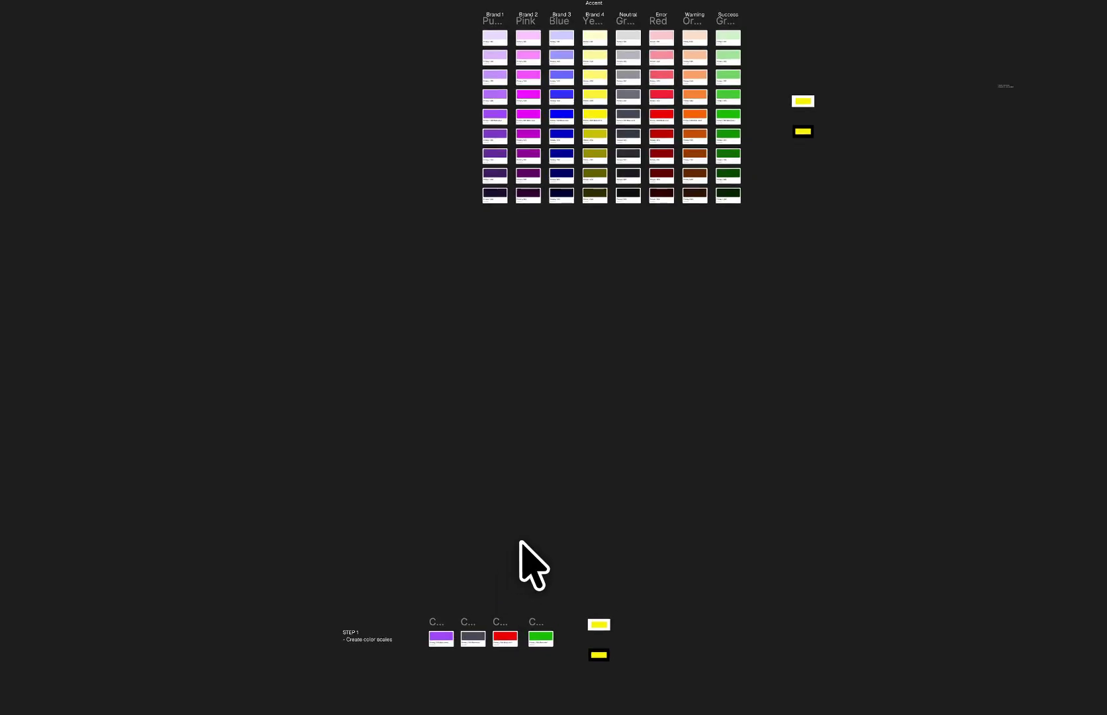
Step: Look over the brand, neutral, error, warning and success colour scales and the Step 1 base colour cards on the canvas
scroll(521, 543, "down", 4)
scroll(521, 543, "left", 2)
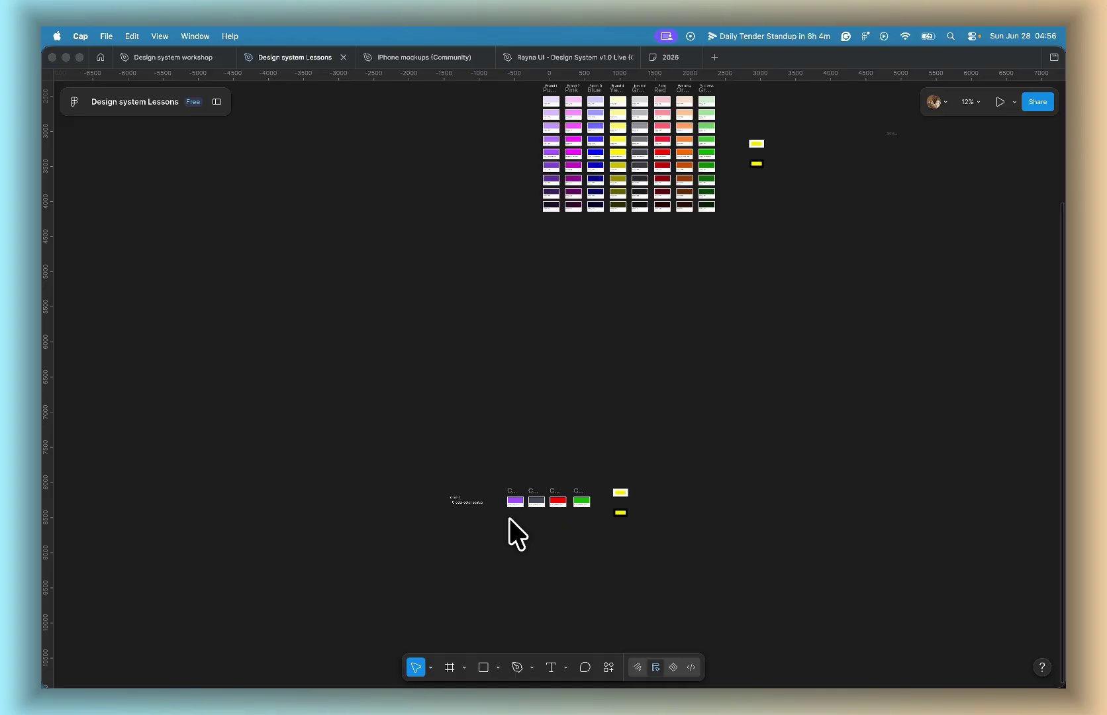
scroll(594, 385, "up", 5)
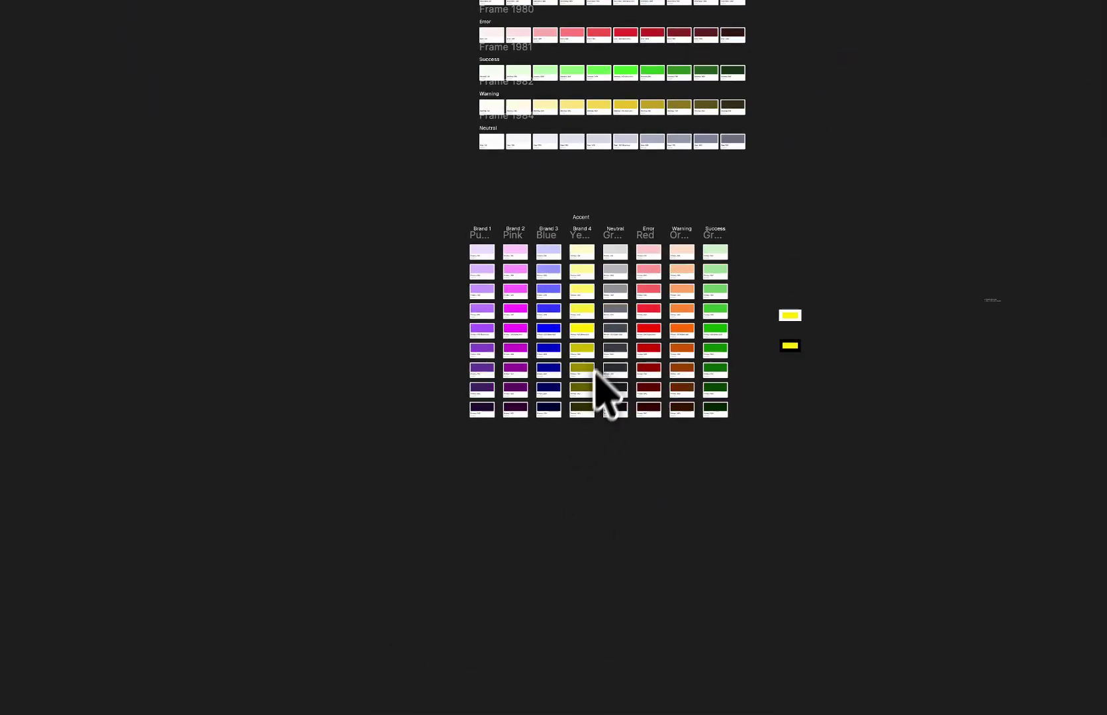
scroll(530, 347, "left", 2)
scroll(568, 322, "right", 2)
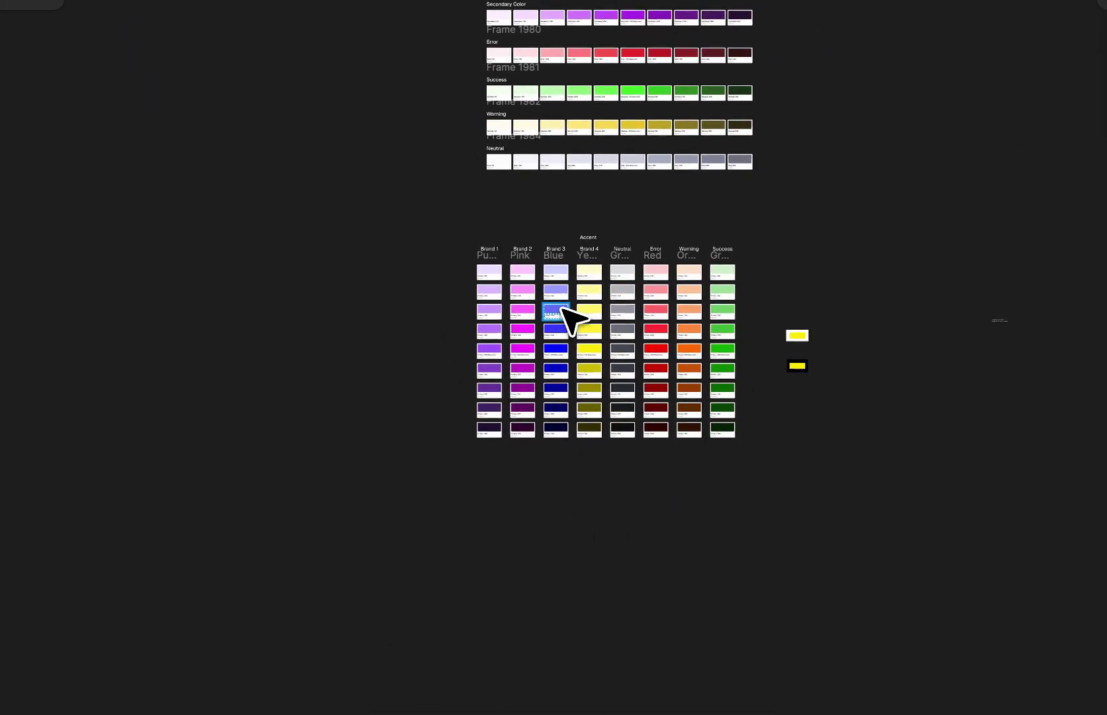
scroll(567, 324, "up", 3)
scroll(447, 324, "left", 2)
scroll(445, 324, "up", 3)
scroll(440, 321, "right", 5)
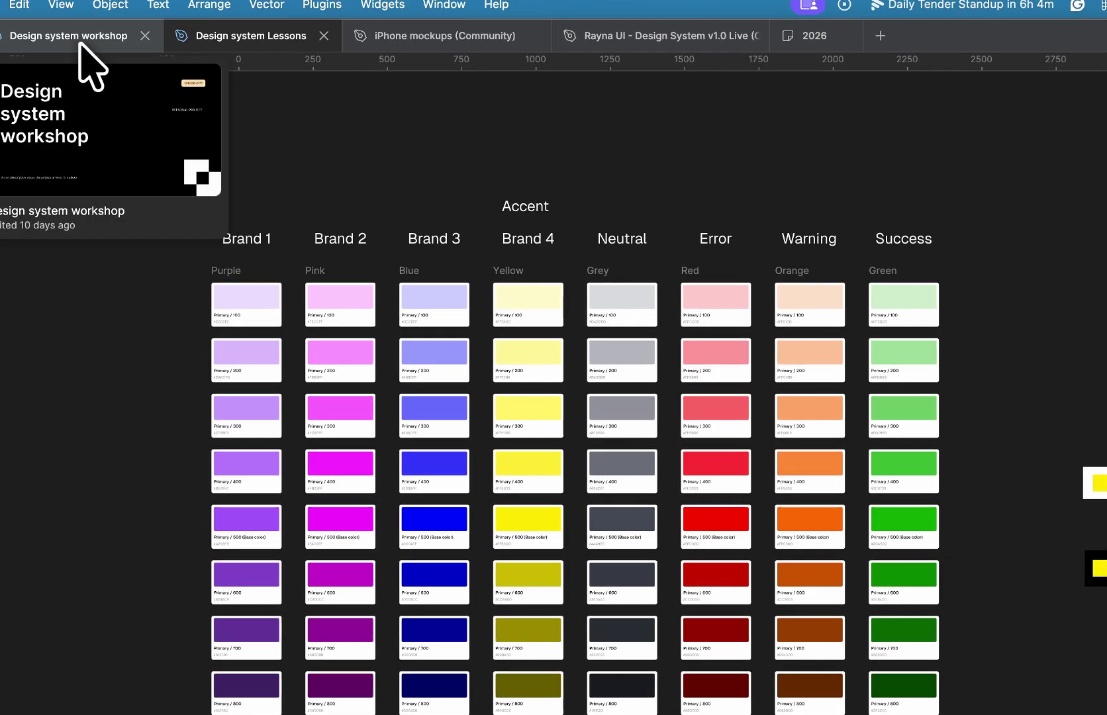
Step: Switch to the Design system workshop file and review its primitive, alias and semantic colour variable collections
left_click(80, 40)
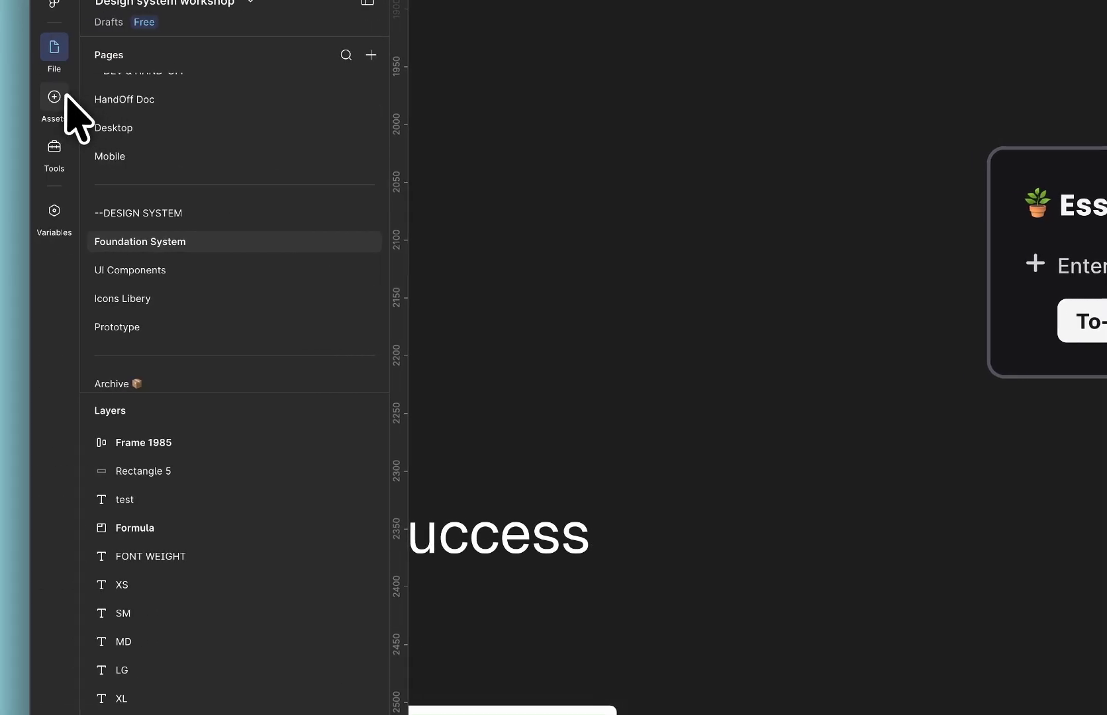
left_click(65, 208)
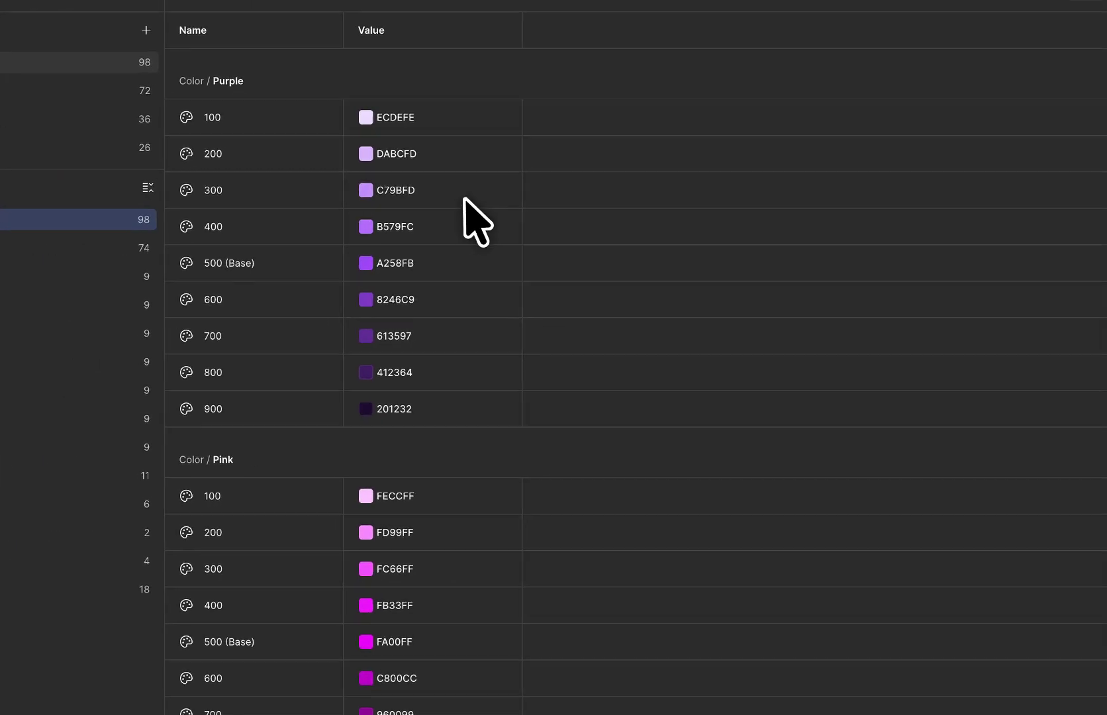
scroll(404, 324, "down", 10)
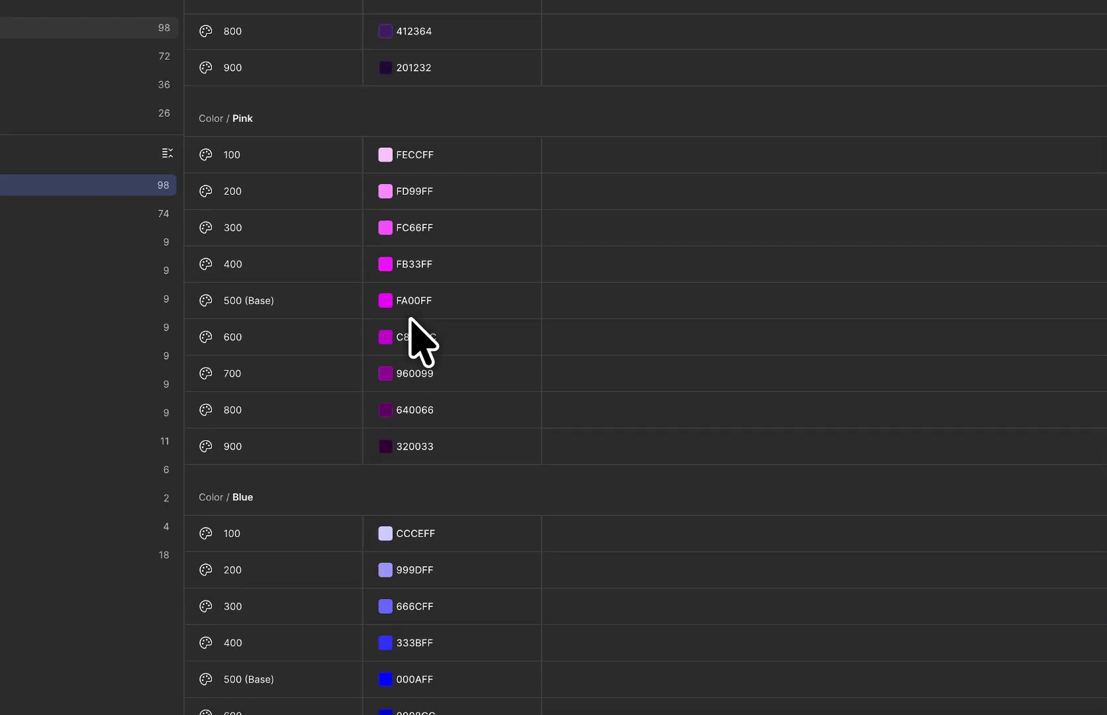
scroll(411, 324, "up", 10)
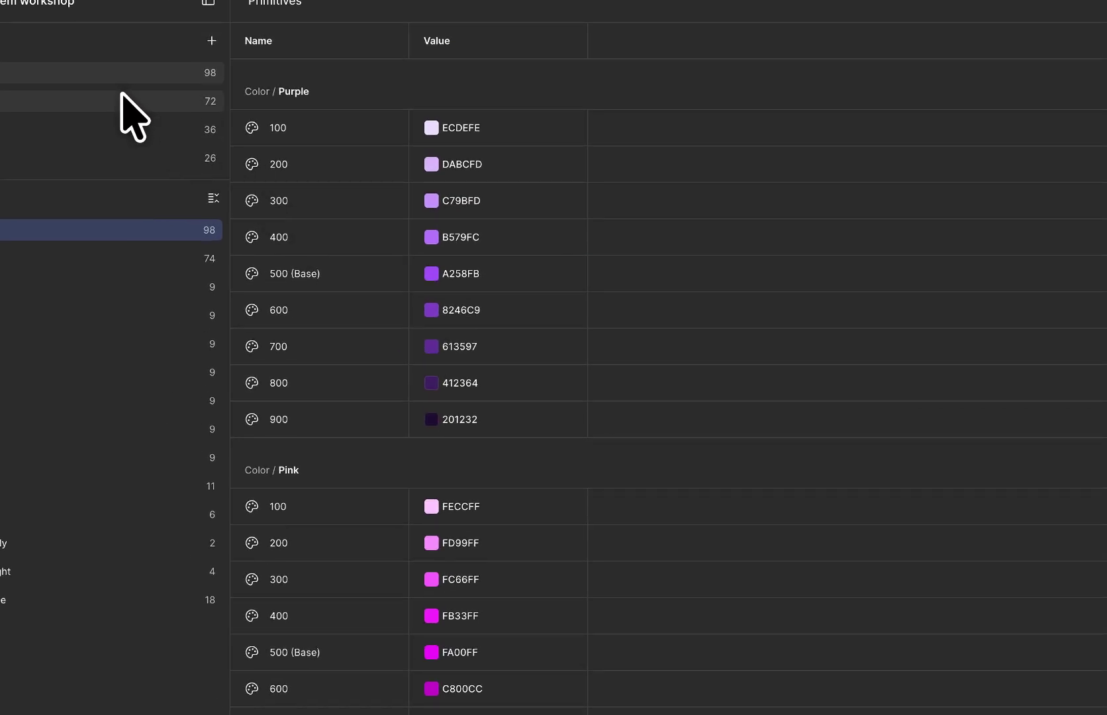
left_click(121, 100)
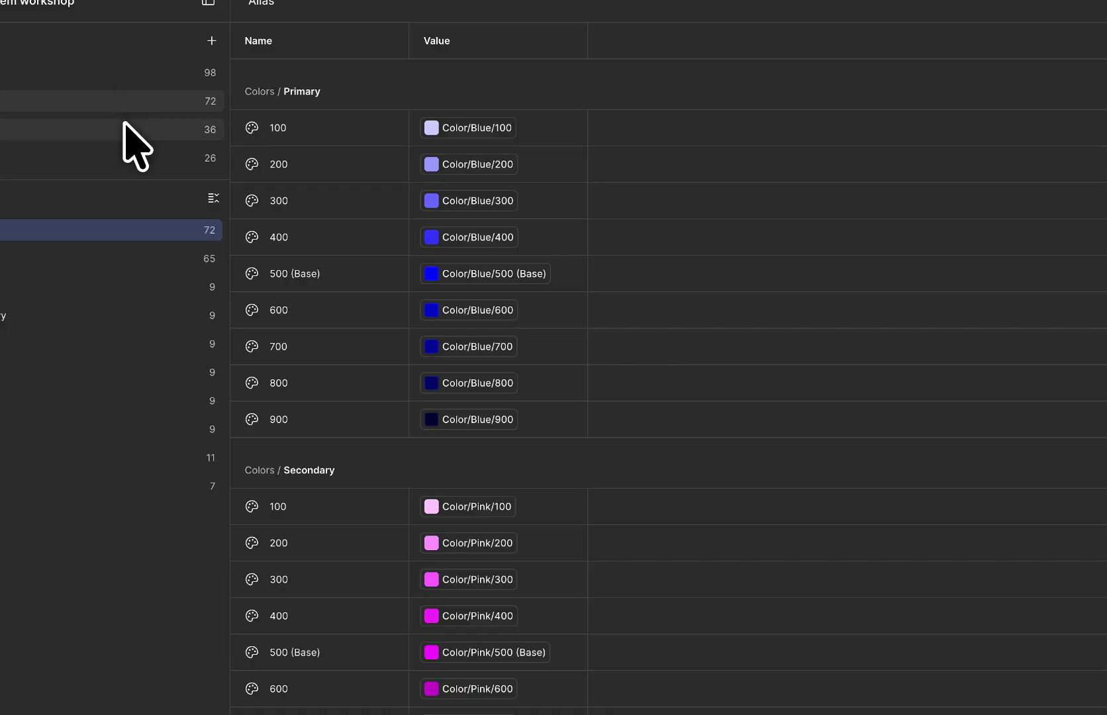
left_click(124, 126)
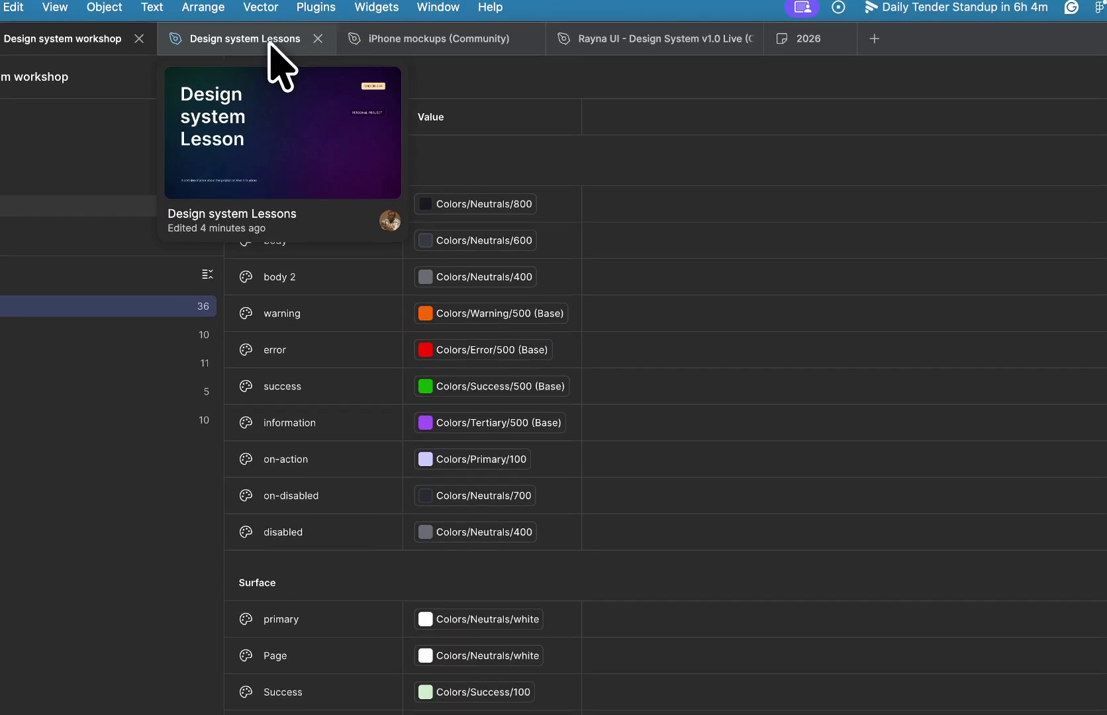
Step: Return to the Design system Lessons file and examine the purple, grey, red and green base colour cards
left_click(269, 43)
scroll(502, 284, "down", 5)
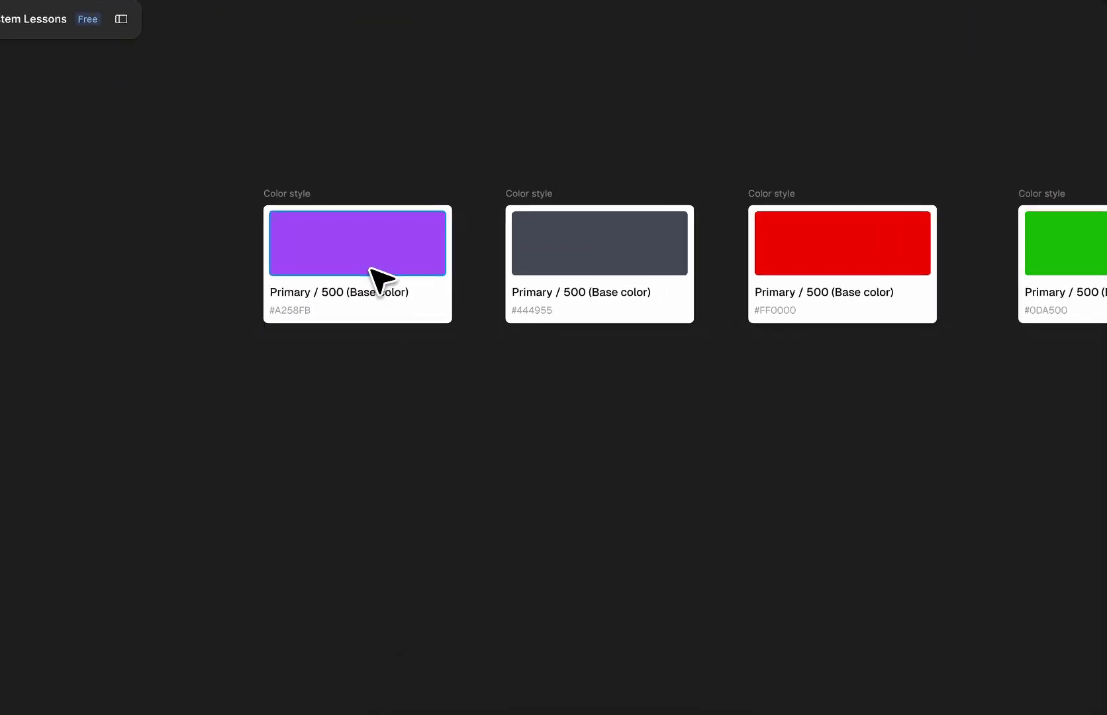
left_click(338, 253)
scroll(358, 252, "right", 5)
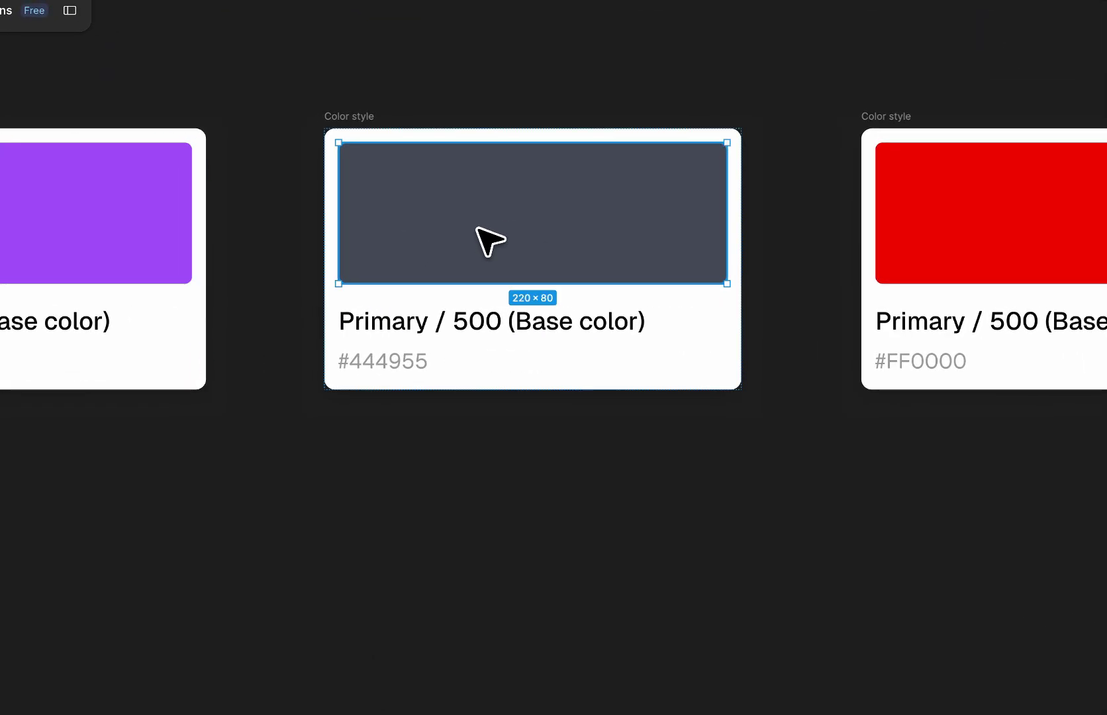
scroll(490, 241, "right", 5)
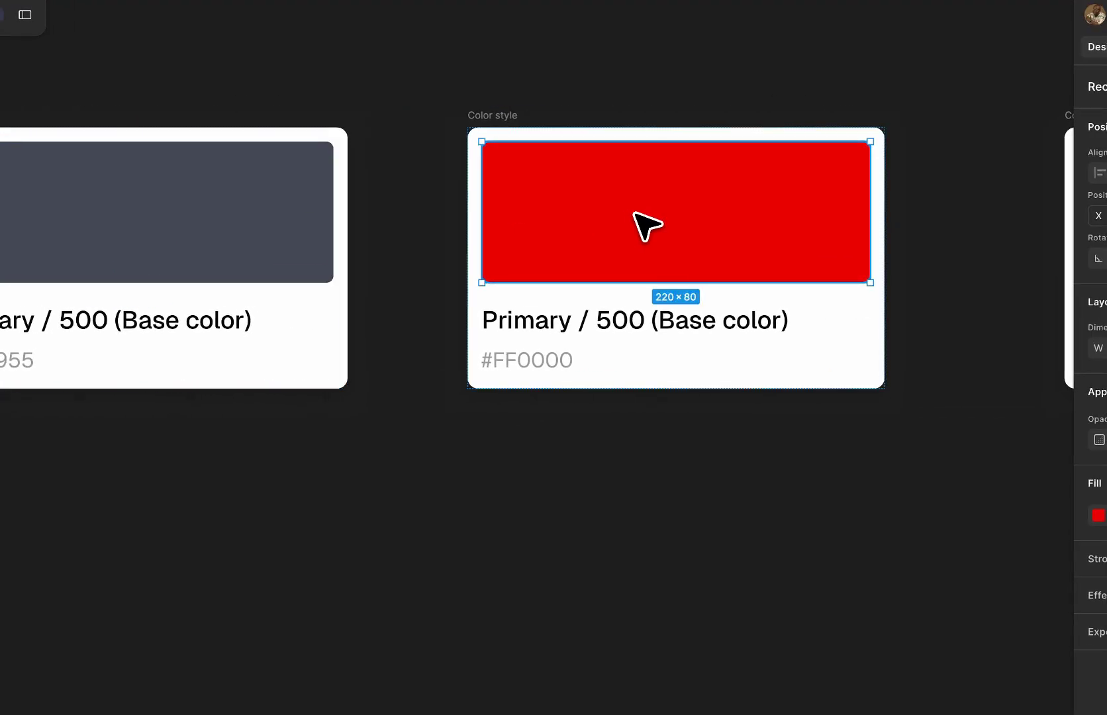
scroll(647, 225, "right", 5)
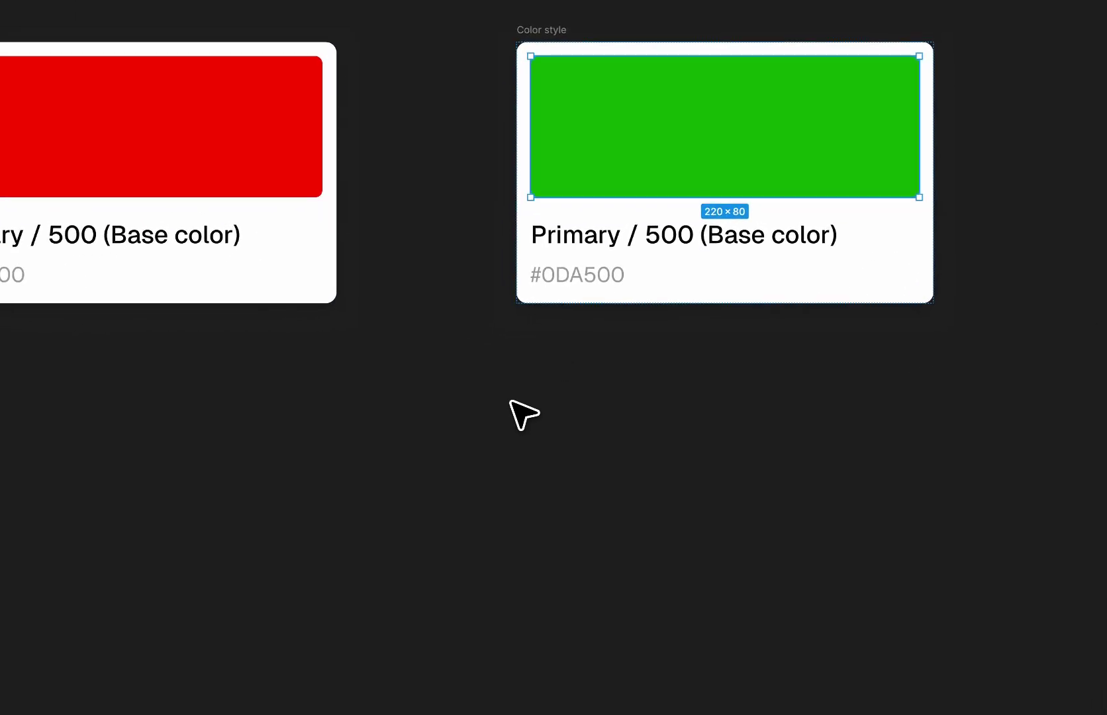
left_click(461, 480)
scroll(459, 484, "down", 5, "ctrl")
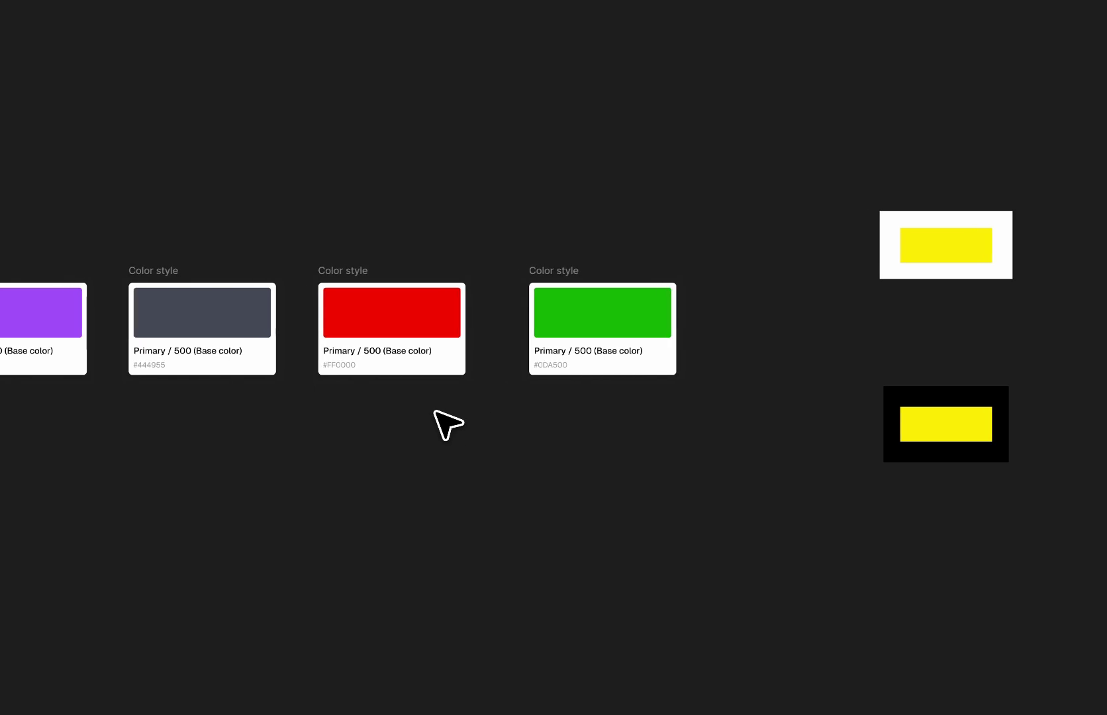
left_click_drag(278, 269, 917, 414)
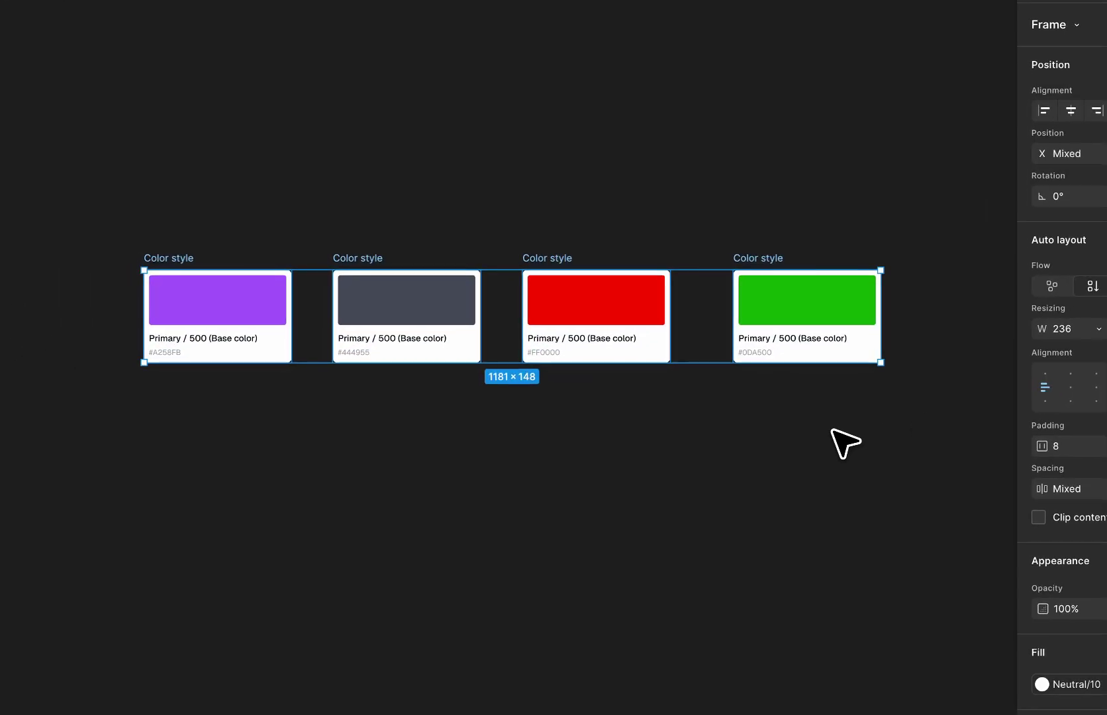
left_click(828, 437)
Step: Examine the Brand 1 to Brand 4, Neutral, Error, Warning and Success colour scales and the older scales above them
scroll(827, 437, "down", 3, "ctrl")
scroll(846, 444, "up", 10)
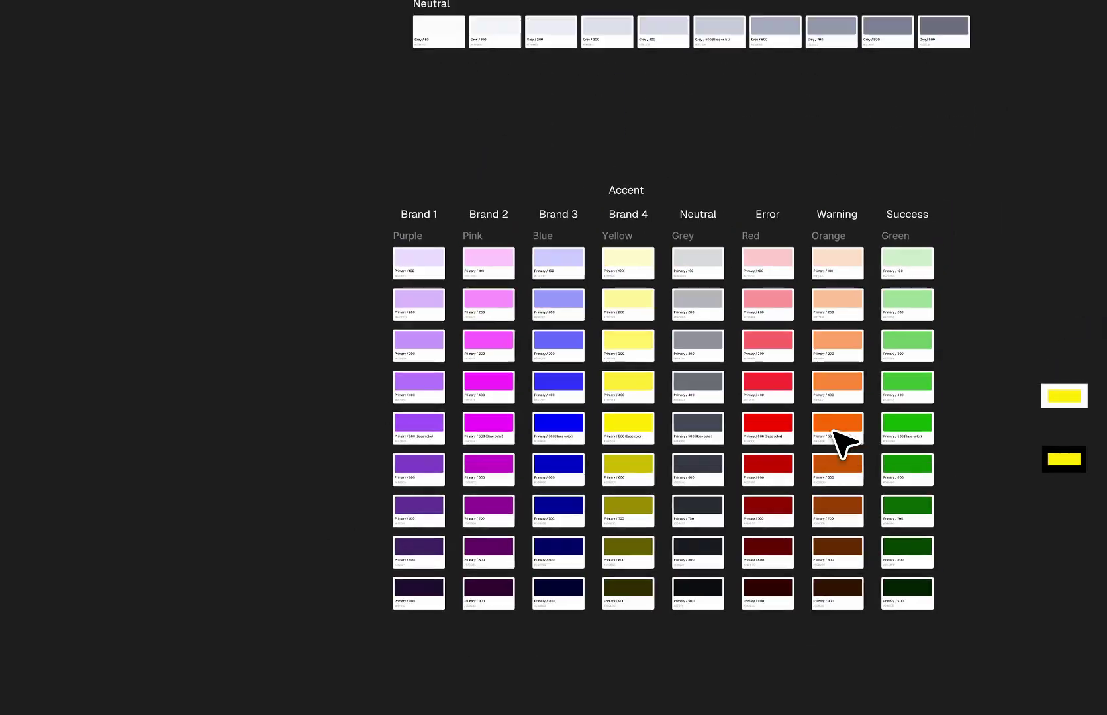
scroll(735, 394, "up", 5, "ctrl")
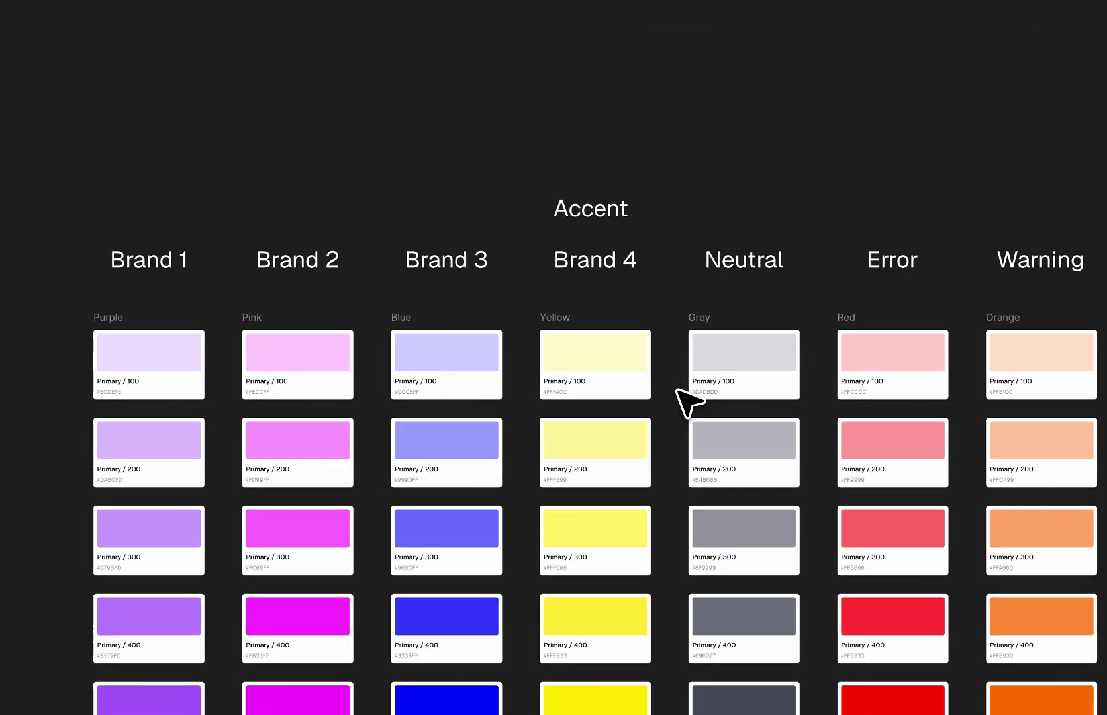
scroll(694, 390, "right", 3)
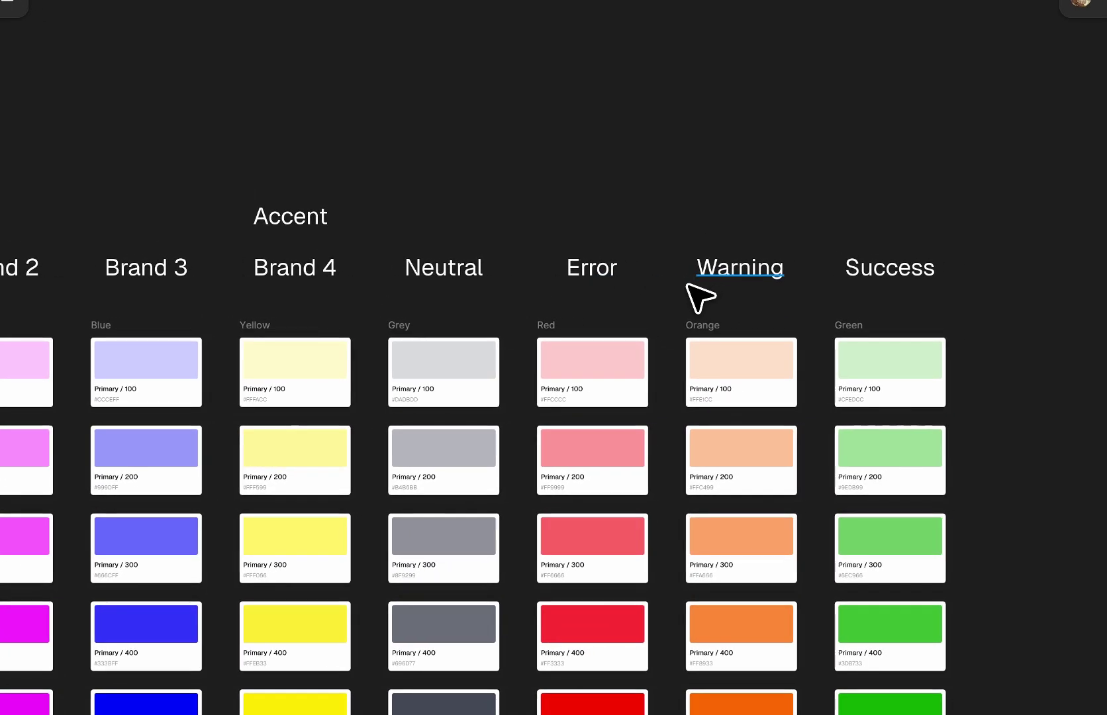
scroll(700, 298, "left", 5)
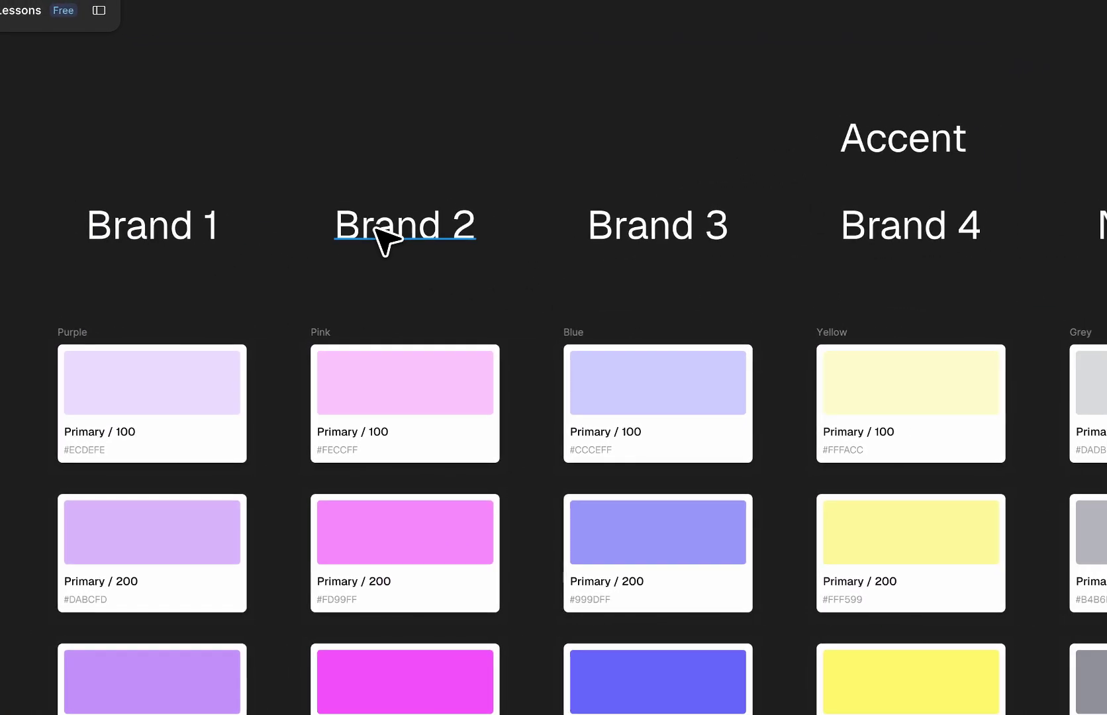
scroll(462, 188, "down", 5)
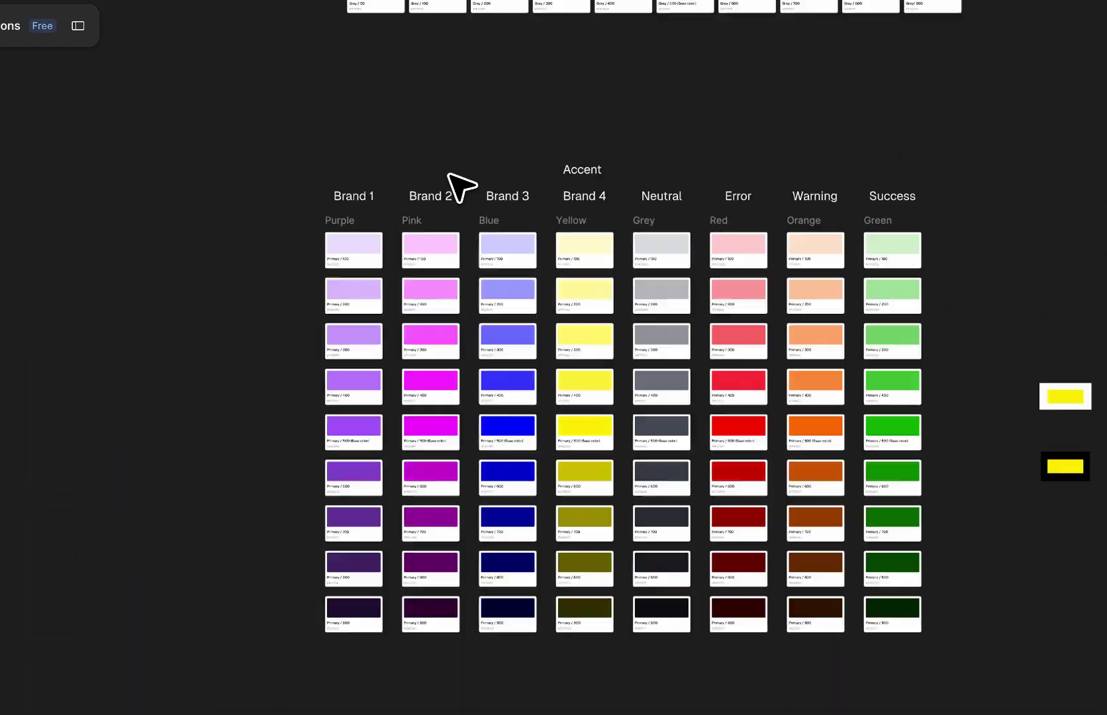
scroll(523, 245, "up", 5)
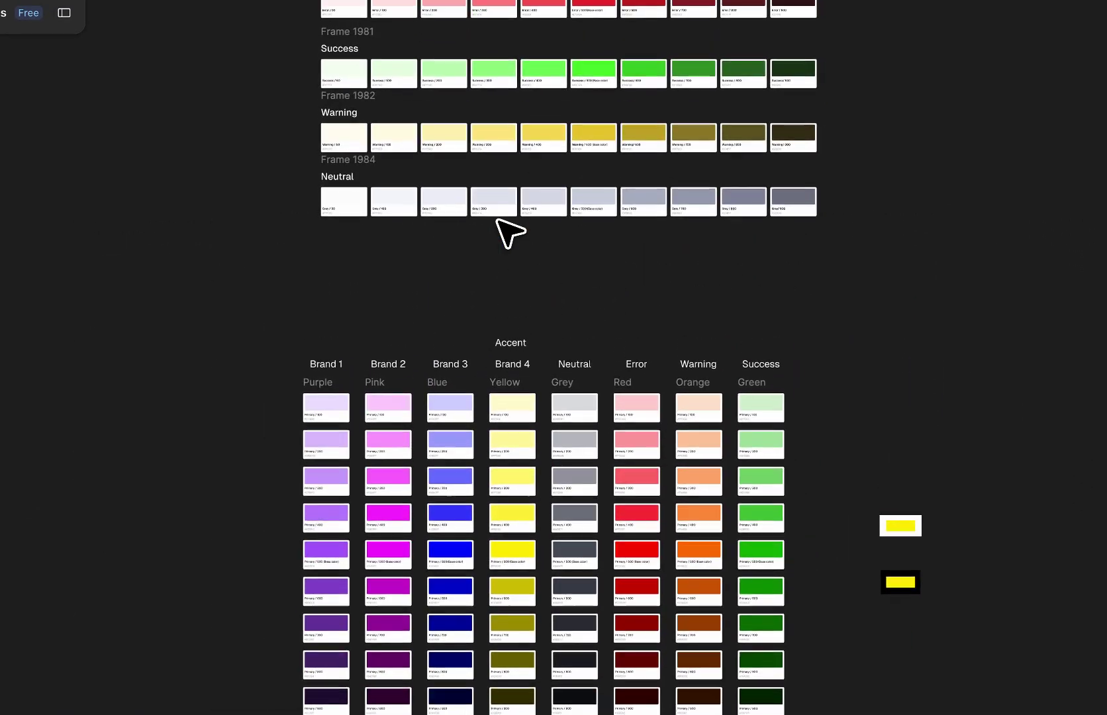
scroll(510, 233, "up", 5)
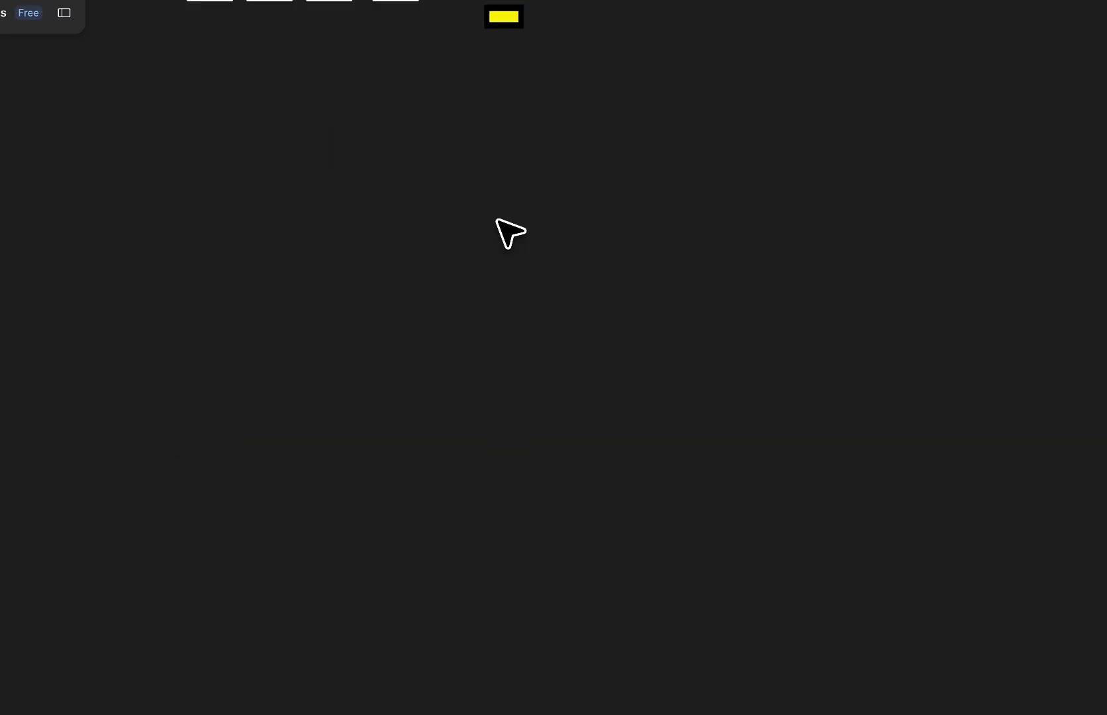
scroll(510, 233, "up", 5)
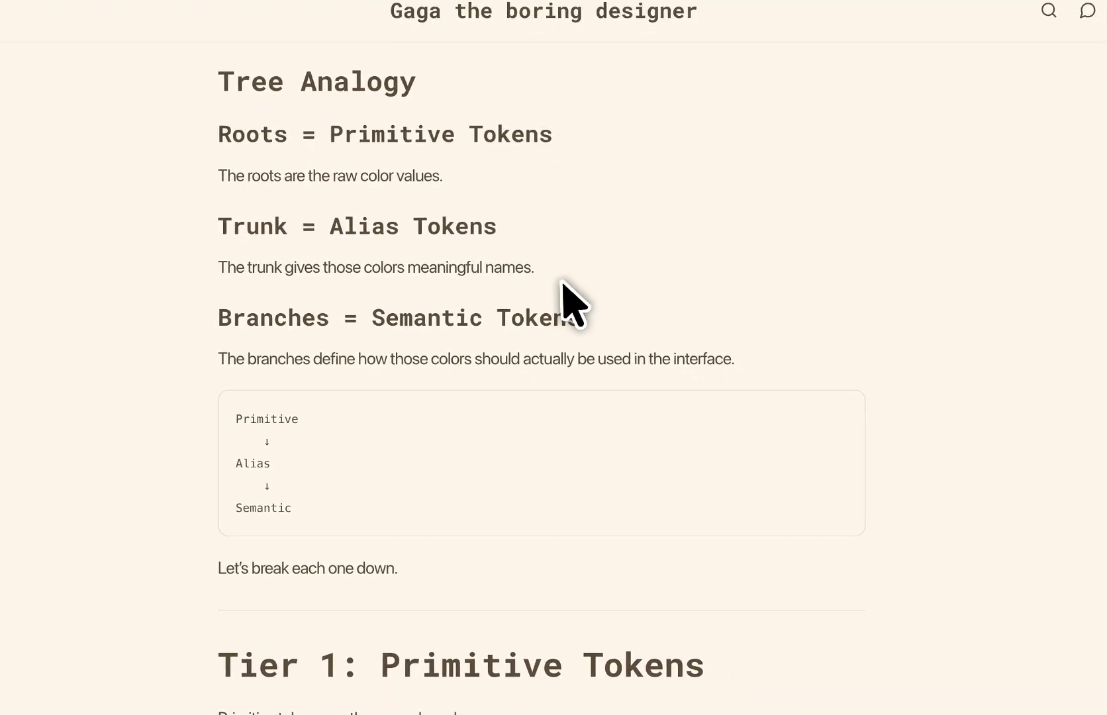
Step: Switch to the Substack article on design tokens and highlight the Tree Analogy section through the semantic tokens heading
left_click_drag(586, 317, 264, 136)
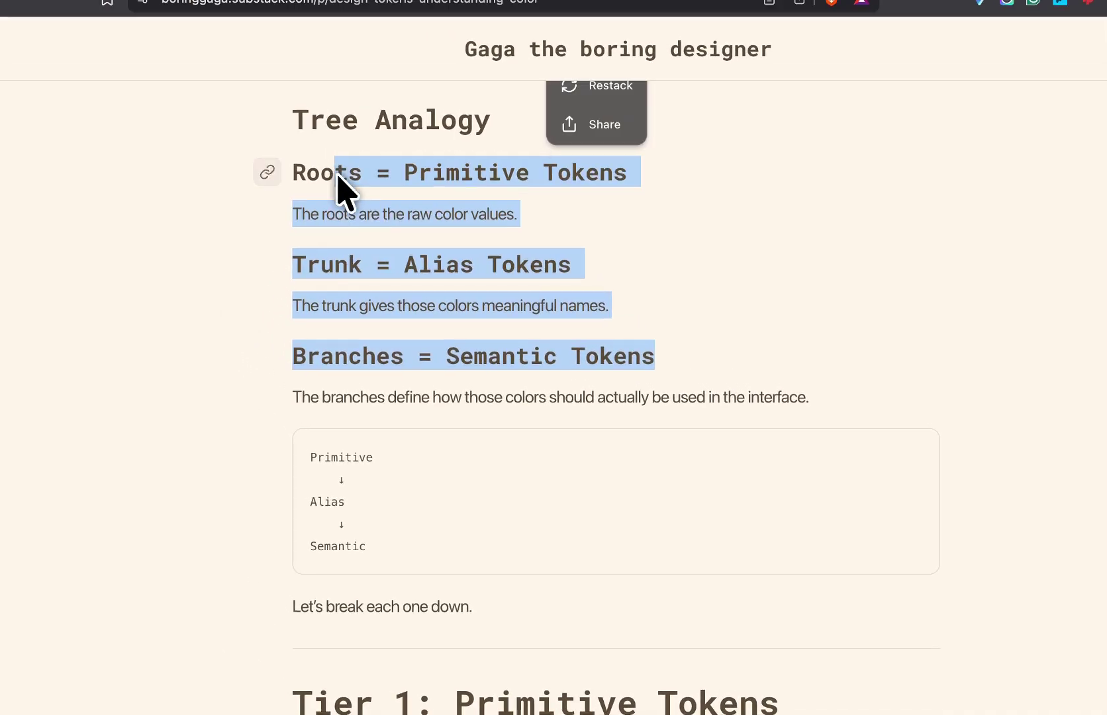
left_click_drag(338, 178, 300, 119)
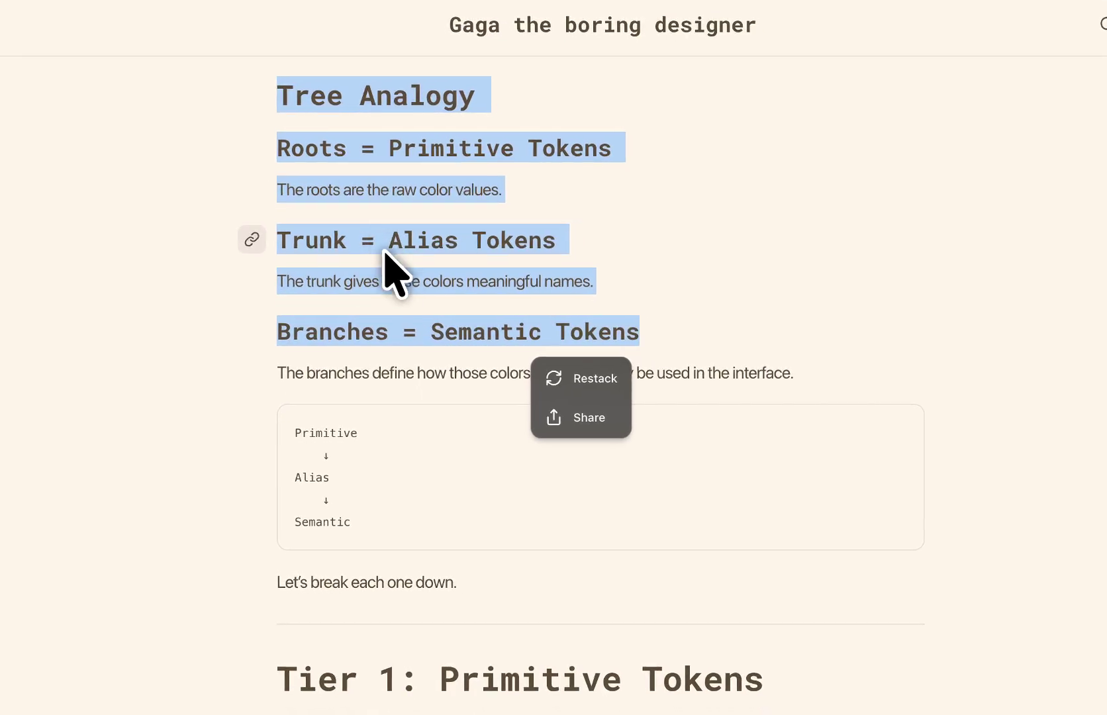
left_click(633, 284)
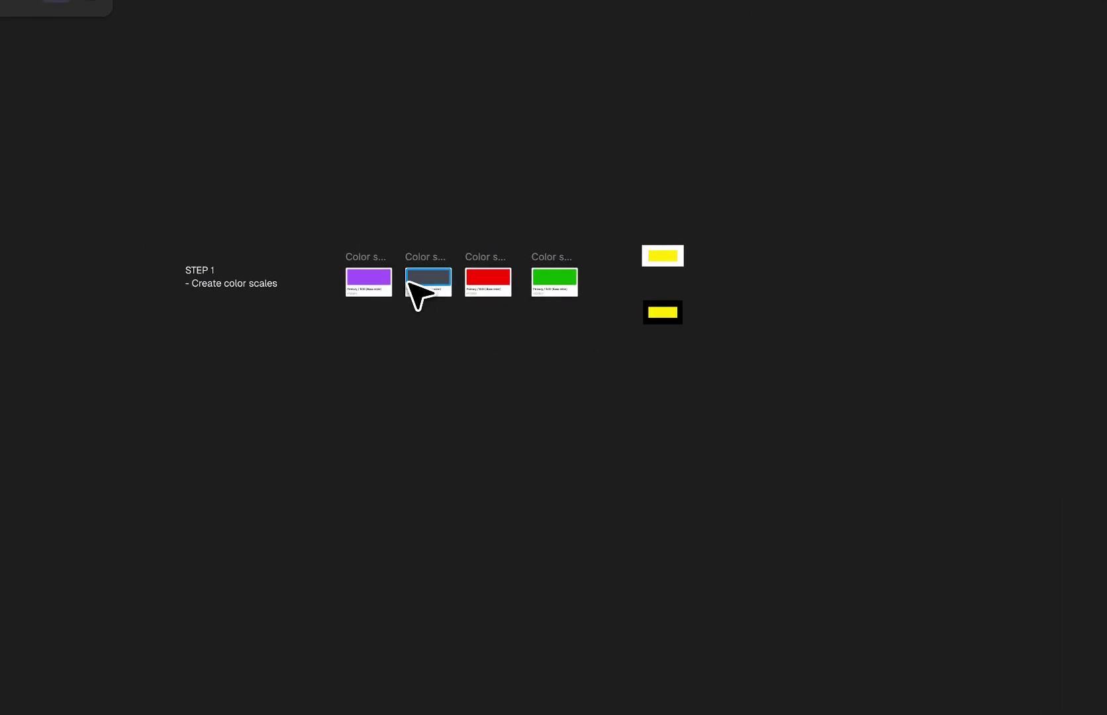
Step: Return to the Design system Lessons file and place the purple base colour card beside the yellow rectangles on white and black
scroll(417, 294, "up", 5)
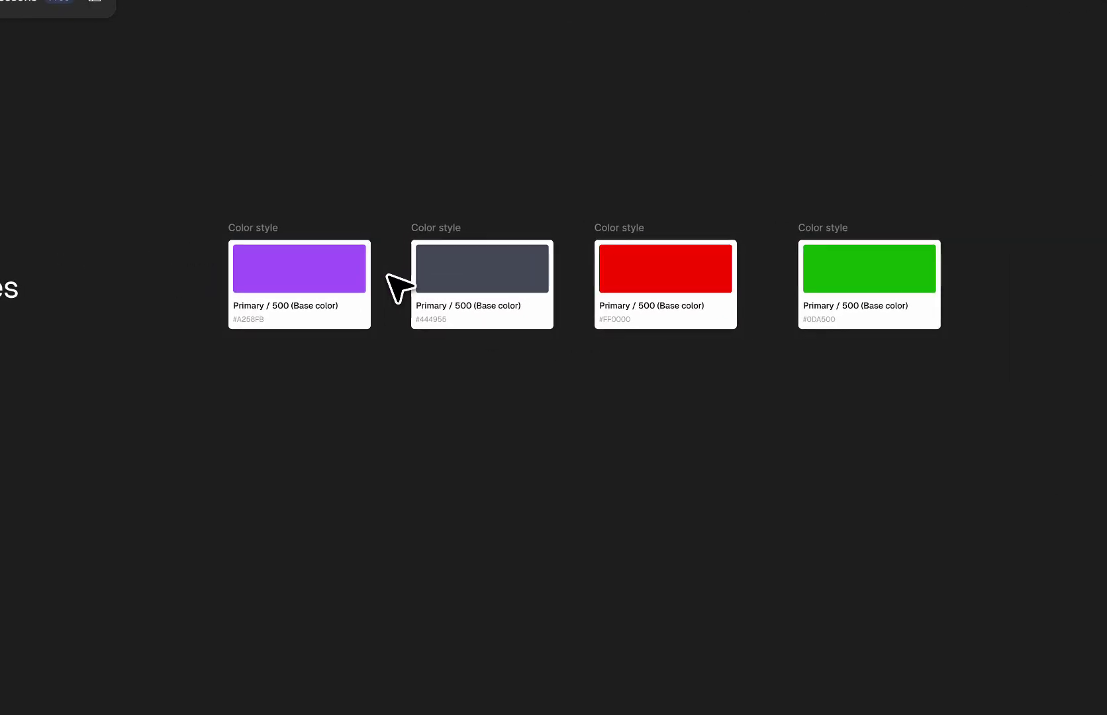
scroll(357, 282, "right", 5)
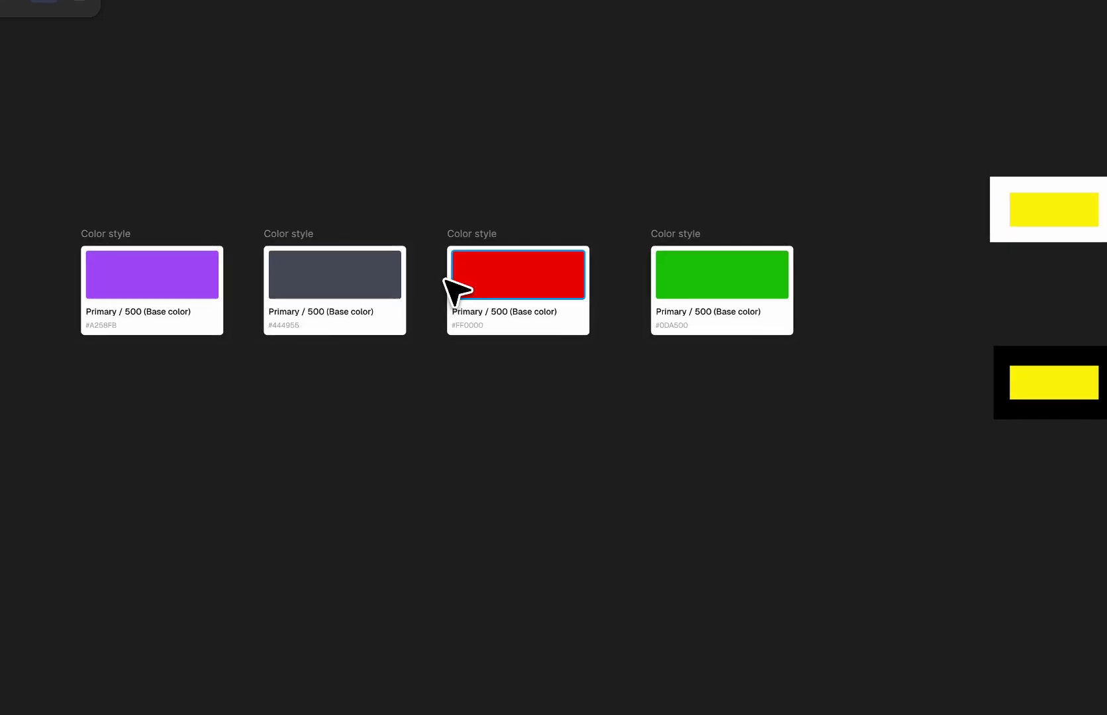
left_click(187, 287)
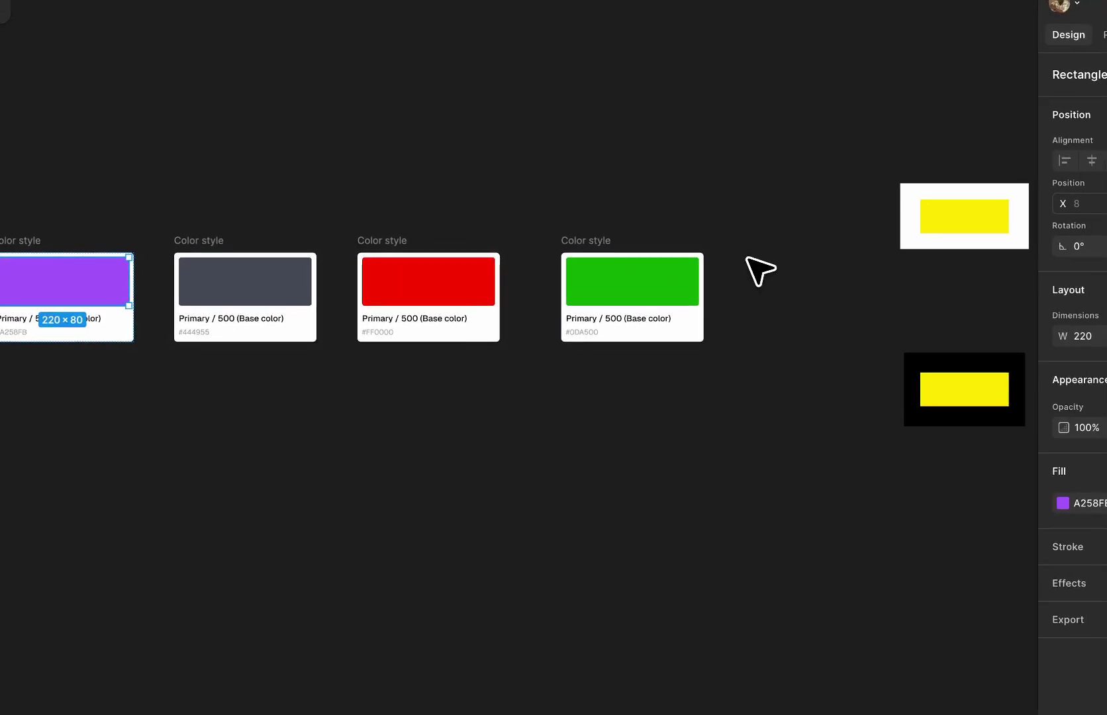
left_click(773, 259)
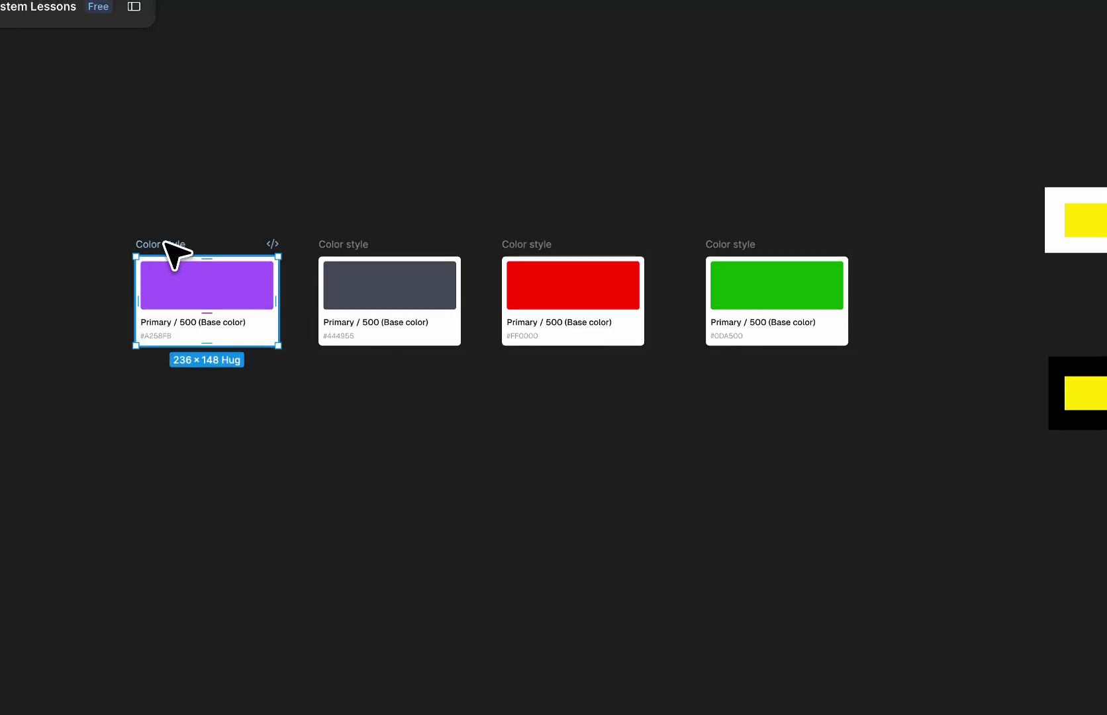
left_click_drag(199, 255, 691, 341)
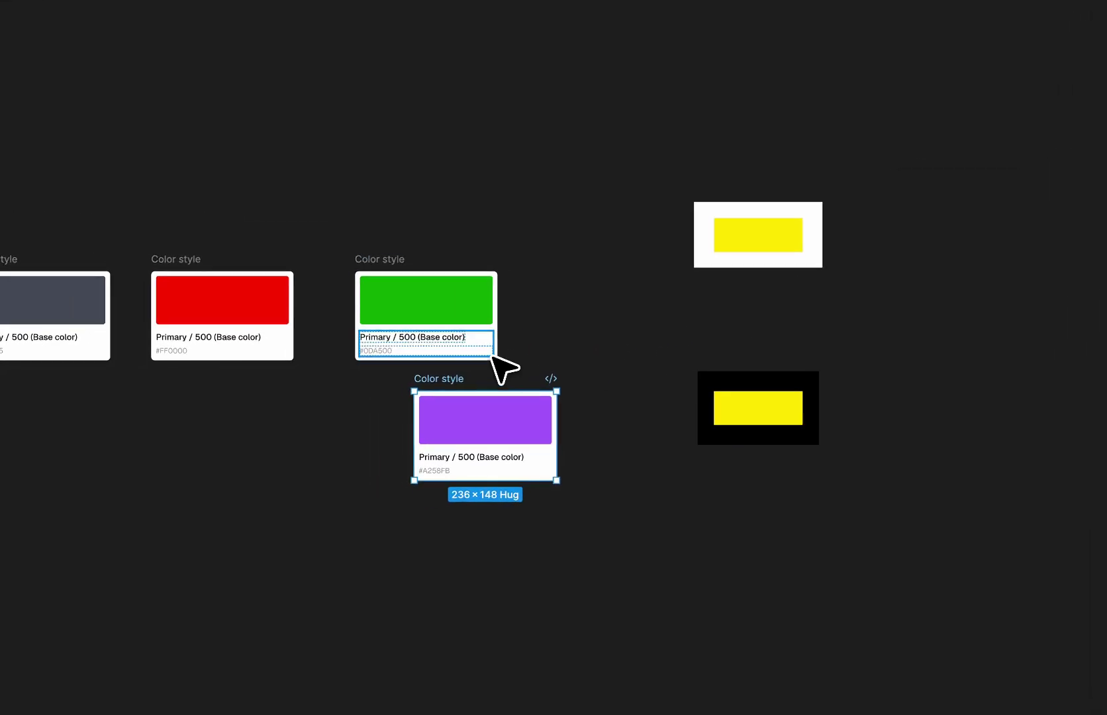
left_click_drag(451, 376, 882, 277)
scroll(788, 296, "right", 3)
scroll(662, 368, "up", 5)
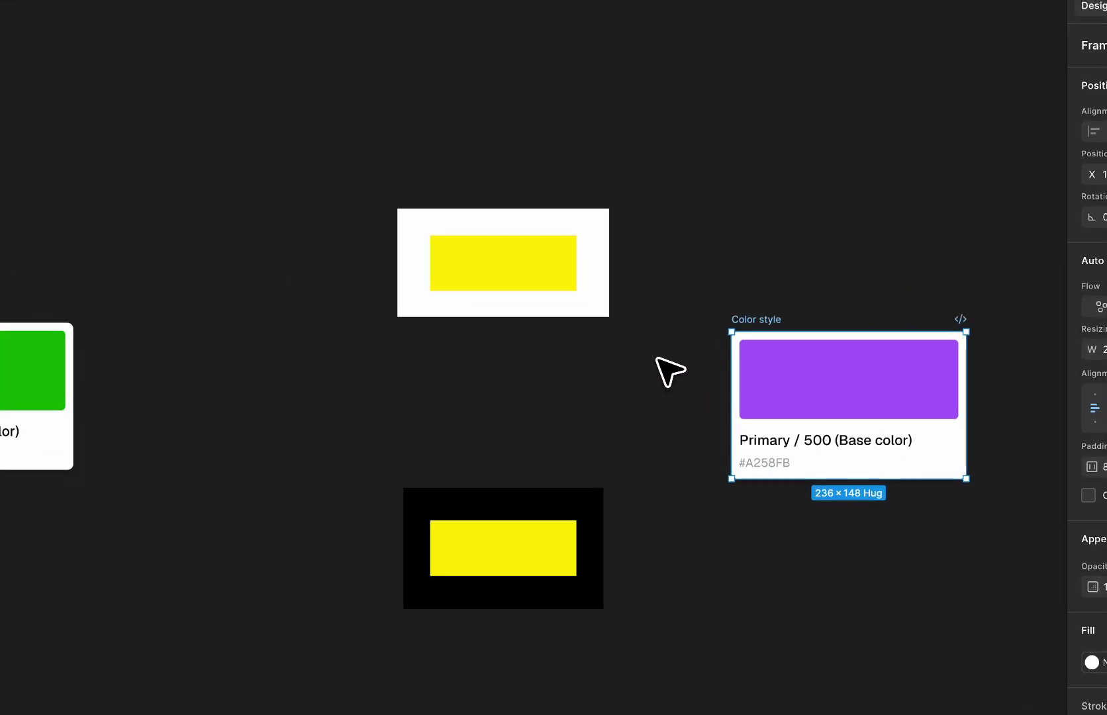
scroll(657, 361, "right", 3)
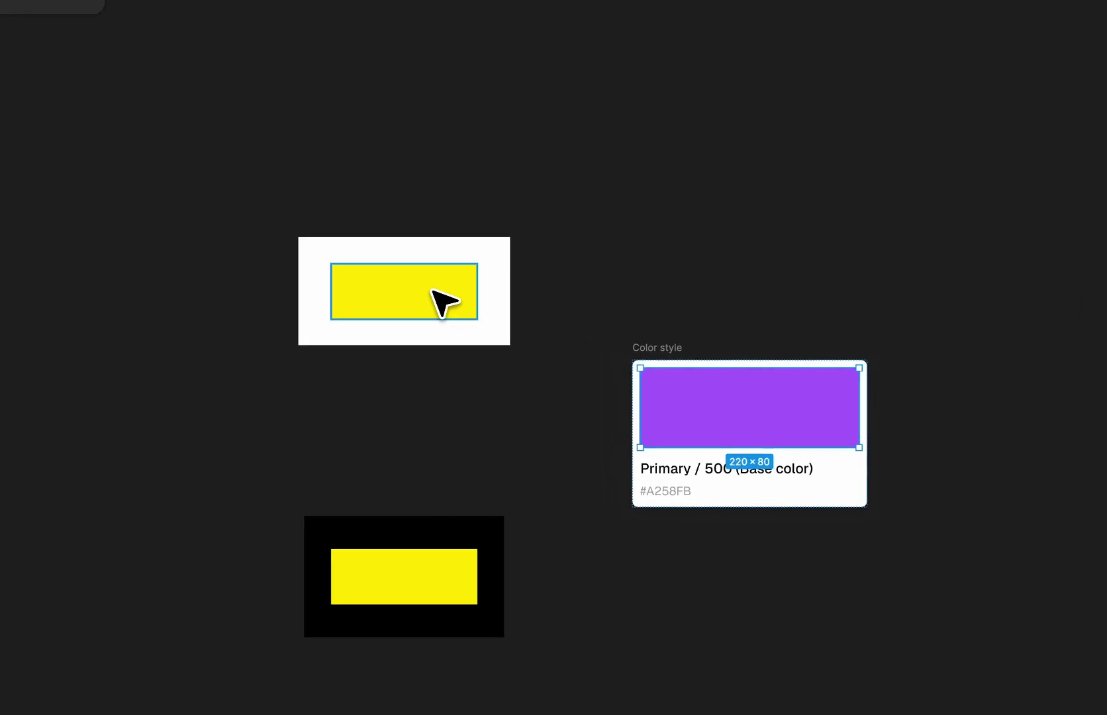
Step: Fill both yellow rectangles, on white and on black, with the purple sampled from the Primary / 500 (Base color) card
key("i")
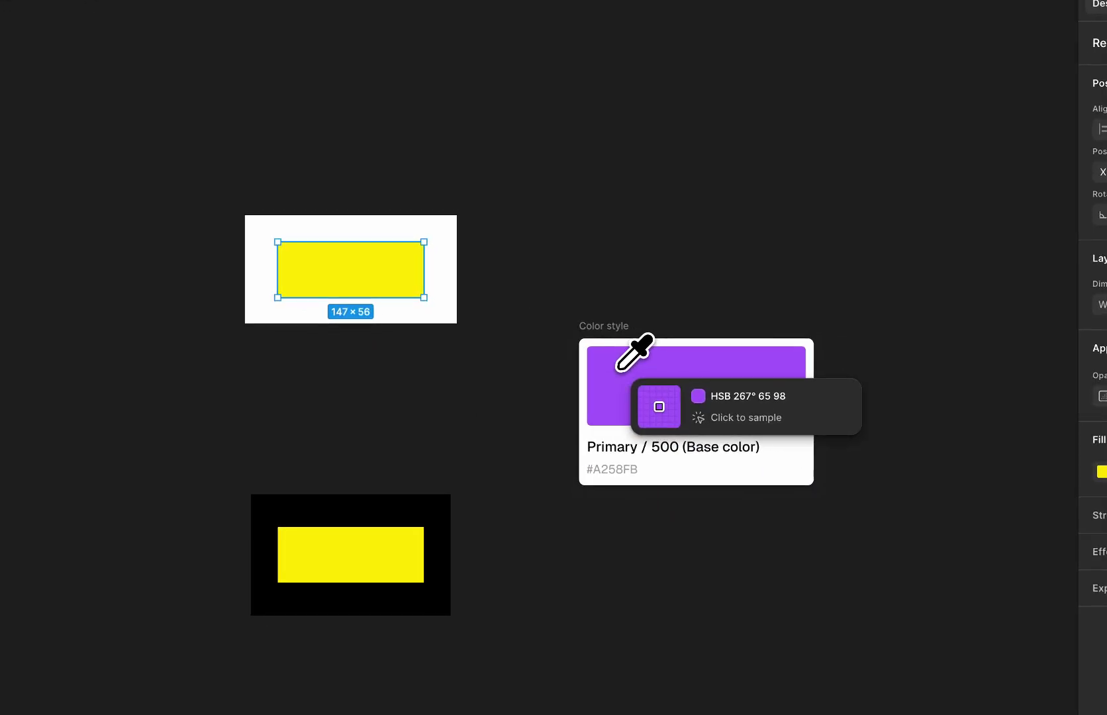
left_click(617, 369)
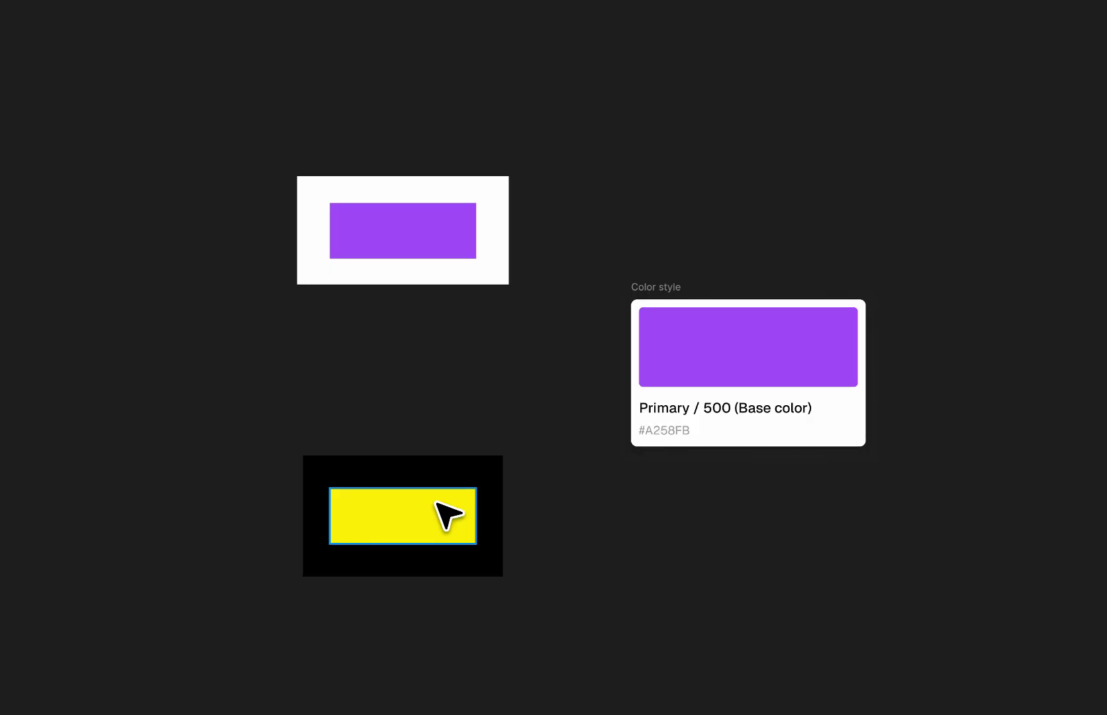
key("i")
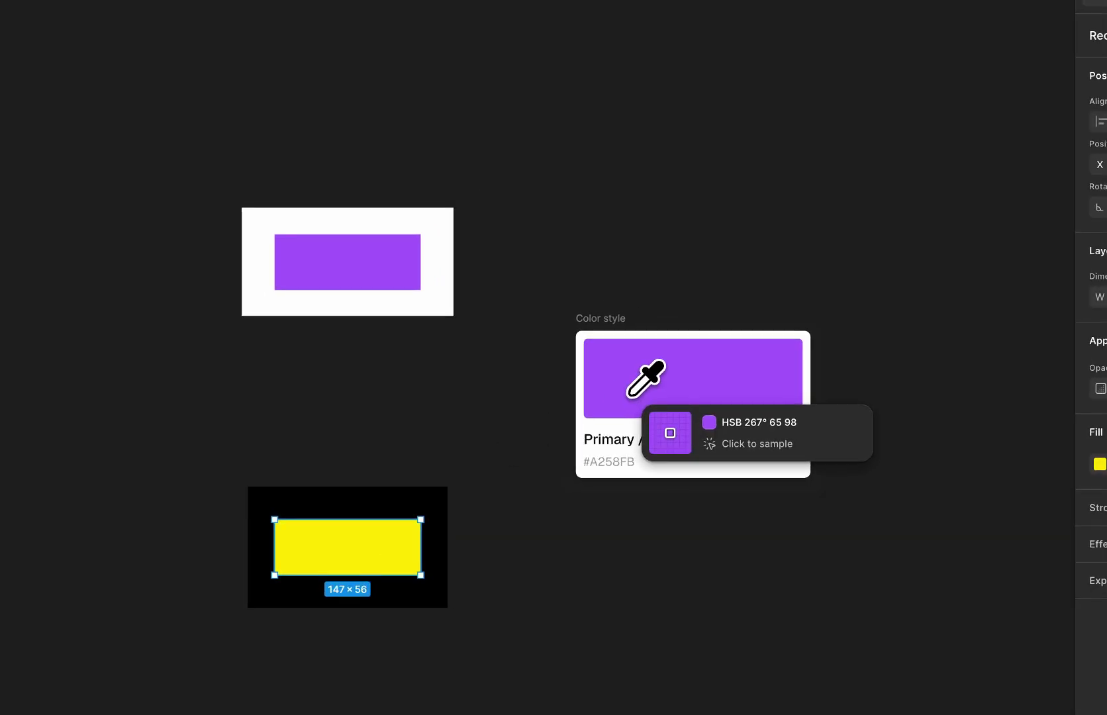
key("Escape")
Step: Examine the purple Primary / 500 (Base color) card's label and swatch, and the existing Success and Neutral colour scales
left_click(612, 437)
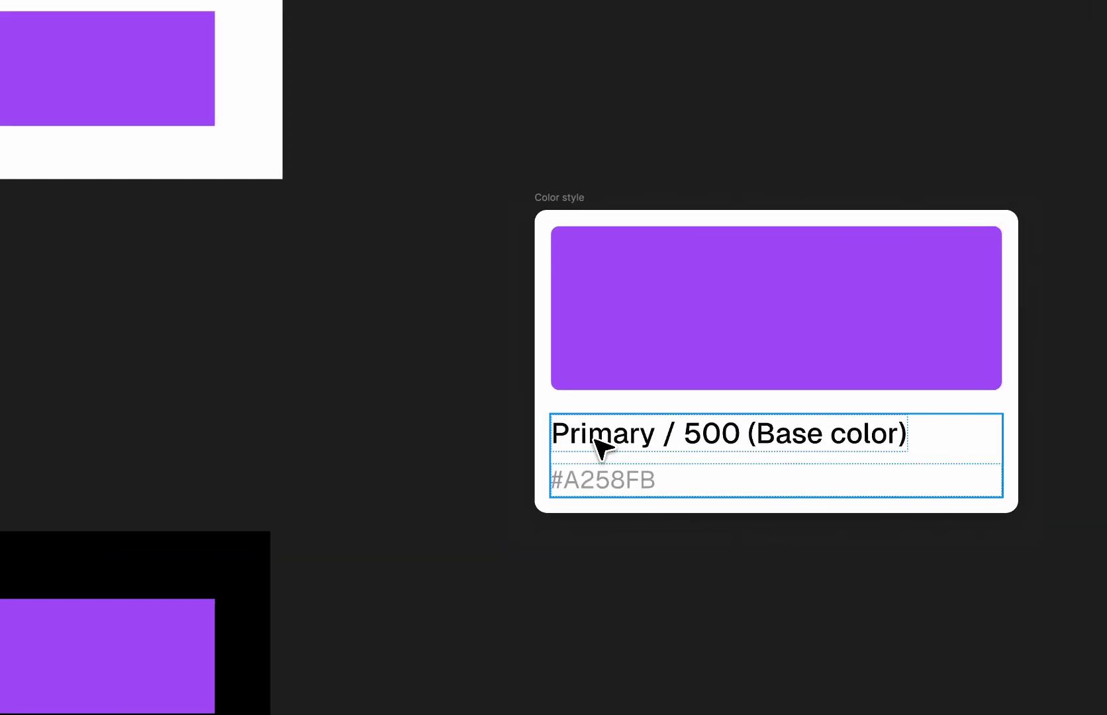
left_click(595, 439)
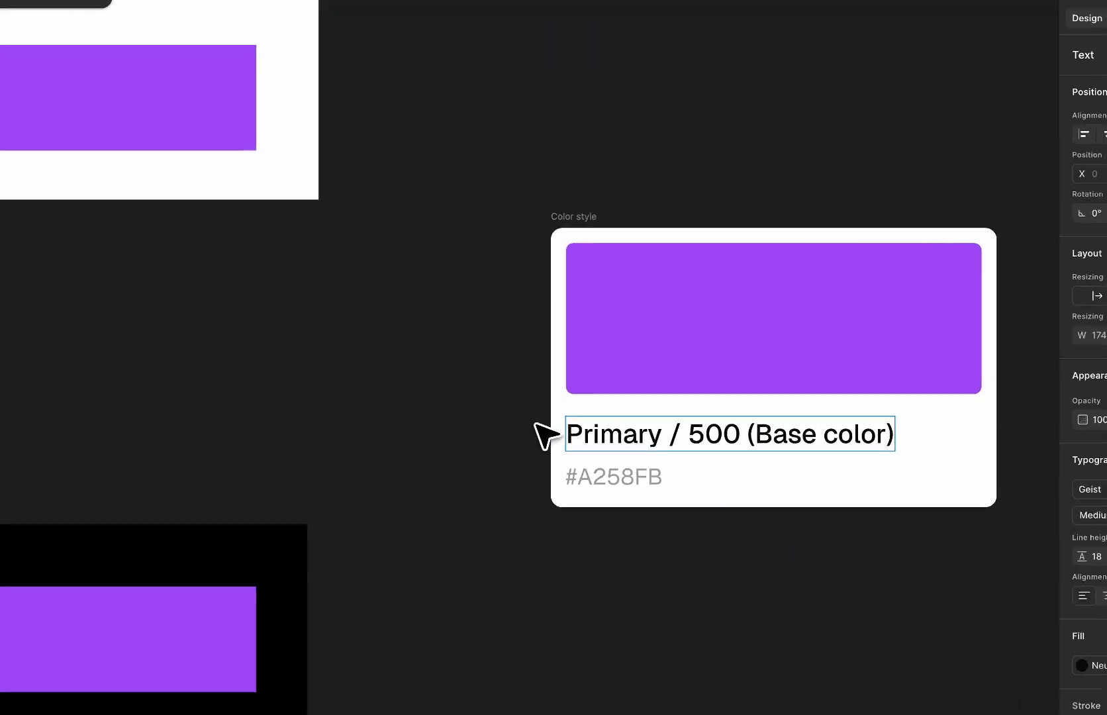
left_click(678, 363)
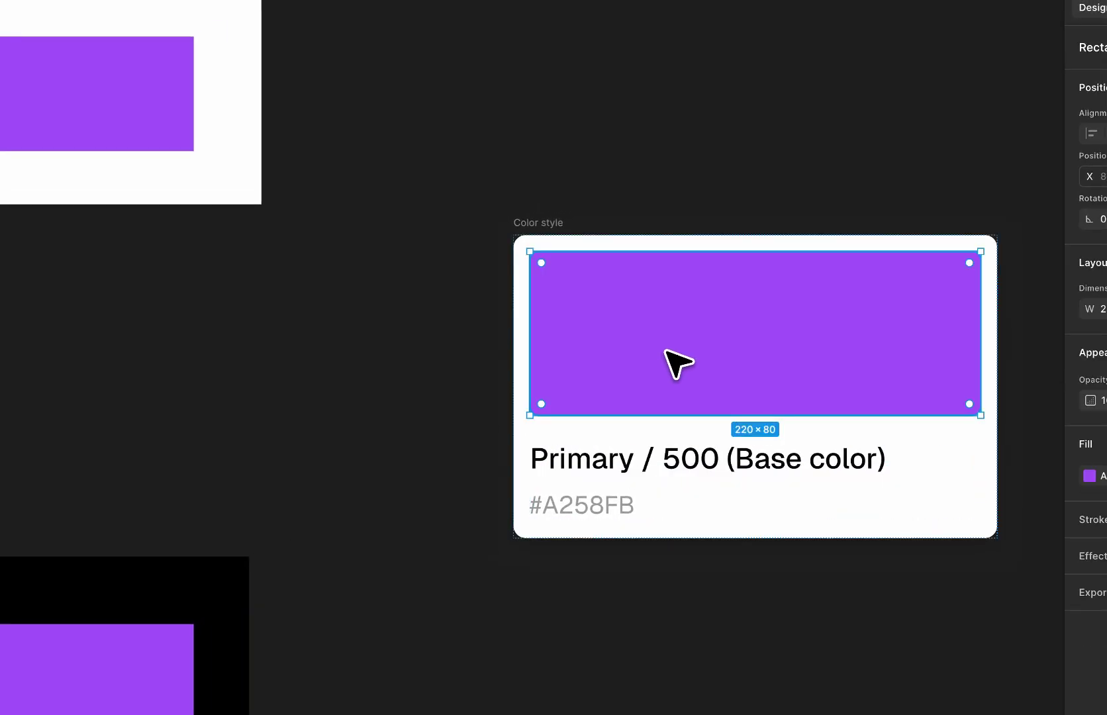
left_click(426, 352)
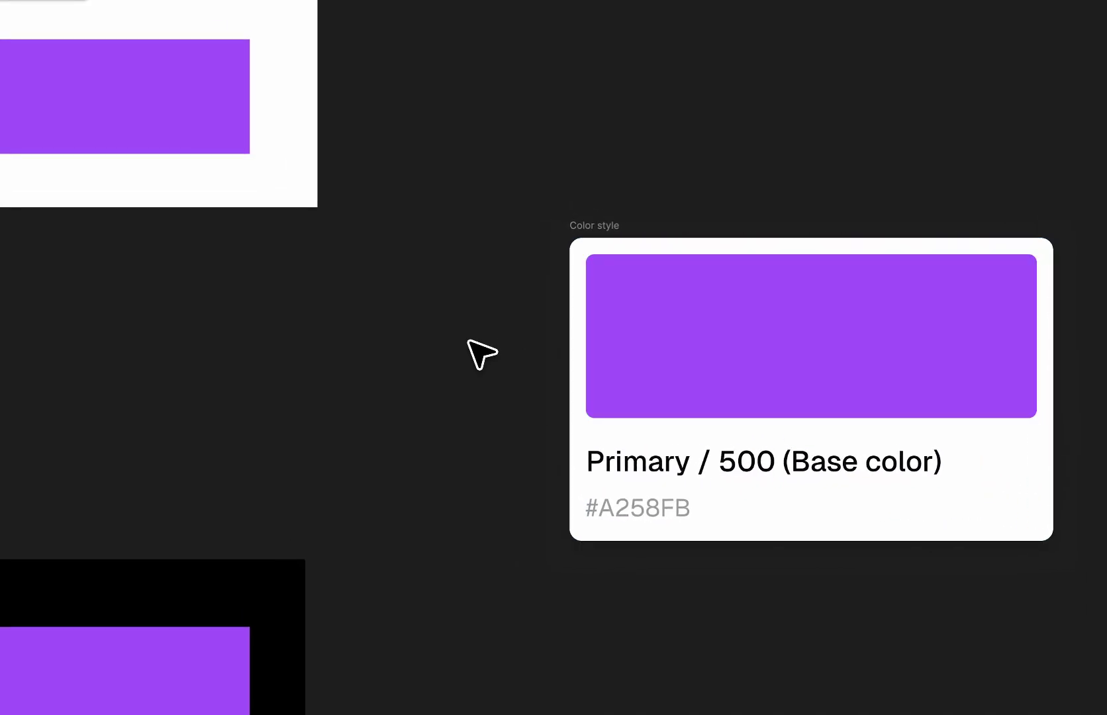
scroll(469, 341, "down", 5)
scroll(667, 345, "right", 2)
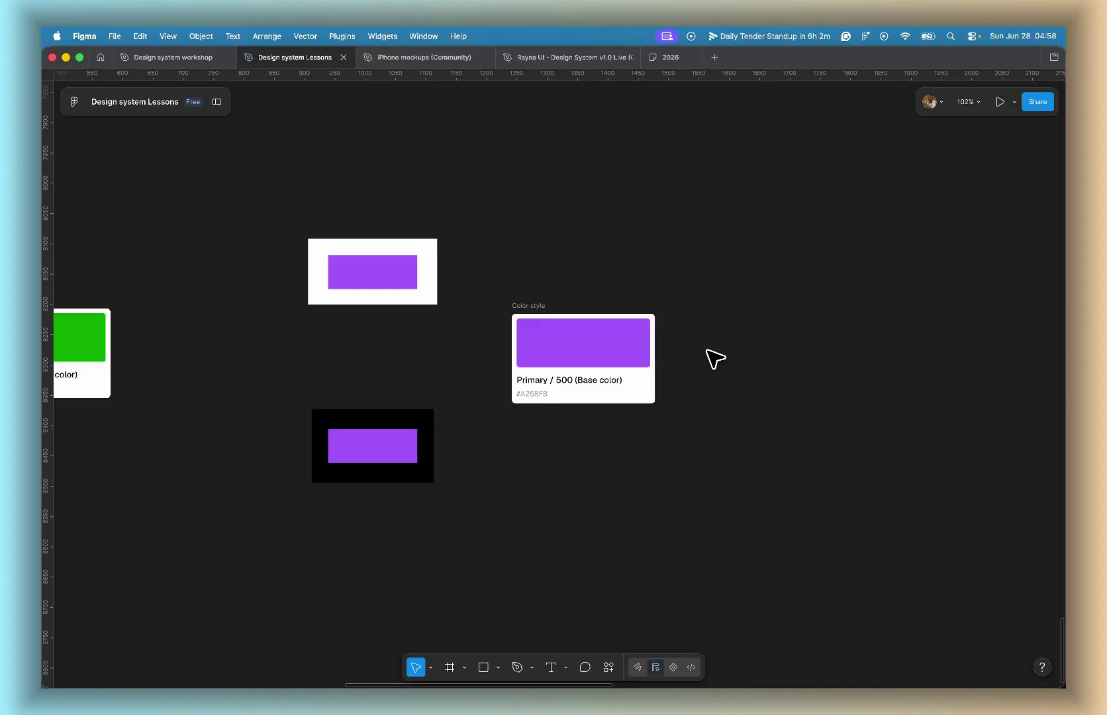
scroll(708, 351, "down", 10)
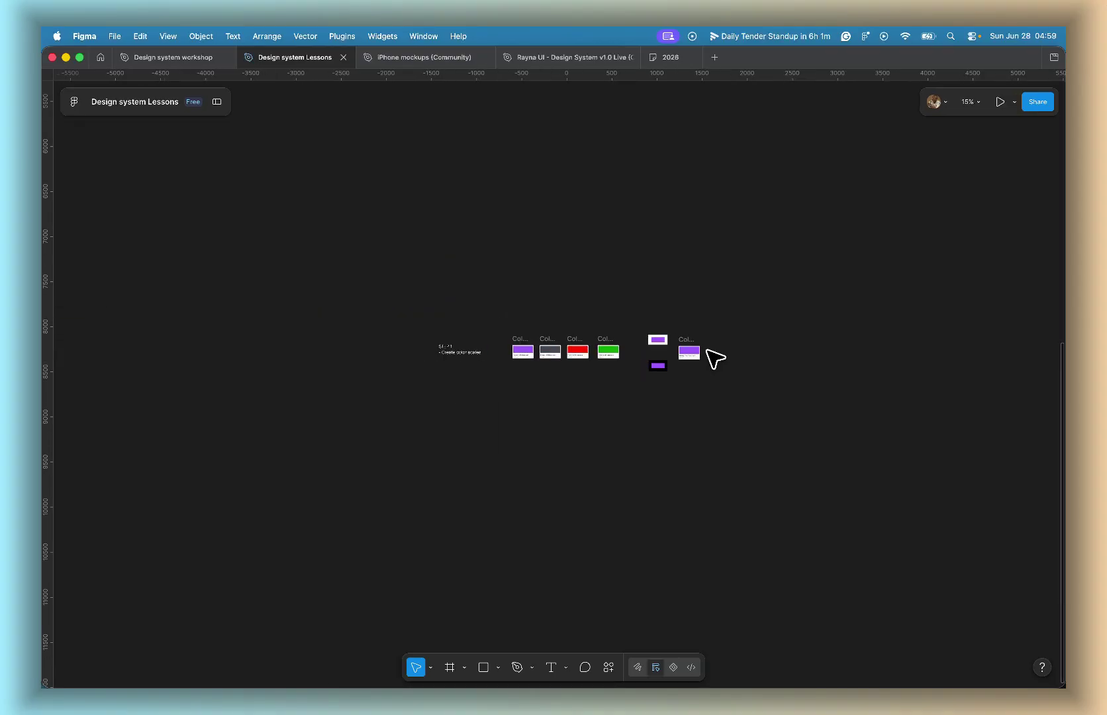
scroll(707, 351, "up", 10)
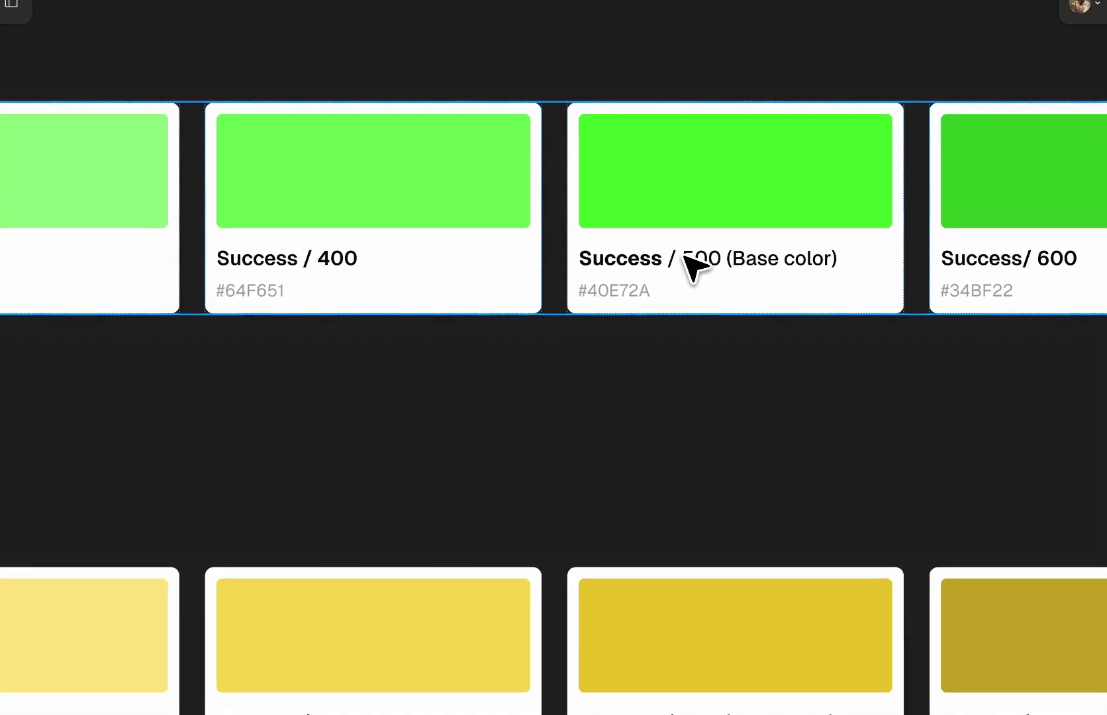
scroll(682, 375, "down", 5)
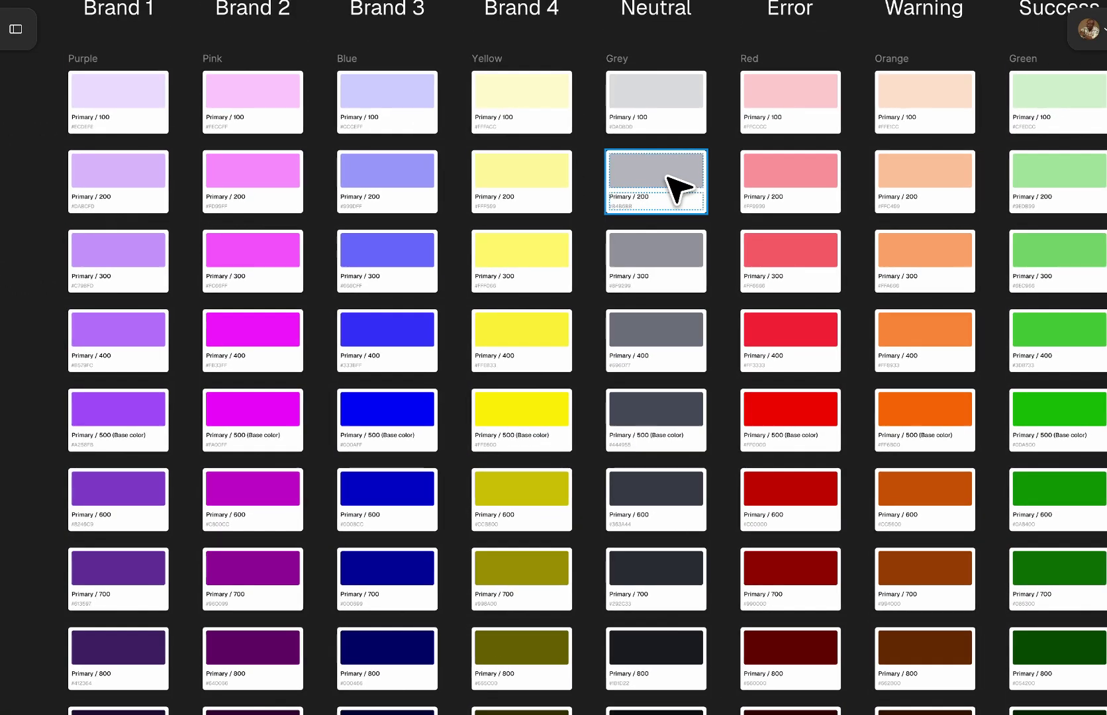
scroll(672, 69, "up", 5)
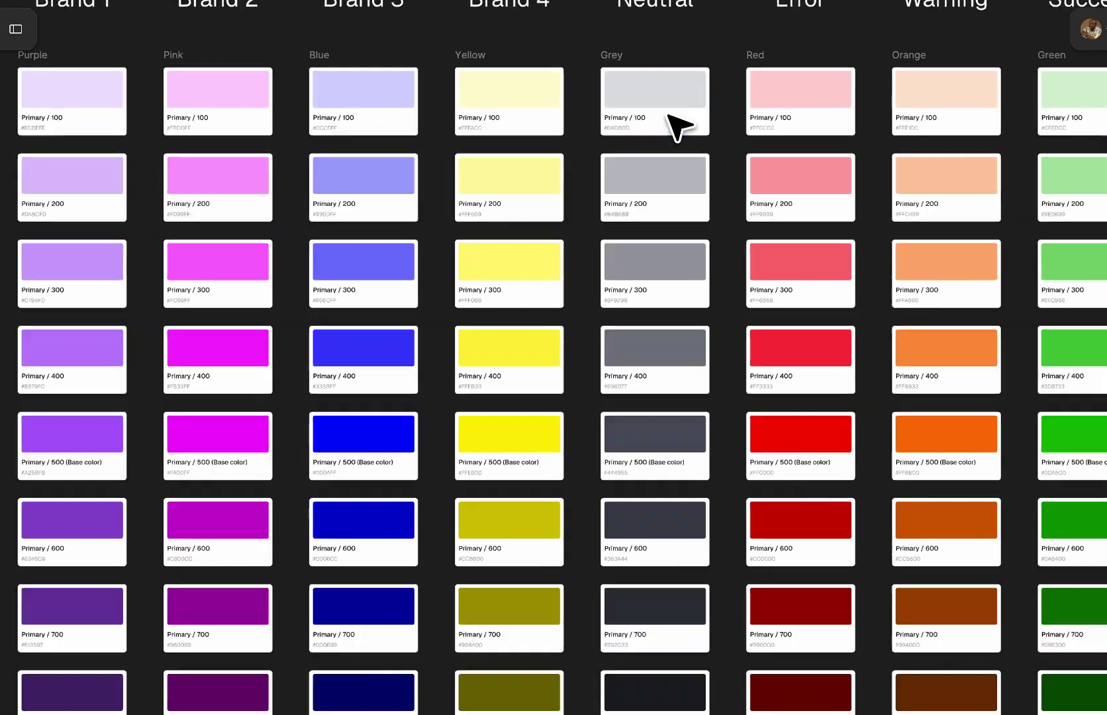
Step: Duplicate the Neutral scale's Primary / 100 card and relabel the copies above it as Primary / 50 and Primary / 25
scroll(676, 126, "up", 3)
left_click(627, 237)
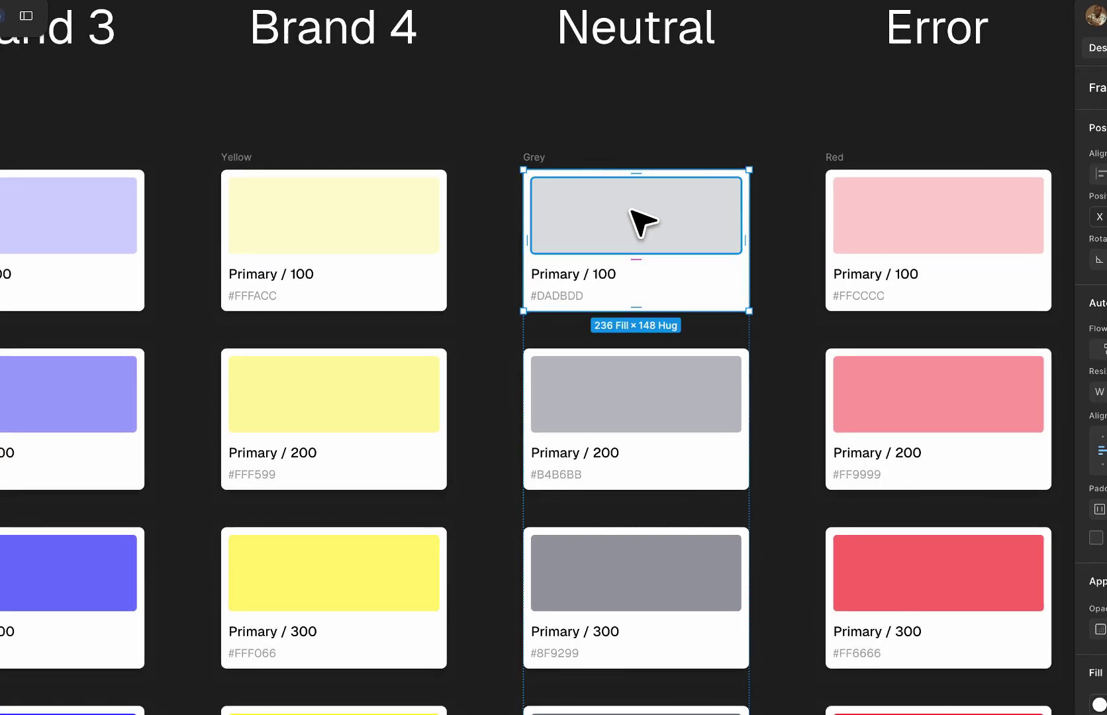
key("ctrl+d")
left_click(607, 270)
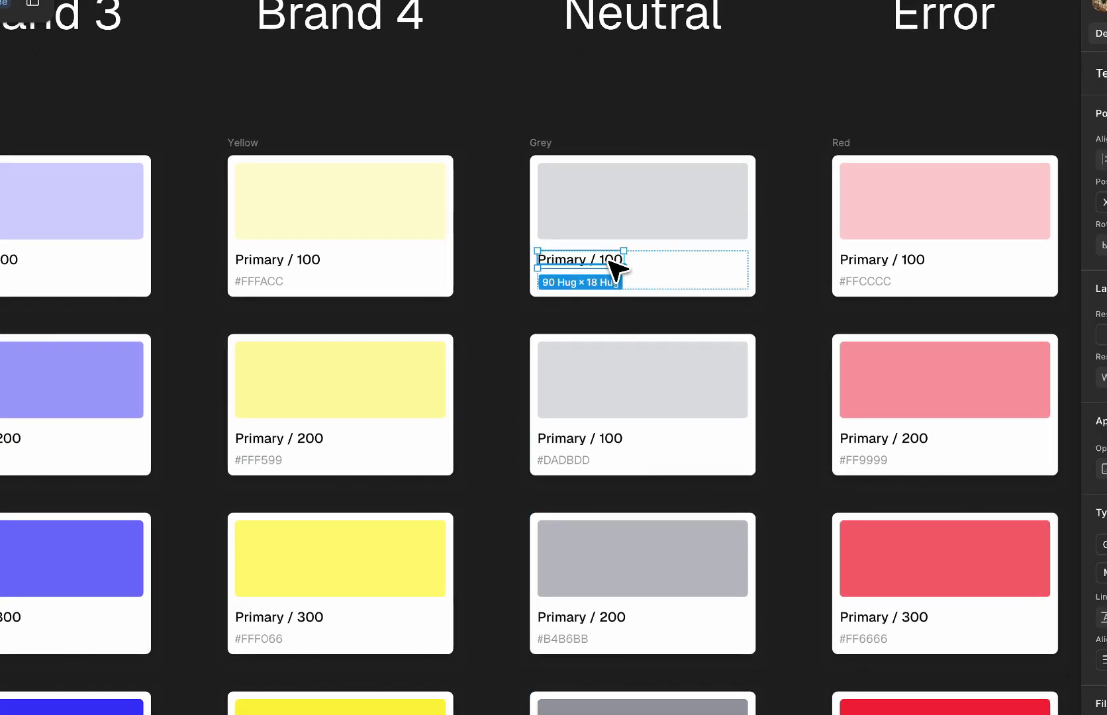
scroll(608, 263, "up", 5)
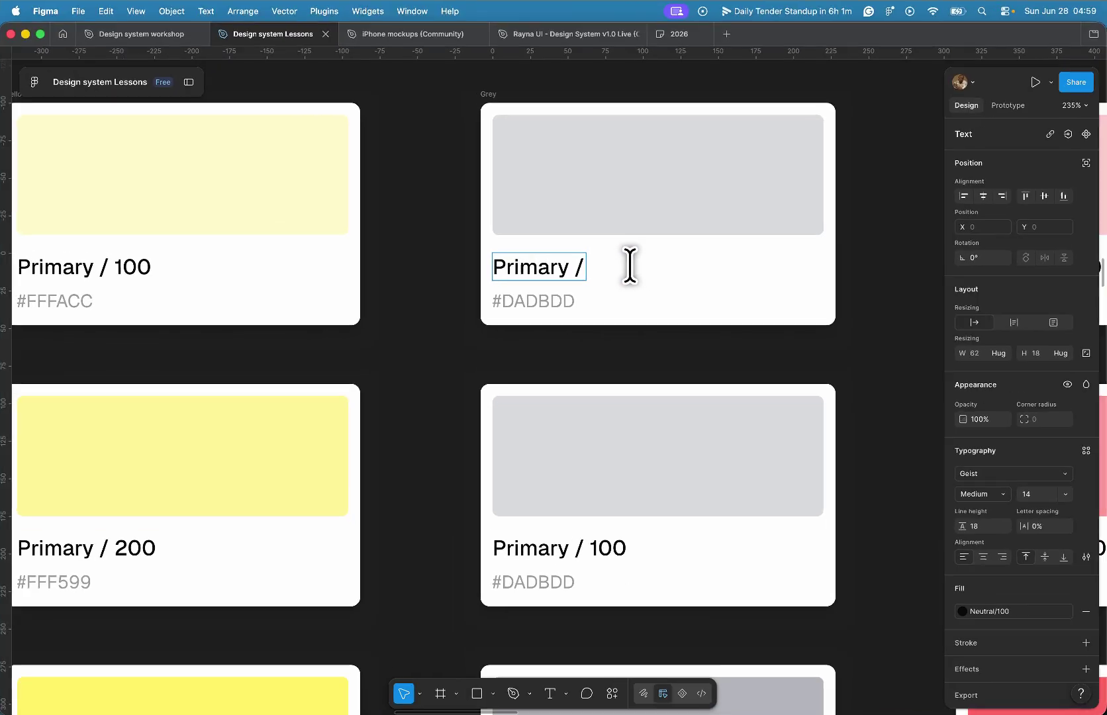
type("50")
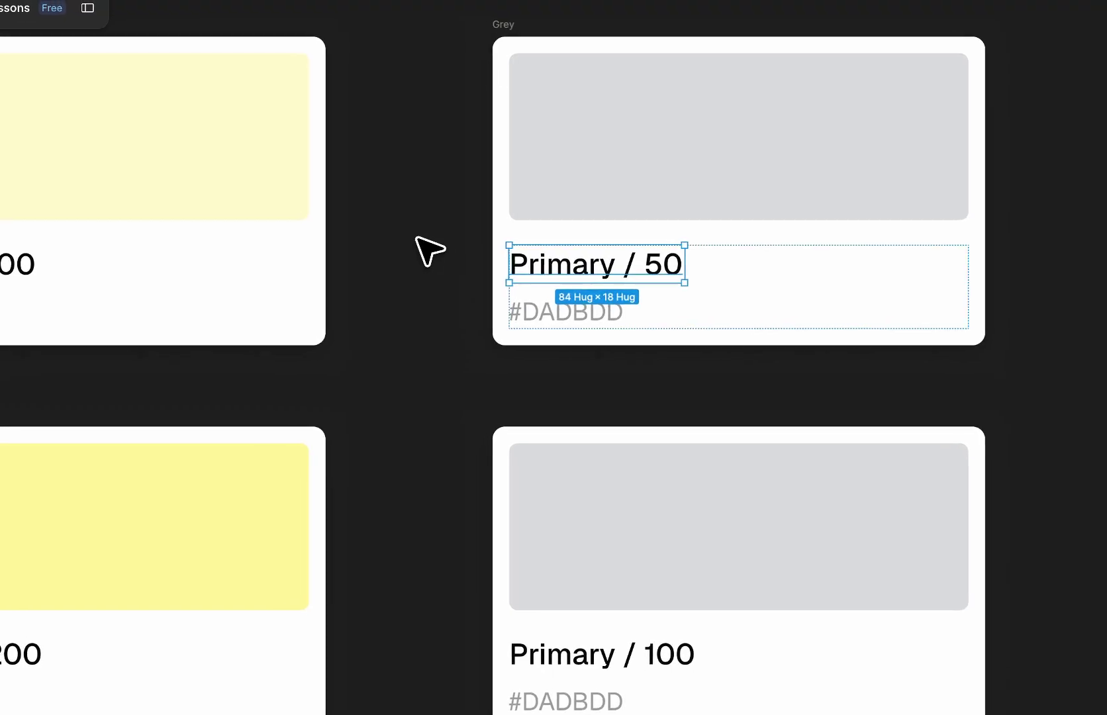
left_click(582, 219)
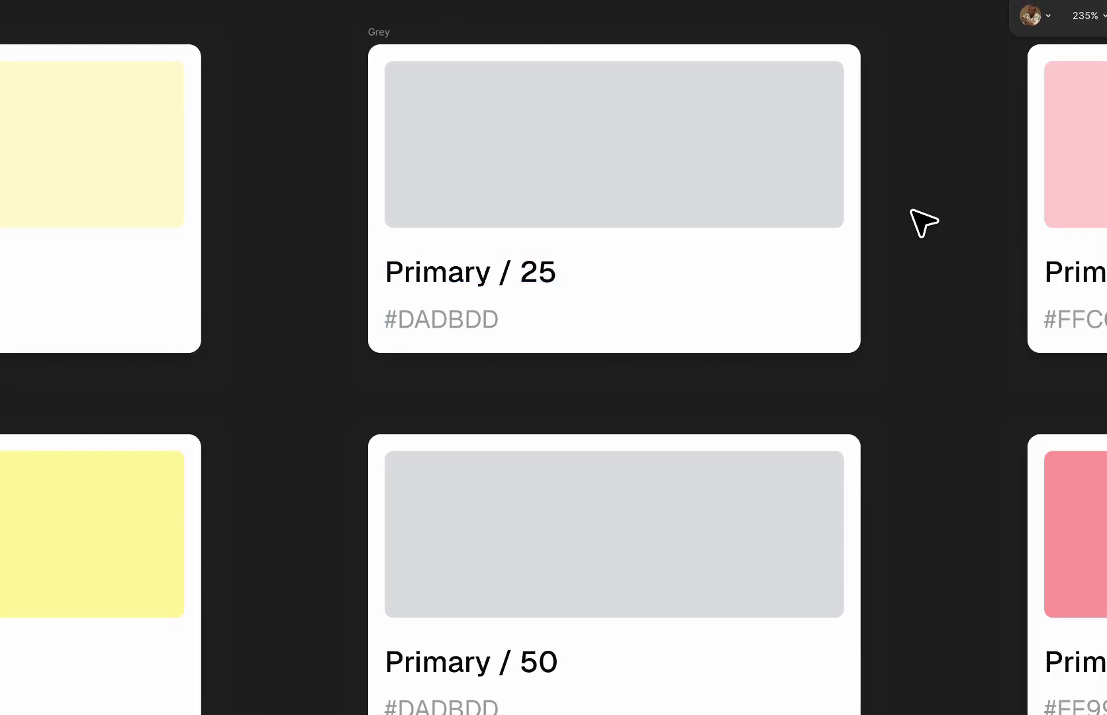
Step: Review the extended Neutral scale and undo the added Primary / 25 and Primary / 50 cards
key("shift+0")
scroll(913, 242, "down", 6)
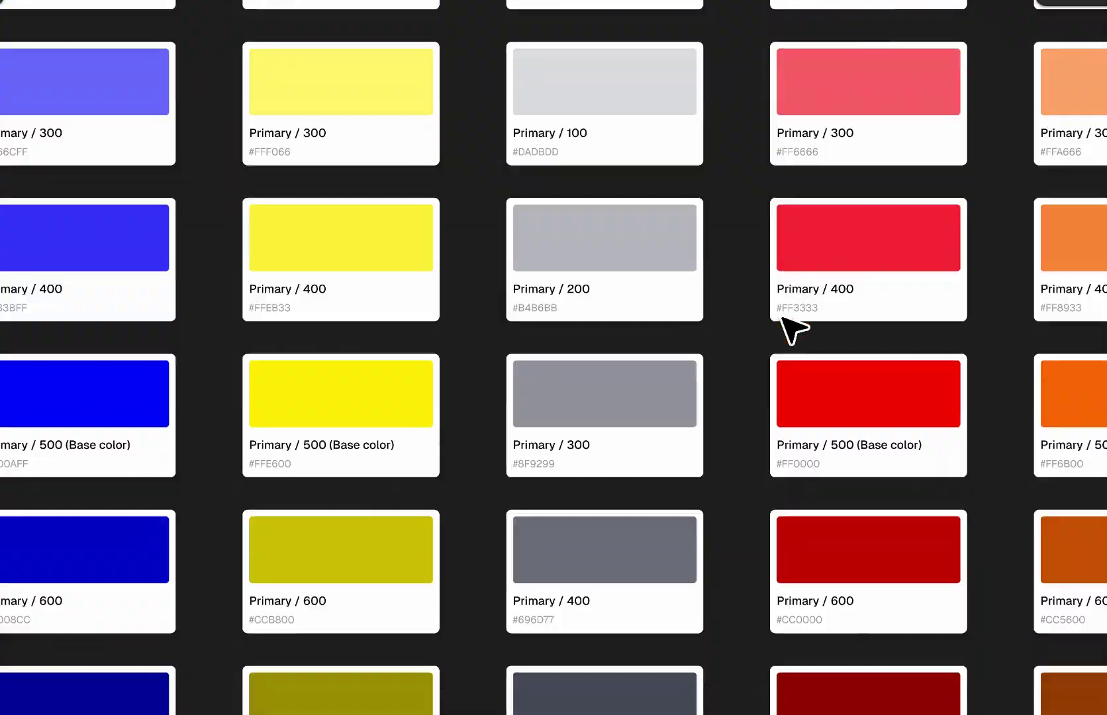
scroll(781, 317, "down", 3)
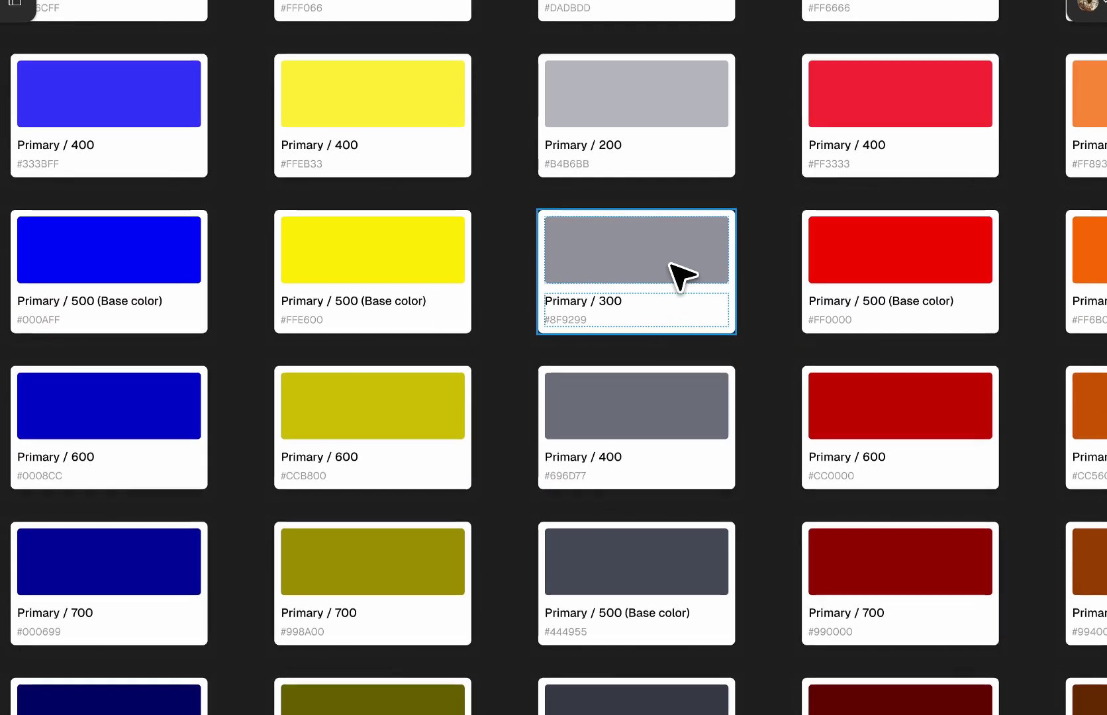
scroll(668, 349, "up", 8)
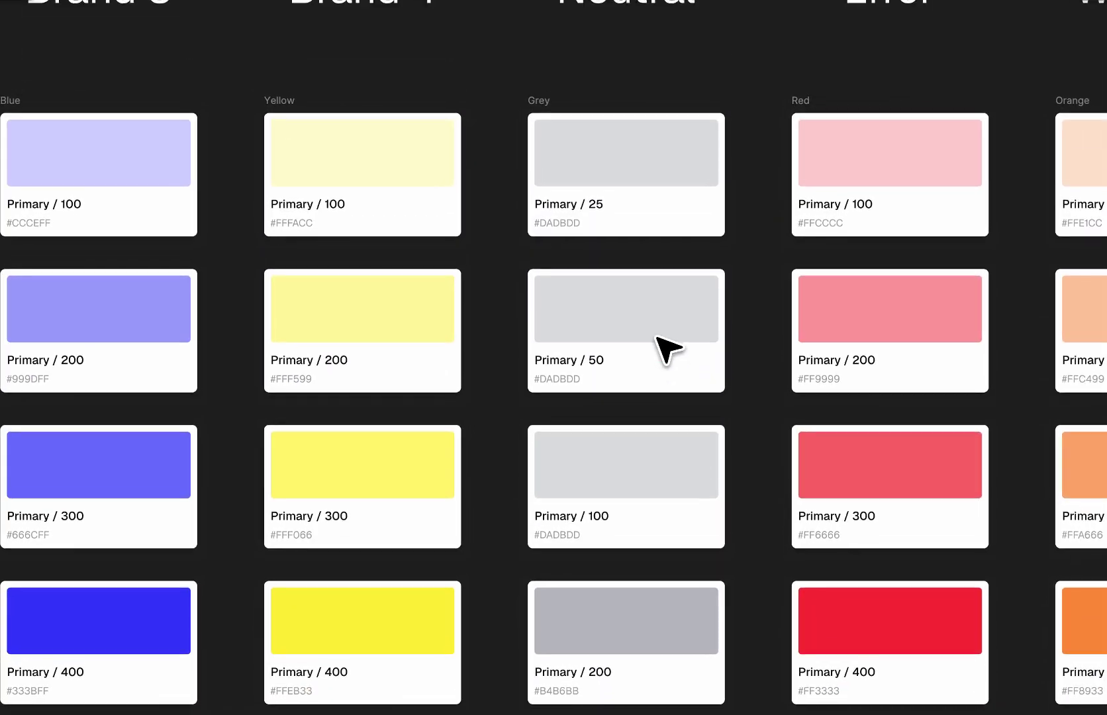
scroll(668, 349, "up", 2)
left_click(664, 230)
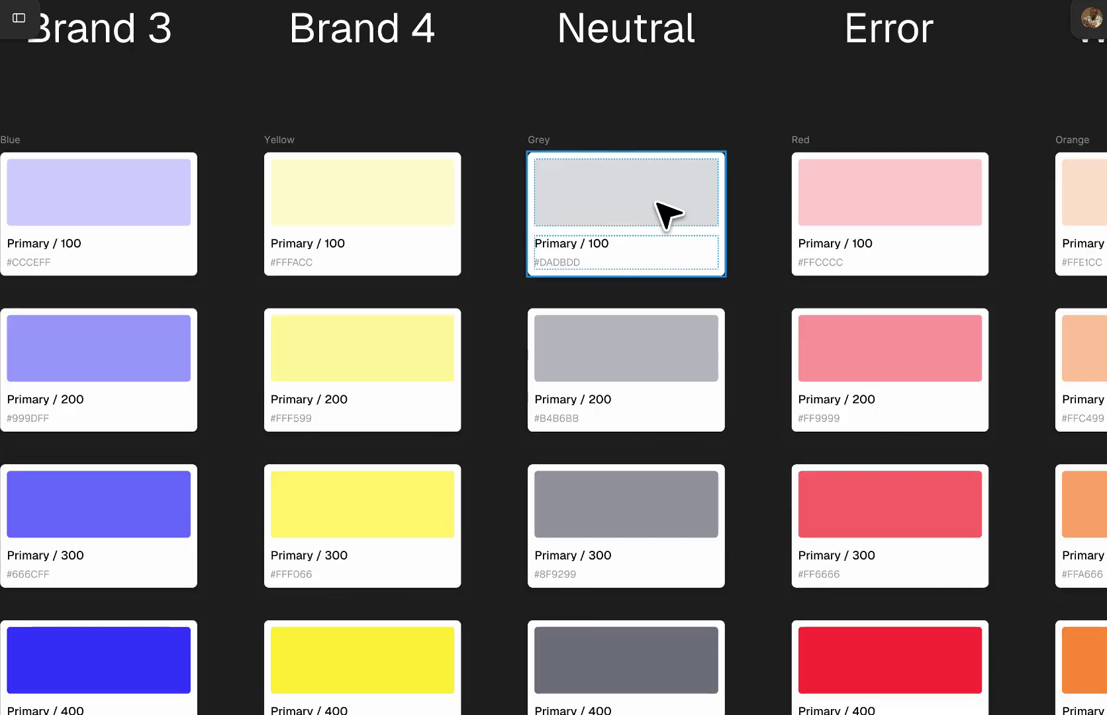
Step: Examine the Neutral scale from the lightest Primary / 100 card down to the darkest Primary / 900 card
scroll(669, 213, "down", 15)
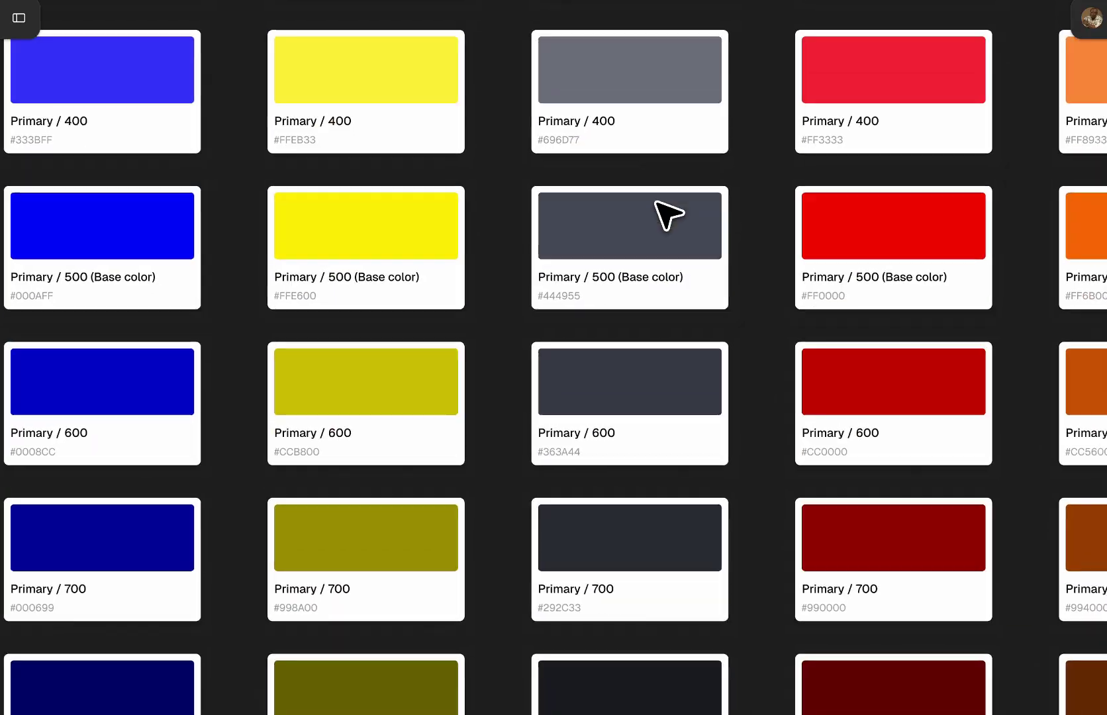
scroll(637, 299, "up", 10)
scroll(633, 298, "up", 8)
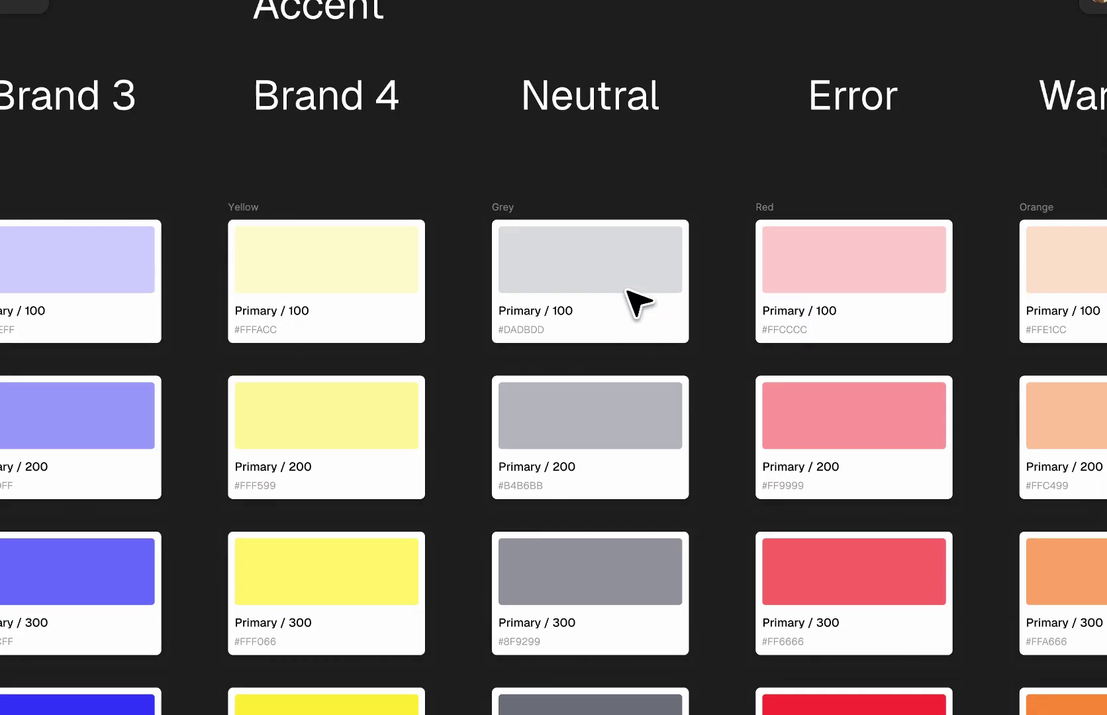
left_click(624, 310)
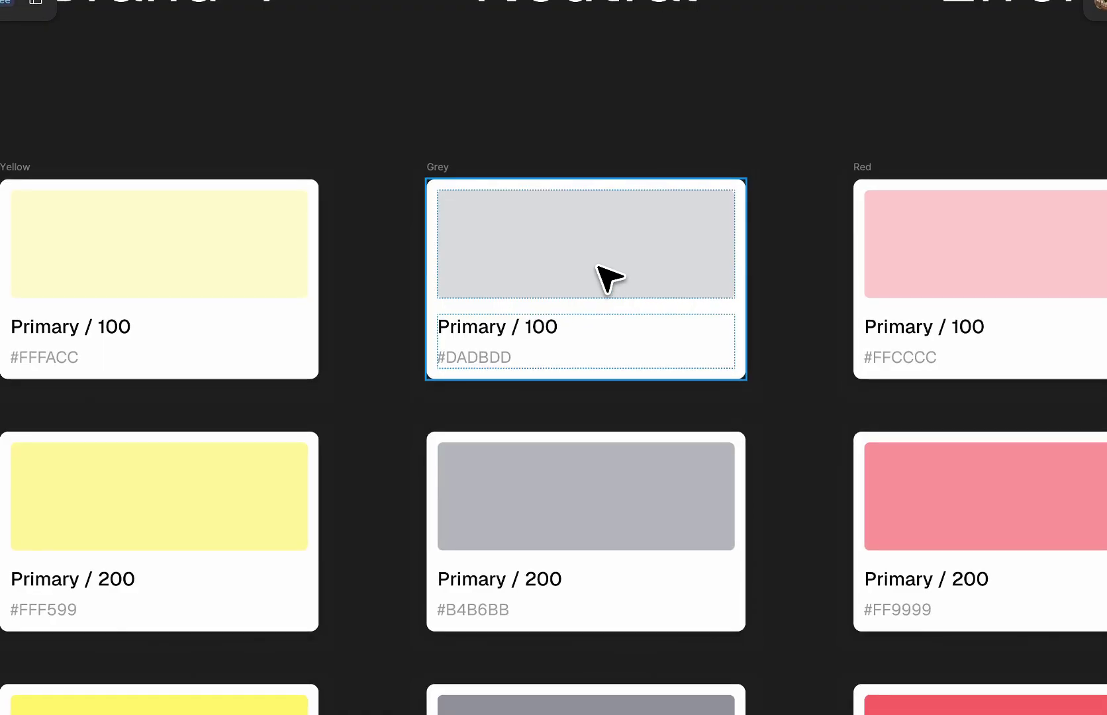
scroll(608, 278, "down", 15)
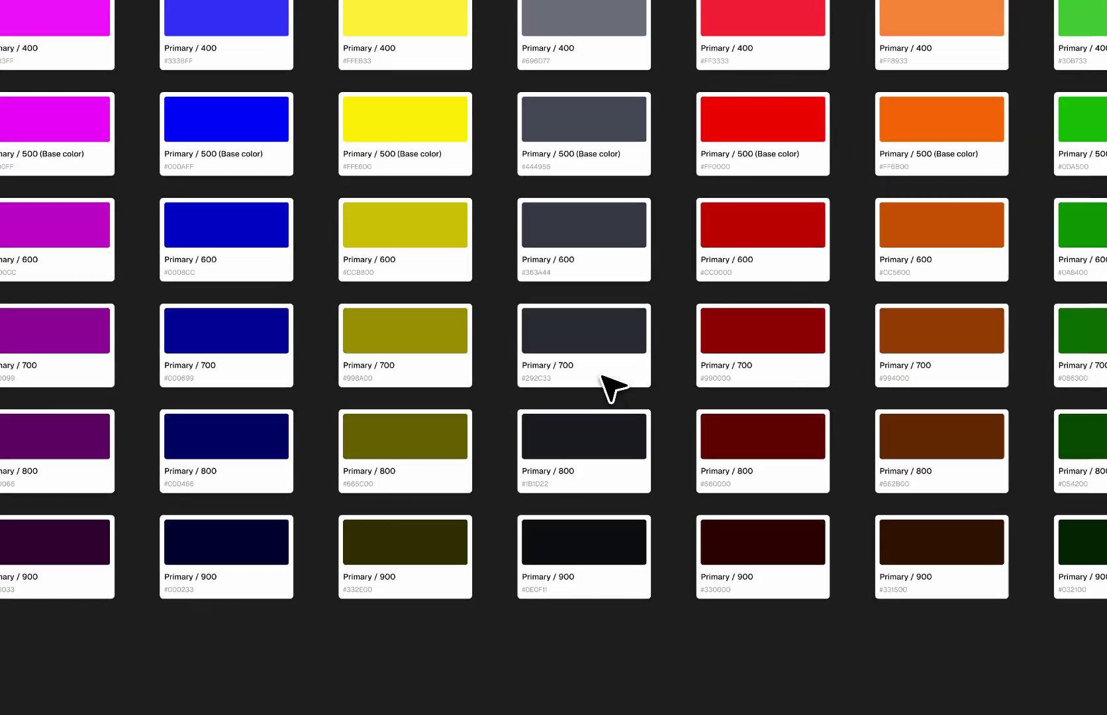
scroll(603, 381, "up", 10)
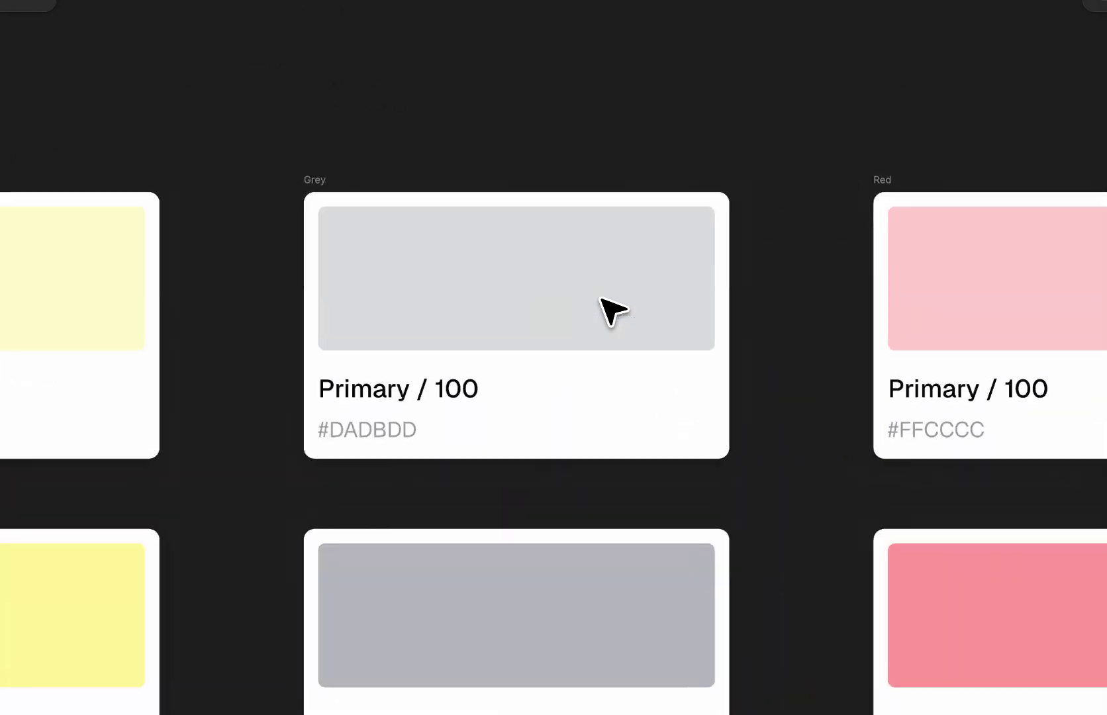
left_click(575, 324)
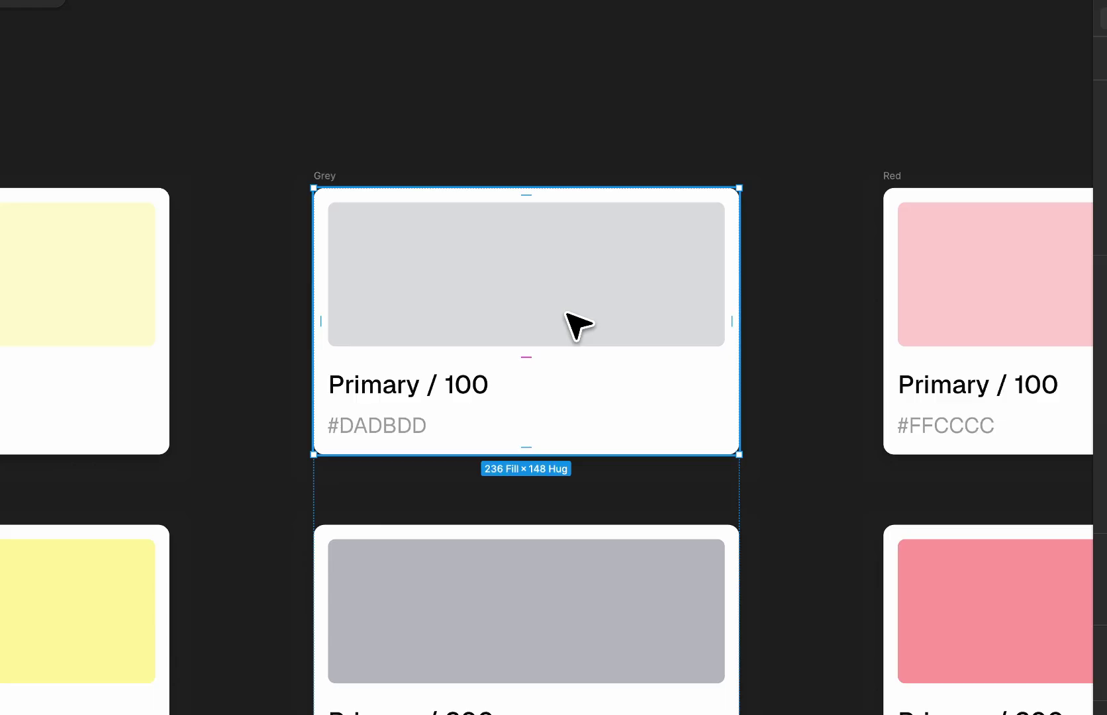
Step: Move the purple rectangle off the white background into the gap above the black one, and shift the white rectangle slightly
scroll(579, 325, "down", 10)
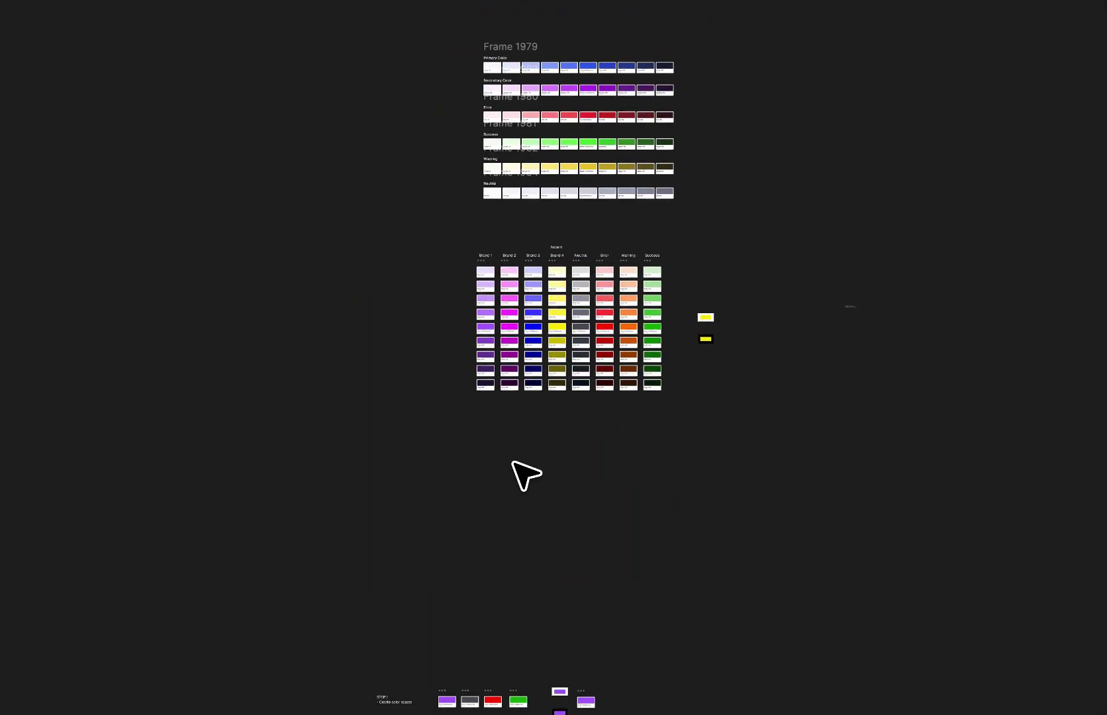
scroll(530, 467, "down", 3)
scroll(556, 447, "up", 5)
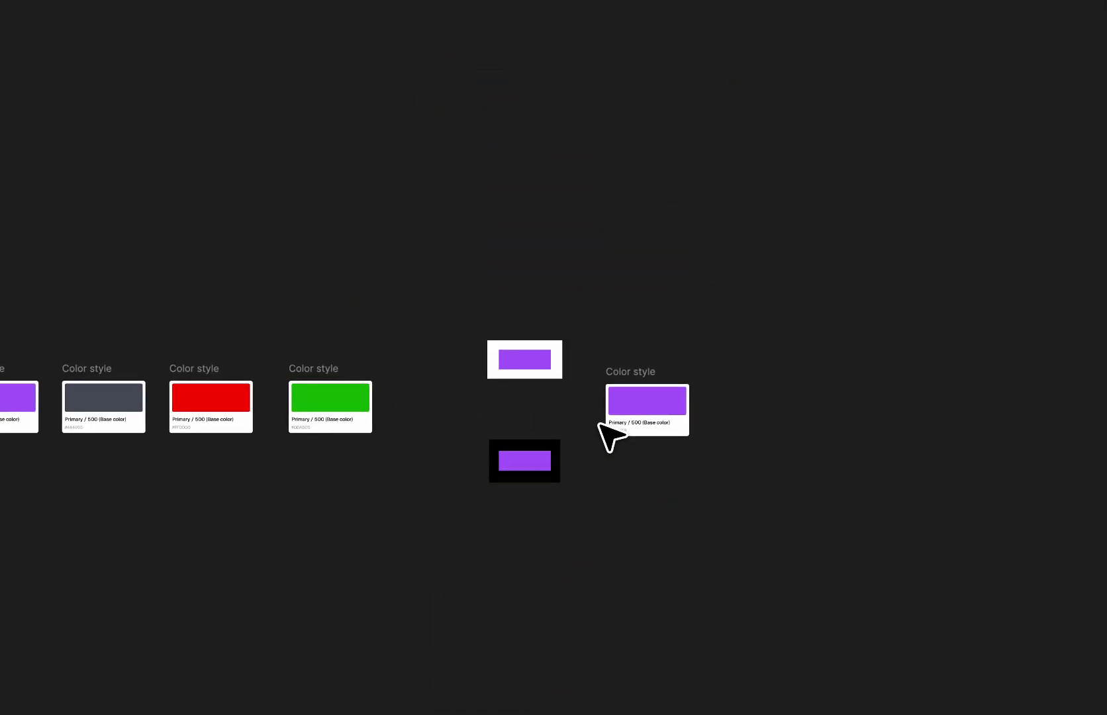
scroll(593, 441, "up", 3)
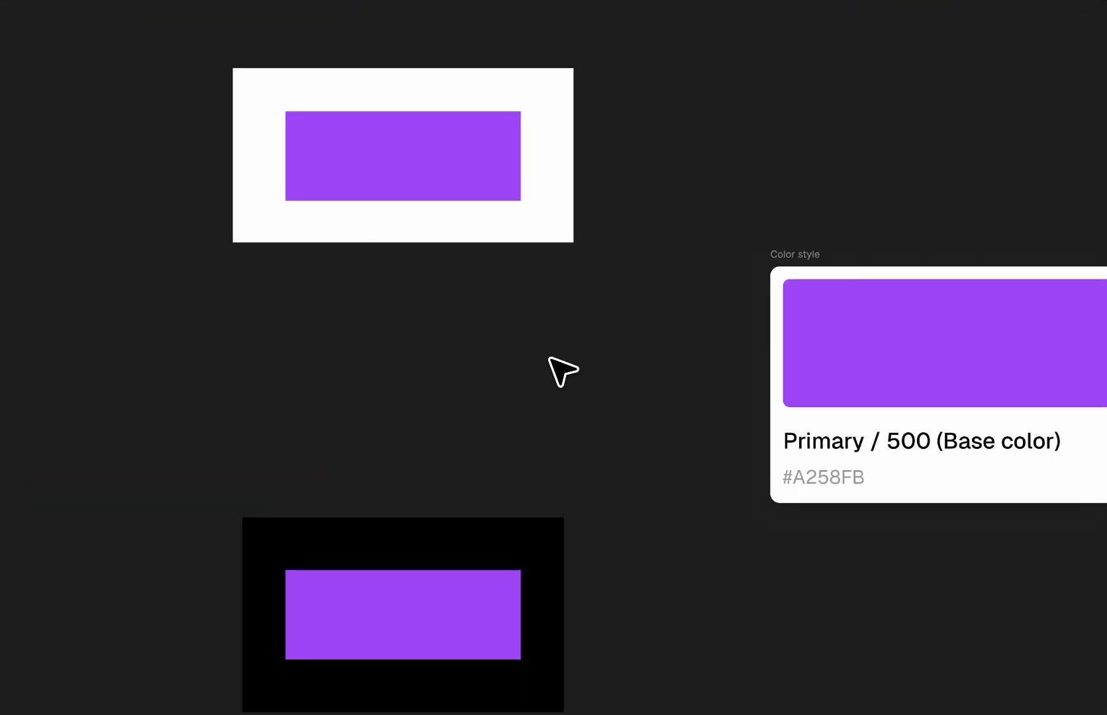
left_click(371, 153)
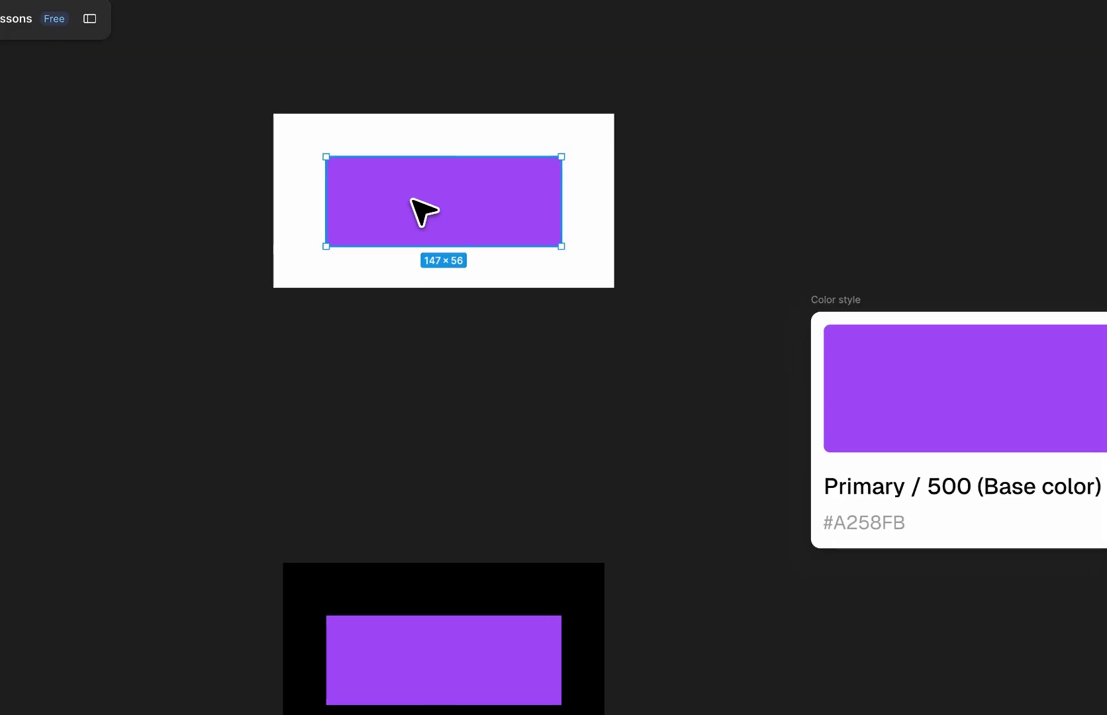
left_click_drag(423, 212, 459, 425)
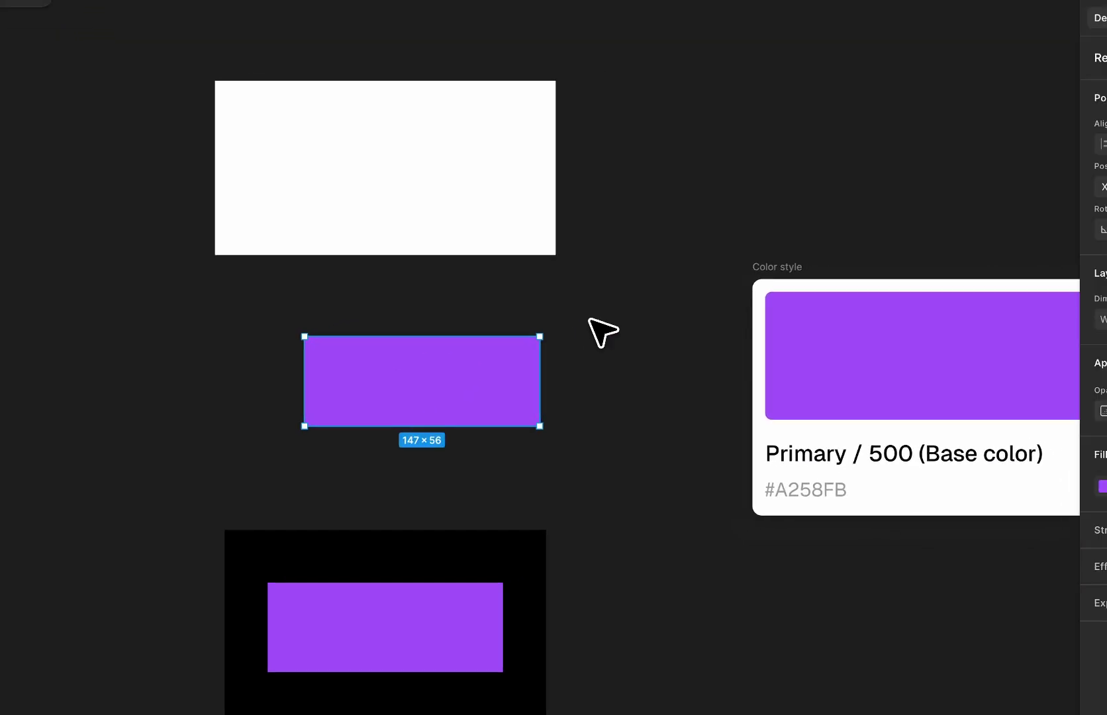
left_click(659, 364)
left_click_drag(495, 360, 467, 357)
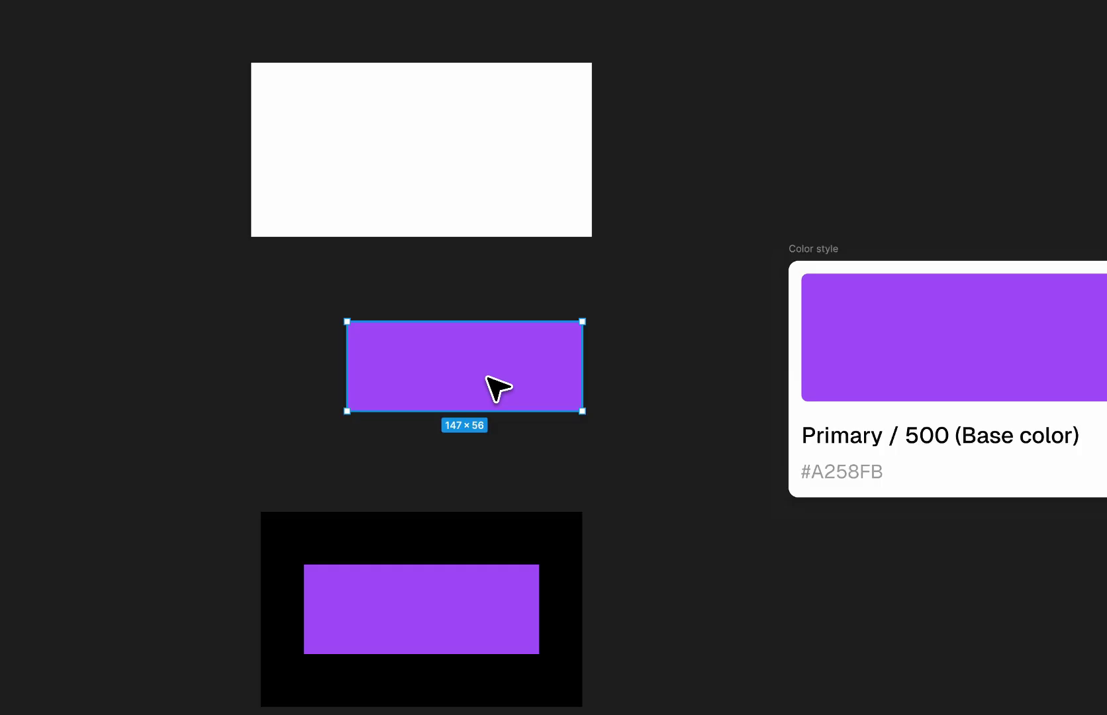
left_click(470, 152)
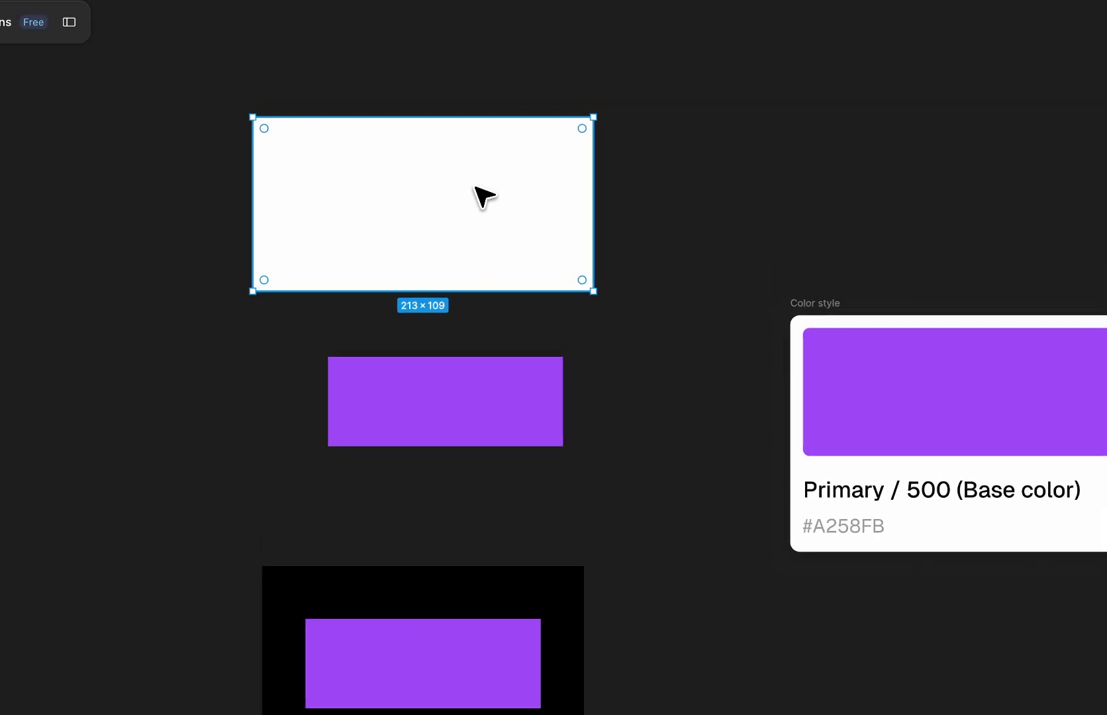
left_click_drag(483, 197, 477, 192)
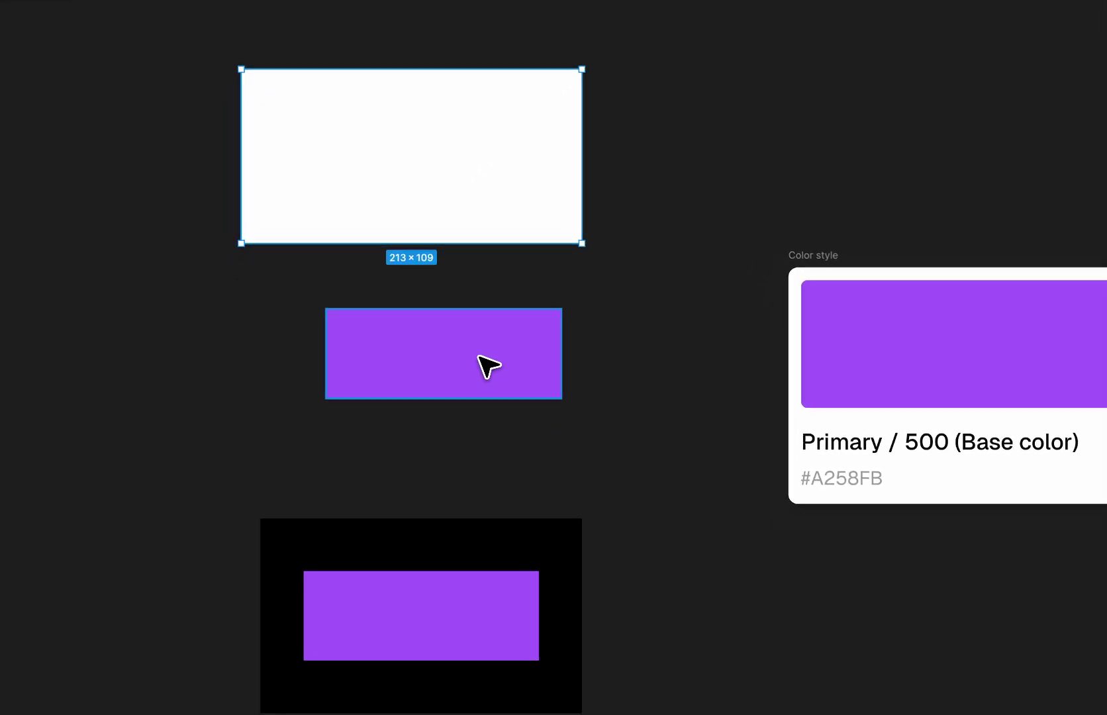
Step: Move the purple rectangle back onto the white background and align the two on their vertical centres
left_click_drag(460, 350, 432, 162)
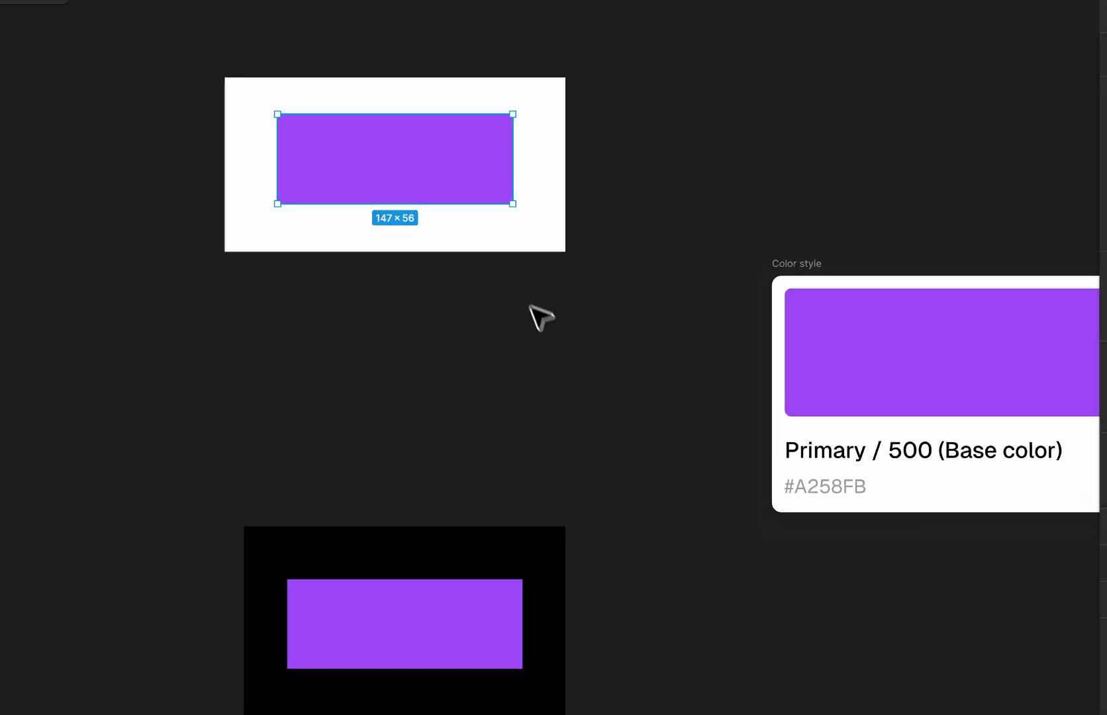
left_click_drag(573, 354, 410, 118)
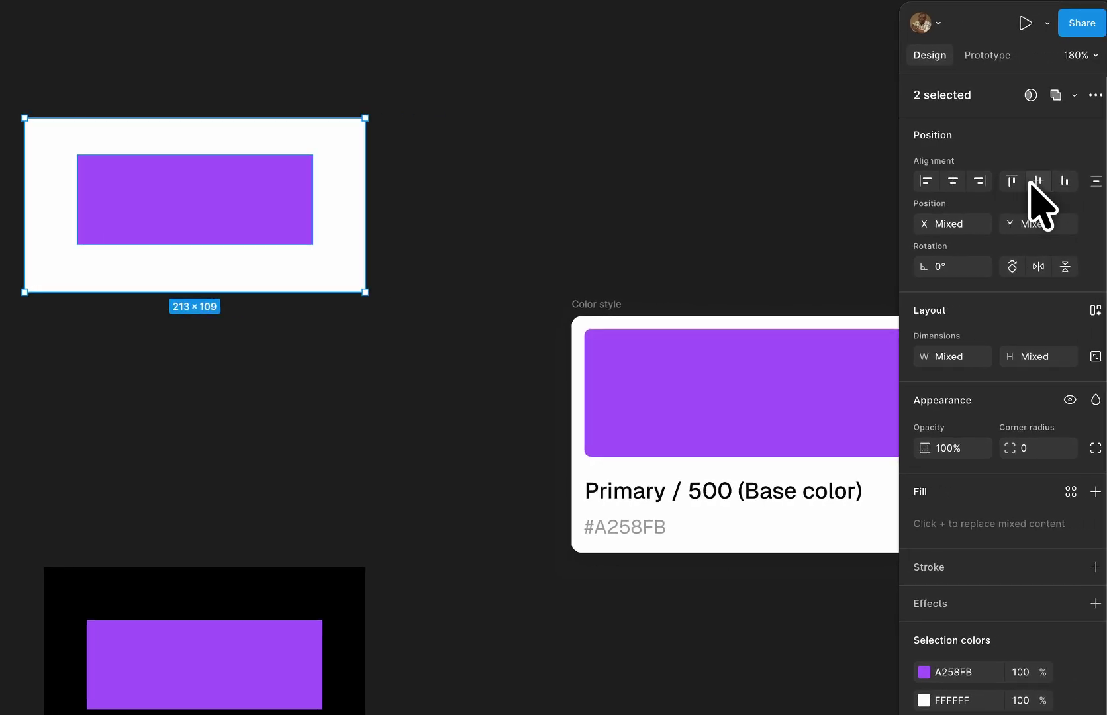
left_click(1038, 181)
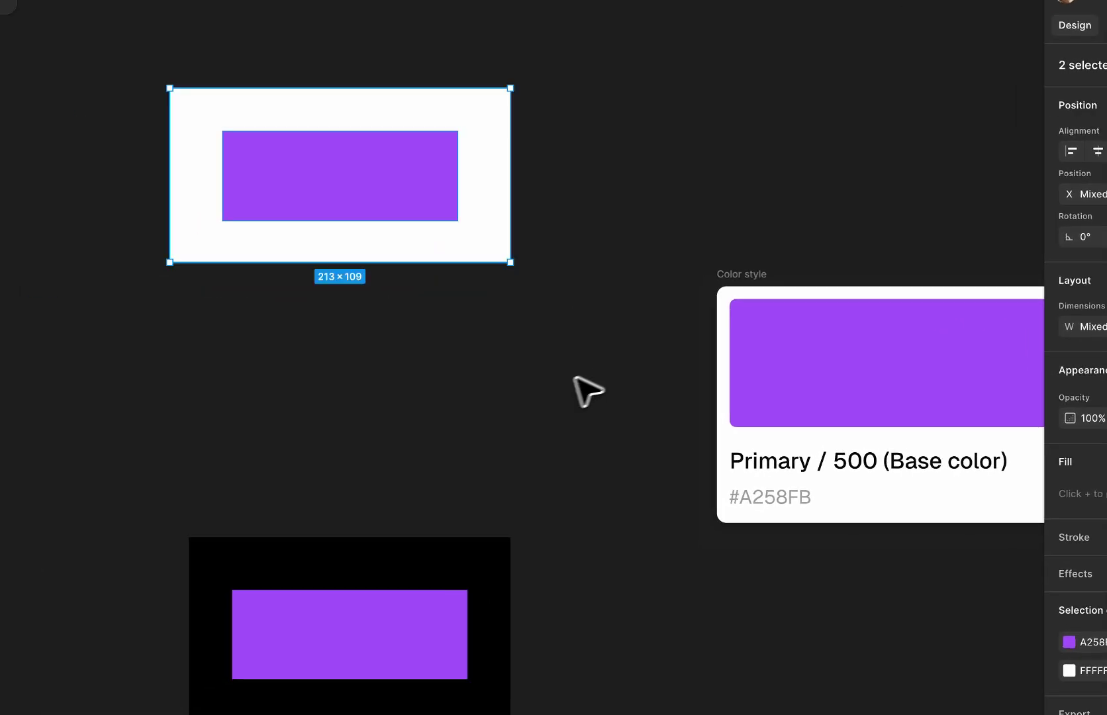
left_click(383, 461)
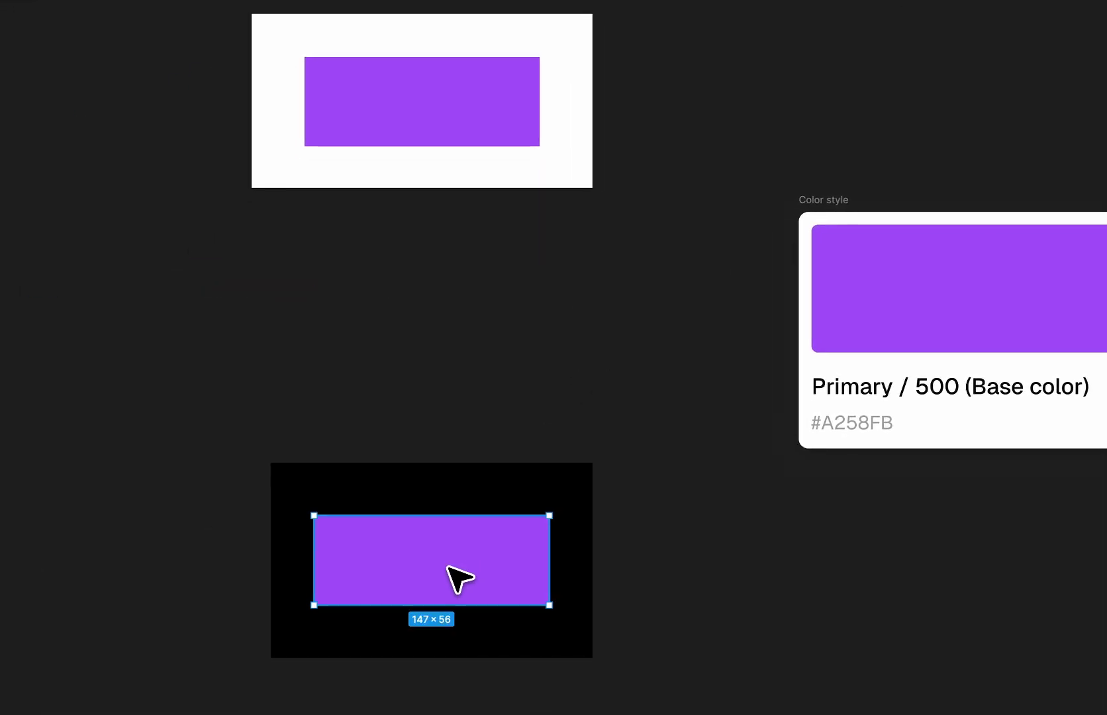
Step: Move the purple rectangle off the black background and widen the black rectangle to 213 × 122, matching the white rectangle's width
left_click_drag(448, 566, 457, 384)
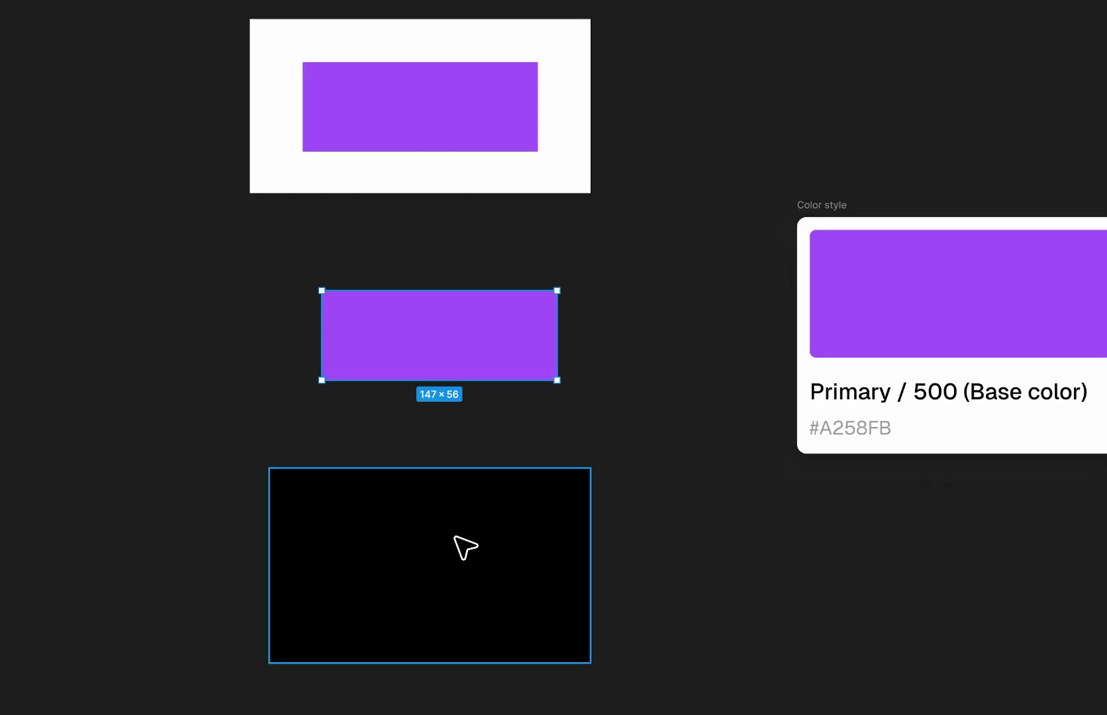
left_click(467, 547)
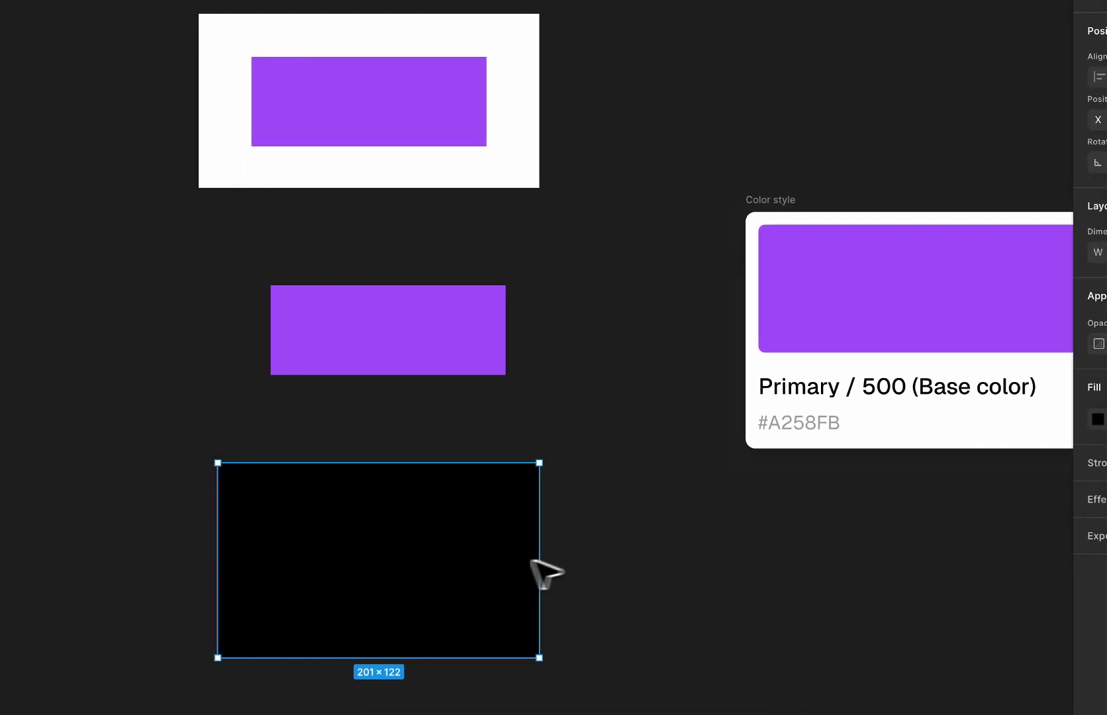
left_click_drag(443, 563, 439, 555)
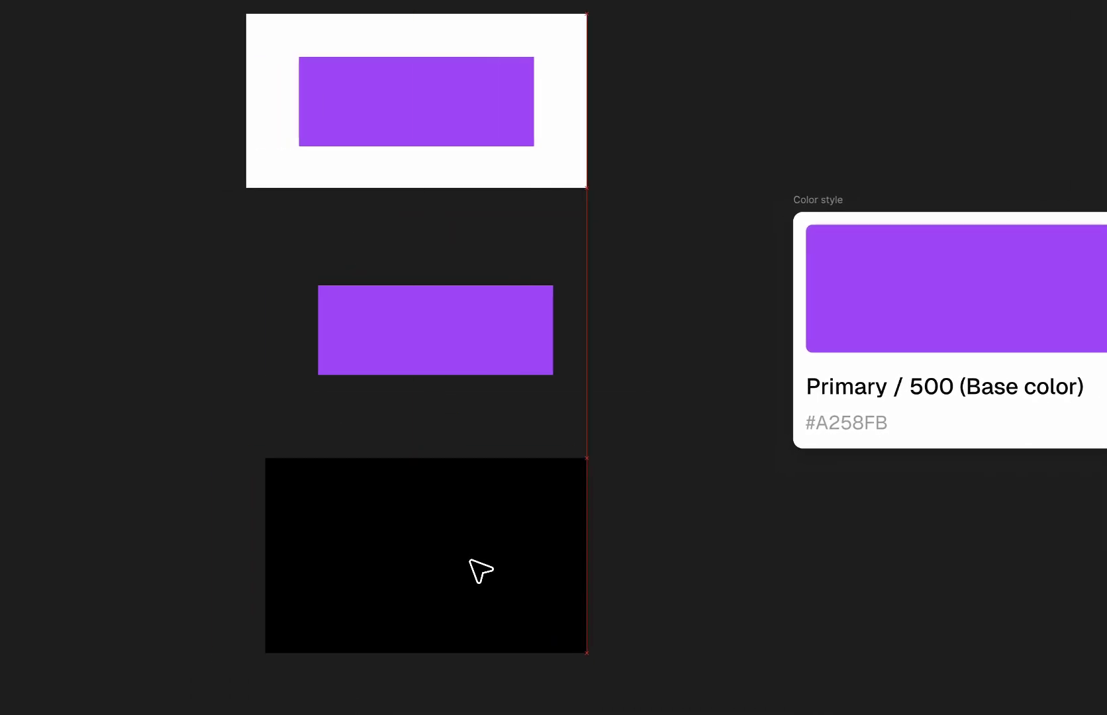
left_click_drag(459, 562, 460, 562)
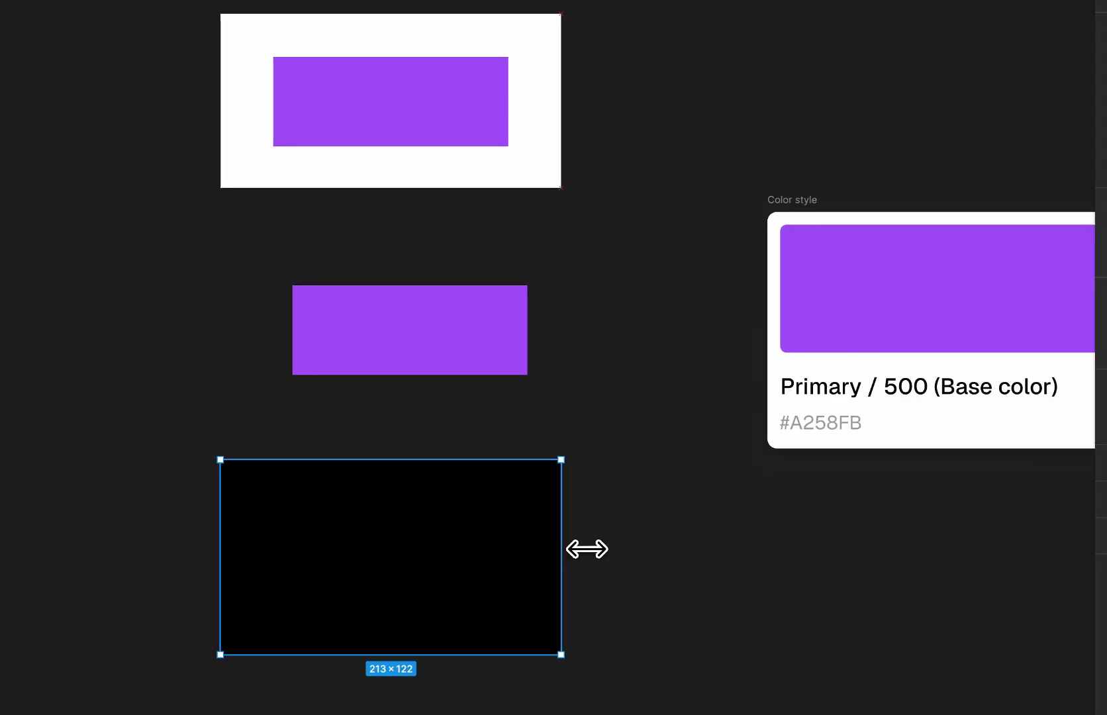
left_click(635, 541)
Step: Place the purple rectangle back in the centre of the widened black background
left_click_drag(461, 357, 478, 594)
left_click(705, 528)
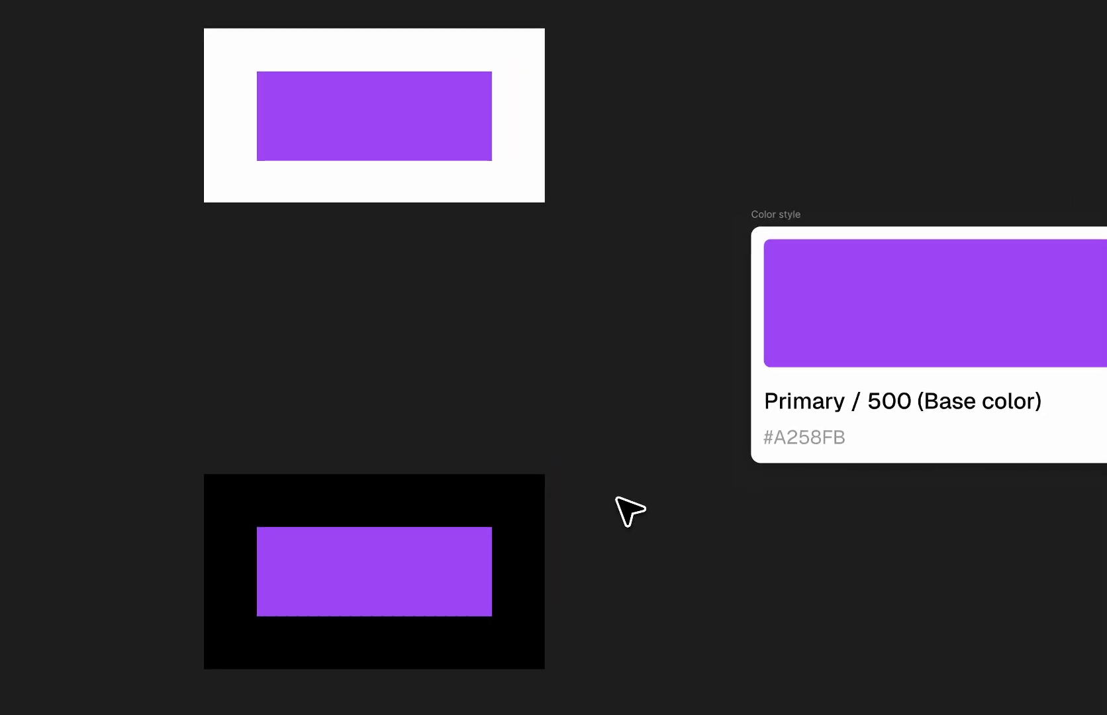
left_click(773, 214)
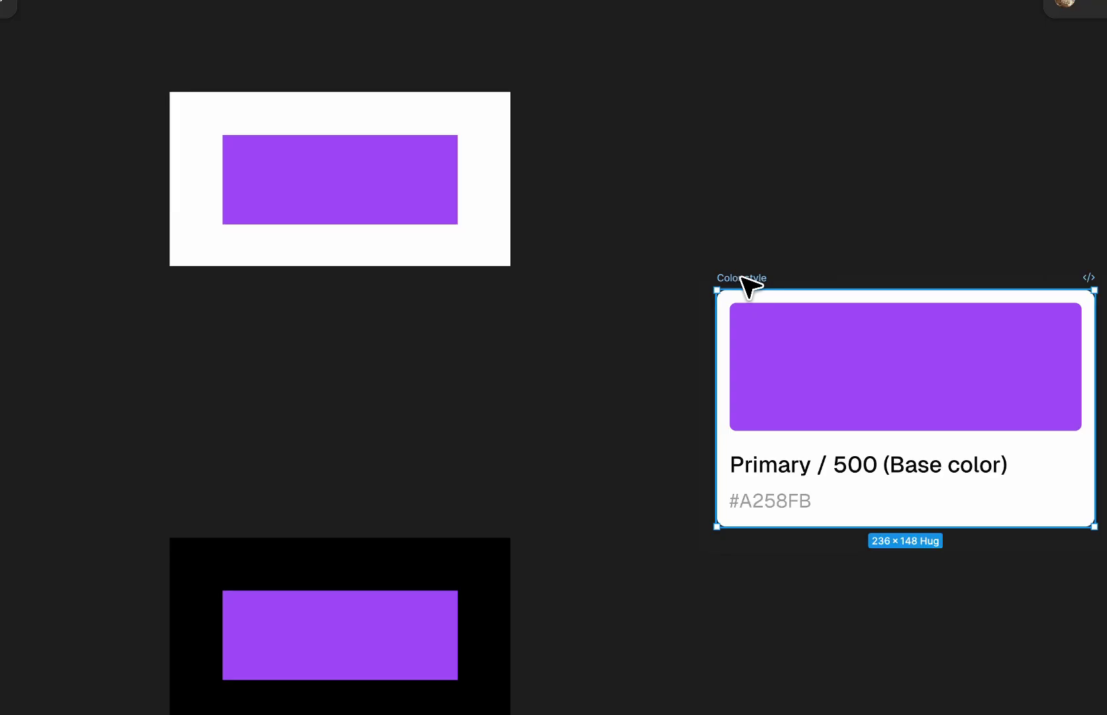
left_click(822, 268)
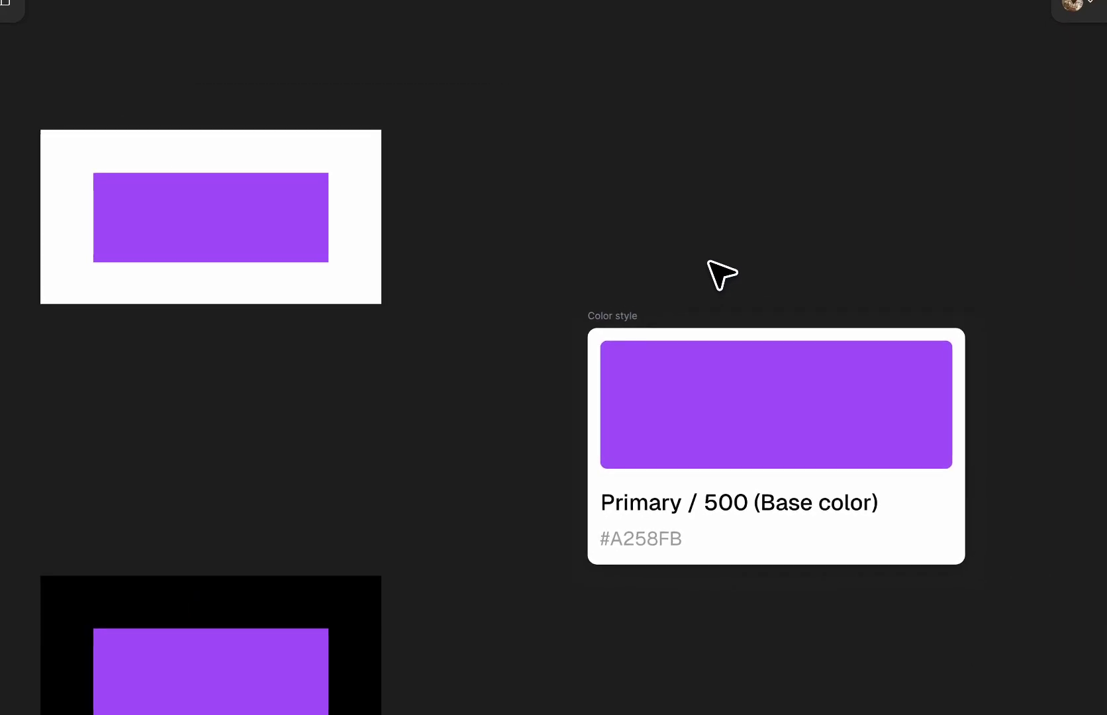
scroll(710, 262, "up", 7)
scroll(712, 264, "down", 10)
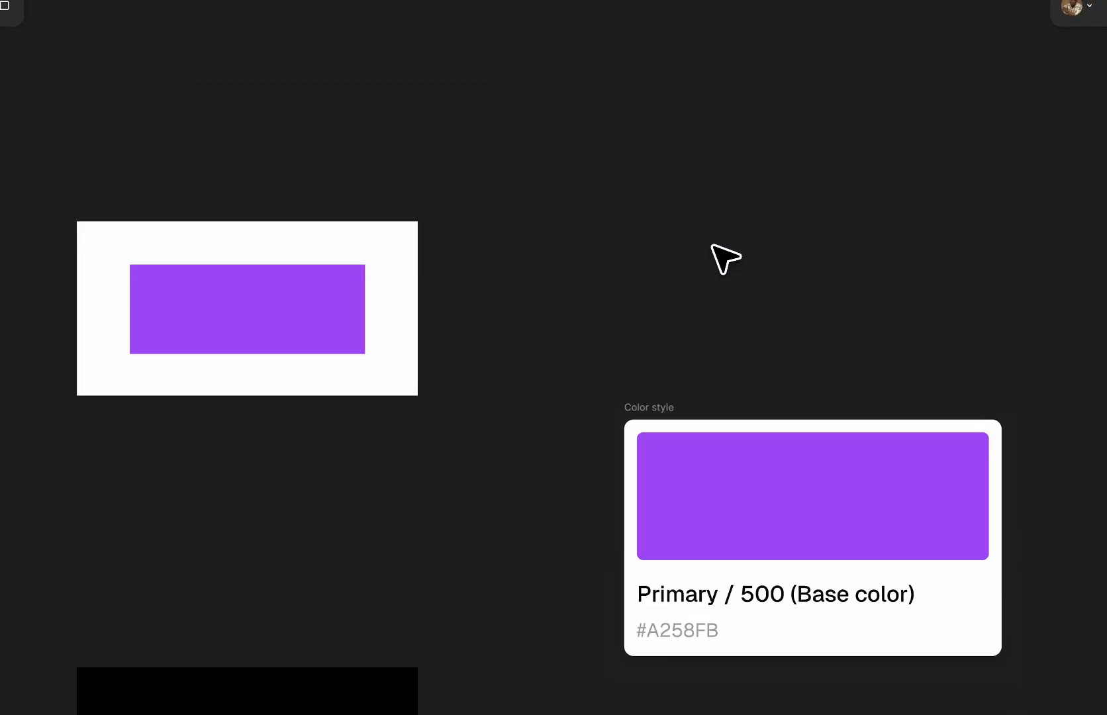
left_click(713, 279)
left_click(716, 360)
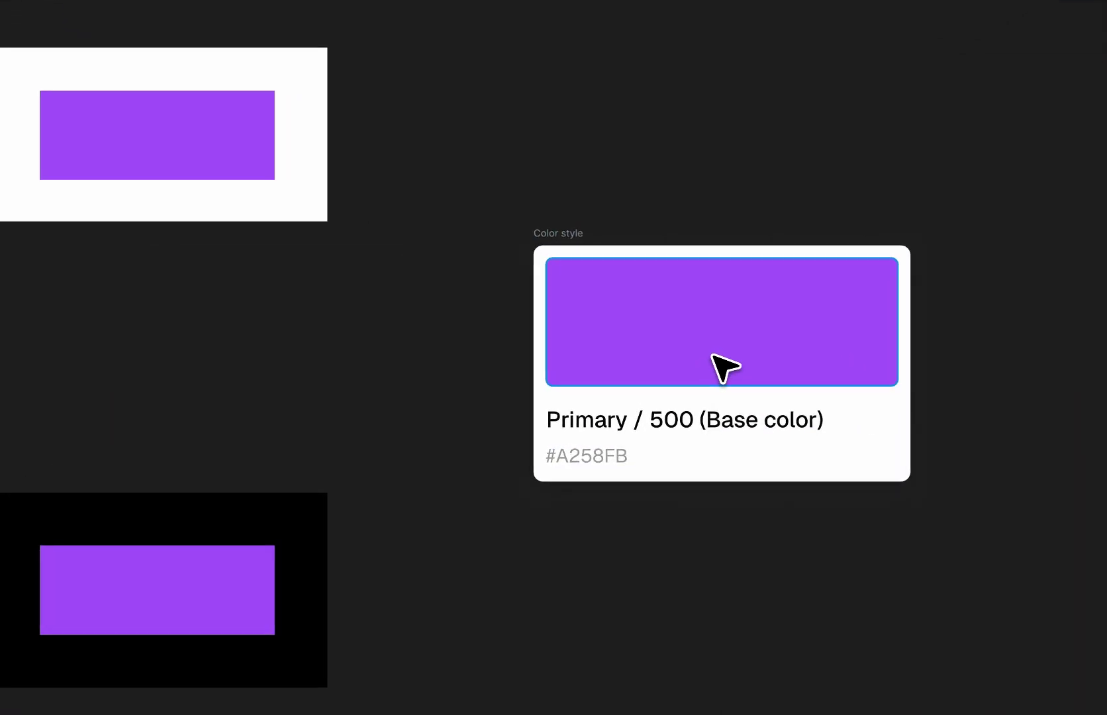
left_click(951, 88)
left_click(877, 337)
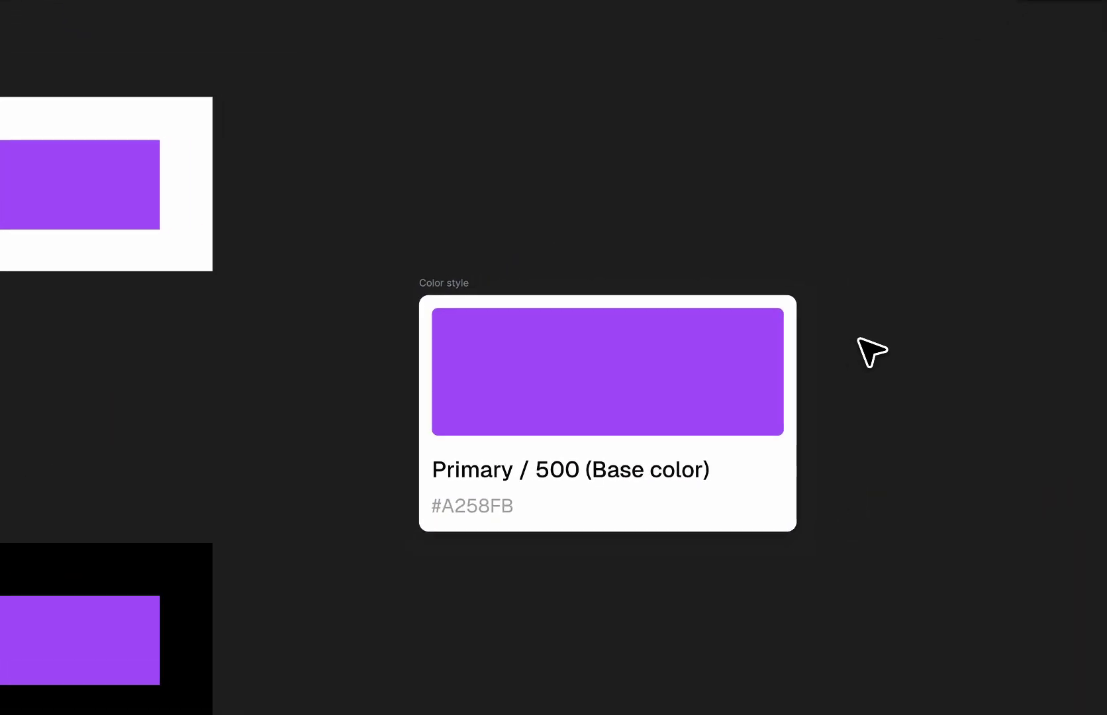
Step: Add a white text label reading "Tints" up beside the Primary / 500 card and enlarge it to 59 × 33
key("r")
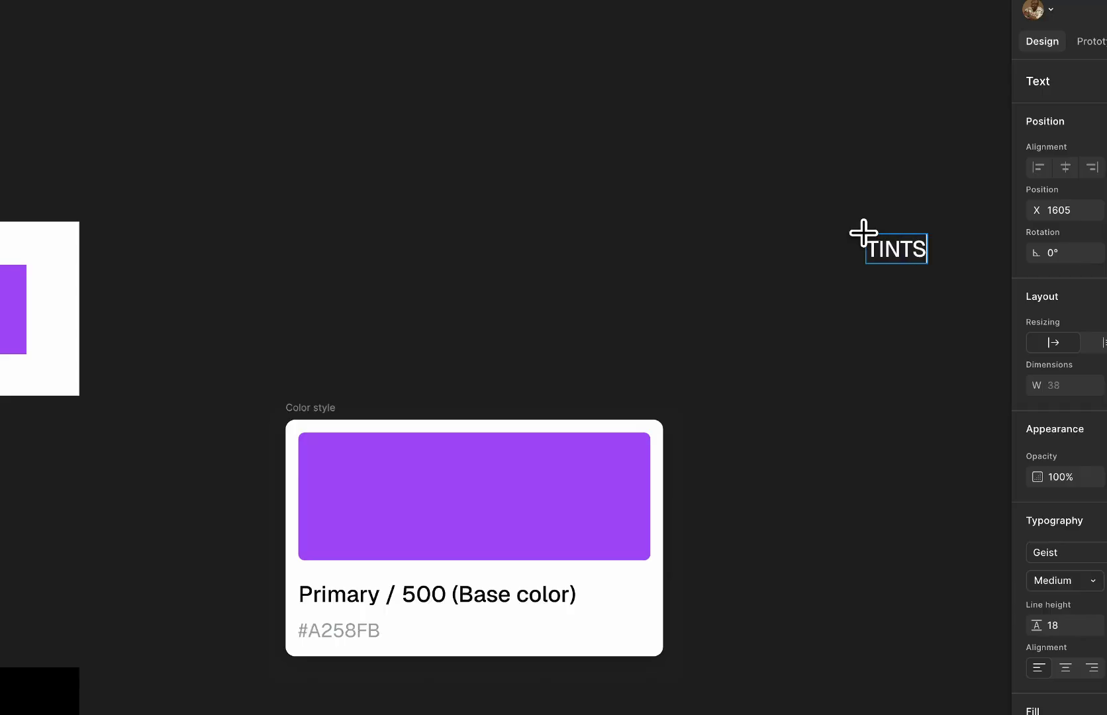
key("Escape")
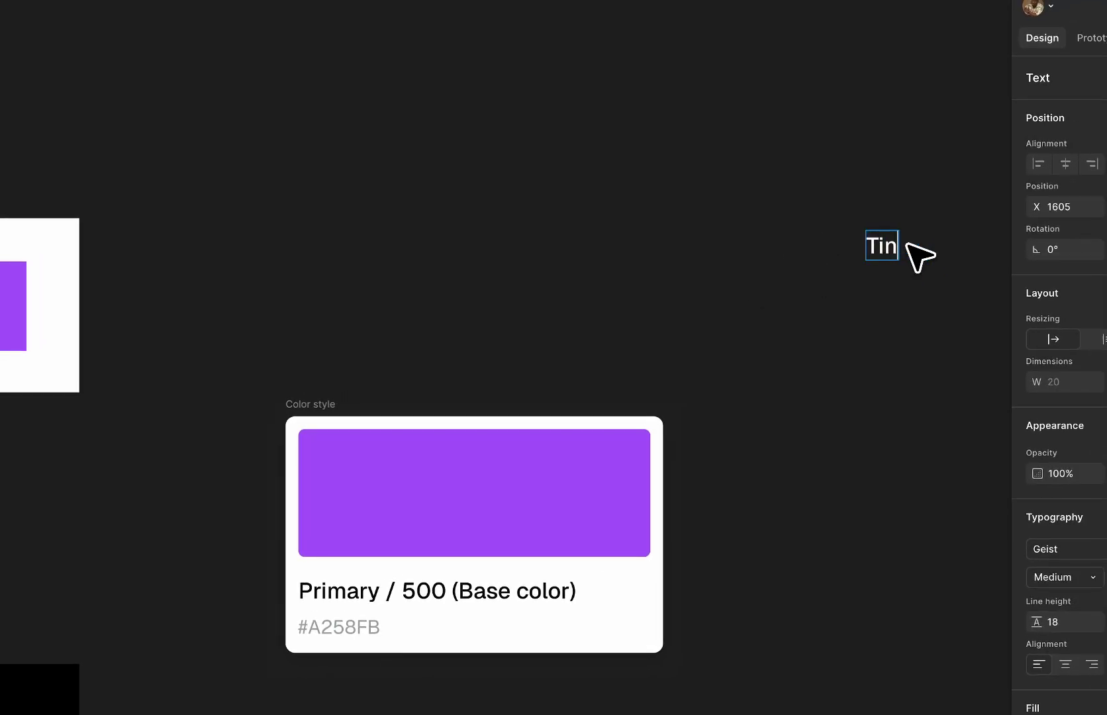
key("Escape")
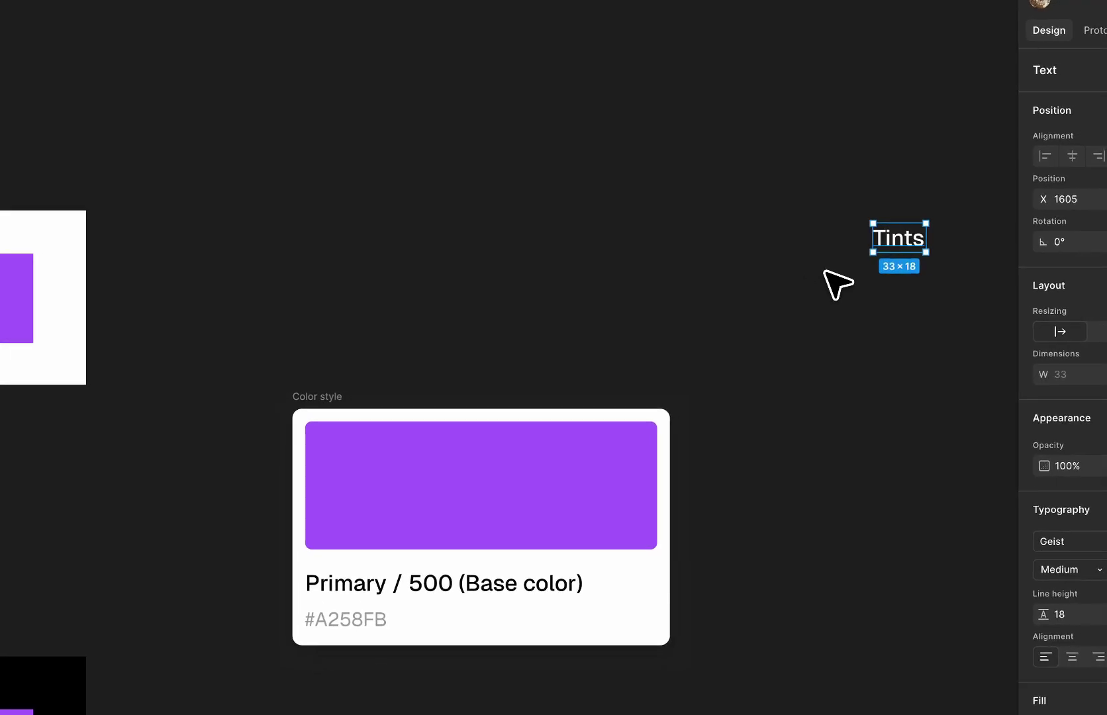
Step: Duplicate the Tints label straight below and change the copy's text to "Shades"
left_click_drag(852, 250, 856, 606)
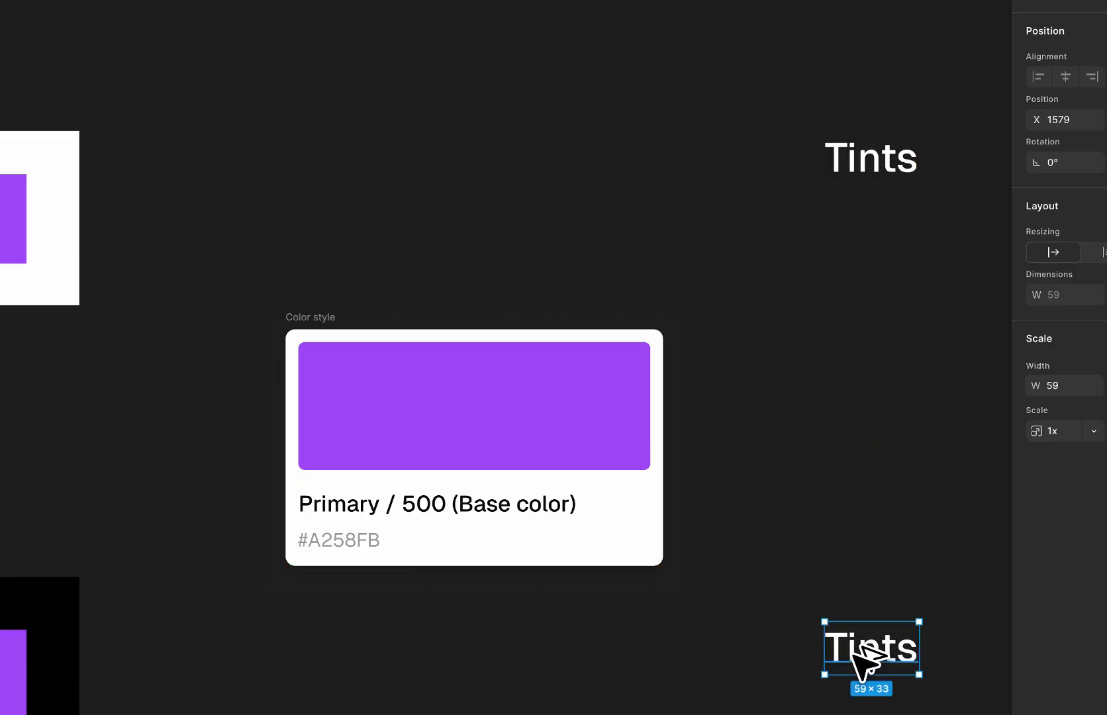
double_click(854, 652)
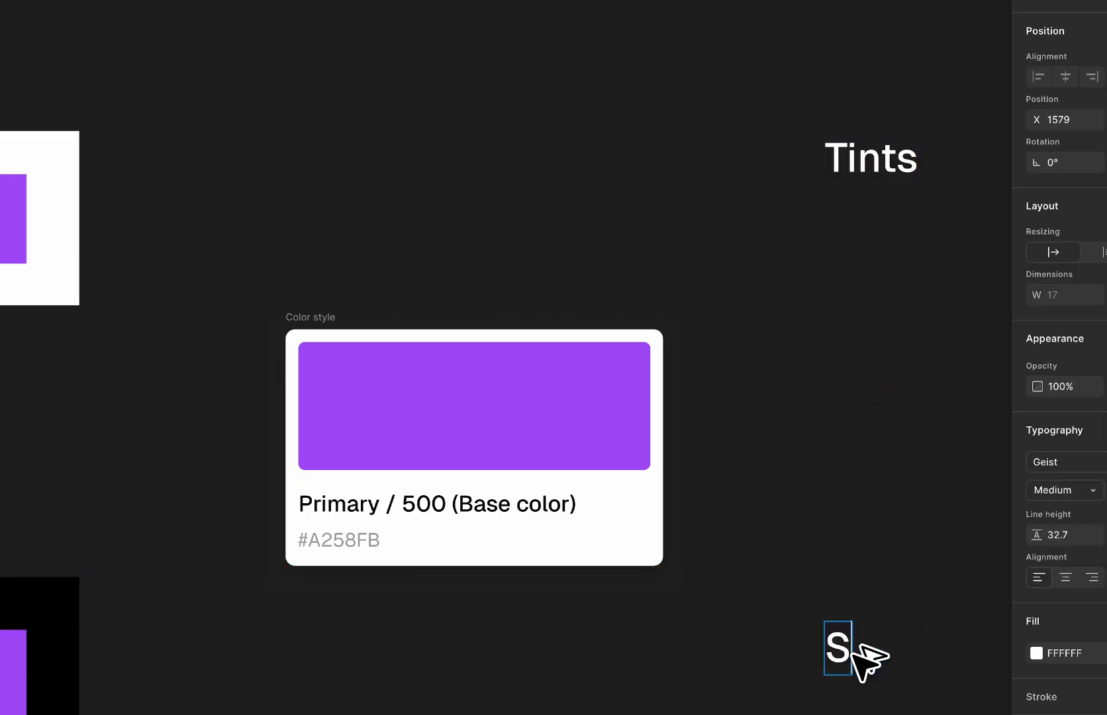
type("Shades")
key("Escape")
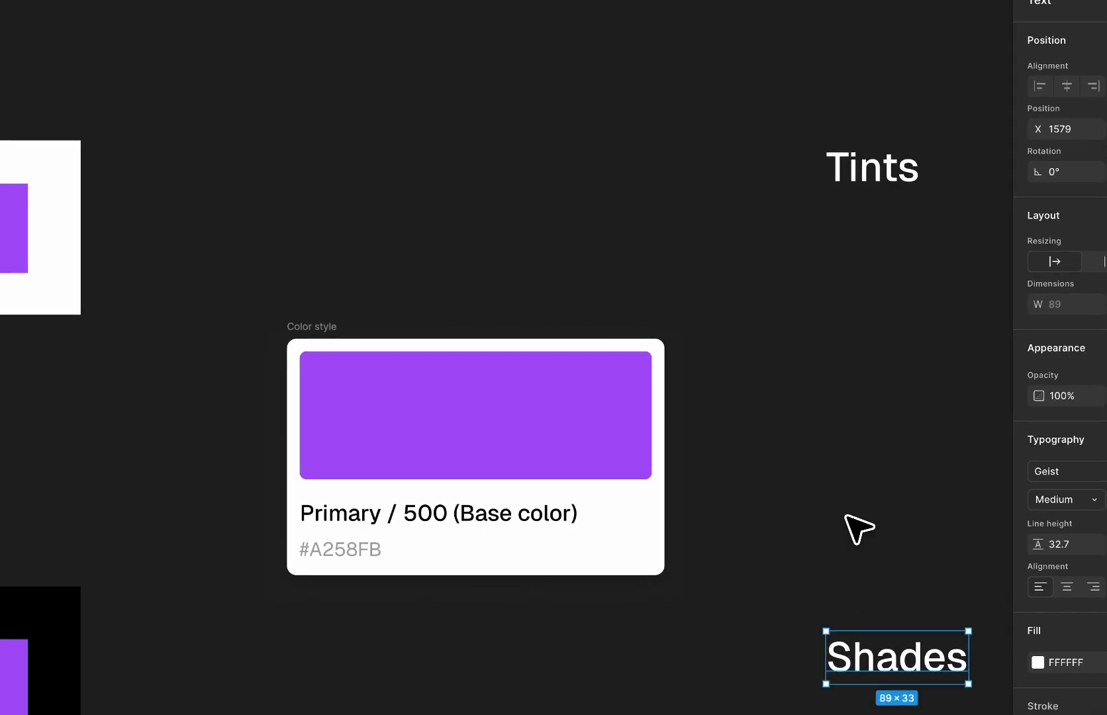
left_click(846, 515)
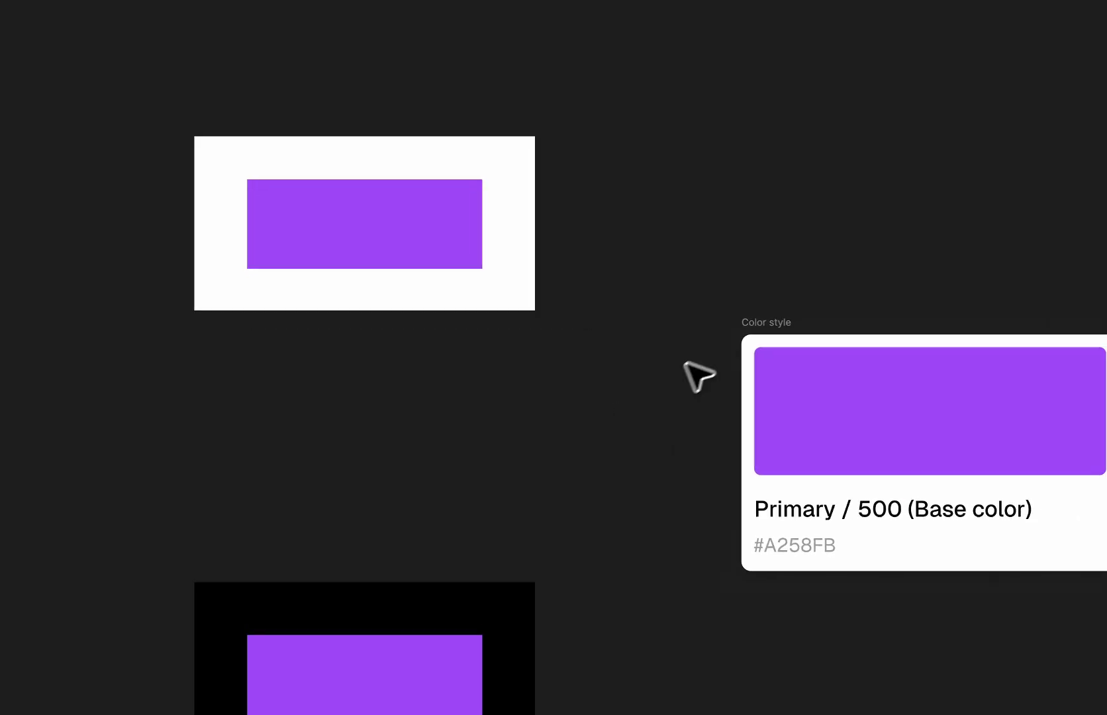
Step: Duplicate the Primary / 500 (Base color) card, placing one copy above it and one copy below it
left_click(758, 319)
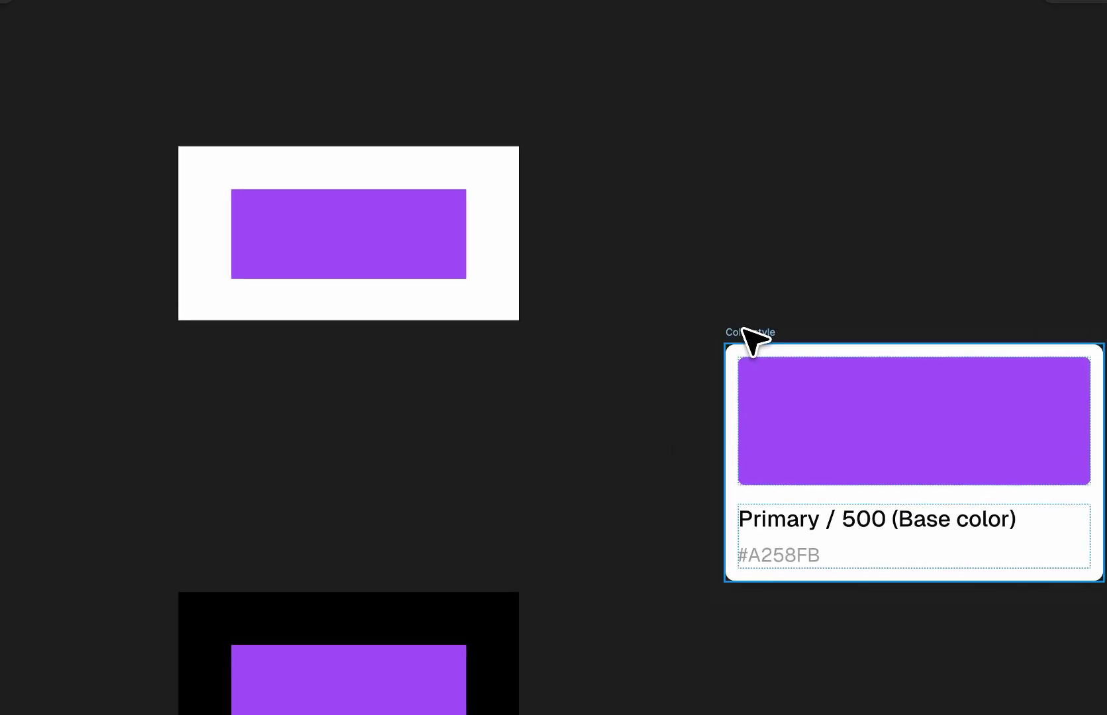
left_click(748, 333)
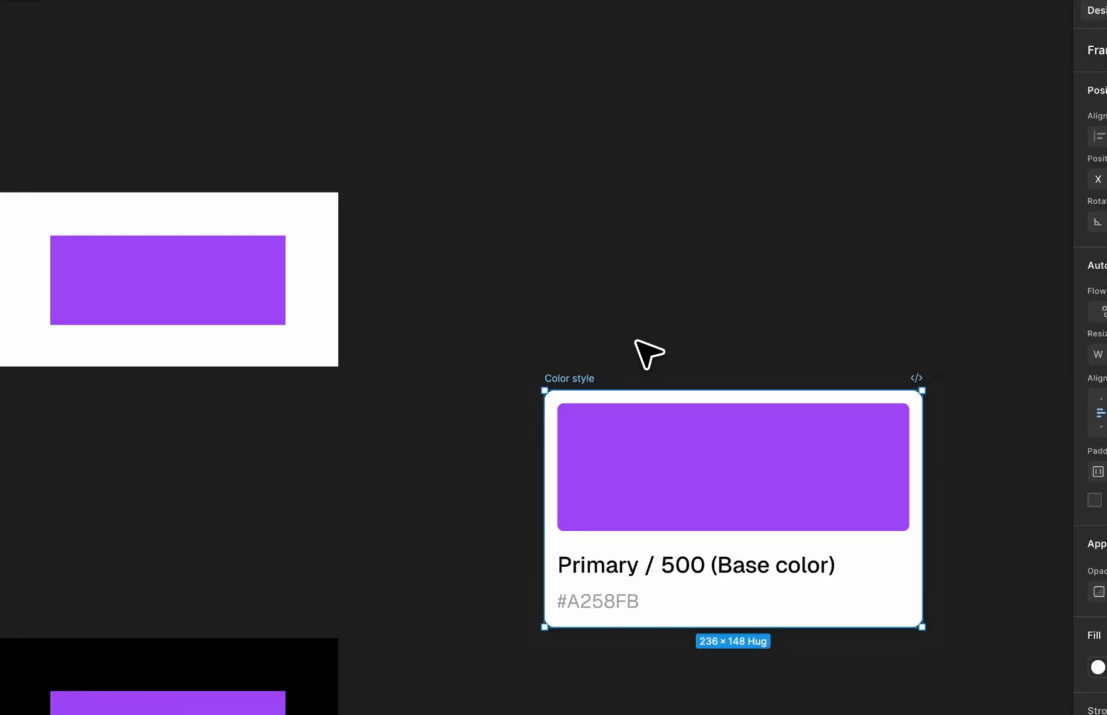
scroll(637, 342, "right", 1)
left_click_drag(571, 378, 588, 463)
scroll(583, 153, "down", 3)
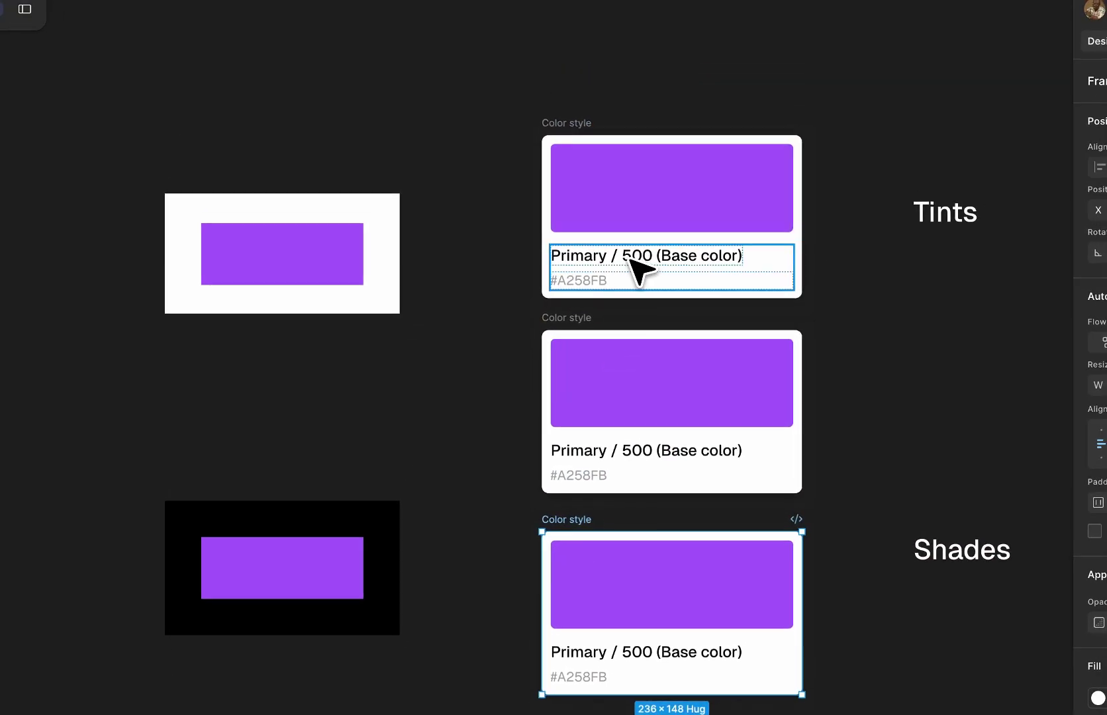
Step: Remove "500 (Base color)" from the names of the upper and lower card copies, leaving "Primary /"
double_click(650, 197)
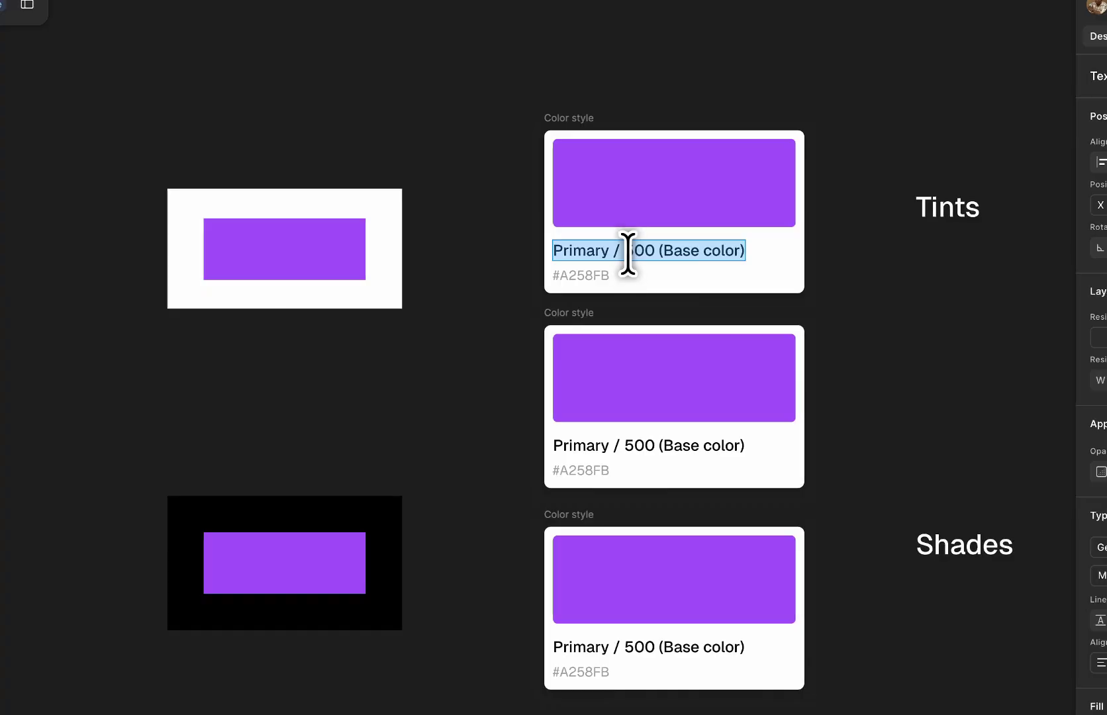
left_click_drag(629, 252, 742, 250)
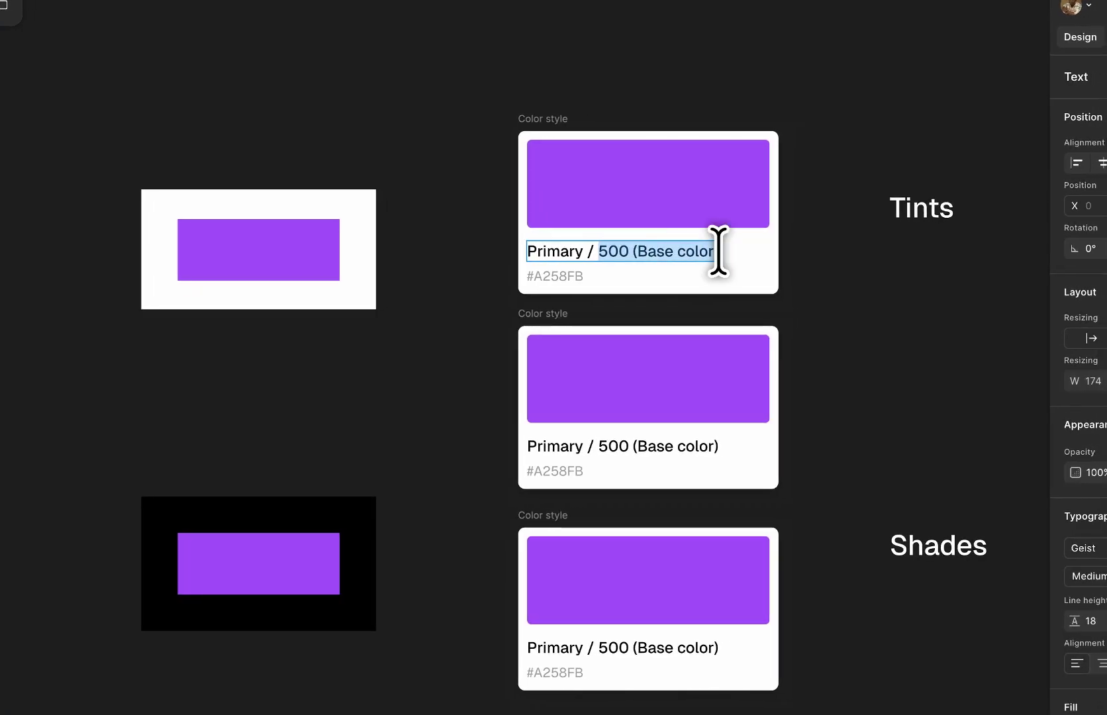
key("BackSpace")
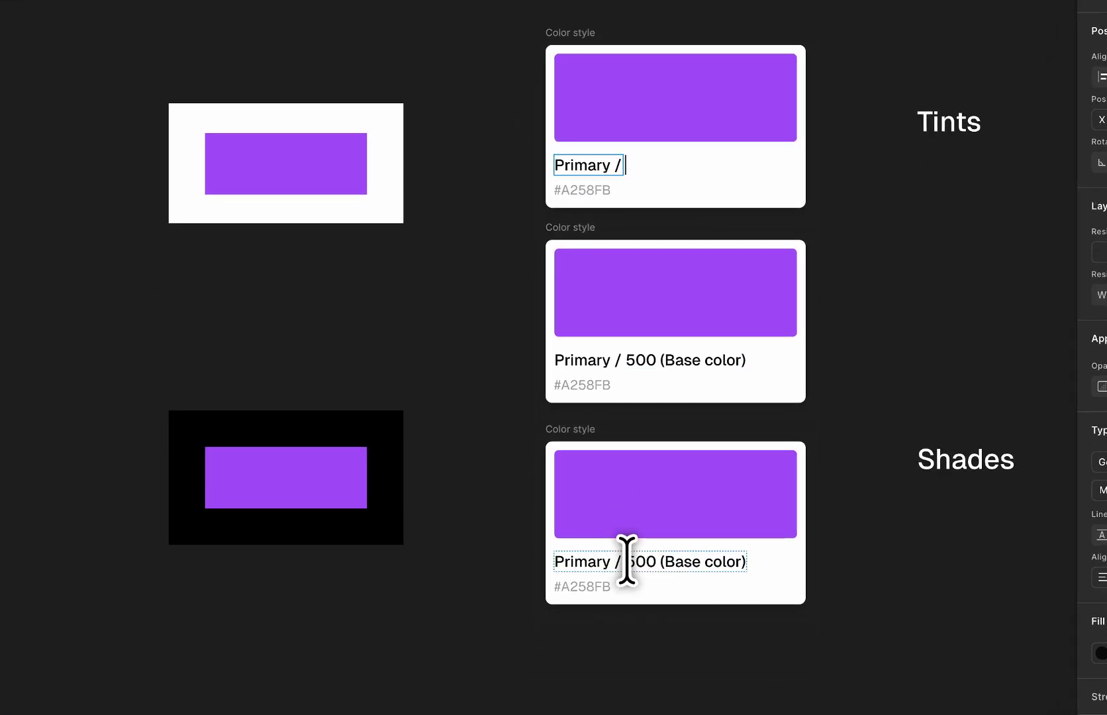
double_click(609, 647)
left_click_drag(634, 562, 751, 561)
key("BackSpace")
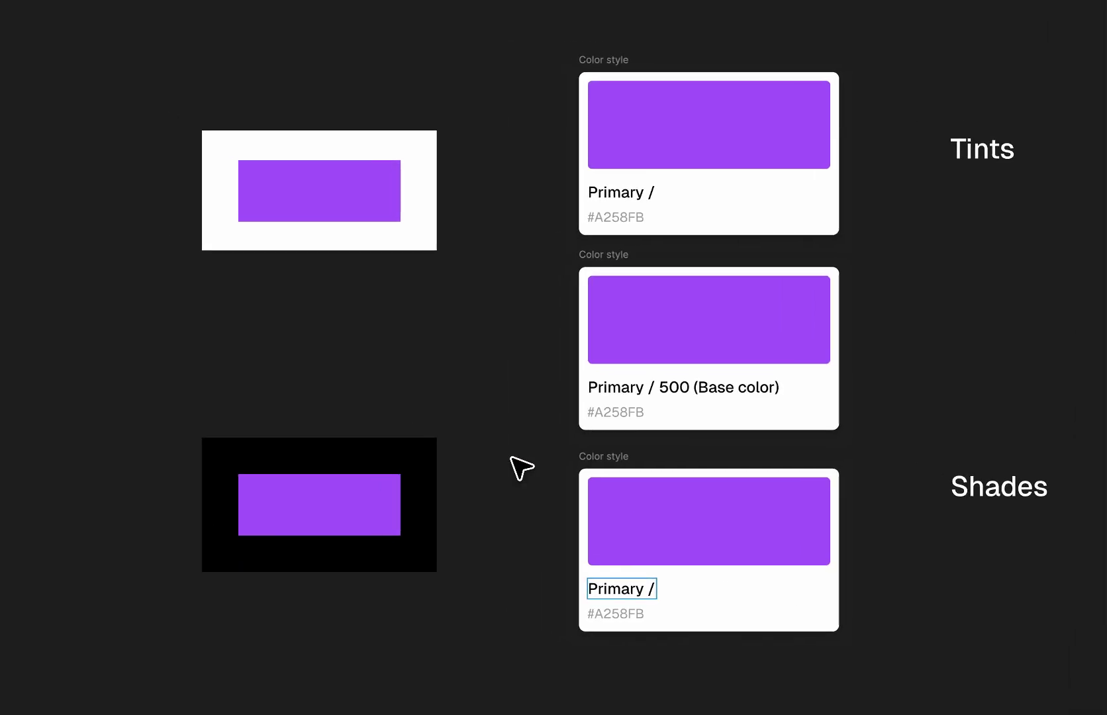
key("Escape")
Step: Try fill opacities of 20, 40, 80 and 10% on the purple rectangle over the white background
left_click(363, 189)
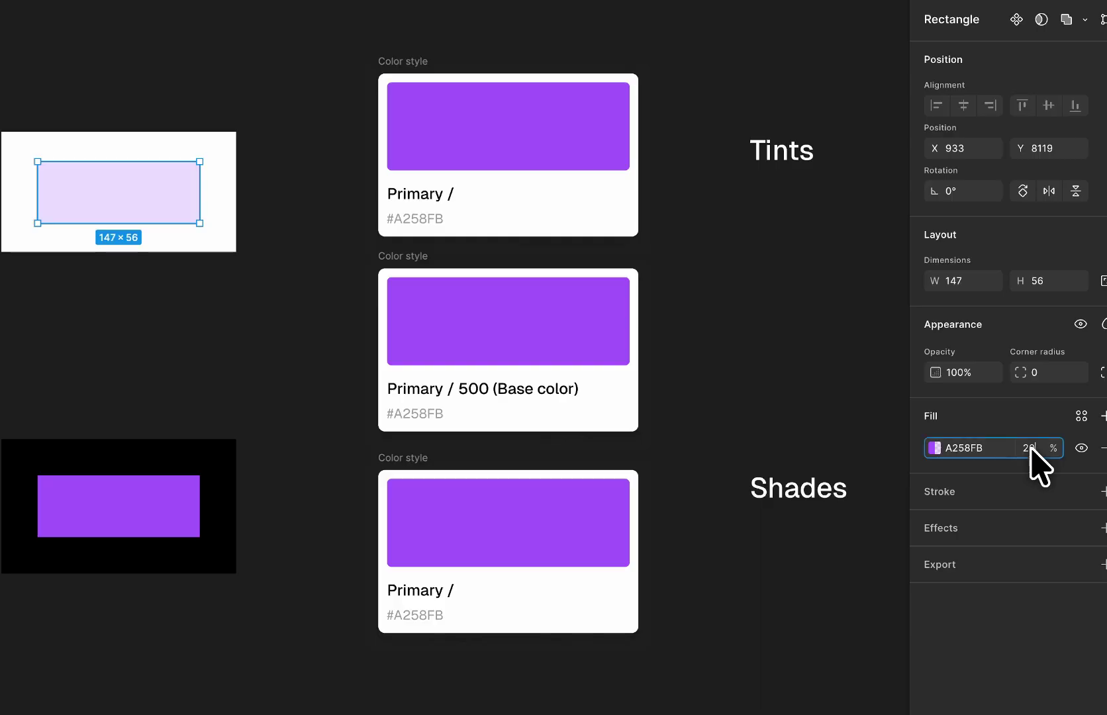
key("Return")
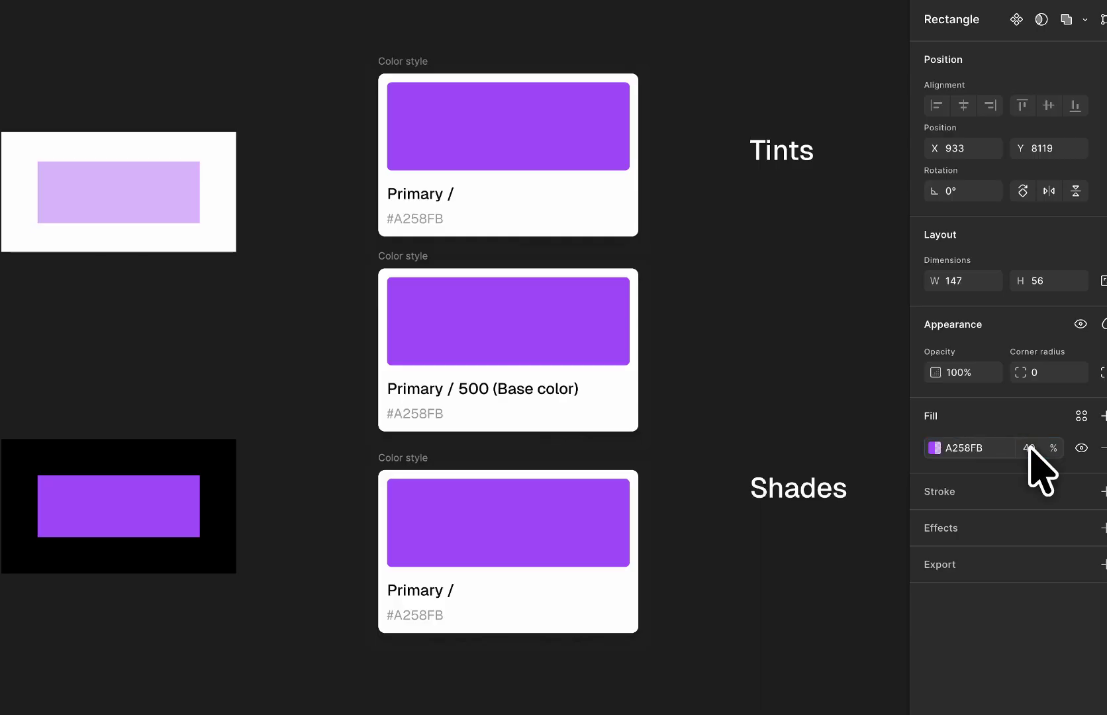
type("0")
key("Return")
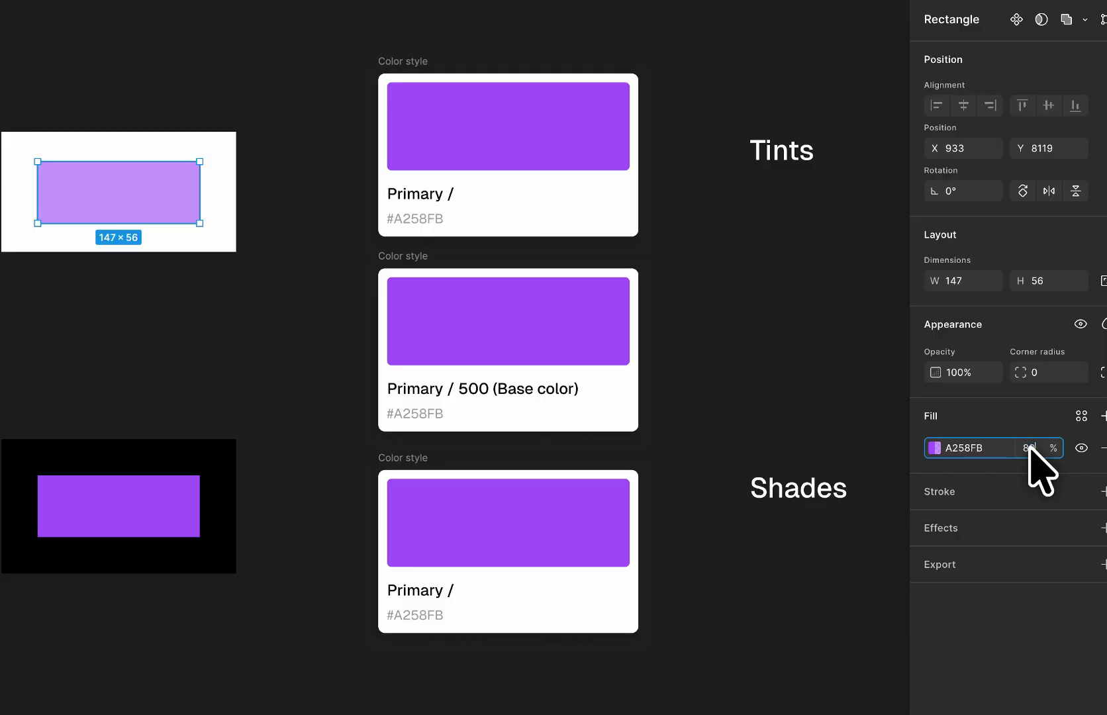
type("0")
key("Return")
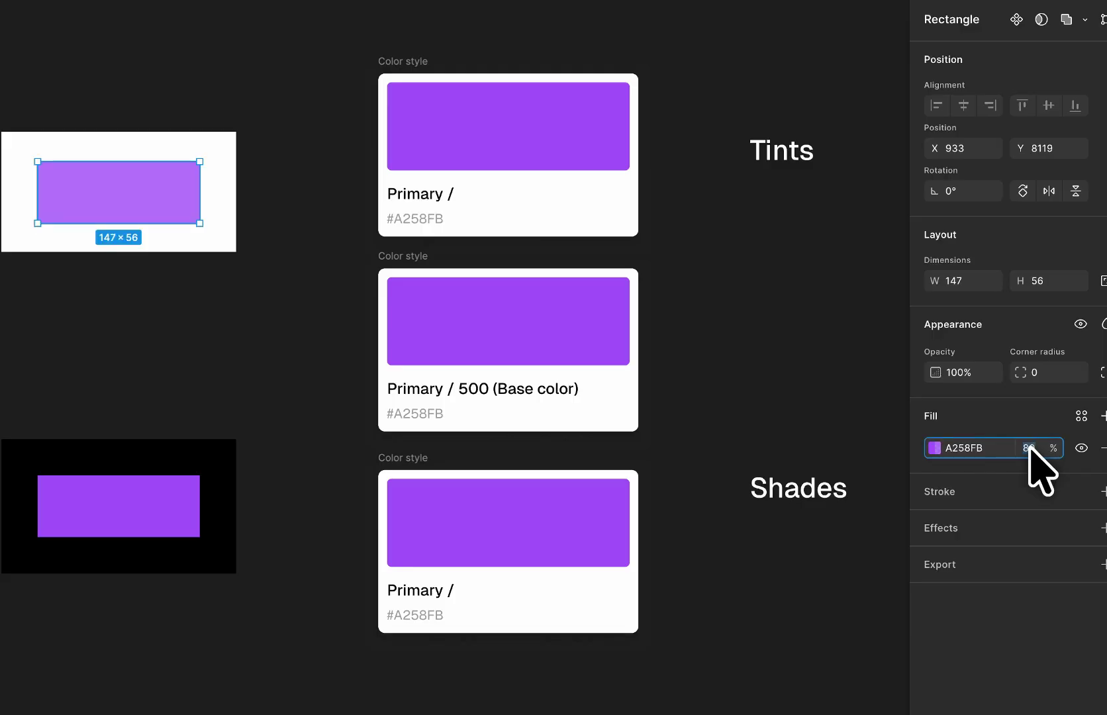
type("0")
key("Return")
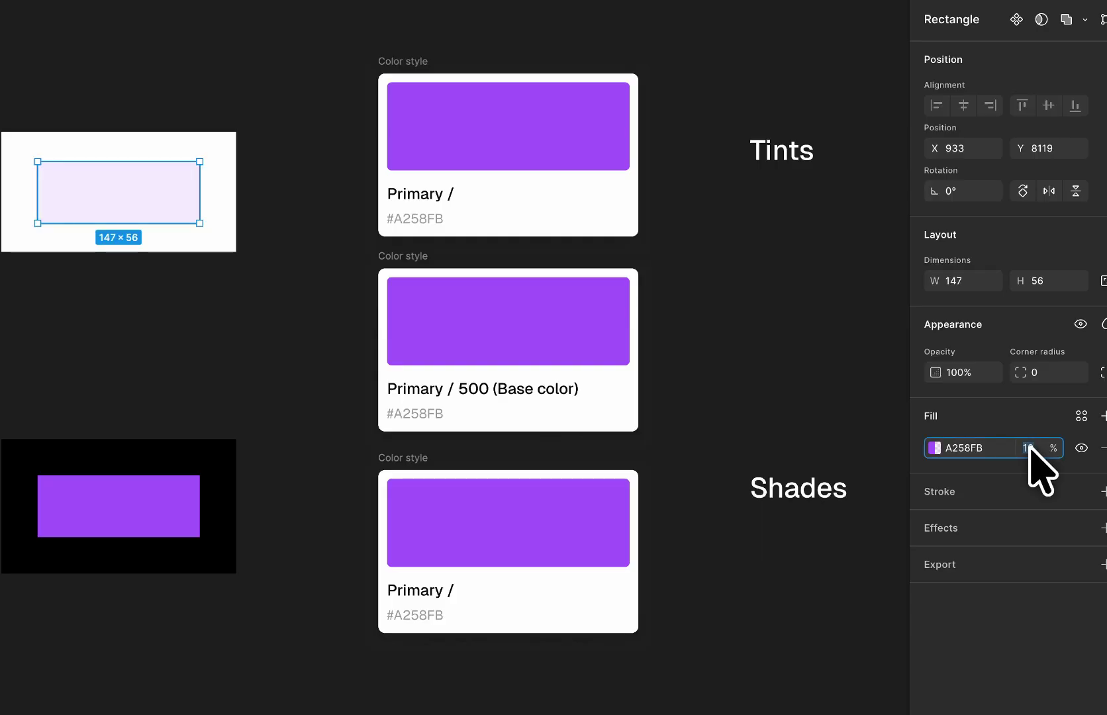
Step: Set the fill opacity of the purple rectangle on white back to 100%
left_click(1028, 447)
type("100")
key("Return")
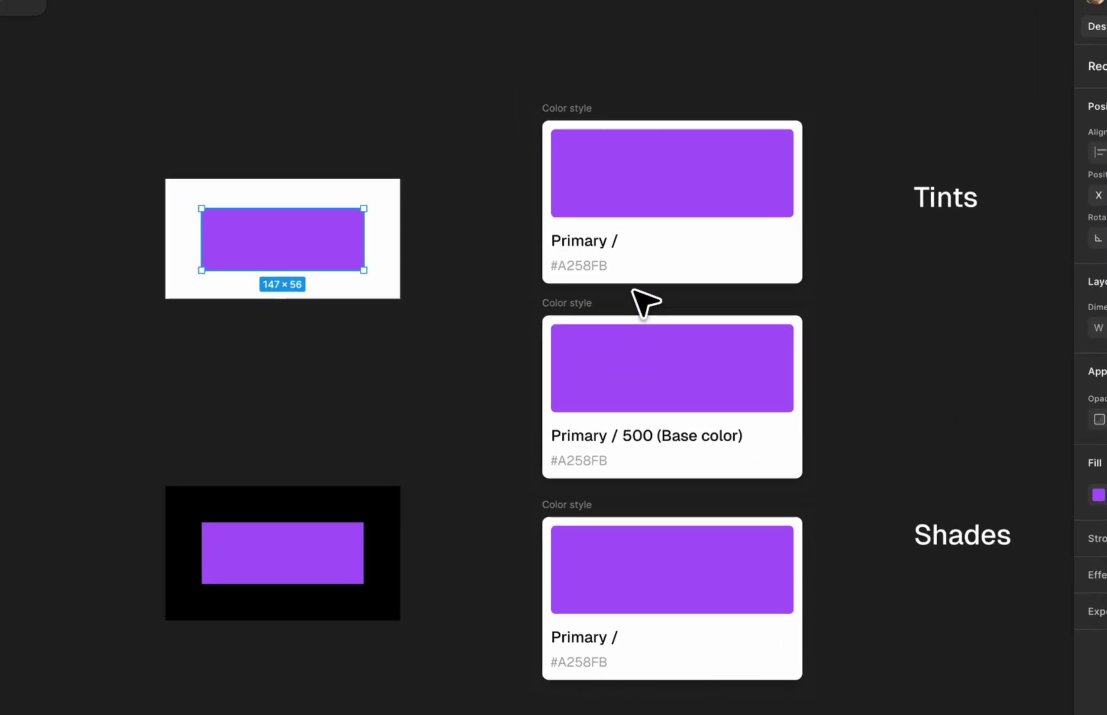
scroll(636, 265, "up", 10)
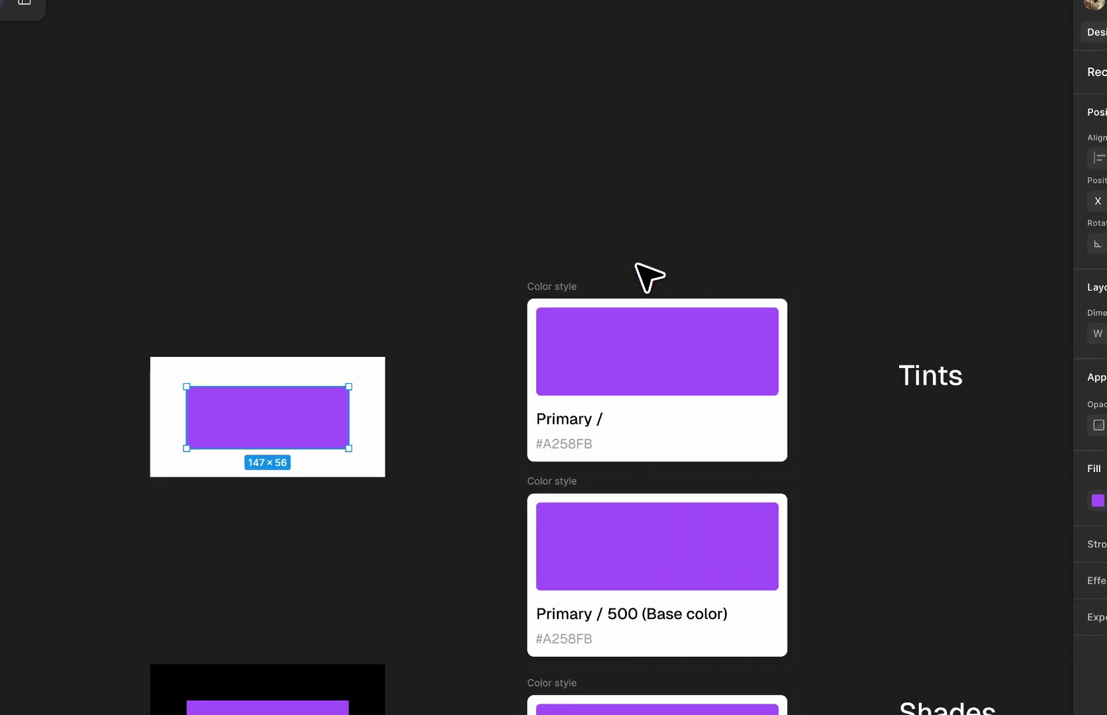
Step: Set the fill opacity of the purple rectangle on the white background to 80%
scroll(636, 265, "down", 10)
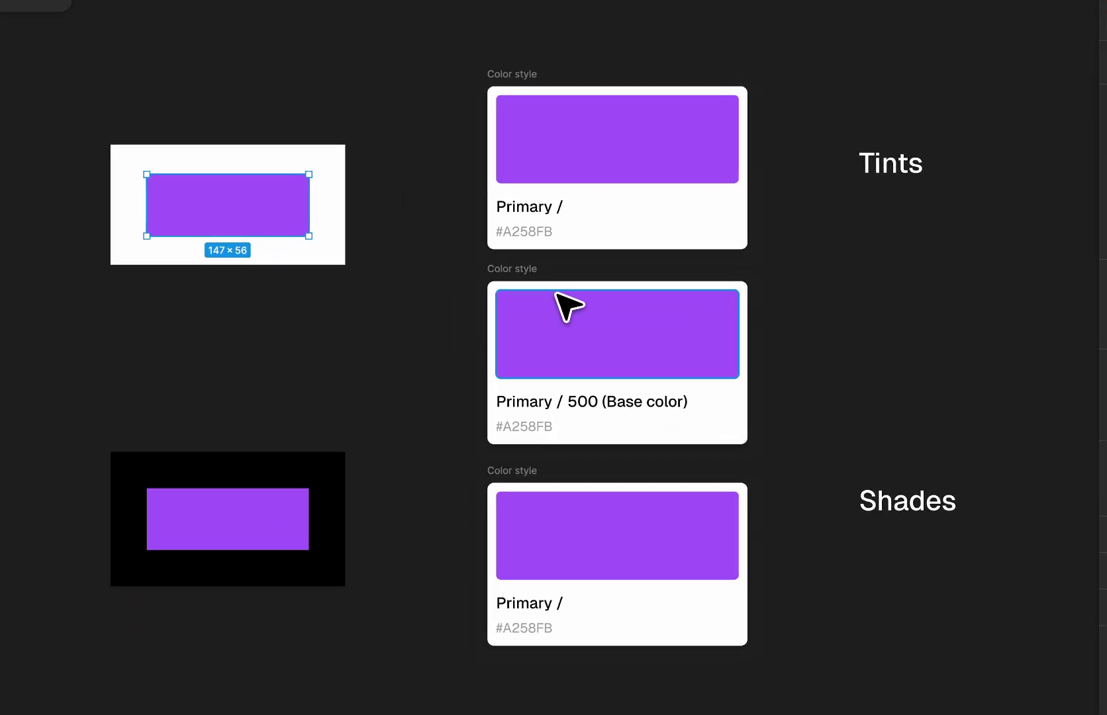
scroll(546, 285, "up", 5)
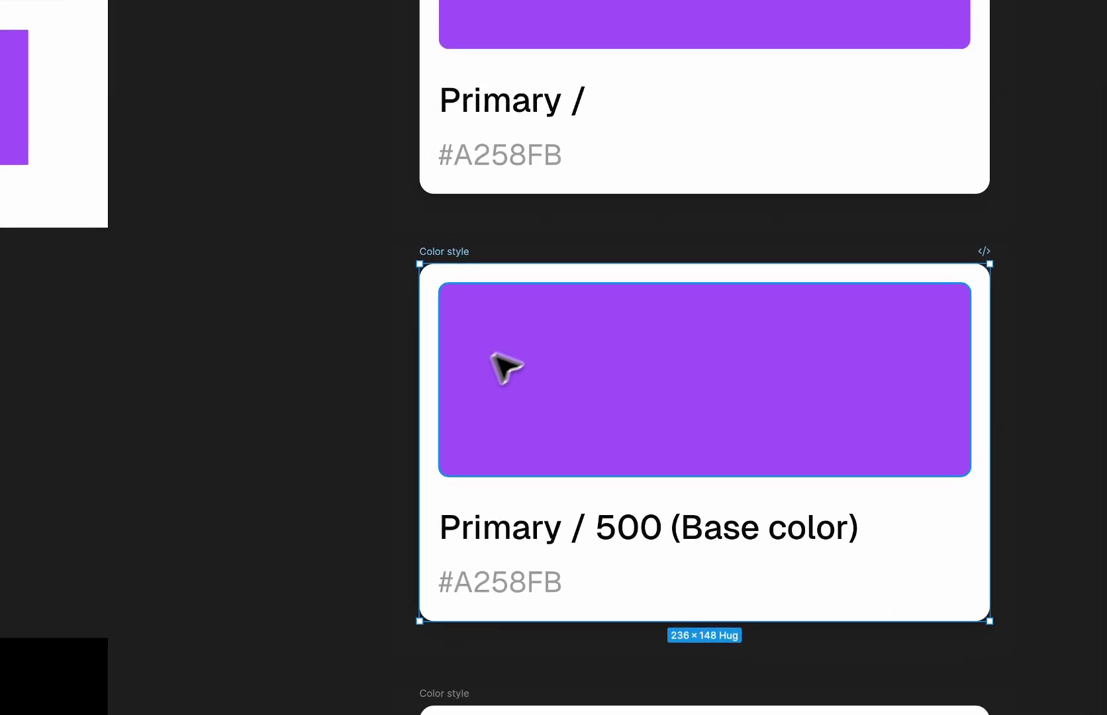
scroll(564, 444, "down", 5)
scroll(564, 444, "down", 1)
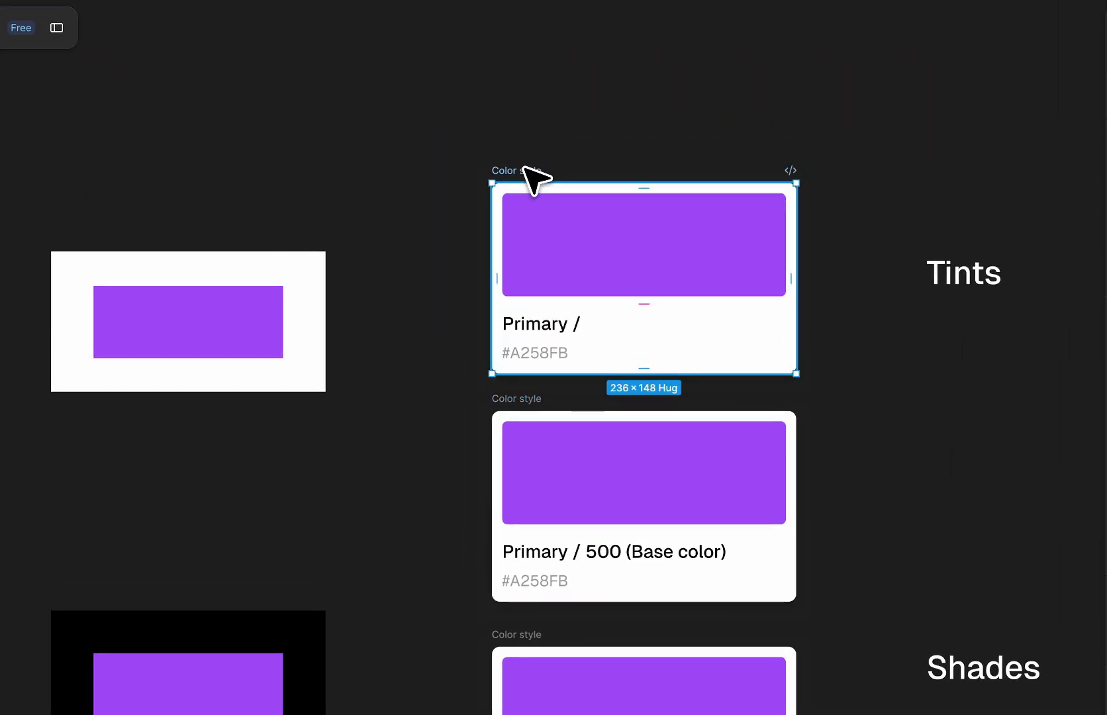
left_click(234, 325)
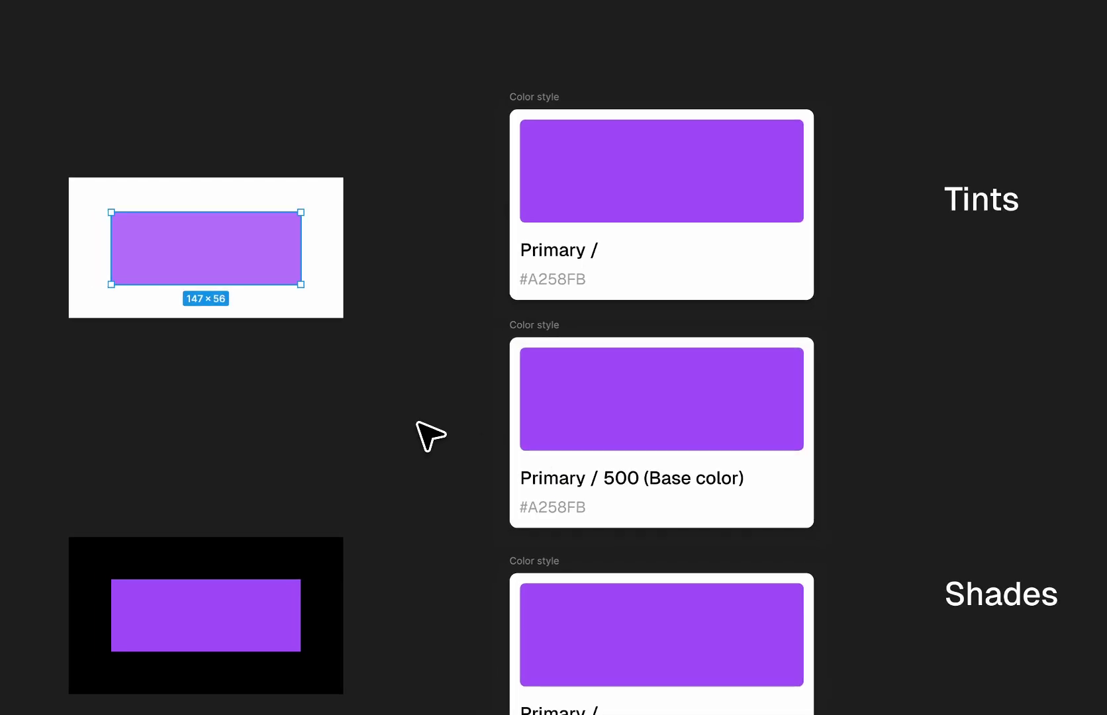
Step: Recolour the upper card's swatch with the lighter purple sampled from the rectangle on white
left_click(211, 427)
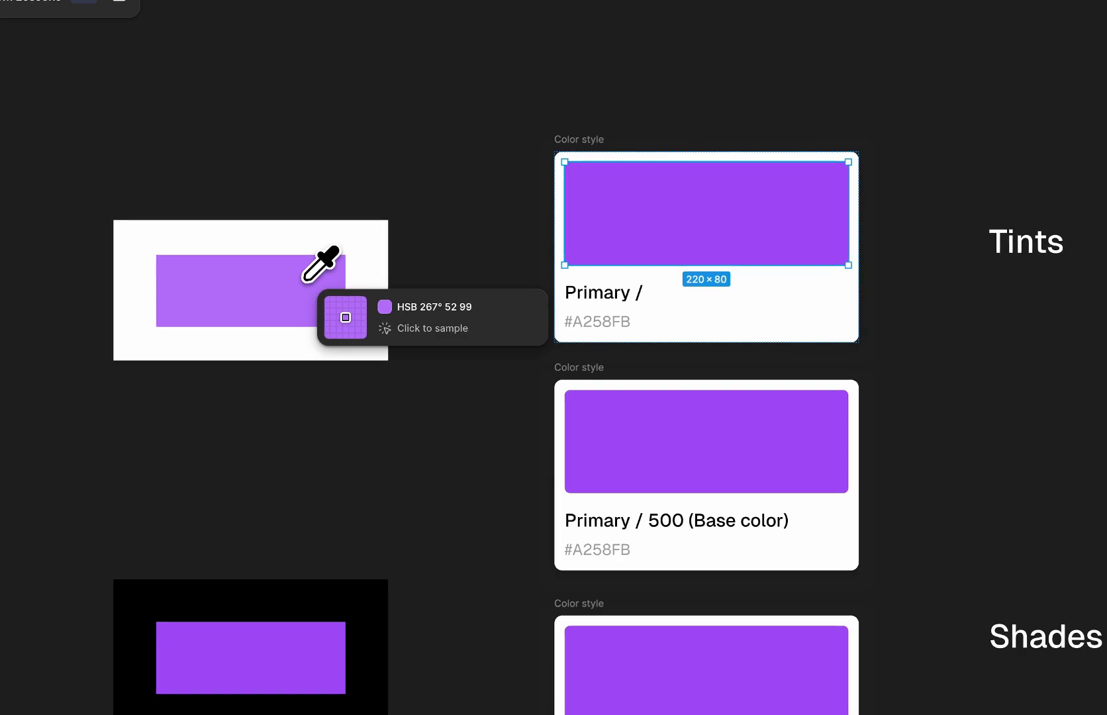
left_click(303, 279)
left_click(460, 317)
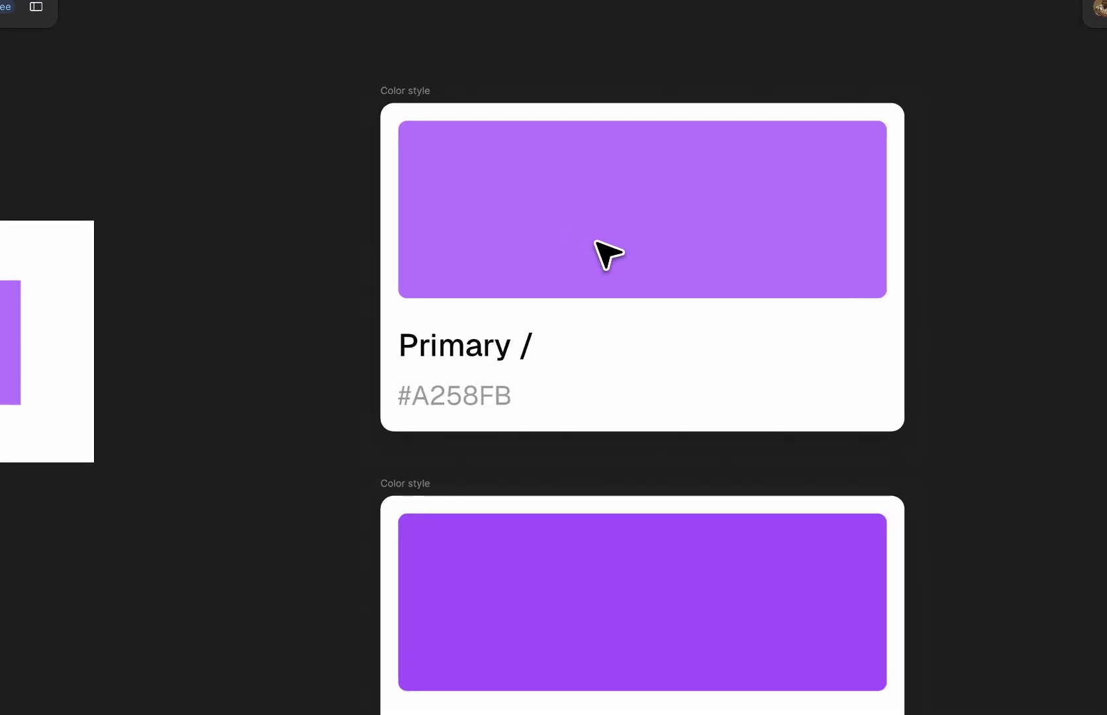
left_click(546, 306)
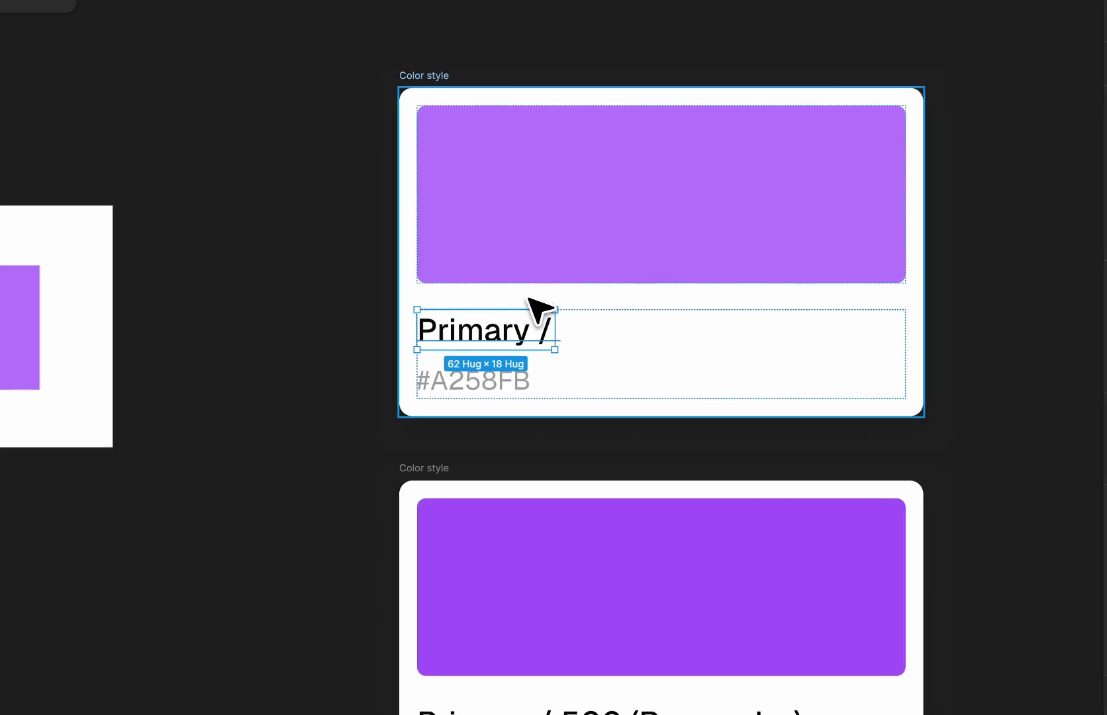
left_click(341, 328)
scroll(375, 326, "down", 5, "ctrl")
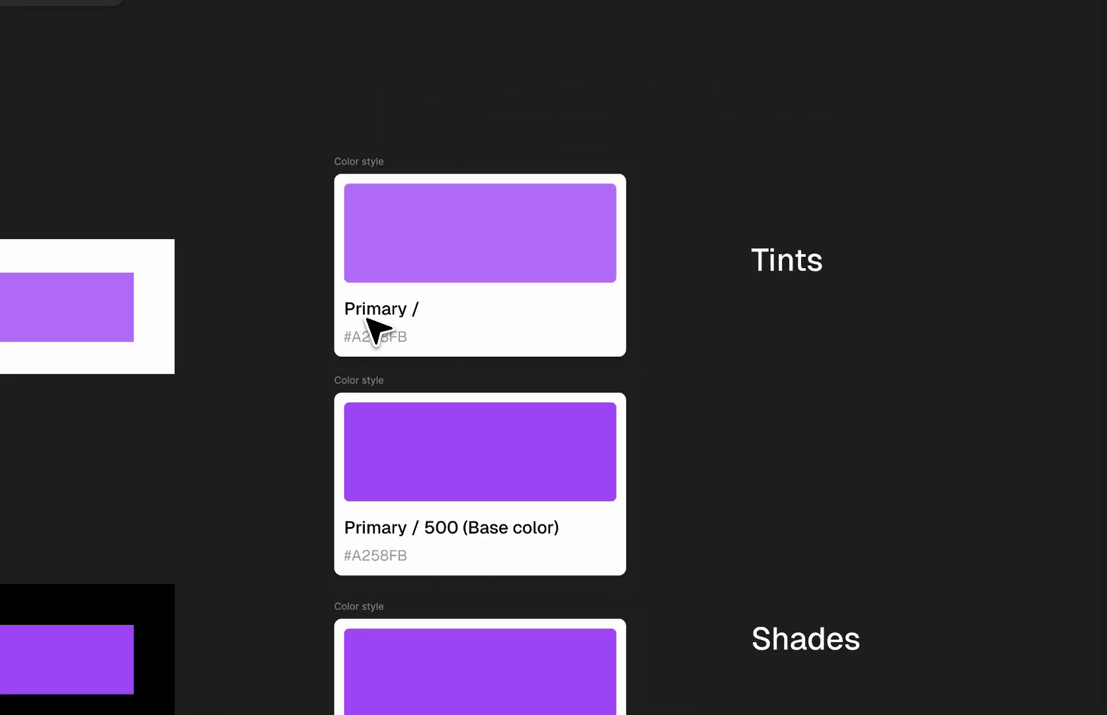
Step: Move the Tints and Shades labels together farther away from the colour cards
scroll(596, 281, "right", 5)
scroll(722, 658, "down", 3)
left_click_drag(719, 657, 527, 120)
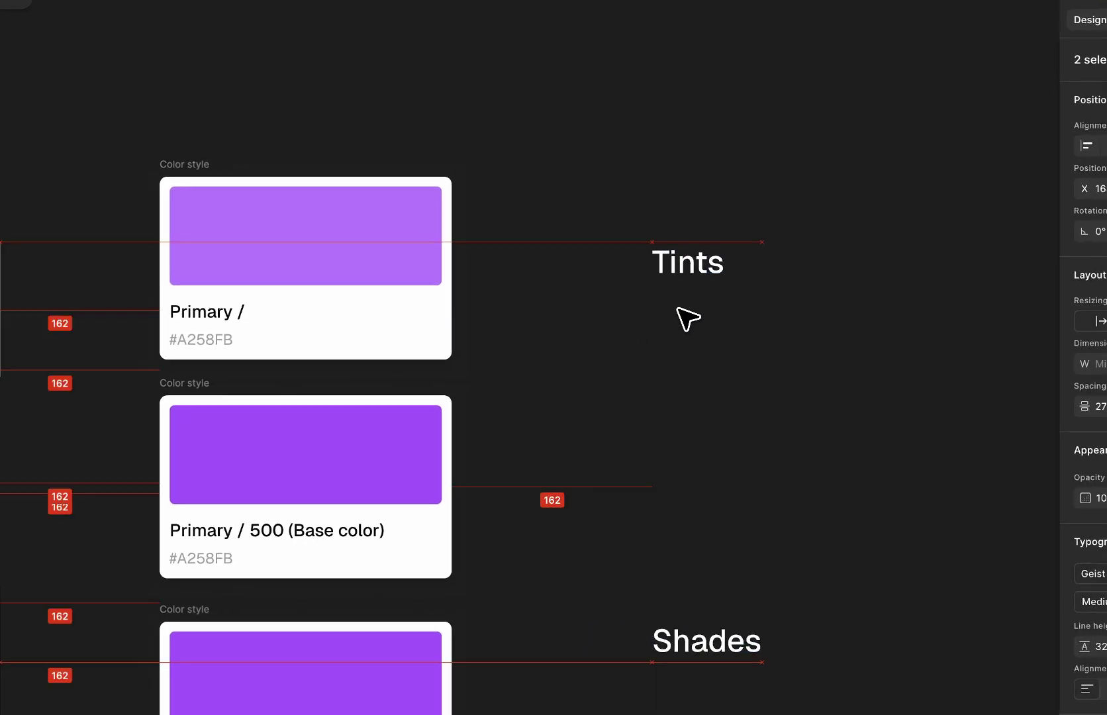
left_click_drag(688, 319, 786, 322)
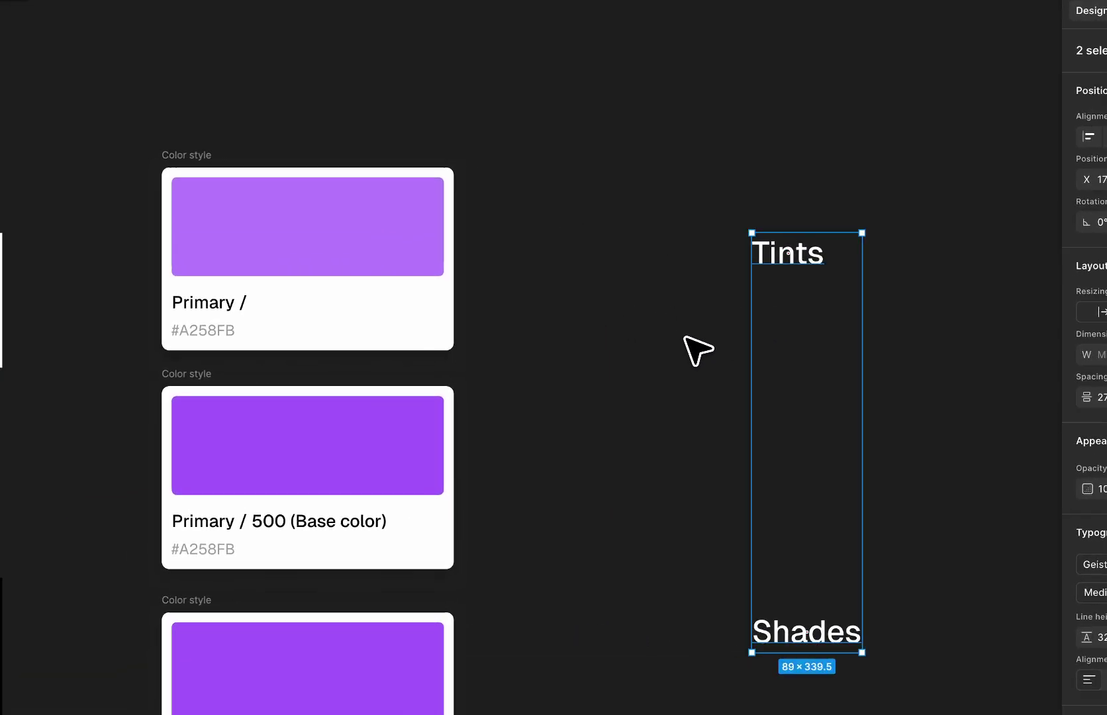
left_click(699, 351)
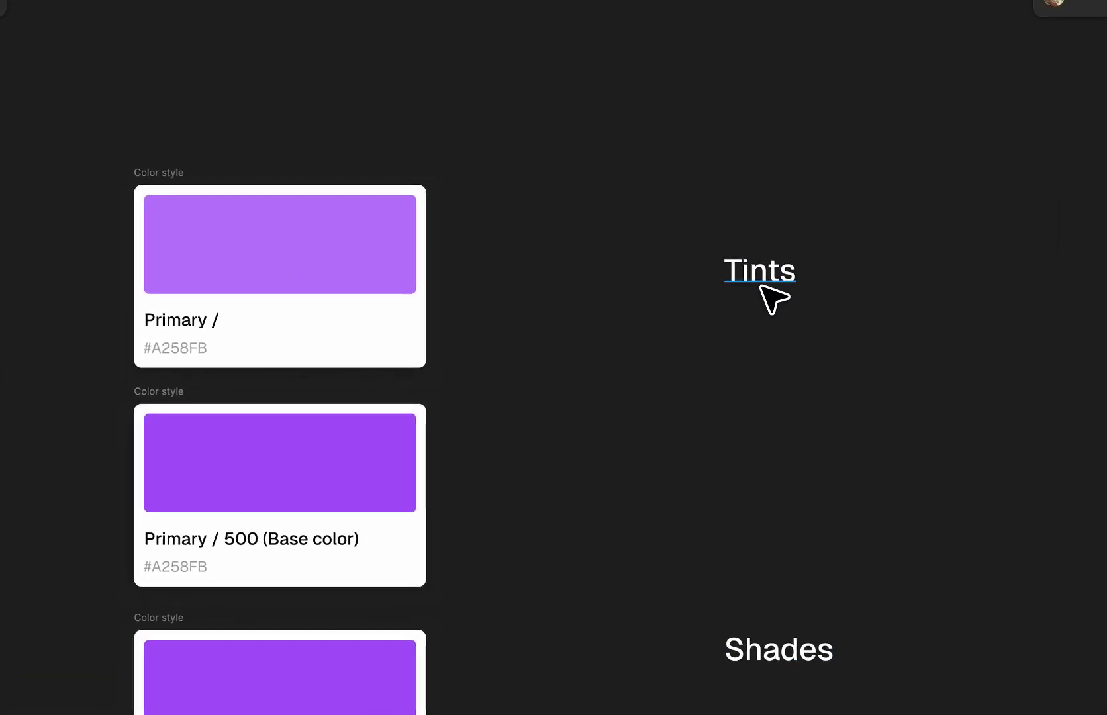
Step: Place a copy of the Tints label beside the Primary / 500 (Base color) card and change its text to 100%
left_click(818, 264)
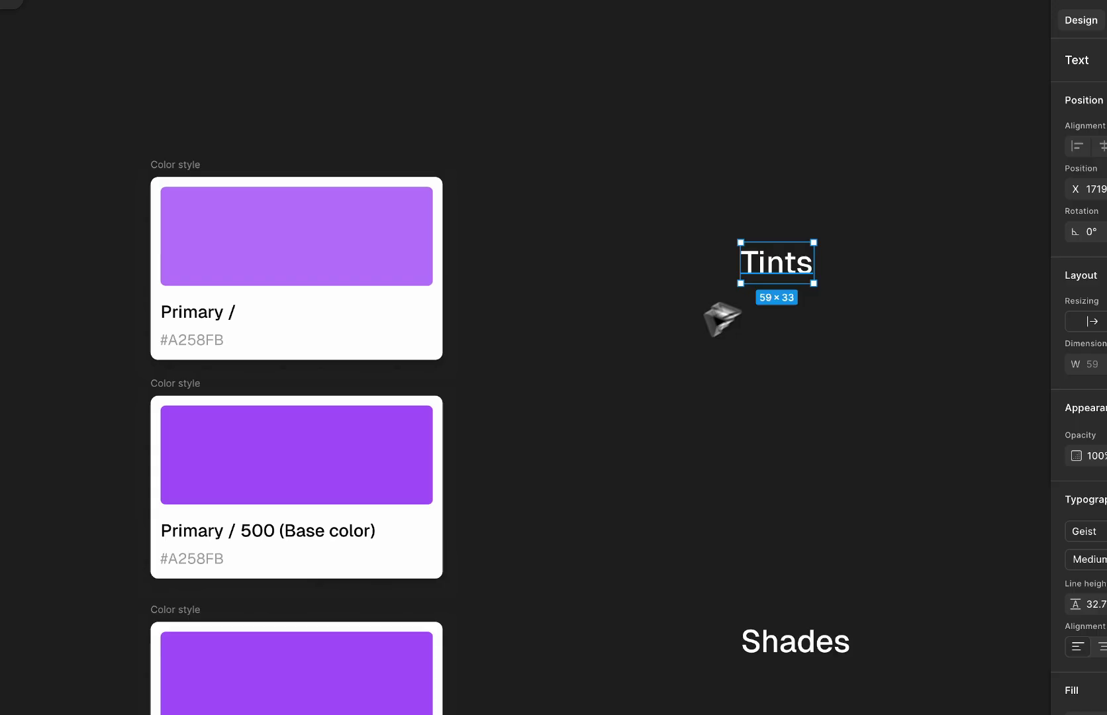
left_click_drag(800, 260, 519, 463)
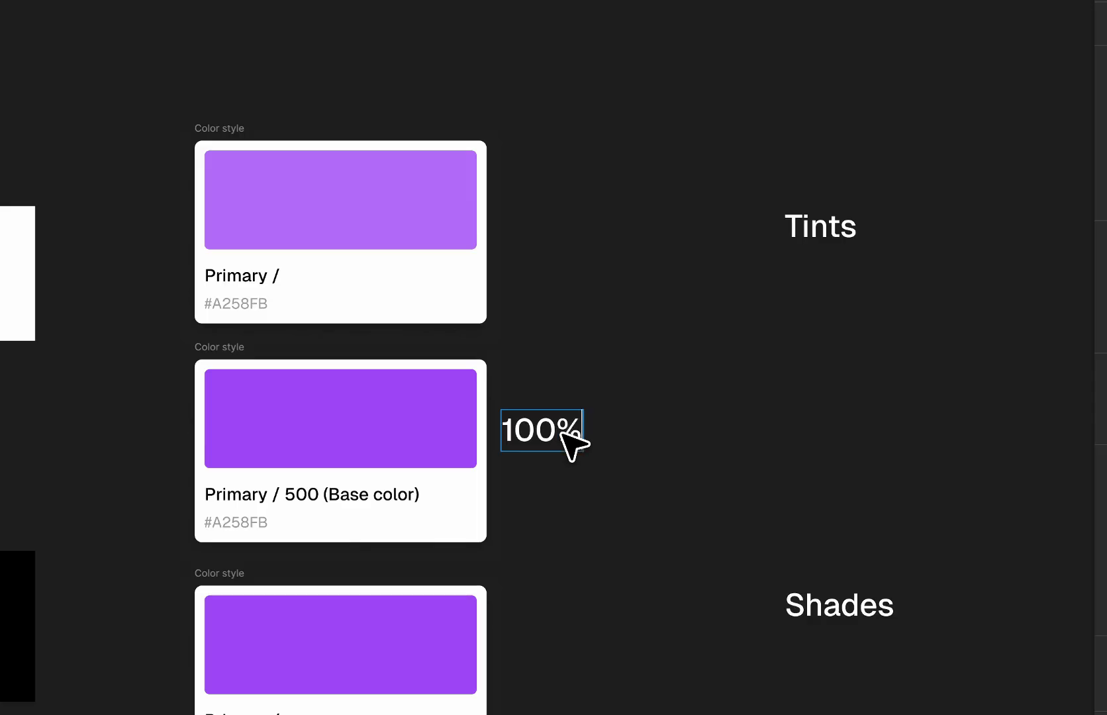
key("Escape")
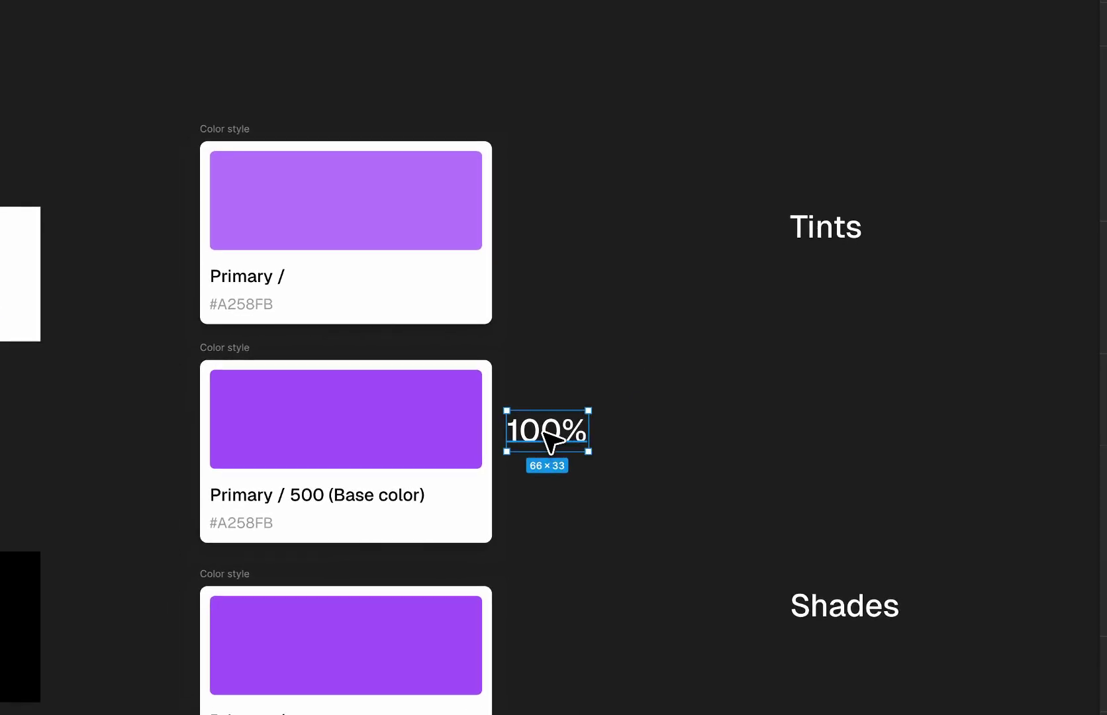
Step: Copy the 100% label up beside the upper tint card and change its text to 80%
left_click_drag(545, 432, 545, 212)
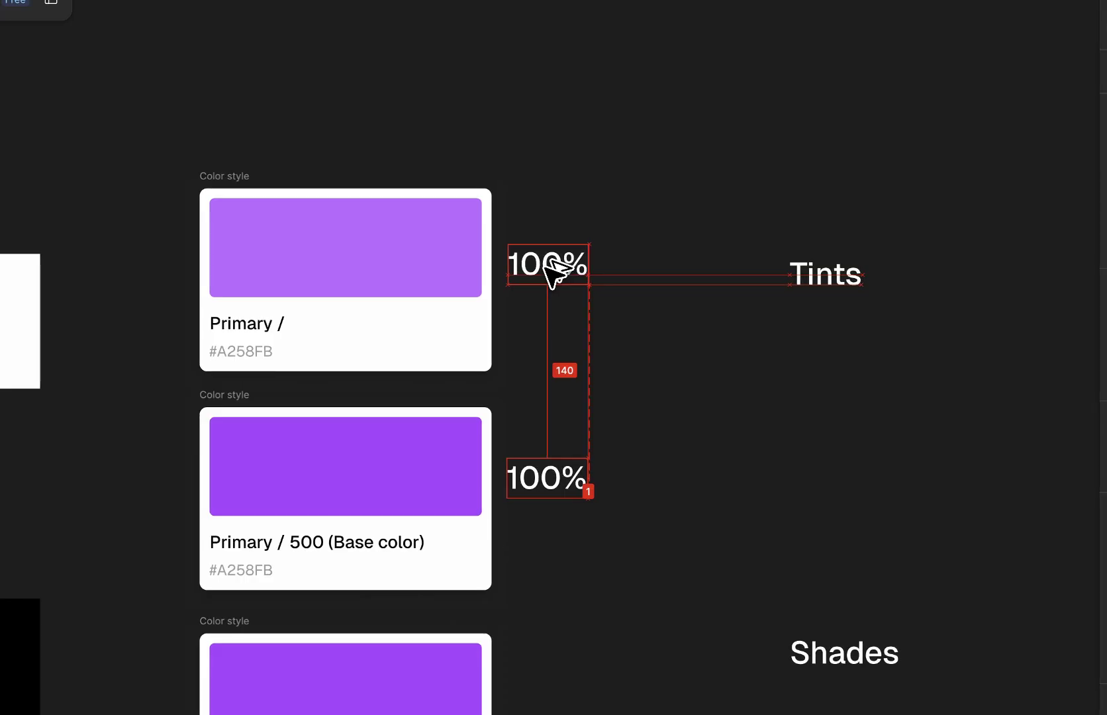
left_click_drag(544, 261, 542, 264)
double_click(548, 268)
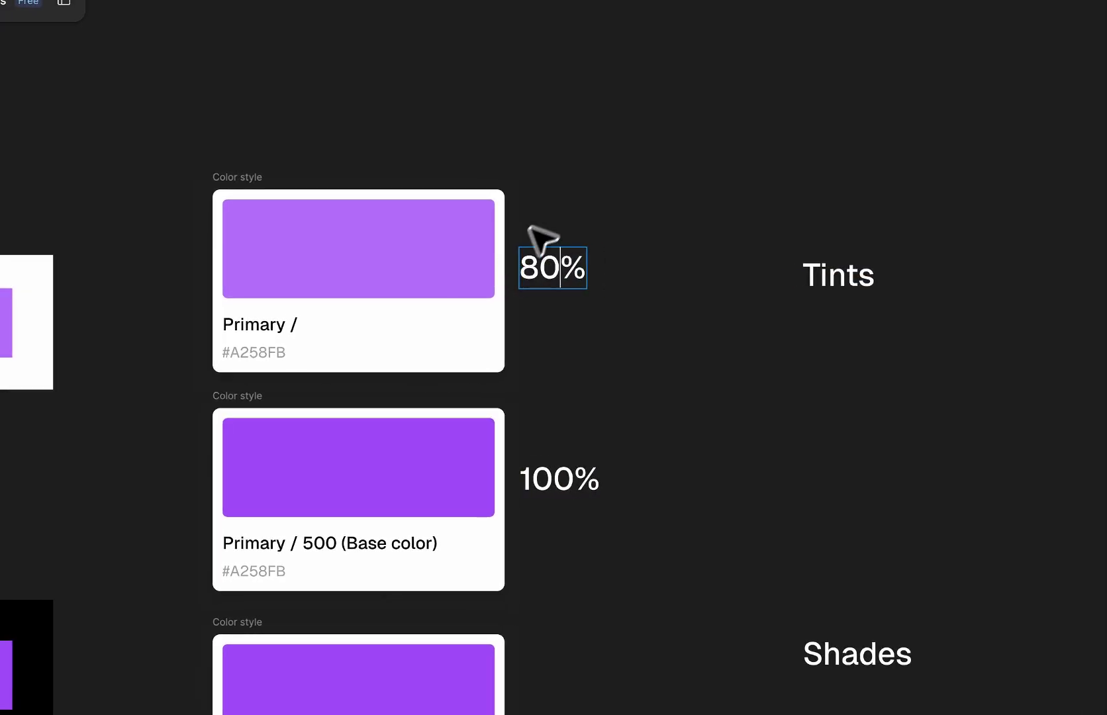
key("Escape")
Step: Copy the 100% label down beside the lower Primary / card
scroll(568, 195, "down", 4)
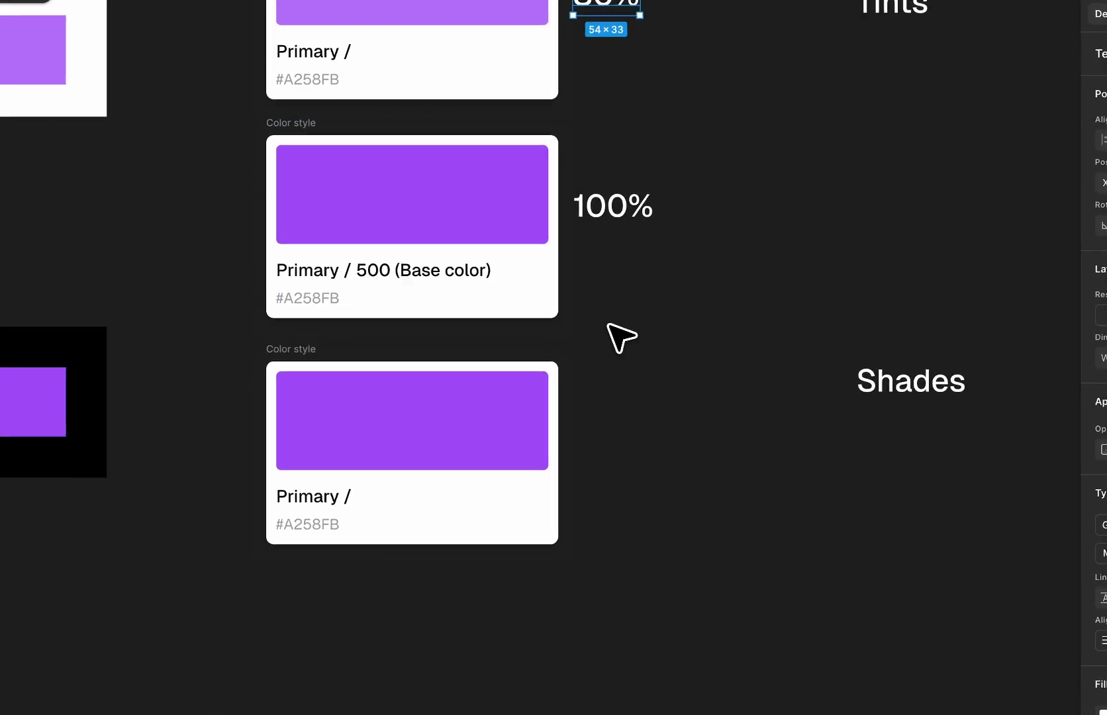
left_click(615, 214)
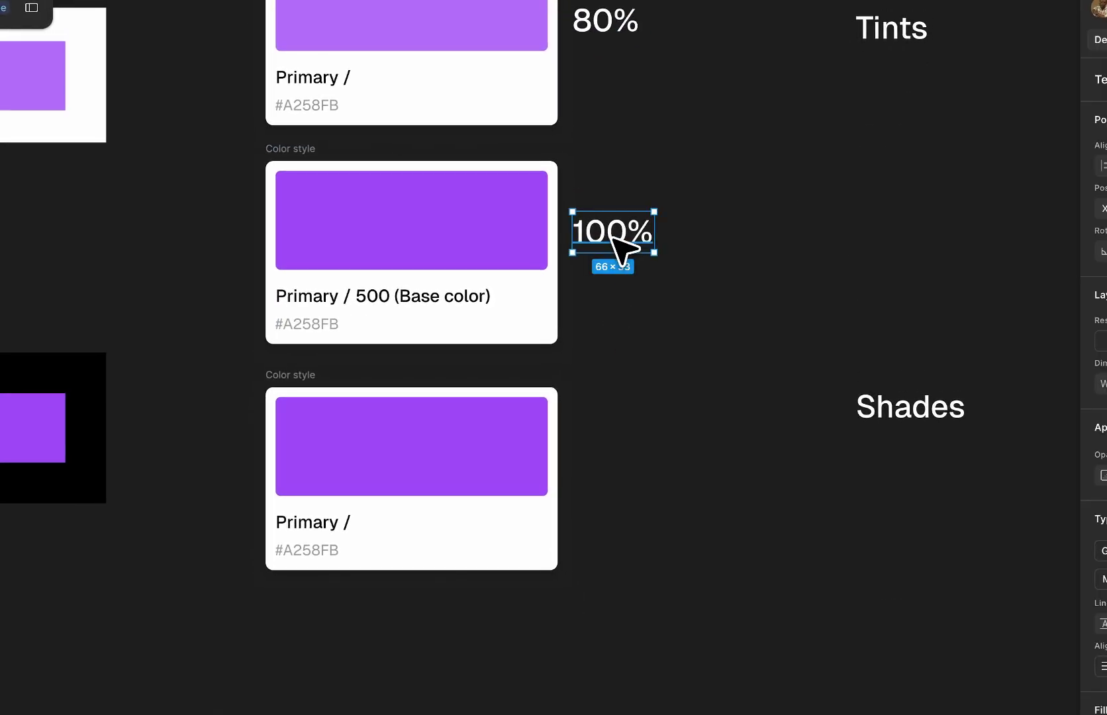
left_click_drag(612, 237, 621, 447)
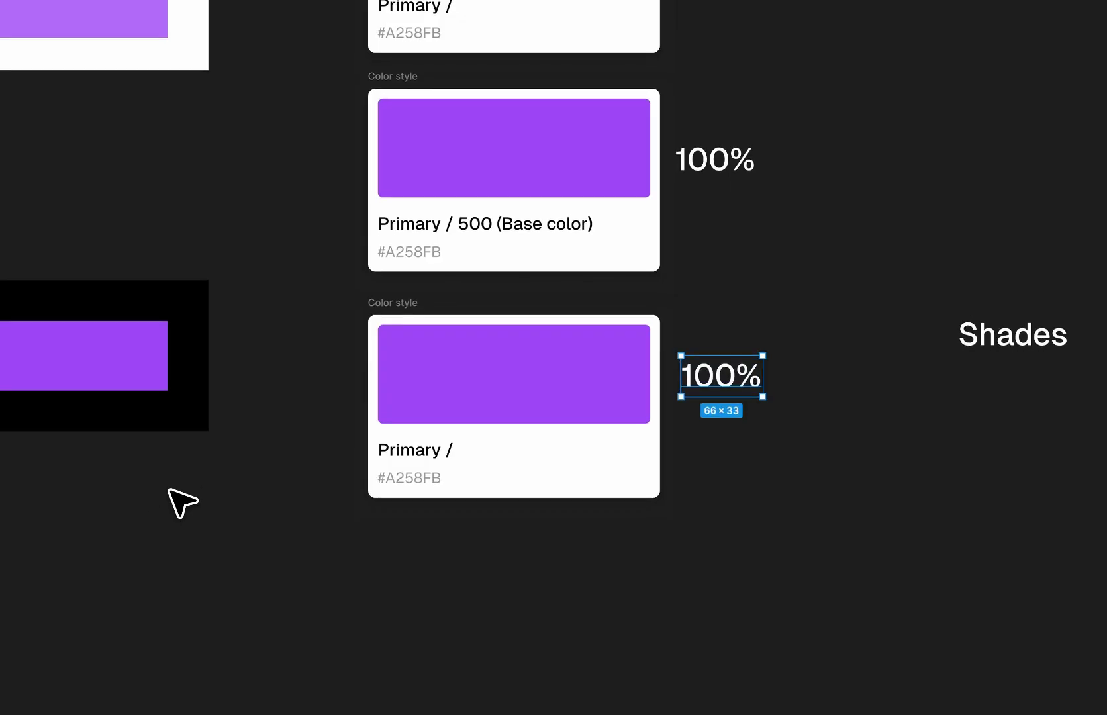
Step: Set the fill opacity of the rectangle on black to 80% and apply its sampled colour to the lower card's swatch
left_click(153, 357)
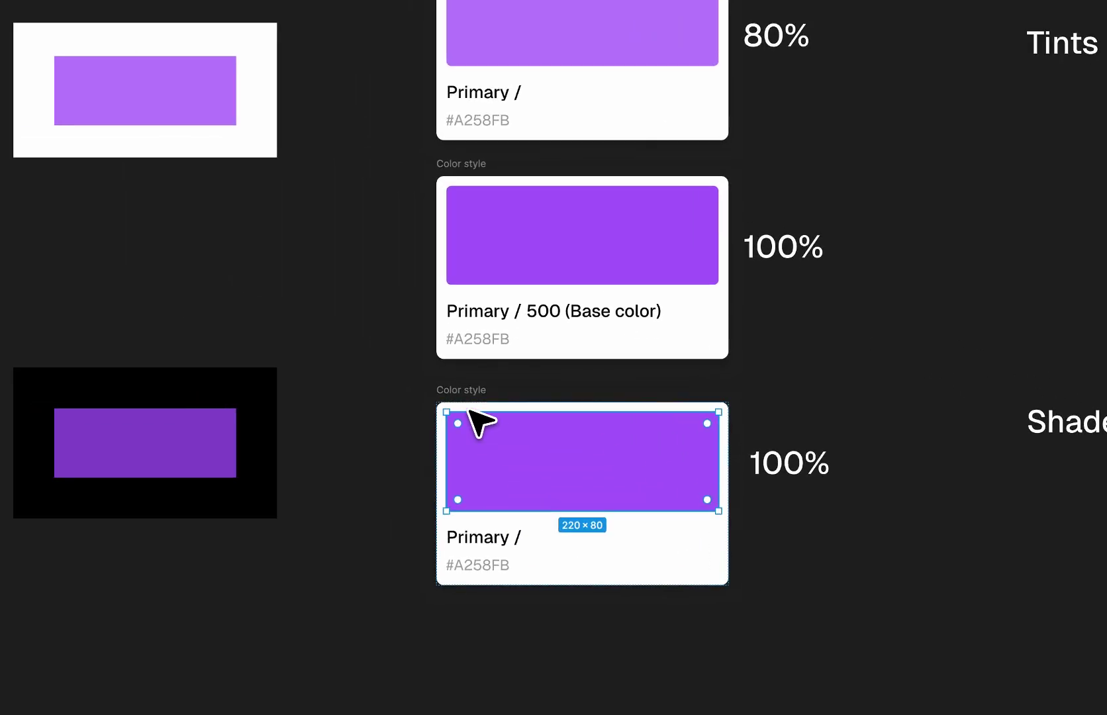
key("i")
left_click(227, 445)
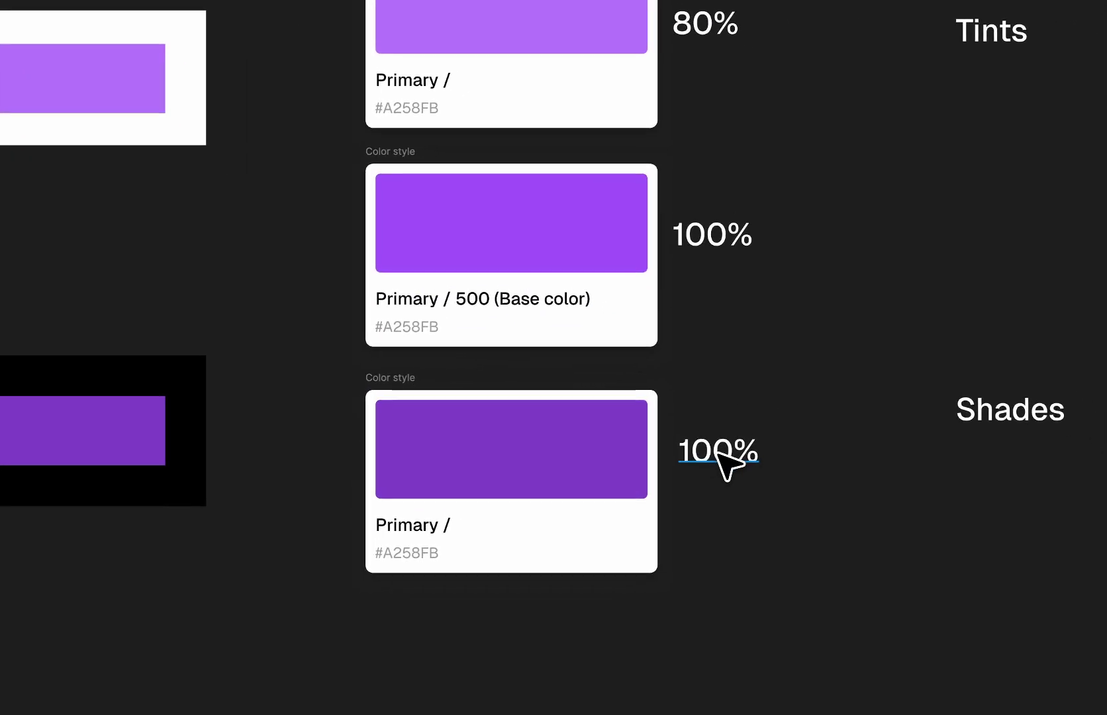
Step: Change the label beside the lower shade card to 80%
double_click(813, 453)
left_click_drag(710, 453, 673, 456)
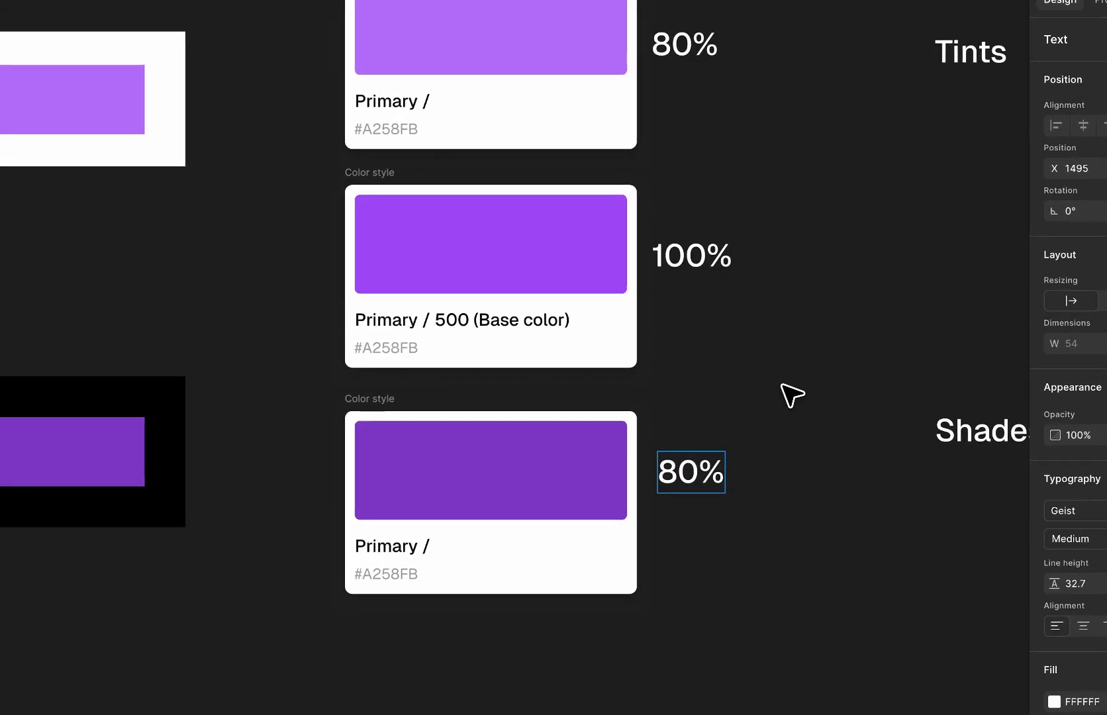
left_click(814, 365)
scroll(814, 365, "down", 3)
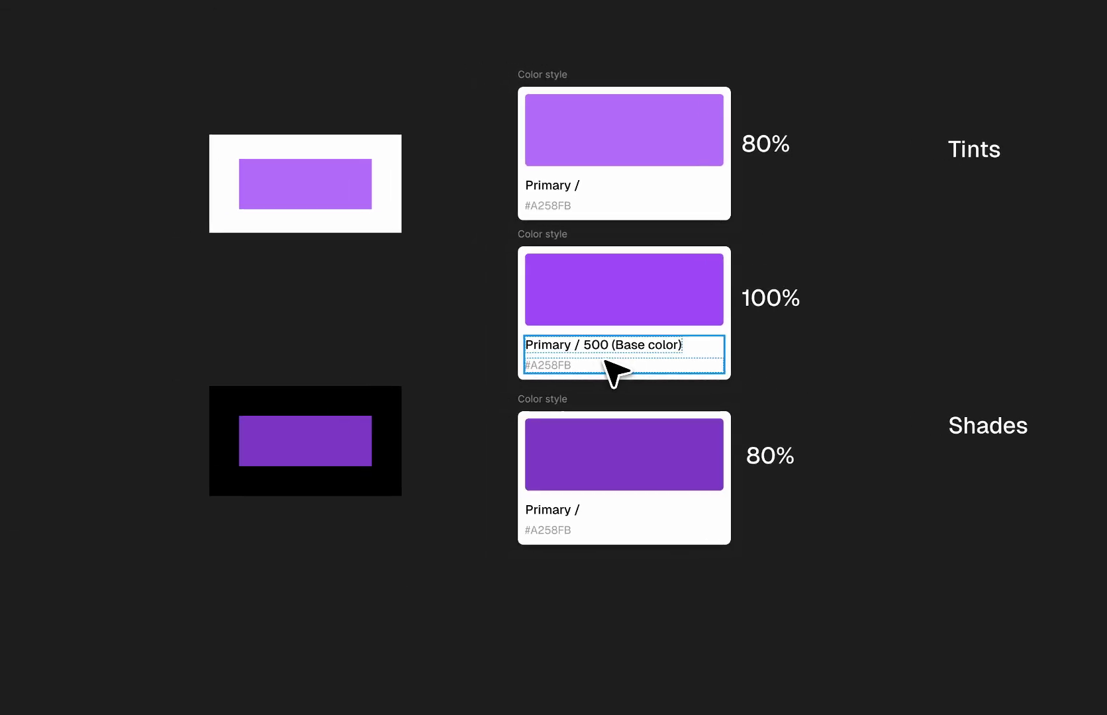
left_click(470, 370)
left_click(890, 190)
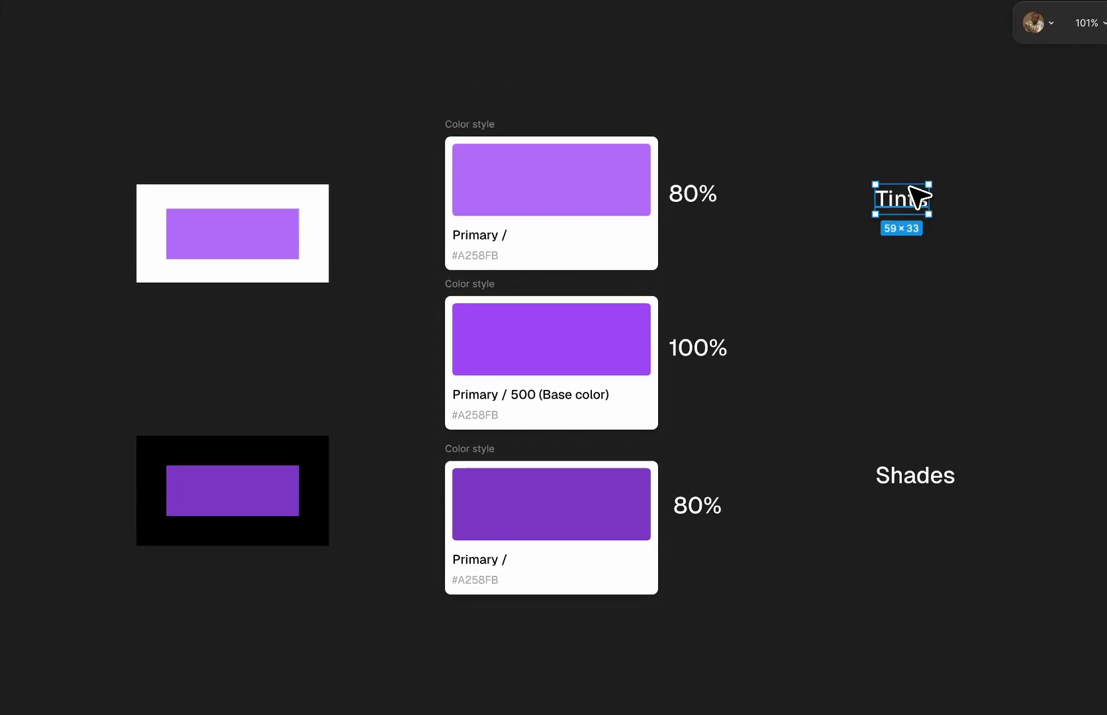
left_click(826, 192)
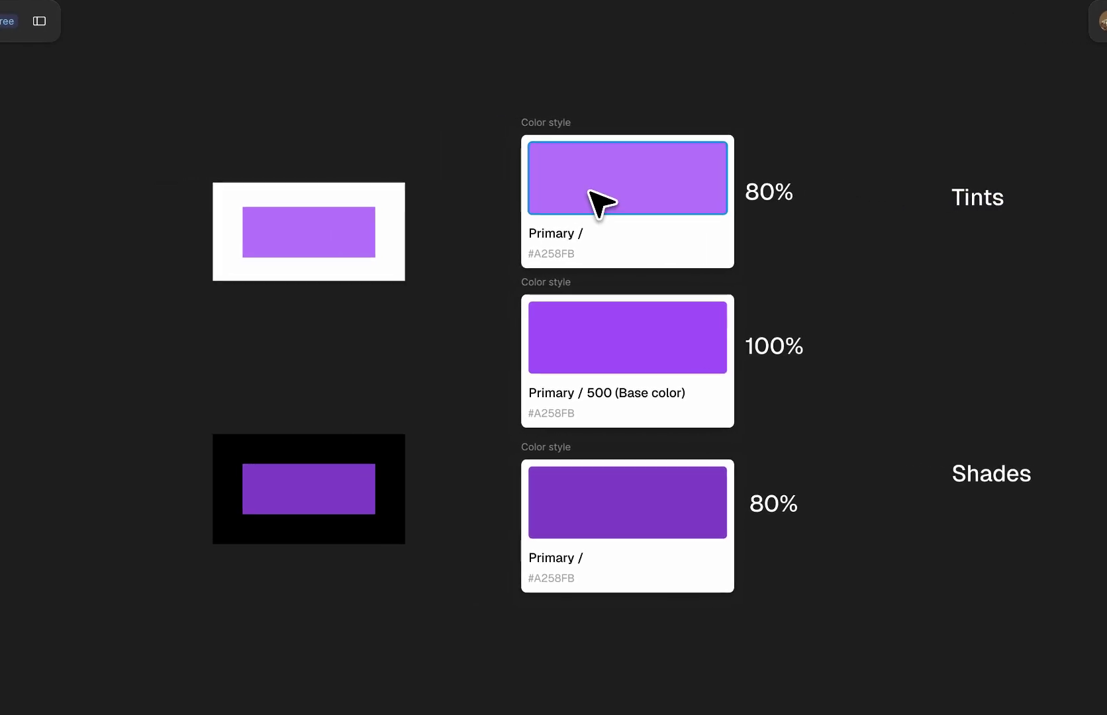
Step: Duplicate the upper tint card above itself and add a copied label beside it reading 60%
left_click(533, 144)
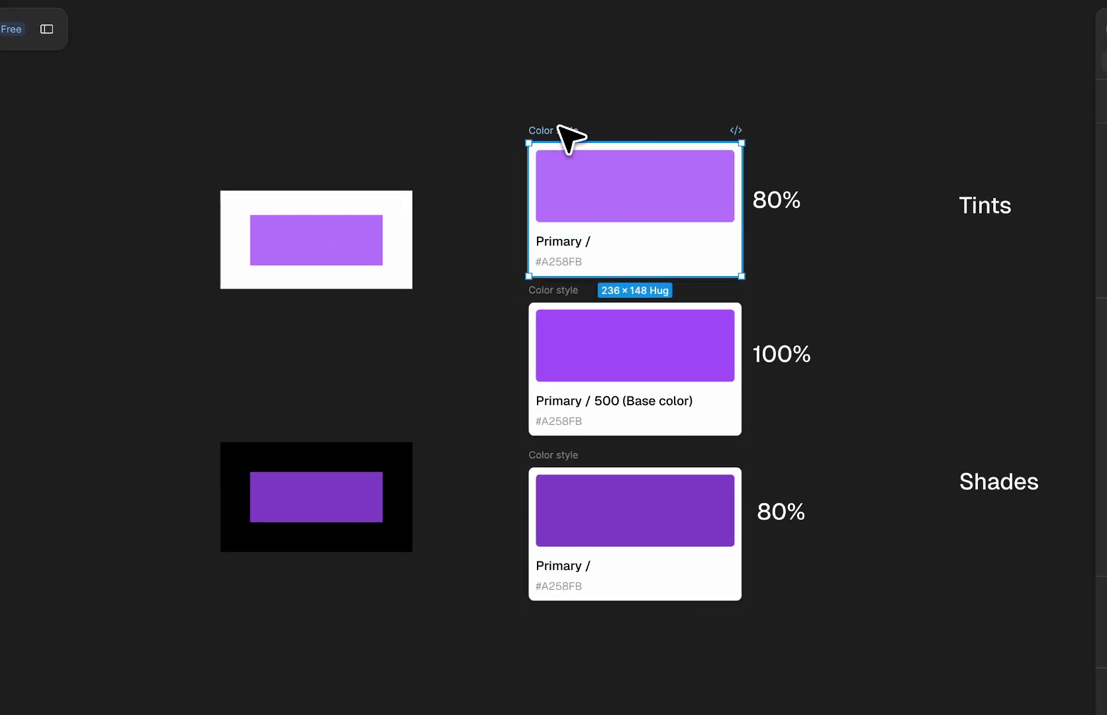
mouse_move(558, 126)
left_mouse_down()
mouse_move(559, 41)
mouse_move(564, 134)
left_mouse_up()
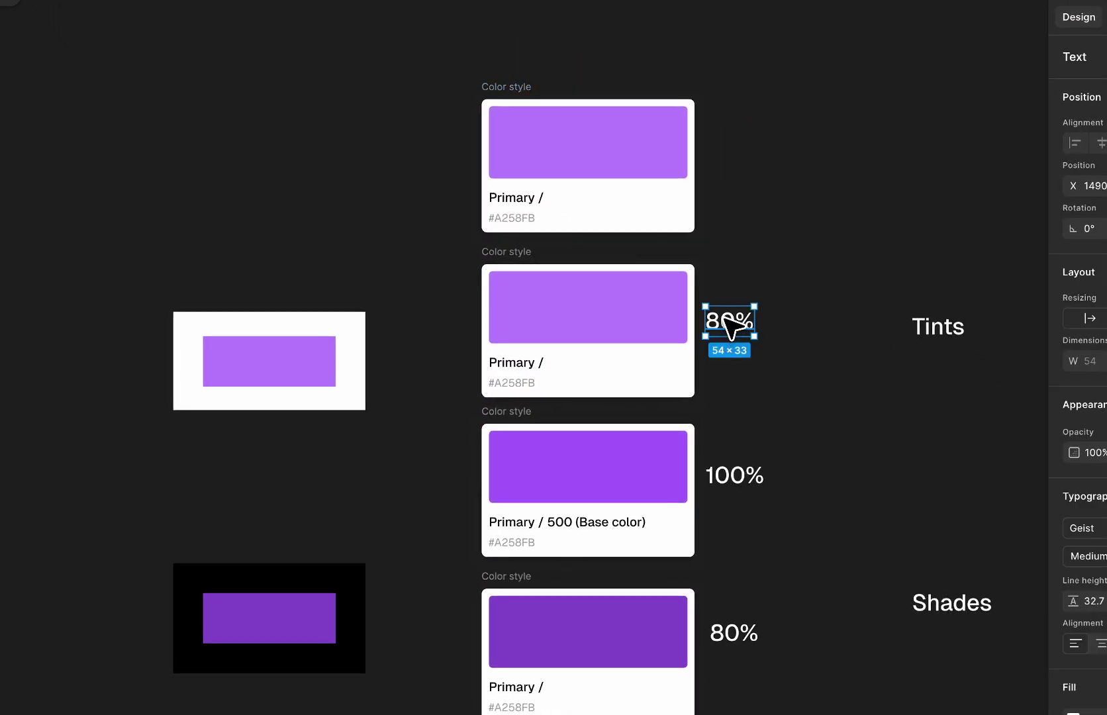
left_click_drag(730, 324, 732, 156)
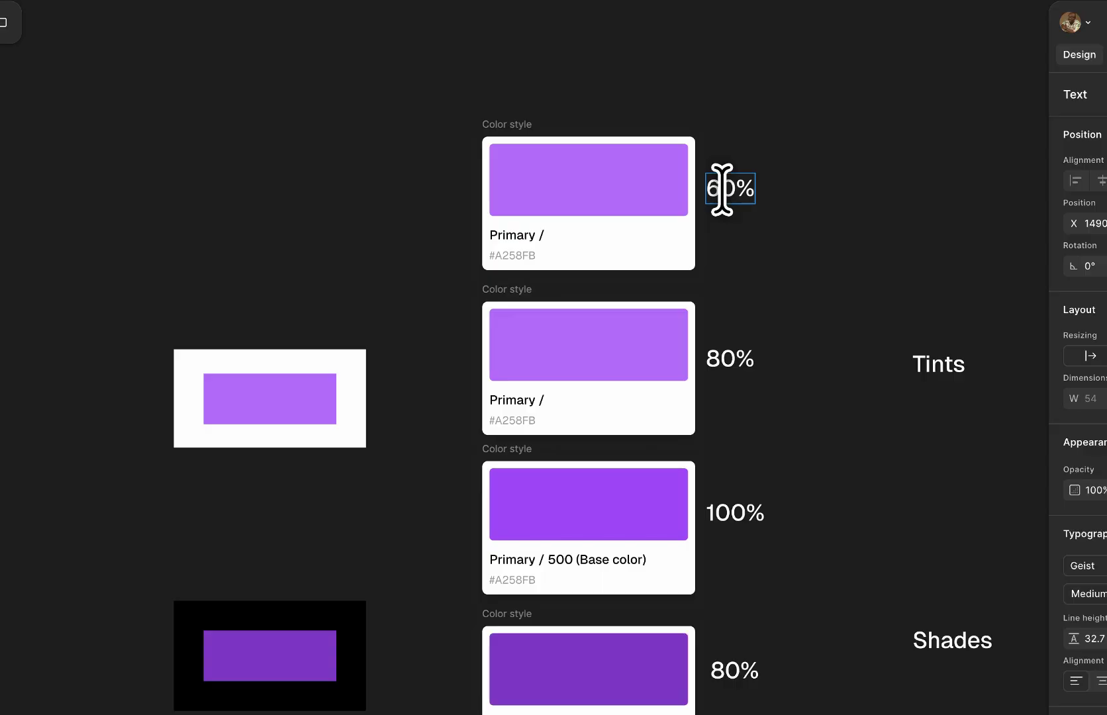
left_click(793, 142)
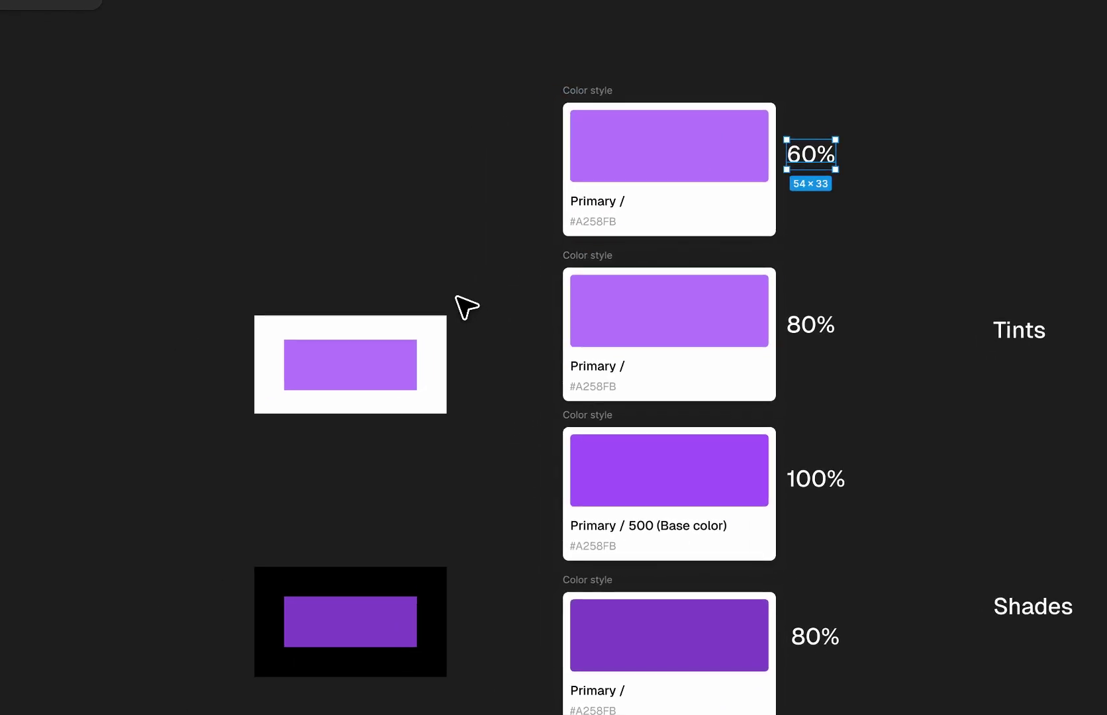
Step: Set the fill opacity of the rectangle on white to 60% and apply its sampled colour to the topmost card's swatch
left_click(378, 331)
left_click(394, 337)
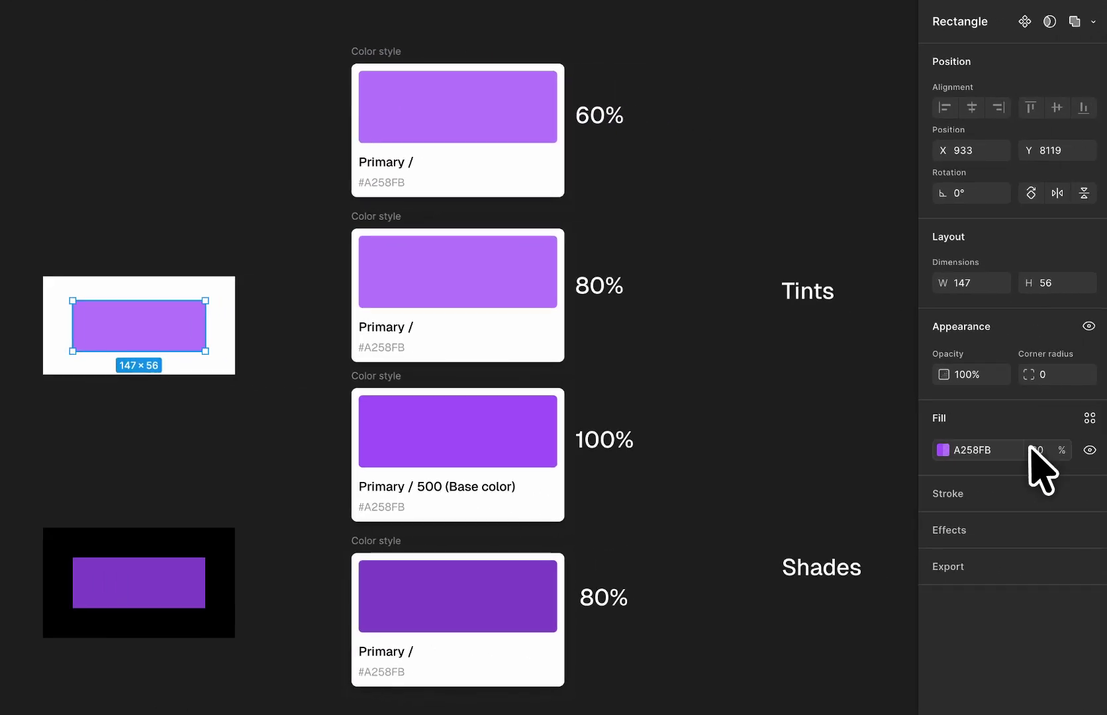
left_click(1032, 447)
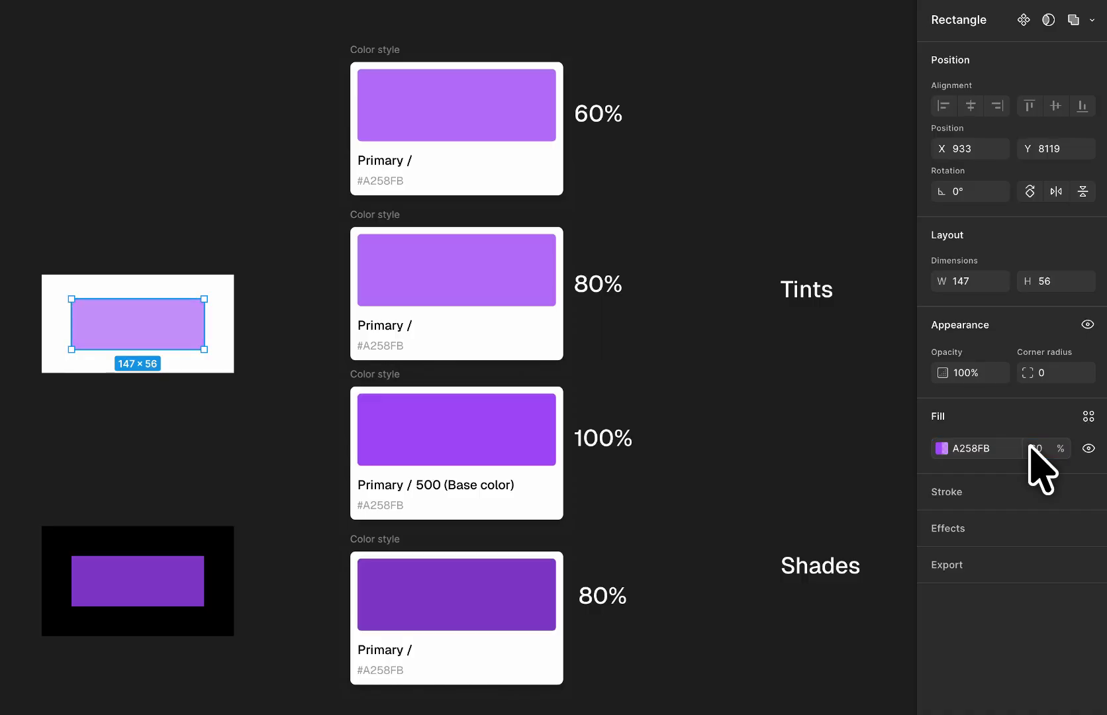
left_click(728, 450)
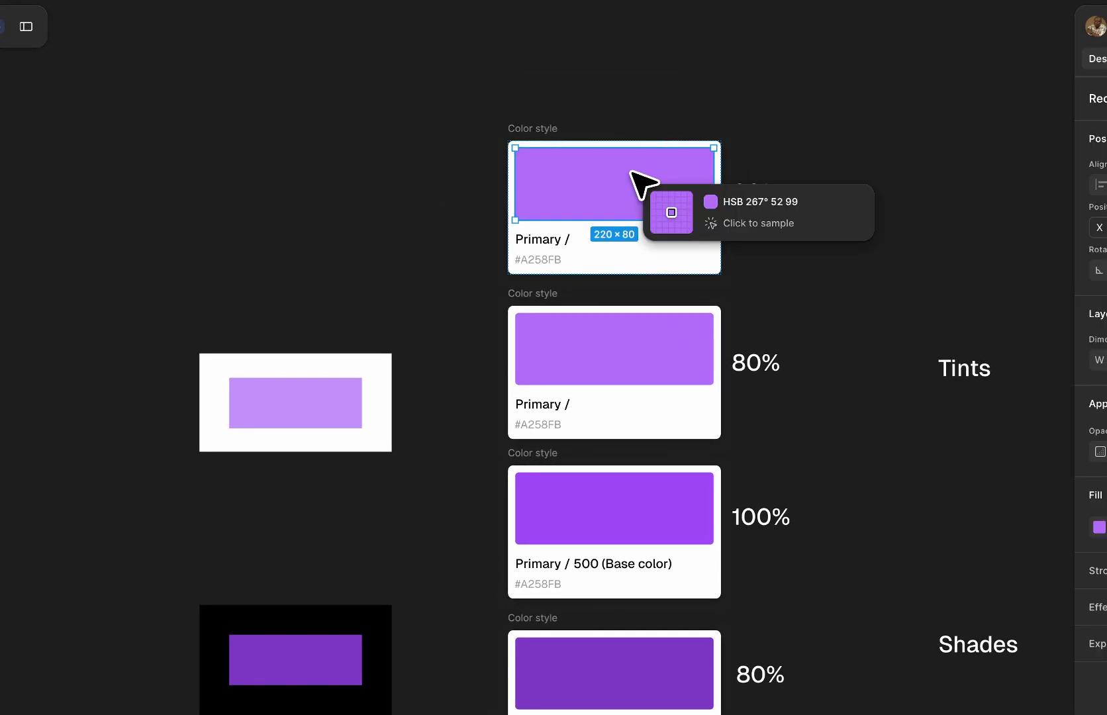
left_click(331, 421)
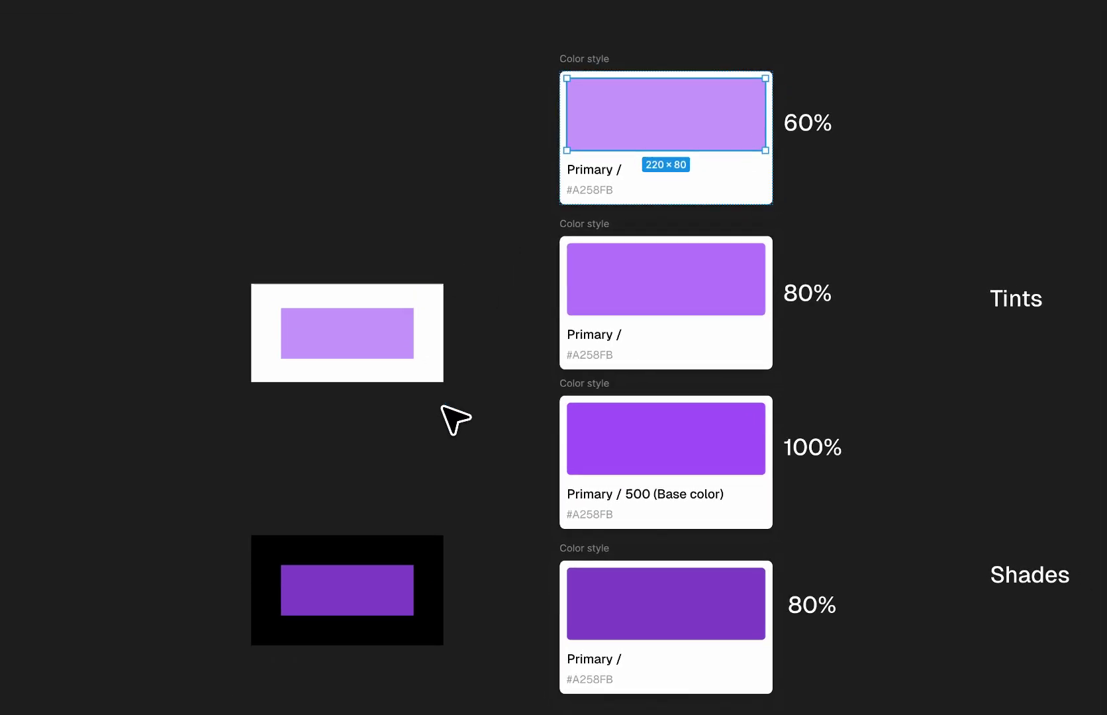
left_click(462, 400)
Step: Duplicate the 80% shade card, placing the copy directly below it
scroll(506, 271, "down", 3)
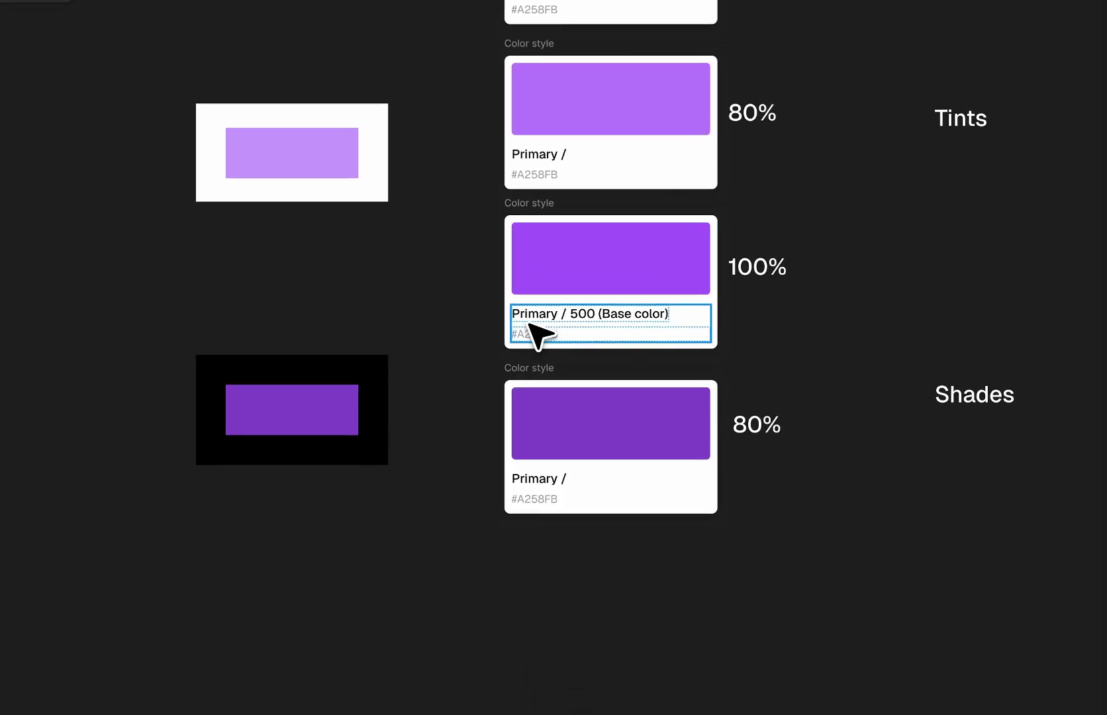
left_click_drag(538, 355, 547, 510)
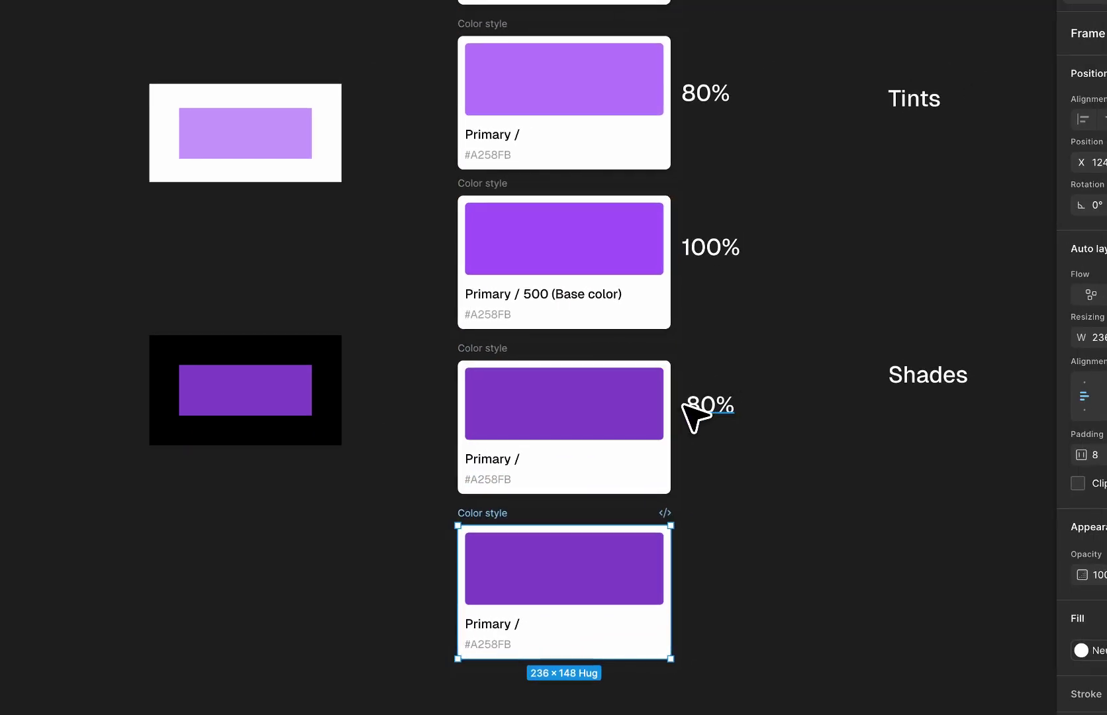
Step: Copy the 80% label down beside the lowest shade card and change the copy to 60%
left_click_drag(700, 412, 709, 582)
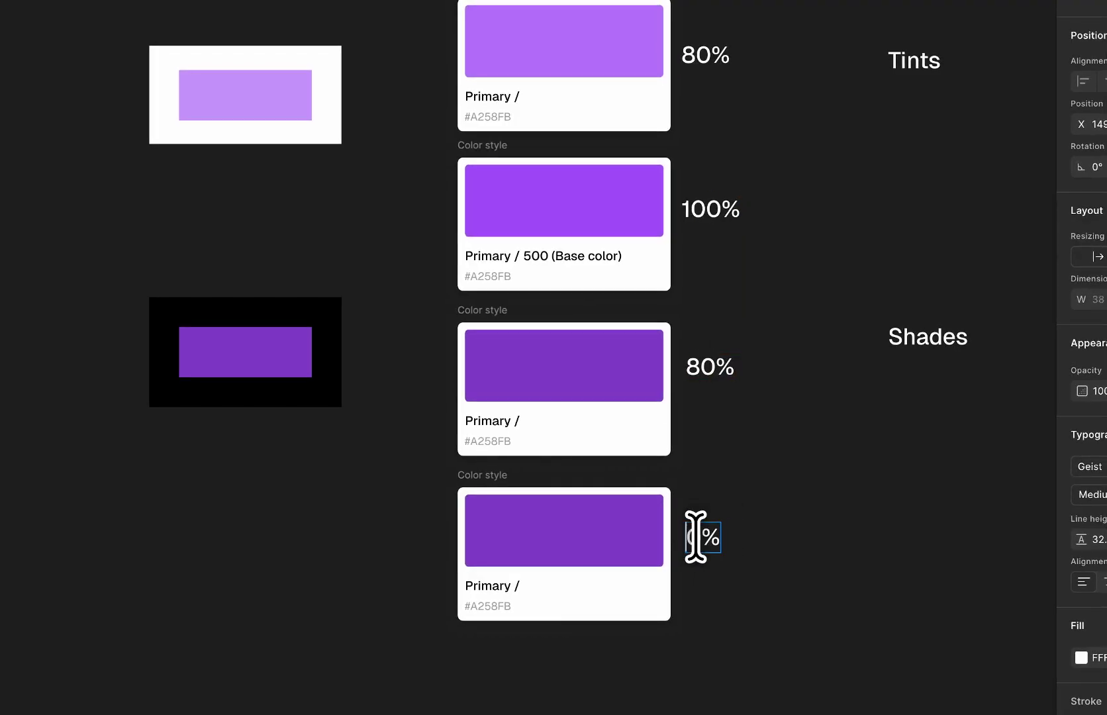
type("6")
key("Escape")
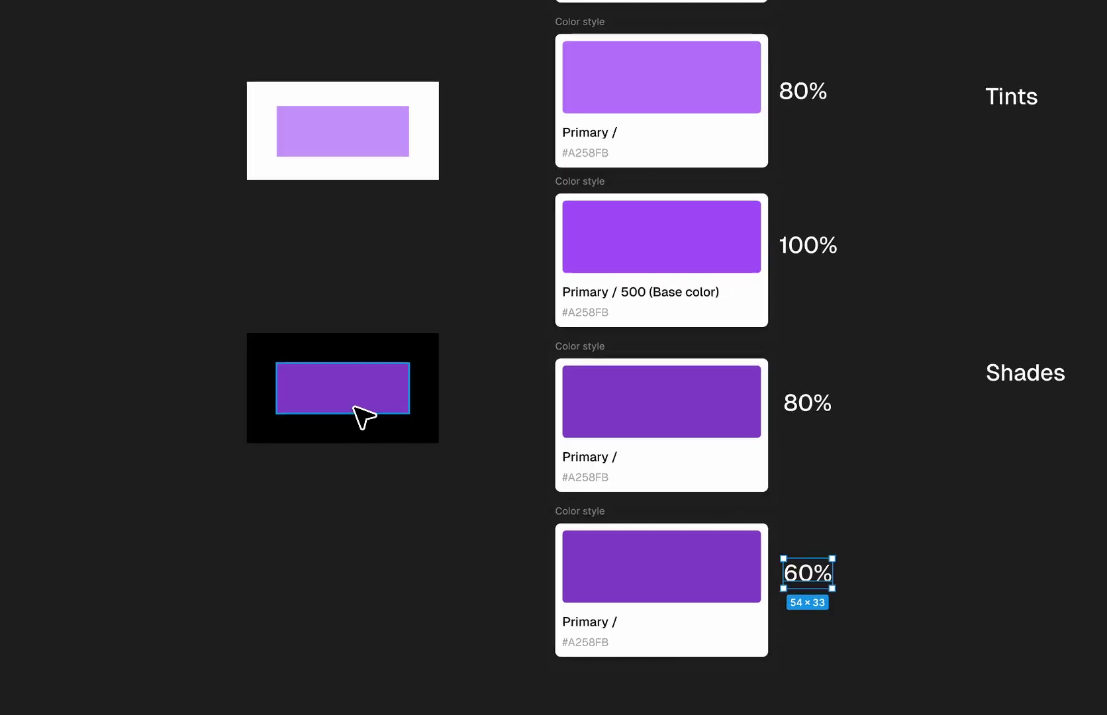
Step: Set the fill opacity of the rectangle on black to 60% and apply its sampled colour to the lowest card's swatch
left_click(257, 371)
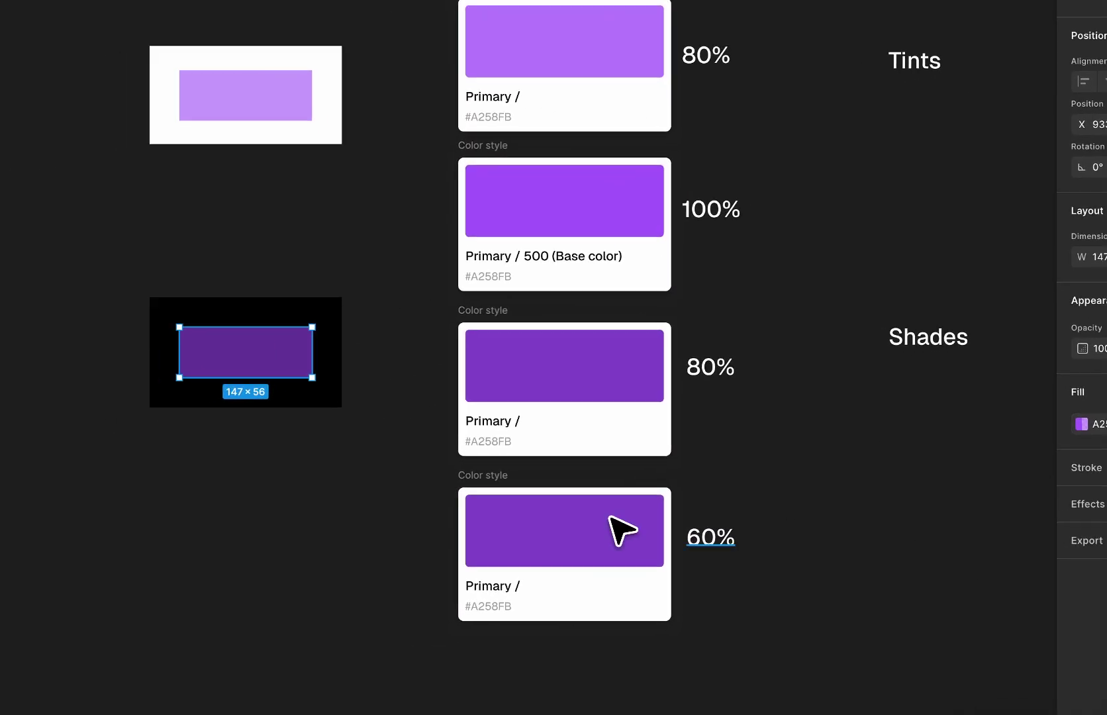
left_click(446, 558)
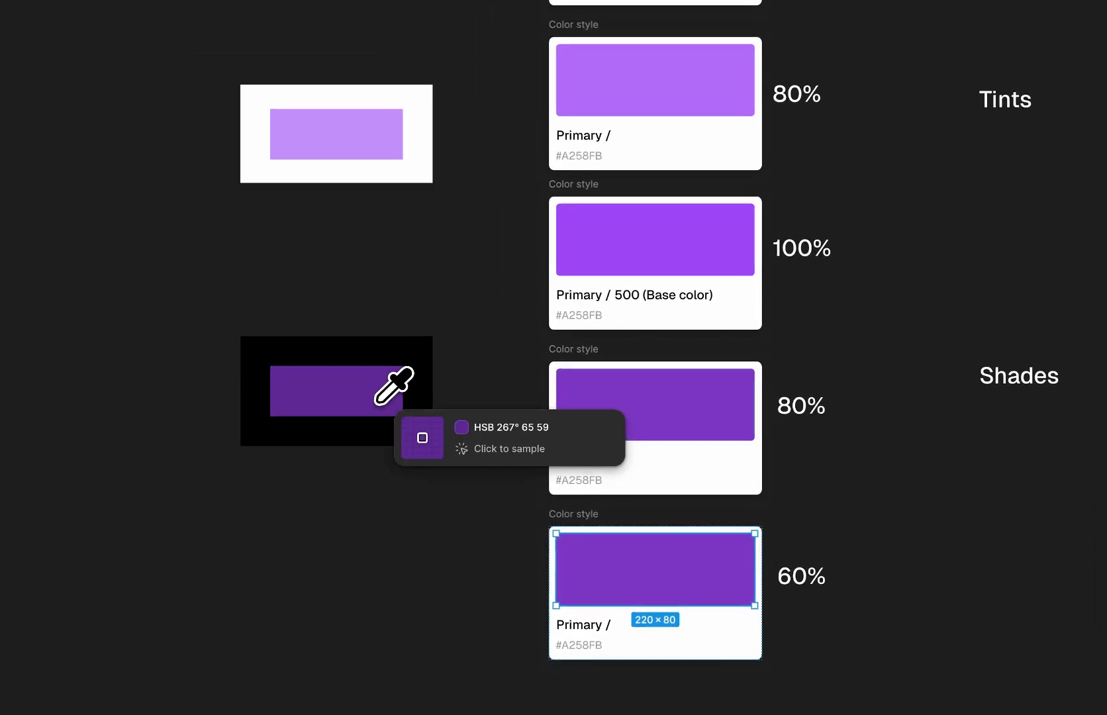
left_click(376, 401)
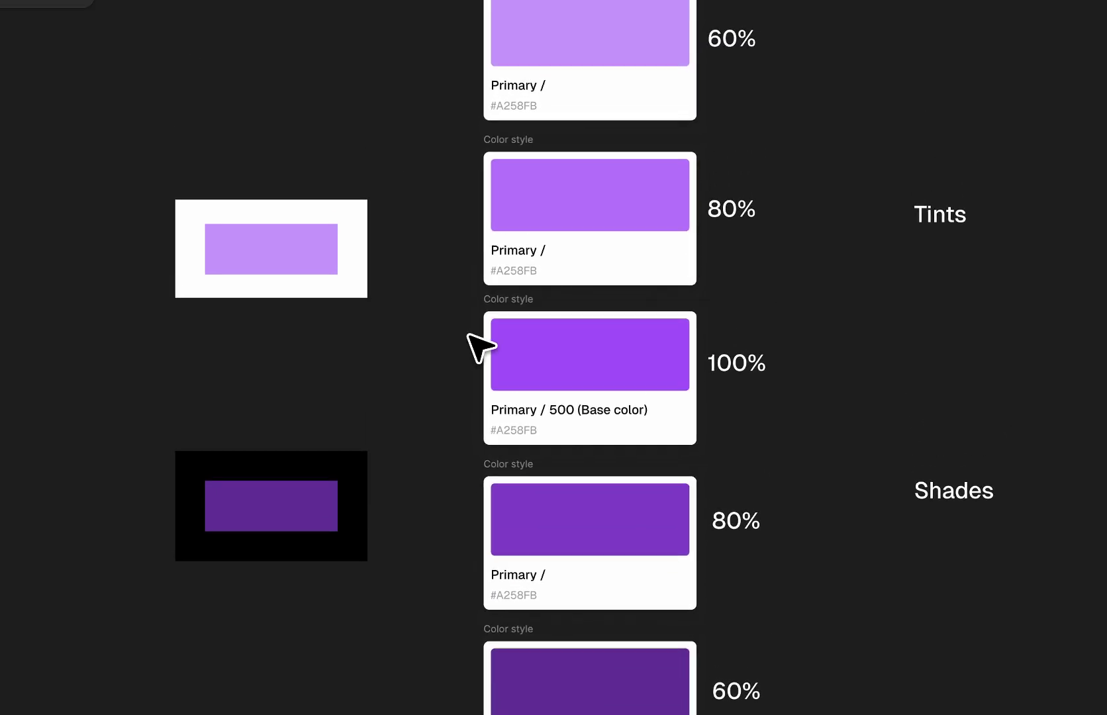
Step: Duplicate the 60% tint card, placing the copy directly above it
left_click(523, 5)
scroll(516, 199, "up", 4)
left_click(529, 214)
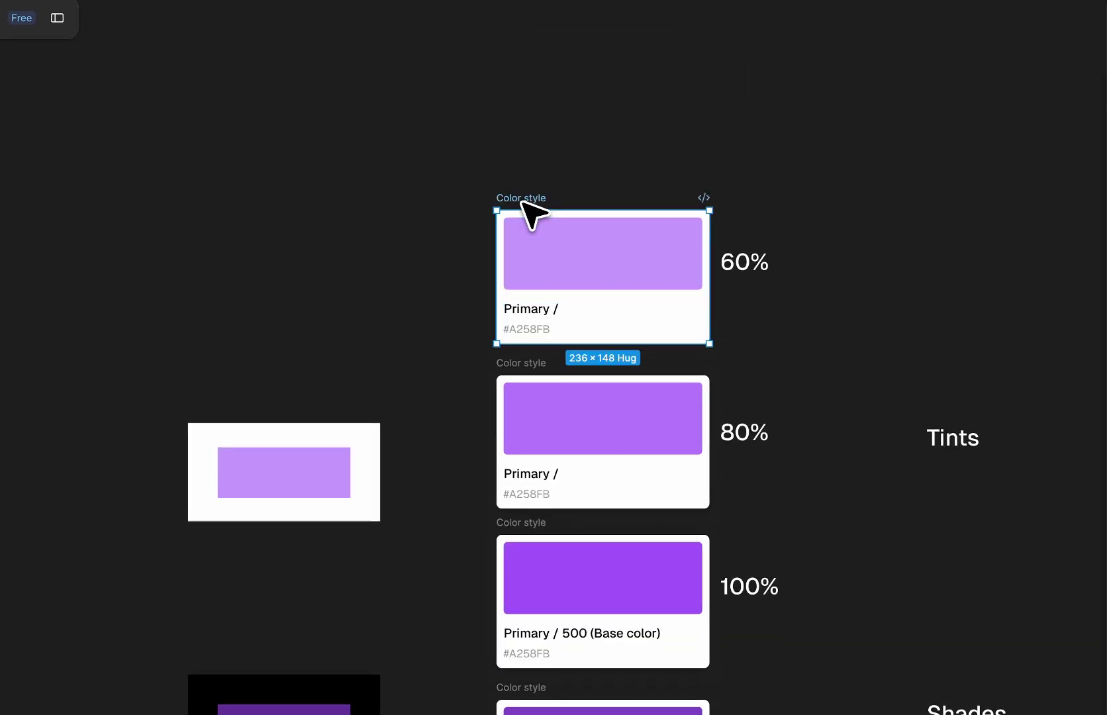
left_click_drag(525, 197, 533, 49)
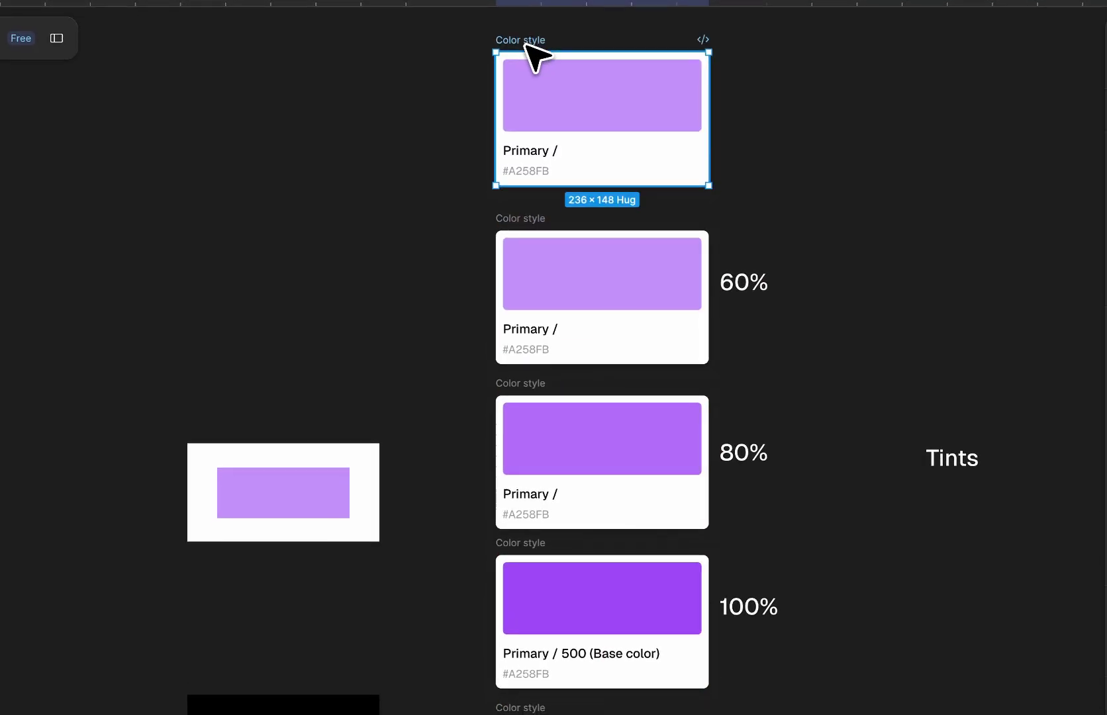
Step: Copy the 60% label up beside the topmost card and change the copy to 40%
left_click(689, 239)
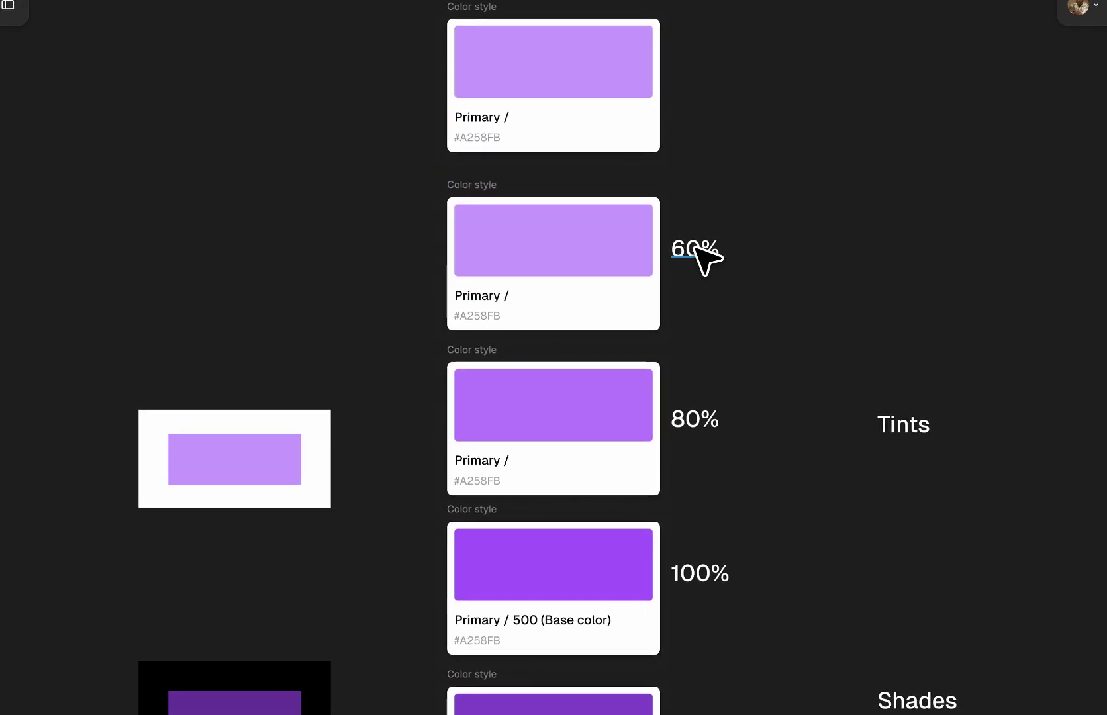
left_click_drag(706, 252, 714, 91)
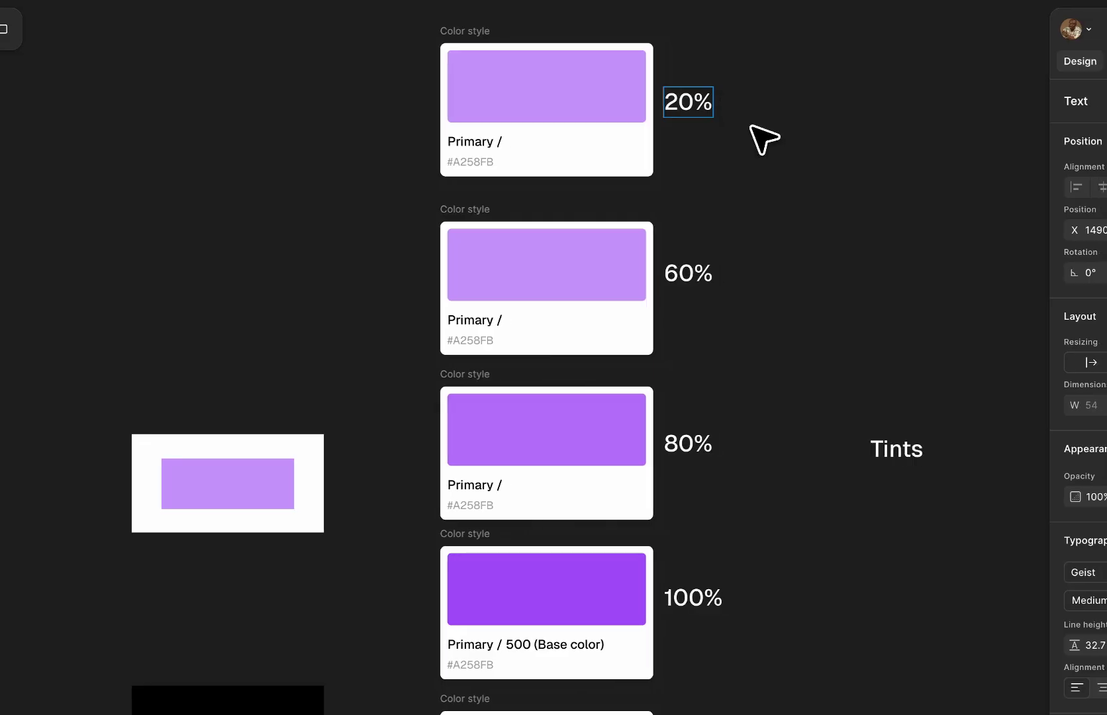
key("Escape")
left_click(728, 218)
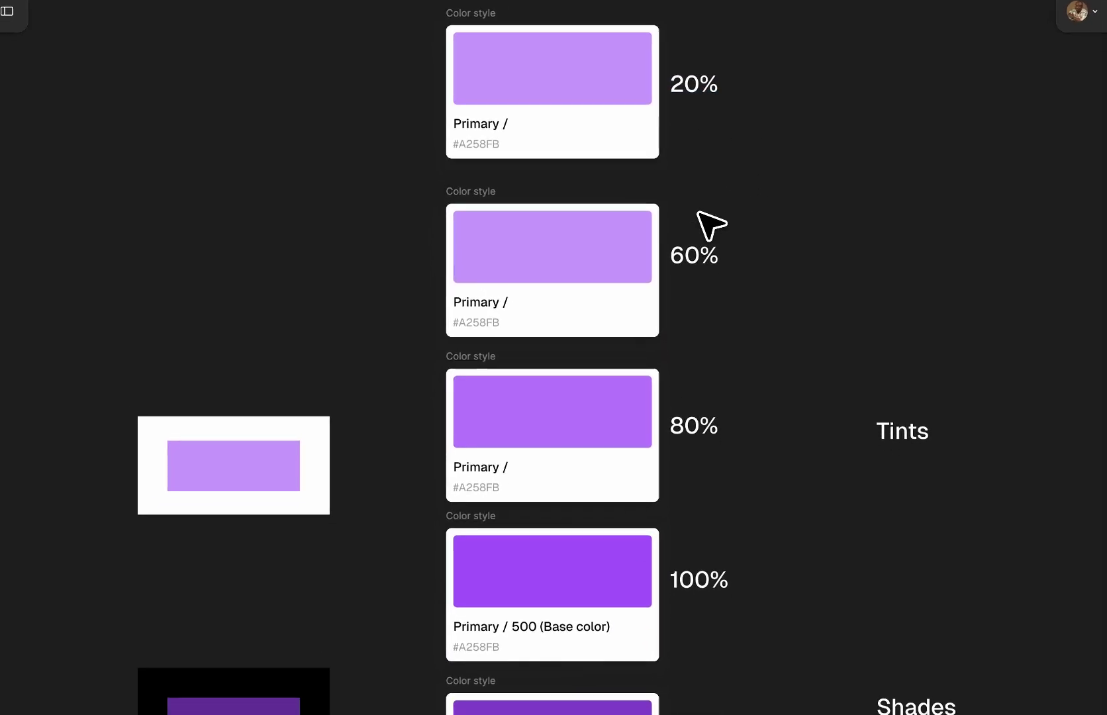
left_click(696, 106)
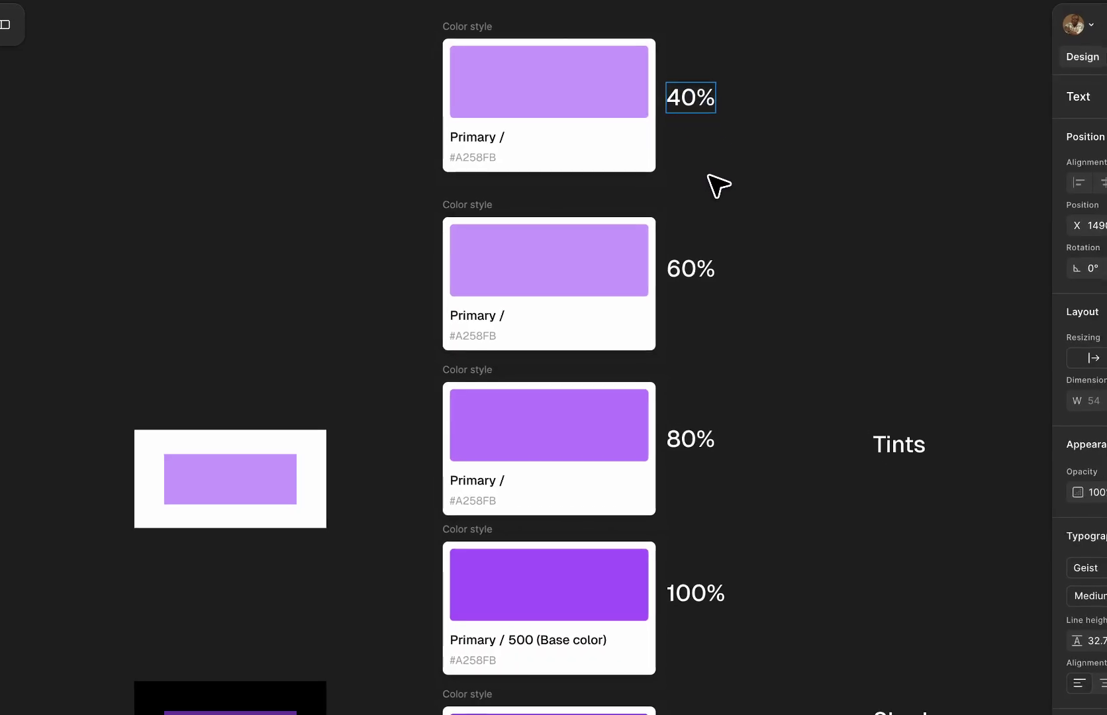
key("Escape")
scroll(693, 590, "down", 3)
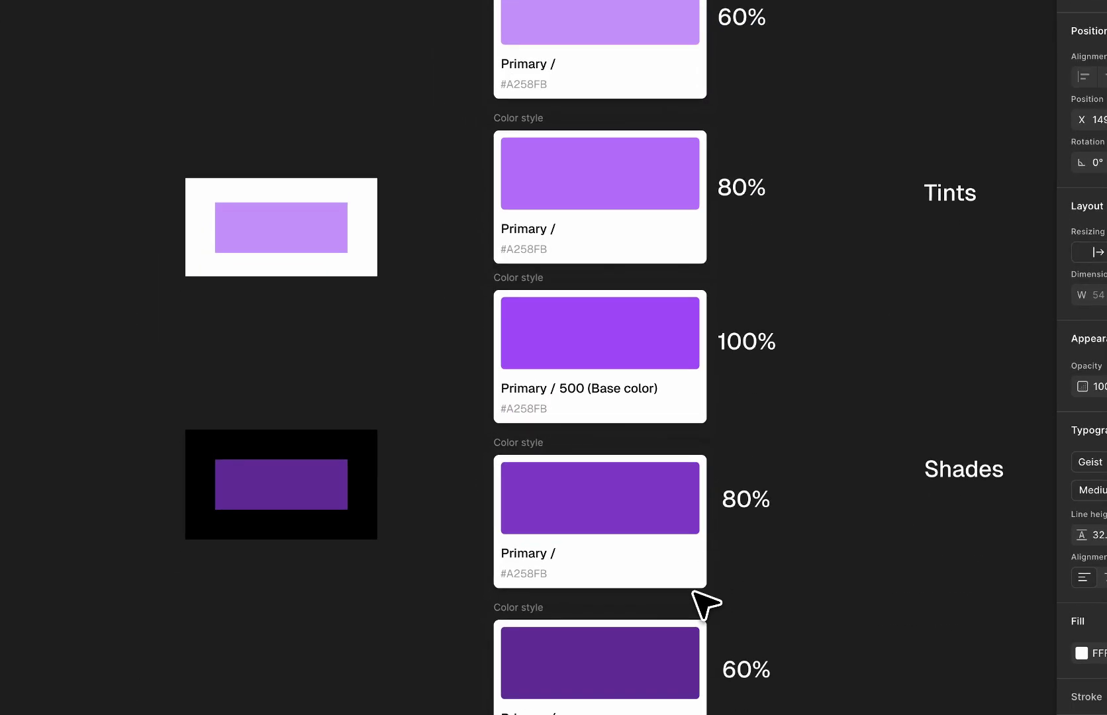
scroll(692, 591, "up", 3)
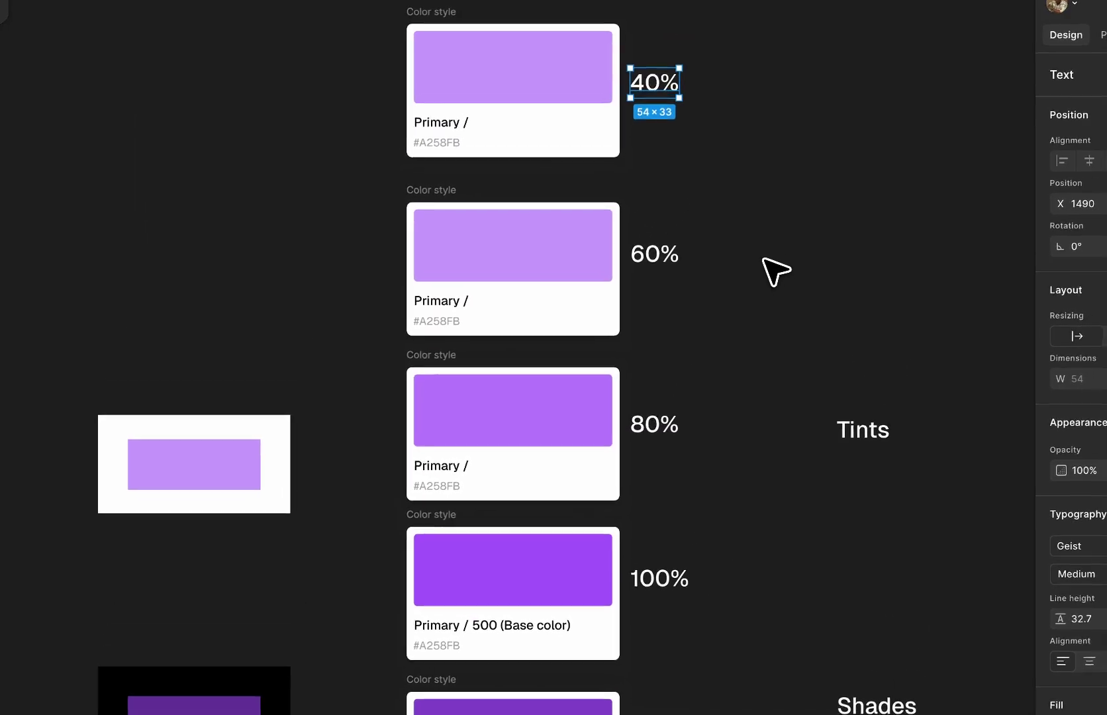
Step: Add a text note reading -20% between the 40% and 60% tint labels
key("Escape")
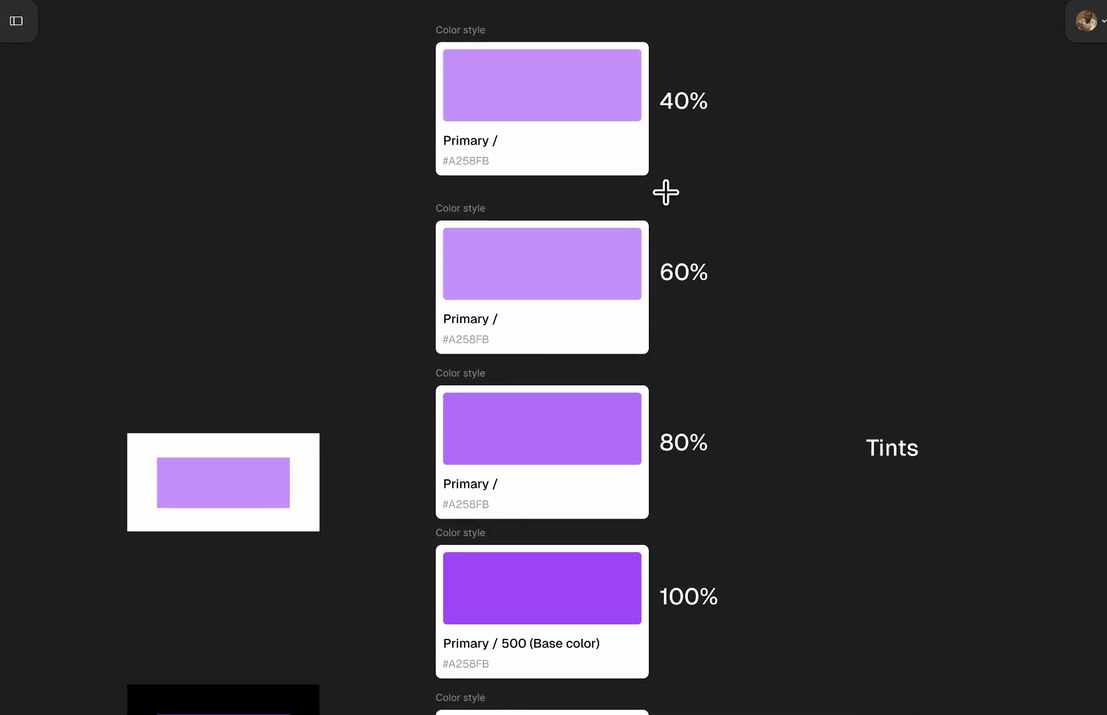
left_click(666, 192)
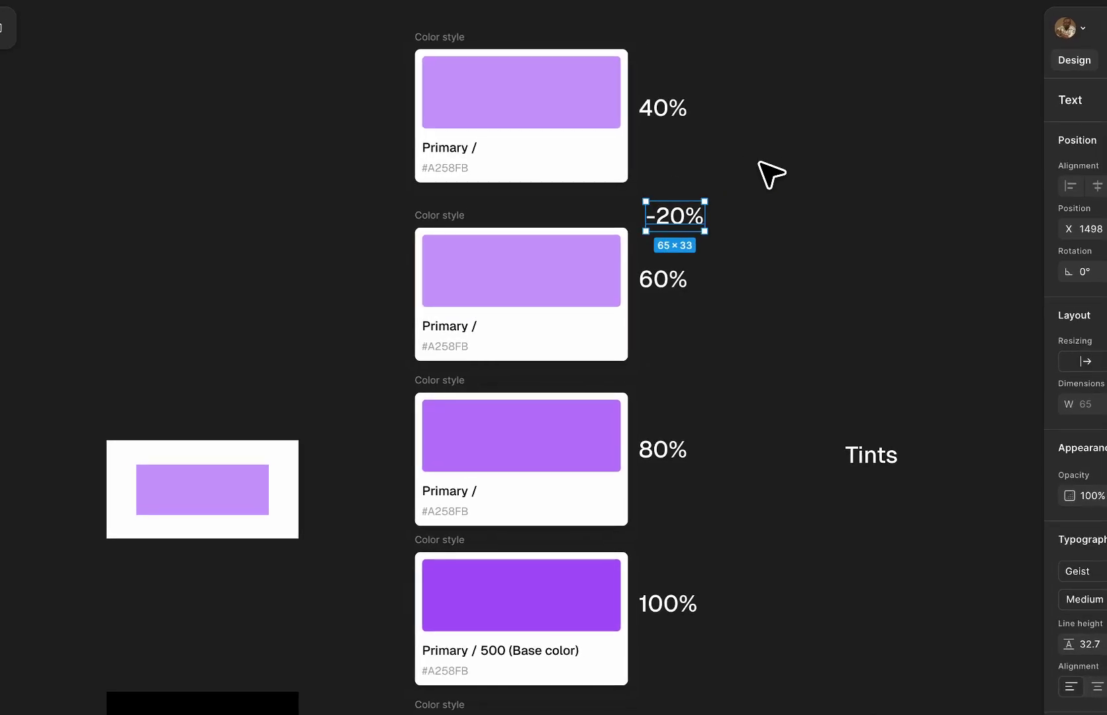
left_click(759, 163)
left_click(674, 211)
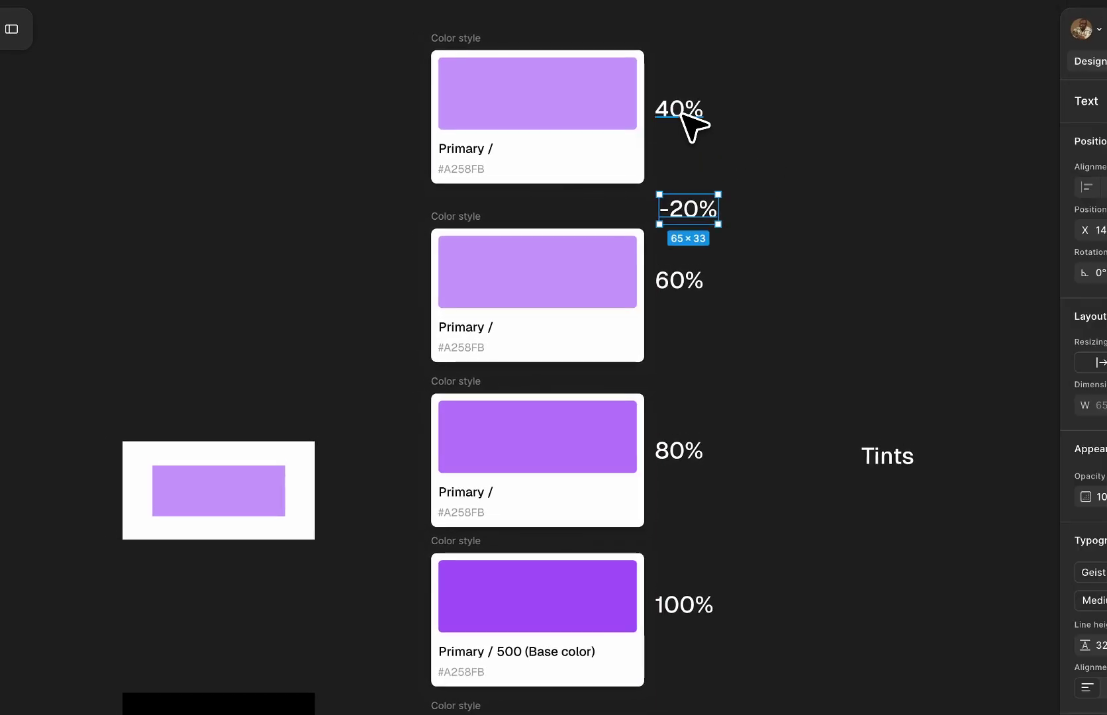
left_click(681, 279)
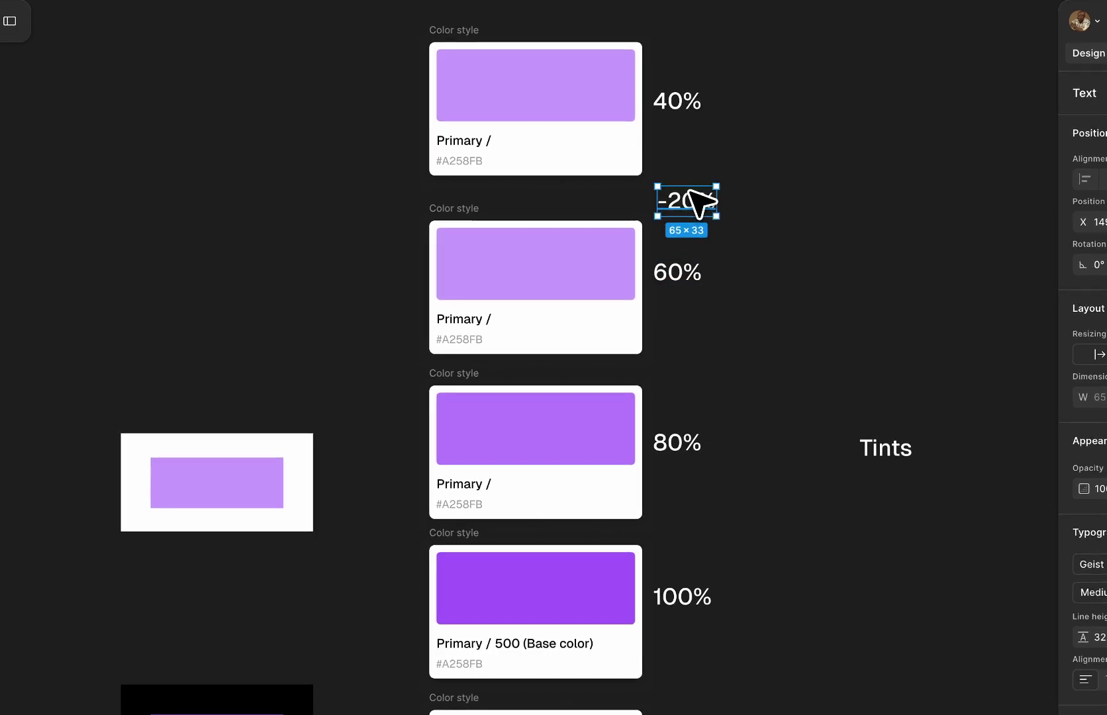
left_click(771, 193)
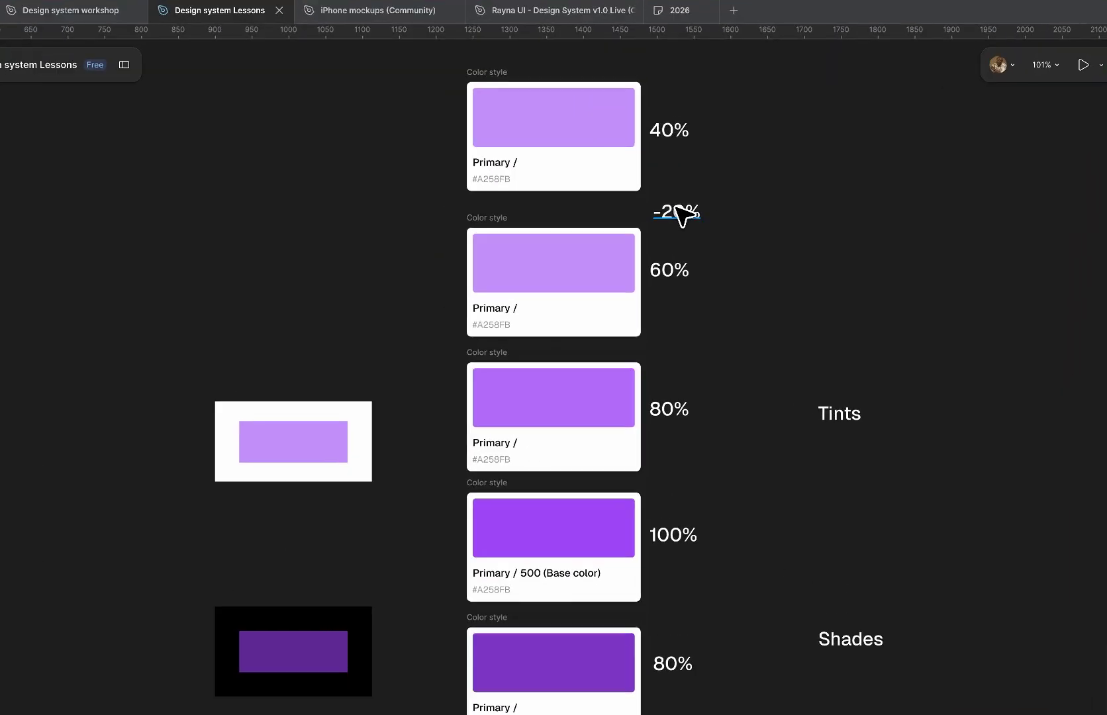
left_click(667, 220)
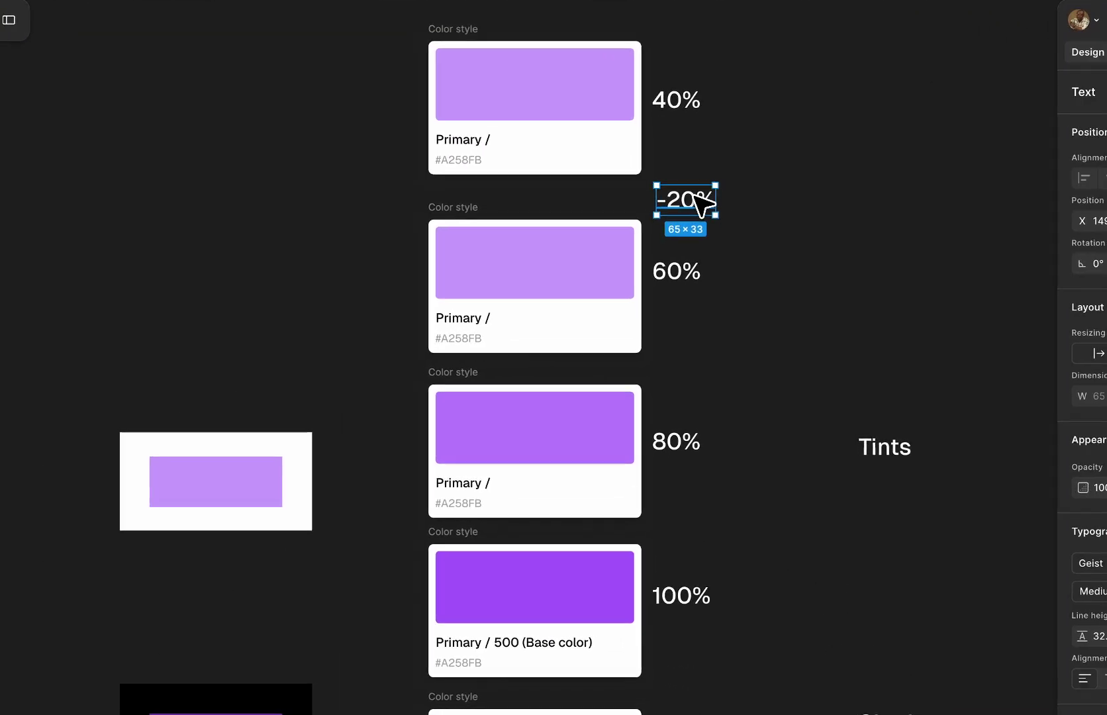
Step: Move the -20% note down past the 60% label, placing it between the 80% tint and 100% labels
left_click_drag(702, 205, 686, 380)
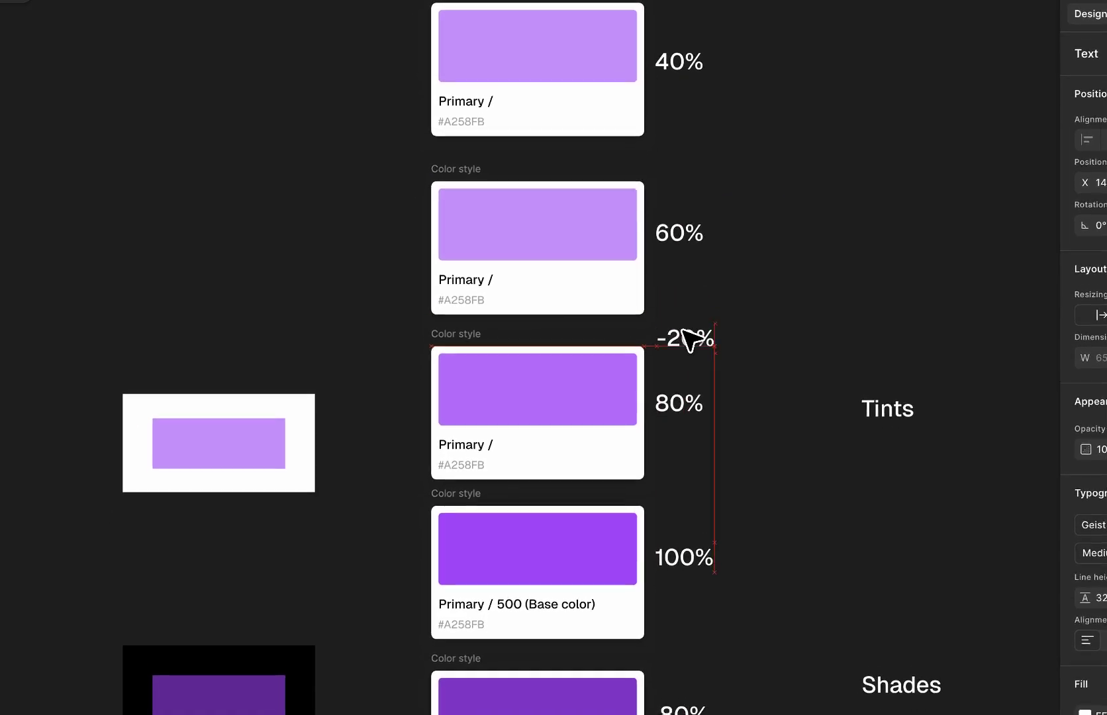
left_click_drag(689, 333, 699, 467)
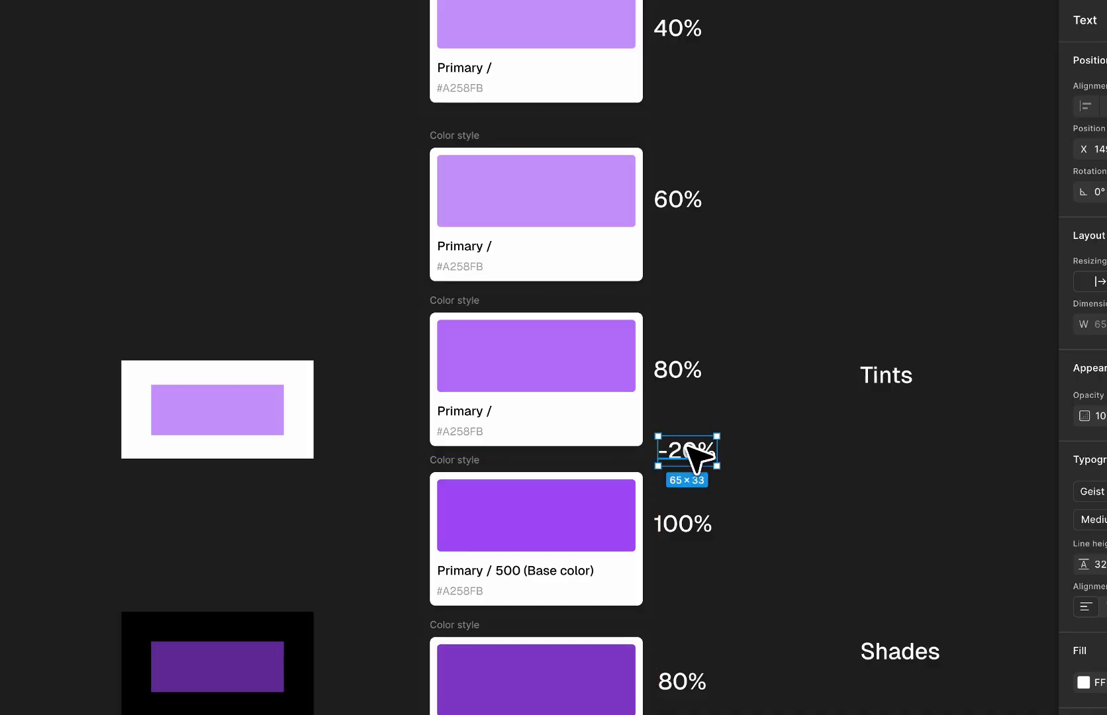
double_click(691, 455)
key("Escape")
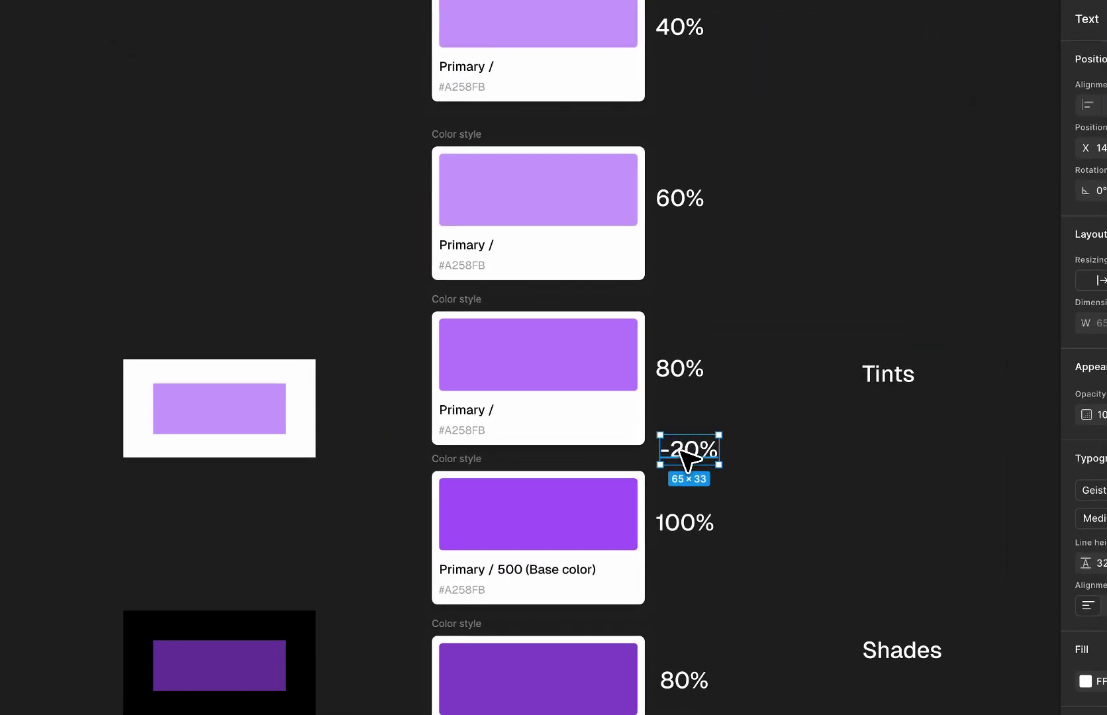
Step: Move the note up between the 60% and 80% tint labels and change its text to -10%
left_click_drag(688, 457, 682, 334)
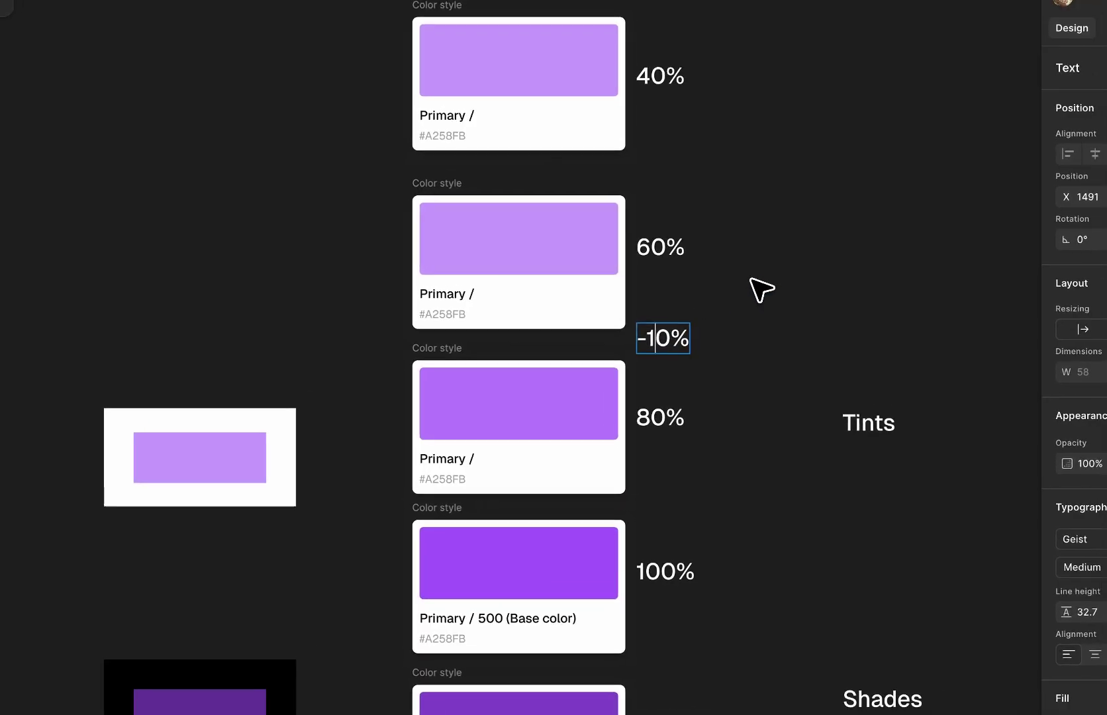
key("Escape")
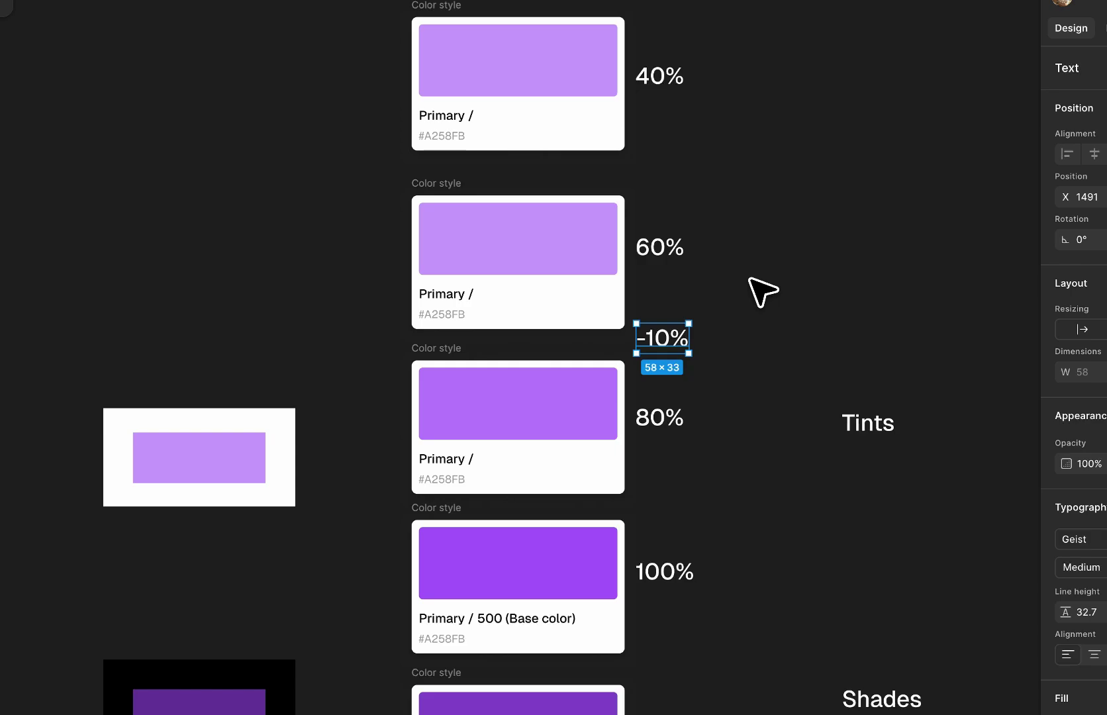
left_click(749, 278)
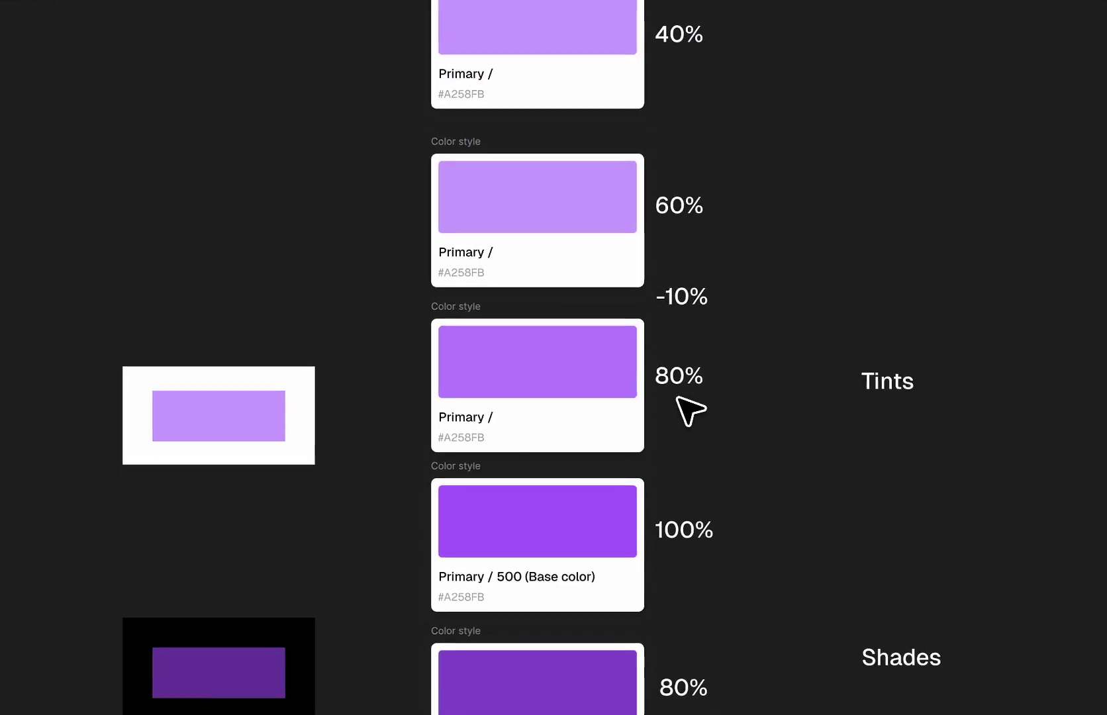
Step: Delete the -10% note between the 60% and 80% tint labels
left_click(688, 324)
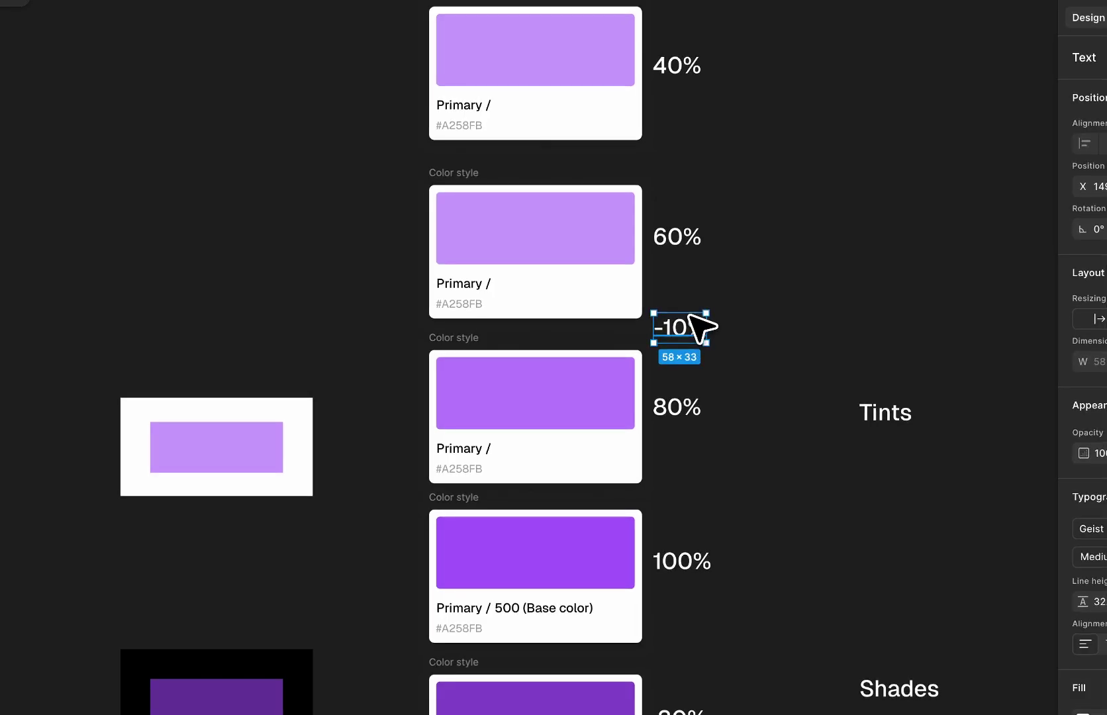
key("Delete")
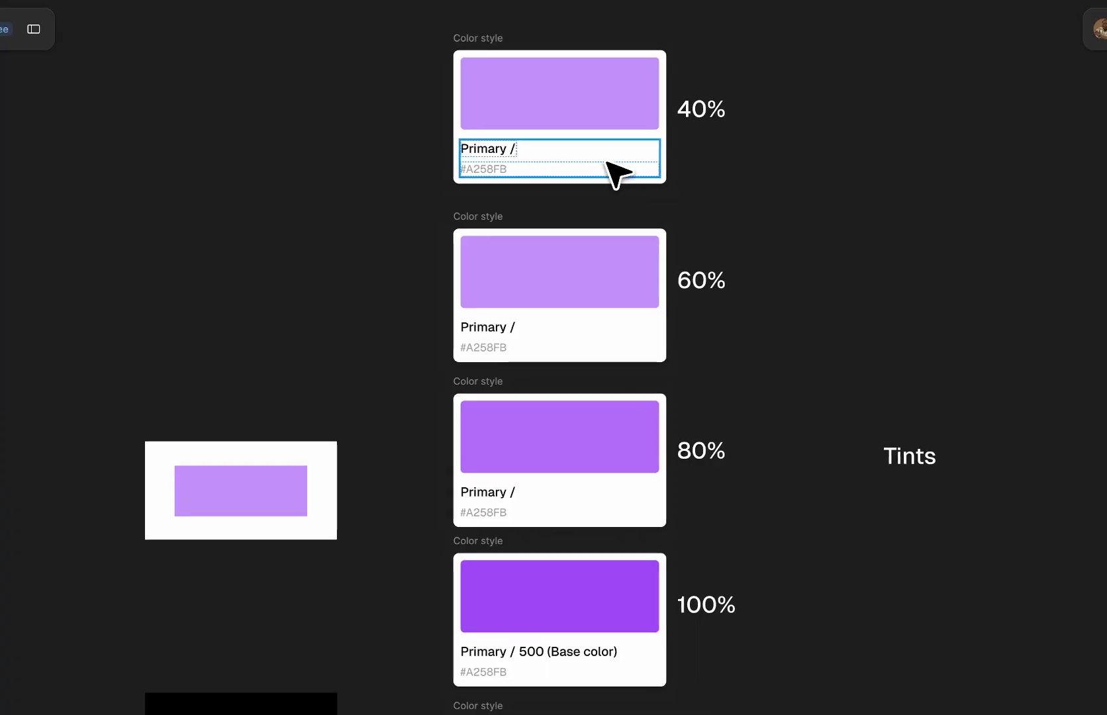
Step: Set the fill opacity of the rectangle on white to 40% and apply its sampled colour to the topmost card's swatch
left_click(283, 507)
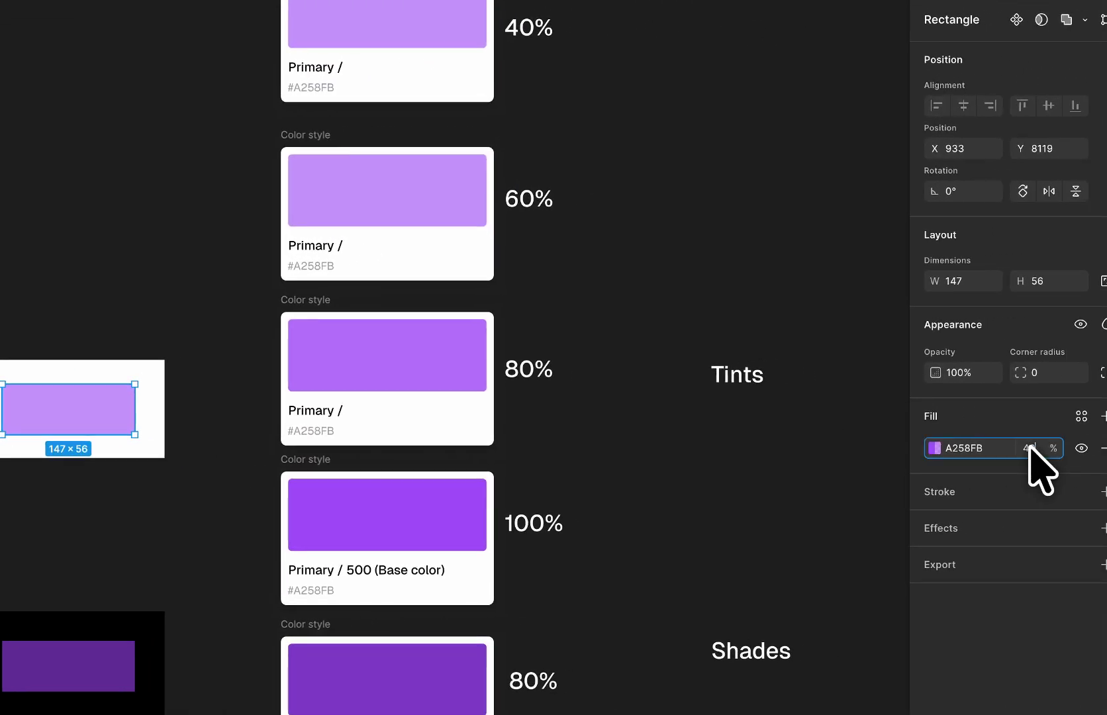
left_click(1030, 446)
type("40")
key("Return")
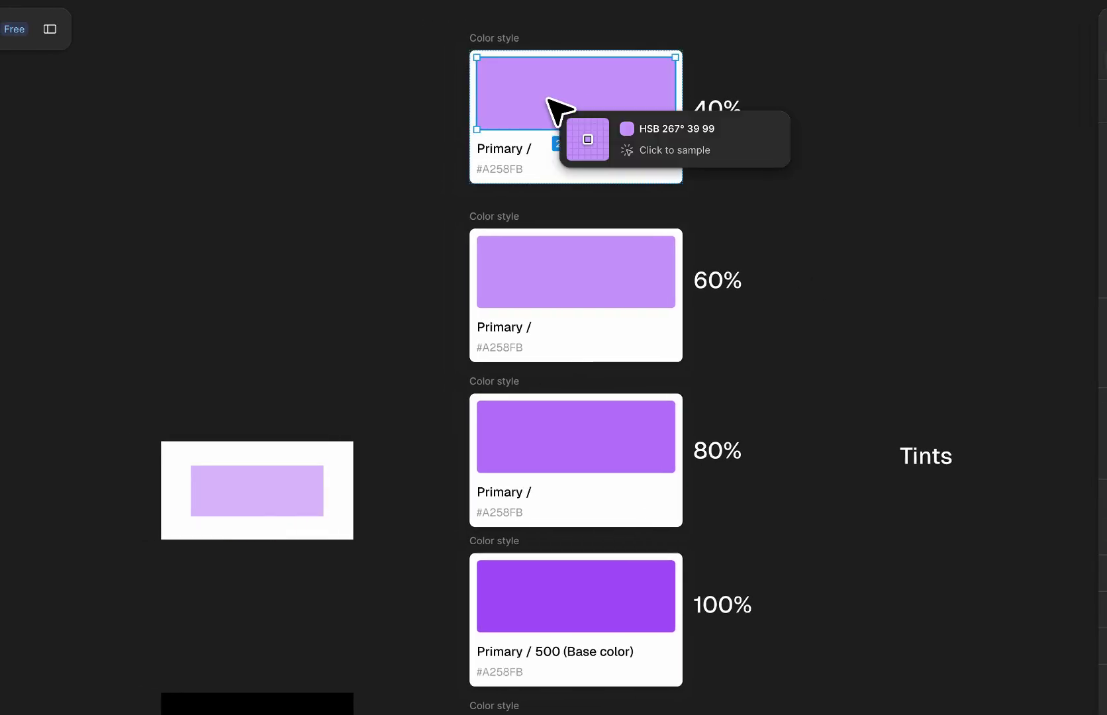
left_click(281, 490)
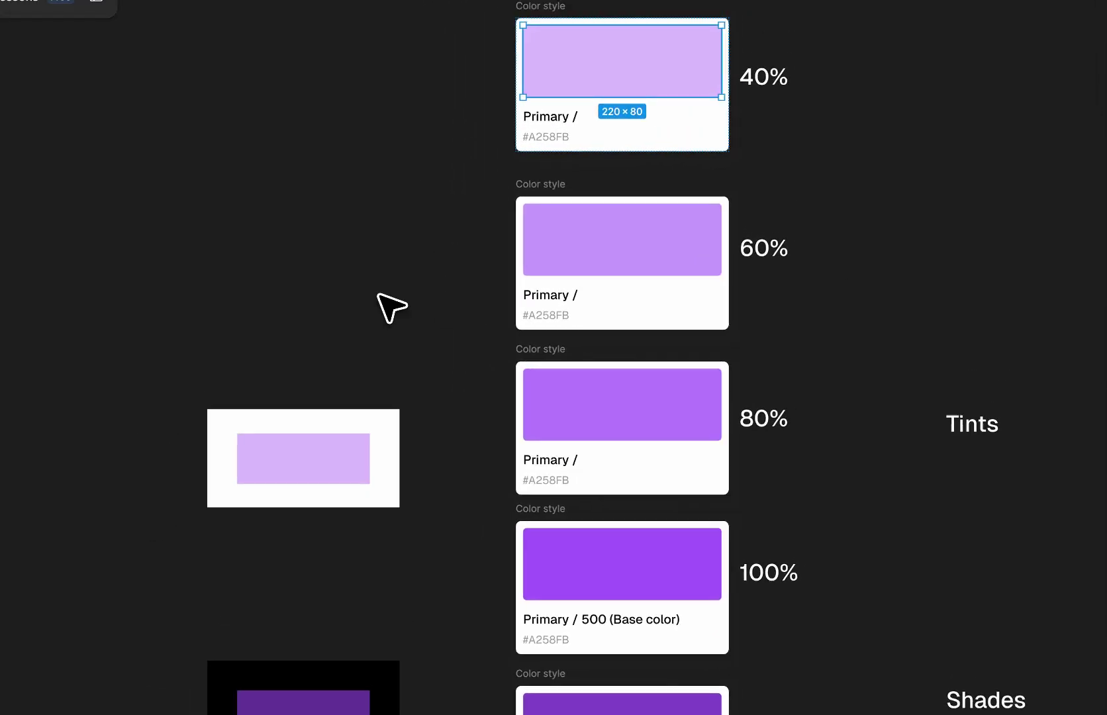
left_click(379, 295)
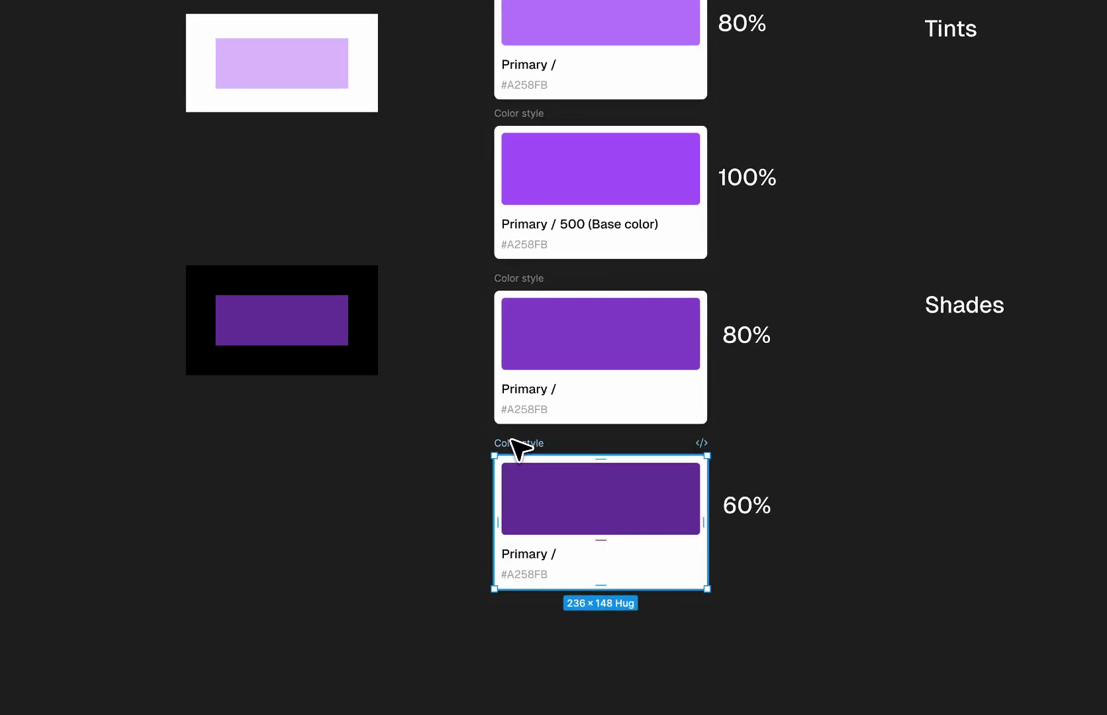
Step: Duplicate the 60% shade card below itself and add a copied label beside it reading 40%
left_click_drag(511, 439, 511, 574)
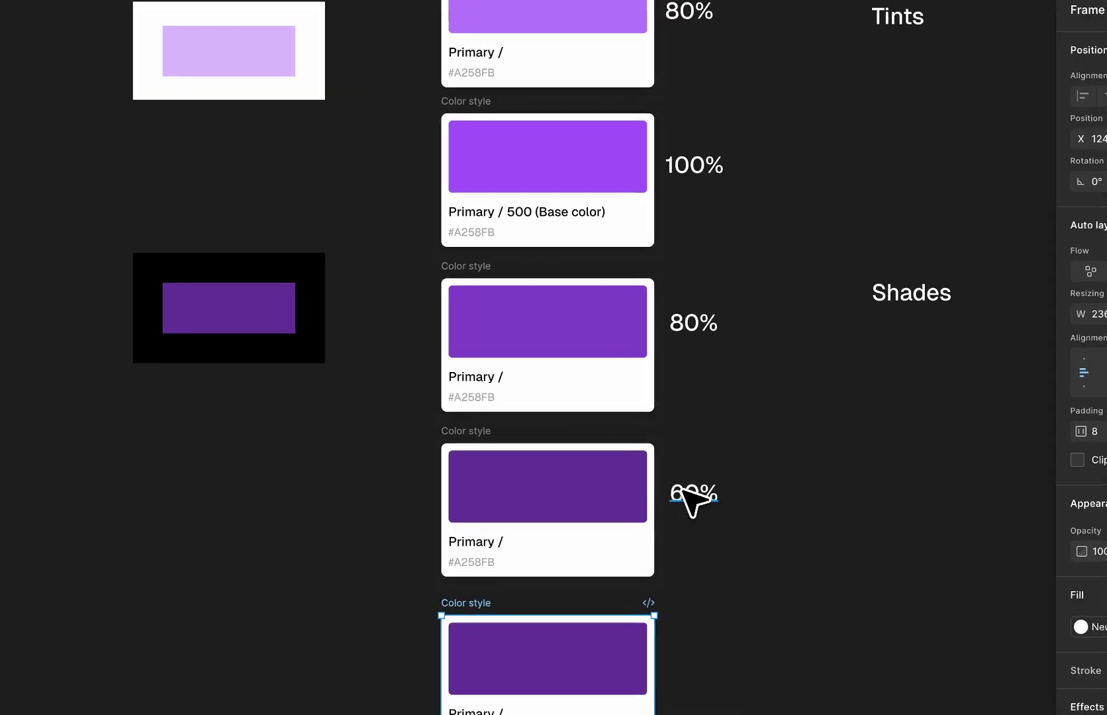
left_click_drag(694, 482, 704, 648)
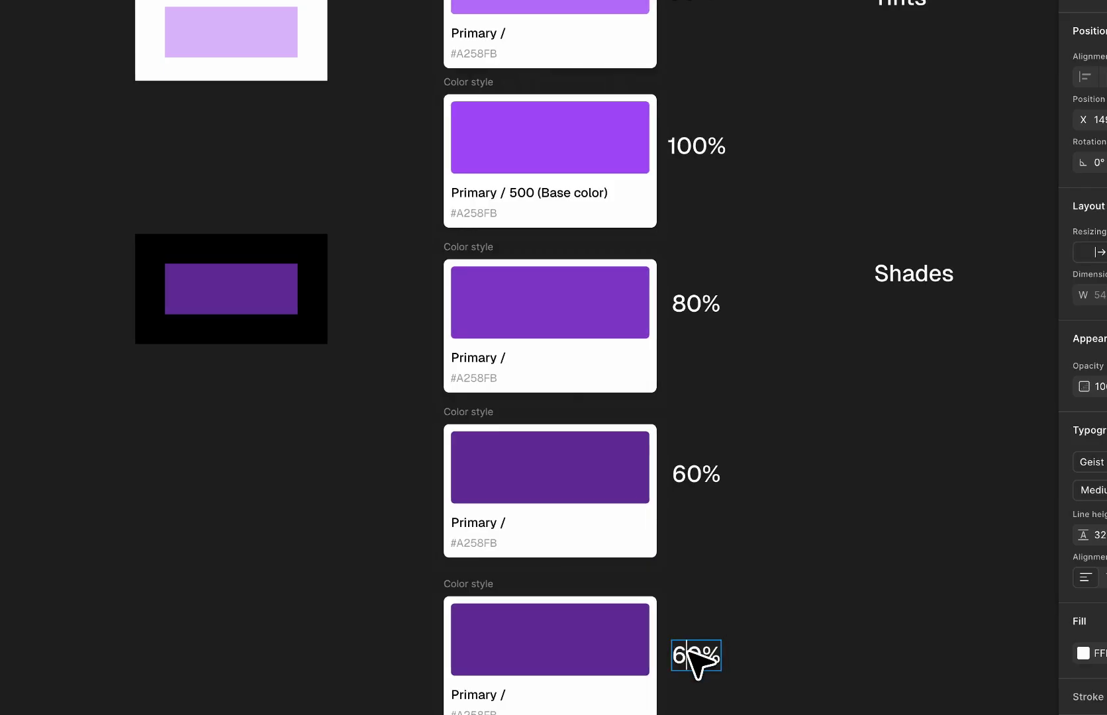
key("Escape")
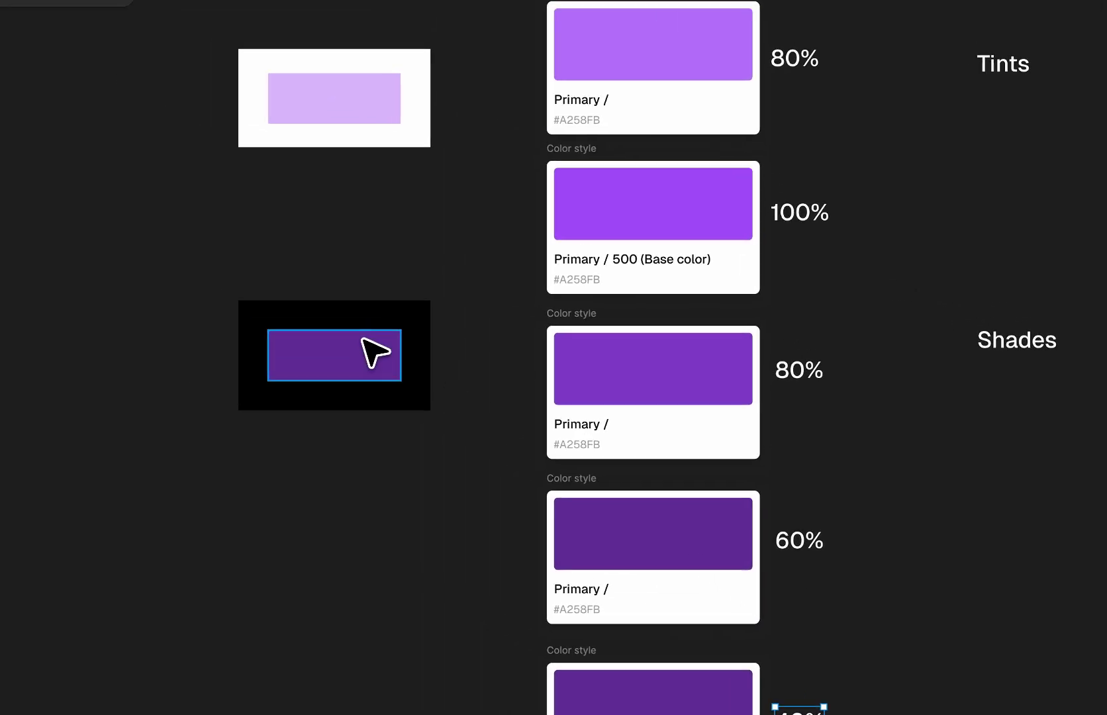
Step: Set the fill opacity of the rectangle on black to 40% and apply its sampled colour to the 40% shade card's swatch
left_click(361, 344)
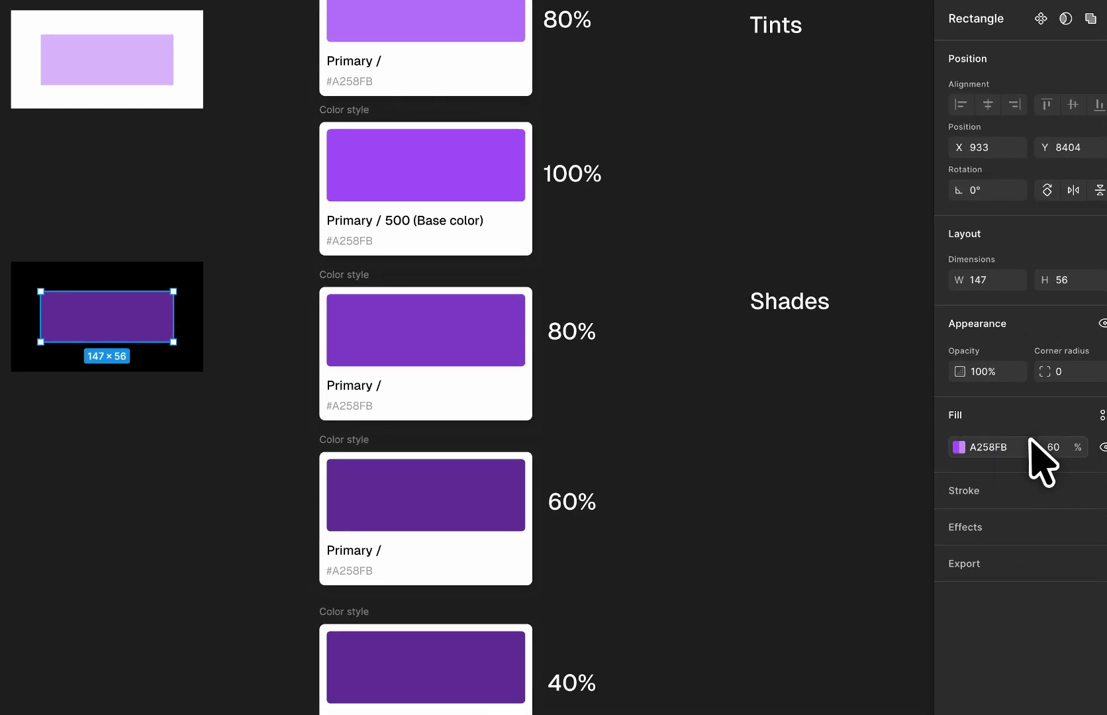
left_click(1031, 448)
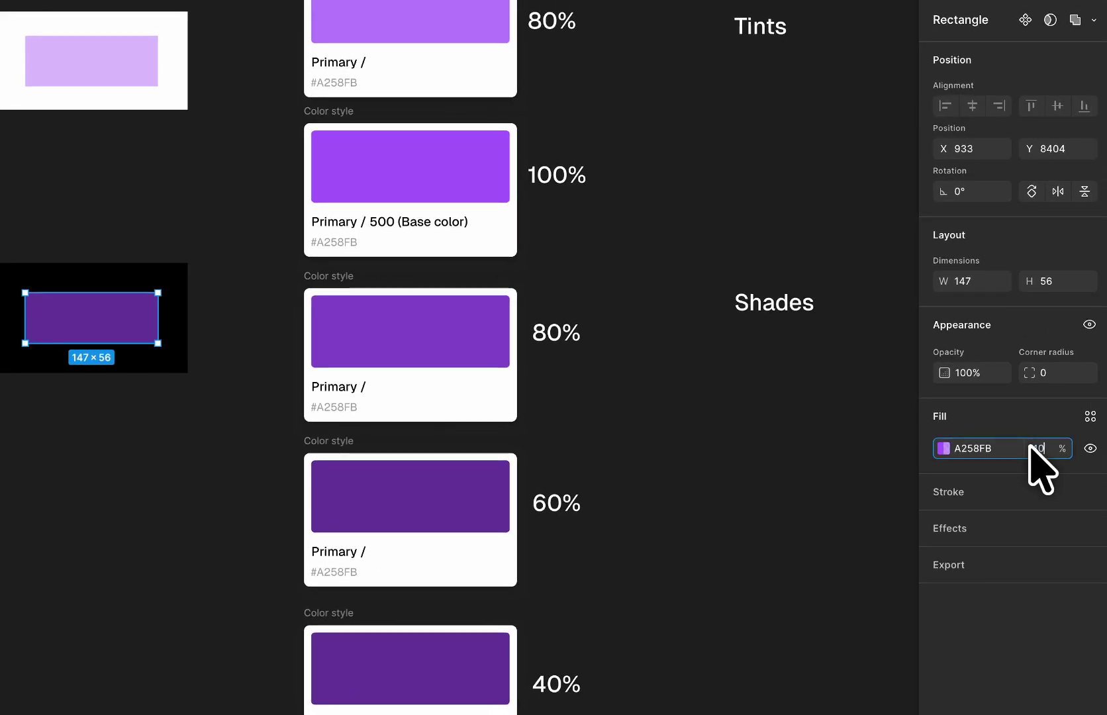
left_click(723, 594)
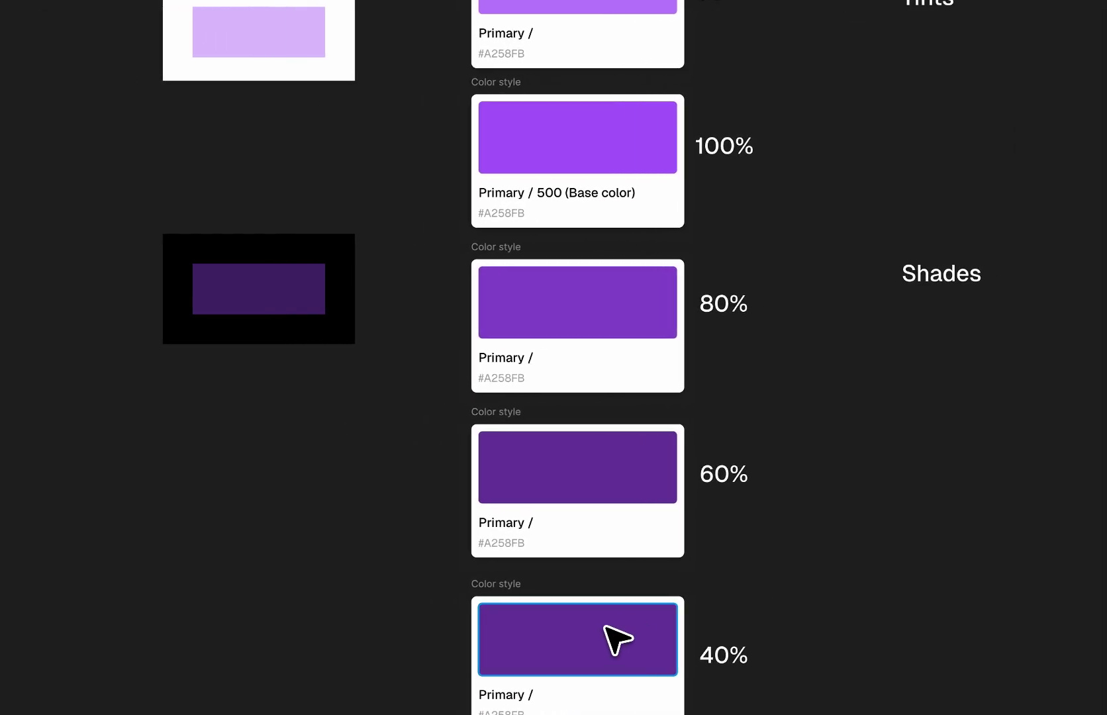
left_click(599, 660)
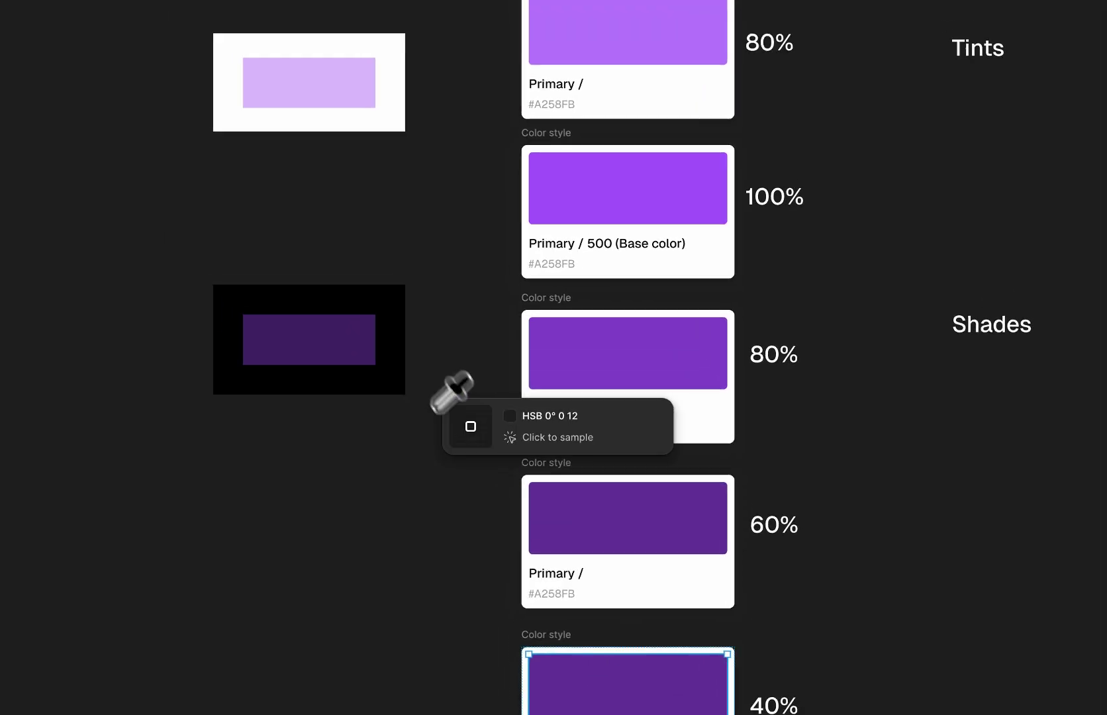
left_click(286, 306)
left_click(386, 482)
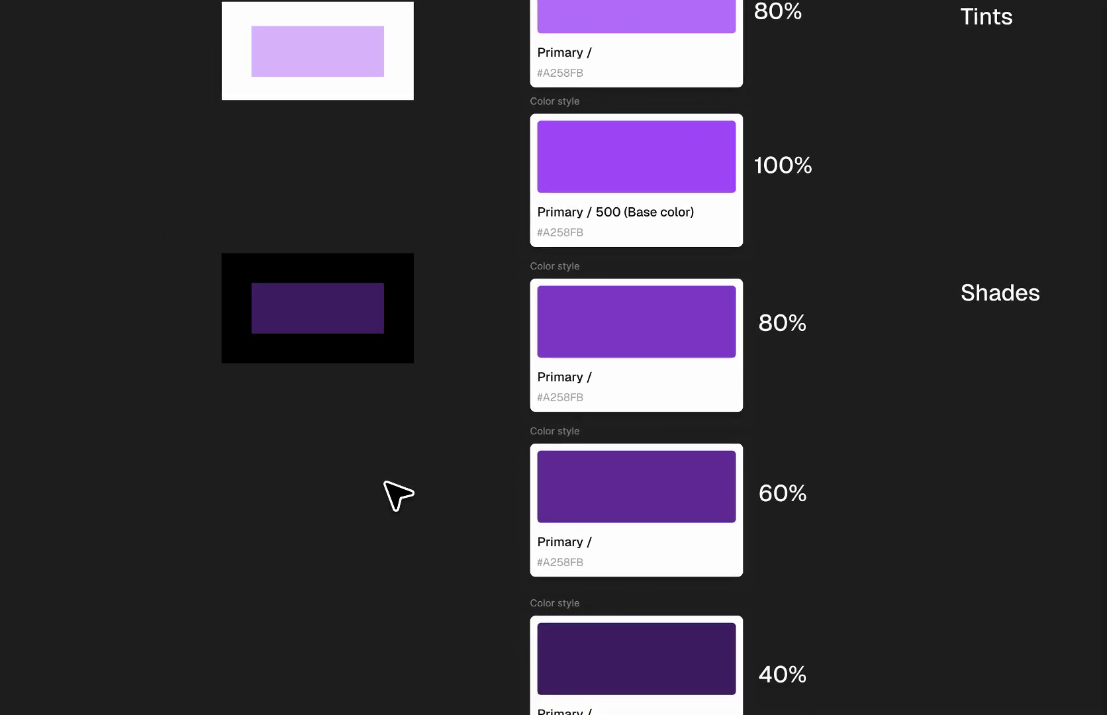
Step: Duplicate the 40% tint card above itself and add a copied label beside it reading 20%
scroll(385, 482, "up", 9)
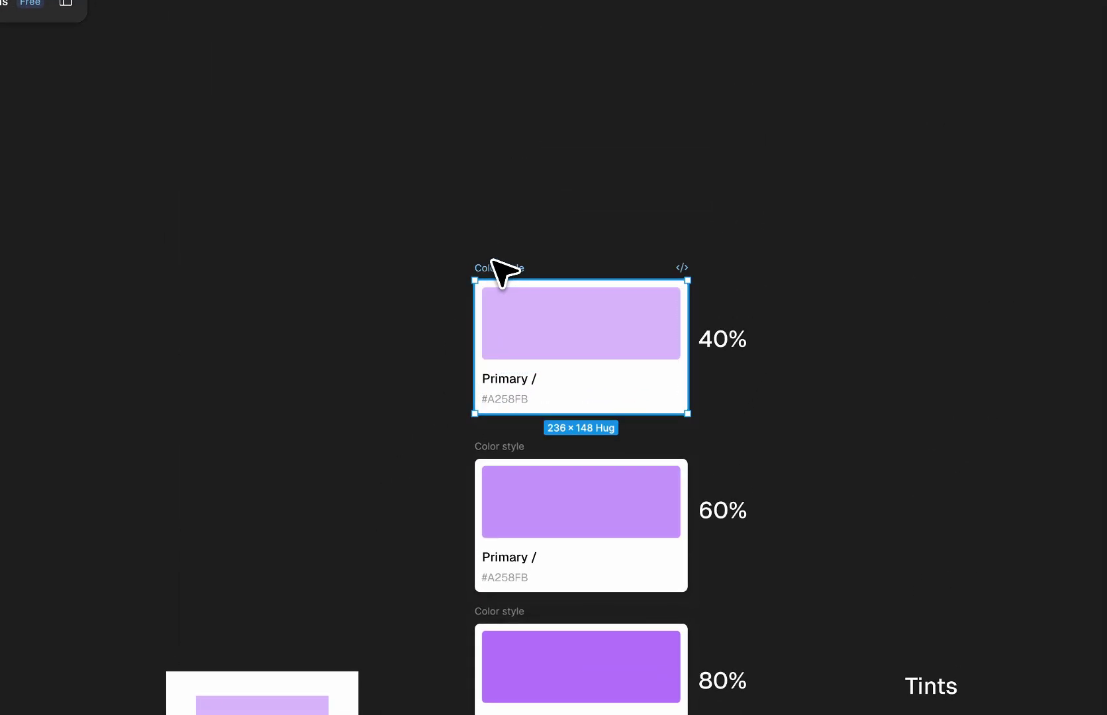
left_click_drag(496, 253, 499, 115)
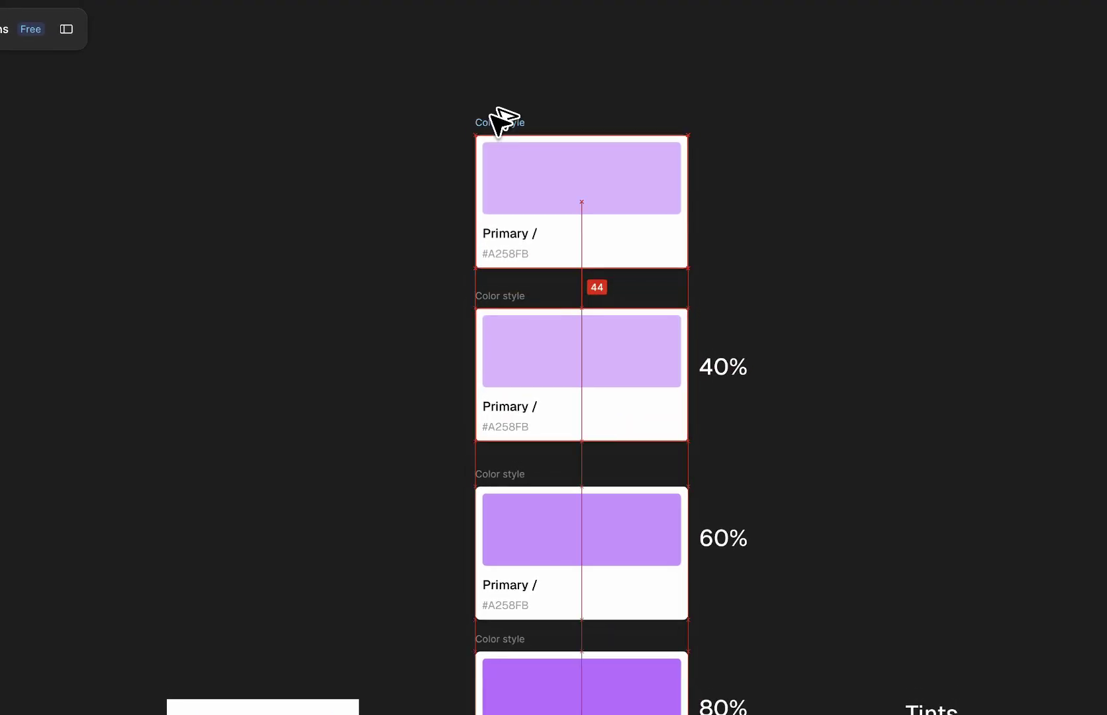
left_click(726, 372)
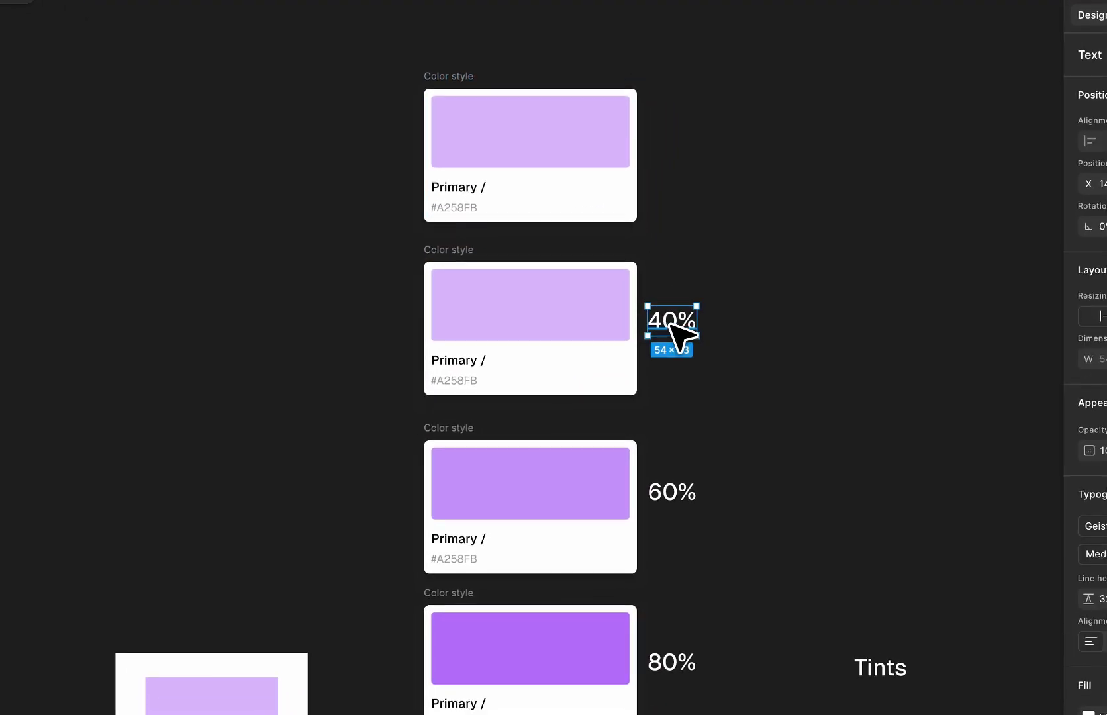
left_click_drag(672, 327, 678, 153)
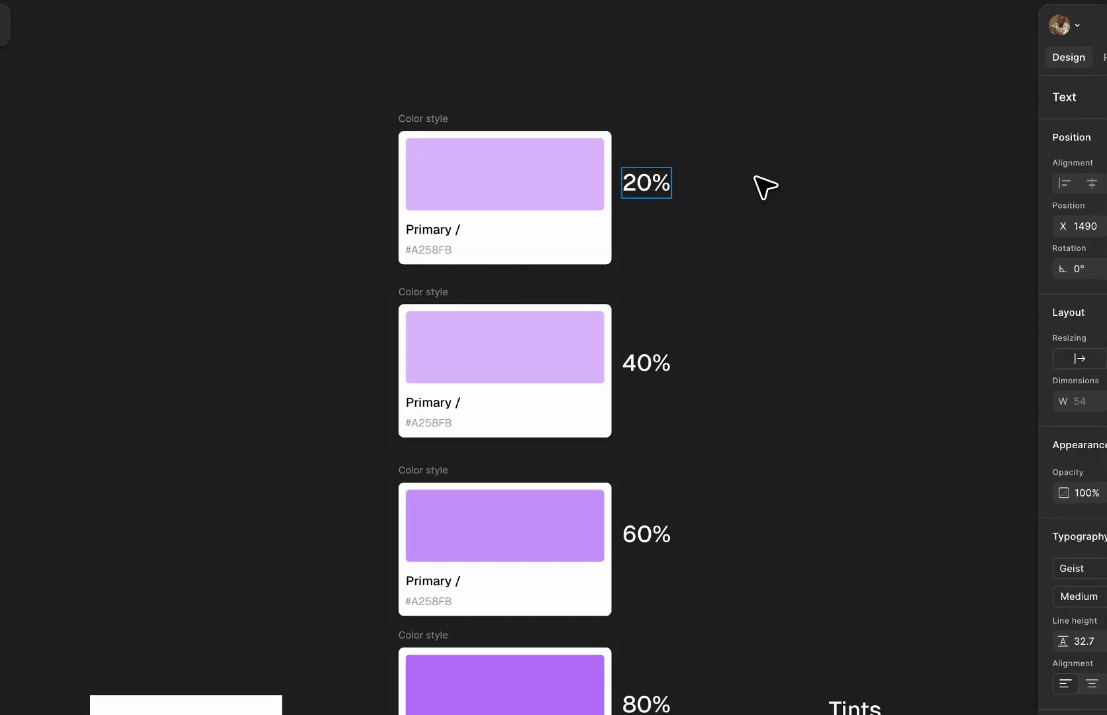
key("Escape")
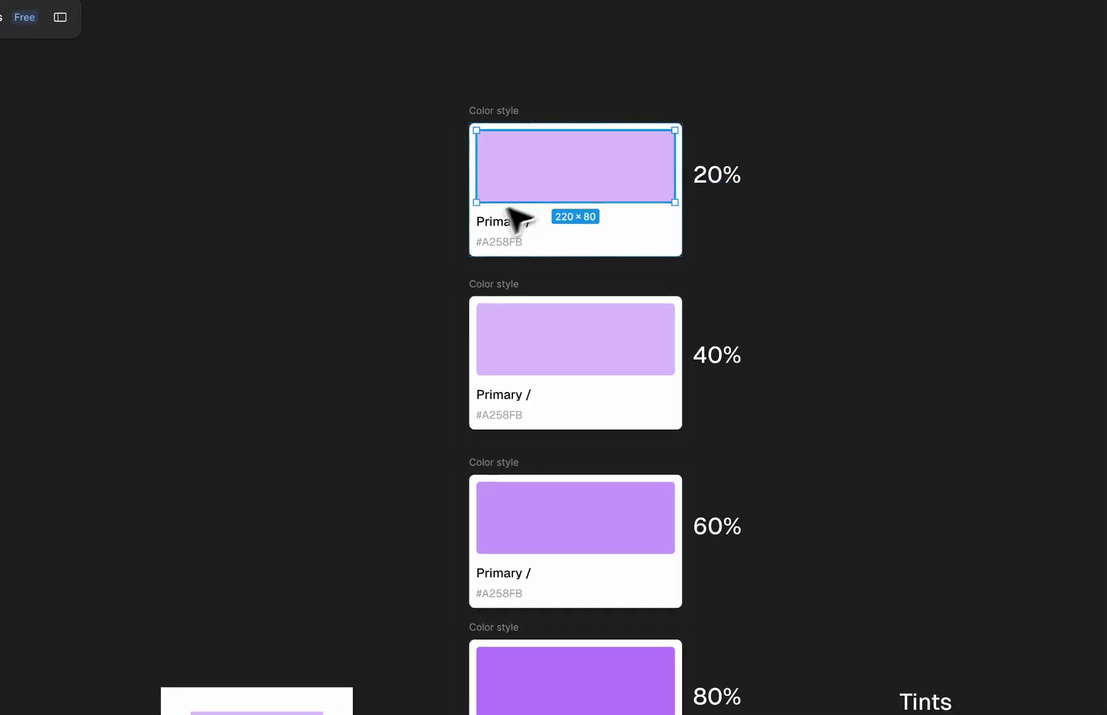
Step: Set the fill opacity of the rectangle on white to 20% and apply its sampled colour to the 20% tint card's swatch
key("i")
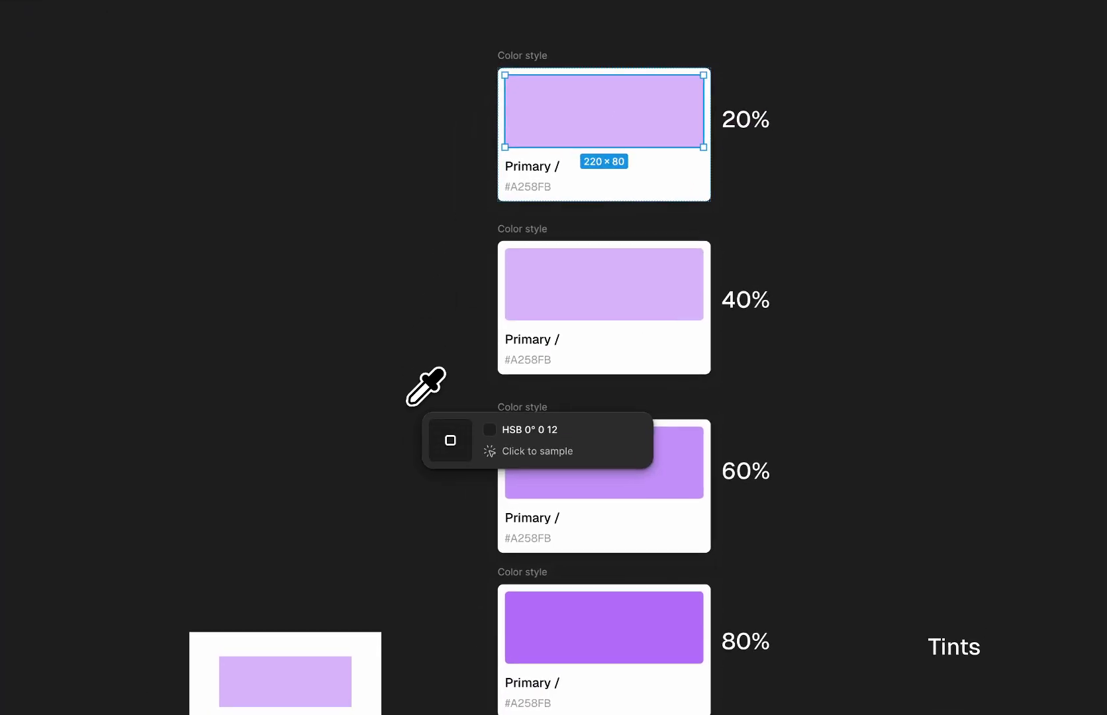
key("Escape")
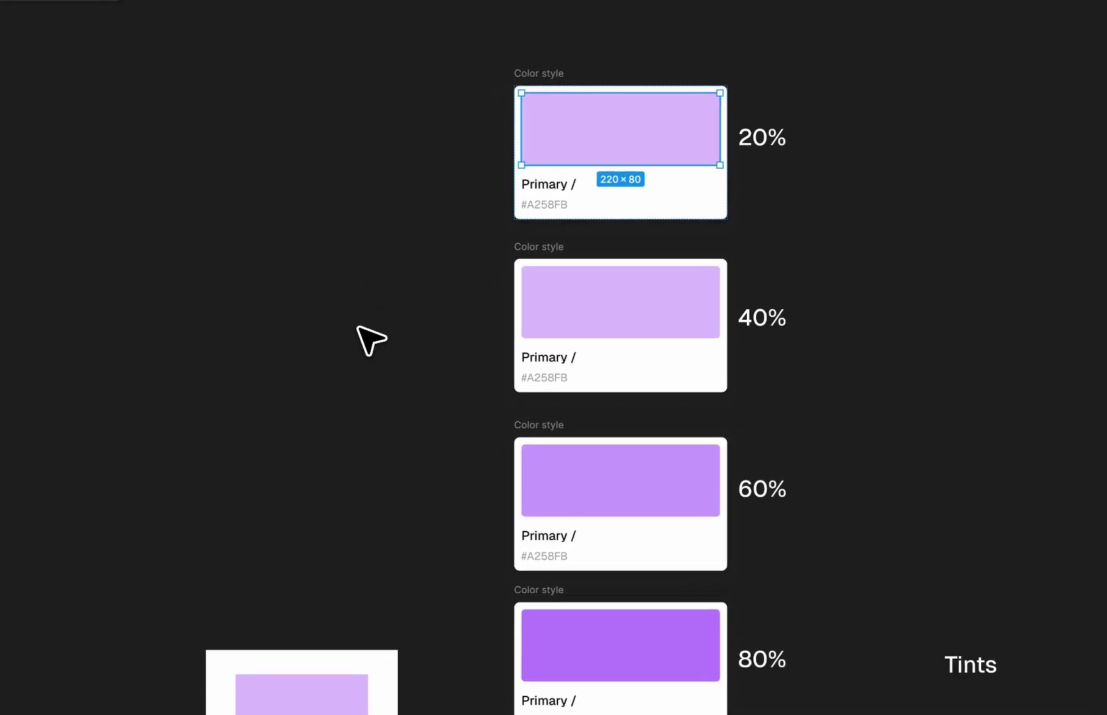
left_click(403, 299)
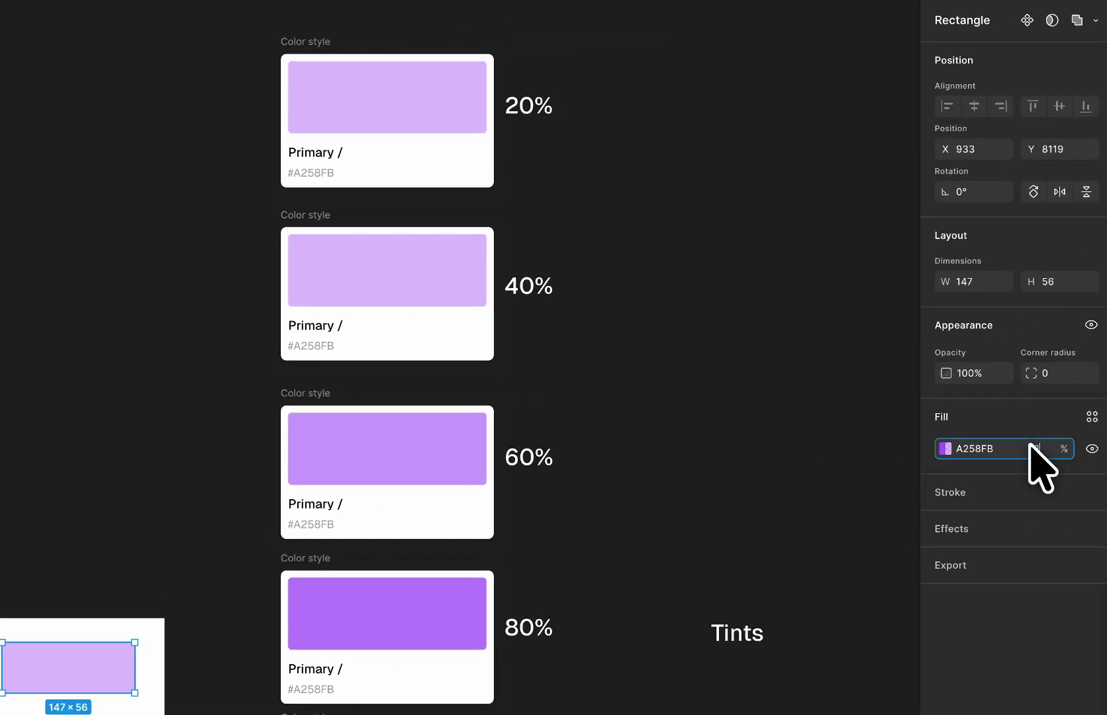
key("Return")
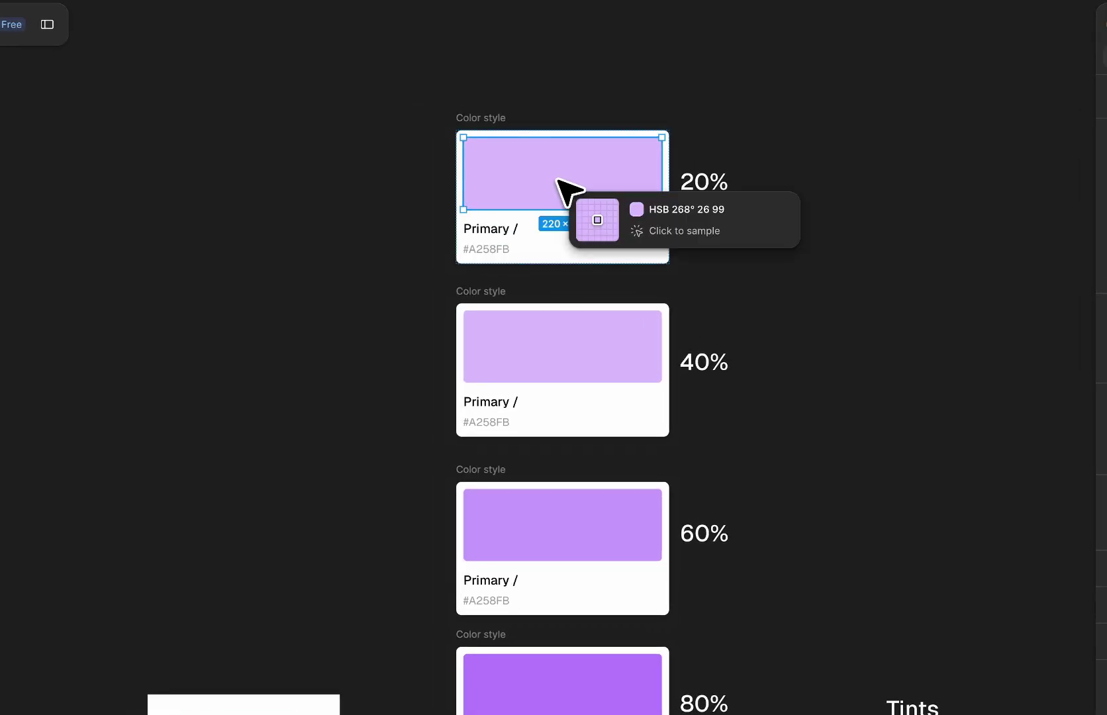
left_click(327, 632)
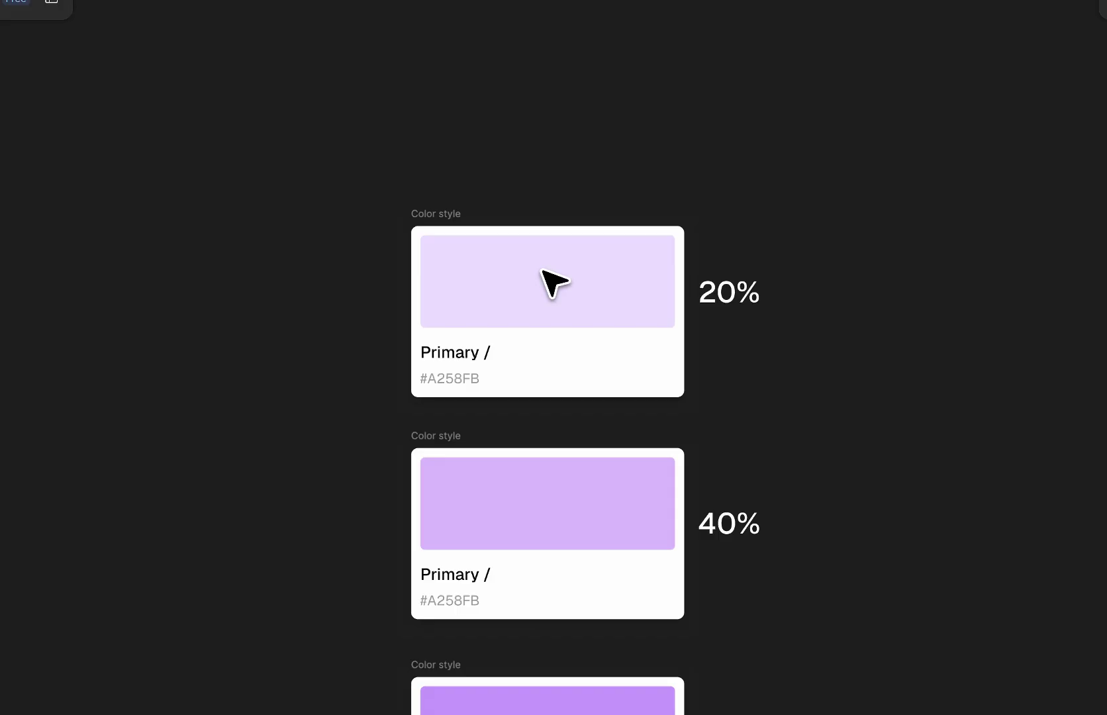
Step: Try a much lower fill opacity on the rectangle on white and inspect it up close against its background
scroll(397, 437, "down", 15)
scroll(358, 463, "up", 6)
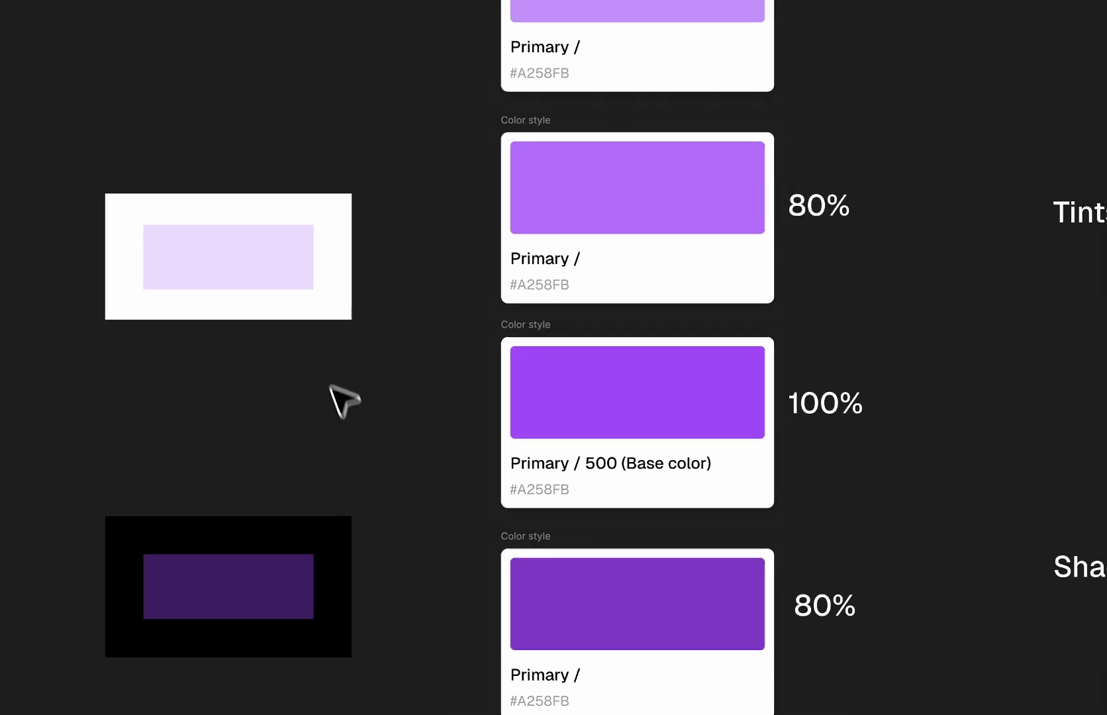
left_click(269, 271)
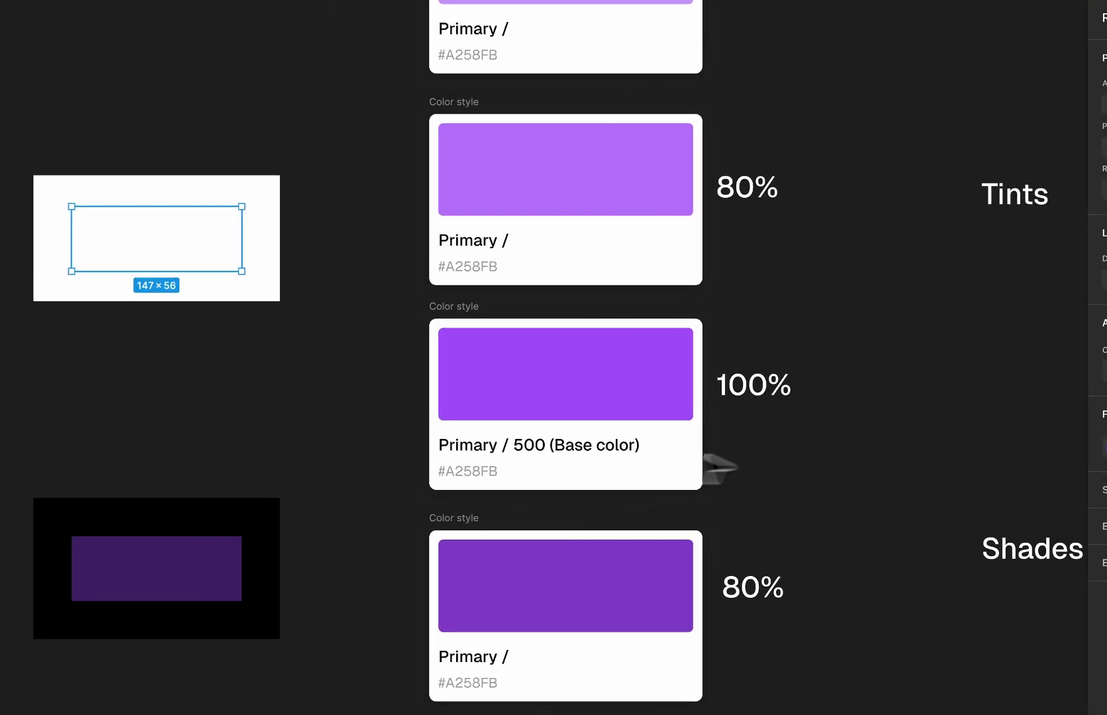
key("Escape")
scroll(208, 338, "up", 10)
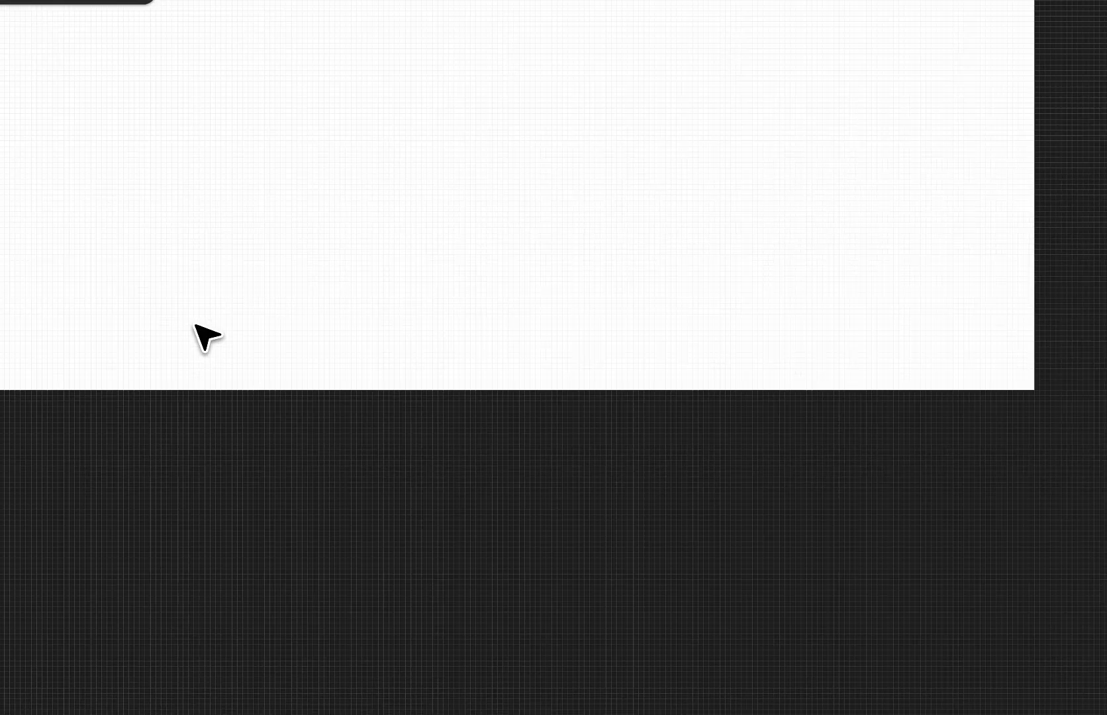
scroll(206, 331, "down", 10)
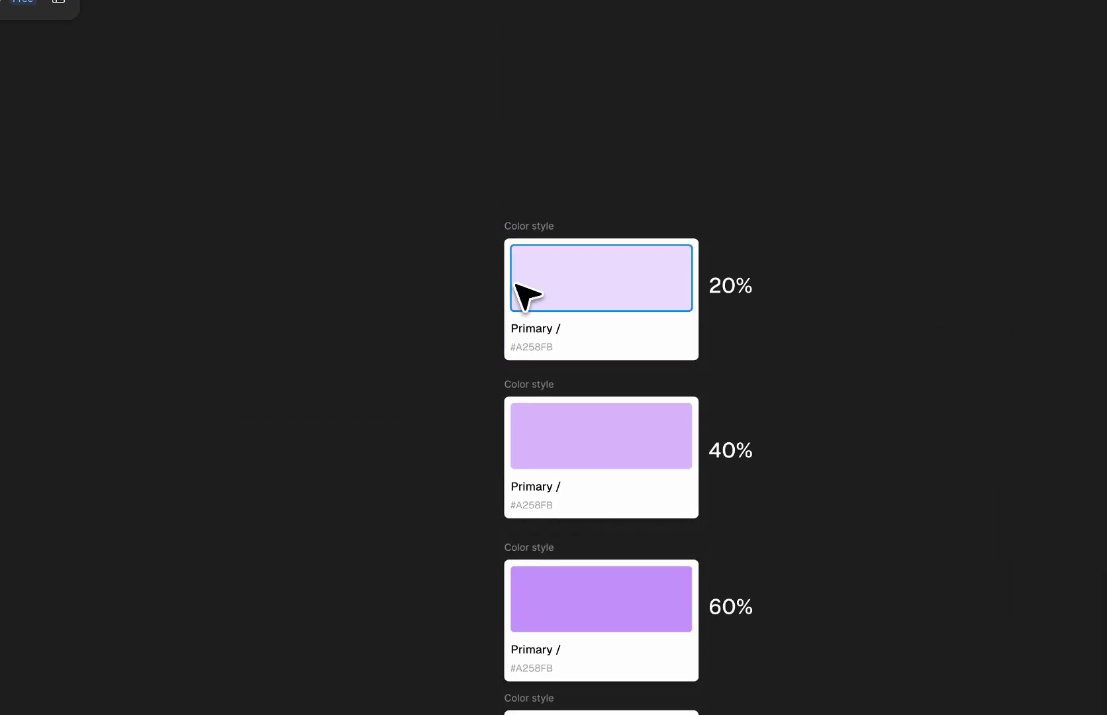
Step: Duplicate the 20% tint card above itself and recolour the copy's swatch by sampling the rectangle on white at 10% fill opacity
left_click(528, 296)
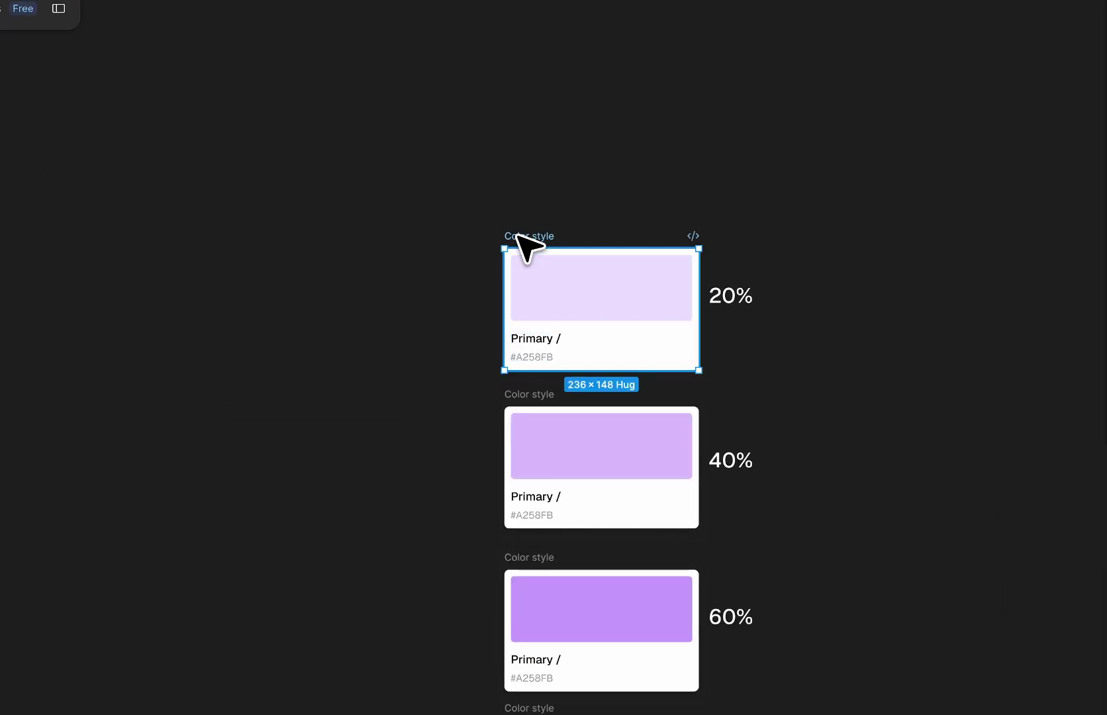
left_click_drag(519, 236, 526, 84)
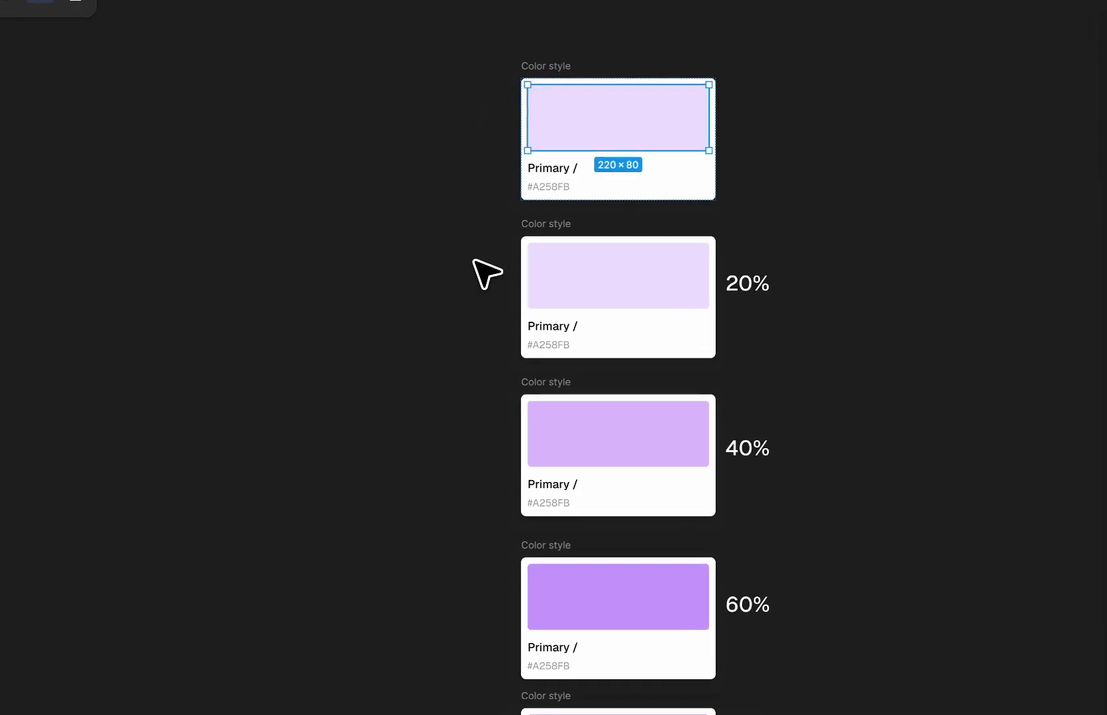
key("i")
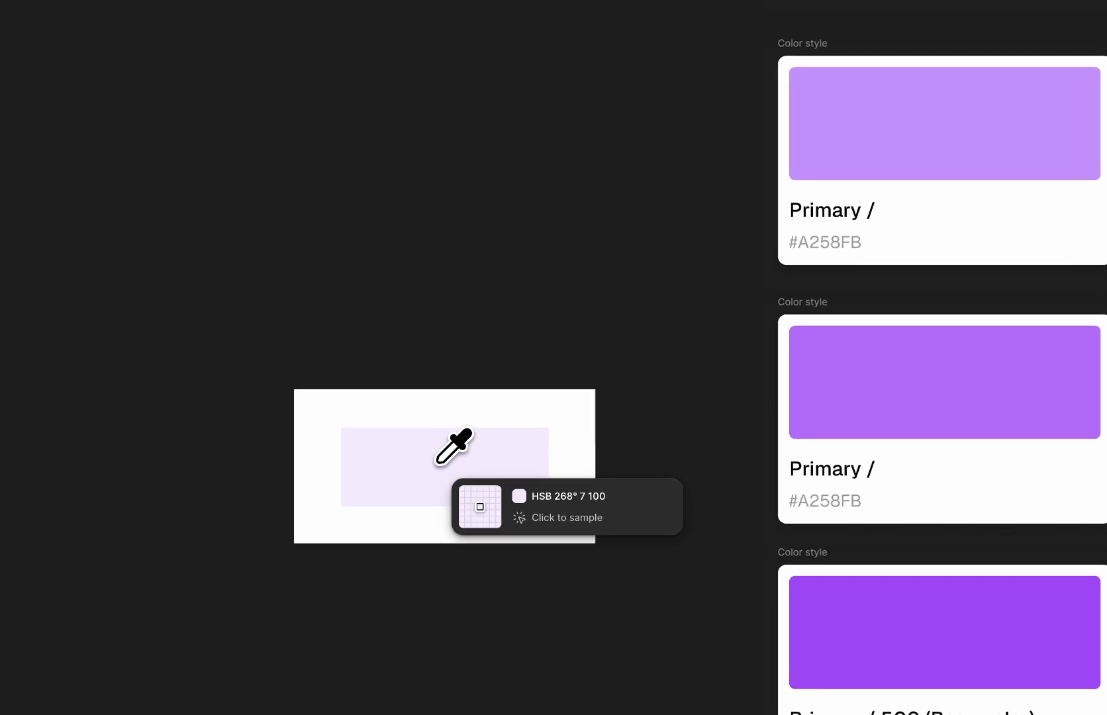
left_click(443, 484)
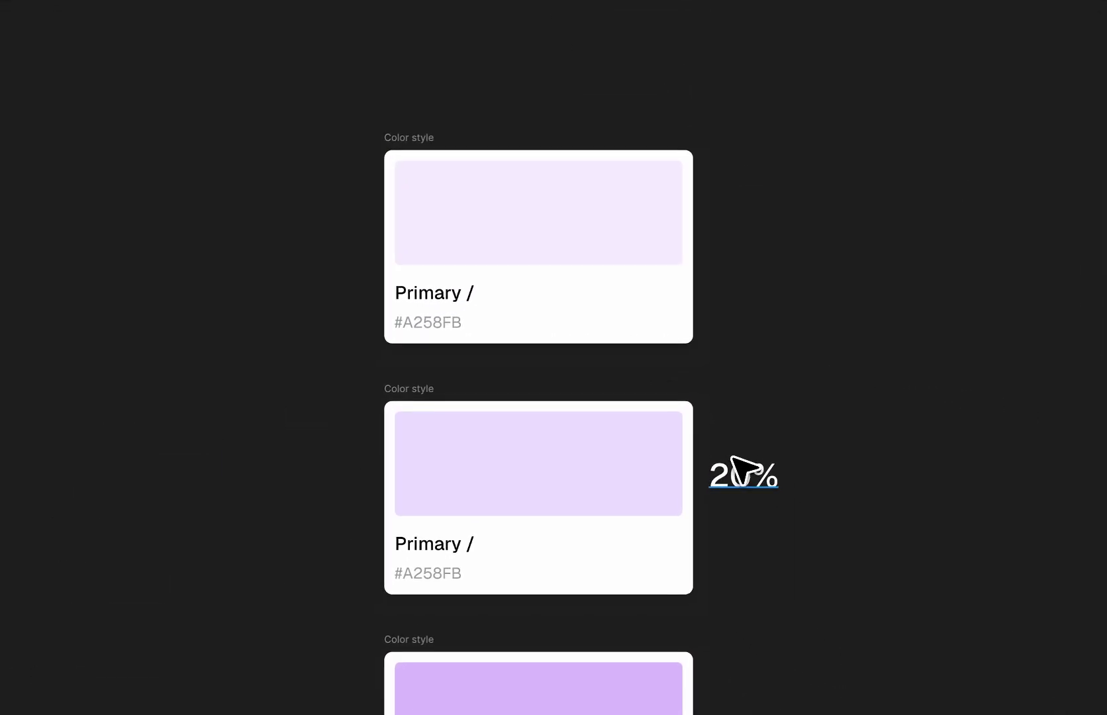
Step: Copy the 20% tint label up beside the new topmost card and change its text to 10%
left_click_drag(745, 476, 745, 290)
double_click(742, 291)
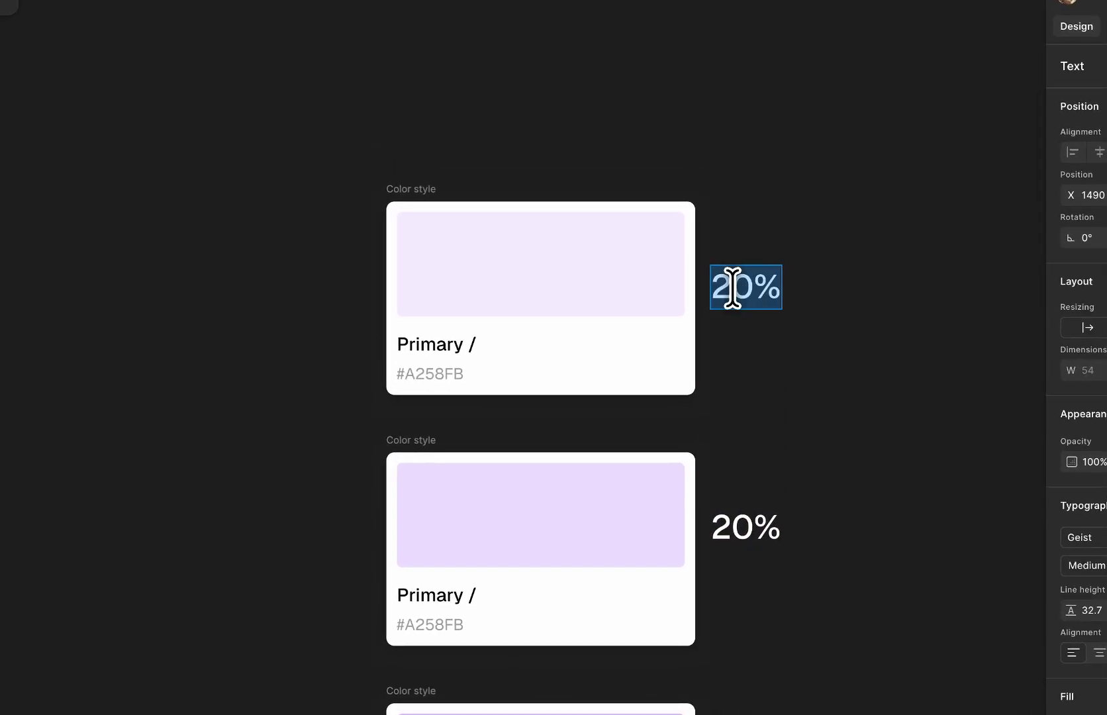
type("10%")
key("Escape")
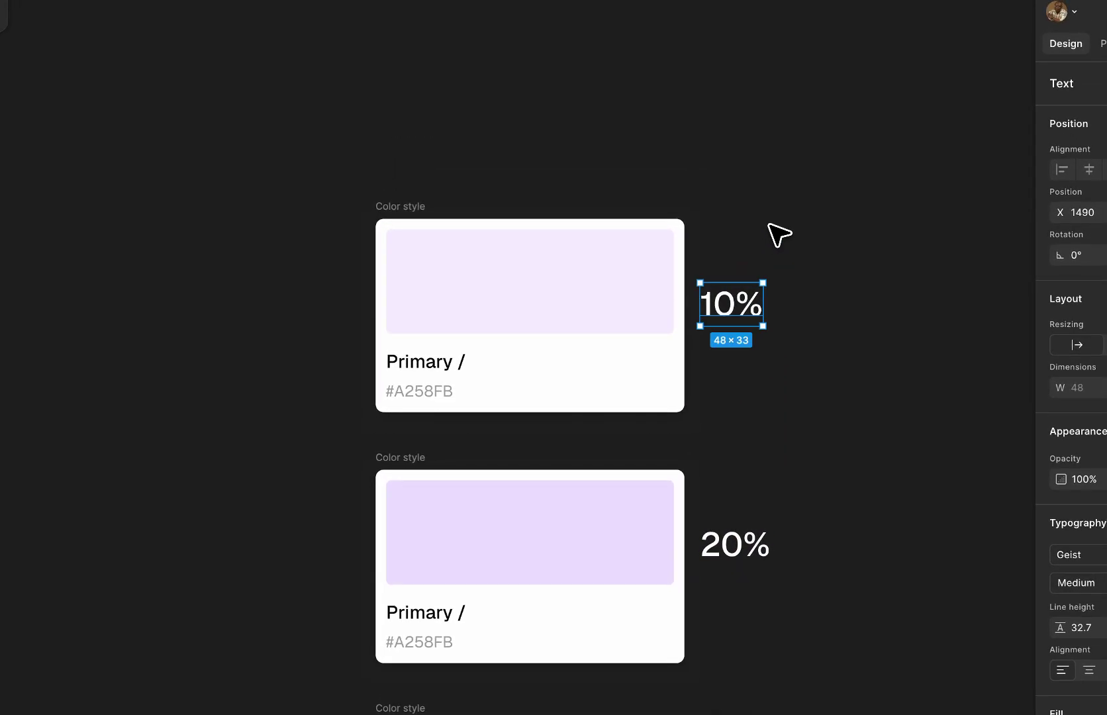
key("Escape")
Step: Duplicate the 40% shade card below itself and add a copied label beside it reading 20%
scroll(779, 240, "down", 5)
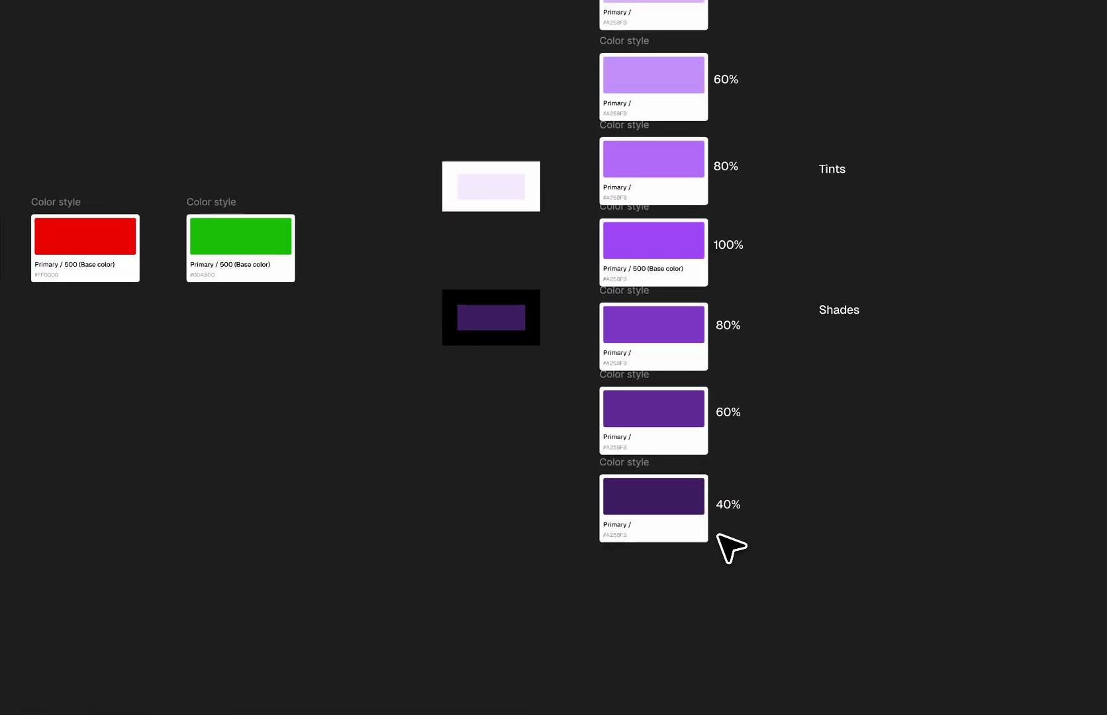
scroll(729, 538, "up", 5)
left_click(533, 254)
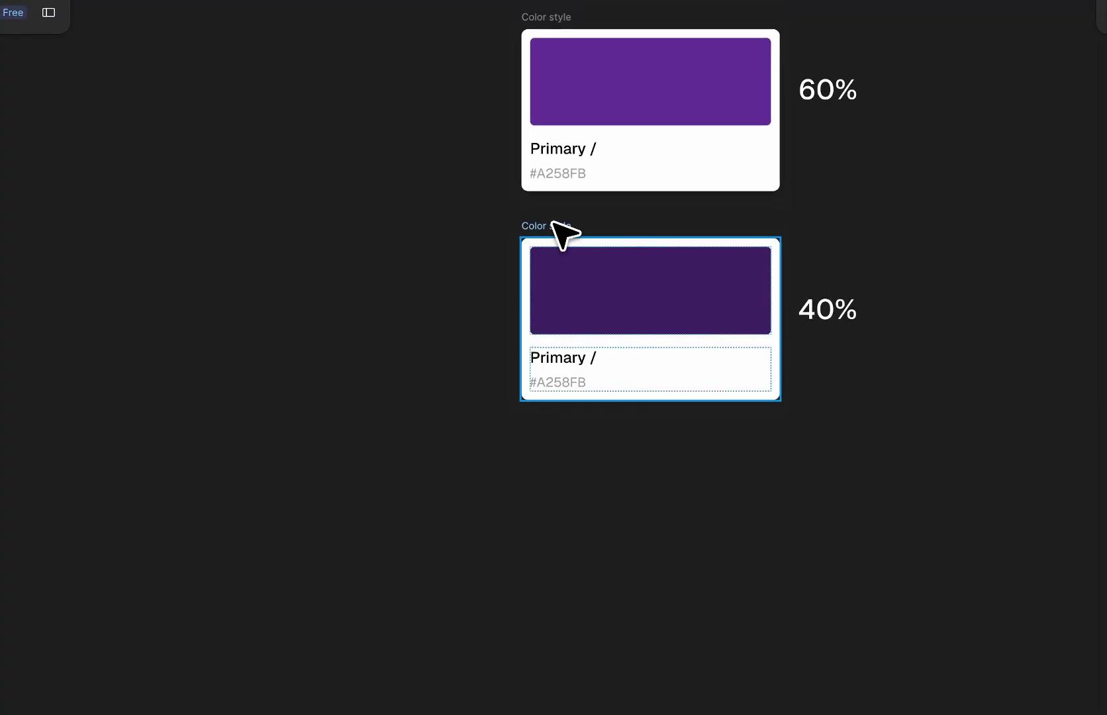
left_click_drag(556, 229, 566, 397)
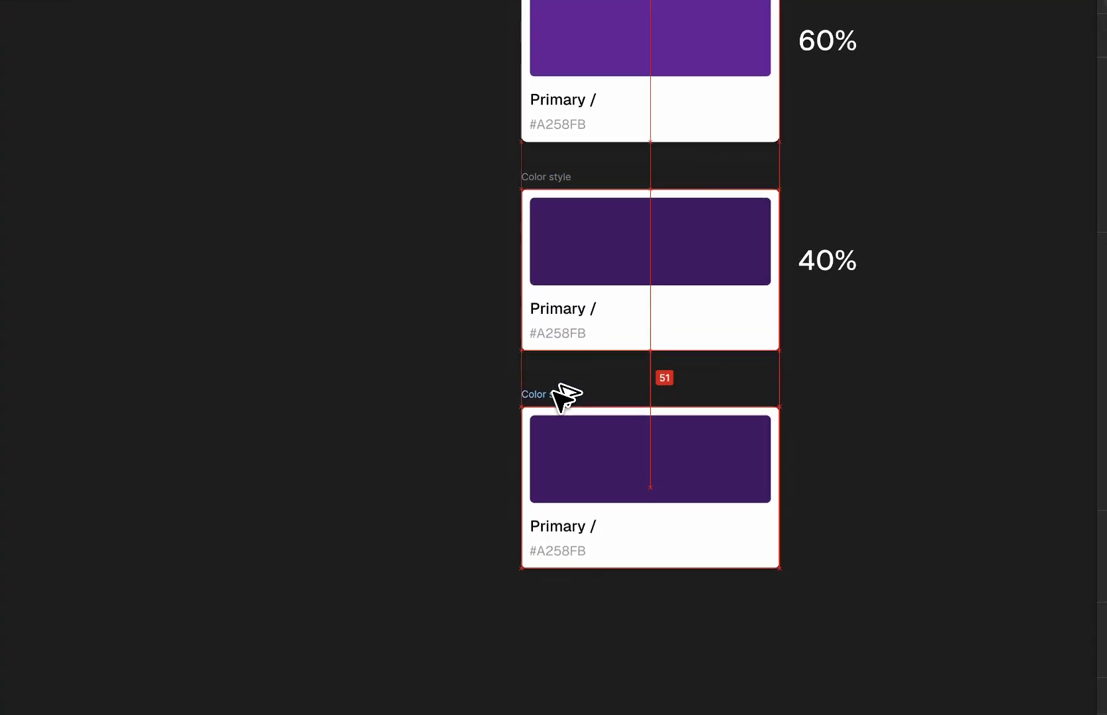
scroll(567, 397, "down", 10)
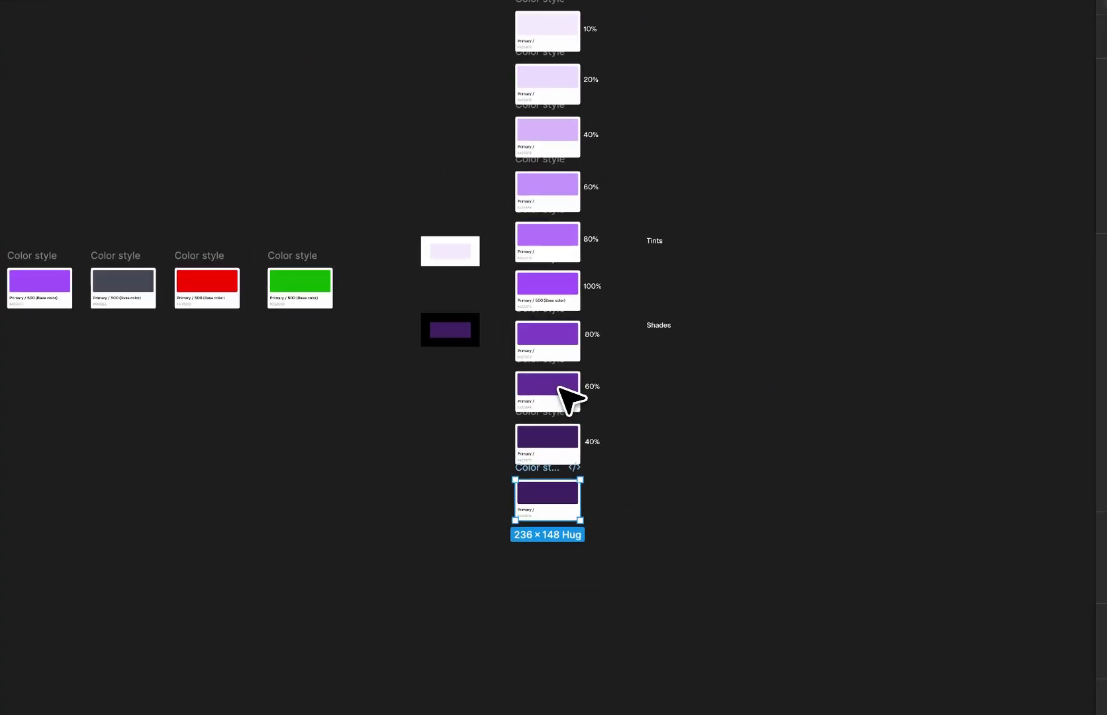
scroll(594, 364, "up", 3)
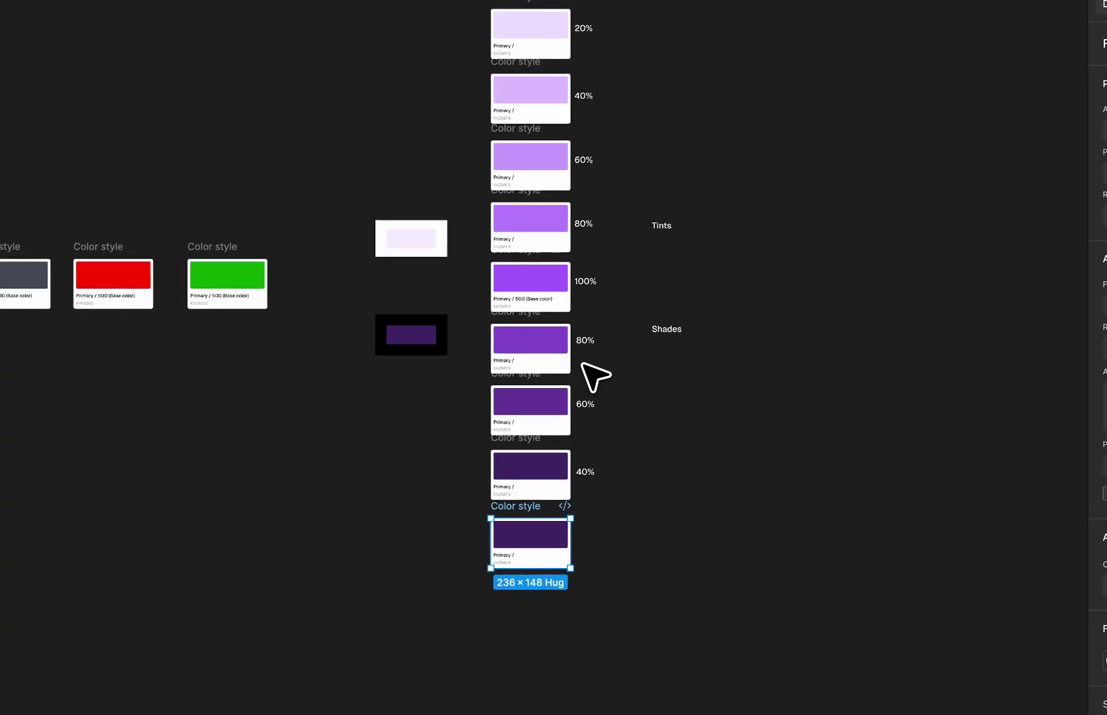
scroll(592, 471, "up", 5)
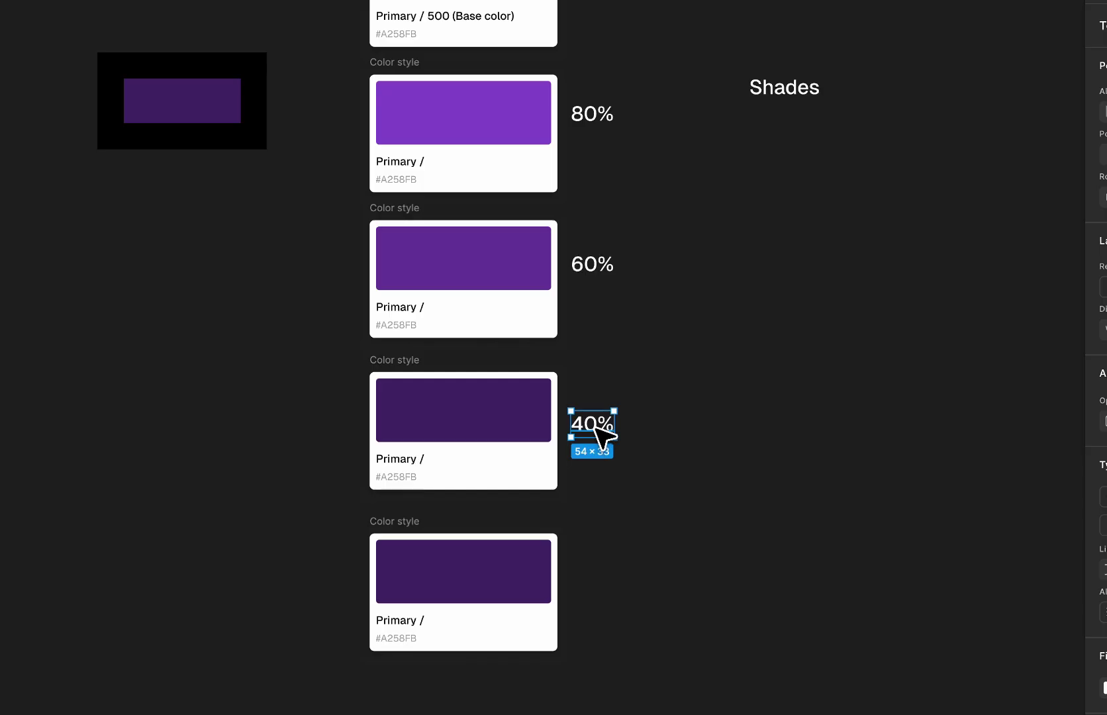
left_click_drag(595, 426, 594, 542)
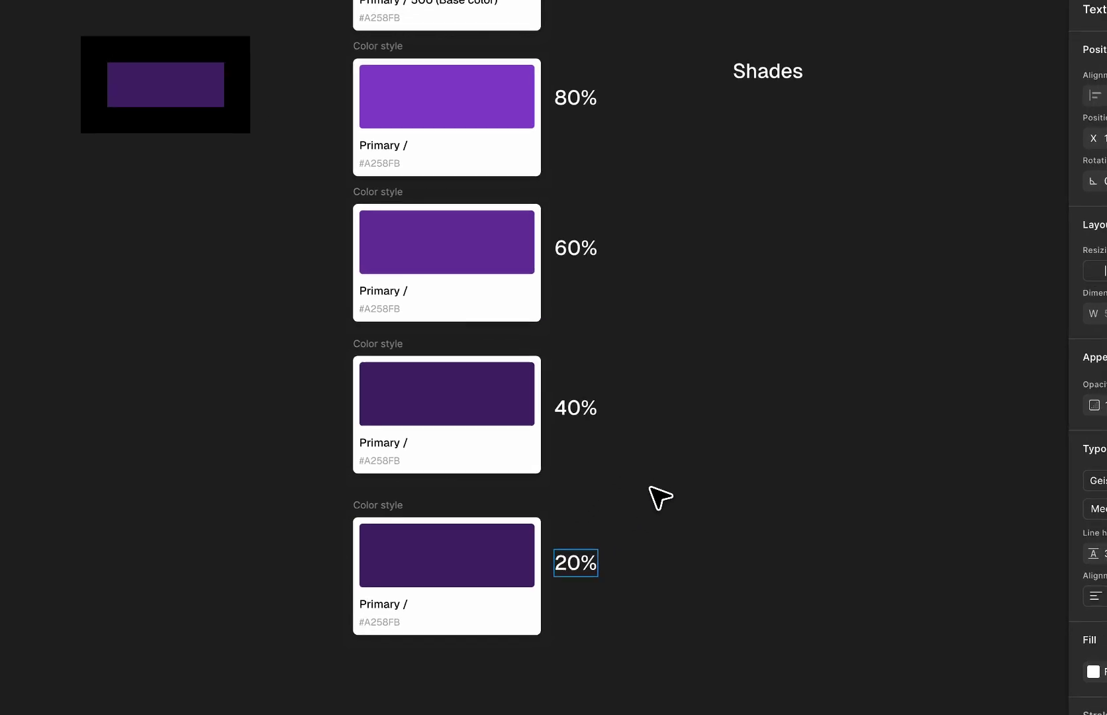
key("Escape")
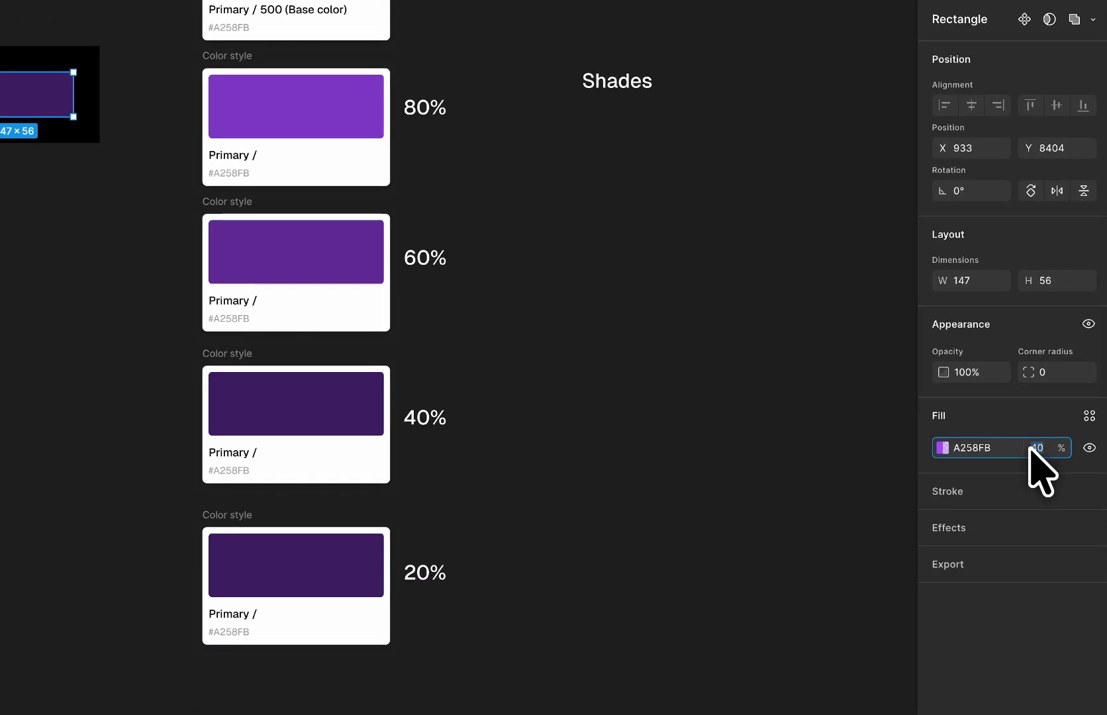
Step: Set the rectangle on black to 20% fill opacity and sample it into the 20% shade card's swatch
key("Return")
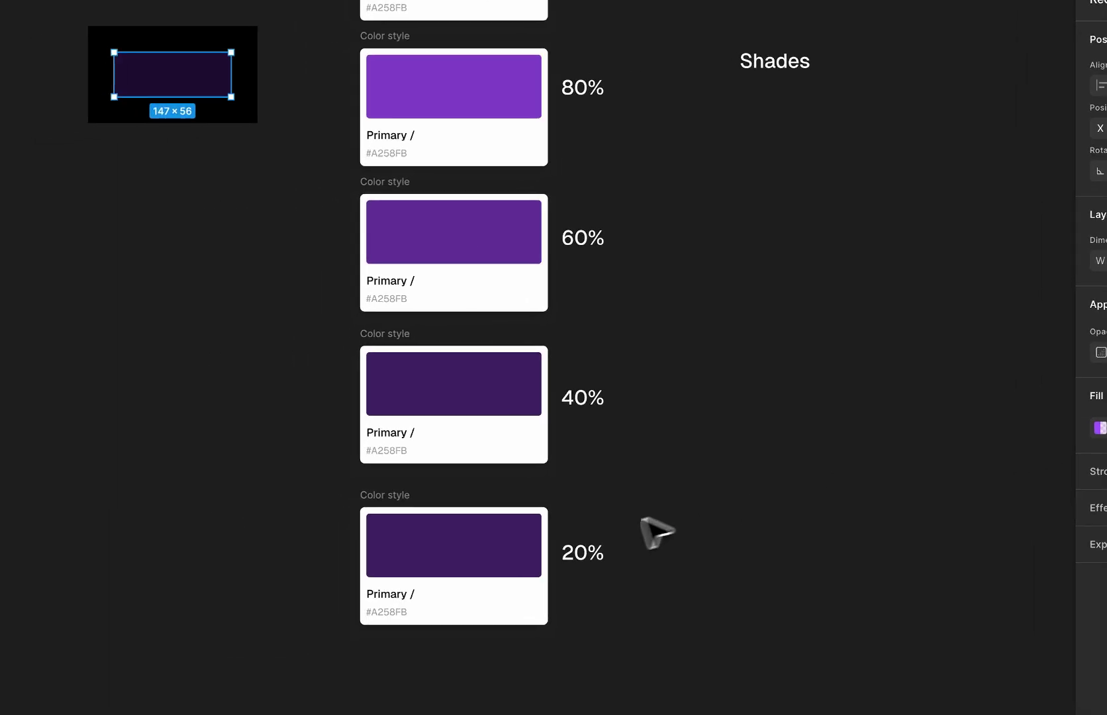
key("i")
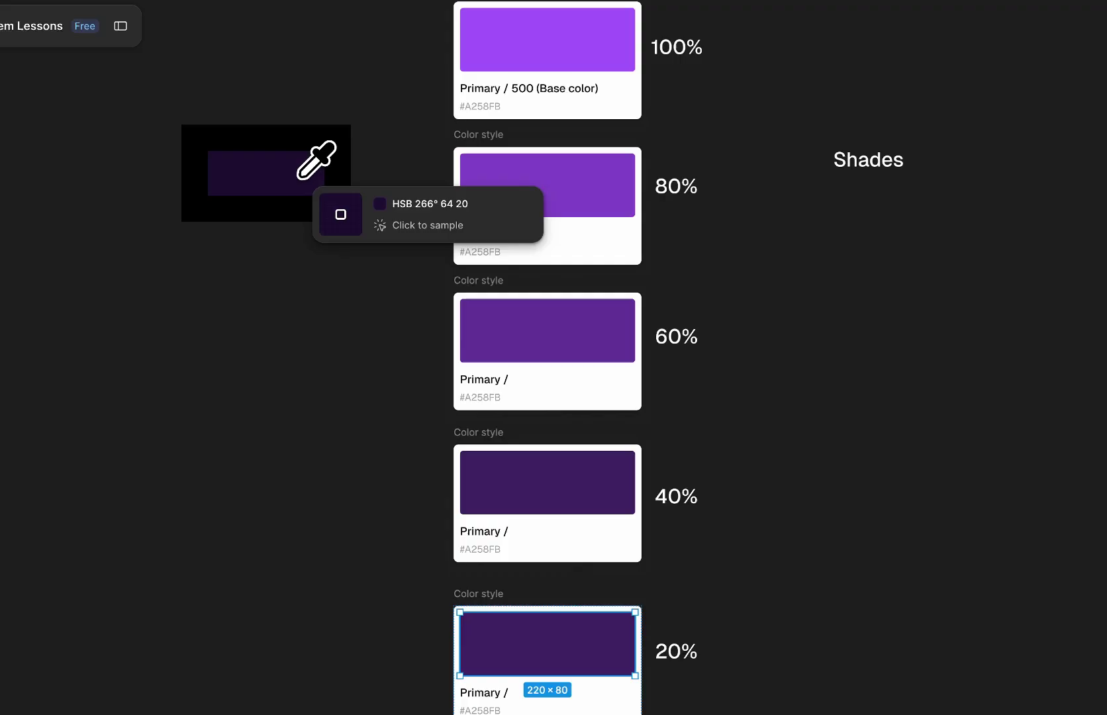
left_click(299, 178)
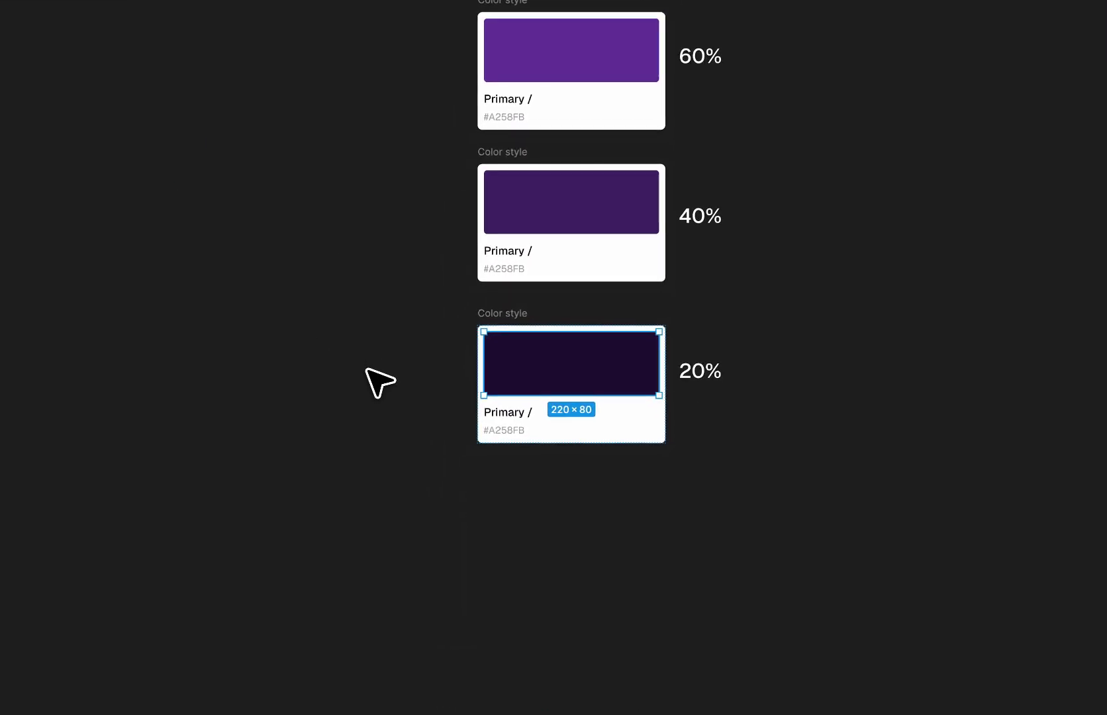
Step: Duplicate the 20% shade card below itself and add a copied label beside it reading 10%
left_click(499, 311)
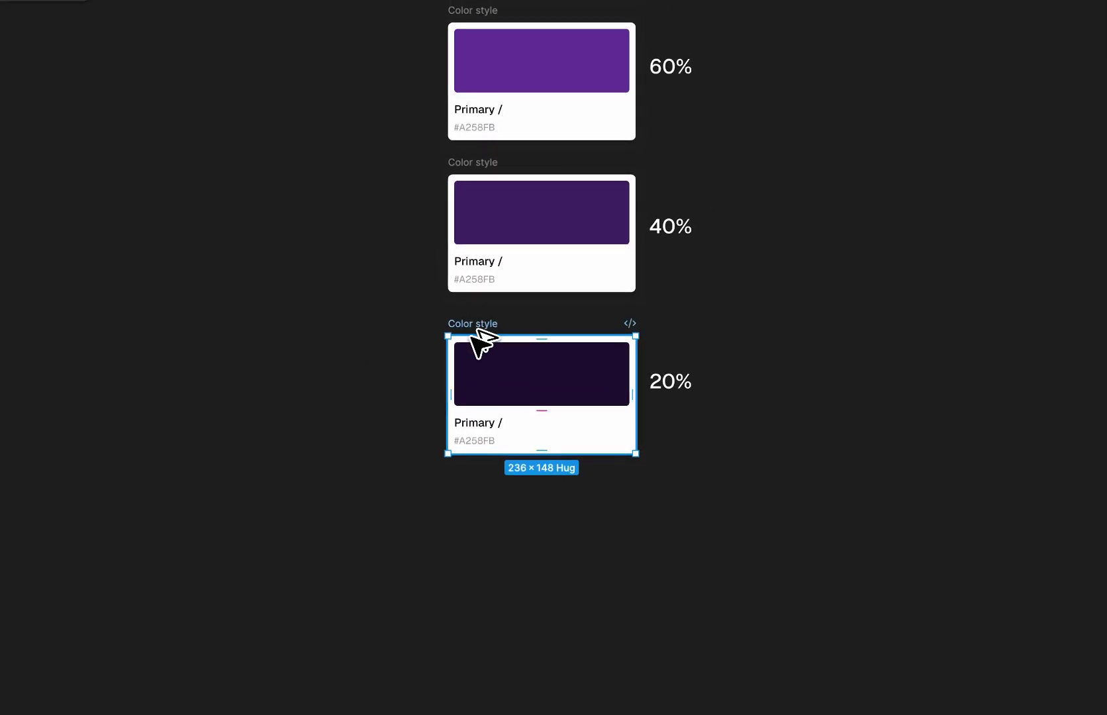
left_click_drag(480, 341, 478, 451)
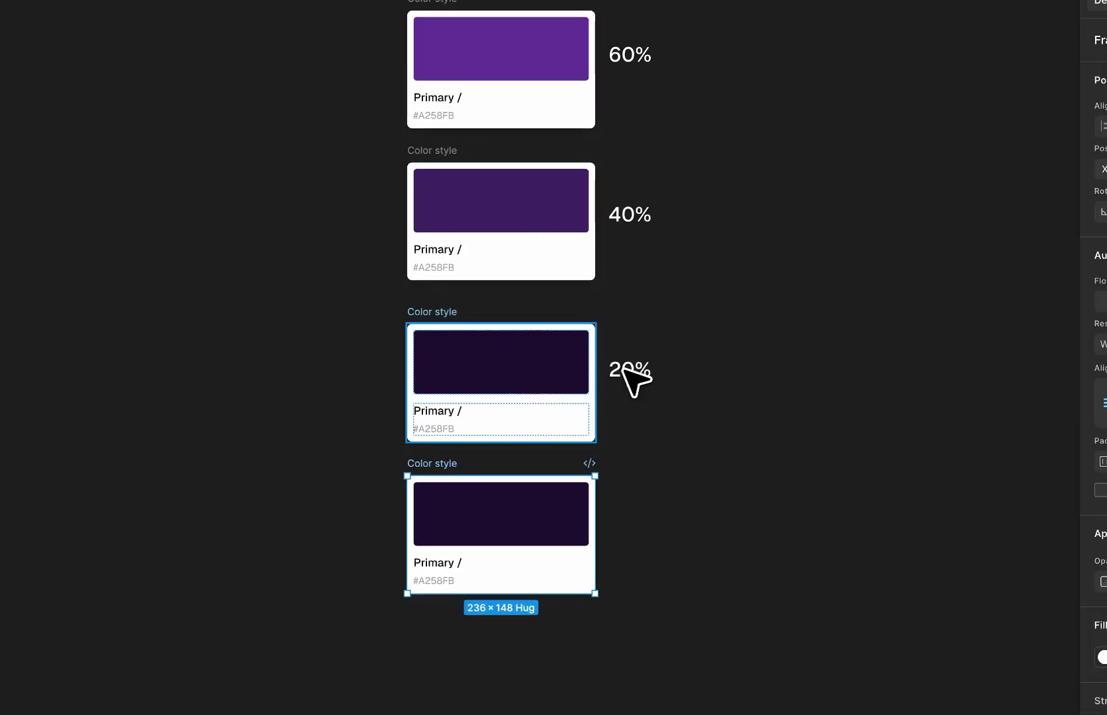
left_click(673, 352)
left_click_drag(627, 376, 629, 493)
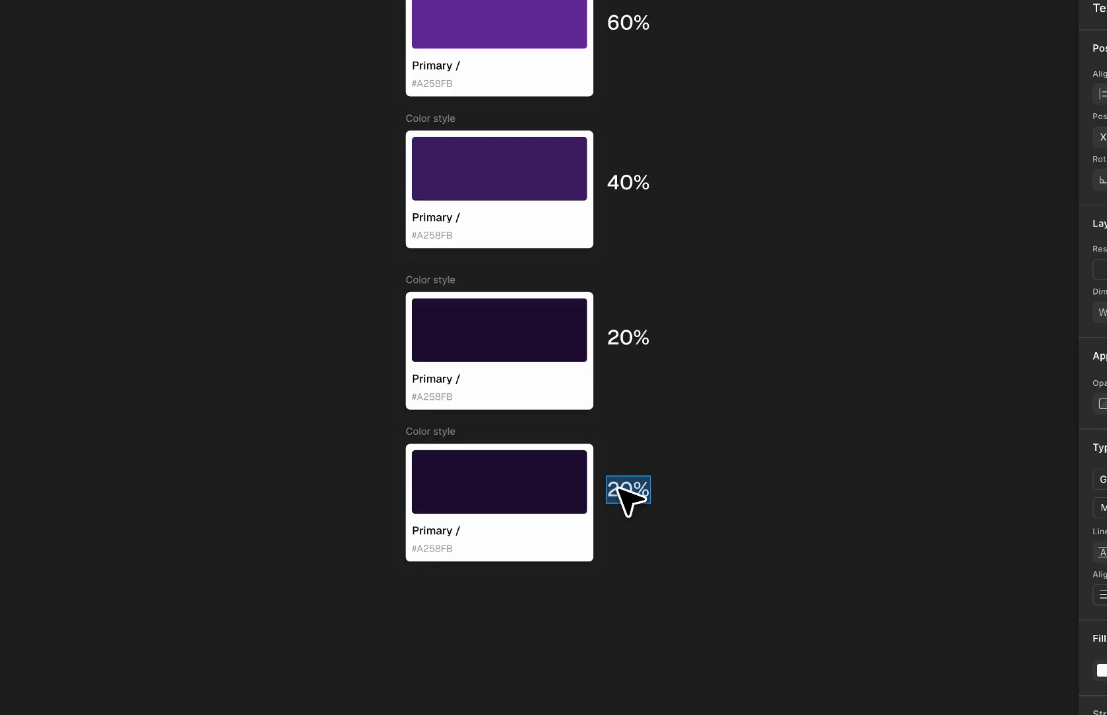
key("BackSpace")
type("1")
left_click(314, 362)
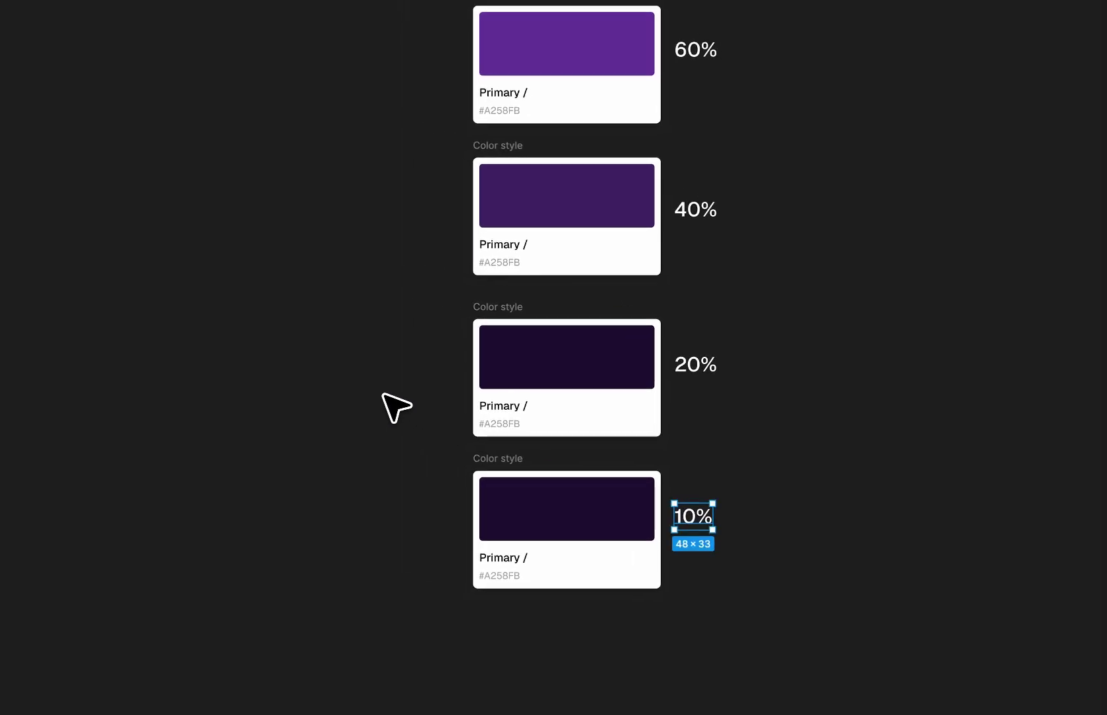
Step: Lower the fill opacity of the rectangle on black to 10%
left_click(315, 363)
scroll(314, 363, "down", 4)
scroll(314, 363, "up", 5)
scroll(362, 411, "up", 5)
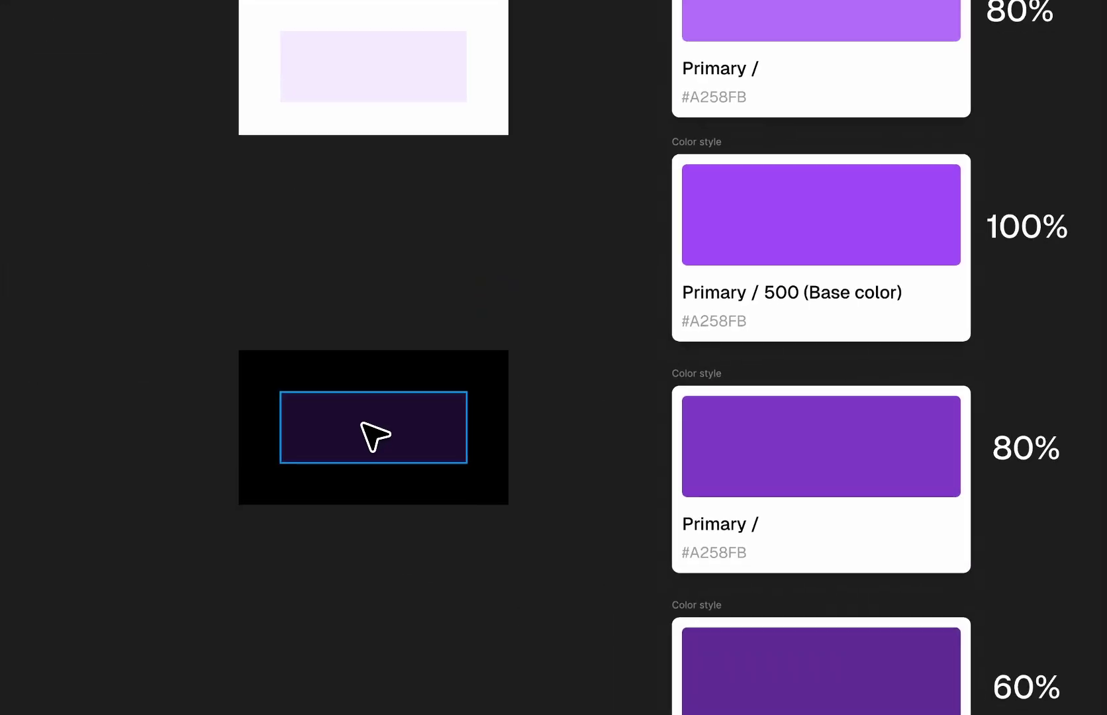
left_click(363, 432)
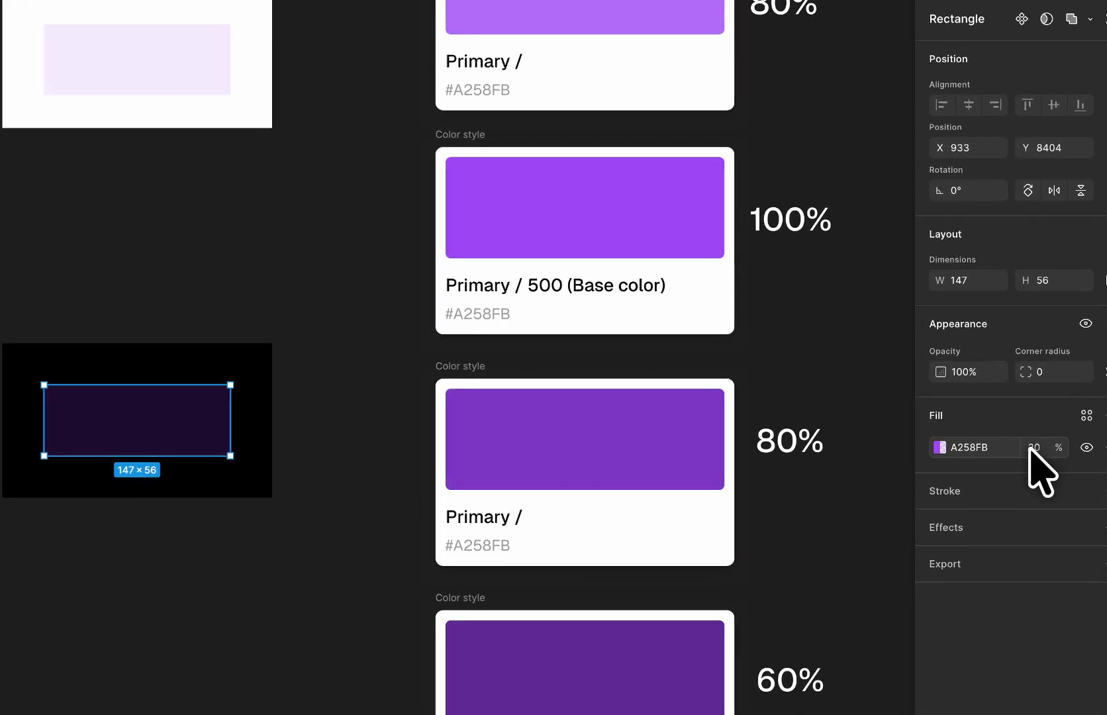
type("0")
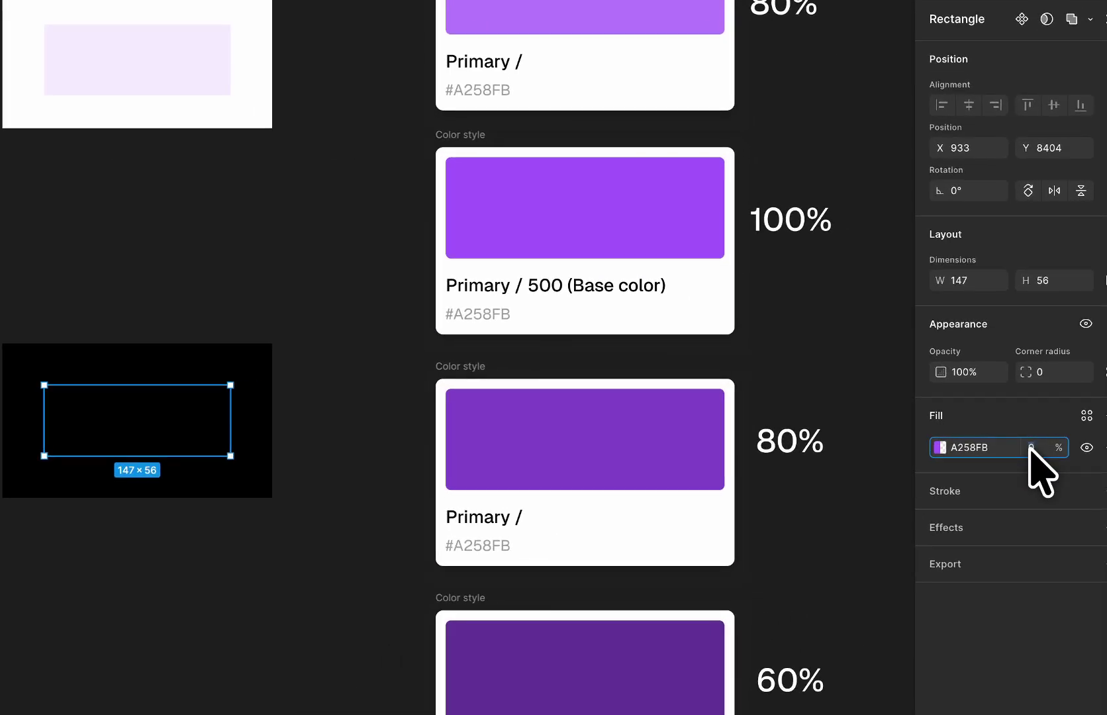
key("Return")
left_click(309, 476)
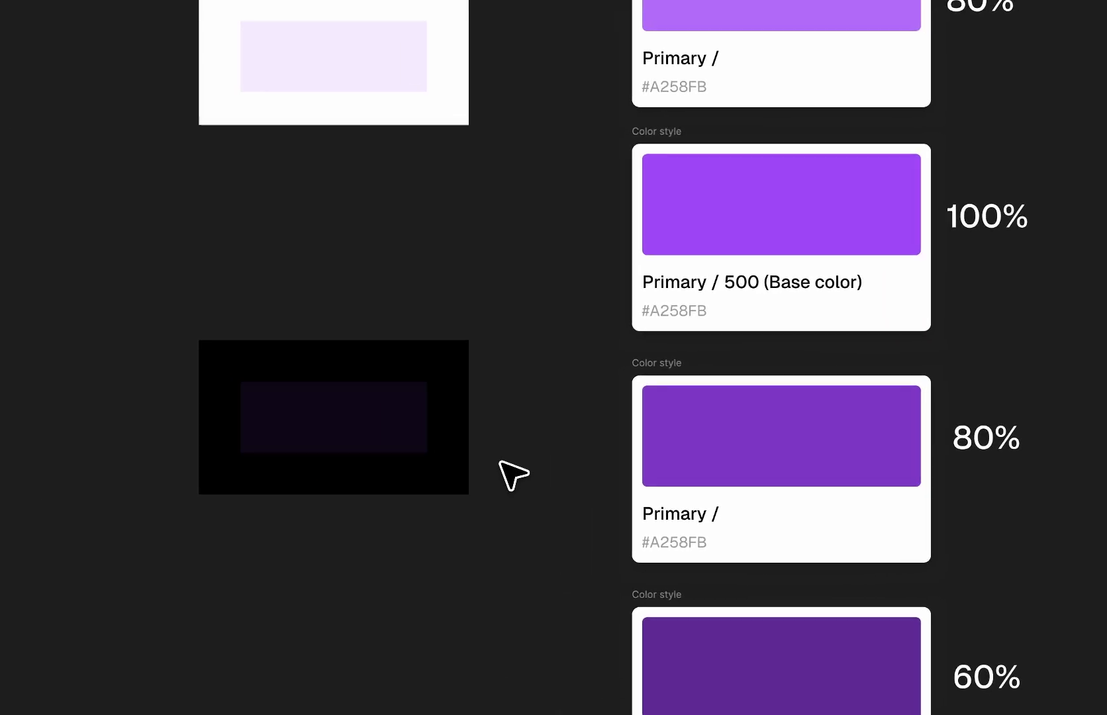
Step: Recolour the 10% shade card's swatch by sampling the rectangle on black
scroll(310, 478, "down", 7)
scroll(513, 475, "down", 5)
left_click(572, 598)
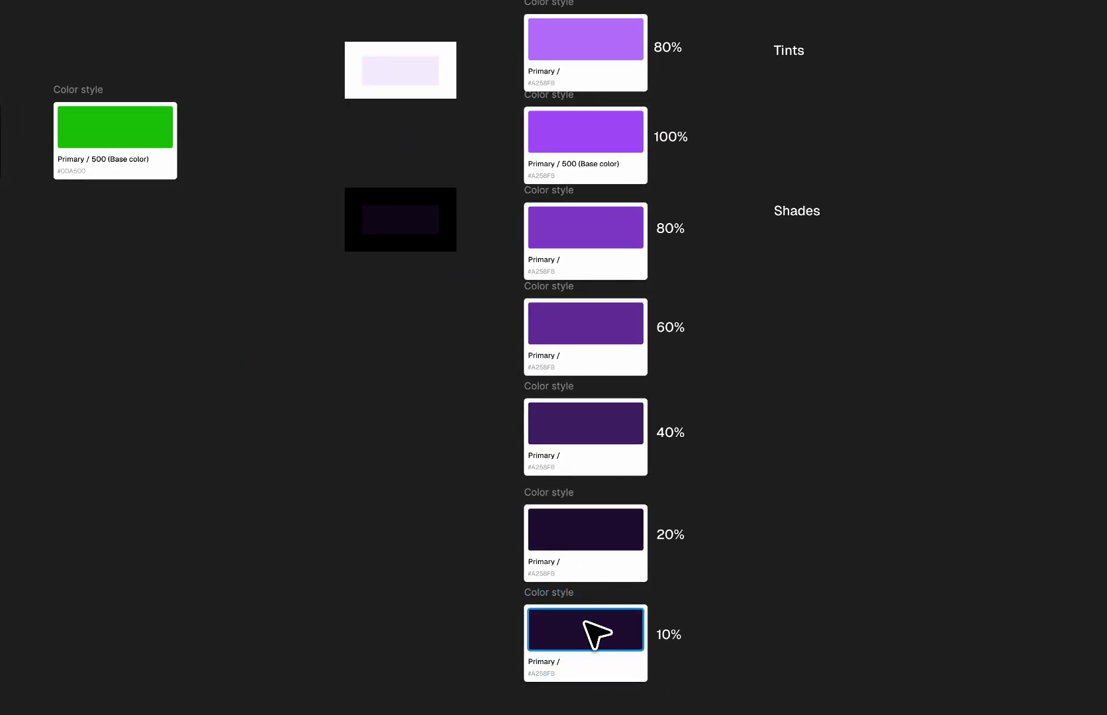
left_click(584, 622)
key("i")
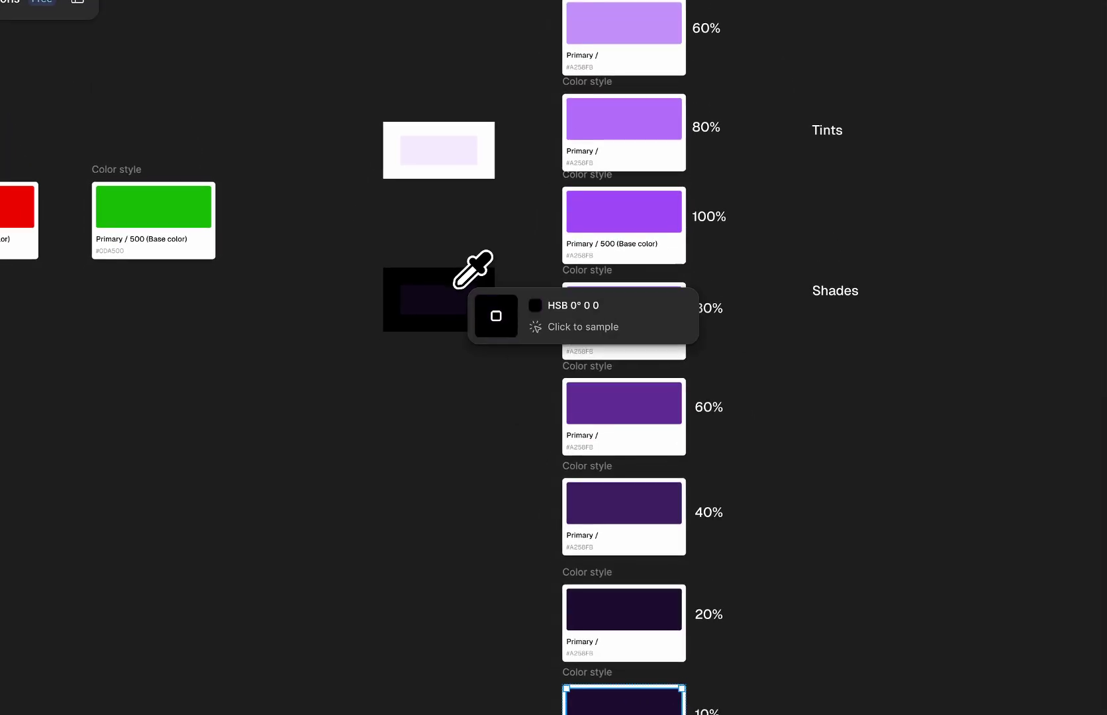
left_click(414, 231)
key("Escape")
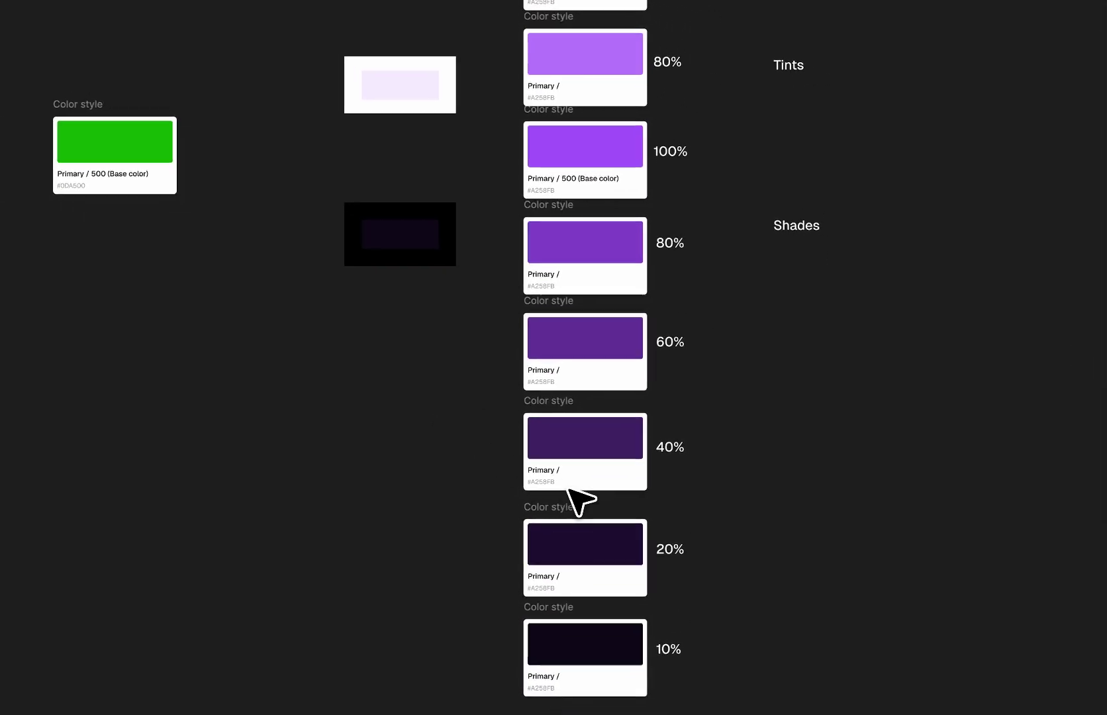
Step: Replace Primary with Purple in the base colour card's name so it reads Purple / 500 (Base color)
scroll(656, 583, "up", 2)
scroll(662, 599, "down", 3)
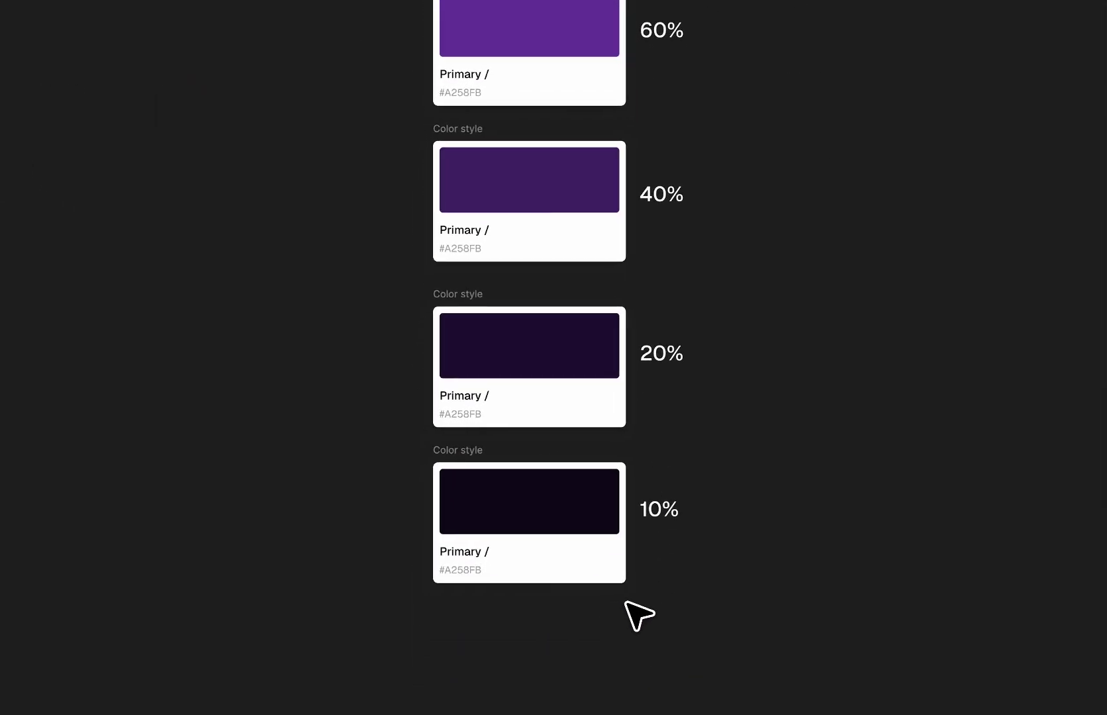
scroll(634, 618, "up", 10)
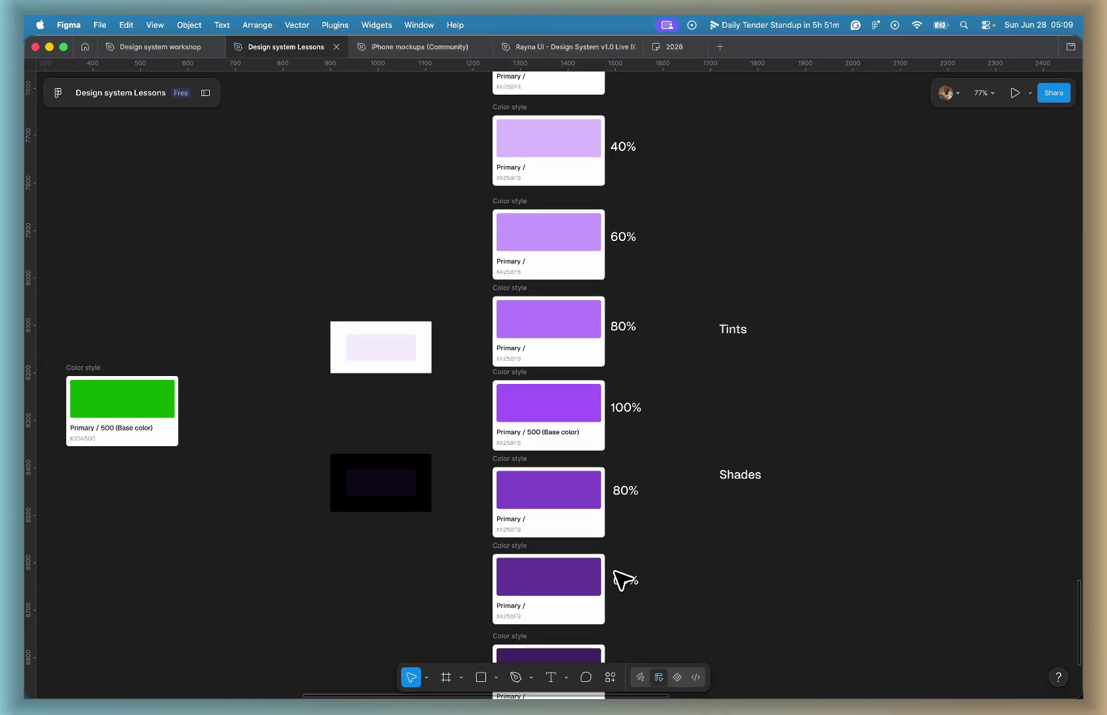
scroll(620, 573, "down", 5)
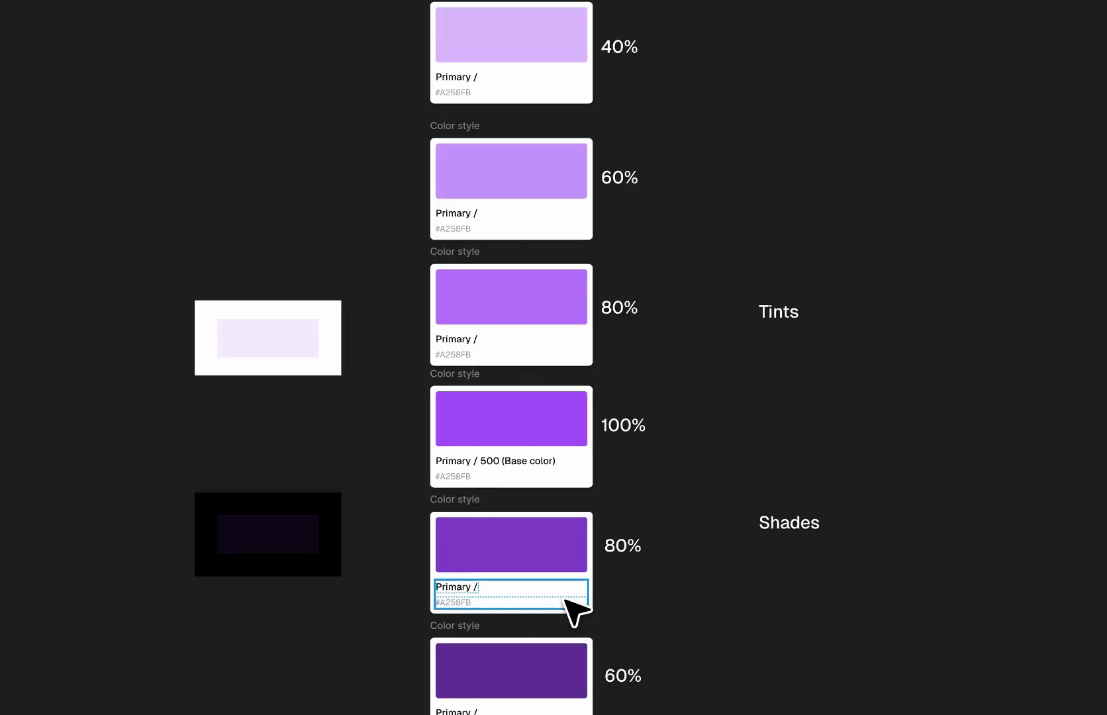
left_click(517, 478)
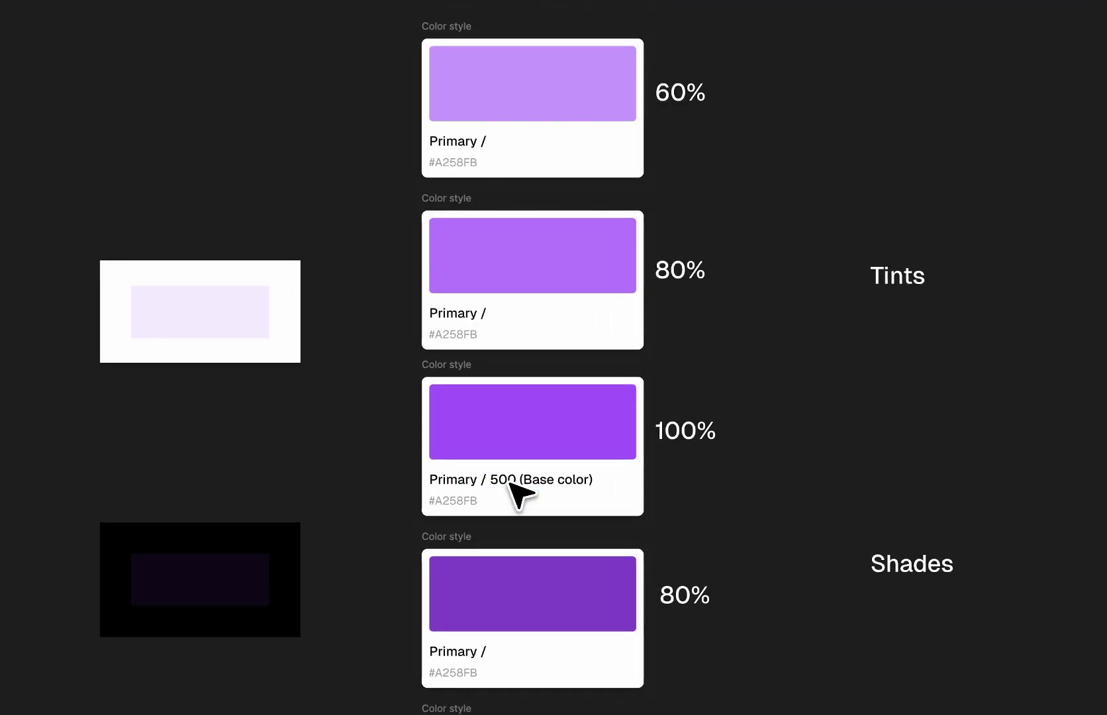
left_click(463, 482)
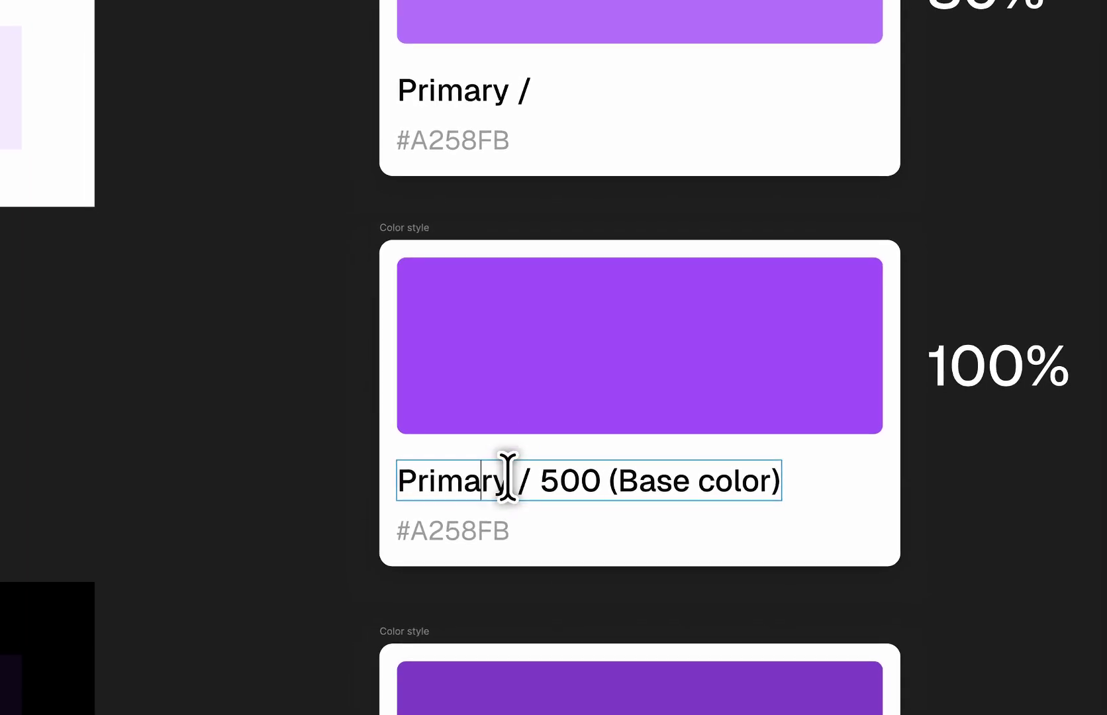
left_click_drag(514, 478, 414, 479)
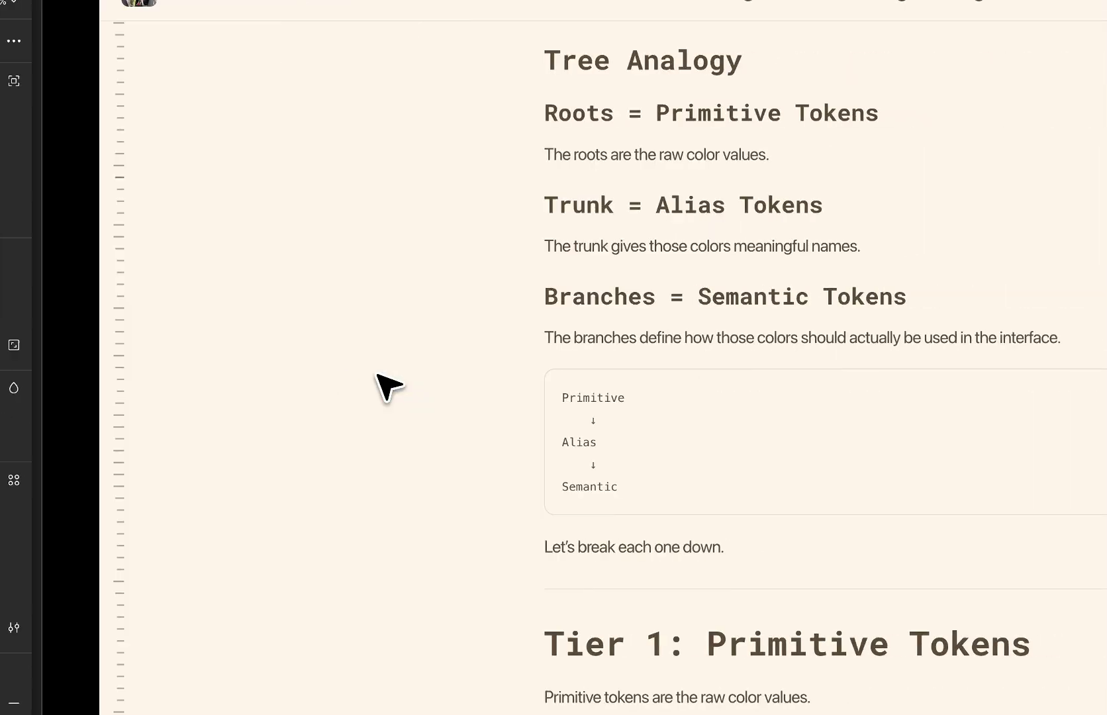
Step: Read the Primitive Tokens and Alias Tokens sections in the colour token notes, then return to the Figma design file
scroll(392, 450, "down", 6)
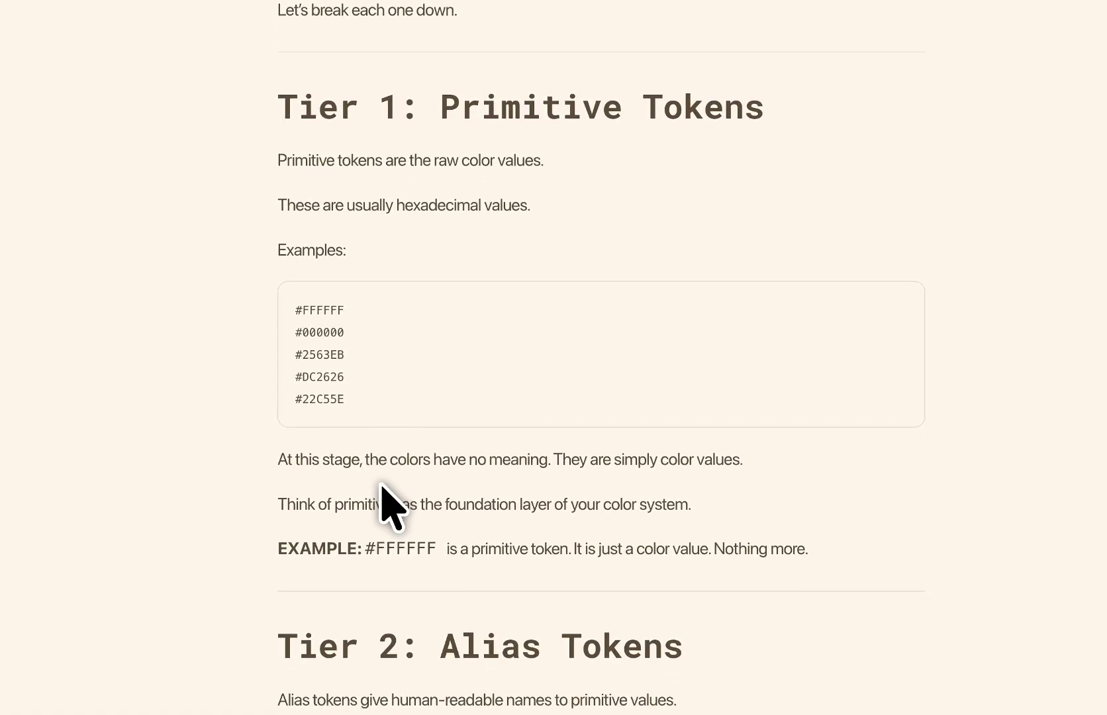
scroll(382, 483, "down", 7)
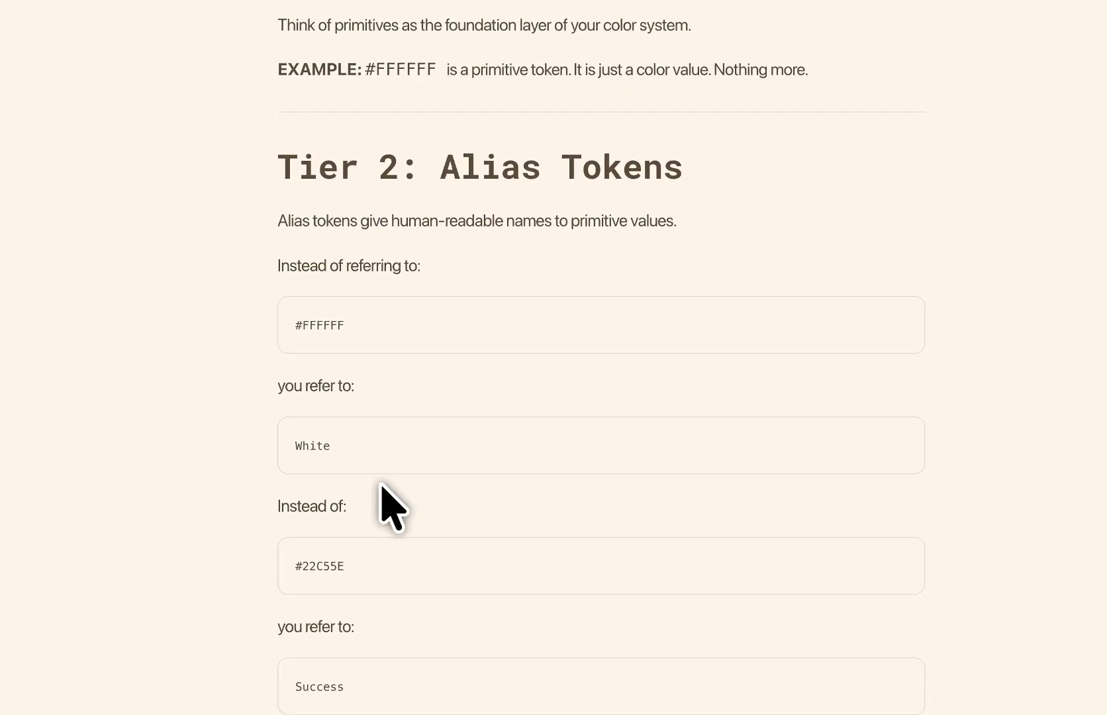
scroll(382, 485, "up", 7)
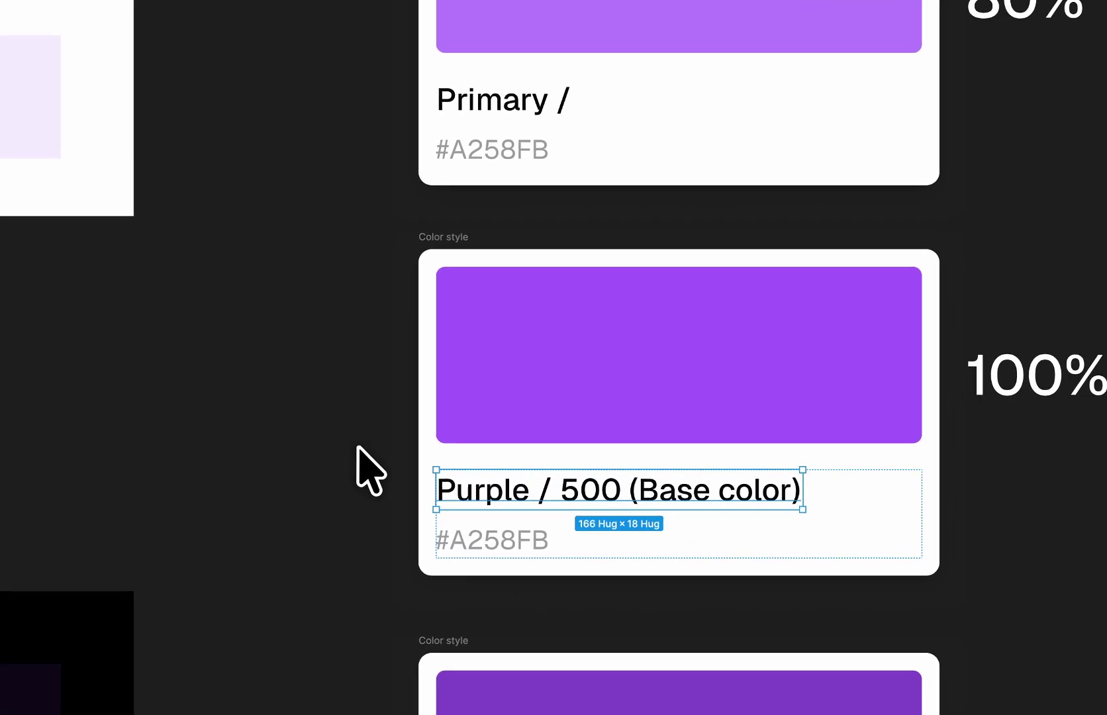
left_click(341, 445)
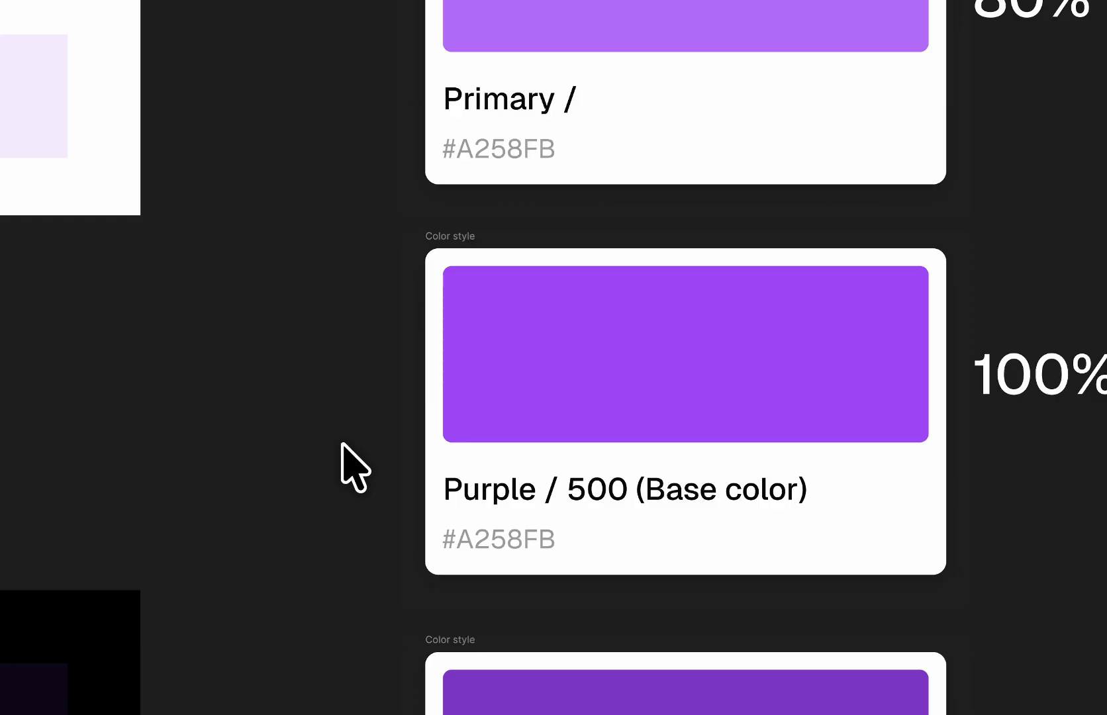
Step: Copy the base card's name onto the 80% tint card and edit it to Purple / 400
left_click(450, 454)
double_click(499, 488)
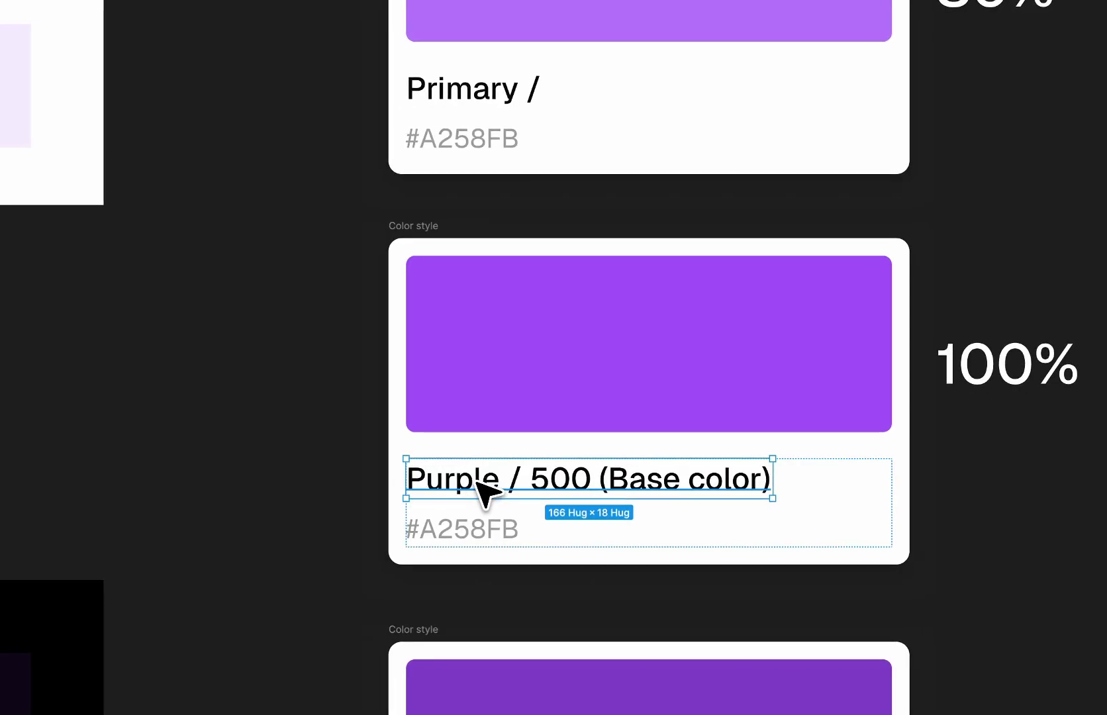
scroll(476, 483, "down", 3)
scroll(475, 481, "up", 3)
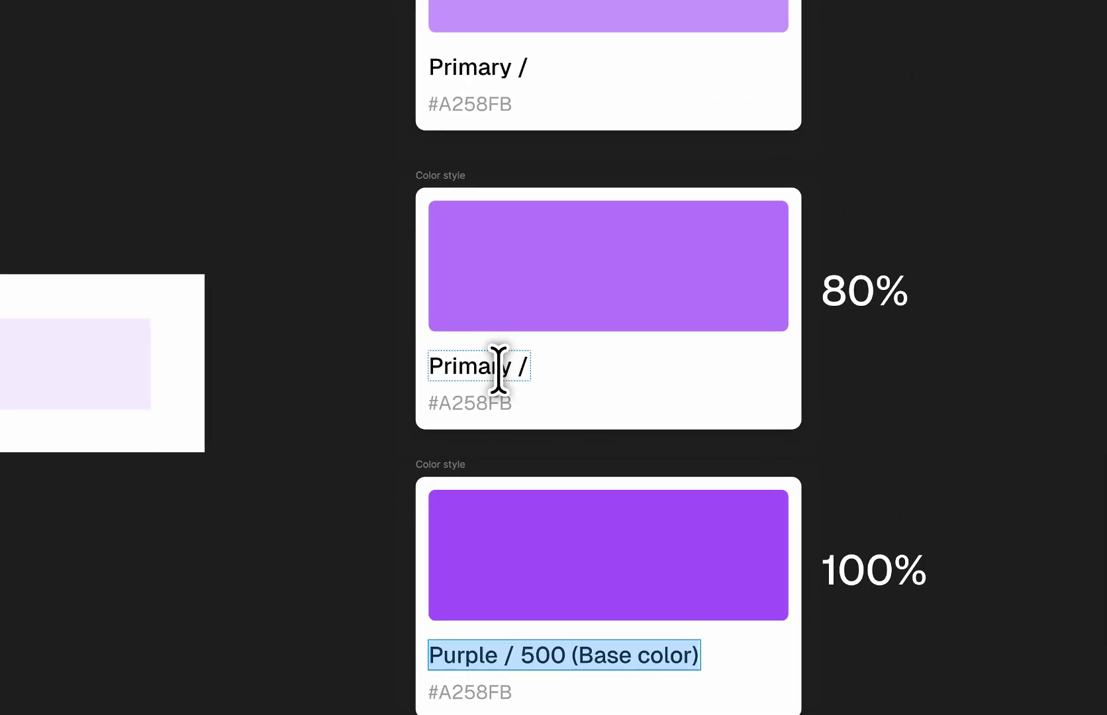
type("Purple / 500 (Base color)")
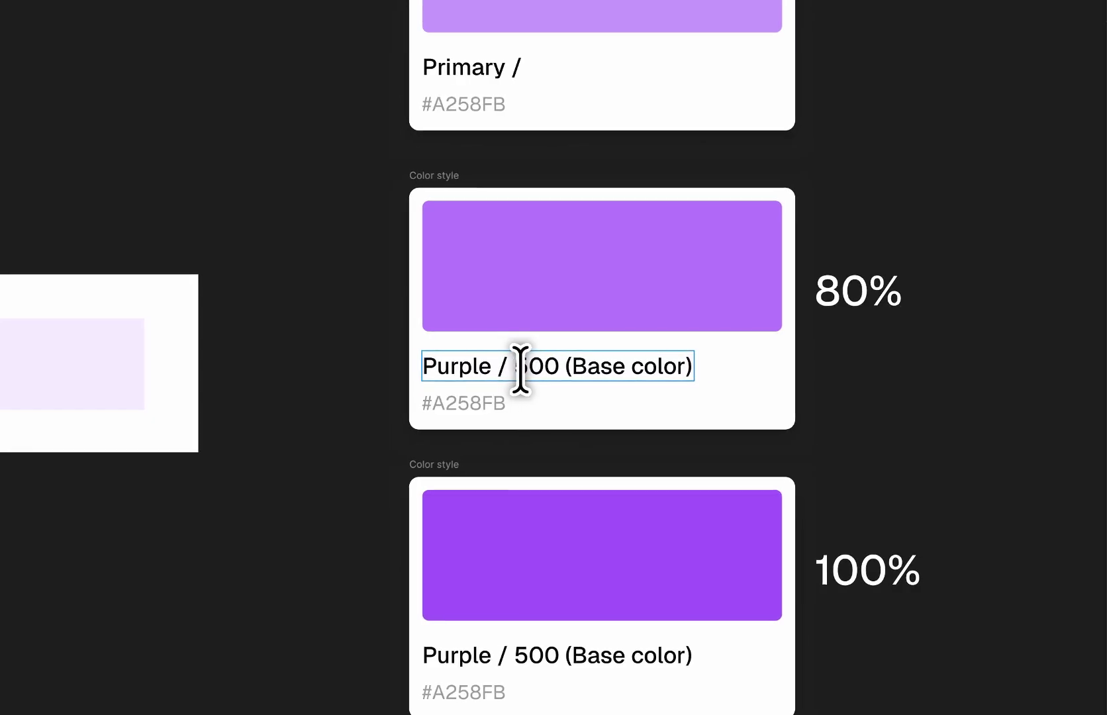
left_click_drag(517, 369, 692, 374)
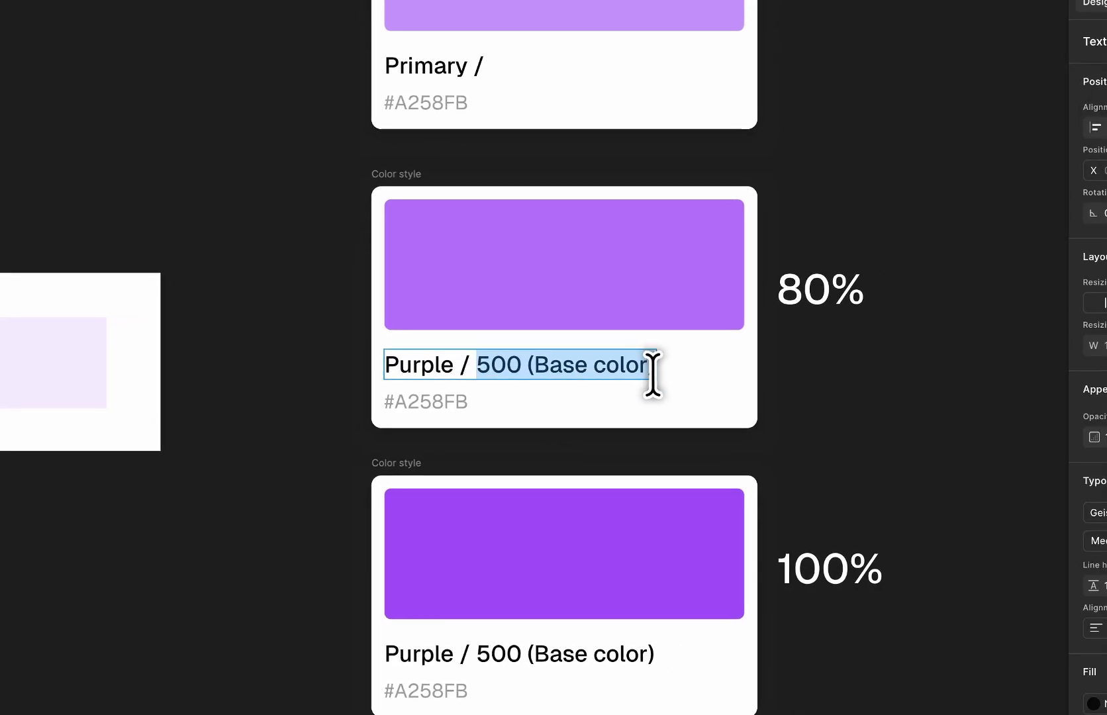
type("400")
key("Escape")
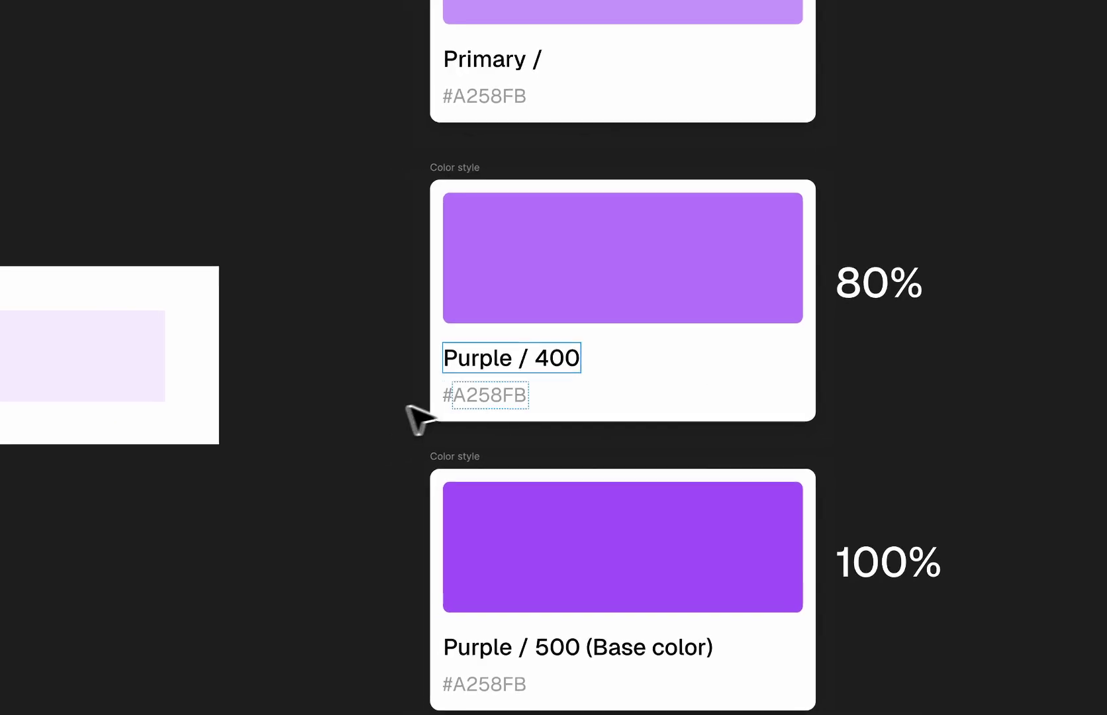
Step: Set the hex code text on the Purple / 400 card to its swatch colour, B579FC
left_click(526, 304)
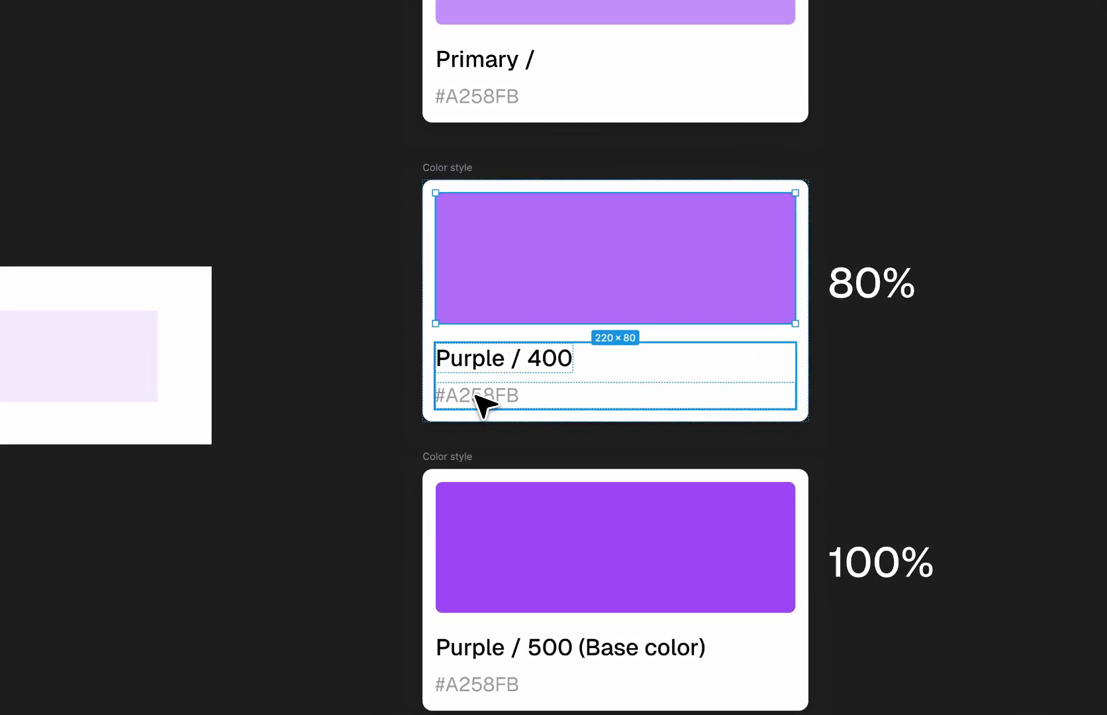
double_click(475, 395)
left_click(476, 396)
type("B579FC")
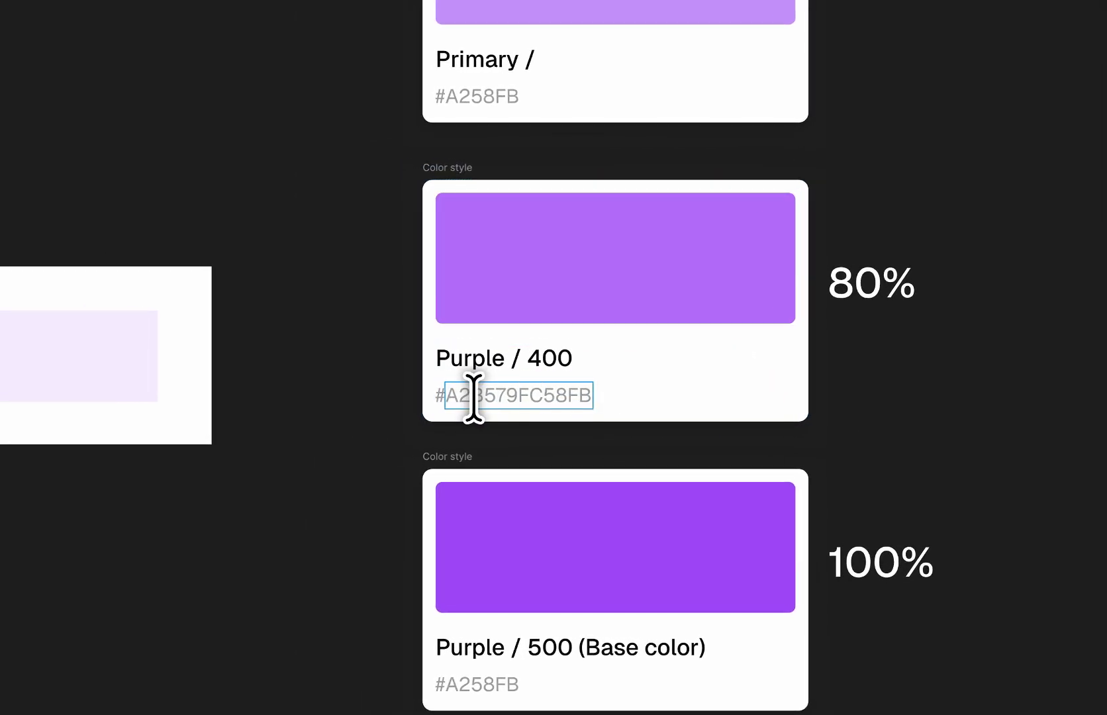
left_click(389, 393)
left_click(389, 394)
Step: Name the 60% tint card Purple / 300 and set its hex code text to C79BFD
scroll(389, 393, "up", 2)
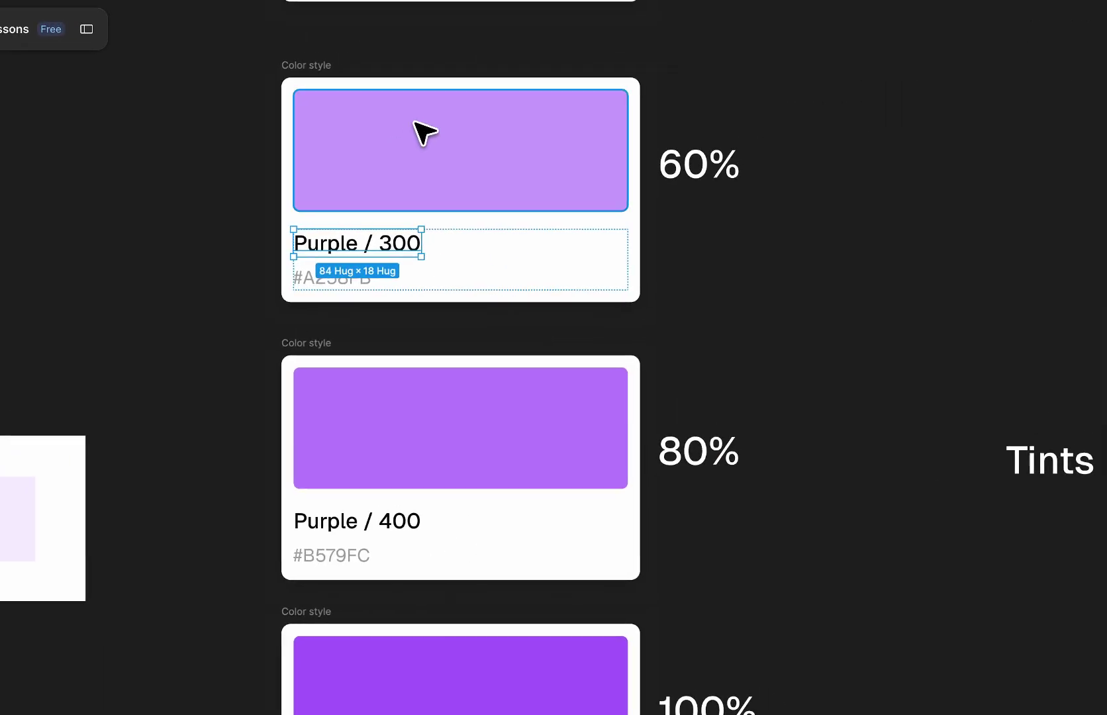
left_click(420, 131)
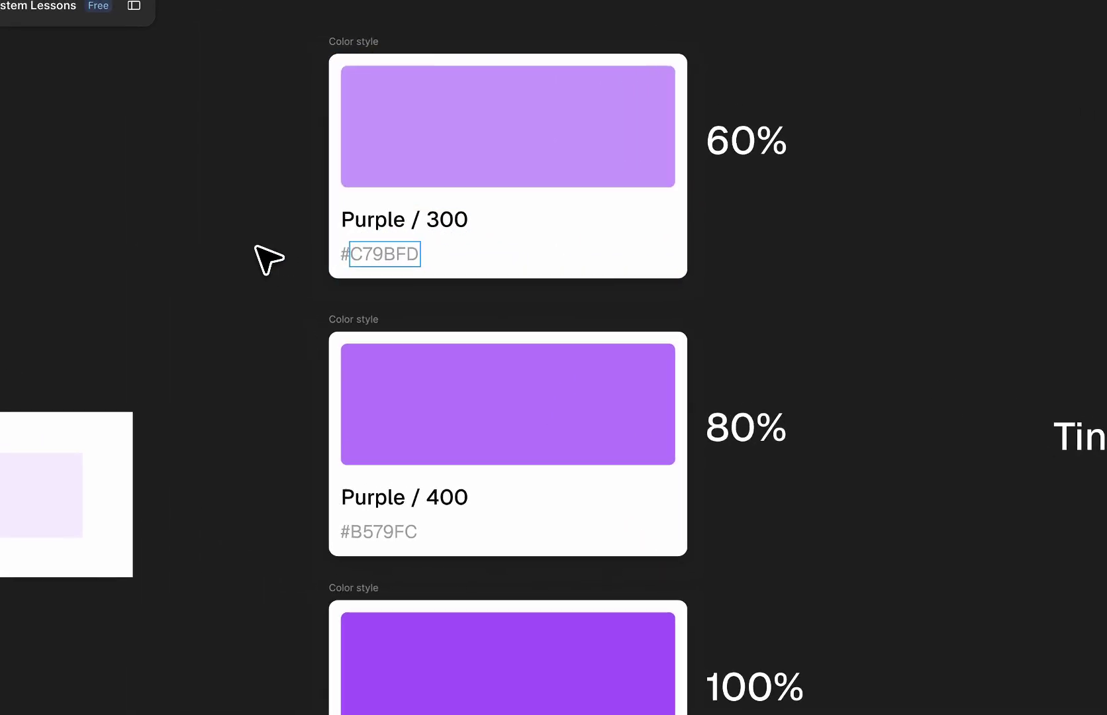
left_click(357, 253)
scroll(357, 258, "up", 5)
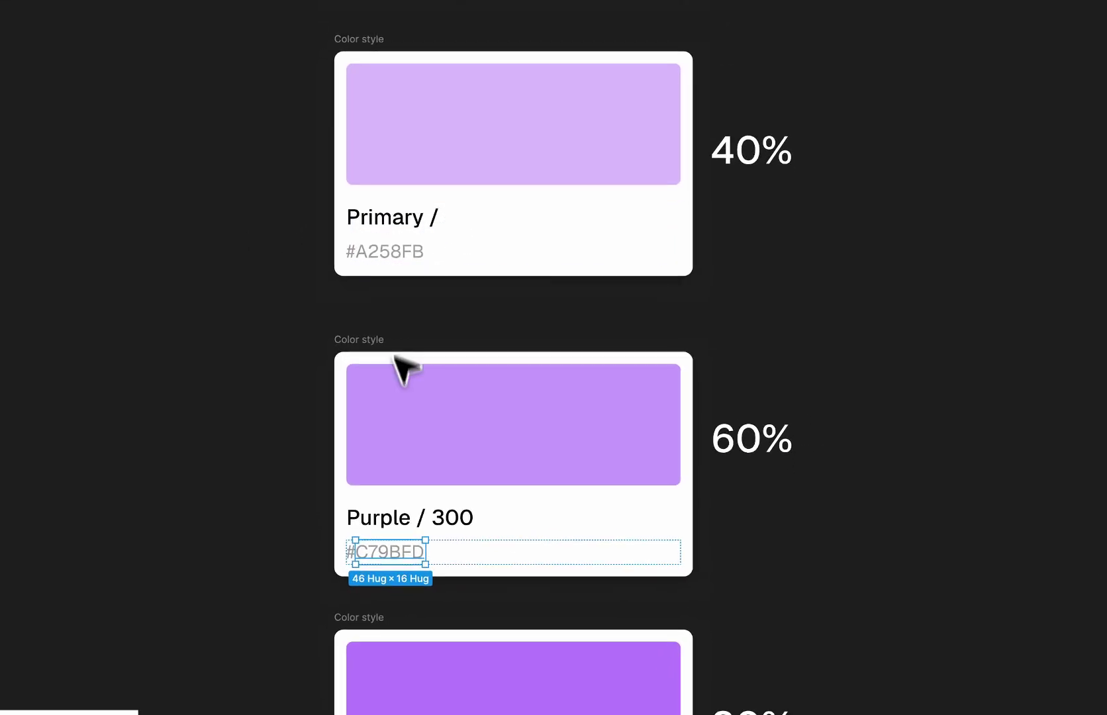
left_click(425, 549)
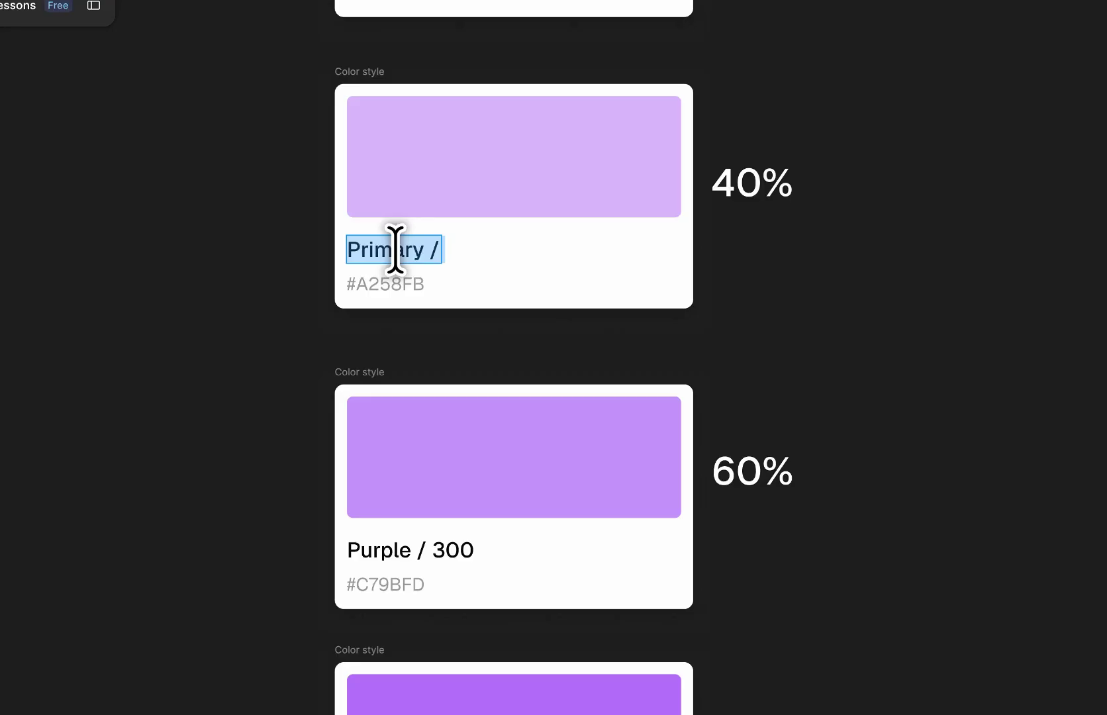
Step: Name the 40% tint card Purple / 200 and set its hex code text to DABCFD
type("Purple / 300")
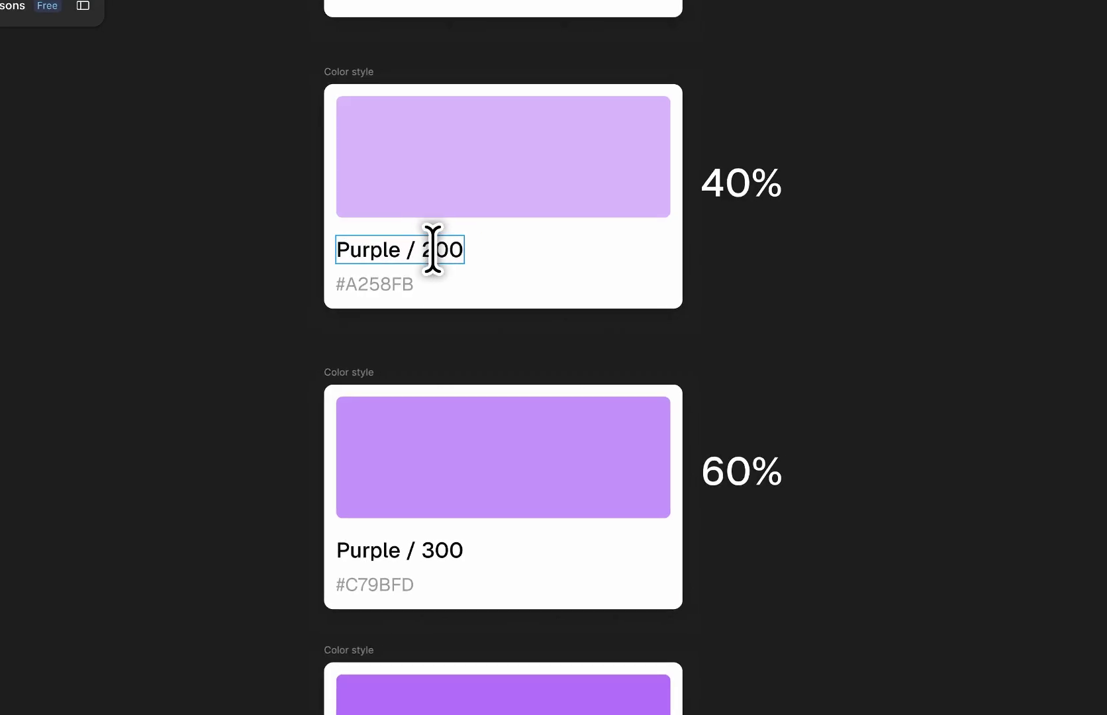
key("Escape")
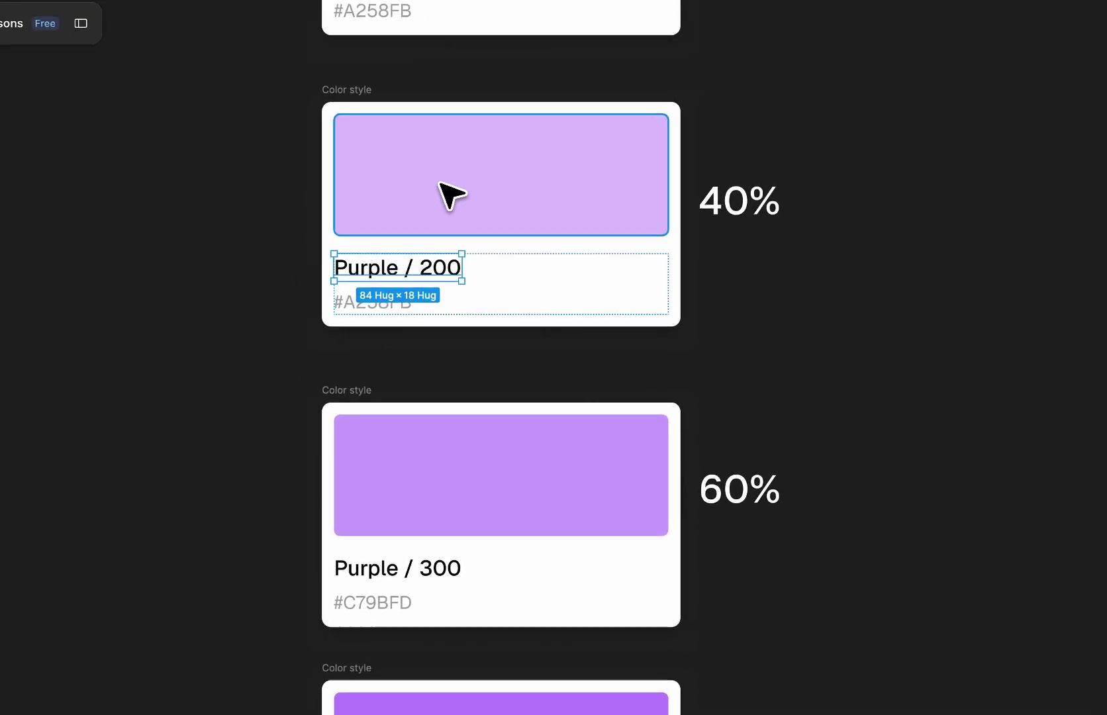
left_click(452, 194)
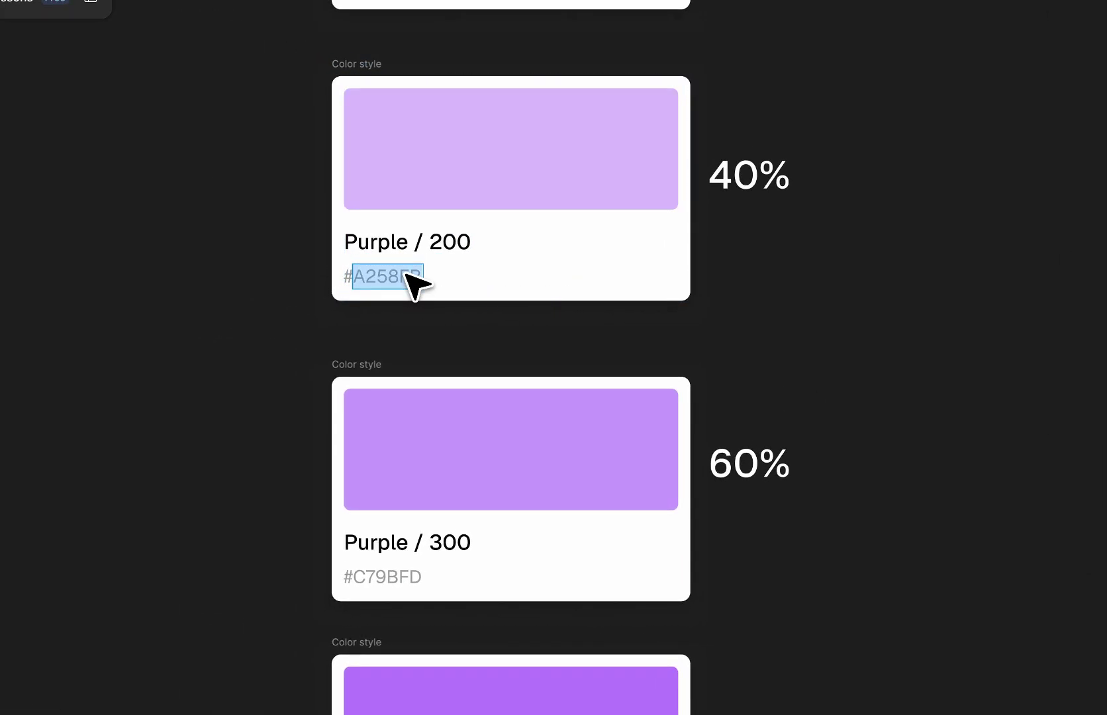
type("DABCFD")
left_click(284, 263)
left_click(284, 262)
Step: Name the 20% tint card Purple / 100 and set its hex code text to its swatch colour, ECDEFE
scroll(283, 263, "up", 4)
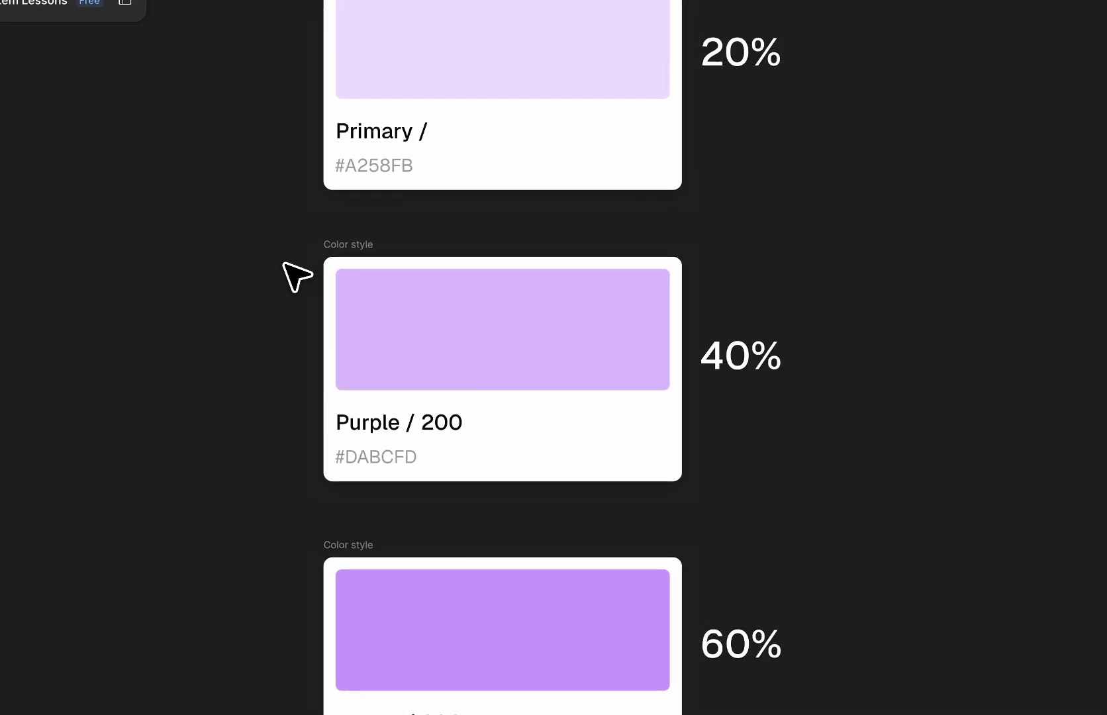
scroll(326, 266, "down", 5)
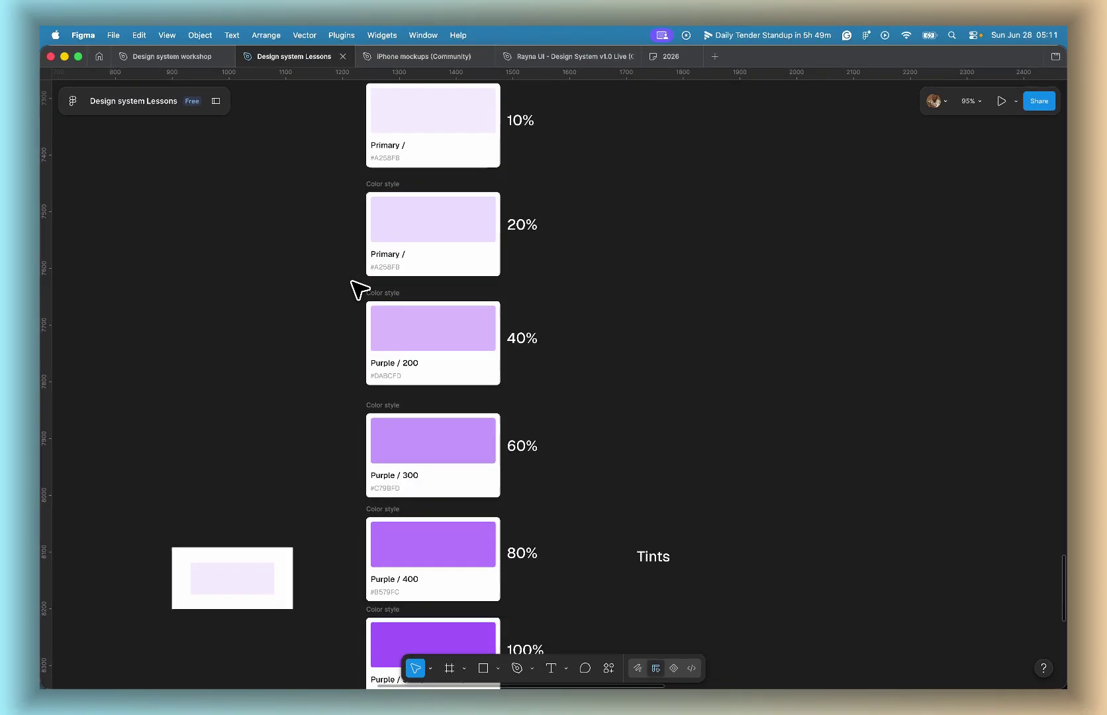
scroll(324, 282, "down", 3)
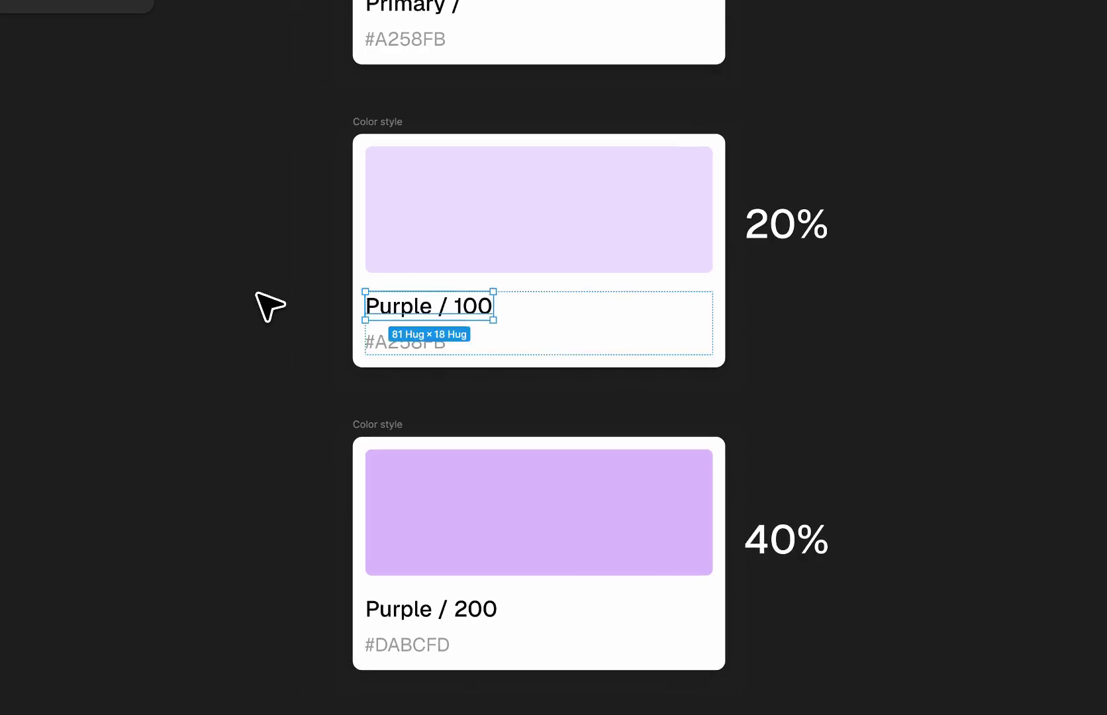
left_click(464, 250)
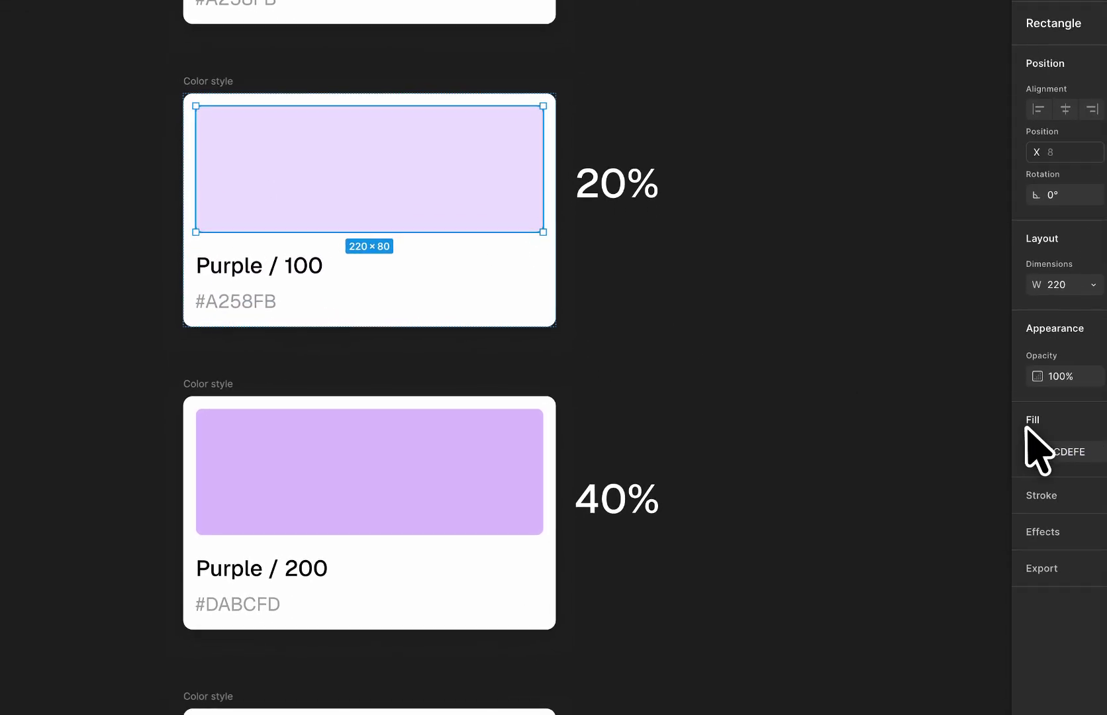
left_click(1058, 452)
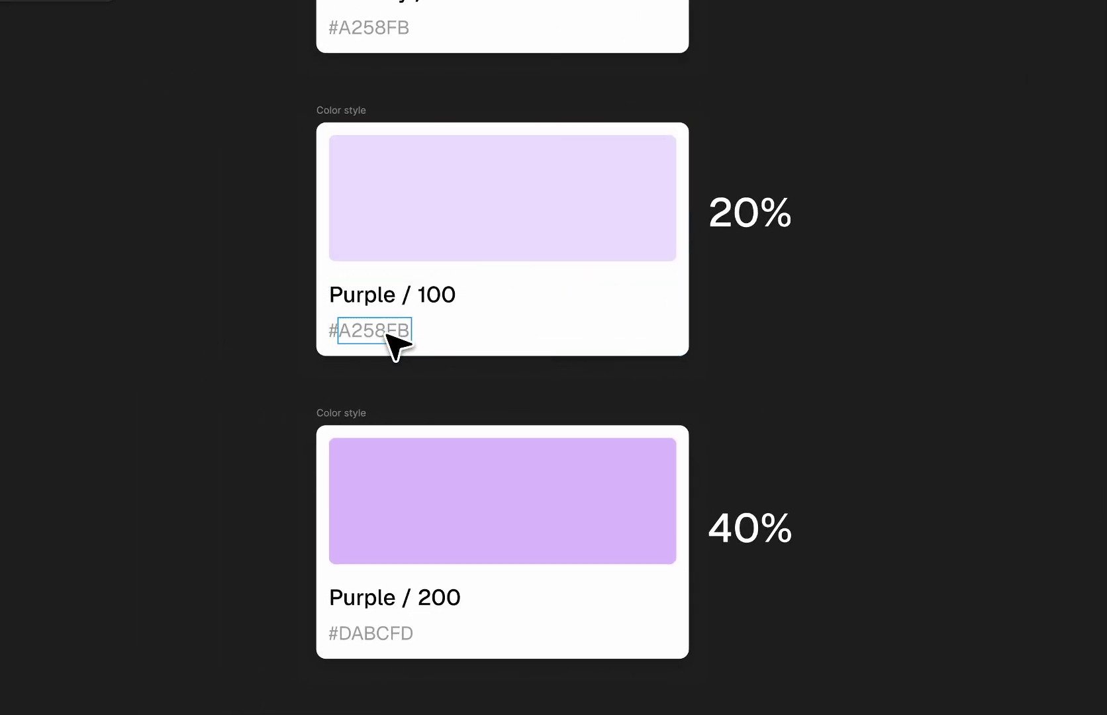
type("ECDEFE")
key("Escape")
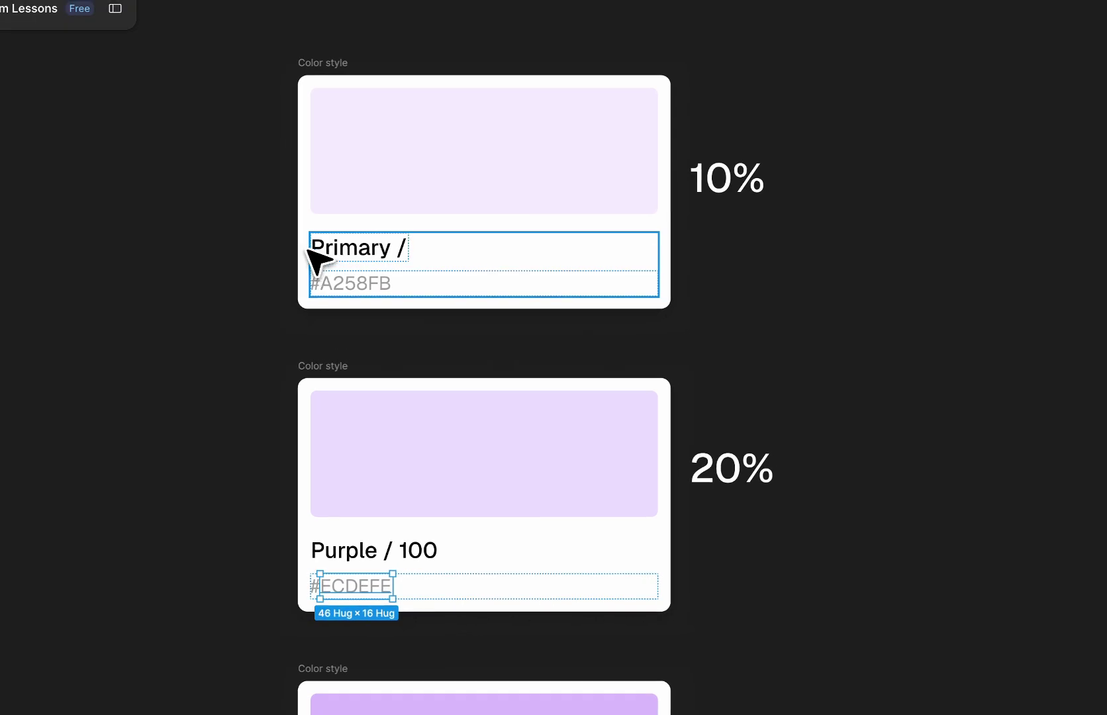
left_click(255, 284)
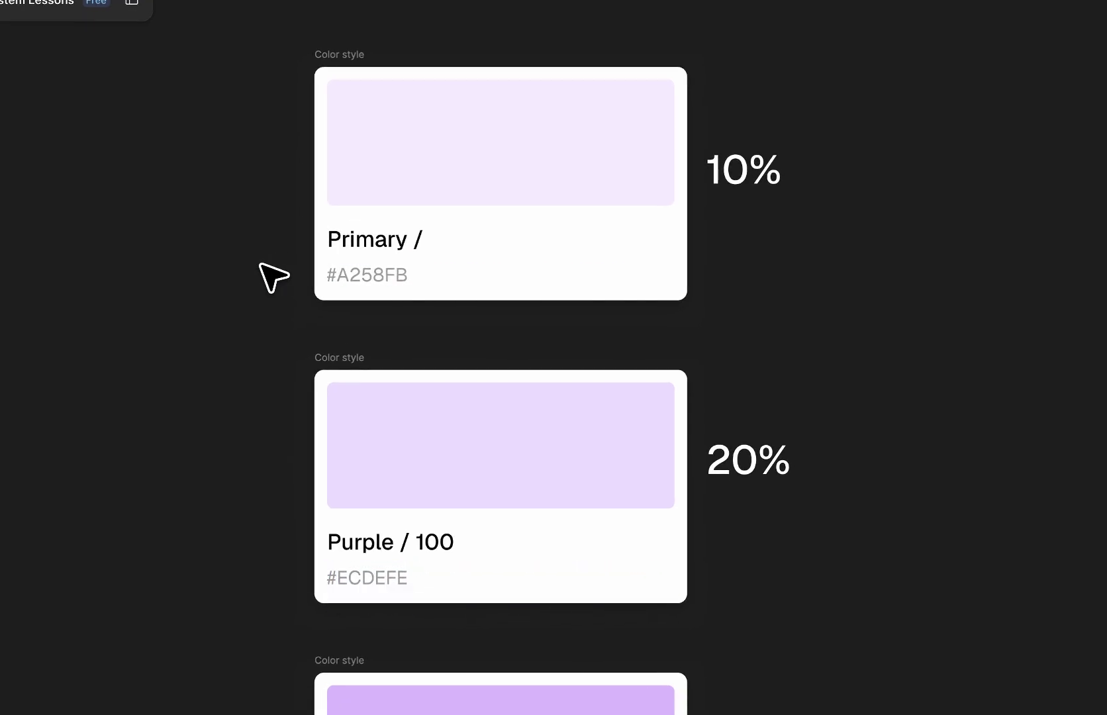
Step: Copy the 20% tint card's name onto the 10% tint card and edit it to Purple / 50
double_click(398, 538)
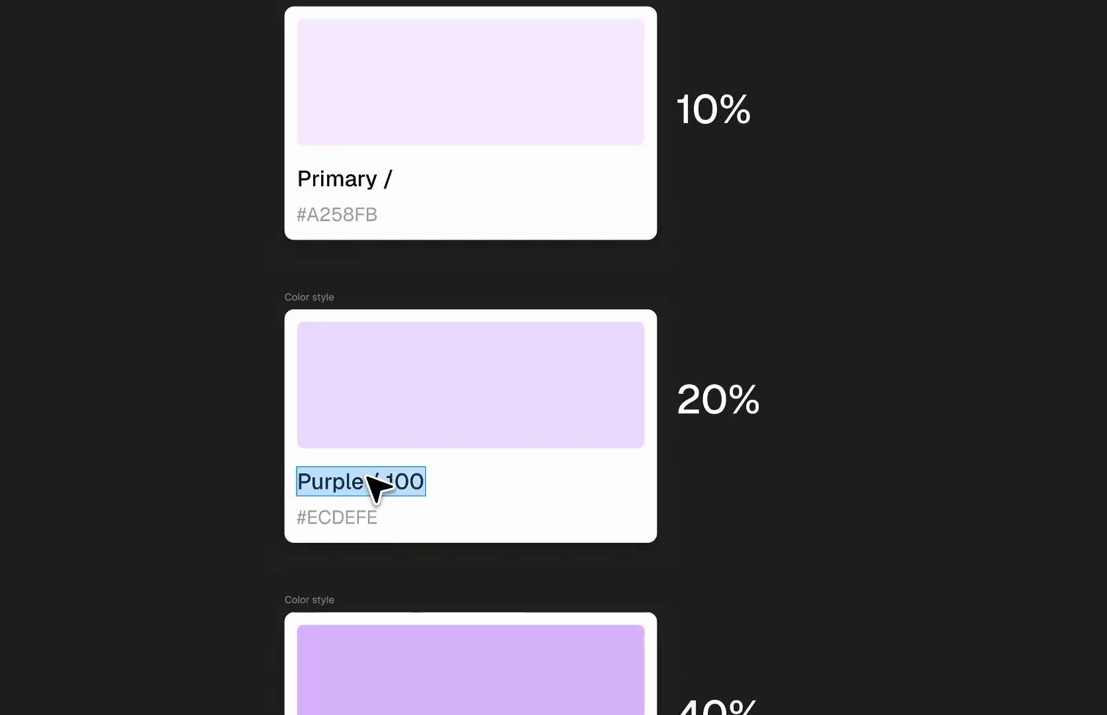
key("Escape")
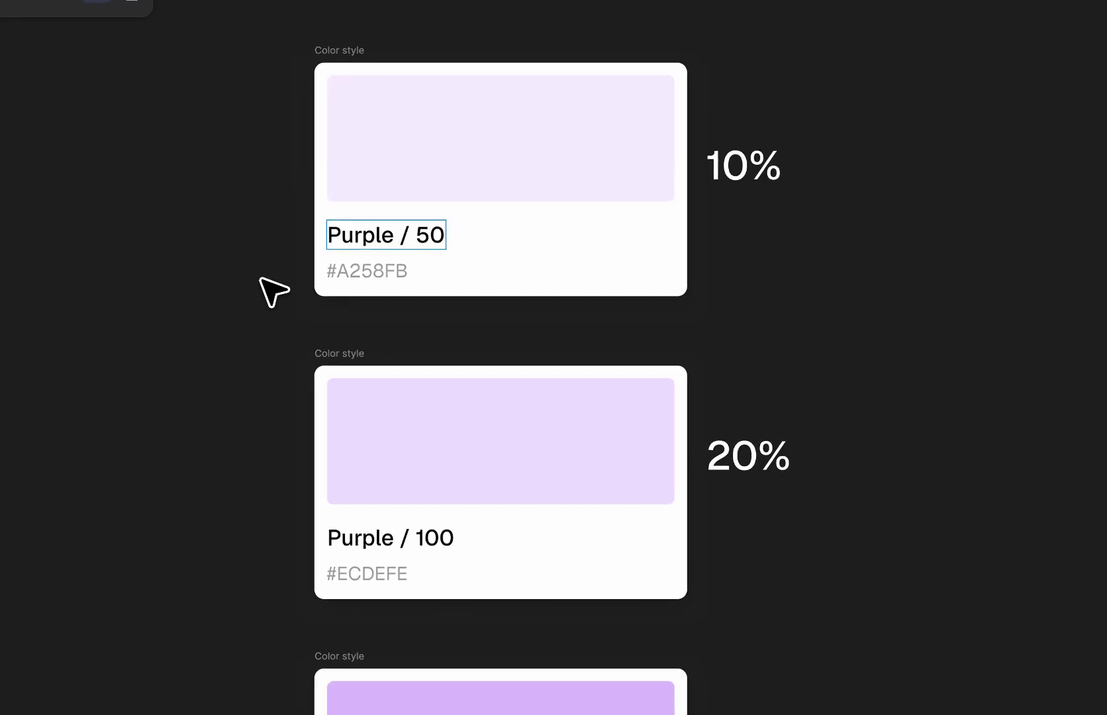
key("Escape")
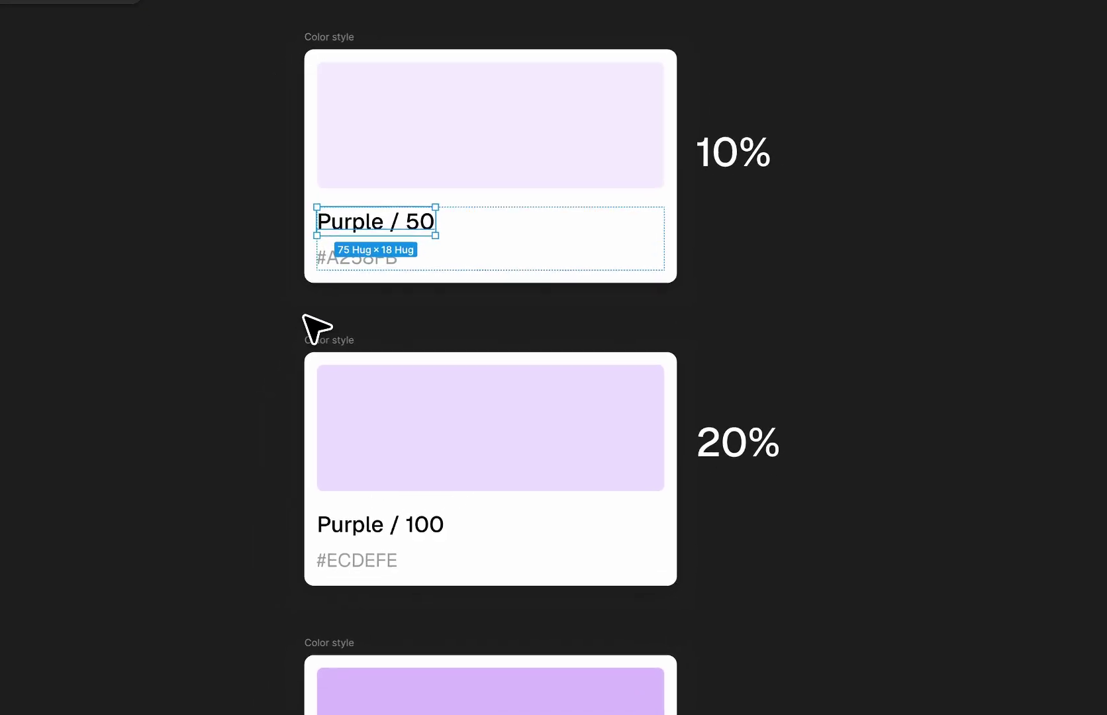
left_click(283, 339)
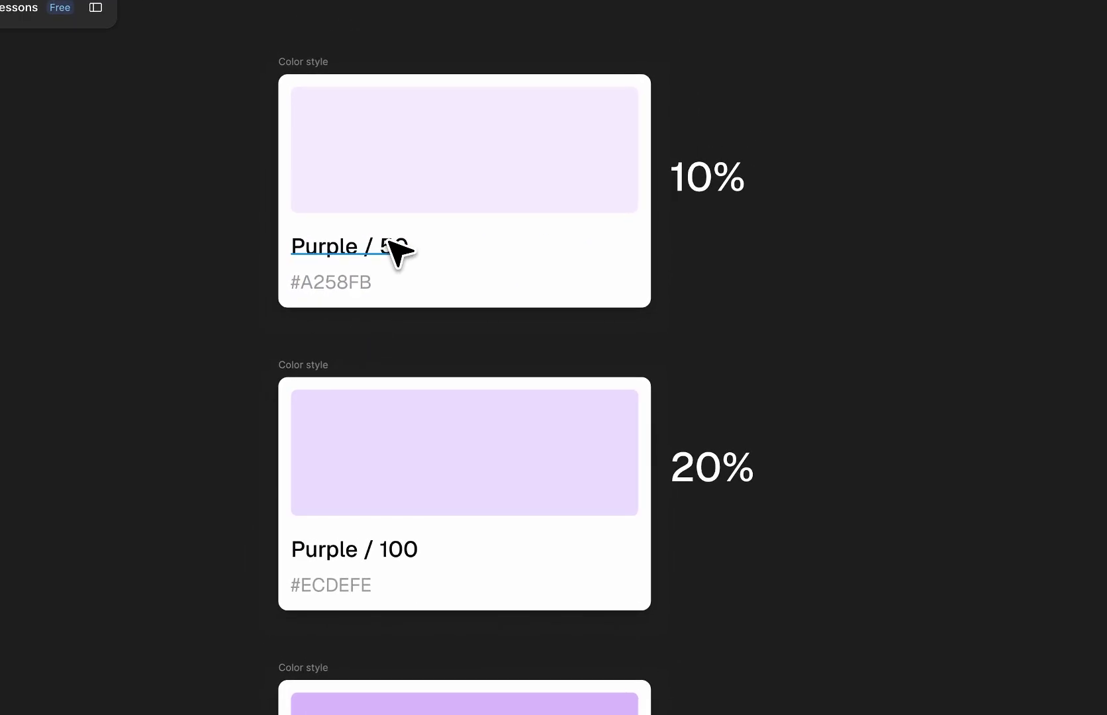
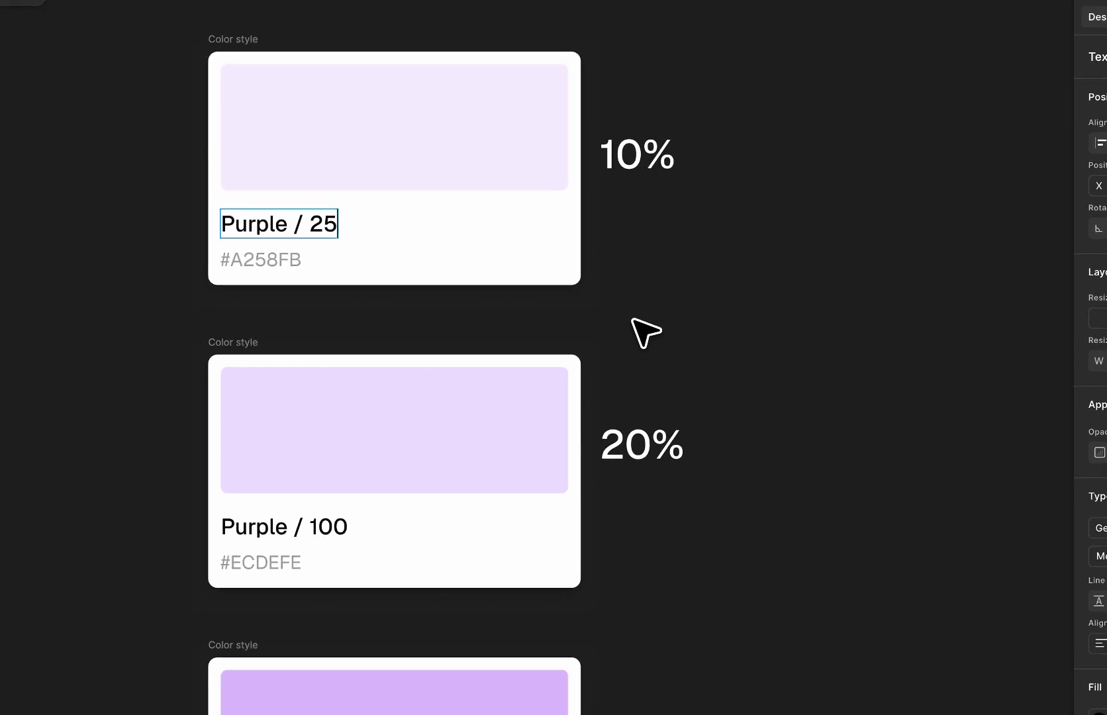
scroll(636, 471, "down", 3)
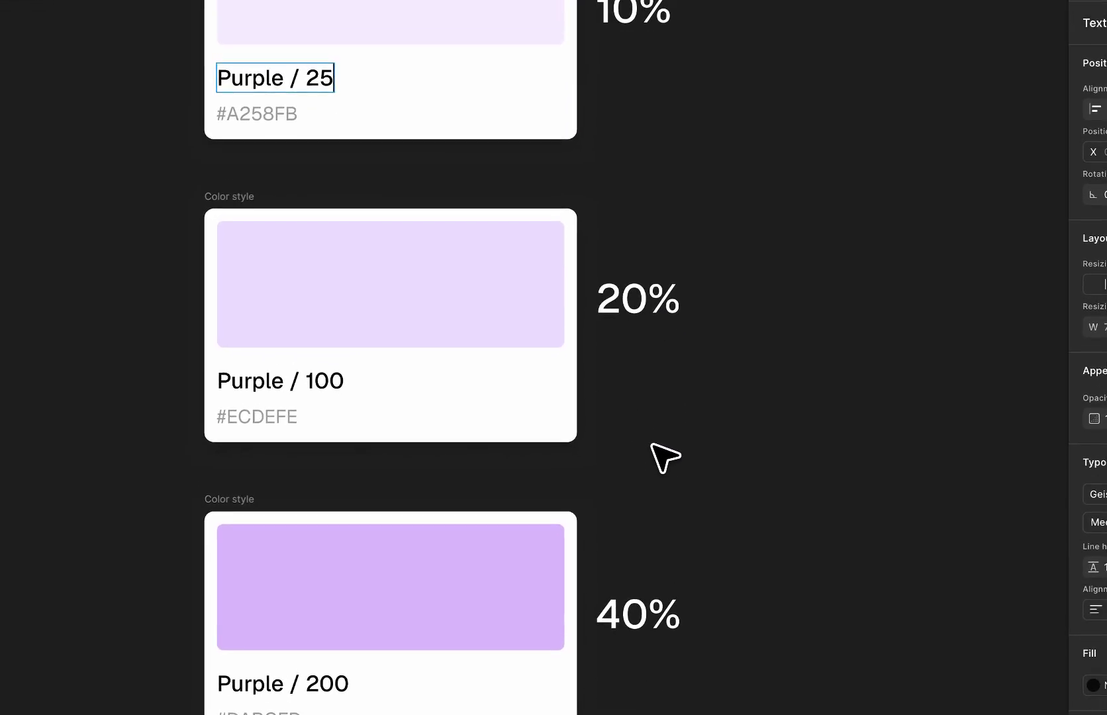
scroll(667, 309, "up", 6)
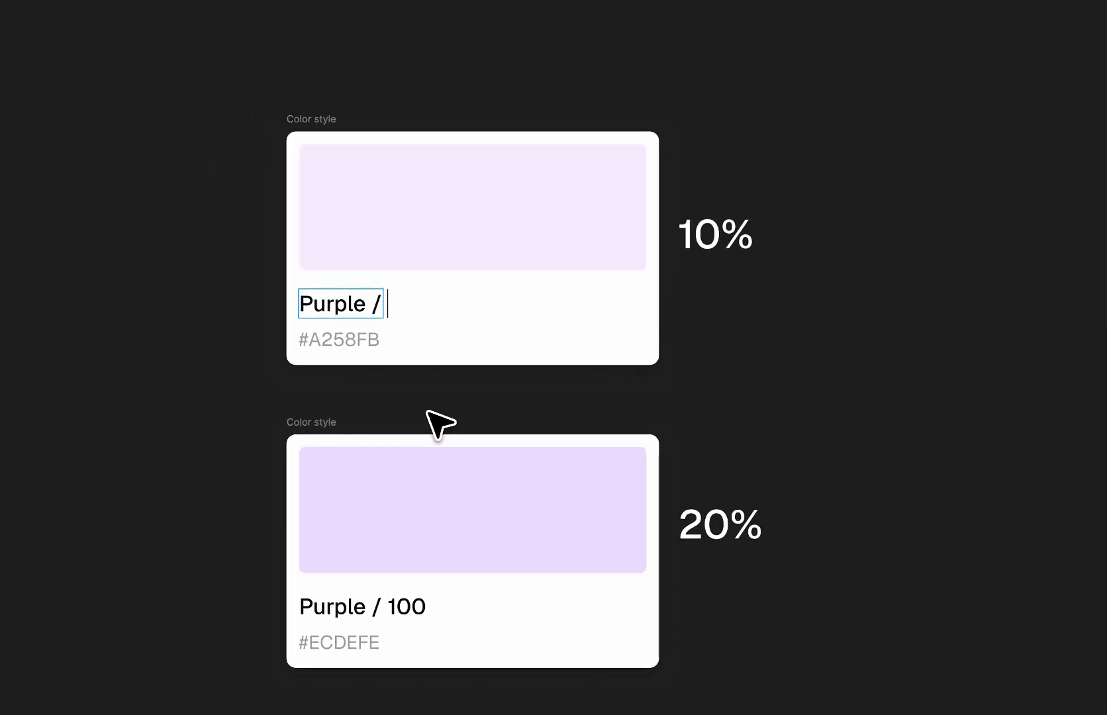
type("50")
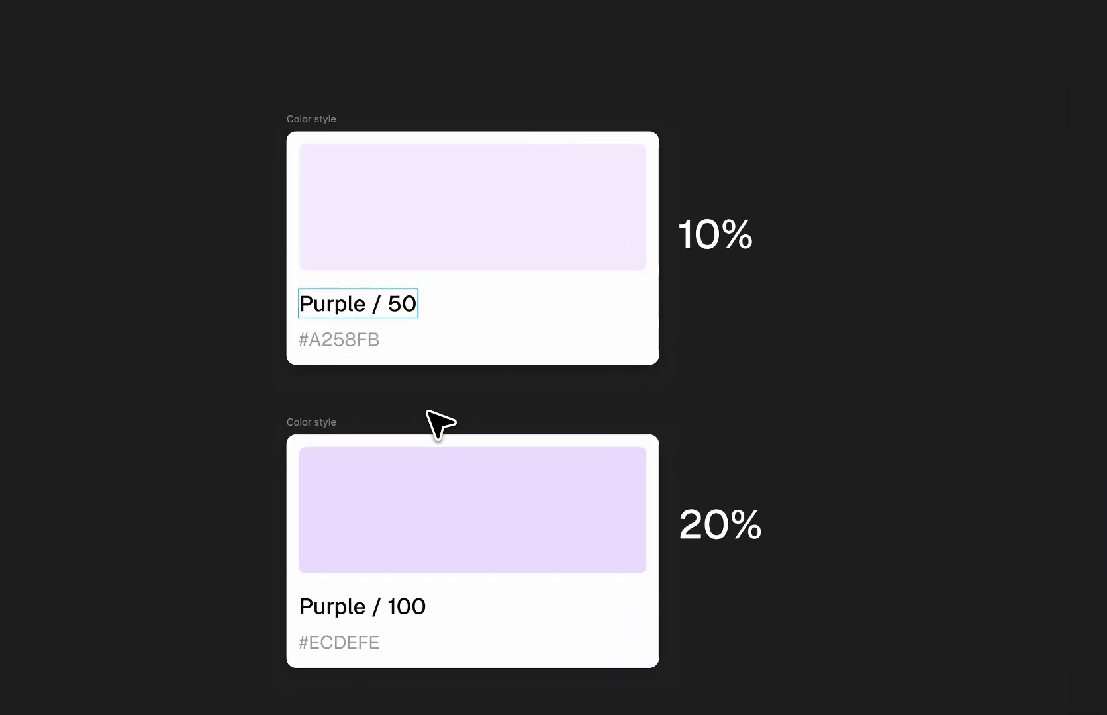
Step: Set the hex code text on the Purple / 50 card to its swatch colour, F6EEFF
left_click(411, 241)
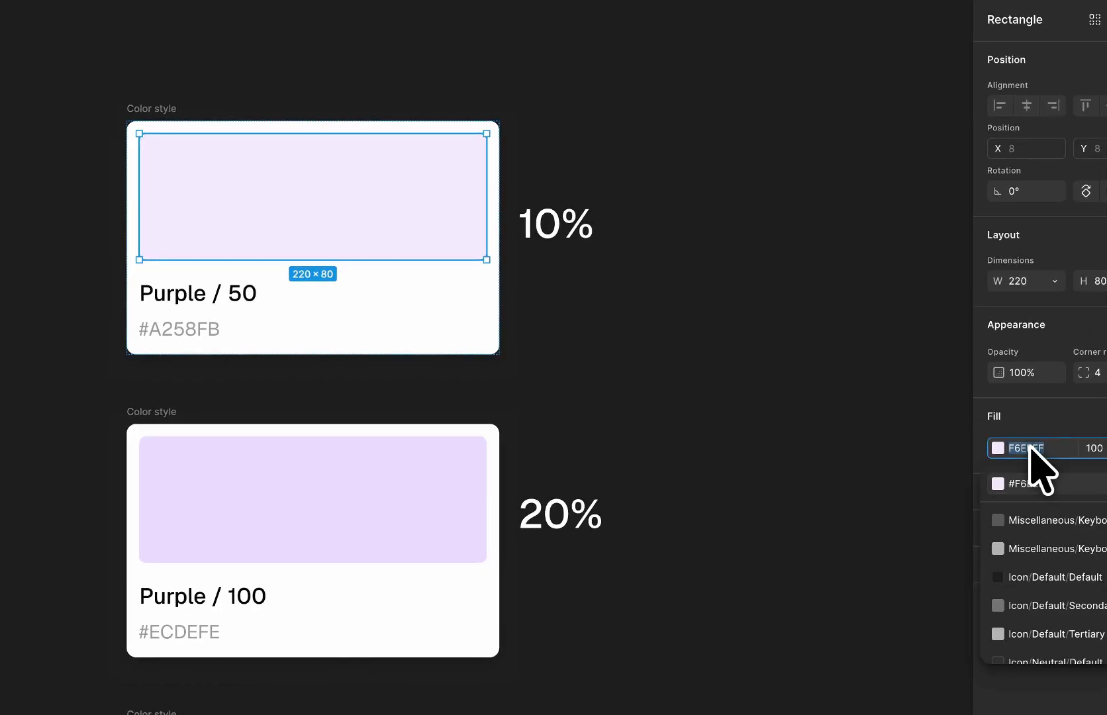
left_click(367, 357)
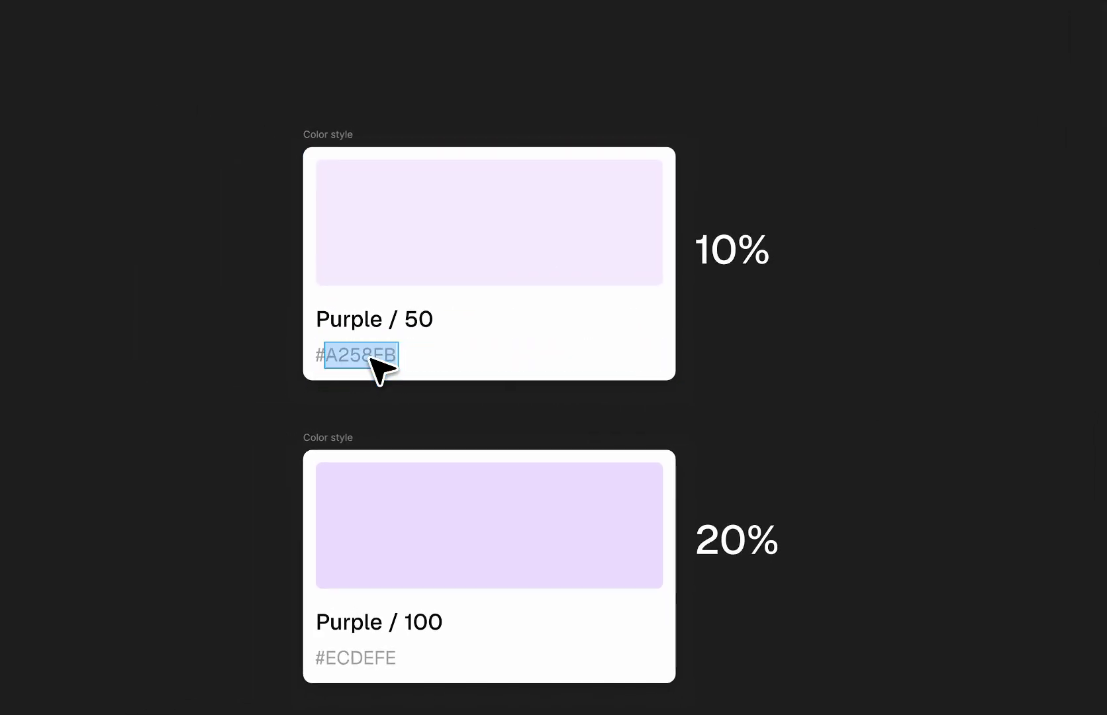
type("F6EEFF")
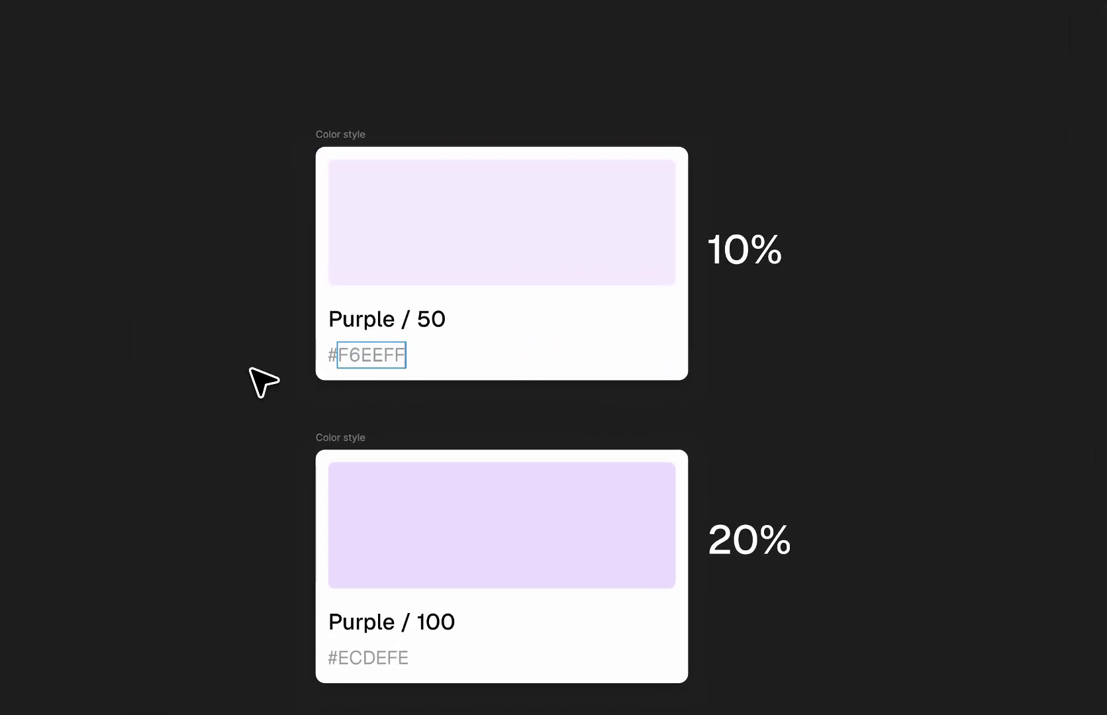
key("Escape")
key("Escape")
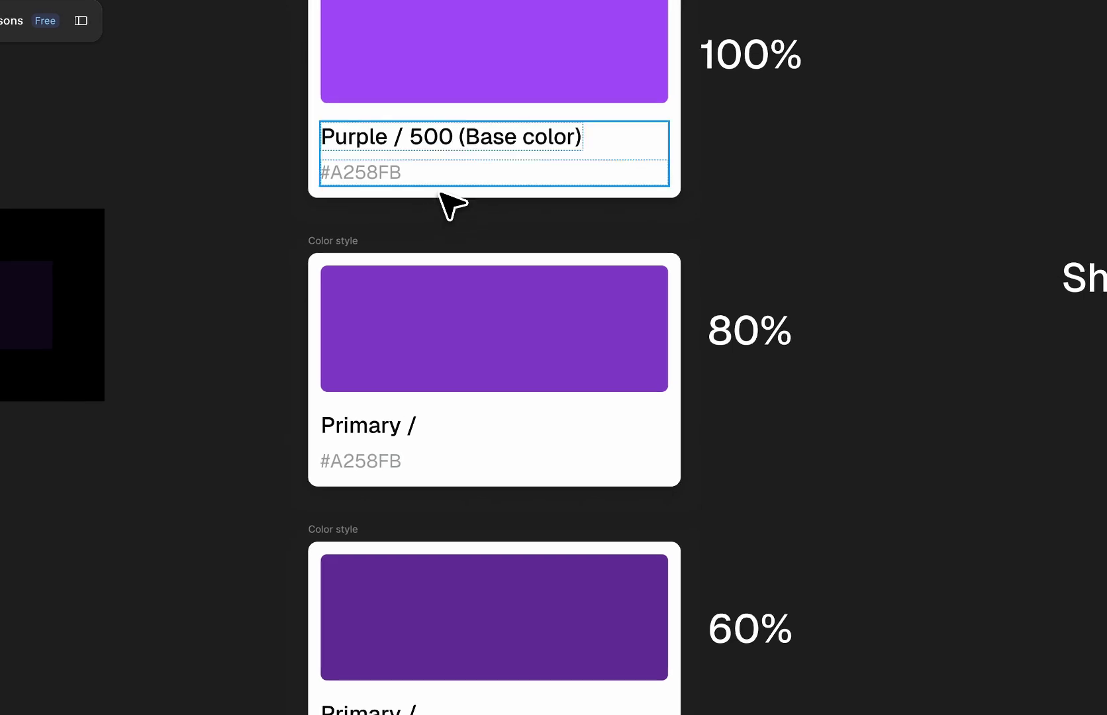
Step: Name the 80% shade card Purple / 600, reusing the Purple / 400 name, and set its hex code text to 8246C9
scroll(467, 185, "up", 5)
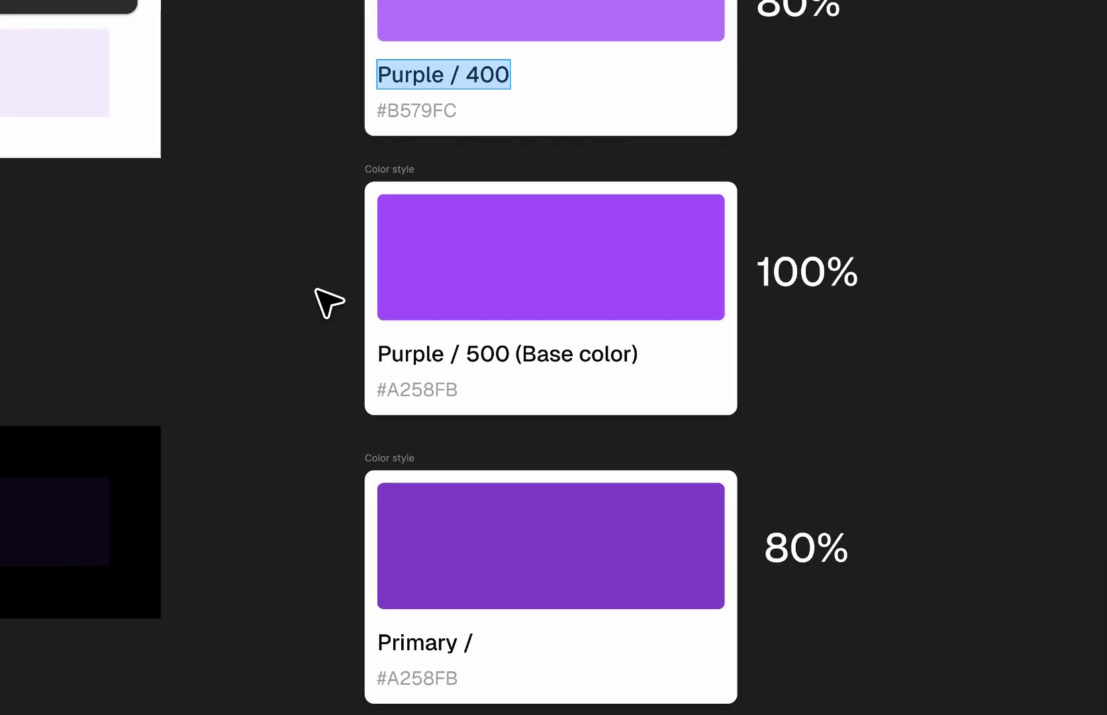
scroll(291, 338, "down", 8)
left_click(416, 255)
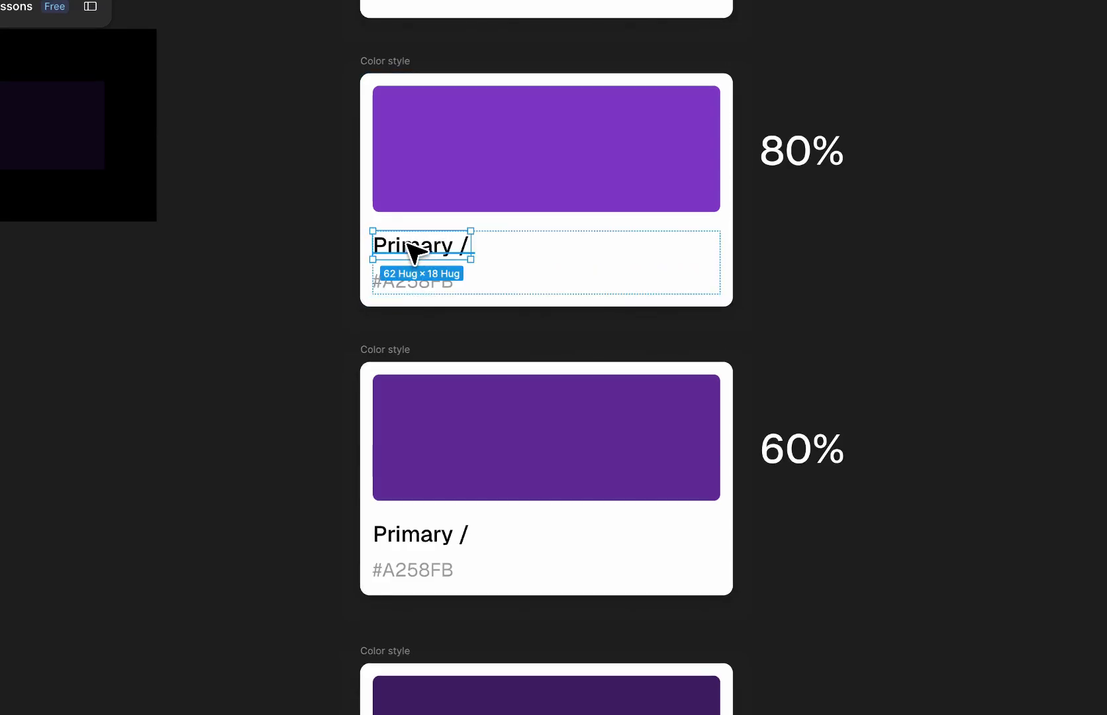
type("Purple / 400")
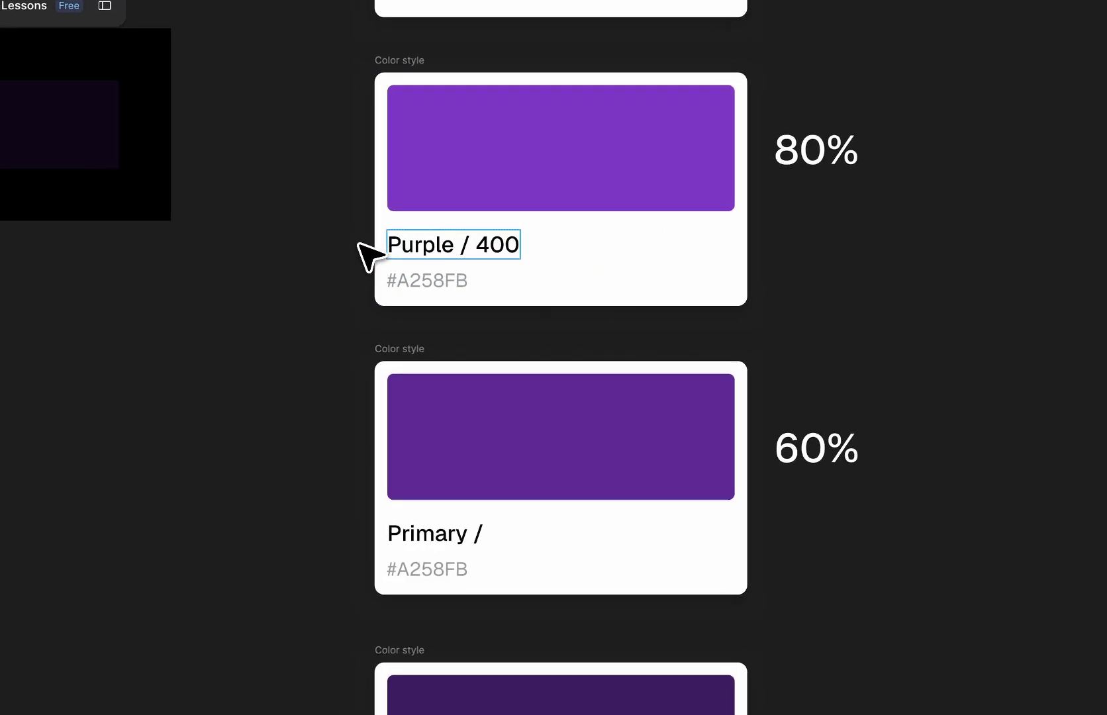
scroll(369, 254, "up", 3)
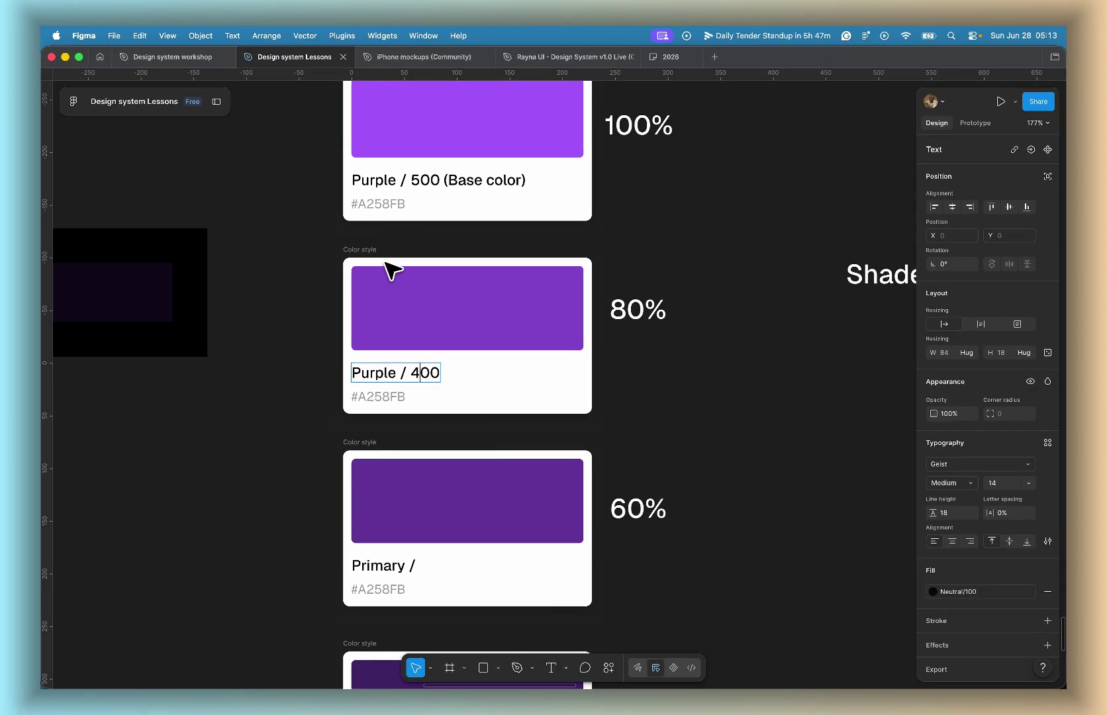
key("Left")
key("Left")
key("BackSpace")
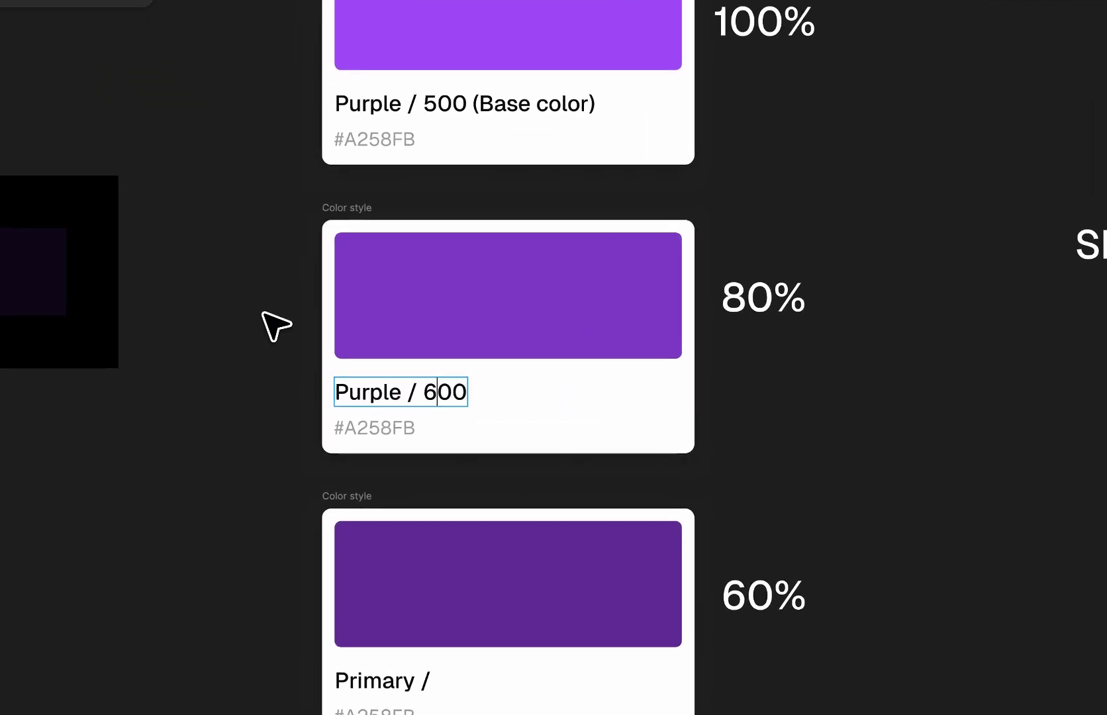
key("Escape")
left_click(376, 307)
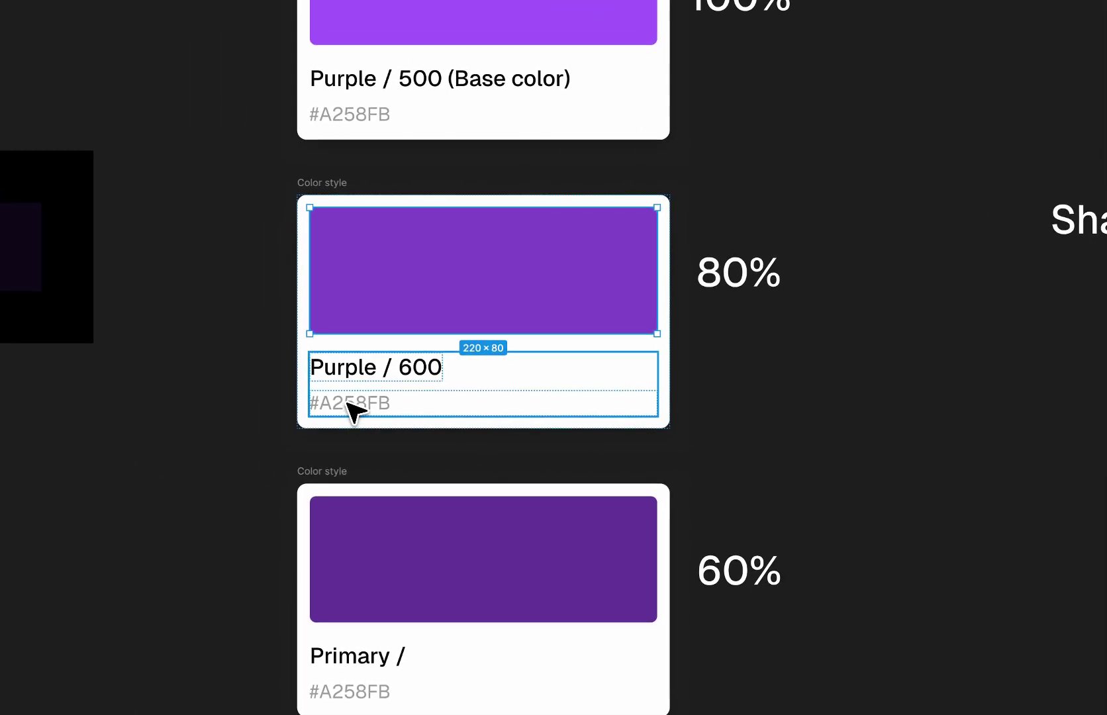
left_click(349, 403)
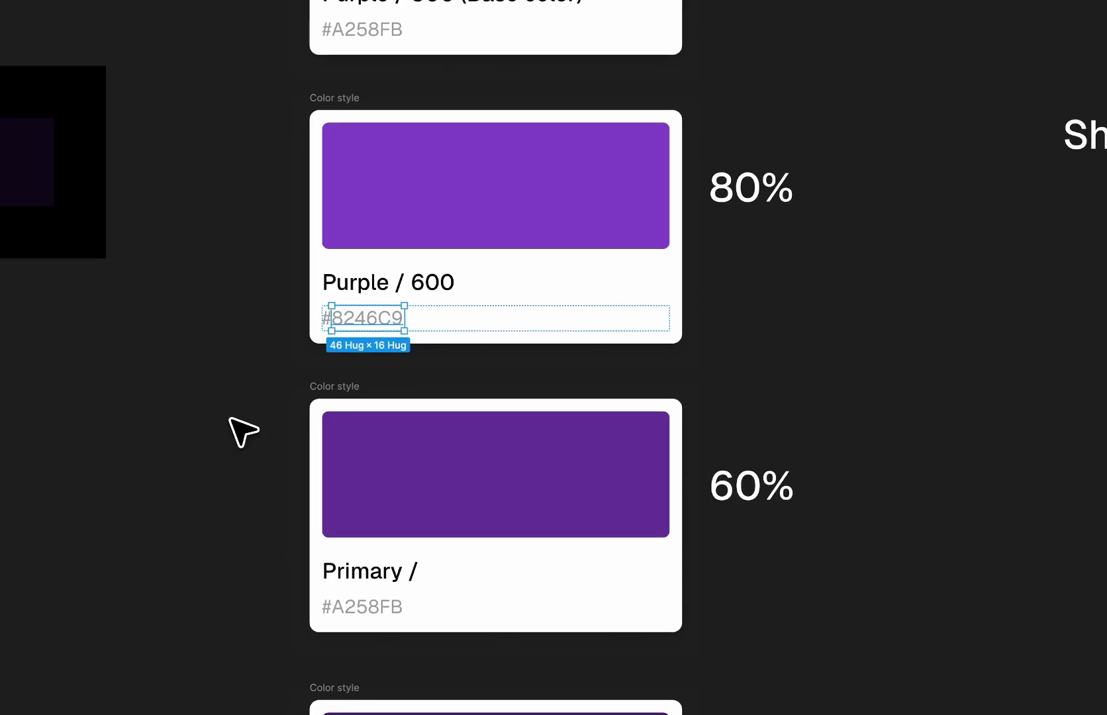
Step: Copy the Purple / 600 name onto the 60%, 40% and 20% shade cards
left_click(390, 280)
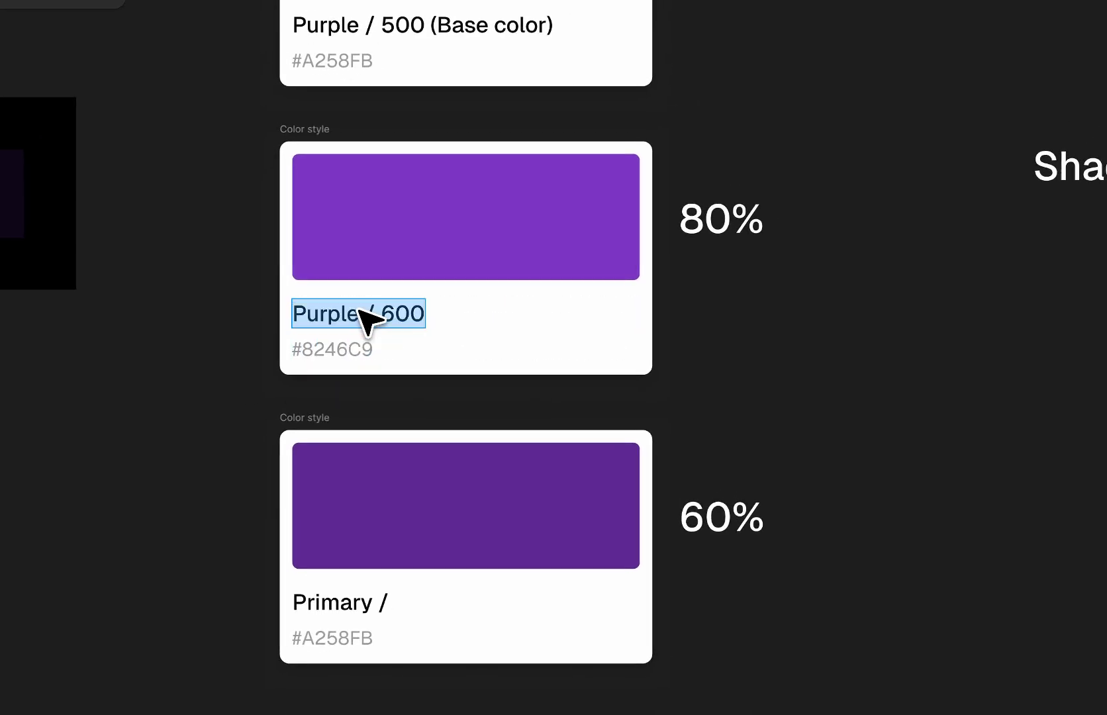
scroll(262, 459, "down", 5)
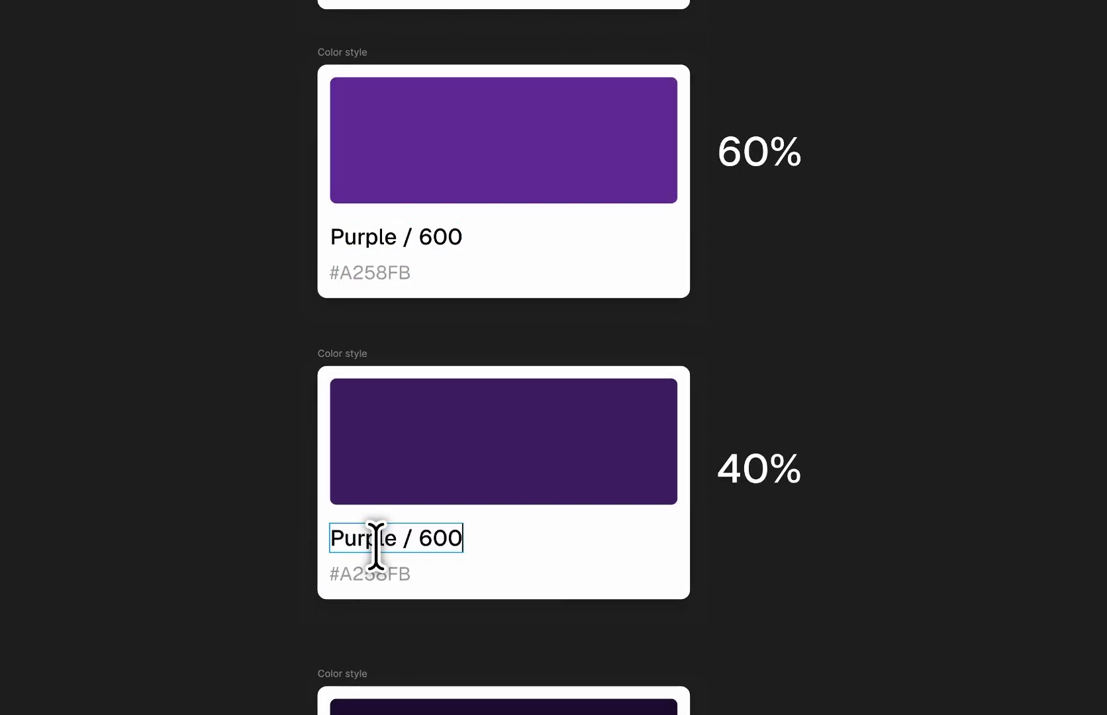
scroll(376, 545, "down", 3)
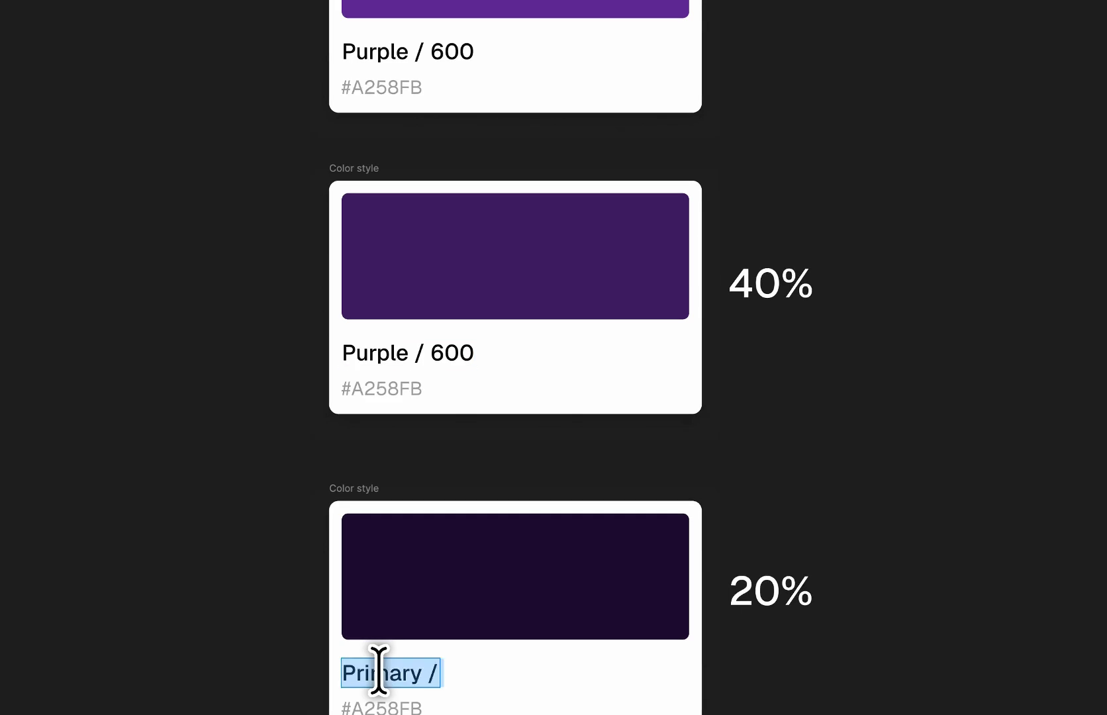
Step: Rename the 60% shade card as Purple / 700 and set its hex code text to 613597
scroll(401, 607, "up", 10)
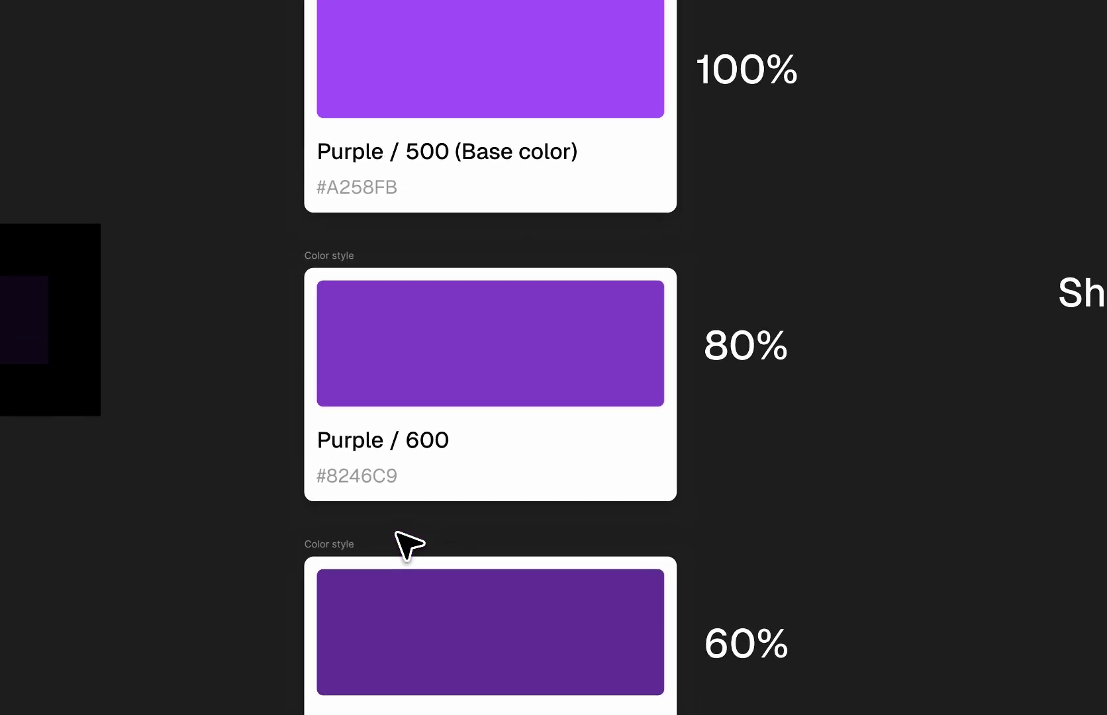
scroll(407, 543, "down", 3)
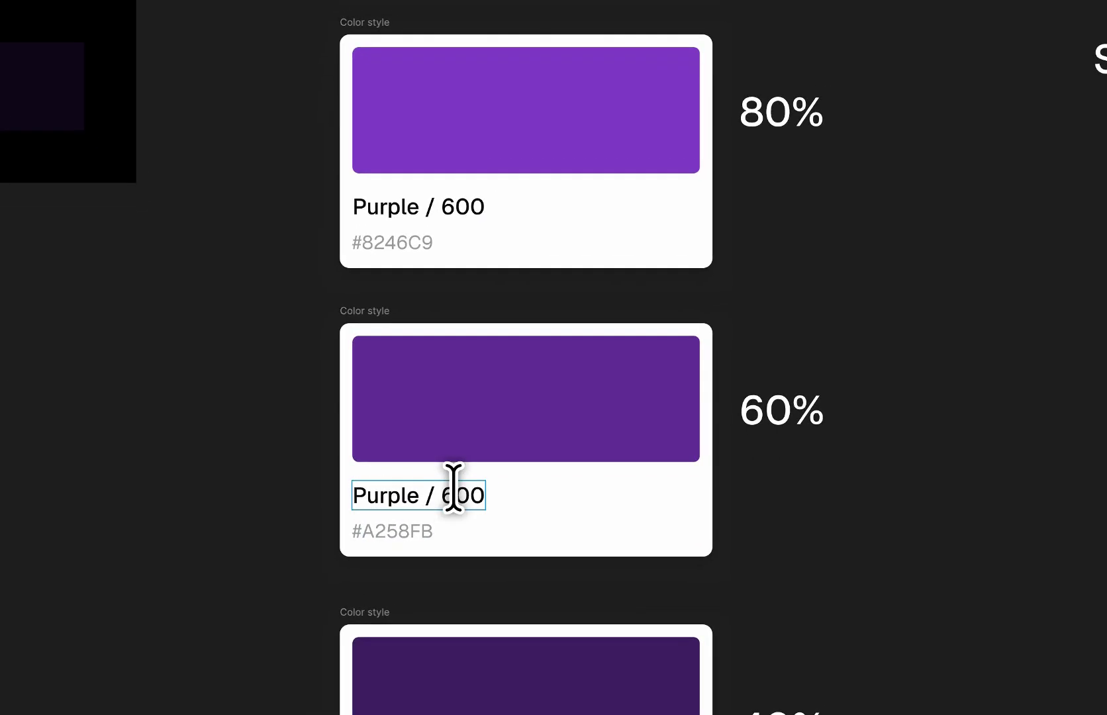
key("Escape")
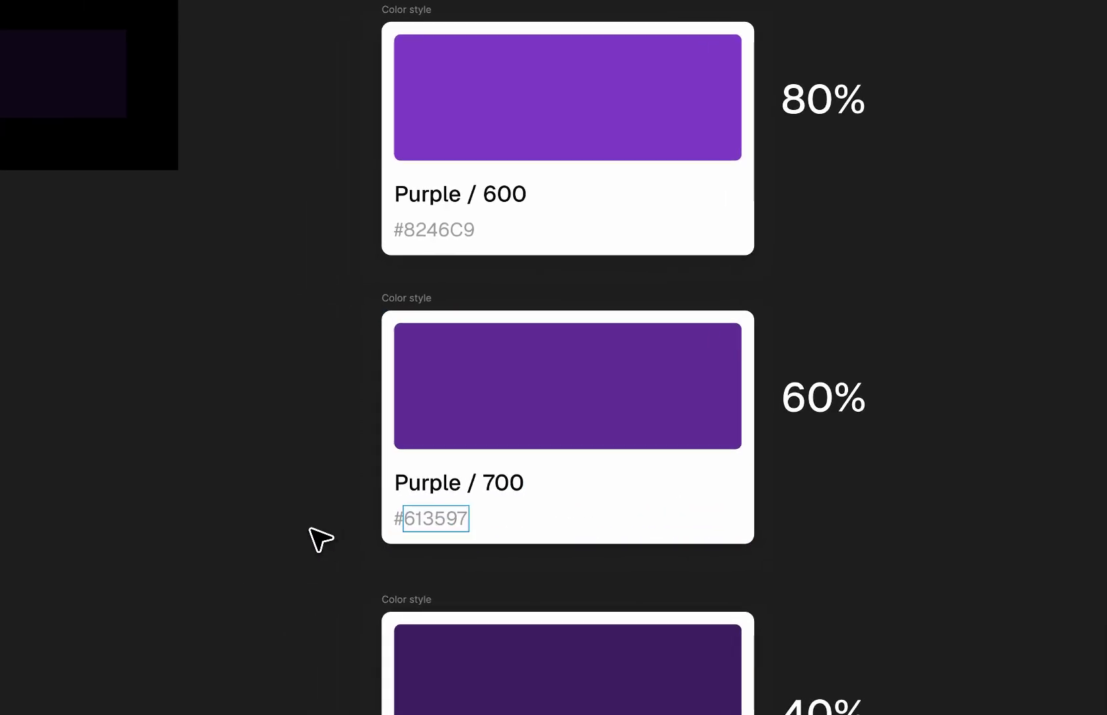
Step: Set the 40% shade card's hex code text to 412364 and rename the card as Purple / 800
left_click(500, 403)
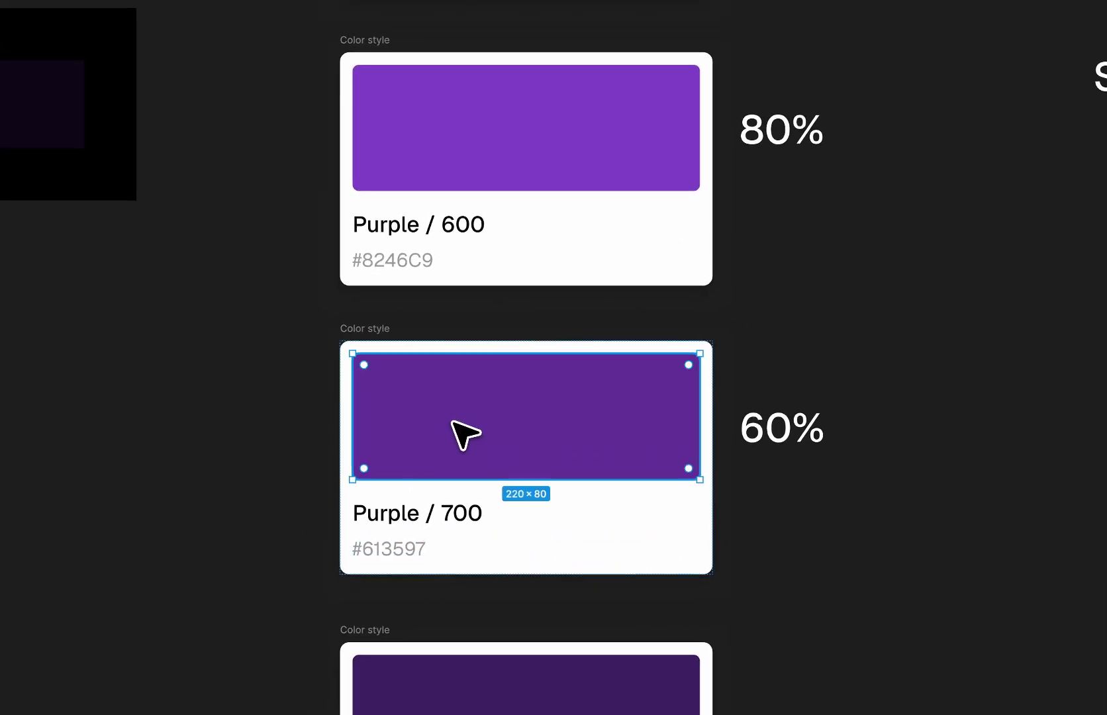
scroll(329, 524, "down", 5)
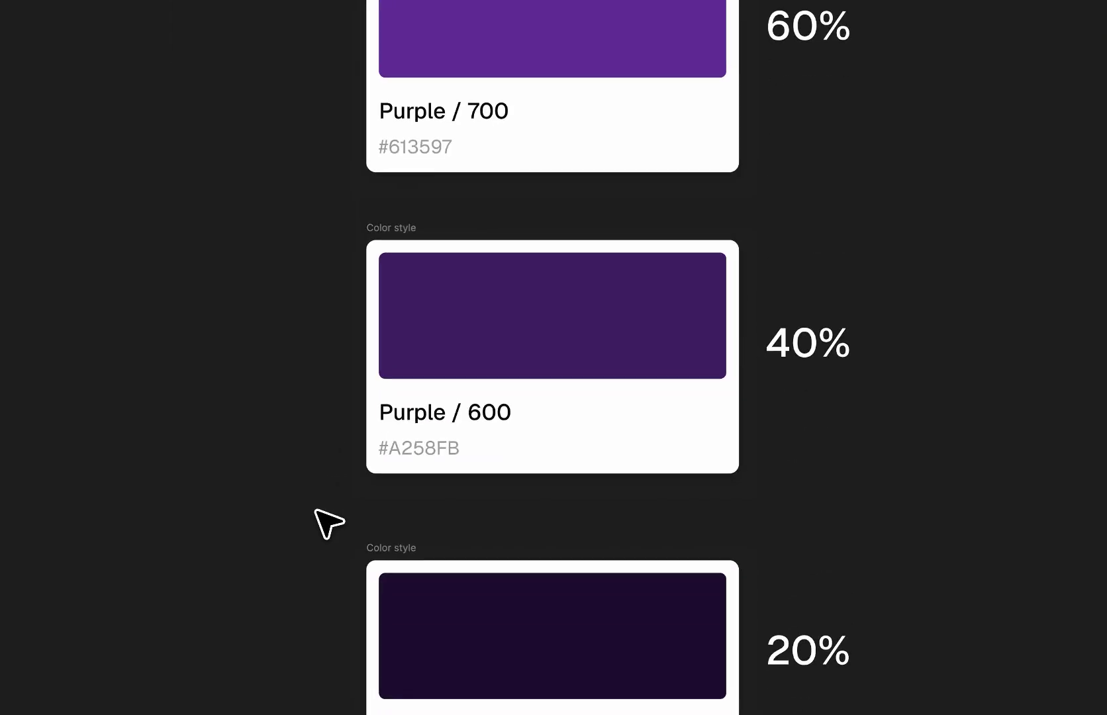
left_click(473, 341)
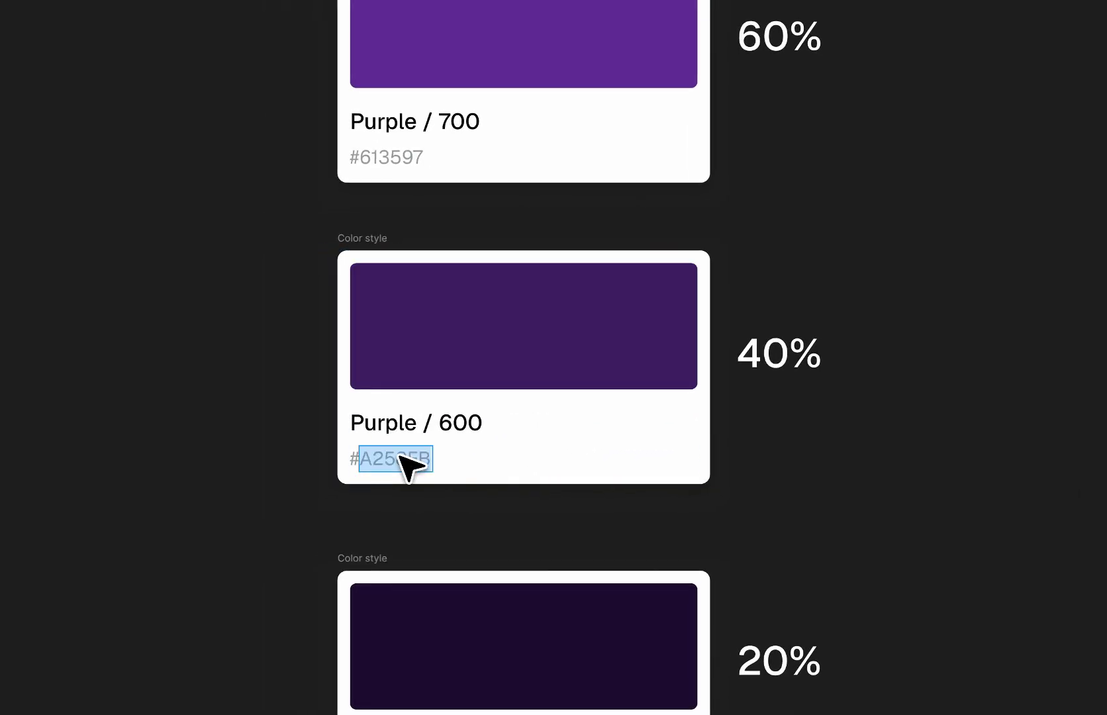
type("412364")
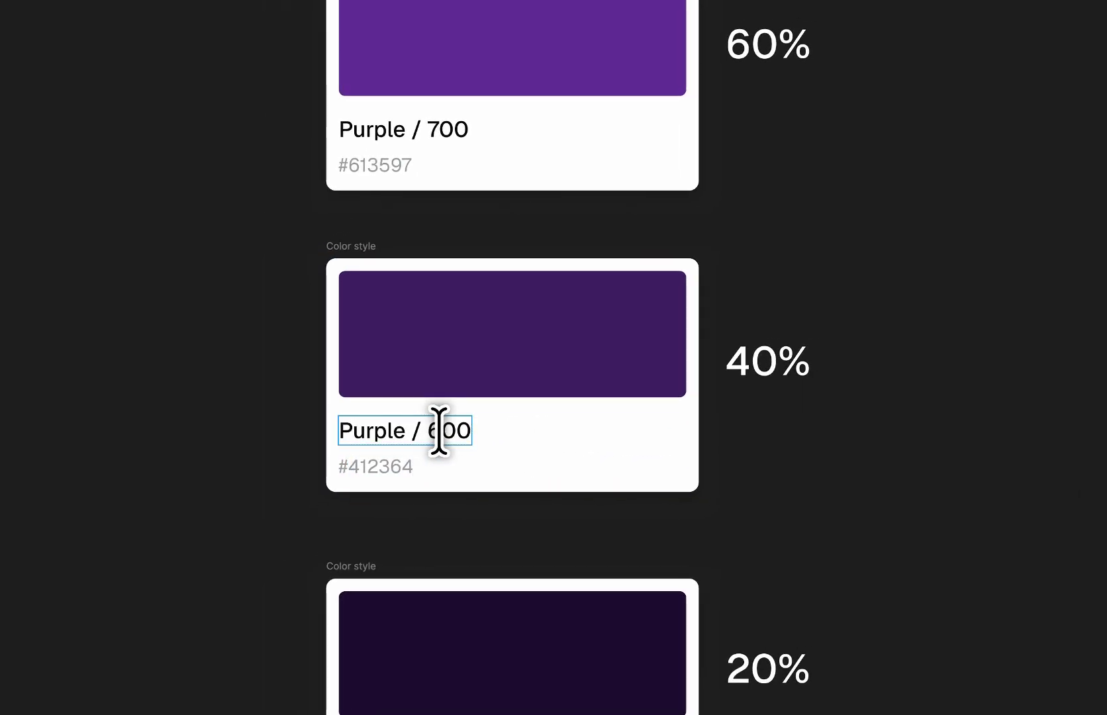
key("Escape")
Step: Rename the 20% shade card as Purple / 900 and set its hex code text to 201232
scroll(247, 477, "down", 5)
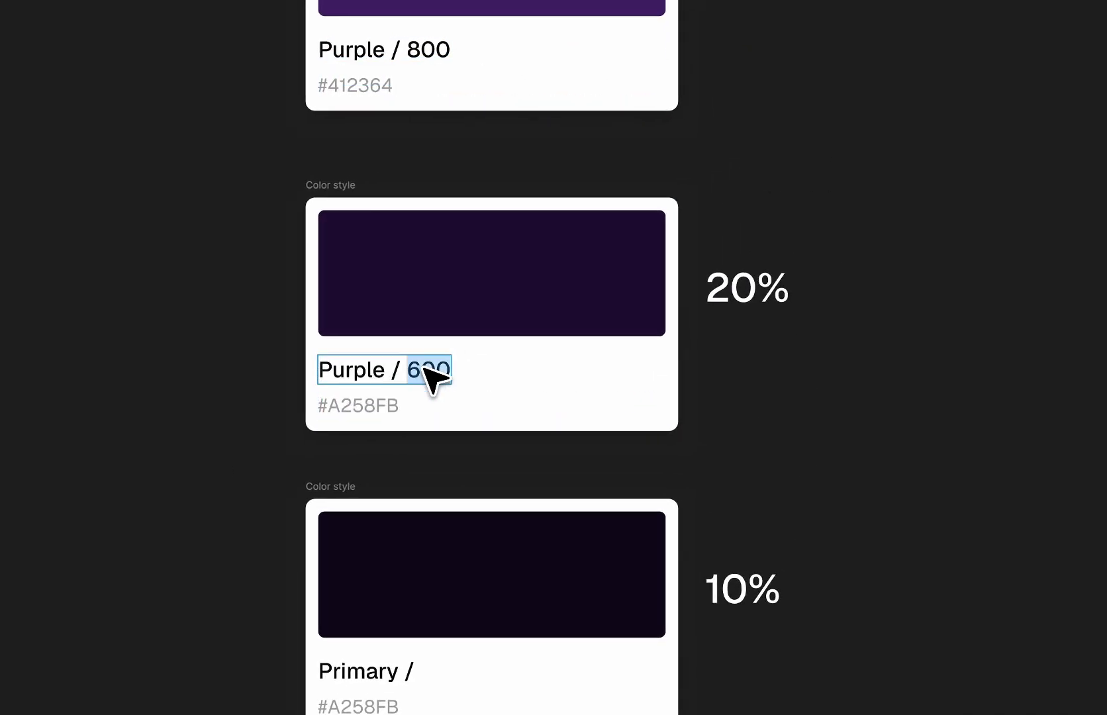
key("BackSpace")
type("9")
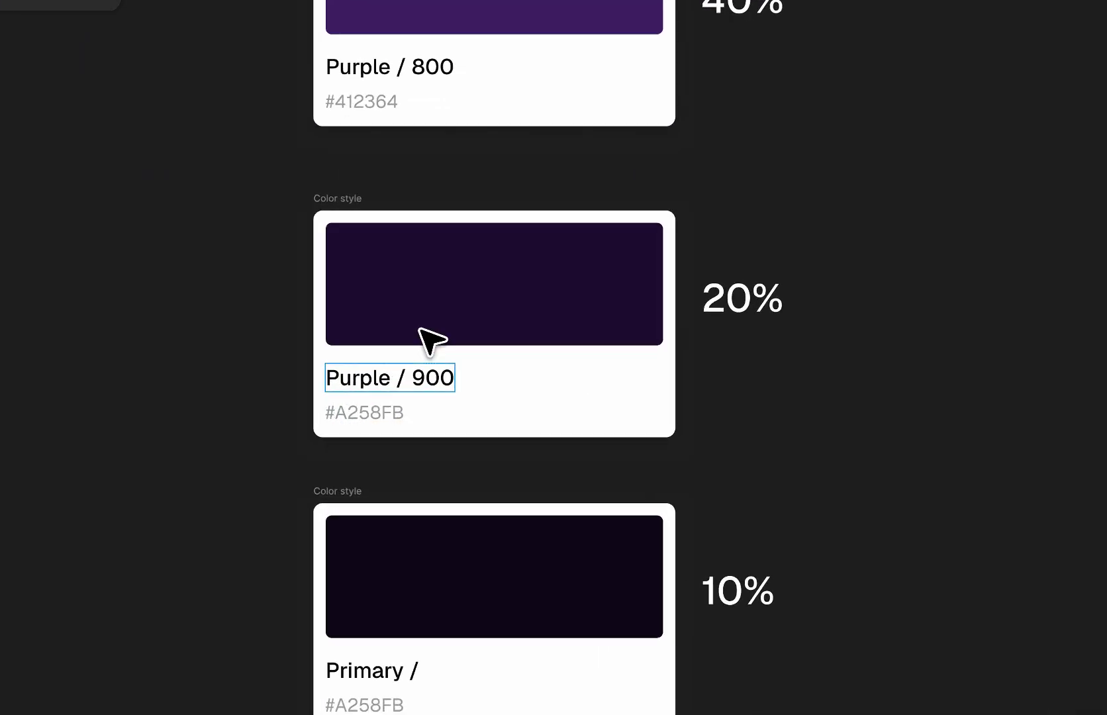
key("Escape")
left_click(434, 328)
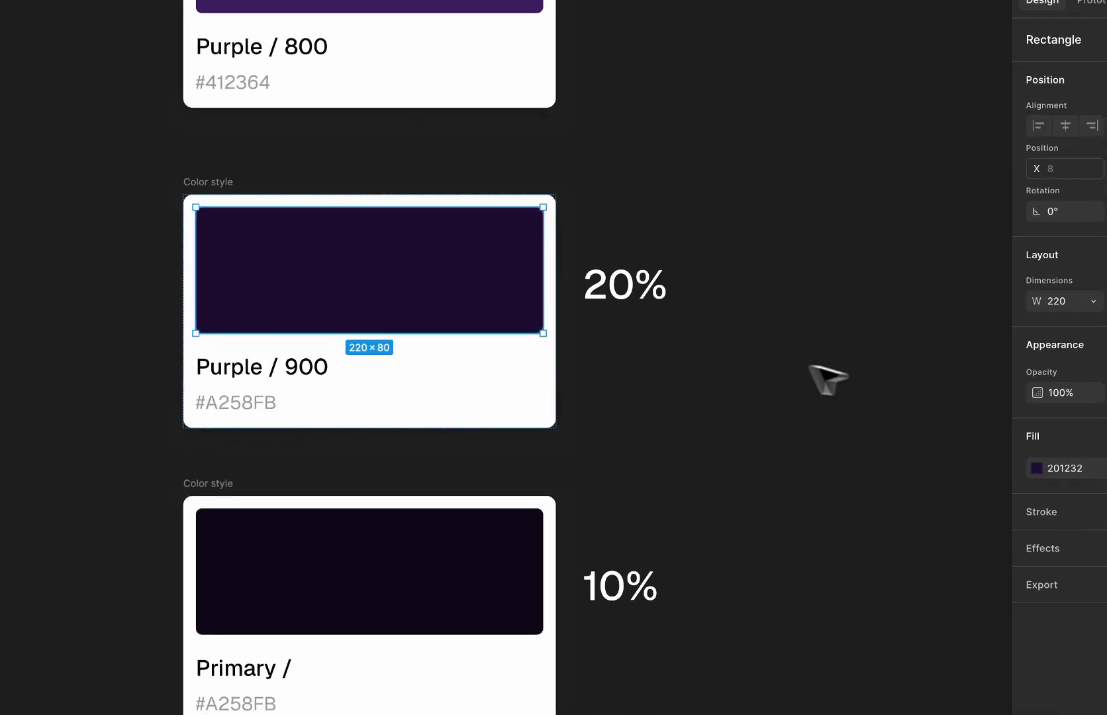
left_click(1033, 449)
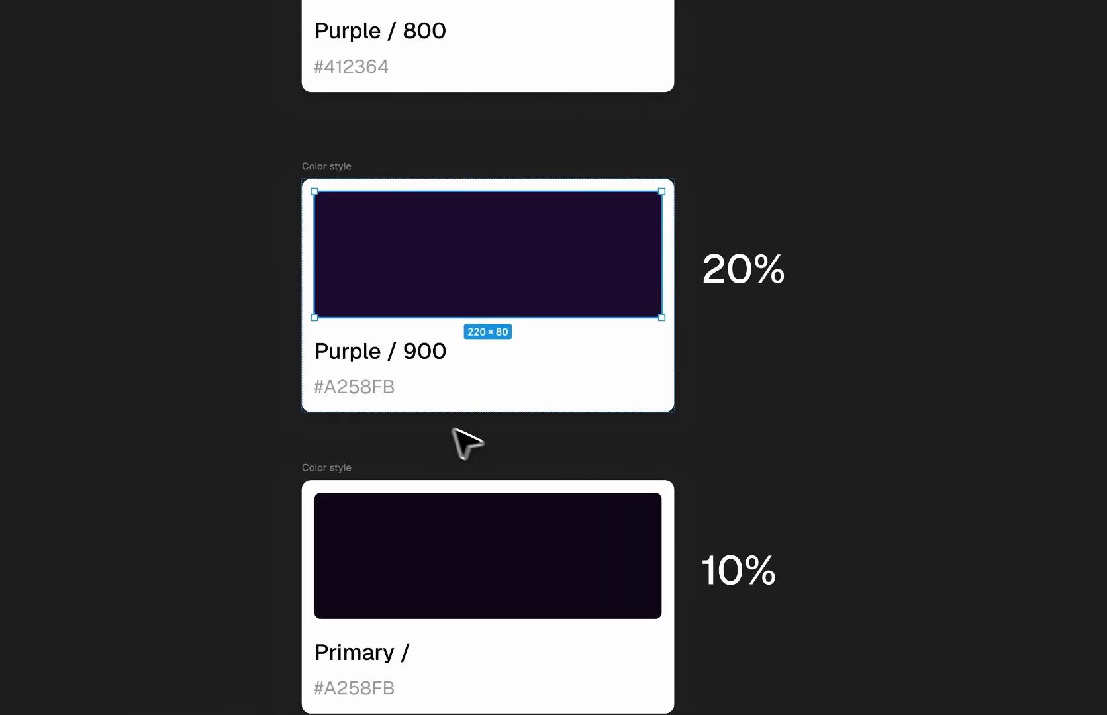
type("201232")
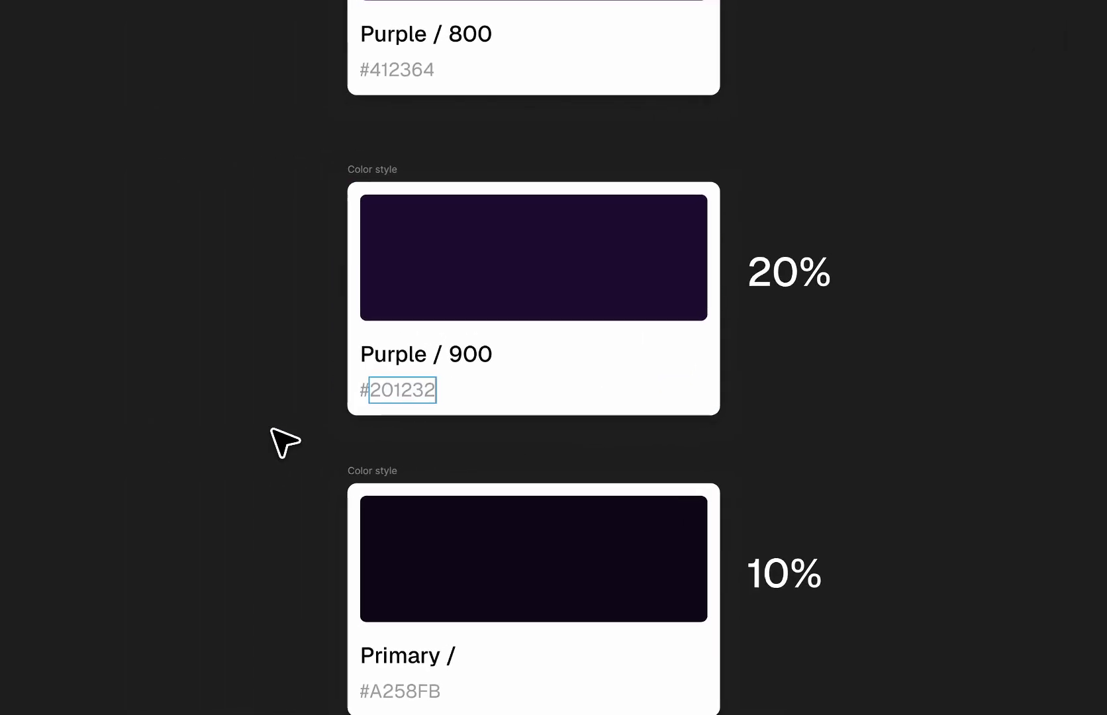
left_click(284, 440)
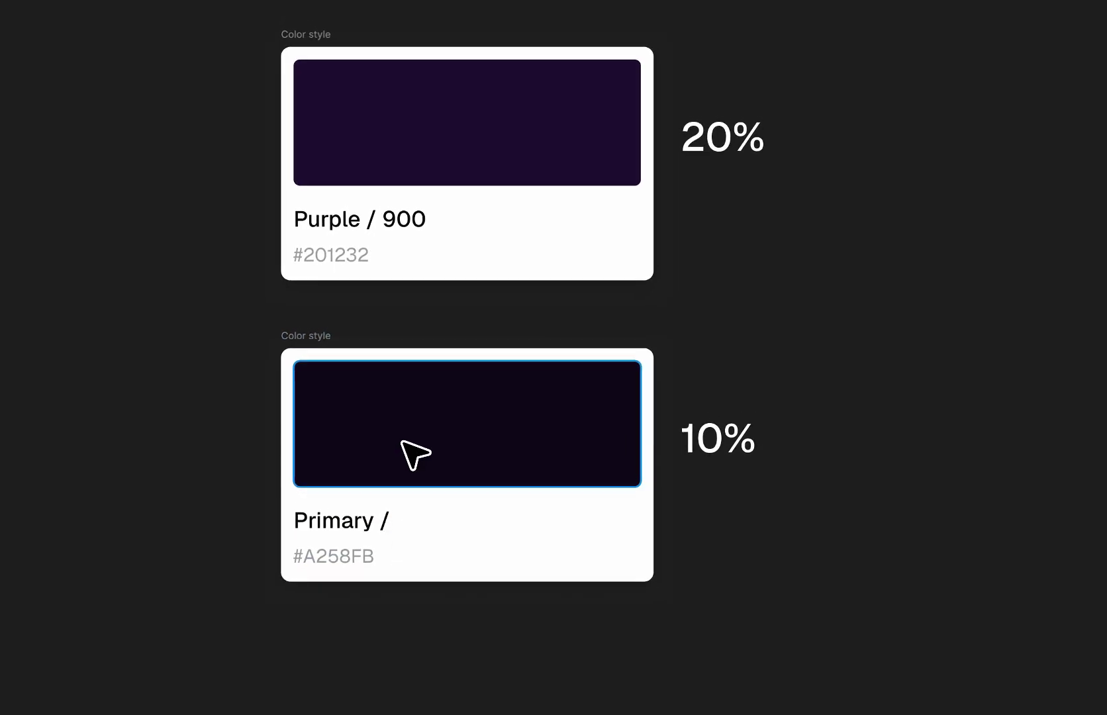
Step: Name the 10% shade card Purple / 950 and set its hex code text to its swatch colour, 100919
left_click(369, 481)
left_click(411, 313)
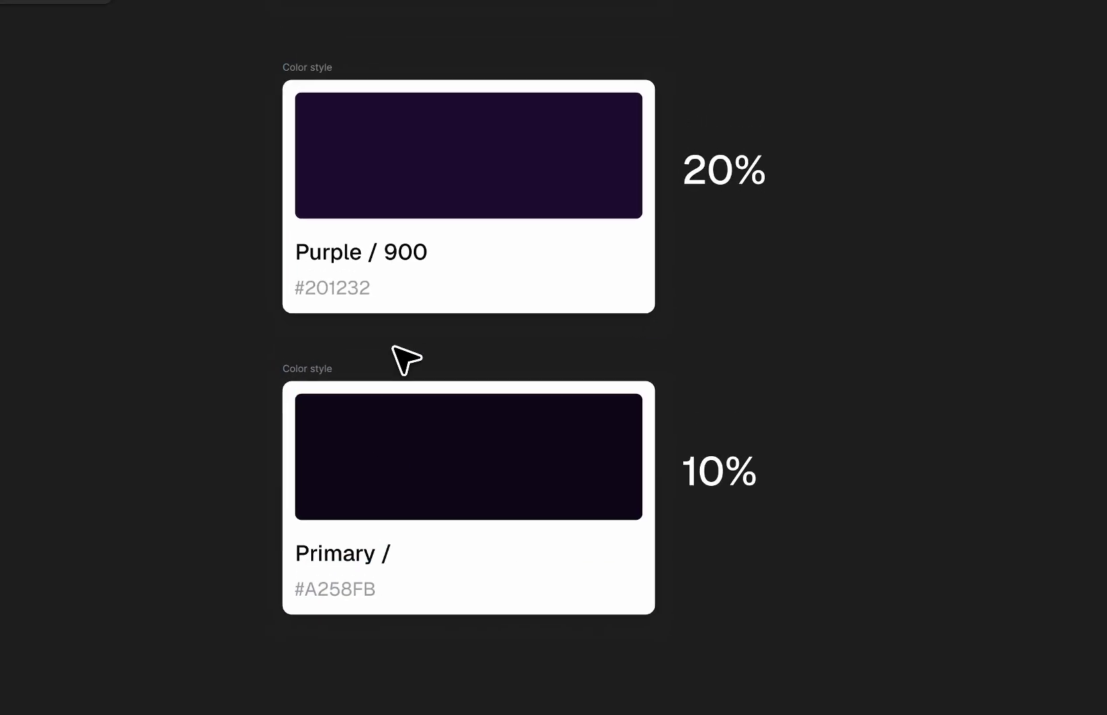
left_click(403, 205)
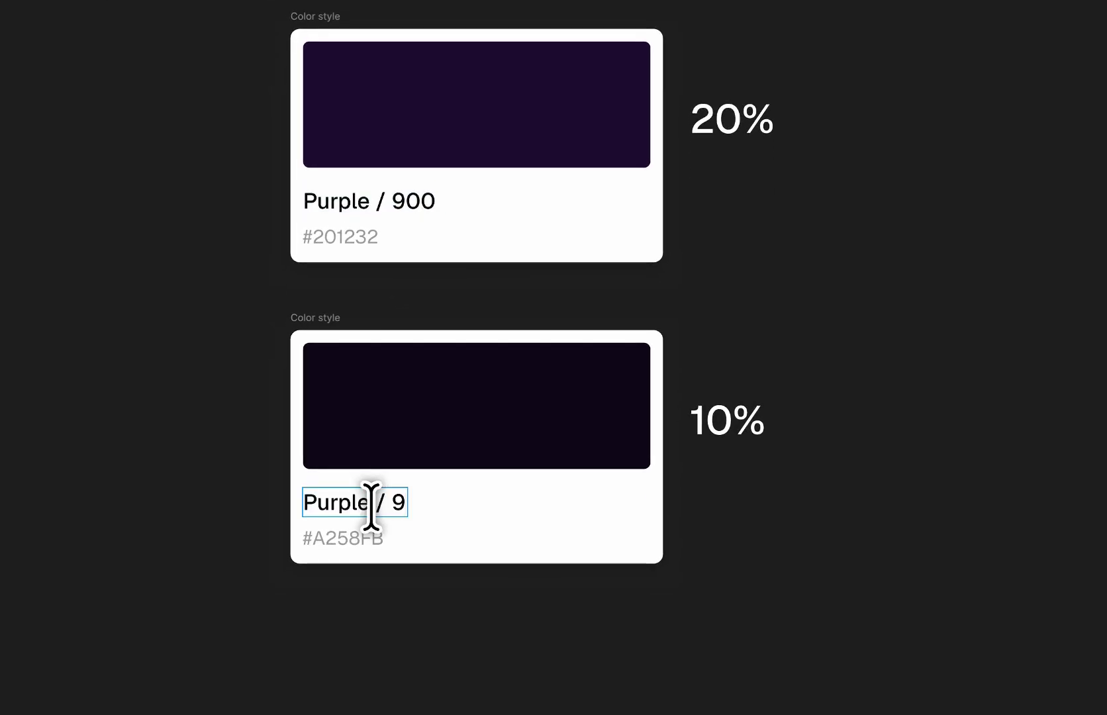
left_click(371, 504)
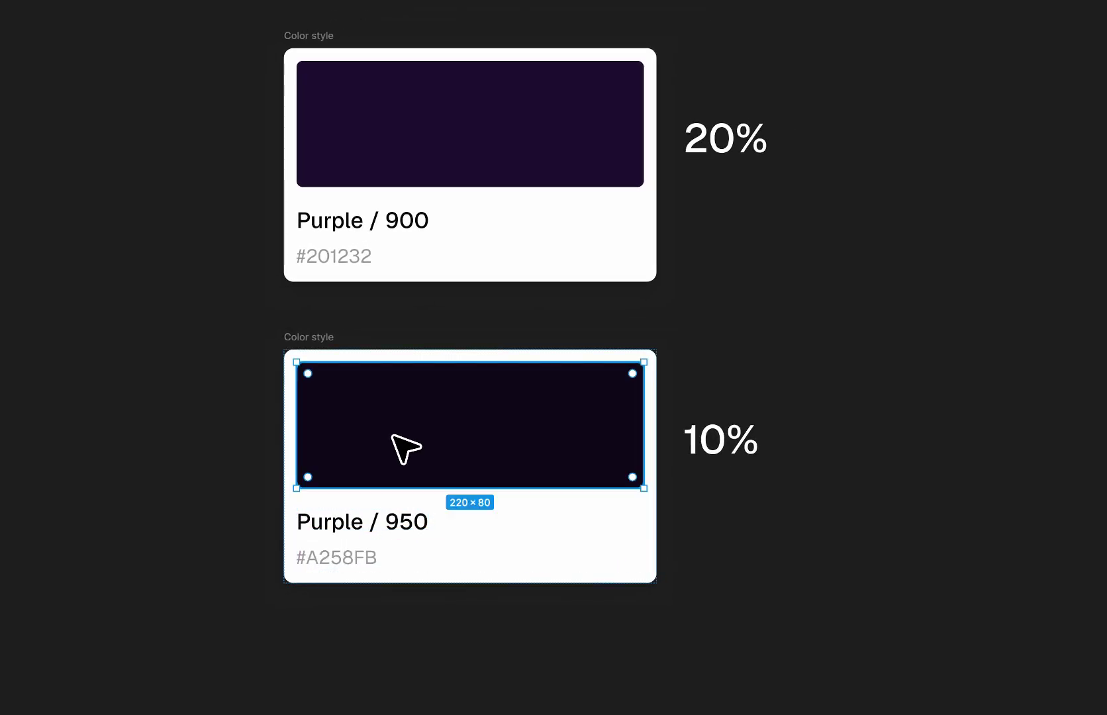
left_click(1033, 448)
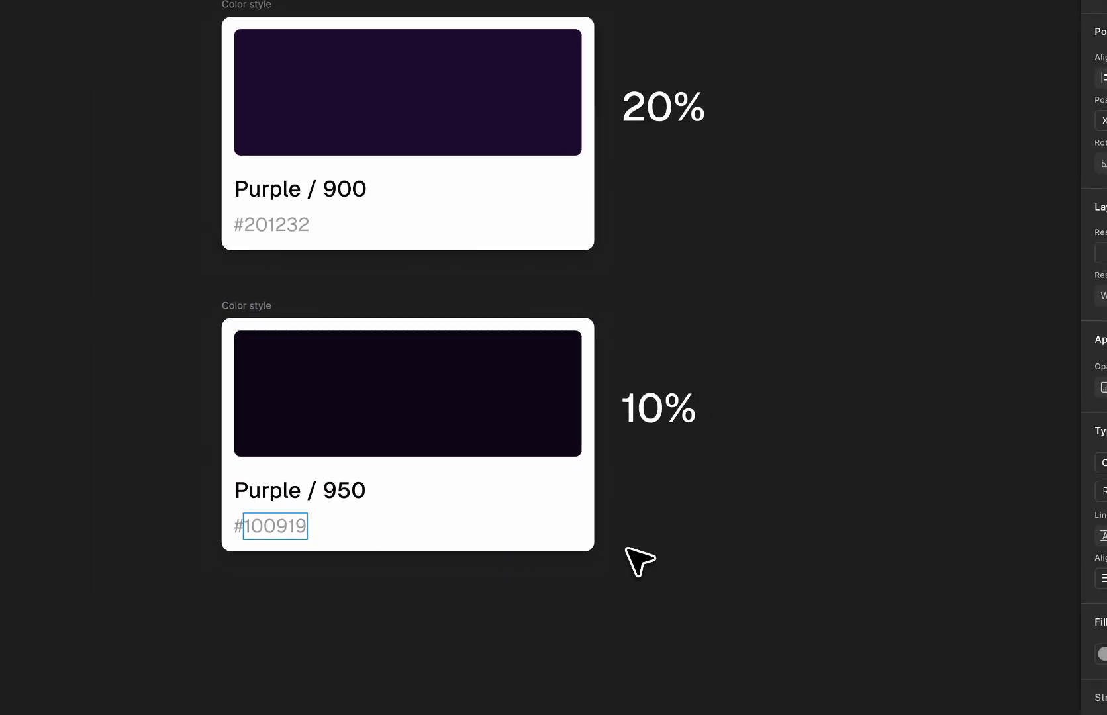
left_click(723, 557)
left_click(721, 566)
Step: Move the whole column of purple cards with their percentage labels below the row of base colour cards
scroll(720, 567, "down", 8)
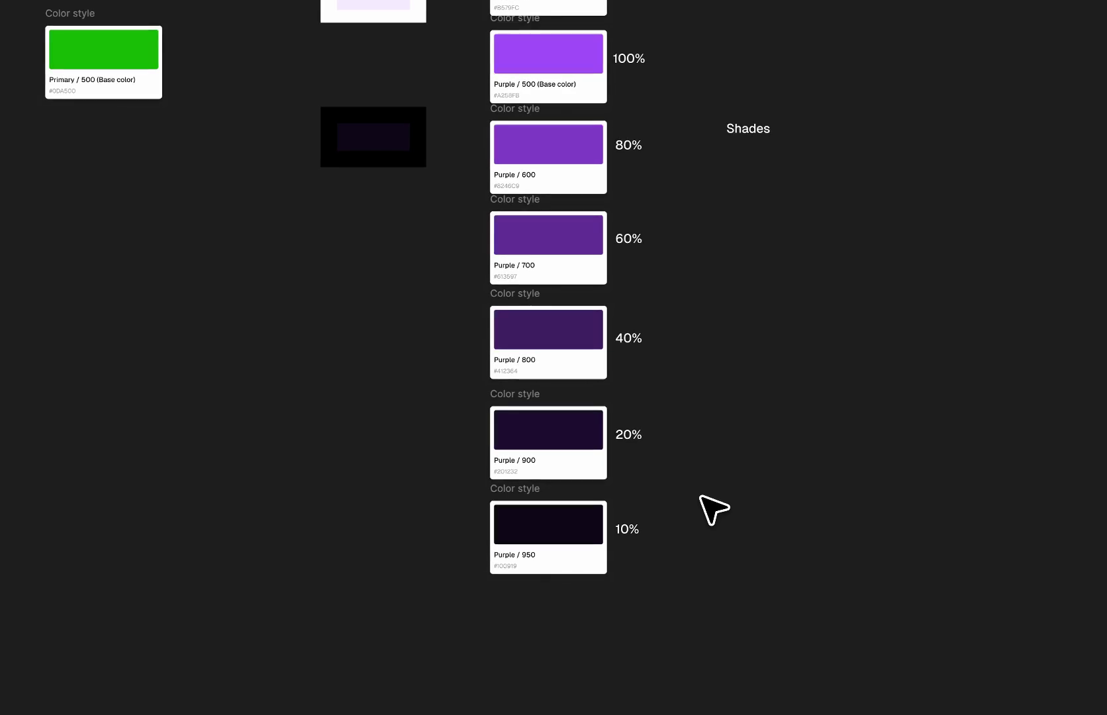
scroll(697, 502, "down", 5)
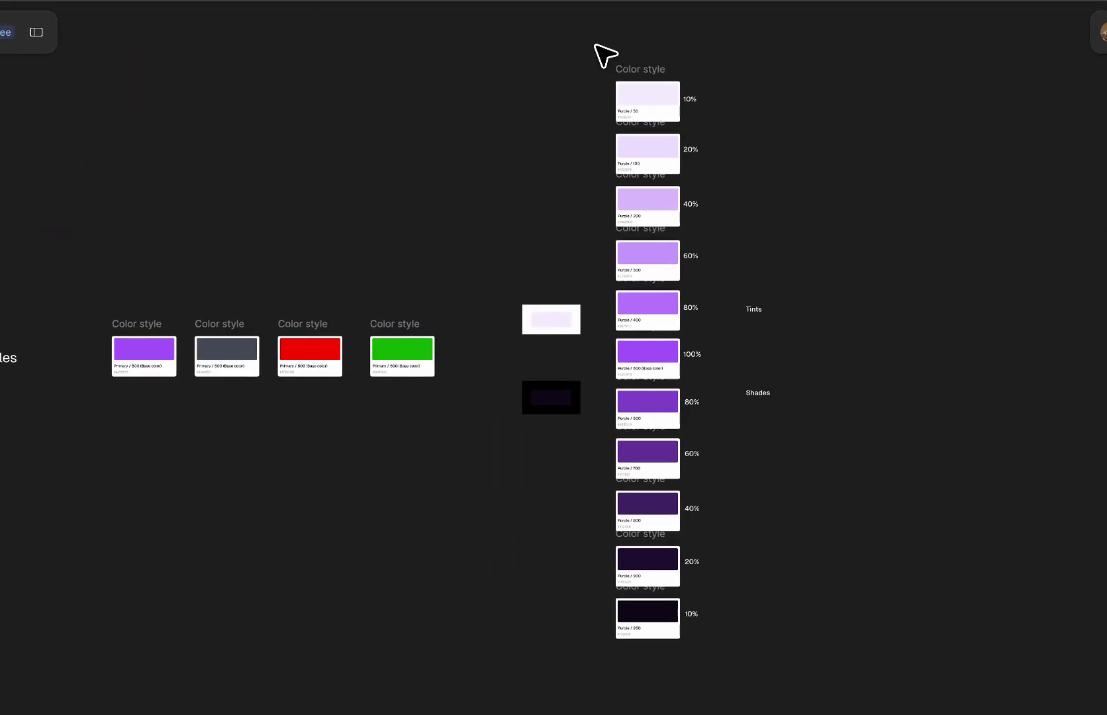
left_click_drag(598, 48, 656, 522)
left_click_drag(638, 434, 674, 547)
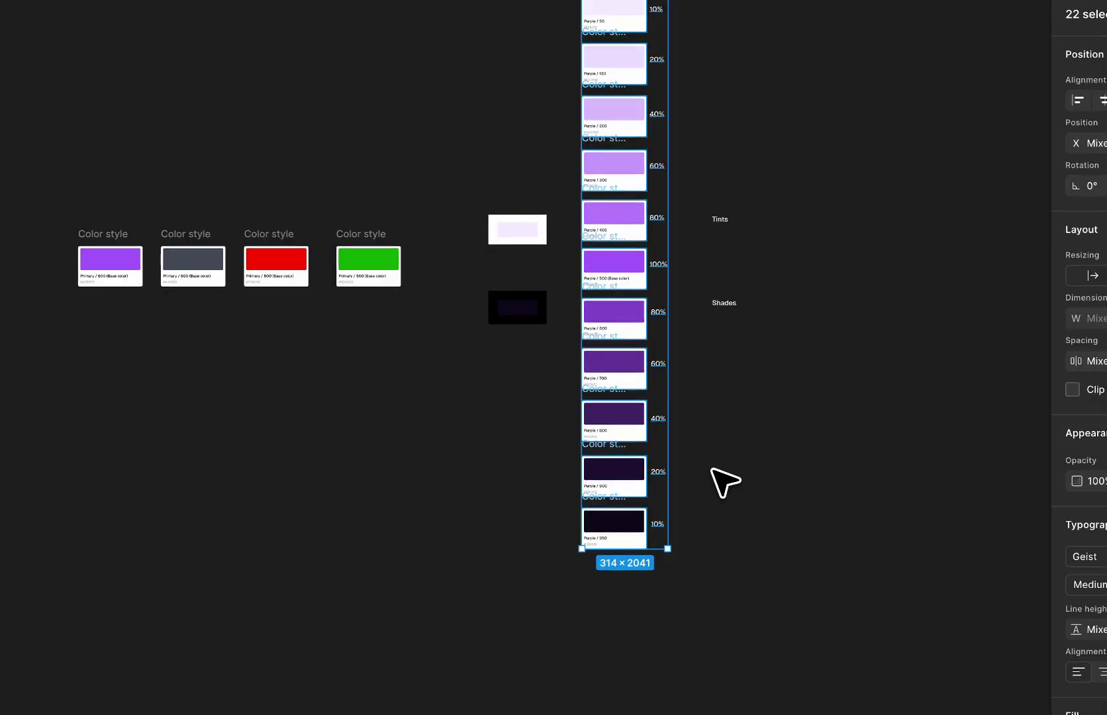
scroll(709, 435, "down", 5)
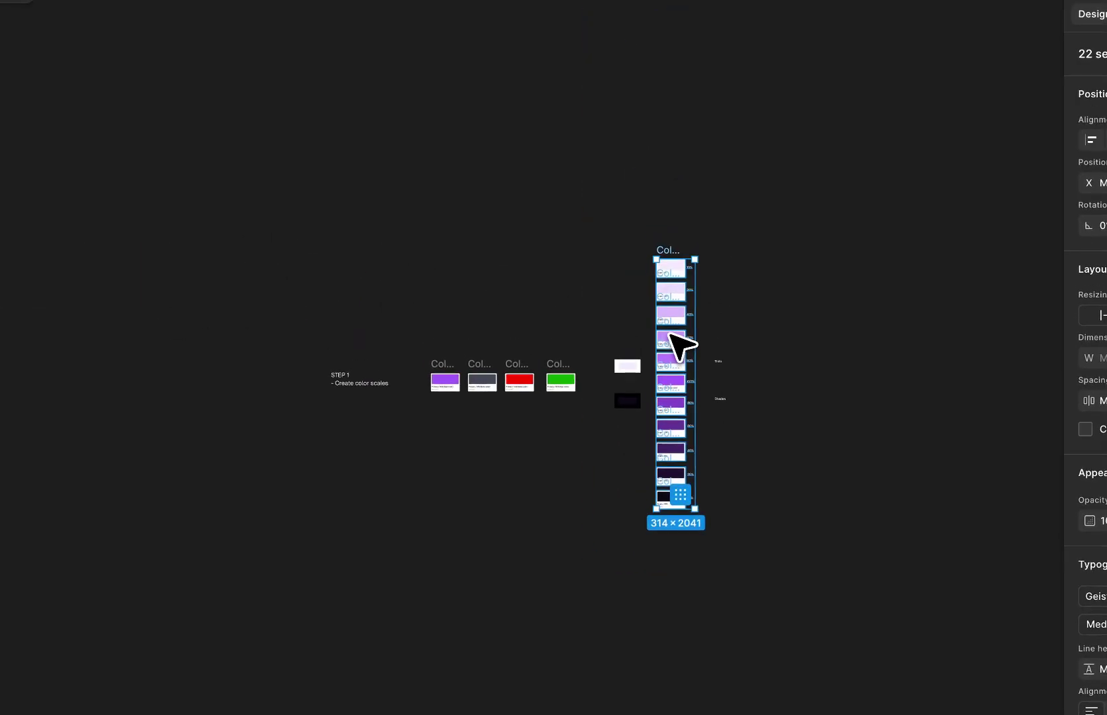
left_click_drag(676, 344, 501, 493)
left_click(570, 485)
Step: Move all the percentage labels together from the right side to the left side of the purple cards
scroll(542, 454, "up", 5)
scroll(540, 424, "down", 2)
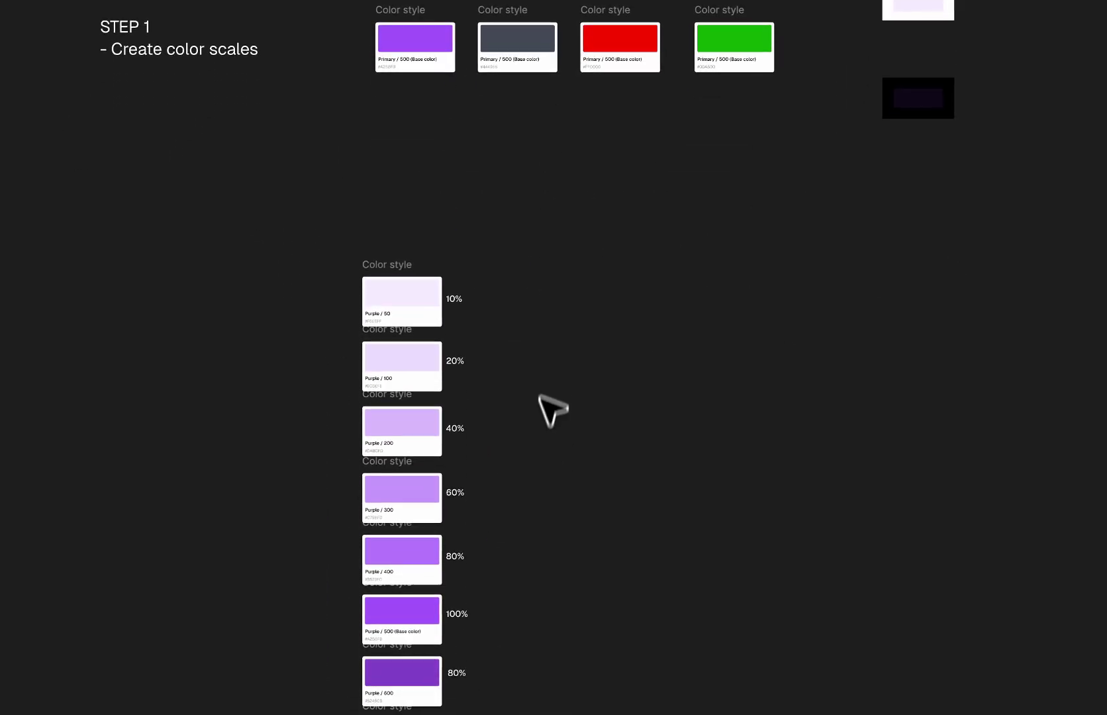
scroll(553, 284, "down", 2)
left_click_drag(584, 245, 504, 667)
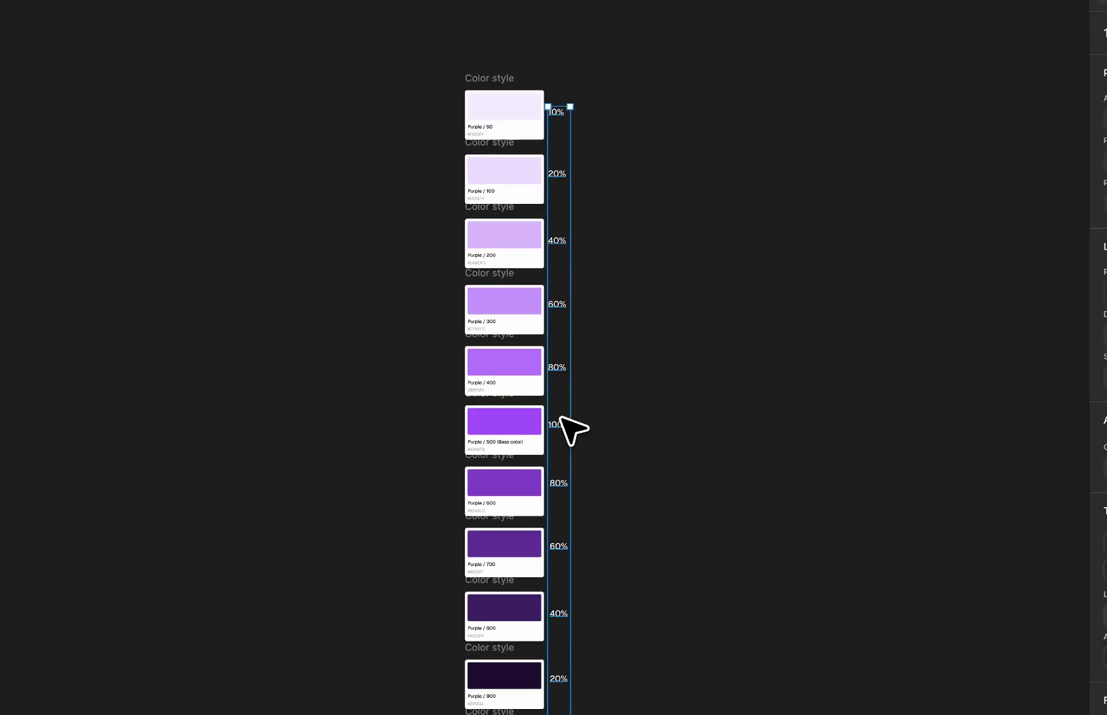
left_click_drag(560, 415, 474, 420)
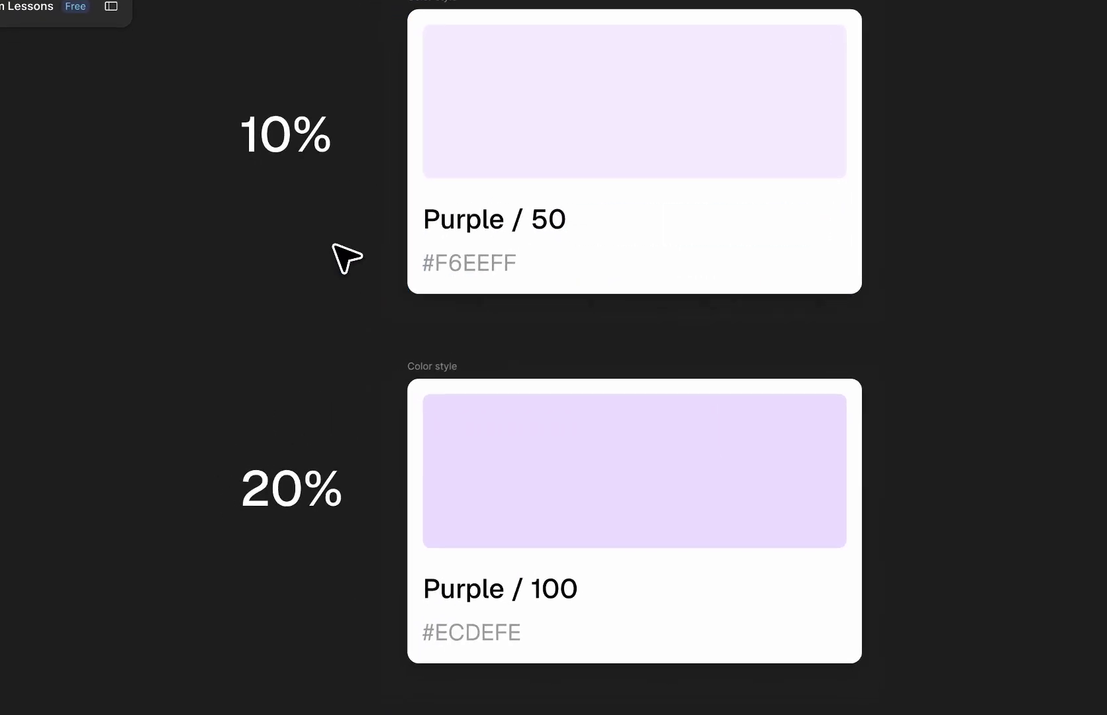
Step: Review the names, hex codes and opacity percentages of the purple scale from Purple / 50 to Purple / 950
scroll(347, 258, "down", 20)
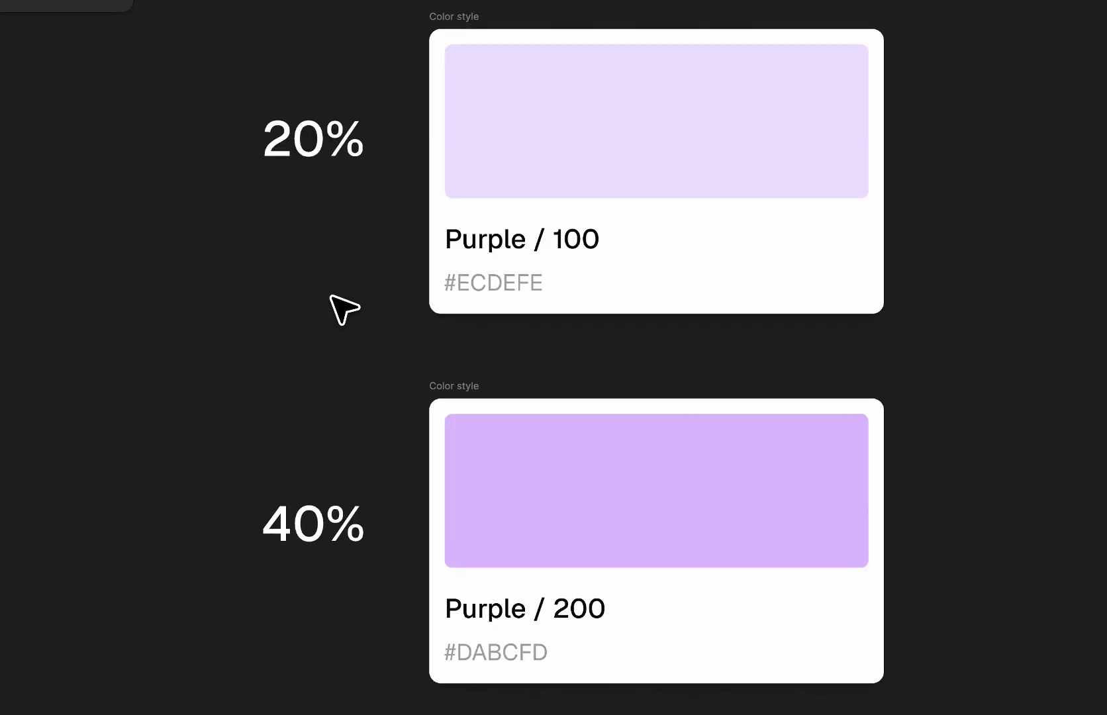
scroll(345, 345, "down", 10)
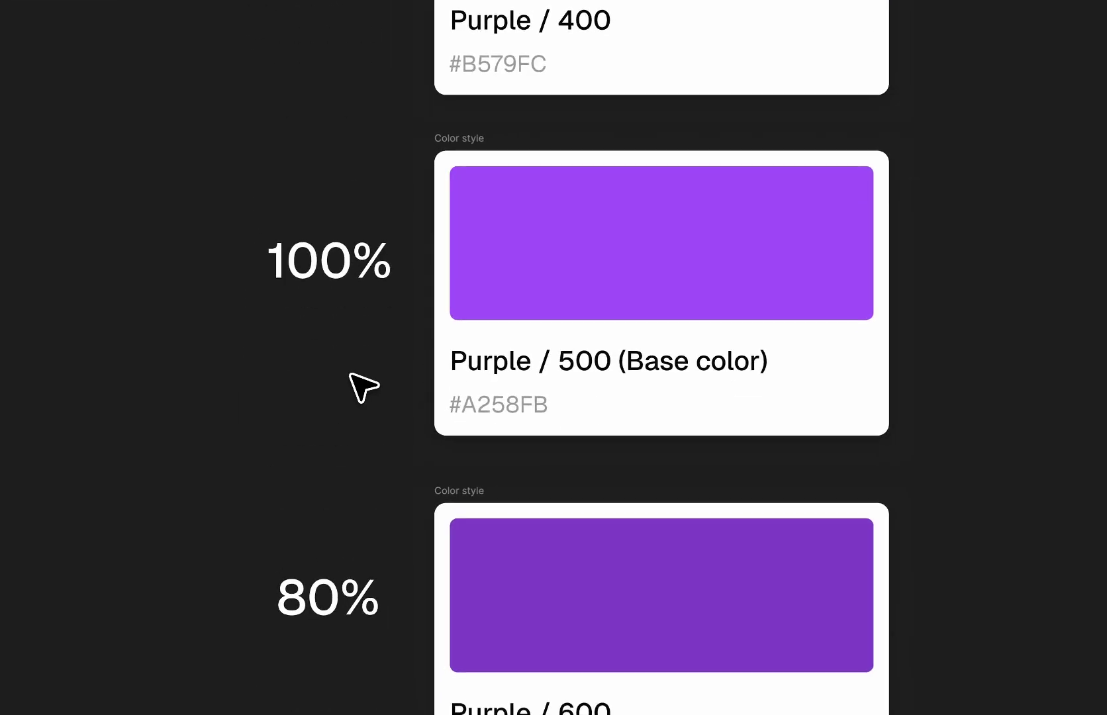
scroll(351, 373, "up", 5)
scroll(351, 374, "right", 3)
scroll(268, 408, "up", 15)
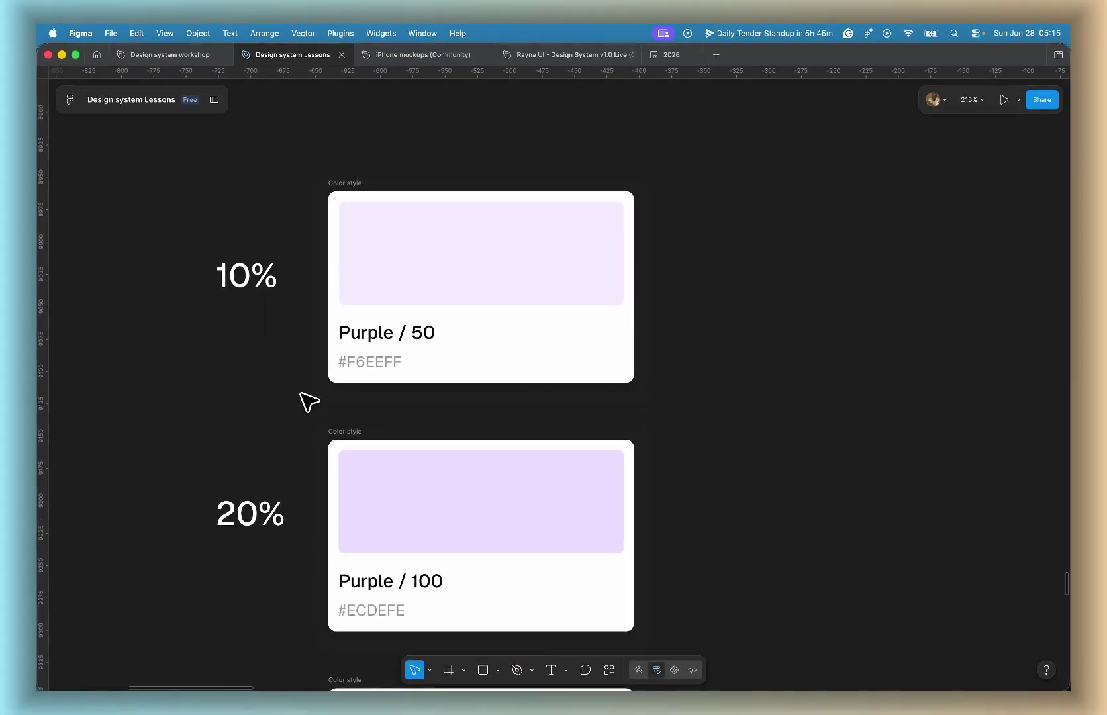
scroll(552, 351, "down", 3)
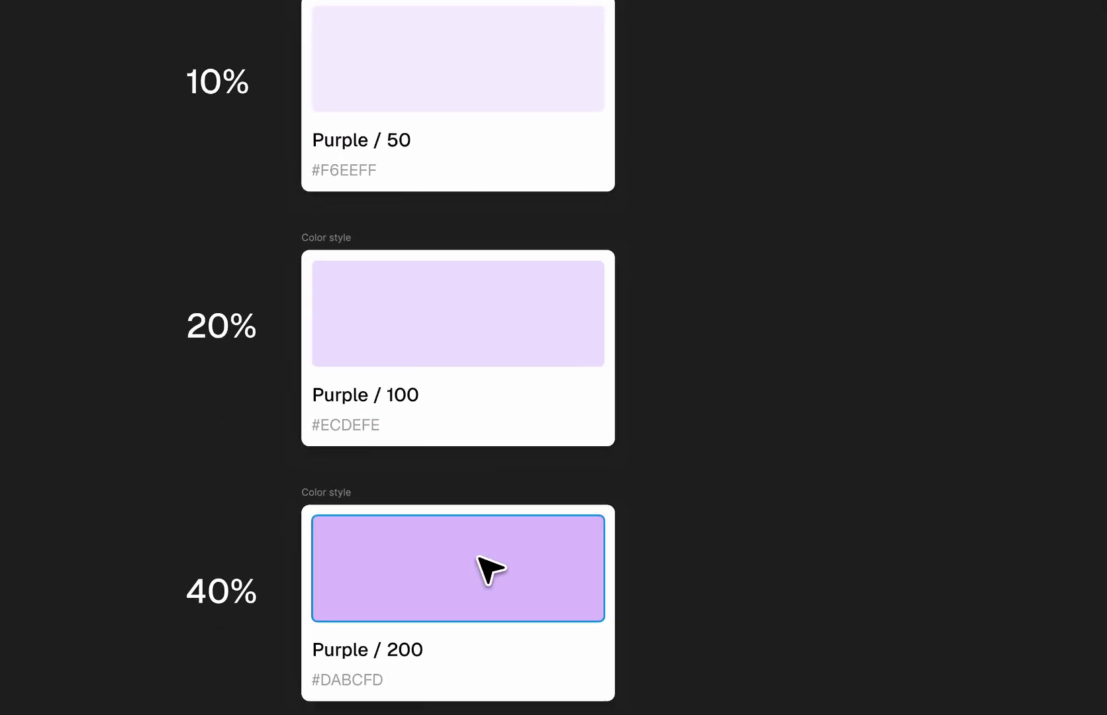
scroll(477, 635, "down", 5)
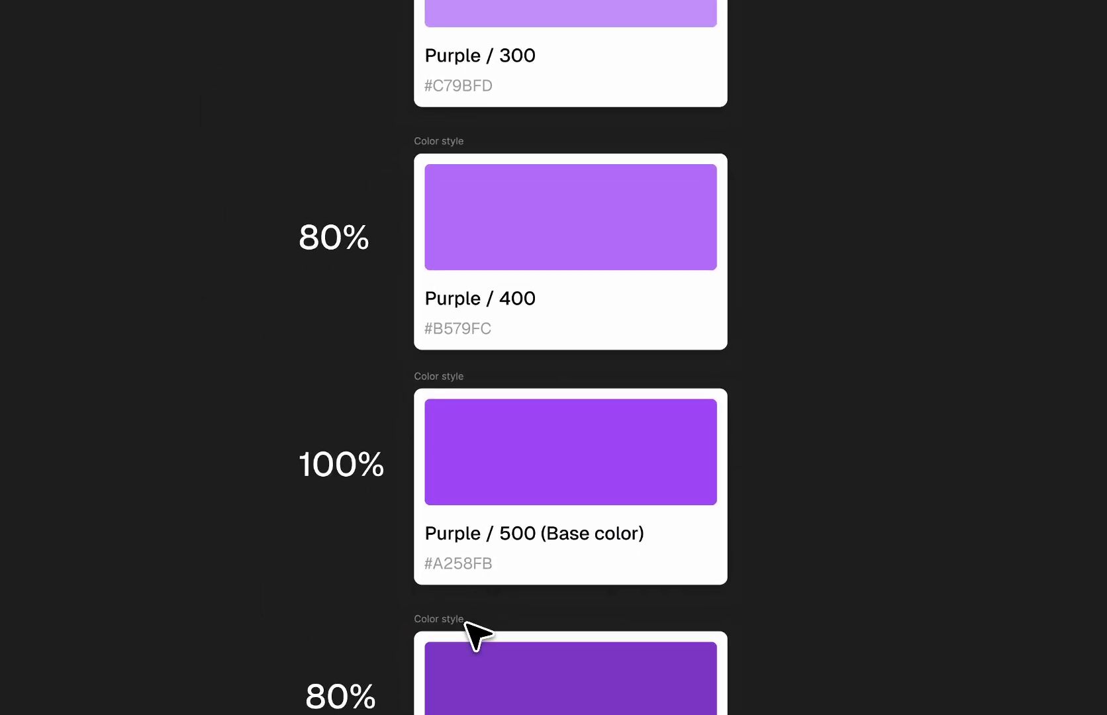
scroll(568, 482, "down", 5)
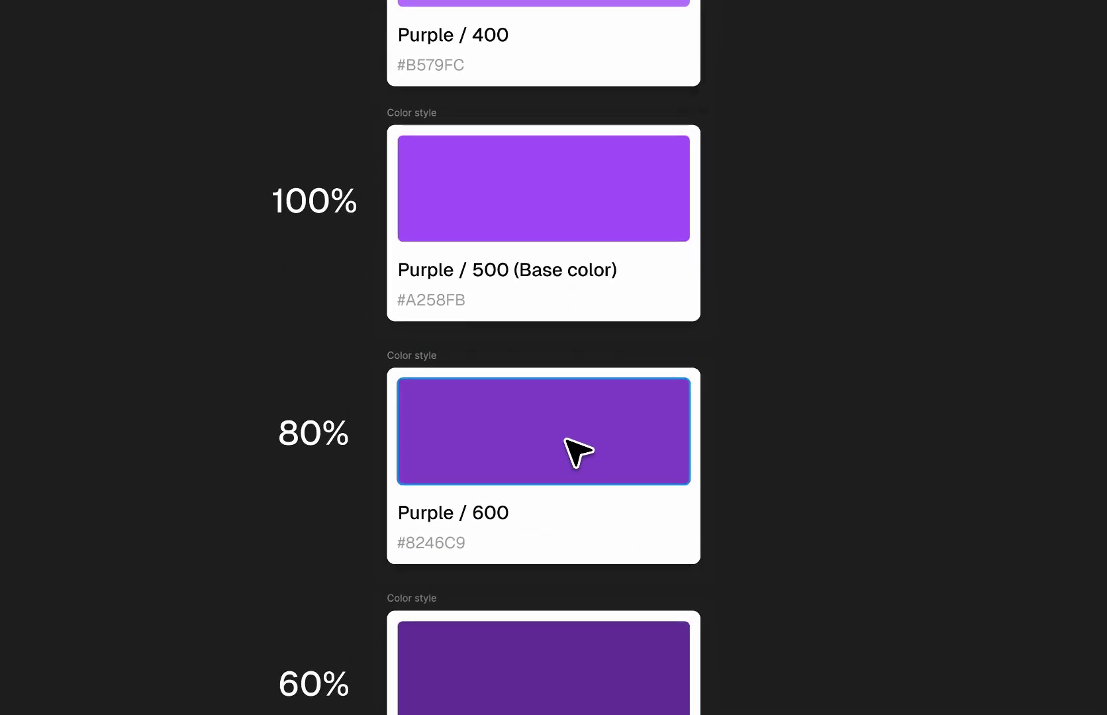
scroll(576, 451, "down", 8)
scroll(535, 546, "down", 8)
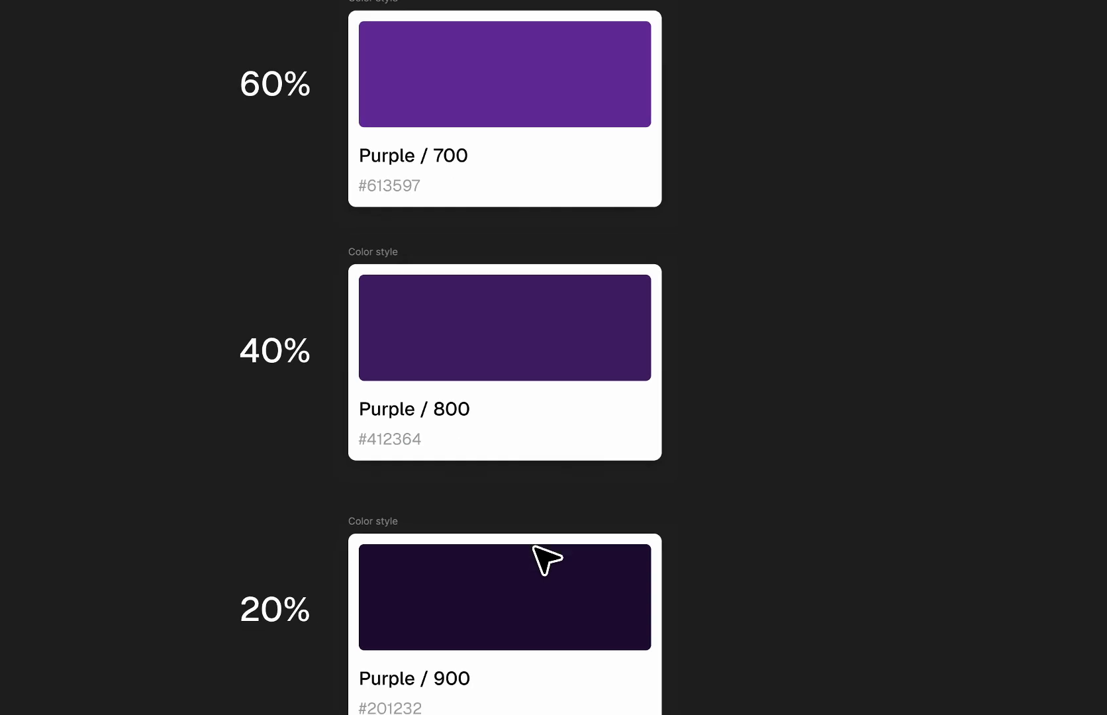
scroll(643, 532, "down", 6)
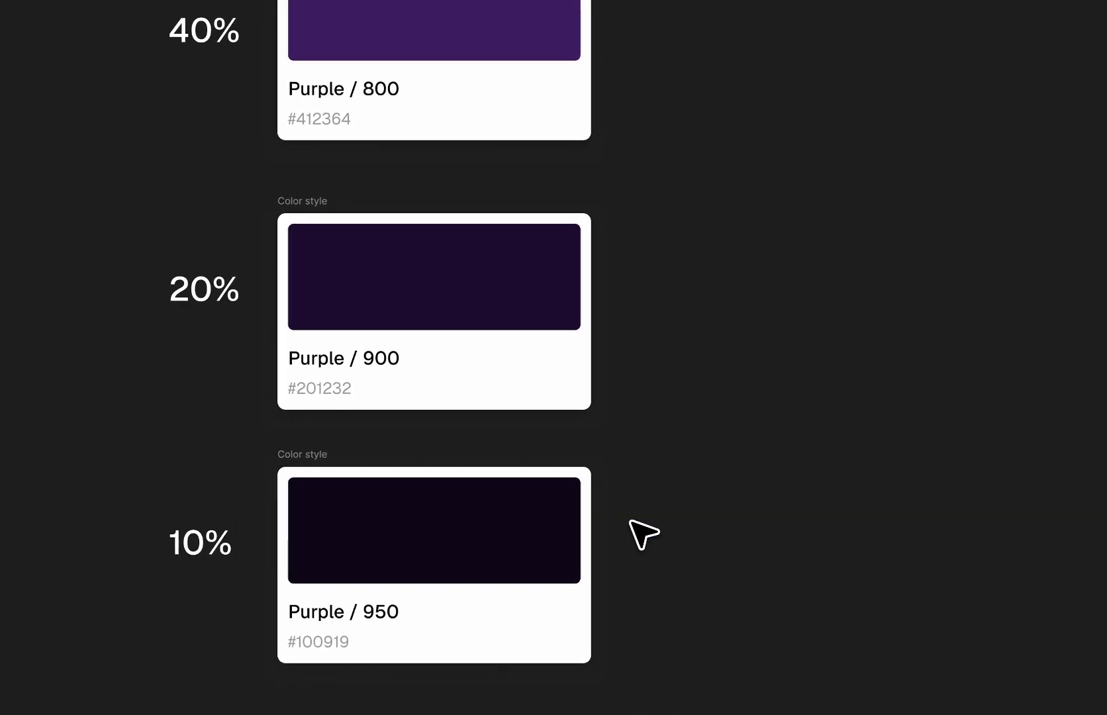
scroll(642, 533, "up", 8)
scroll(644, 535, "down", 5)
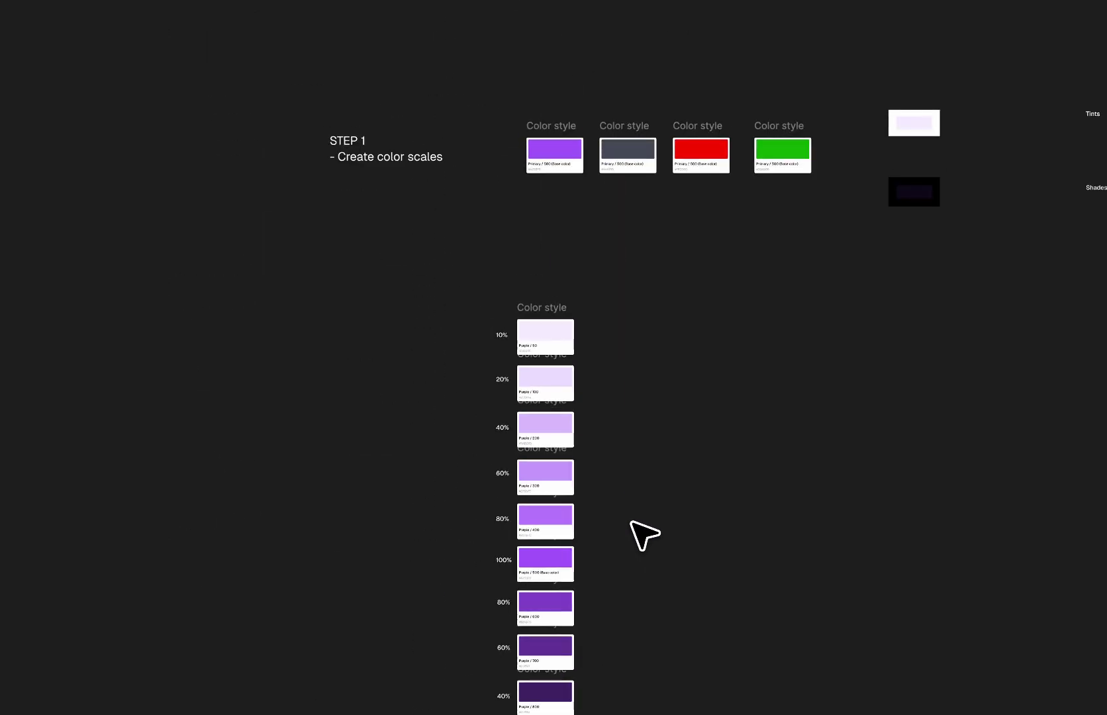
scroll(644, 535, "down", 2)
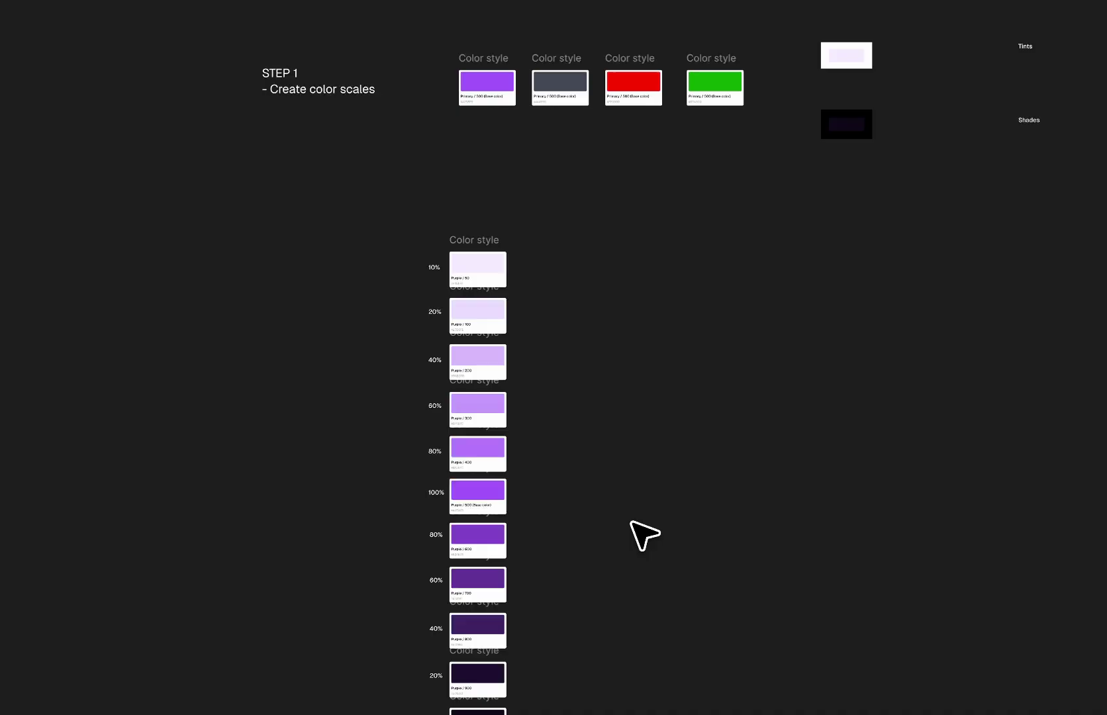
Step: Copy the red base colour card and place the duplicate beside the white and black mixing rectangles
scroll(662, 351, "up", 2)
scroll(662, 228, "up", 5)
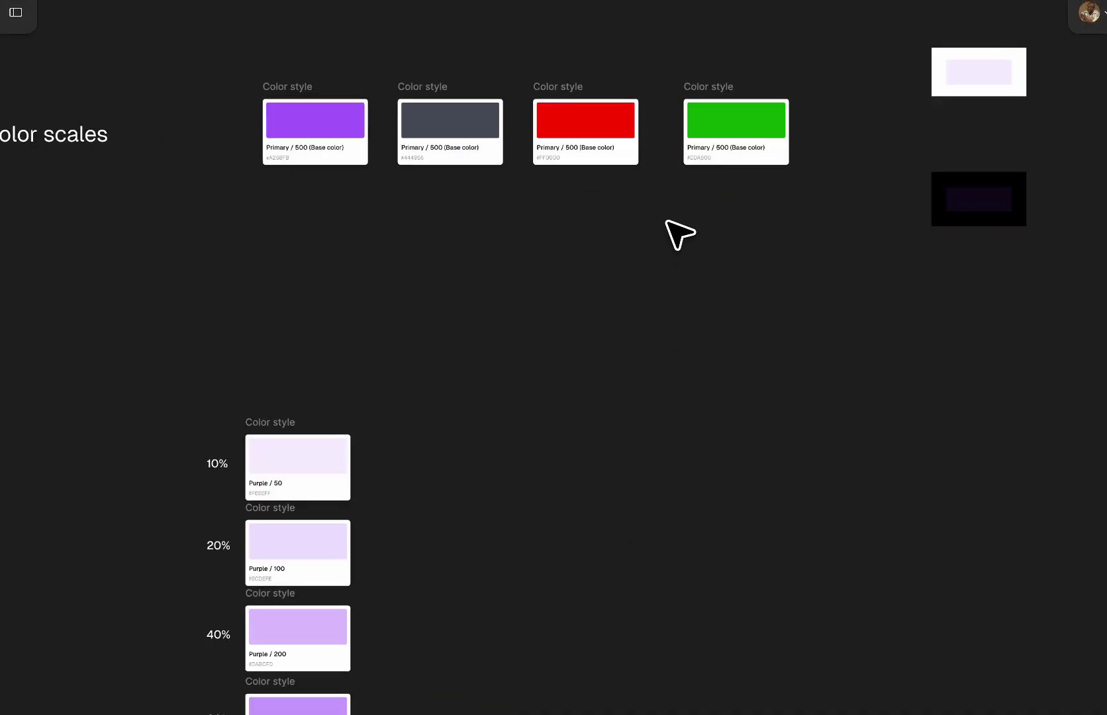
scroll(615, 213, "up", 3)
scroll(570, 225, "up", 5)
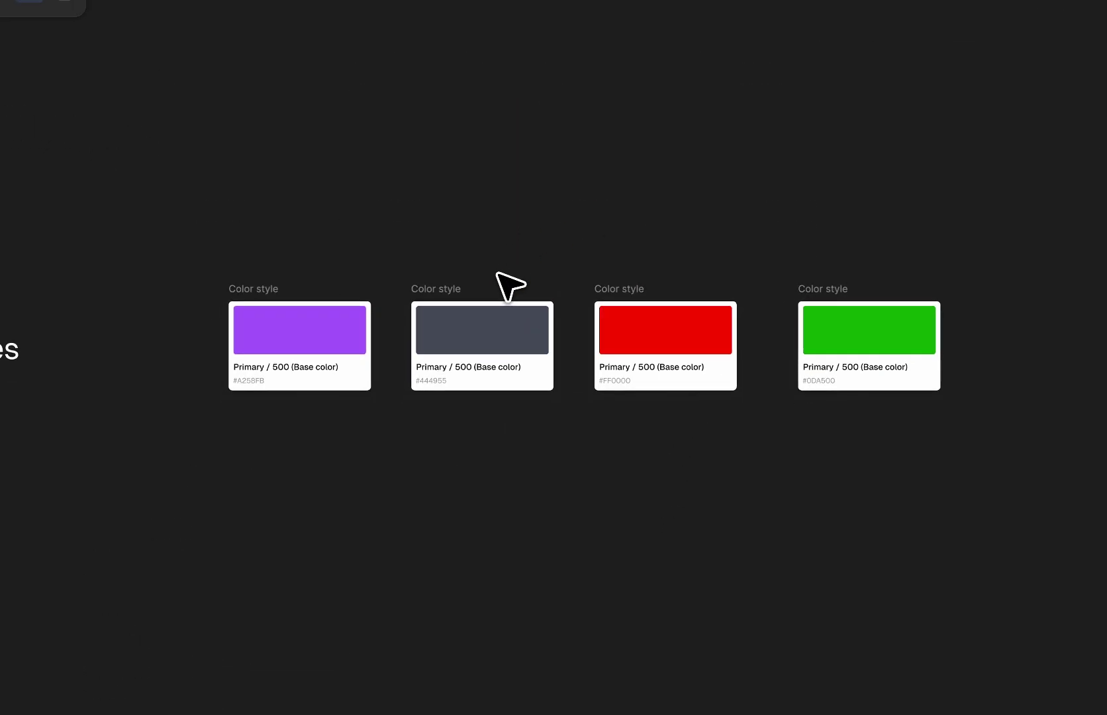
scroll(497, 275, "up", 4)
scroll(493, 296, "right", 5)
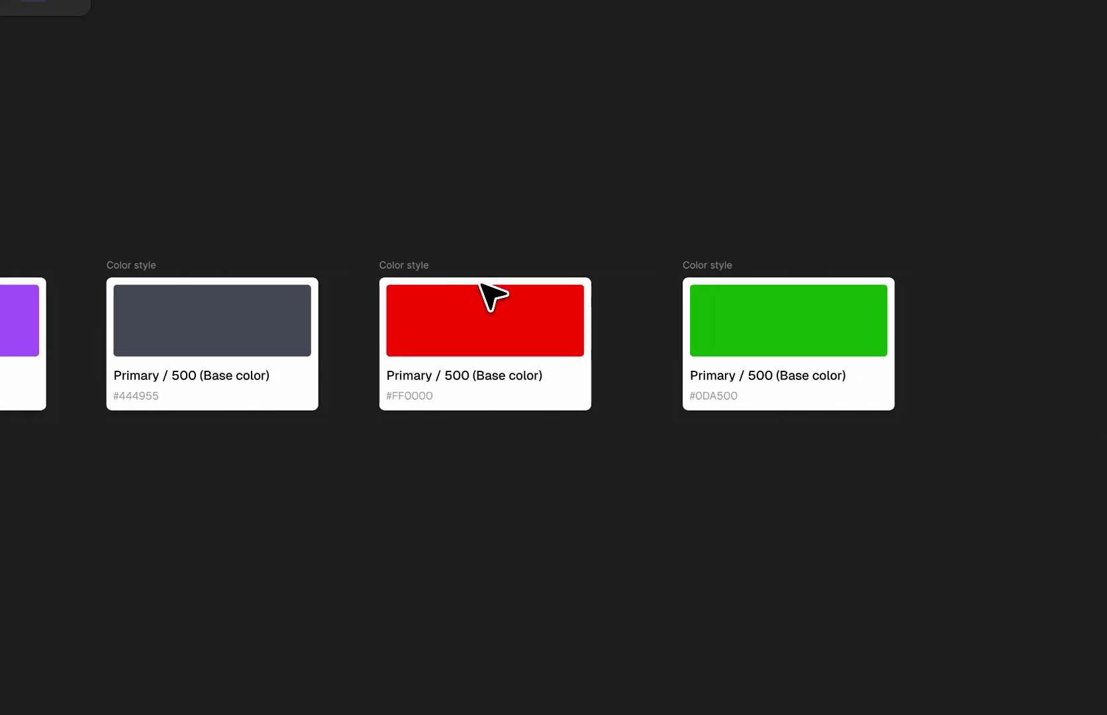
left_click(372, 269)
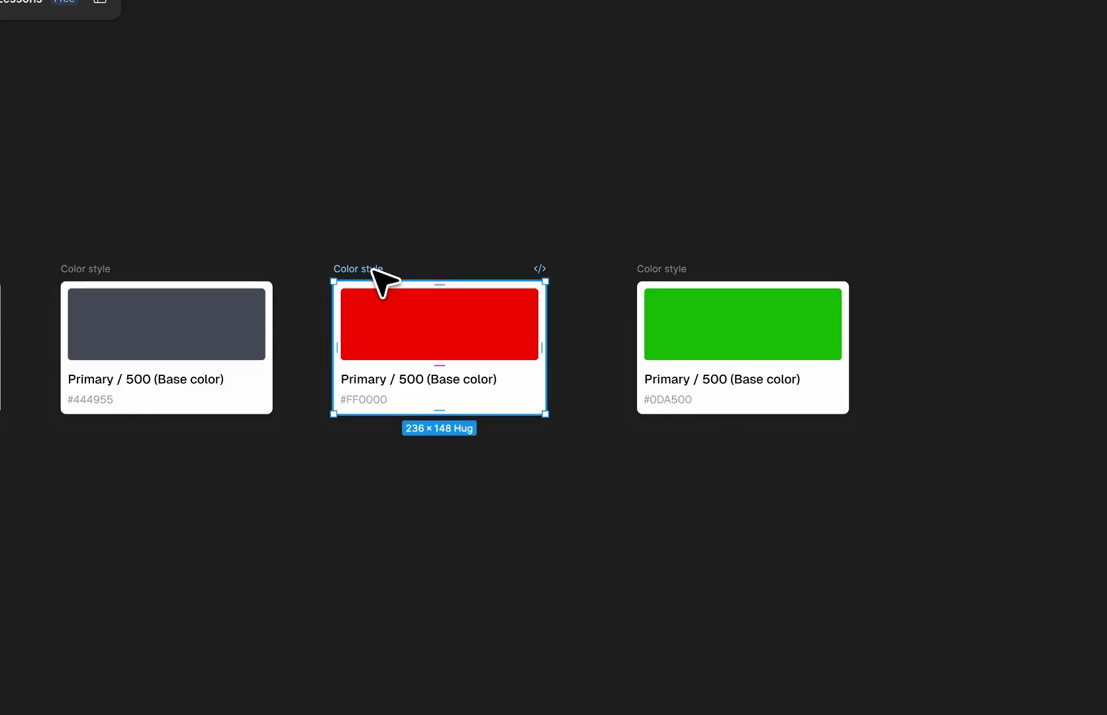
scroll(383, 280, "down", 5)
scroll(453, 284, "right", 5)
scroll(477, 281, "up", 5)
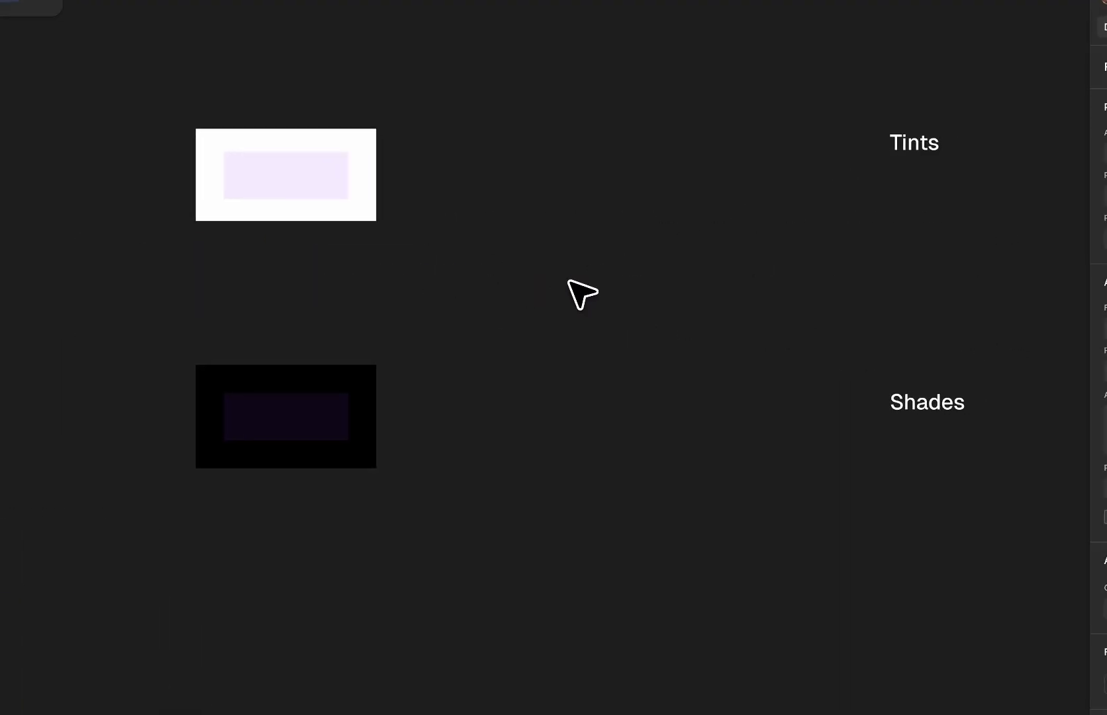
key("ctrl+v")
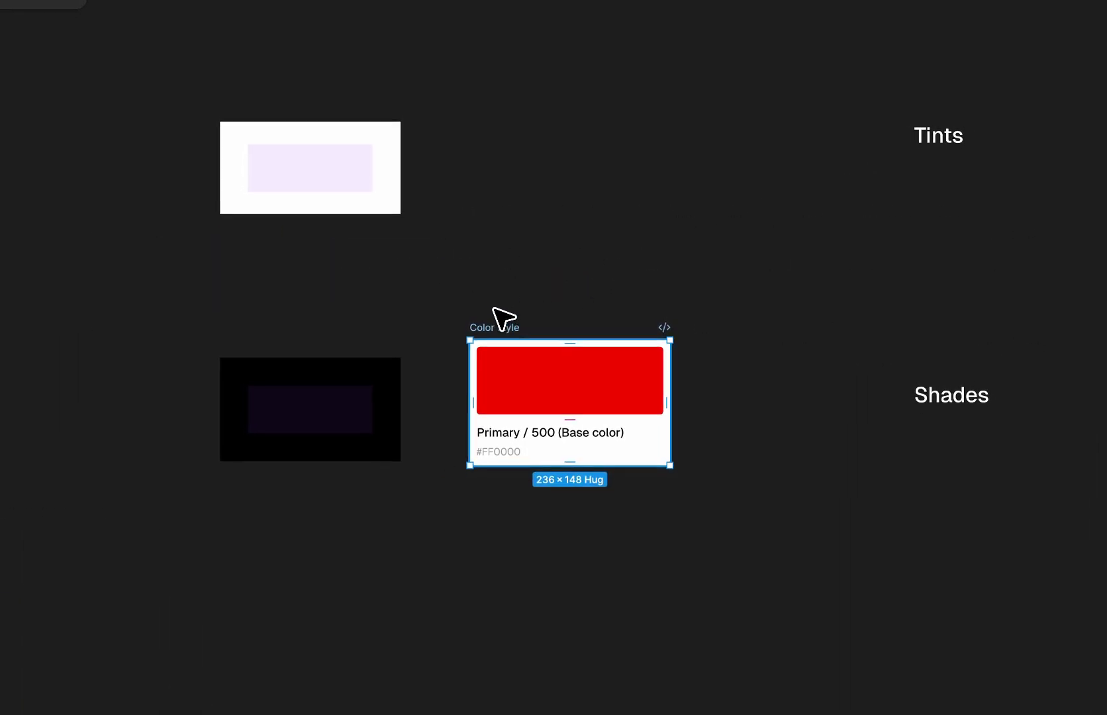
left_click_drag(495, 312, 497, 238)
left_click(556, 195)
scroll(556, 195, "down", 5)
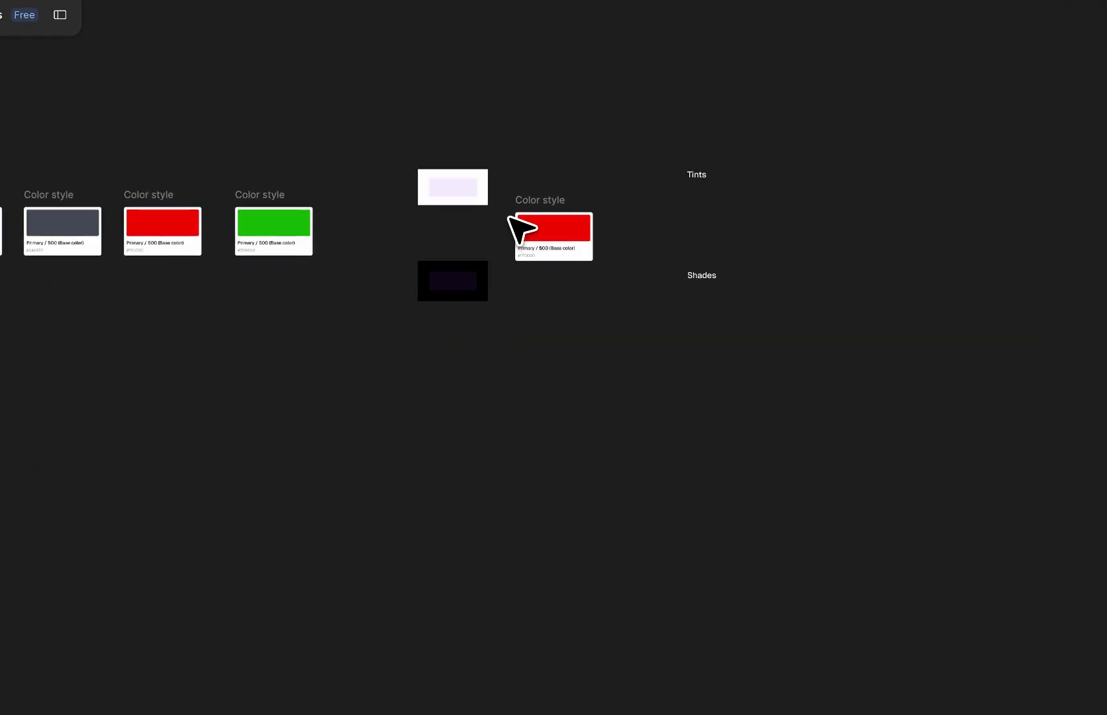
Step: Fill both inner rectangles on the white and black backgrounds with the red card's colour, FF0000, at 100% opacity
scroll(520, 229, "up", 5)
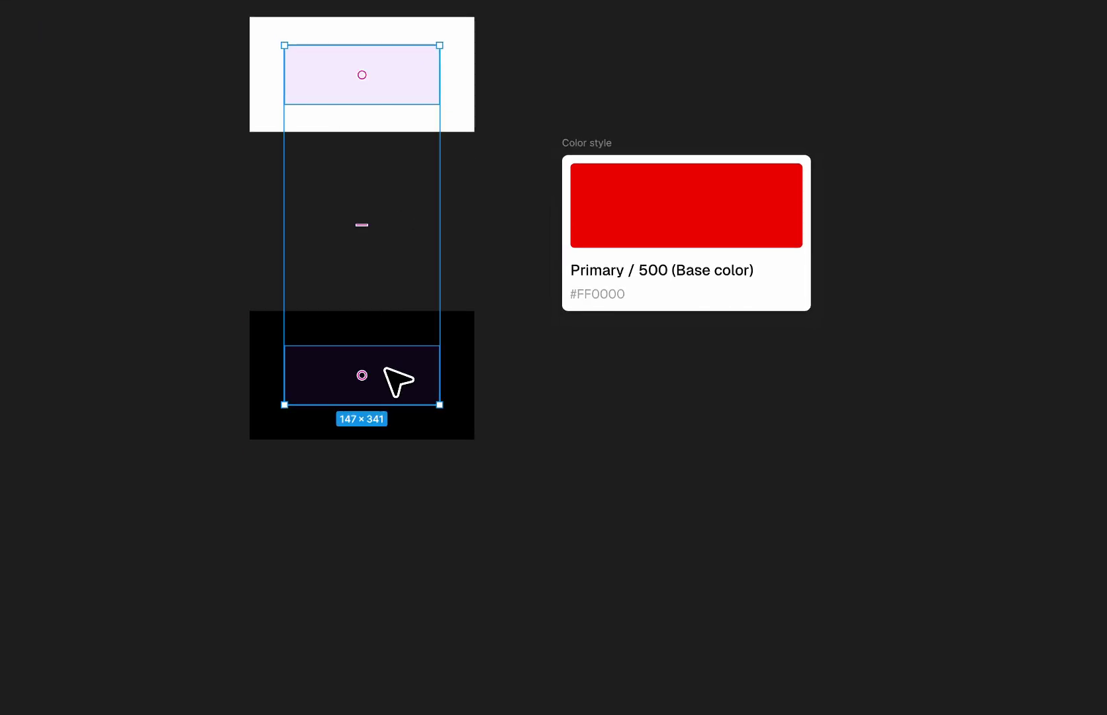
left_click(642, 212)
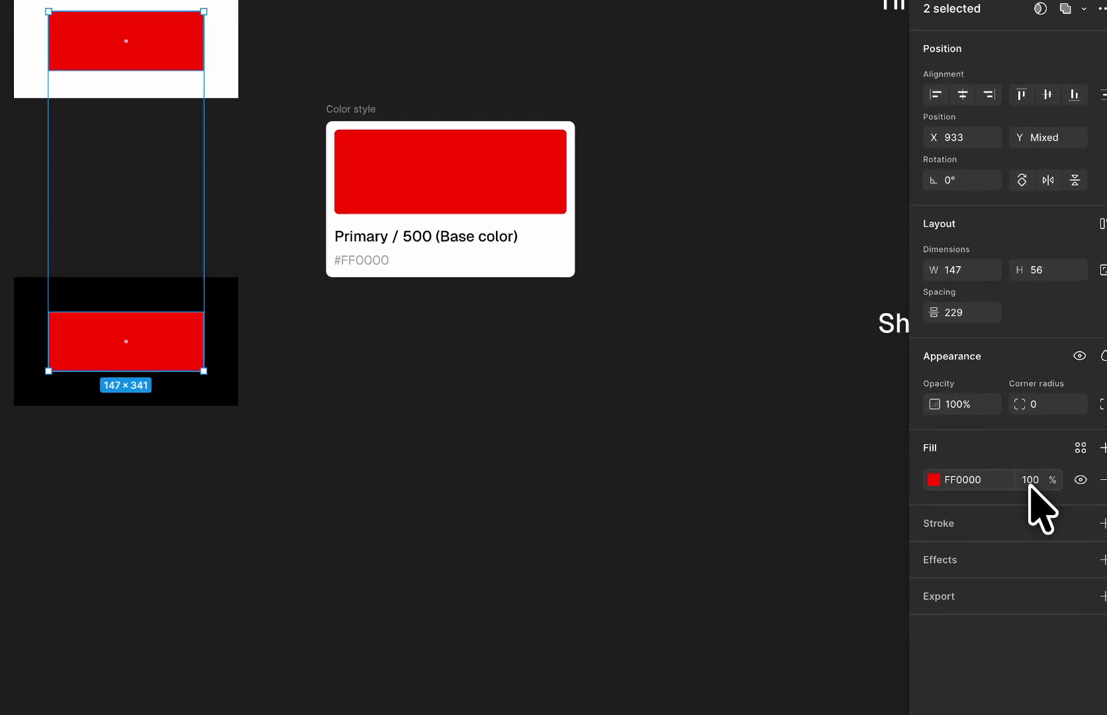
left_click(539, 378)
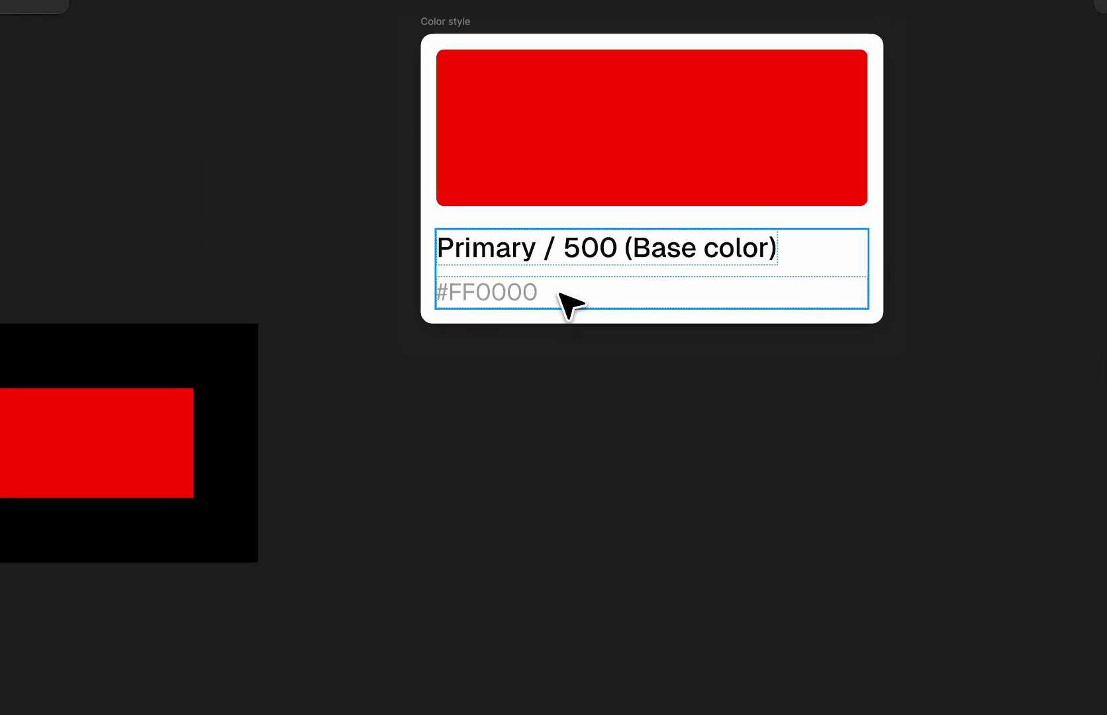
Step: Rename the duplicated red card's title to Red / 500 (Base color)
double_click(530, 258)
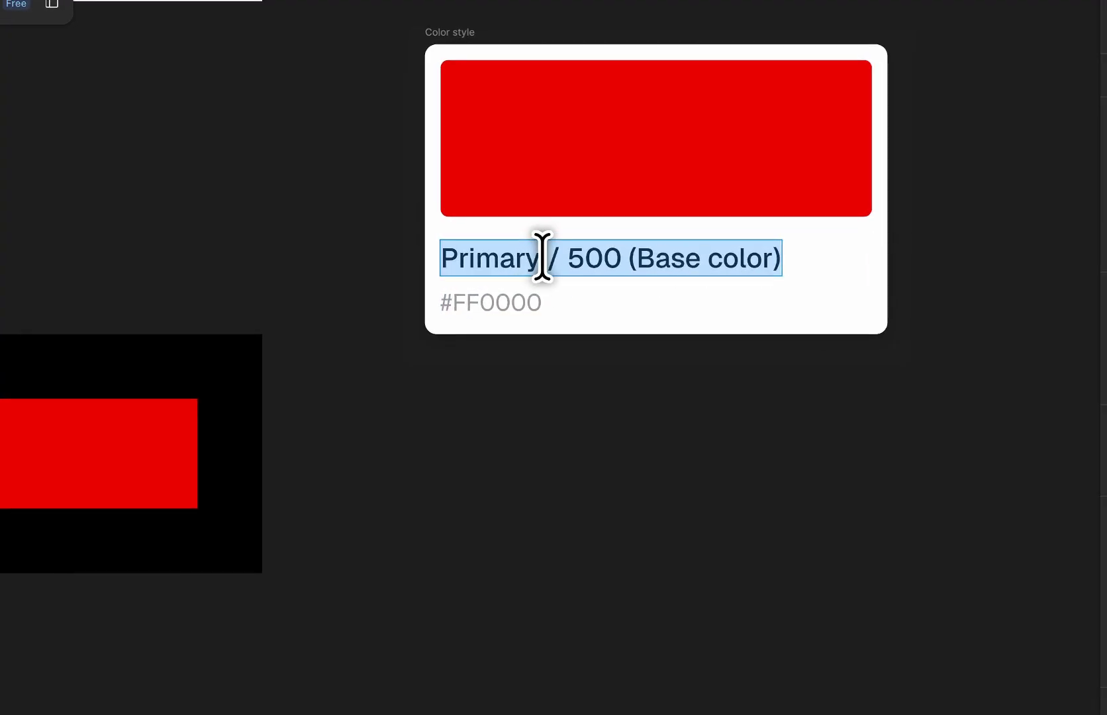
left_click_drag(543, 257, 432, 257)
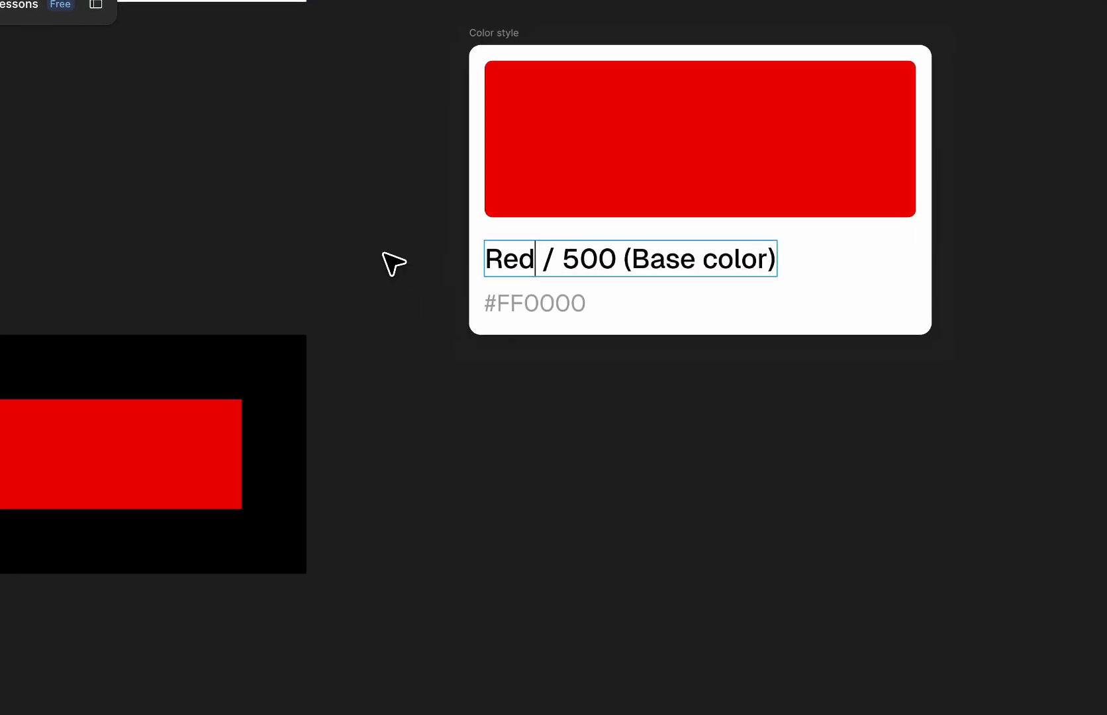
key("Escape")
scroll(404, 283, "down", 5)
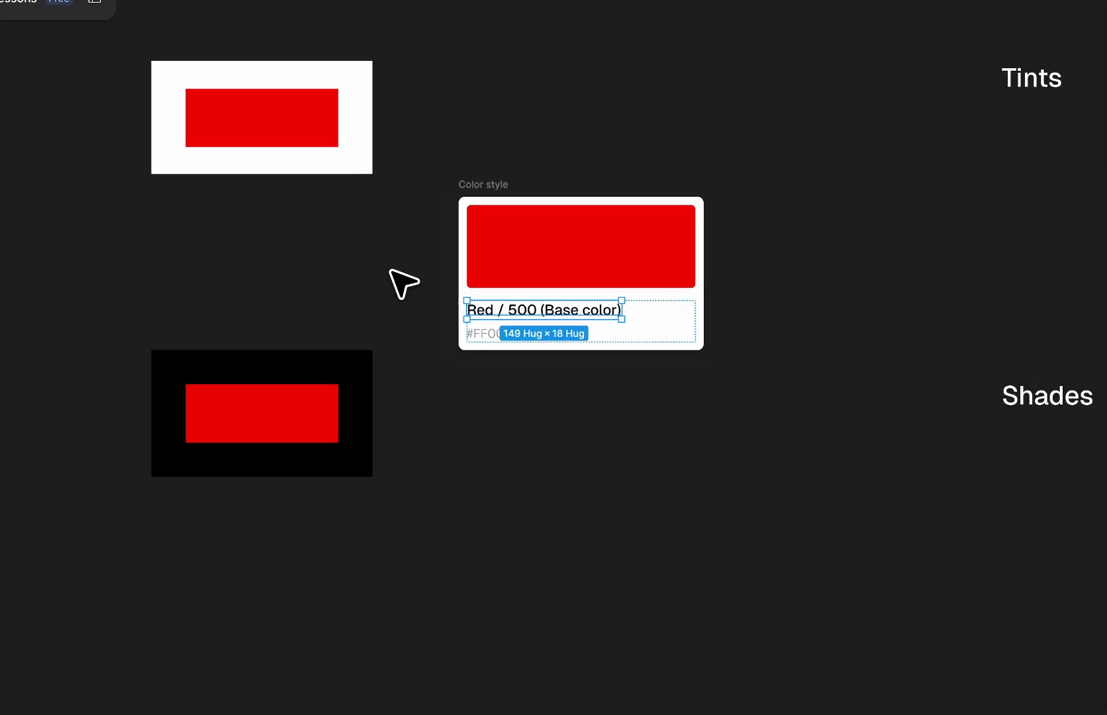
Step: Reposition the Red / 500 (Base color) card between the red samples and the Tints and Shades labels
left_click(401, 279)
left_click_drag(473, 237, 490, 225)
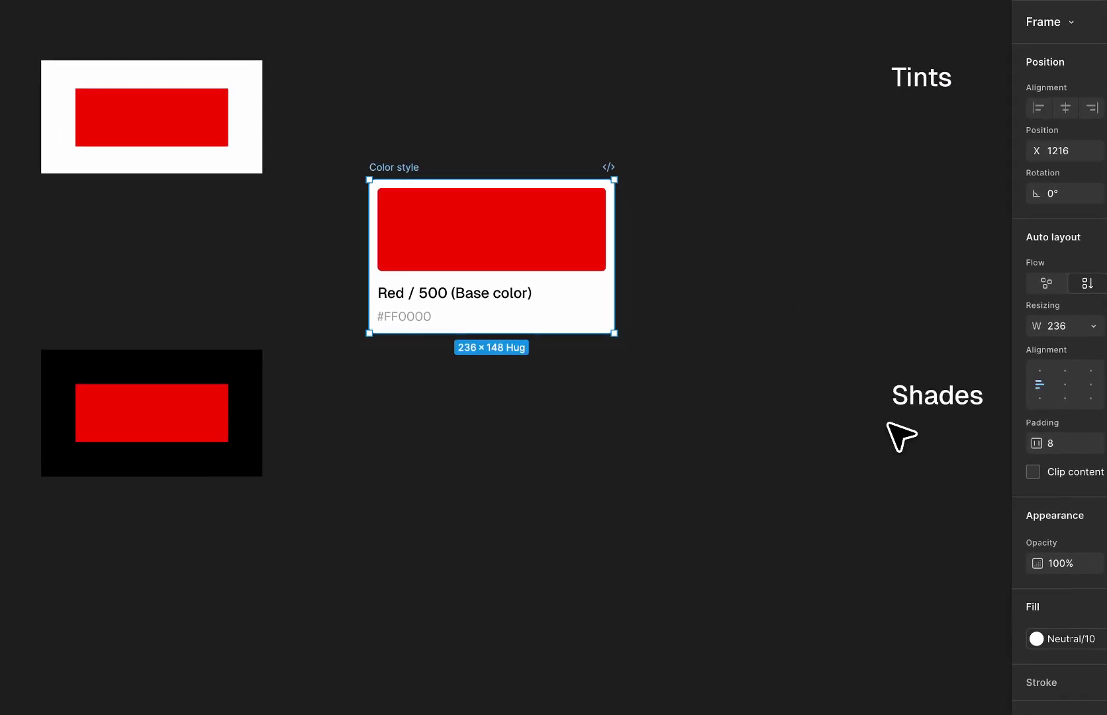
left_click(802, 441)
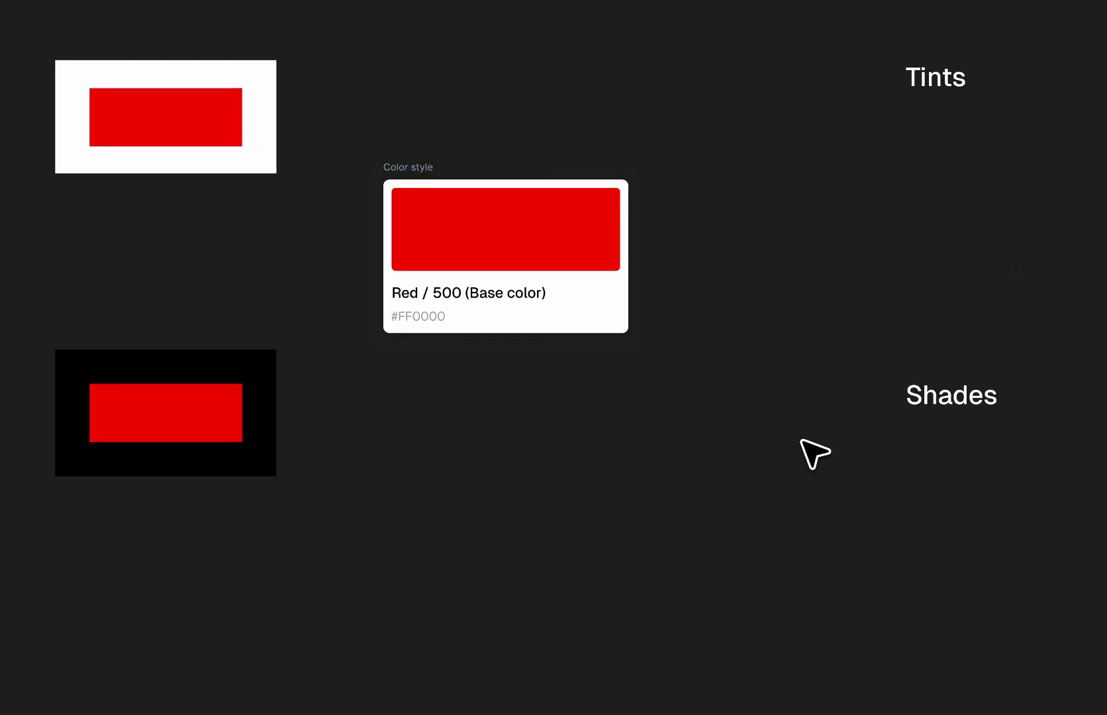
scroll(797, 447, "down", 3)
right_click(777, 438)
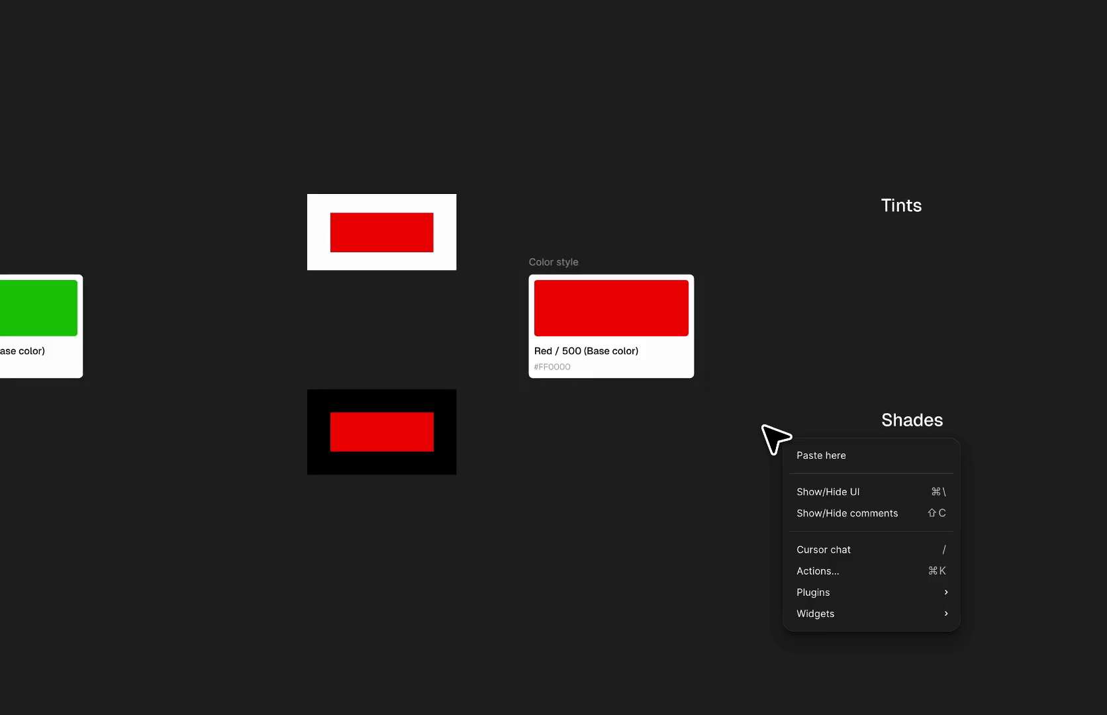
left_click(761, 312)
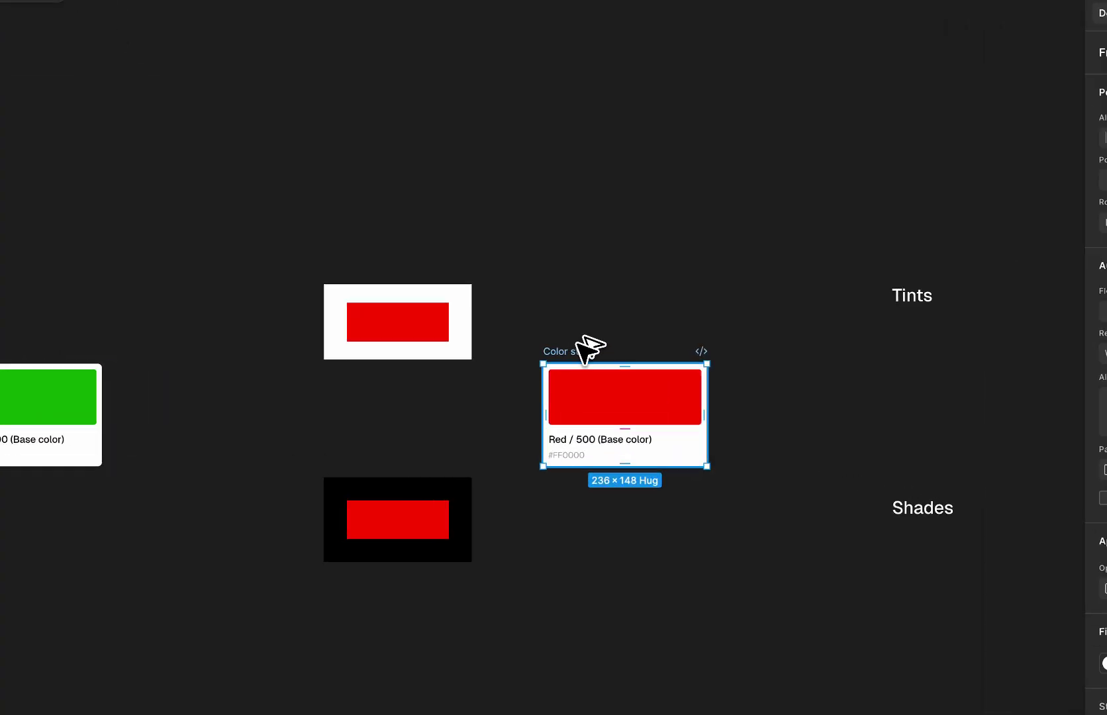
Step: Duplicate the Red / 500 card upward into an evenly spaced column of five copies above the original
left_click_drag(586, 347, 586, 248)
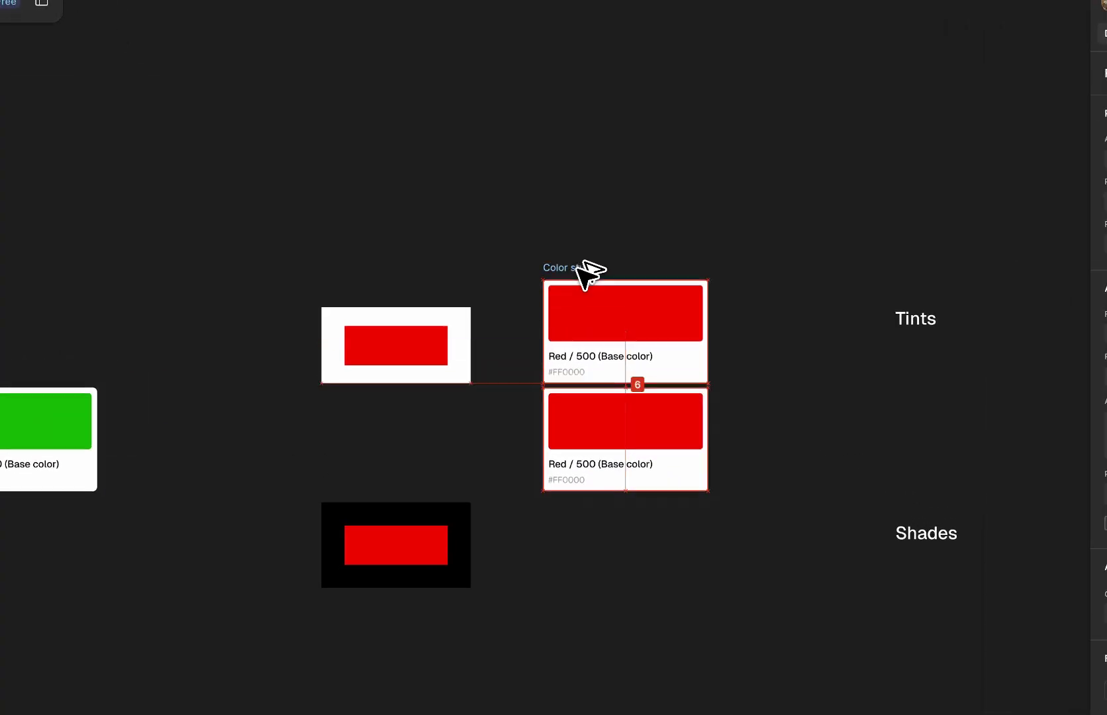
scroll(578, 249, "up", 2)
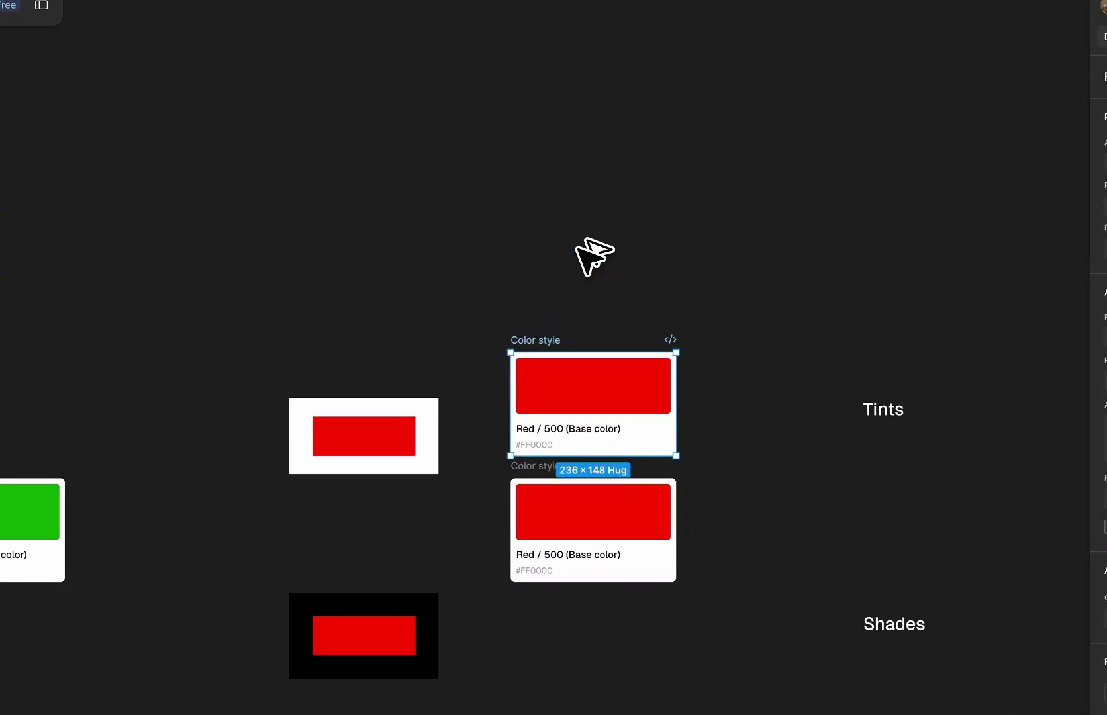
key("super+d")
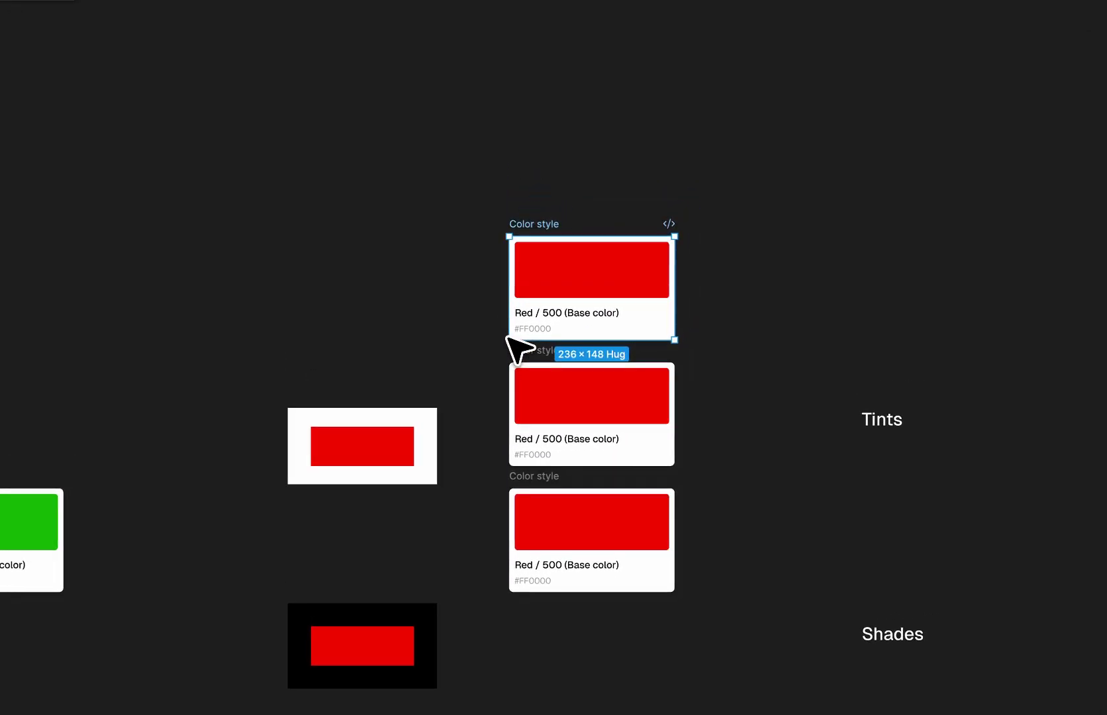
key("super+d")
key("super+d")
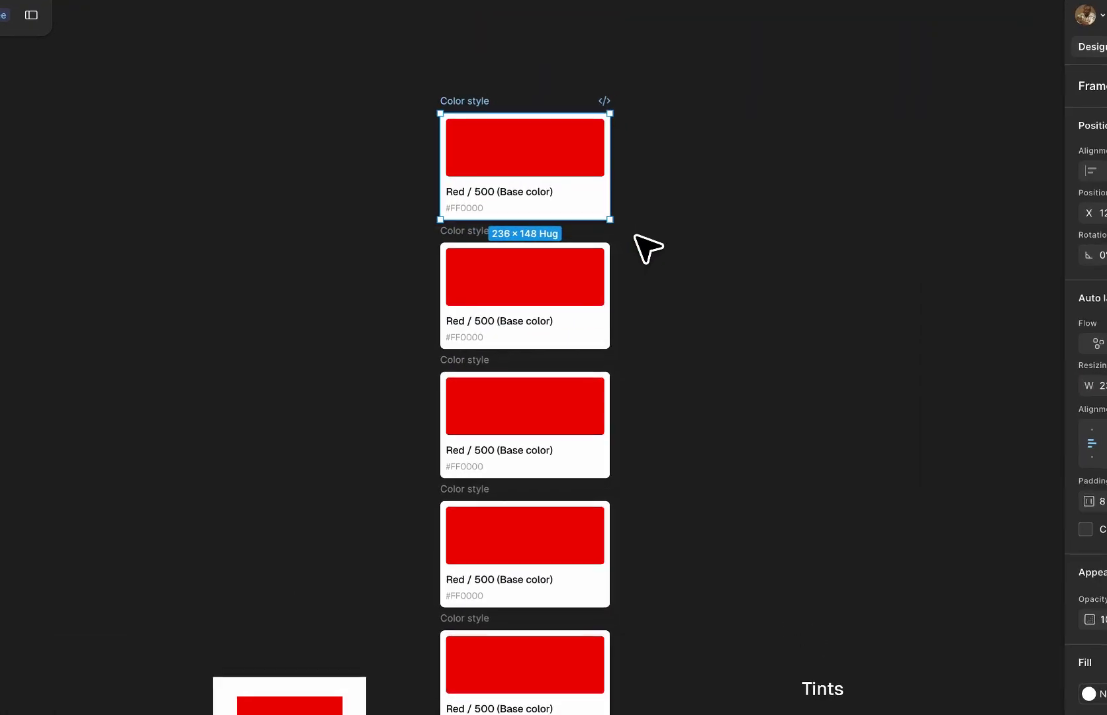
scroll(624, 249, "down", 5)
scroll(623, 249, "down", 2)
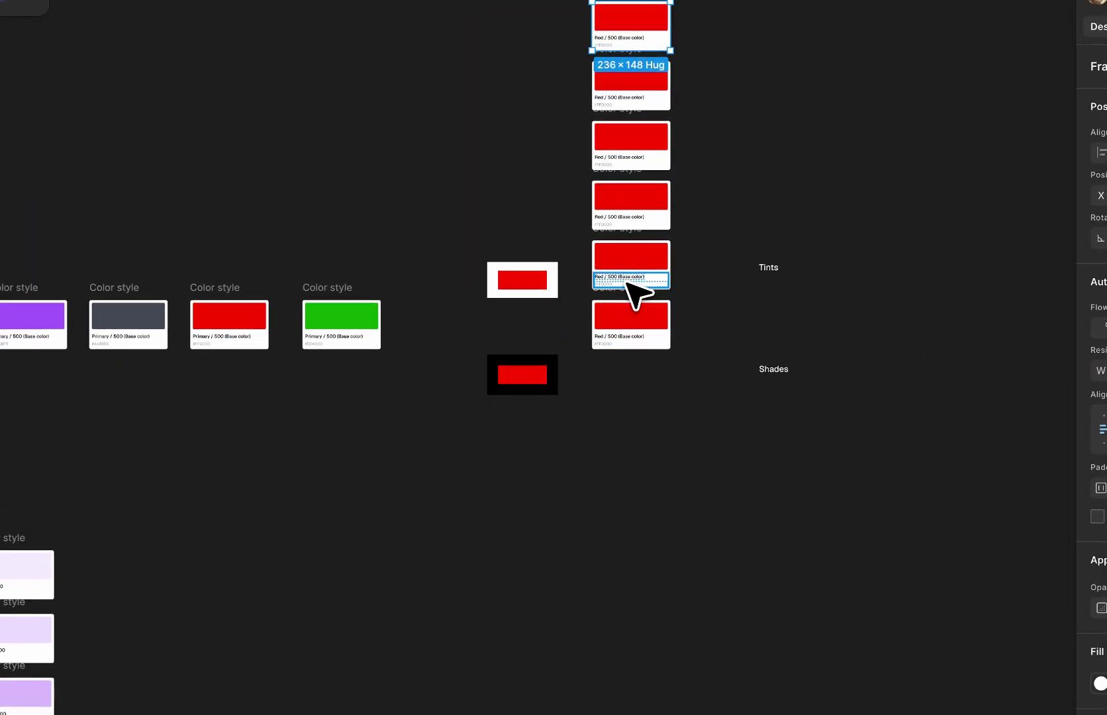
Step: Duplicate the original Red / 500 card downward into five copies below it, spaced 32 apart
scroll(627, 283, "up", 5)
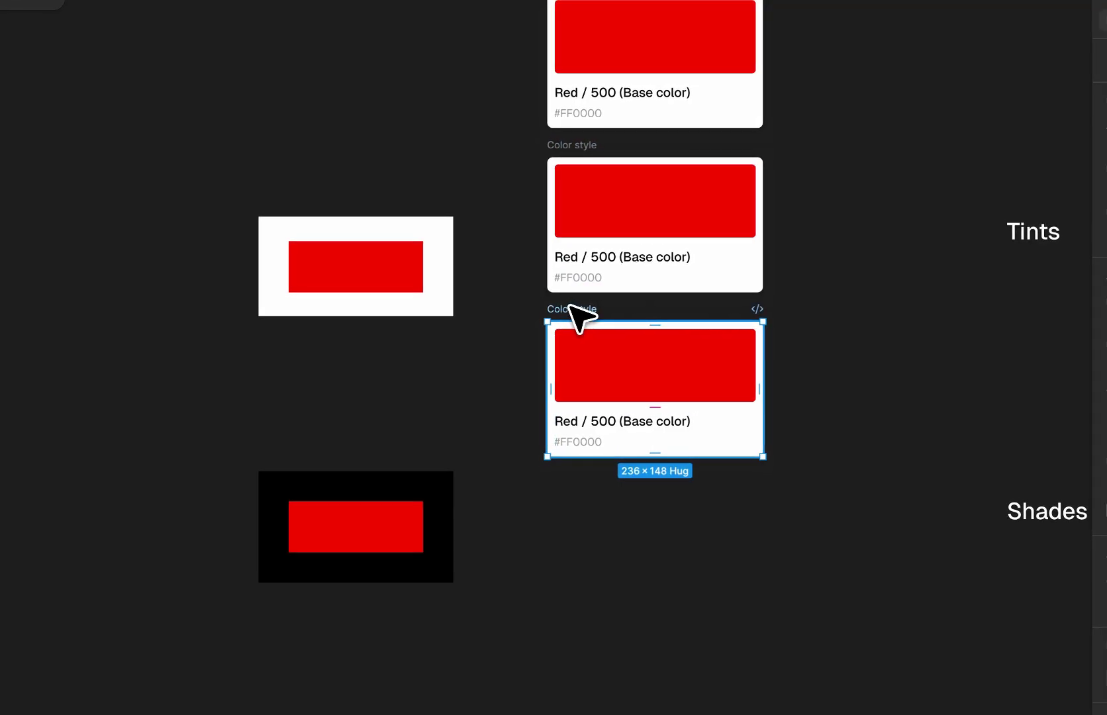
left_click_drag(576, 315, 583, 482)
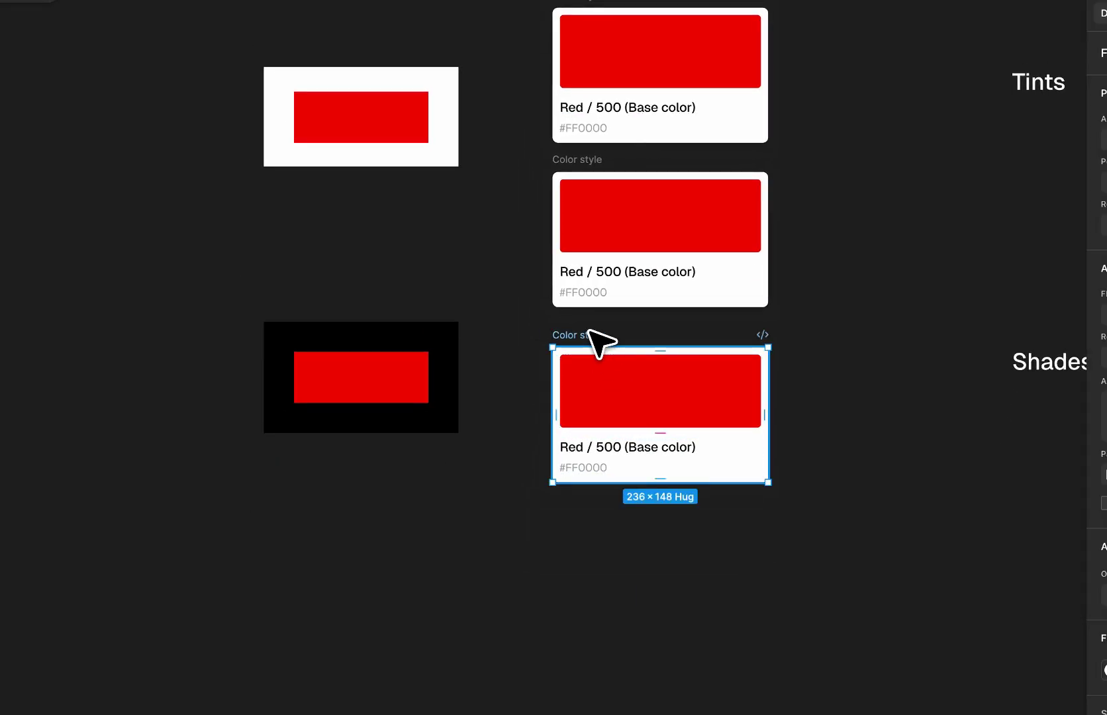
key("Escape")
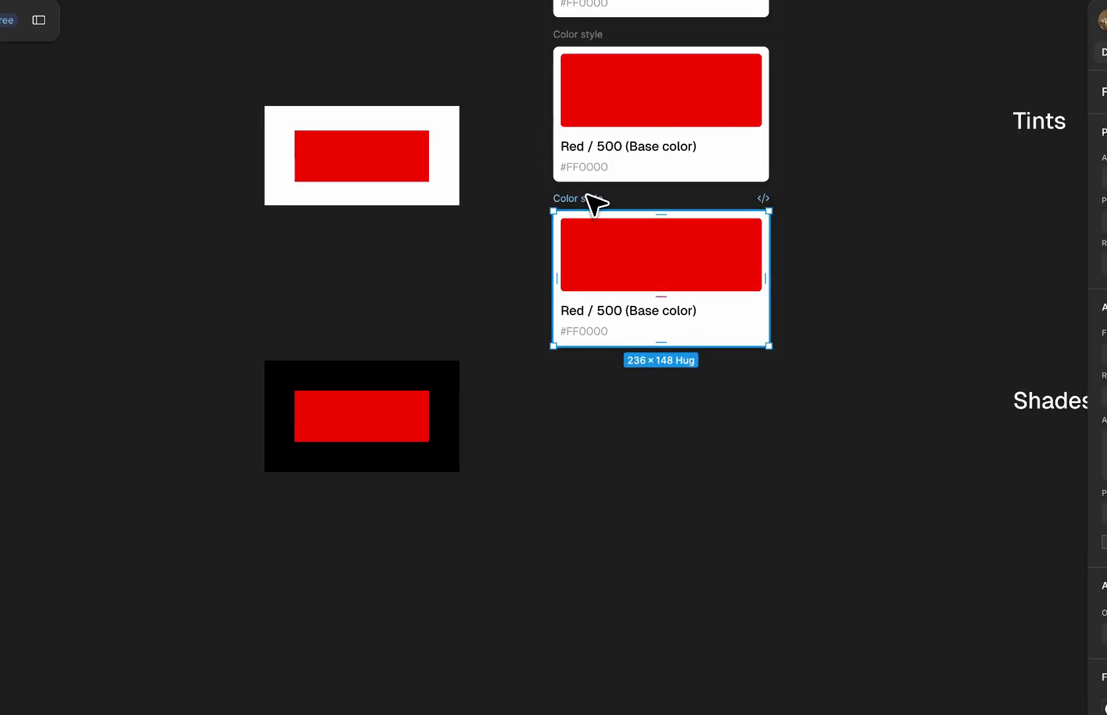
left_click_drag(589, 199, 589, 359)
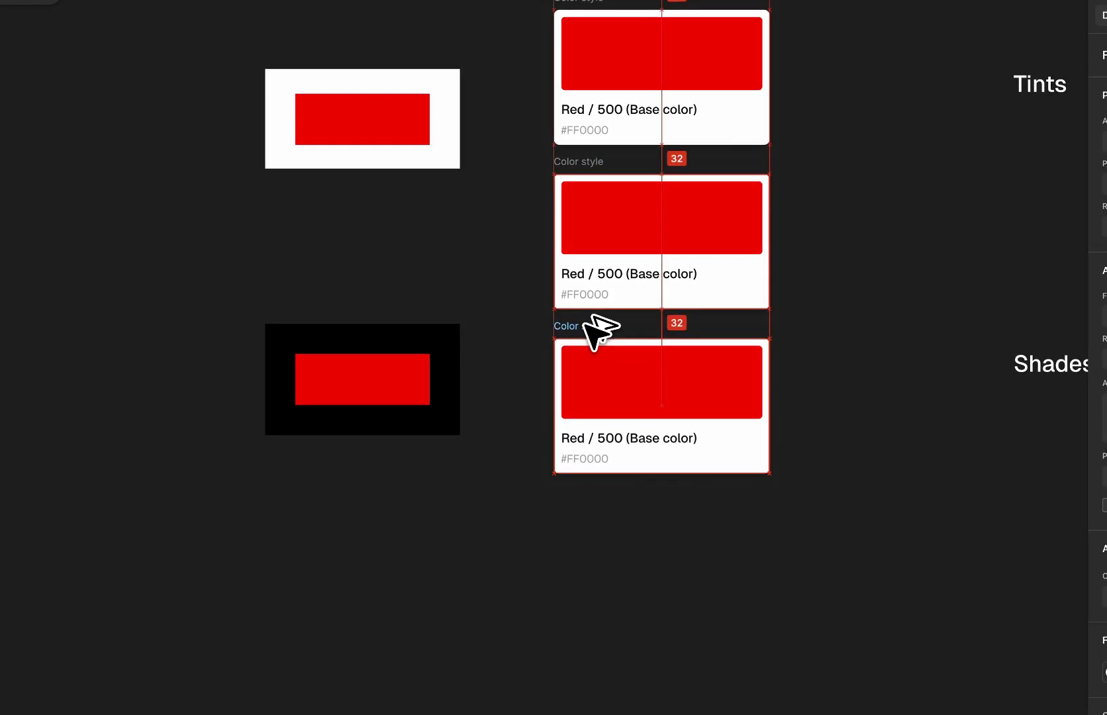
key("super+d")
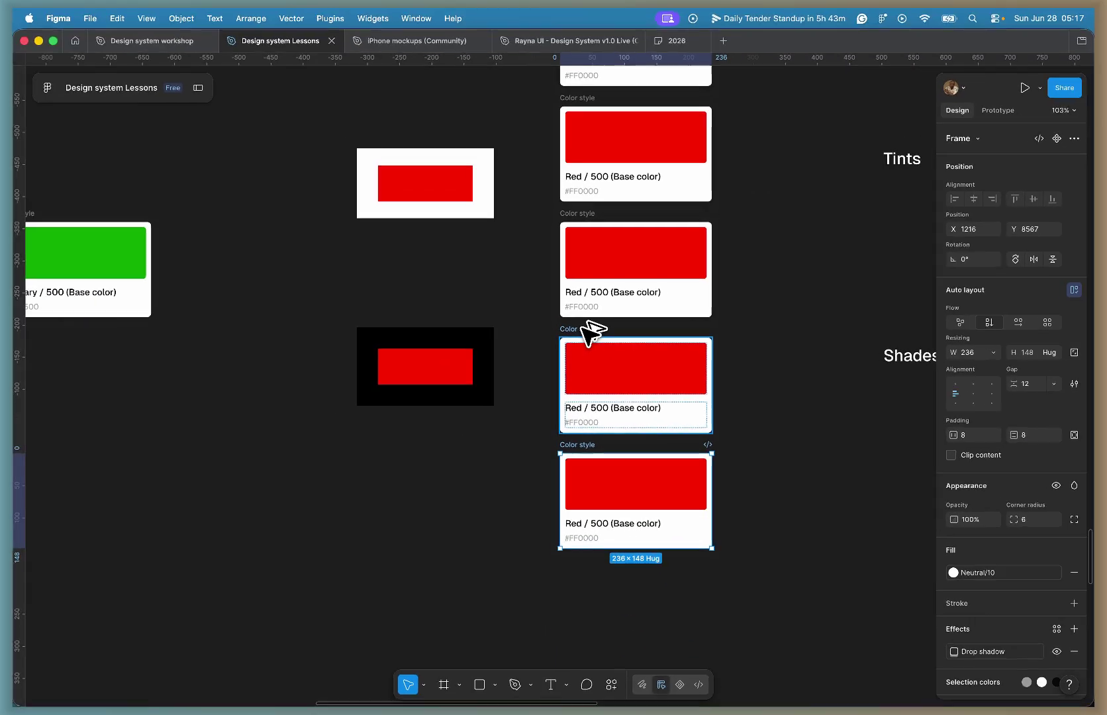
key("super+d")
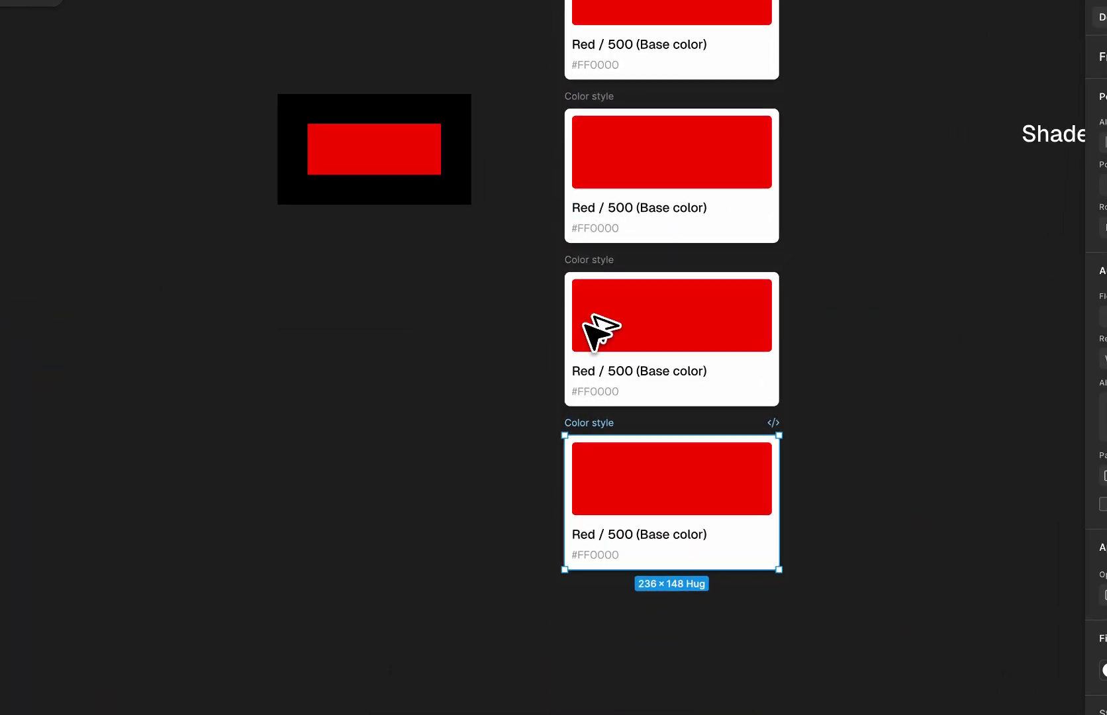
scroll(594, 331, "down", 3)
key("super+d")
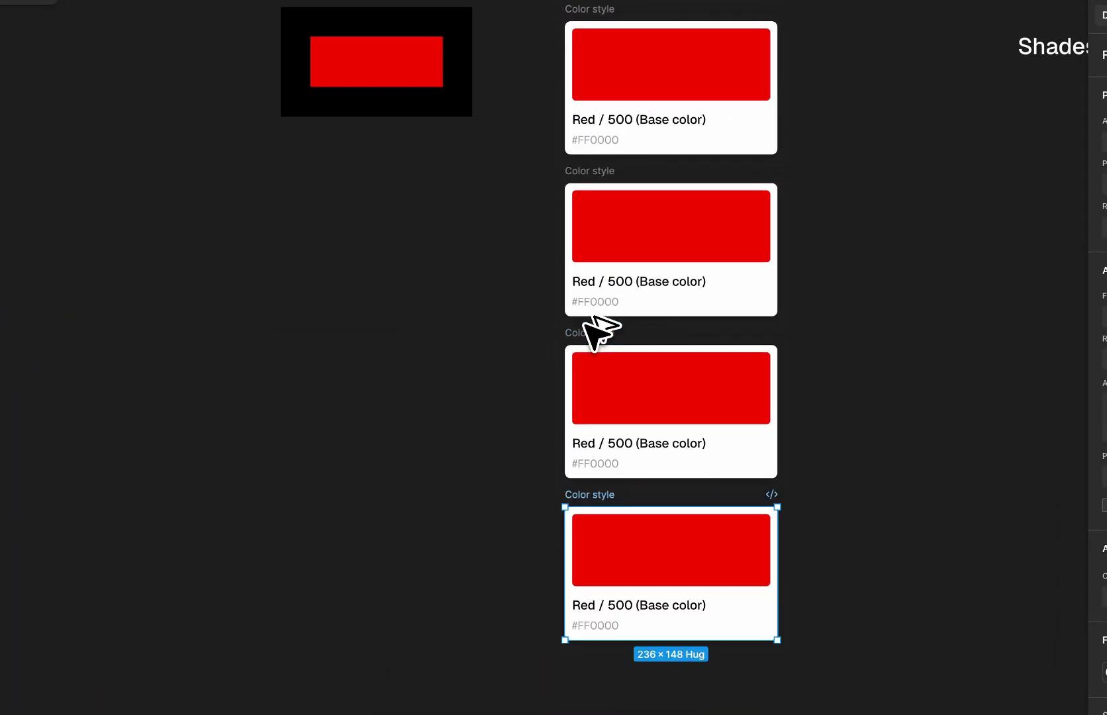
key("super+d")
key("shift+1")
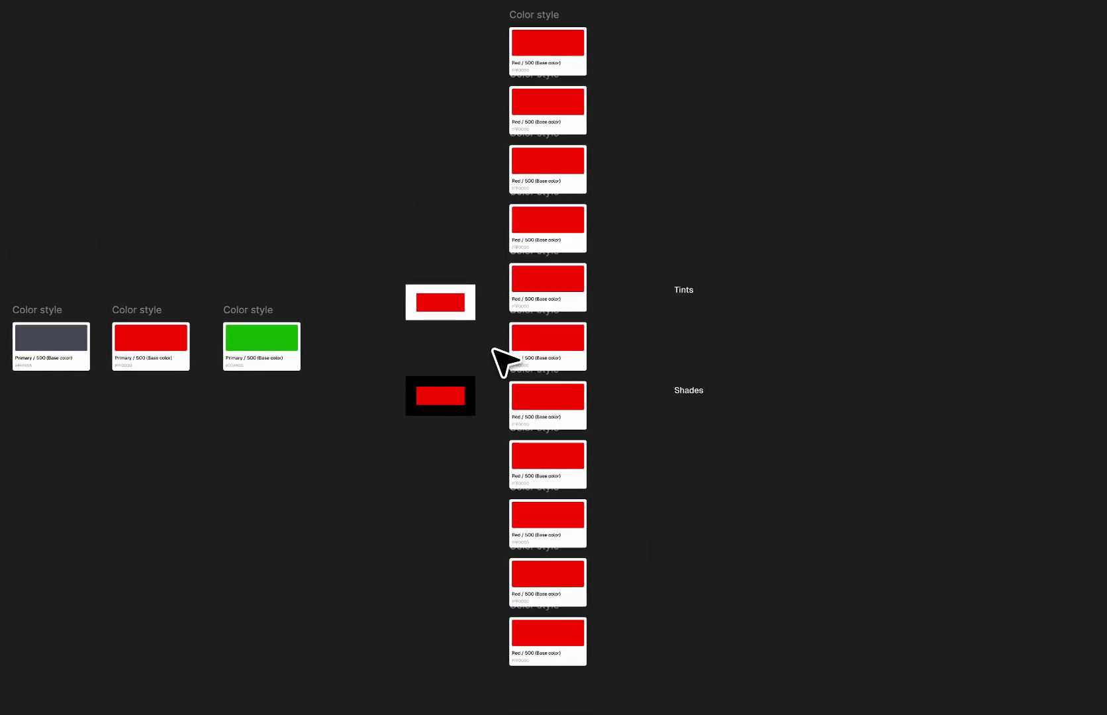
Step: Draw a small marker rectangle of about 29 × 23 beside the middle base color card
scroll(493, 379, "up", 5)
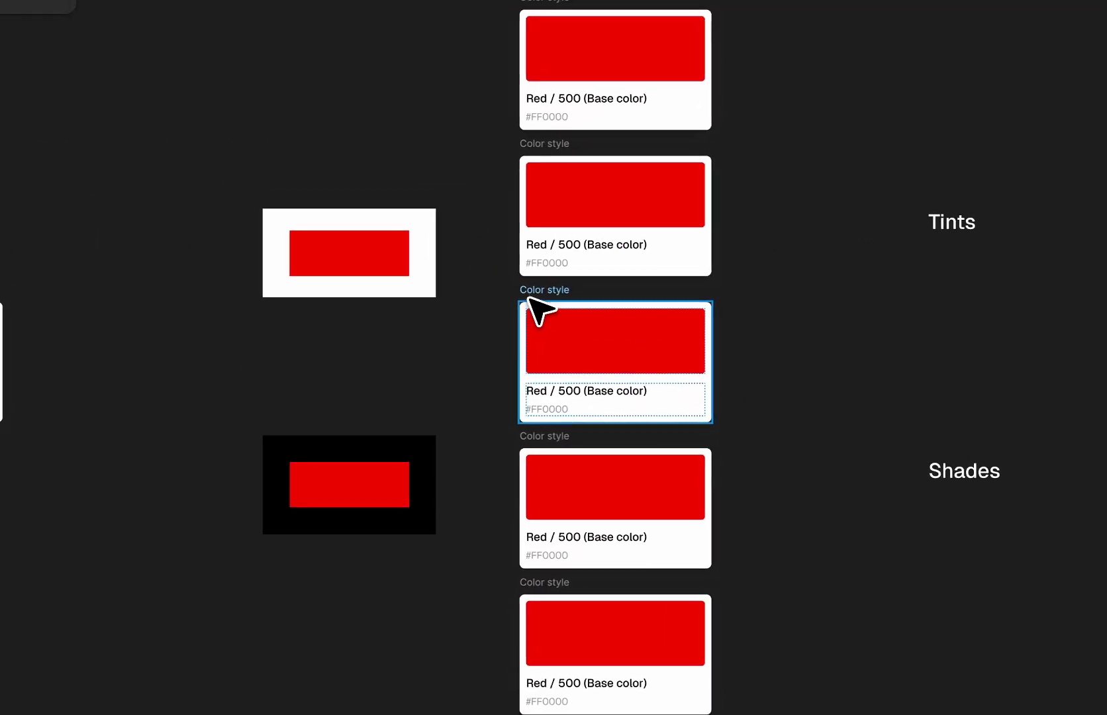
left_click(537, 293)
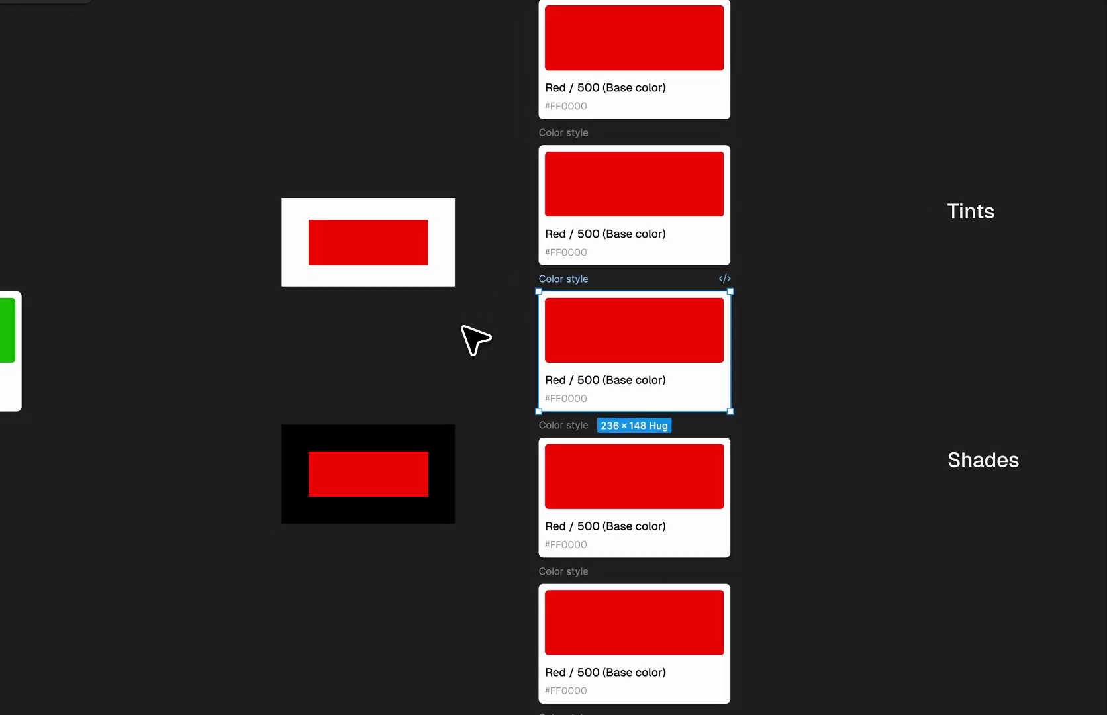
scroll(489, 339, "up", 3)
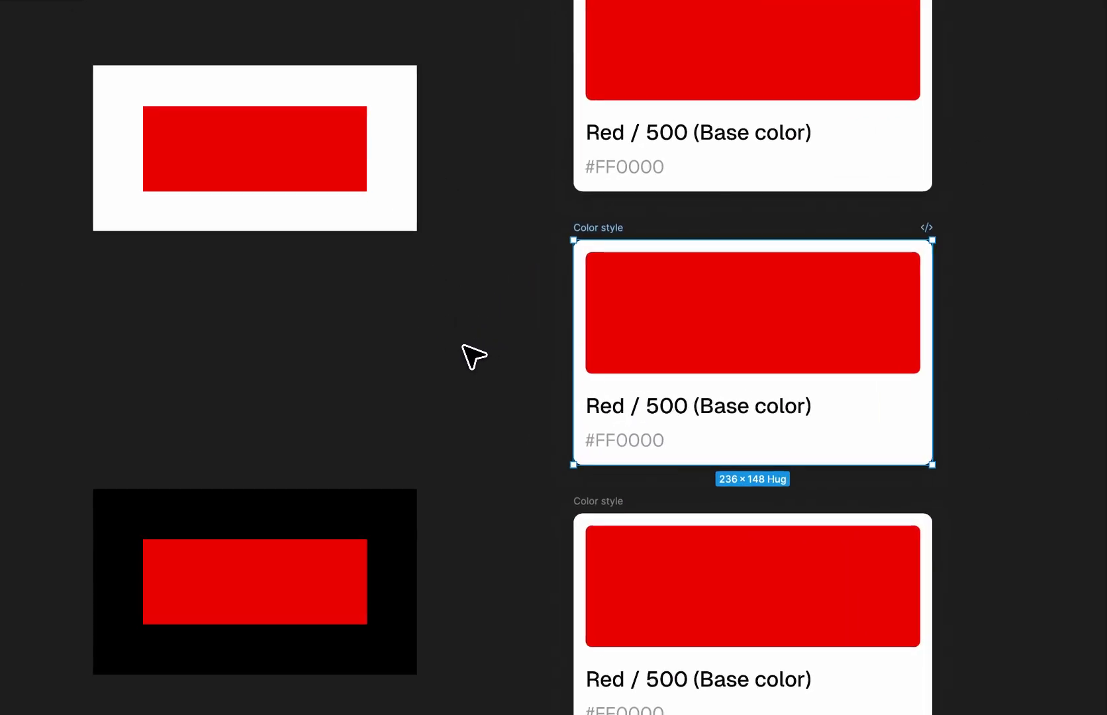
key("r")
left_click_drag(480, 321, 520, 355)
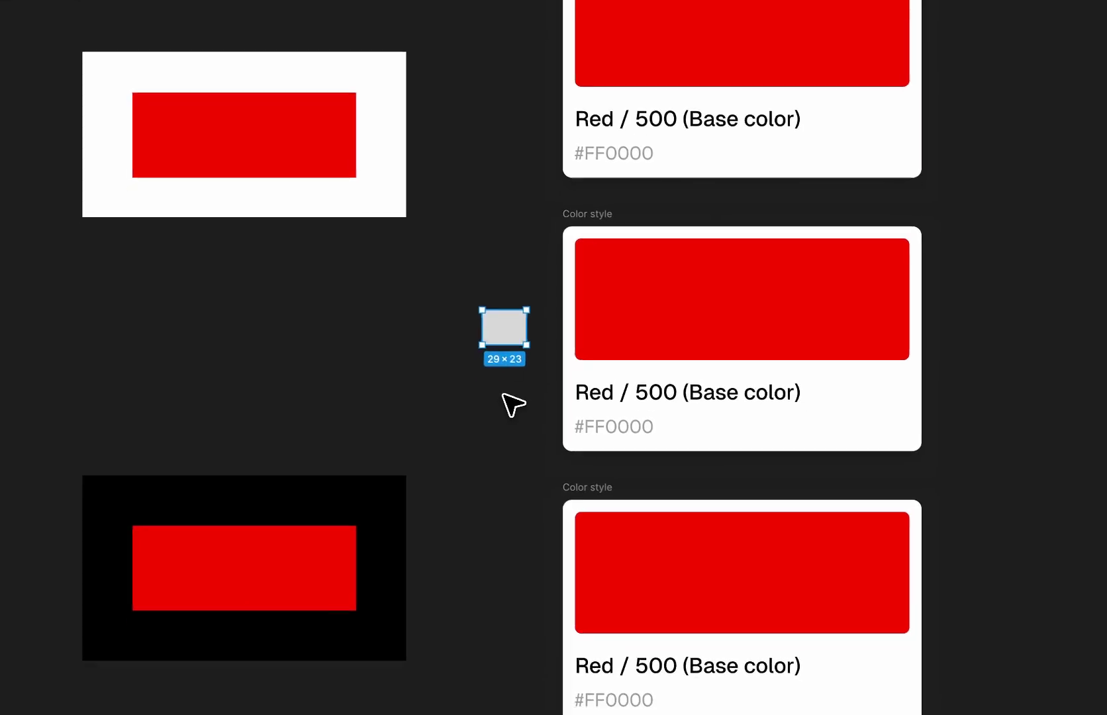
left_click(501, 390)
scroll(501, 392, "down", 5)
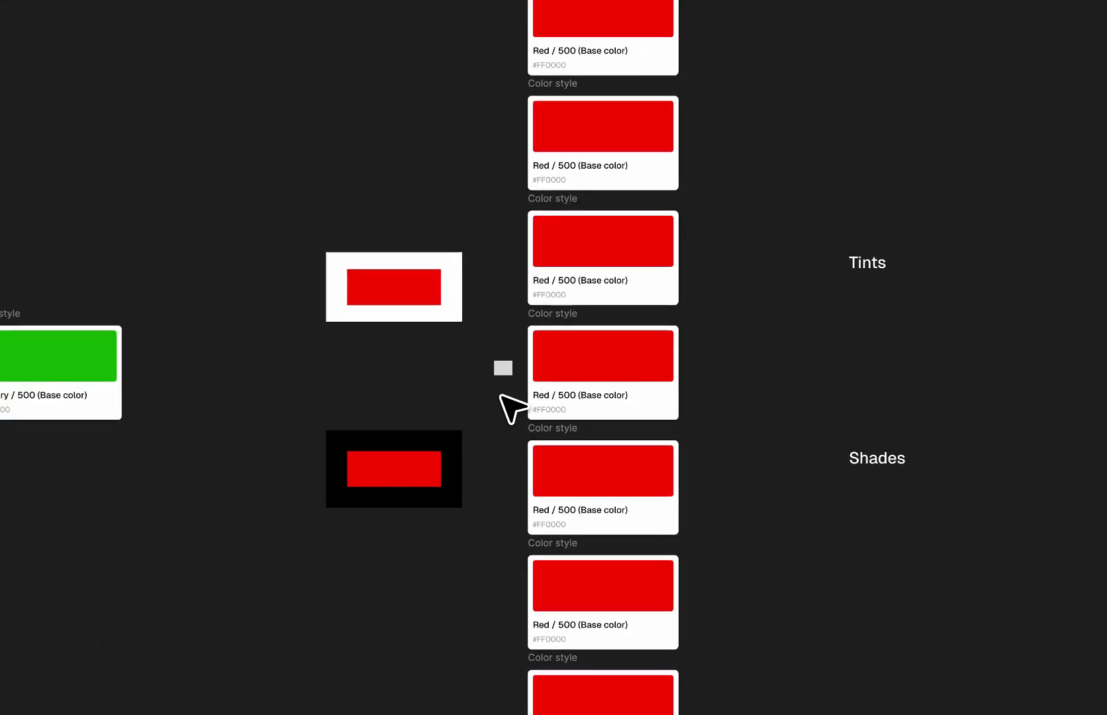
Step: Set the fill opacity of both red sample rectangles, on the white and black backgrounds, to 80%
scroll(501, 395, "up", 2)
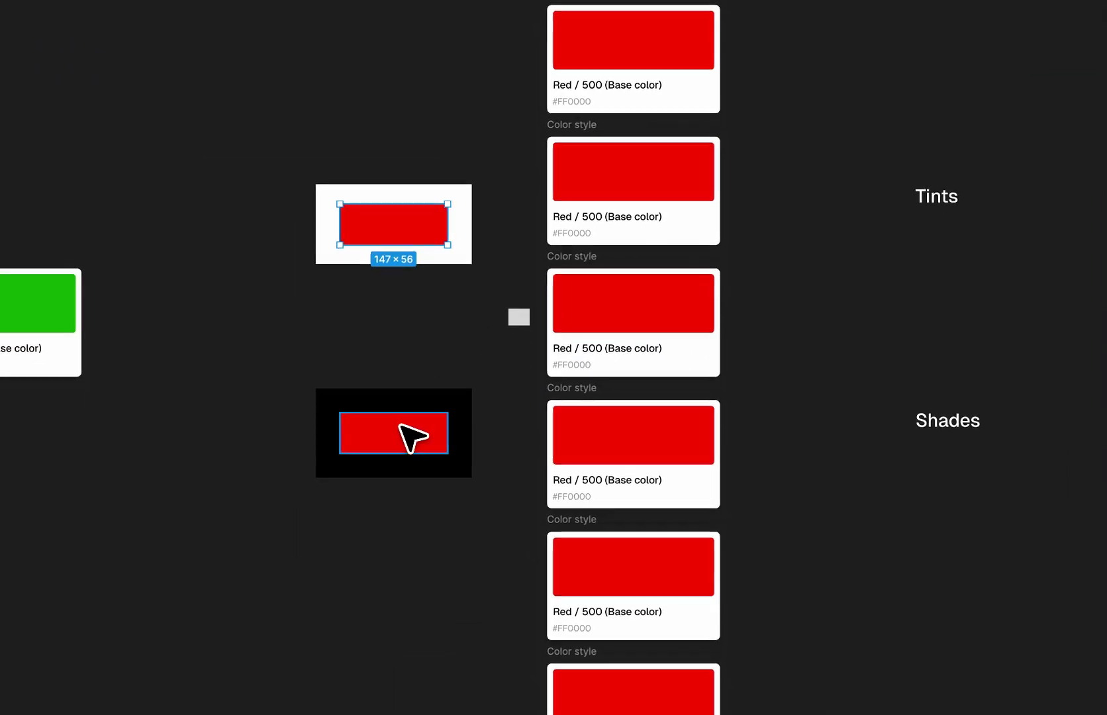
left_click(400, 445, "shift")
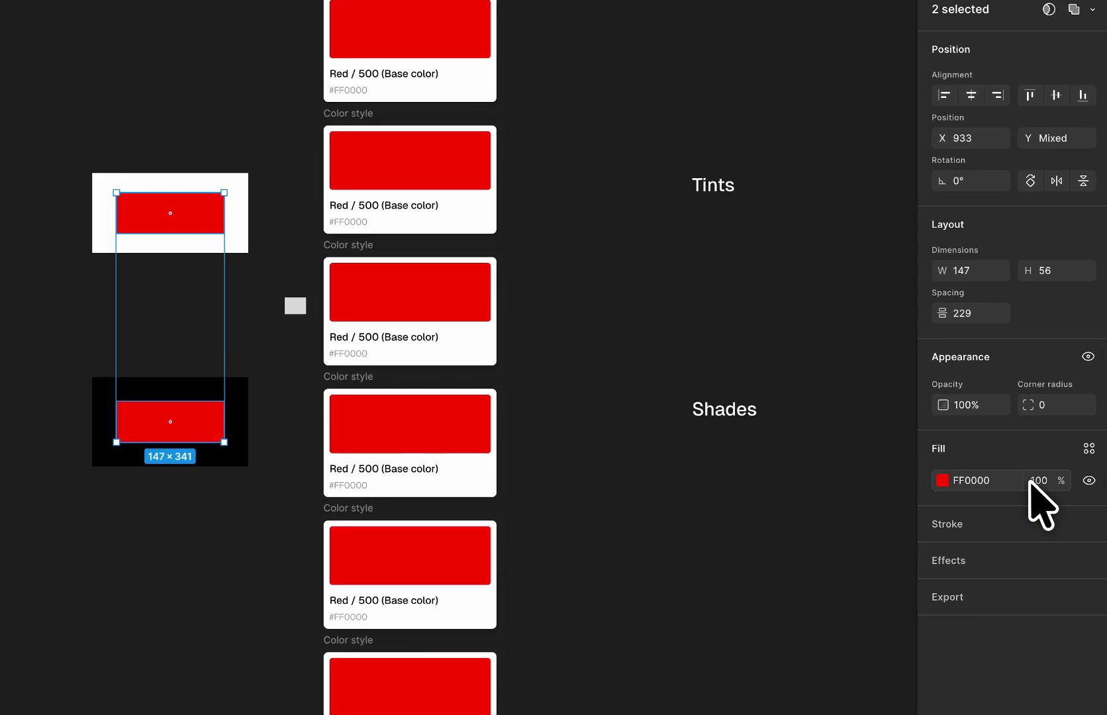
left_click(1033, 481)
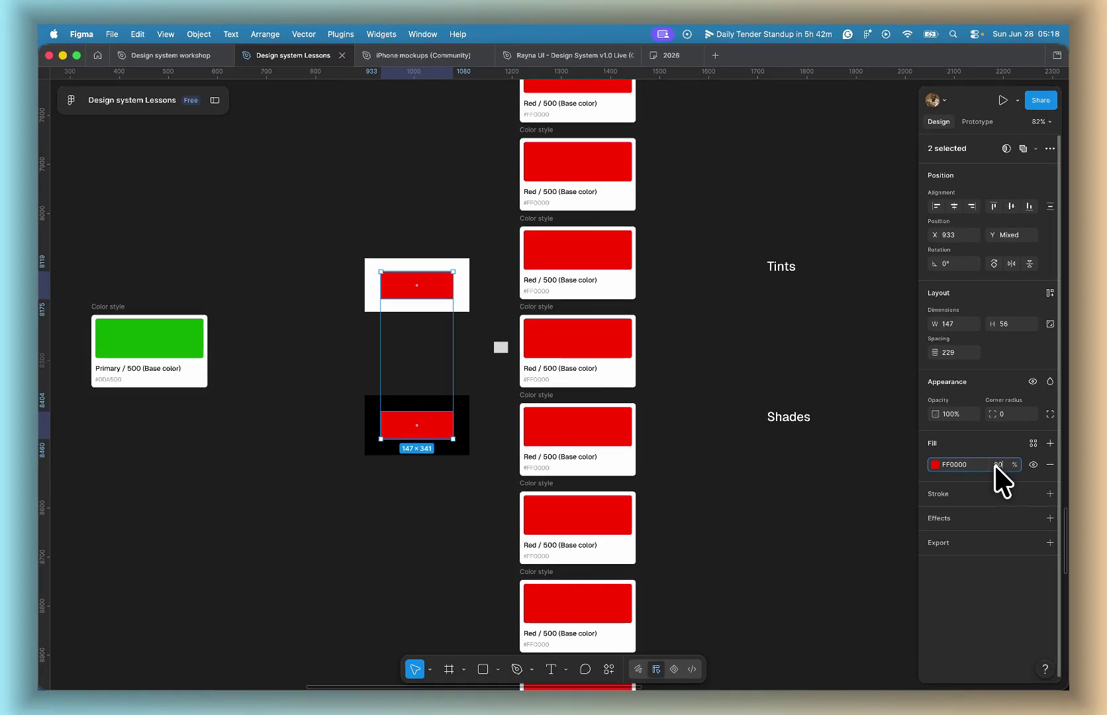
type("80")
key("Return")
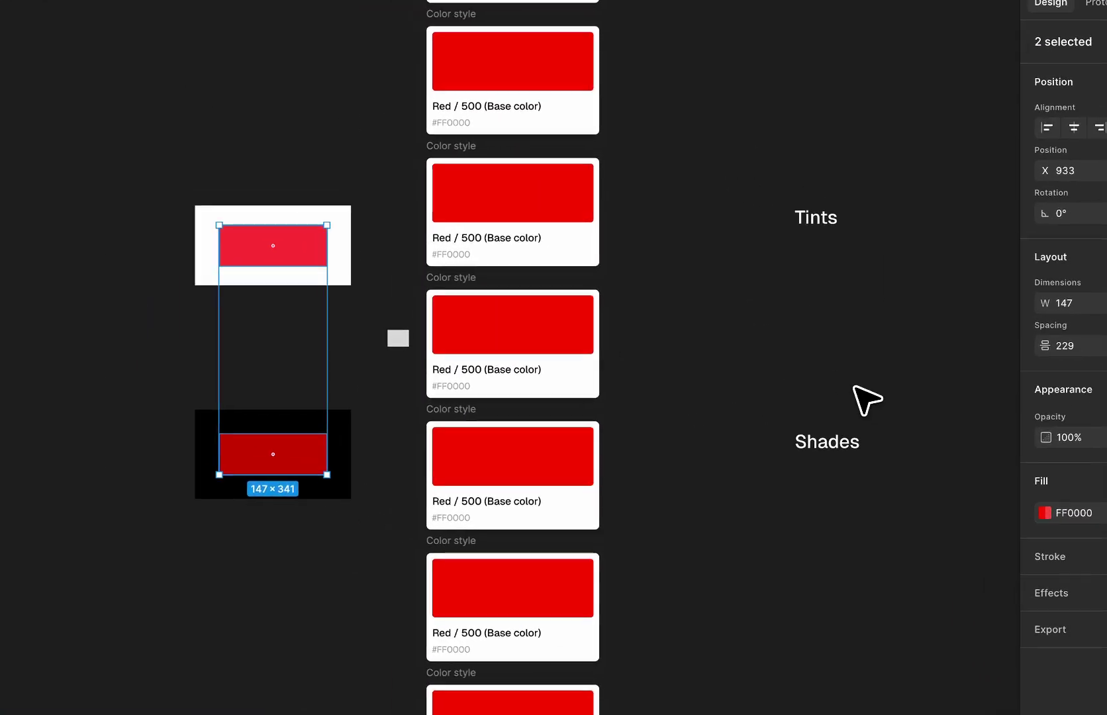
Step: Fill the swatches directly above and below the base card with the colors sampled from the white-background and black-background rectangles
left_click(778, 321)
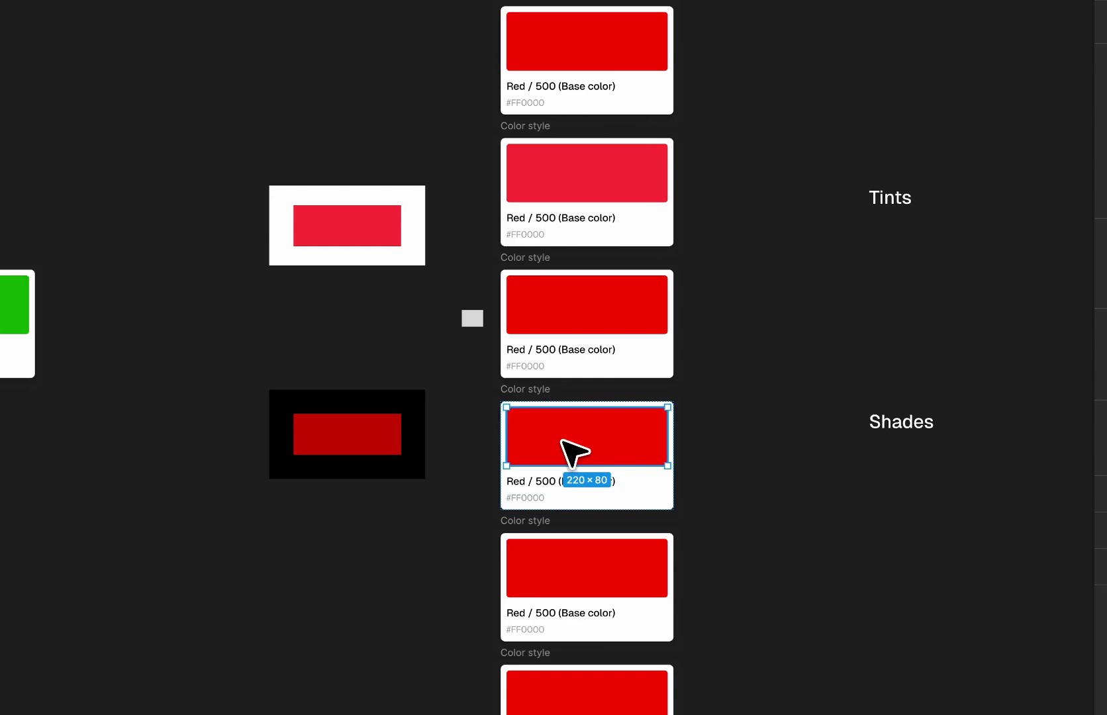
key("i")
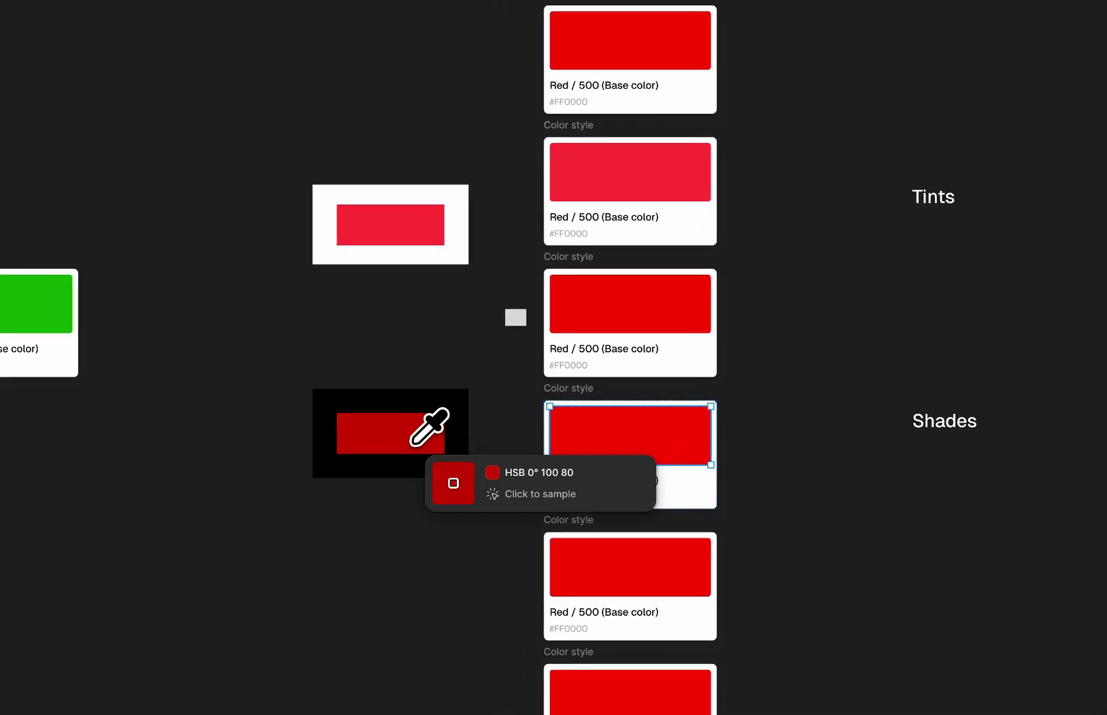
left_click(478, 465)
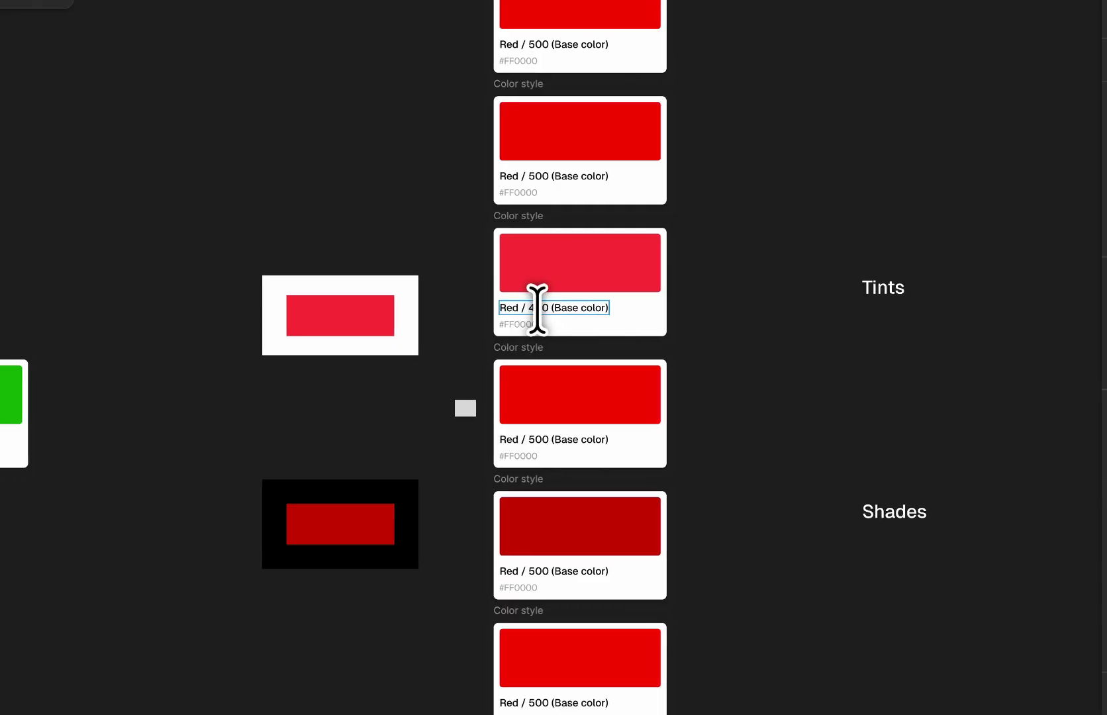
Step: Relabel the card above the base as Red / 400 and the card below it as Red / 600
left_click_drag(548, 308, 630, 309)
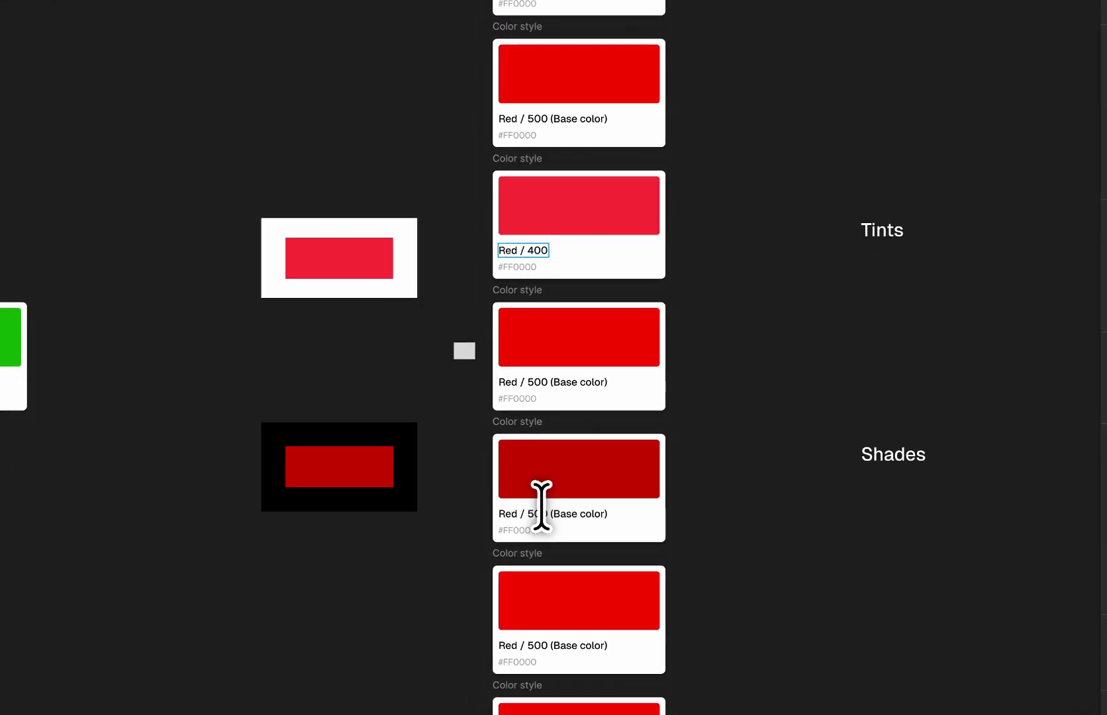
left_click_drag(554, 514, 633, 513)
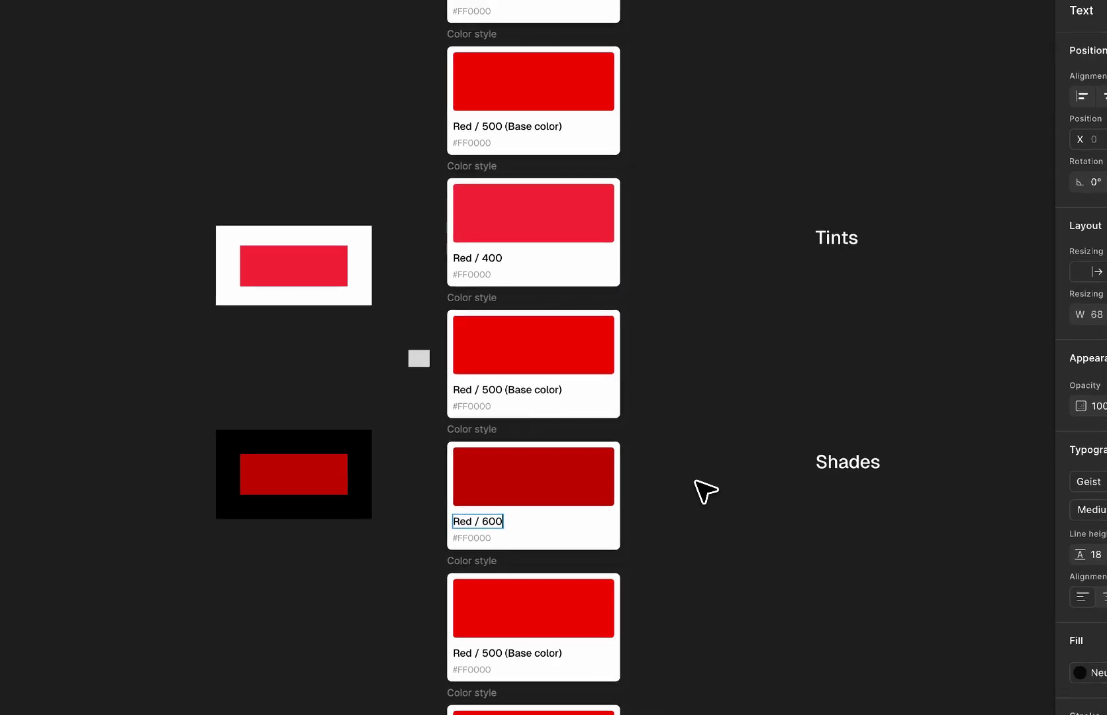
left_click(716, 472)
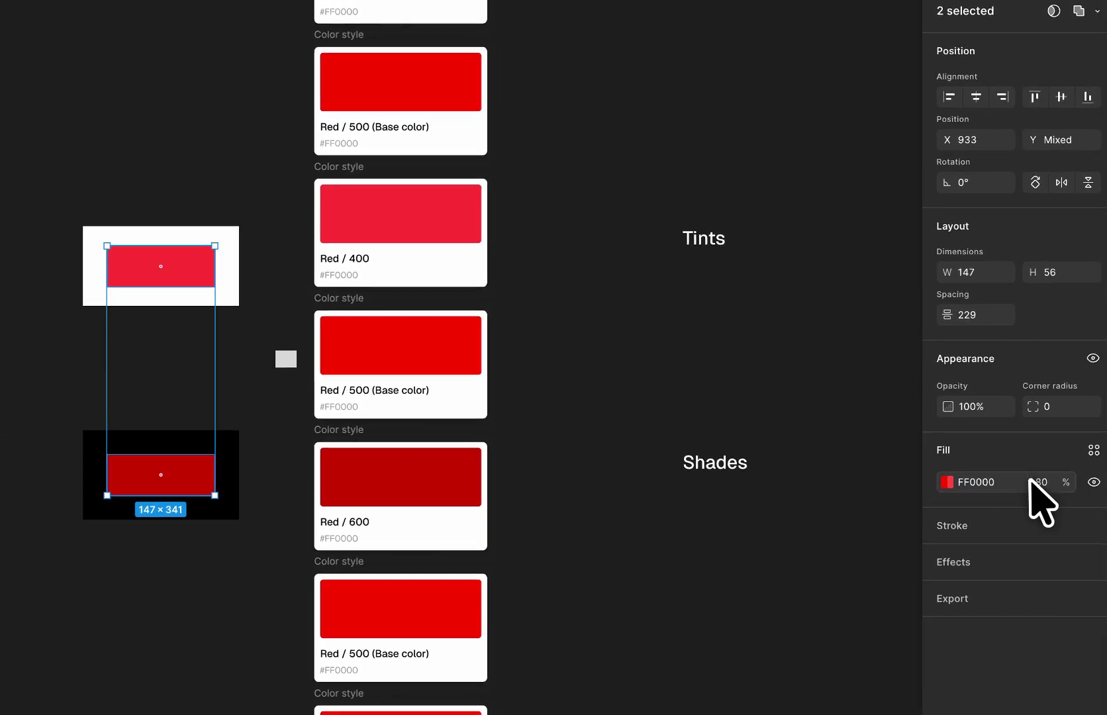
Step: Set the fill opacity of both red sample rectangles to 60%
left_click(1031, 481)
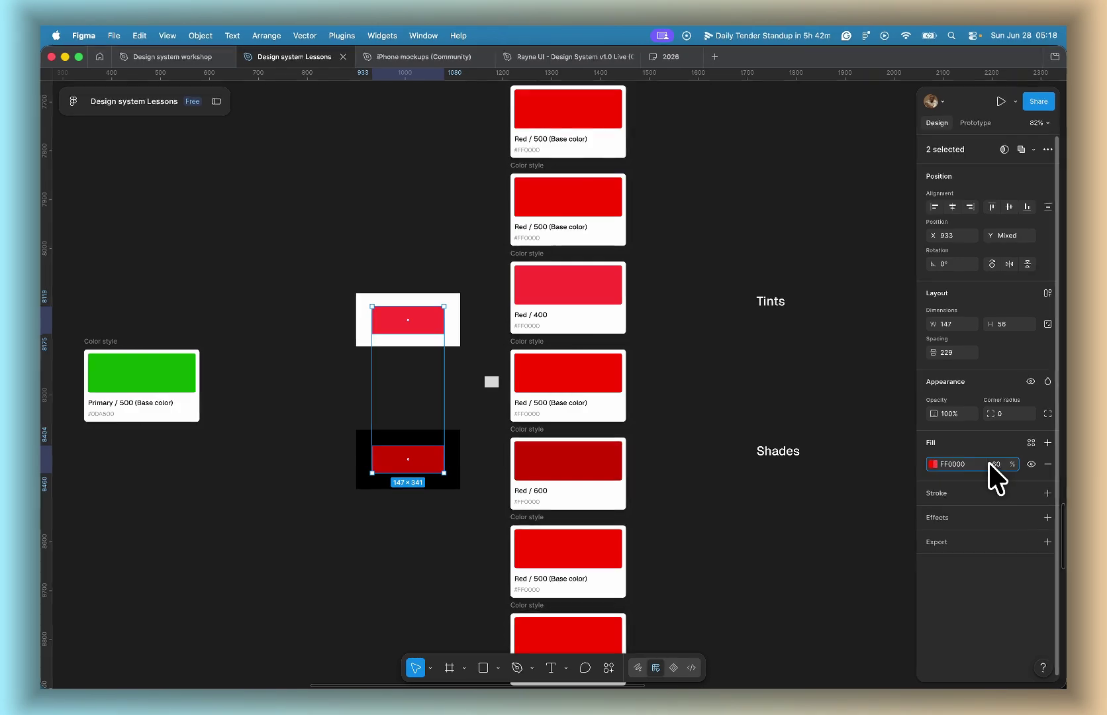
key("Return")
left_click(799, 430)
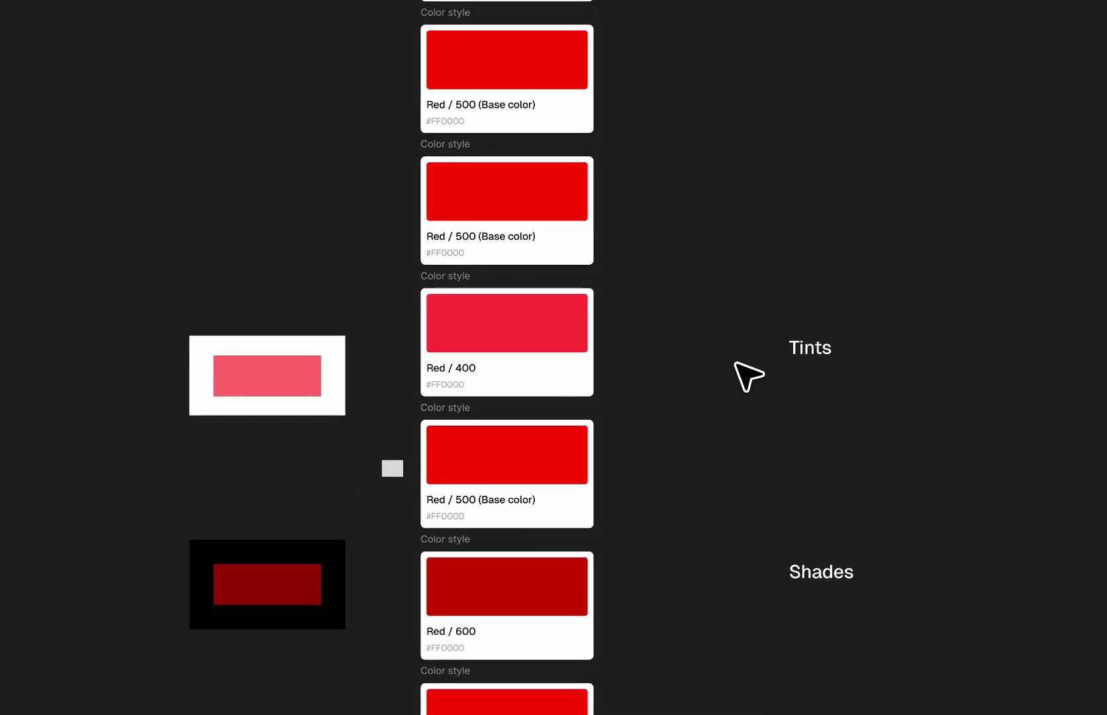
Step: Fill the swatch directly above Red / 400 with the color sampled from the white-background rectangle, and relabel its card Red / 300
left_click(540, 210)
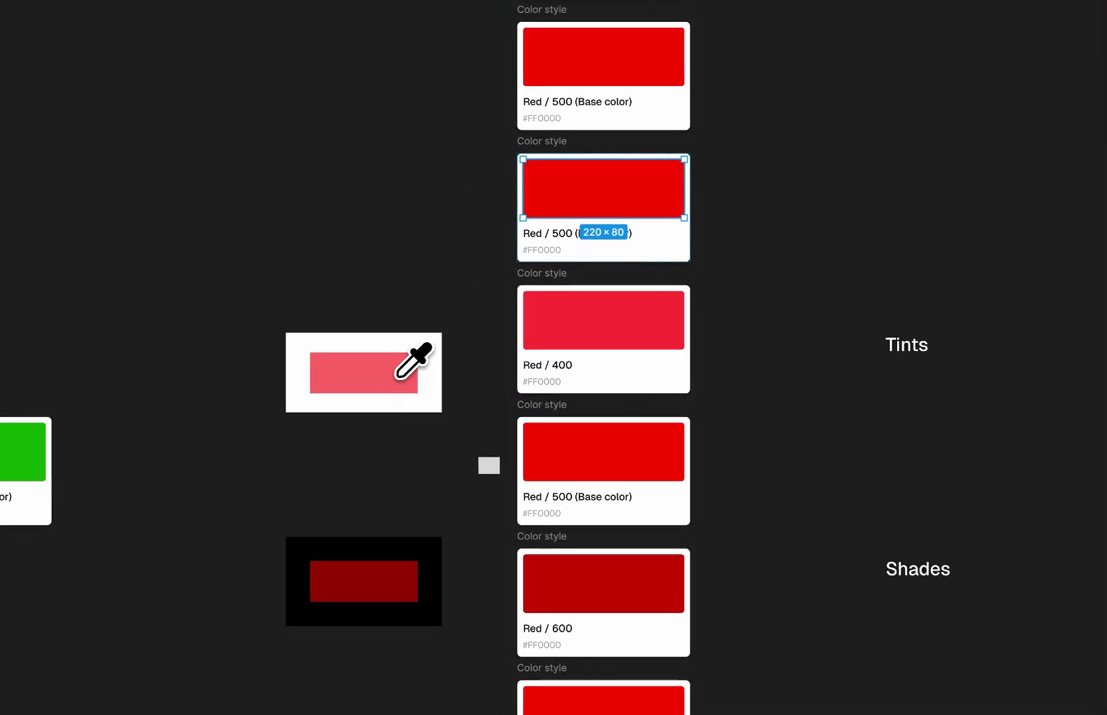
left_click(396, 378)
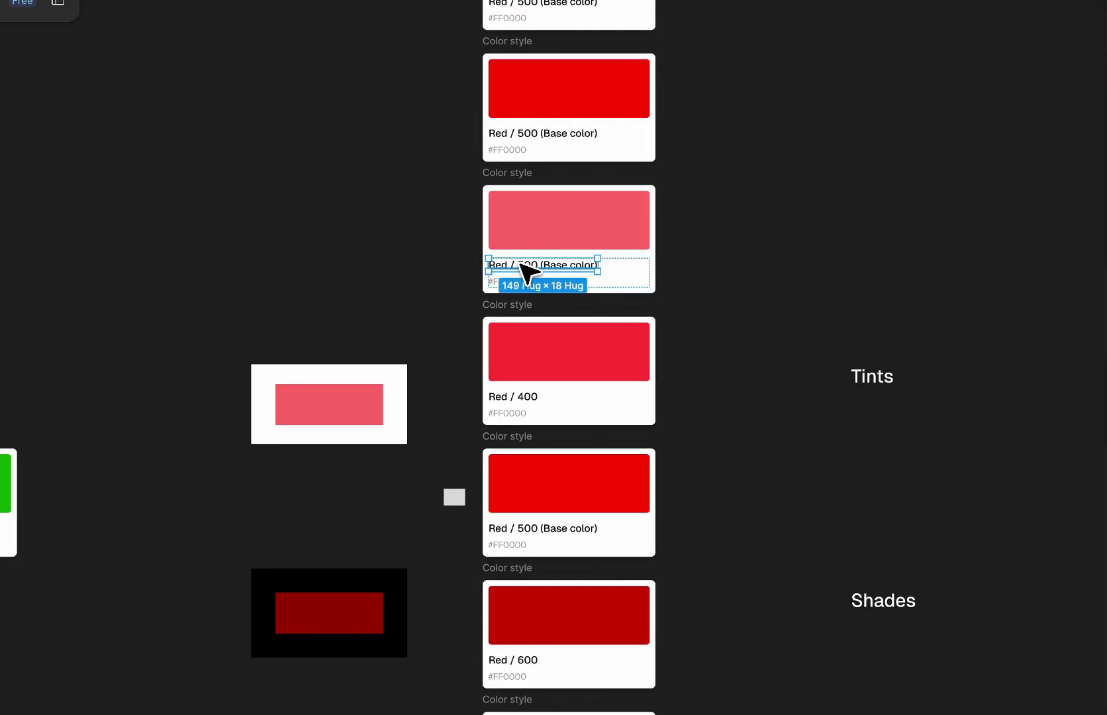
left_click(596, 265, "shift")
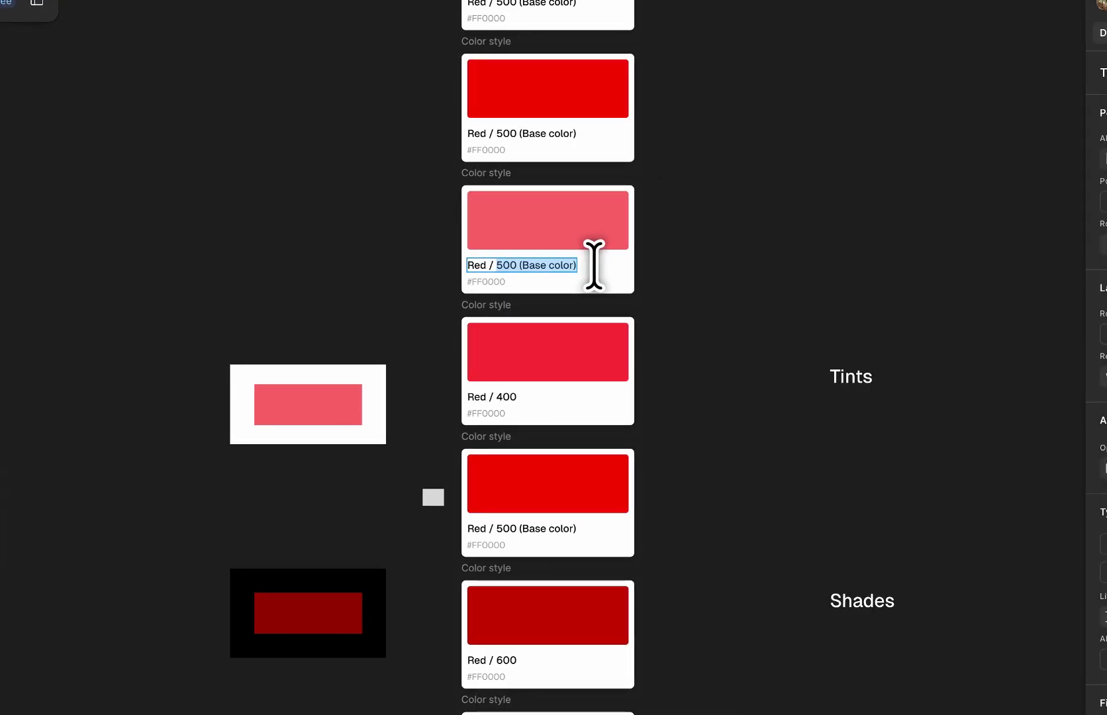
type("300")
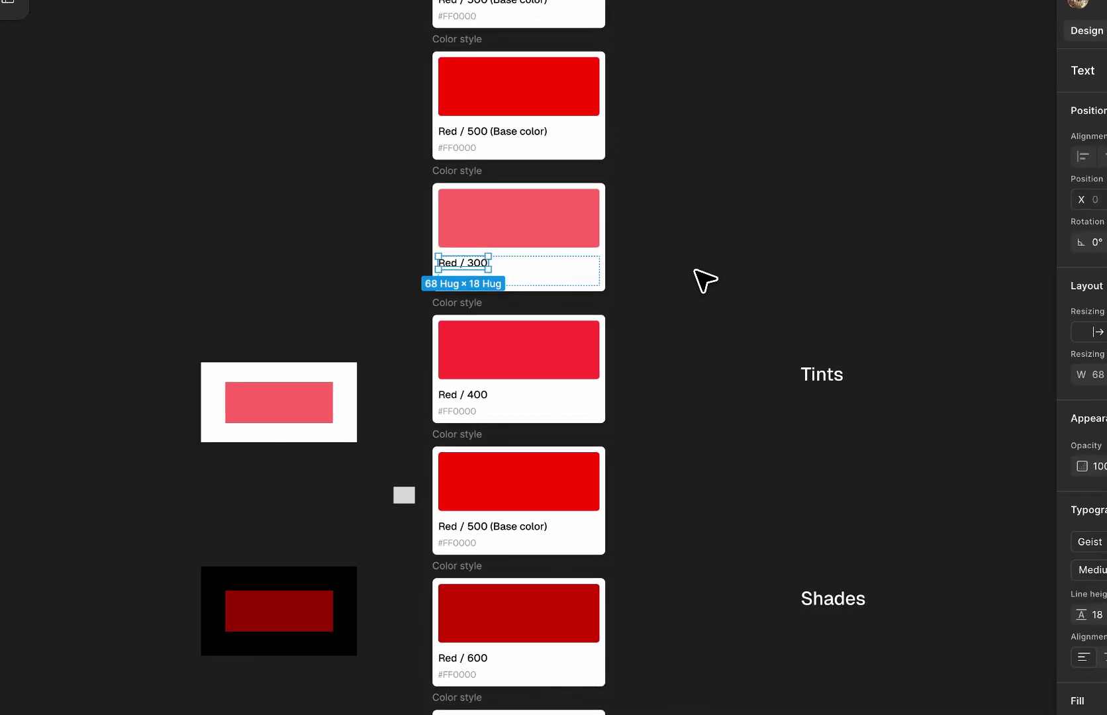
left_click(705, 281)
Step: Fill the swatch directly below Red / 600 with the color sampled from the black-background rectangle, and relabel its card Red / 700
scroll(705, 281, "down", 6)
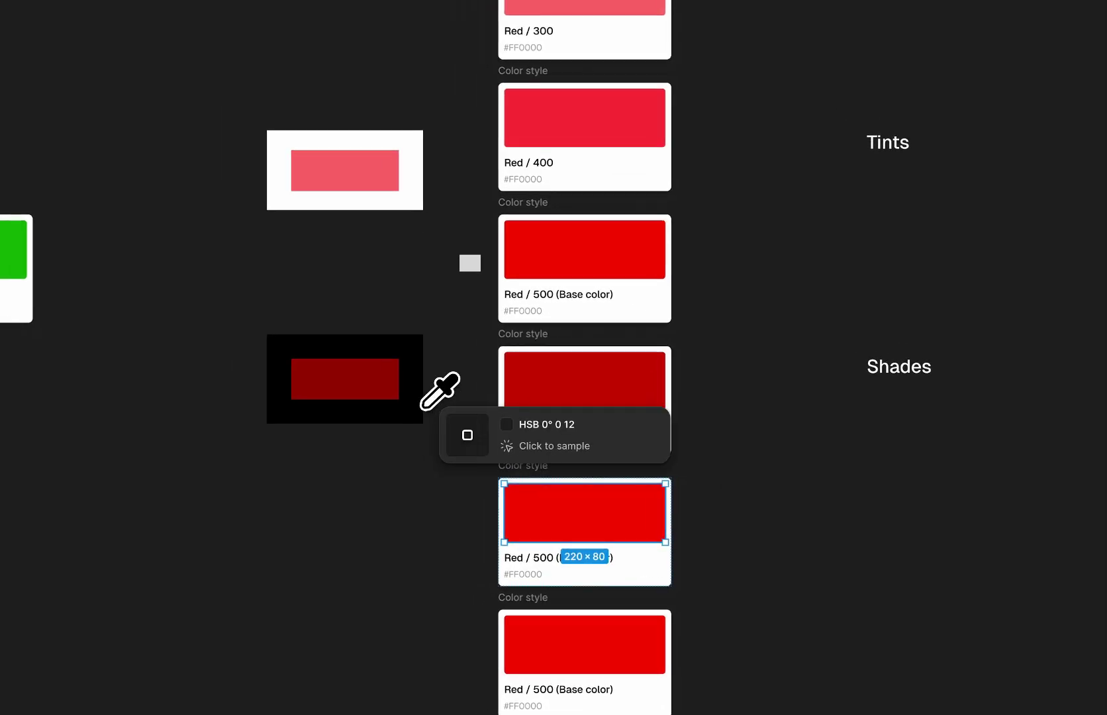
left_click(331, 366)
double_click(547, 554)
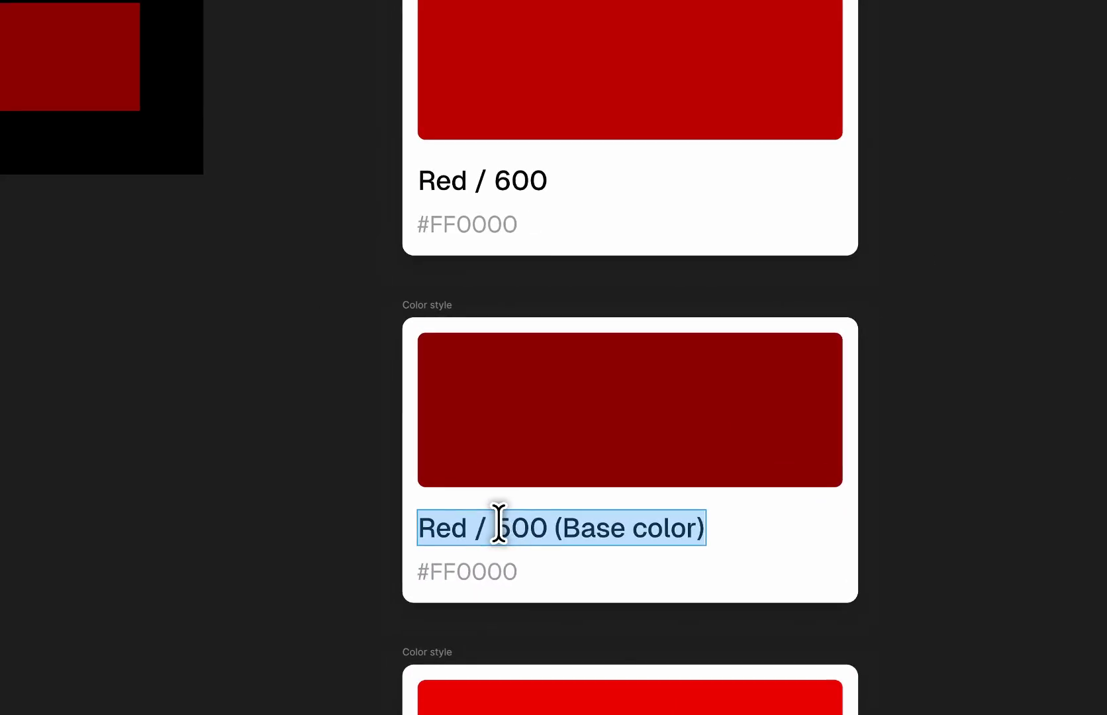
left_click_drag(504, 521, 584, 521)
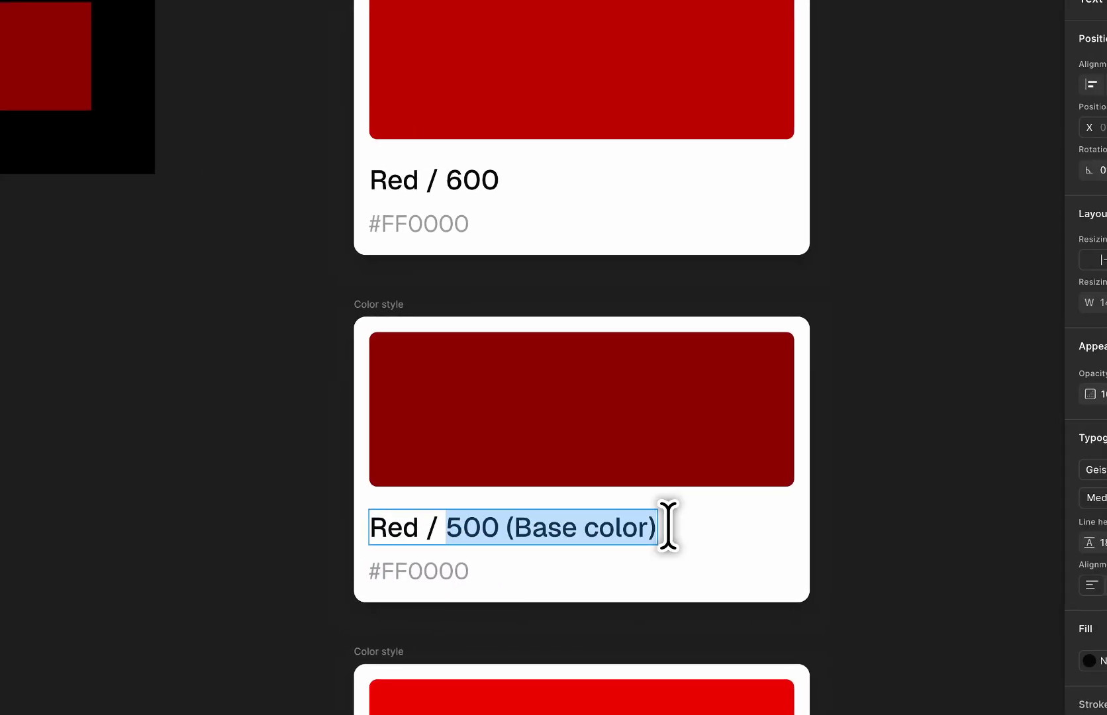
key("Escape")
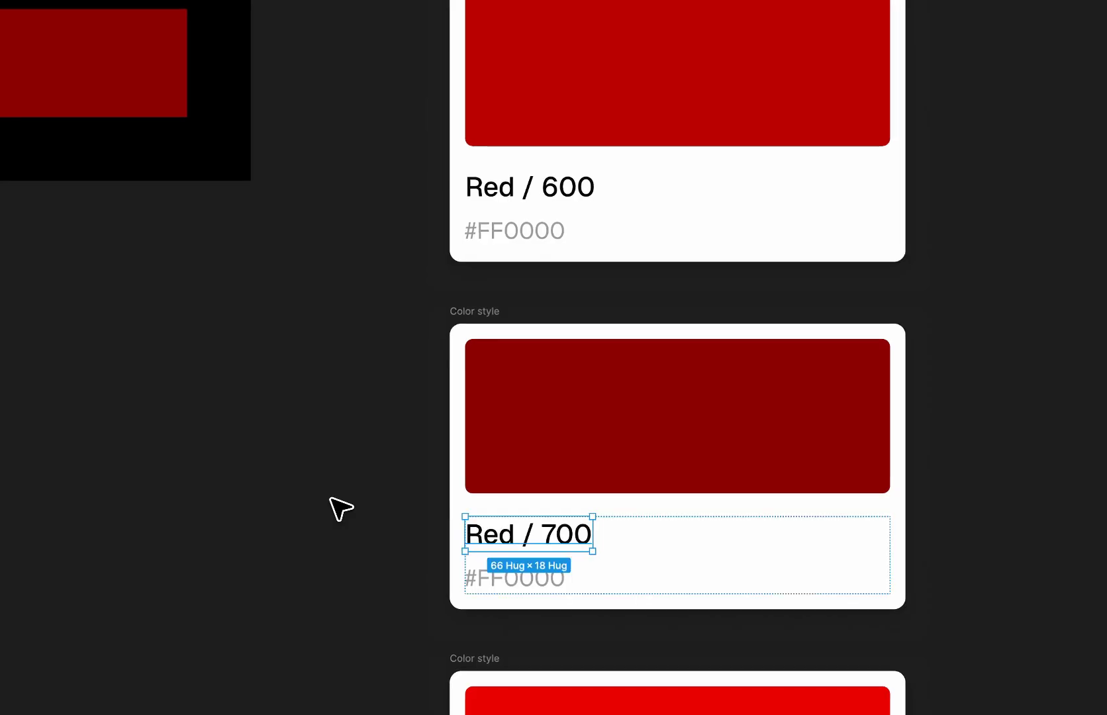
key("Escape")
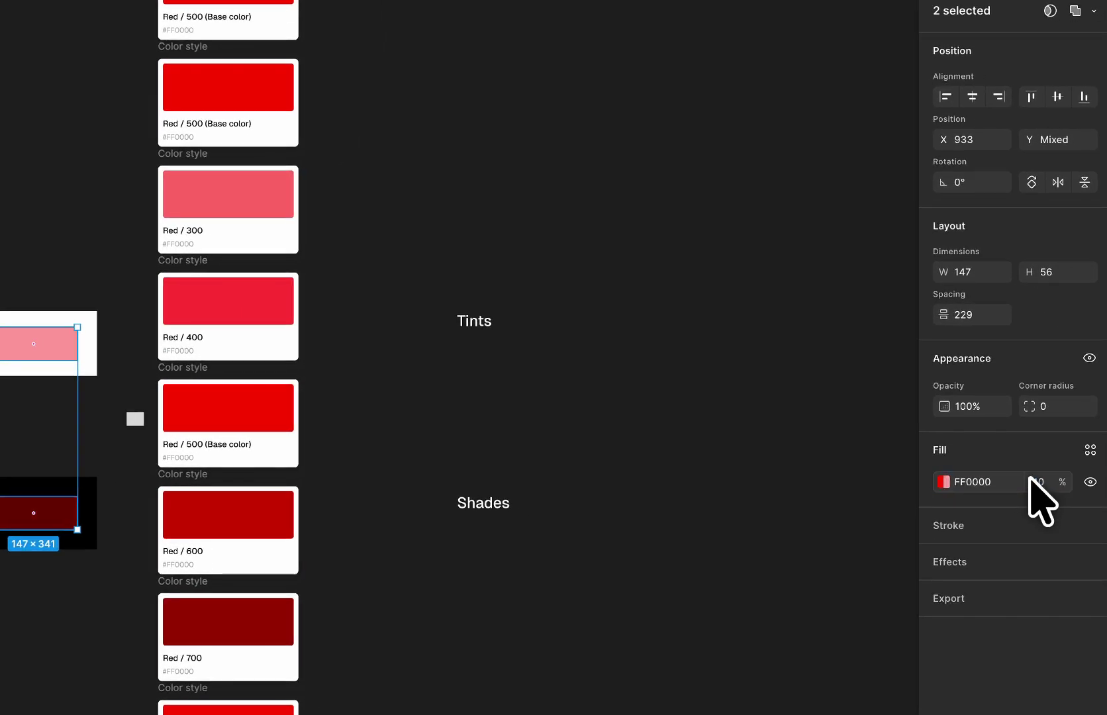
Step: Fill the swatch above Red / 300 with the color sampled from the white-background rectangle at 40% fill opacity, and relabel the card Red / 200
left_click(367, 158)
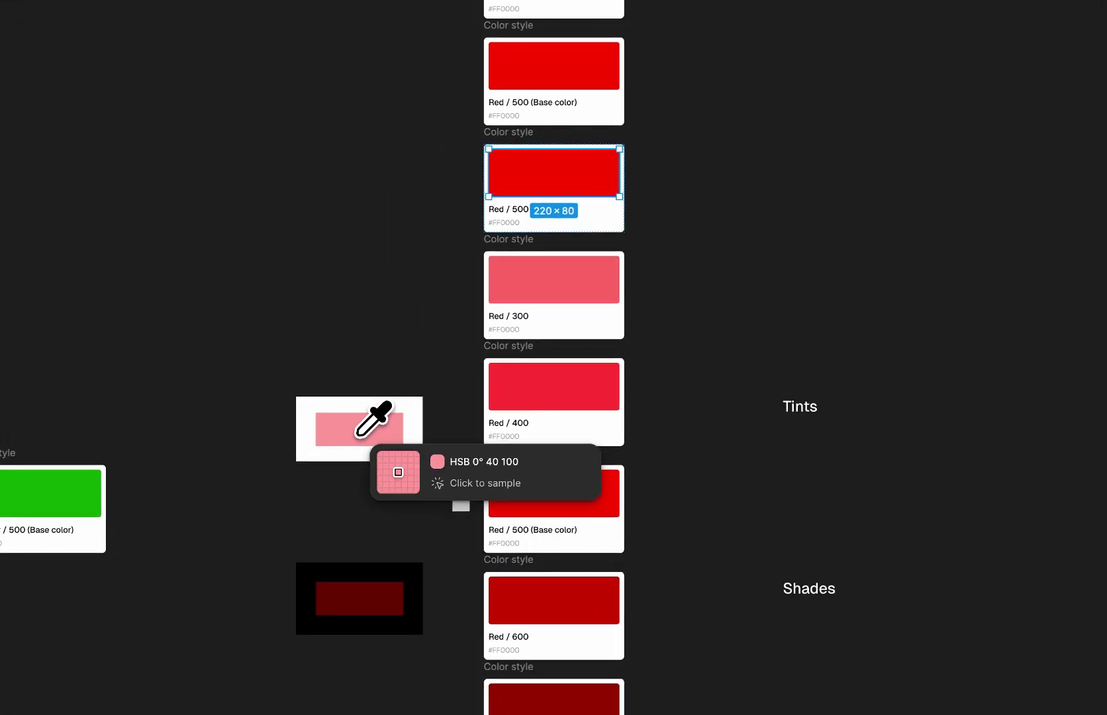
left_click(360, 434)
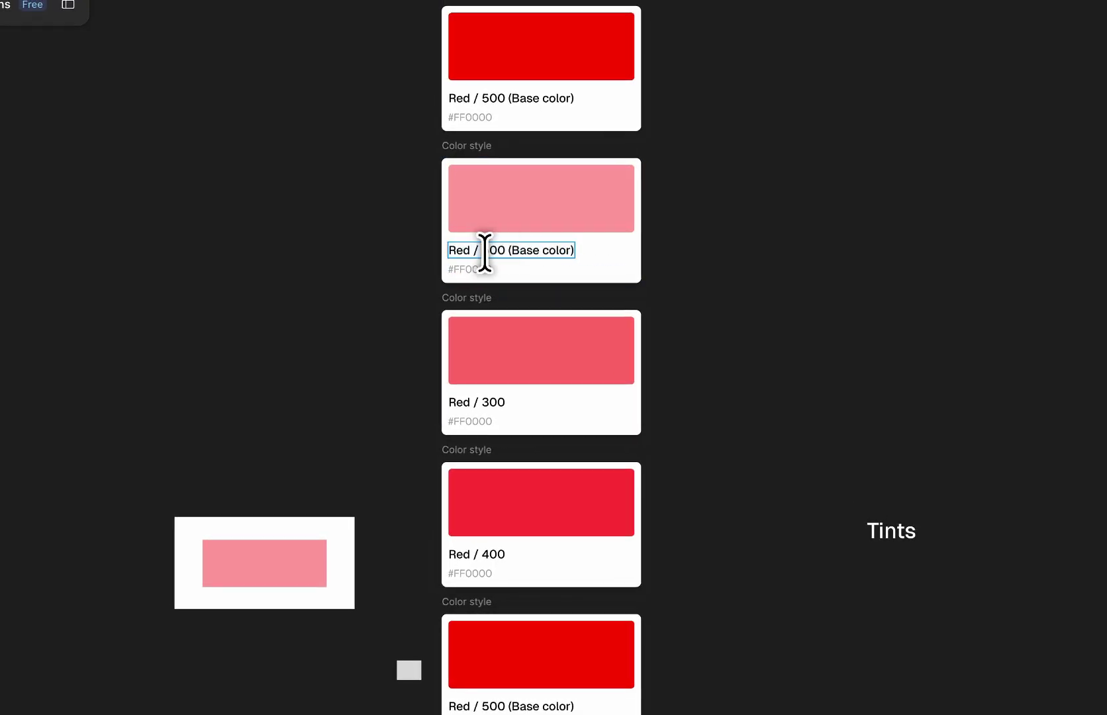
left_click_drag(482, 251, 585, 250)
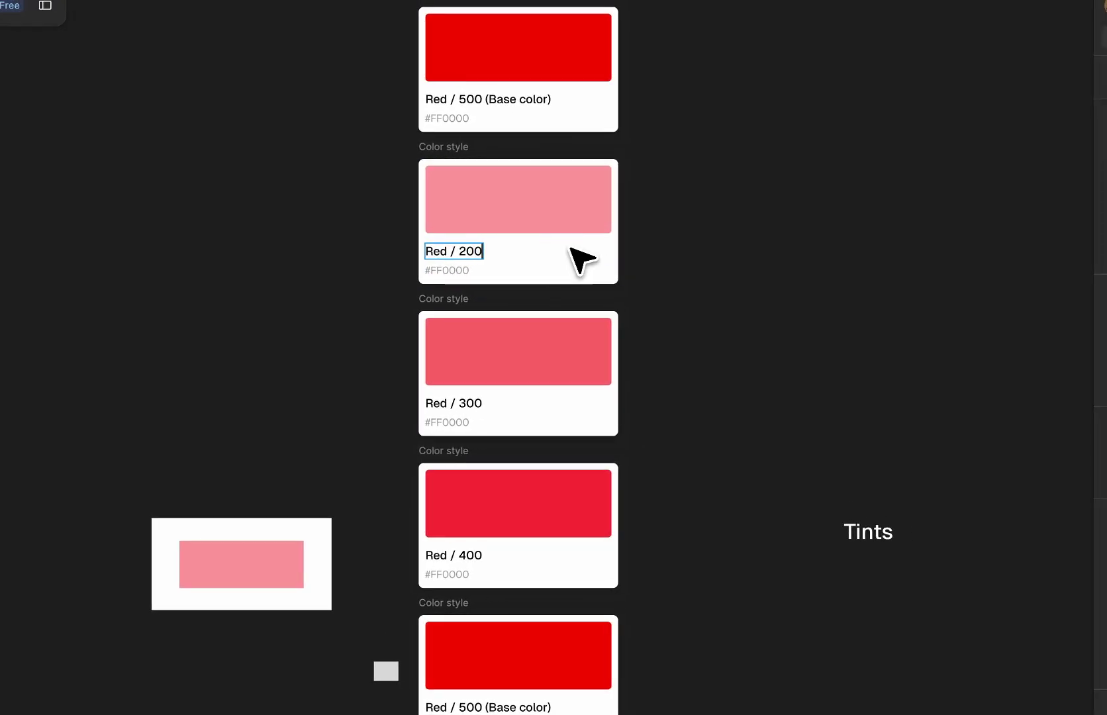
Step: Fill the swatch directly below Red / 700 with the color sampled from the black-background rectangle, and relabel its card Red / 800
scroll(662, 261, "down", 10)
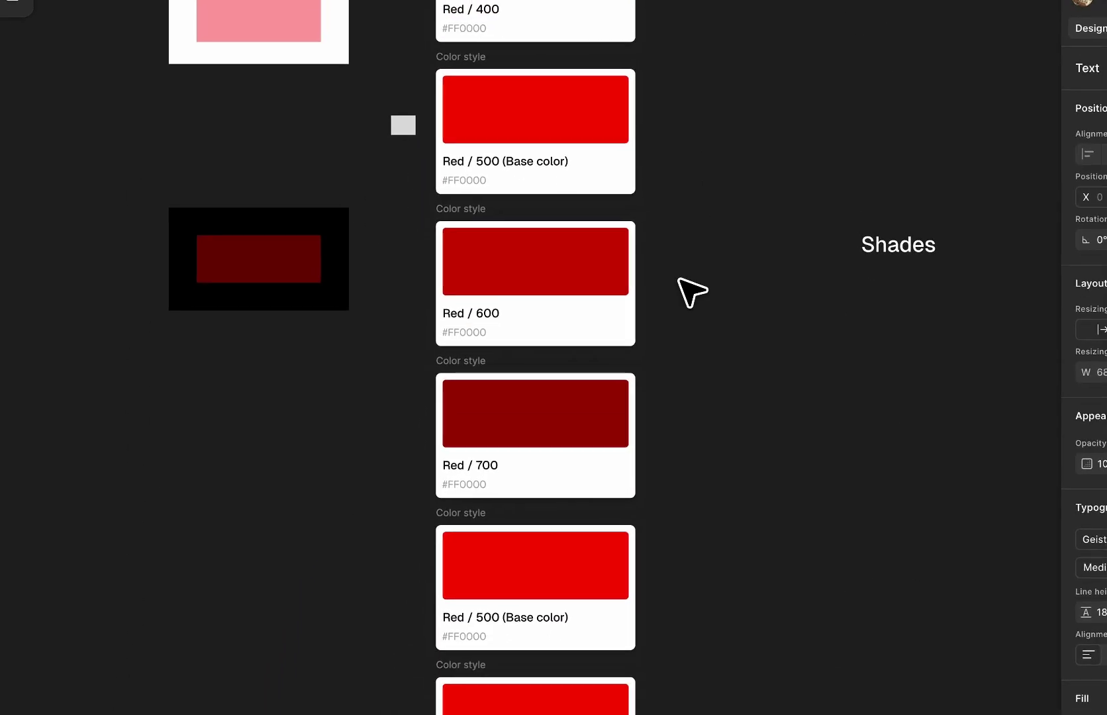
scroll(704, 309, "down", 3, "ctrl")
scroll(694, 324, "down", 1)
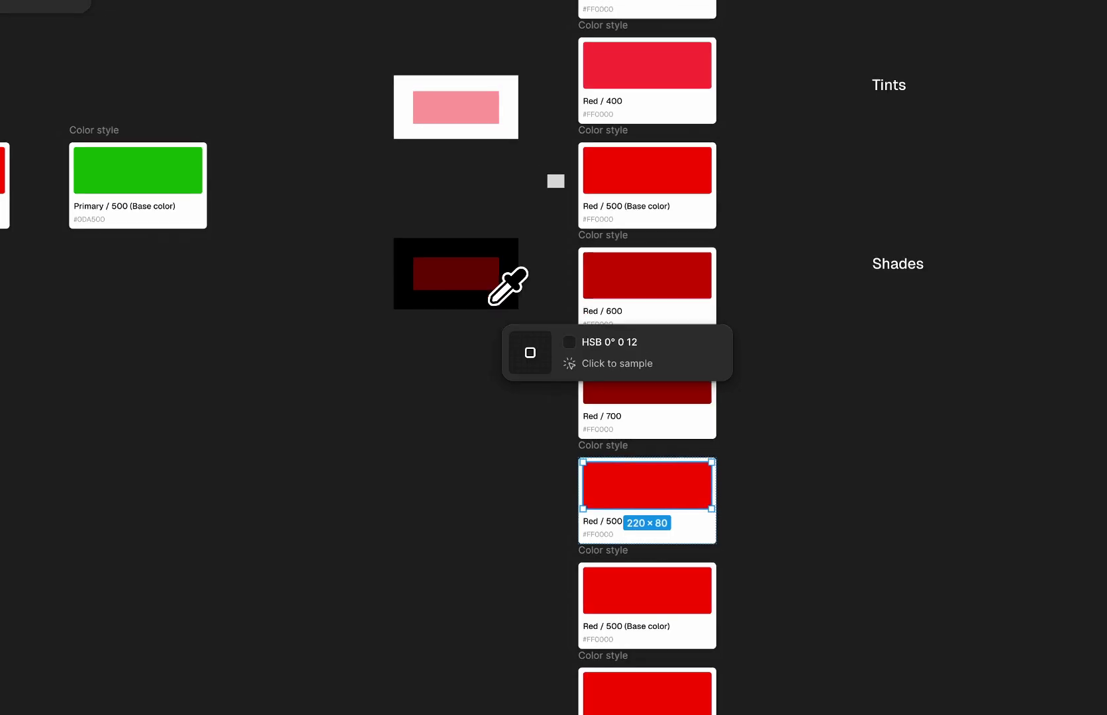
left_click(444, 236)
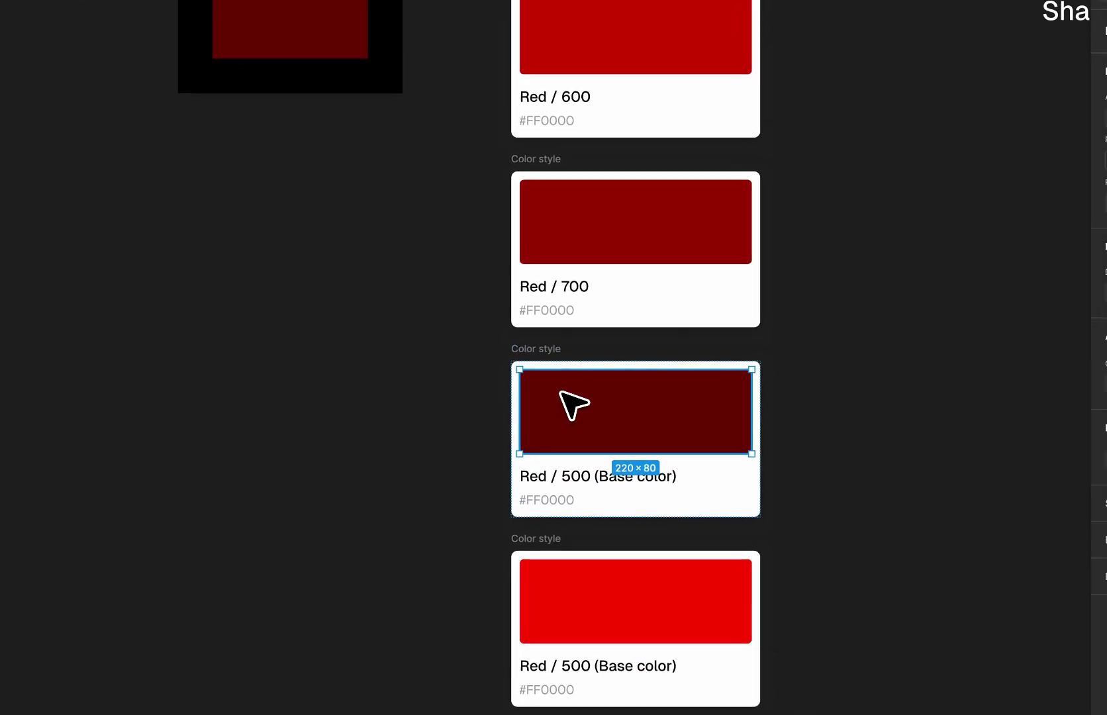
key("i")
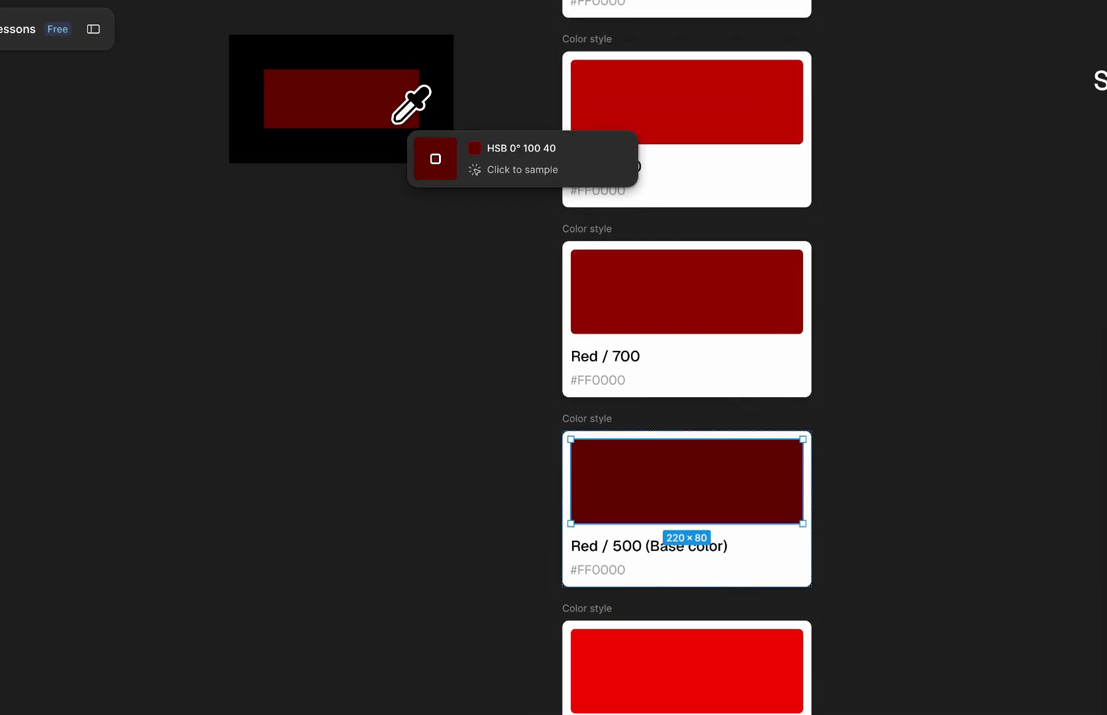
left_click(460, 358)
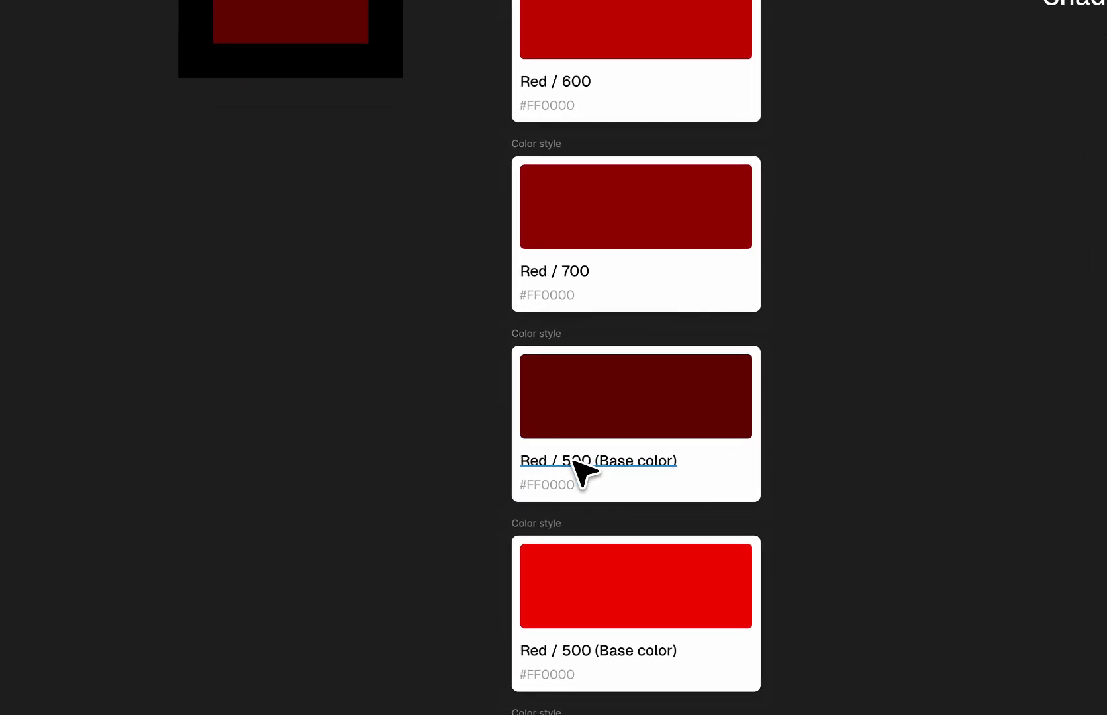
left_click_drag(655, 461, 721, 461)
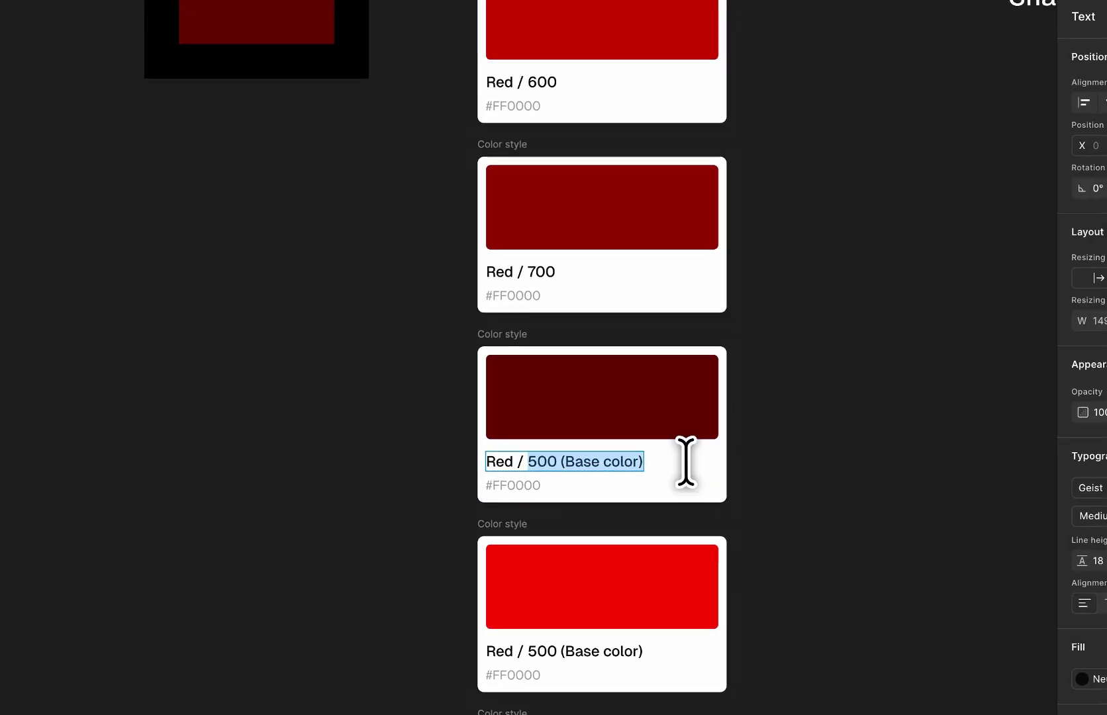
type("800")
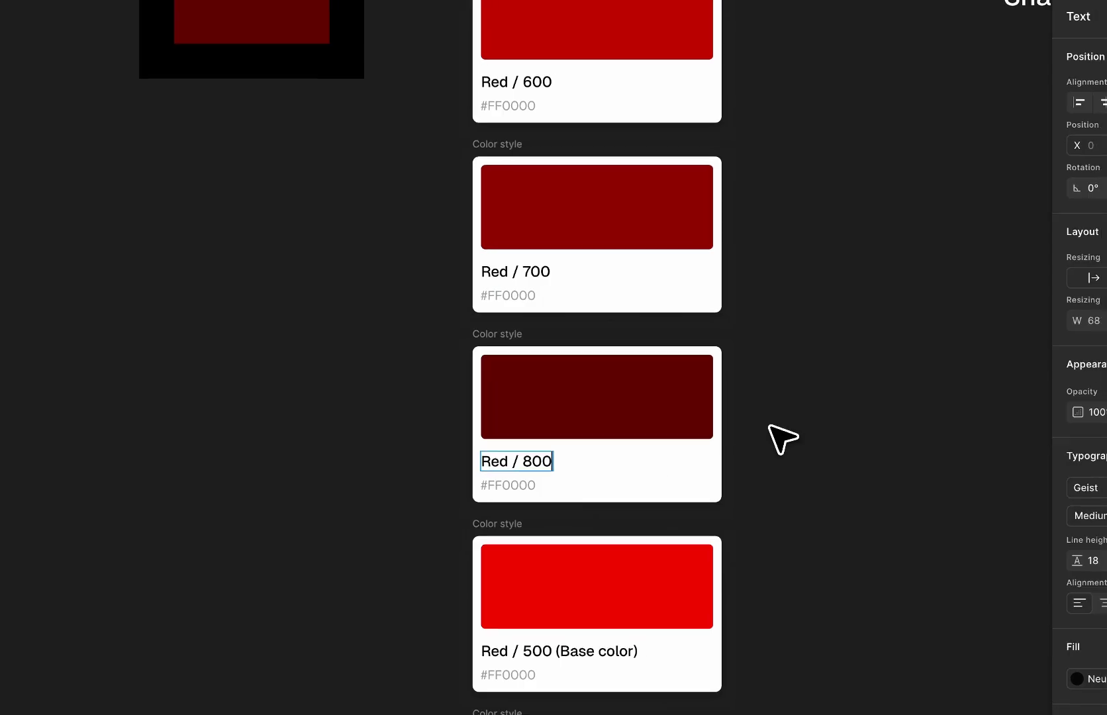
key("Escape")
left_click(774, 445)
Step: Reduce the fill opacity of both red sample rectangles below 40% for the next tint and shade
scroll(773, 447, "down", 5)
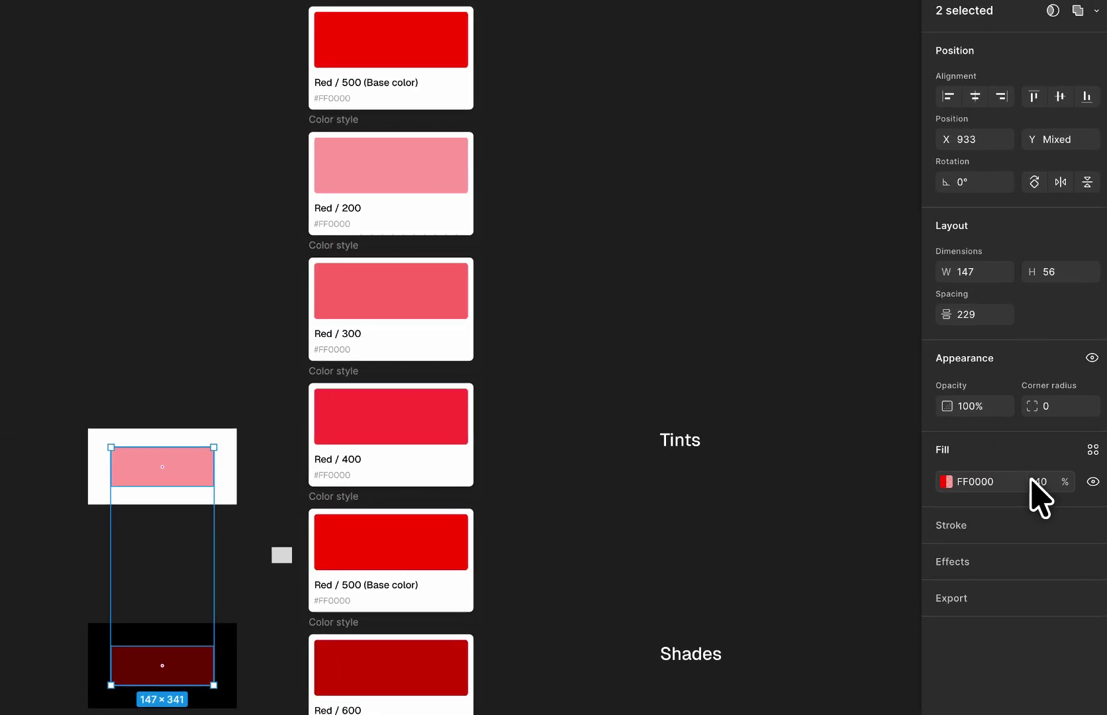
key("Return")
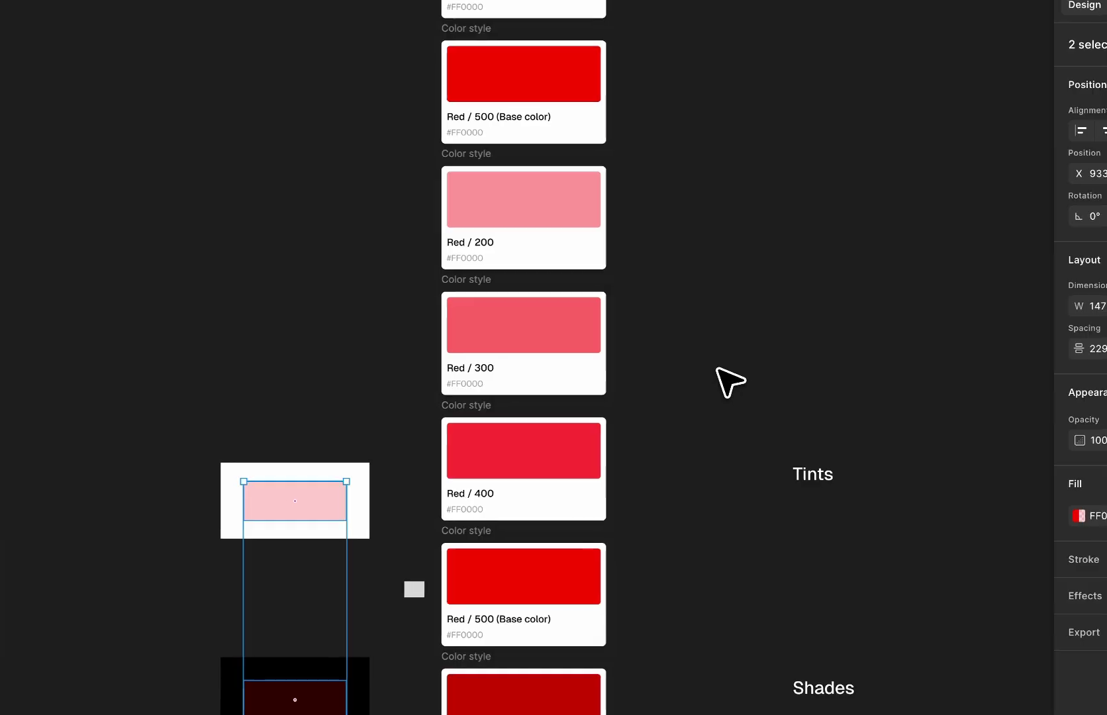
left_click(742, 324)
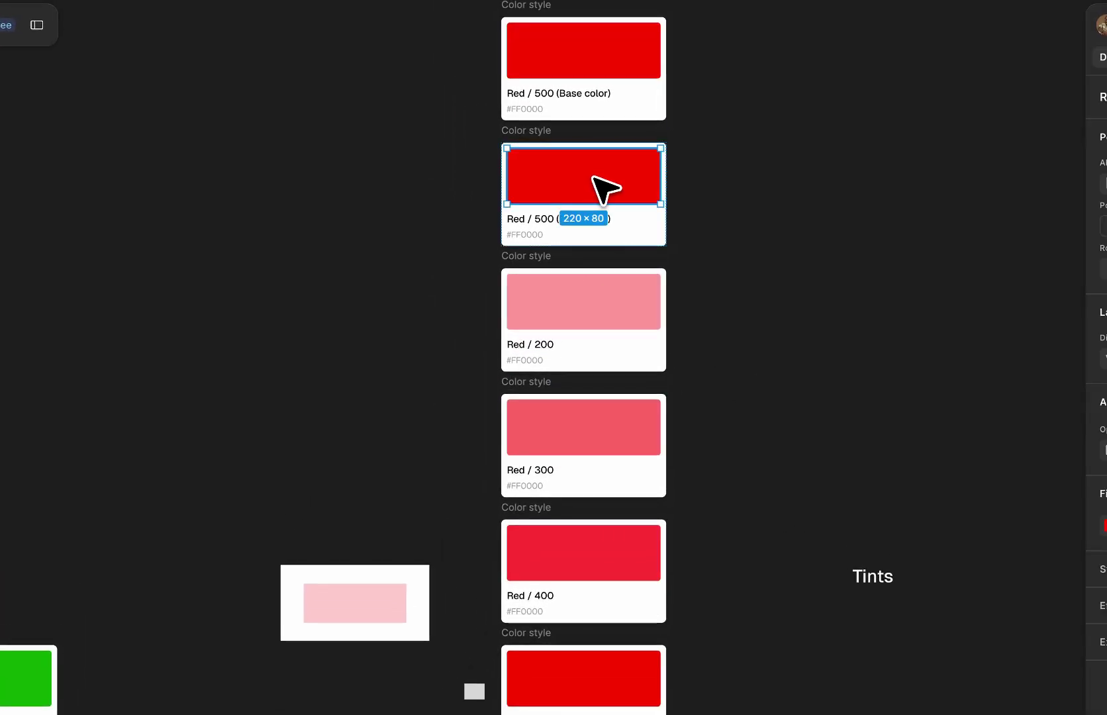
Step: Fill the swatch directly above Red / 200 with the color sampled from the white-background rectangle, and relabel its card Red / 100
key("i")
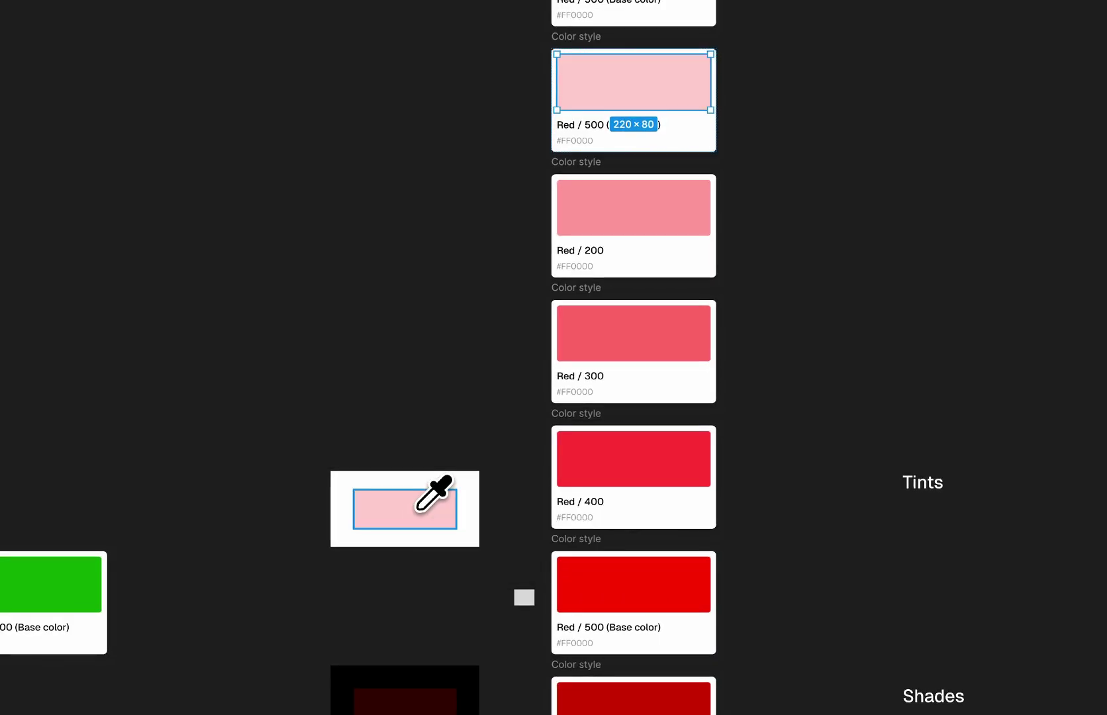
left_click(417, 510)
left_click(504, 297)
left_click(590, 135)
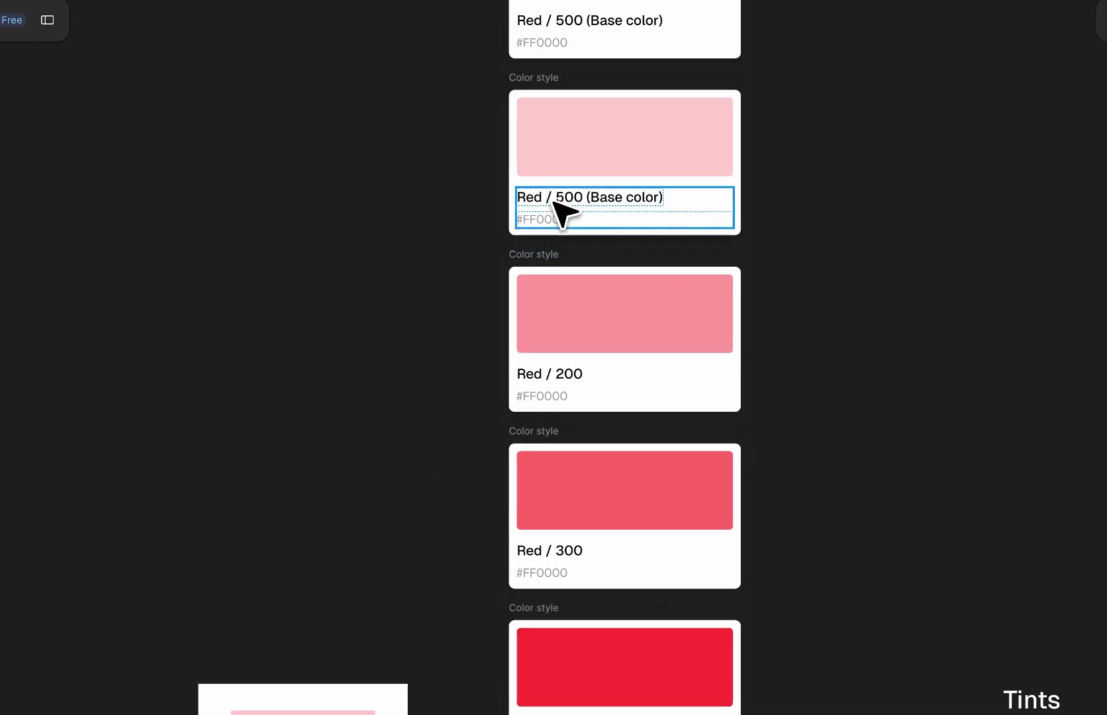
left_click_drag(558, 196, 659, 196)
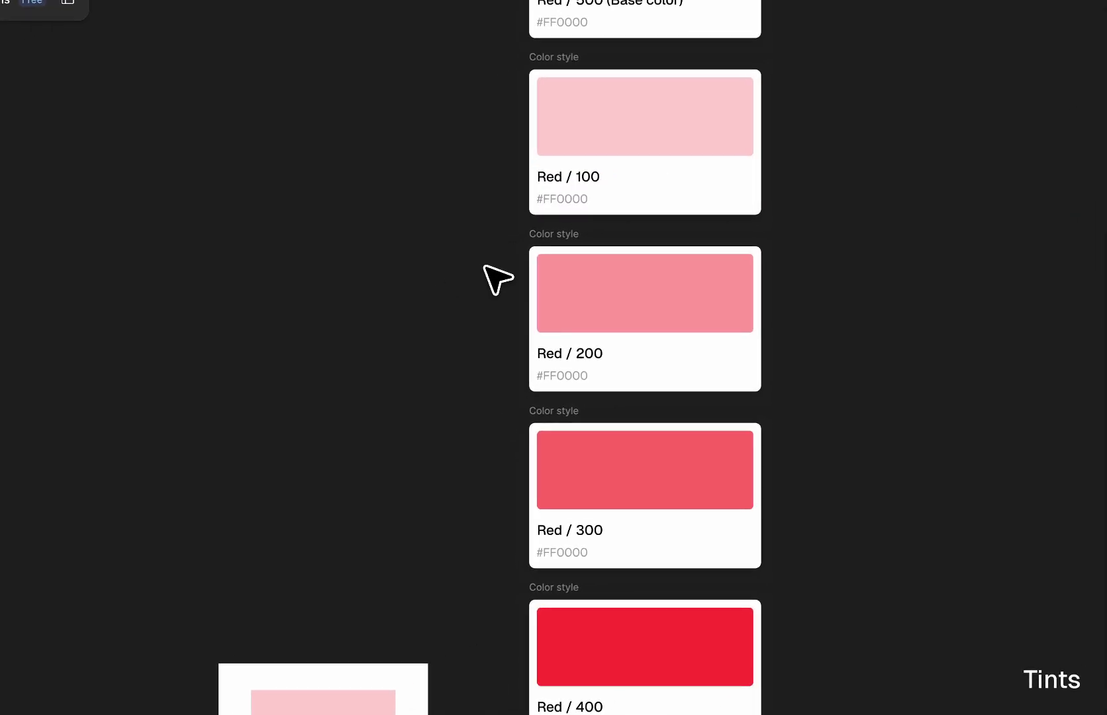
Step: Fill the swatch directly below Red / 800 with the color sampled from the black-background rectangle, and relabel its card Red / 900
scroll(487, 252, "down", 3, "ctrl")
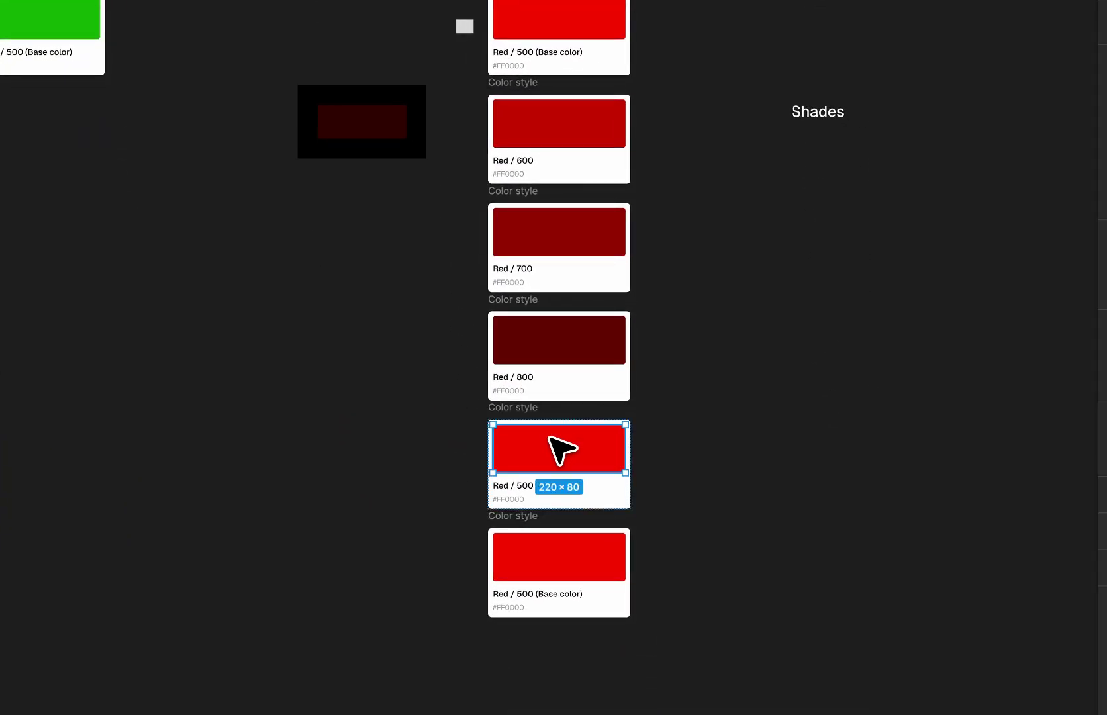
key("i")
left_click(376, 133)
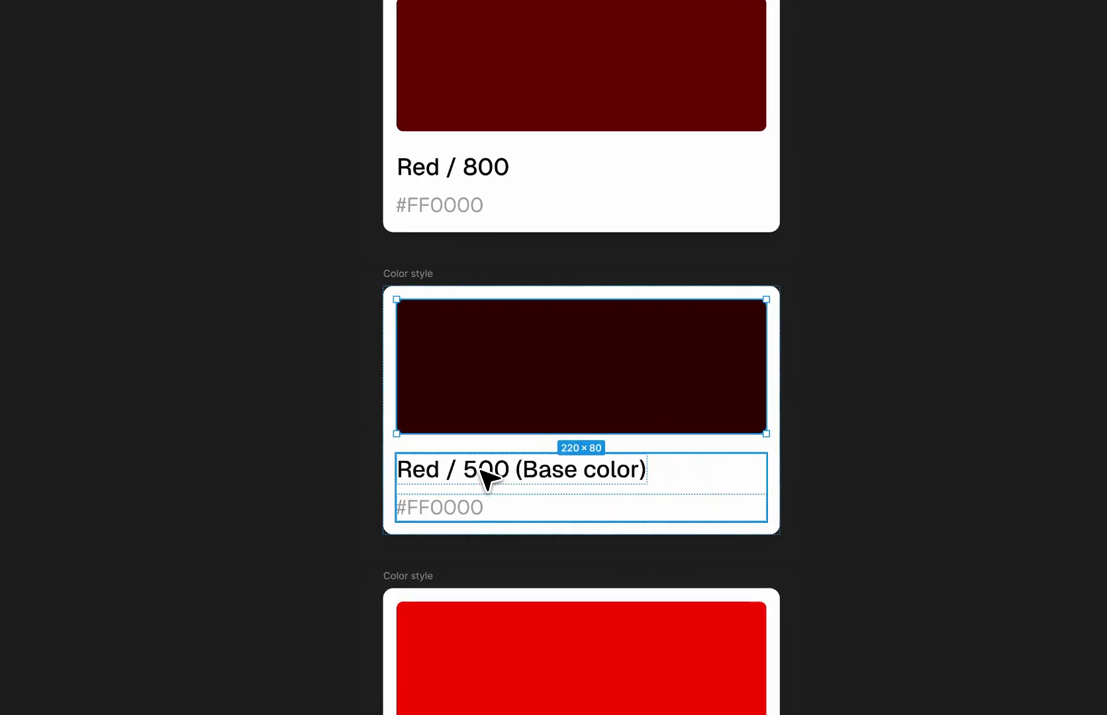
left_click(482, 470)
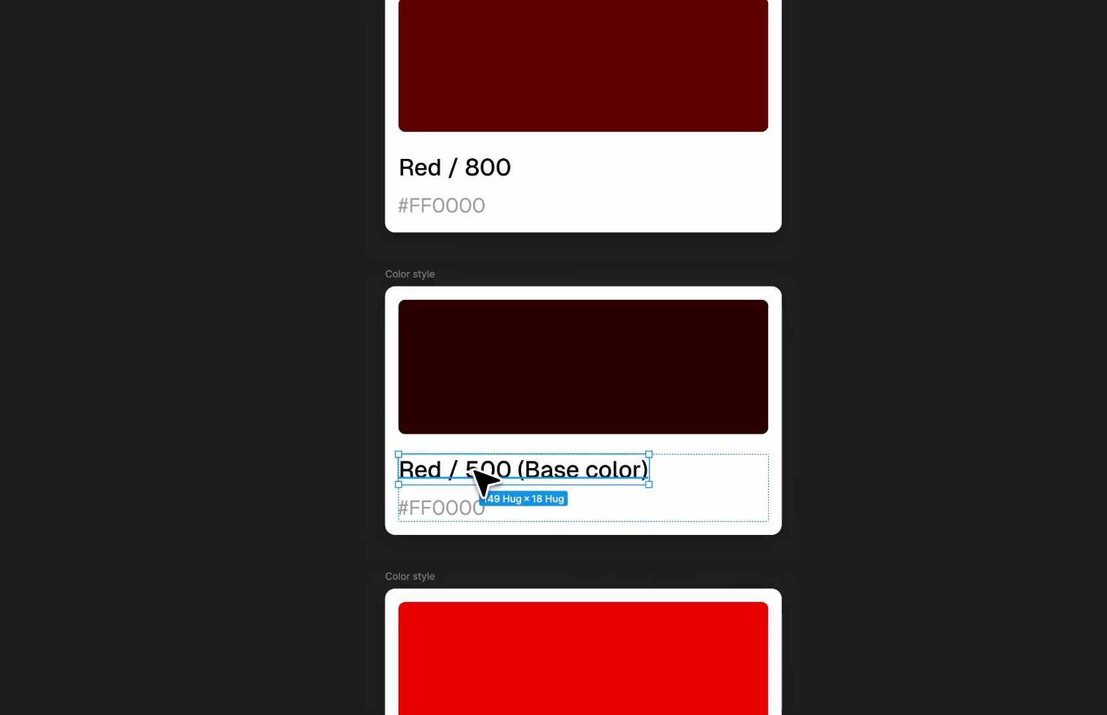
double_click(474, 469)
left_click_drag(464, 468, 652, 469)
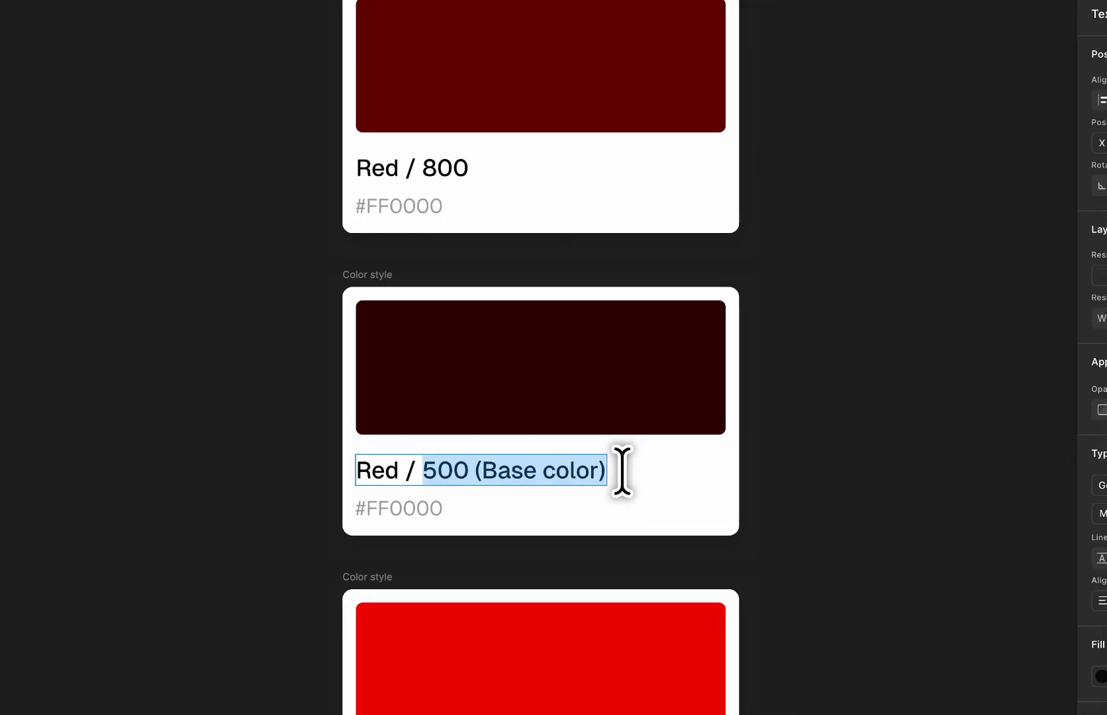
type("9")
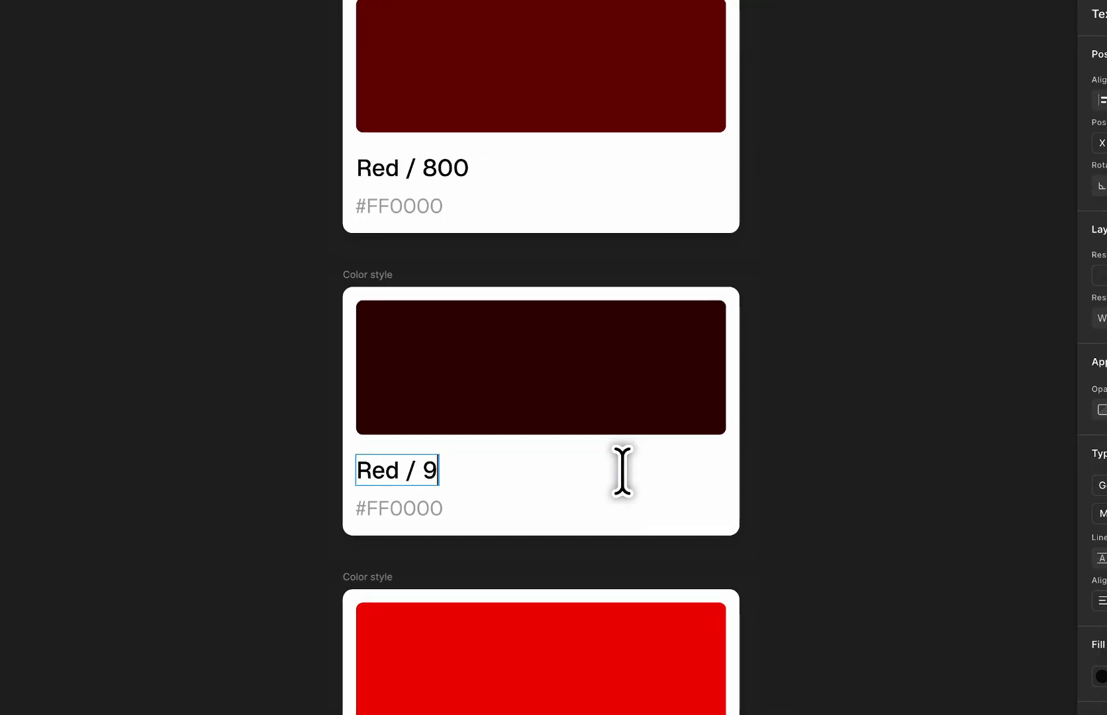
type("00")
left_click(302, 491)
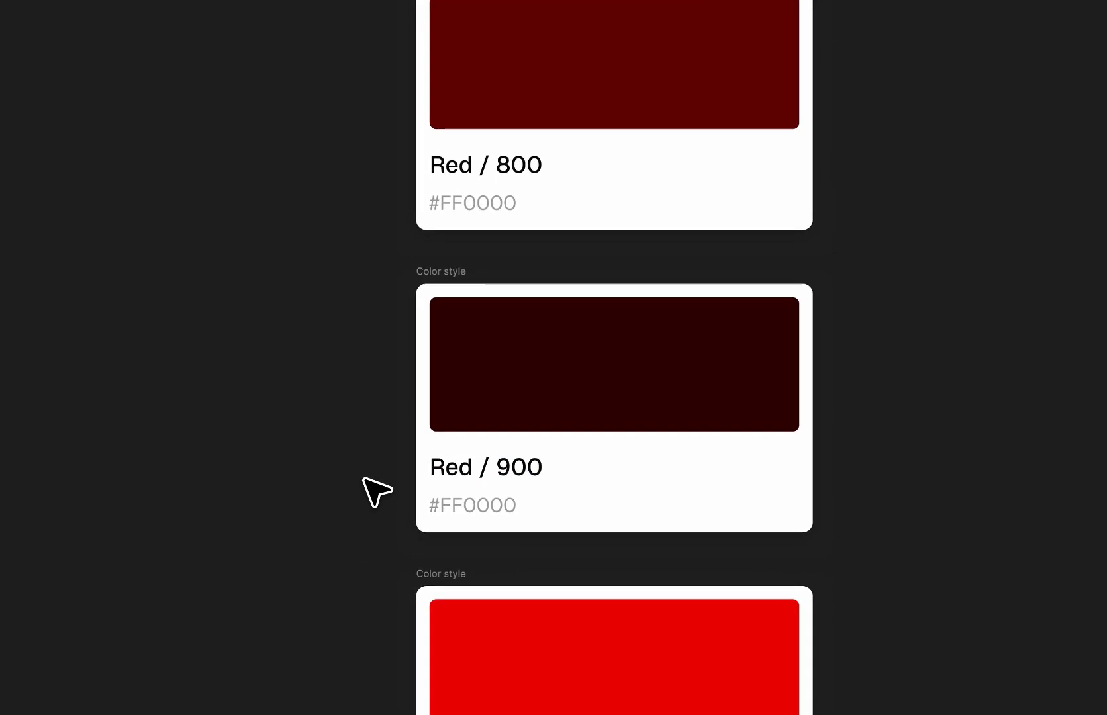
Step: Lower the fill opacity of both red sample rectangles once more for a tint lighter than Red / 100 and a shade darker than Red / 900
scroll(363, 490, "down", 10)
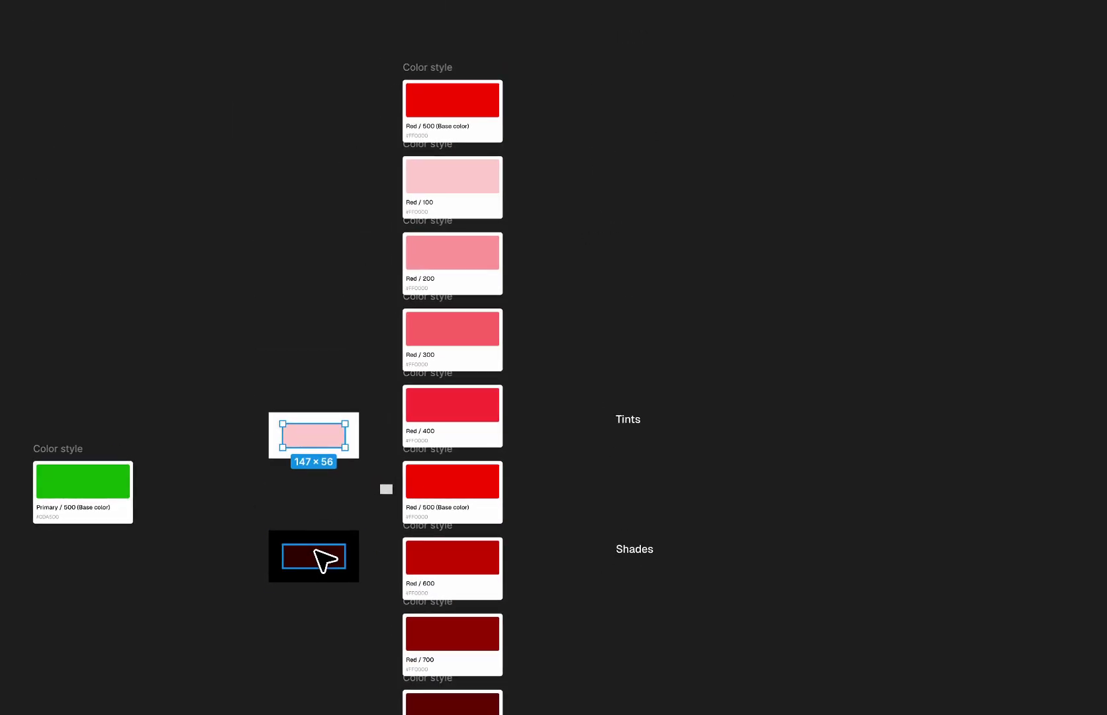
left_click(311, 579, "shift")
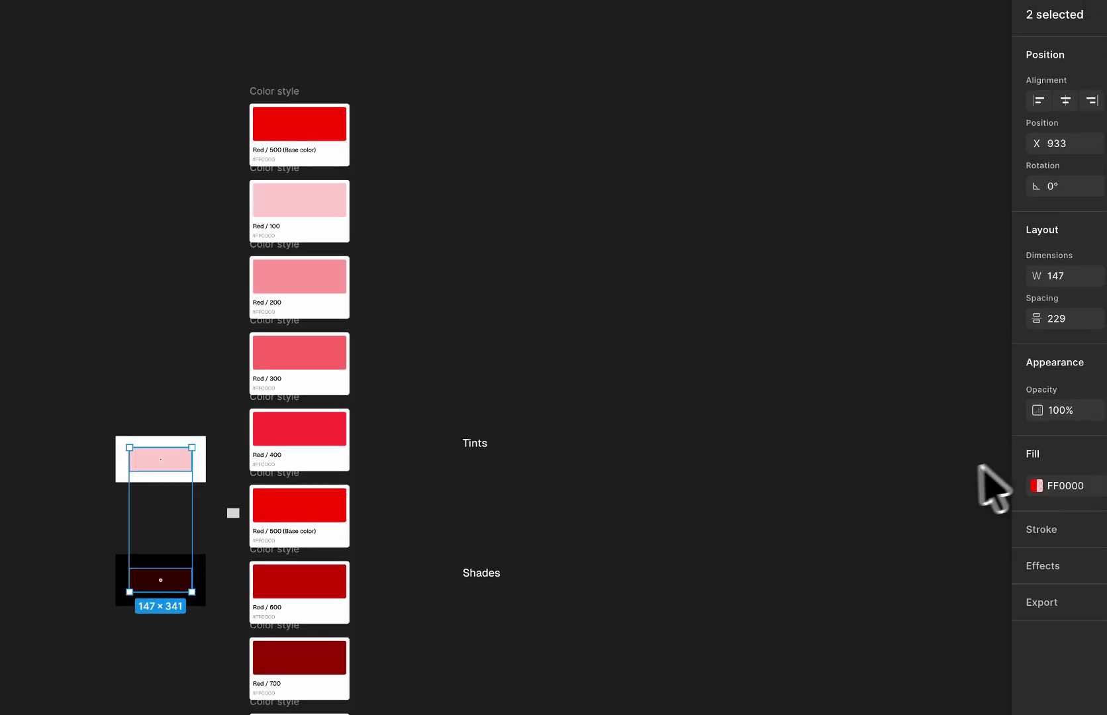
left_click(1032, 482)
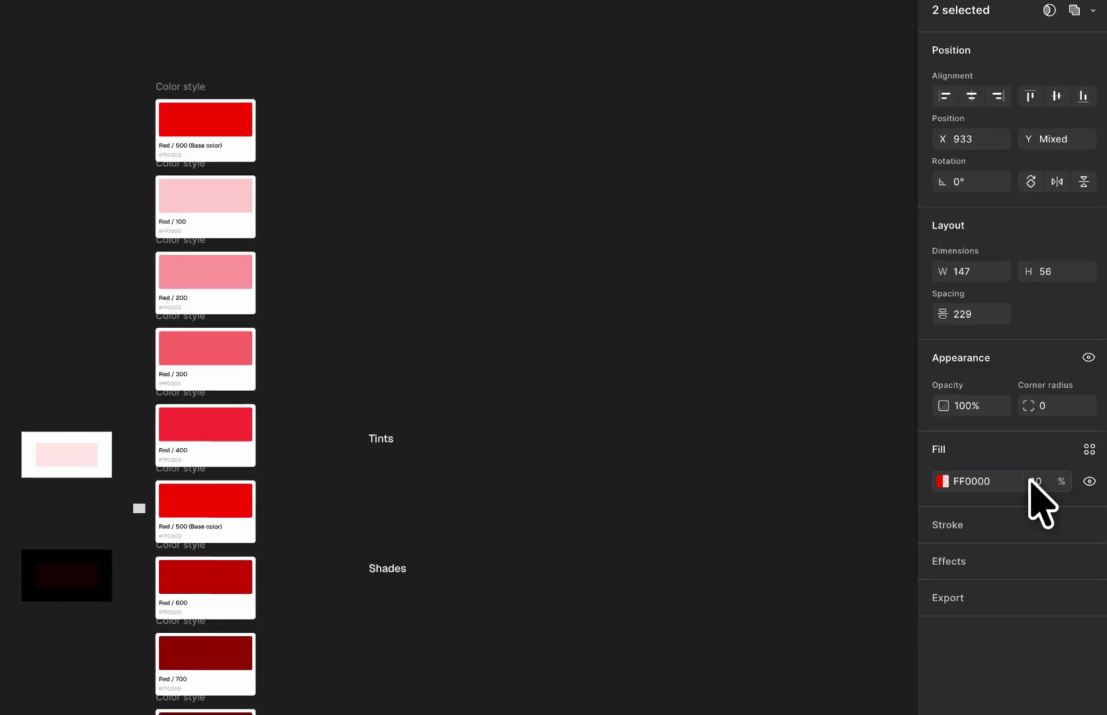
left_click(521, 273)
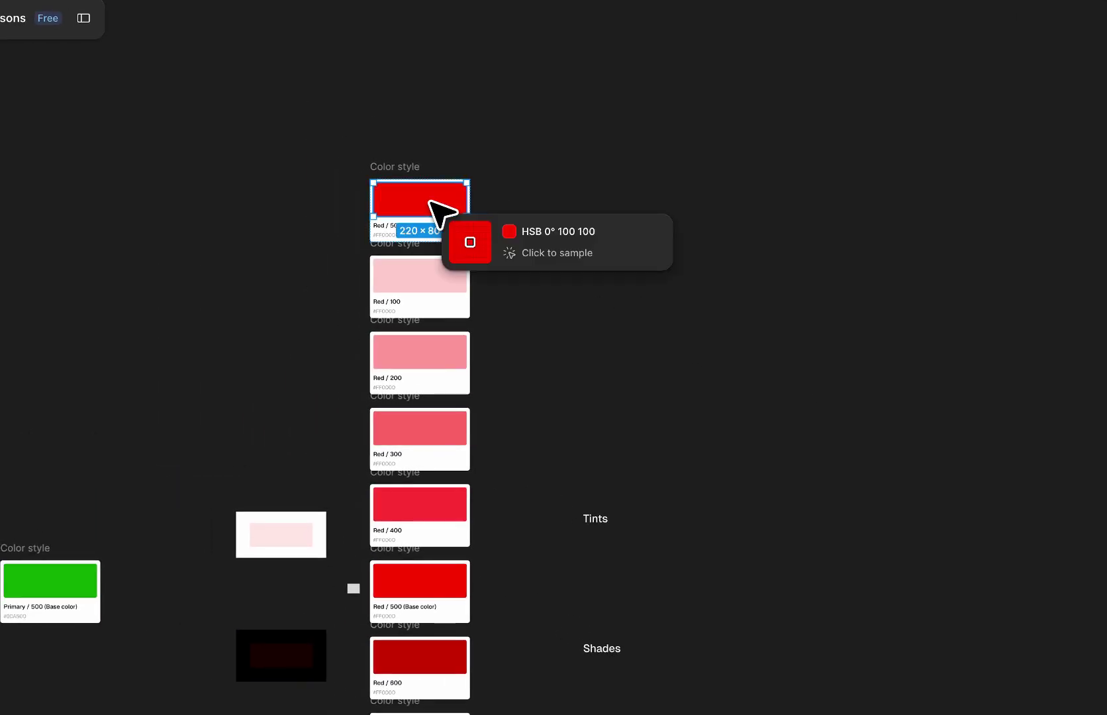
Step: Fill the topmost swatch with the color sampled from the white-background rectangle, and relabel its card Red / 50
left_click(281, 533)
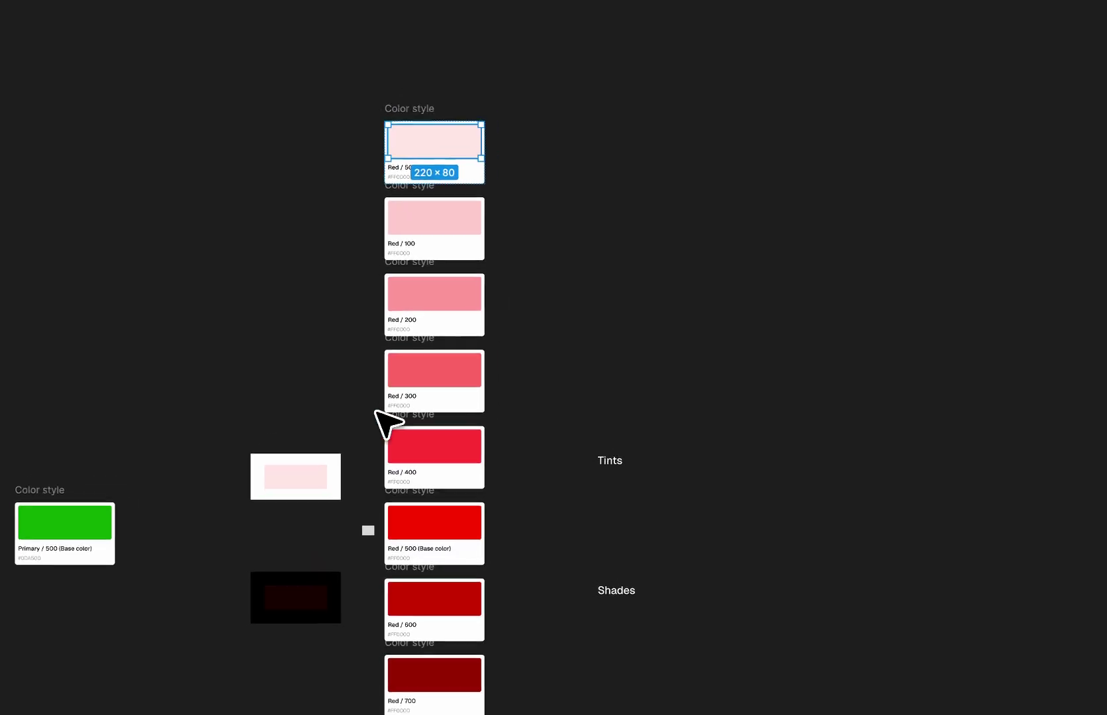
left_click(311, 364)
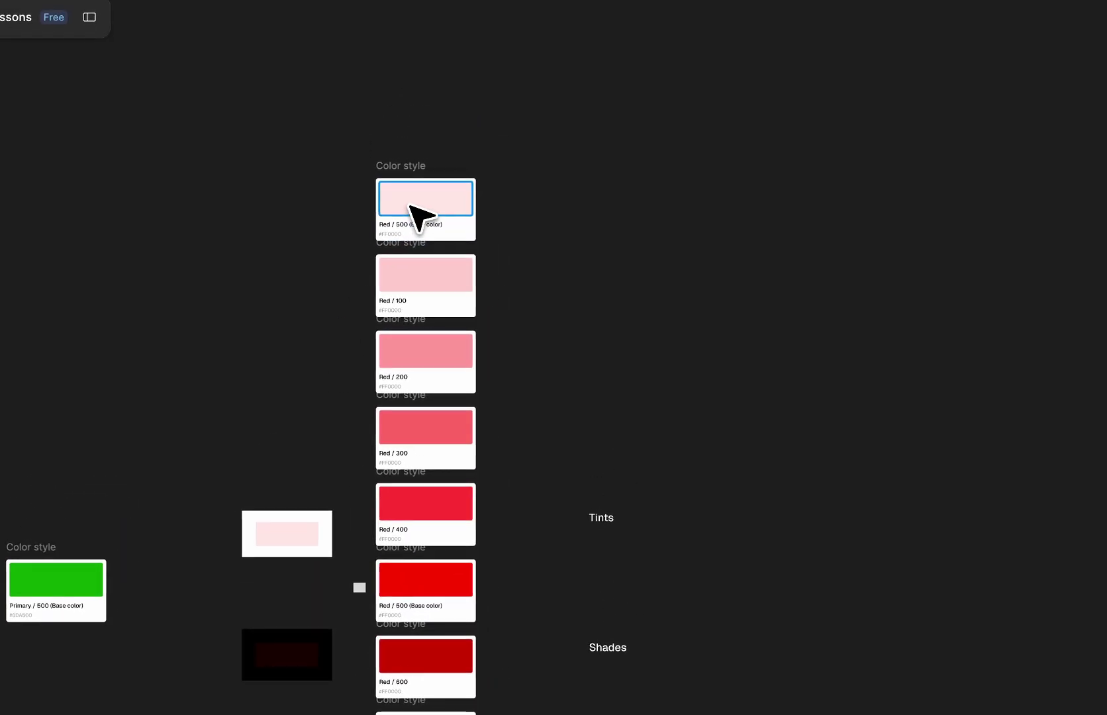
scroll(412, 259, "up", 5)
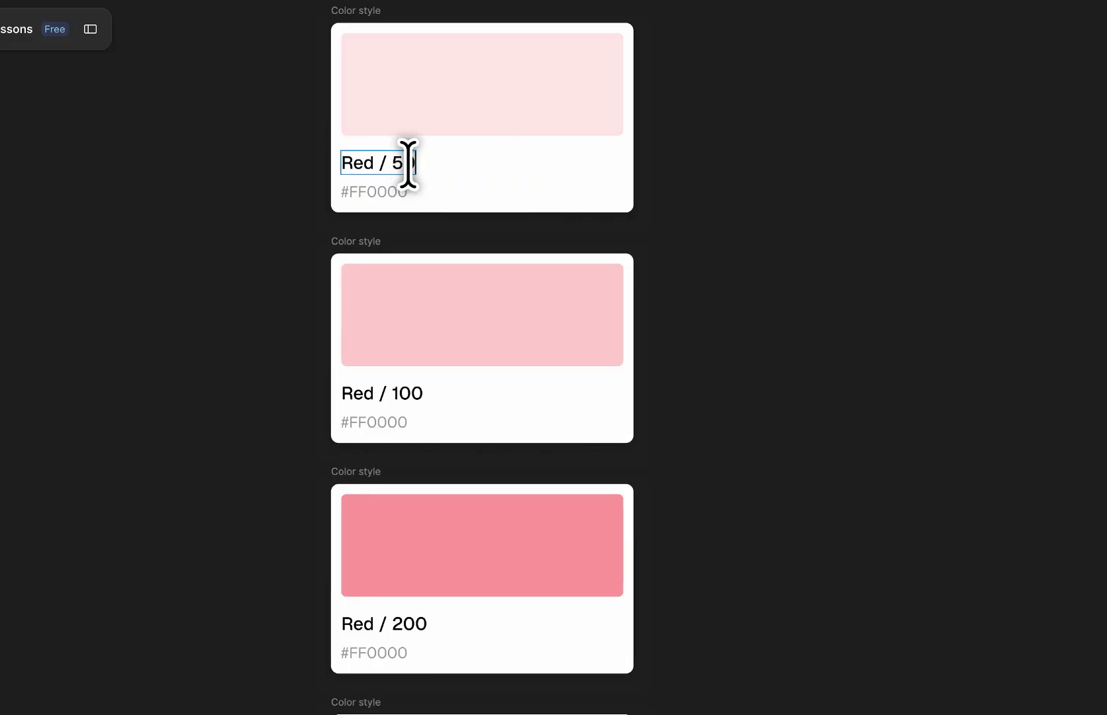
key("Escape")
Step: Fill the bottommost swatch with the color sampled from the black-background rectangle, and relabel its card Red / 950
scroll(650, 165, "down", 5, "ctrl")
scroll(650, 165, "down", 10)
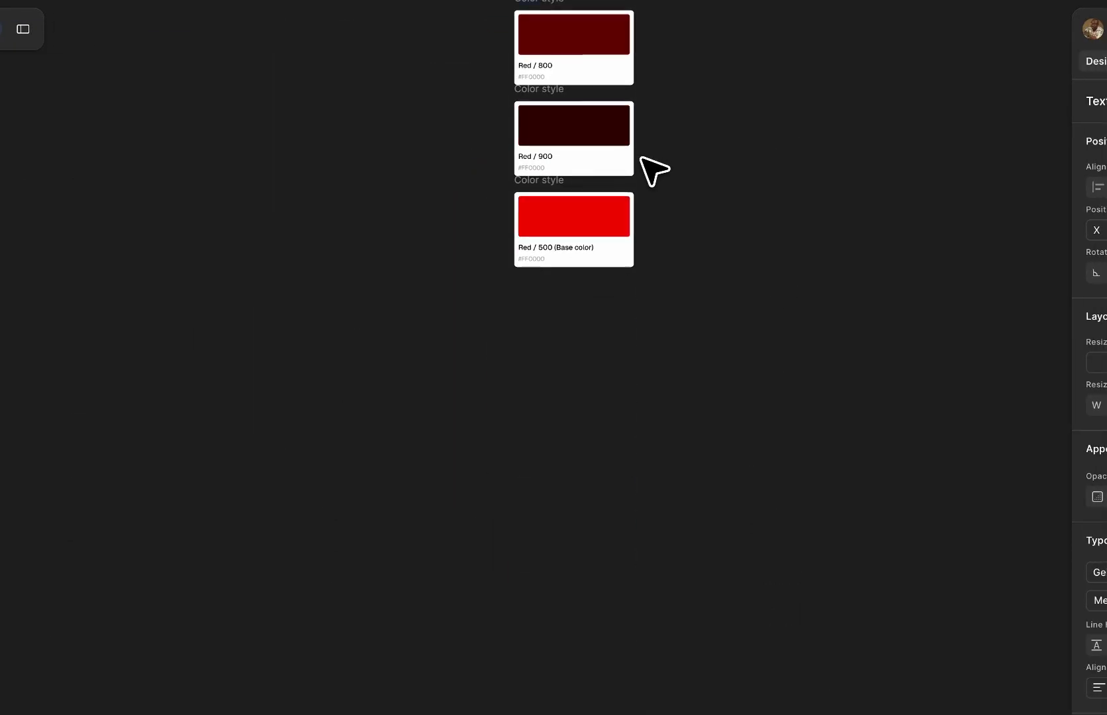
scroll(717, 246, "up", 5)
left_click(680, 279)
scroll(639, 305, "up", 5, "ctrl")
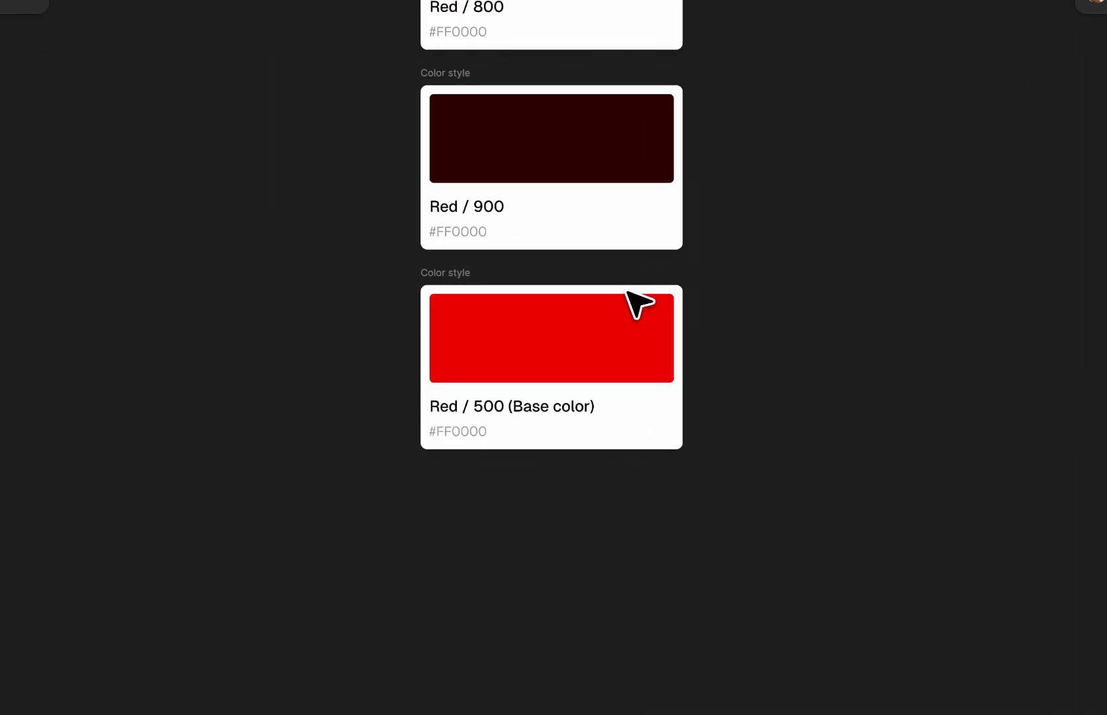
scroll(582, 330, "up", 2)
scroll(570, 334, "down", 8)
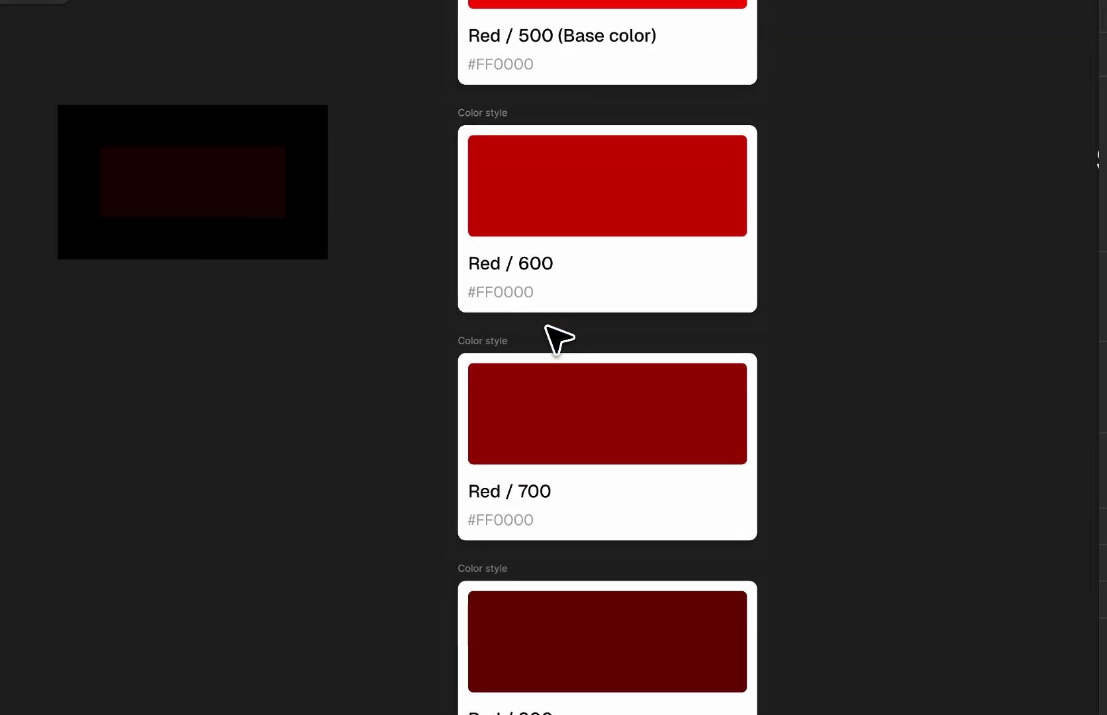
key("i")
left_click(257, 187)
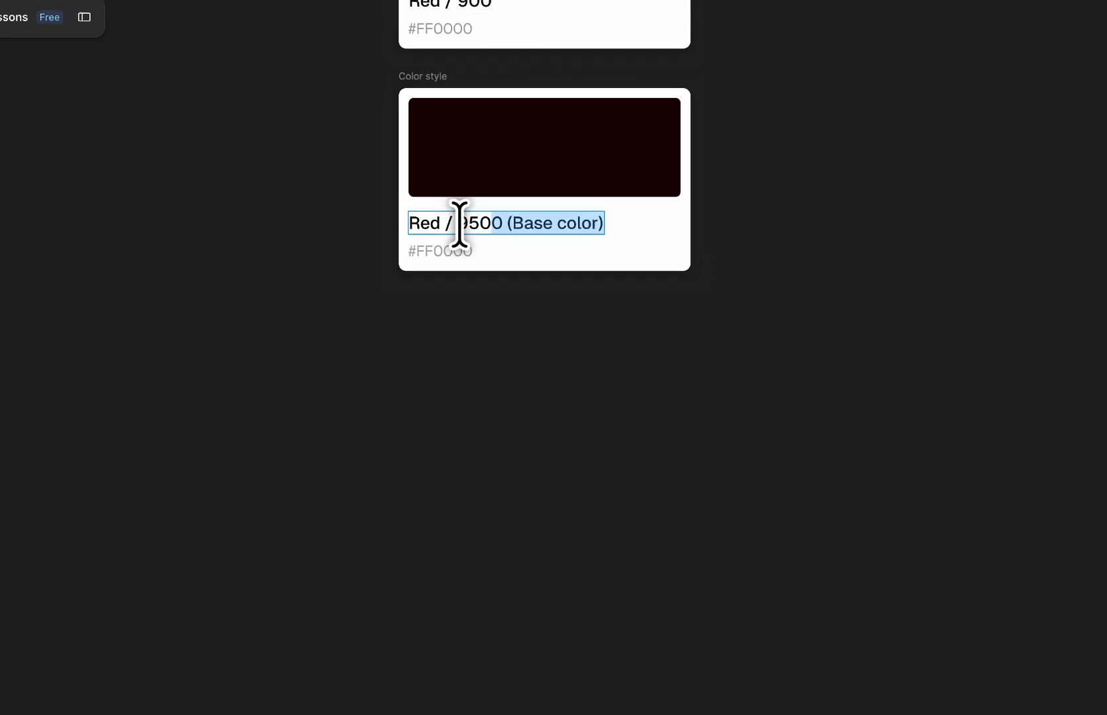
key("BackSpace")
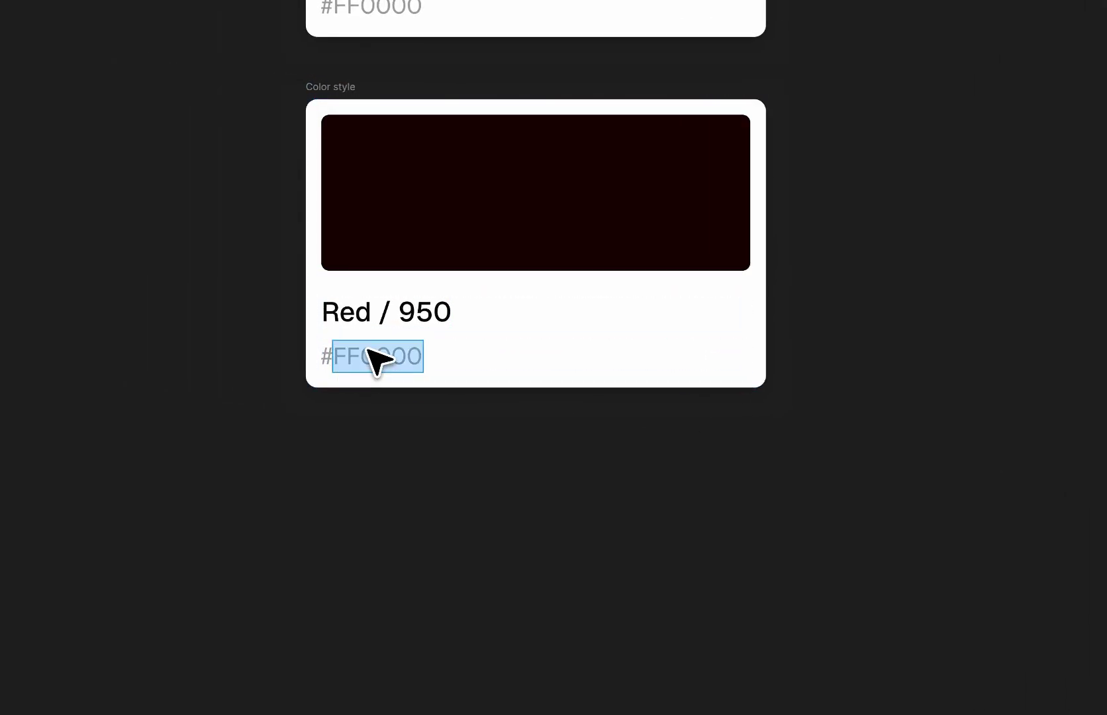
Step: Replace the hex labels on the Red / 950 and Red / 900 cards with the fill codes of their swatches
left_click(437, 249)
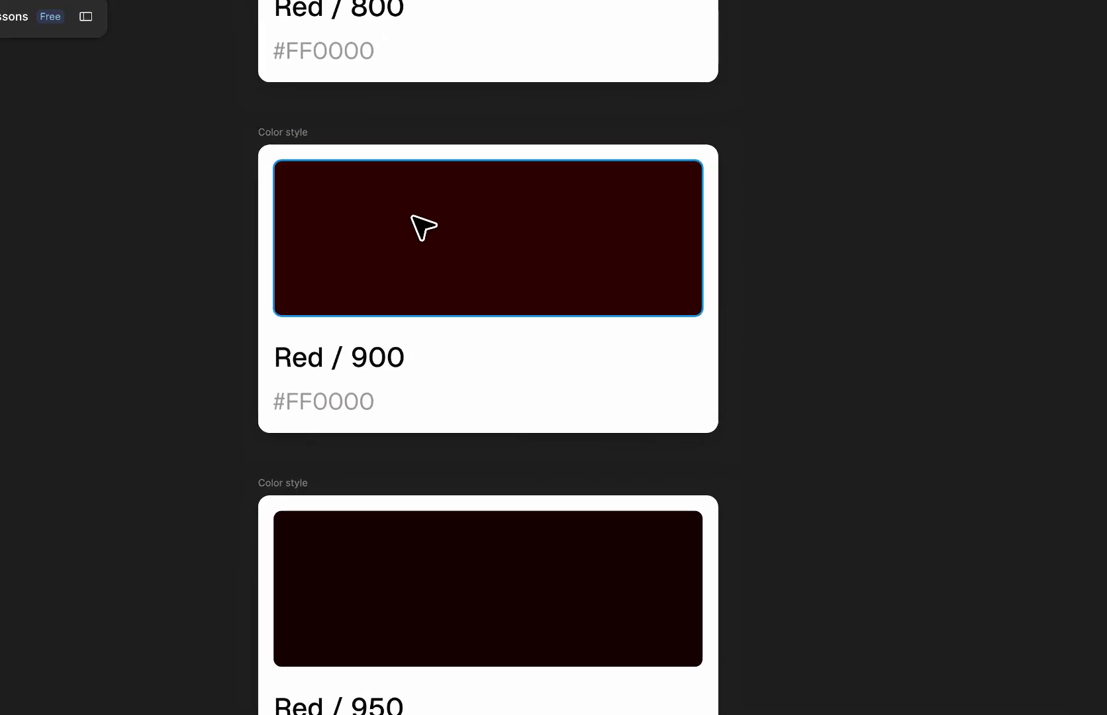
left_click(425, 225)
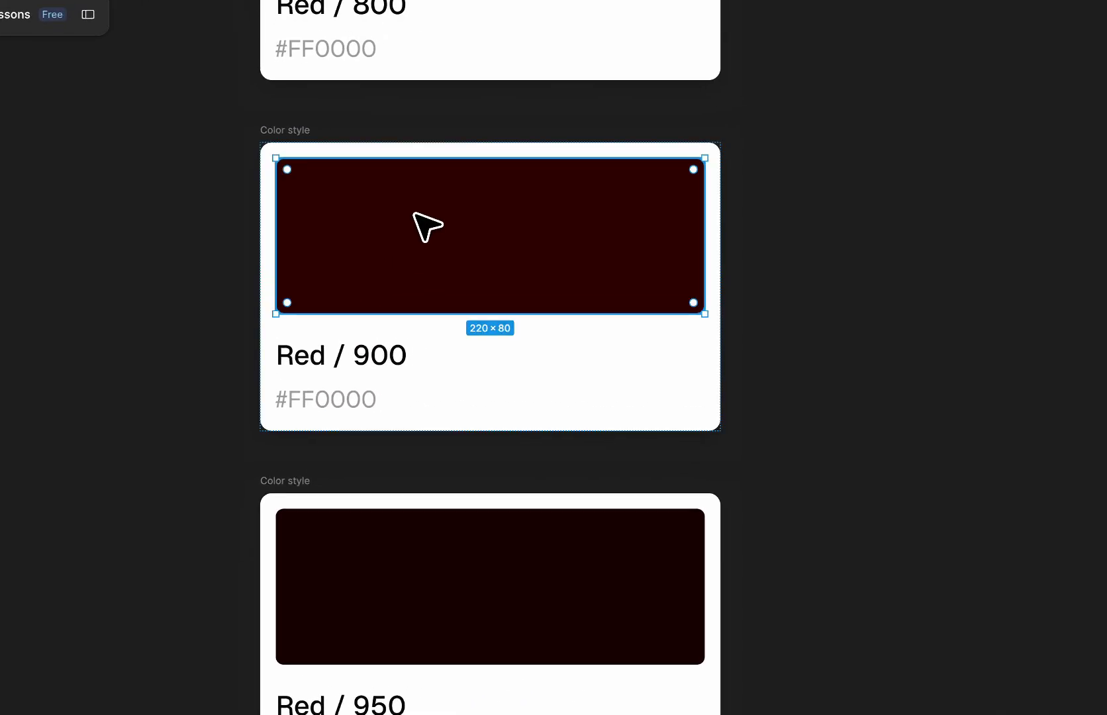
left_click(1080, 468)
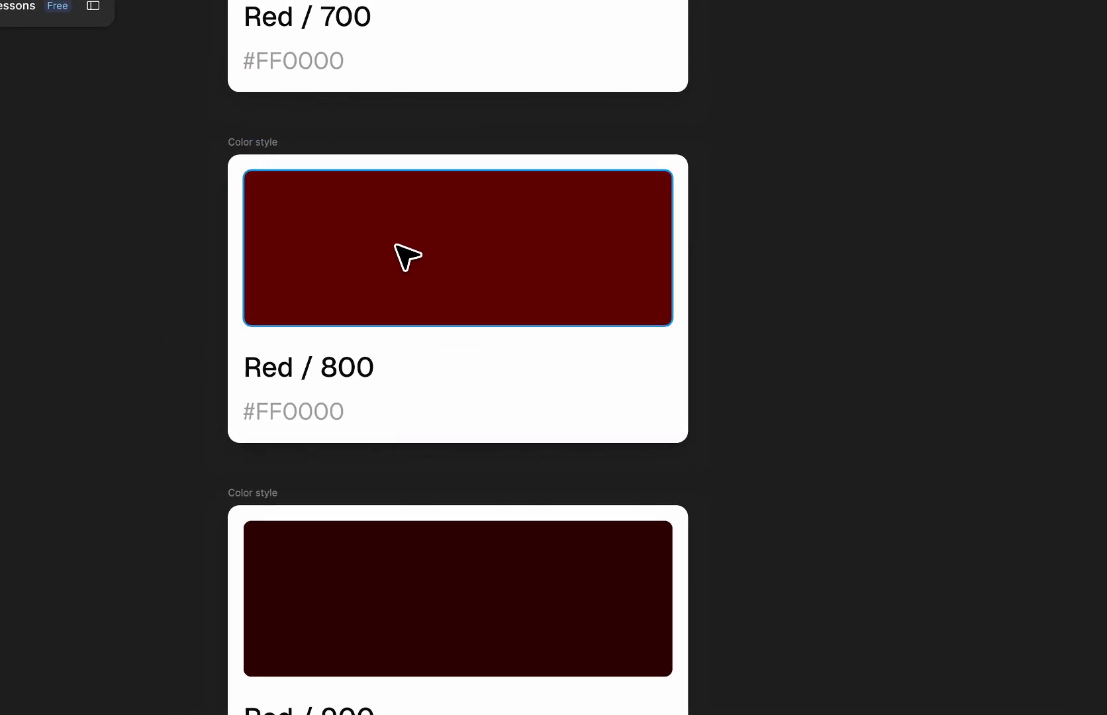
Step: Copy the Red / 800 swatch's fill code into its card's hex label as 660000
left_click(407, 254)
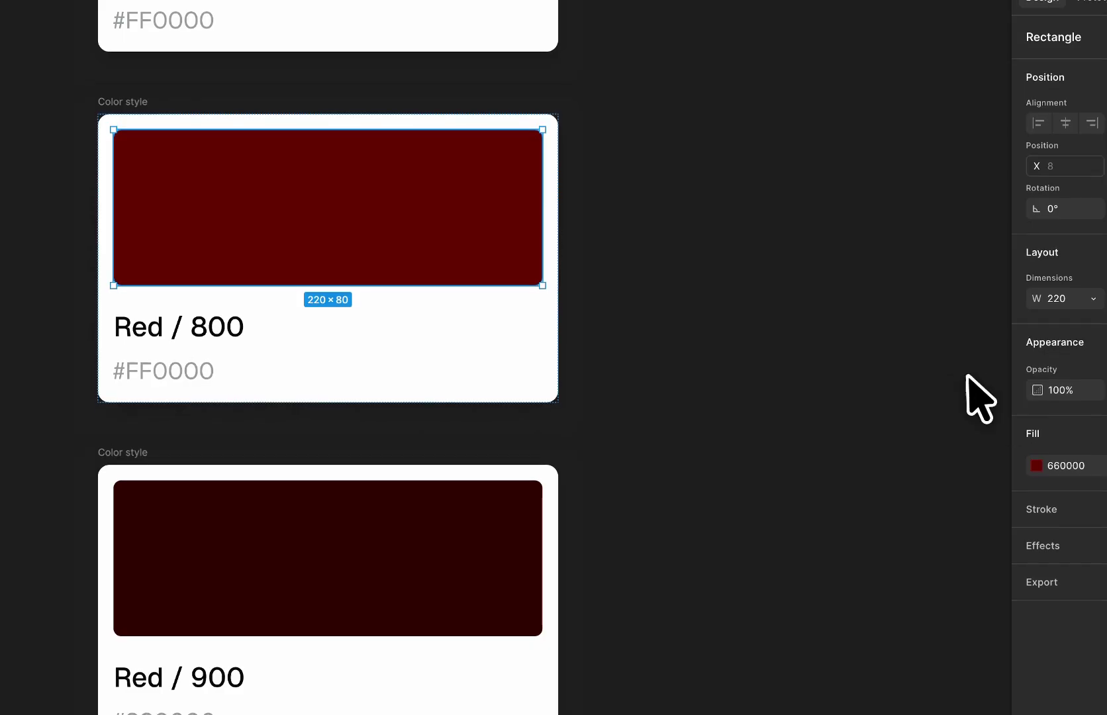
left_click(1076, 465)
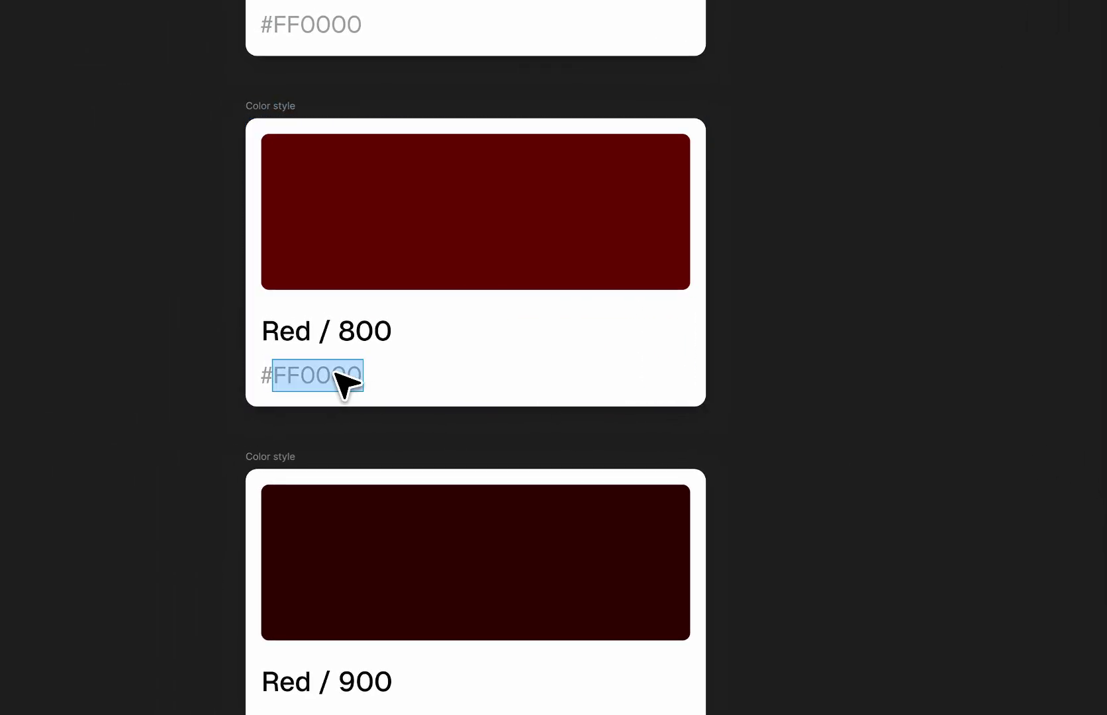
type("660000")
Step: Update the hex labels from the swatch fills to 990000 on the Red / 700 card and CC0000 on the Red / 600 card
scroll(331, 321, "up", 5)
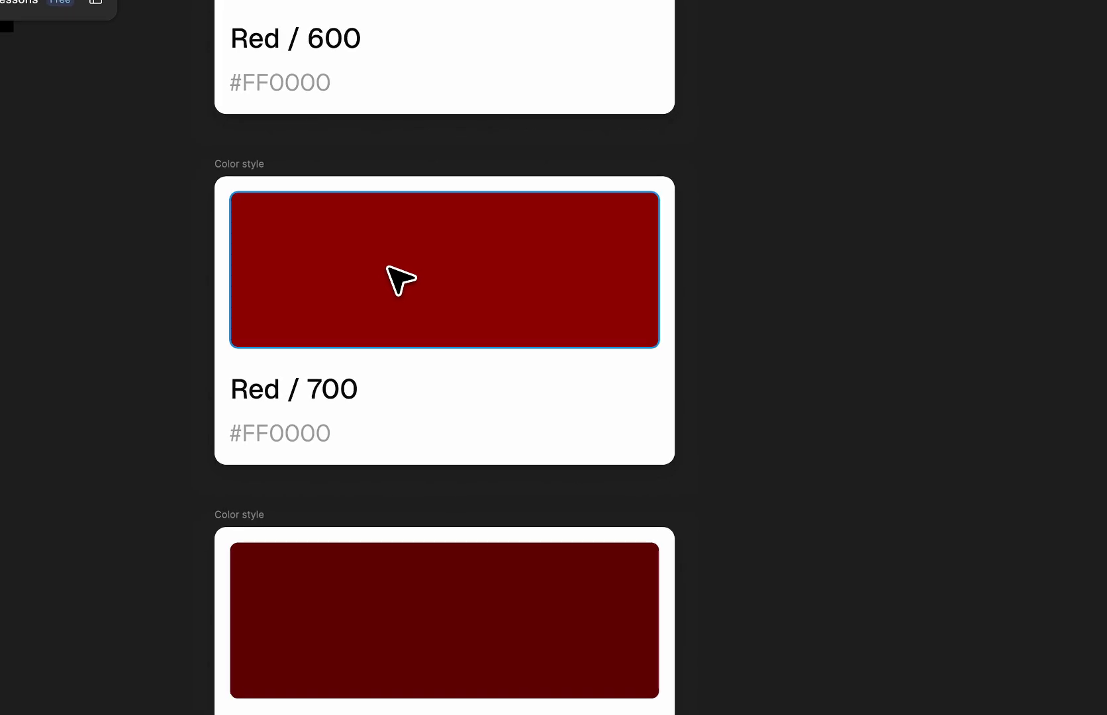
left_click(608, 317)
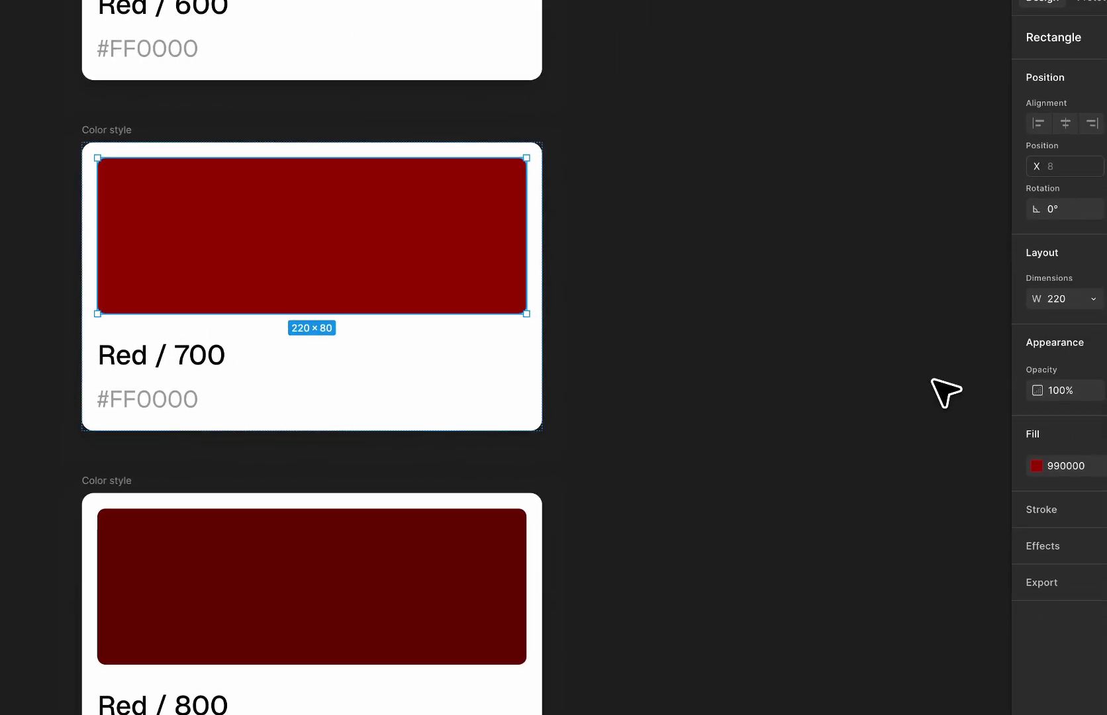
left_click(1051, 463)
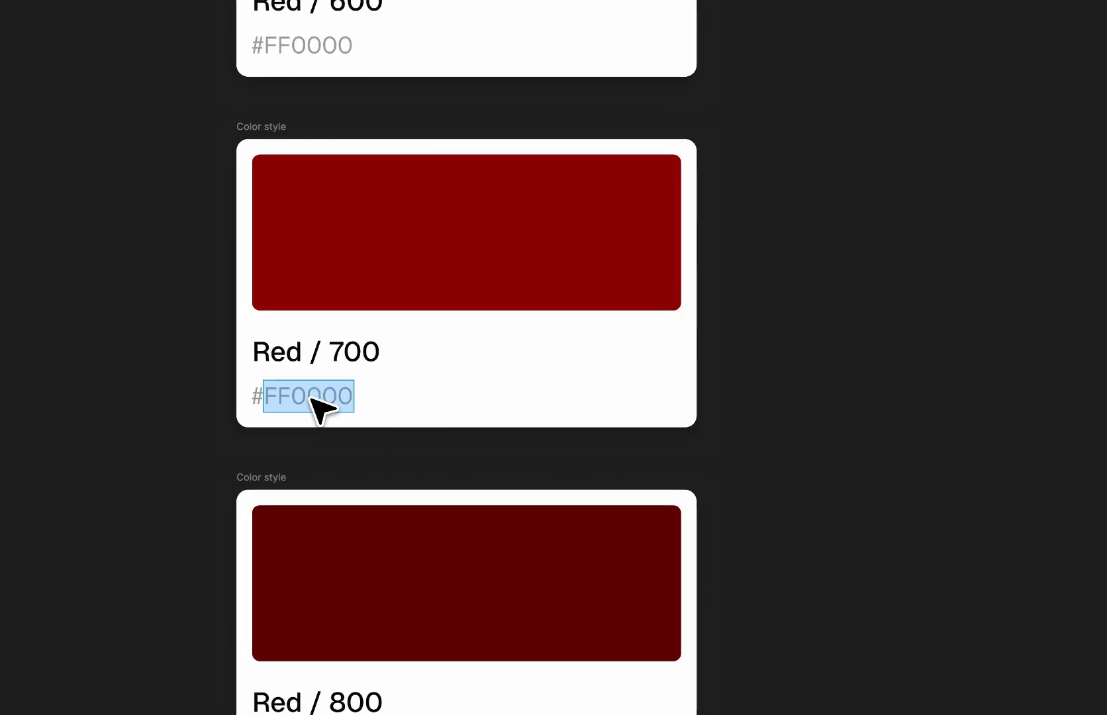
type("990000")
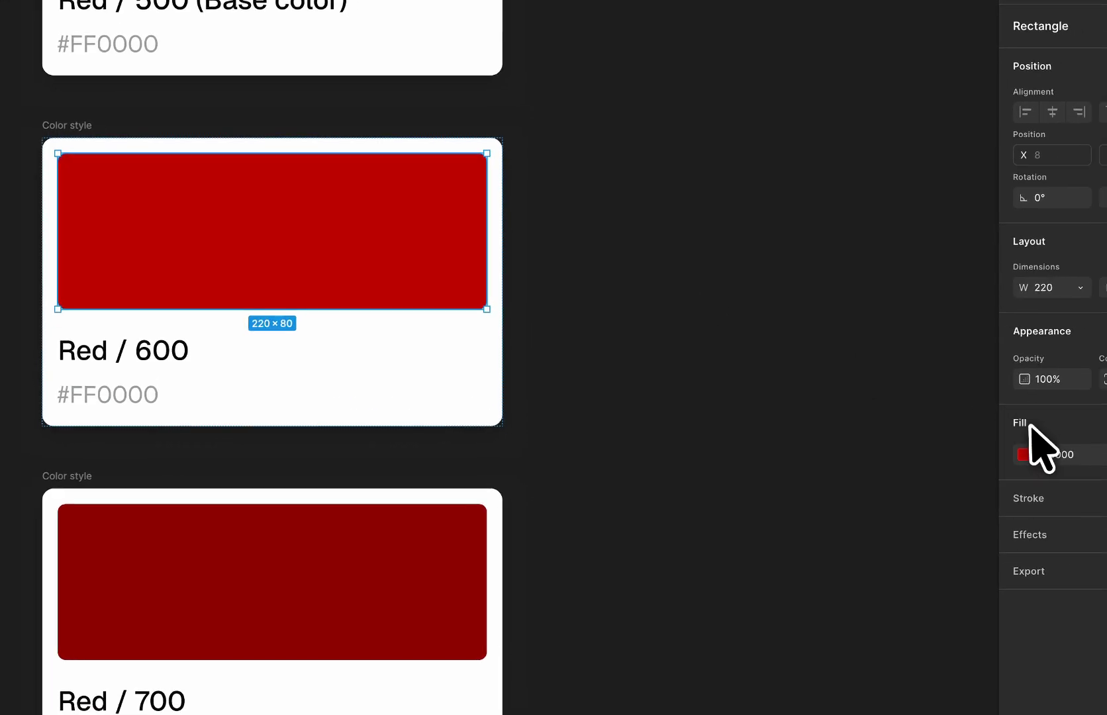
left_click(1032, 449)
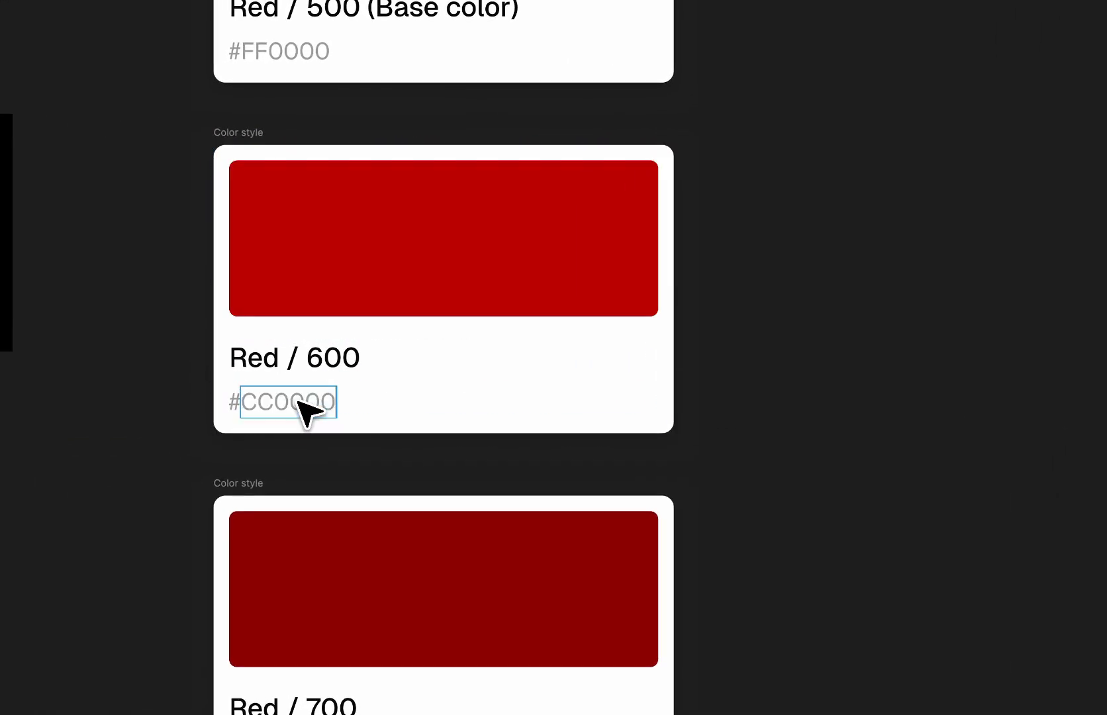
Step: Check the Red / 500 base swatch, and set the Red / 400 card's hex label to its fill code FF3333
scroll(178, 401, "up", 5)
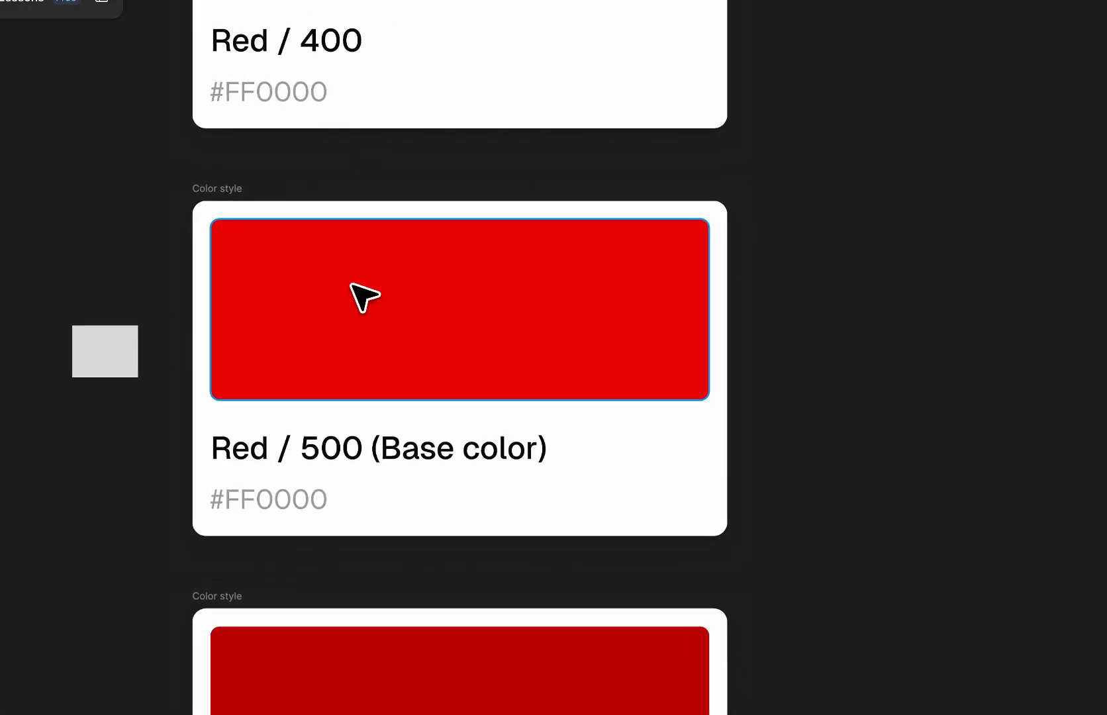
left_click(370, 292)
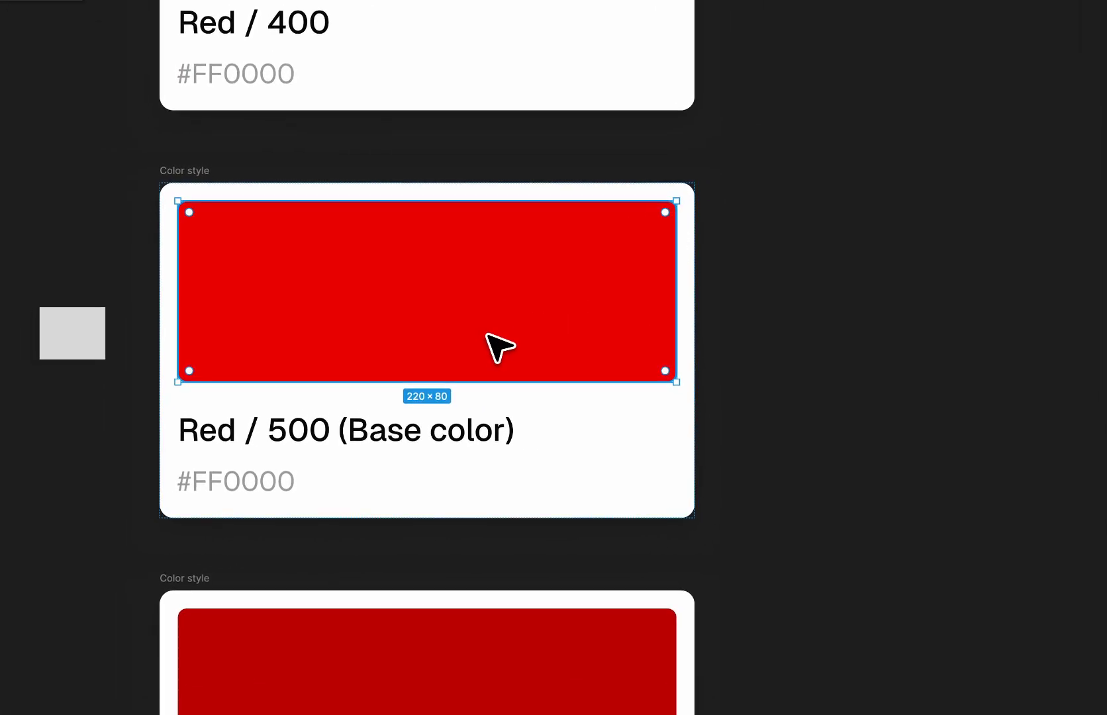
scroll(494, 348, "up", 5)
left_click(437, 361)
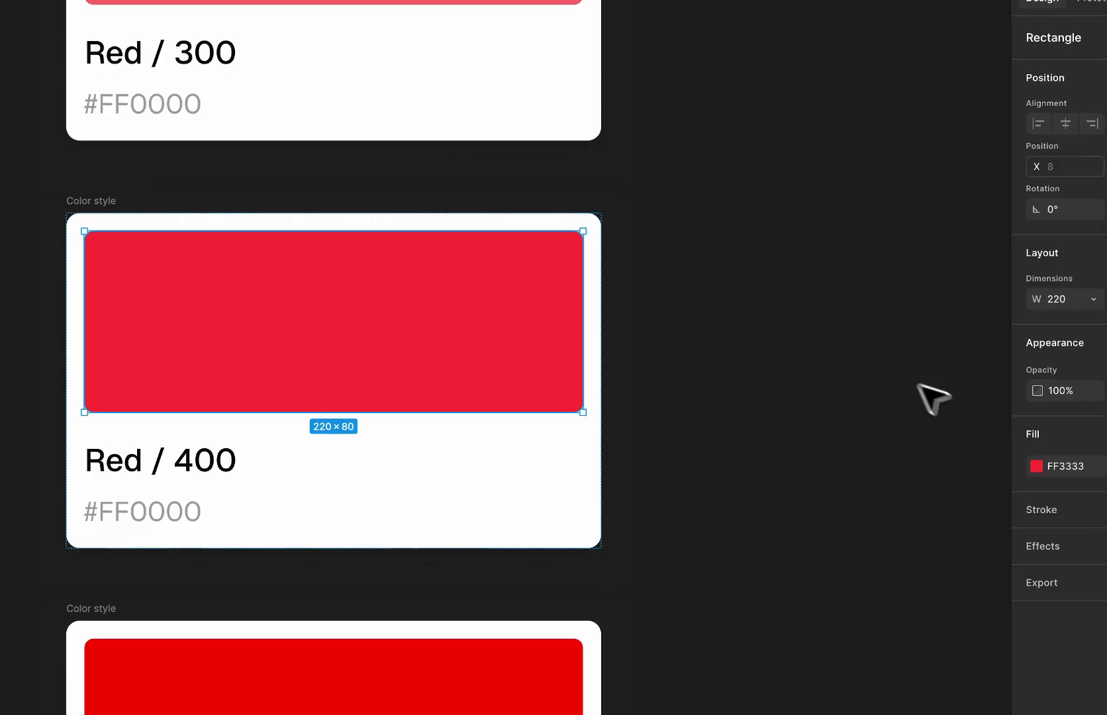
left_click(1034, 450)
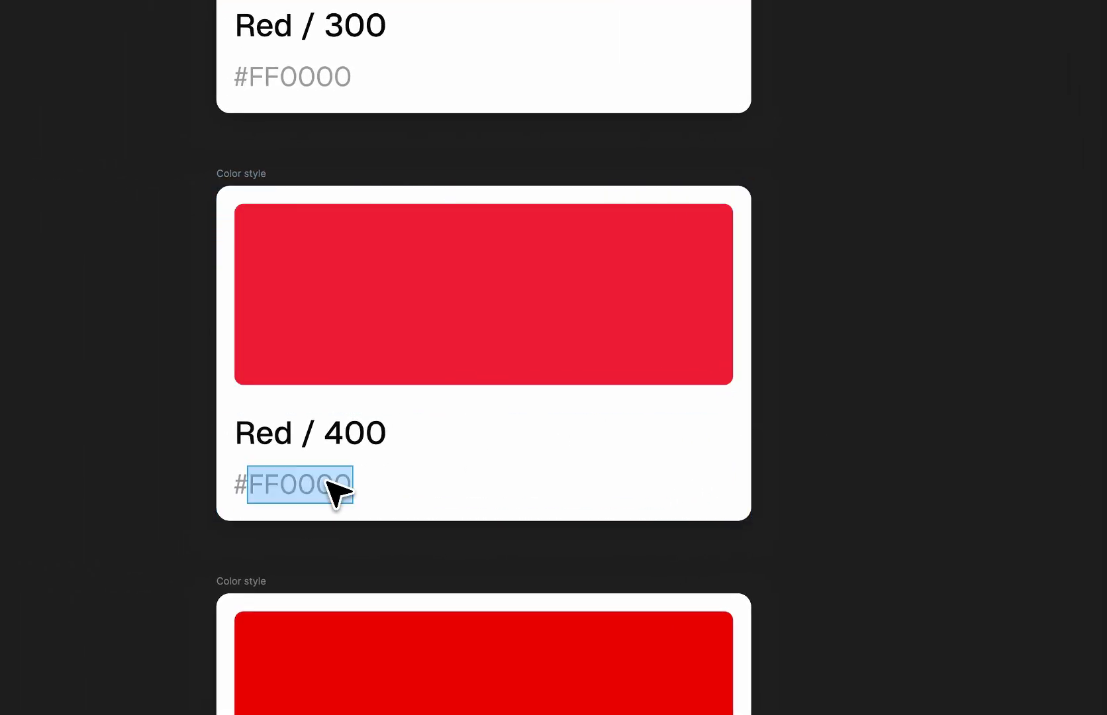
type("FF3333")
Step: Set the hex labels to the swatch fill codes FF6666 on the Red / 300 card and FF9999 on the Red / 200 card
scroll(363, 440, "up", 5)
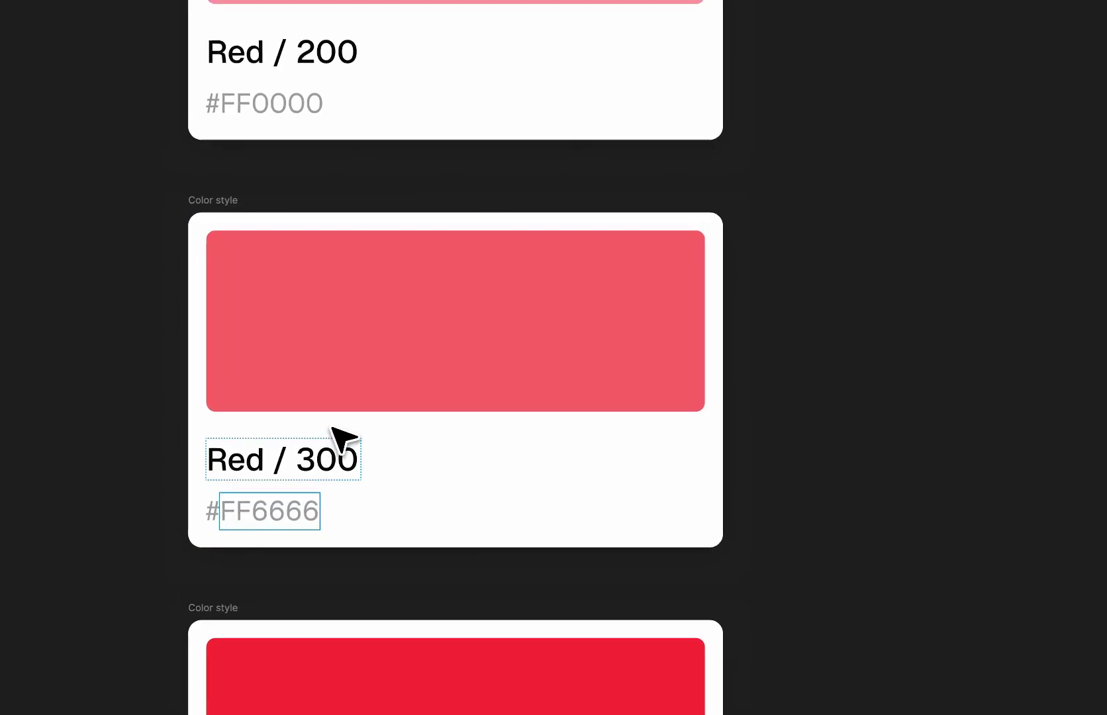
scroll(396, 304, "up", 5)
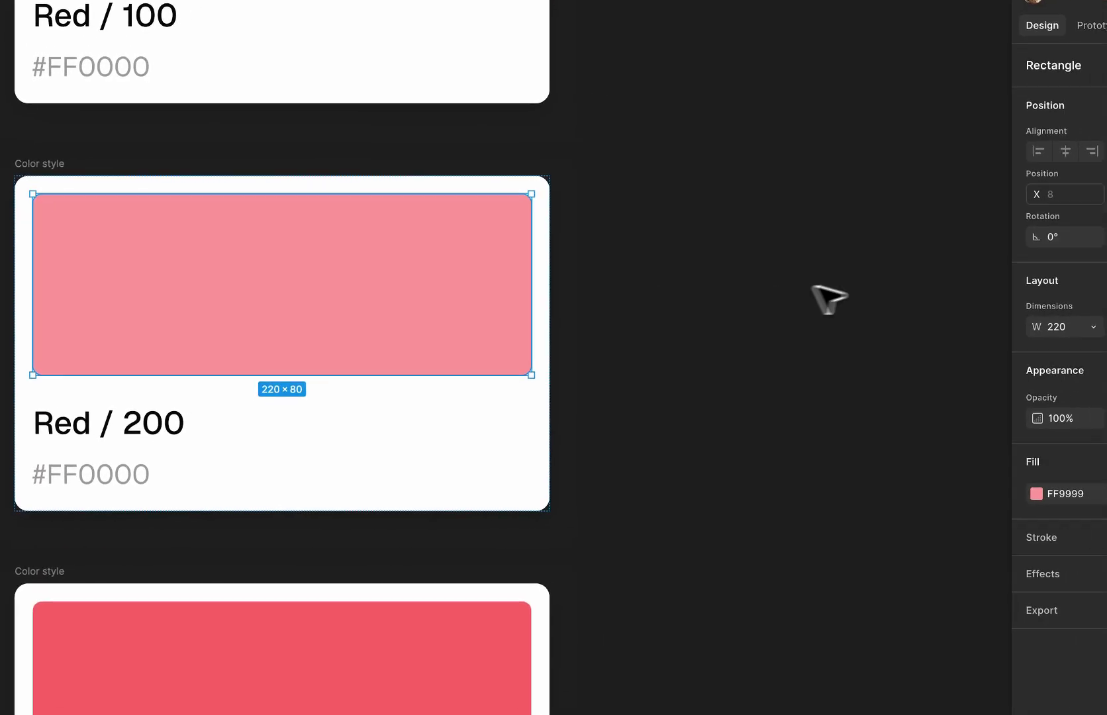
left_click(1033, 450)
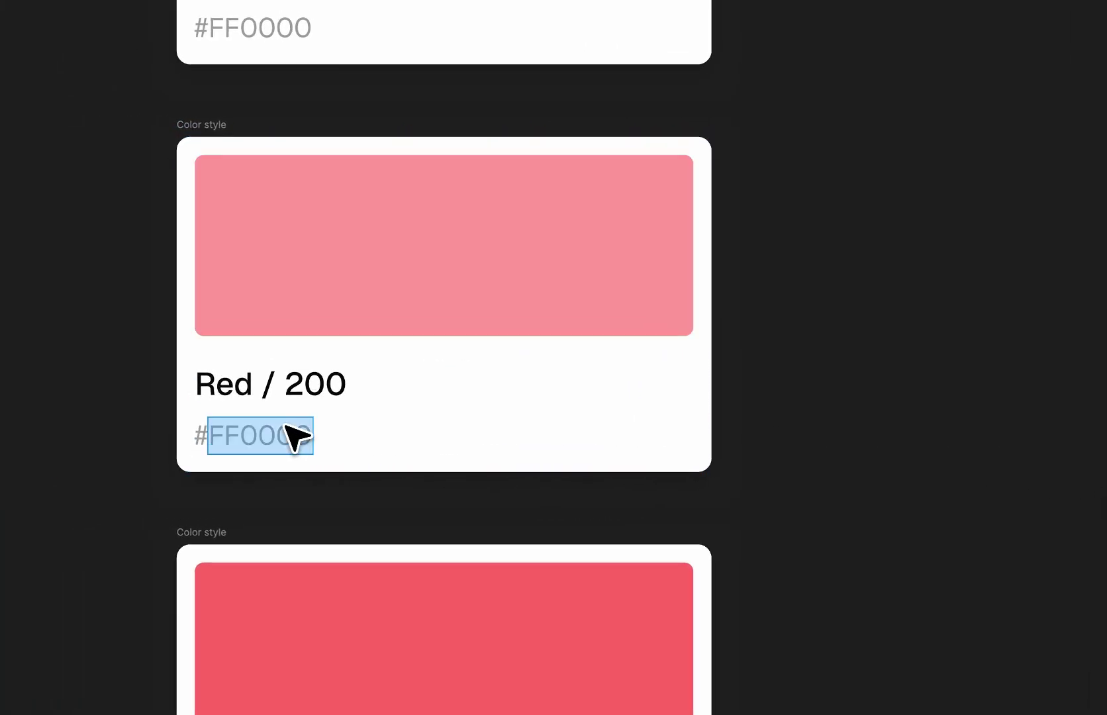
type("FF9999")
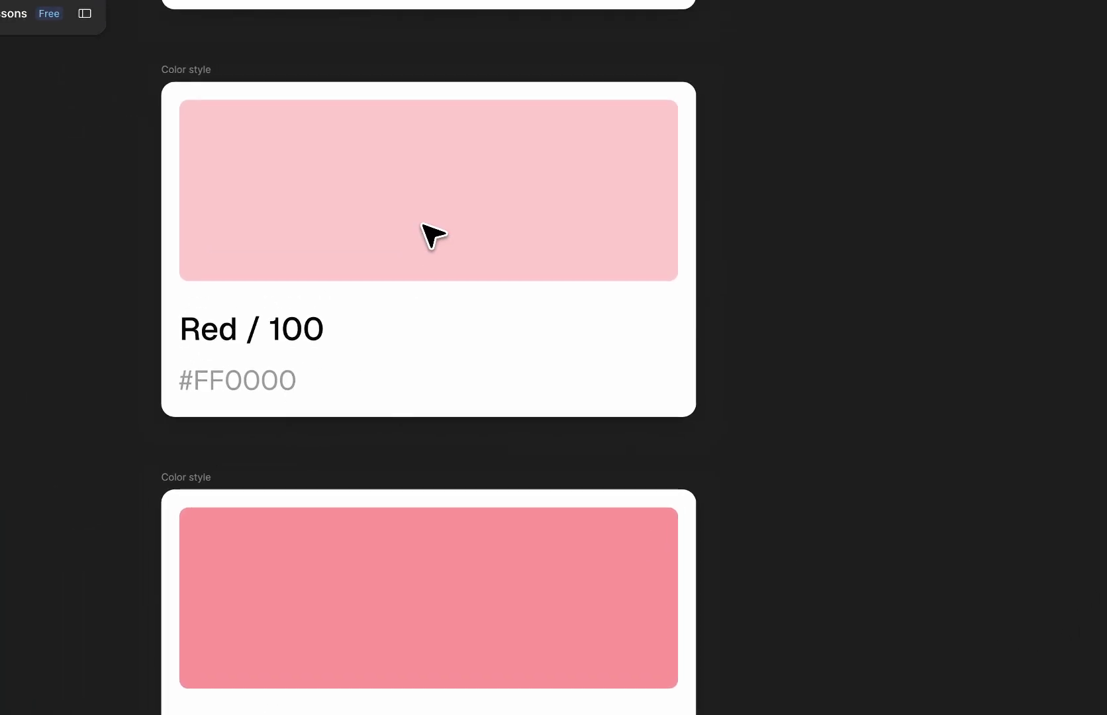
Step: Copy the Red / 100 swatch's fill code into its card's hex label as FFCCCC
left_click(432, 232)
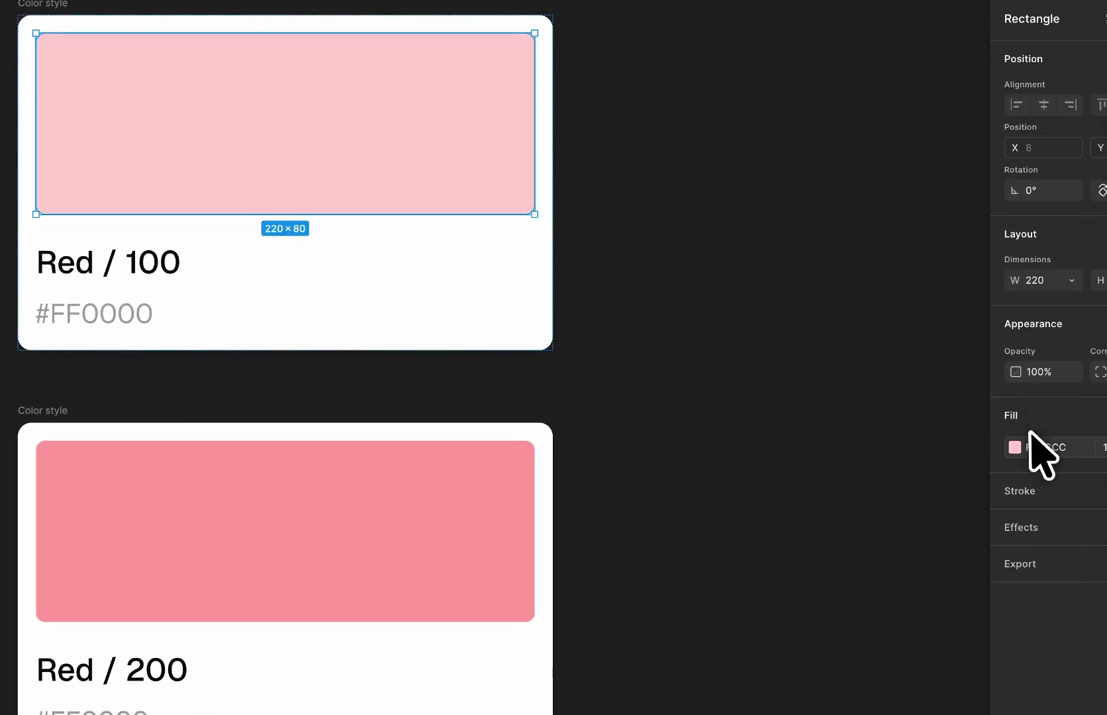
left_click(1031, 448)
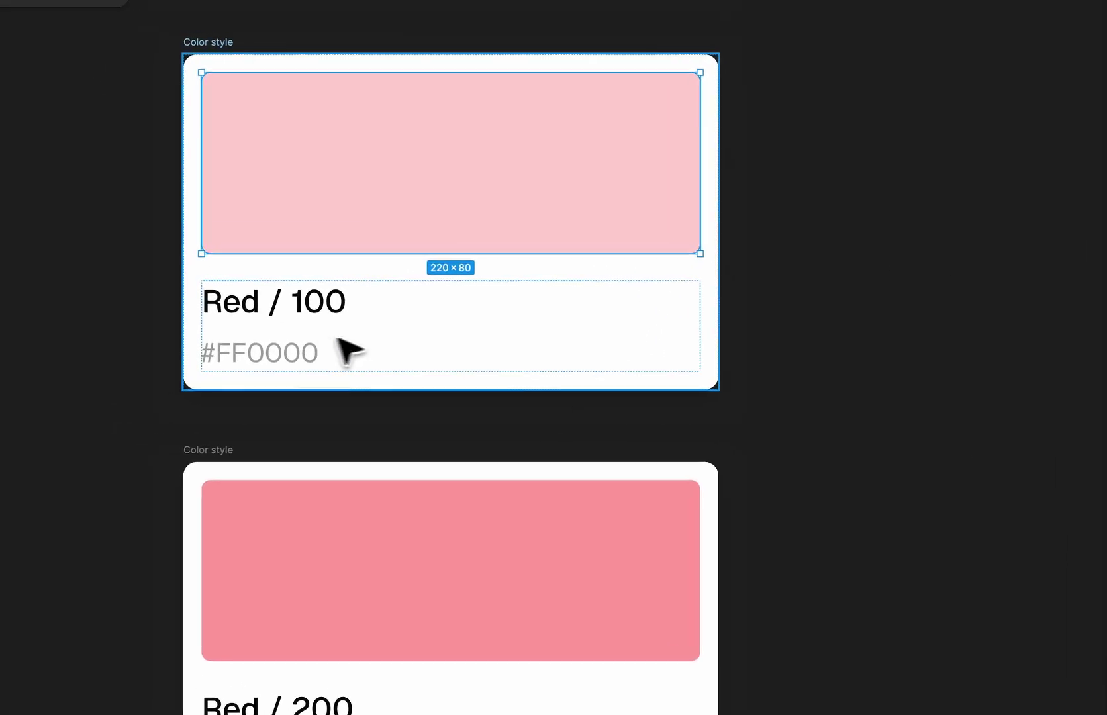
double_click(103, 310)
type("FFCCCC")
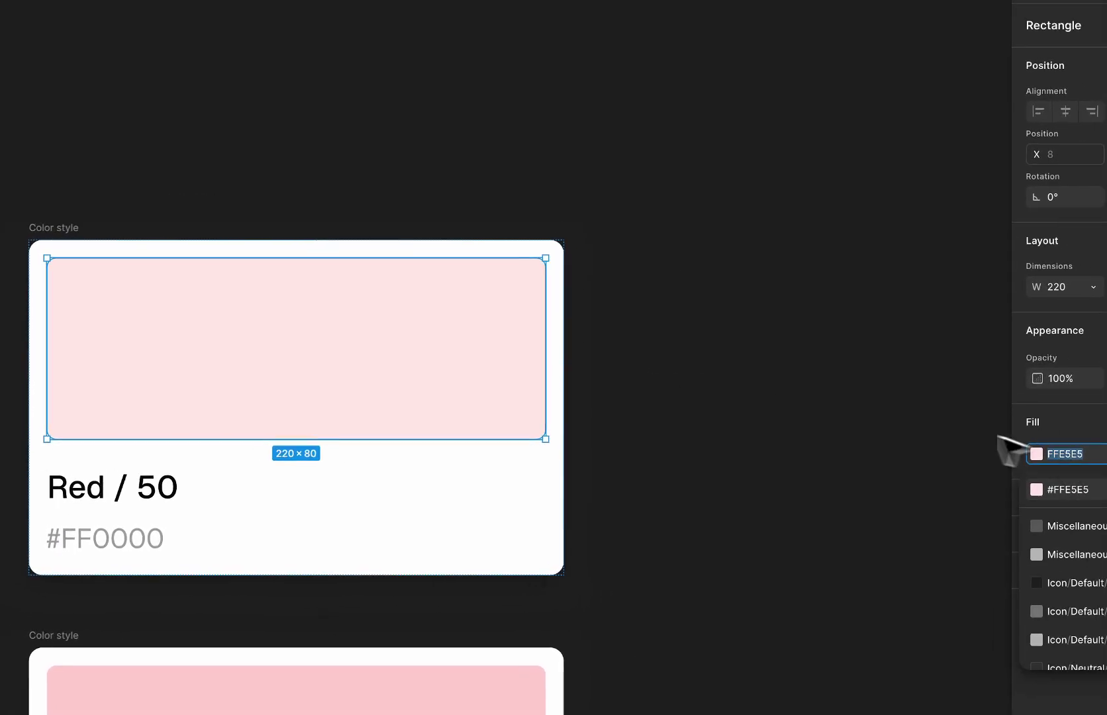
Step: Replace the hex label on the Red / 50 card with its swatch's fill code FFE5E5, and clear the selection
double_click(112, 536)
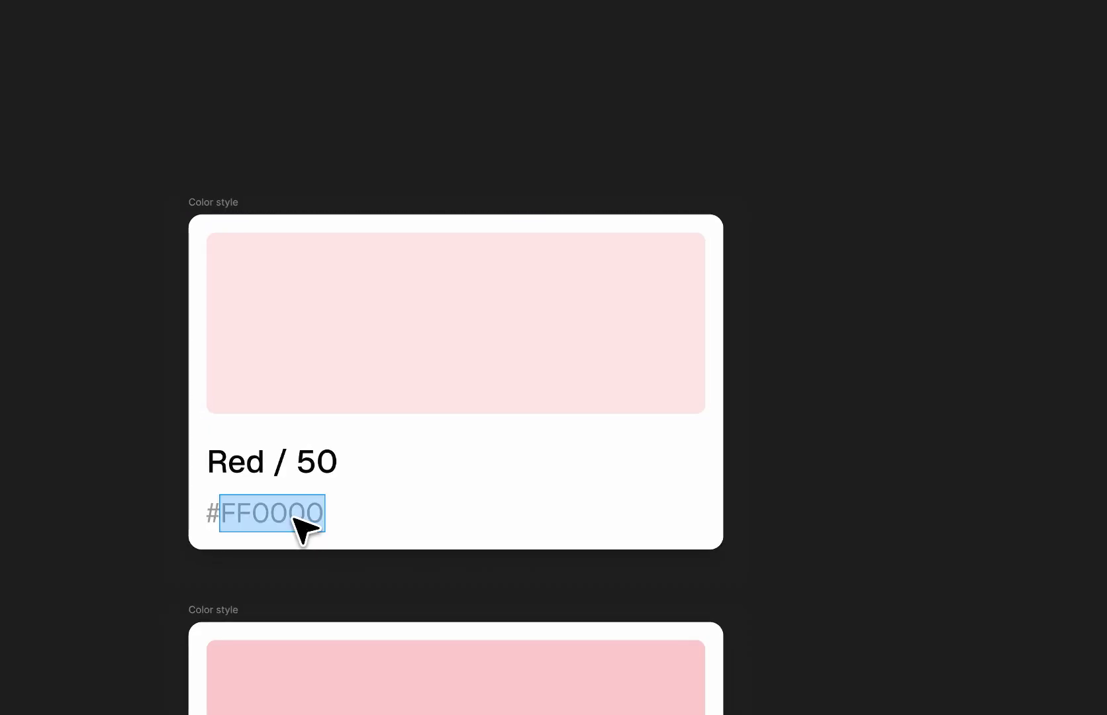
type("FFE5E5")
key("Escape")
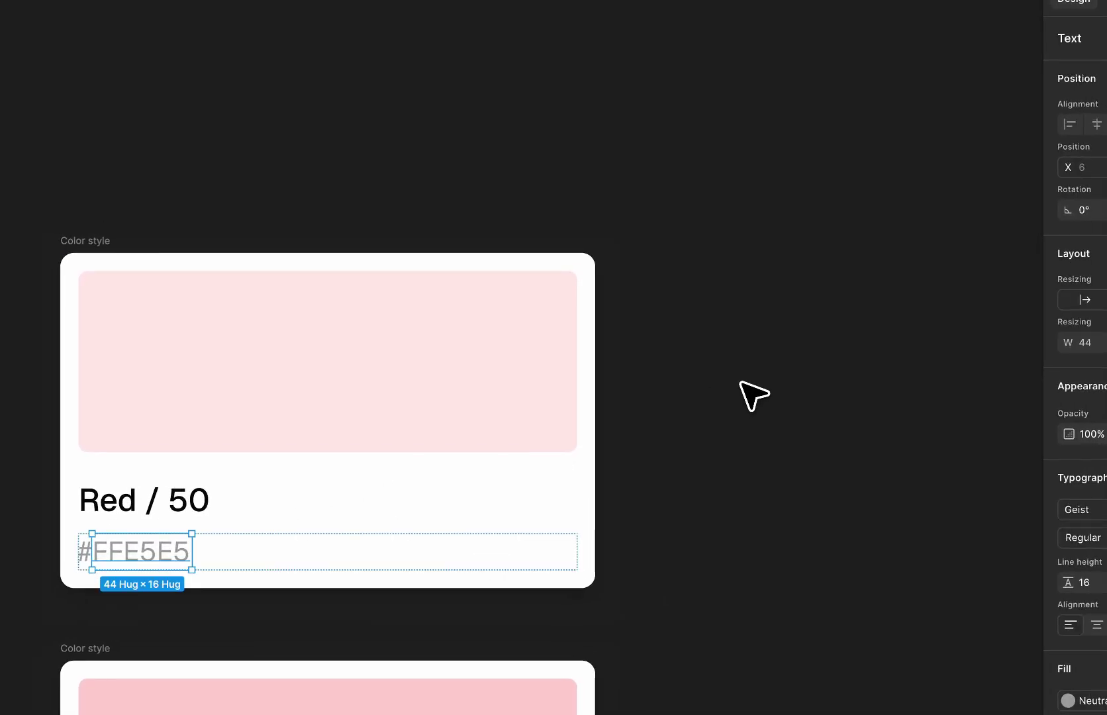
left_click(741, 383)
Step: Move the full column of red color cards, Red / 50 to Red / 950, beside the purple scale
scroll(742, 383, "down", 10)
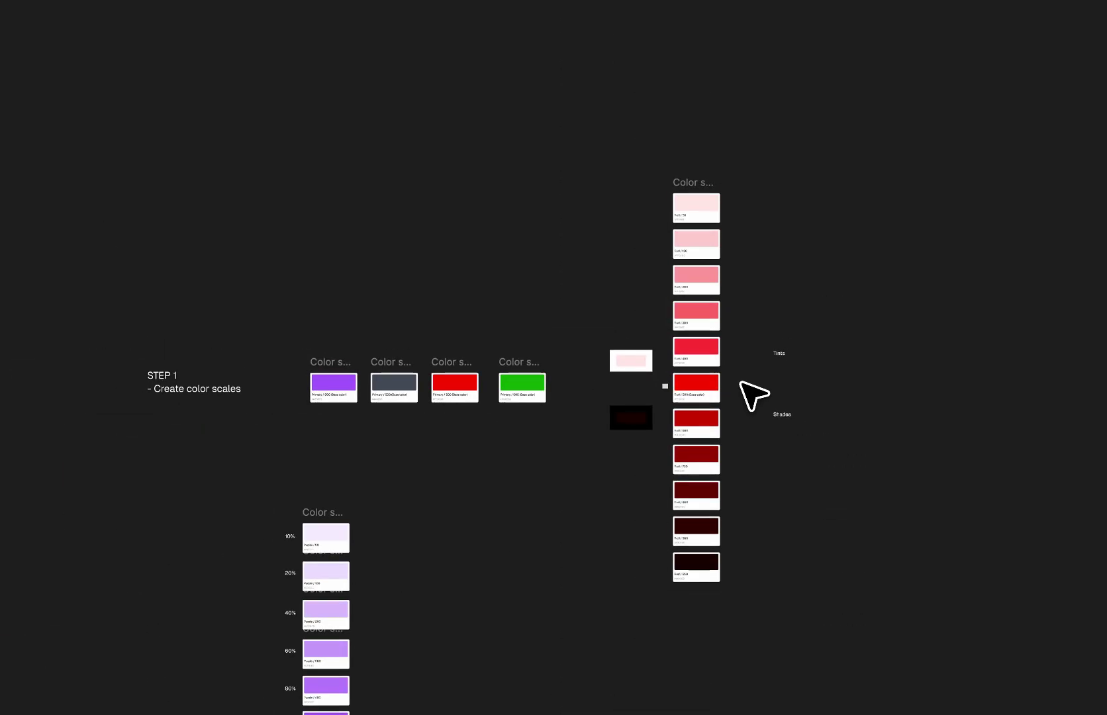
scroll(740, 382, "up", 4)
scroll(739, 382, "down", 1)
scroll(739, 382, "right", 1)
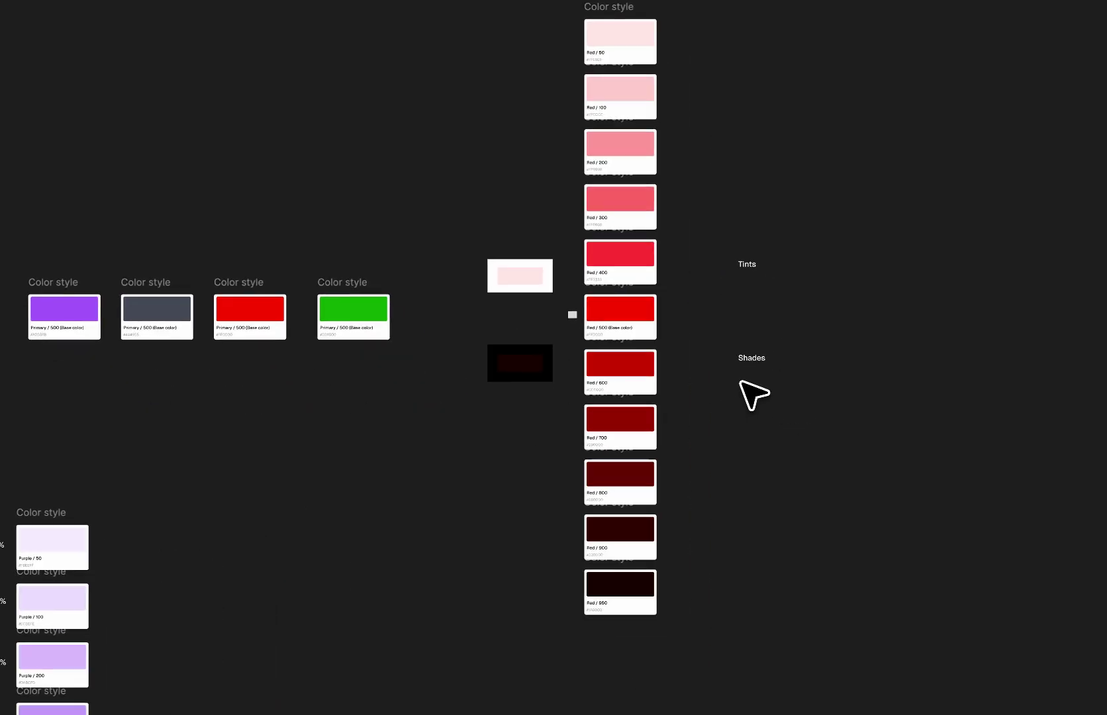
scroll(739, 382, "down", 4)
left_click_drag(725, 558, 653, 168)
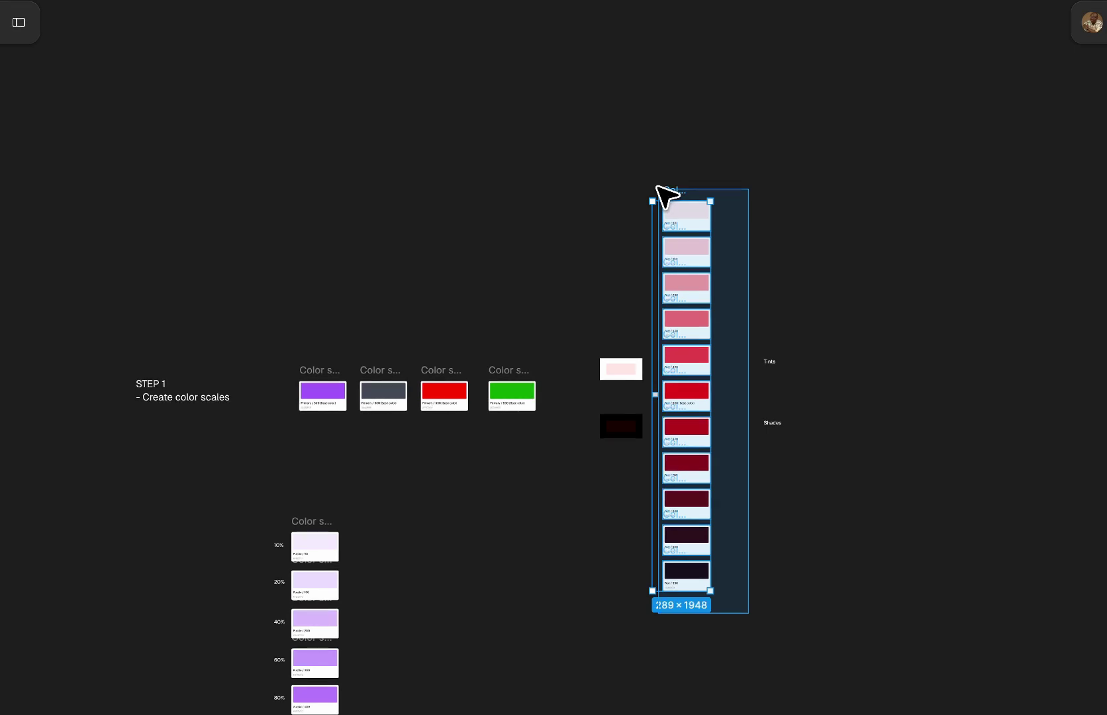
scroll(680, 247, "down", 3)
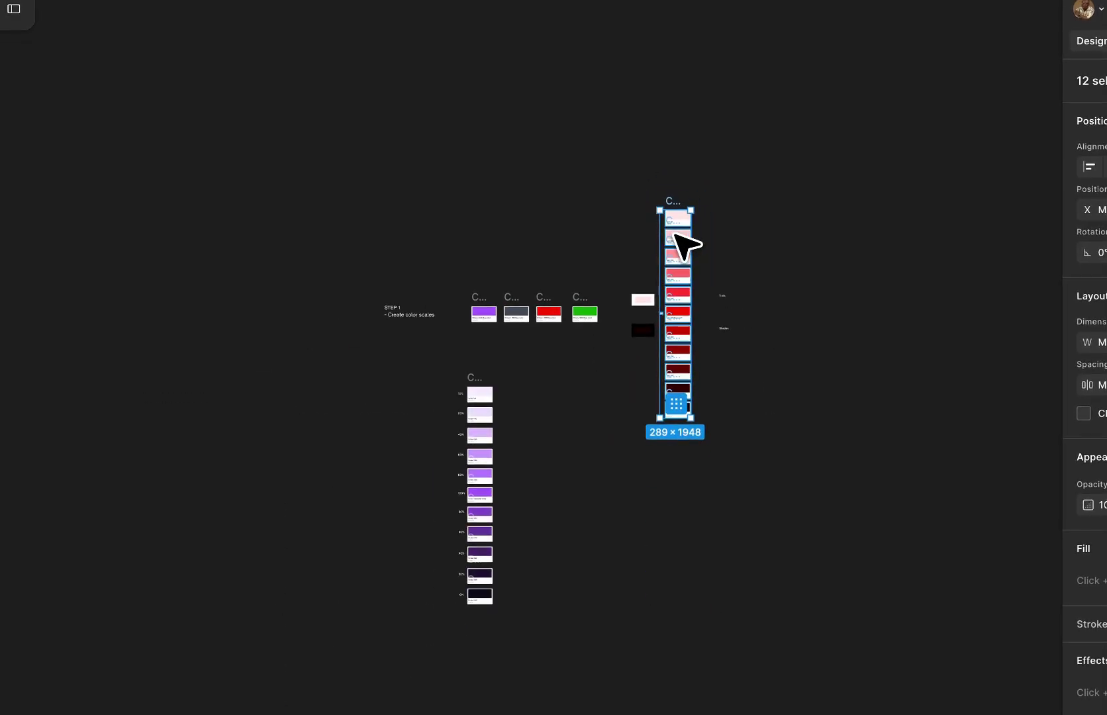
left_click_drag(675, 235, 556, 372)
left_click(621, 397)
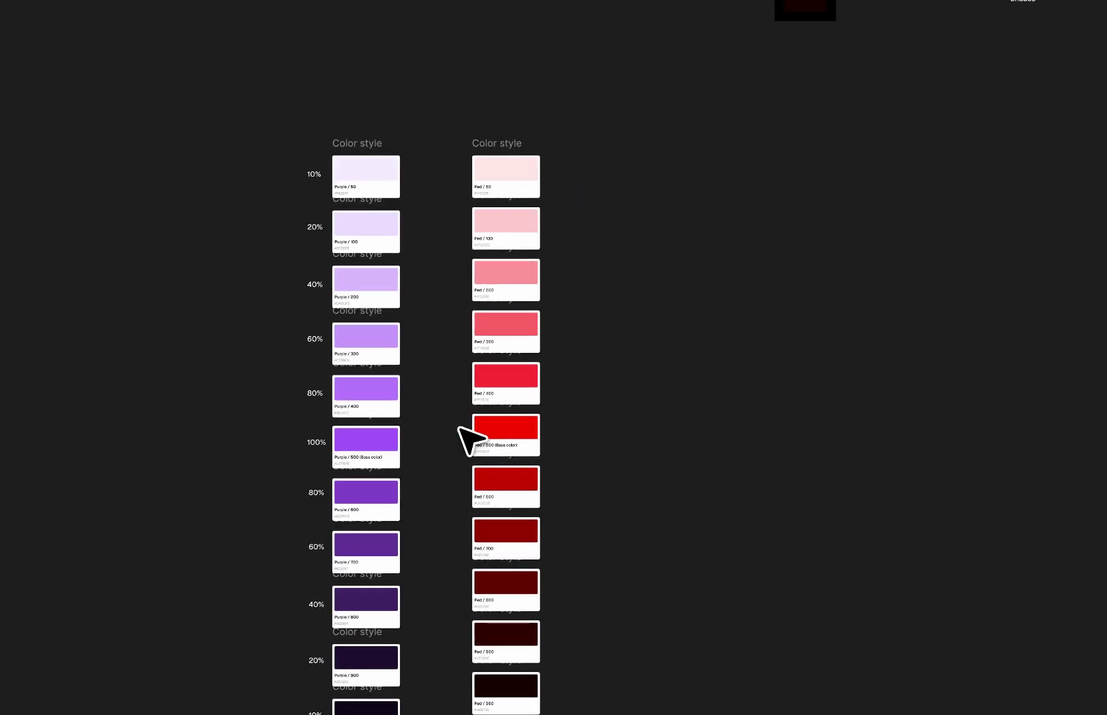
Step: Move the red column closer to the purple scale, with its lower end level with the Purple / 950 card
left_click_drag(651, 612, 523, 218)
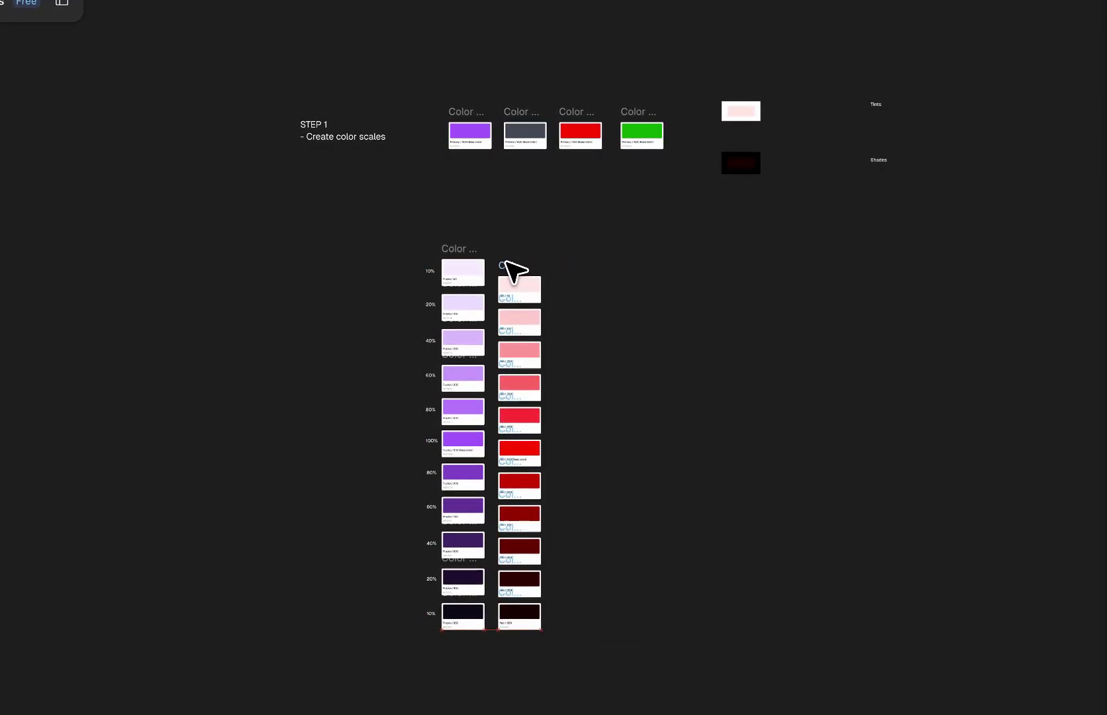
scroll(505, 274, "up", 5)
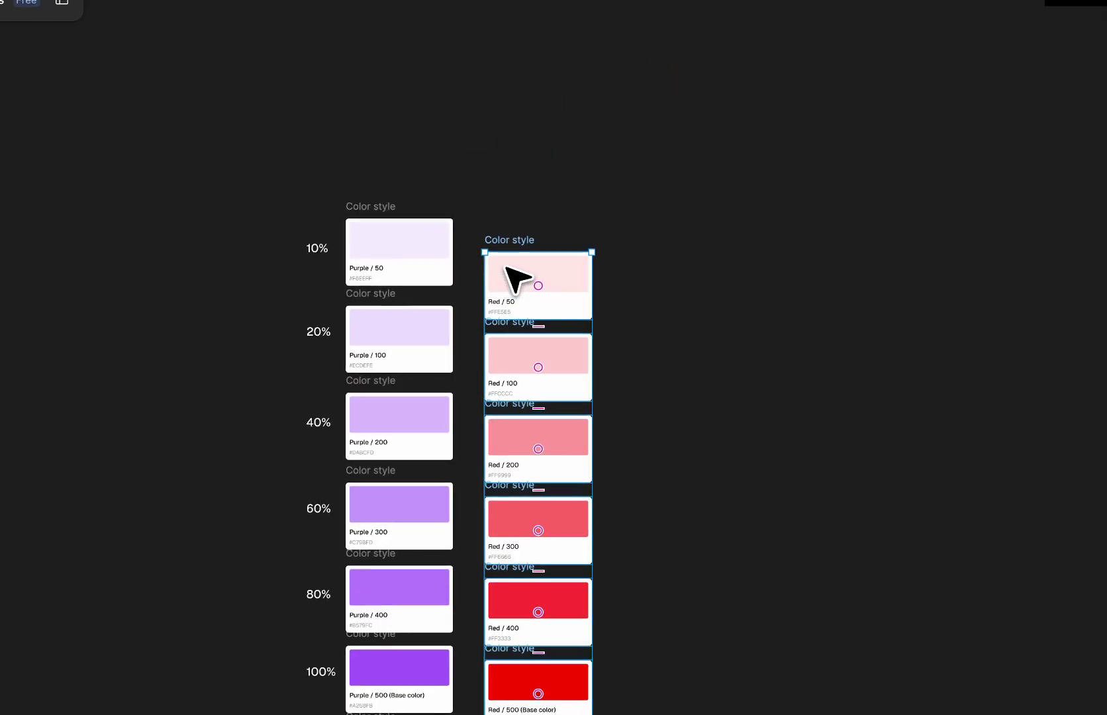
scroll(506, 267, "down", 2)
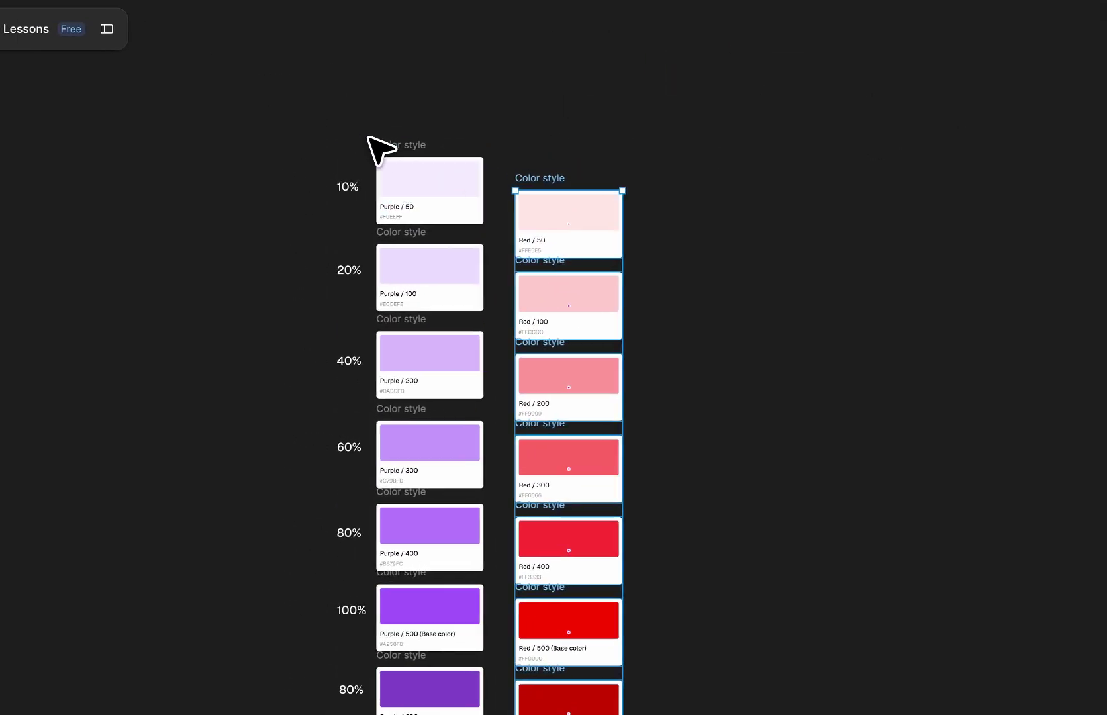
Step: Set the vertical spacing of the red cards to 44, matching the gap between the Purple / 50 and Purple / 100 cards
left_click(378, 189)
scroll(383, 199, "up", 5)
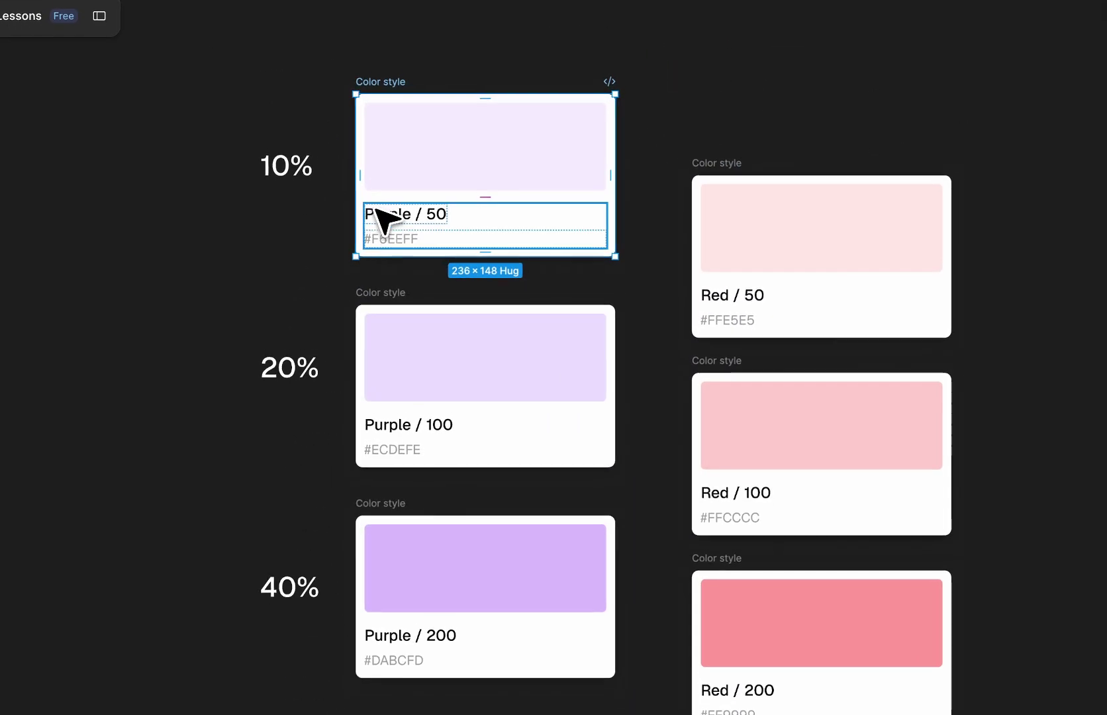
left_click(384, 281, "shift")
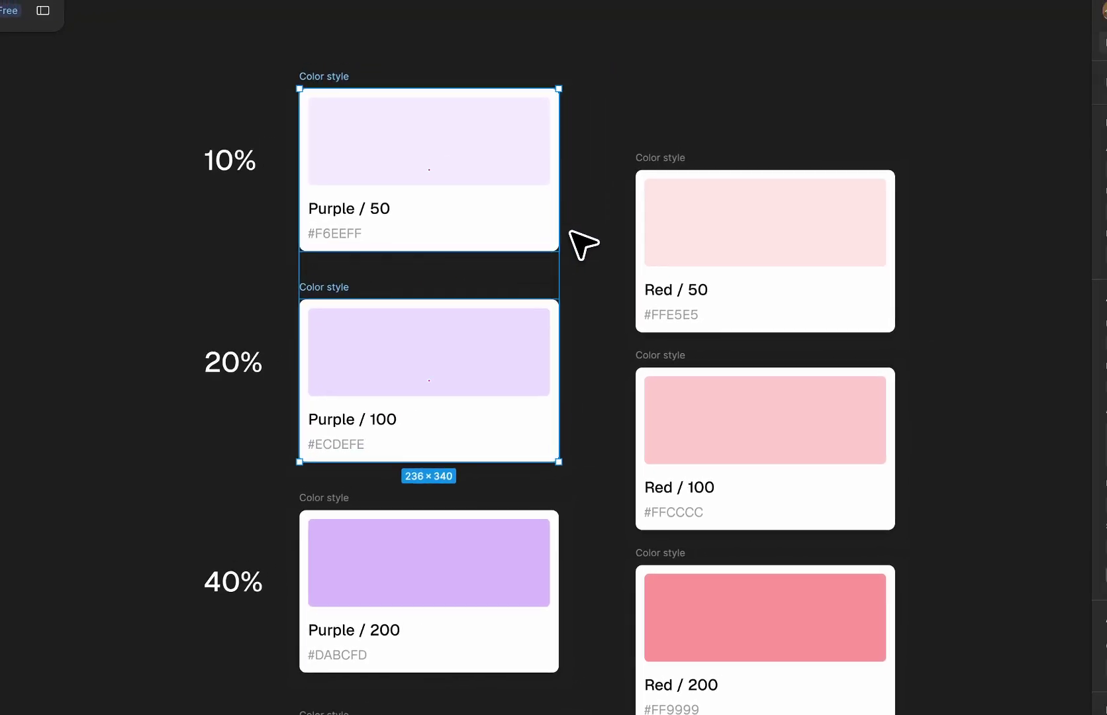
scroll(580, 243, "down", 5)
left_click(688, 342)
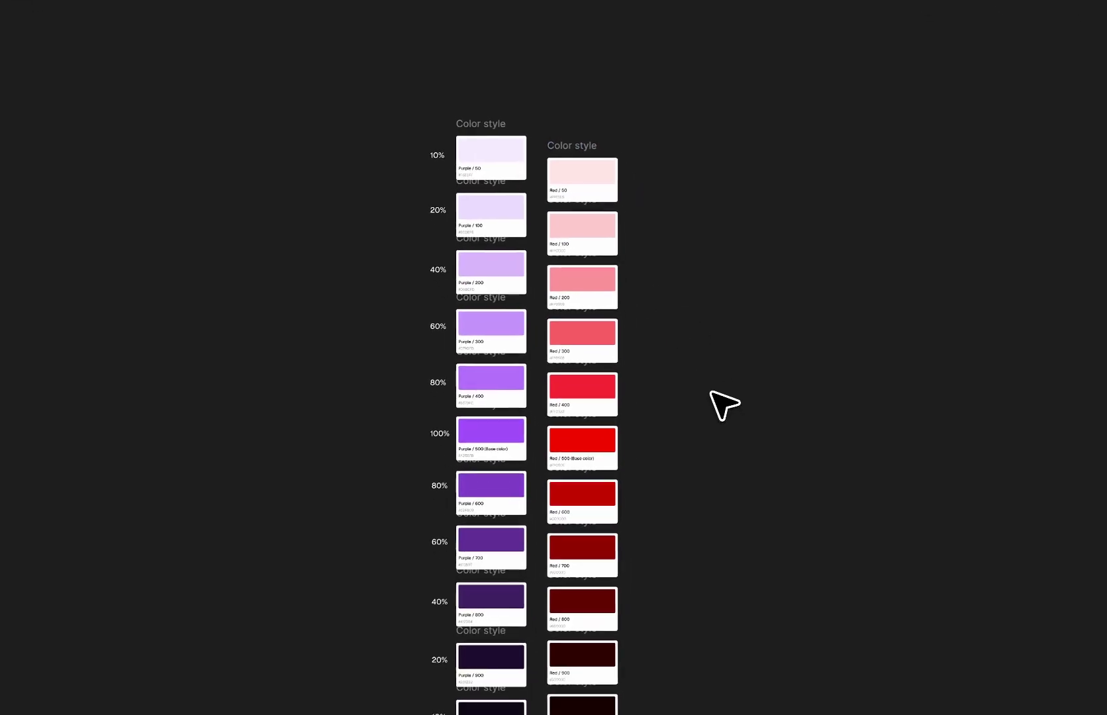
left_click_drag(675, 609, 564, 37)
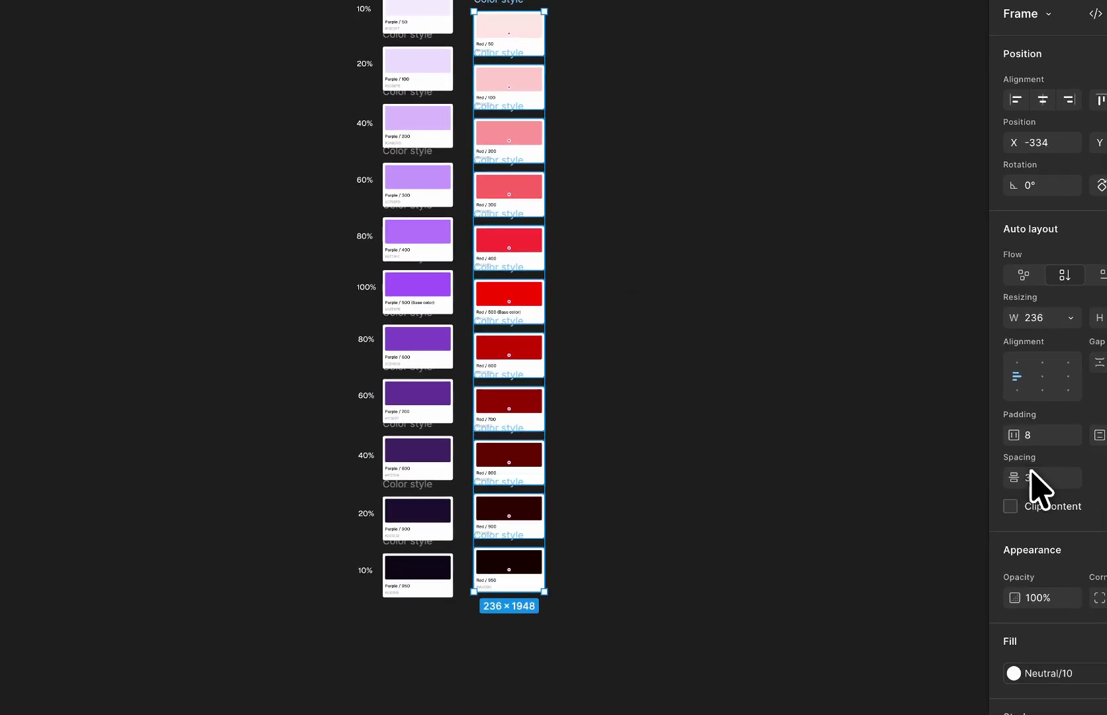
left_click(1053, 493)
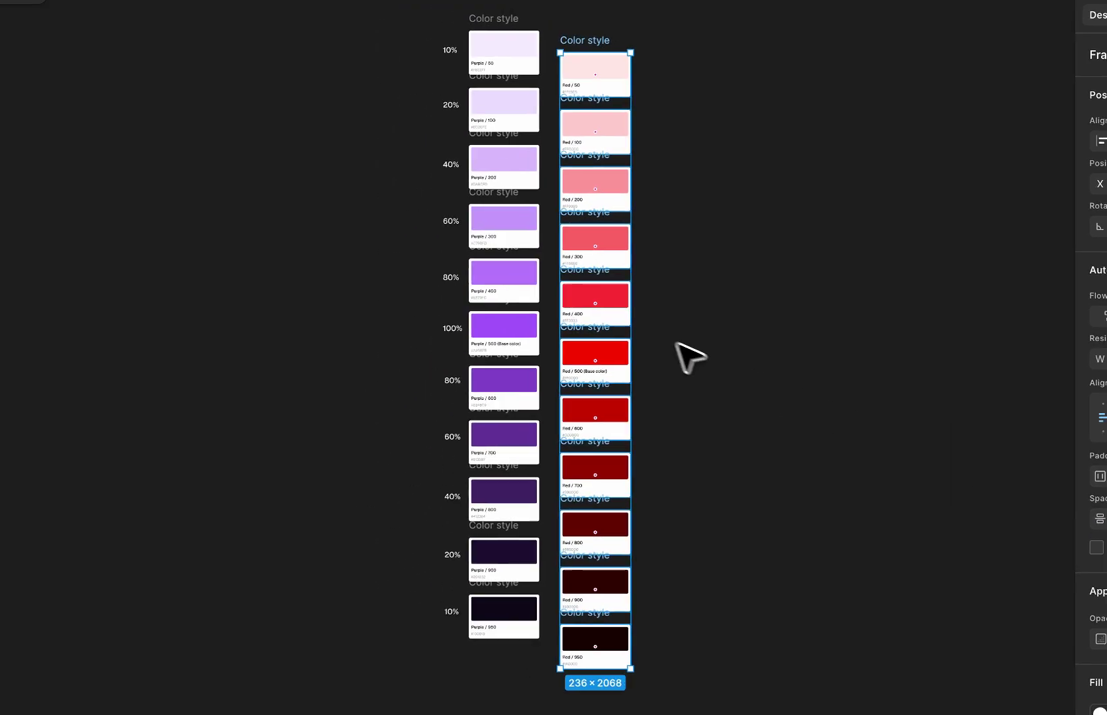
Step: Align the top of the red column with the Purple / 50 card and clear the selection
scroll(570, 286, "up", 3)
scroll(543, 275, "up", 4)
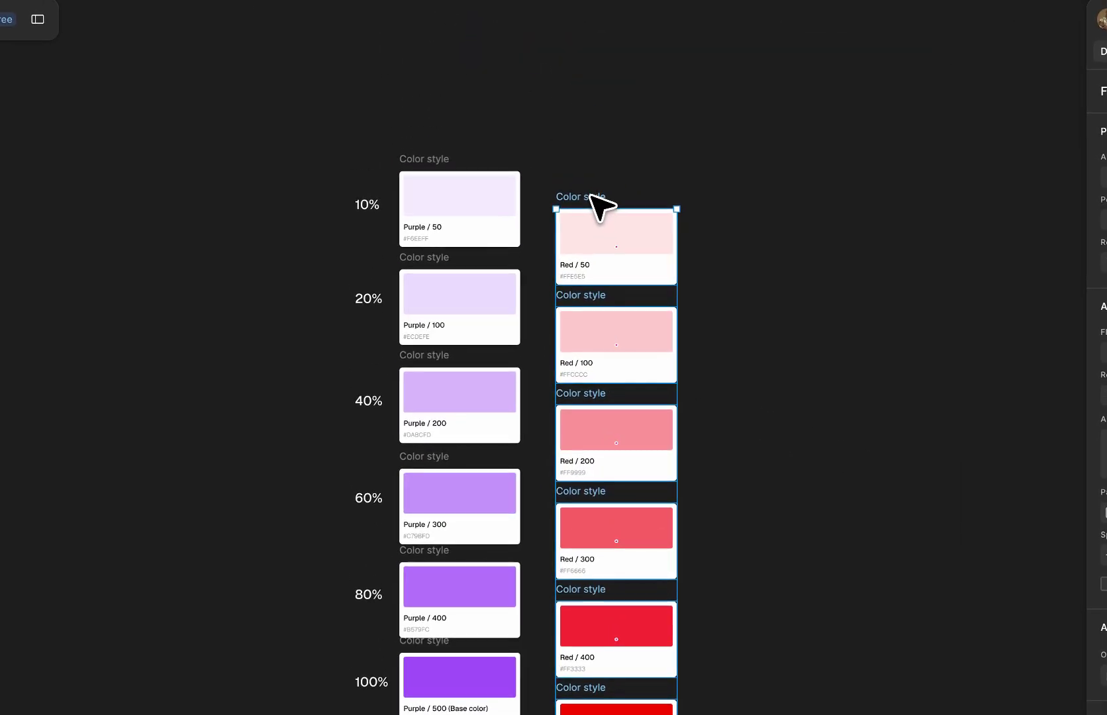
mouse_move(590, 179)
left_mouse_down()
mouse_move(591, 161)
mouse_move(600, 174)
left_mouse_up()
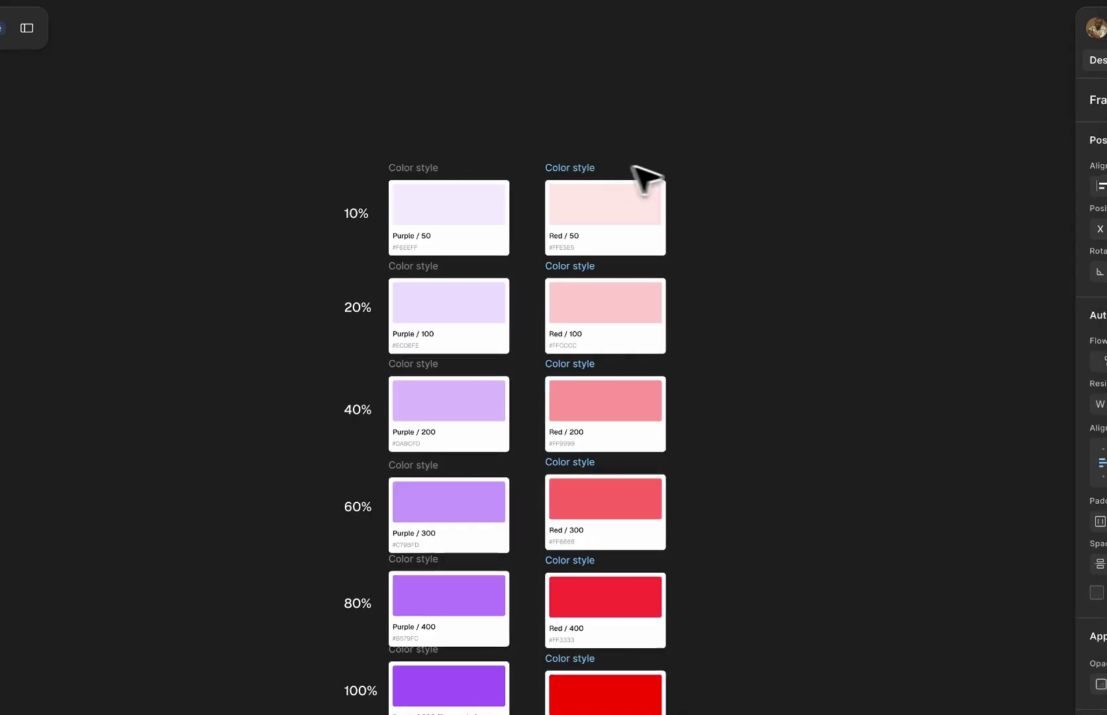
left_click(771, 191)
Step: Move the purple and red scales together with the percentage labels further below the base color cards
scroll(771, 190, "down", 4)
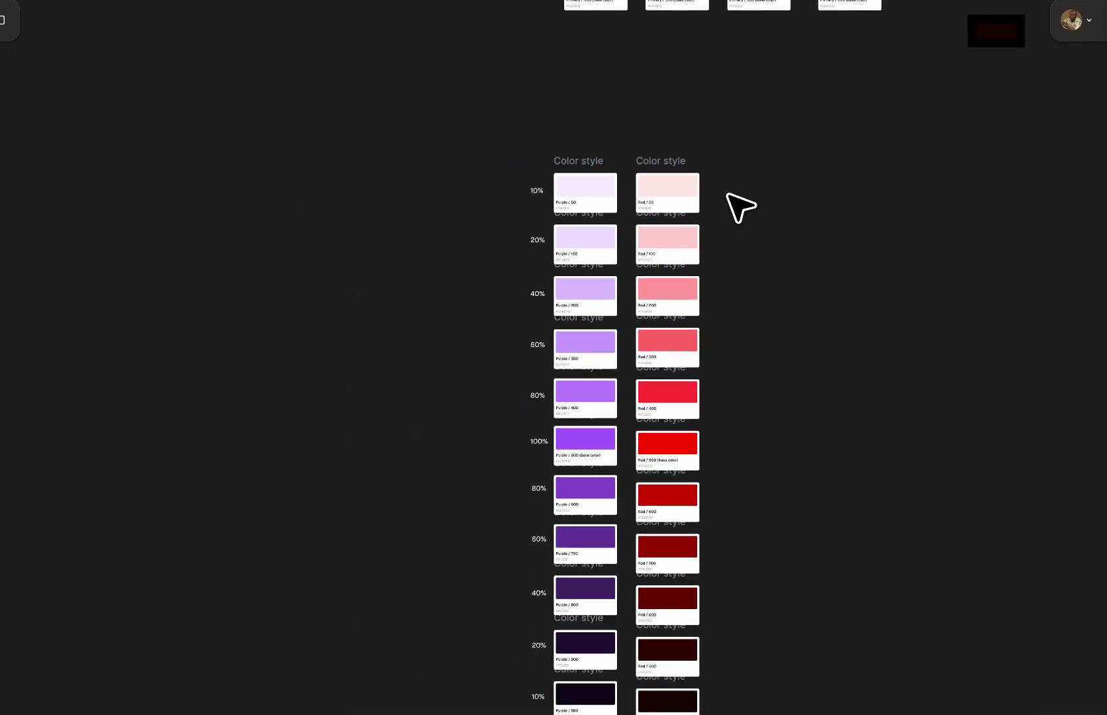
scroll(660, 195, "down", 5)
left_click_drag(591, 162, 707, 377)
left_click_drag(637, 248, 630, 335)
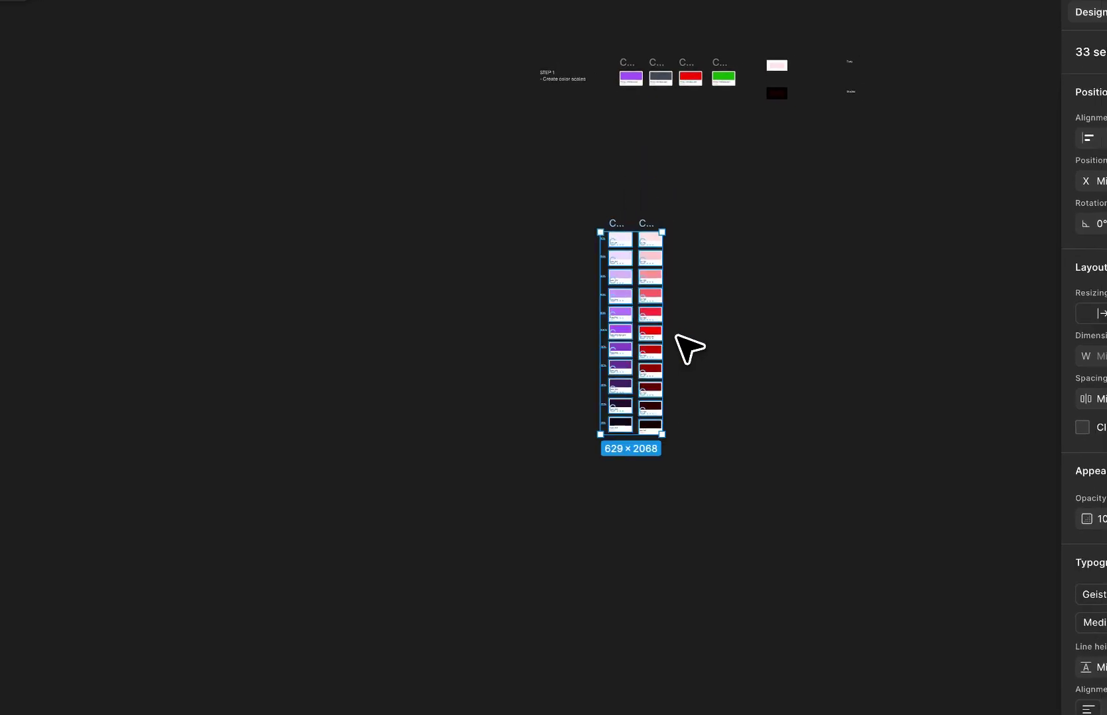
left_click(688, 323)
Step: Compare the row alignment of the purple and red cards along both scales, from 50 down to 950
scroll(670, 300, "up", 10)
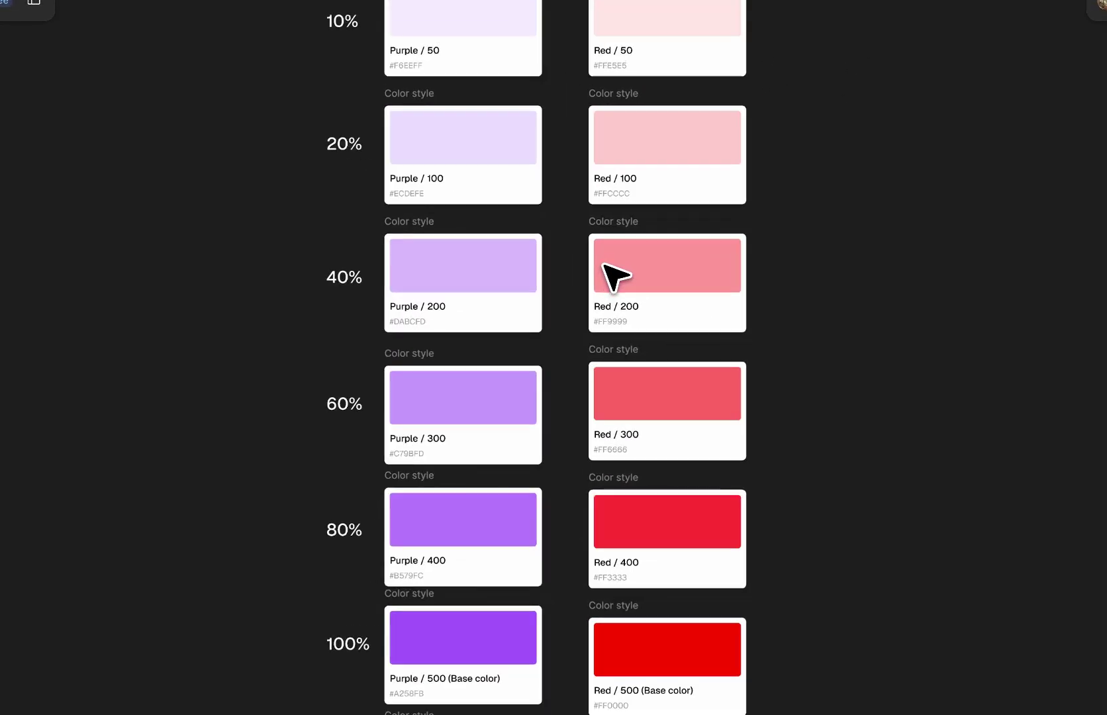
scroll(604, 267, "down", 5)
scroll(608, 272, "down", 2)
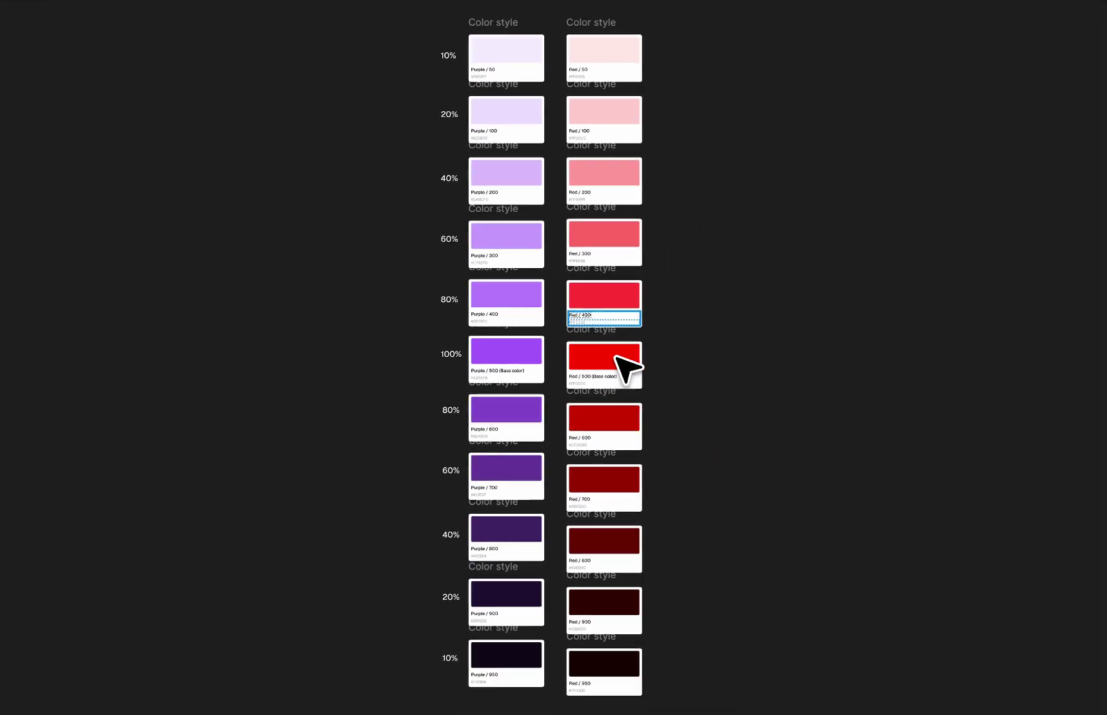
scroll(629, 639, "up", 5)
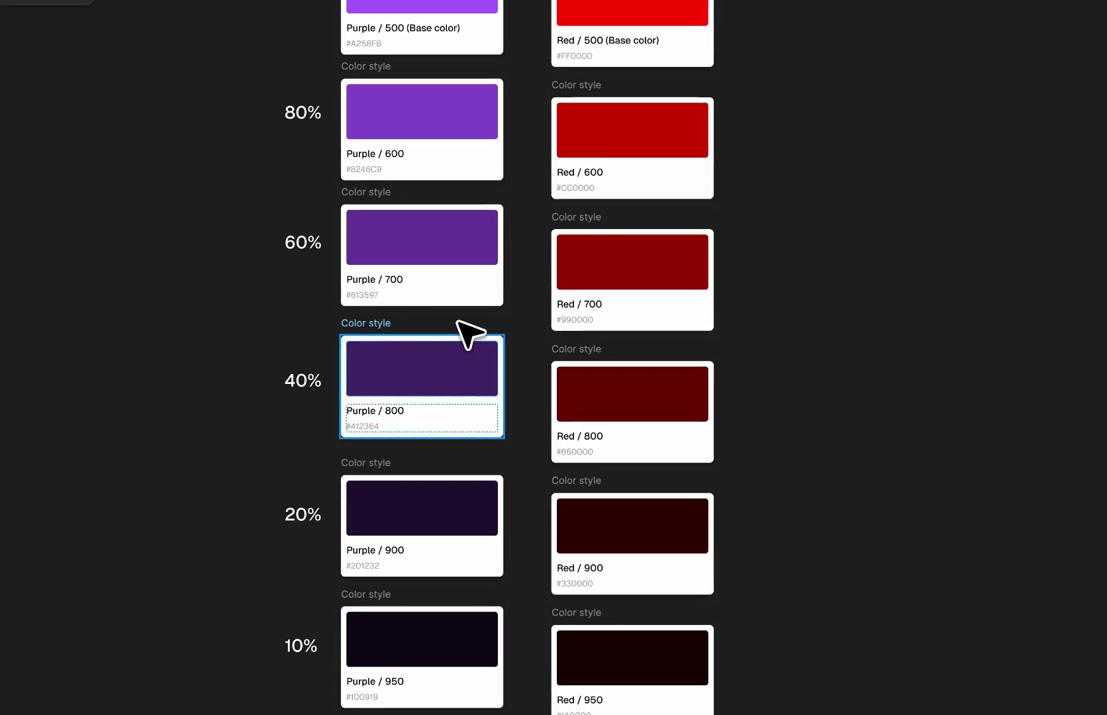
scroll(459, 220, "up", 5)
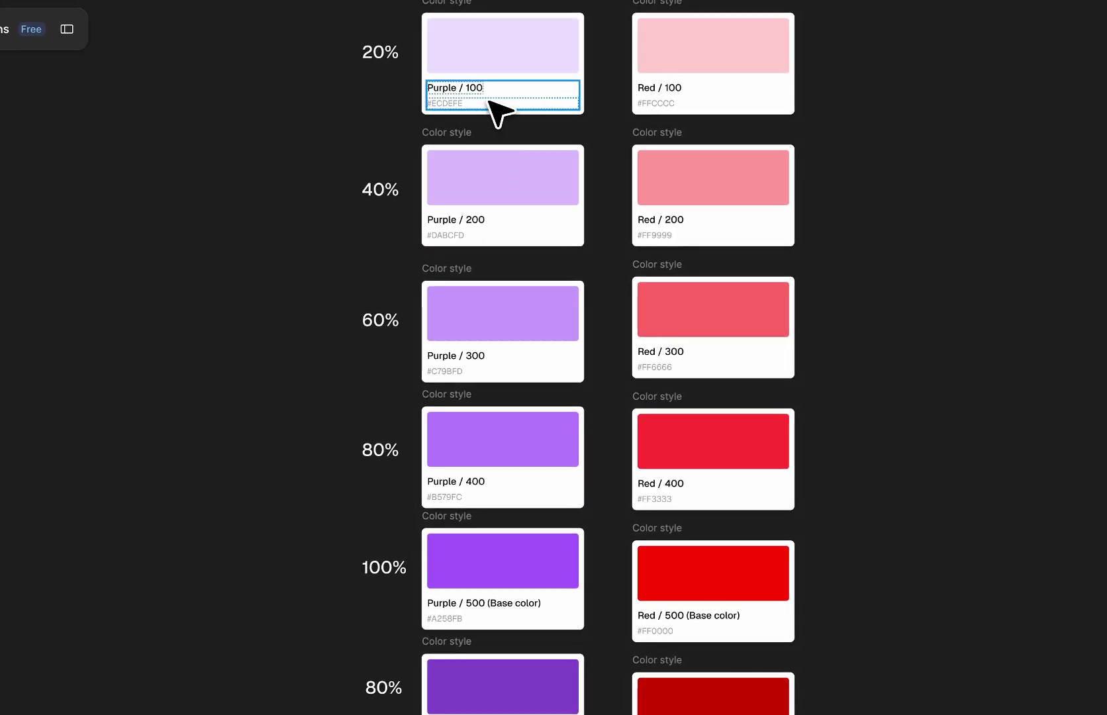
scroll(488, 101, "up", 3)
scroll(500, 63, "down", 4)
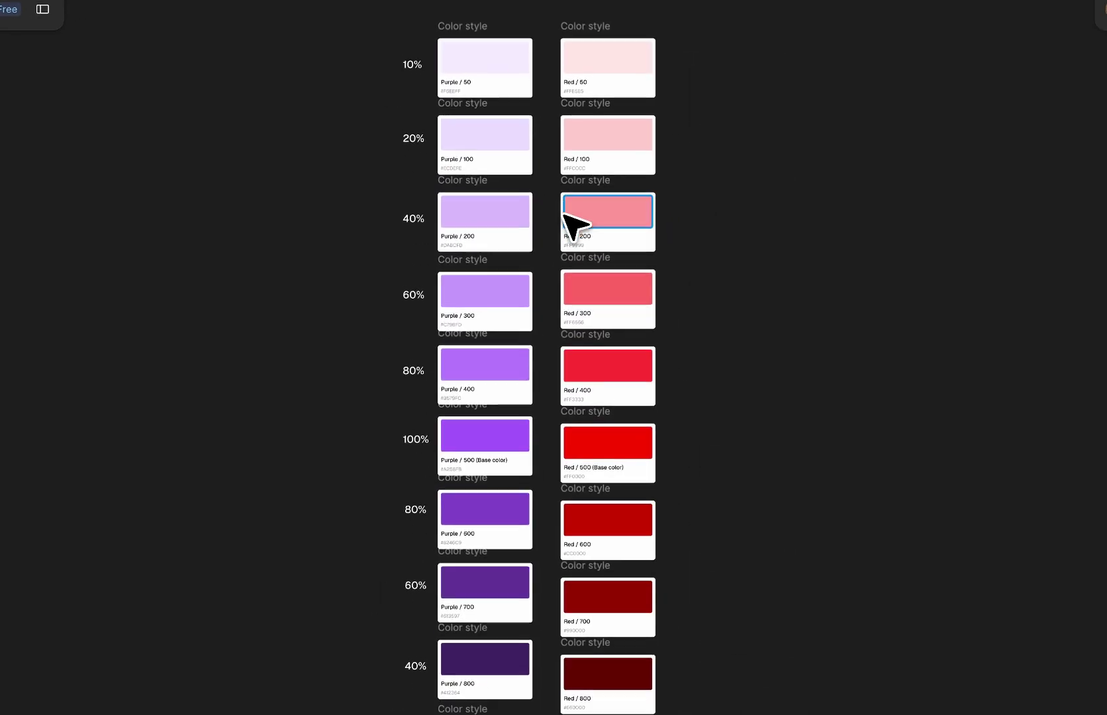
scroll(573, 225, "down", 5)
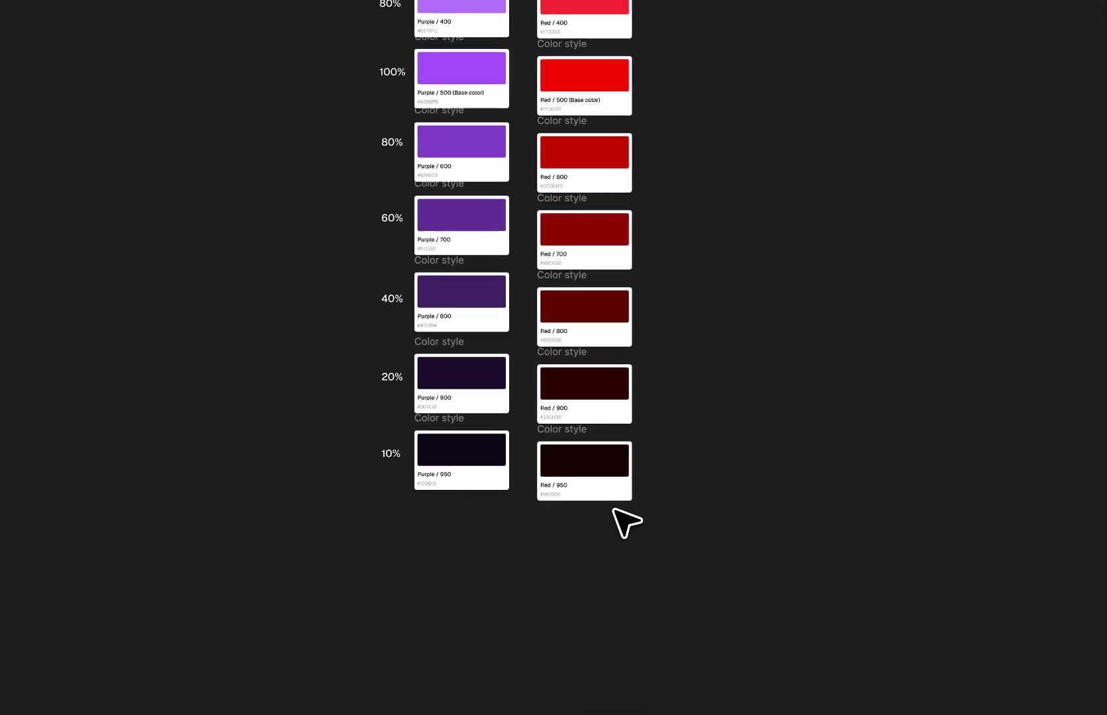
scroll(613, 509, "up", 3)
scroll(637, 508, "down", 3)
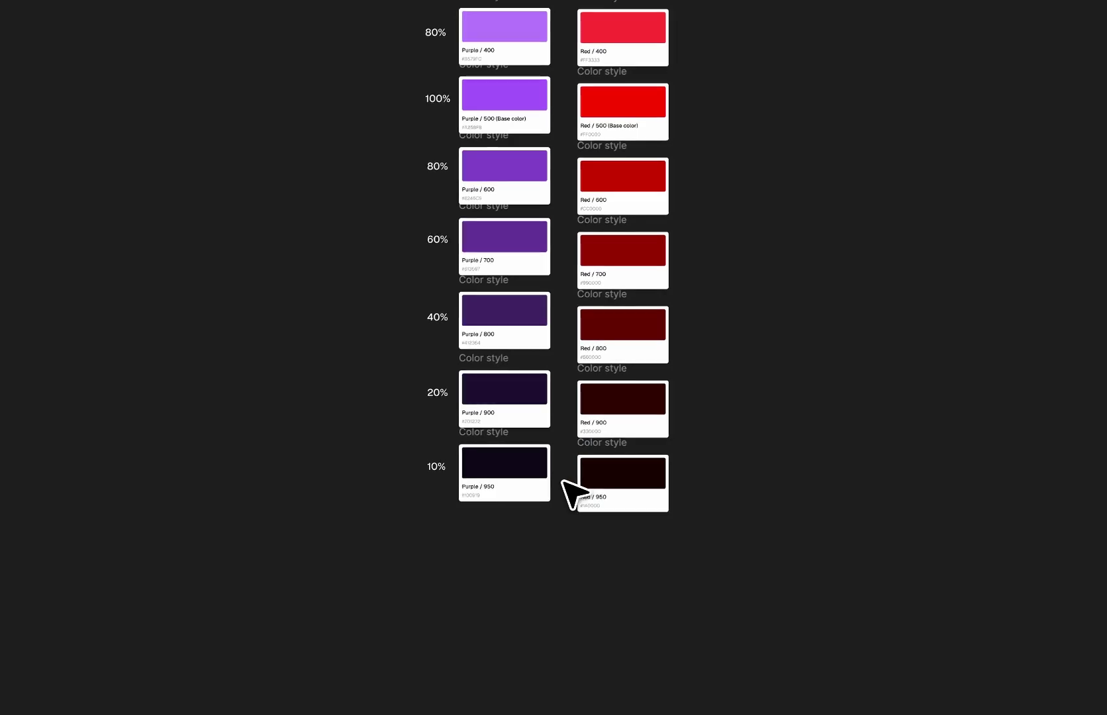
scroll(546, 462, "up", 3)
Step: Set the vertical spacing of the purple column's cards to 44 and clear the selection
scroll(543, 460, "down", 5)
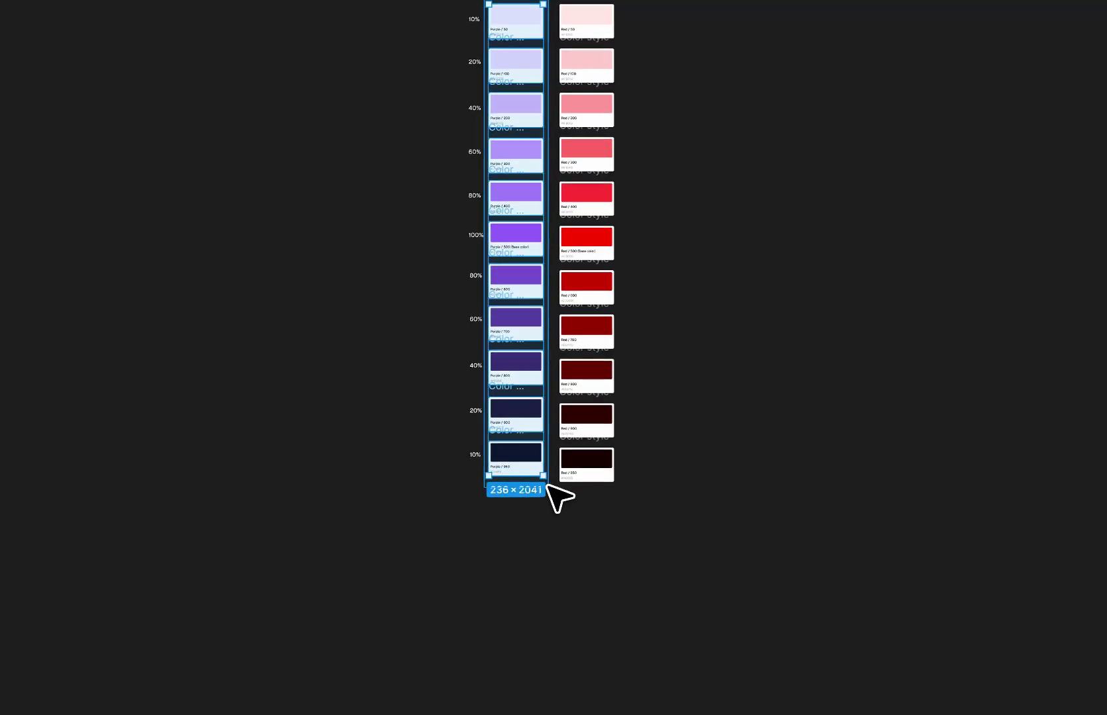
scroll(543, 455, "up", 3)
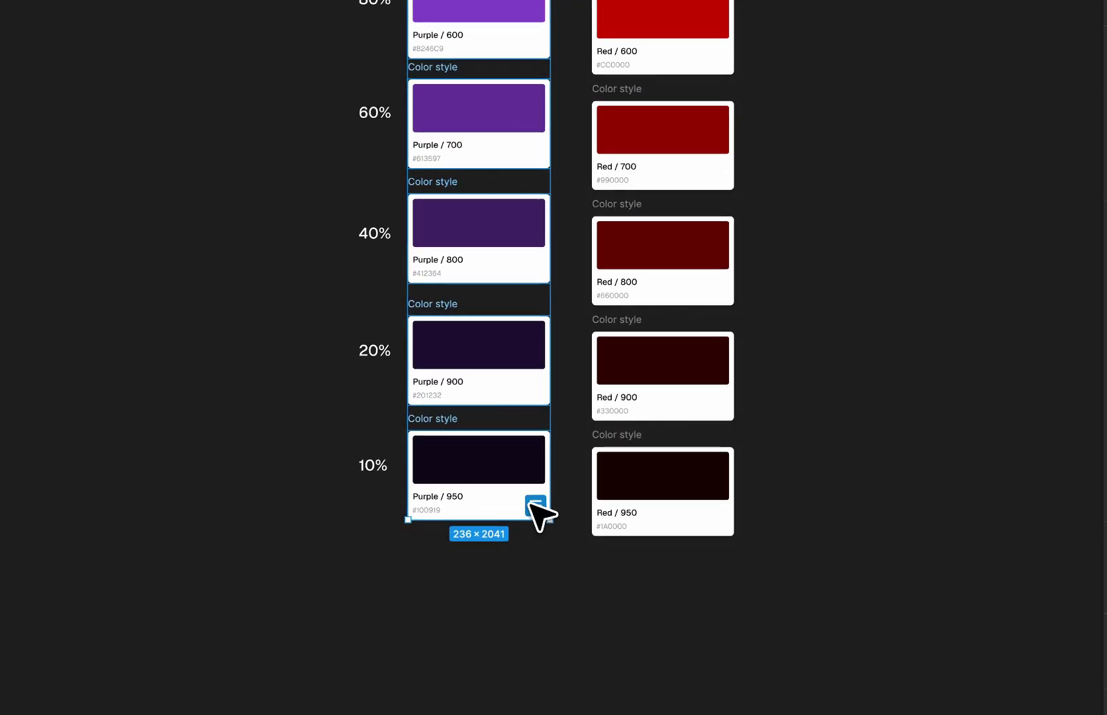
left_click(1030, 475)
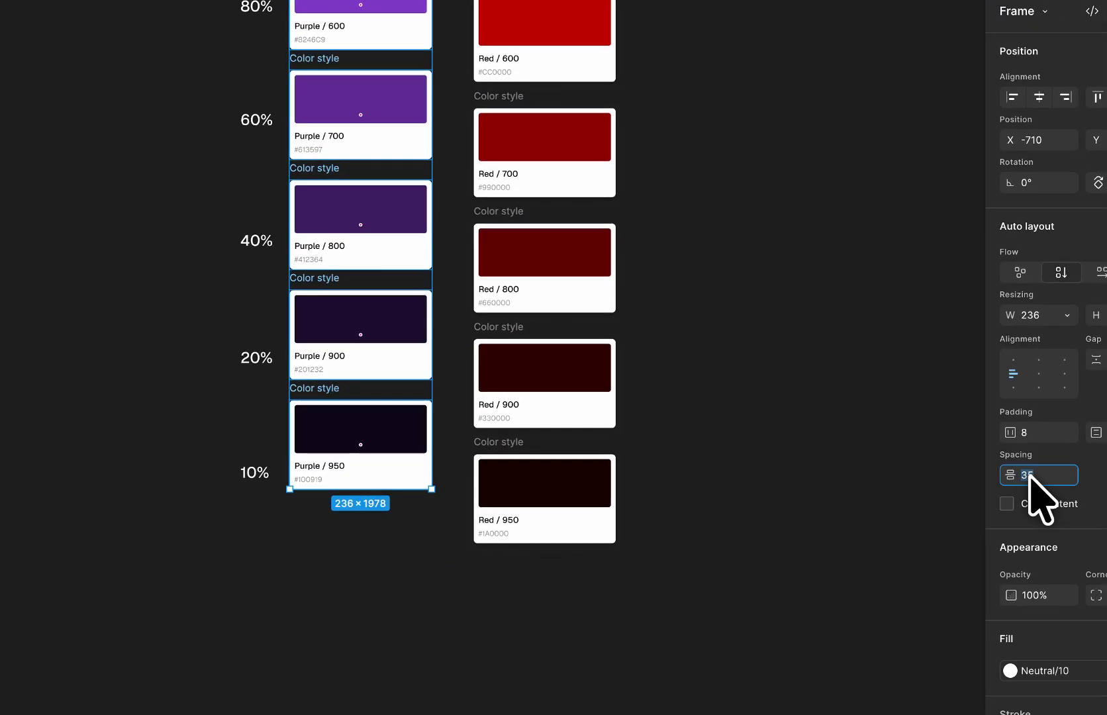
type("44")
key("Return")
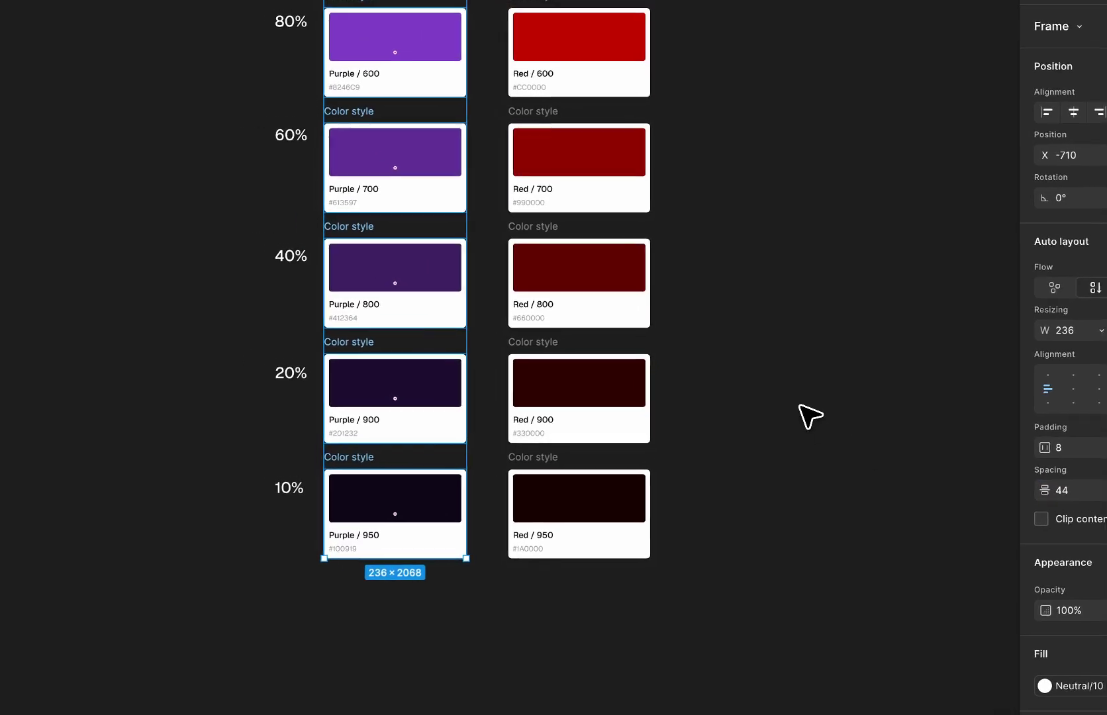
key("Escape")
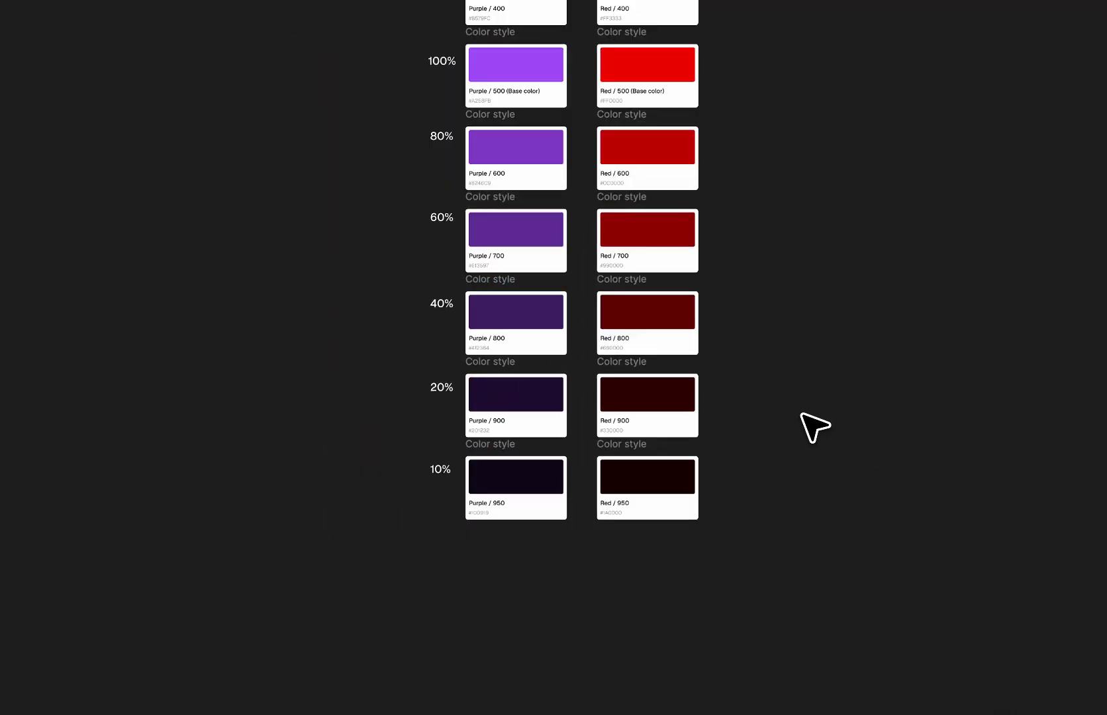
Step: Add a text heading reading Purple above the Purple / 50 card
scroll(802, 414, "up", 6)
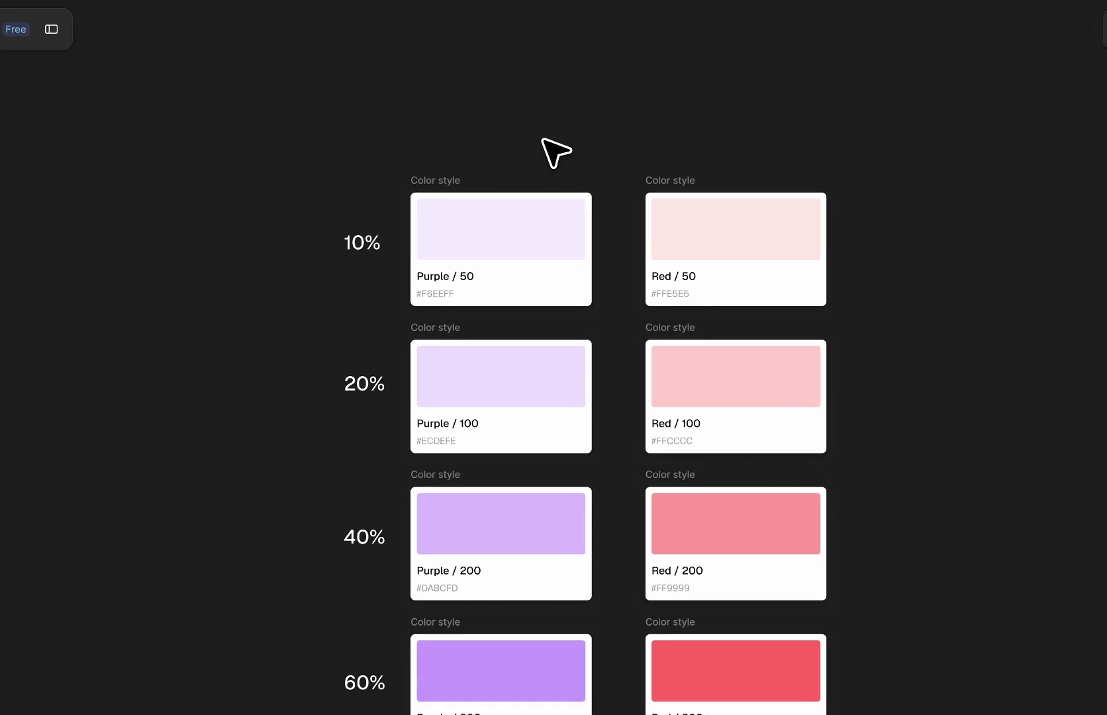
key("r")
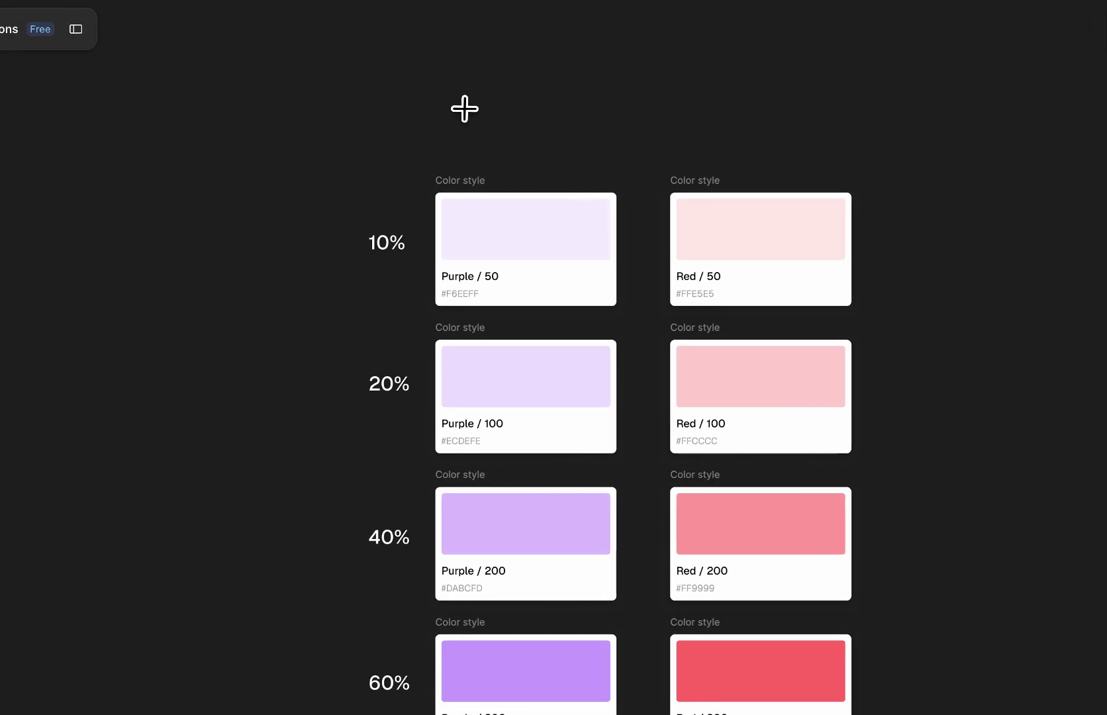
key("v")
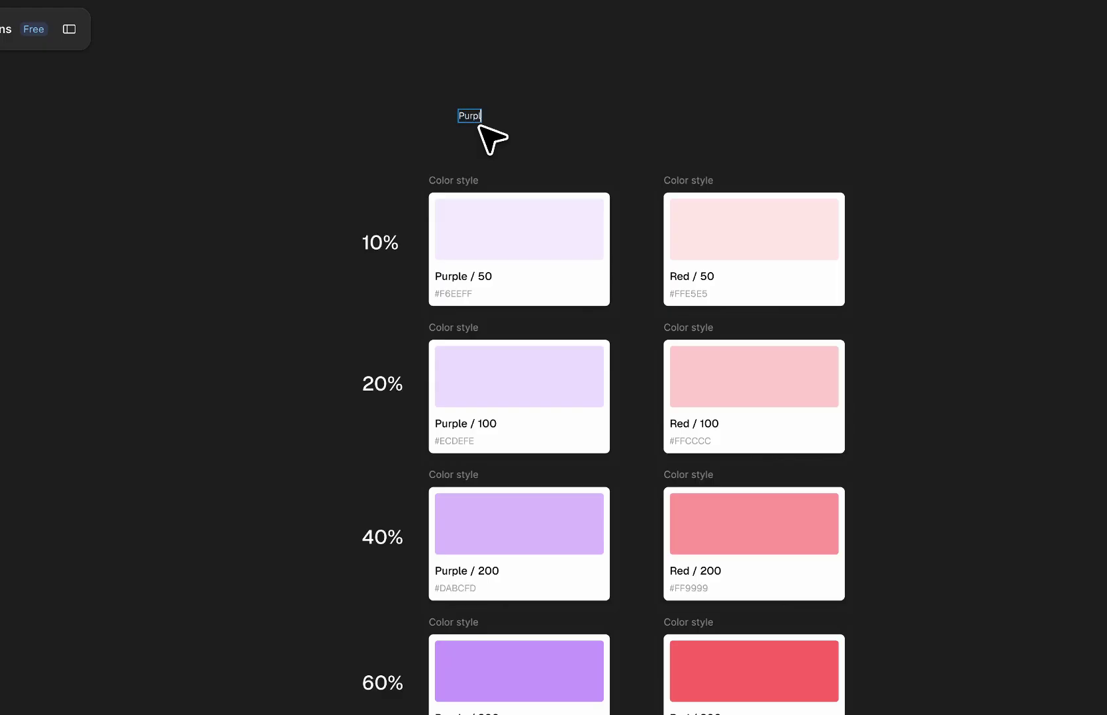
type("e")
key("Escape")
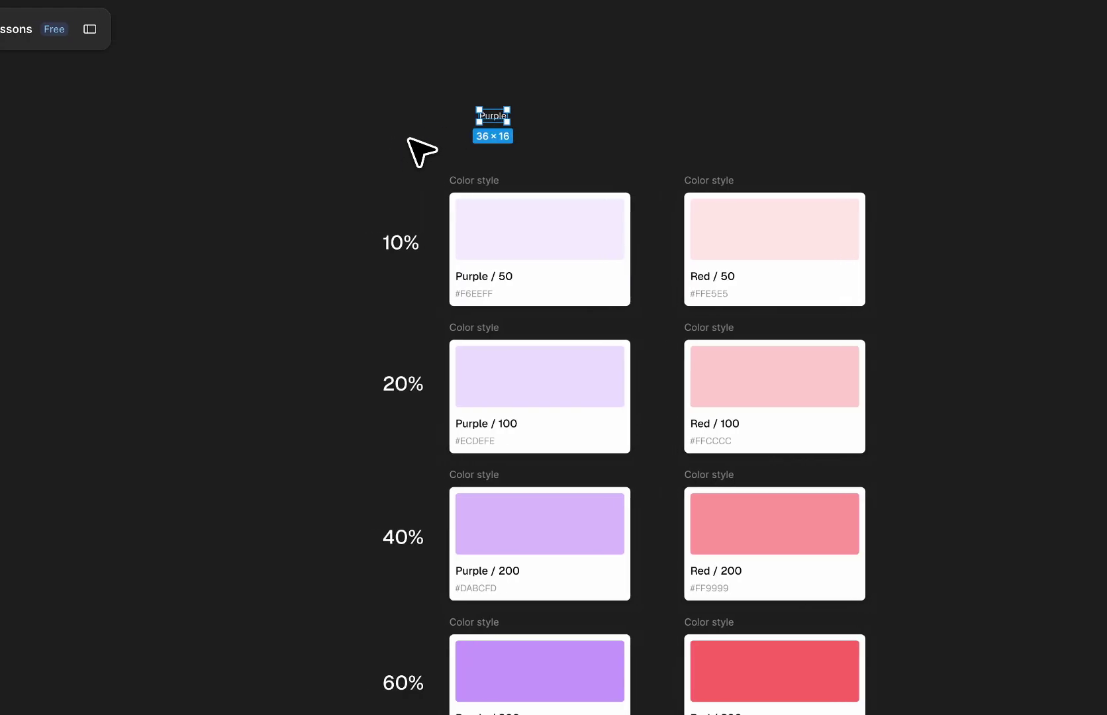
Step: Enlarge the Purple heading, and duplicate it above the red column with its text replaced to name the red scale
left_click_drag(493, 125, 749, 143)
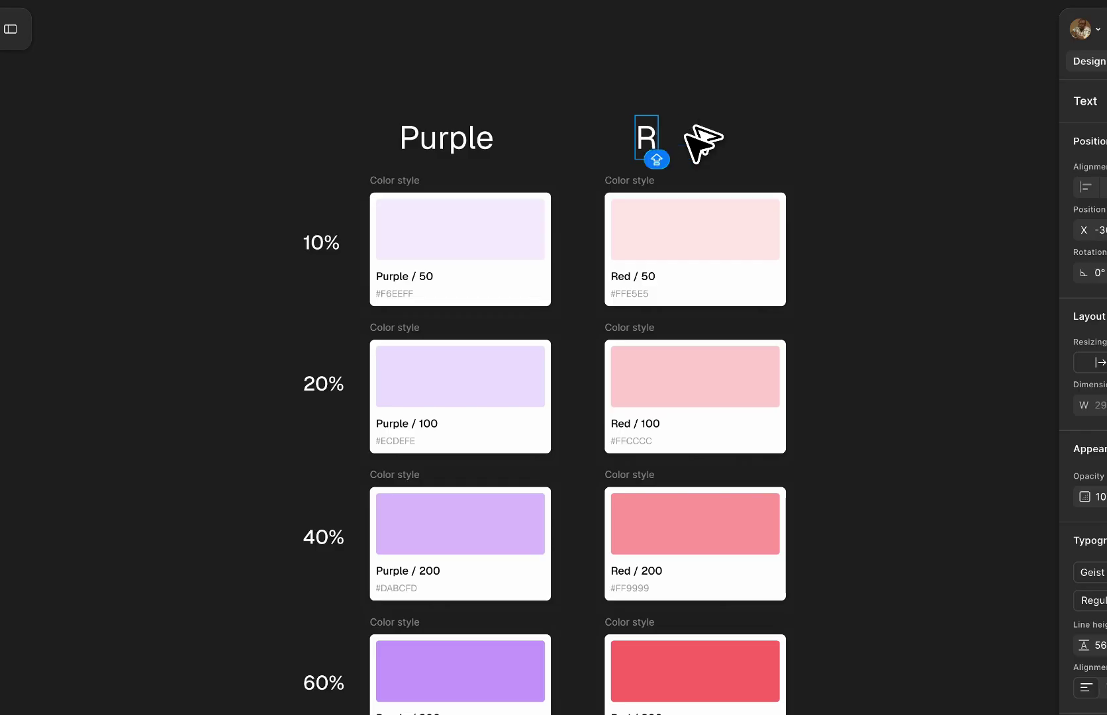
key("BackSpace")
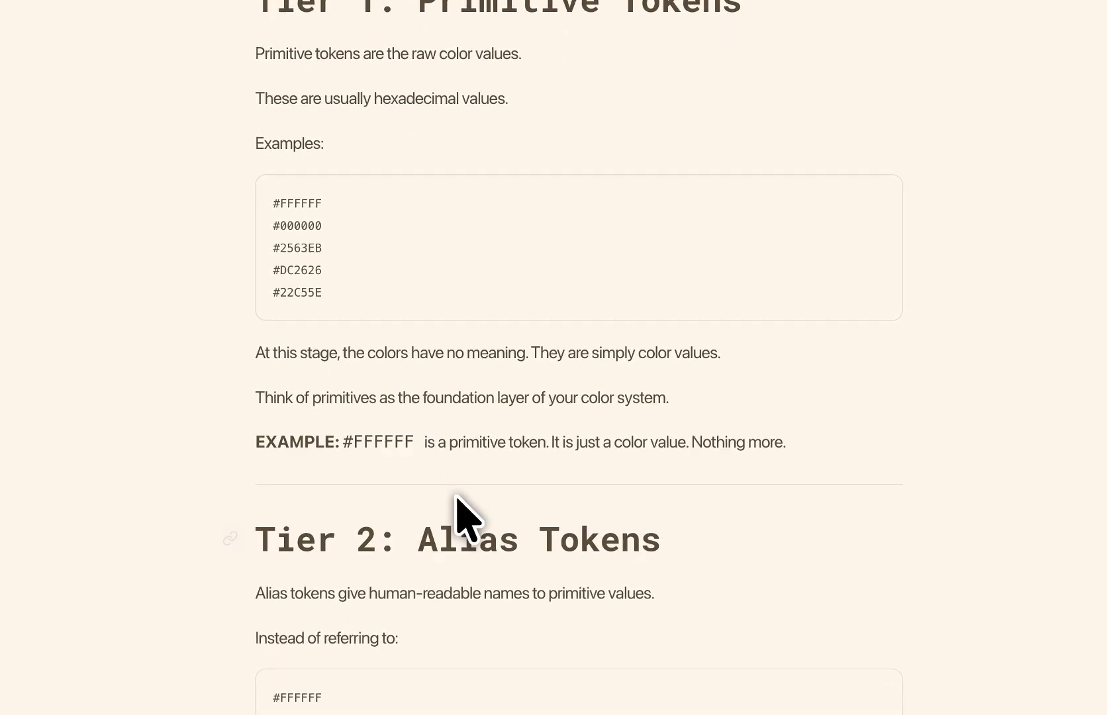
Step: Highlight the #FFFFFF example sentences in the article's primitive tokens section to examine what a primitive token is
left_click_drag(533, 454, 244, 453)
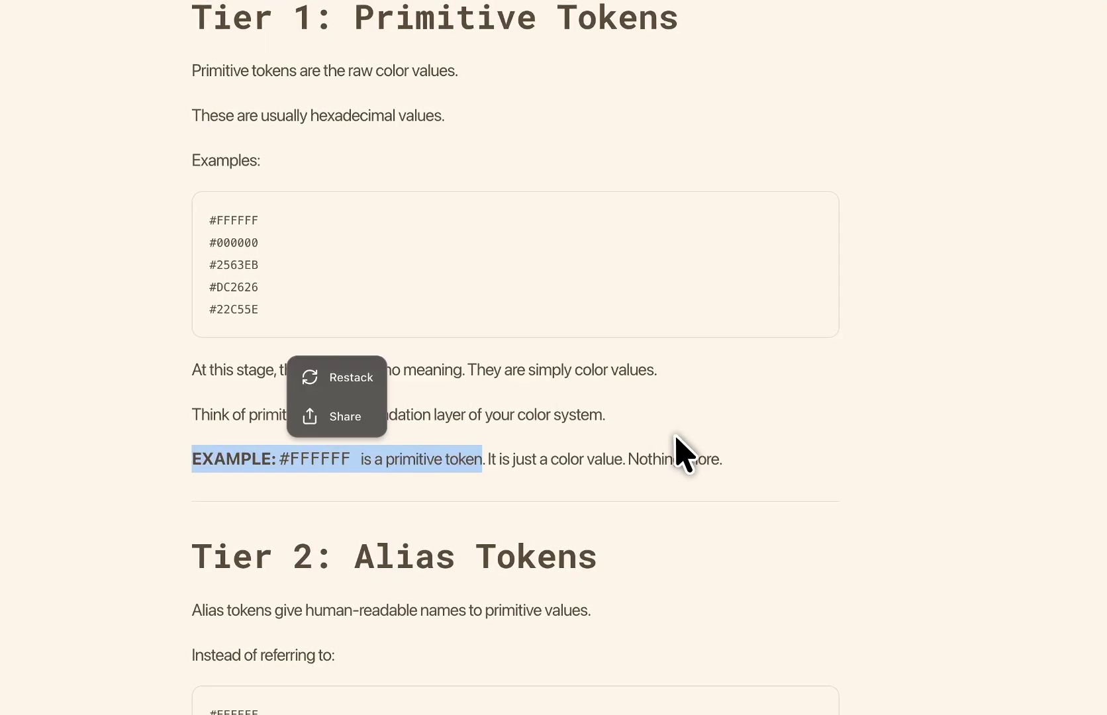
left_click_drag(718, 456, 482, 456)
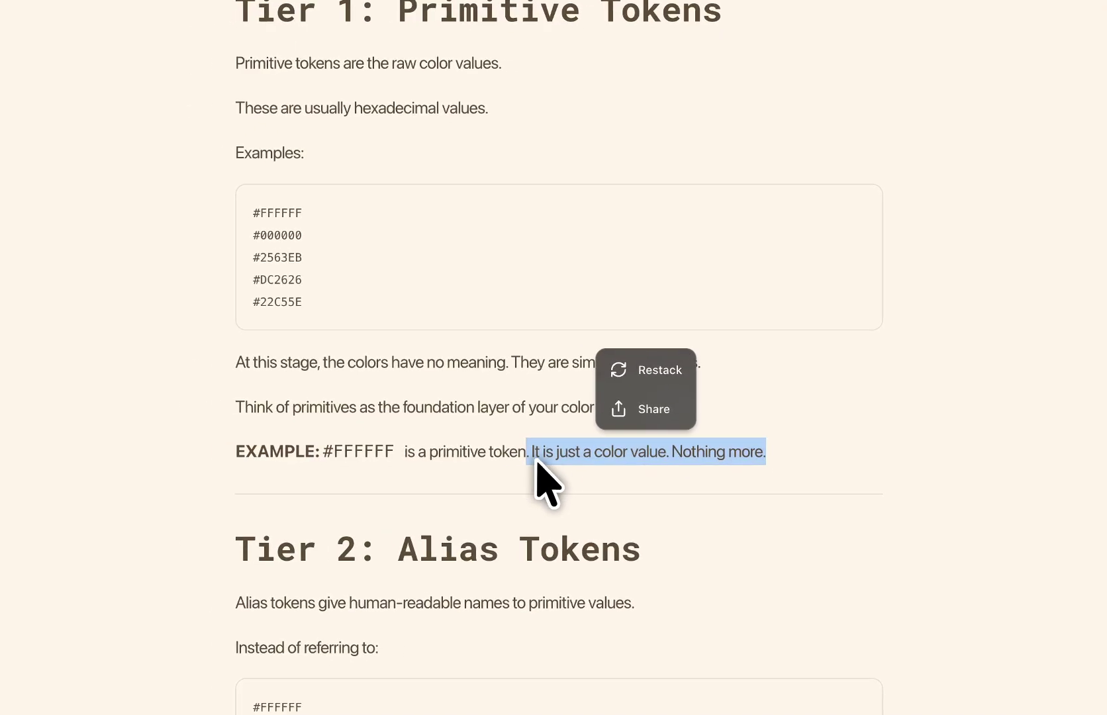
left_click(358, 454)
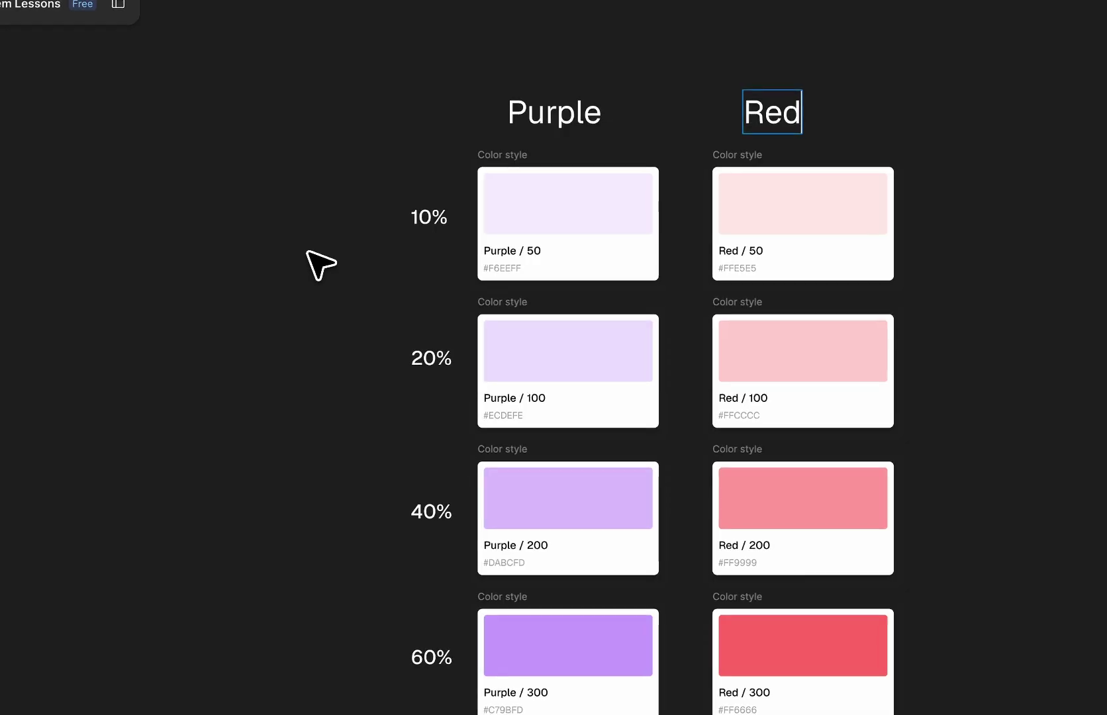
Step: Finish editing the Red heading, centre it above the red column level with the Purple heading, and clear the selection
left_click(308, 252)
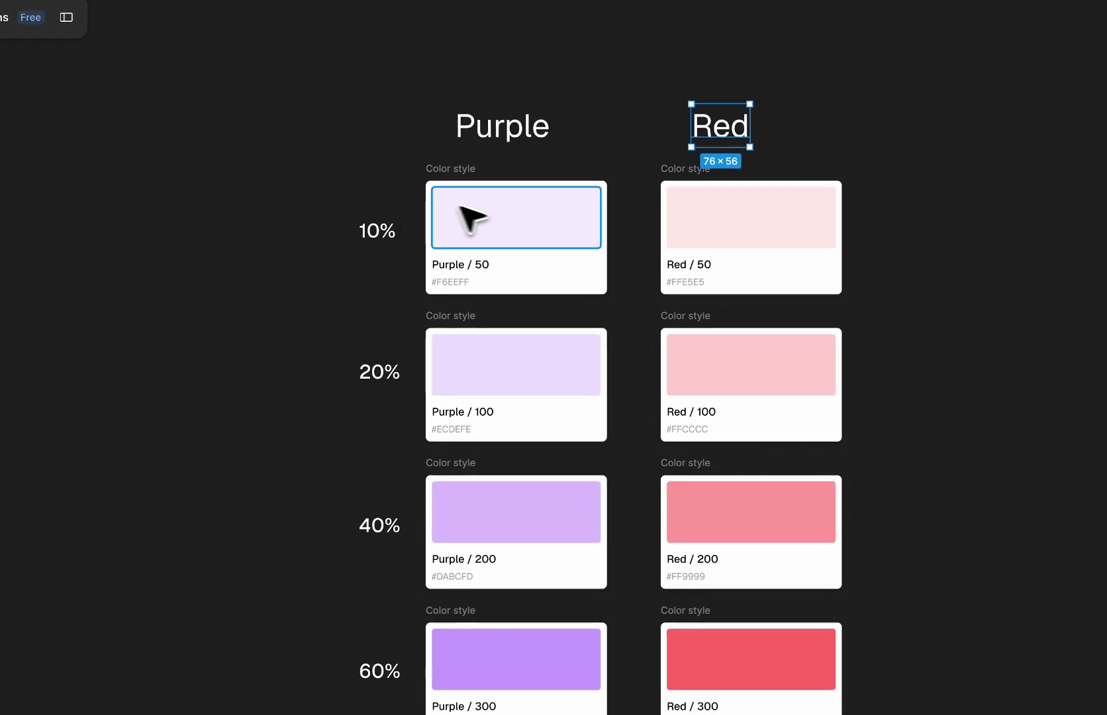
left_click(376, 178)
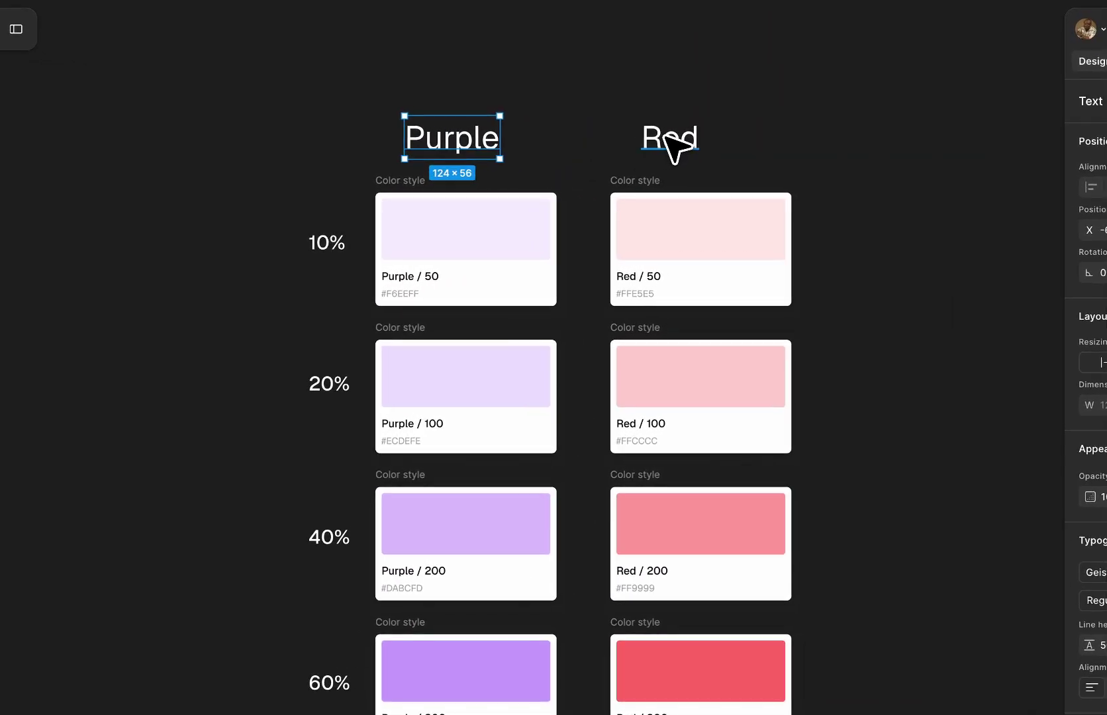
left_click(650, 174)
scroll(812, 238, "down", 2)
scroll(811, 239, "right", 2)
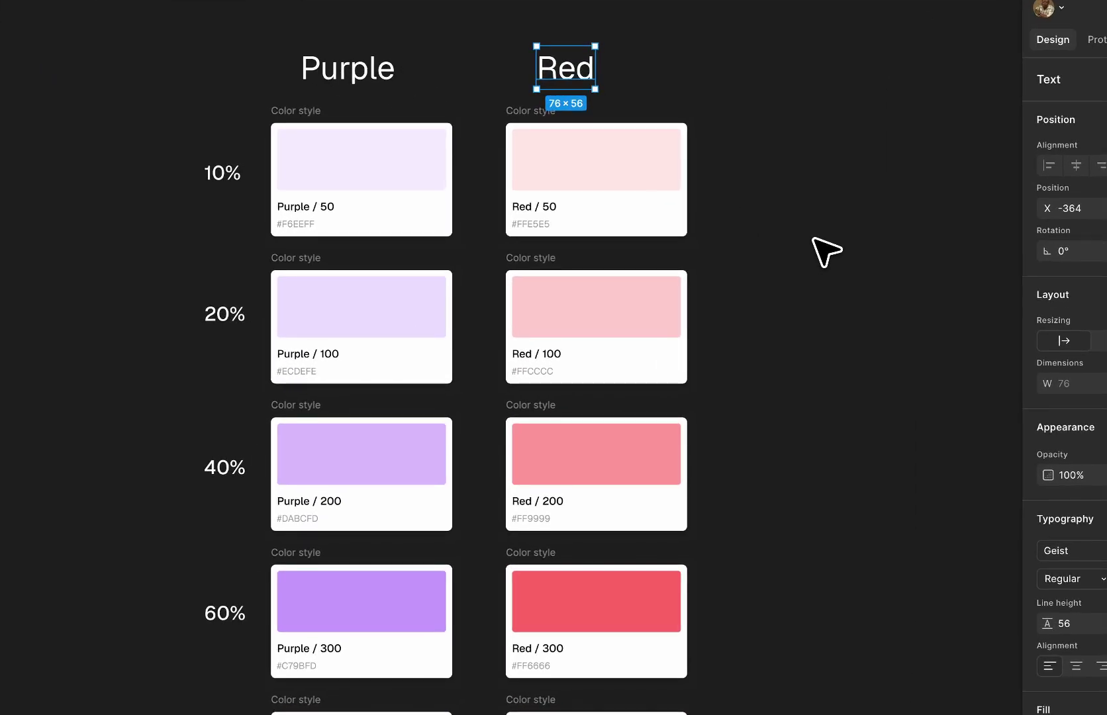
left_click_drag(558, 70, 635, 88)
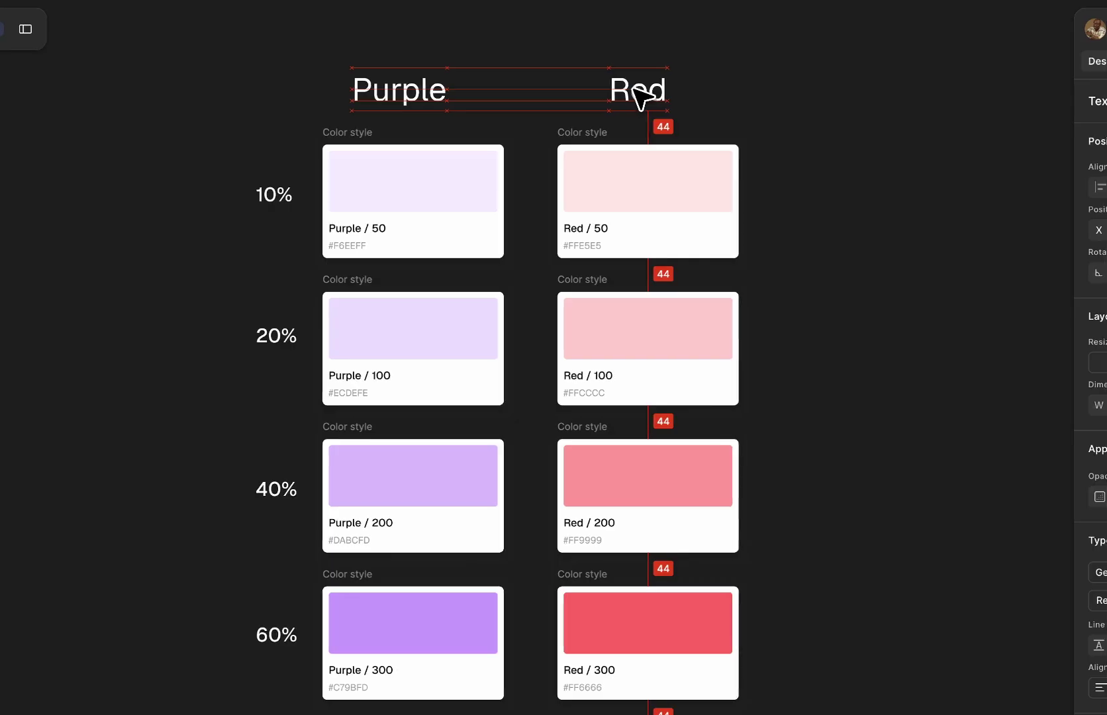
left_click(766, 124)
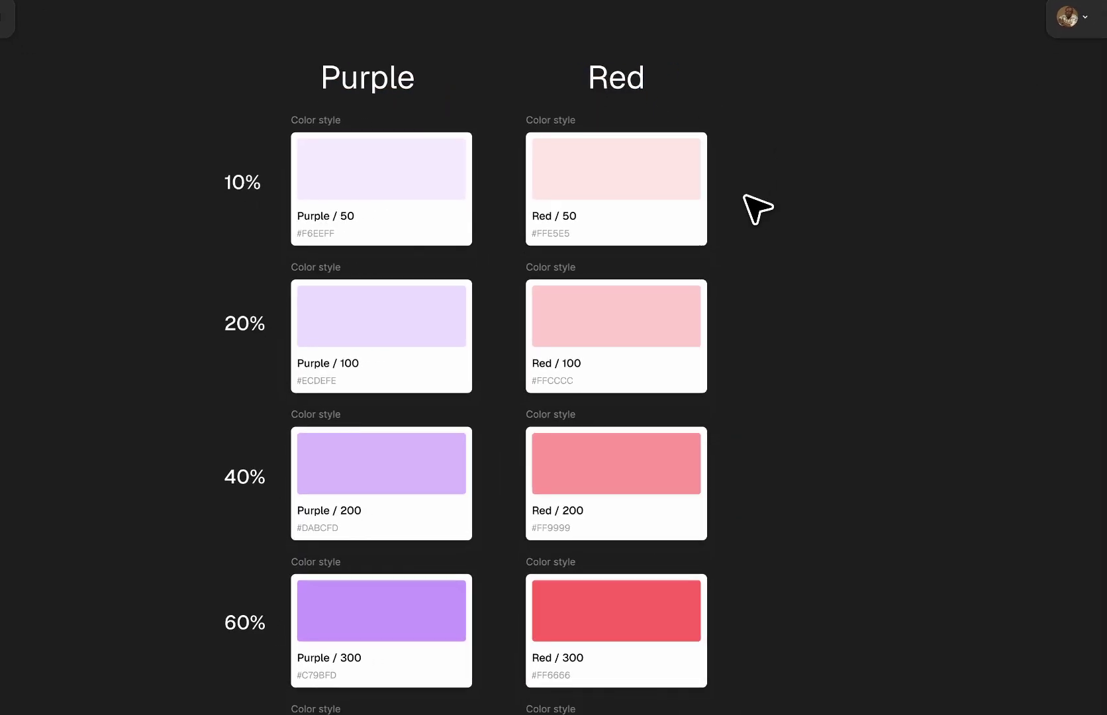
Step: Examine the grey and green base color cards in the row of Primary / 500 cards
scroll(755, 218, "down", 5)
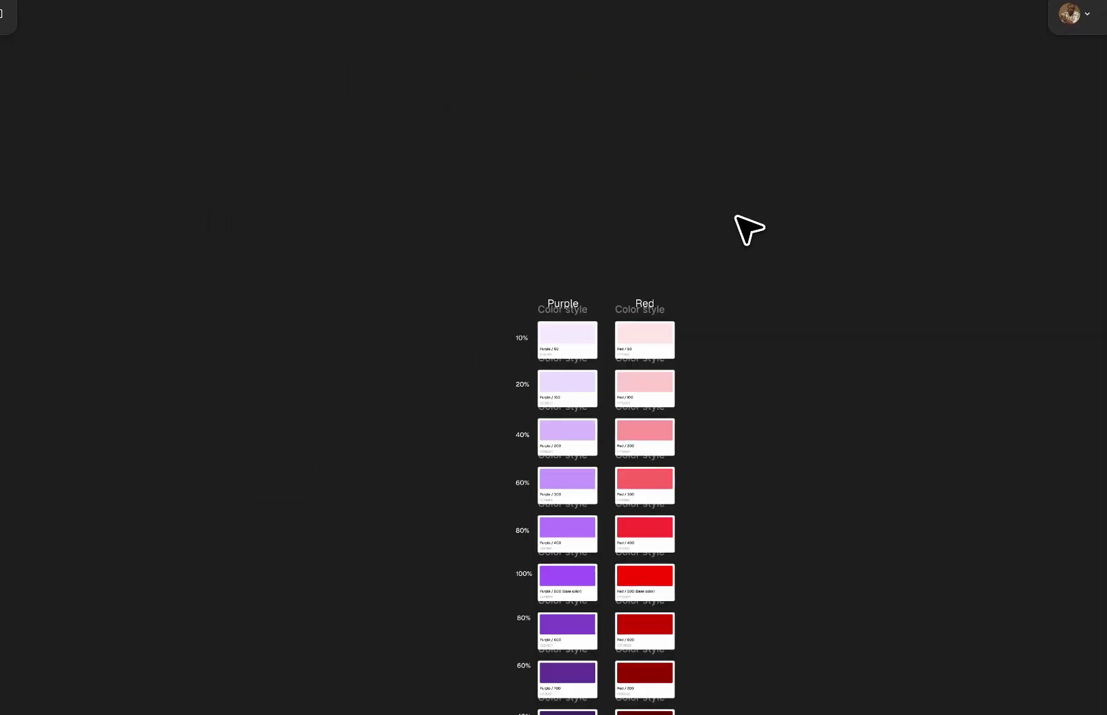
scroll(748, 227, "up", 5)
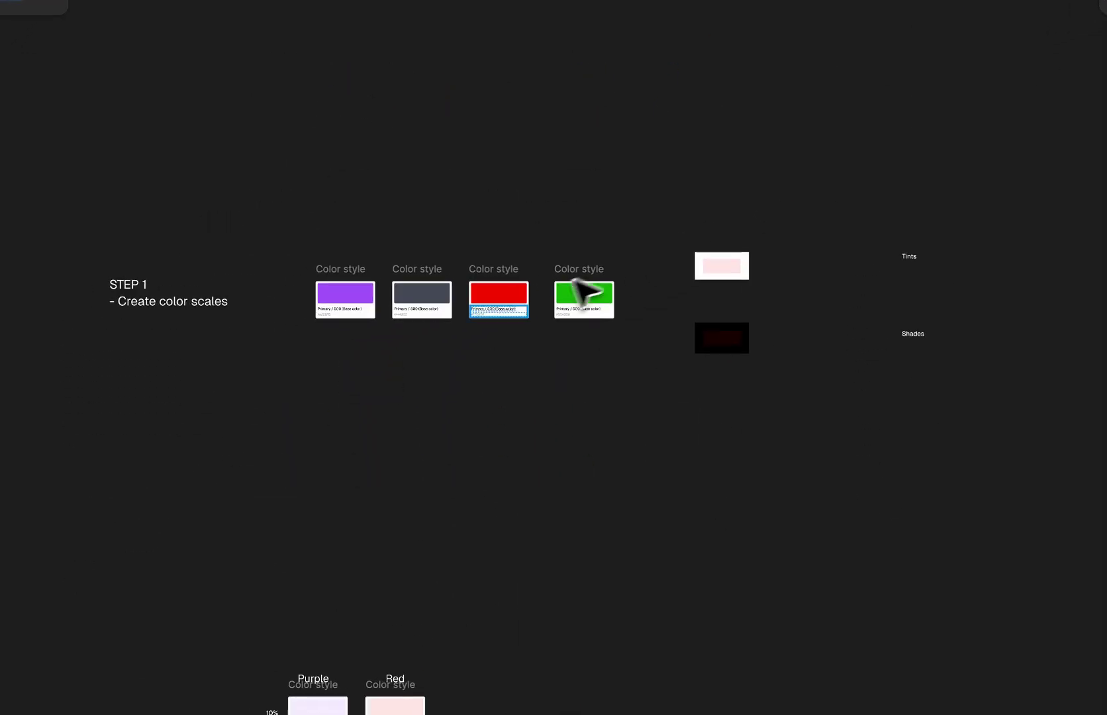
scroll(499, 326, "up", 5)
left_click(375, 221)
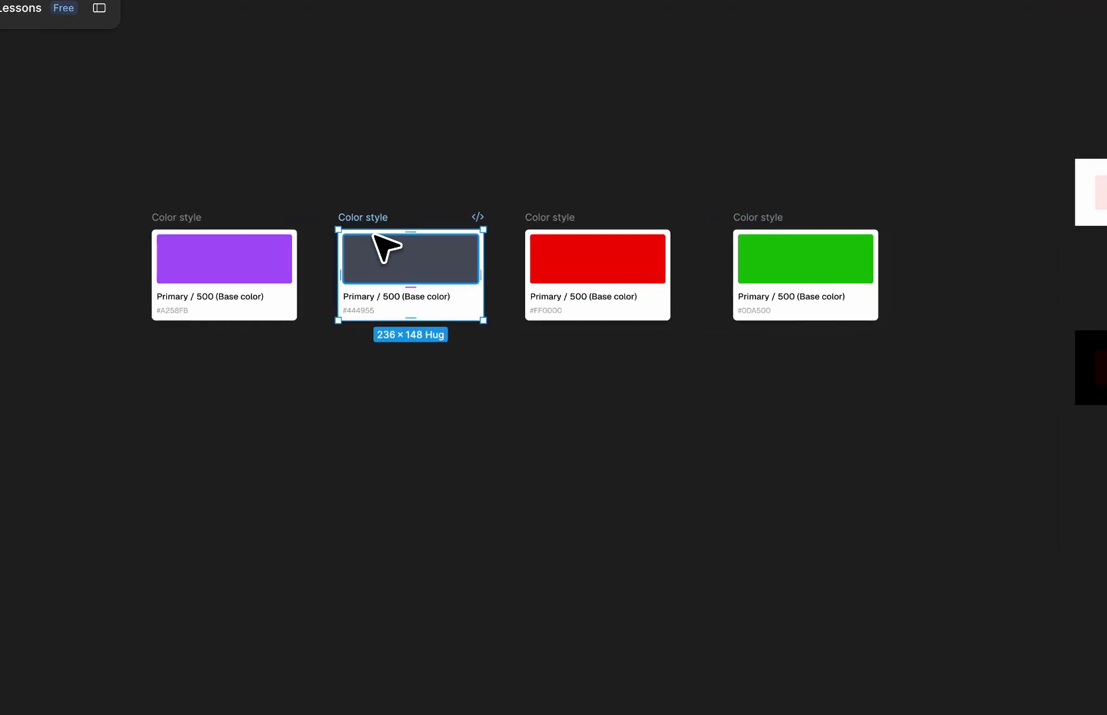
left_click(770, 219)
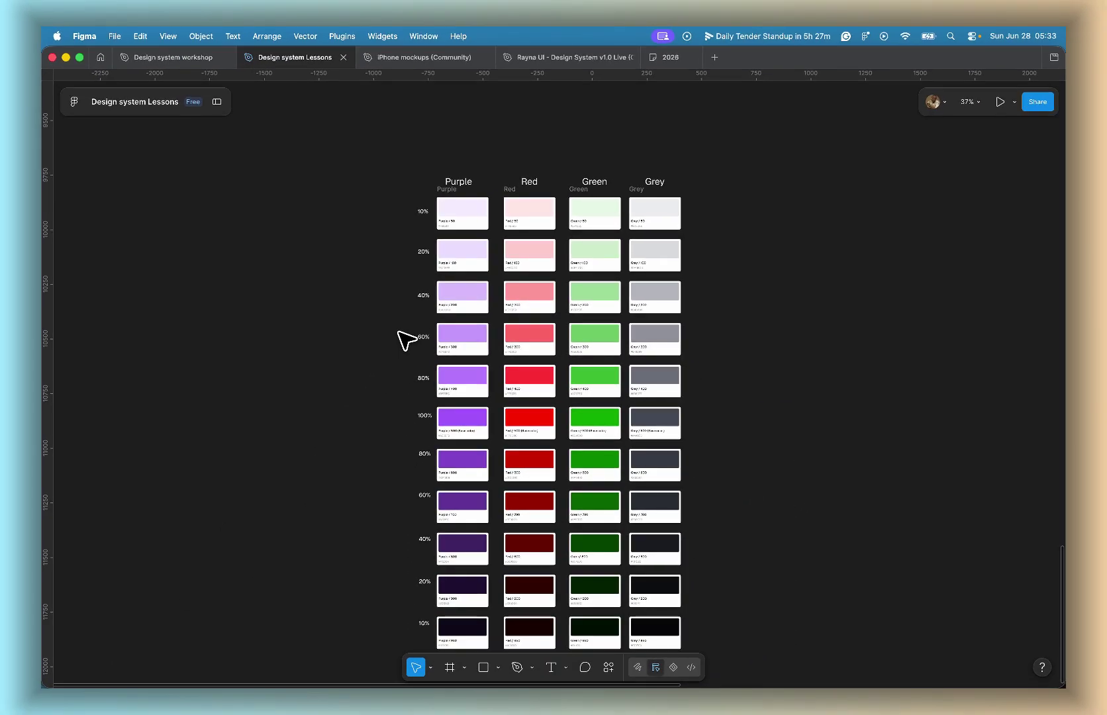
Step: Nudge the Green heading slightly to the left above the Green / 50 card and clear the selection
scroll(573, 206, "up", 5)
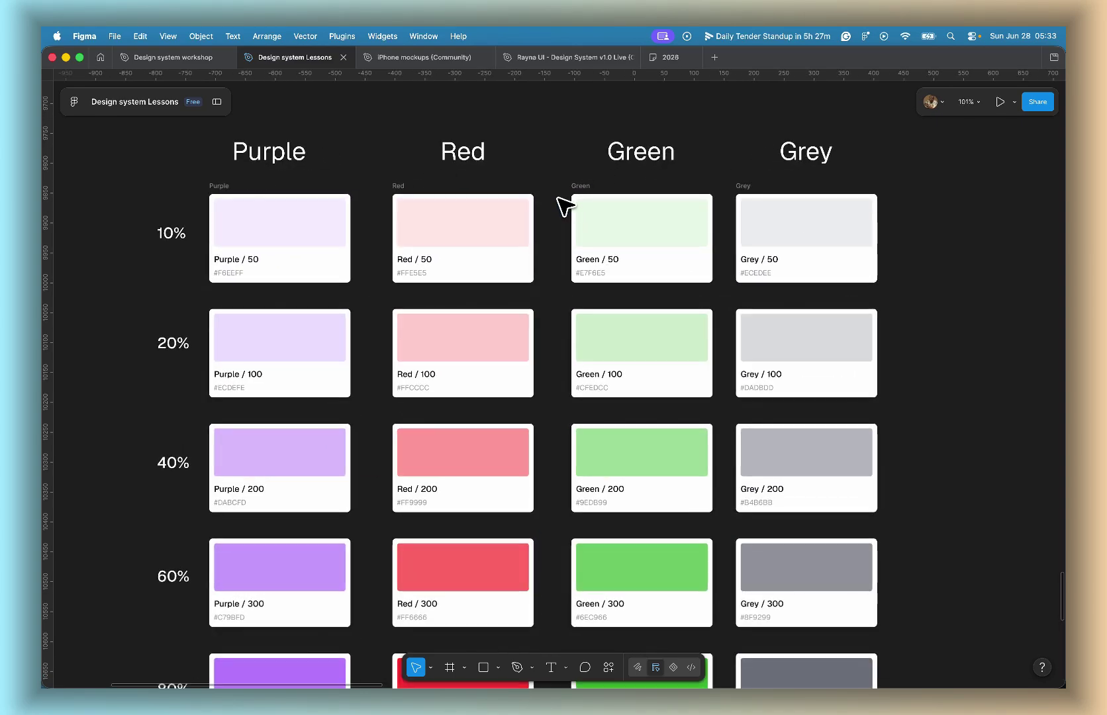
left_click(635, 159)
left_click_drag(634, 159, 625, 161)
left_click(710, 151)
scroll(706, 159, "down", 4)
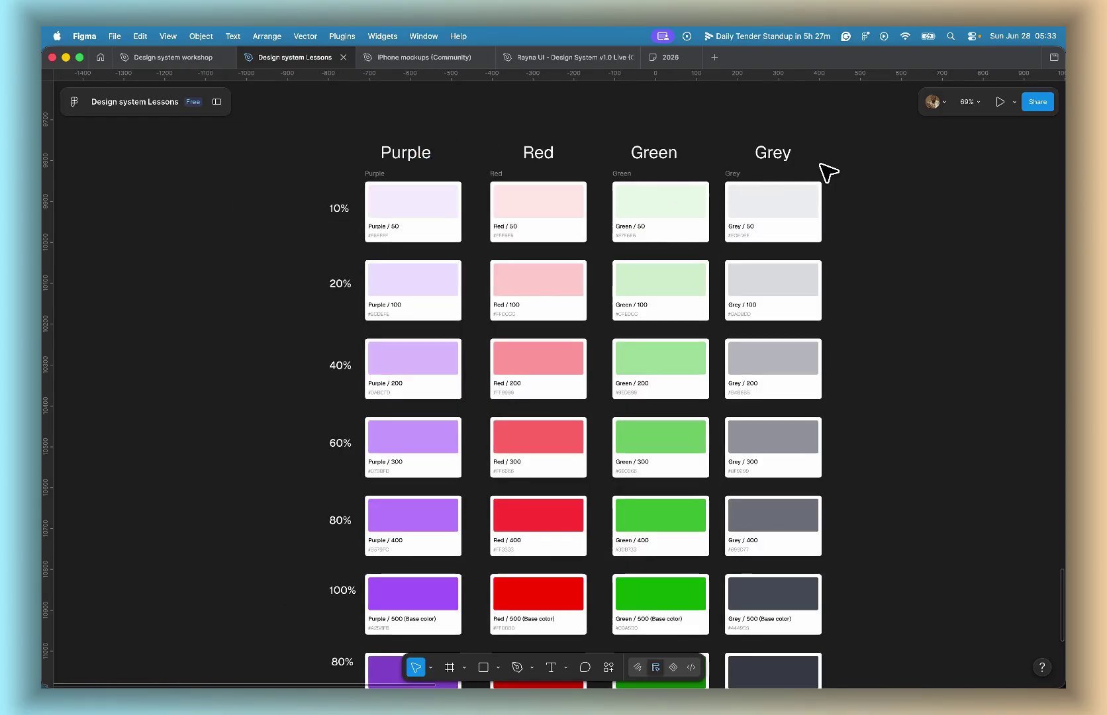
Step: Switch to the browser article, read its Tier 2: Alias Tokens section, and return to the Figma file
scroll(827, 174, "down", 5)
scroll(808, 190, "down", 5)
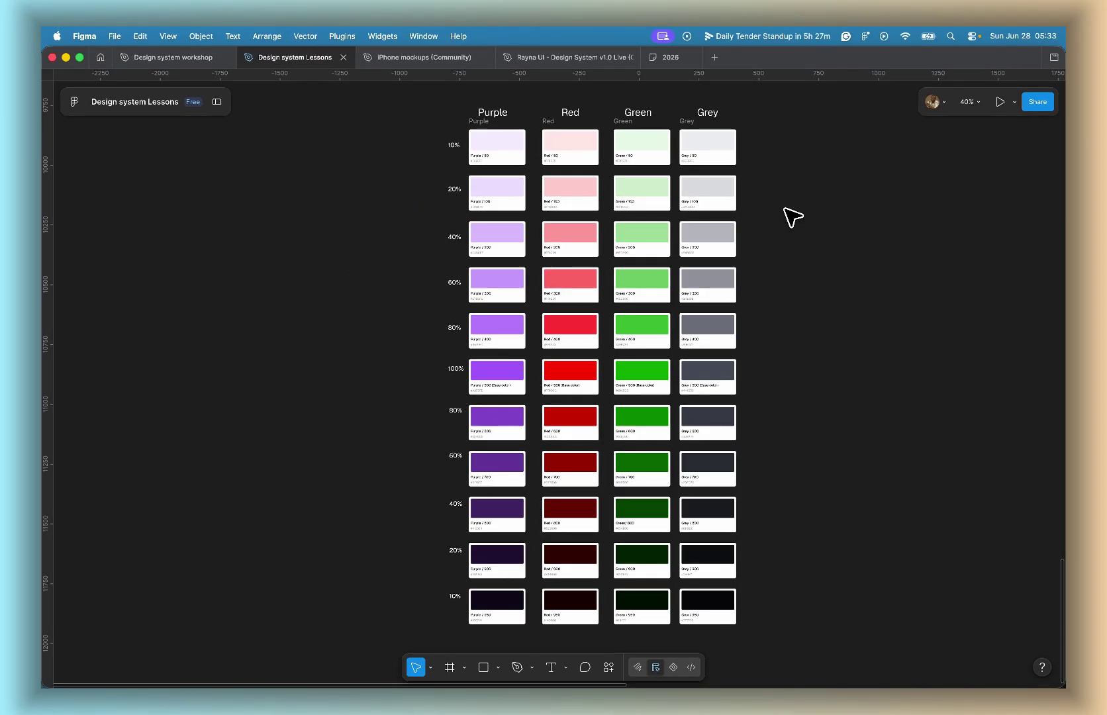
key("ctrl+Right")
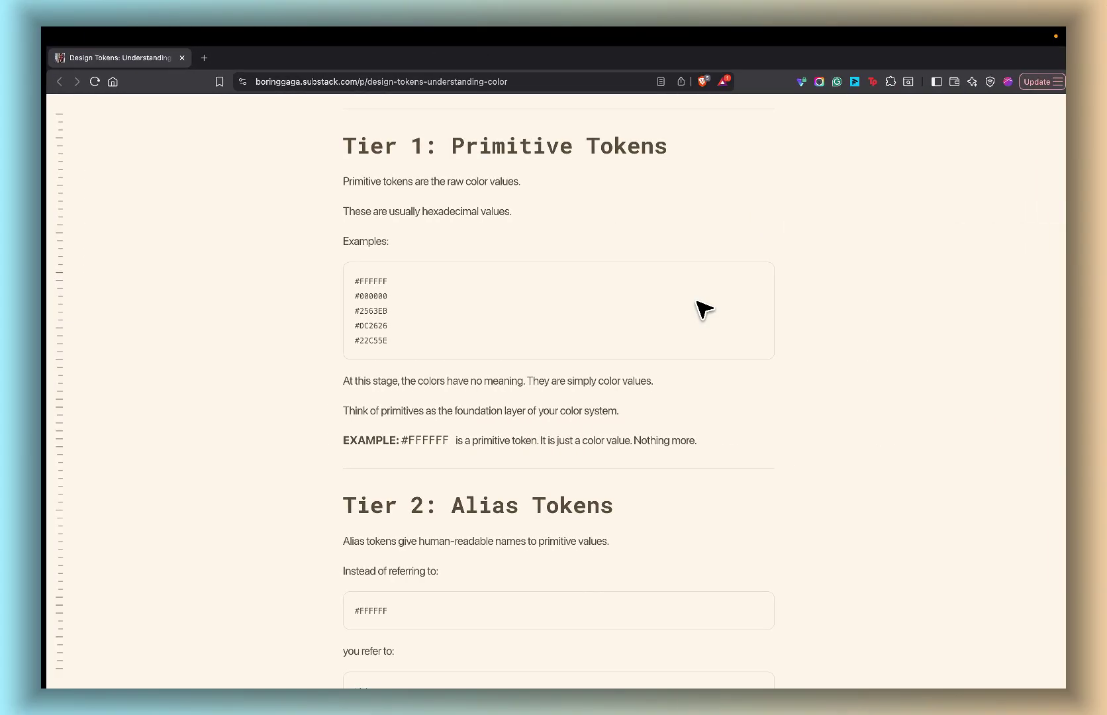
scroll(618, 446, "down", 10)
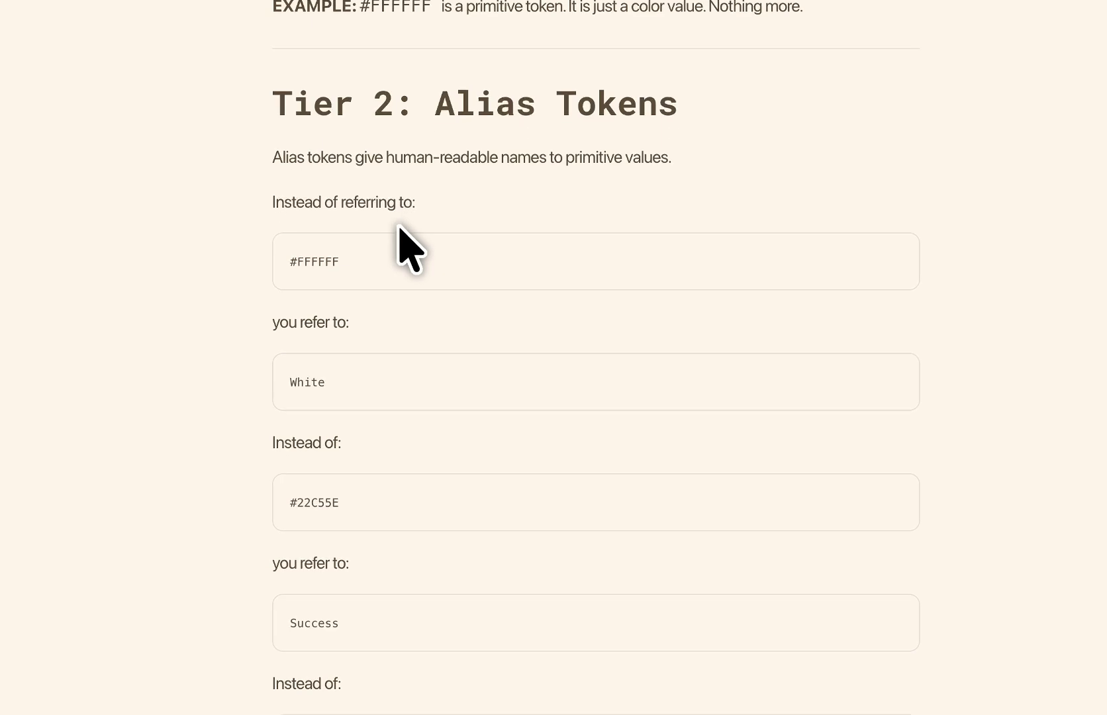
key("ctrl+Left")
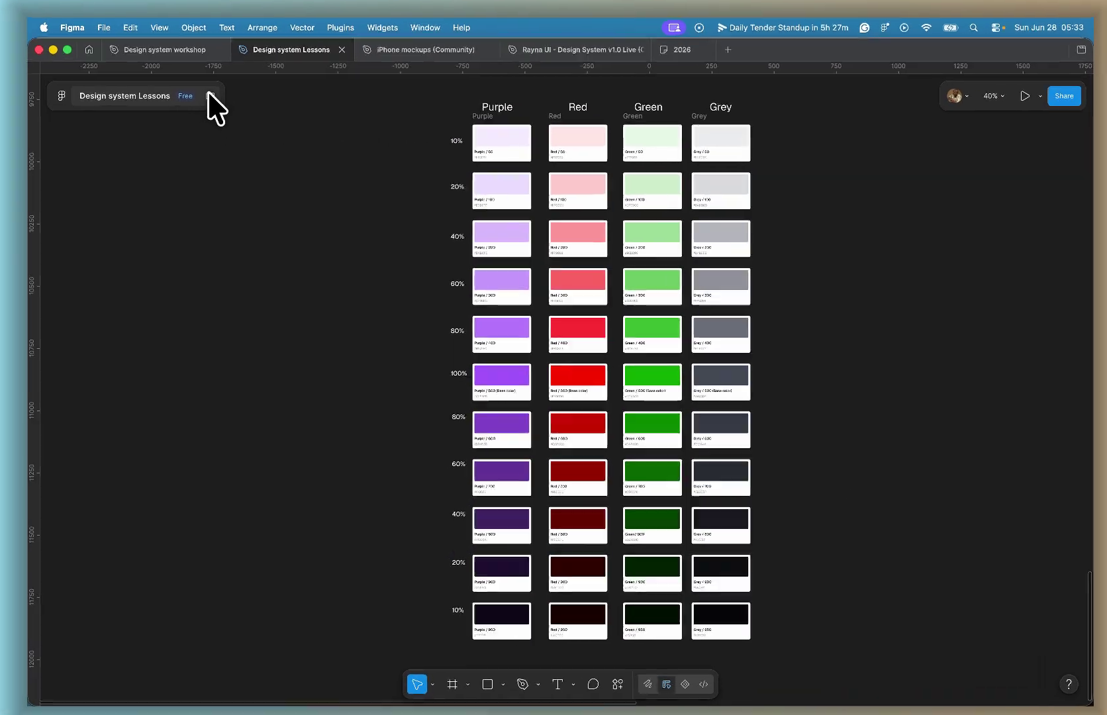
Step: Open the file's variables in a compact floating window and create a first color variable
left_click(192, 82)
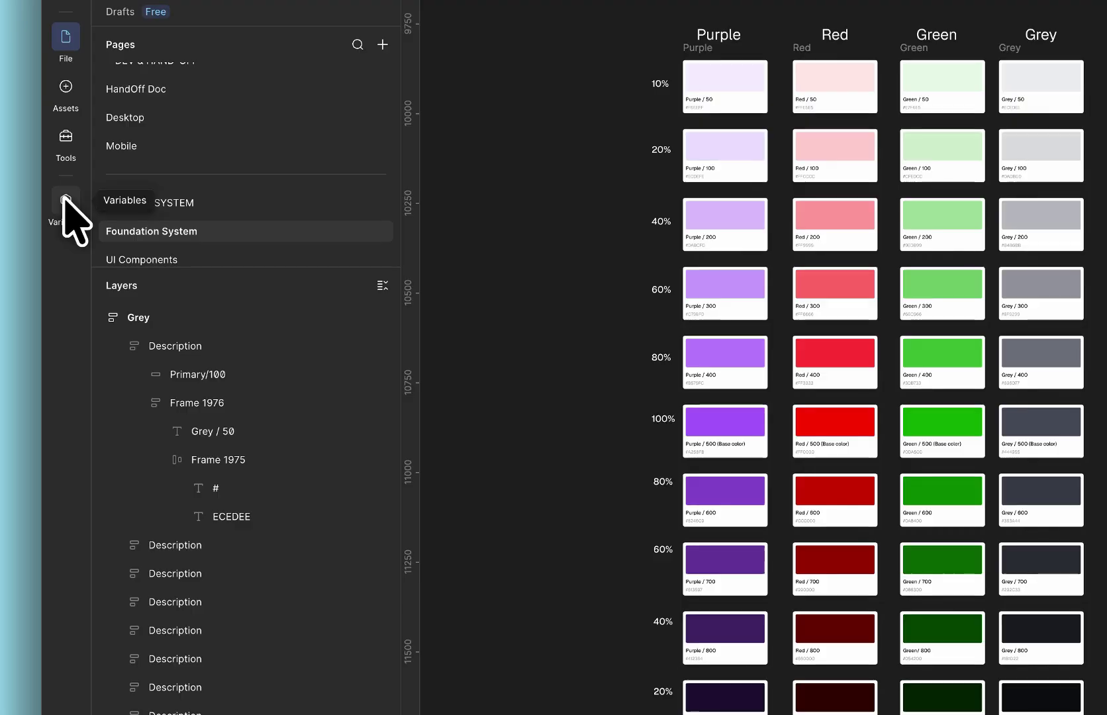
left_click(28, 207)
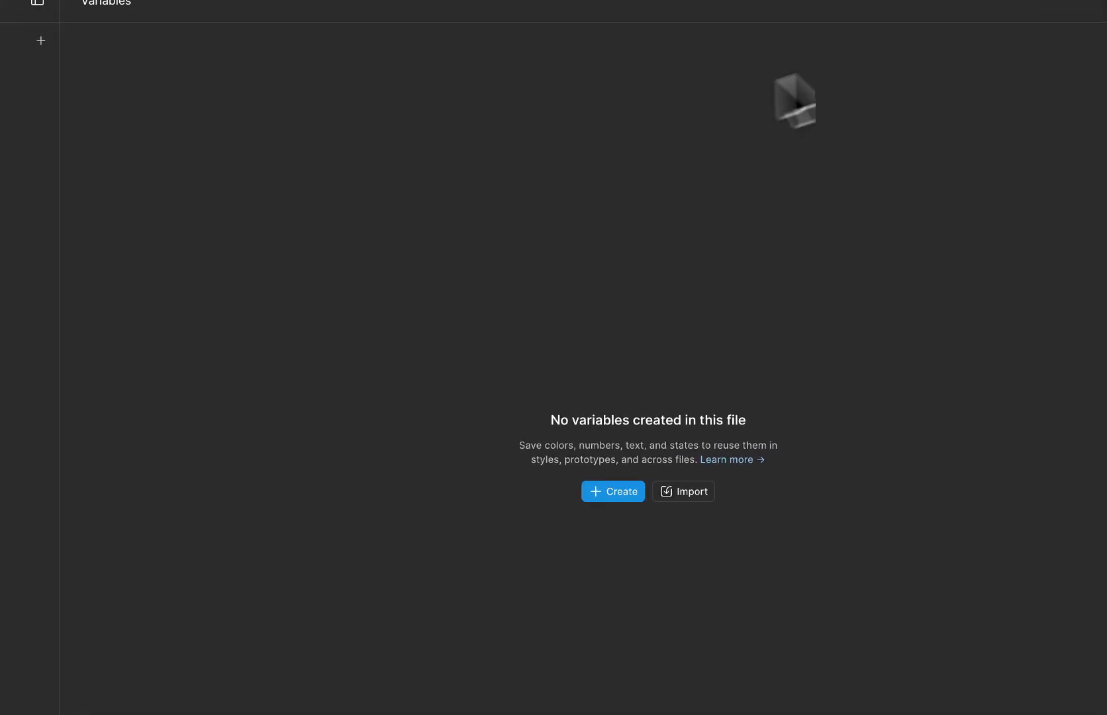
left_click(1032, 41)
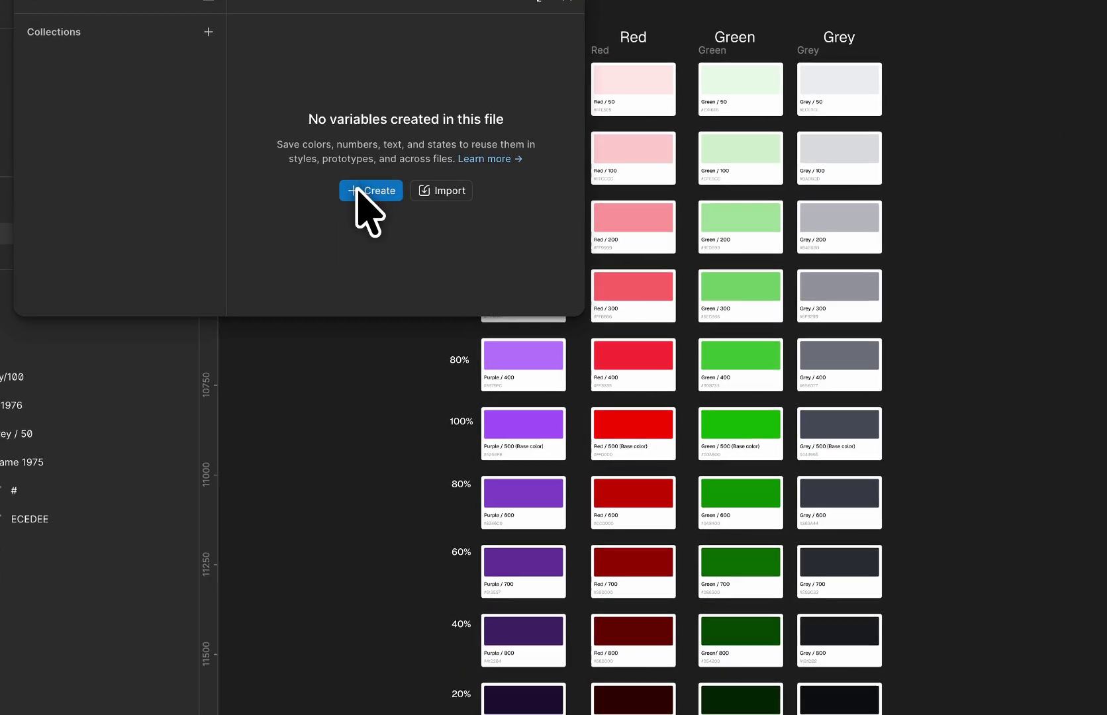
left_click(395, 215)
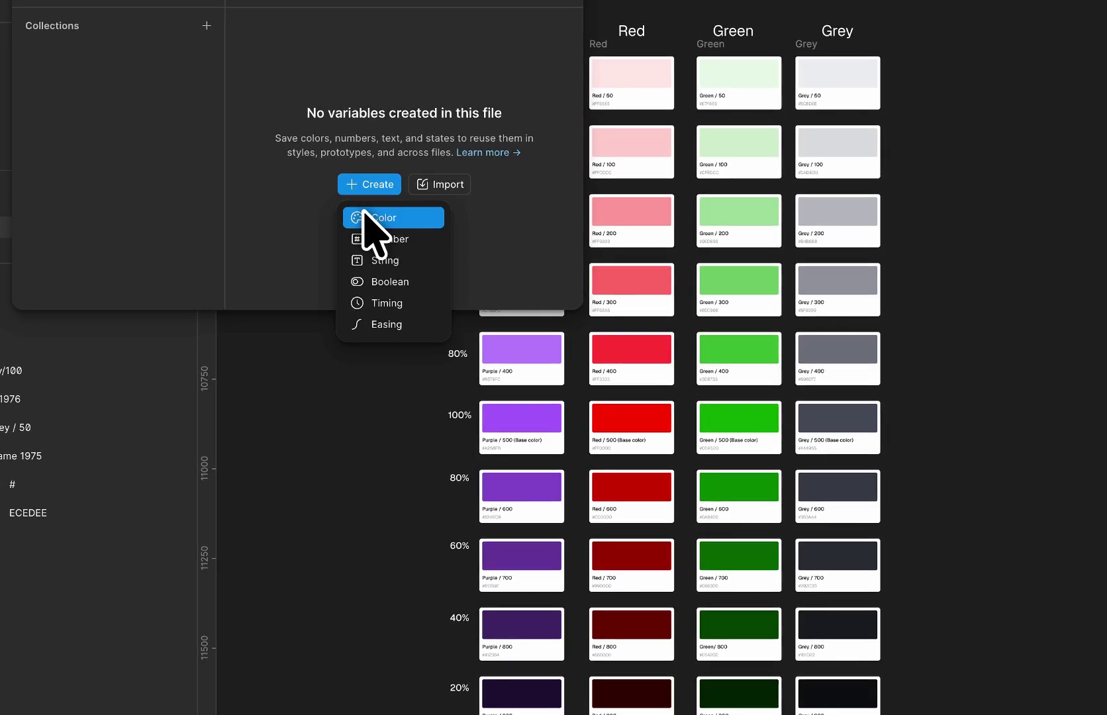
left_click(364, 211)
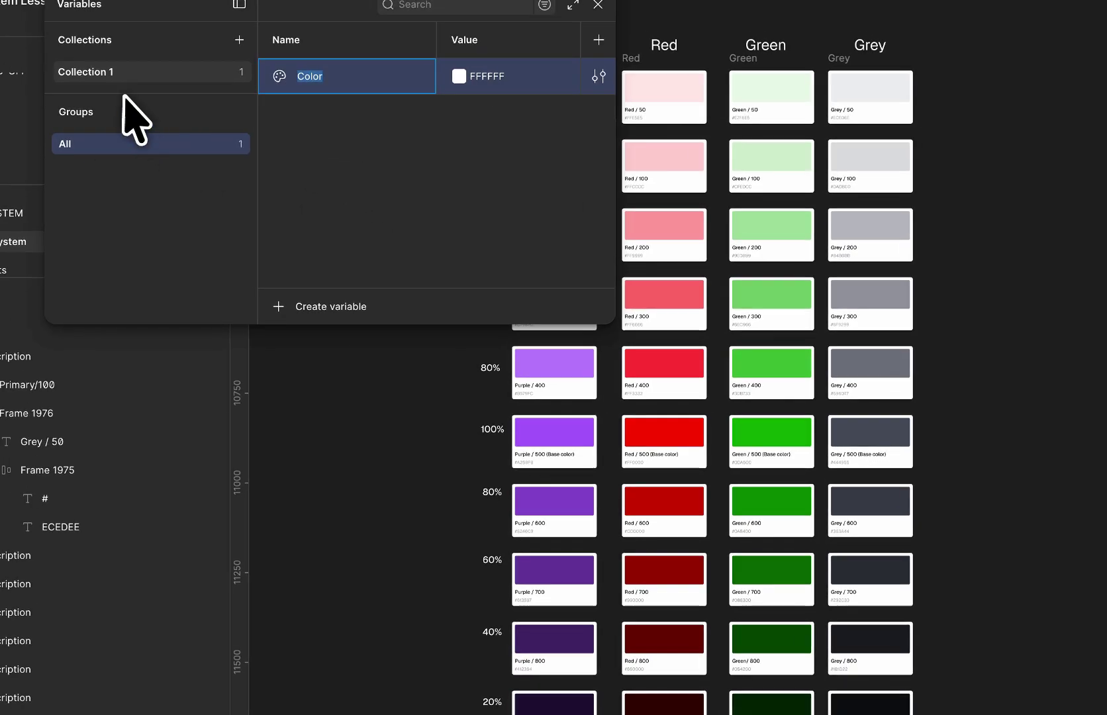
Step: Rename the variable collection as Primitive color tokens
double_click(63, 57)
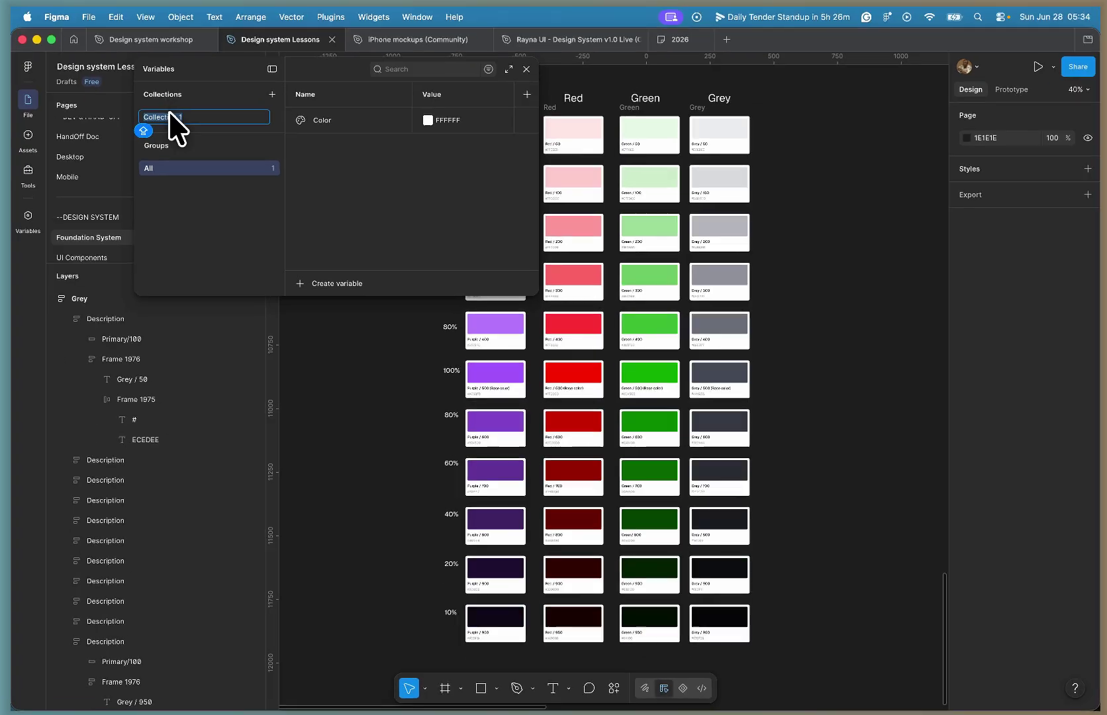
type("Primitiv")
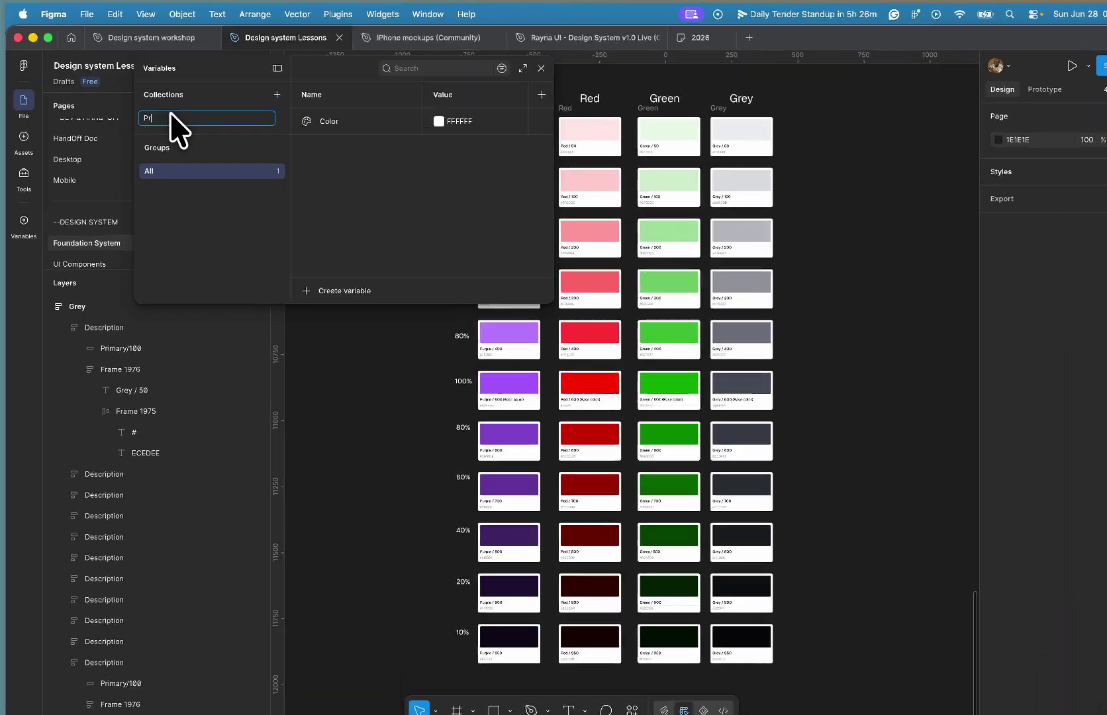
type("e")
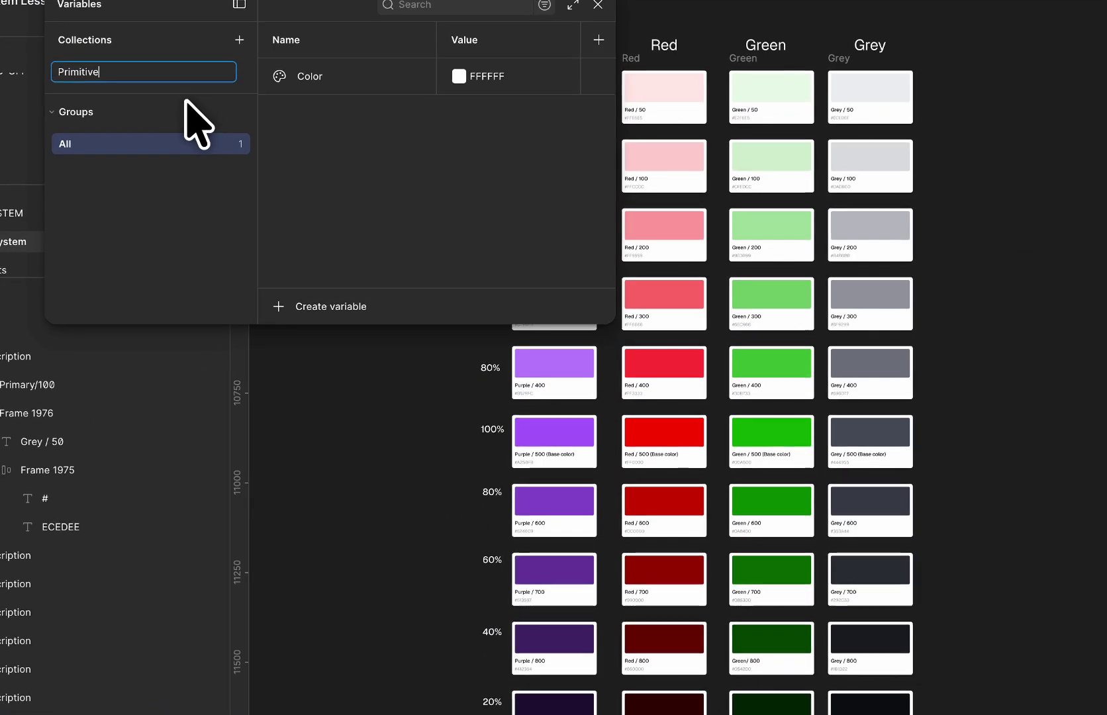
type("color t")
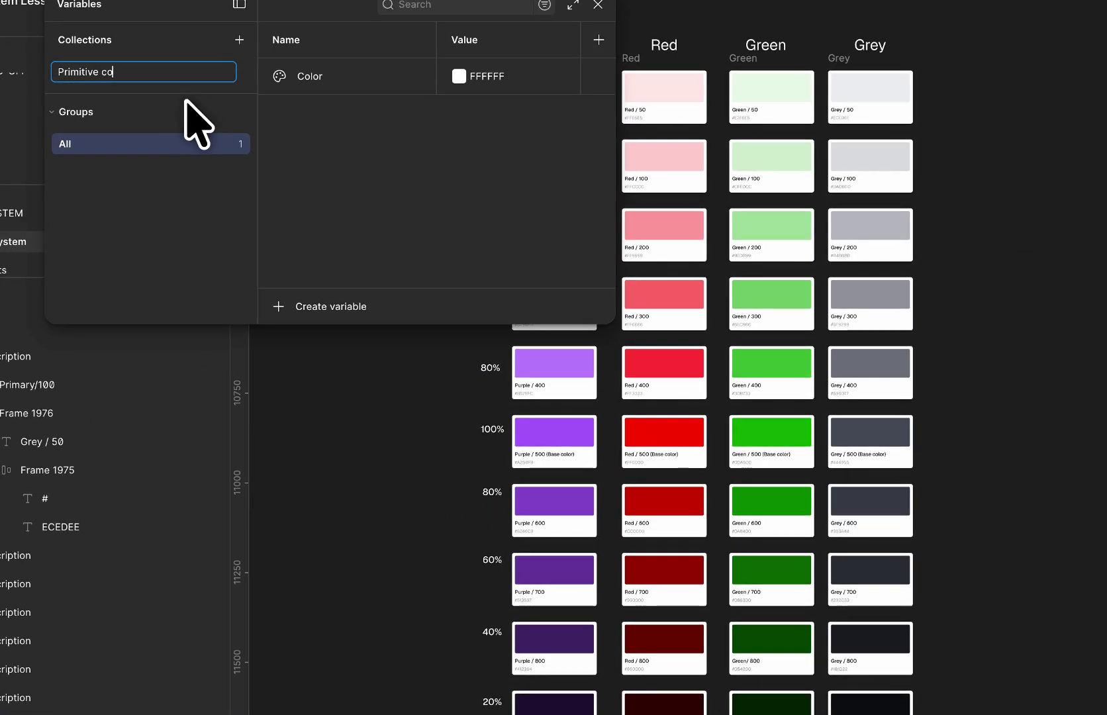
type("okens")
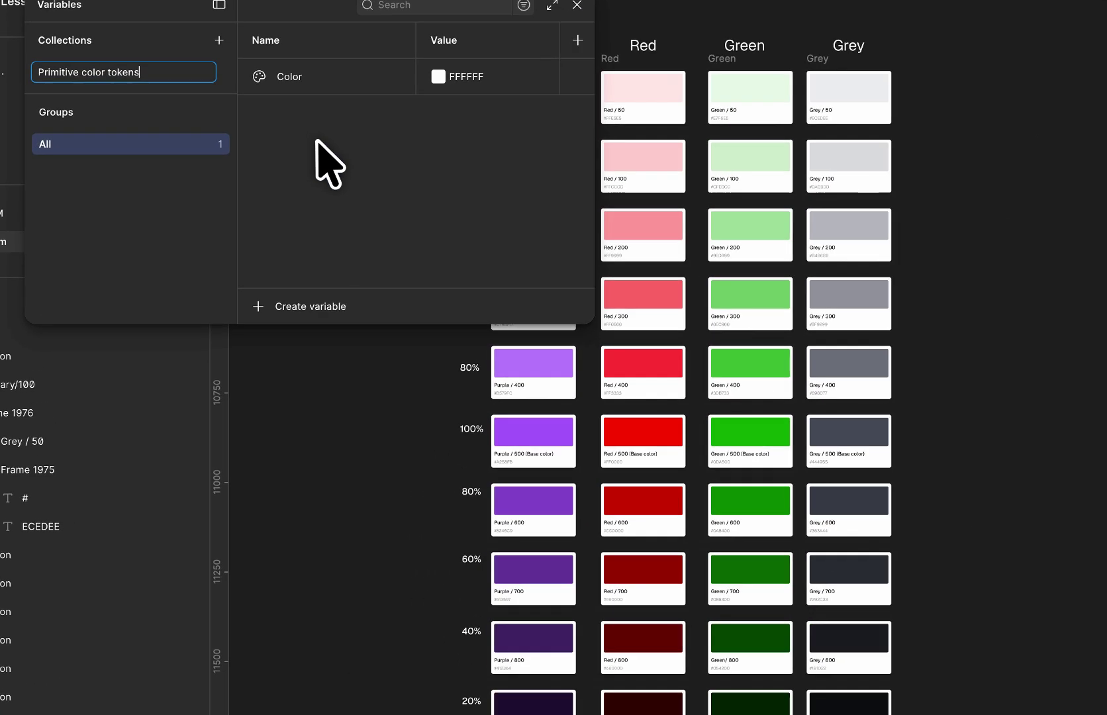
left_click(369, 192)
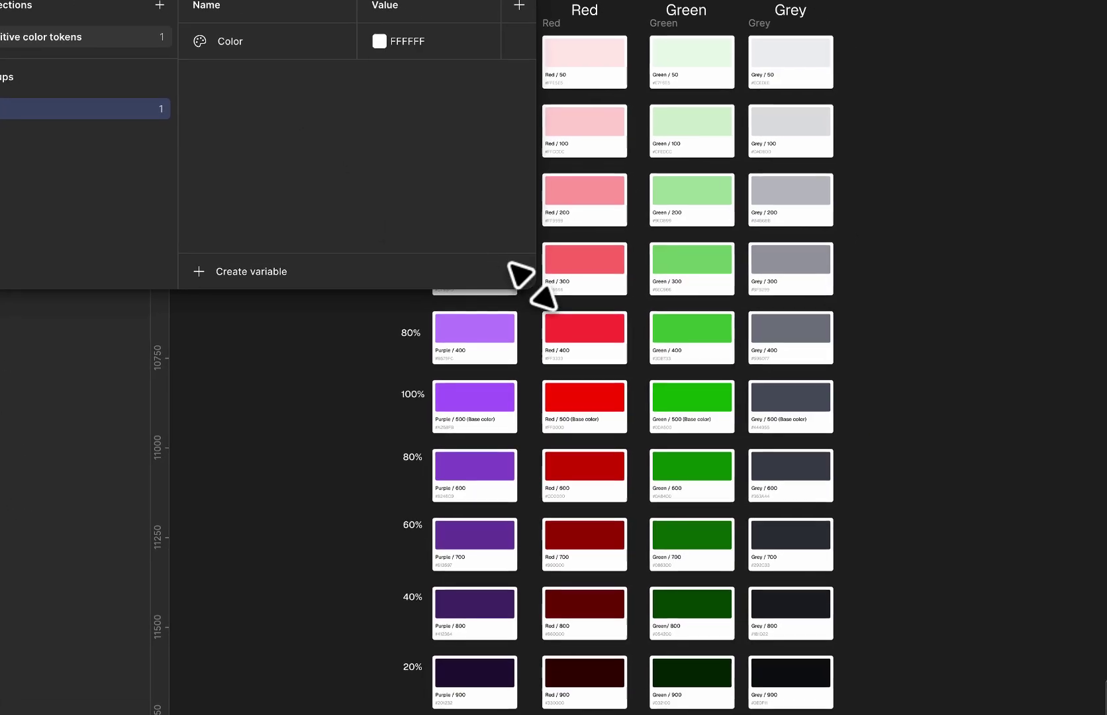
Step: Enlarge the Variables window, move it beside the purple column, and narrow it so the purple cards stay uncovered
left_click_drag(586, 323, 683, 413)
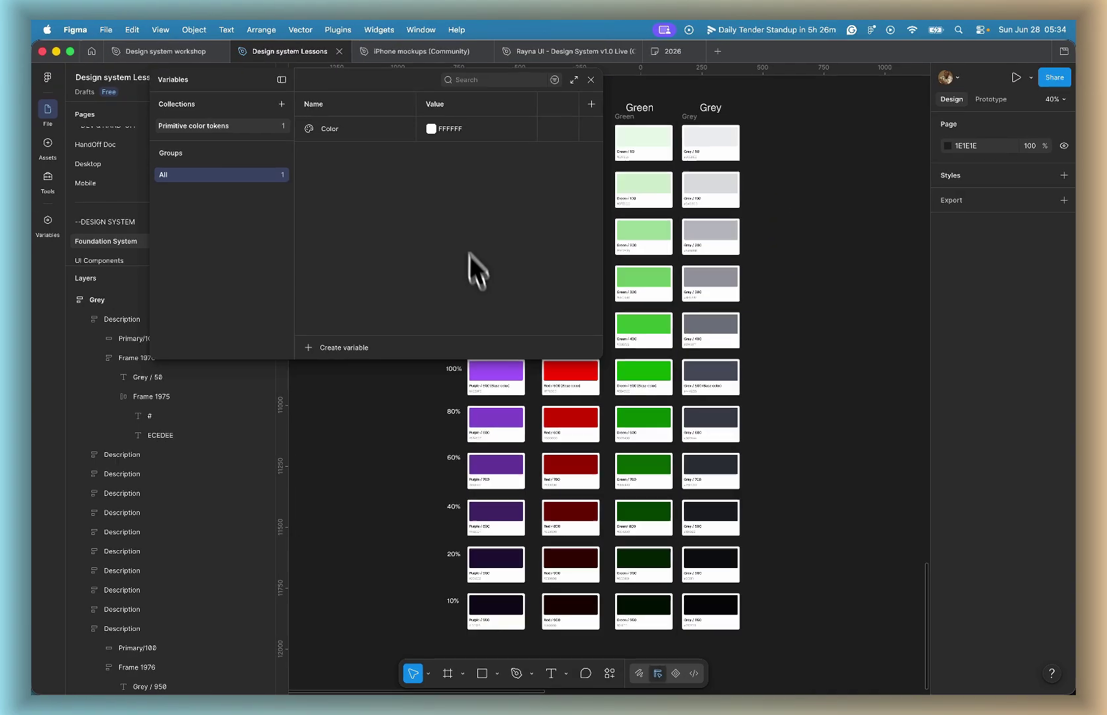
left_click_drag(339, 96, 219, 221)
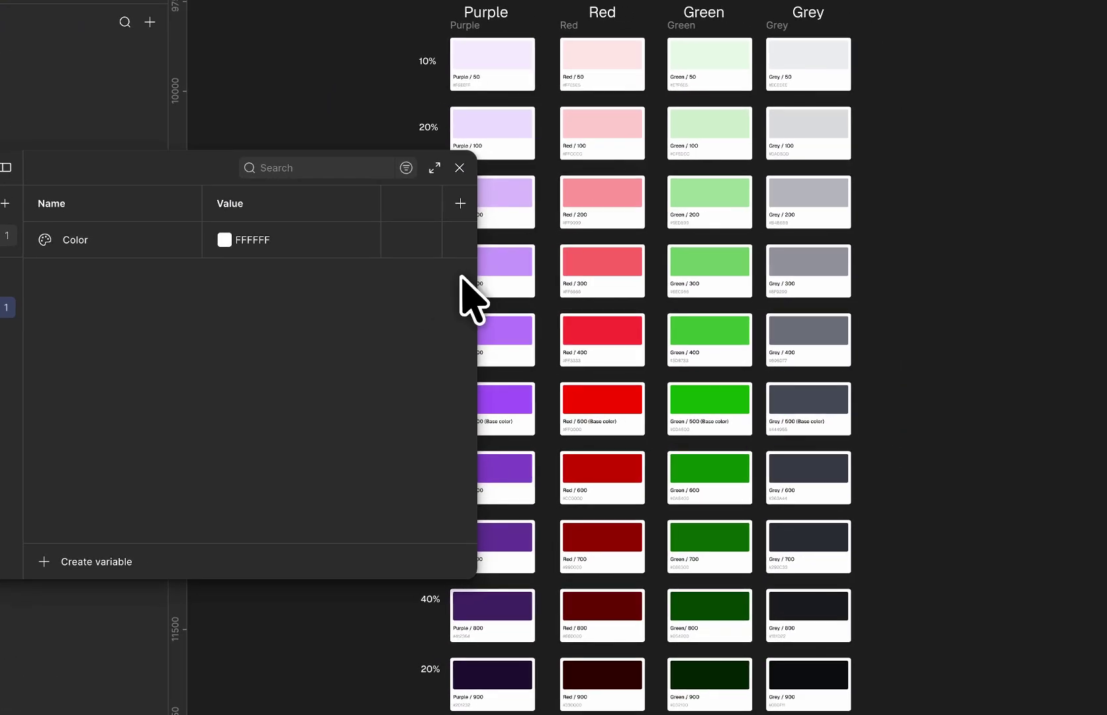
left_click_drag(470, 281, 416, 284)
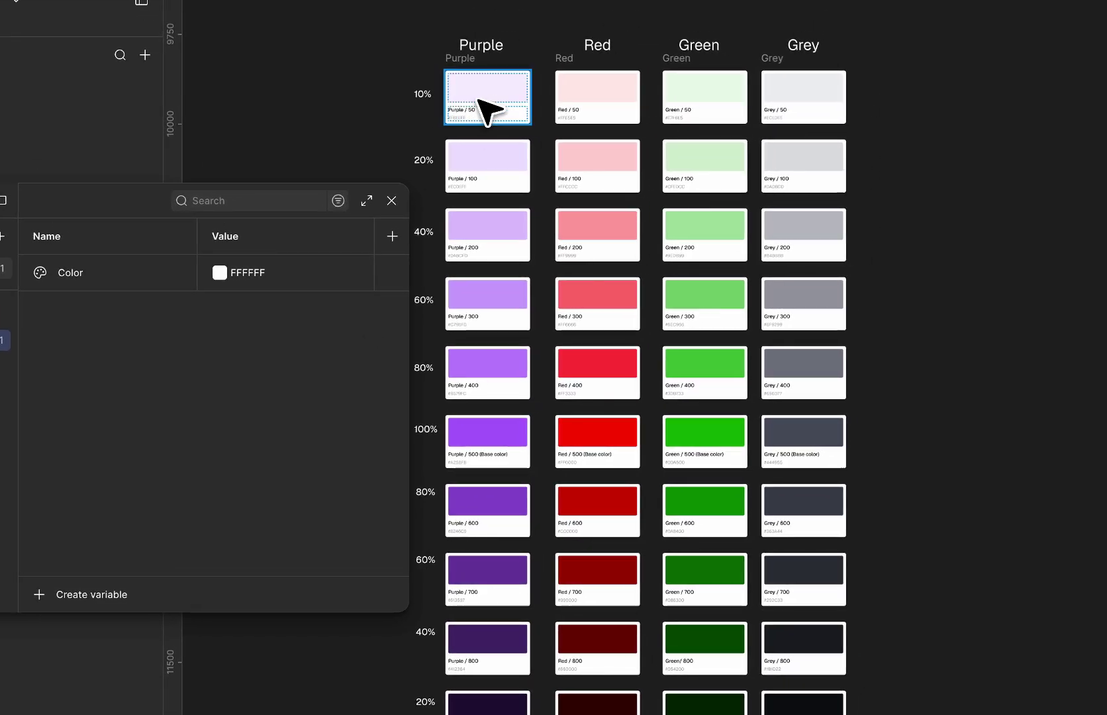
Step: Rename the first color variable as Purple/50 so that it sits in a Purple group
scroll(511, 64, "up", 5)
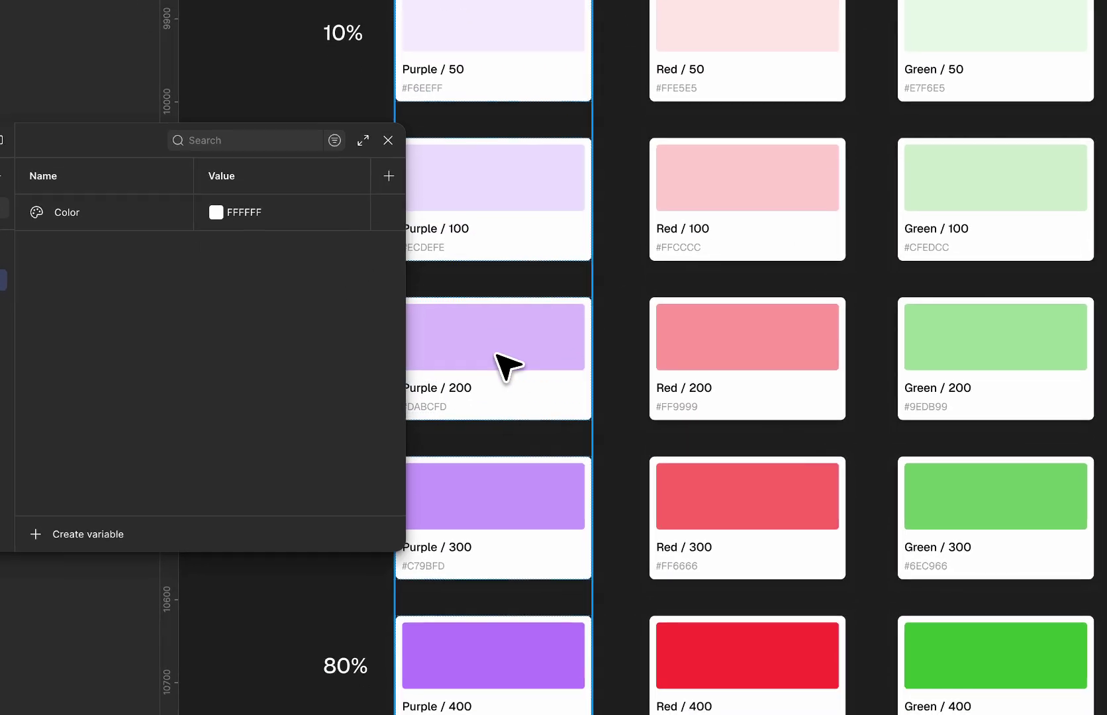
scroll(503, 427, "down", 1)
scroll(504, 447, "left", 4)
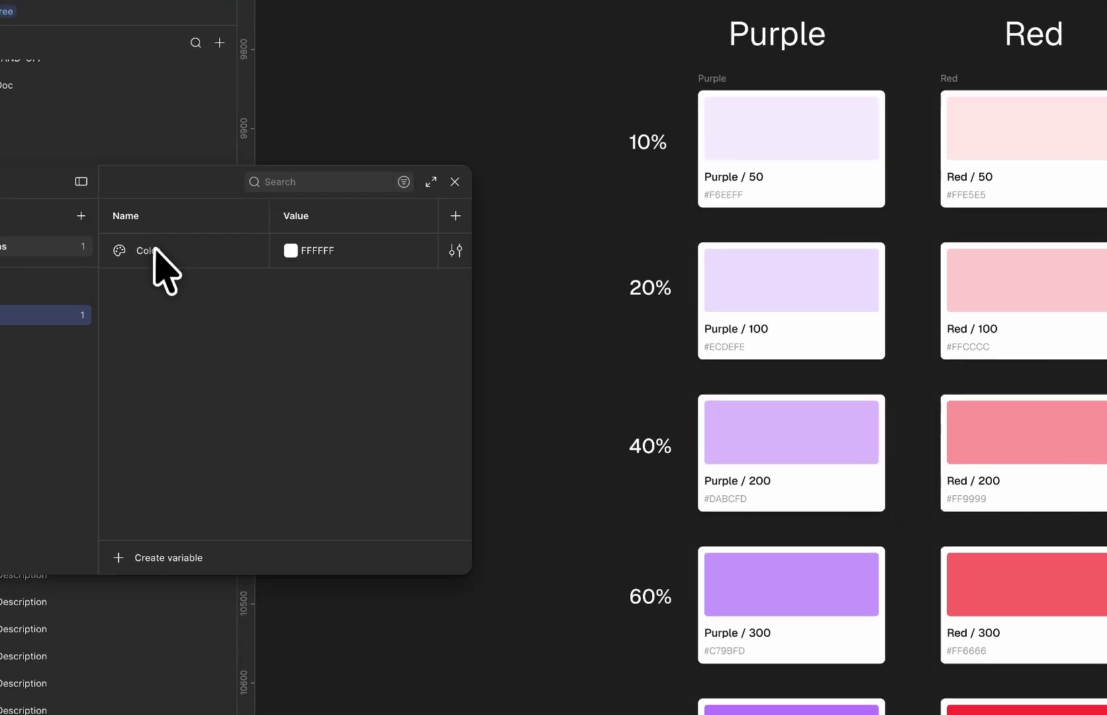
double_click(219, 262)
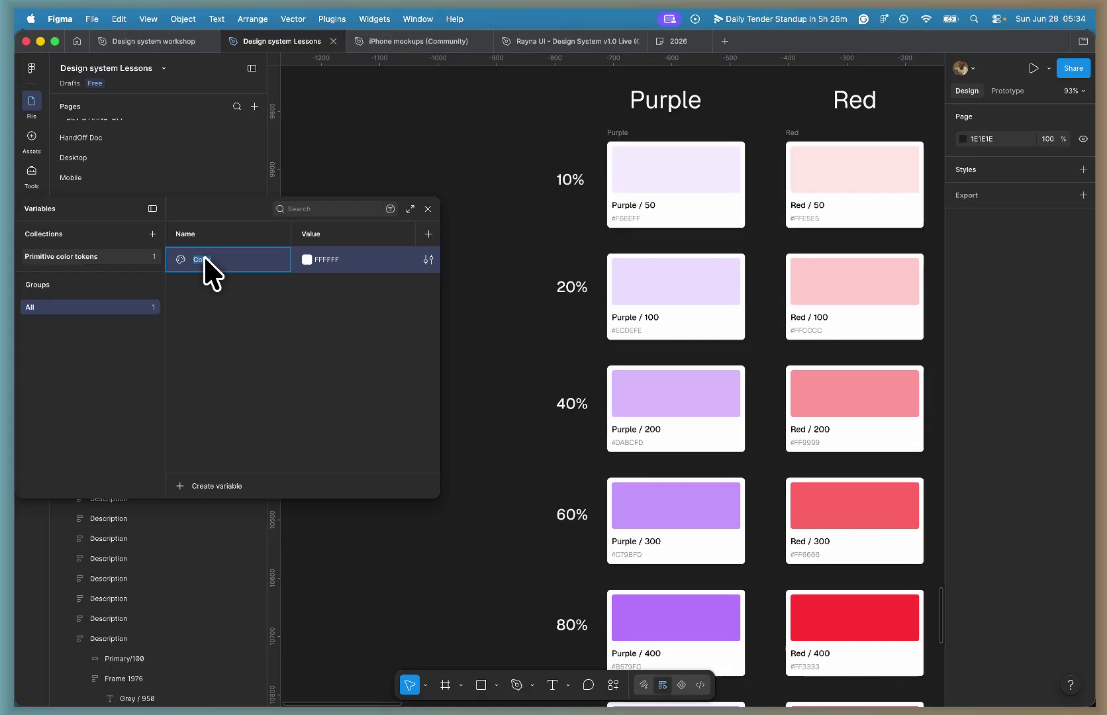
type("Purple/")
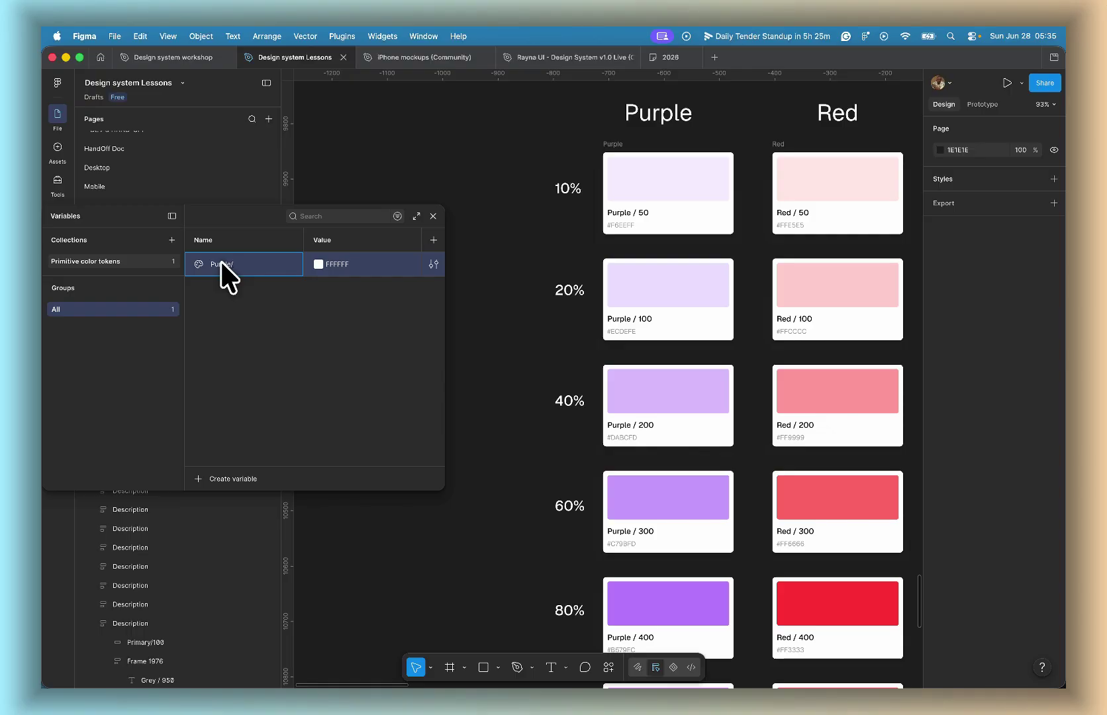
type("50")
key("Return")
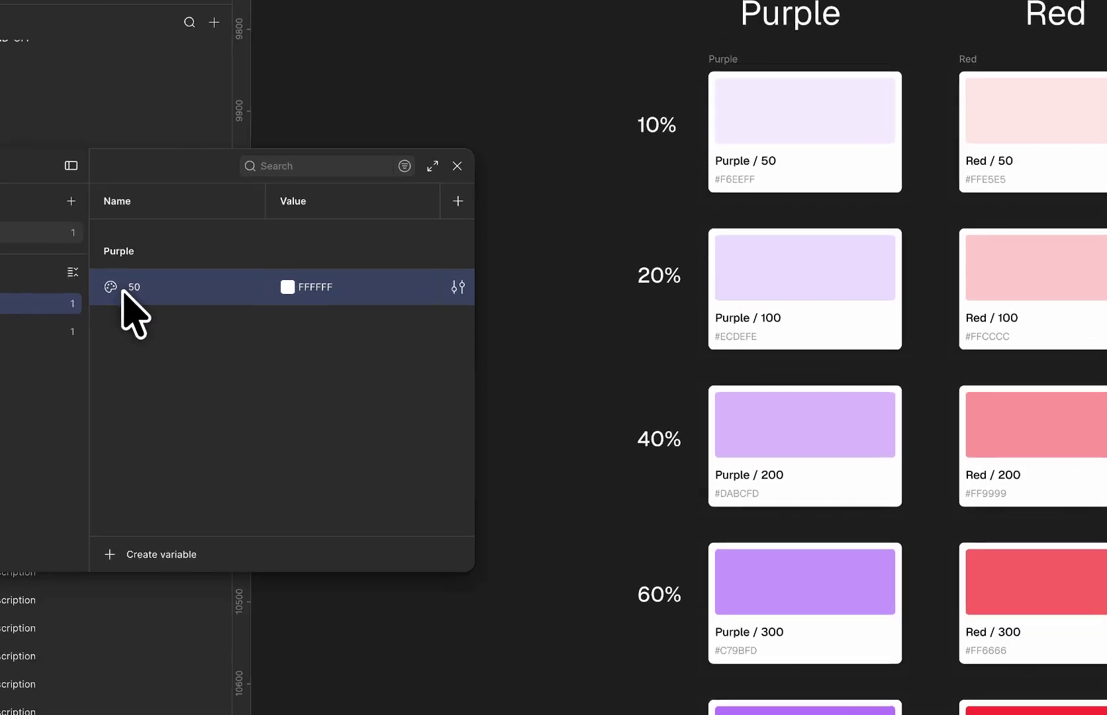
Step: Duplicate the 50 variable inside the Purple group and name the copy green/success/50
left_click(66, 326)
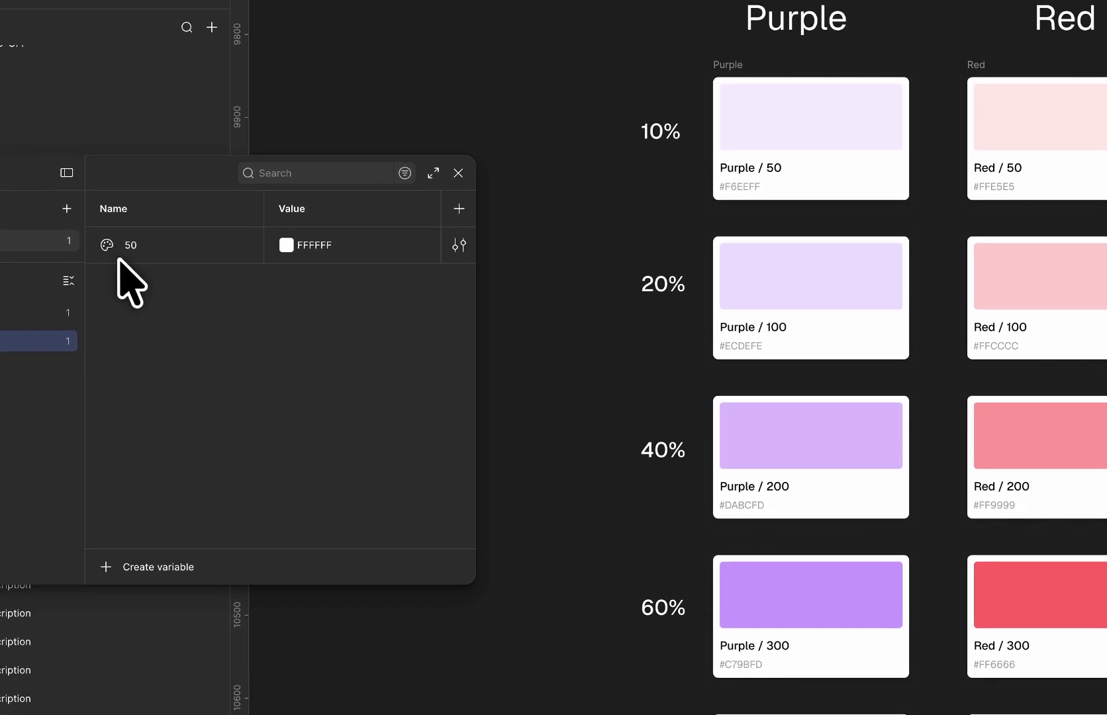
left_click(186, 238)
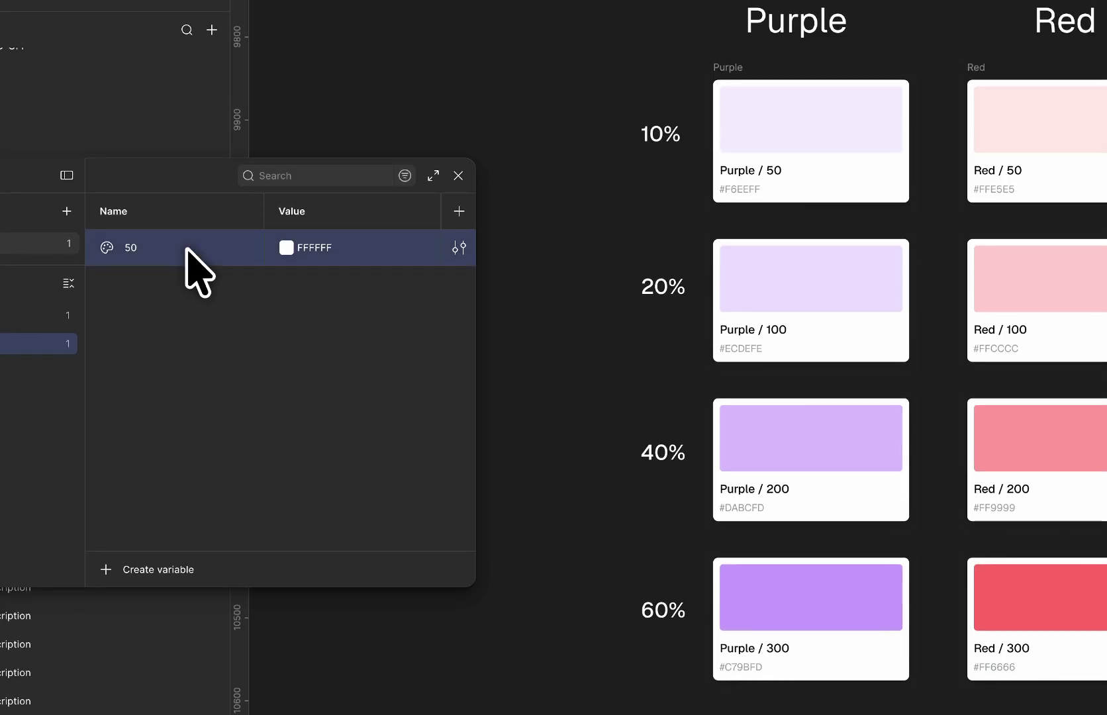
key("ctrl+d")
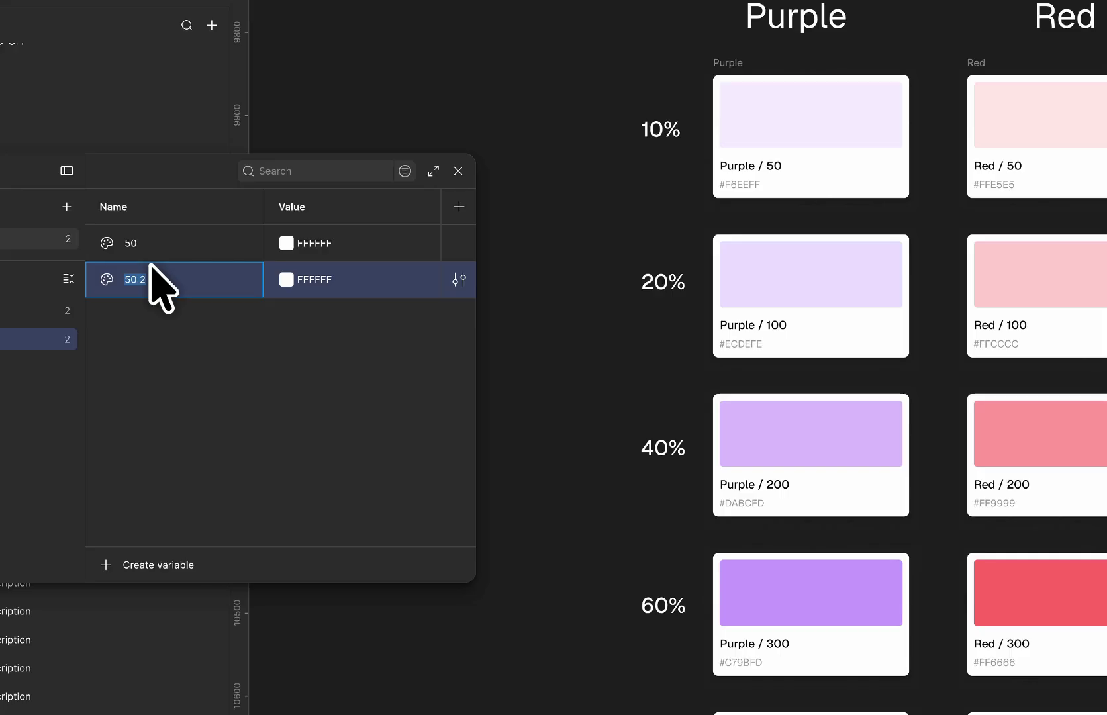
type("green")
type("/success/50/")
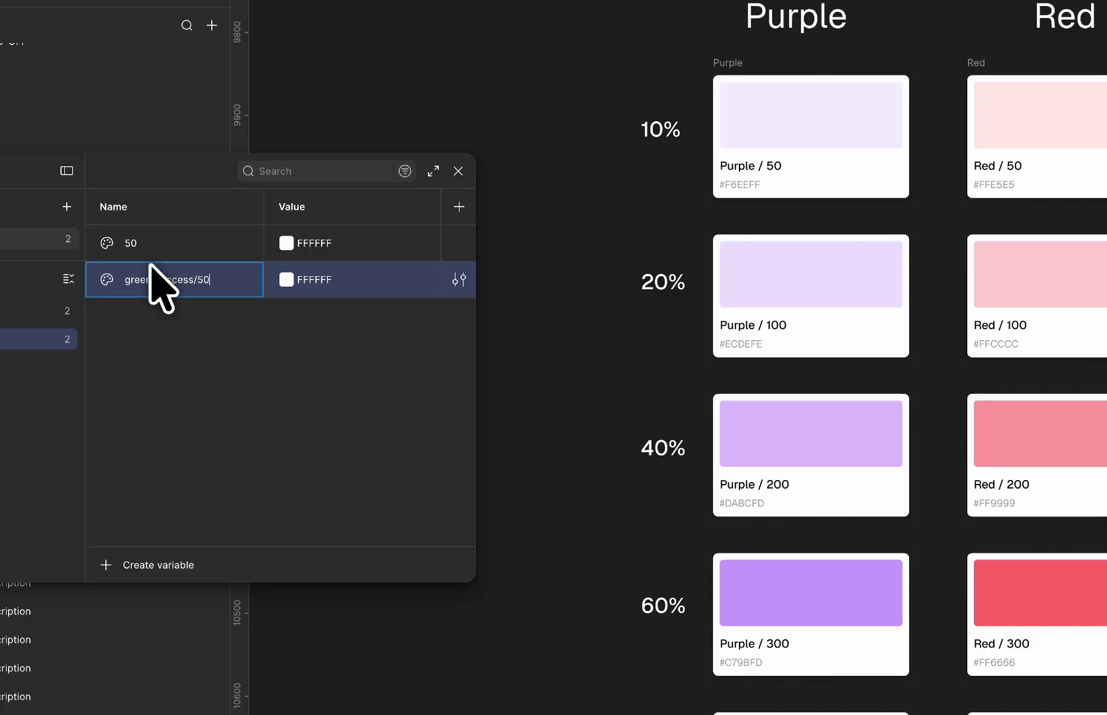
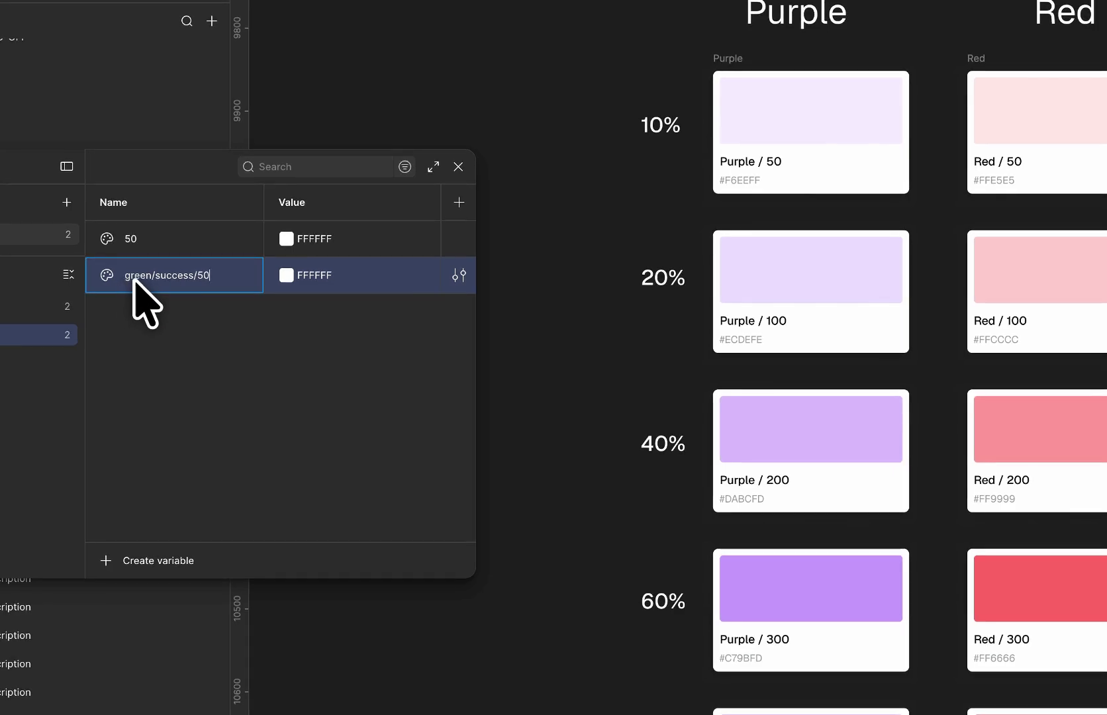
type("/20")
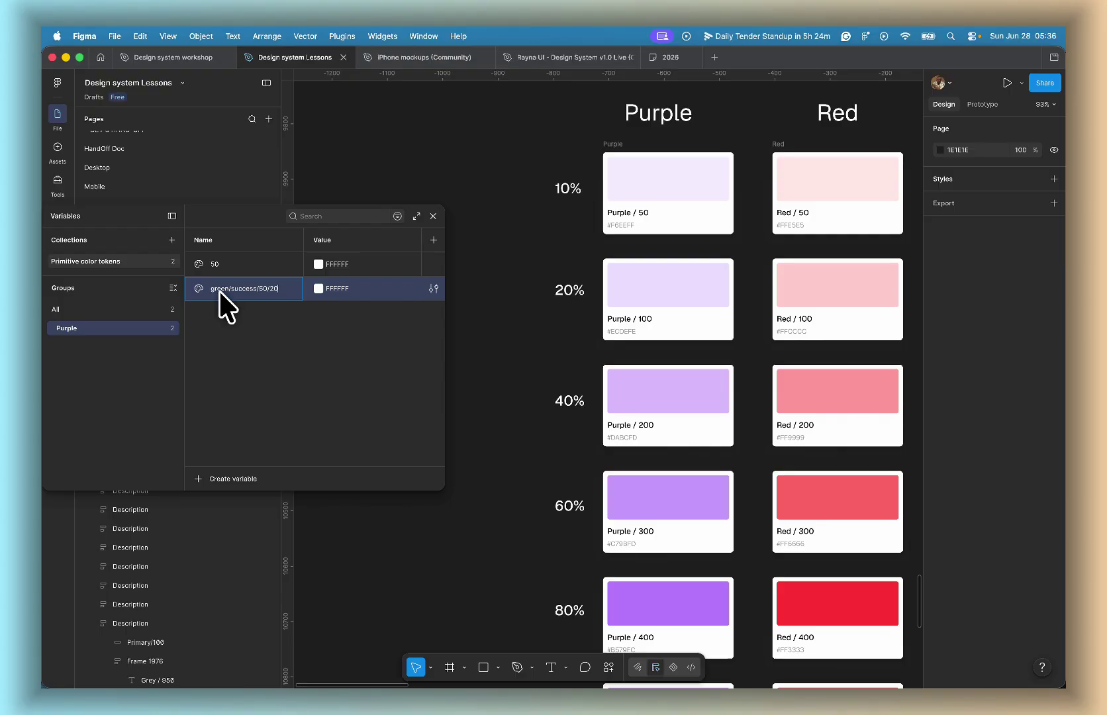
key("BackSpace")
key("BackSpace")
key("Return")
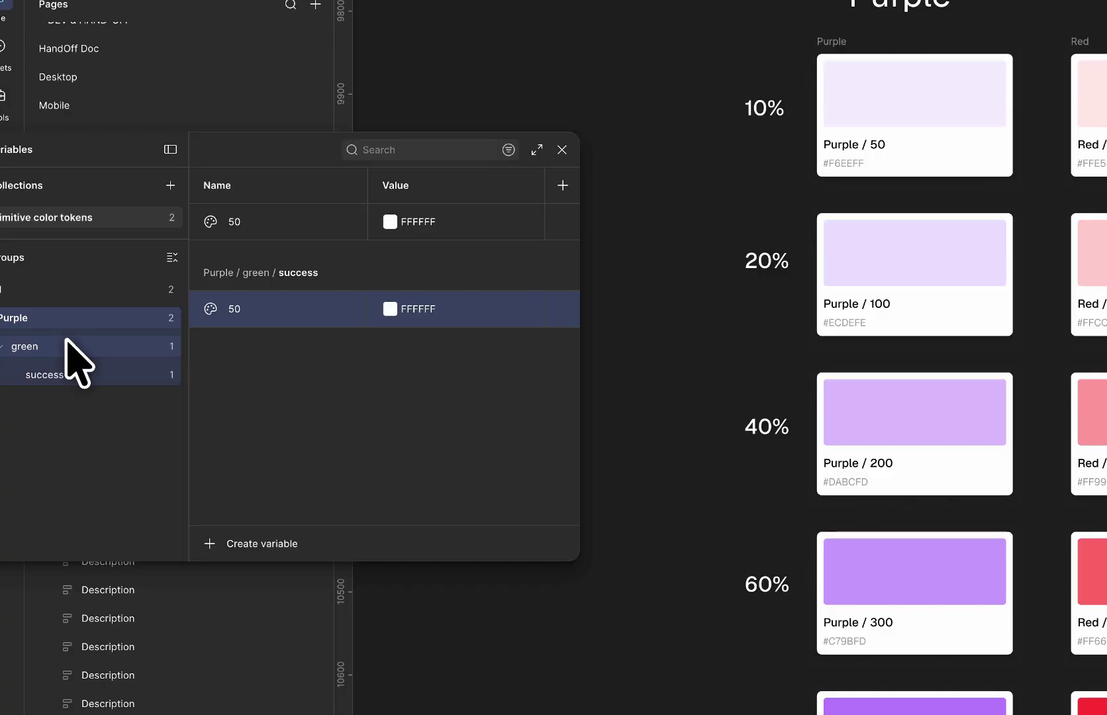
Step: Look into the nested green and success groups under Purple, and delete the green group
left_click(66, 343)
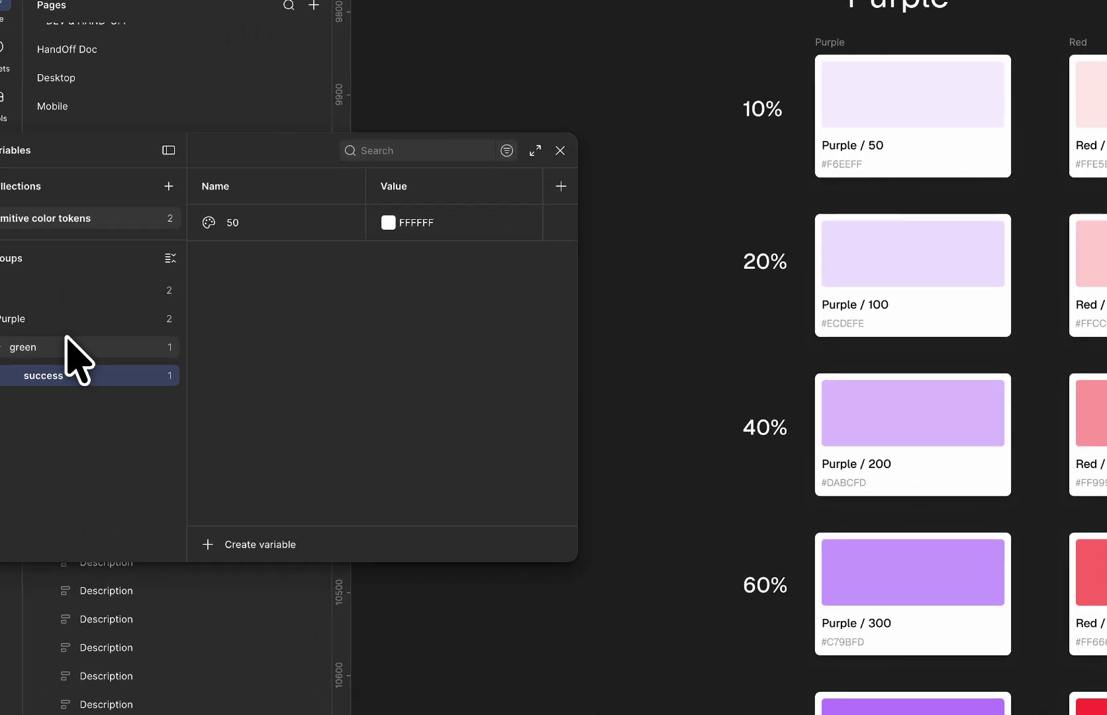
left_click(6, 364)
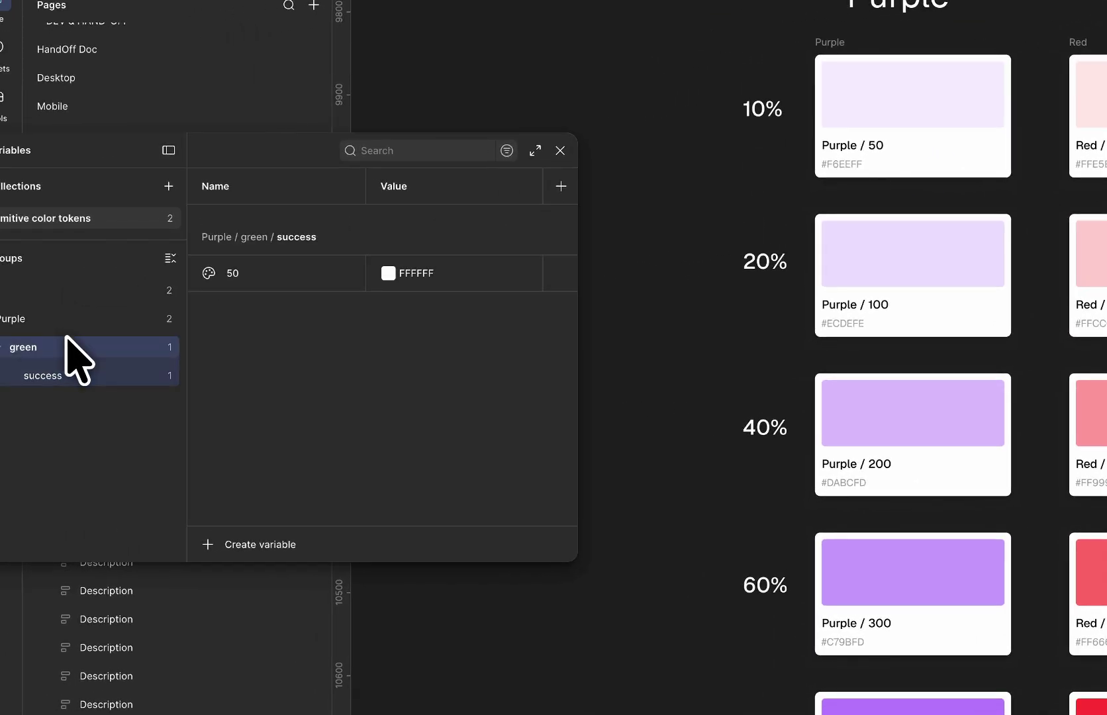
right_click(100, 344)
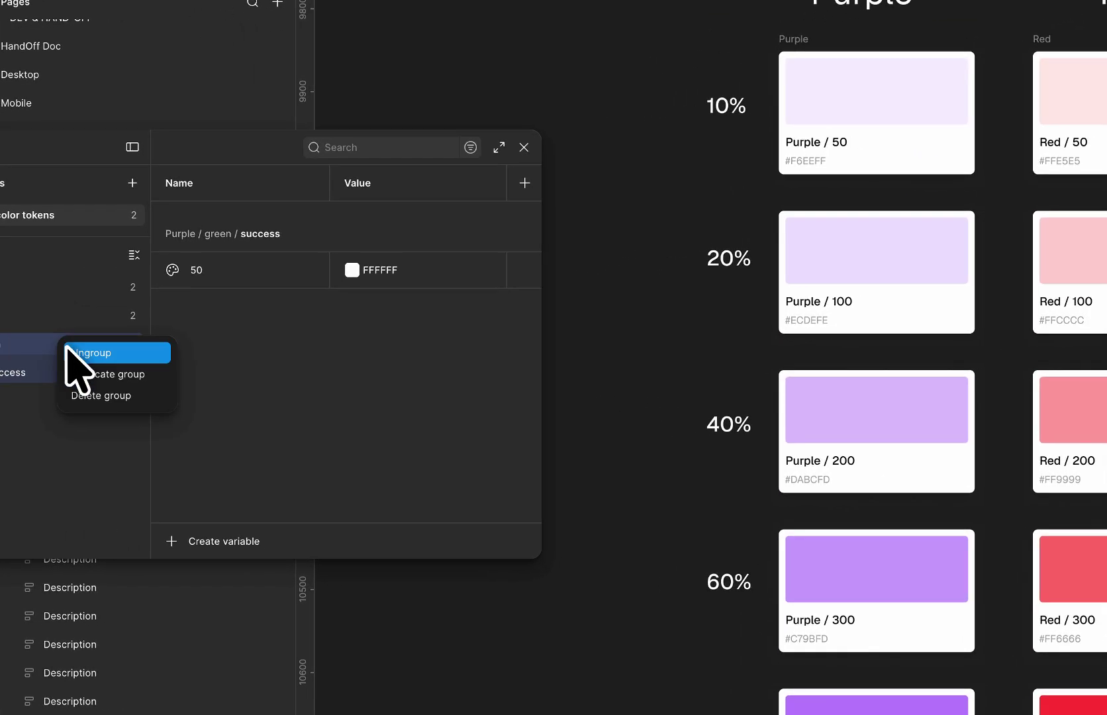
left_click(97, 396)
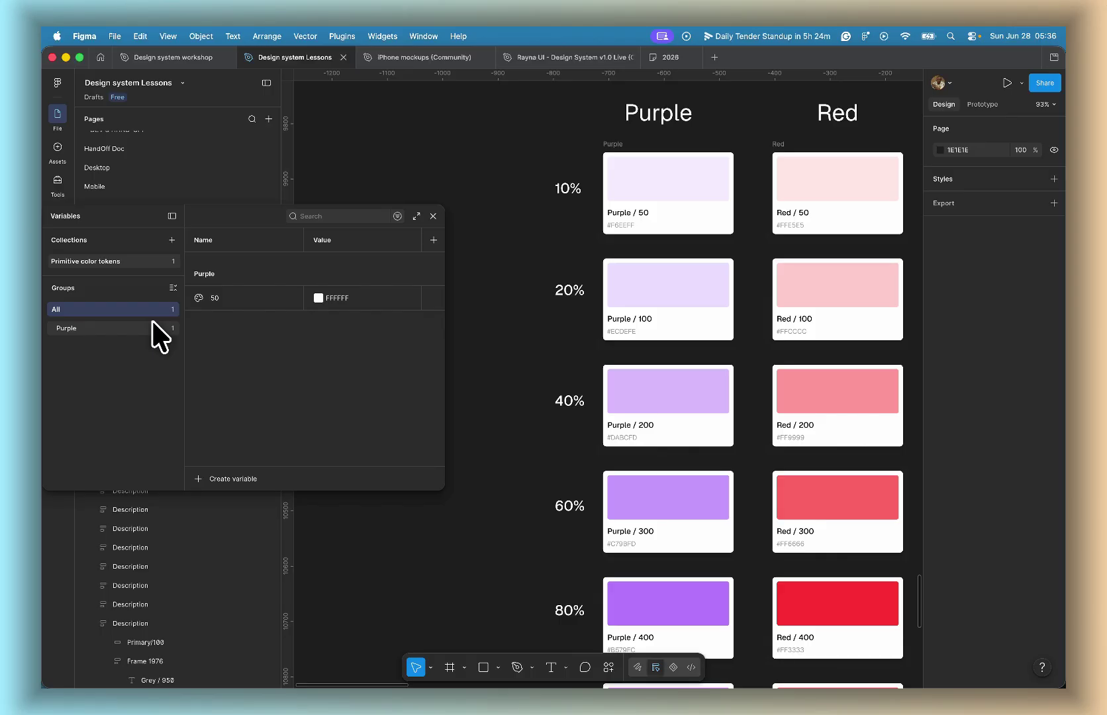
Step: Rename the Purple group's 50 variable as purple-50
double_click(209, 296)
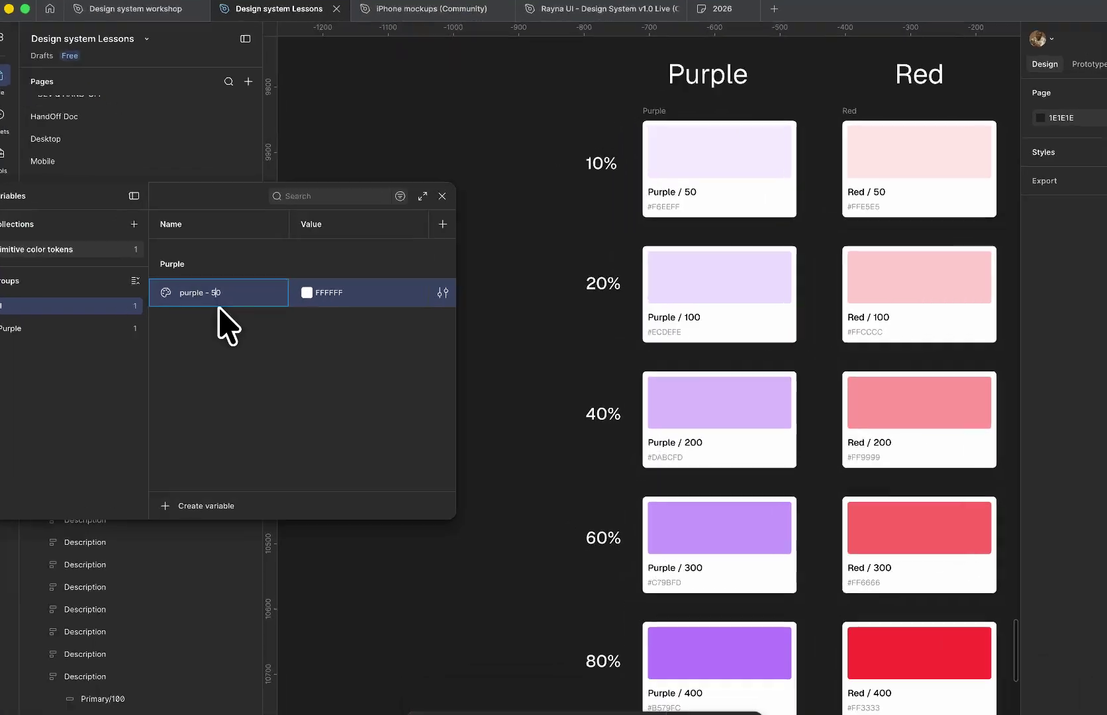
key("BackSpace")
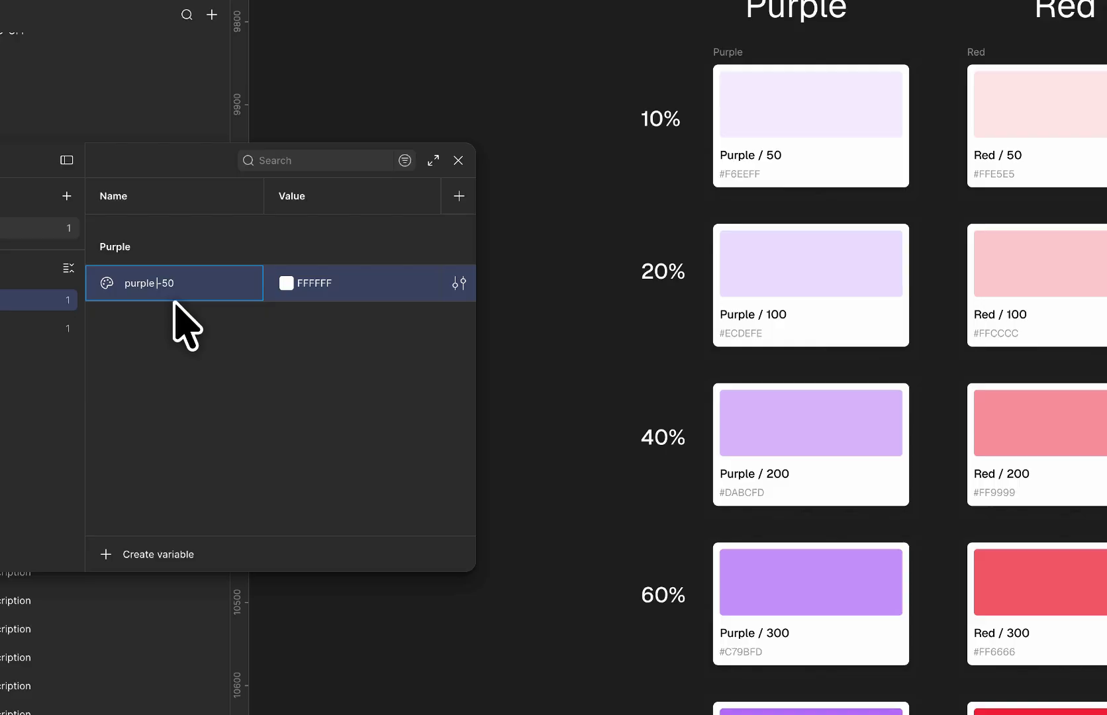
left_click(202, 335)
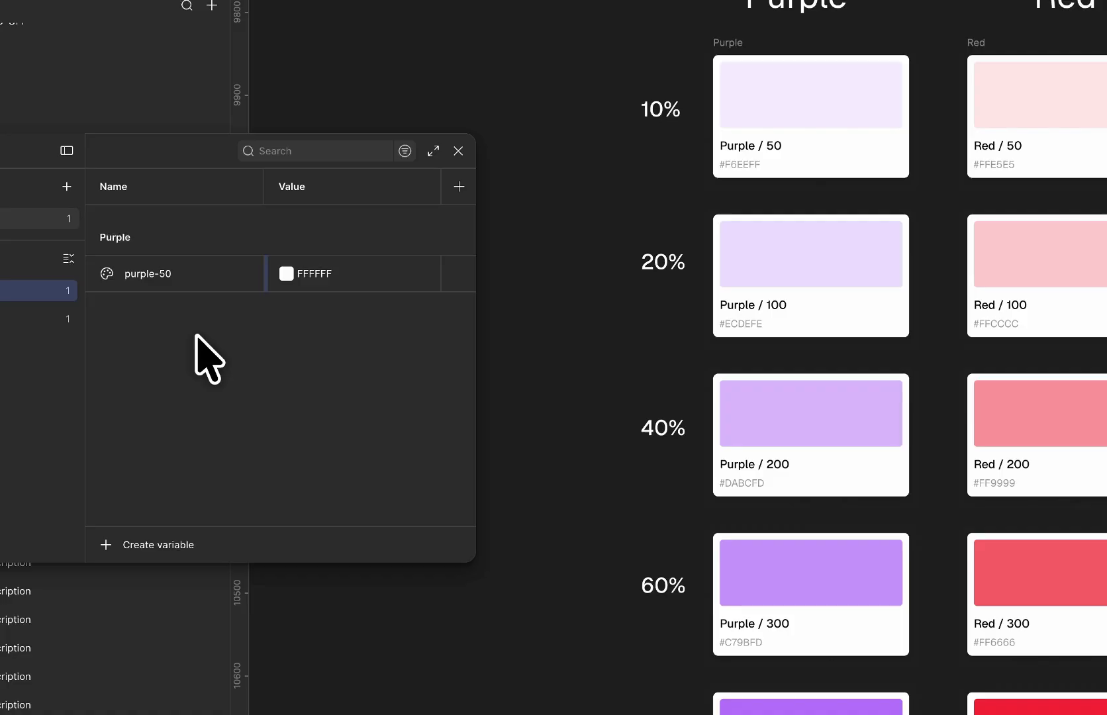
Step: Change the name of the purple-50 variable back to 50
double_click(157, 269)
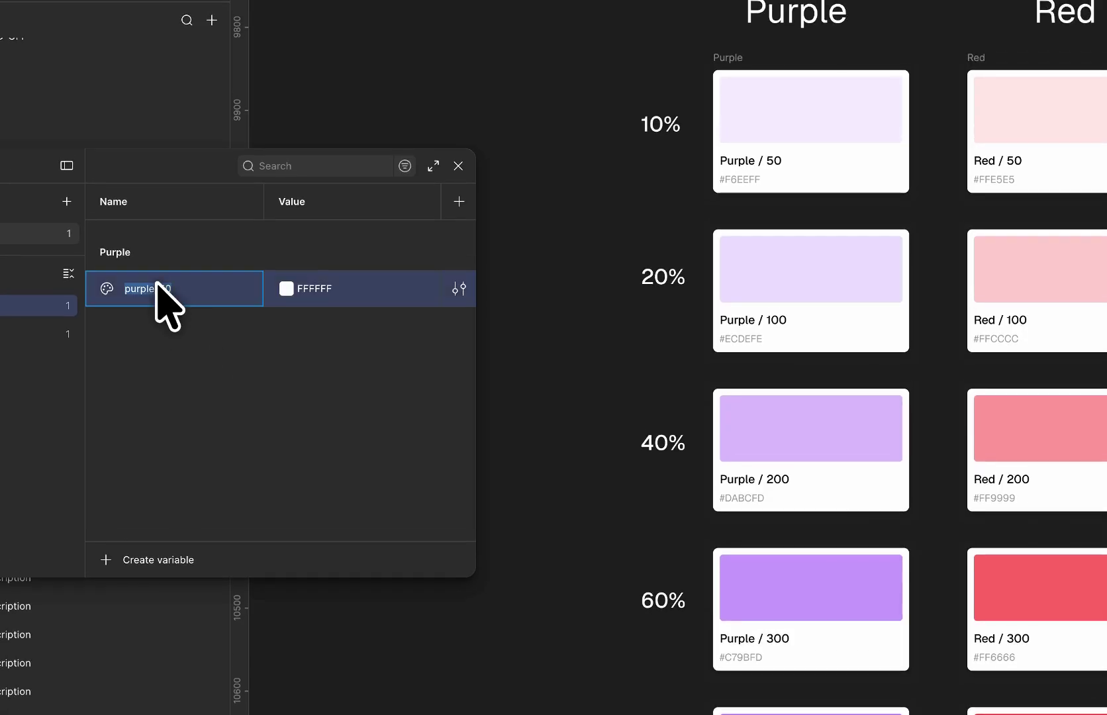
type("50")
key("Return")
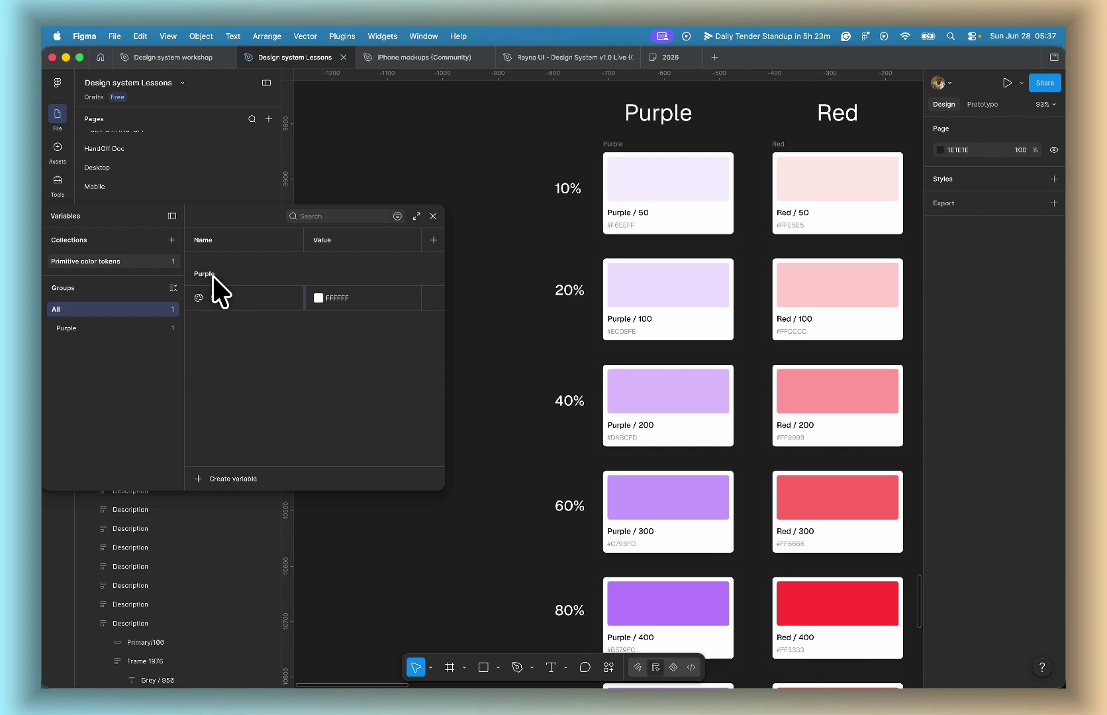
Step: Duplicate the Purple 50 variable, check the shades in the color scales on the canvas, and leave the copy's default name
left_click(219, 297)
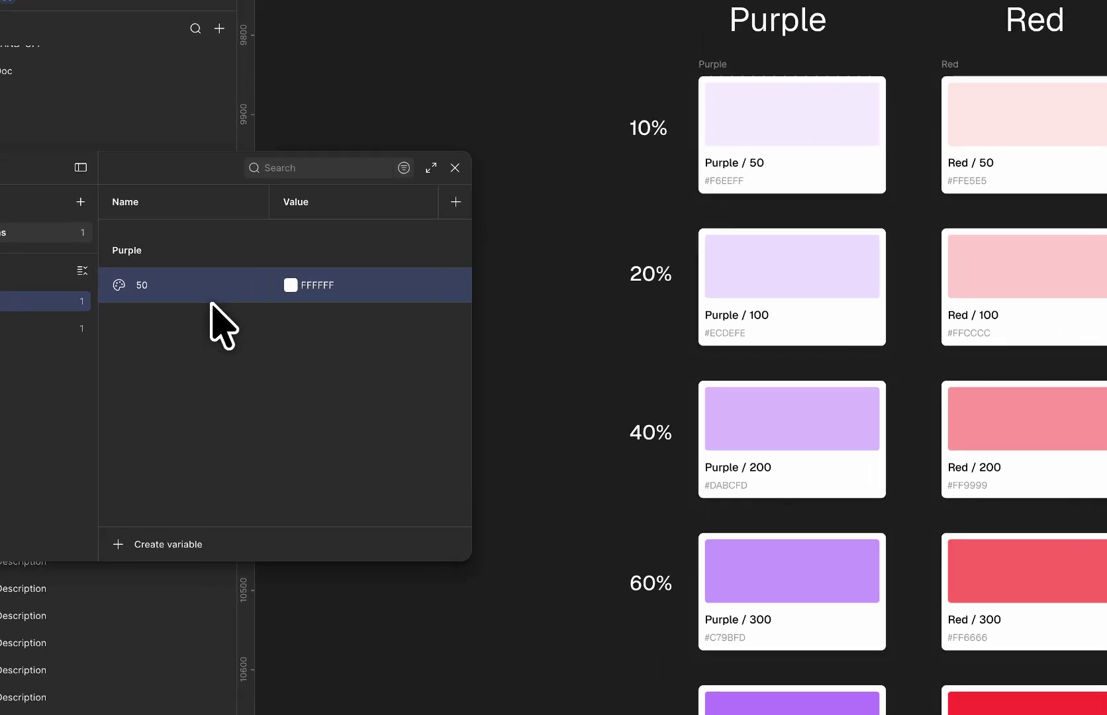
key("ctrl+d")
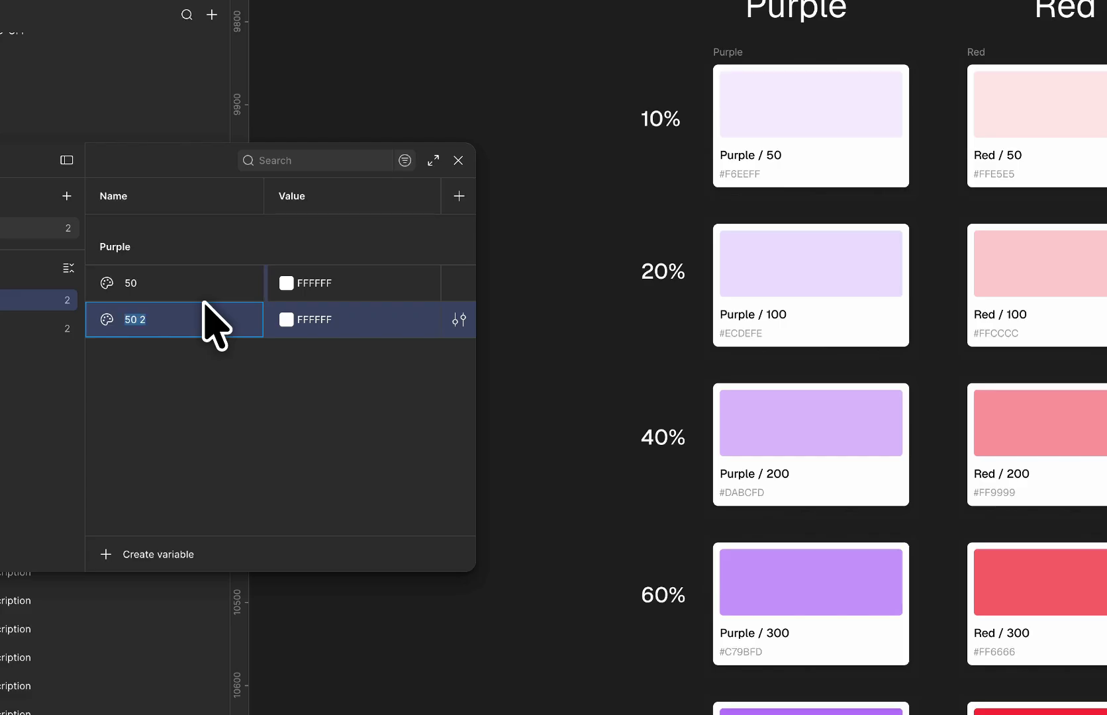
scroll(666, 252, "down", 5)
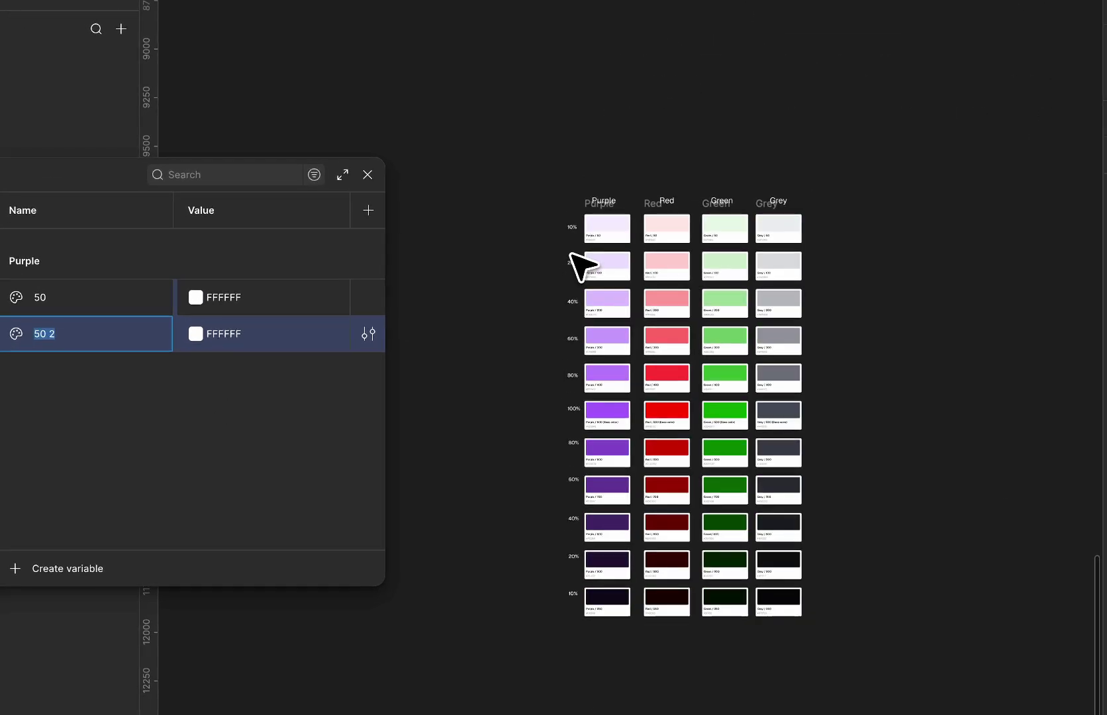
scroll(795, 245, "up", 5)
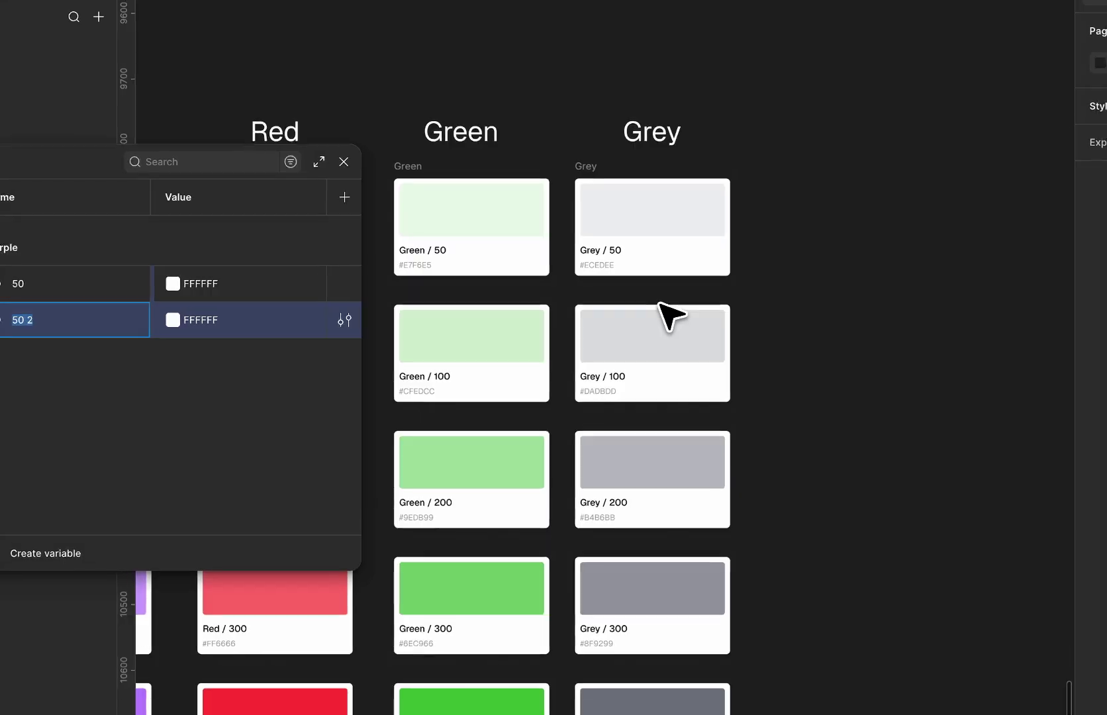
scroll(665, 315, "down", 10)
scroll(667, 314, "left", 2)
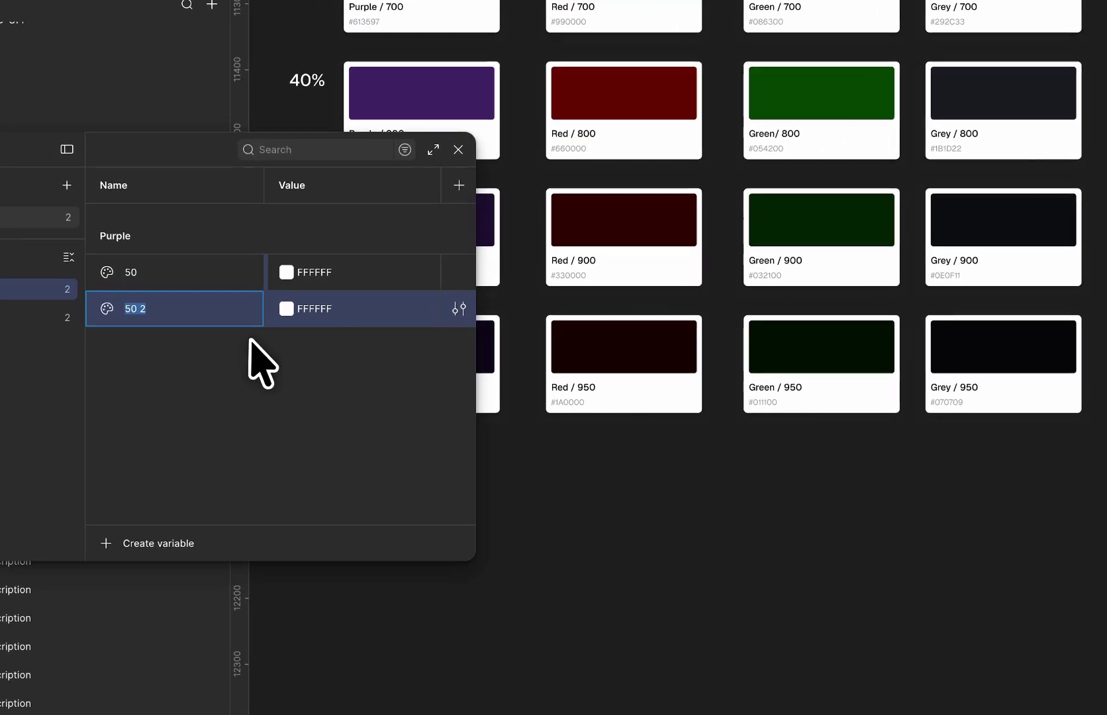
left_click(277, 337)
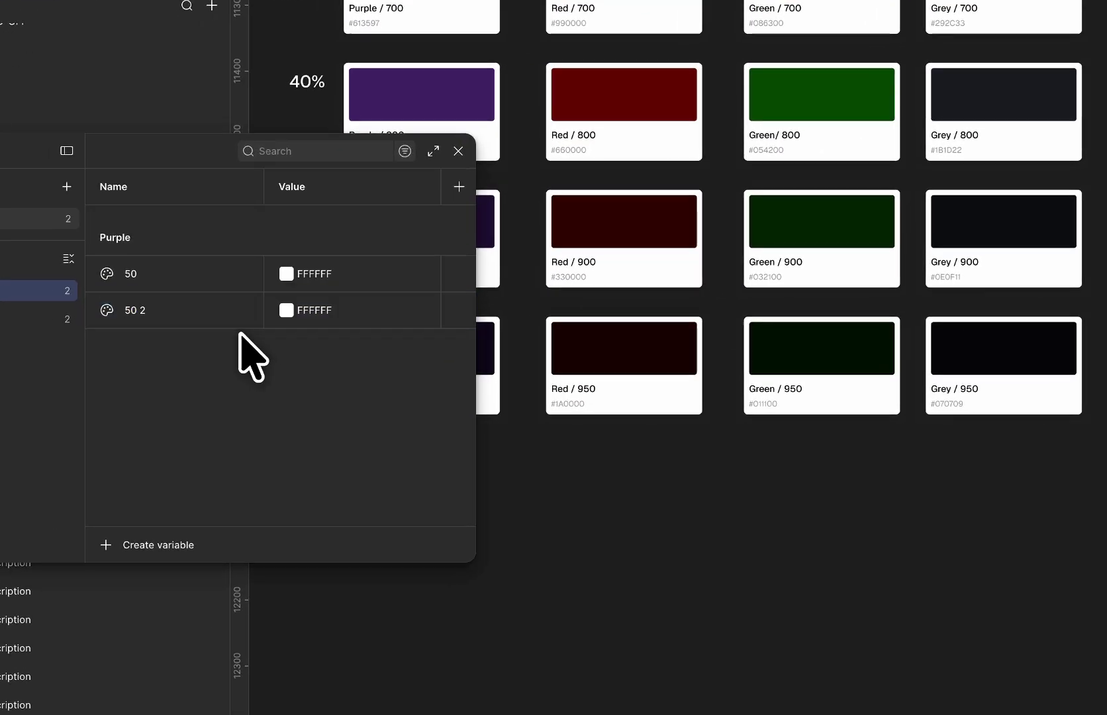
Step: Duplicate the copied variable eight more times to provide ten variables in the Purple group
left_click(212, 277)
left_click(168, 310)
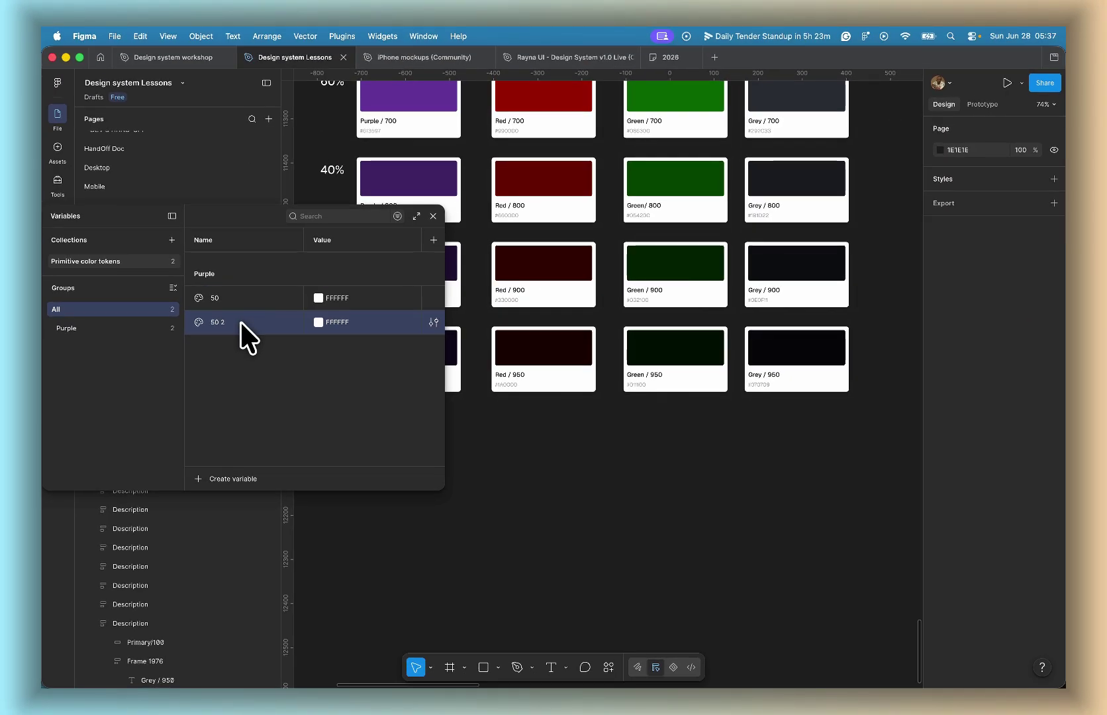
key("super+d")
key("super+d")
key("super+d")
key("super+d")
key("super+d")
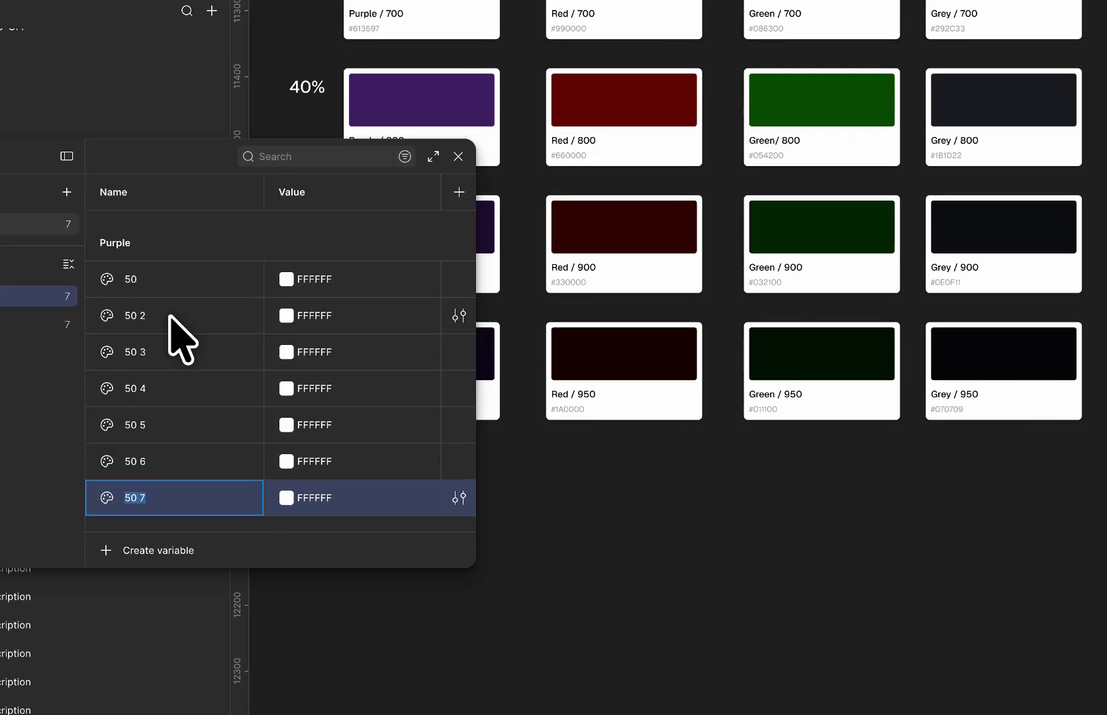
key("super+d")
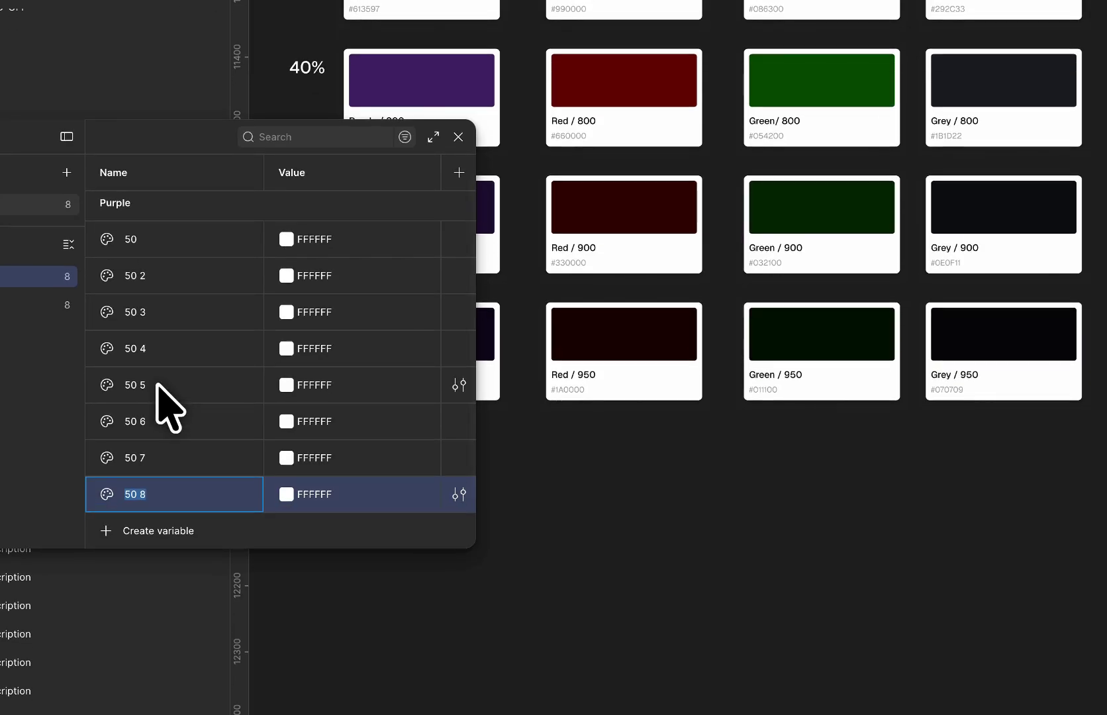
key("super+d")
key("super+d")
Step: Rename the Purple group's duplicated variables 50 2, 50 3 and 50 4 as 100, 200 and 300
scroll(199, 344, "up", 3)
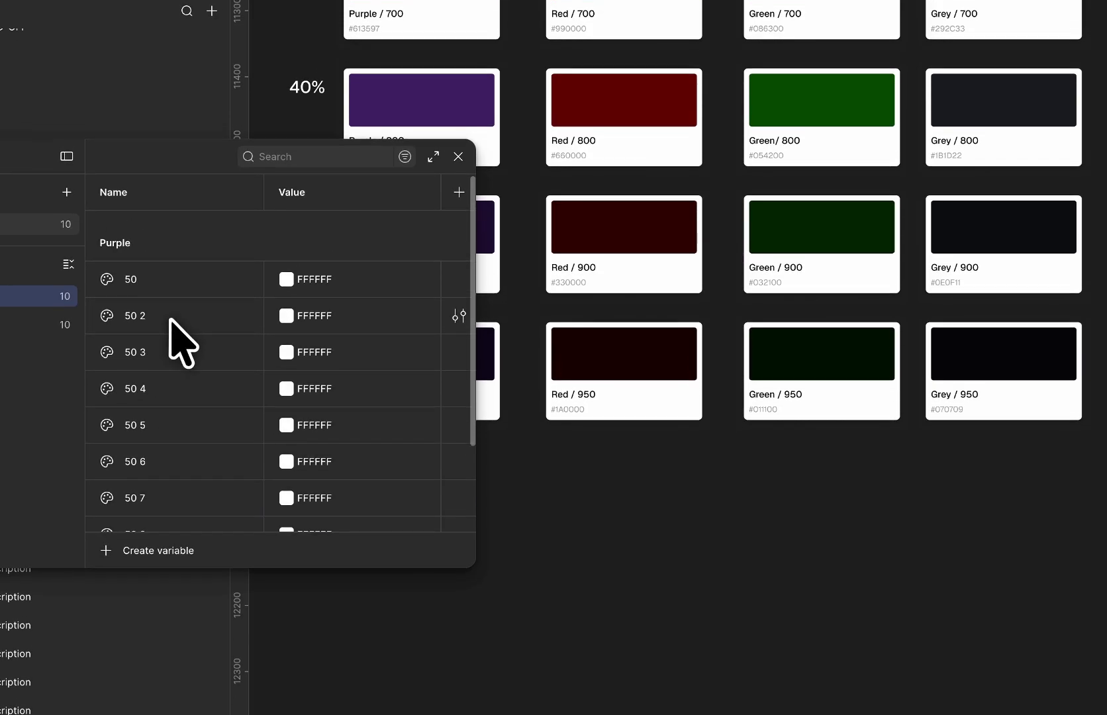
double_click(135, 316)
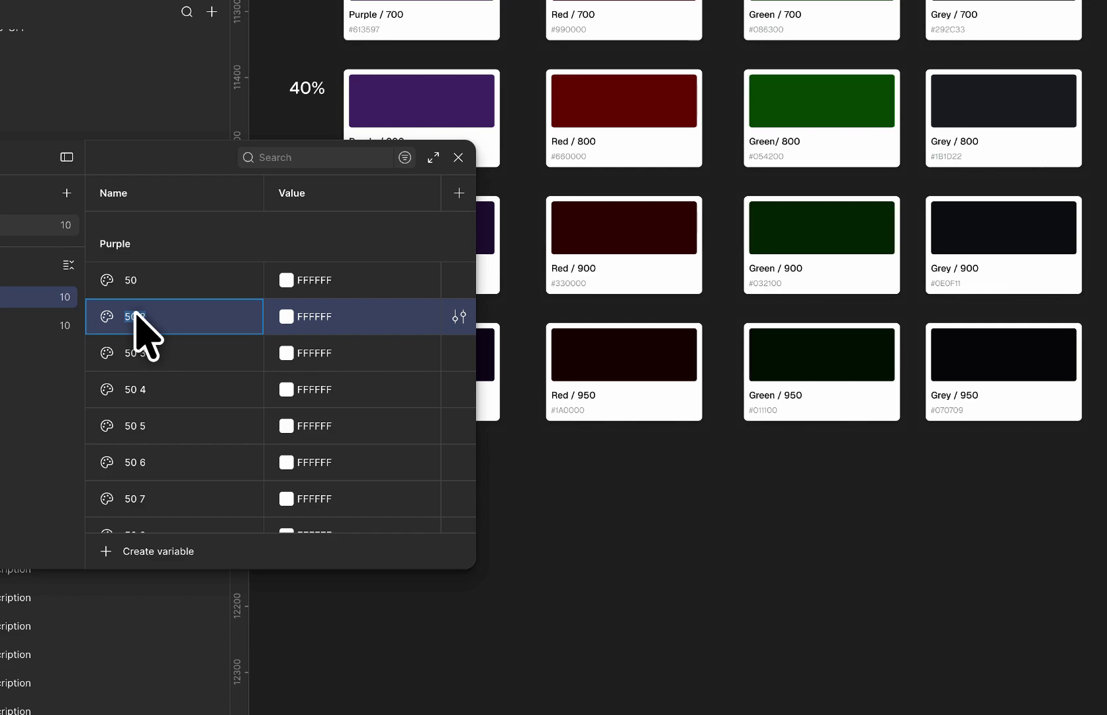
type("100")
double_click(128, 344)
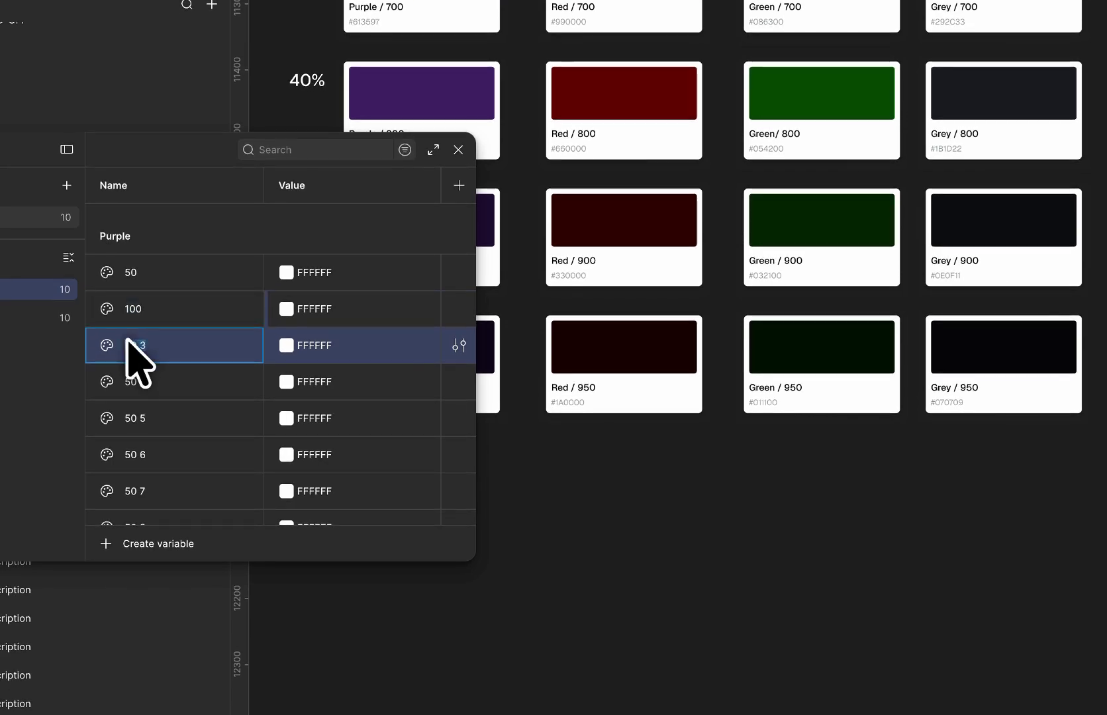
type("200")
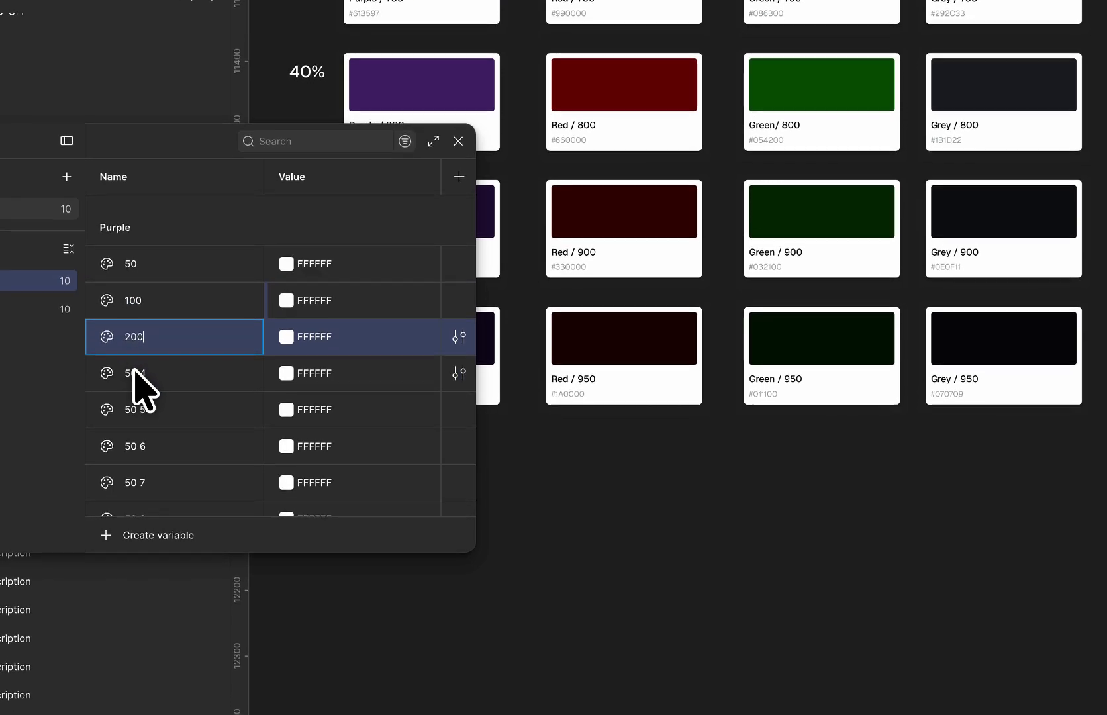
double_click(134, 377)
type("300")
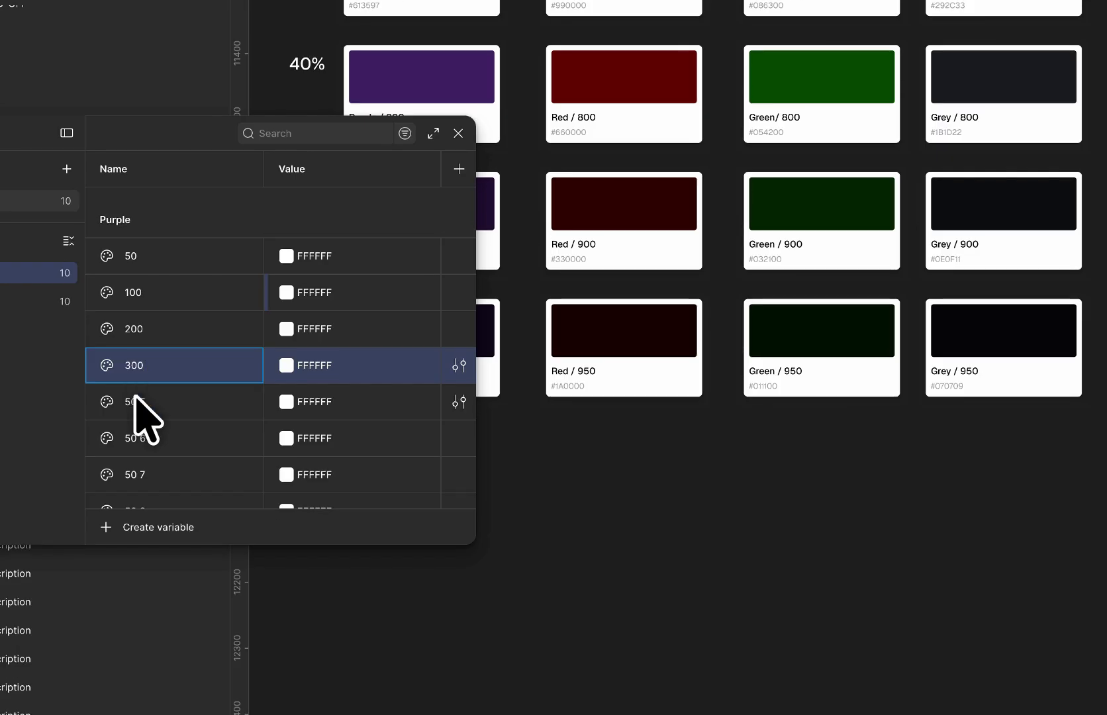
Step: Rename the Purple group's variables 50 5, 50 6 and 50 7 as 400, 500 and 600
double_click(138, 410)
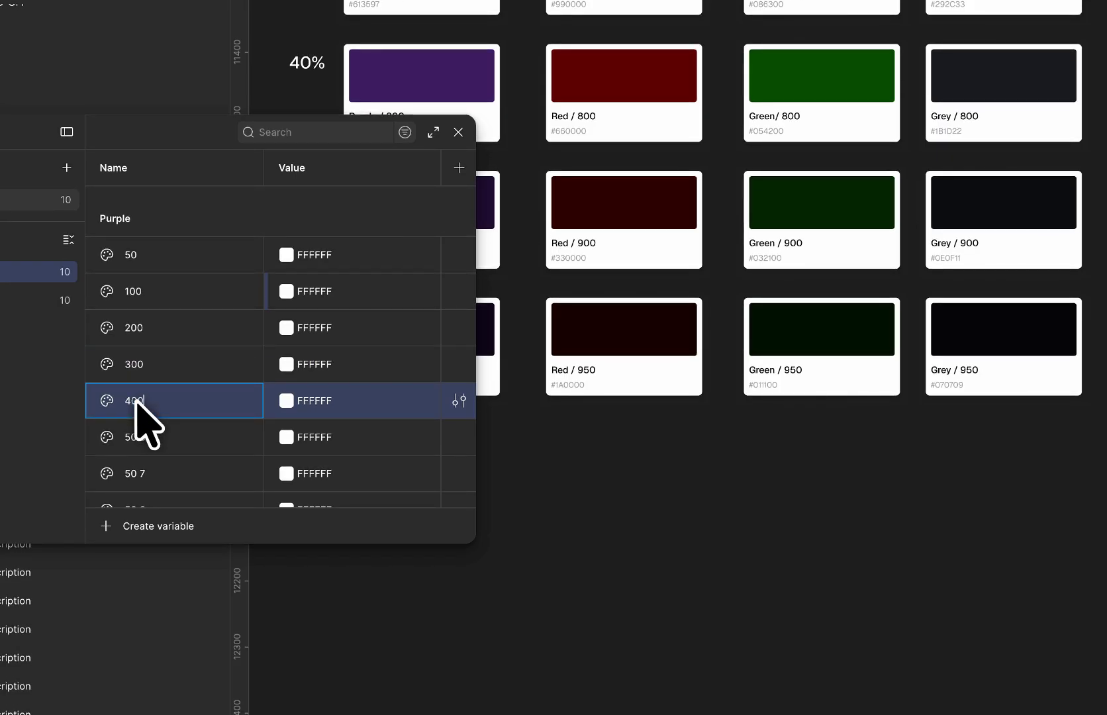
double_click(129, 438)
type("5")
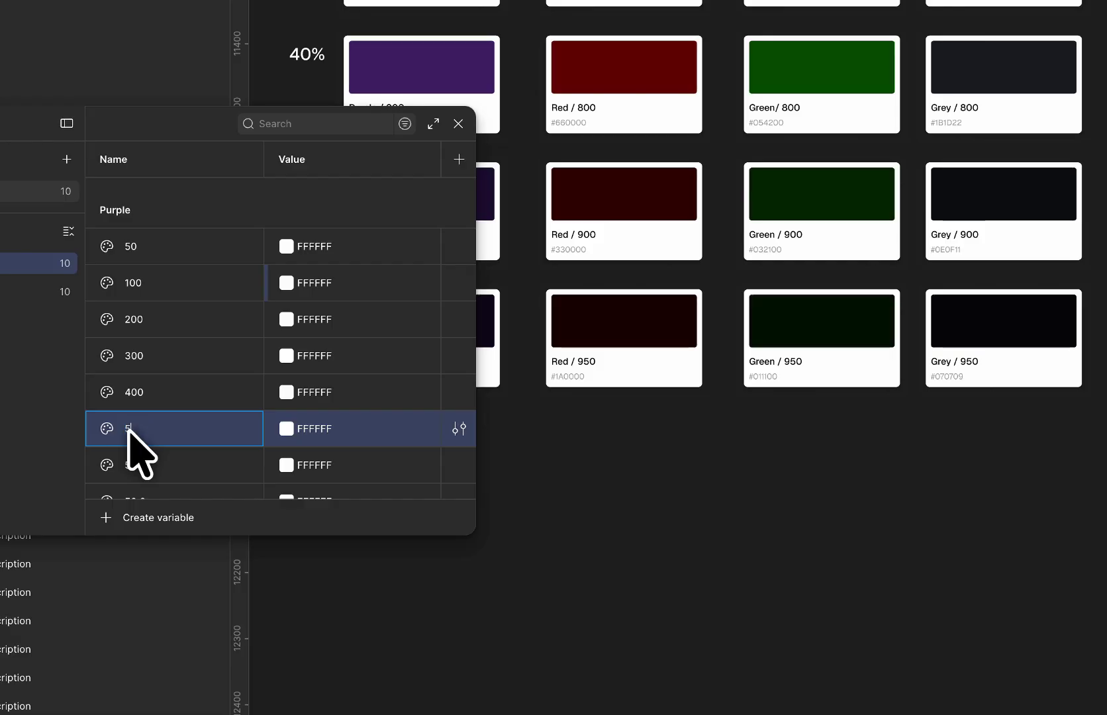
type("00")
key("Return")
scroll(185, 376, "down", 2)
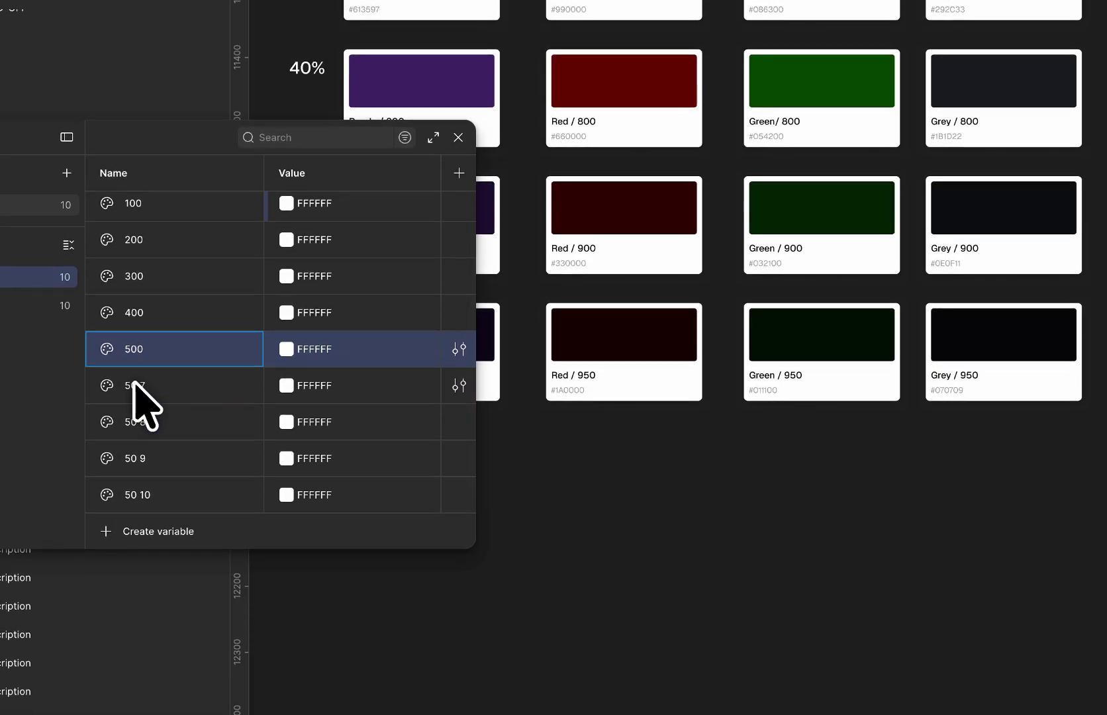
double_click(134, 384)
type("600")
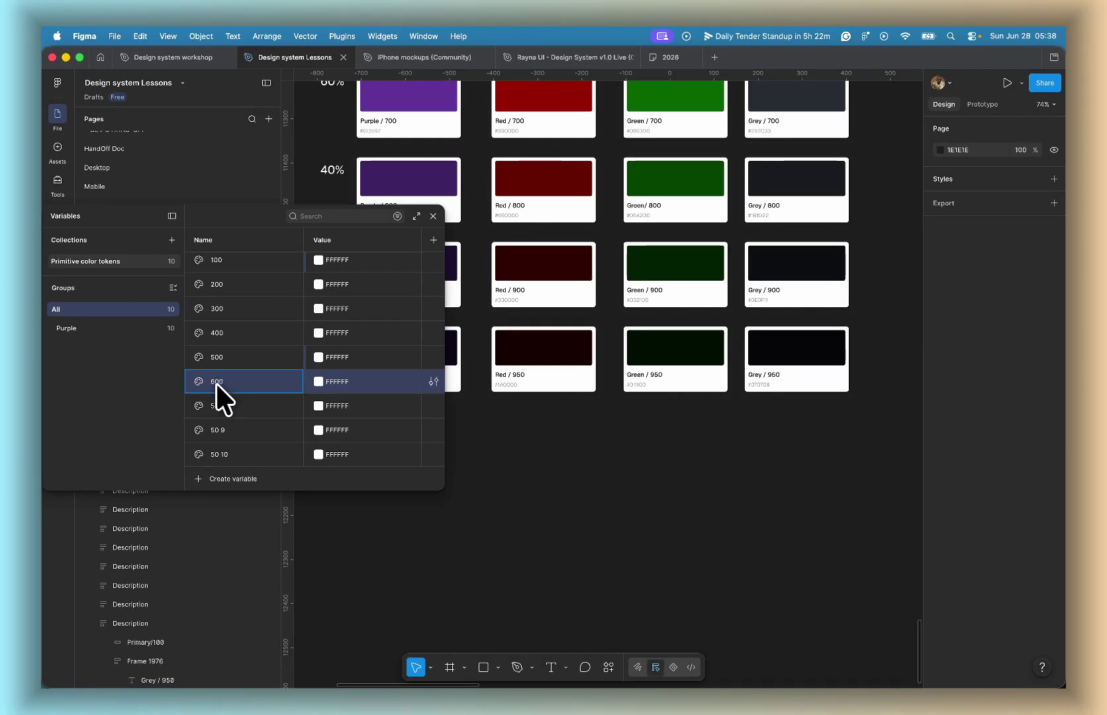
Step: Rename the Purple group's variables 50 8, 50 9 and 50 10 as 700, 800 and 900
double_click(217, 406)
type("7")
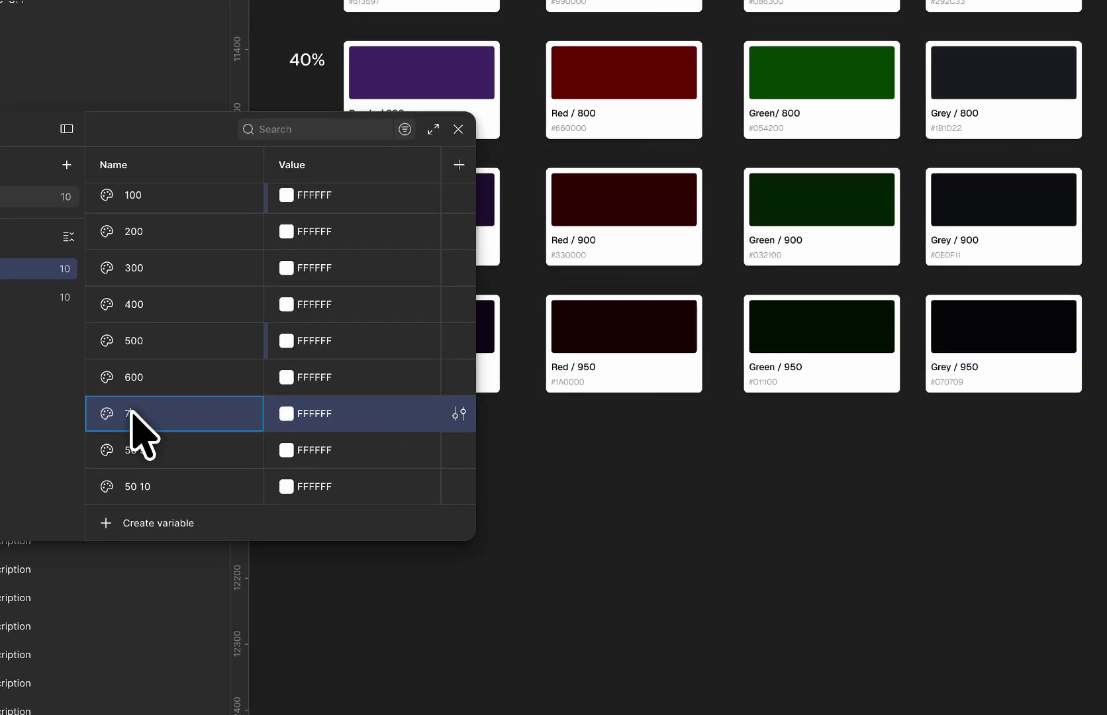
type("00")
key("Return")
double_click(133, 444)
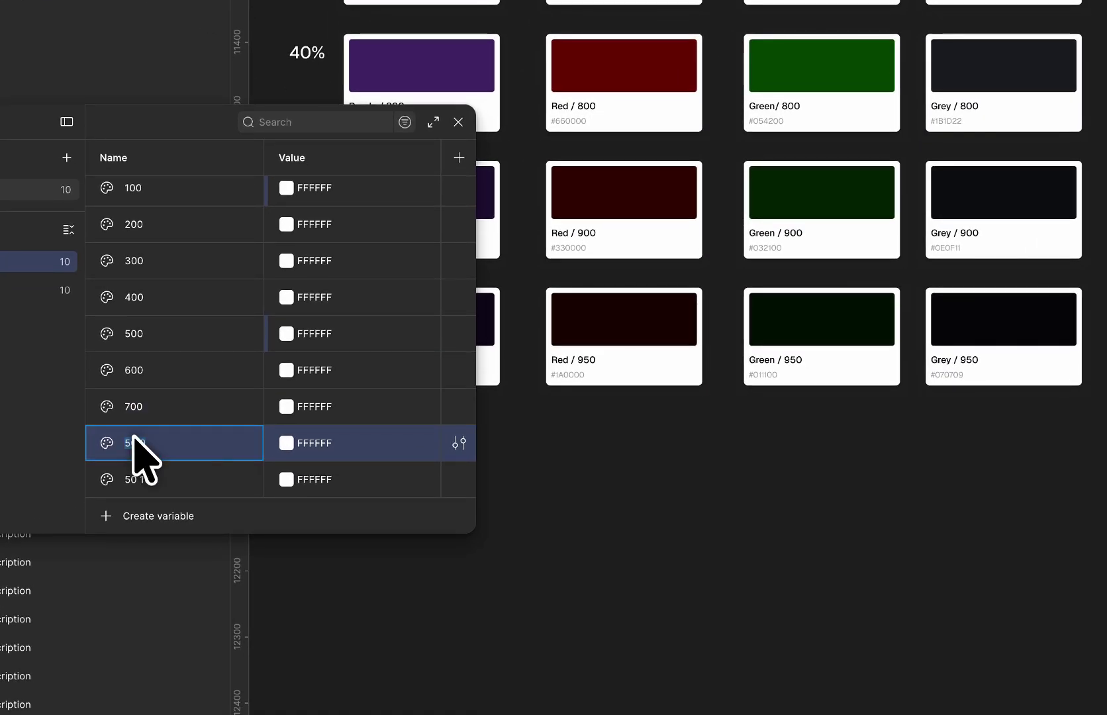
type("800")
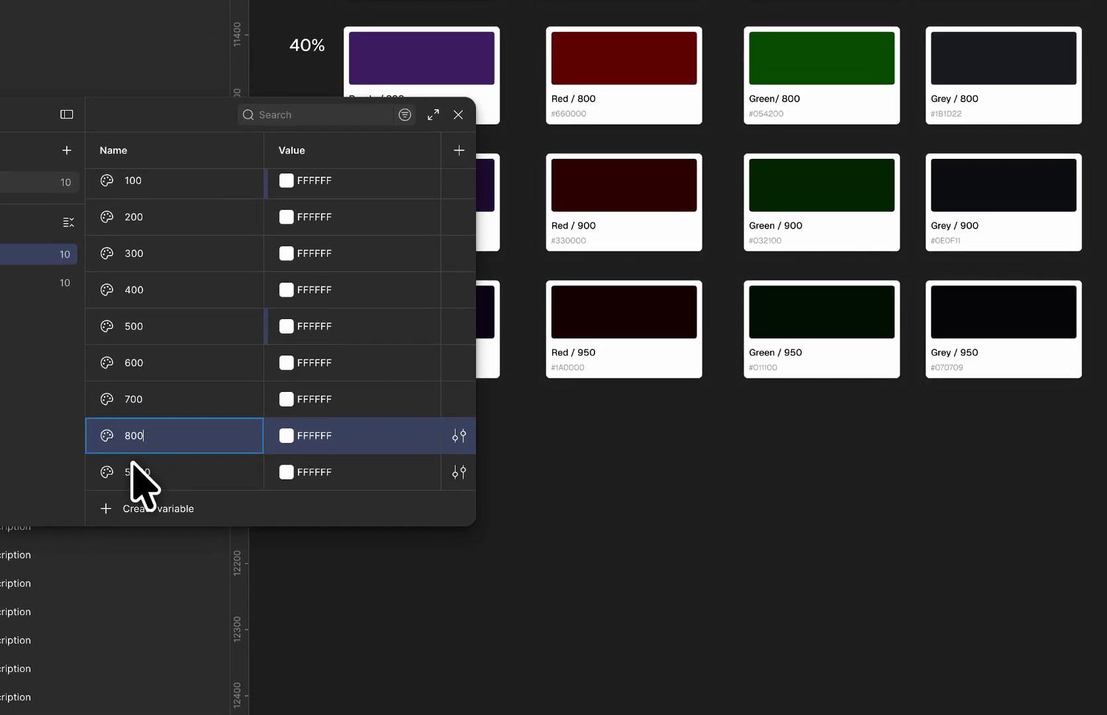
key("Return")
double_click(137, 479)
type("900")
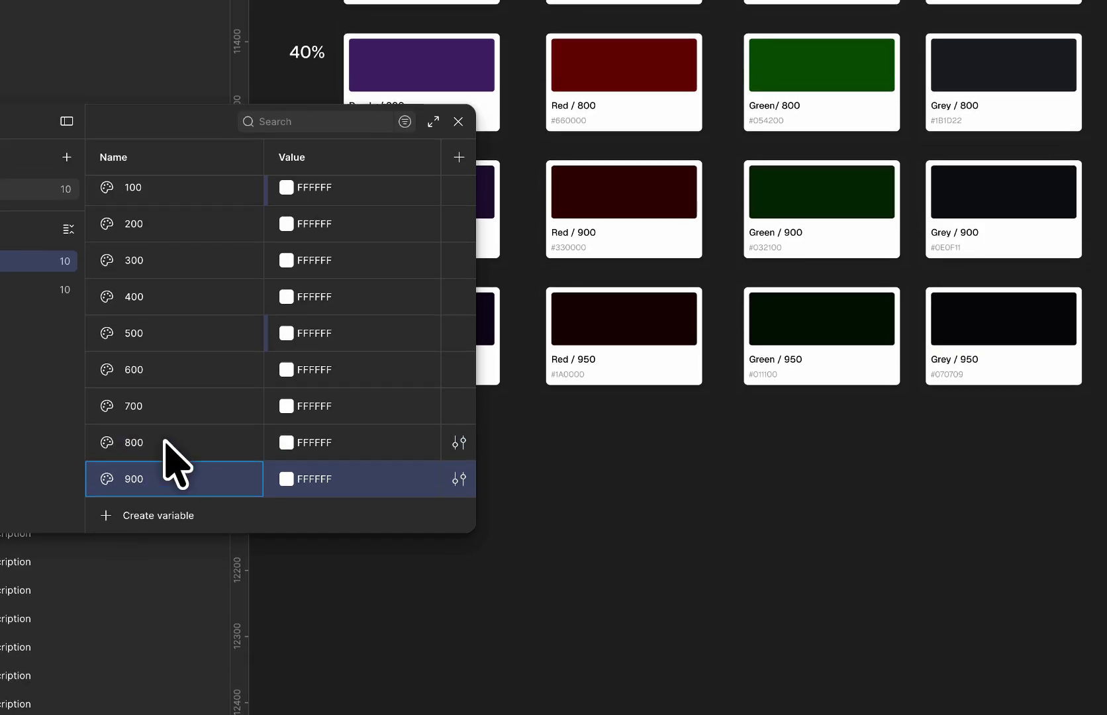
key("Return")
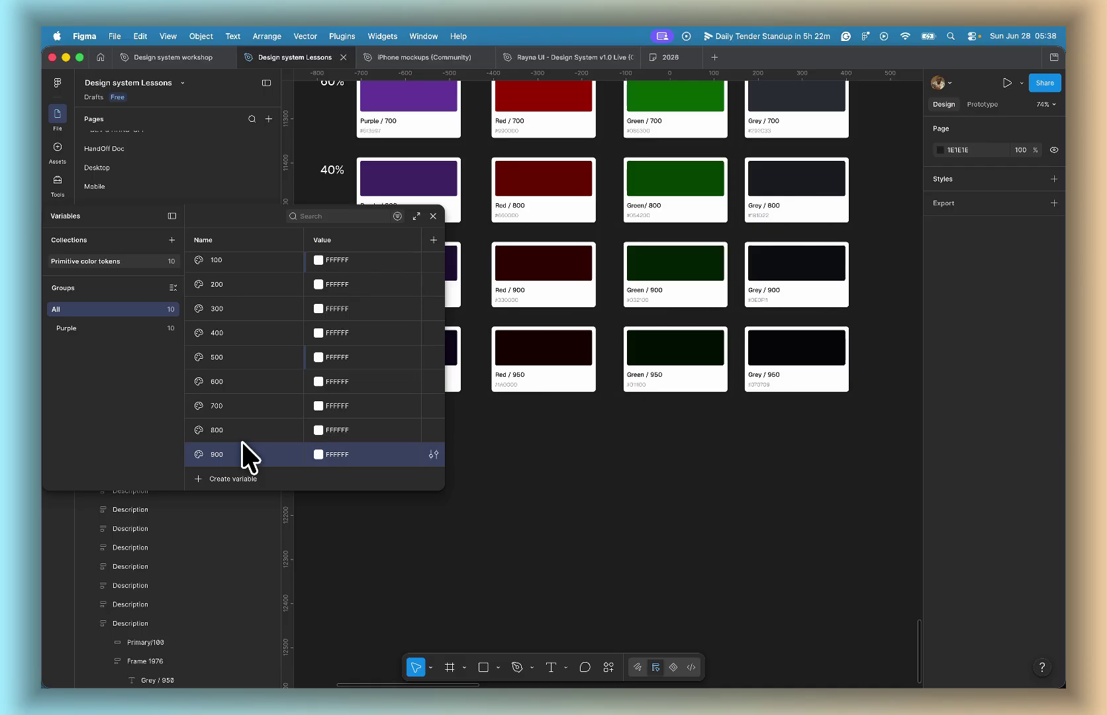
Step: Duplicate the Purple group's 900 variable and name the copy 950
key("super+d")
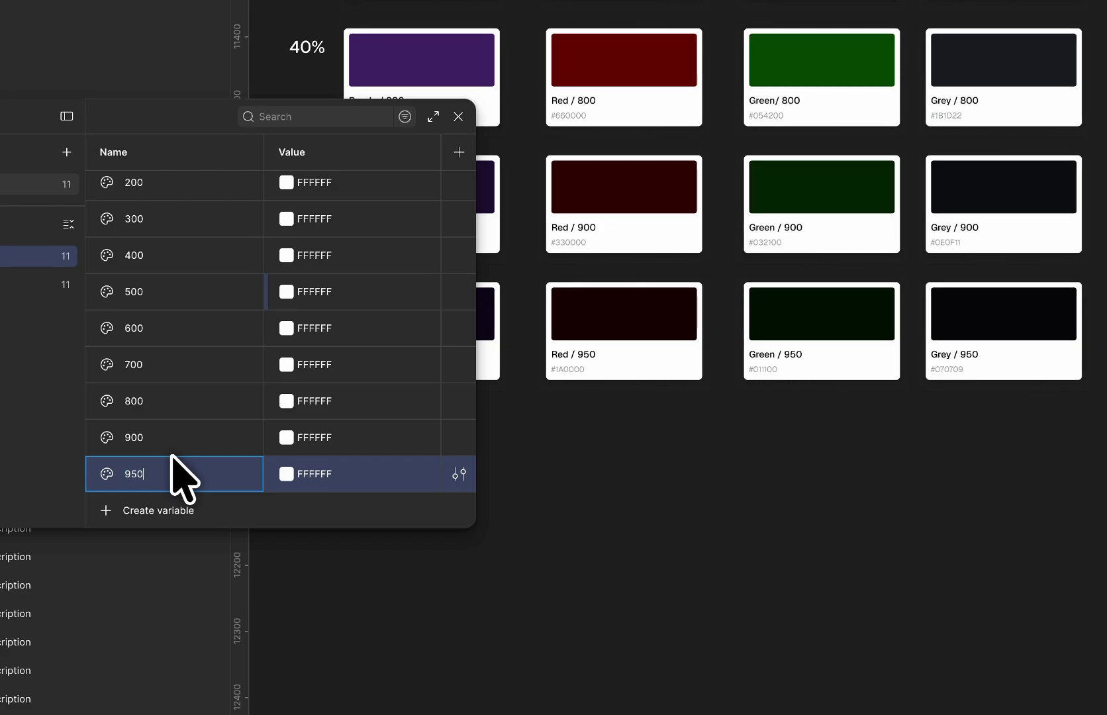
key("Return")
Step: Copy the hex code from the Purple / 50 card on the canvas and set the Purple 50 variable's value to F6EEFF
scroll(198, 378, "up", 3)
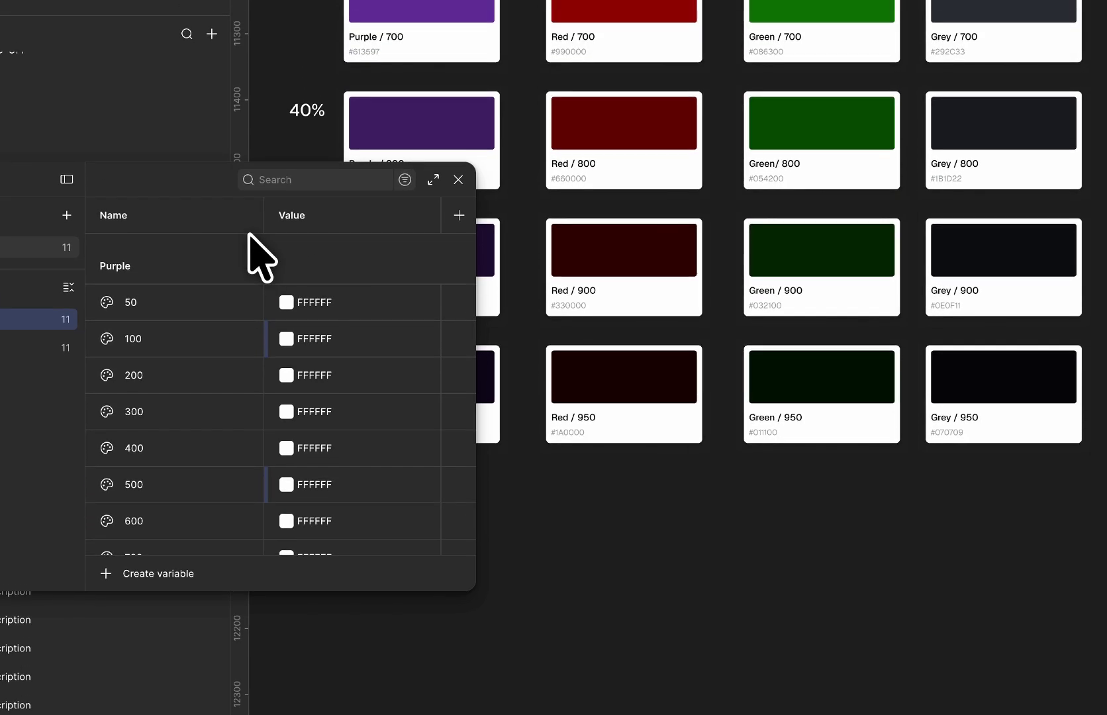
scroll(626, 119, "up", 10)
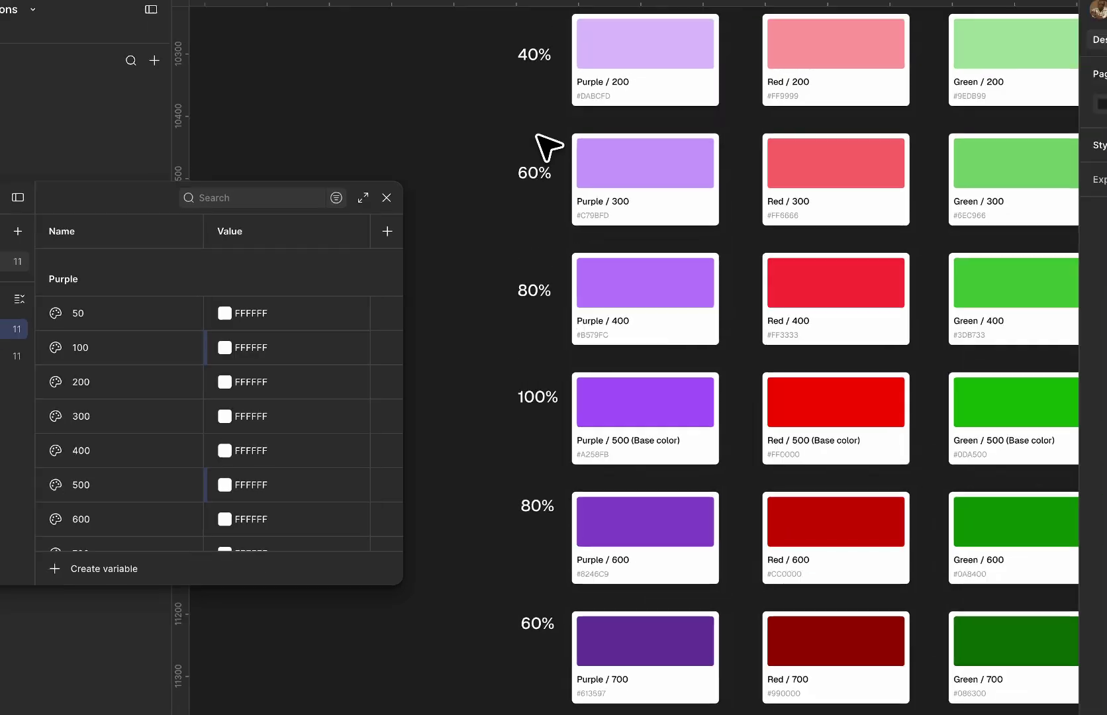
scroll(550, 147, "up", 10)
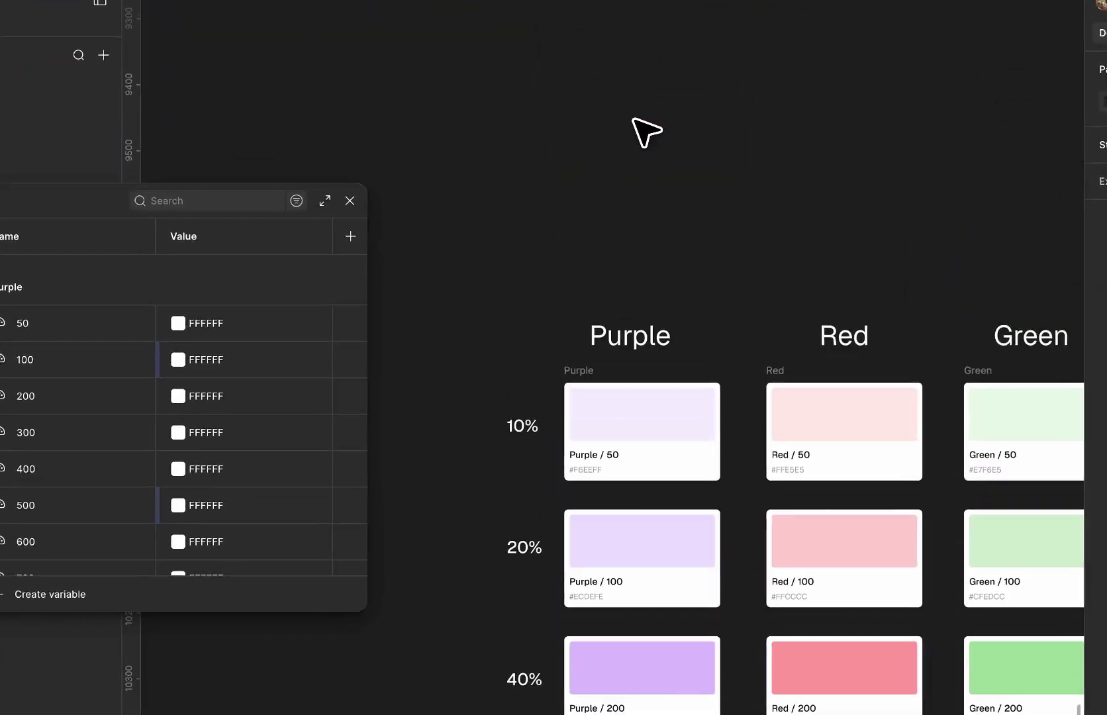
scroll(632, 166, "down", 3)
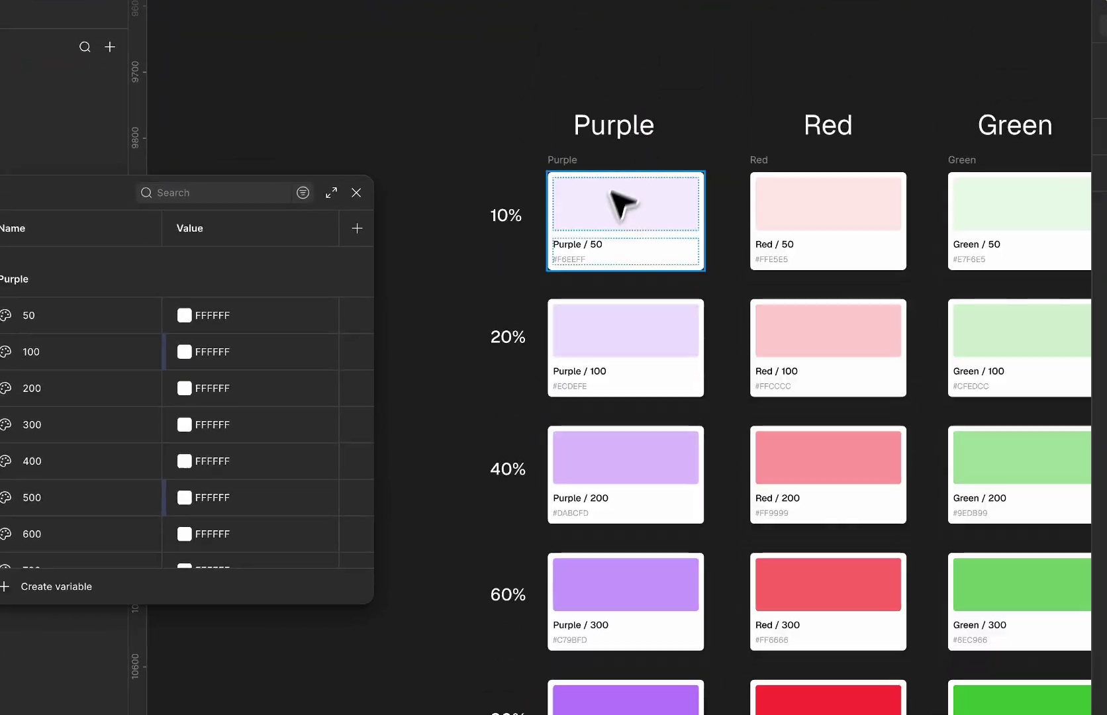
scroll(603, 238, "up", 5)
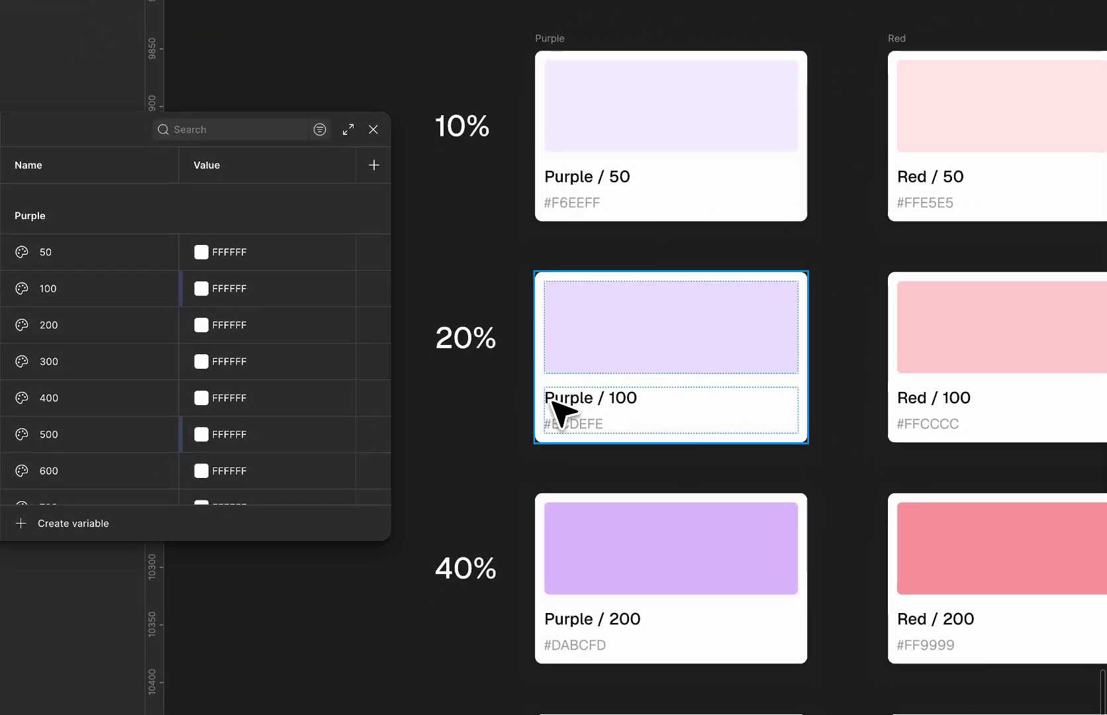
scroll(561, 415, "down", 5)
scroll(575, 467, "up", 3)
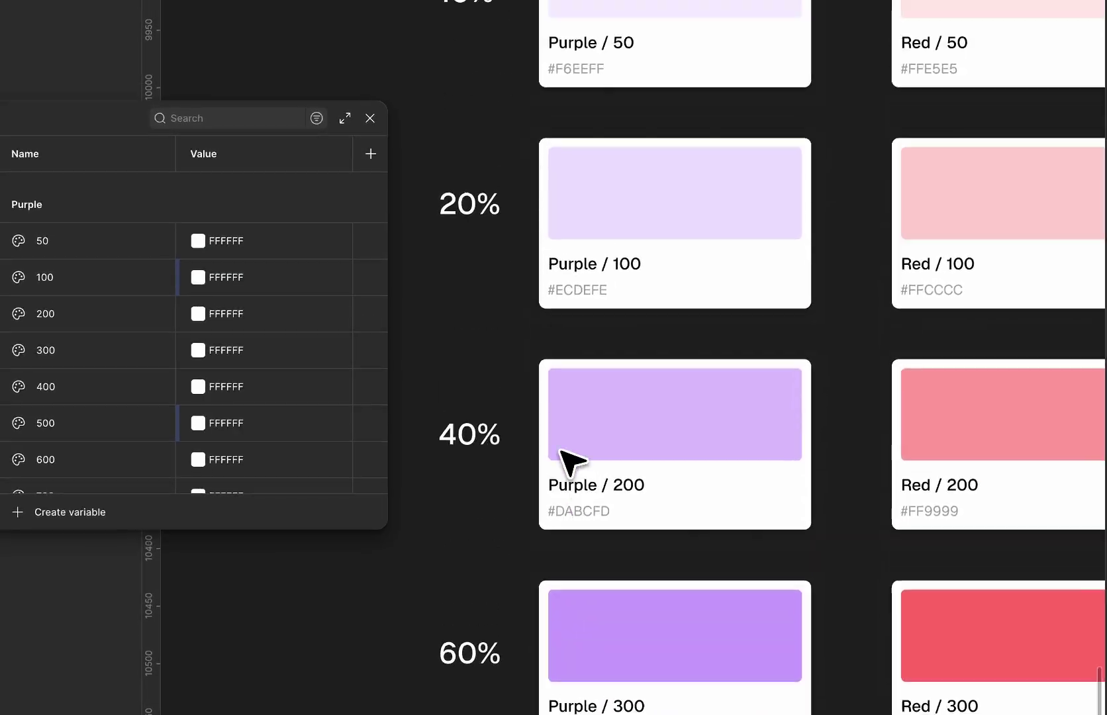
scroll(568, 318, "up", 2)
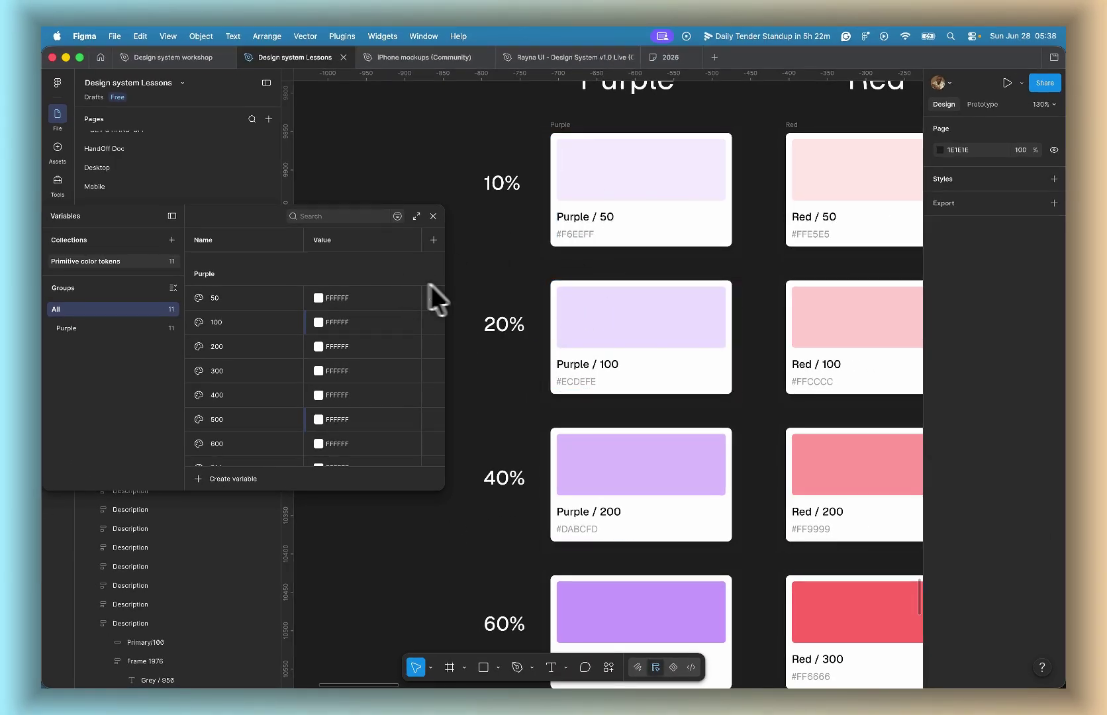
left_click(374, 293)
left_click(592, 236)
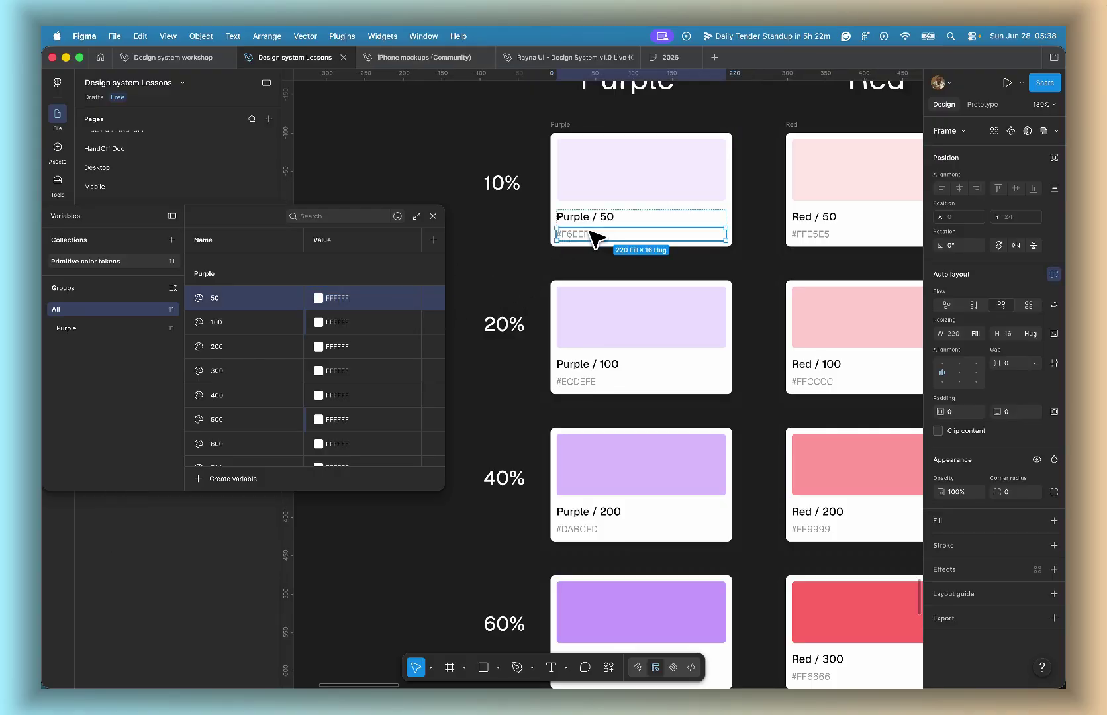
double_click(586, 235)
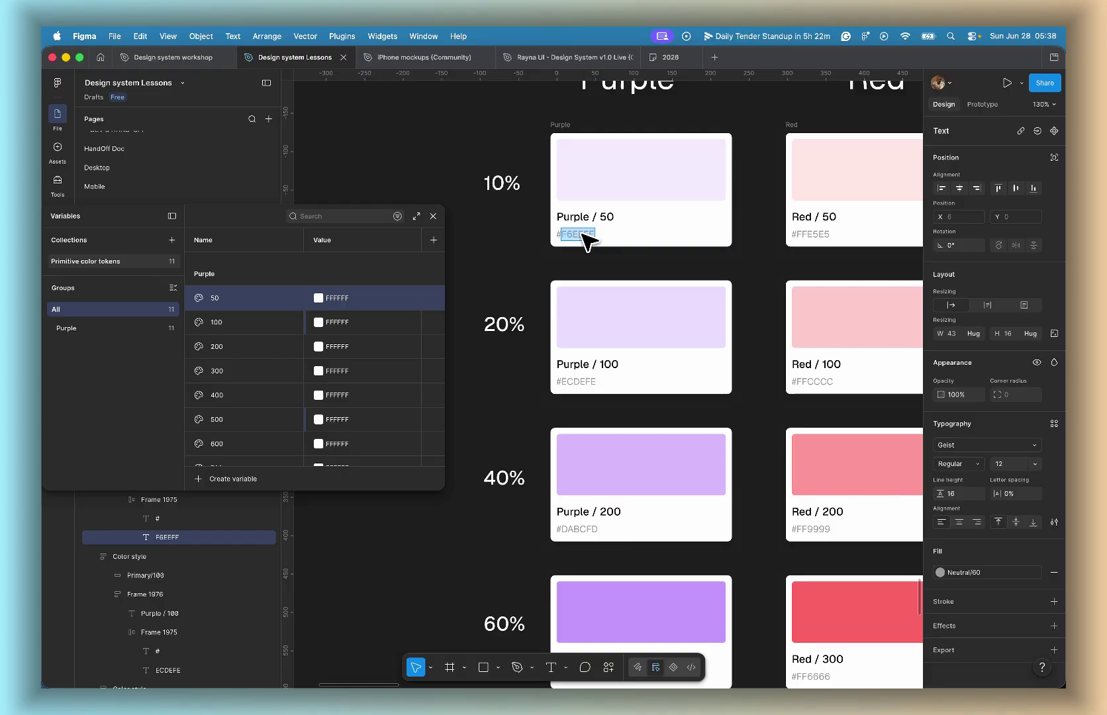
left_click(340, 293)
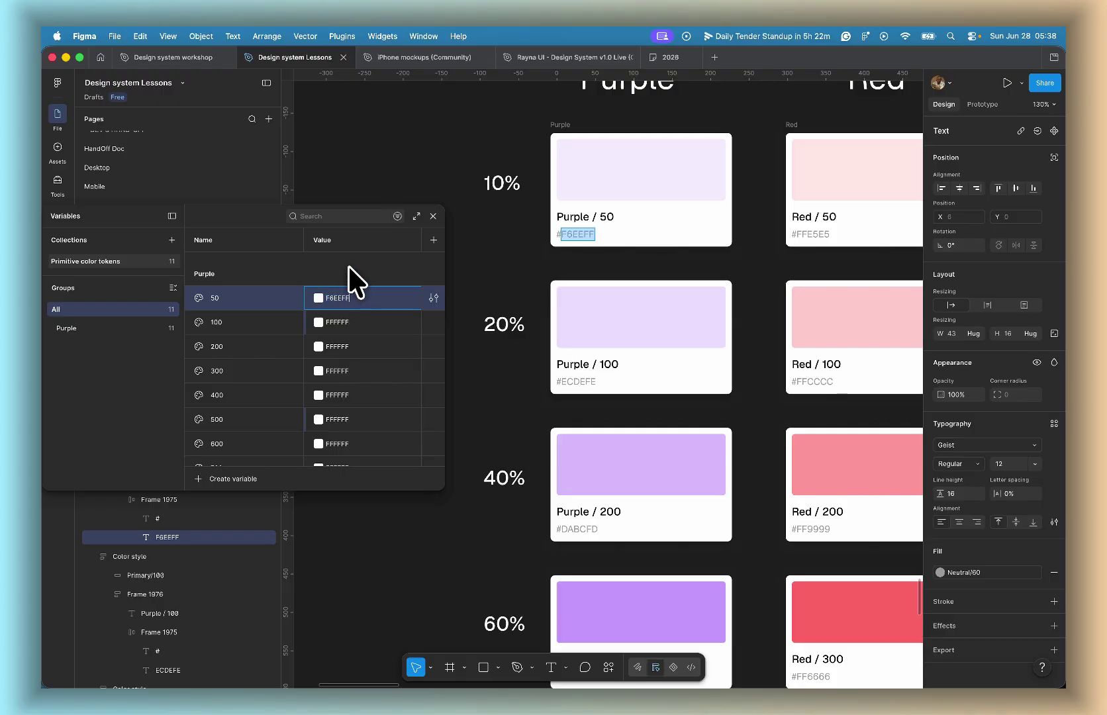
key("Return")
Step: Set the Purple 100 variable's color to ECDEFE by sampling the Purple / 100 swatch with the eyedropper
left_click(314, 319)
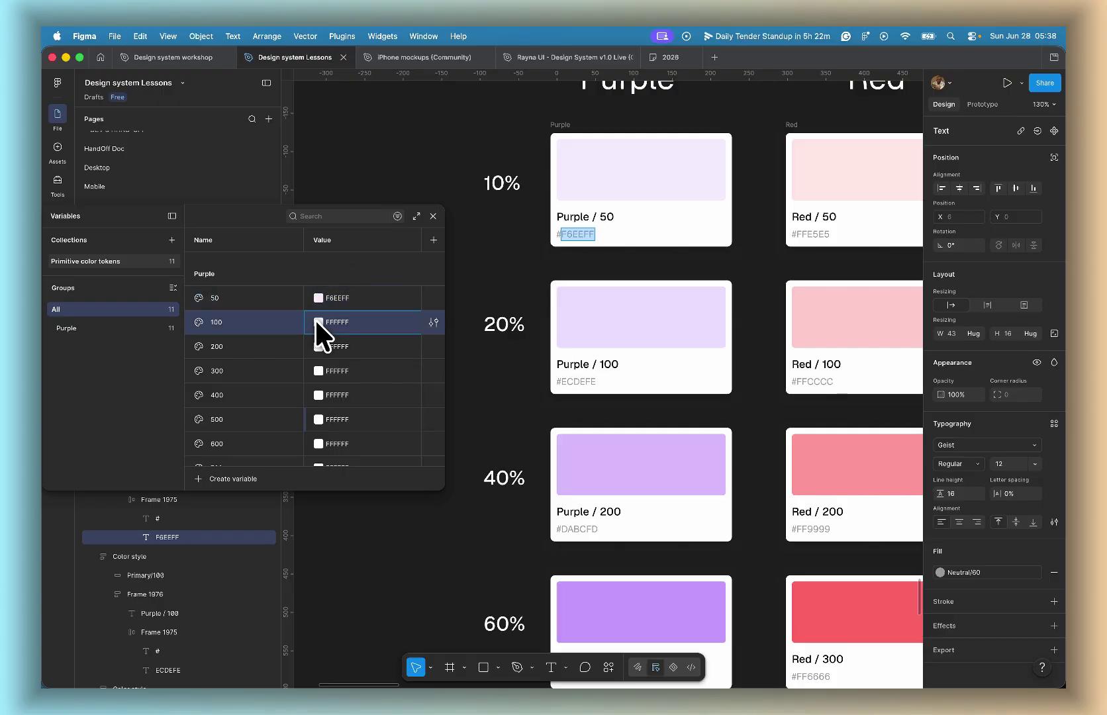
left_click(283, 326)
left_click(316, 319)
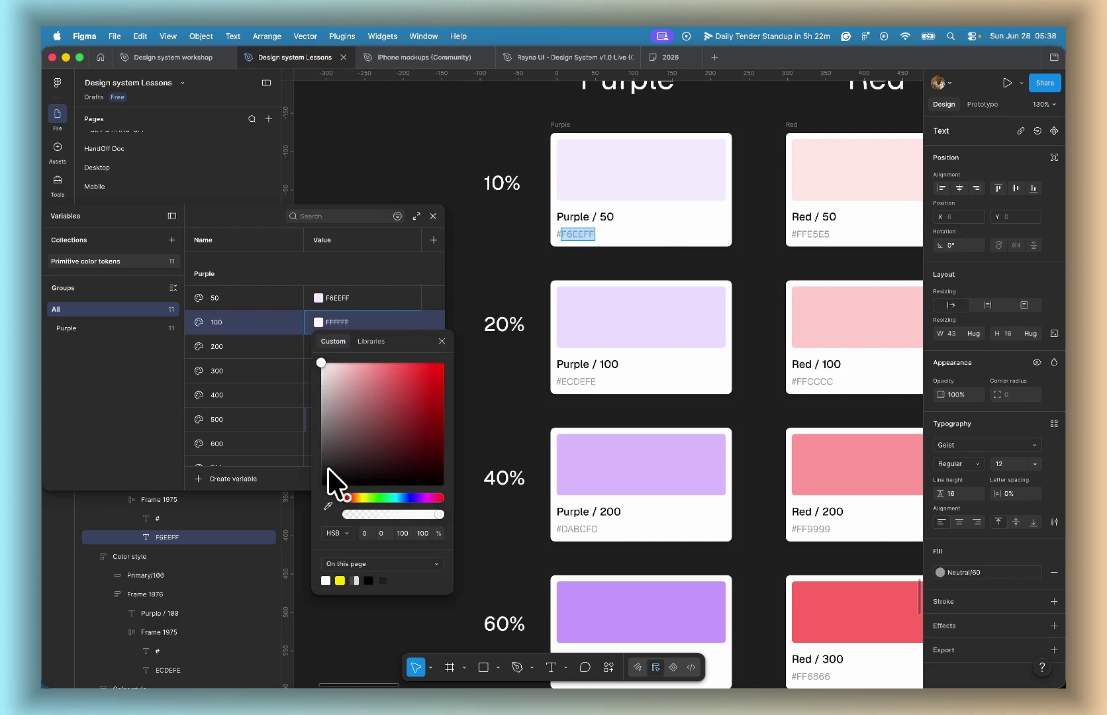
left_click(327, 505)
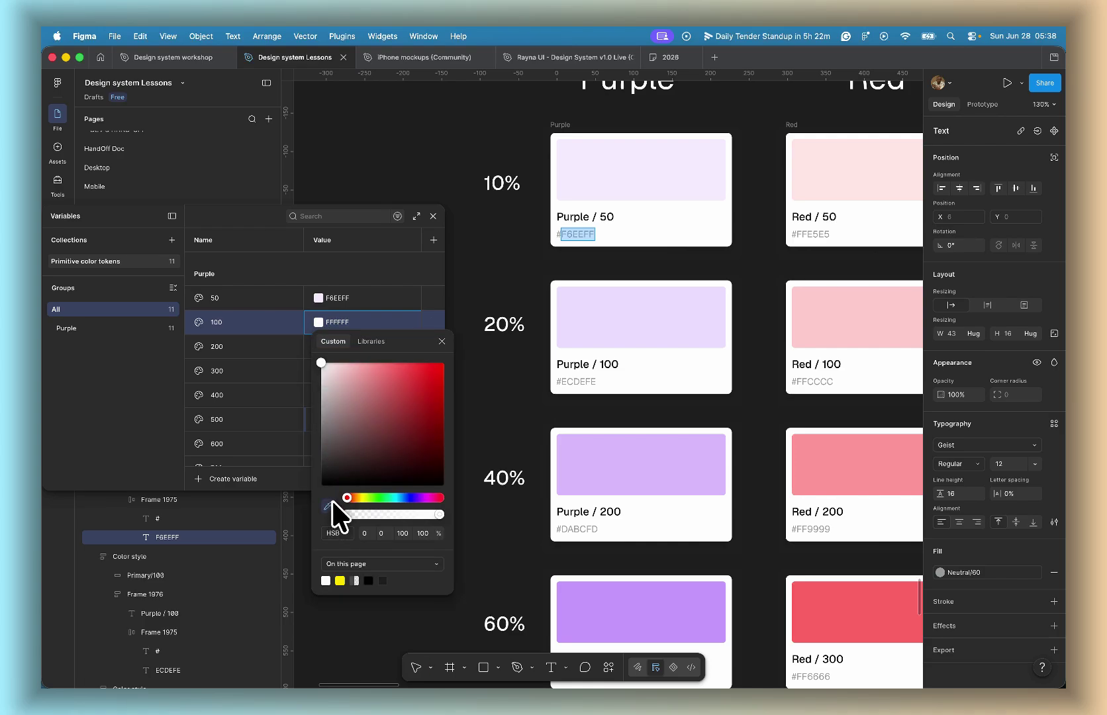
left_click(586, 334)
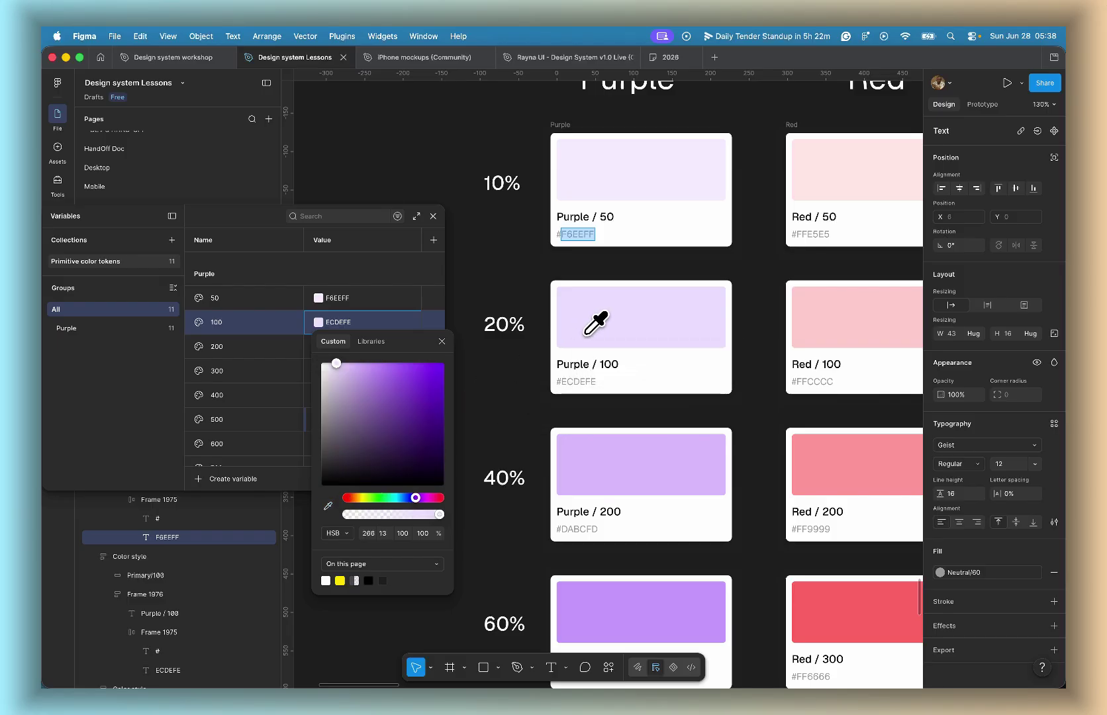
left_click(270, 343)
Step: Set the Purple 200 variable's color to DABCFD by sampling the Purple / 200 swatch with the eyedropper
scroll(283, 351, "down", 2)
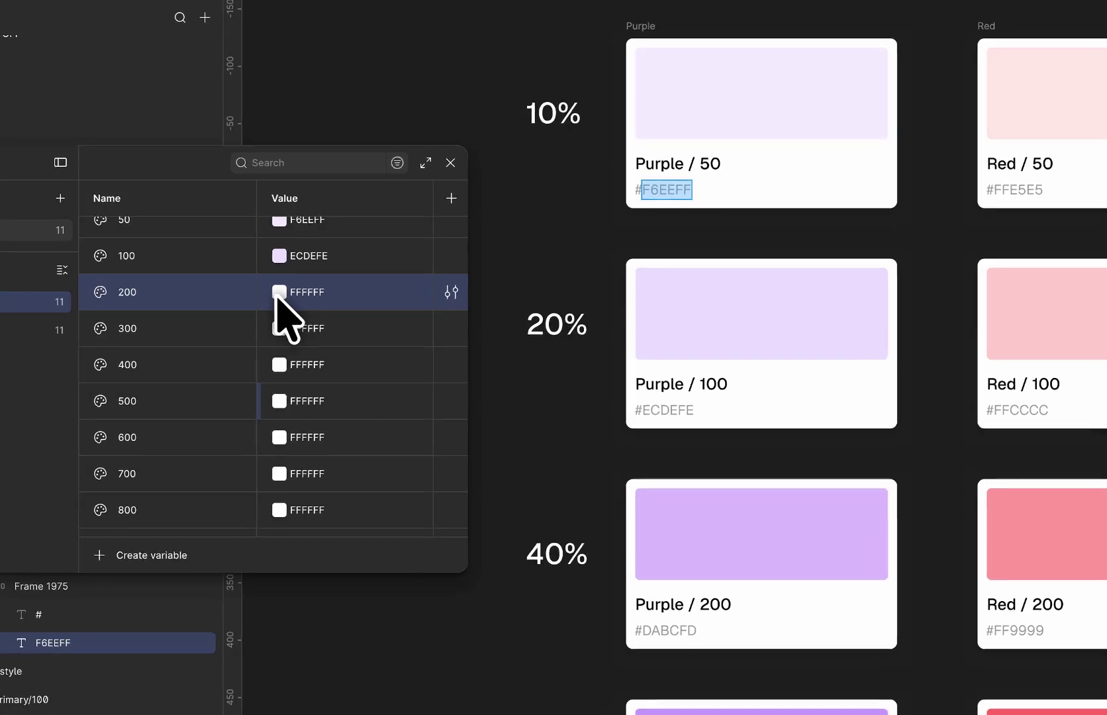
left_click(277, 295)
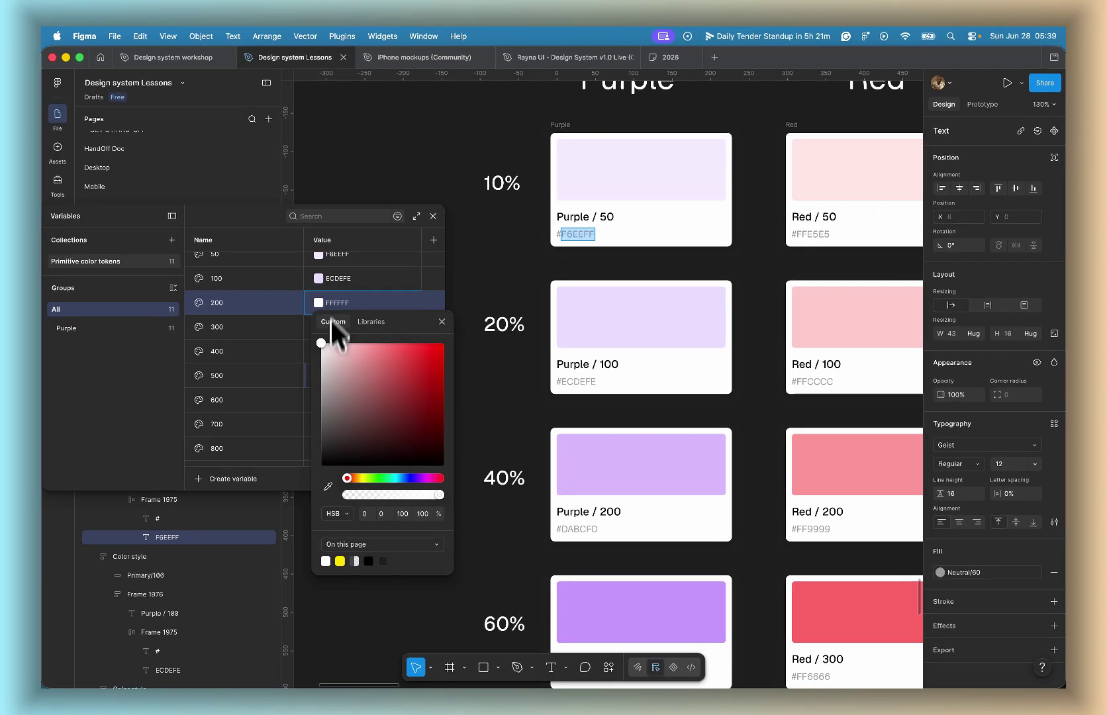
left_click(327, 485)
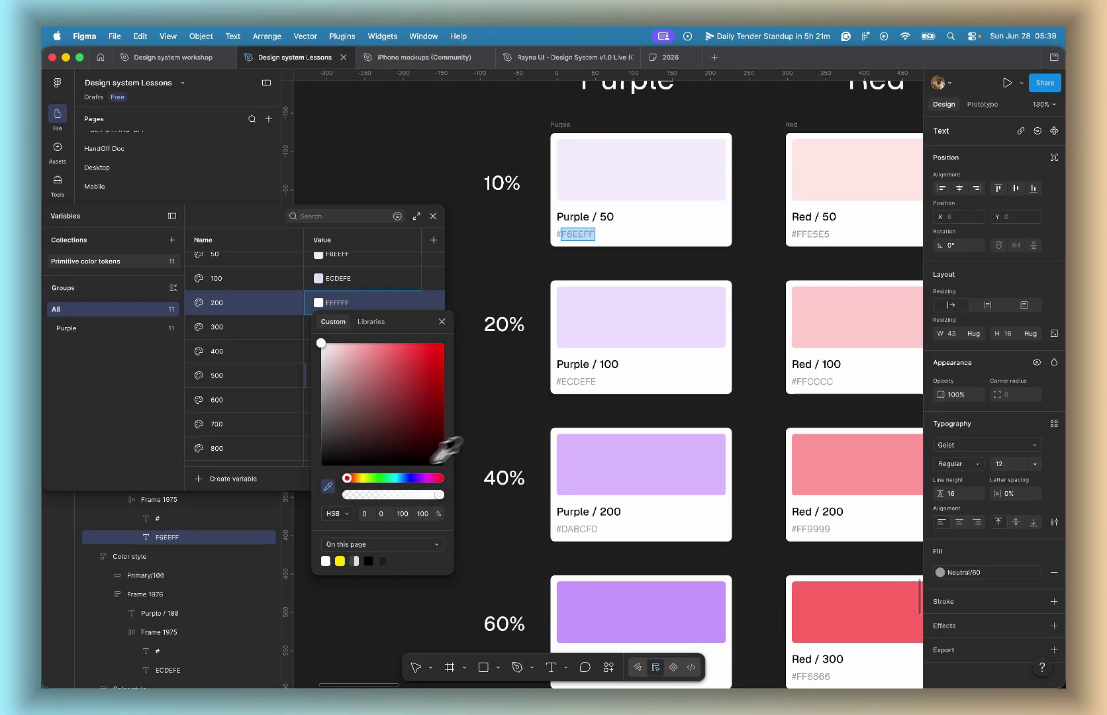
left_click(604, 458)
left_click(283, 383)
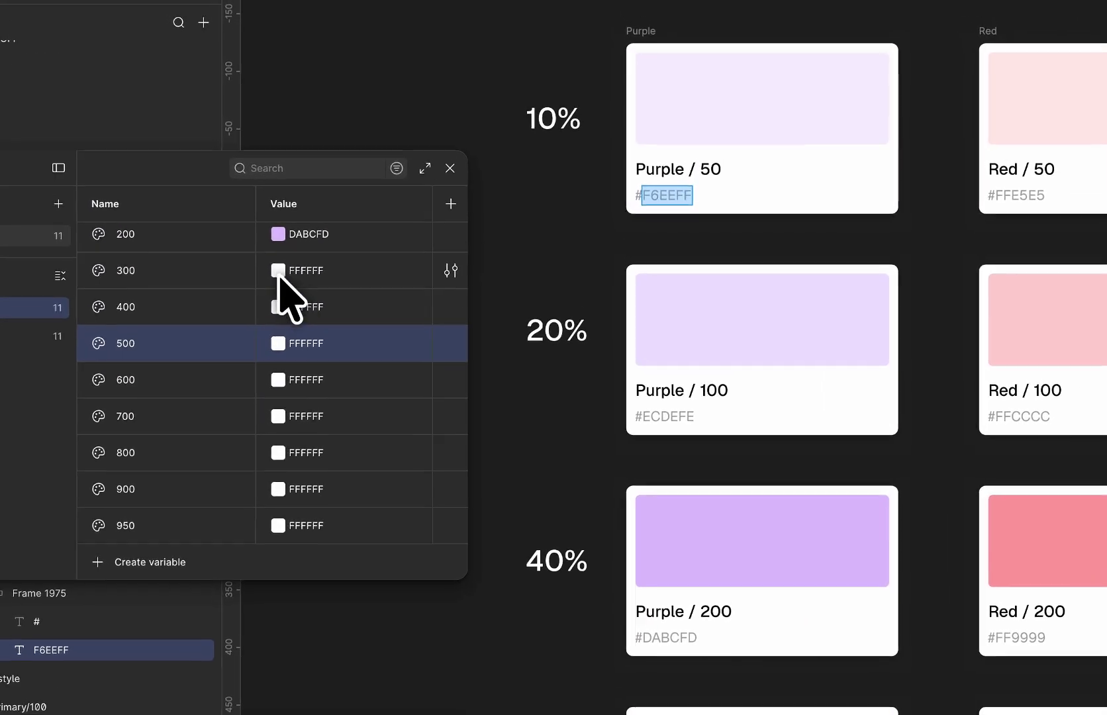
Step: Set the Purple 300 variable's color to C79BFD by sampling the Purple / 300 swatch with the eyedropper
scroll(461, 363, "down", 7)
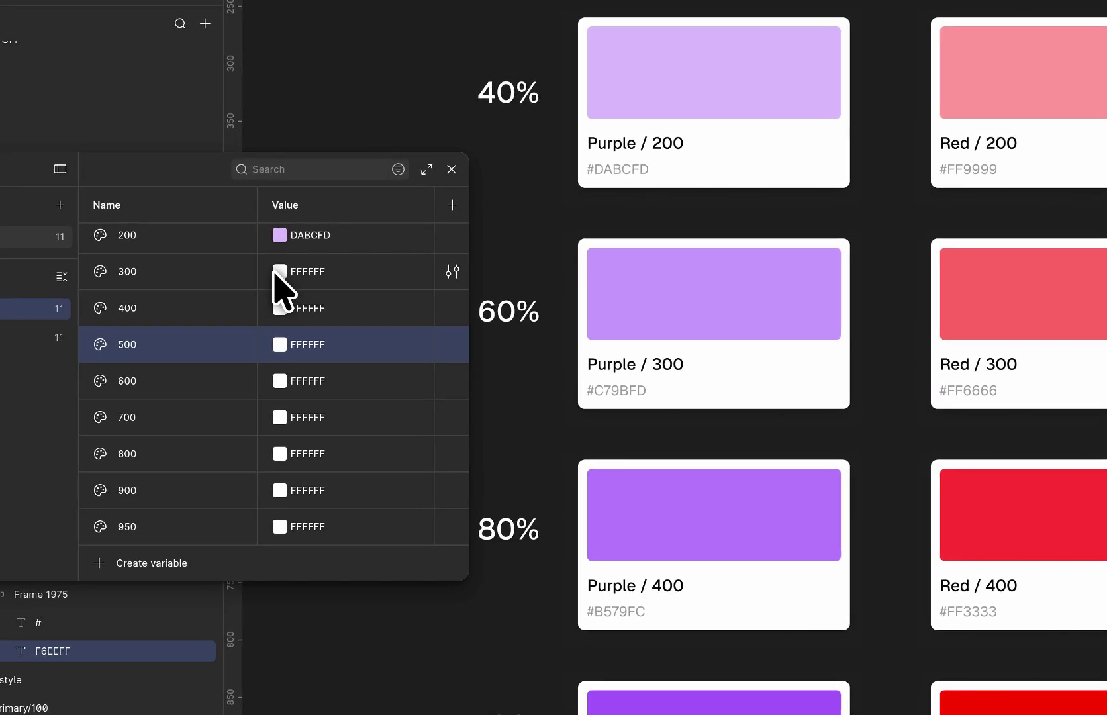
left_click(278, 272)
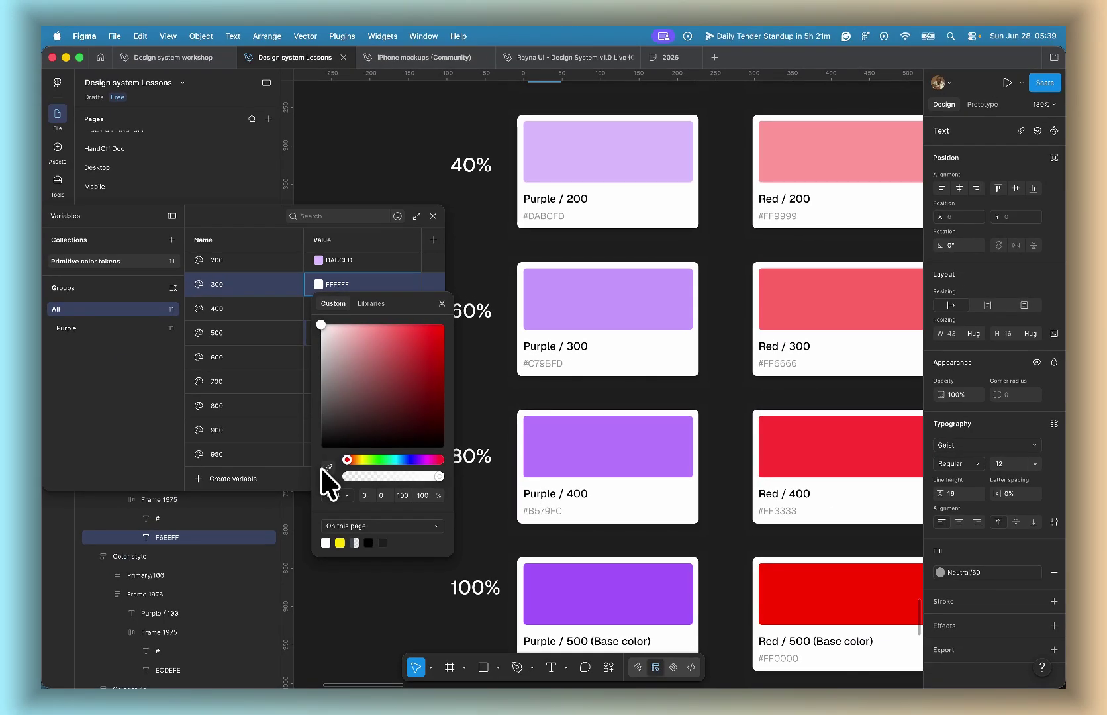
left_click(325, 468)
left_click(554, 312)
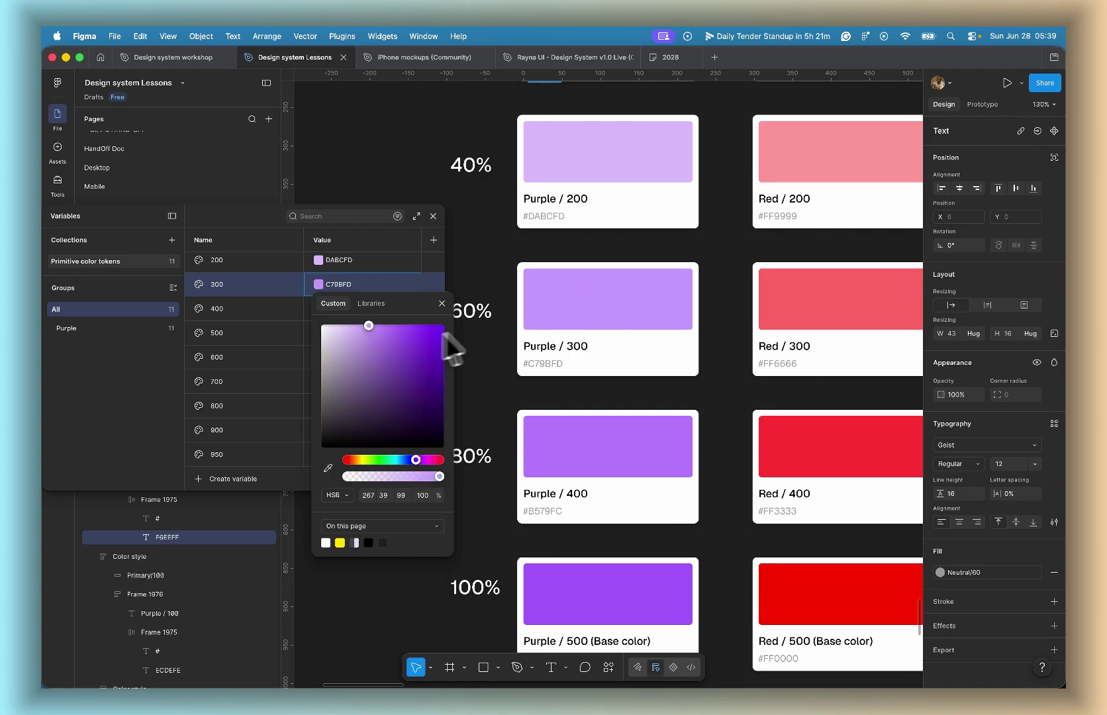
left_click(286, 350)
Step: Set the Purple 400 variable's color to B579FC by sampling the Purple / 400 swatch with the eyedropper
left_click(315, 307)
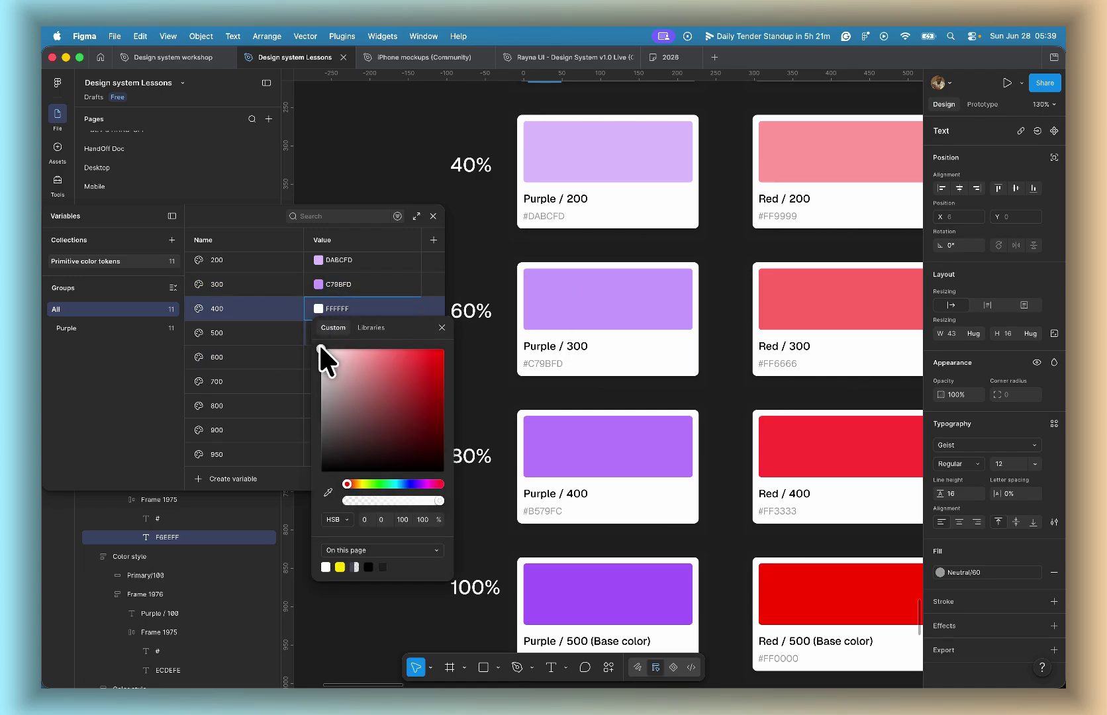
left_click(327, 493)
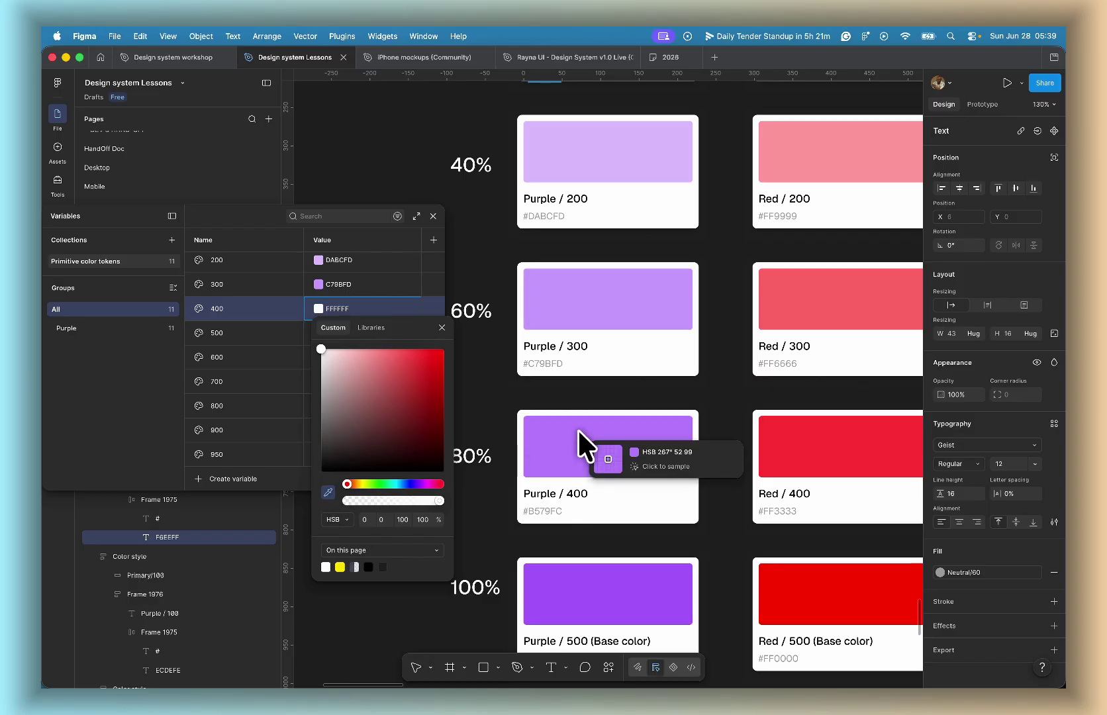
left_click(580, 437)
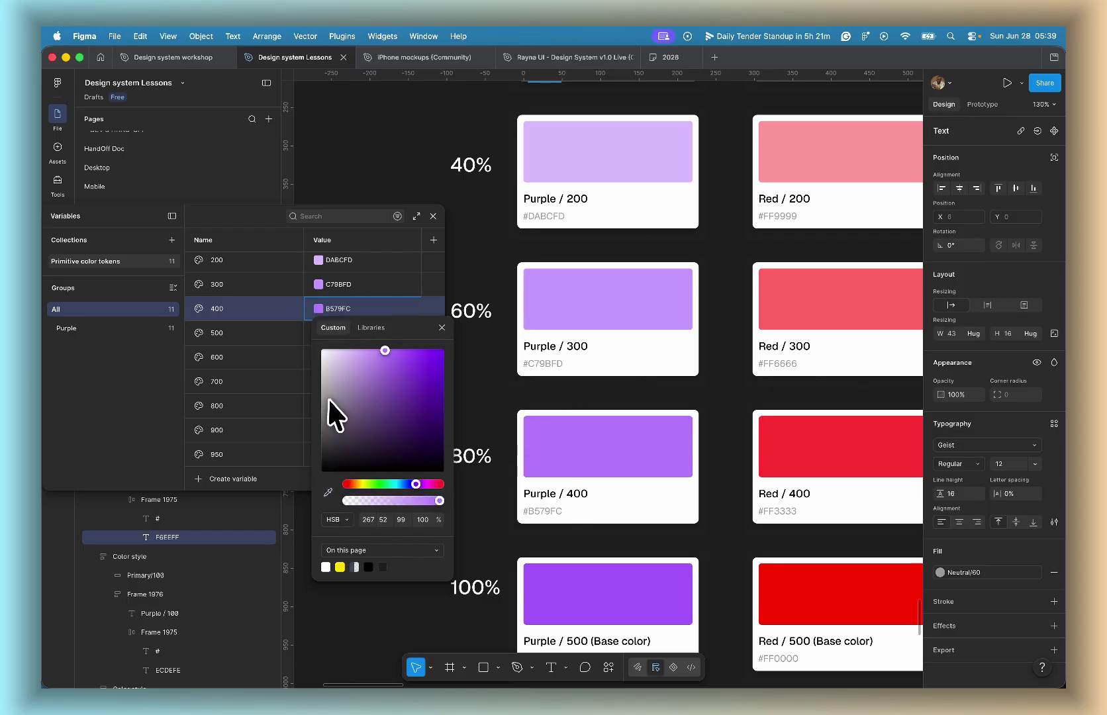
left_click(278, 404)
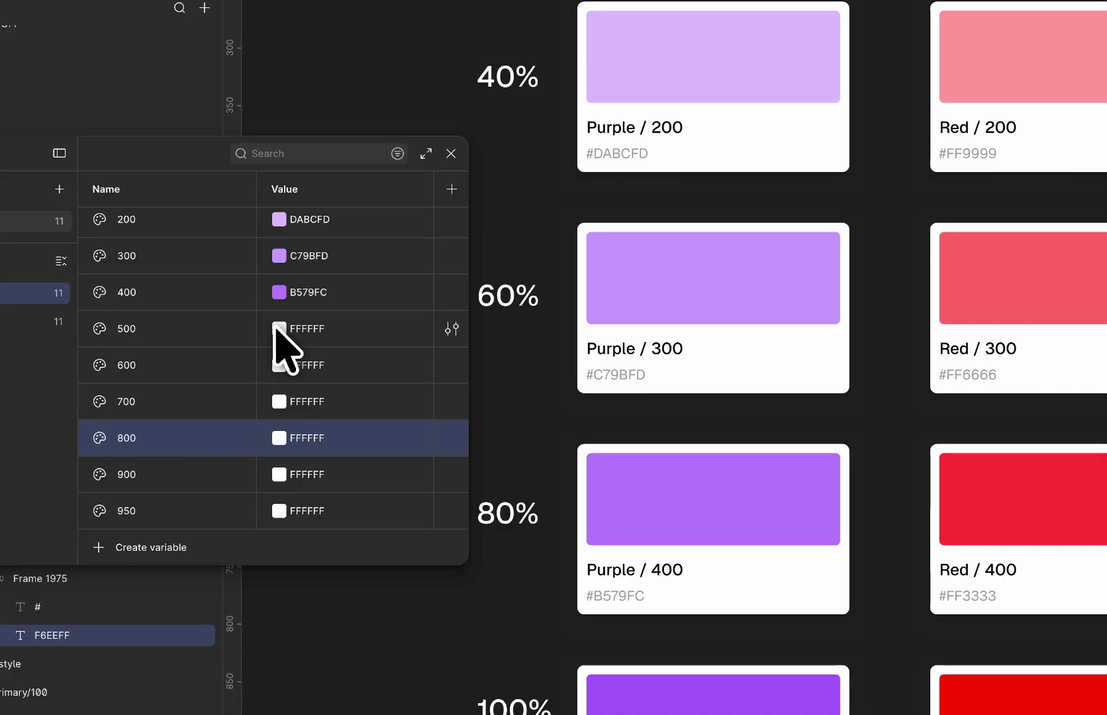
Step: Set the Purple 500 variable's color to A258FB by sampling the Purple / 500 (Base color) swatch with the eyedropper
left_click(277, 329)
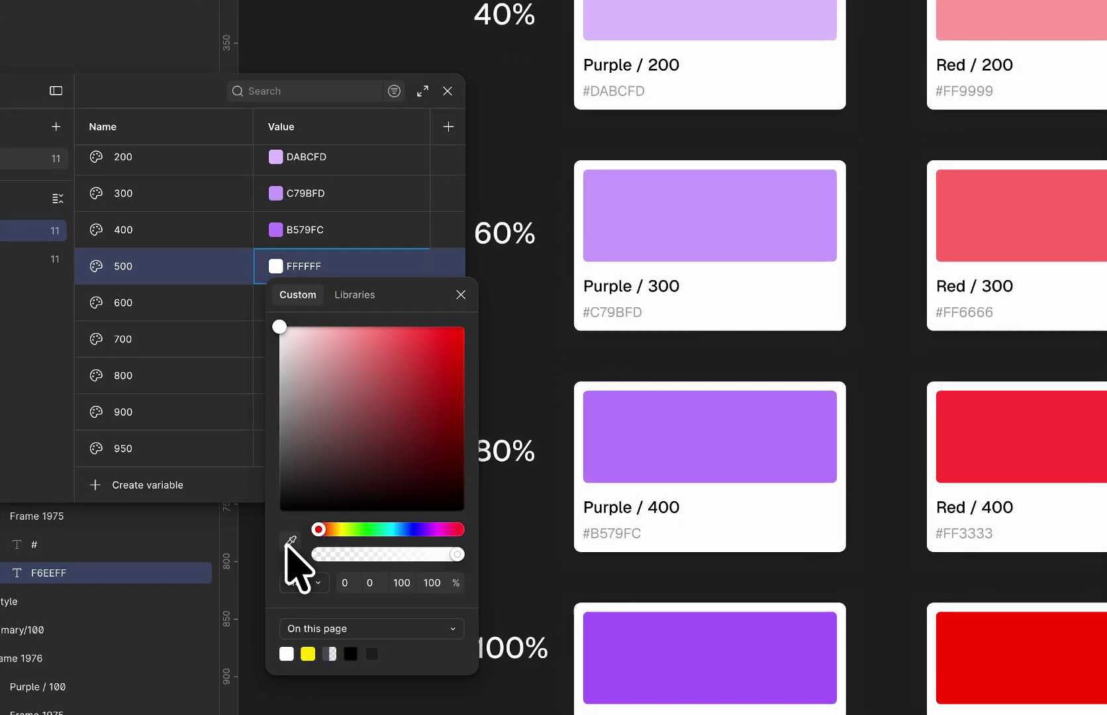
left_click(290, 542)
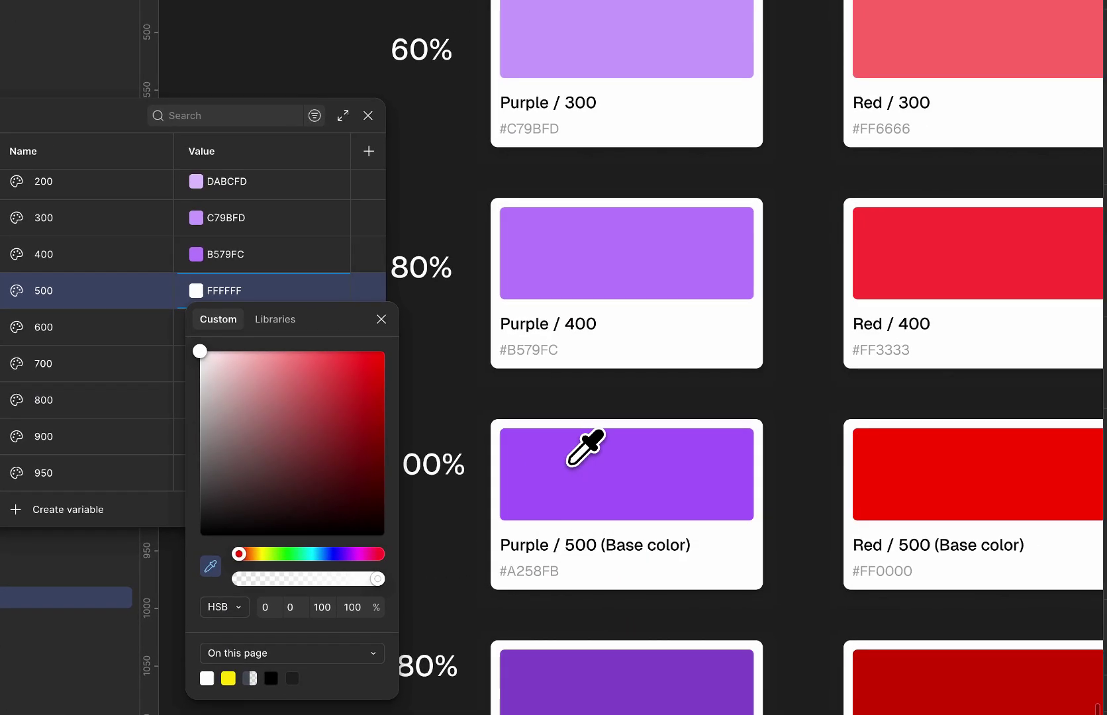
left_click(568, 464)
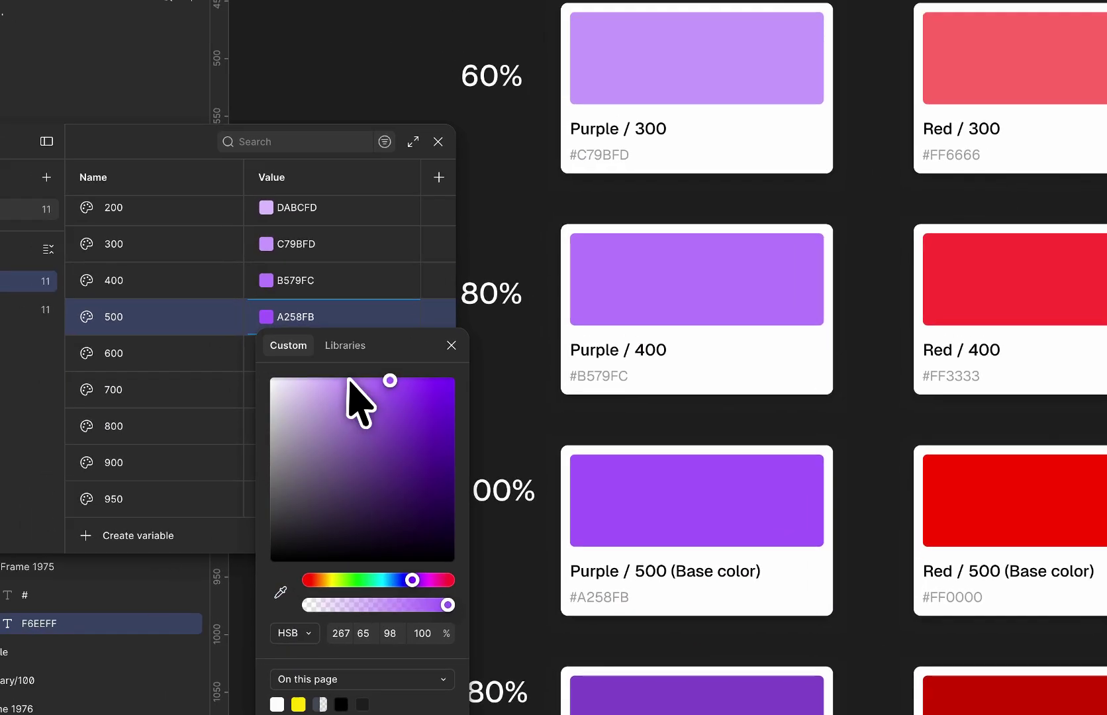
left_click(133, 327)
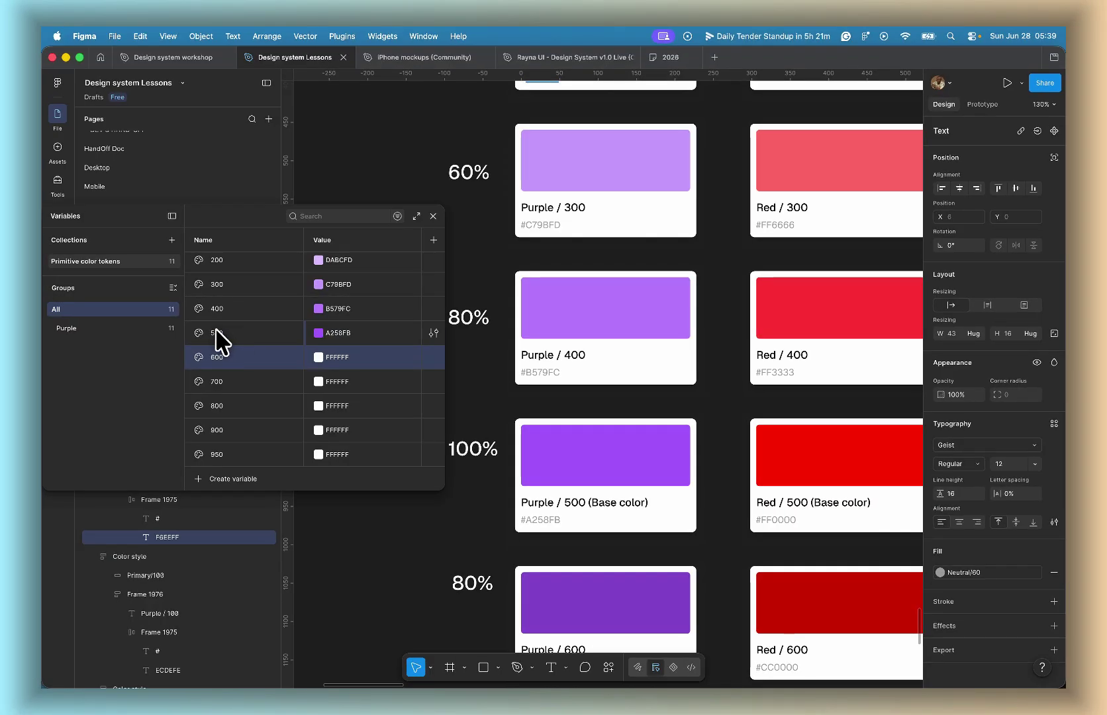
Step: Rename the Purple group's 500 variable as 500 (Main)
left_click(215, 331)
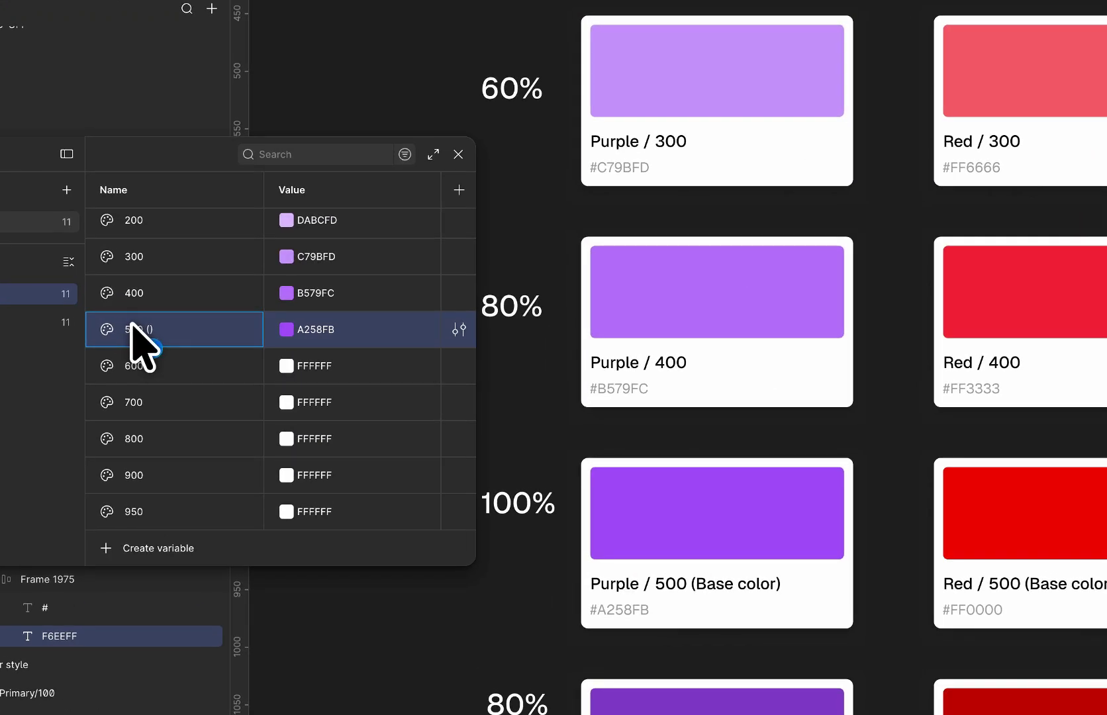
type("Def")
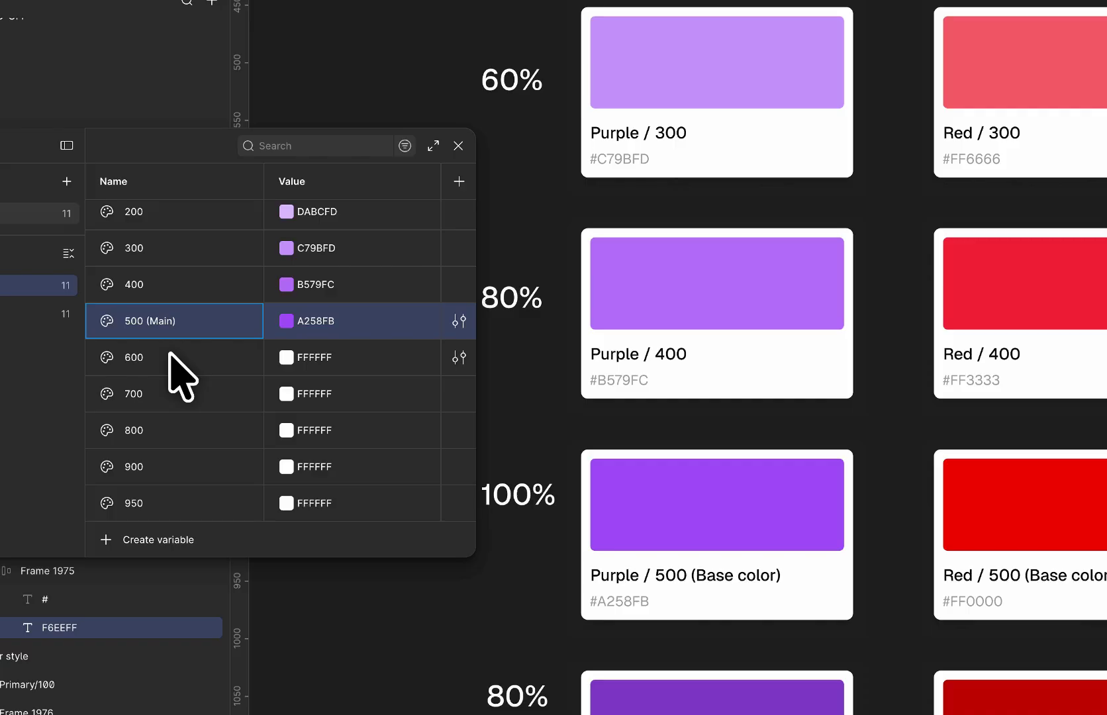
left_click(205, 364)
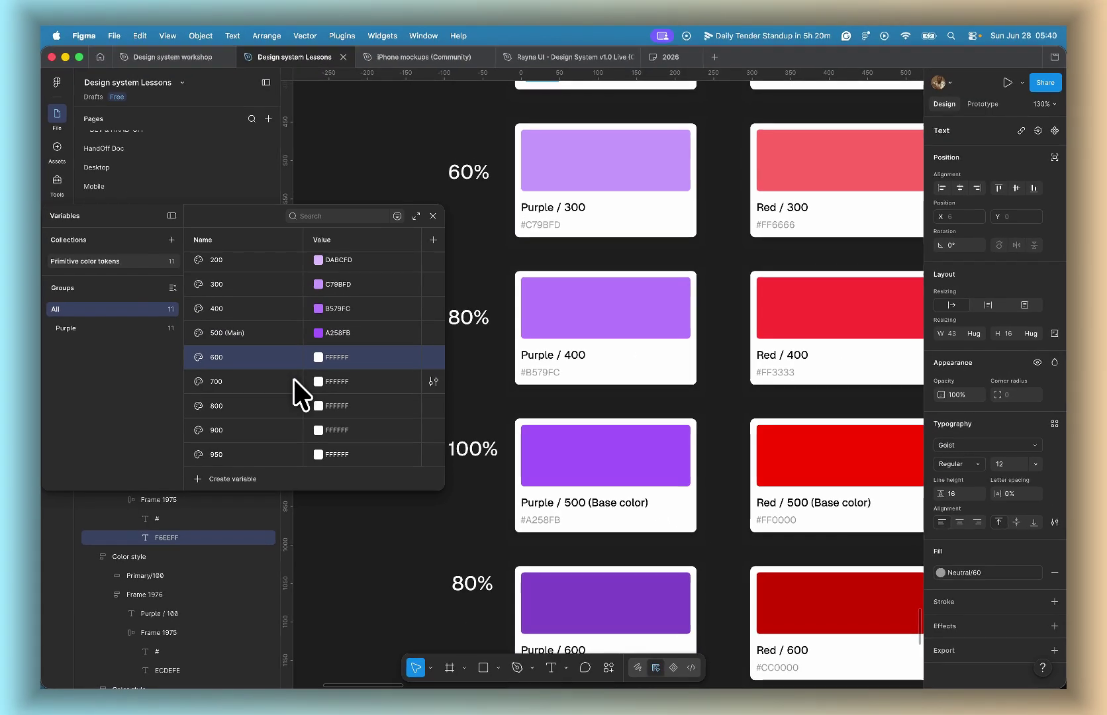
Step: Set the Purple 600 variable's color to 8246C9 by sampling the Purple / 600 swatch with the eyedropper
scroll(489, 425, "down", 5)
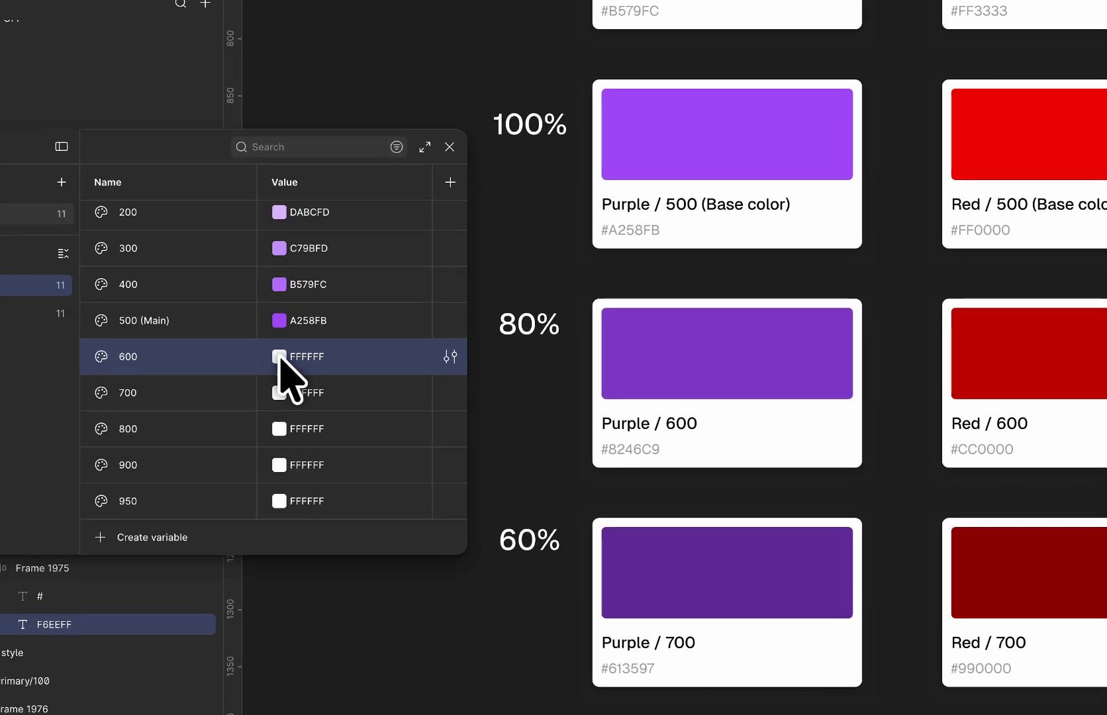
left_click(319, 357)
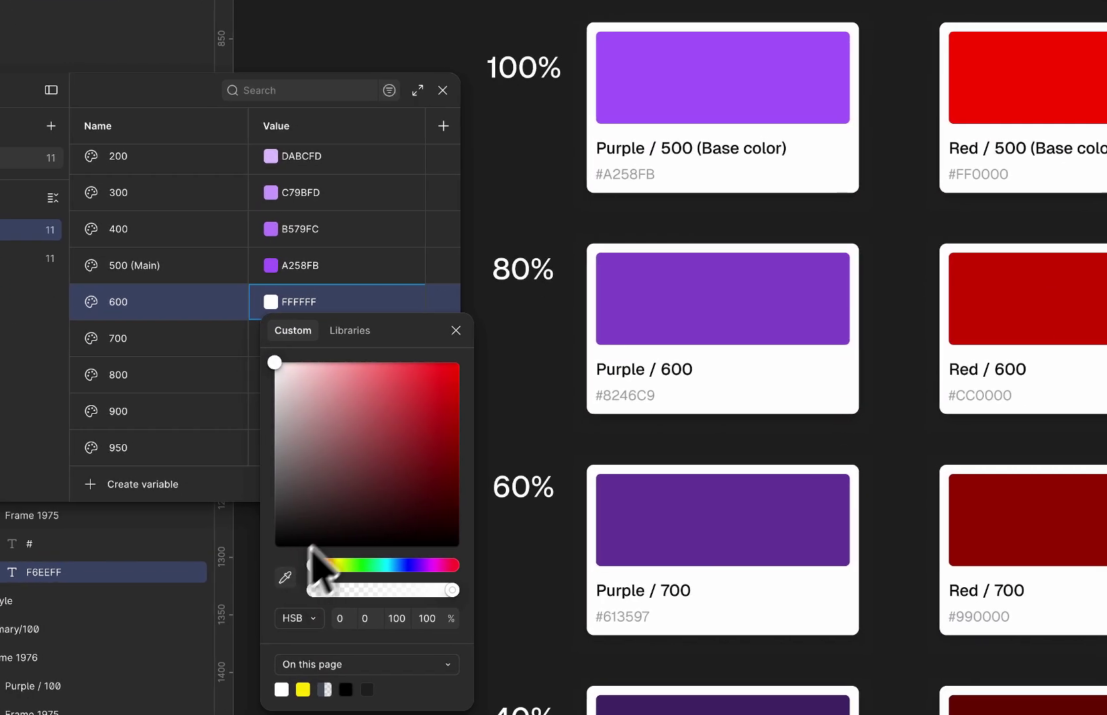
left_click(286, 612)
left_click(571, 370)
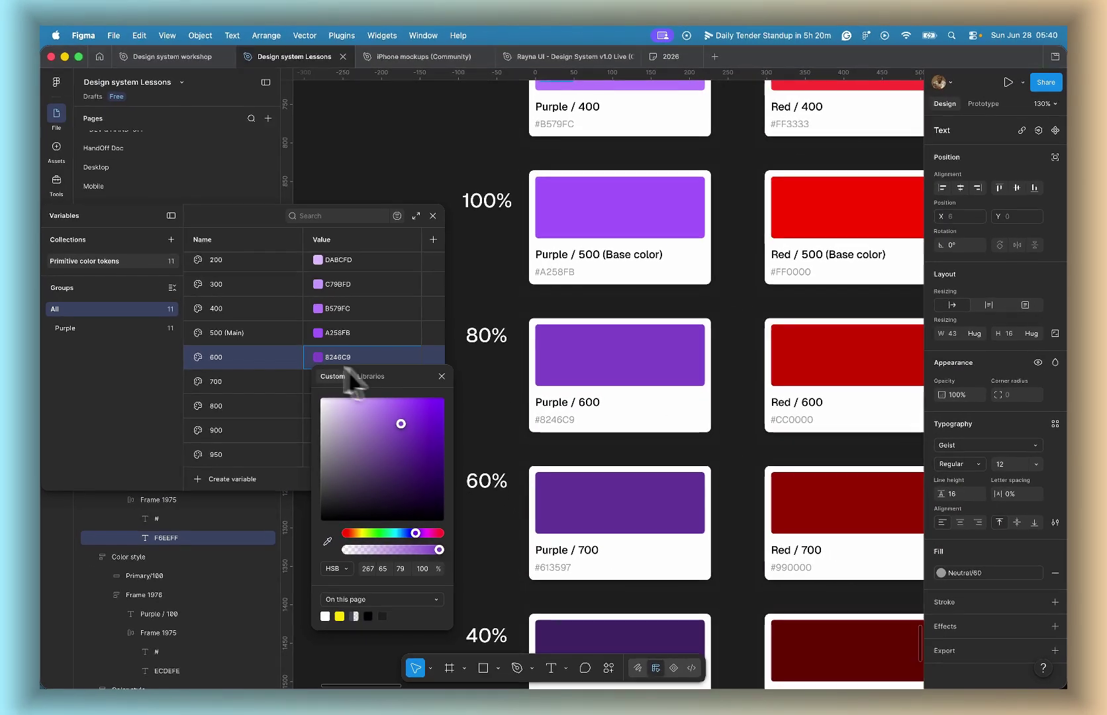
key("Escape")
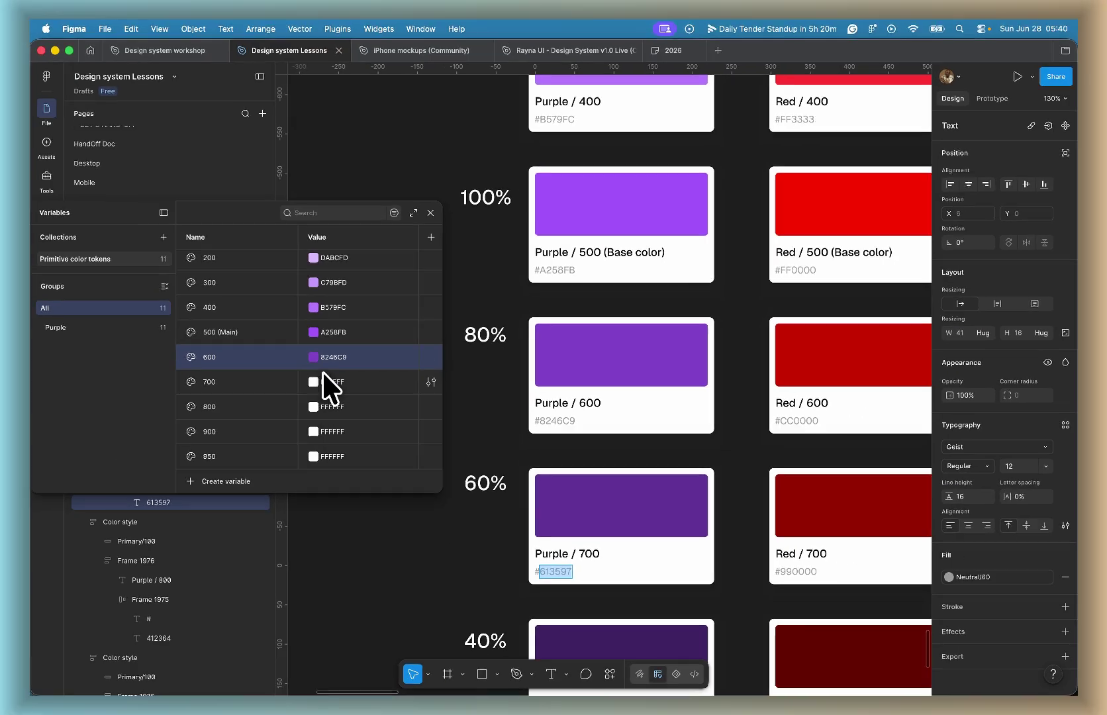
Step: Set the Purple 700 variable to 613597 and the 800 variable to 412364, using the hex codes from their cards on the canvas
left_click(222, 333)
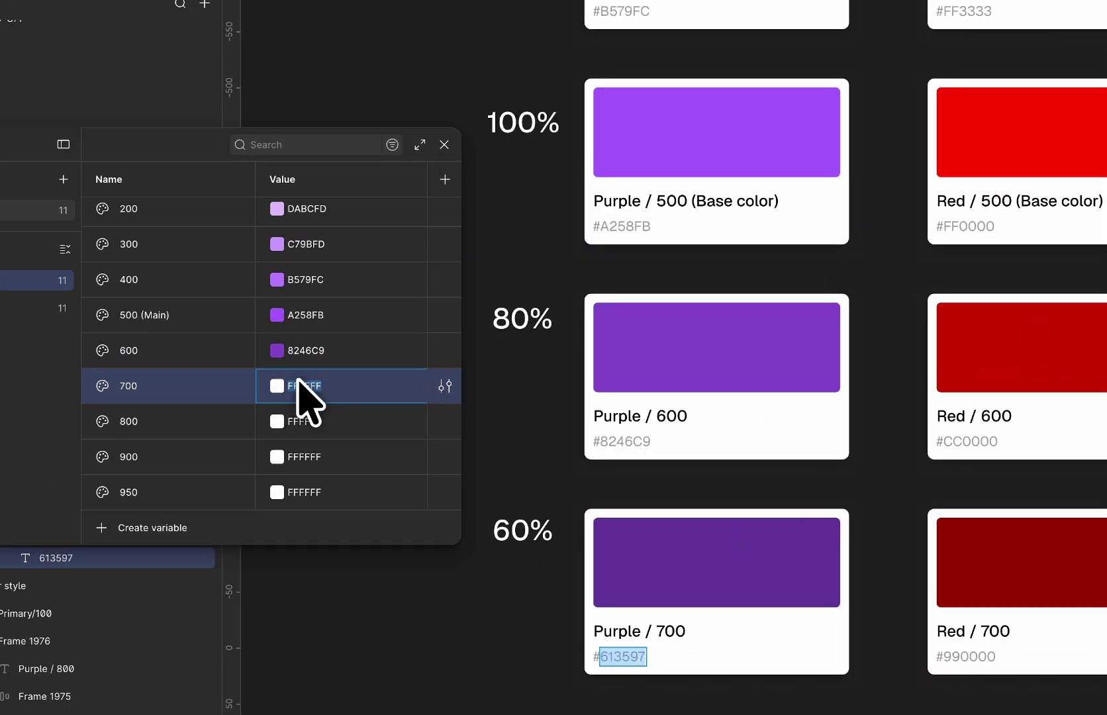
type("613597")
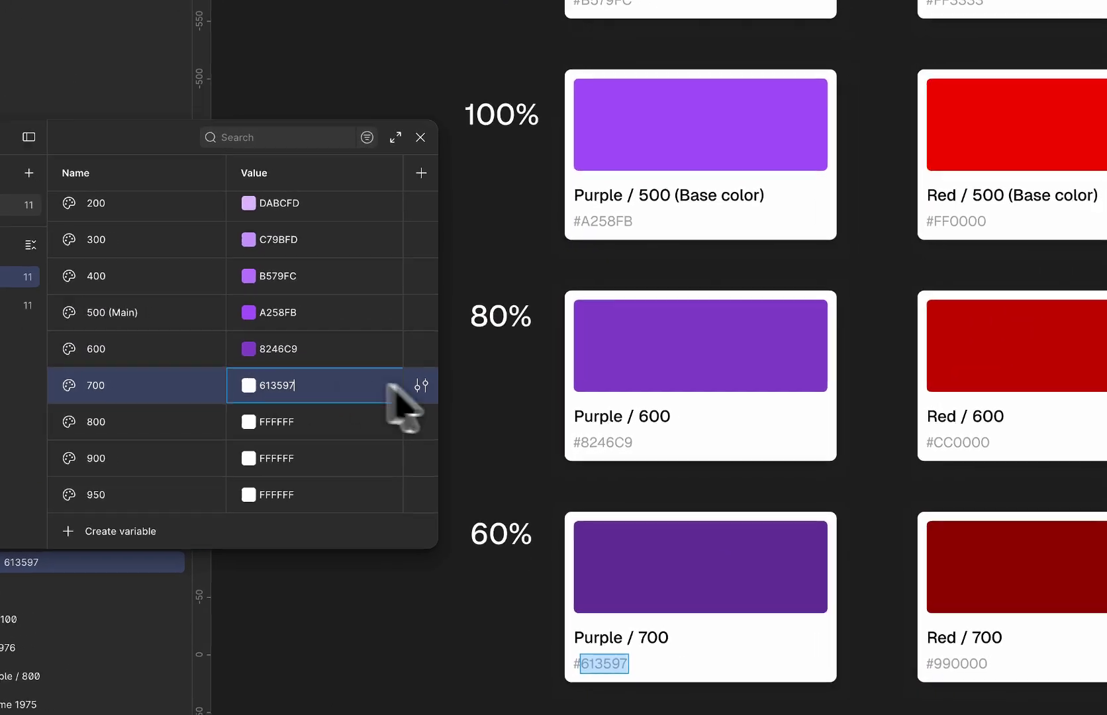
scroll(588, 437, "down", 5)
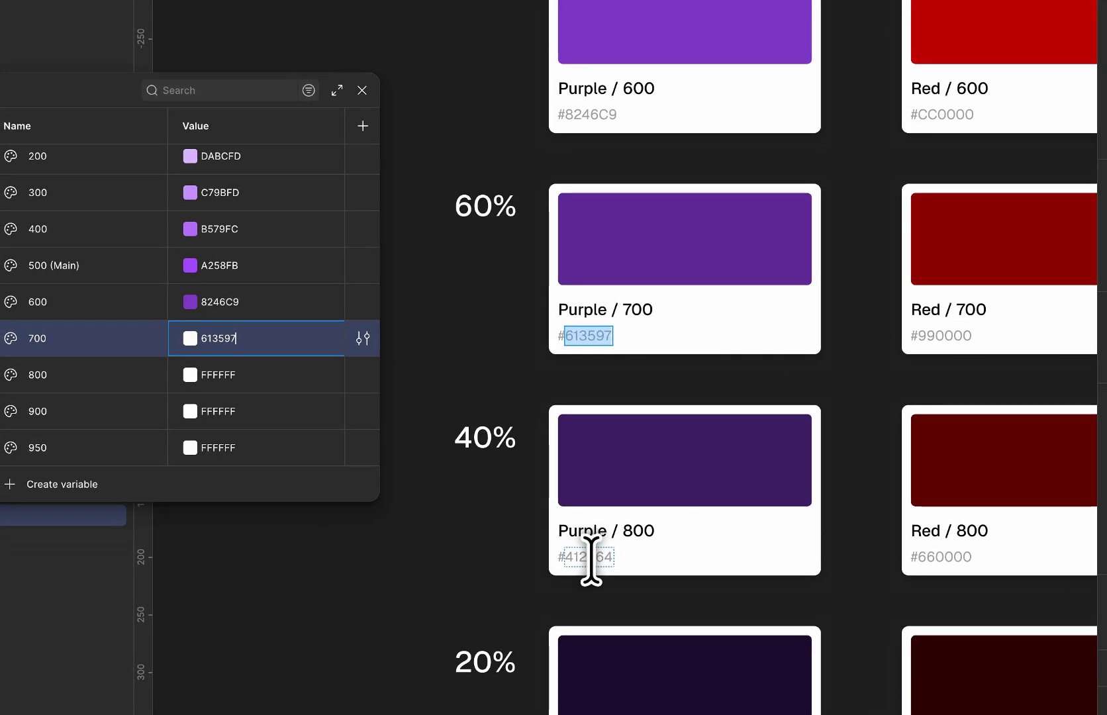
left_click(591, 559)
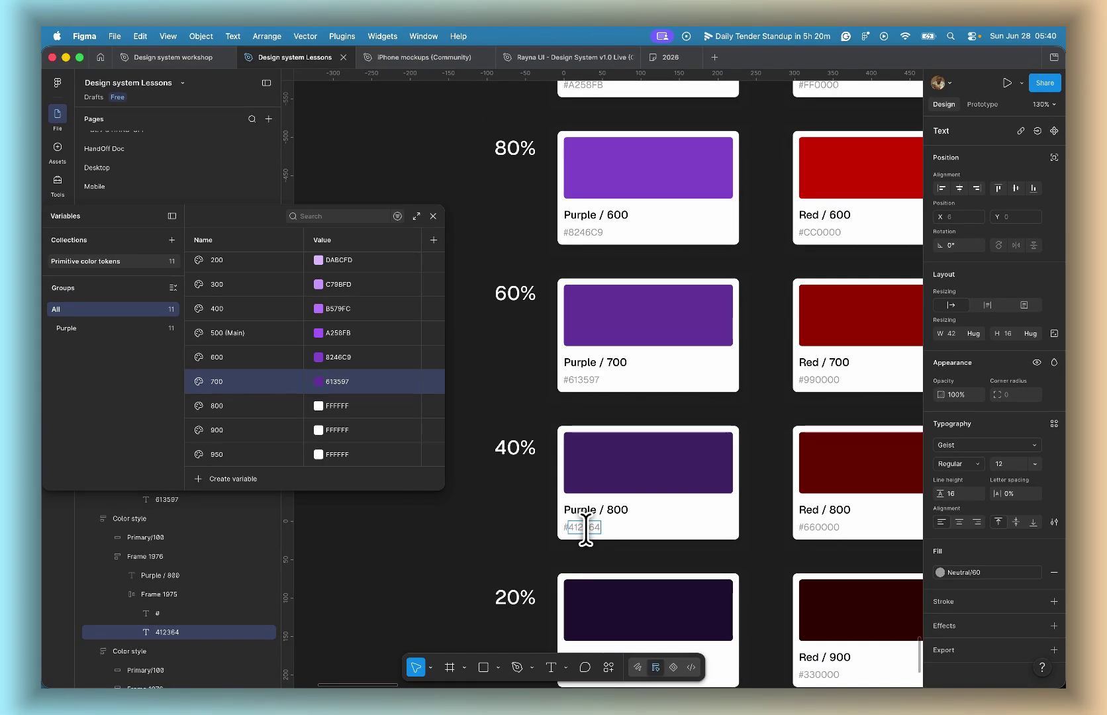
double_click(586, 528)
key("ctrl+c")
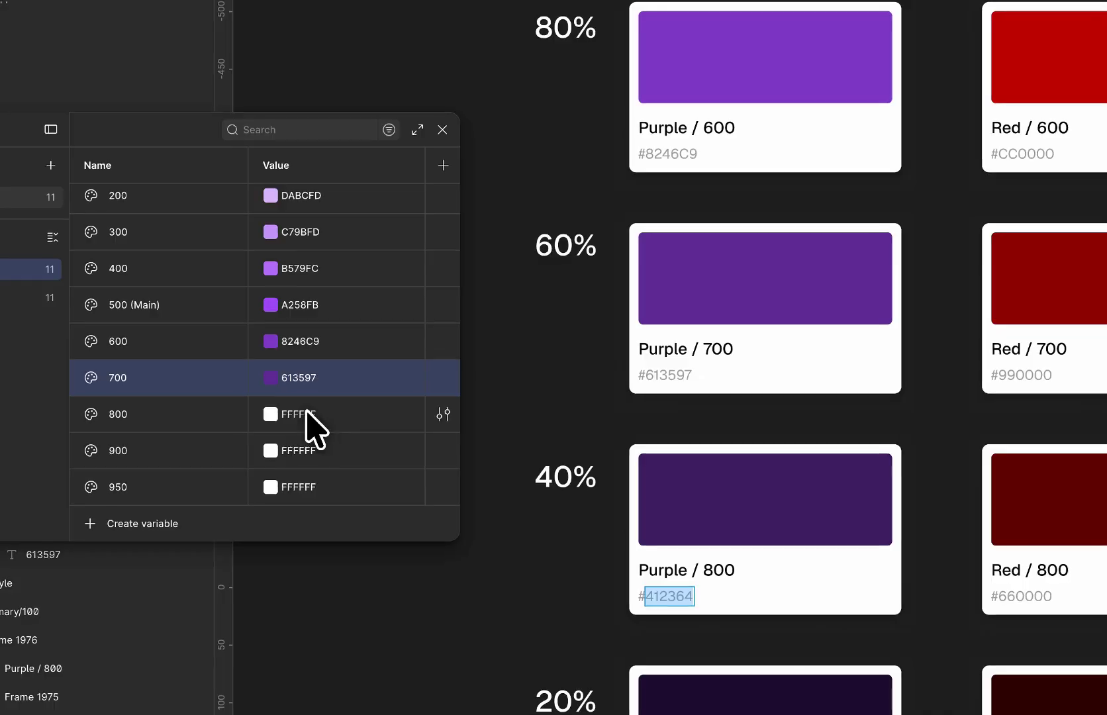
left_click(306, 413)
key("ctrl+v")
key("Return")
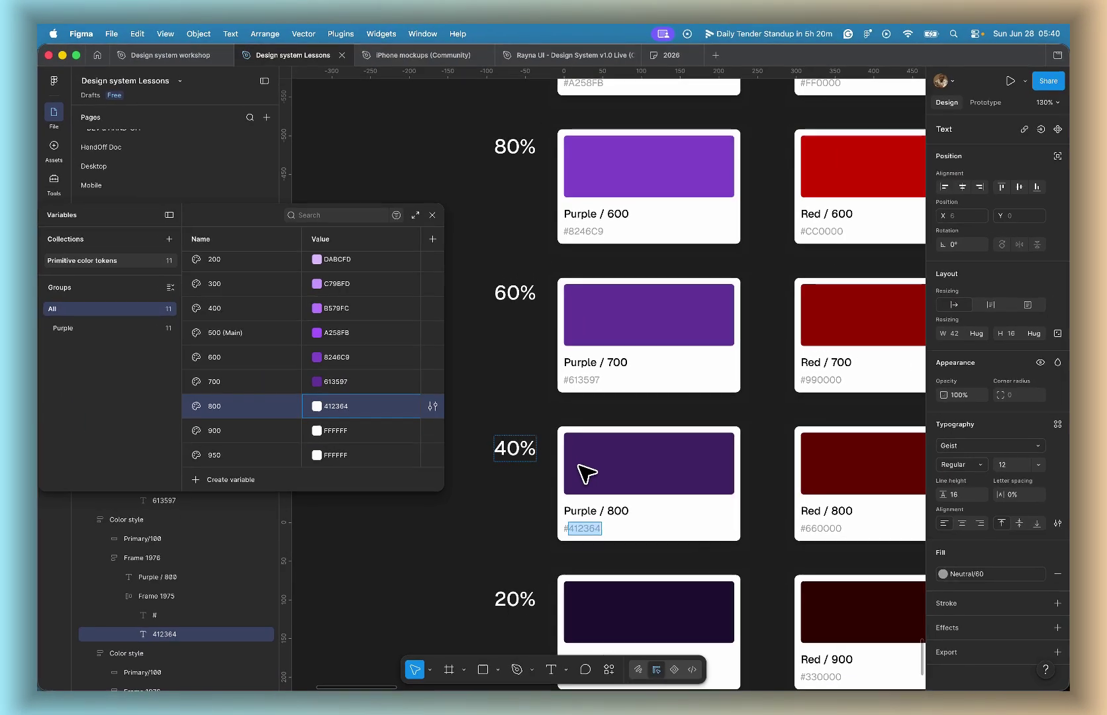
Step: Set the Purple 900 variable to 201232 and the 950 variable to 100919, using the hex codes from their cards on the canvas
scroll(587, 472, "down", 2)
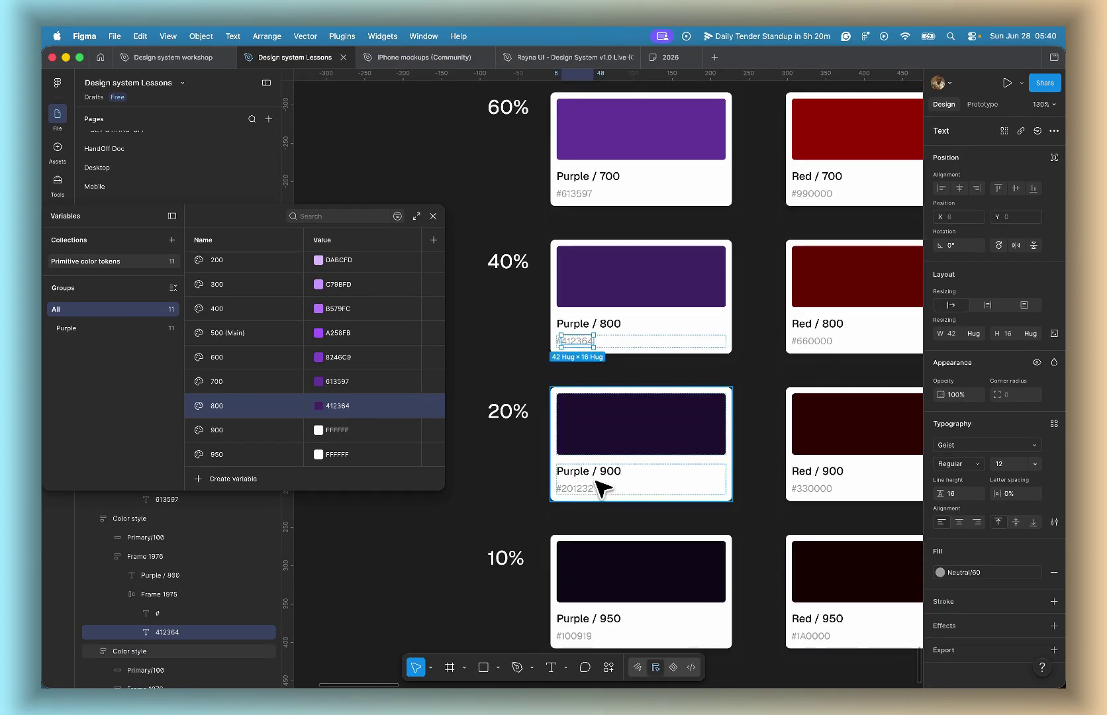
left_click(581, 488)
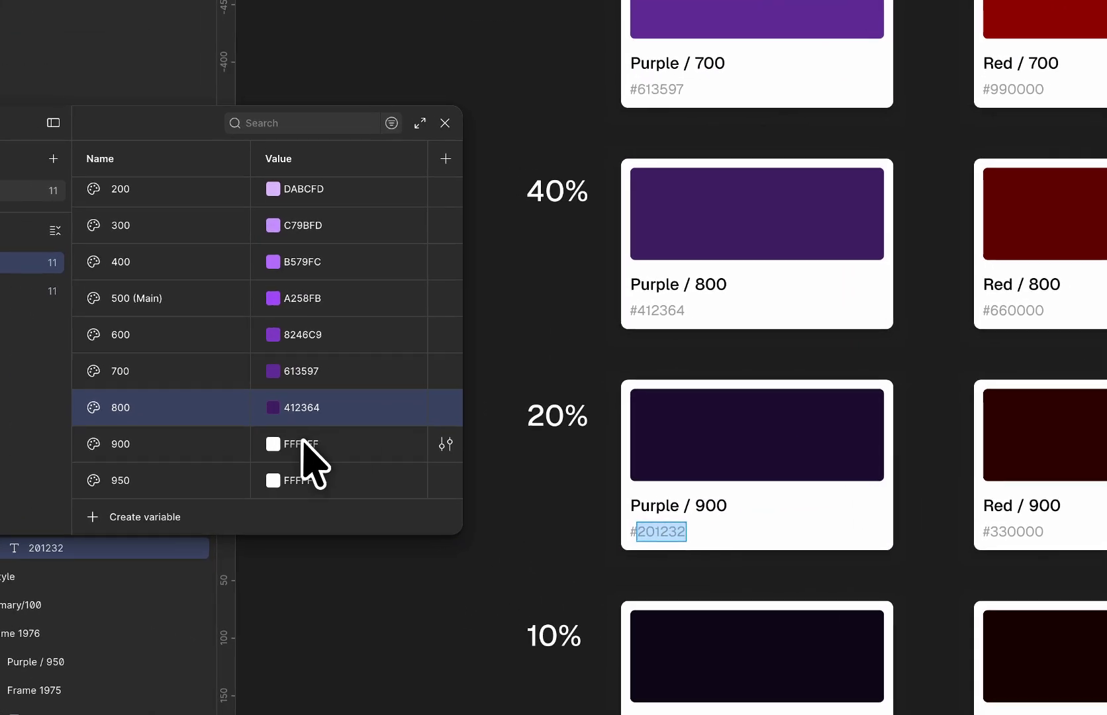
left_click(217, 421)
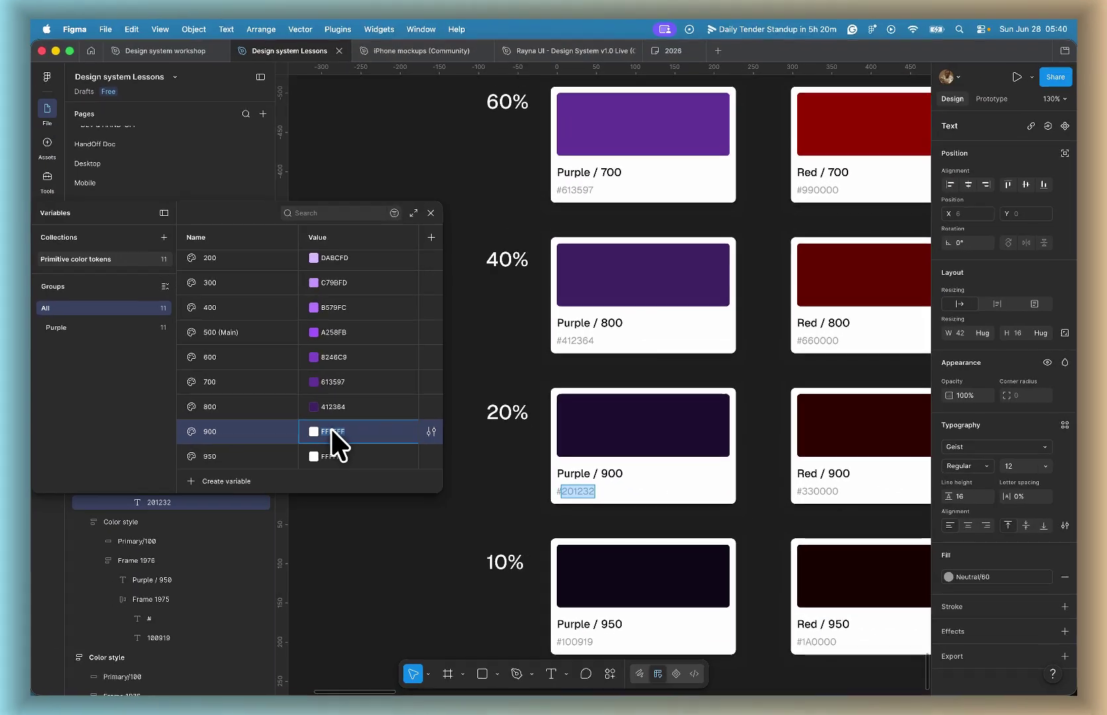
type("201232")
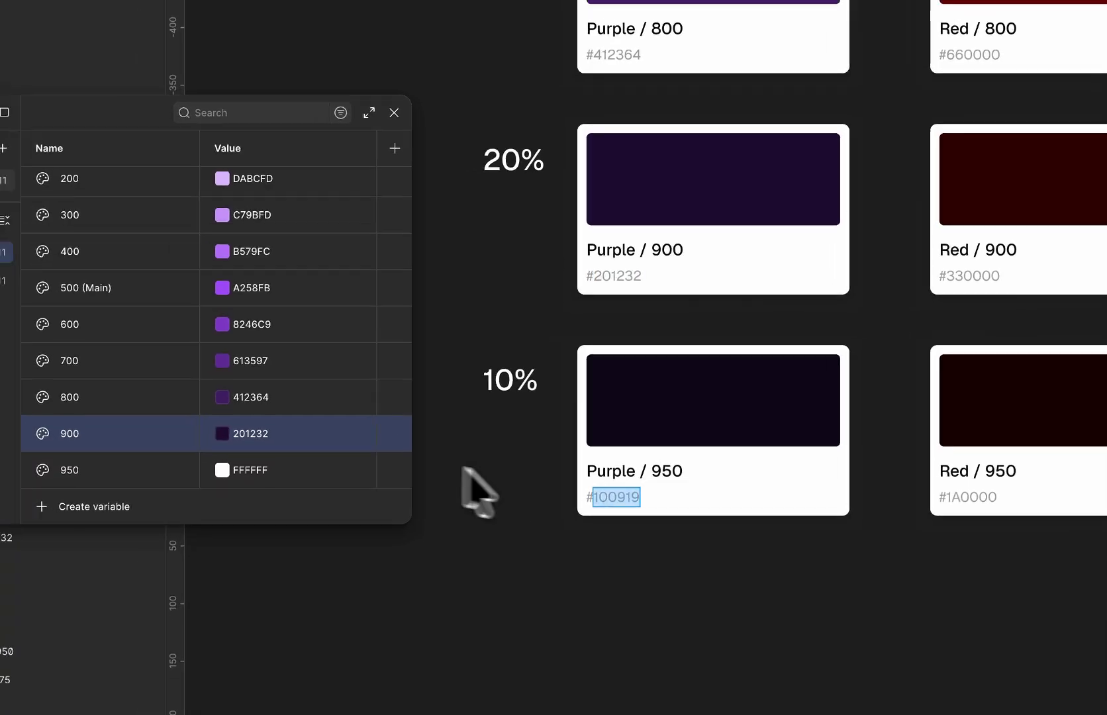
double_click(209, 464)
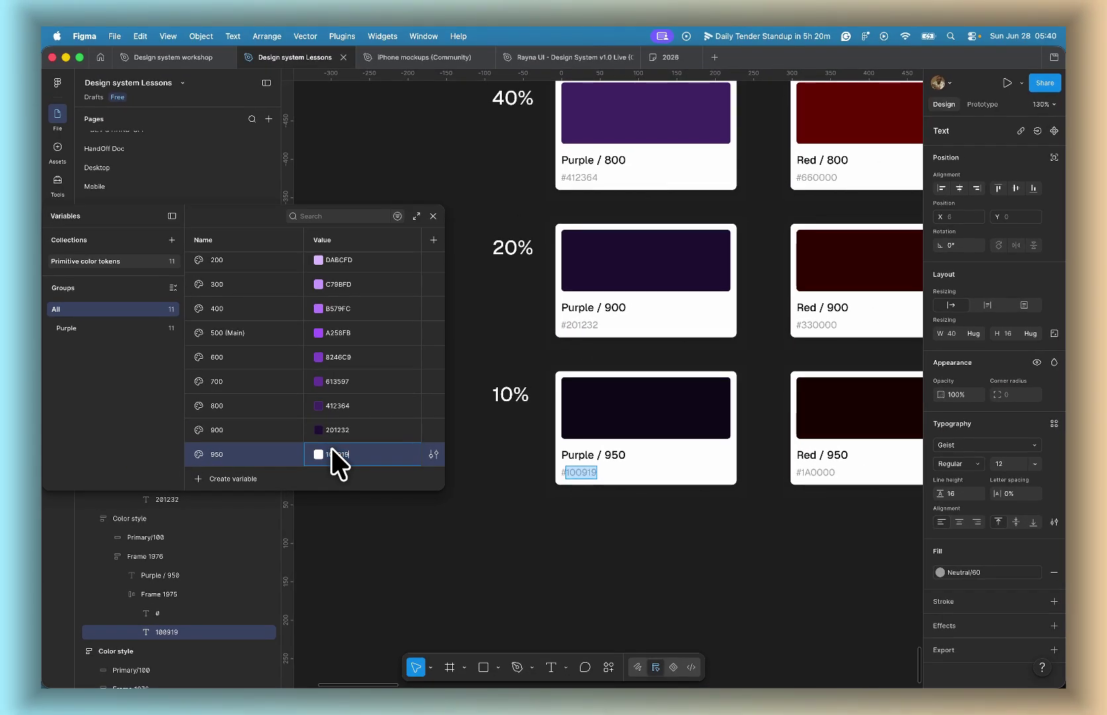
type("100919")
left_click(291, 429)
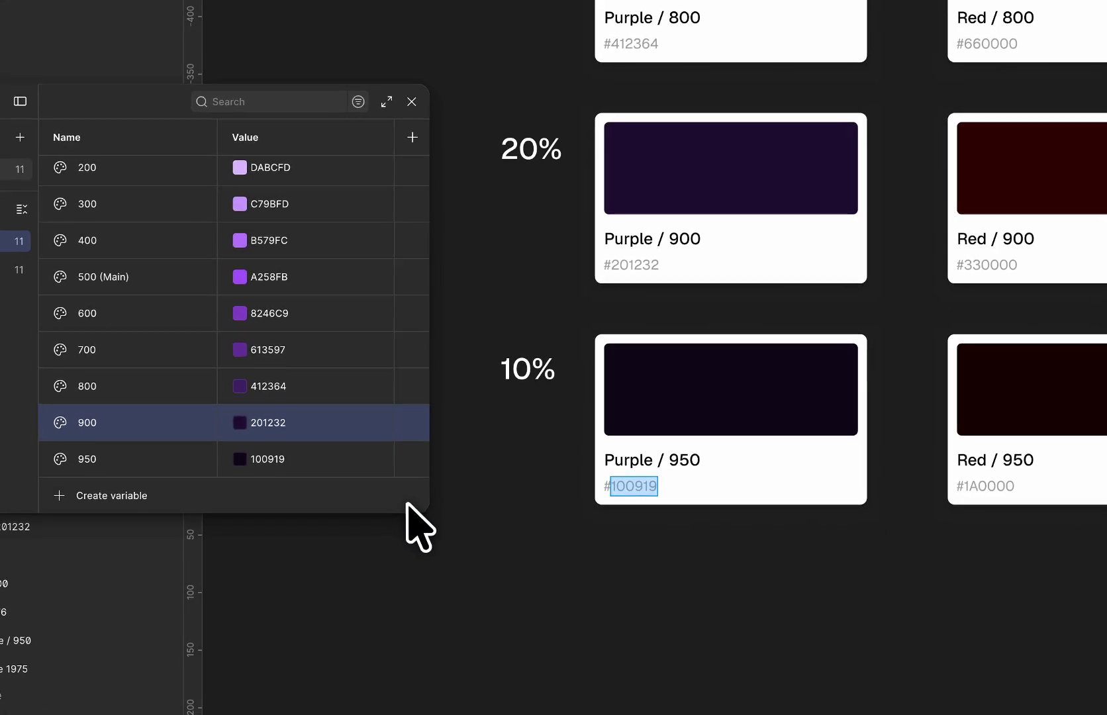
Step: Enlarge the Variables window so the whole Purple group fits in the list
left_click_drag(454, 540, 605, 683)
left_click_drag(540, 645, 556, 662)
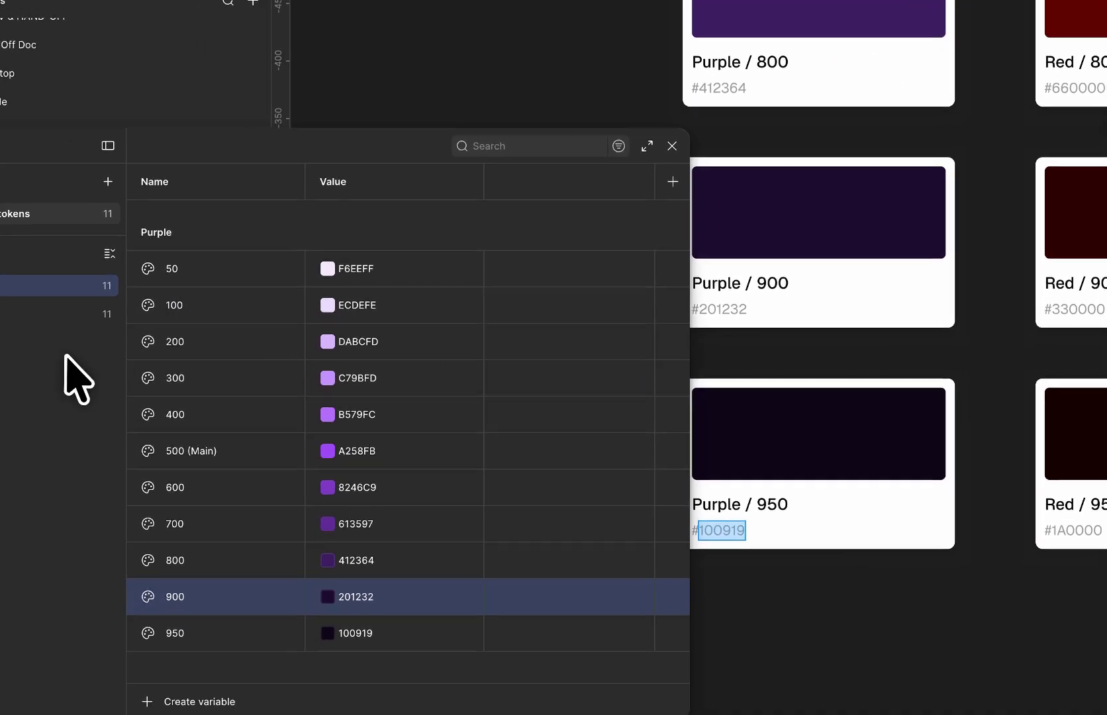
Step: Duplicate the Purple variable group with its eleven shades and rename the copy as Red
left_click(42, 314)
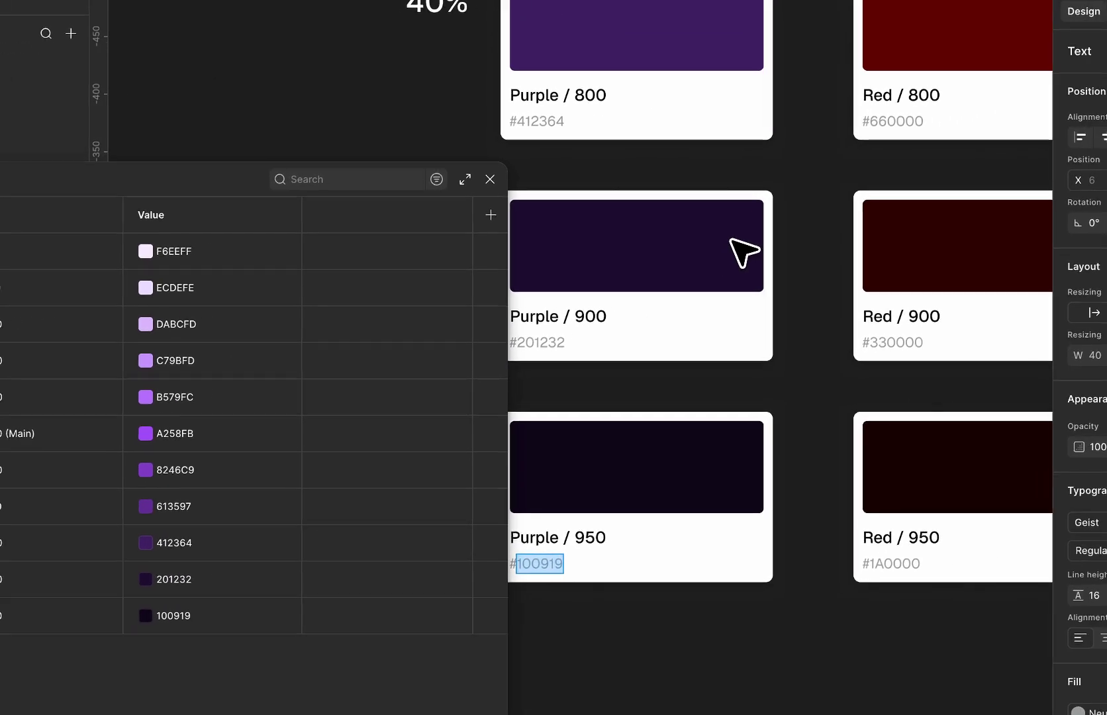
scroll(910, 208, "down", 6)
scroll(748, 251, "up", 10)
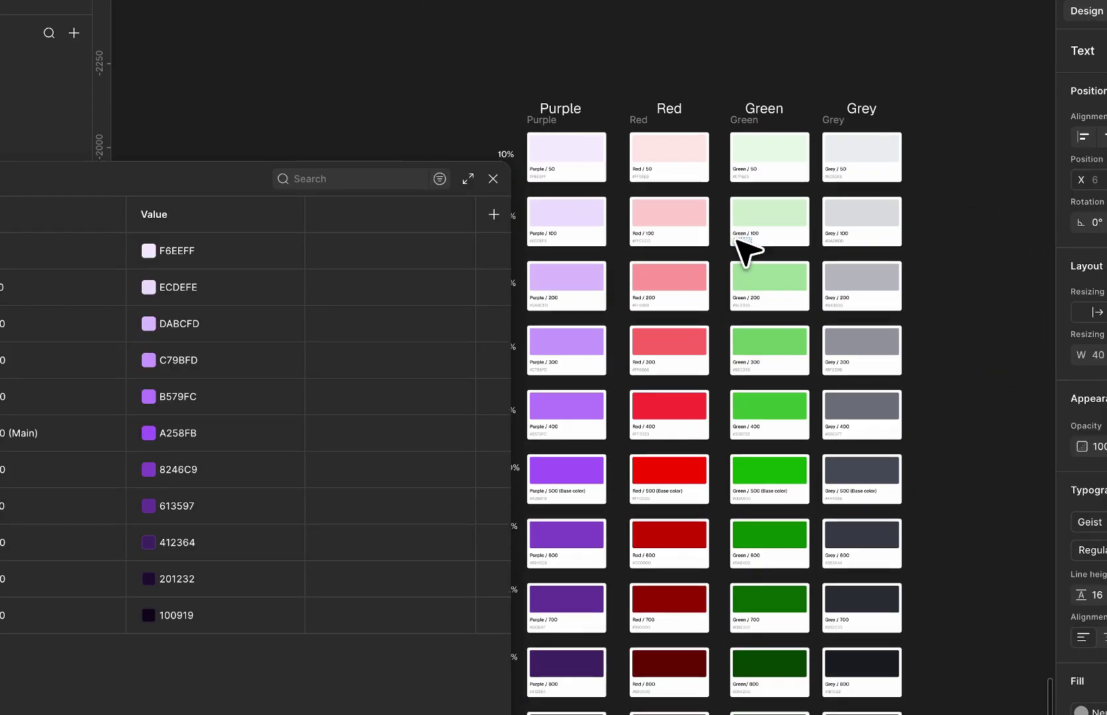
scroll(668, 198, "up", 5)
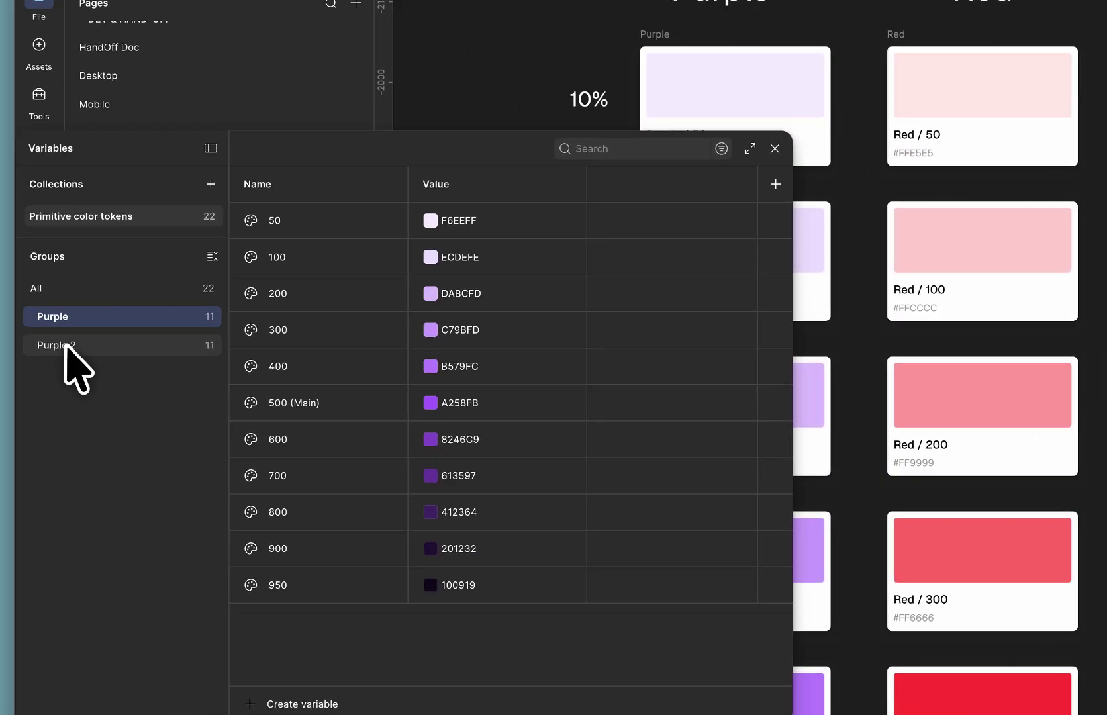
double_click(0, 389)
type("Red")
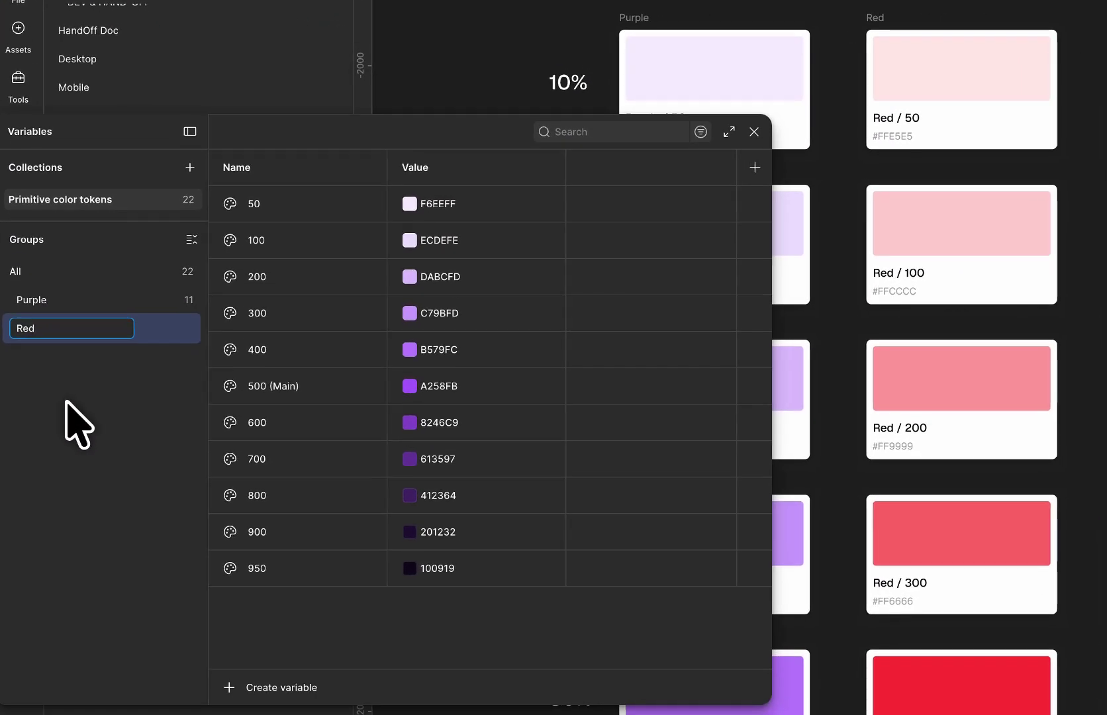
Step: Confirm the Red group name, then set its 50 variable to FFE5E5 and its 100 variable to FFCCCC, using the hex codes on their canvas cards
key("Return")
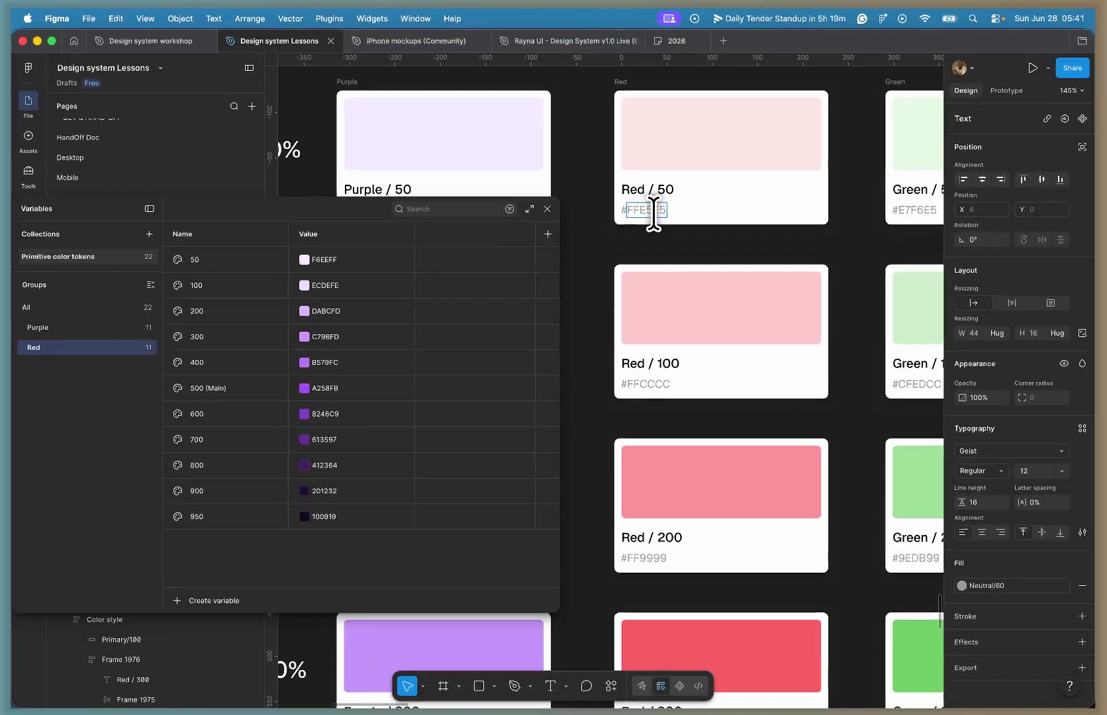
double_click(662, 199)
key("super+c")
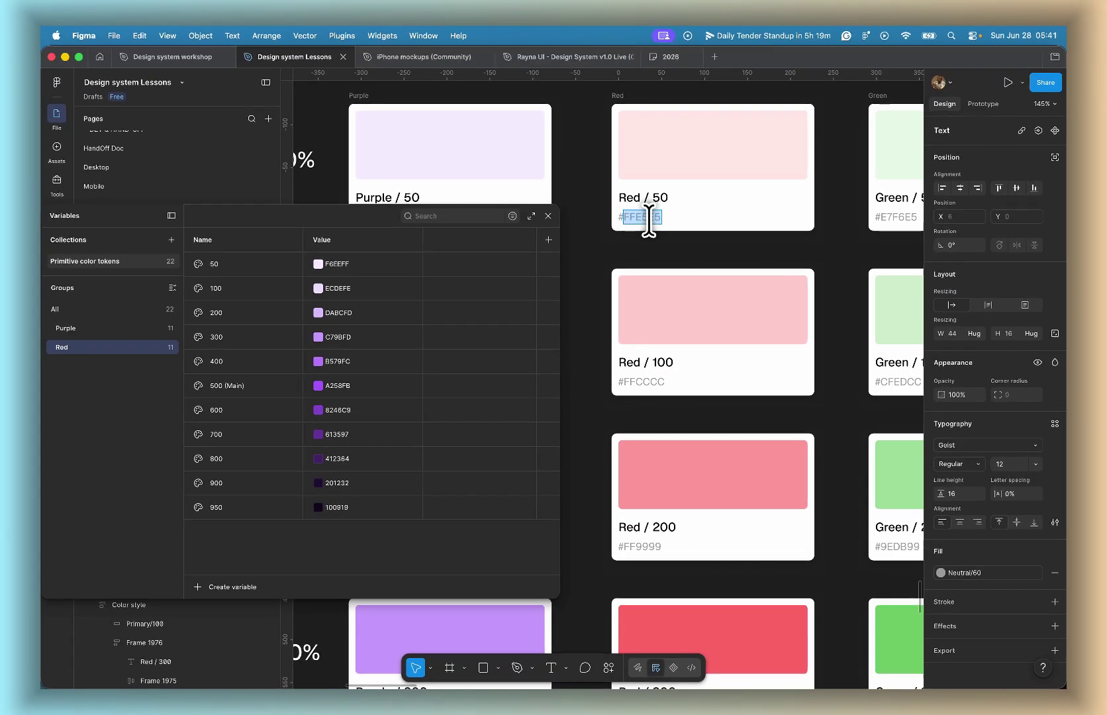
left_click(337, 261)
key("super+v")
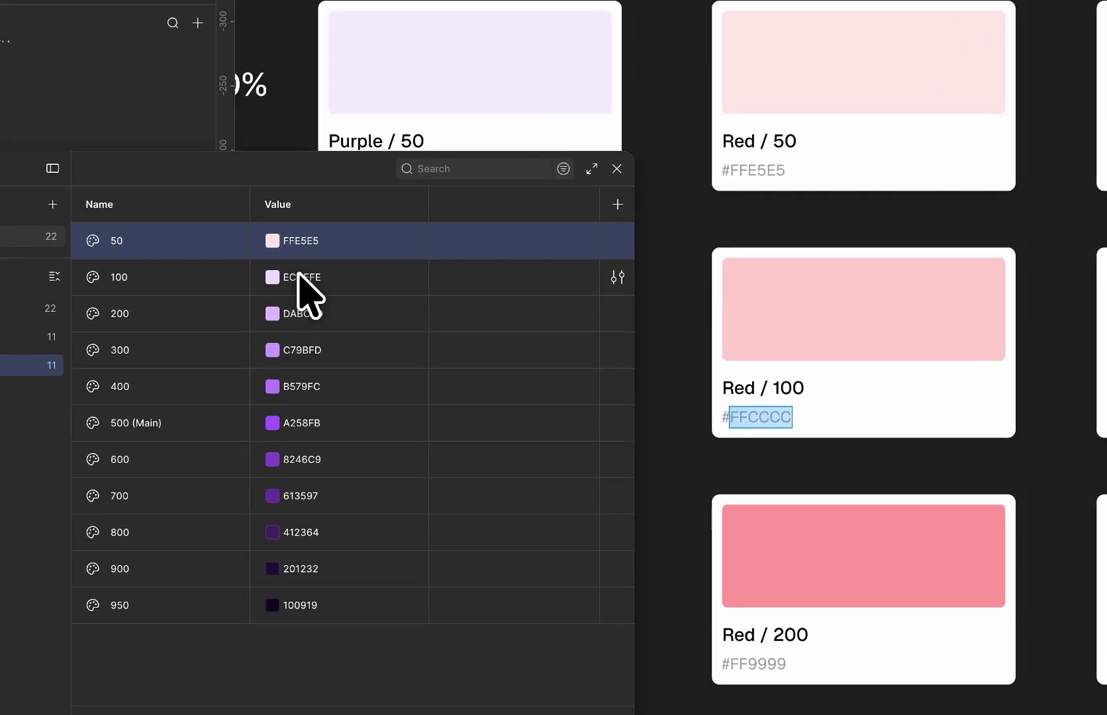
left_click(299, 274)
type("FFCCCC")
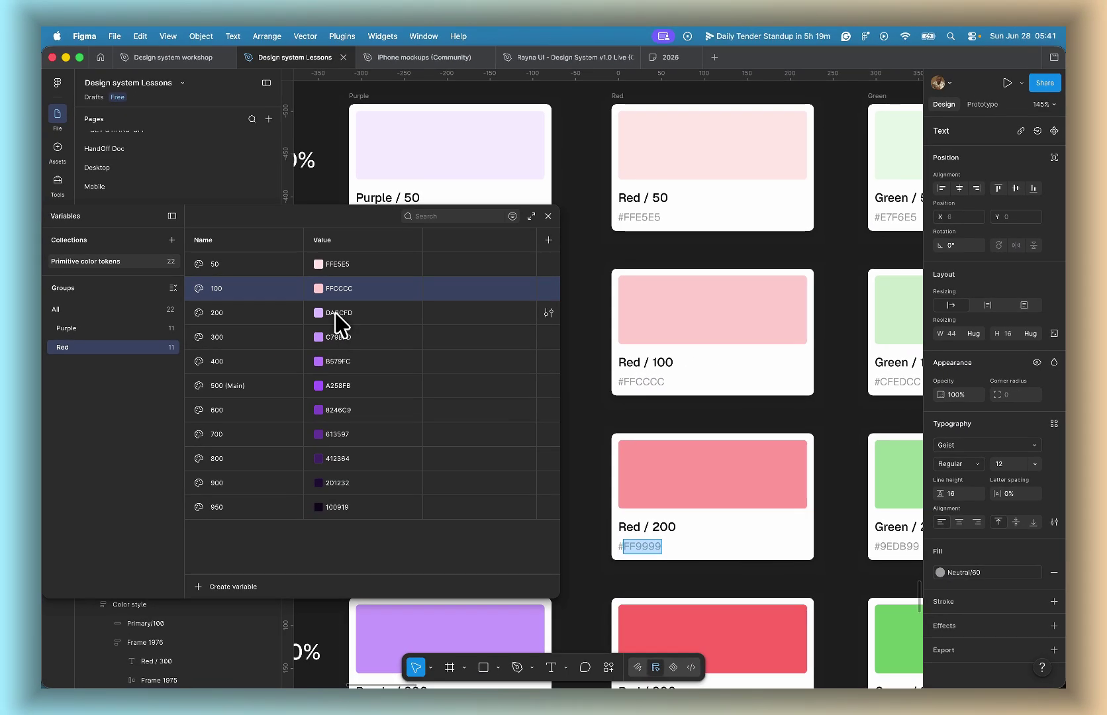
Step: Set the Red 200 variable to FF9999 and the 300 variable to FF6666, using the hex codes from their cards on the canvas
left_click(196, 235)
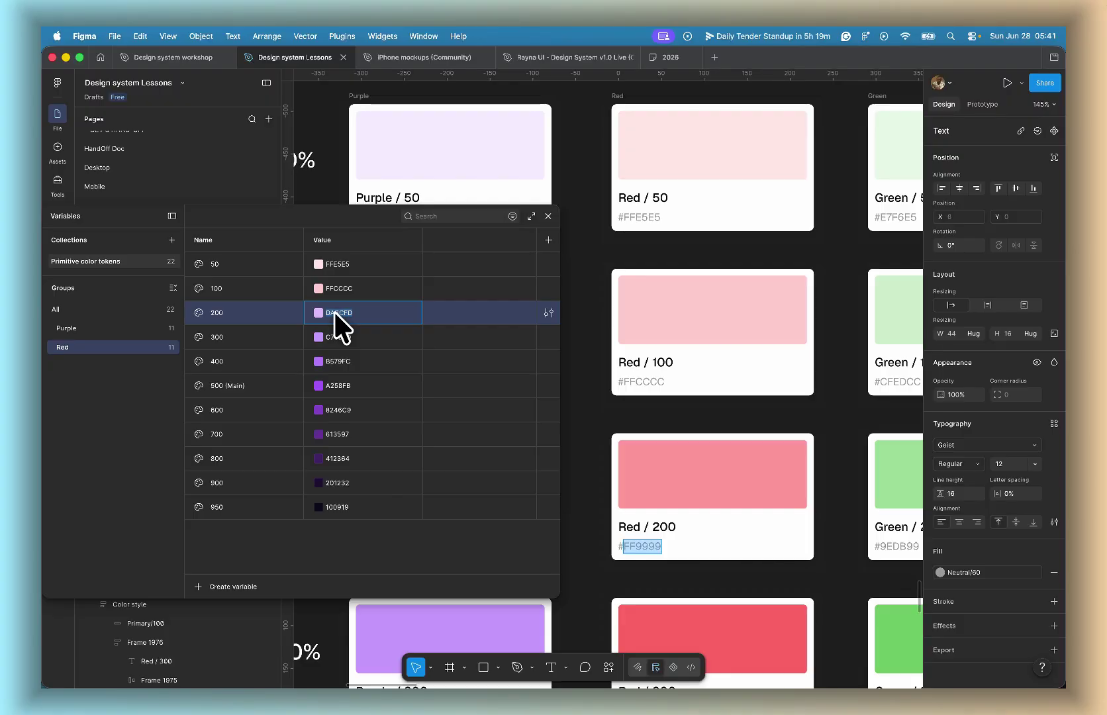
scroll(682, 358, "down", 5)
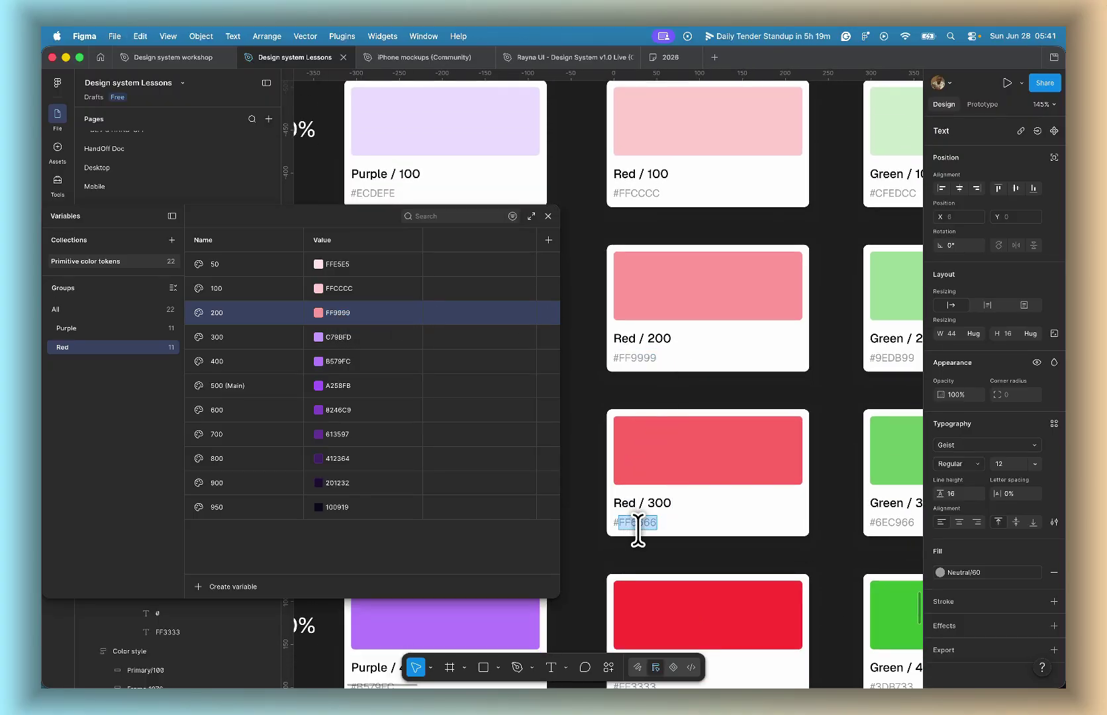
left_click(336, 337)
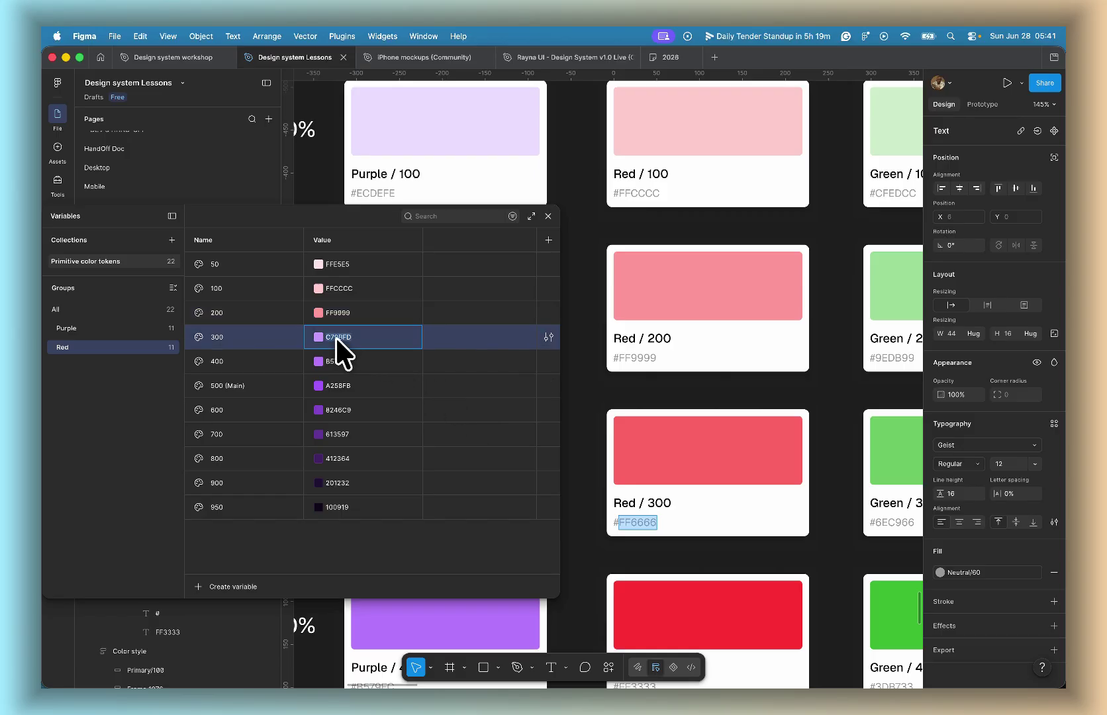
type("FF6666")
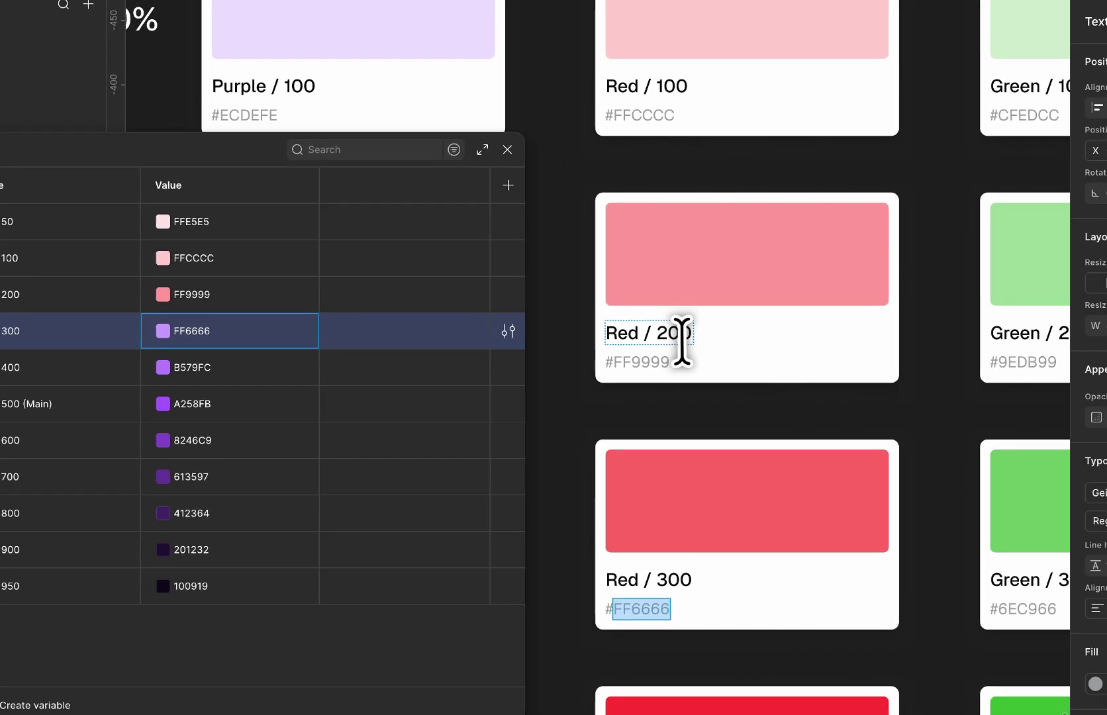
Step: Set the Red 400 variable to FF3333 and the 500 (Main) variable to FF0000, using the hex codes from their cards on the canvas
scroll(682, 341, "down", 5)
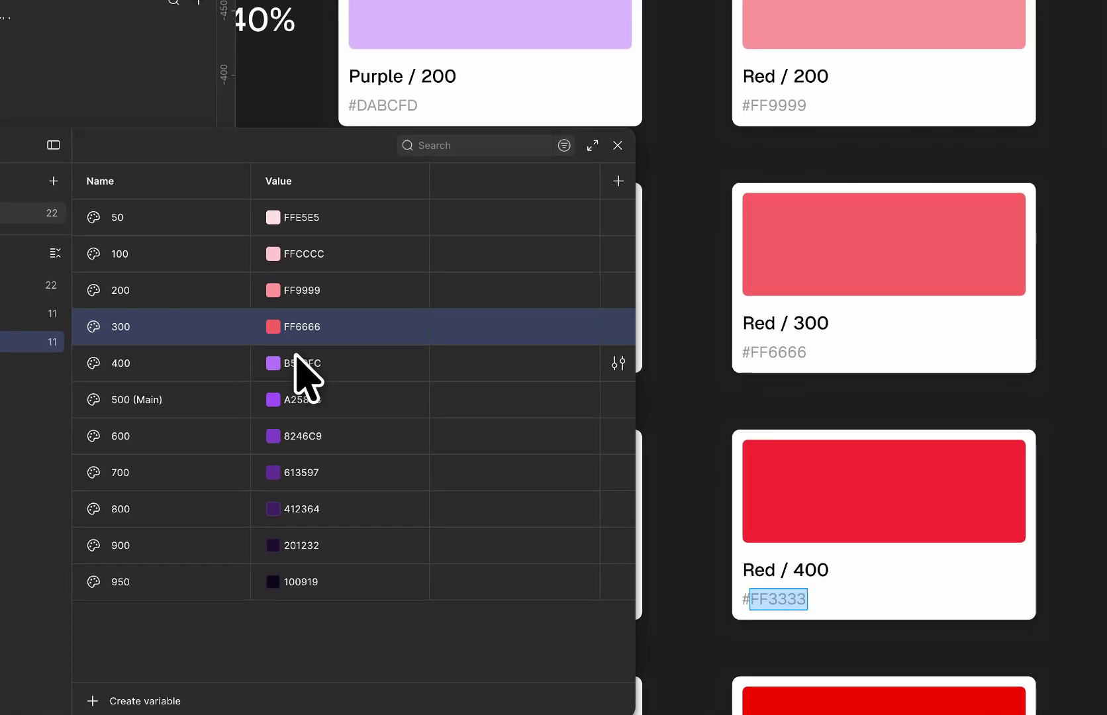
left_click(189, 302)
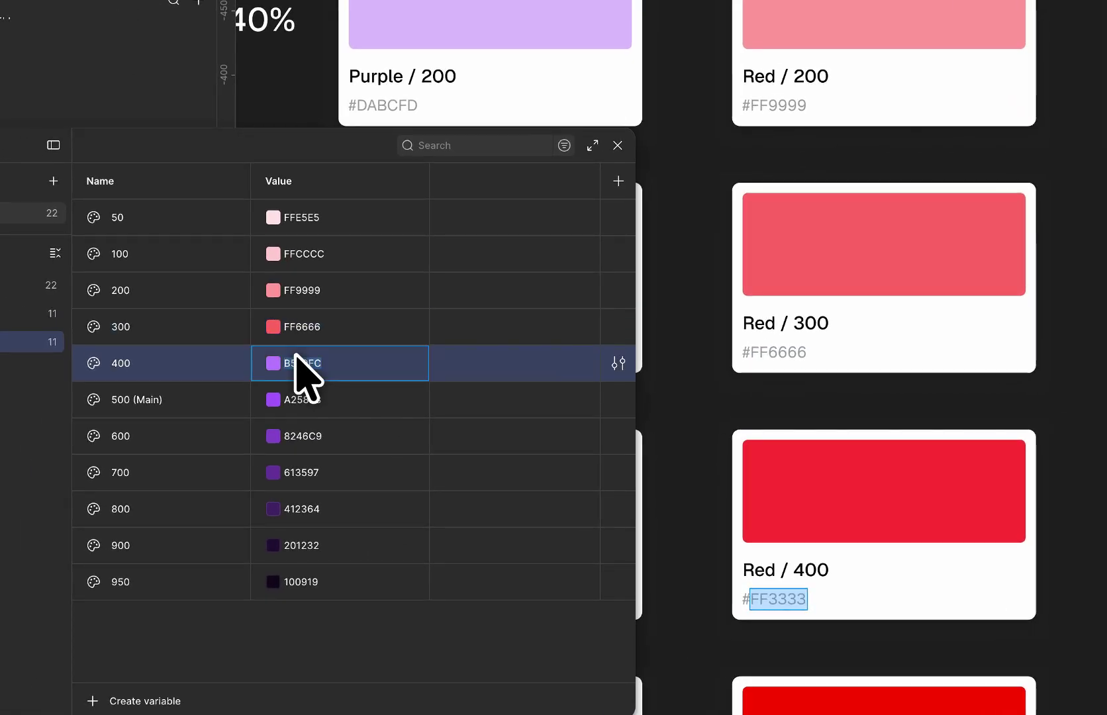
type("FF3333")
scroll(729, 464, "down", 4)
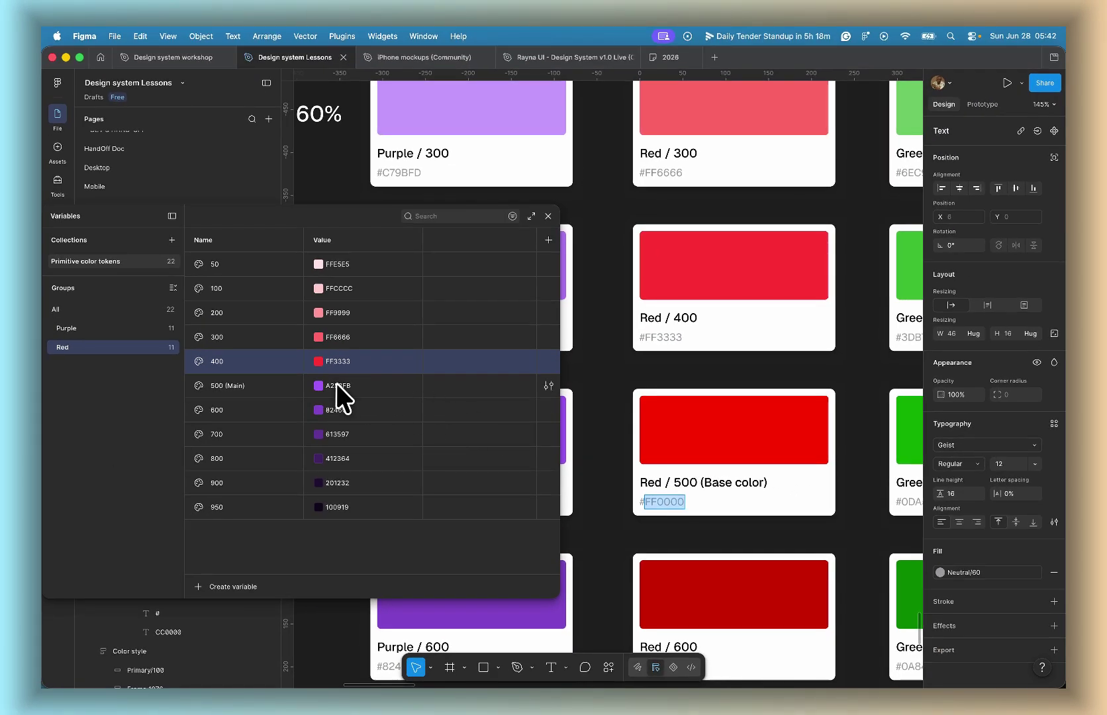
left_click(337, 383)
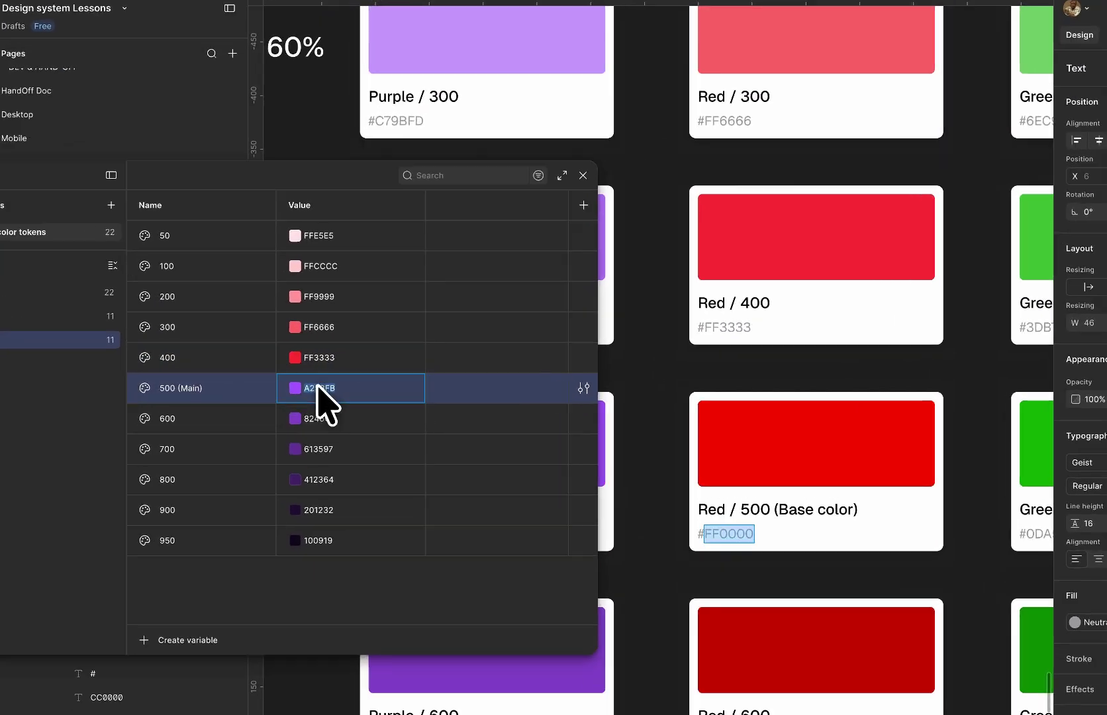
type("FF0000")
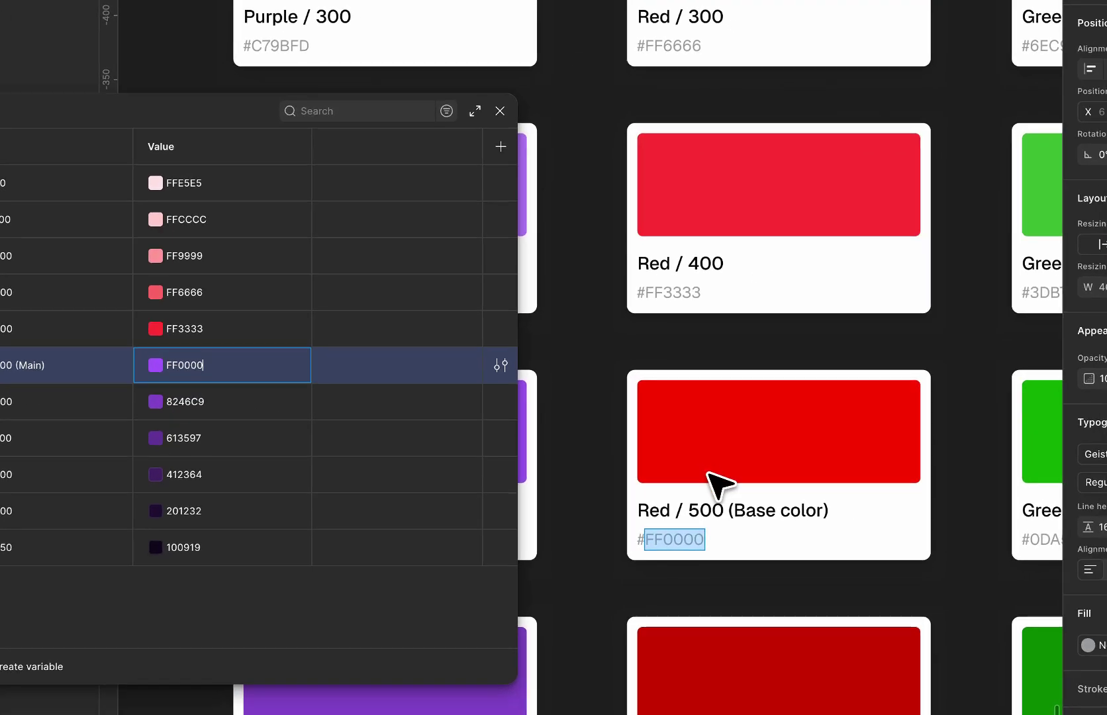
Step: Set the Red 600 variable to CC0000 and the 700 variable to 990000, using the hex codes from their cards on the canvas
scroll(716, 482, "down", 5)
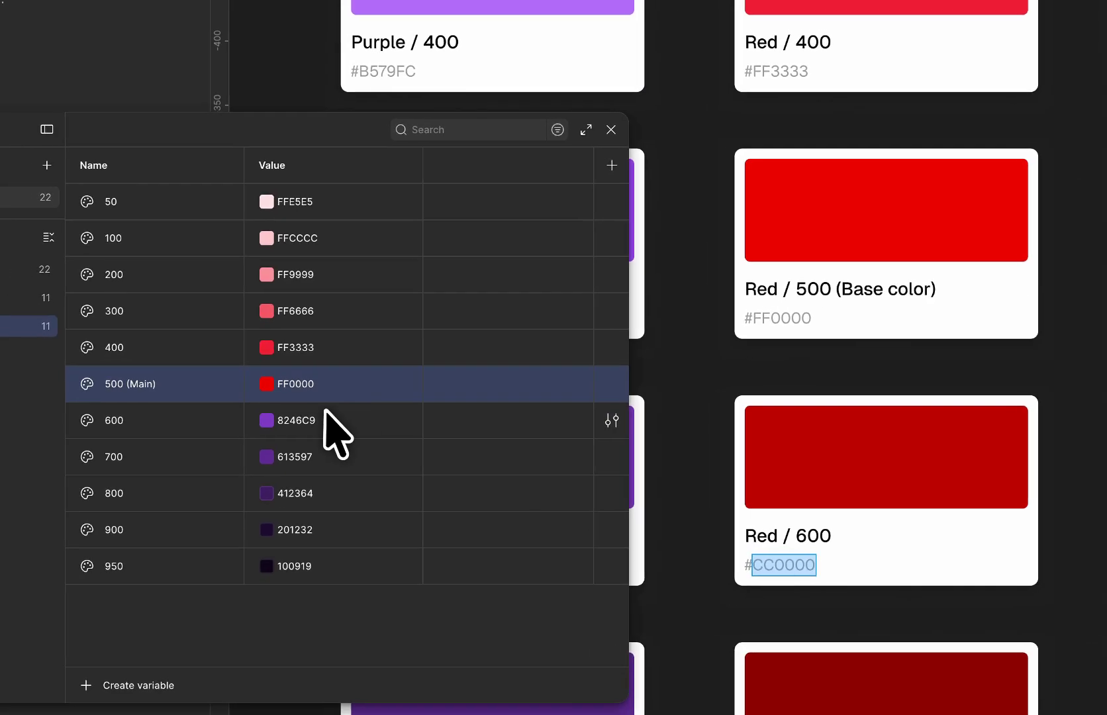
left_click(193, 385)
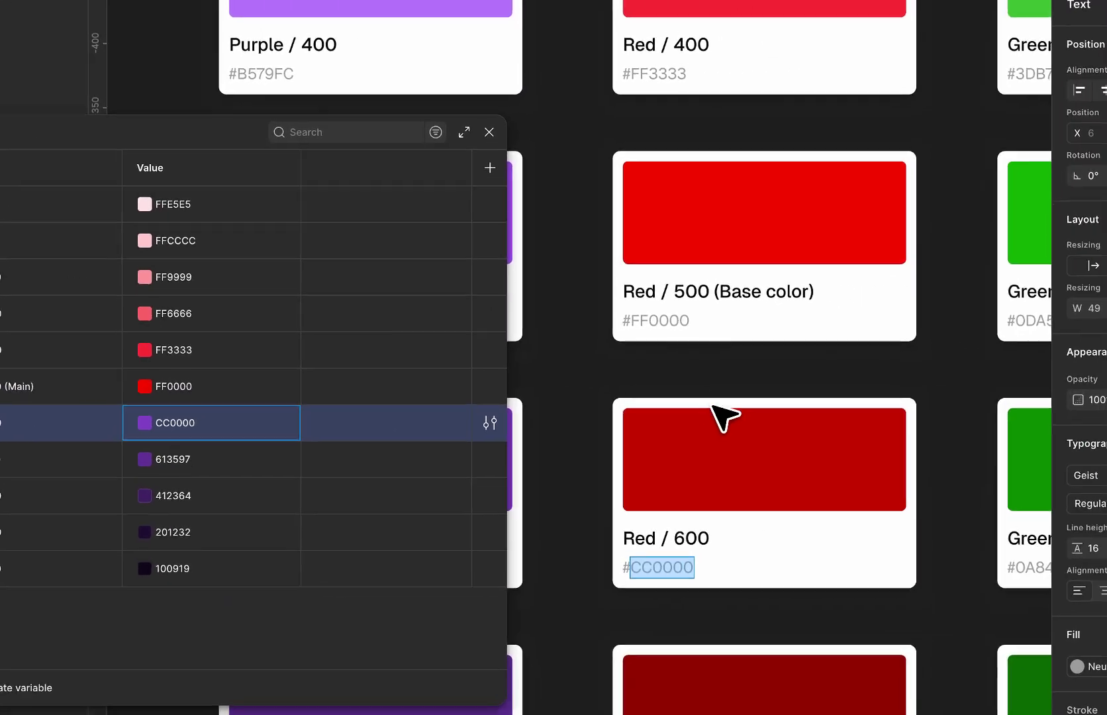
scroll(913, 463, "down", 5)
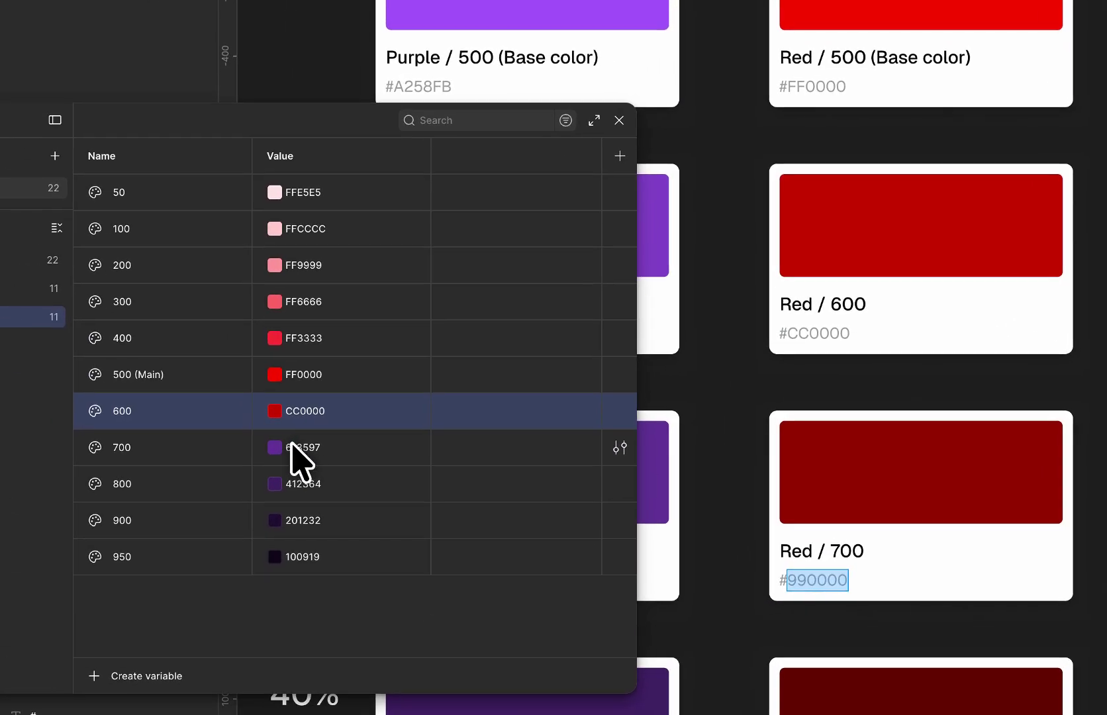
left_click(170, 414)
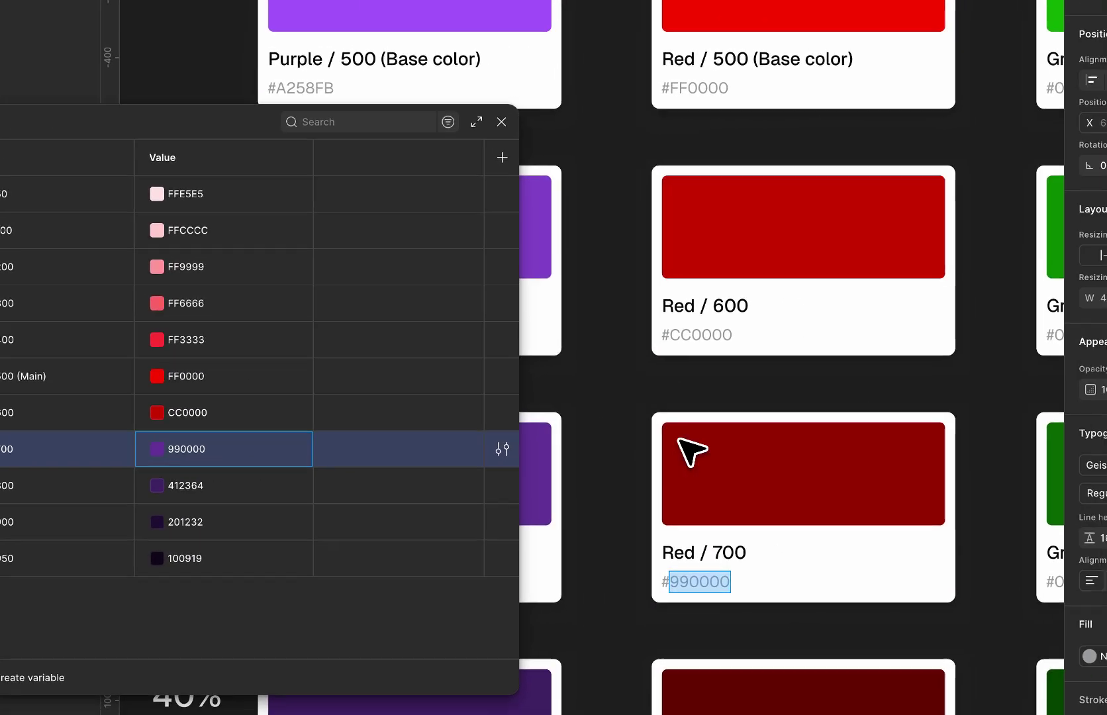
Step: Set the Red 800 variable to 660000 and the 900 variable to 330000, using the hex codes from their cards on the canvas
scroll(849, 469, "down", 5)
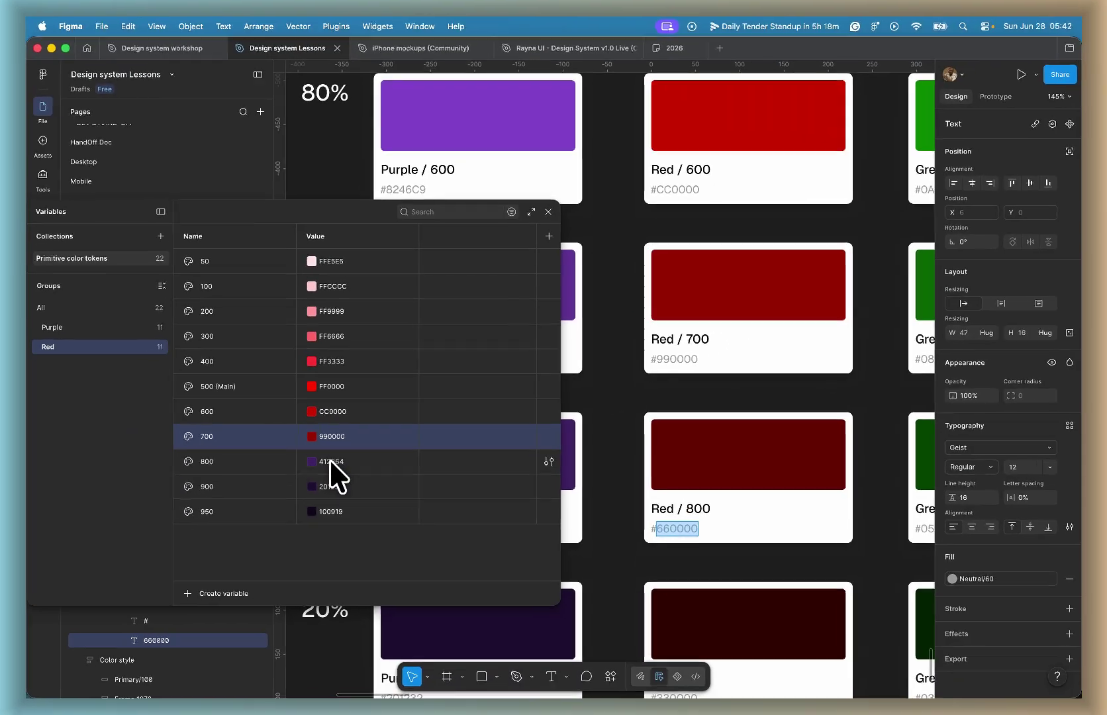
left_click(183, 453)
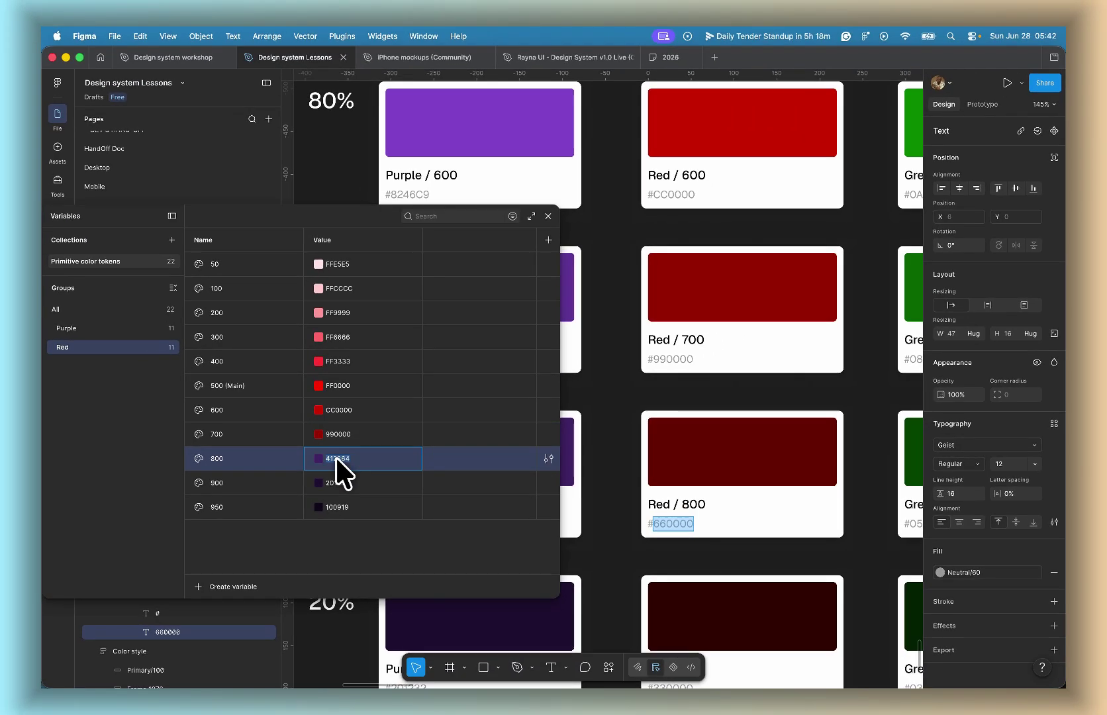
type("660000")
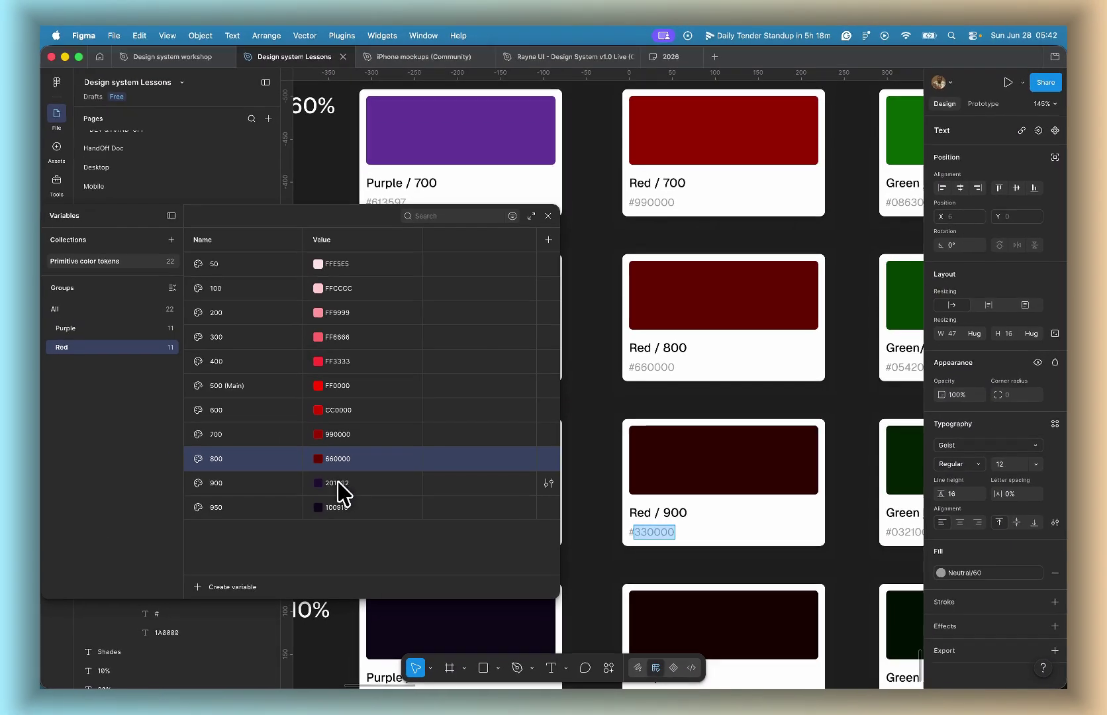
left_click(190, 486)
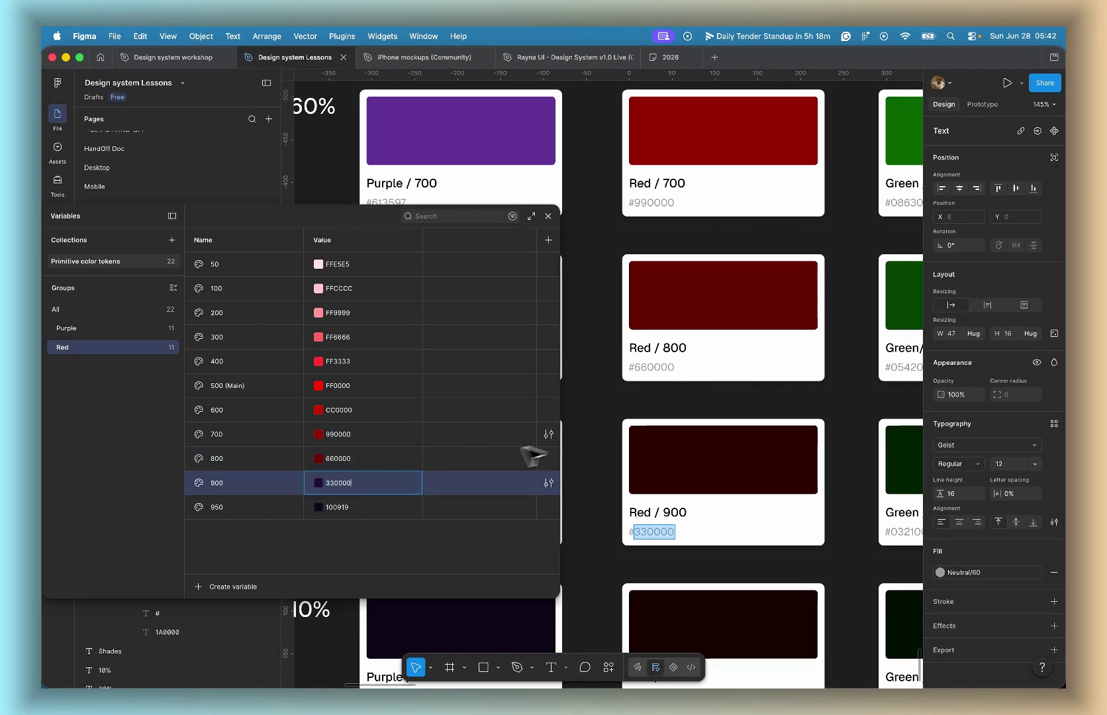
Step: Copy the hex code from the Red / 950 card and set the Red 950 variable to 1A0000
scroll(673, 465, "down", 5)
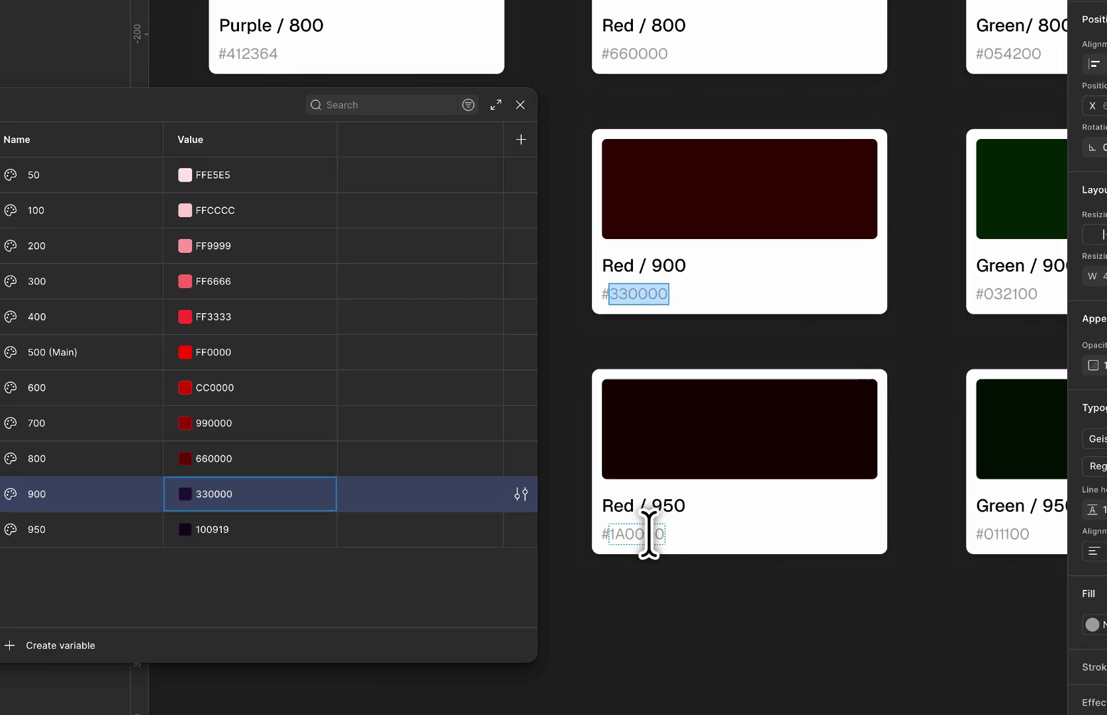
double_click(637, 509)
key("super+c")
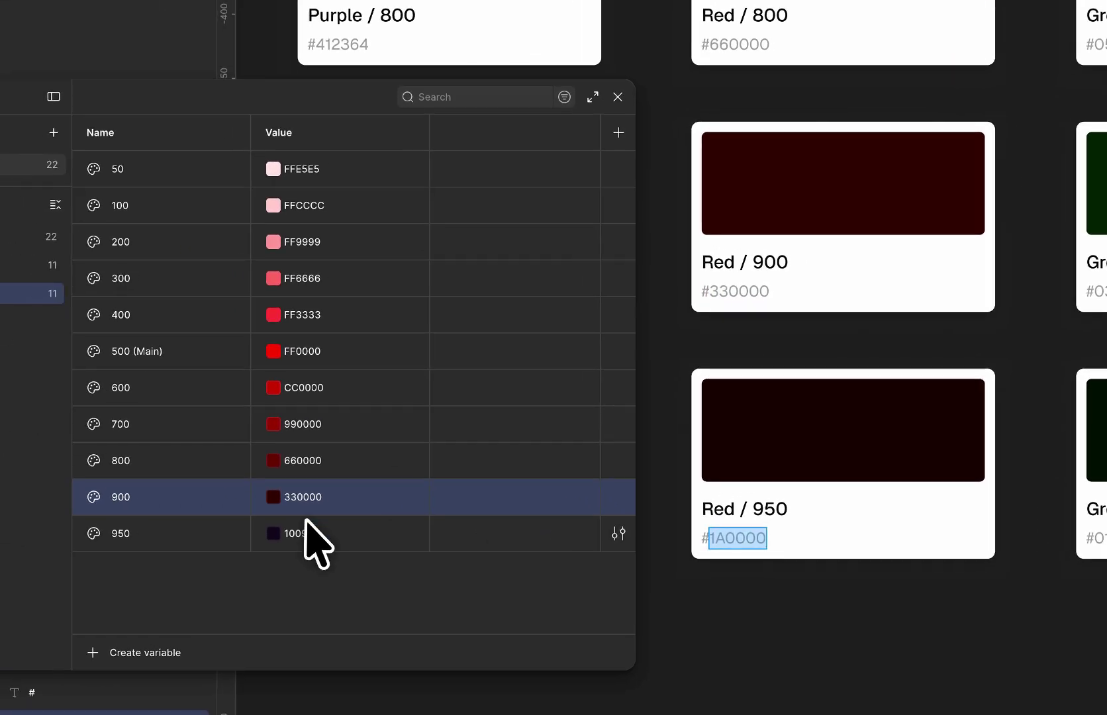
left_click(296, 530)
key("super+v")
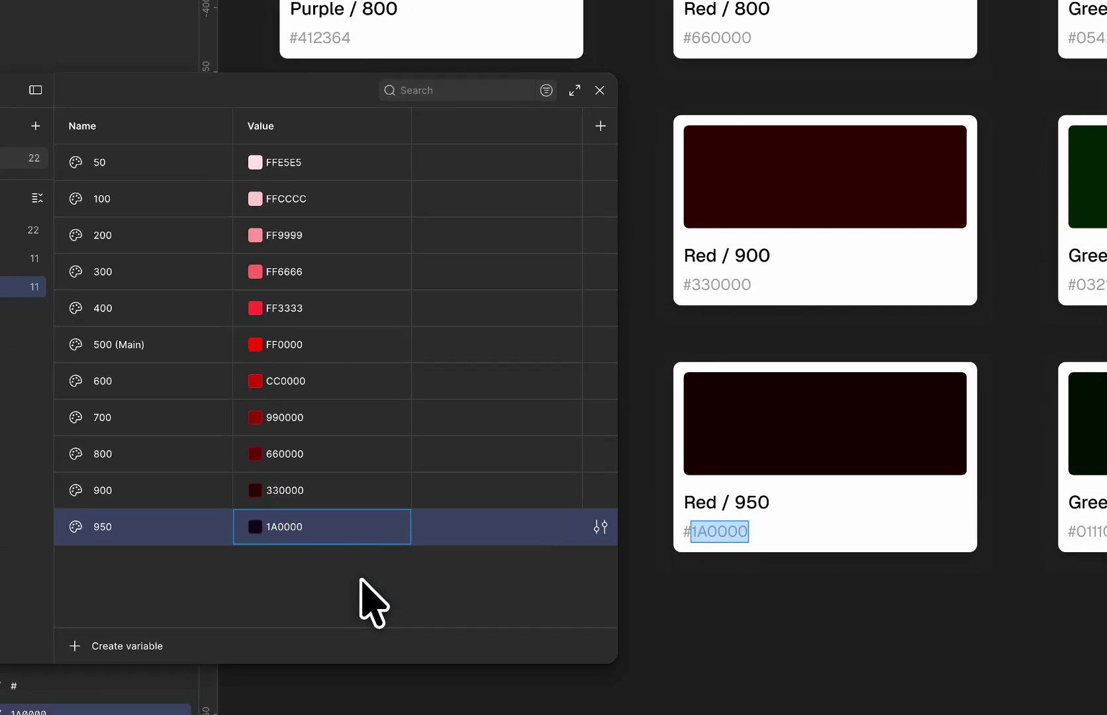
left_click(378, 588)
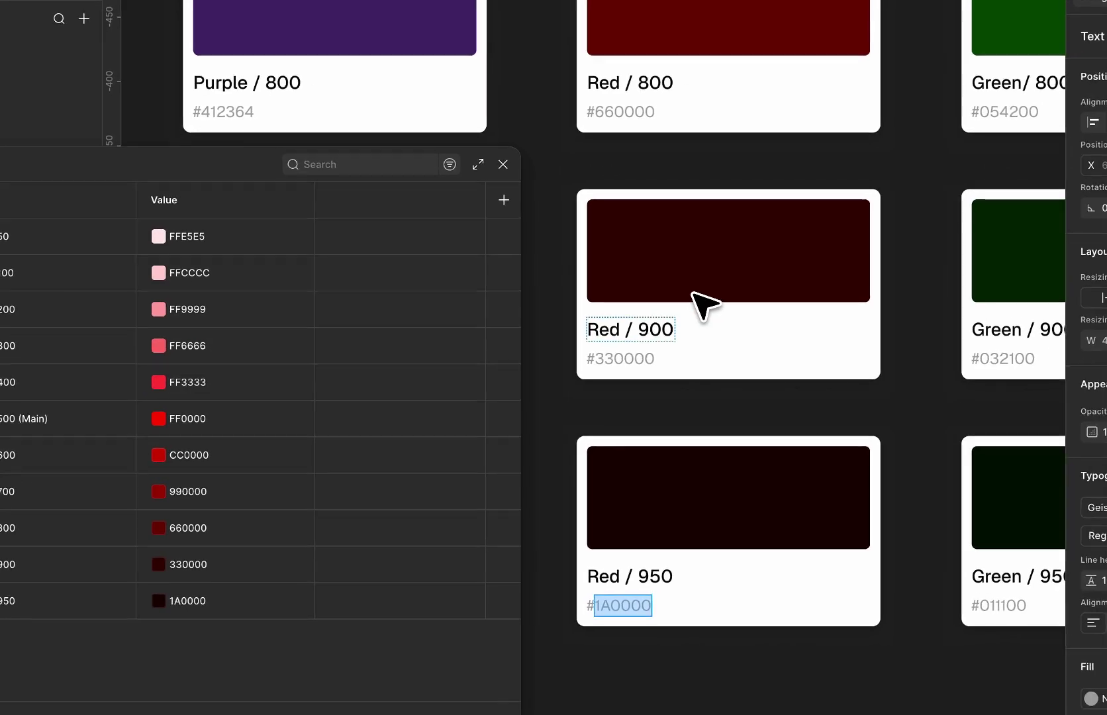
Step: Duplicate the Red variable group with its eleven shades and rename the copy as Green
scroll(803, 271, "down", 5)
scroll(838, 228, "up", 10)
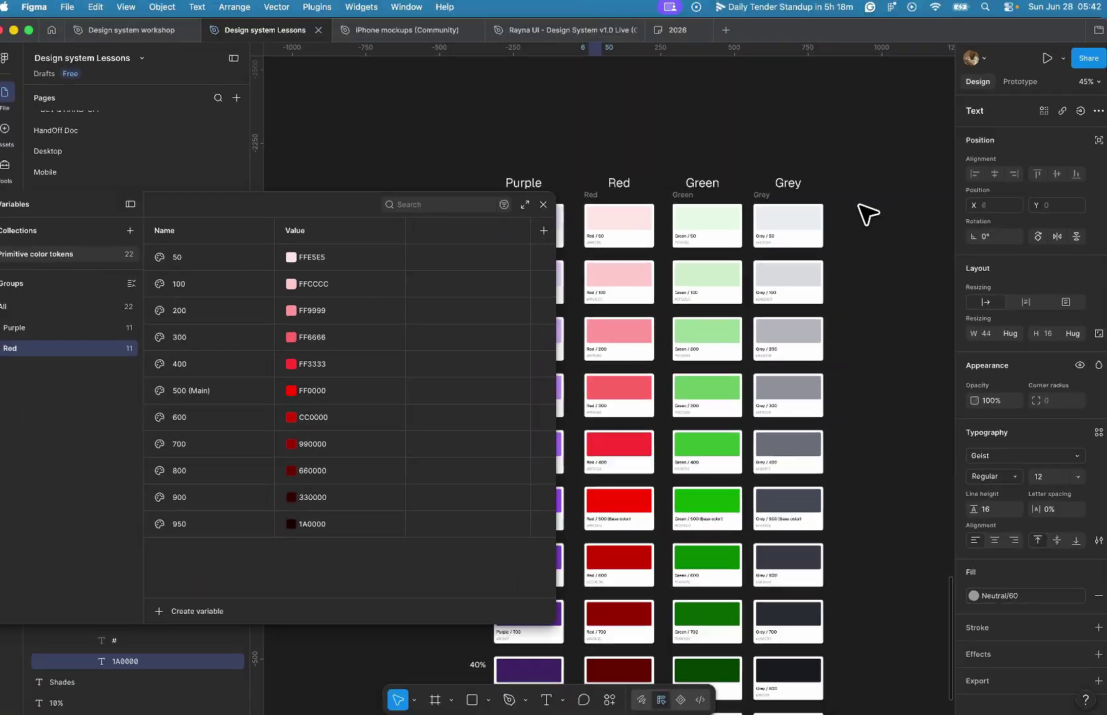
left_click(858, 205)
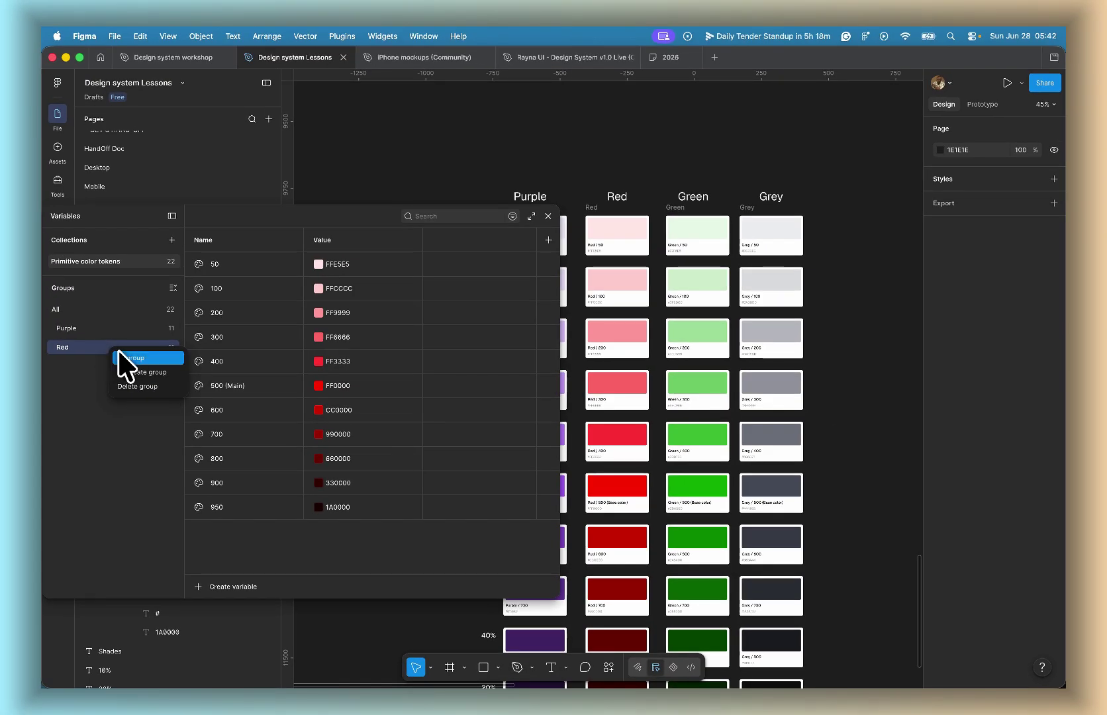
left_click(157, 367)
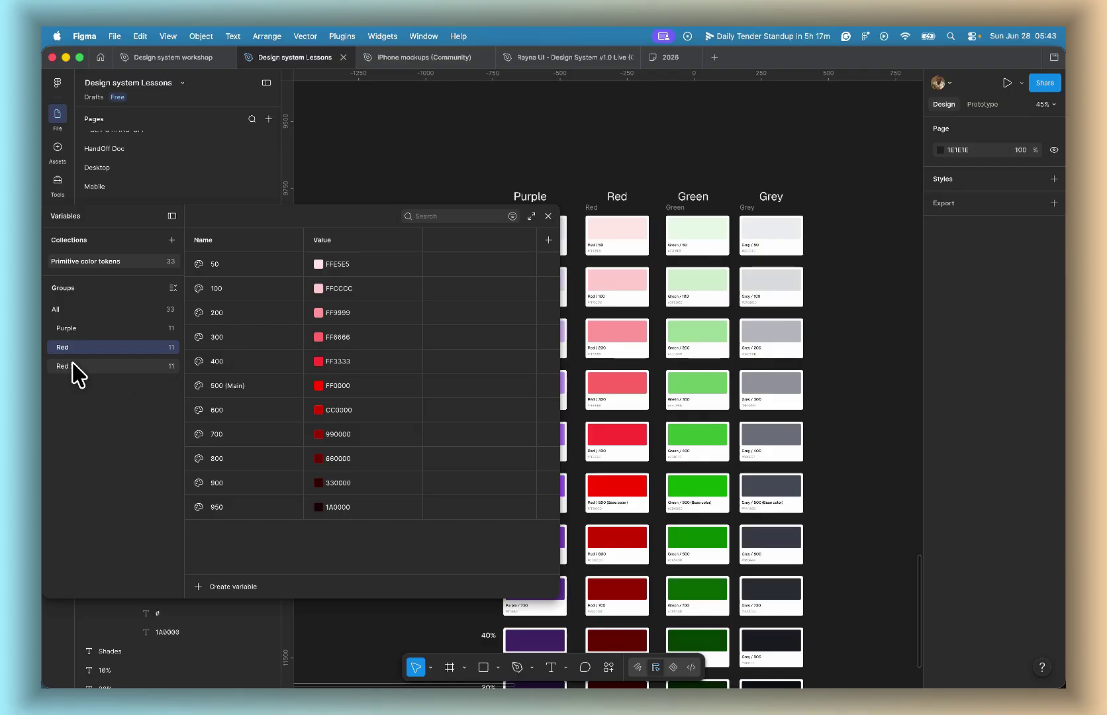
type("Gre")
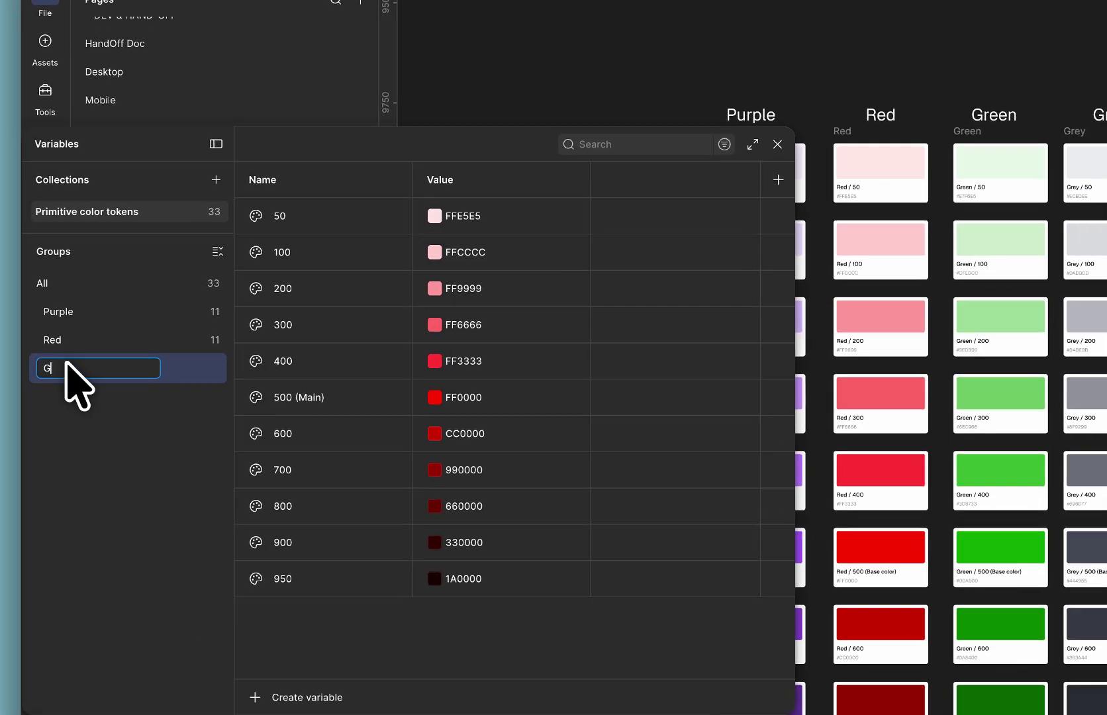
type("en")
key("Return")
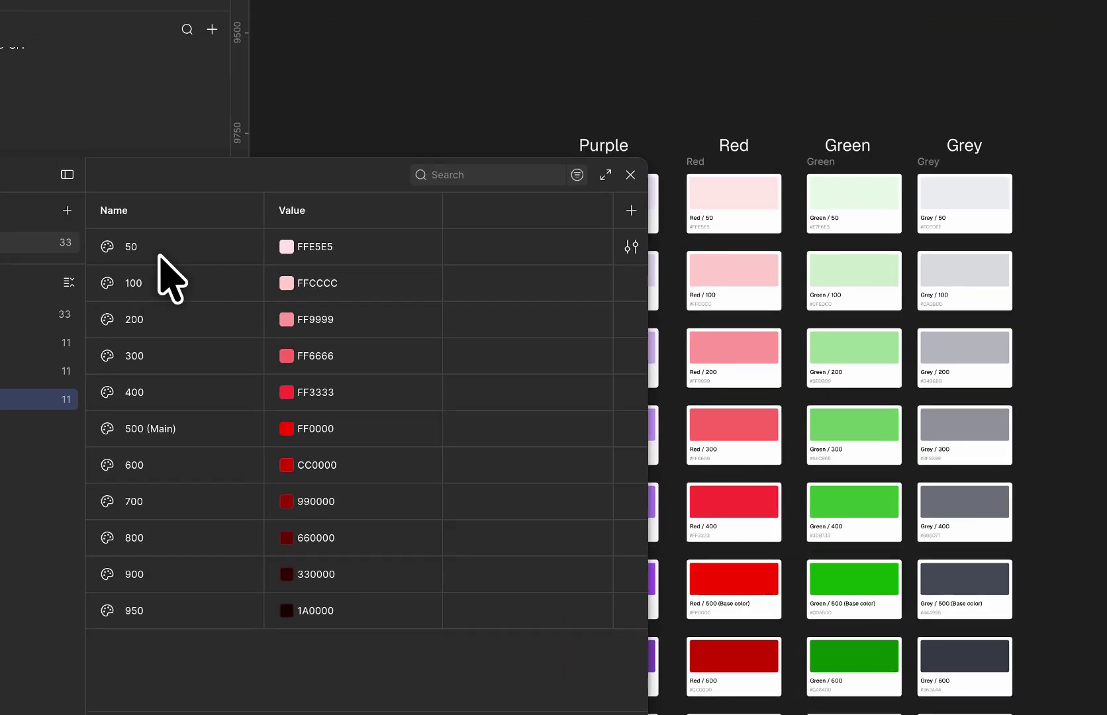
Step: Set the Green 50 variable to E7F6E5 and the 100 variable to CFEDCC, using the hex codes from their cards on the canvas
scroll(685, 218, "up", 5)
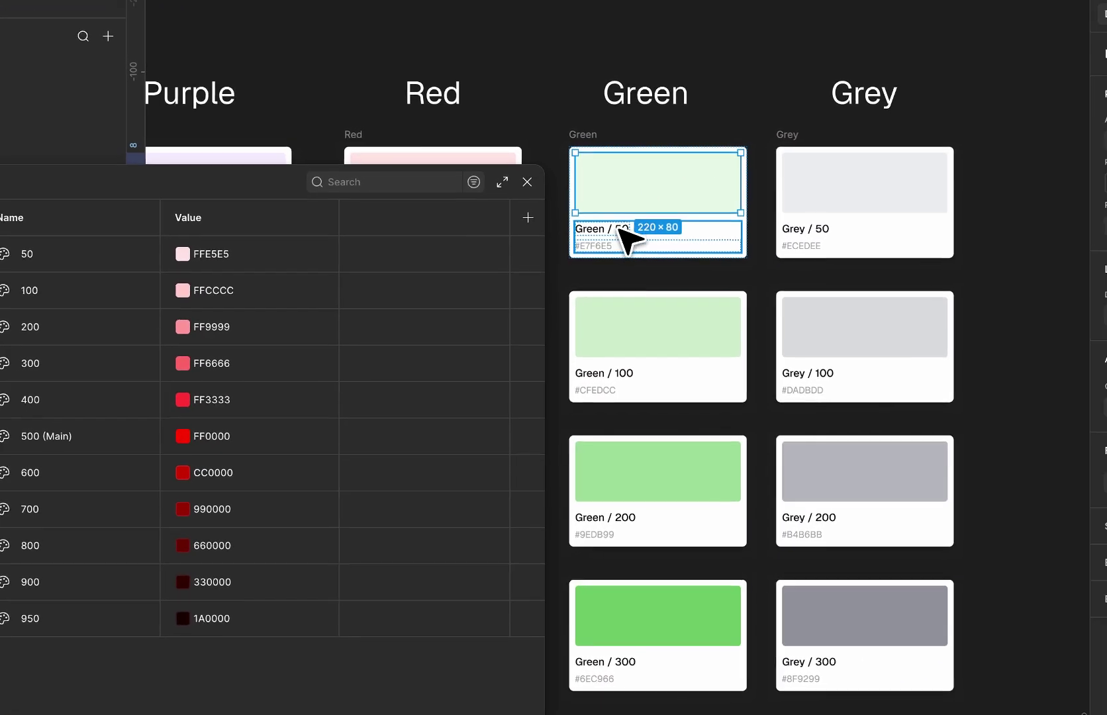
double_click(590, 249)
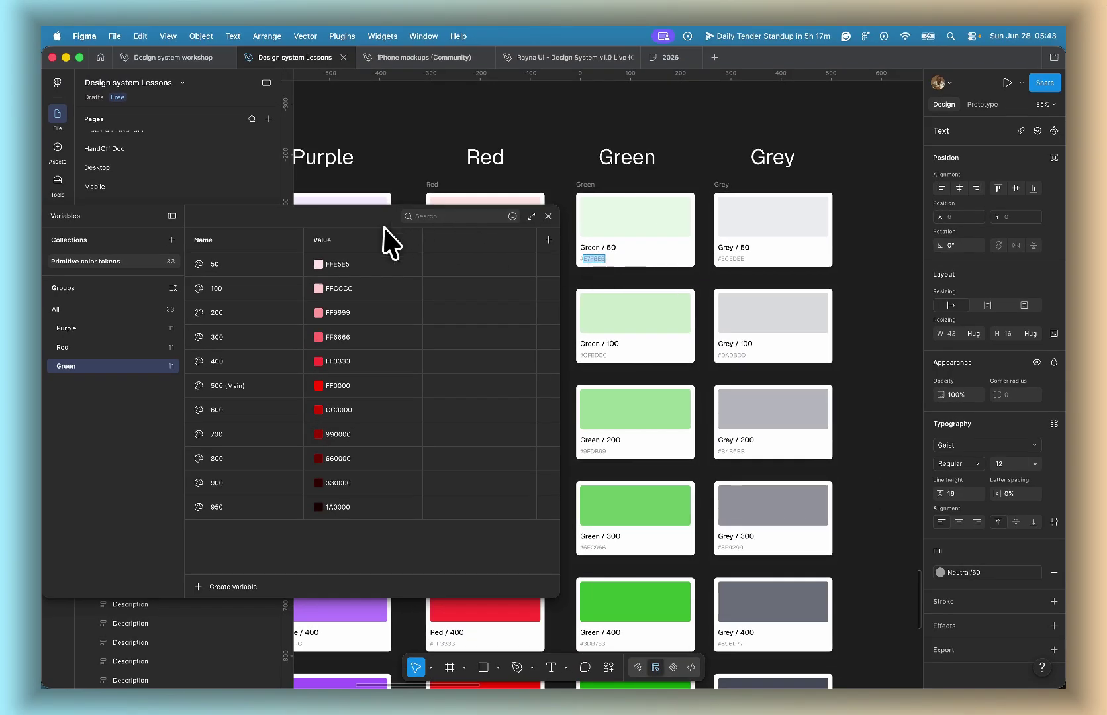
type("E7F6E5")
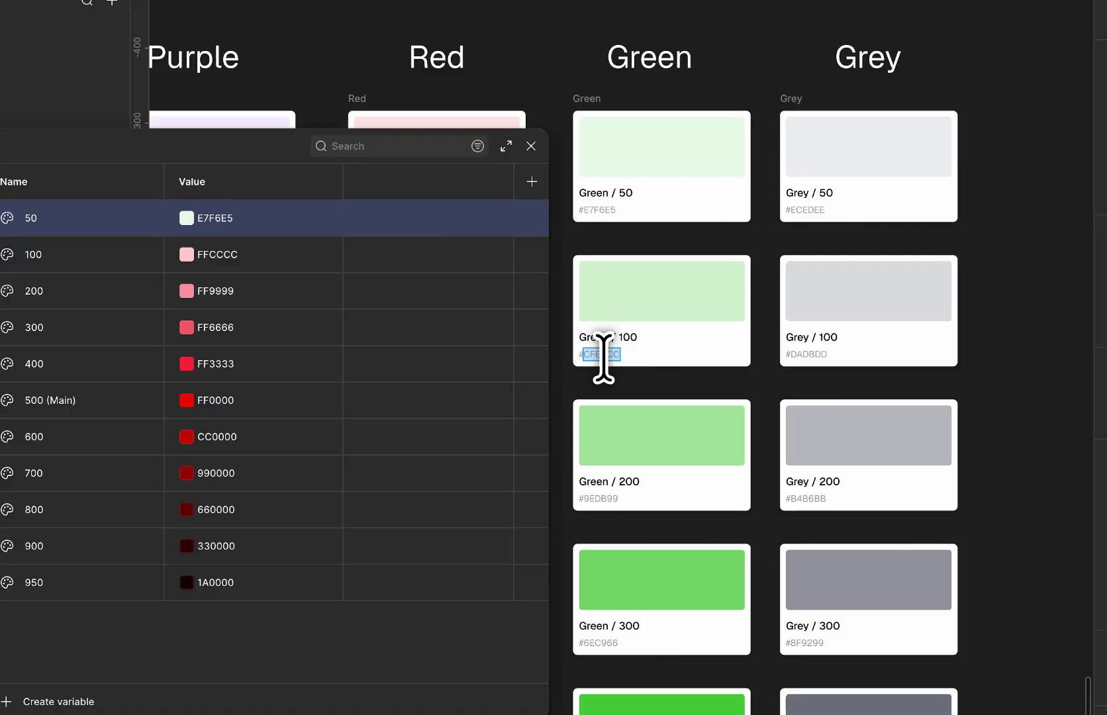
left_click(214, 250)
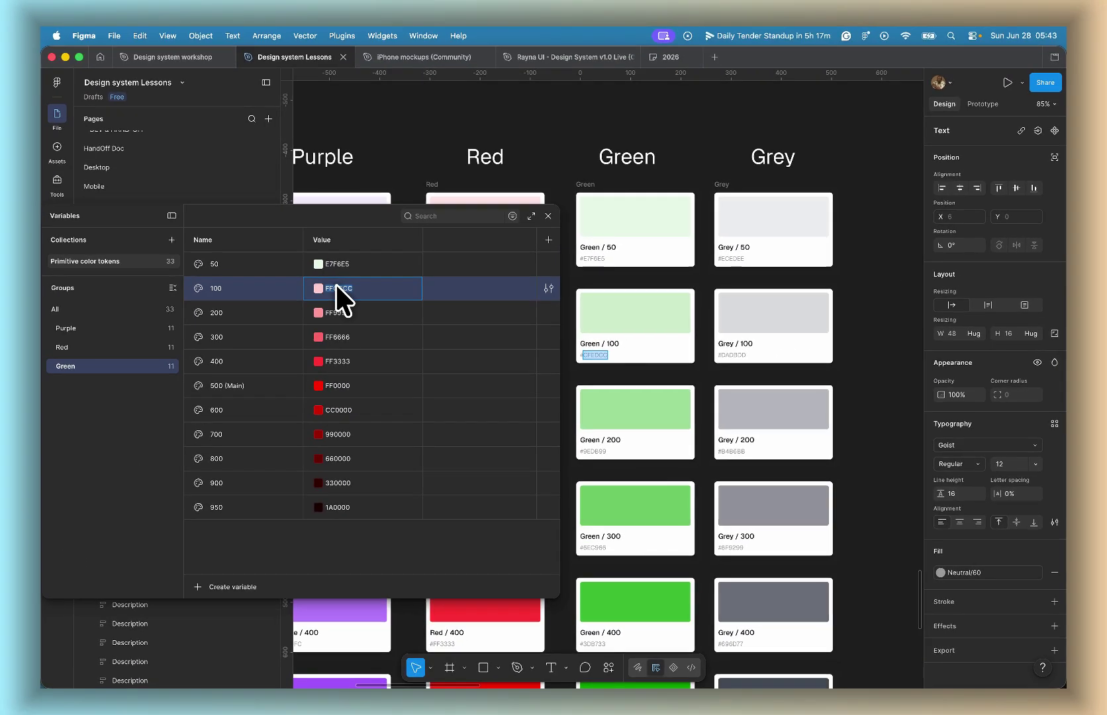
type("CFEDCC")
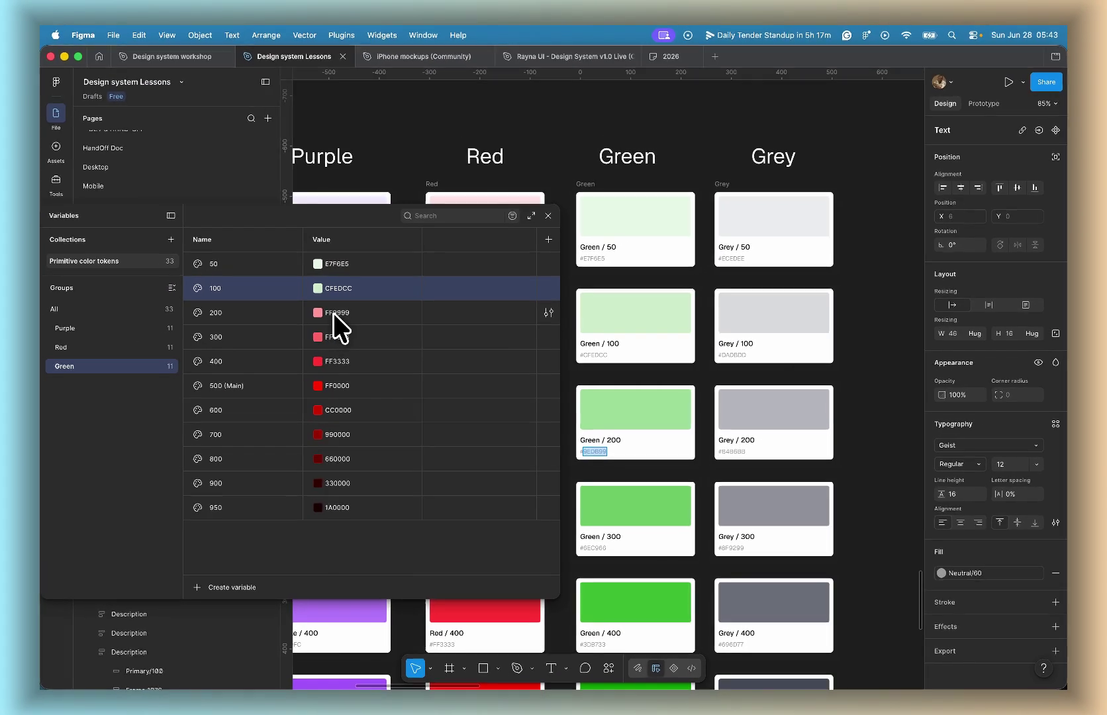
Step: Set the Green 200 variable to 9EDB99 and the 300 variable to 6EC966, using the hex codes from their cards on the canvas
left_click(209, 259)
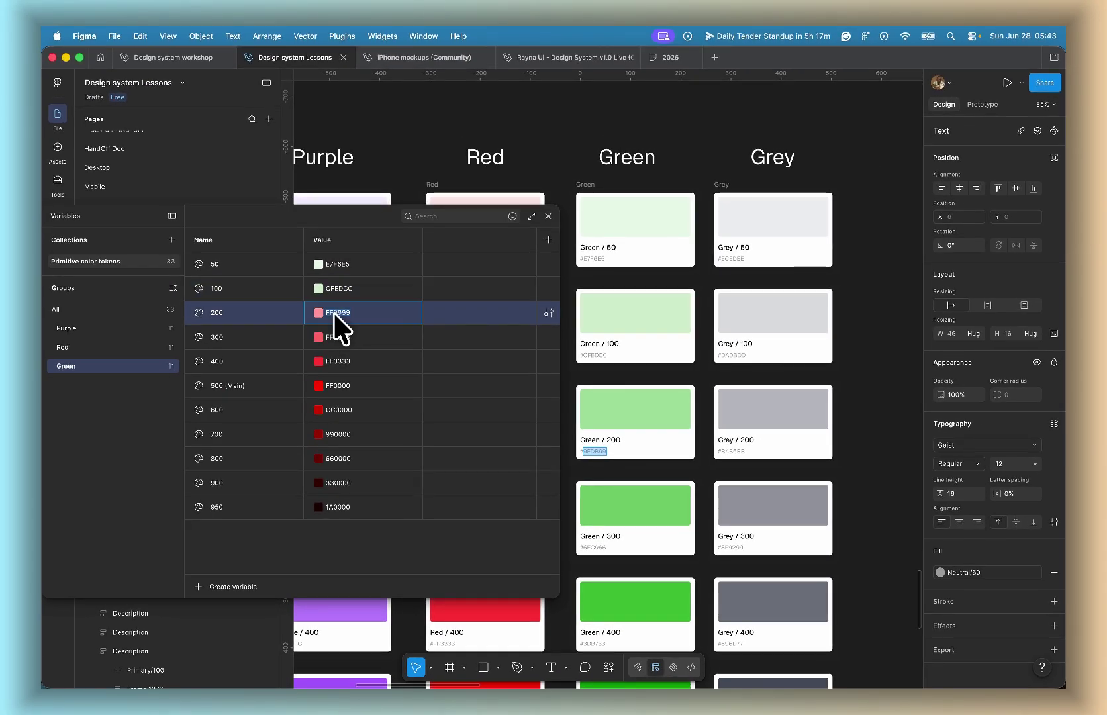
type("9EDB99")
scroll(614, 464, "down", 1)
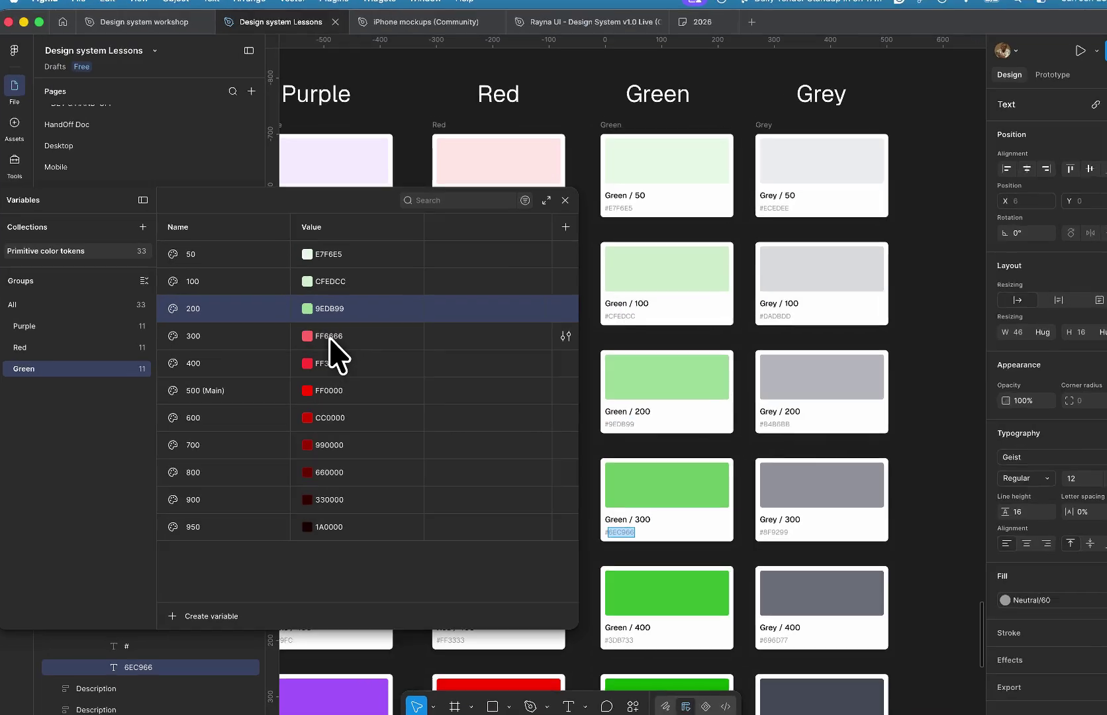
left_click(341, 338)
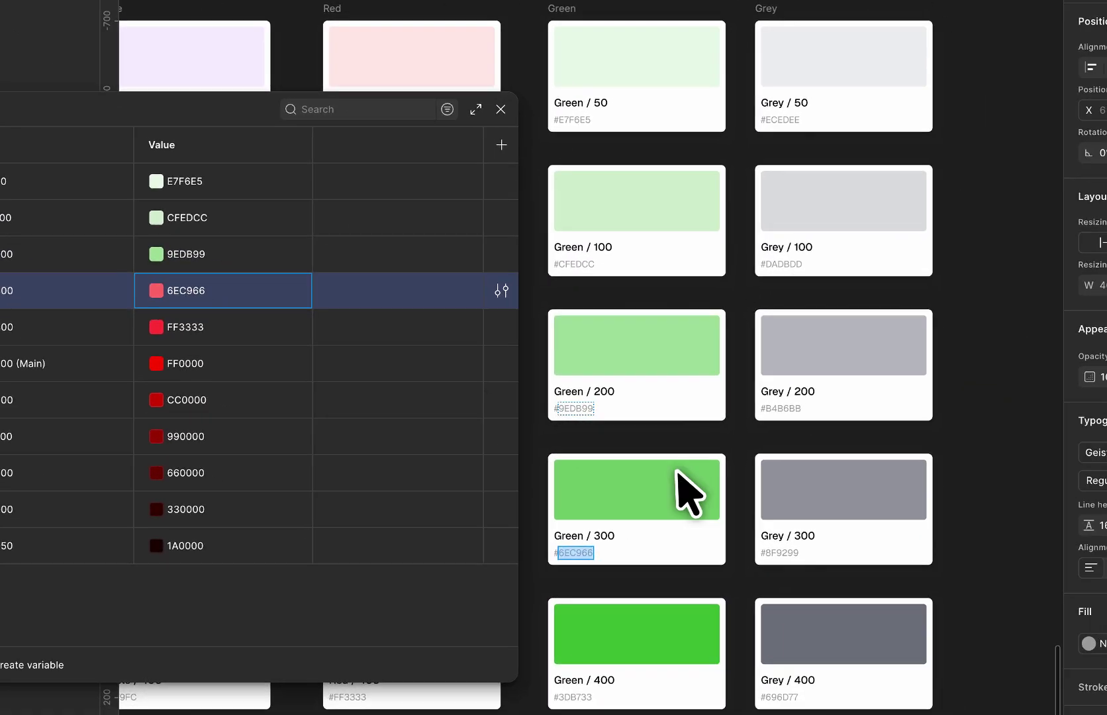
Step: Set the Green 400 variable to 3DB733 and the 500 (Main) variable to 0DA500, matching their cards on the canvas
scroll(811, 533, "down", 5)
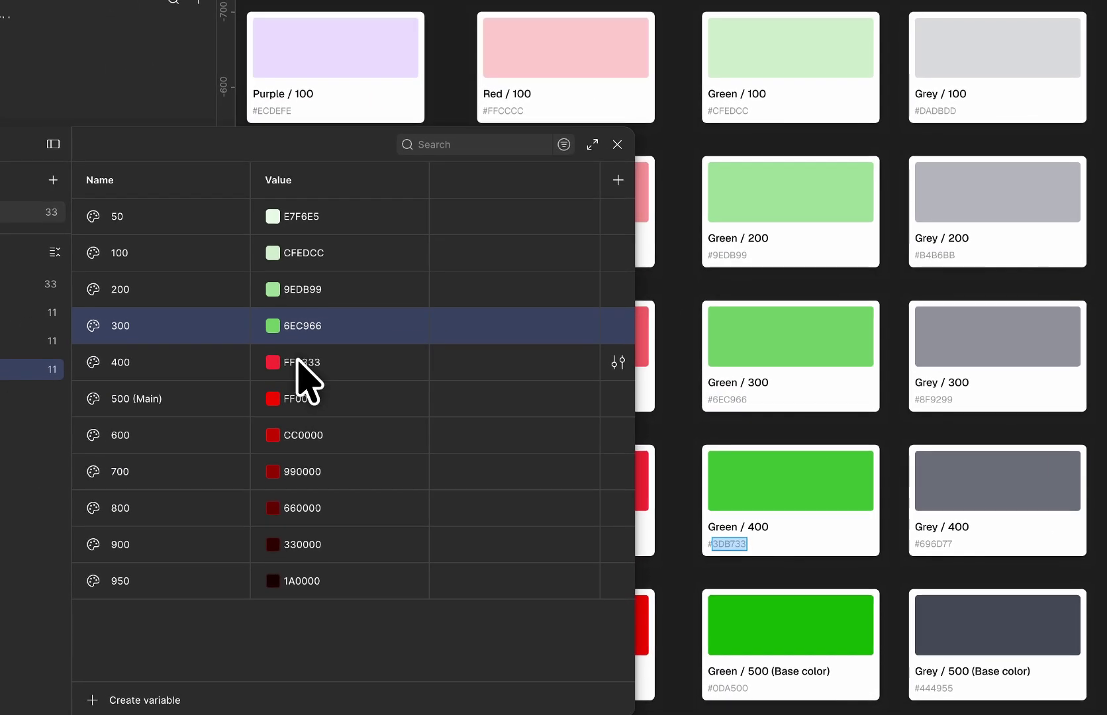
left_click(203, 321)
type("3DB733")
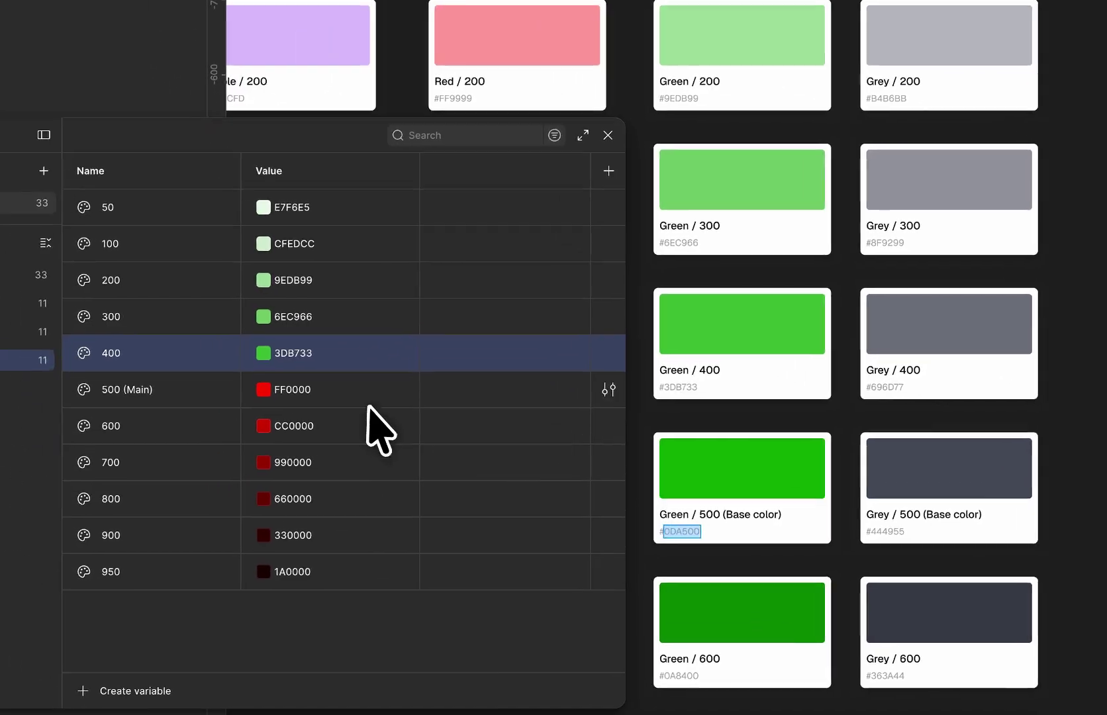
left_click(207, 358)
type("0DA500")
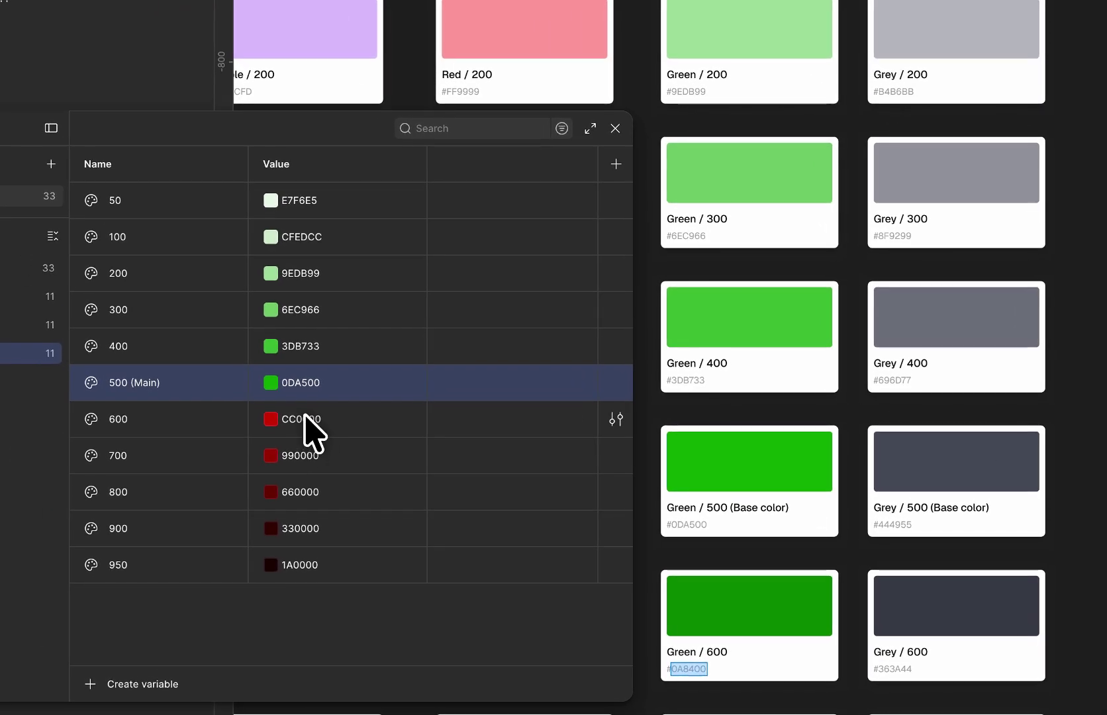
Step: Set the Green 600 variable to 0A8400 and the 700 variable to 086300, using the hex codes from their cards
left_click(219, 381)
type("0A8400")
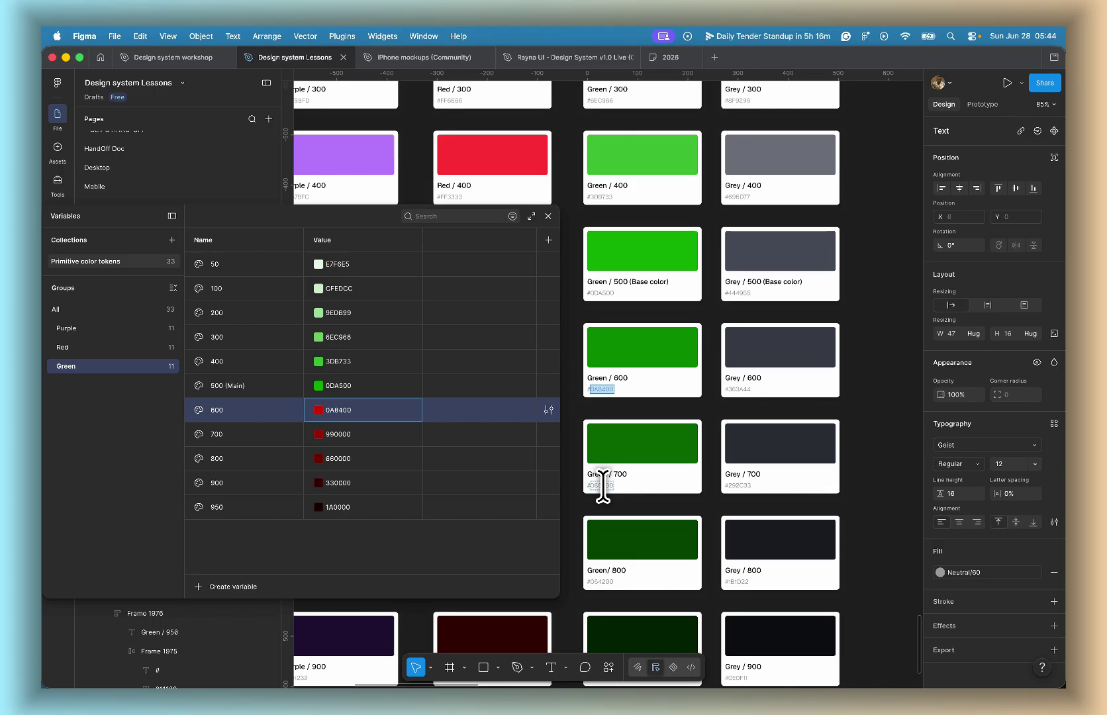
double_click(603, 485)
key("ctrl+c")
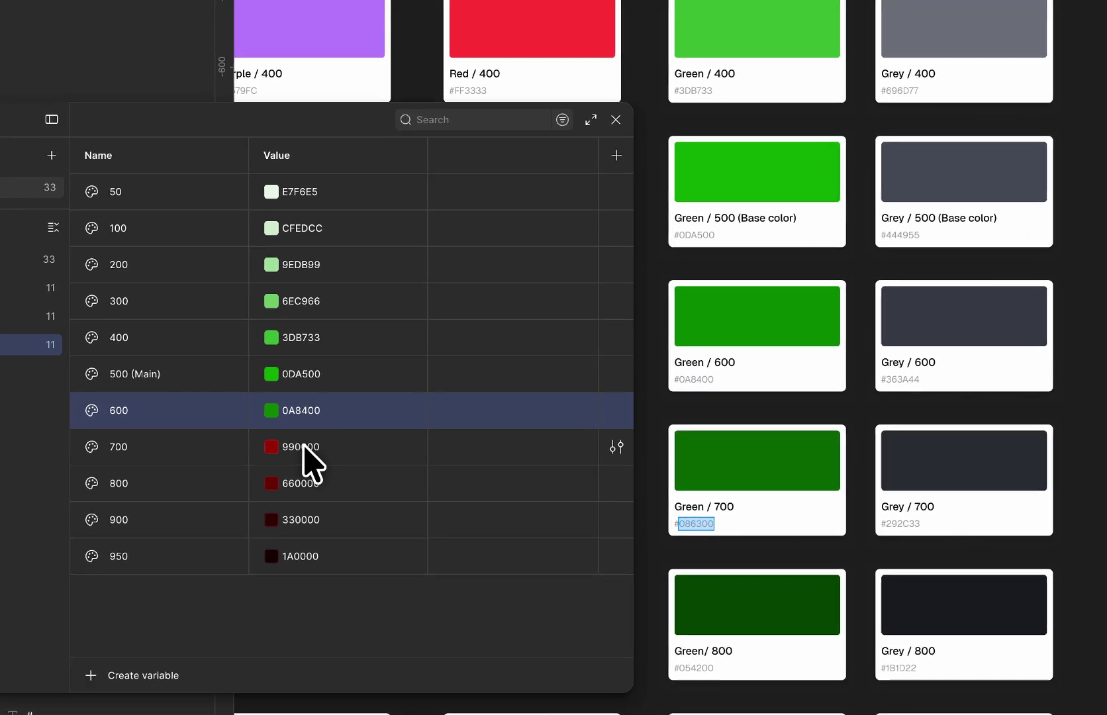
double_click(304, 447)
key("ctrl+v")
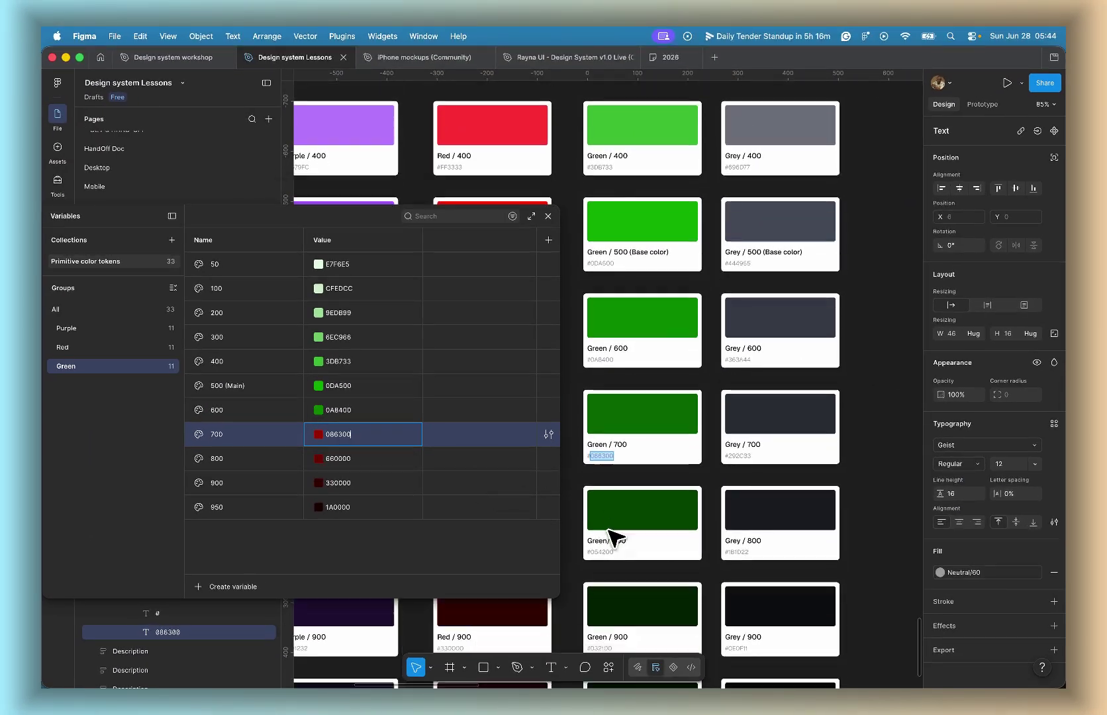
Step: Set the Green 800 variable to 054200 and the 900 variable to 032100, using the hex codes from their cards
scroll(609, 535, "down", 2)
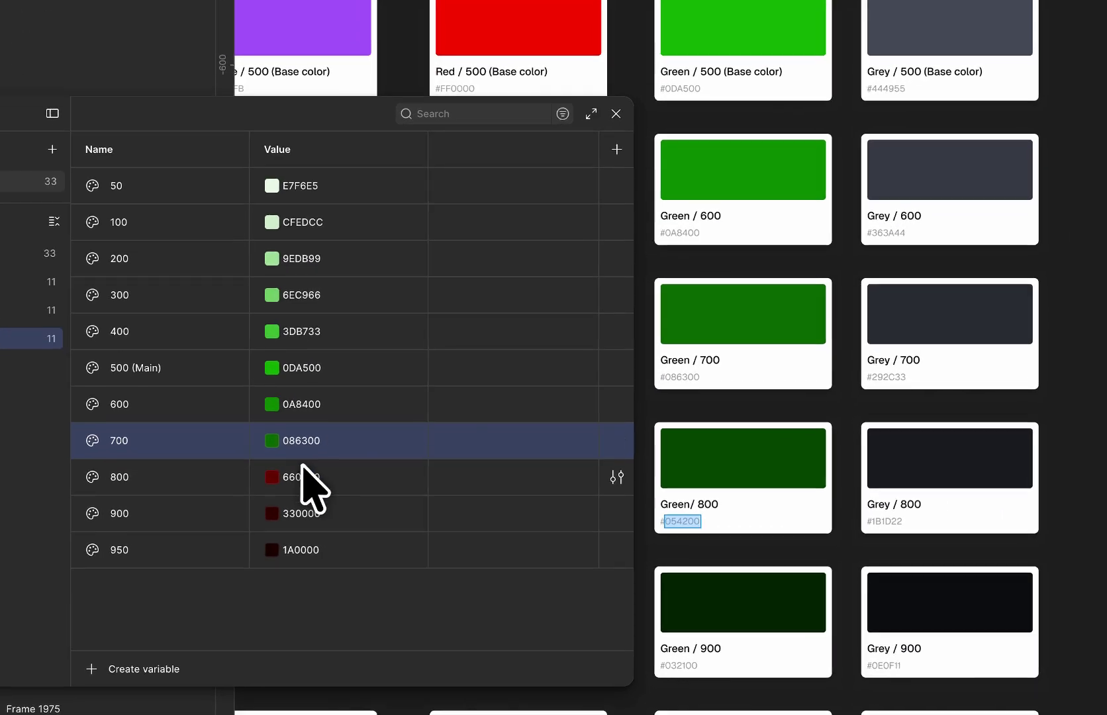
left_click(338, 457)
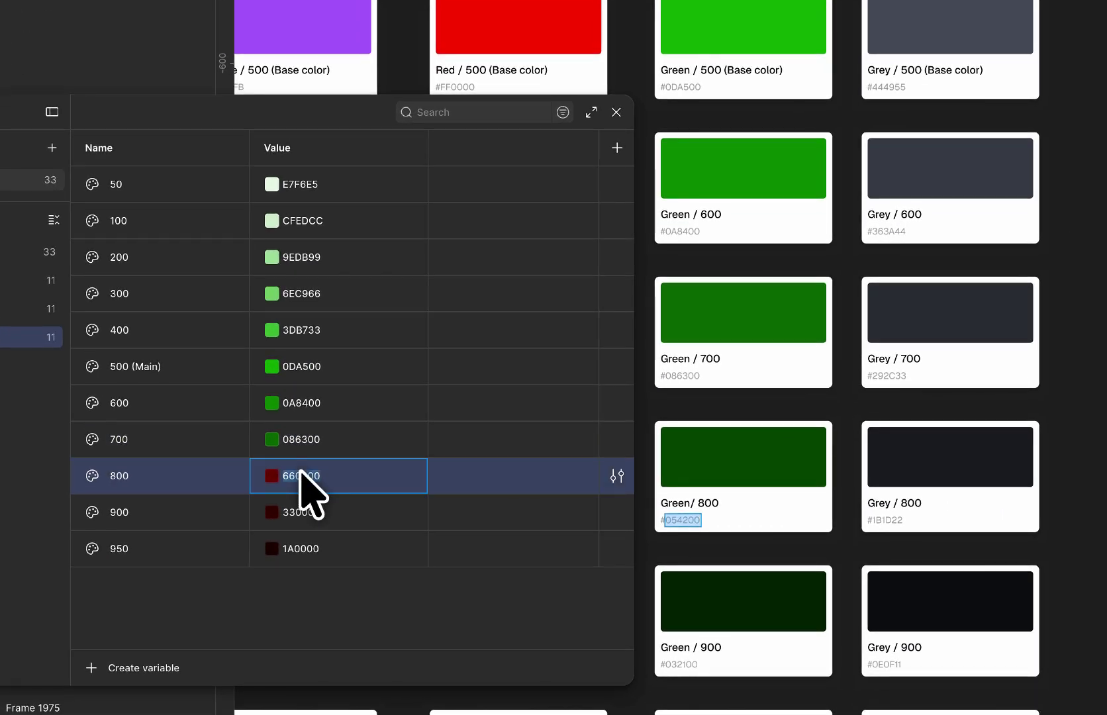
type("054200")
scroll(612, 539, "down", 5)
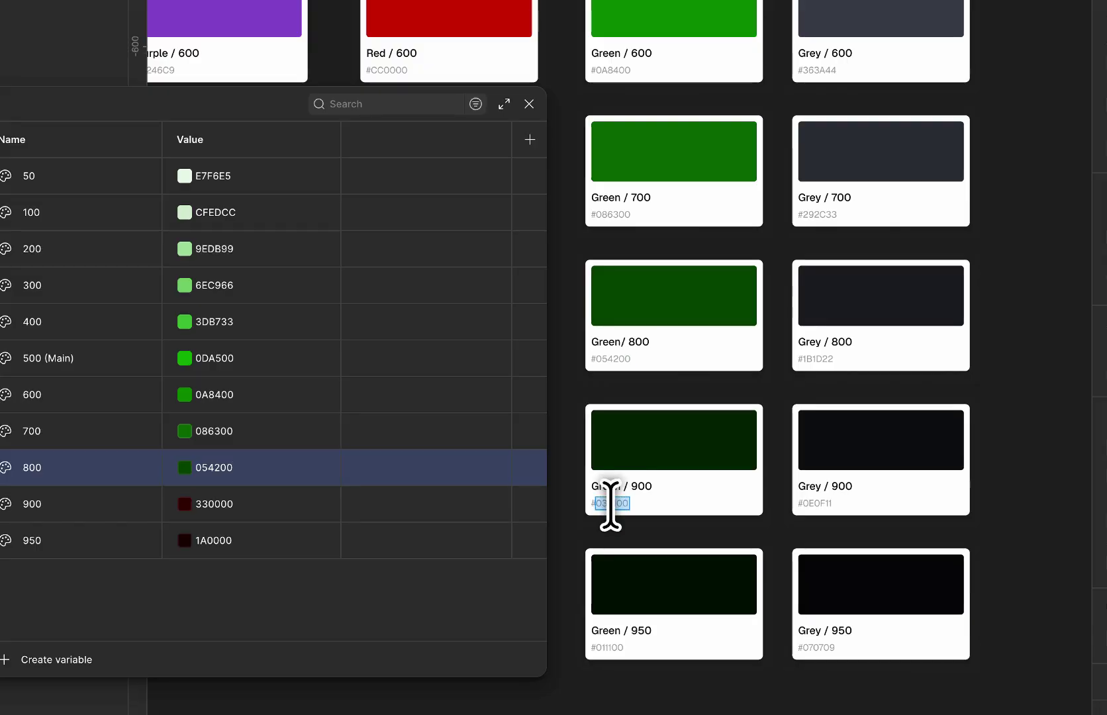
left_click(215, 504)
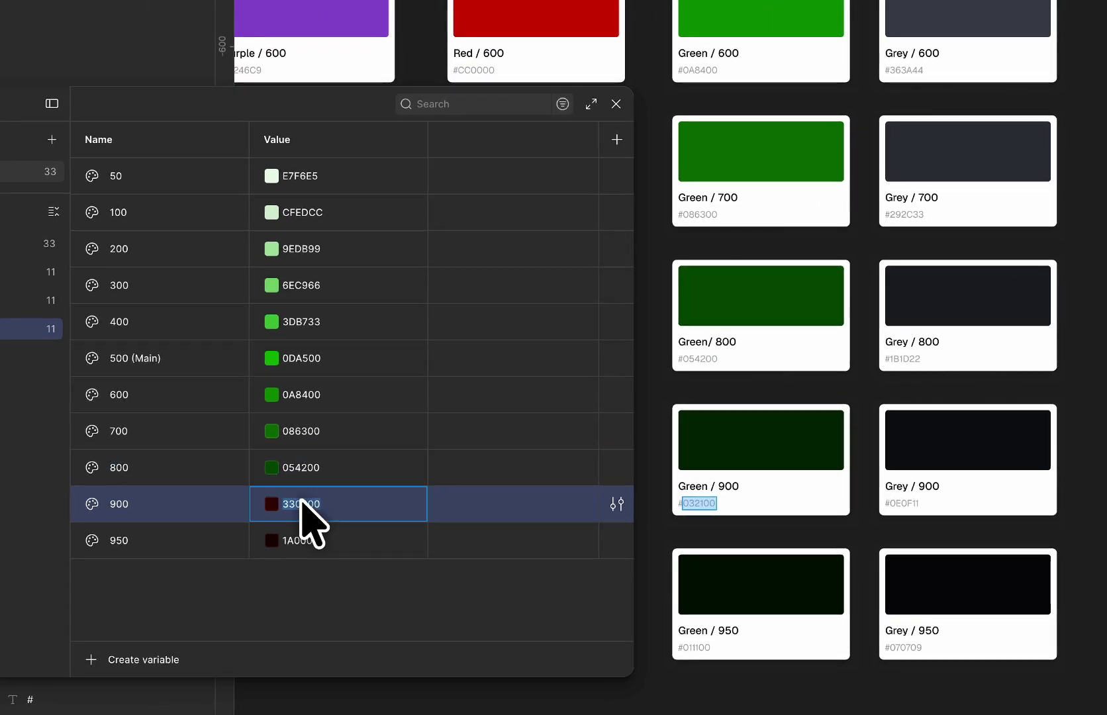
type("032100")
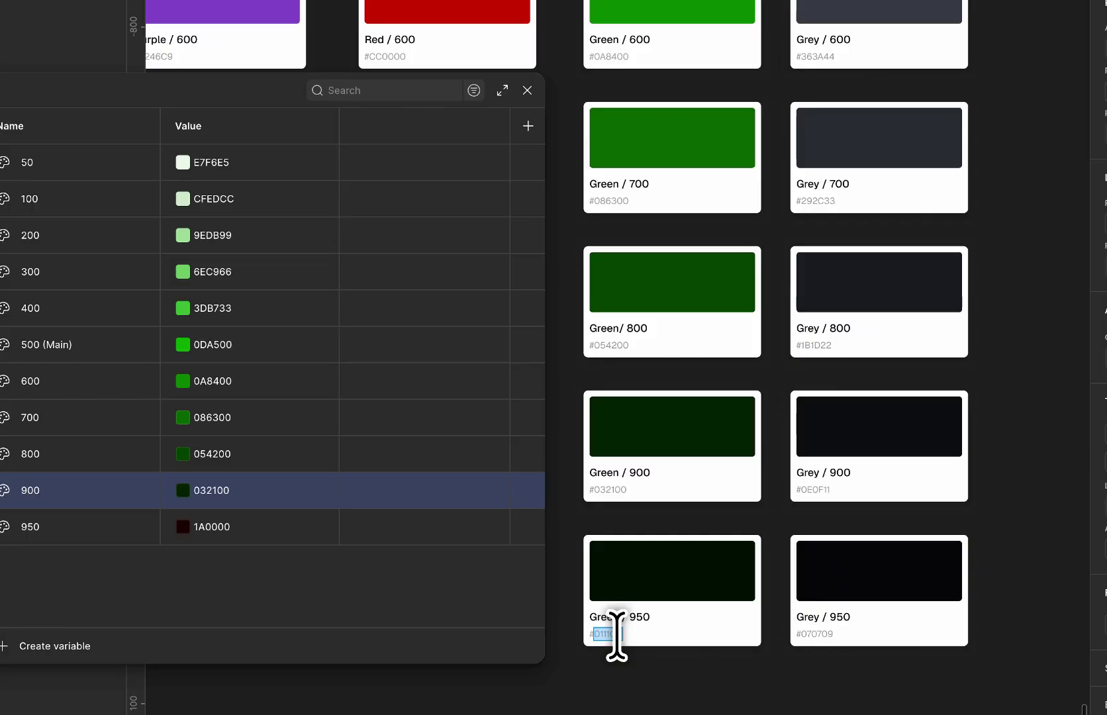
Step: Set the Green 950 variable to 011100, the hex code from the Green / 950 card, and commit the value
left_click(200, 527)
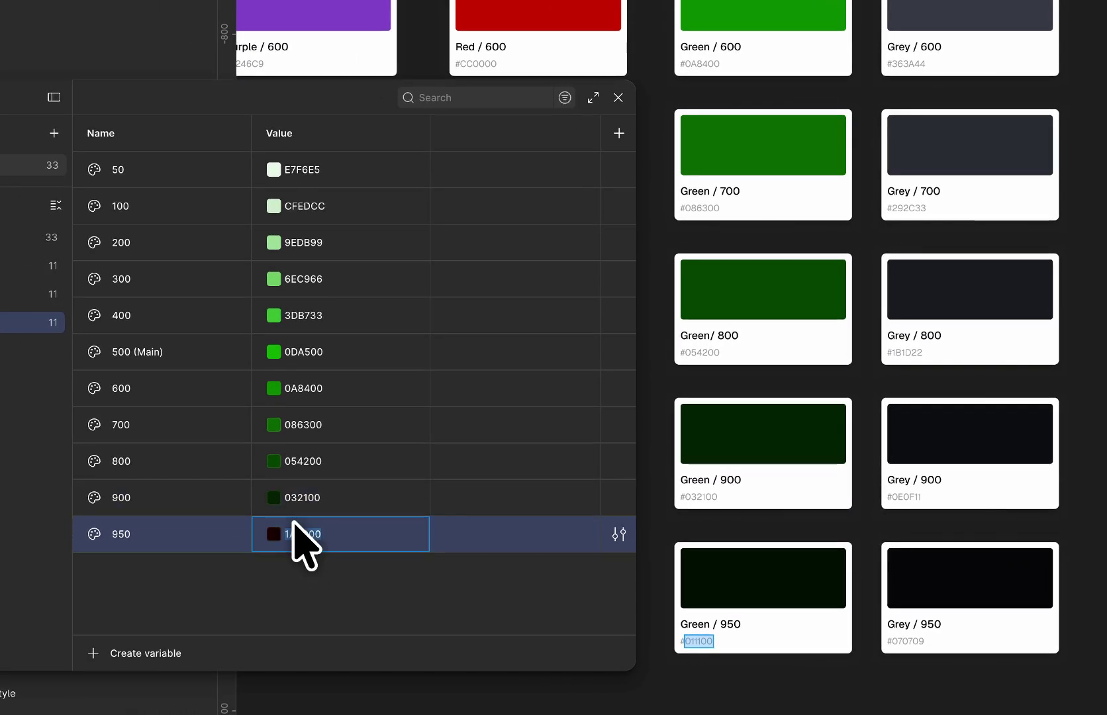
type("011100")
left_click(321, 589)
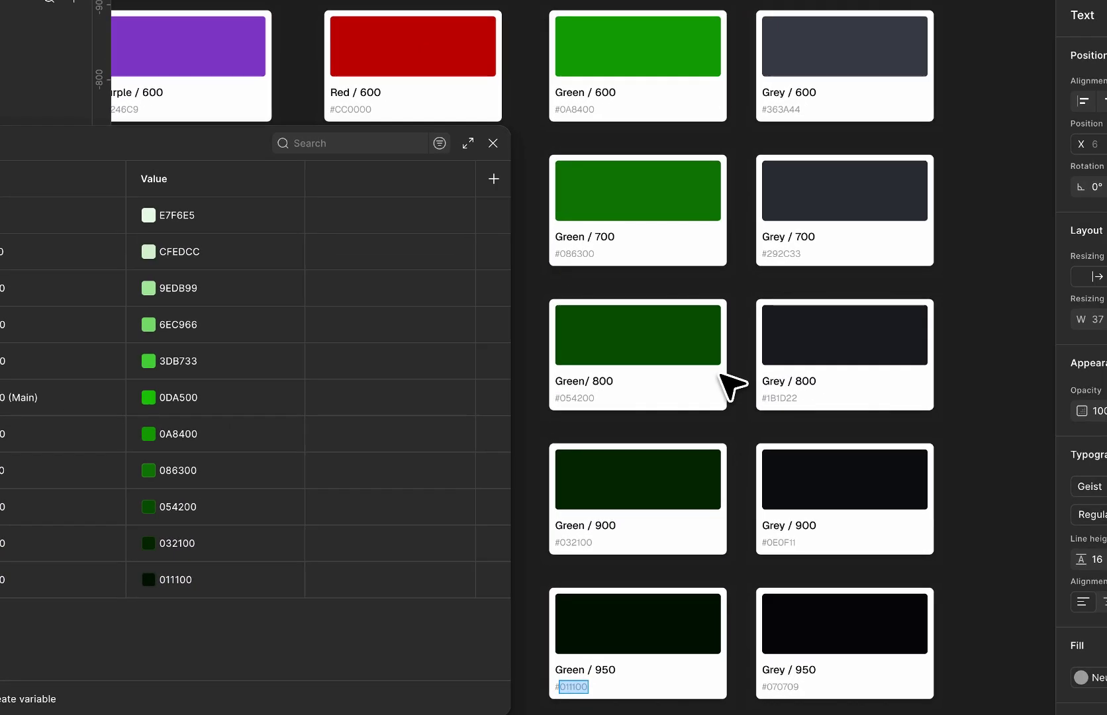
Step: Show all variables of the Primitive color tokens collection and review the shades listed under the Purple, Red and Green groups
scroll(731, 371, "up", 10)
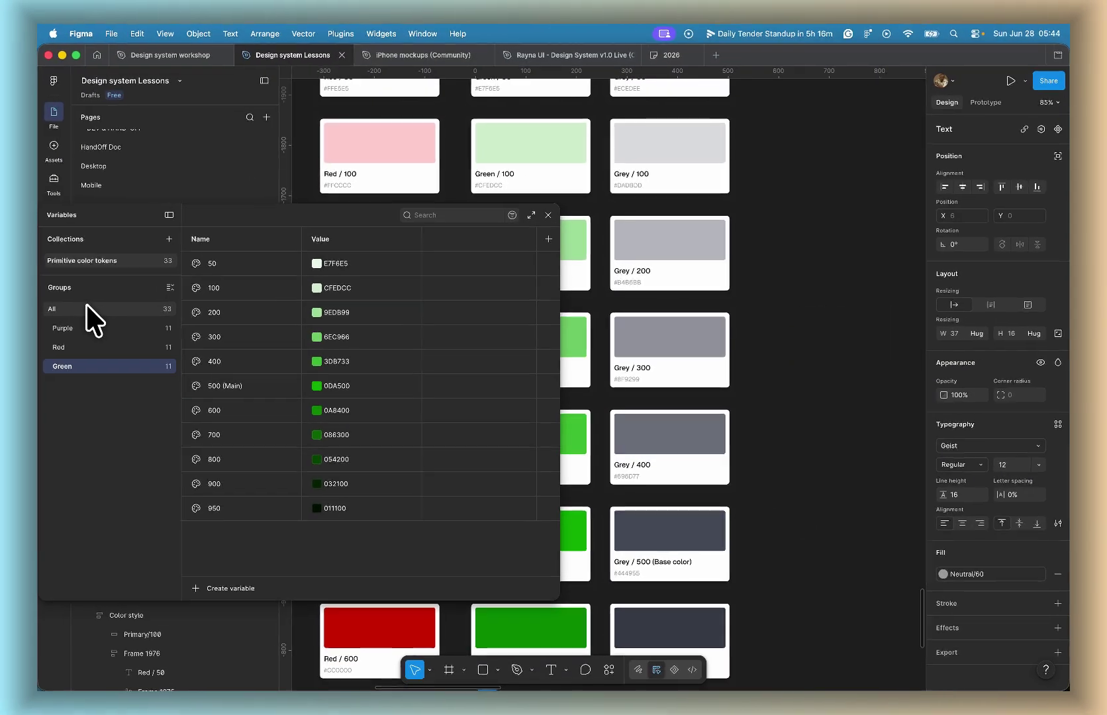
left_click(64, 301)
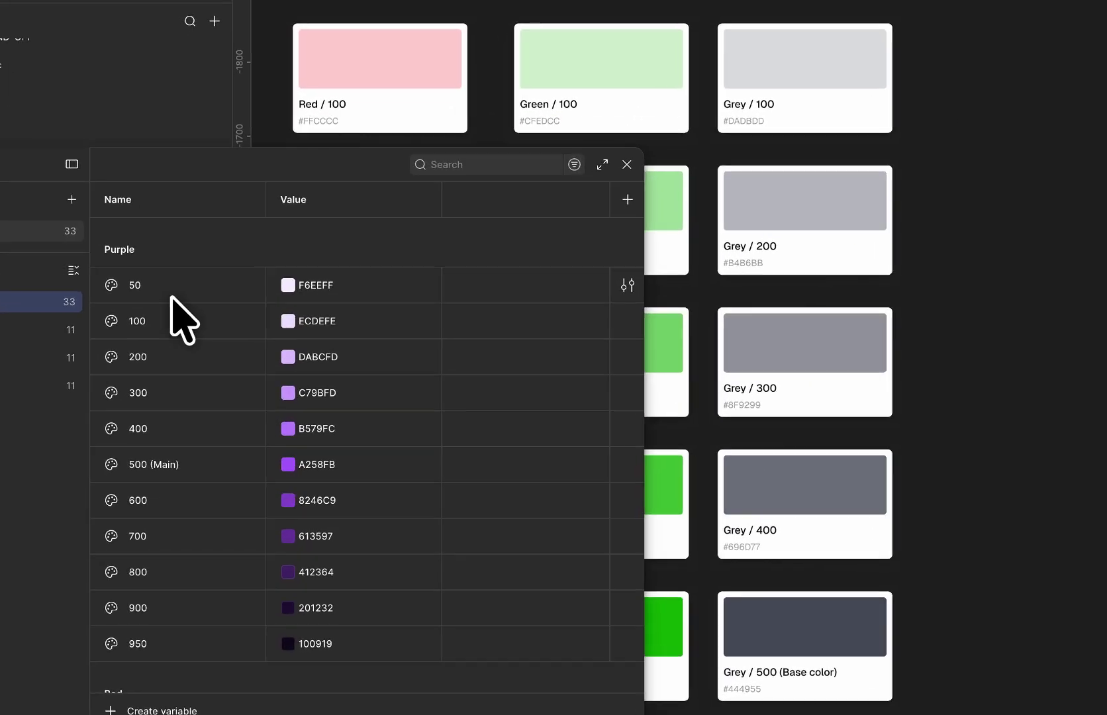
scroll(159, 312, "down", 10)
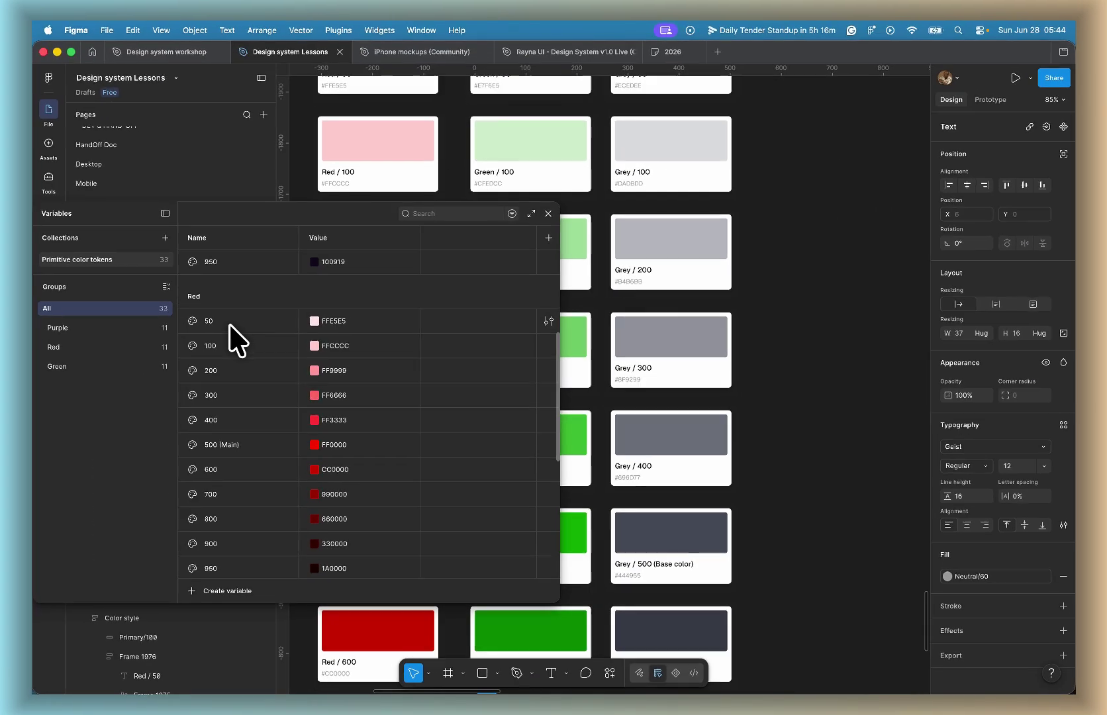
scroll(164, 321, "down", 8)
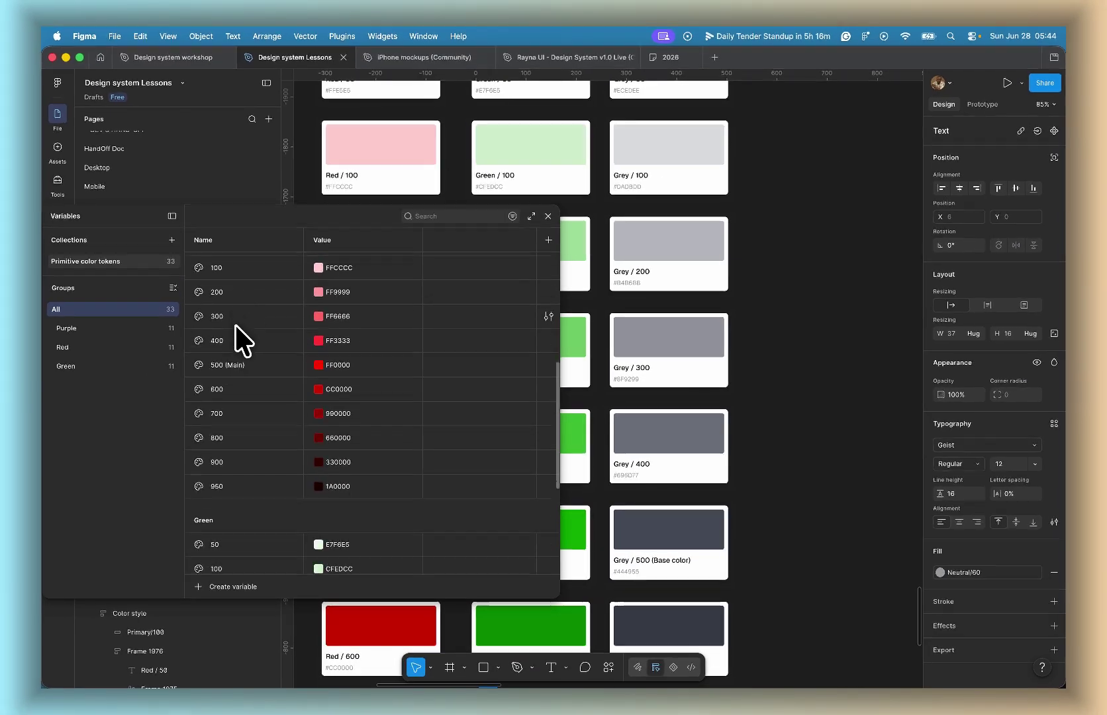
Step: Duplicate the Green variable group in the Primitive color tokens collection
scroll(235, 325, "down", 1)
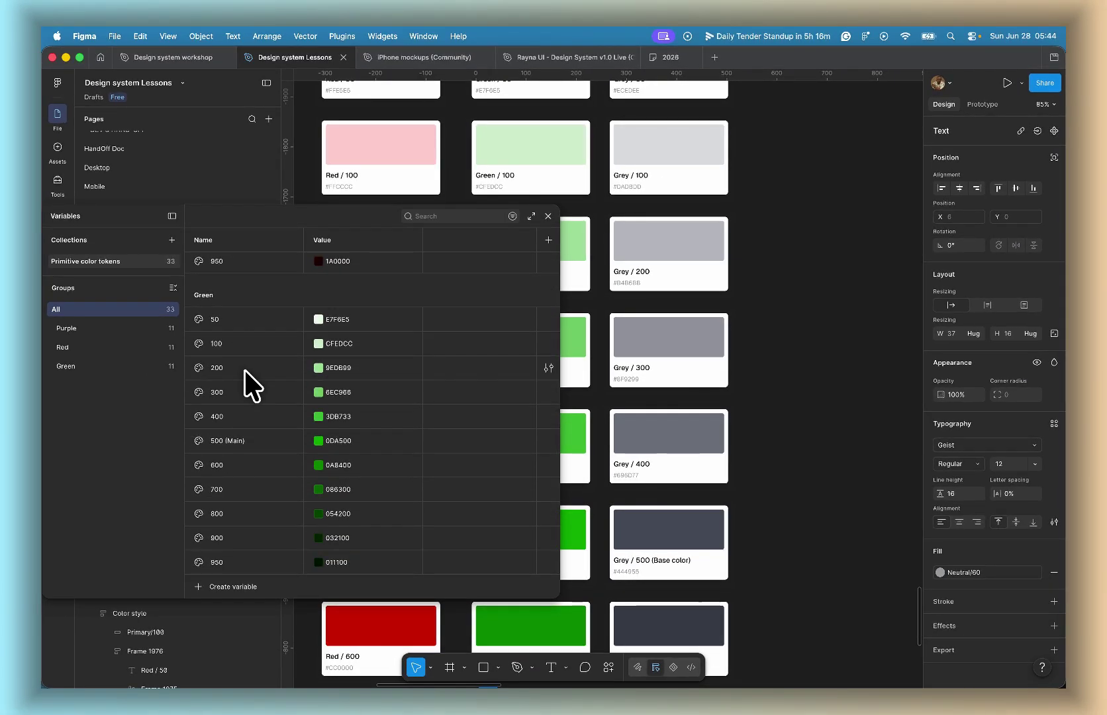
scroll(244, 371, "up", 15)
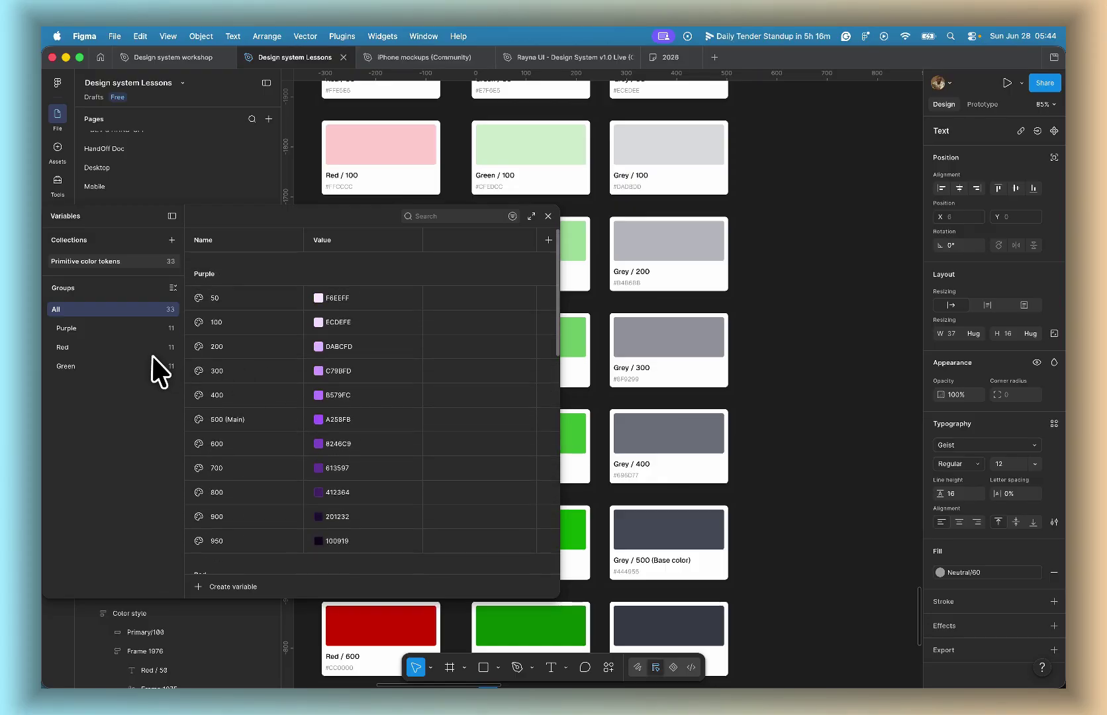
left_click(117, 365)
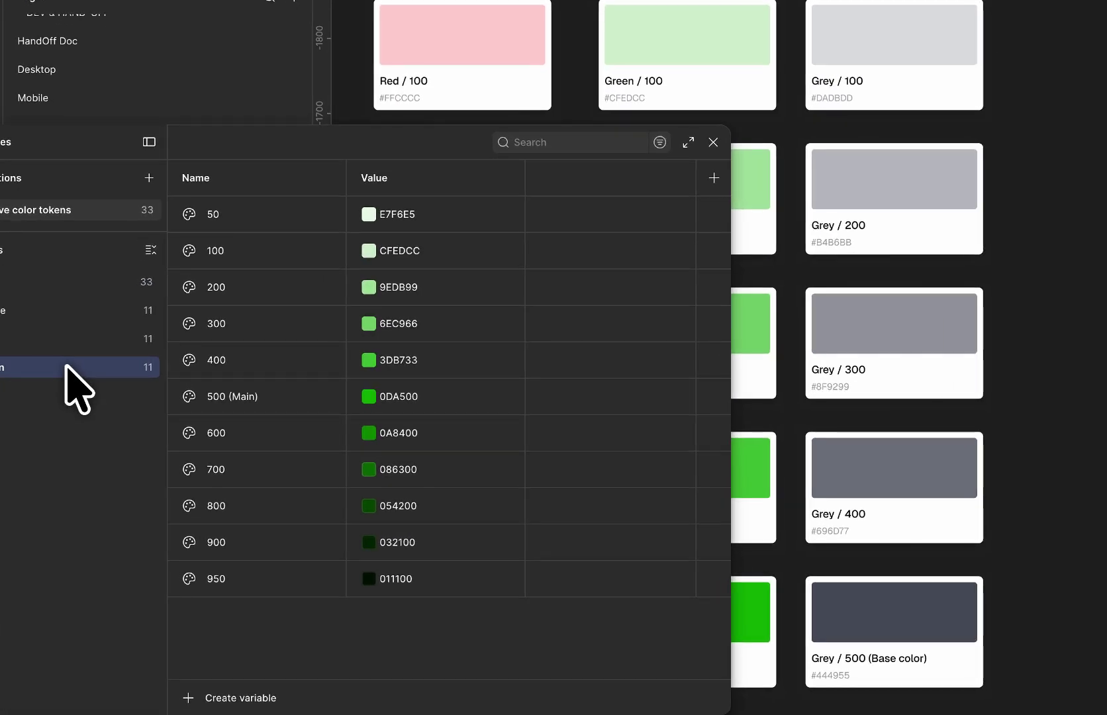
right_click(65, 365)
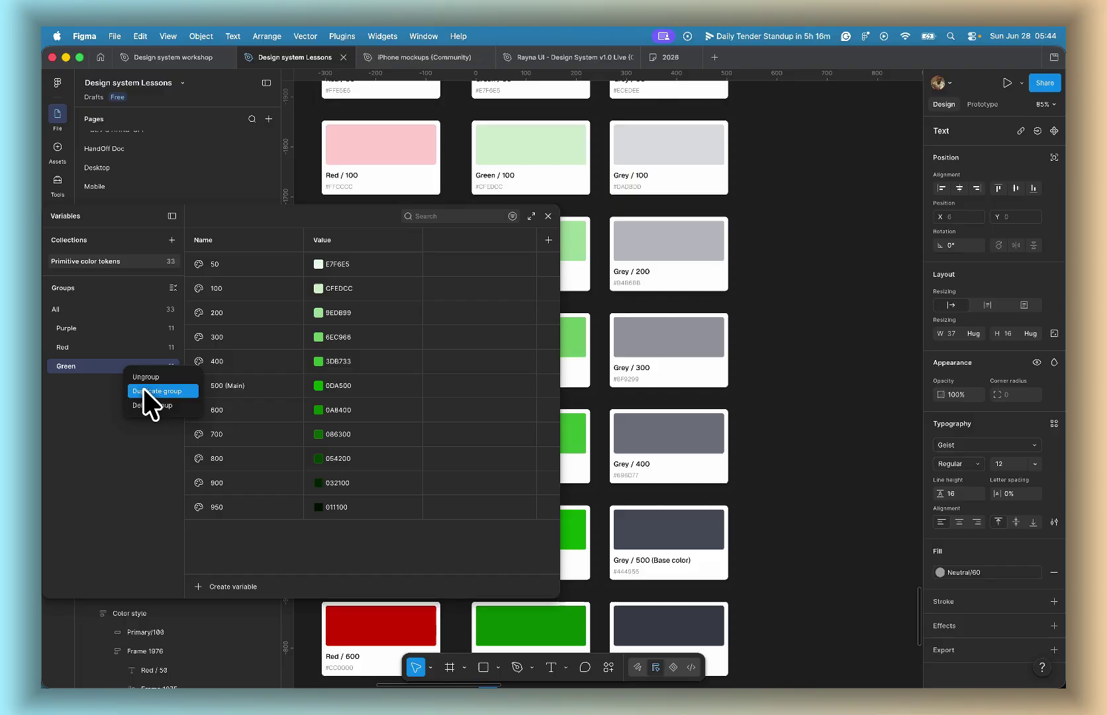
left_click(108, 398)
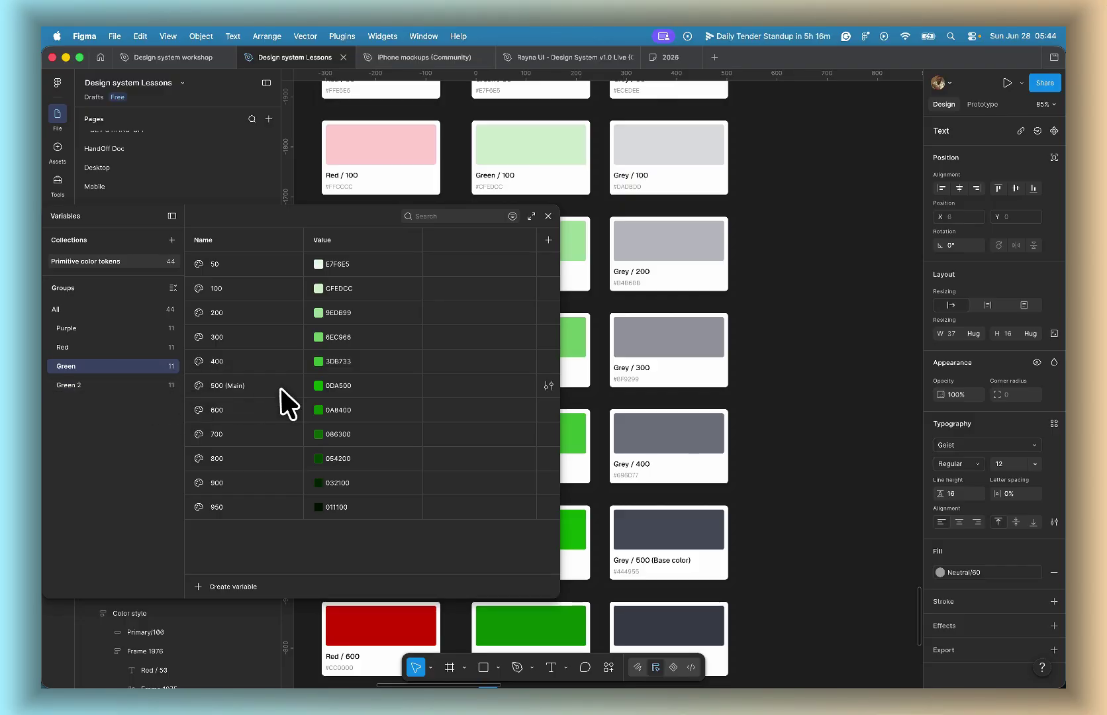
Step: Rename the duplicated green variable group to Grey
left_click(121, 381)
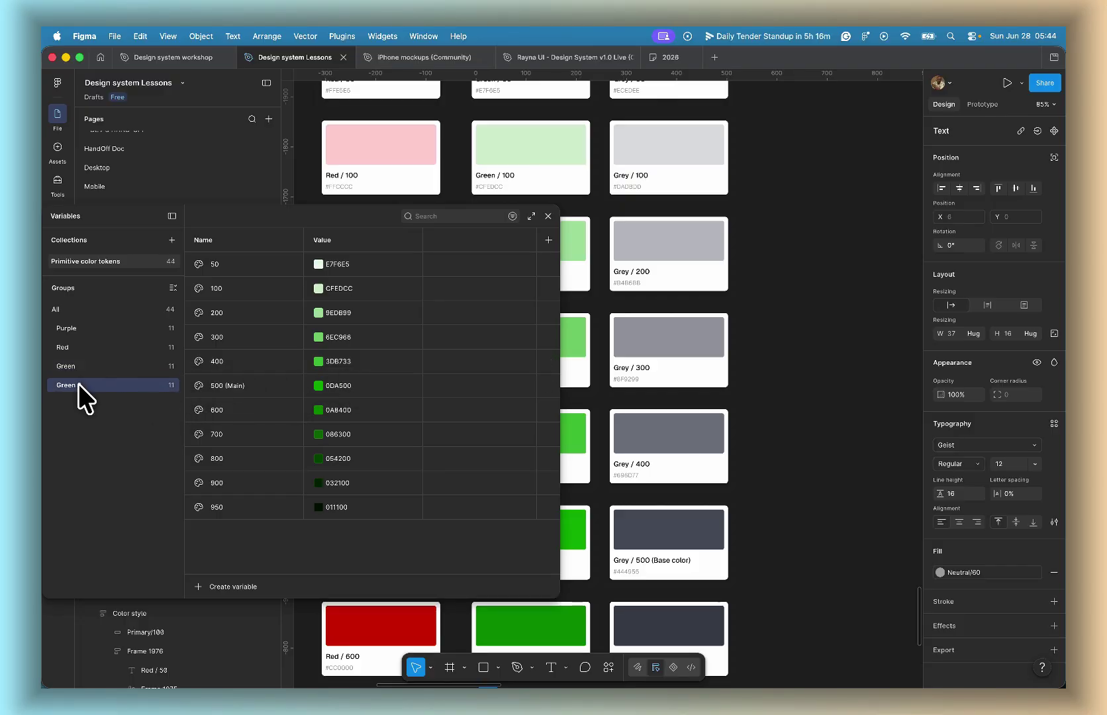
double_click(79, 383)
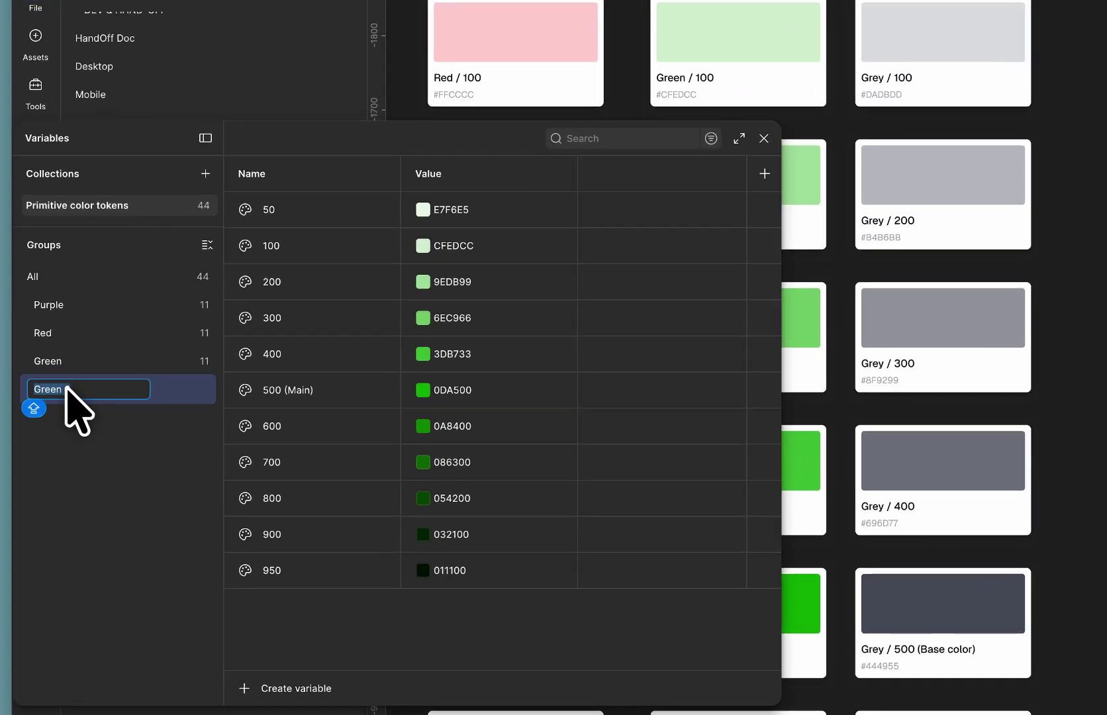
type("G")
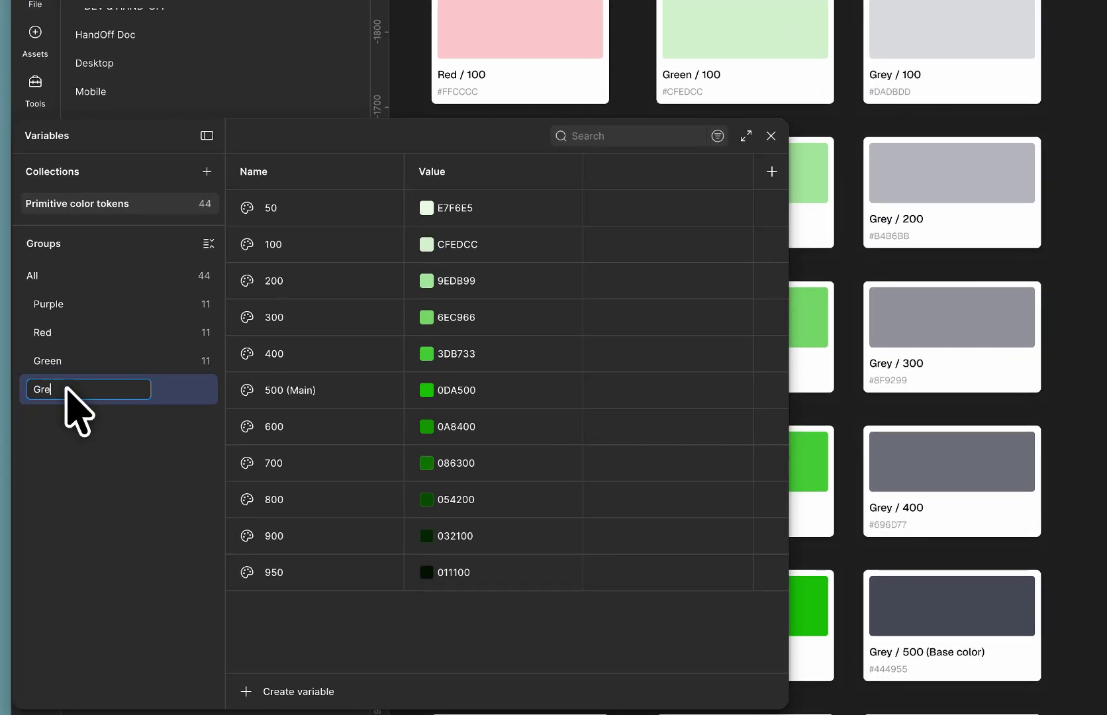
left_click(103, 458)
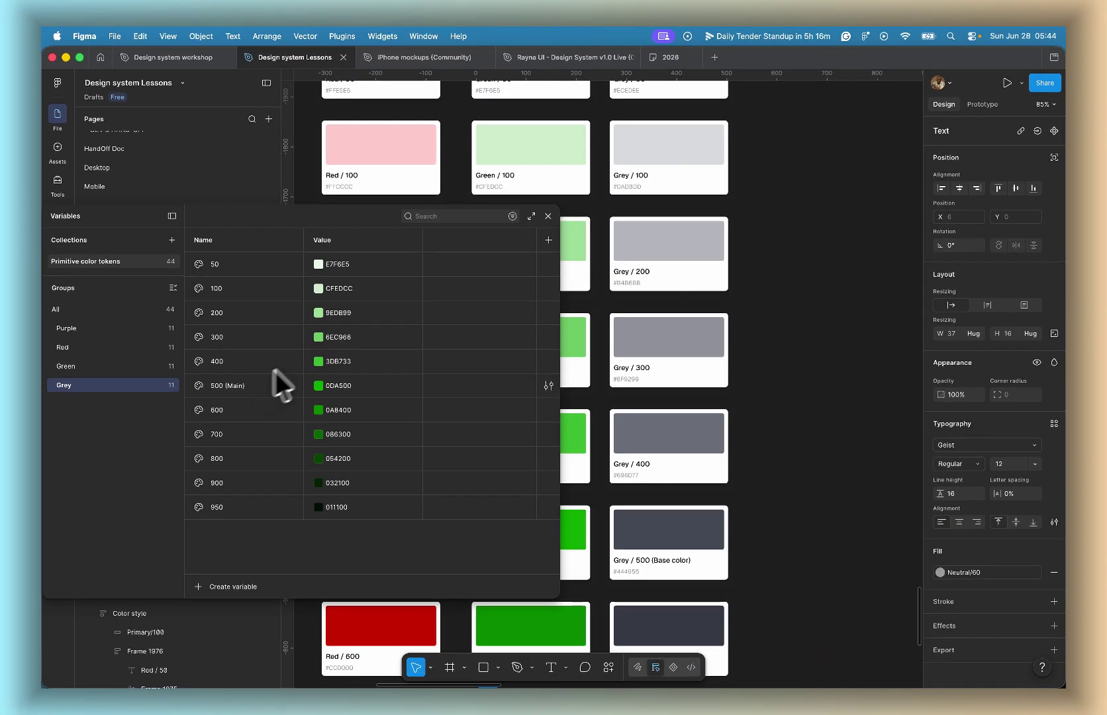
Step: Set the Grey group's 50 variable to ECEDEE and its 100 variable to DADBDD, matching the grey swatches
scroll(578, 269, "up", 5)
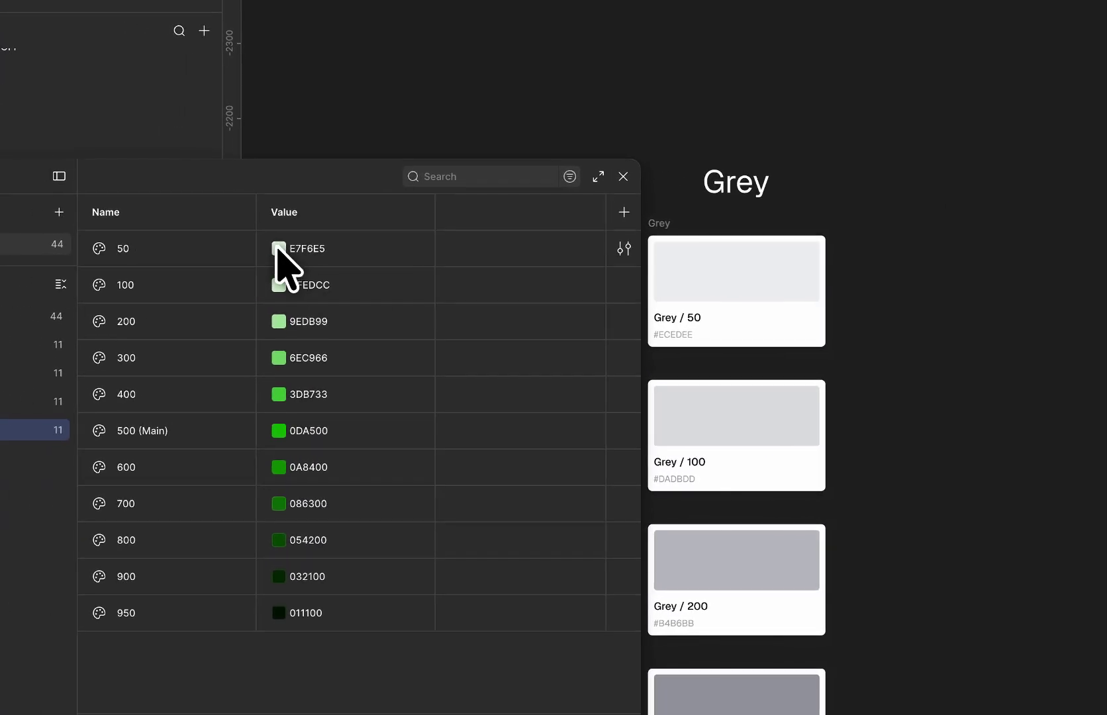
left_click(278, 249)
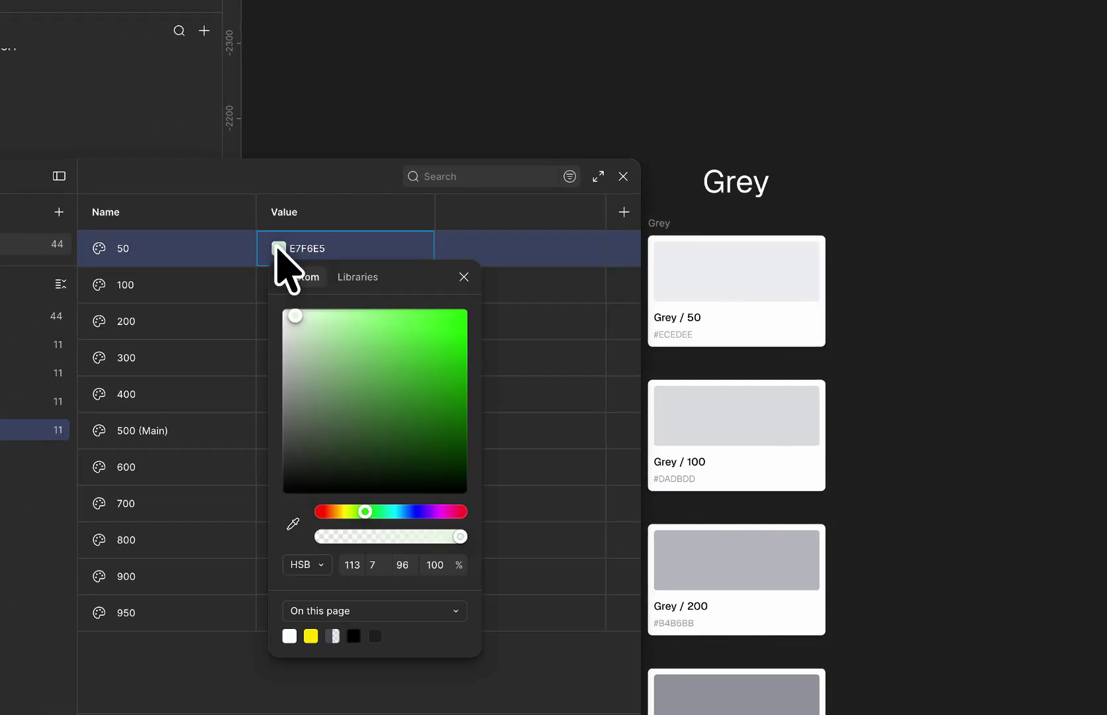
left_click(460, 274)
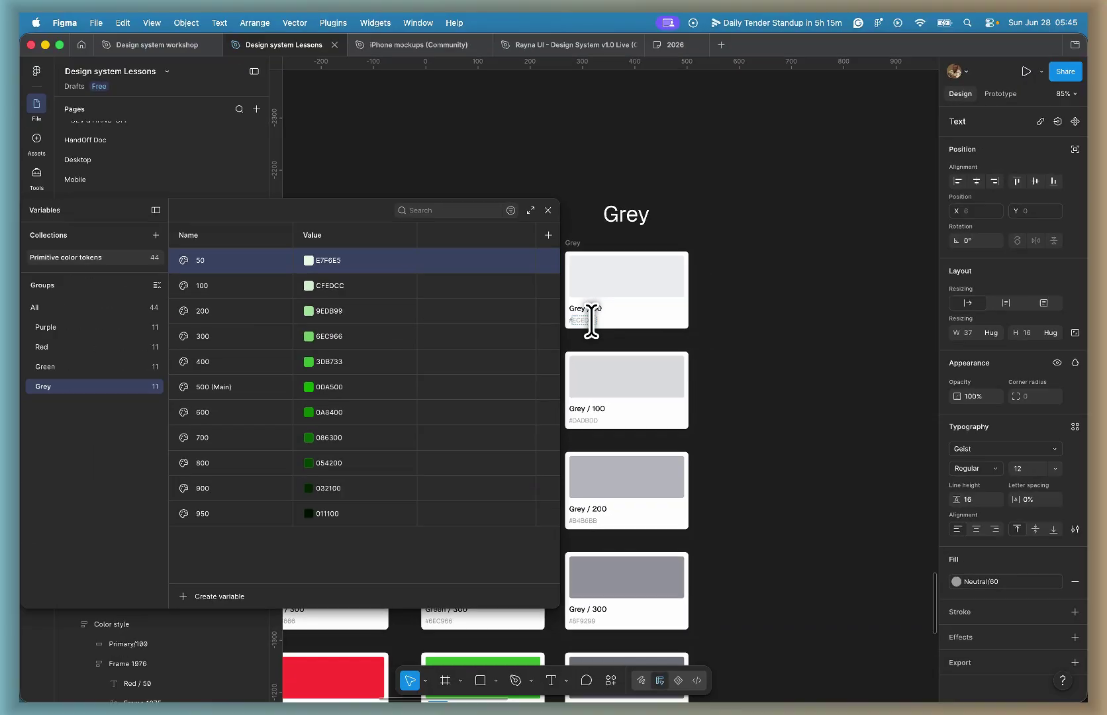
double_click(601, 319)
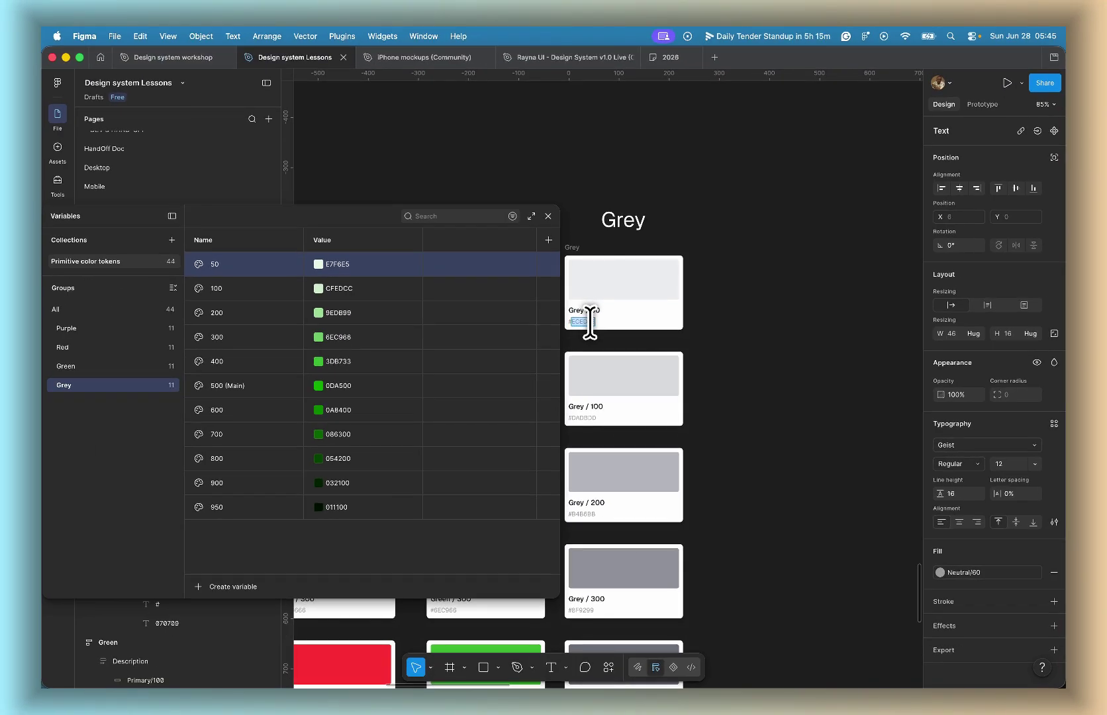
left_click(331, 258)
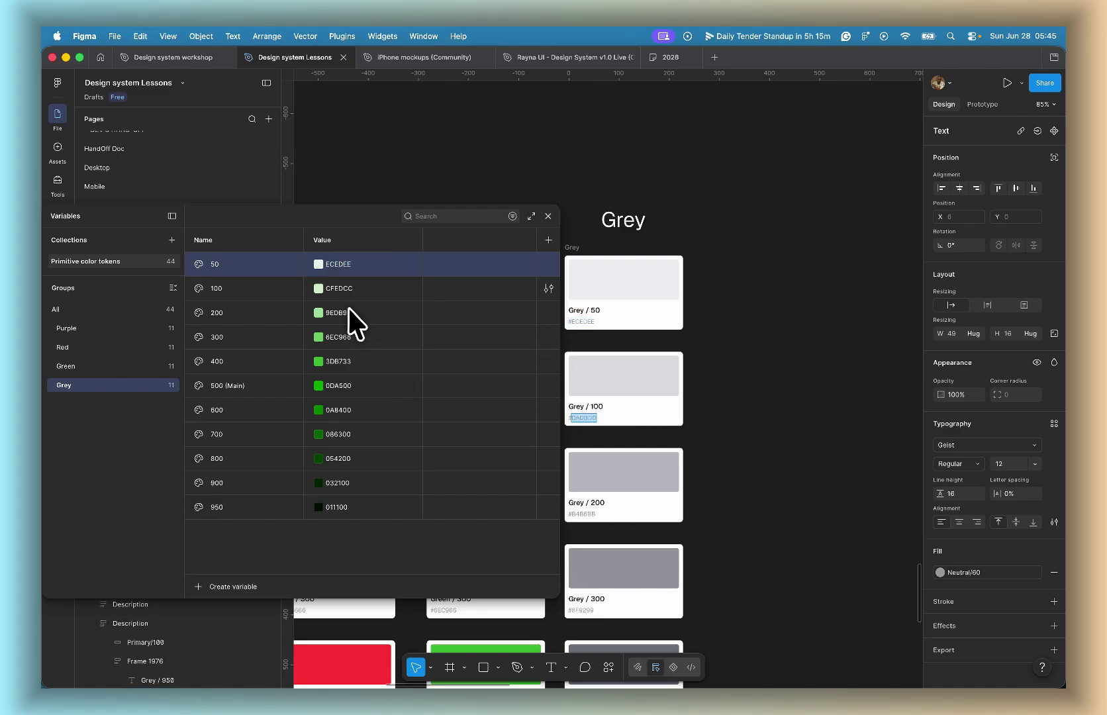
left_click(335, 291)
type("DADBDD")
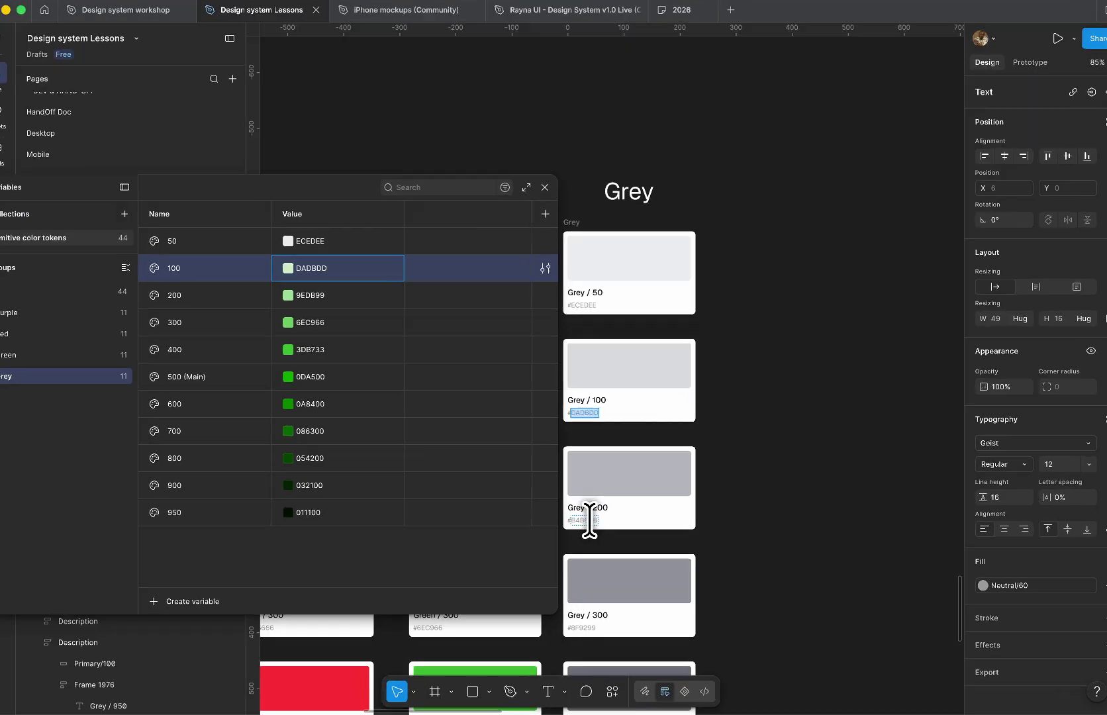
Step: Set the Grey group's 200 variable to B4B6BB and its 300 variable to 8F9299
double_click(587, 514)
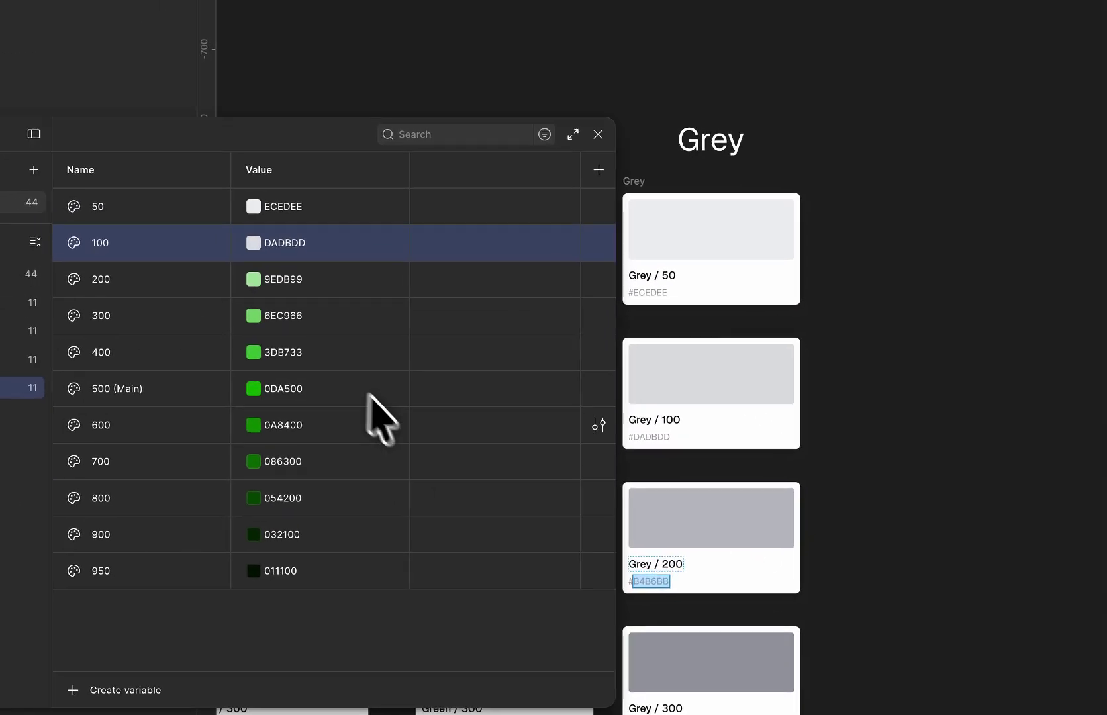
double_click(284, 279)
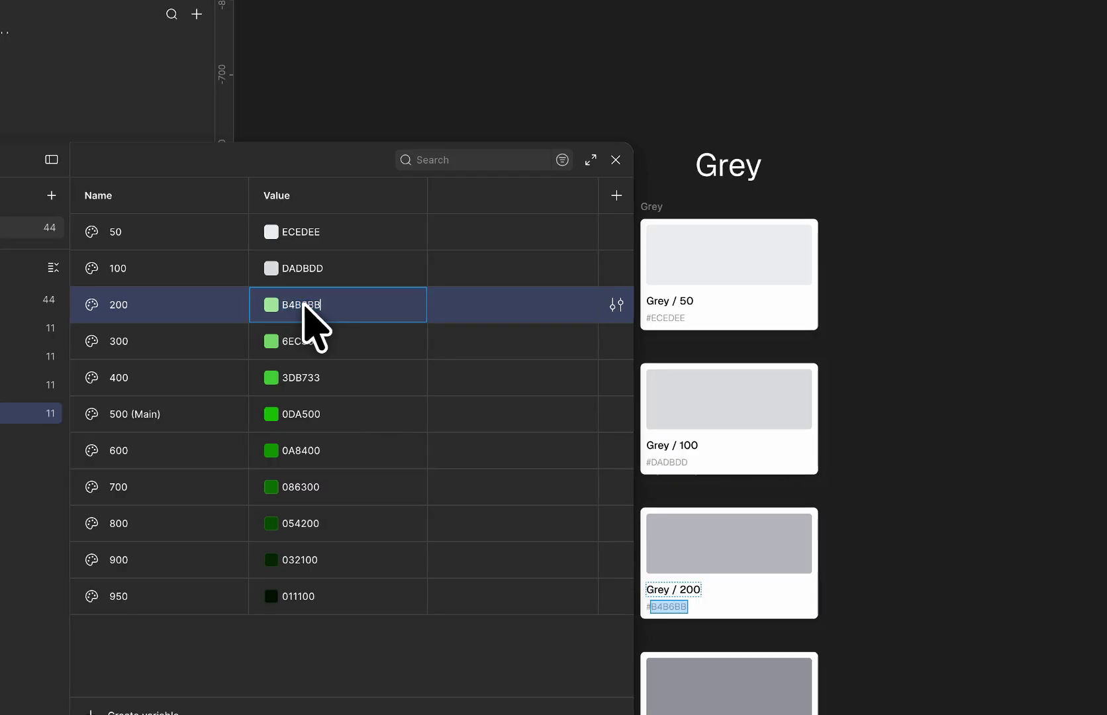
scroll(682, 410, "down", 5)
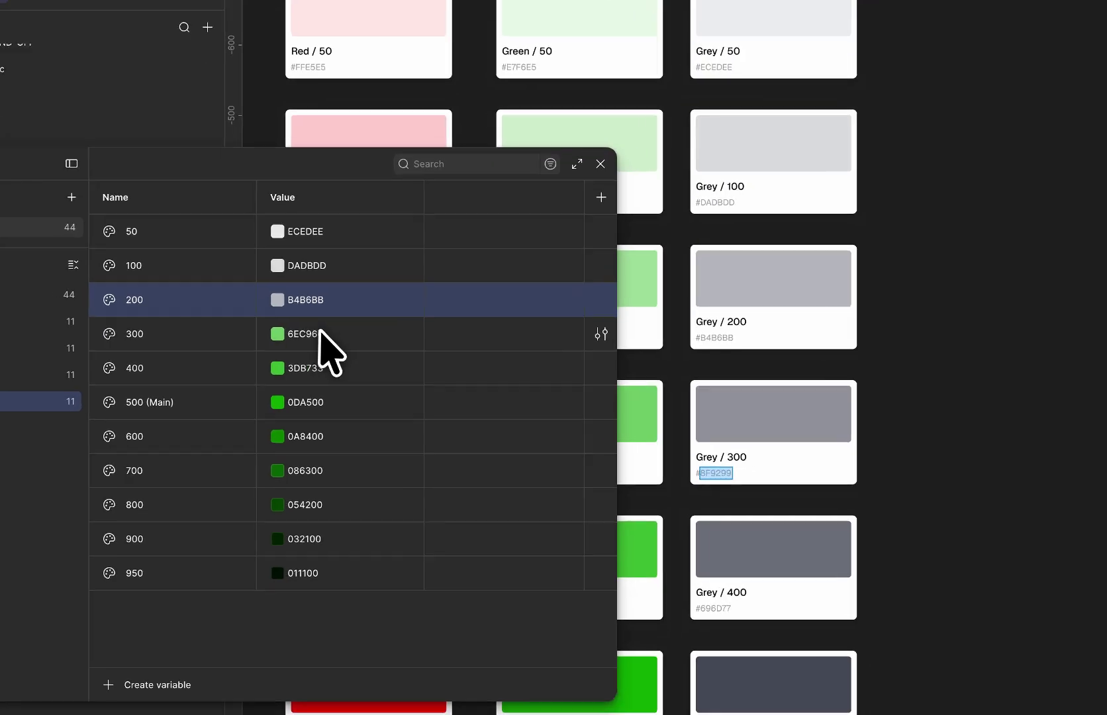
double_click(338, 336)
type("8F9299")
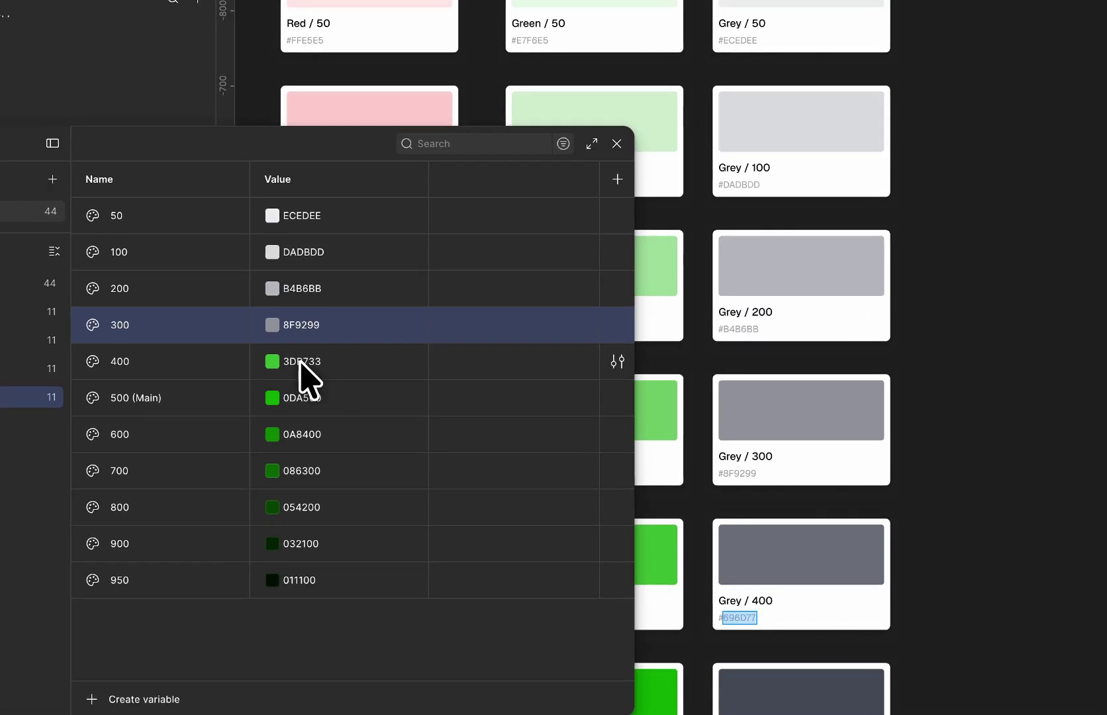
Step: Set the Grey group's 400 variable to 696D77 and its 500 (Main) variable to 444955
double_click(202, 309)
type("696D77")
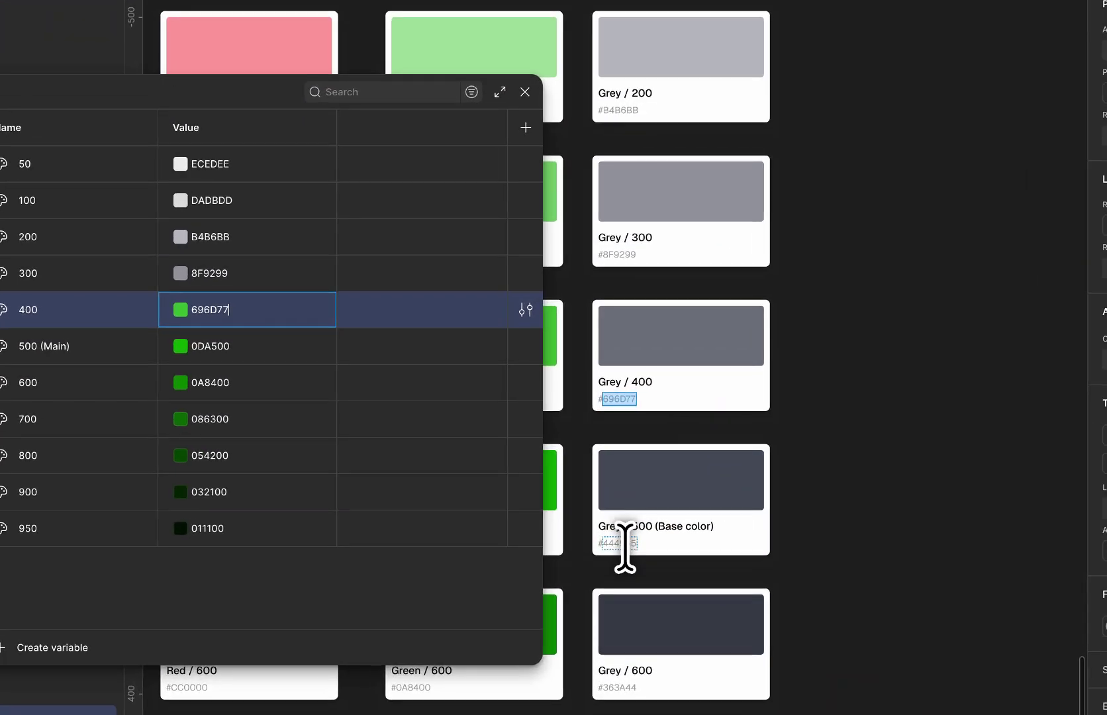
double_click(619, 543)
key("super+c")
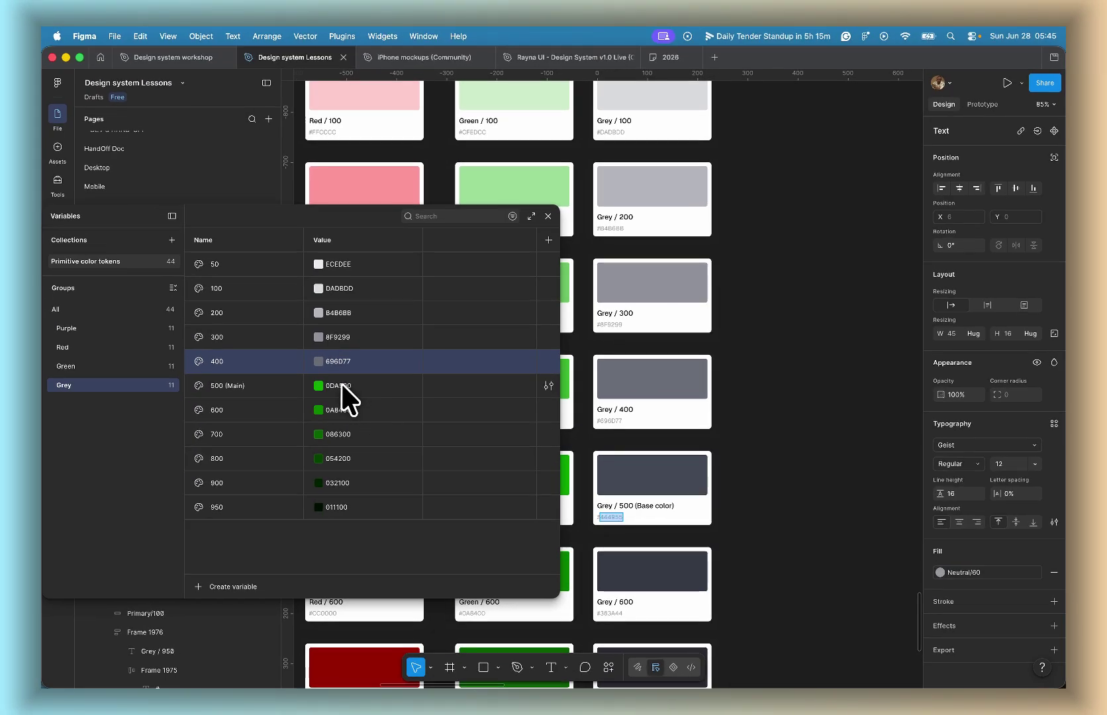
left_click(341, 384)
key("super+v")
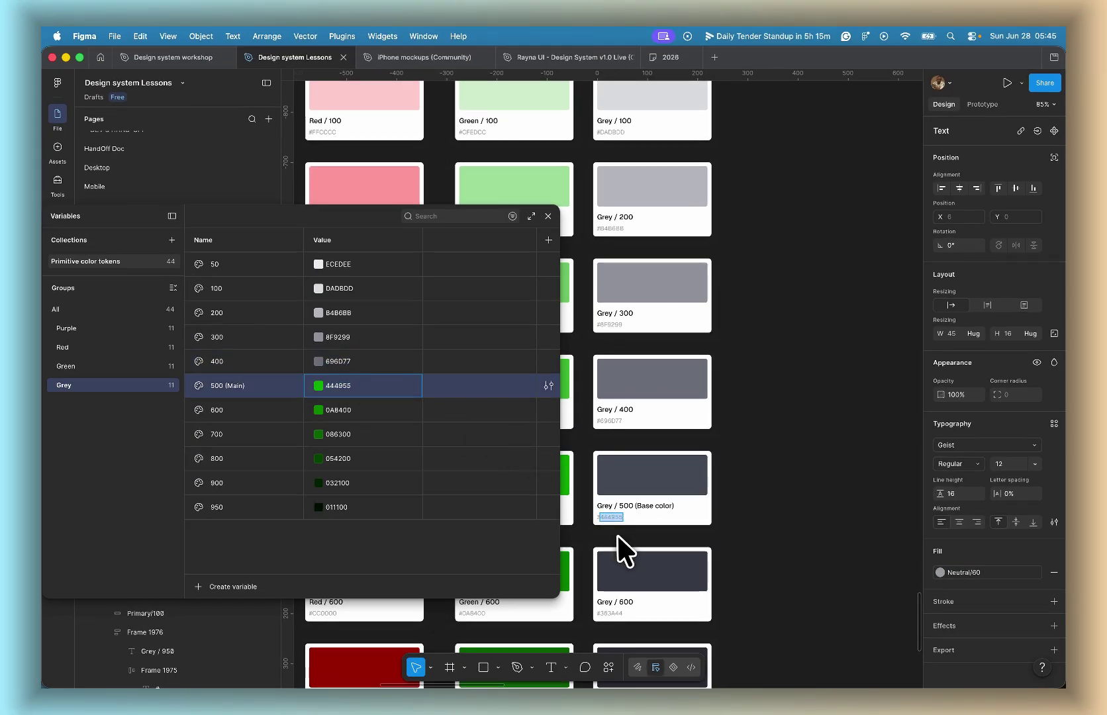
Step: Set the Grey group's 600 variable to 363A44, the hex code on the Grey / 600 swatch
scroll(624, 552, "down", 2)
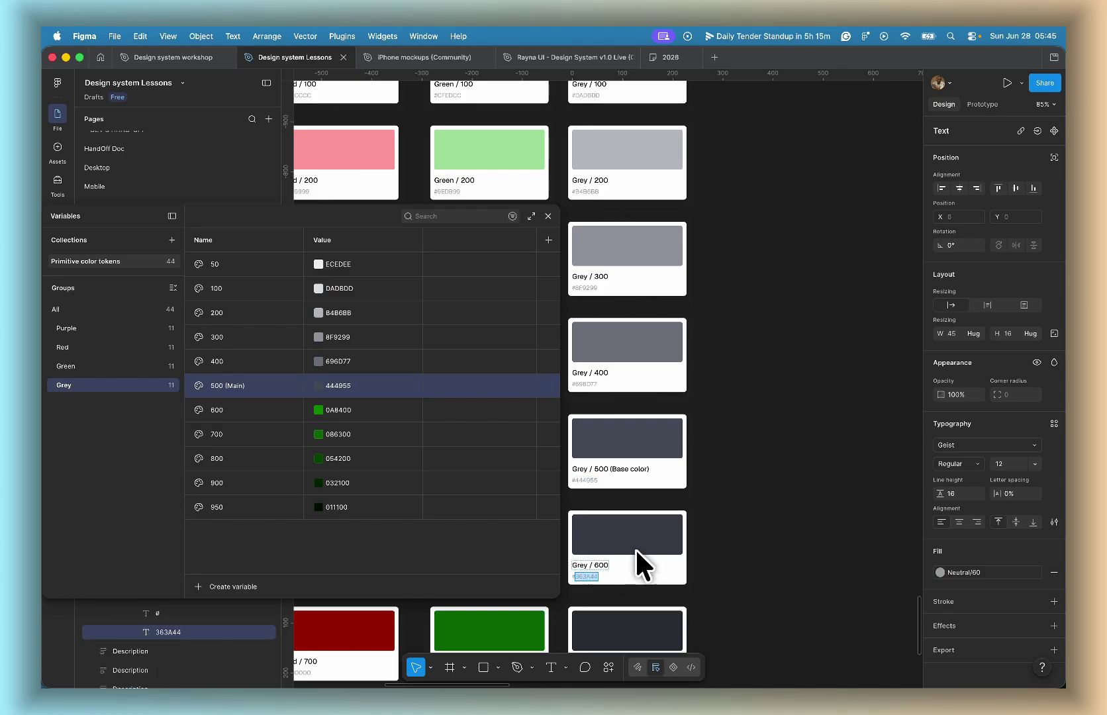
scroll(636, 550, "down", 2)
scroll(636, 550, "left", 2)
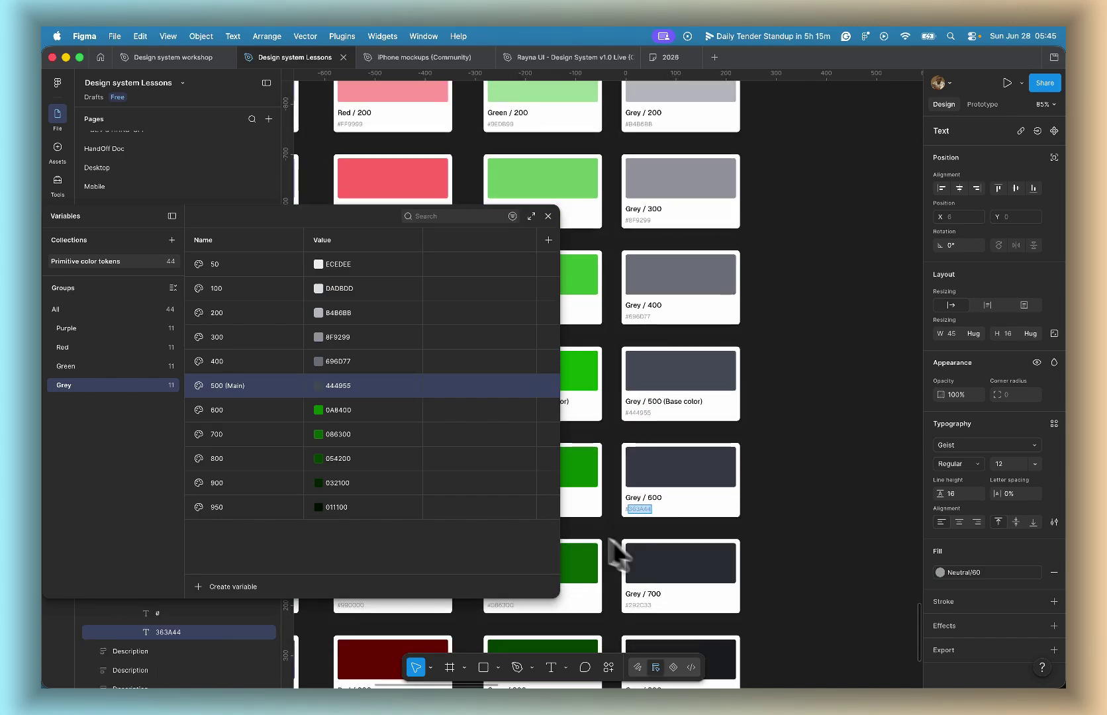
double_click(335, 410)
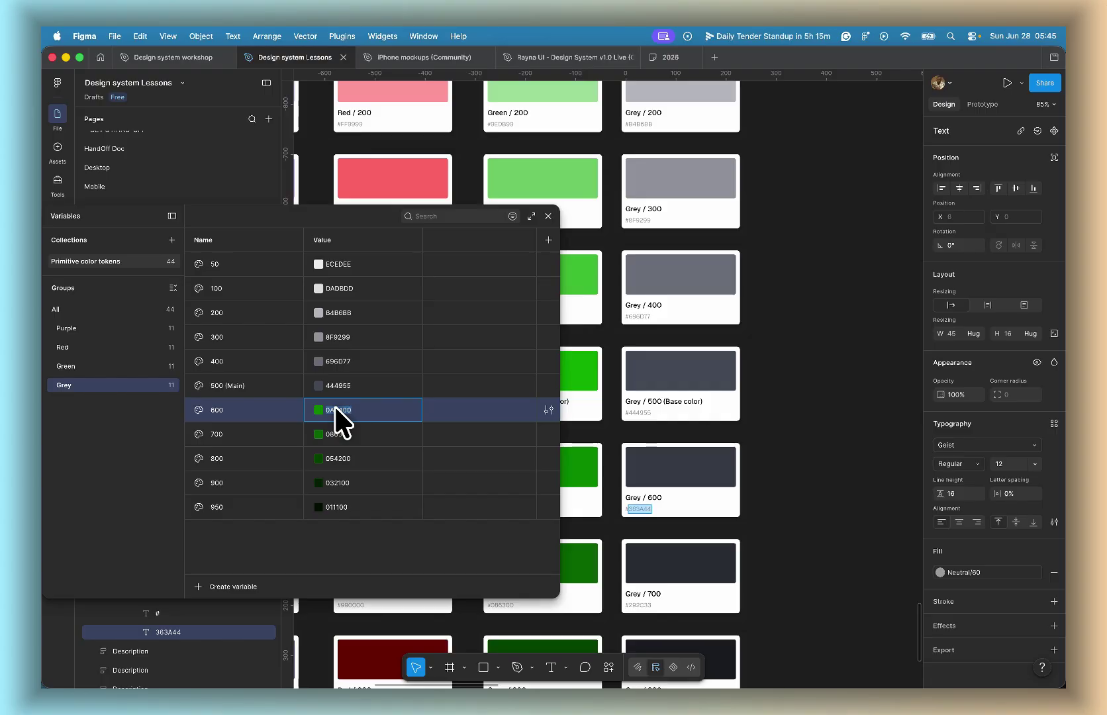
type("363A44")
Step: Copy the hex code 292C33 from the Grey / 700 swatch into the Grey group's 700 variable
scroll(603, 552, "down", 1)
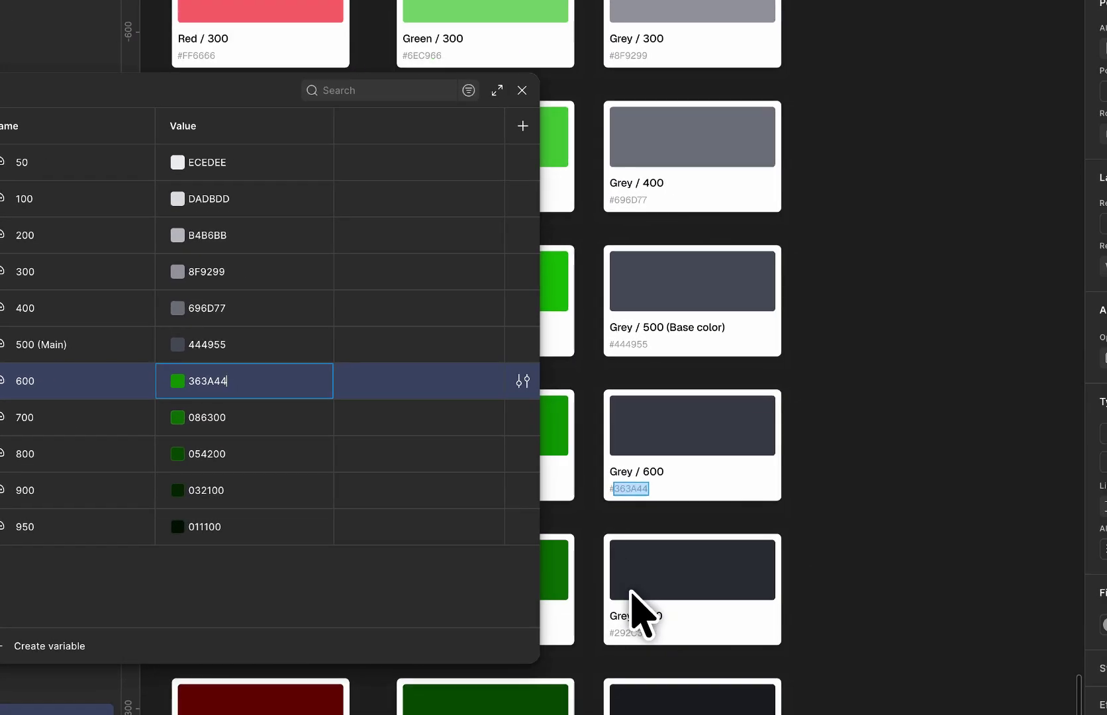
left_click(633, 632)
scroll(633, 632, "down", 3)
scroll(633, 633, "left", 2)
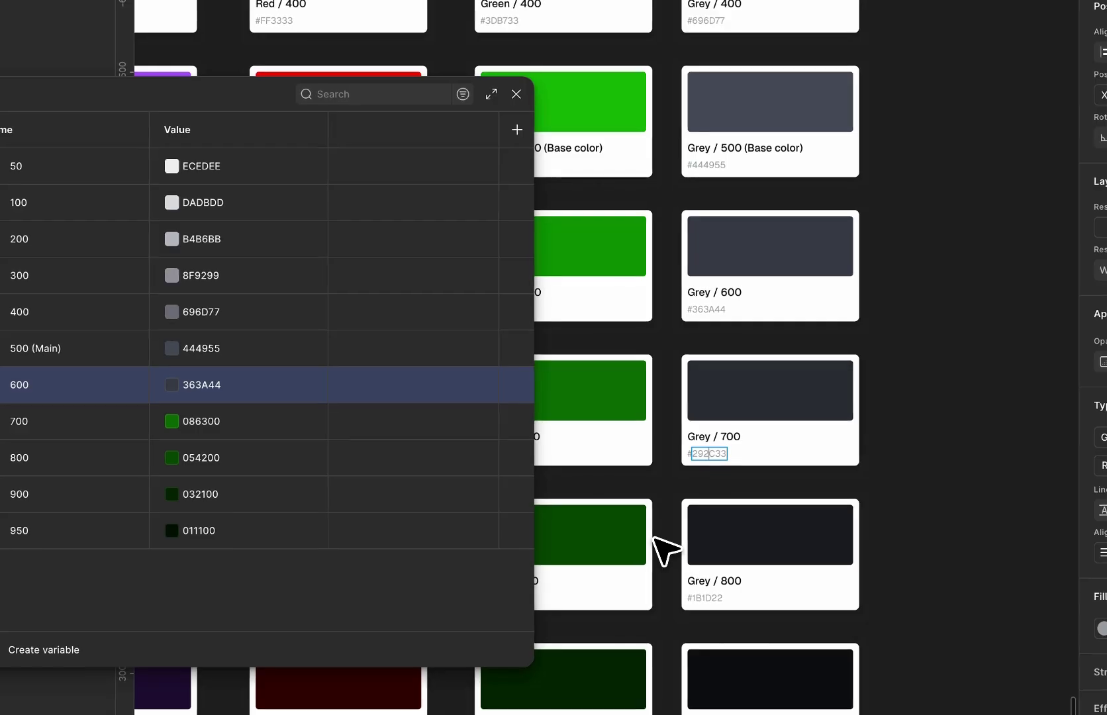
key("ctrl+a")
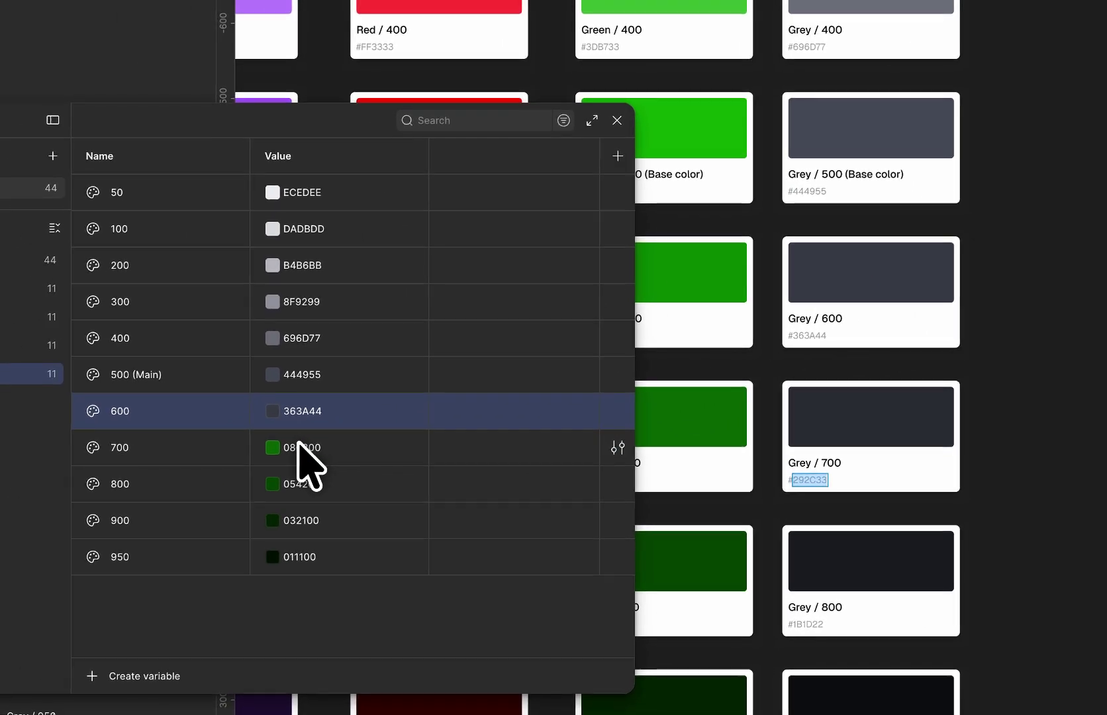
left_click(298, 443)
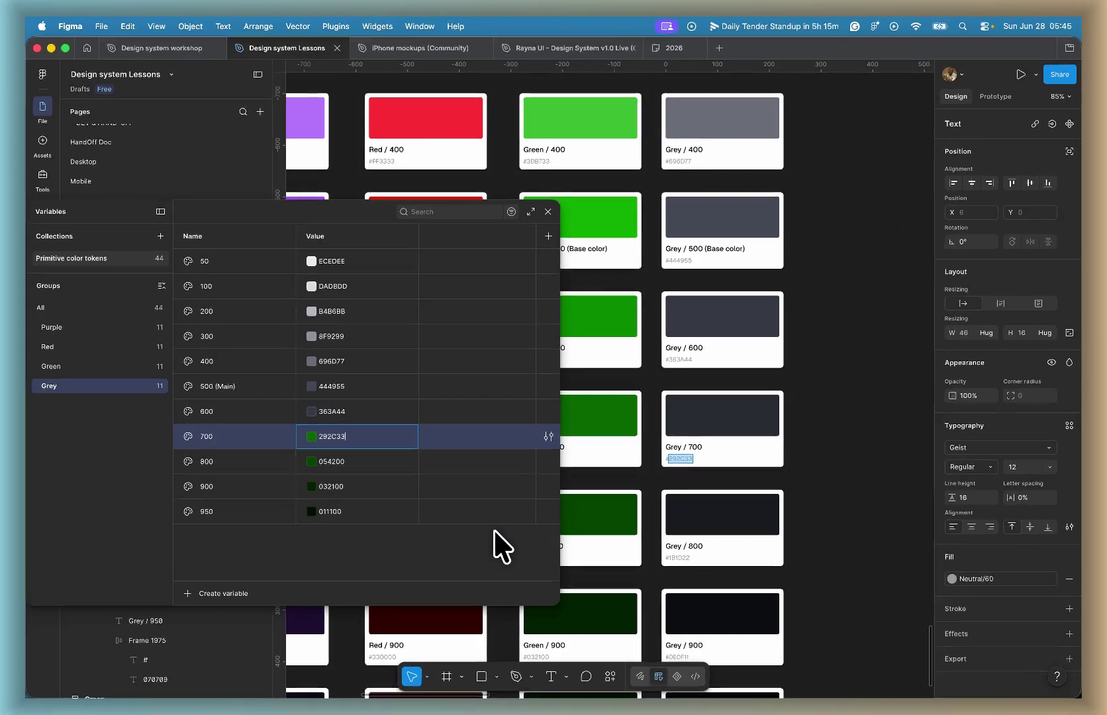
Step: Copy the hex code 1B1D22 from the Grey / 800 swatch into the Grey group's 800 variable
left_click(539, 584)
scroll(708, 460, "down", 3)
scroll(709, 461, "right", 2)
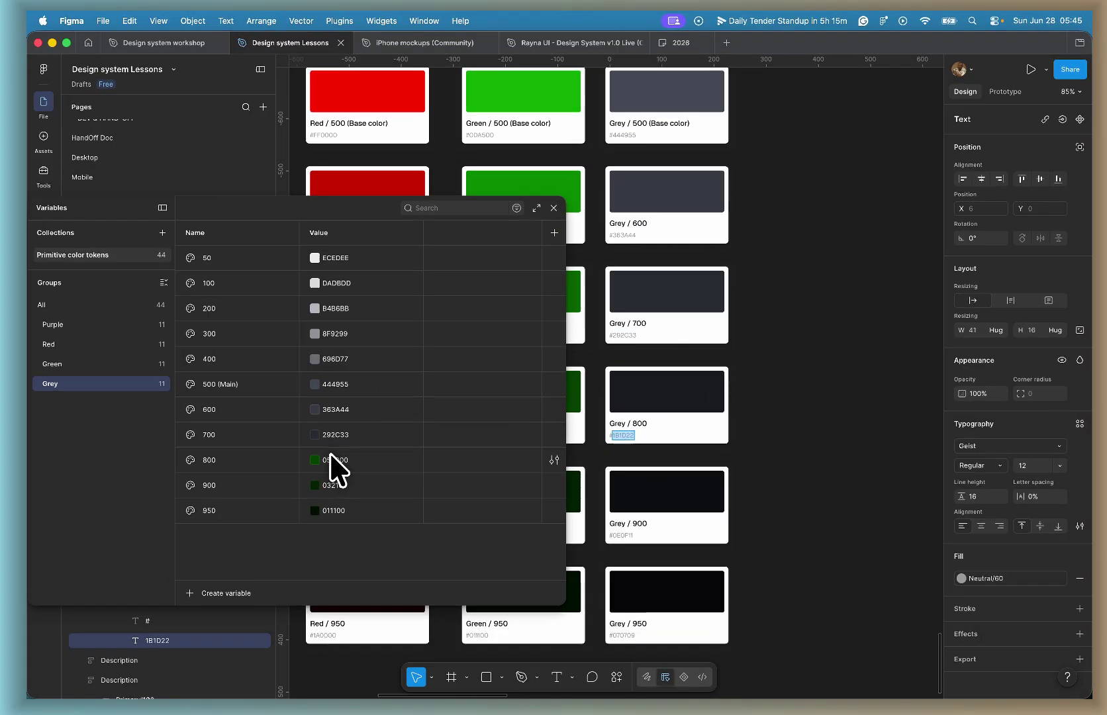
left_click(344, 456)
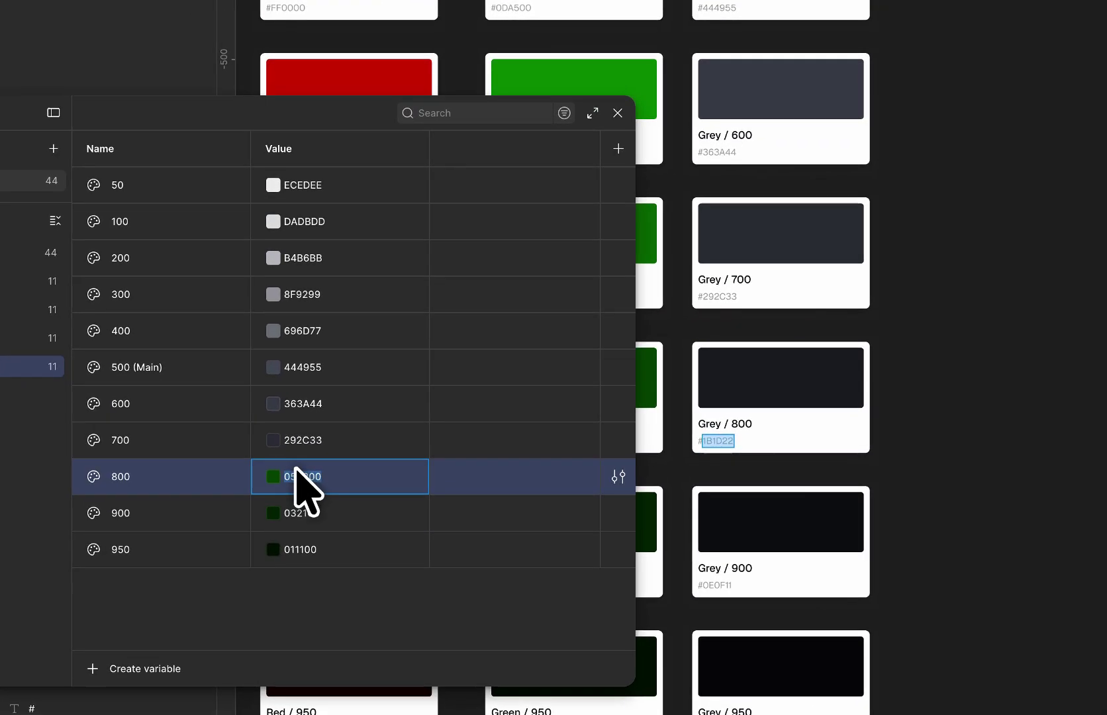
type("1B1D22")
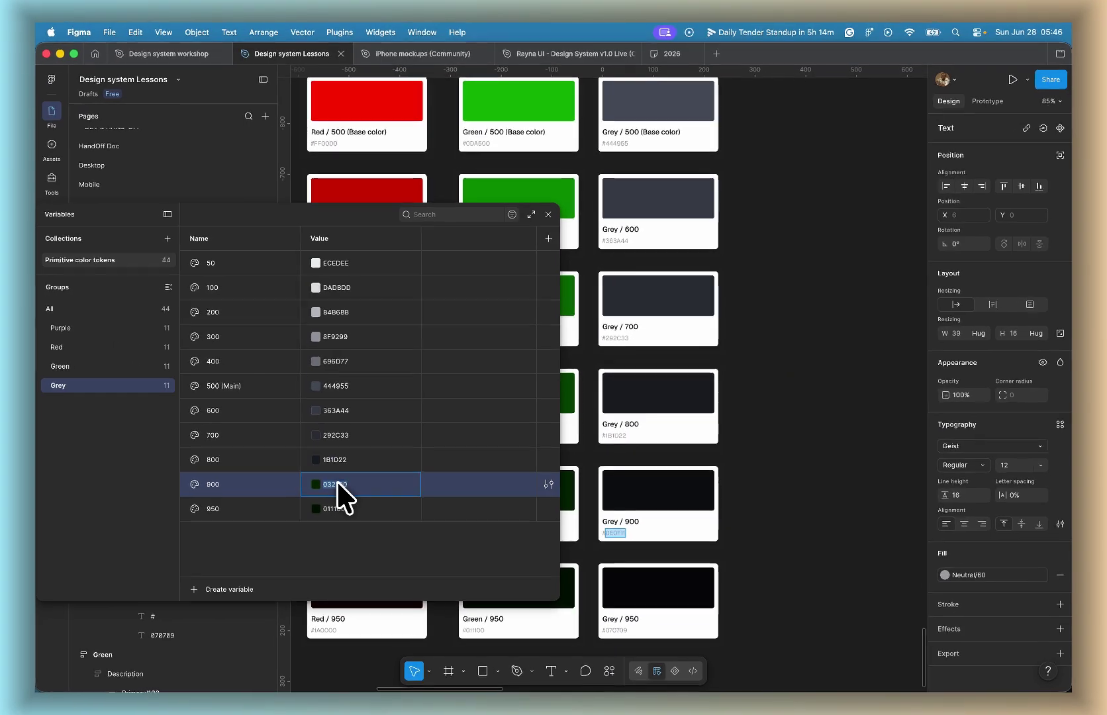
Step: Set the Grey group's 900 variable to 0E0F11 and its 950 variable to 070709
left_click(213, 490)
type("0E0F11")
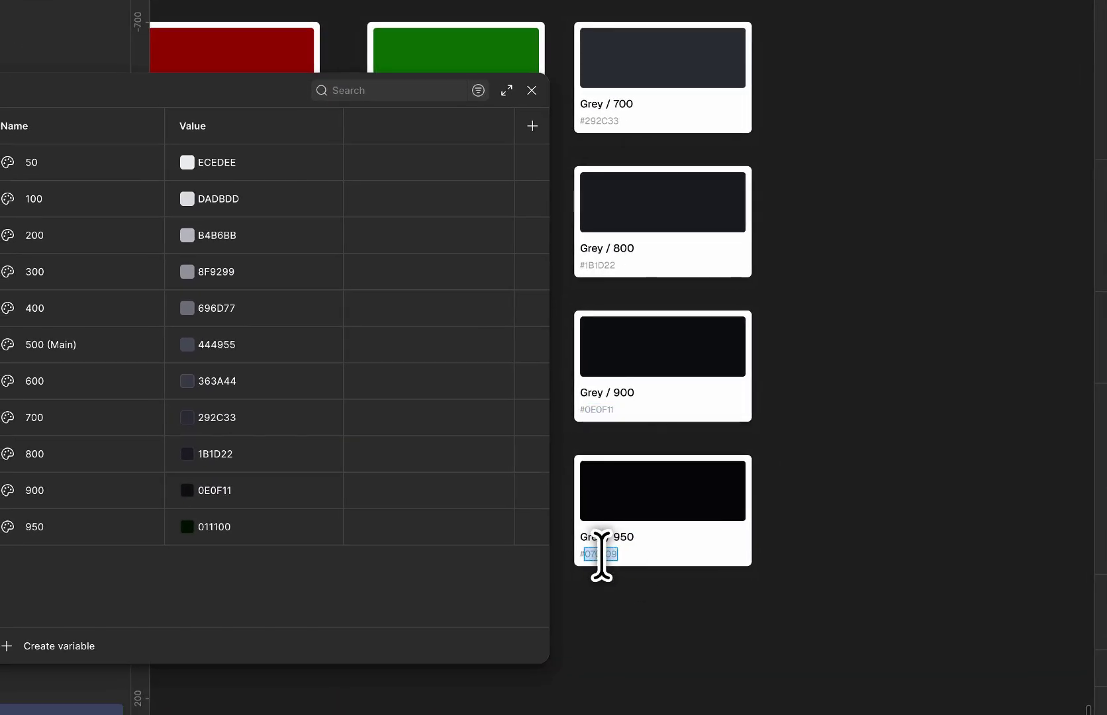
left_click(205, 526)
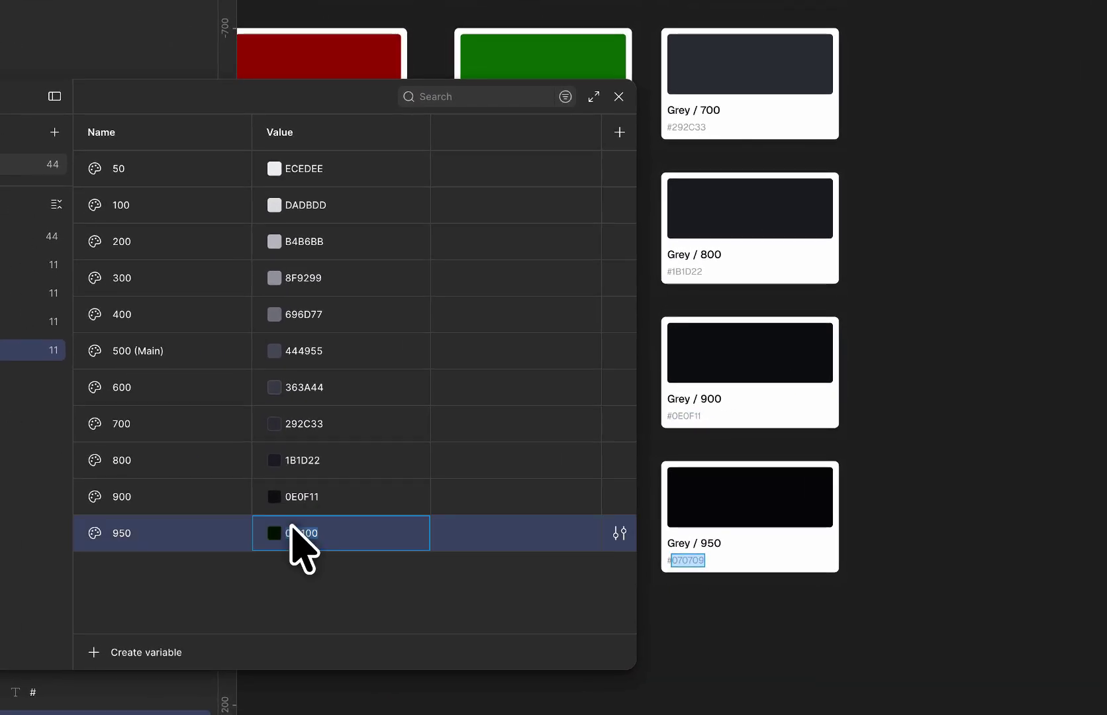
type("070709")
left_click(322, 576)
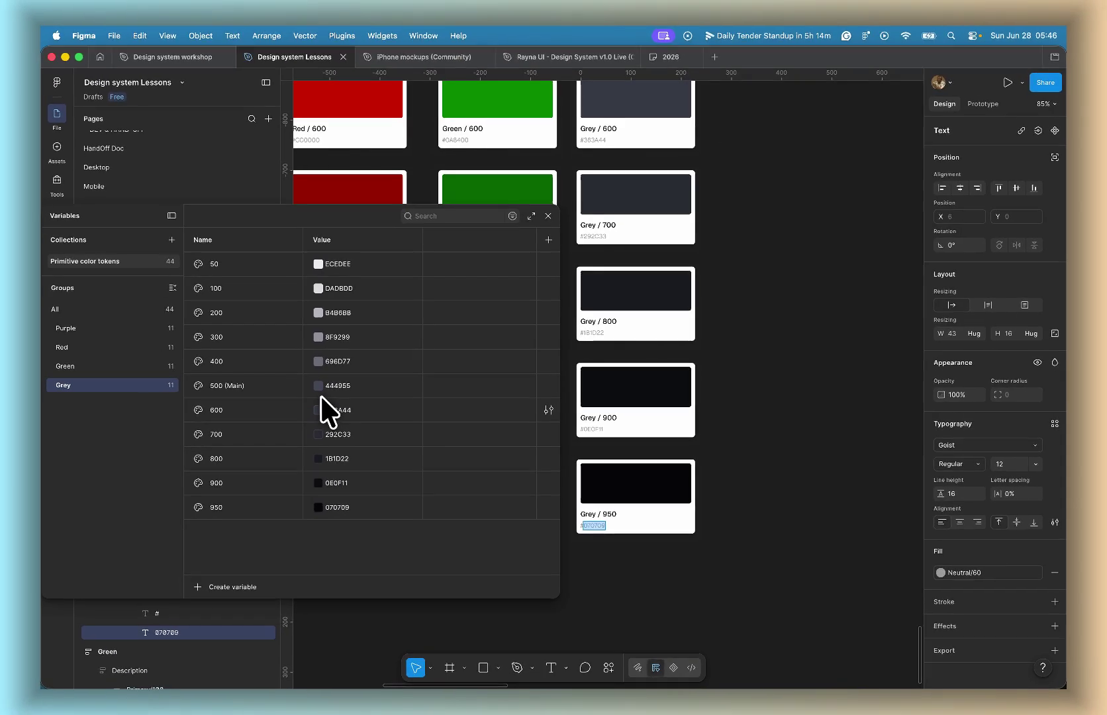
Step: Duplicate the Grey group's 950 variable, name the copy Black and set its value to 000000
left_click(239, 508)
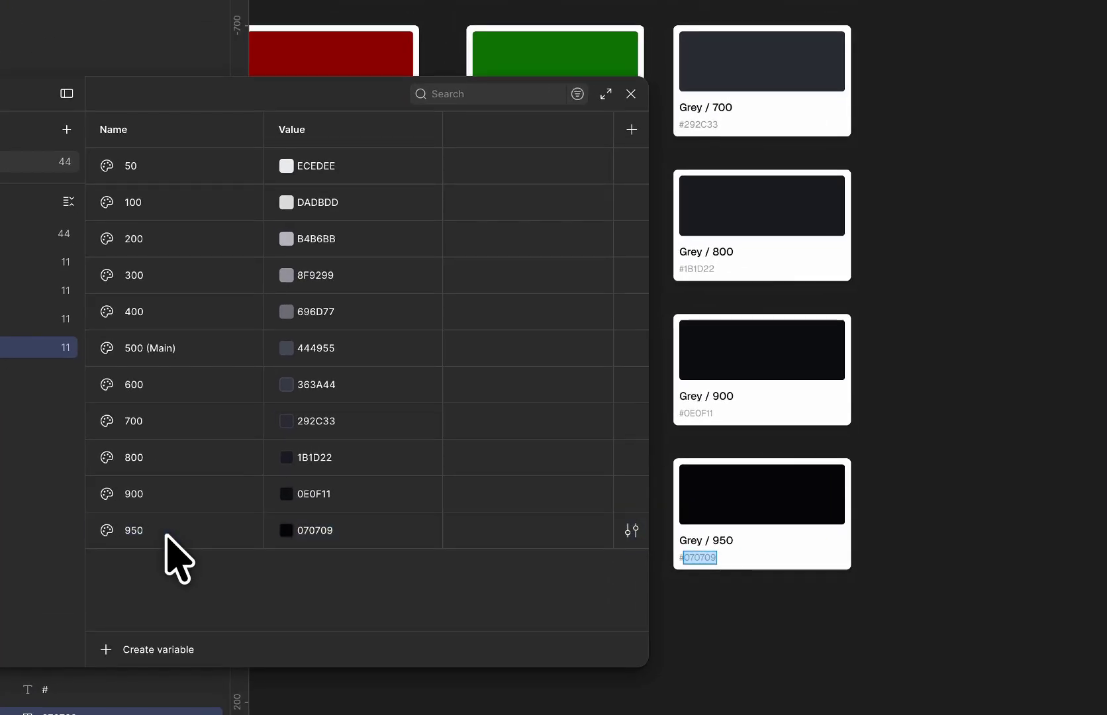
key("super+d")
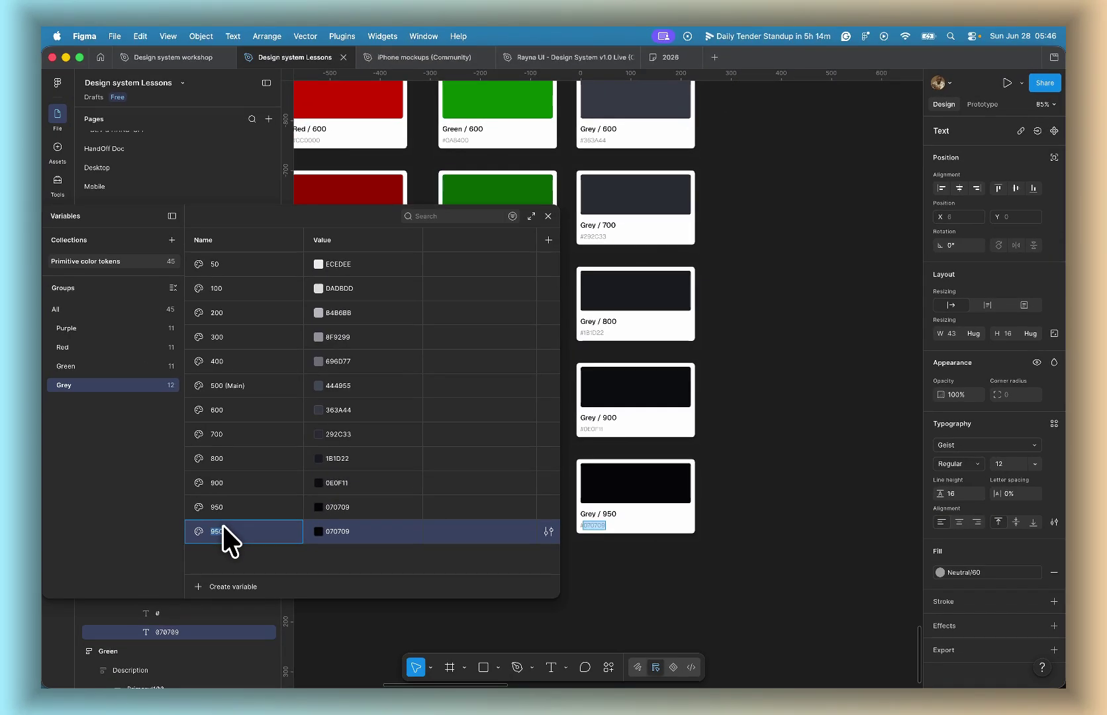
key("Caps_Lock")
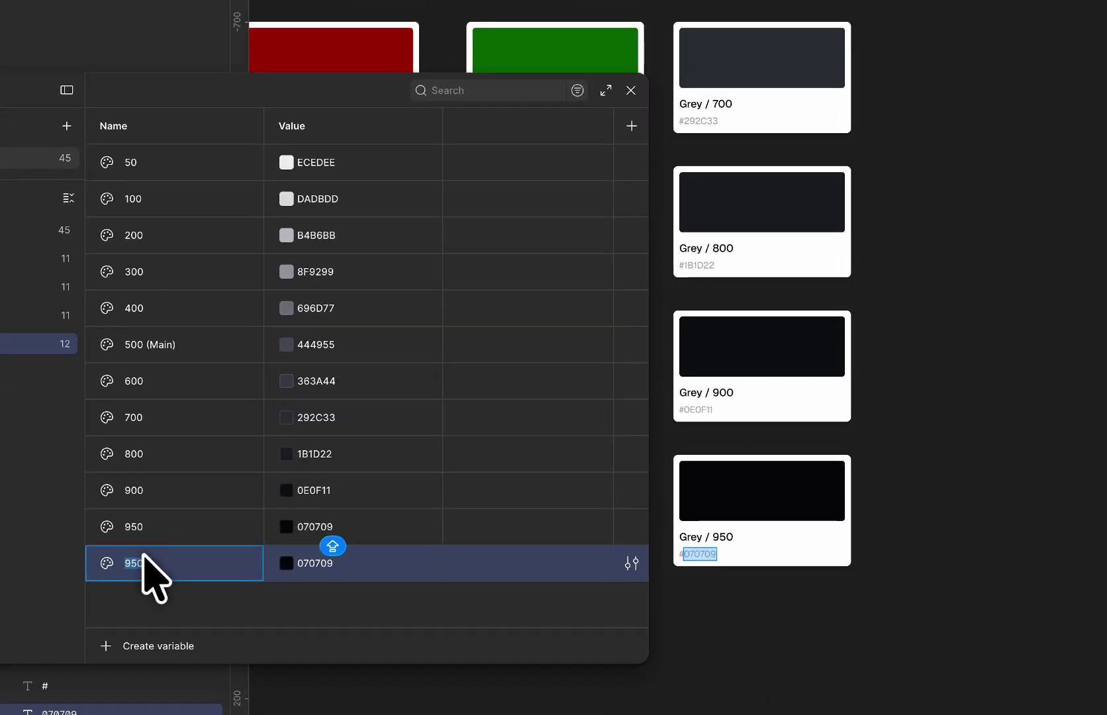
type("lack")
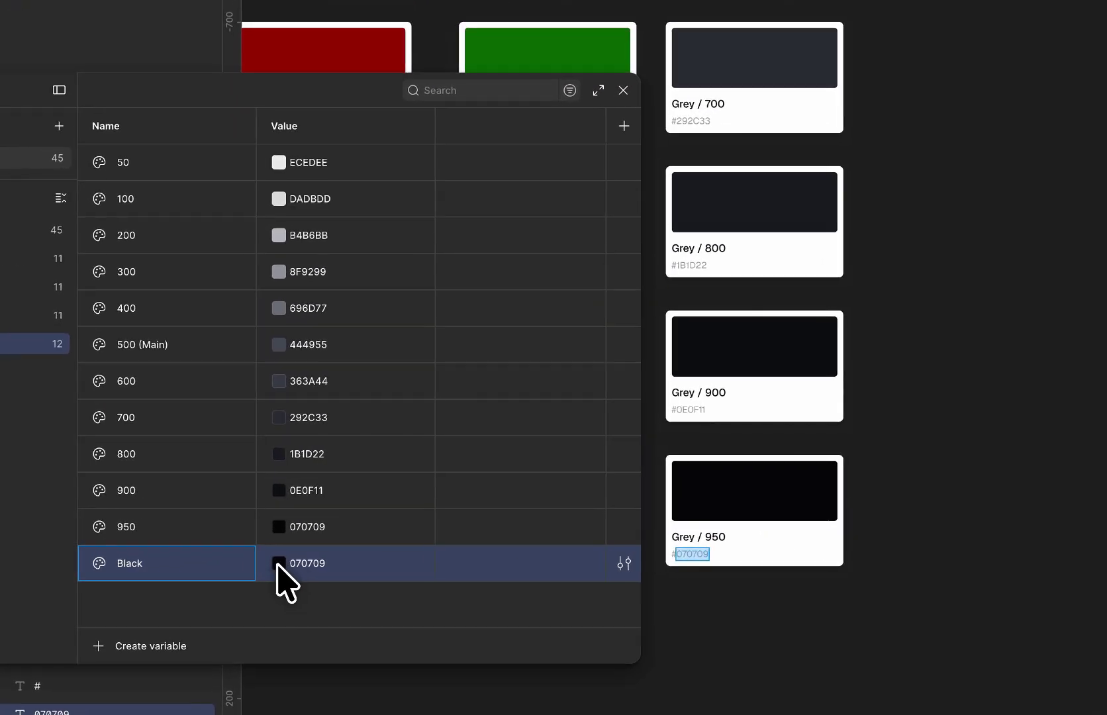
left_click(279, 561)
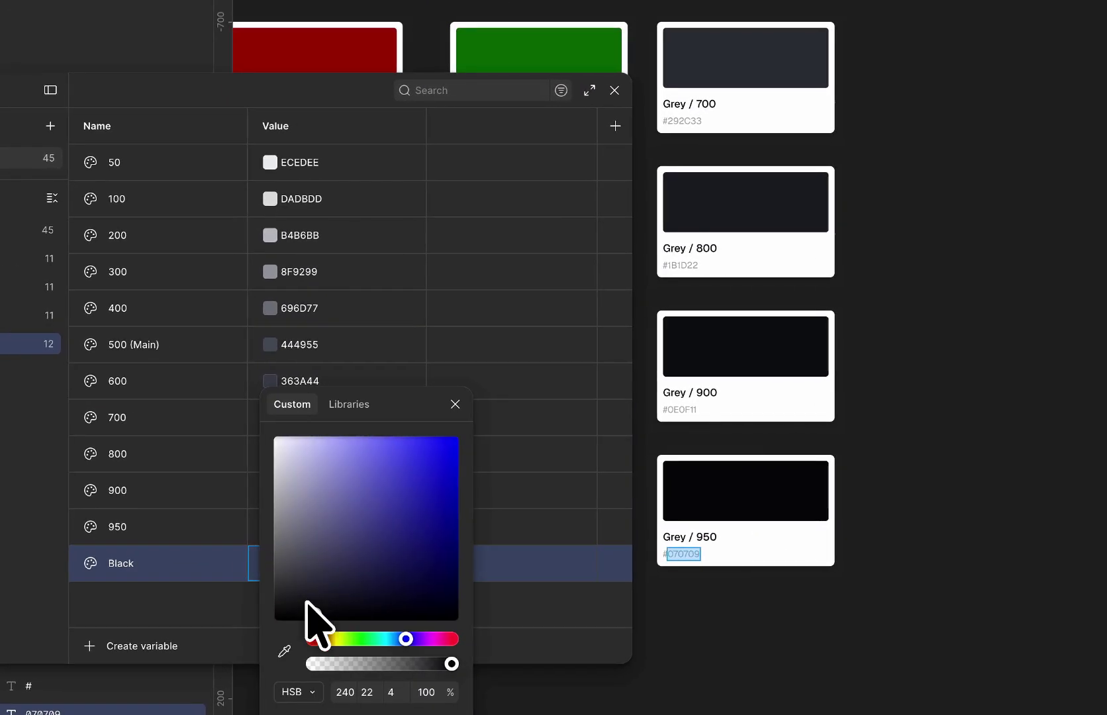
left_click_drag(306, 603, 274, 639)
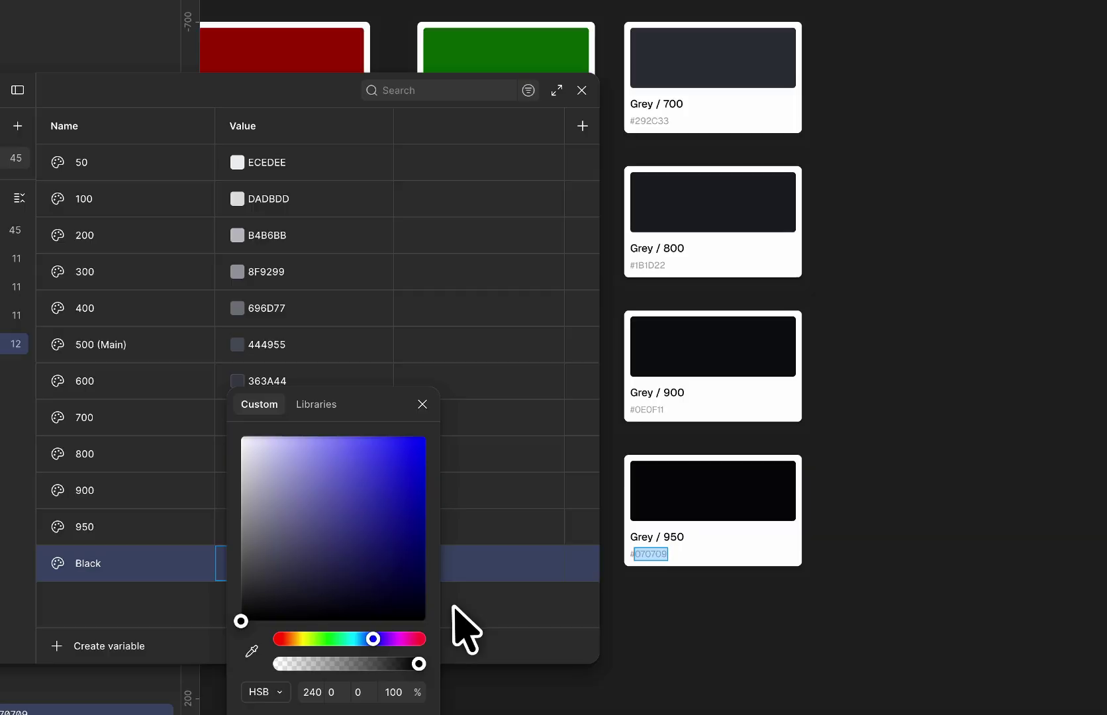
left_click(454, 607)
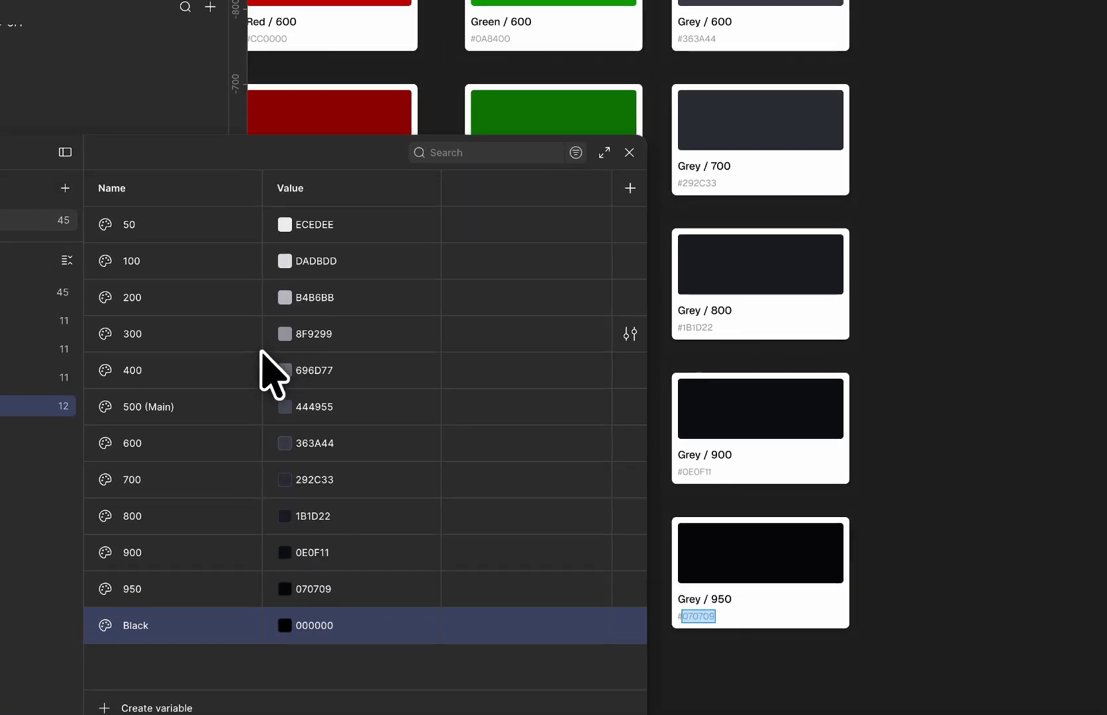
Step: Add a White variable with value FFFFFF to the Grey group by duplicating 50, and place it above 50
left_click(166, 174)
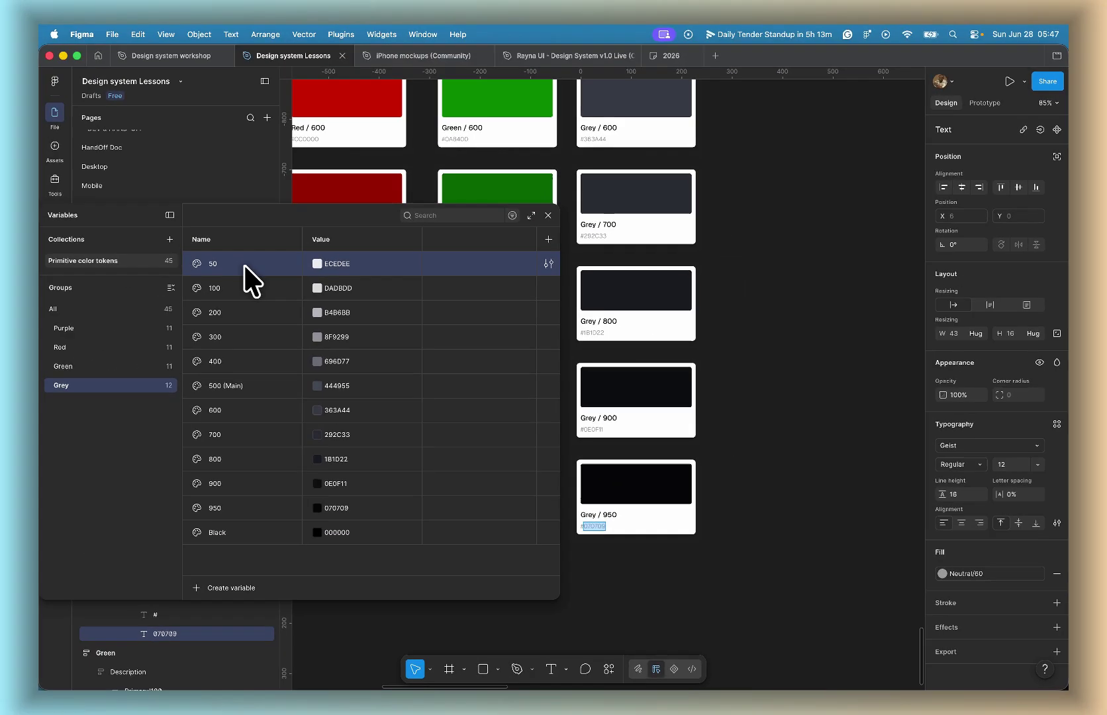
key("super+d")
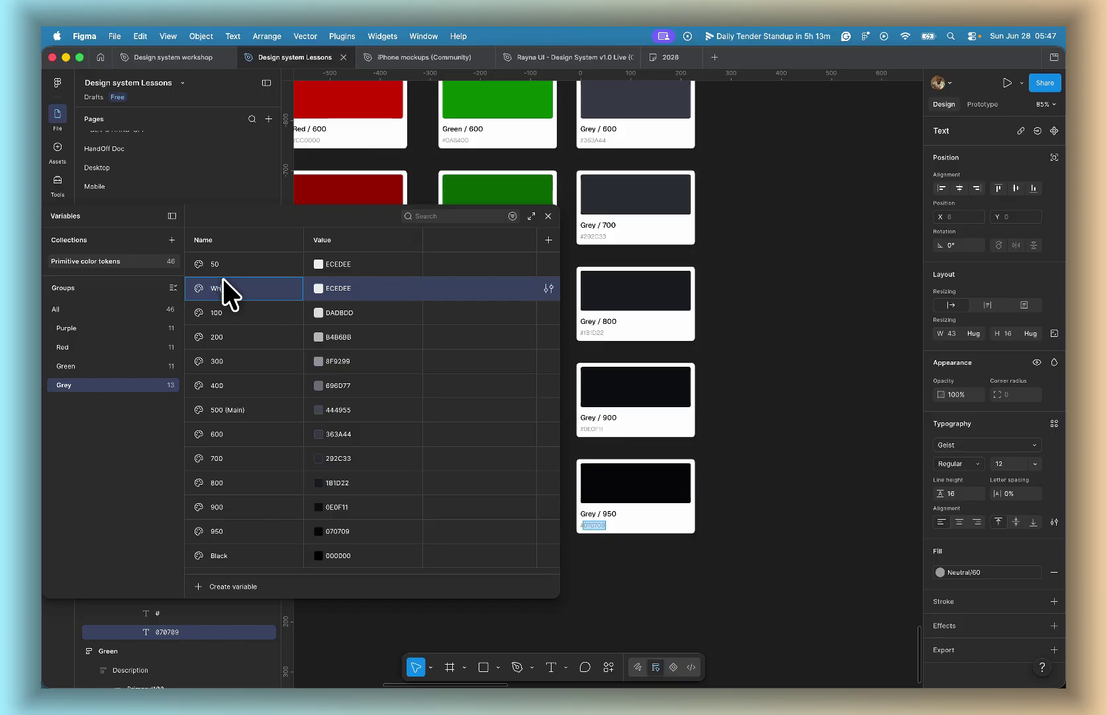
type("White")
key("Return")
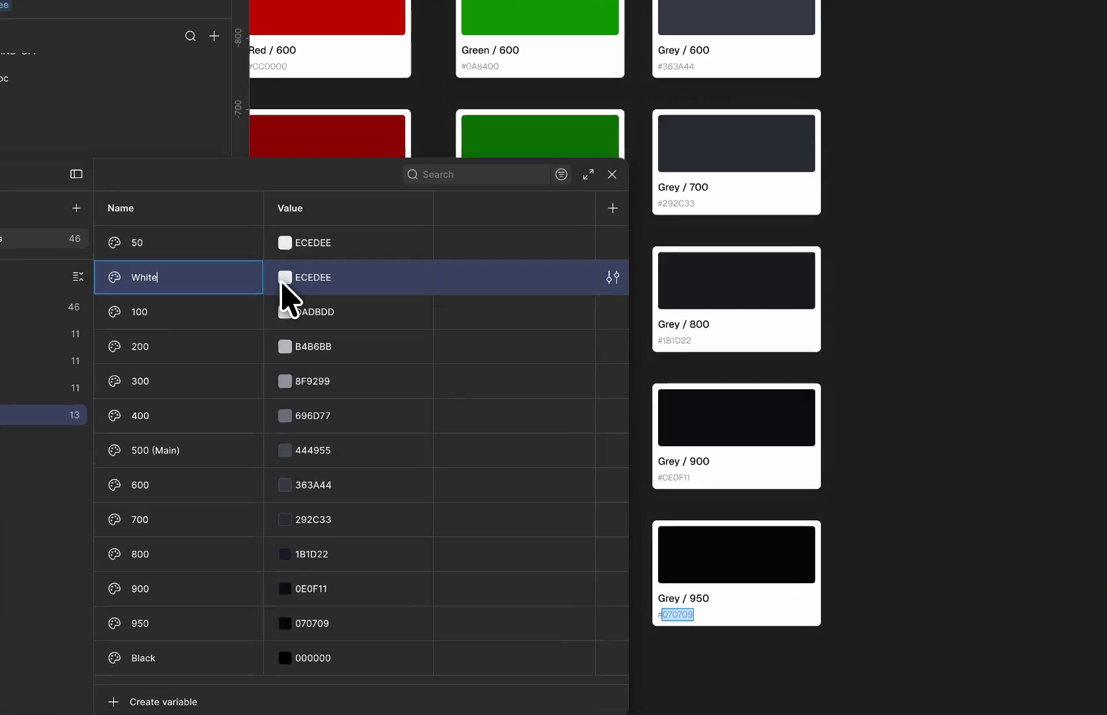
left_click(279, 275)
left_click_drag(309, 382, 245, 294)
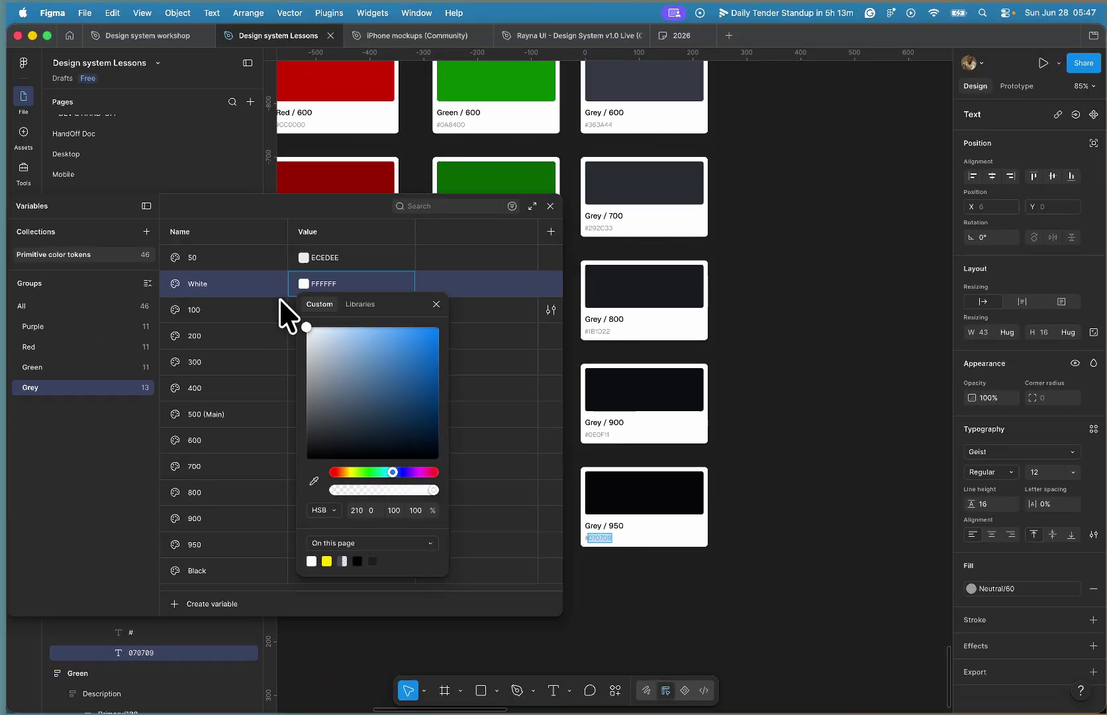
left_click(435, 304)
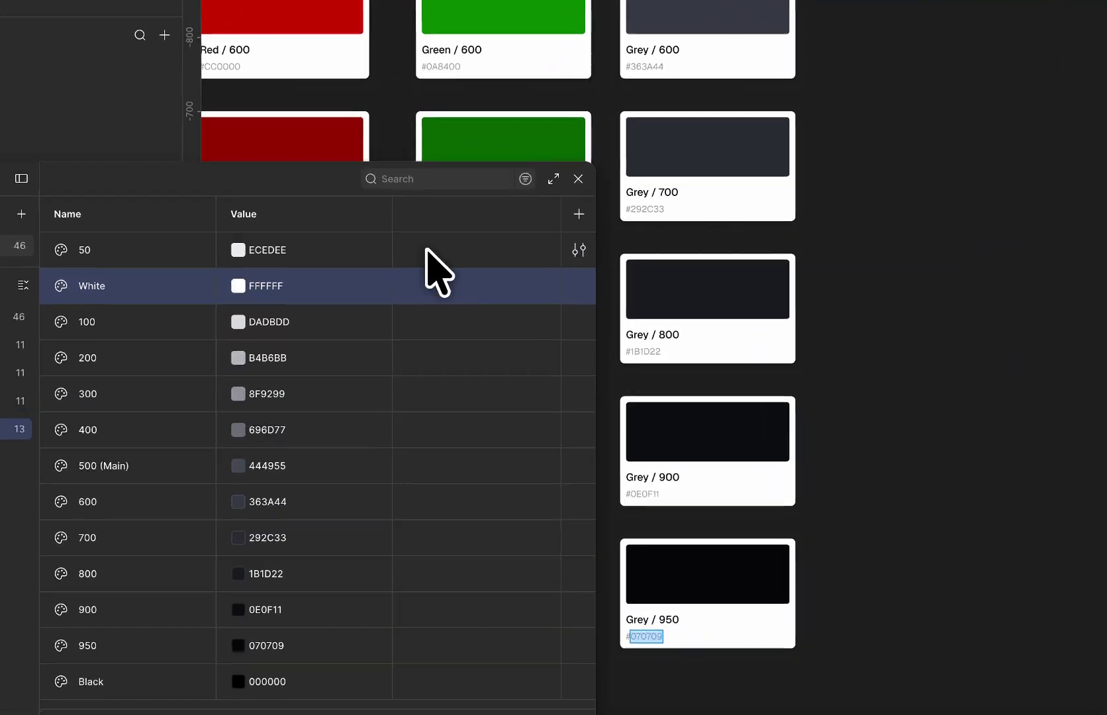
left_click_drag(139, 278, 192, 251)
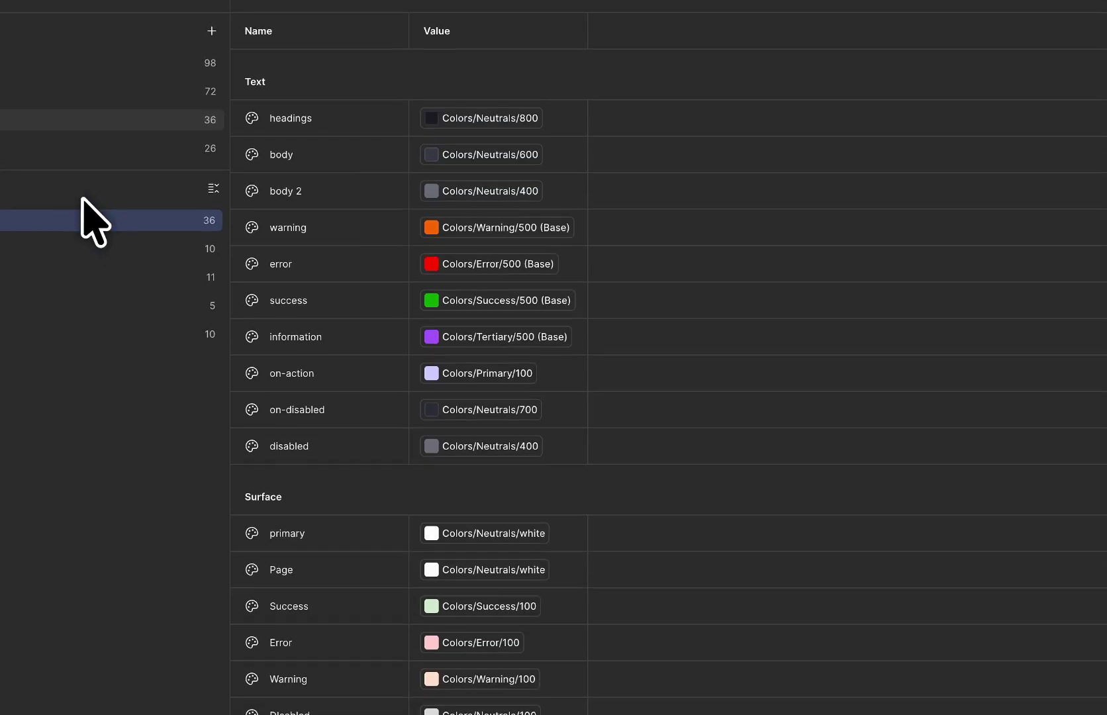
Step: Check the Grey group of the Primitives collection in the Design system workshop file, and return to the Design system Lessons file
left_click(74, 73)
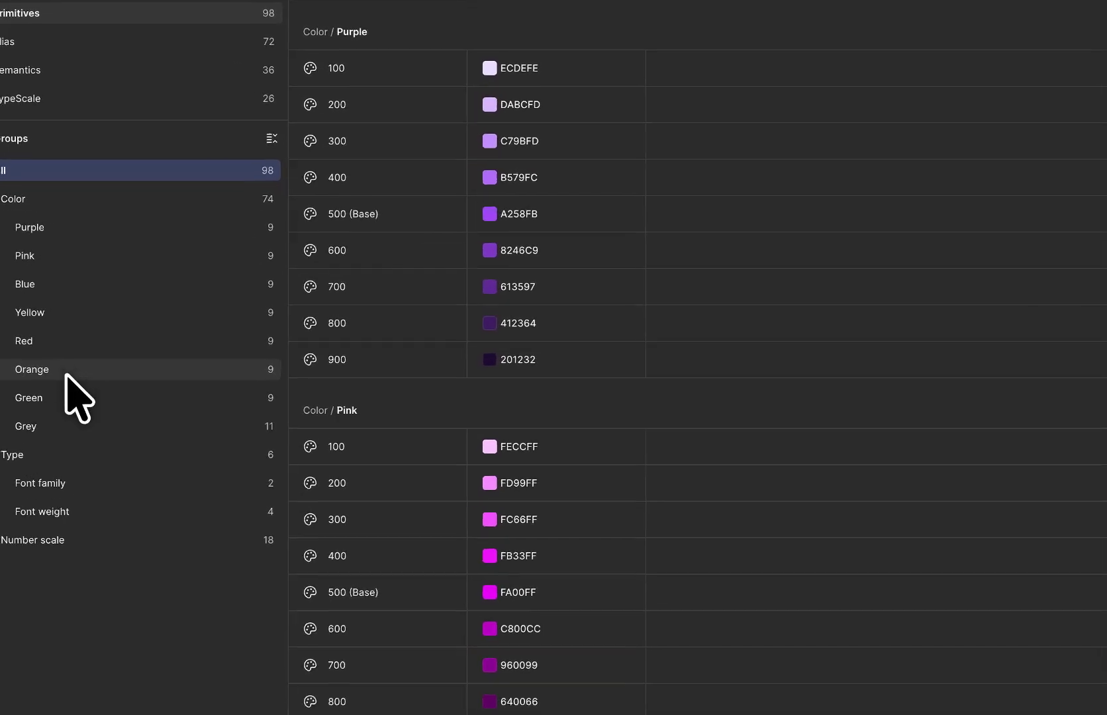
left_click(60, 420)
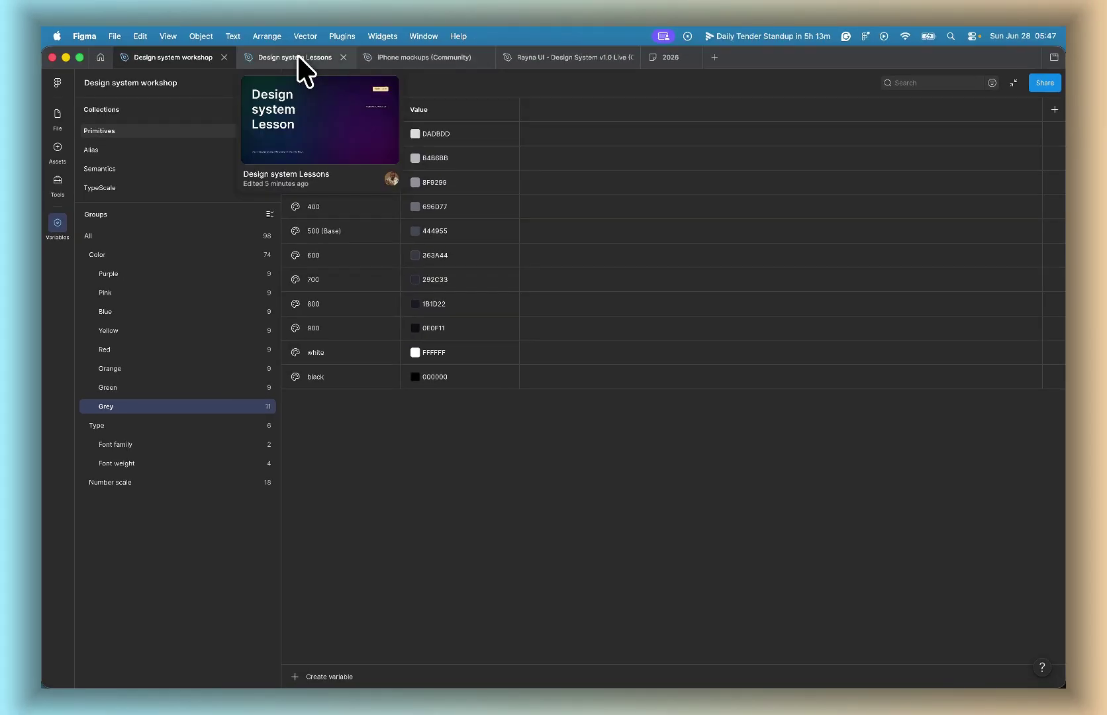
left_click(298, 56)
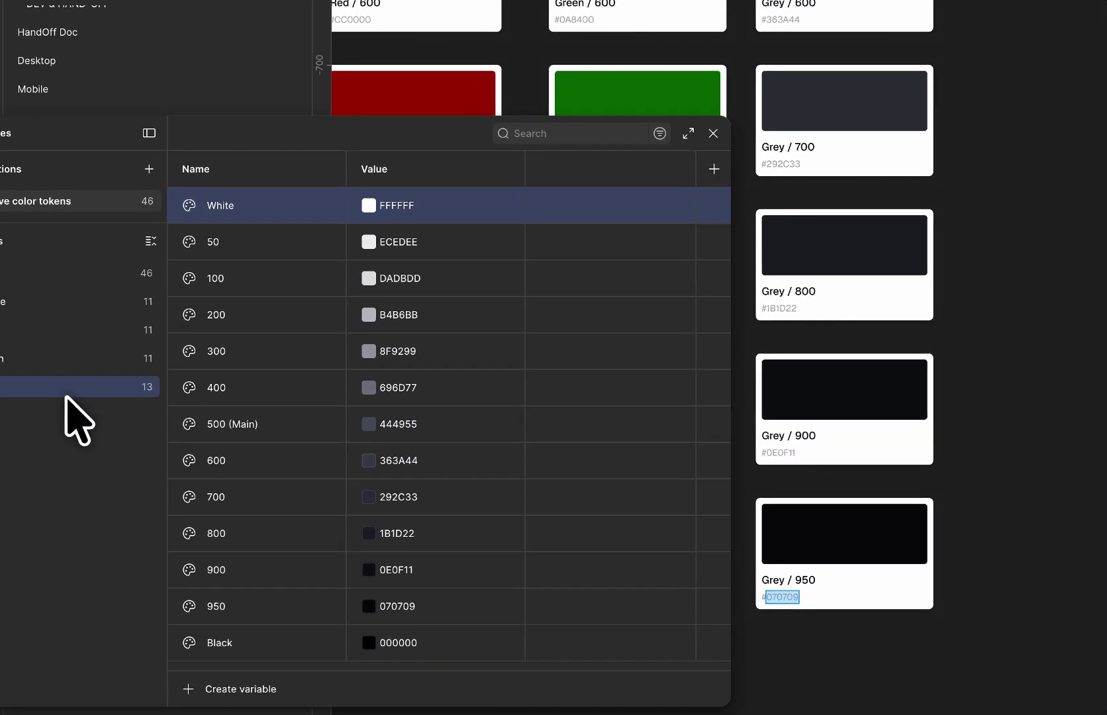
key("BackSpace")
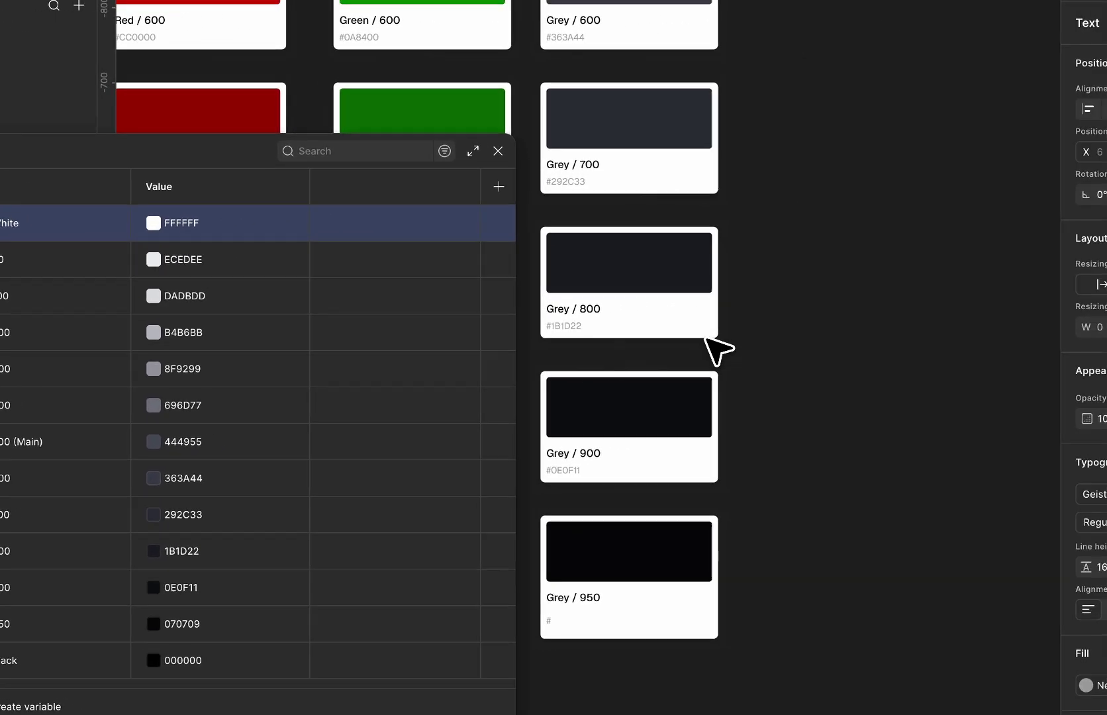
scroll(706, 338, "down", 5)
scroll(705, 423, "up", 5)
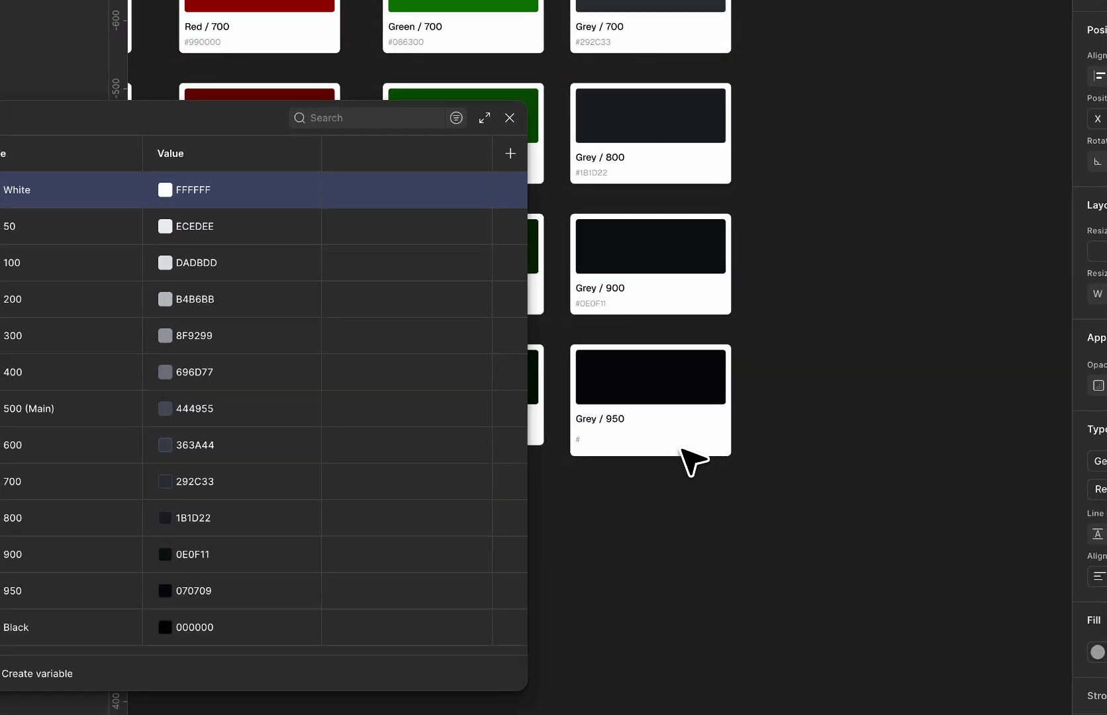
key("super+z")
left_click(586, 503)
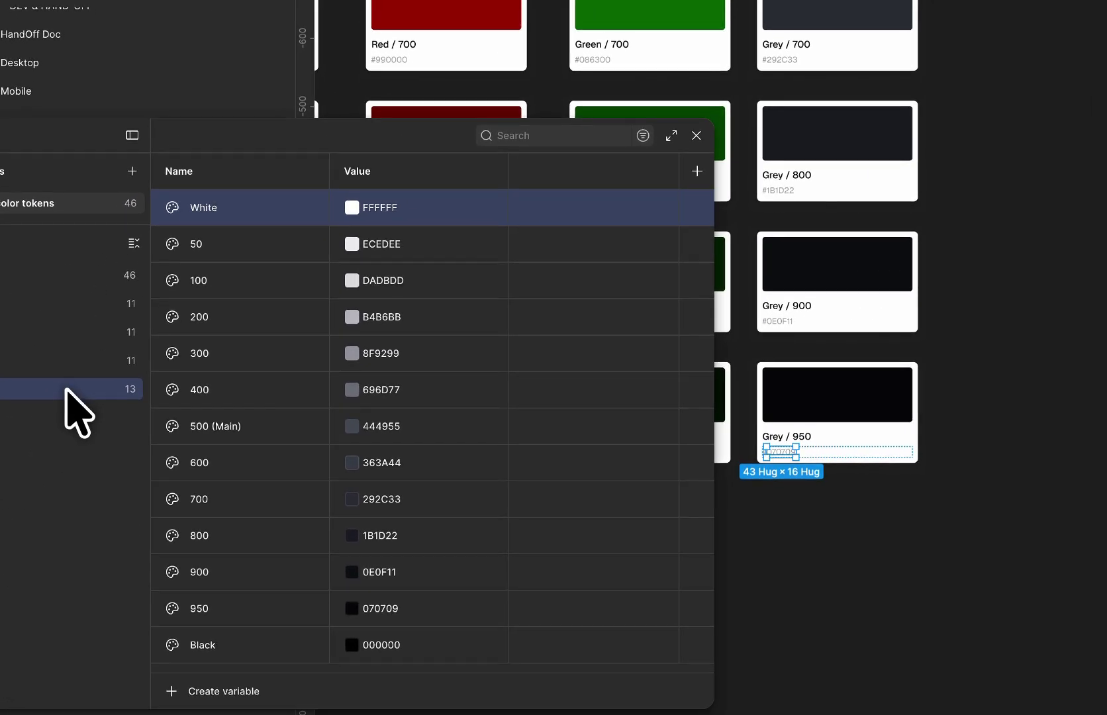
Step: Duplicate the Grey variable group and rename the copy Base
right_click(65, 390)
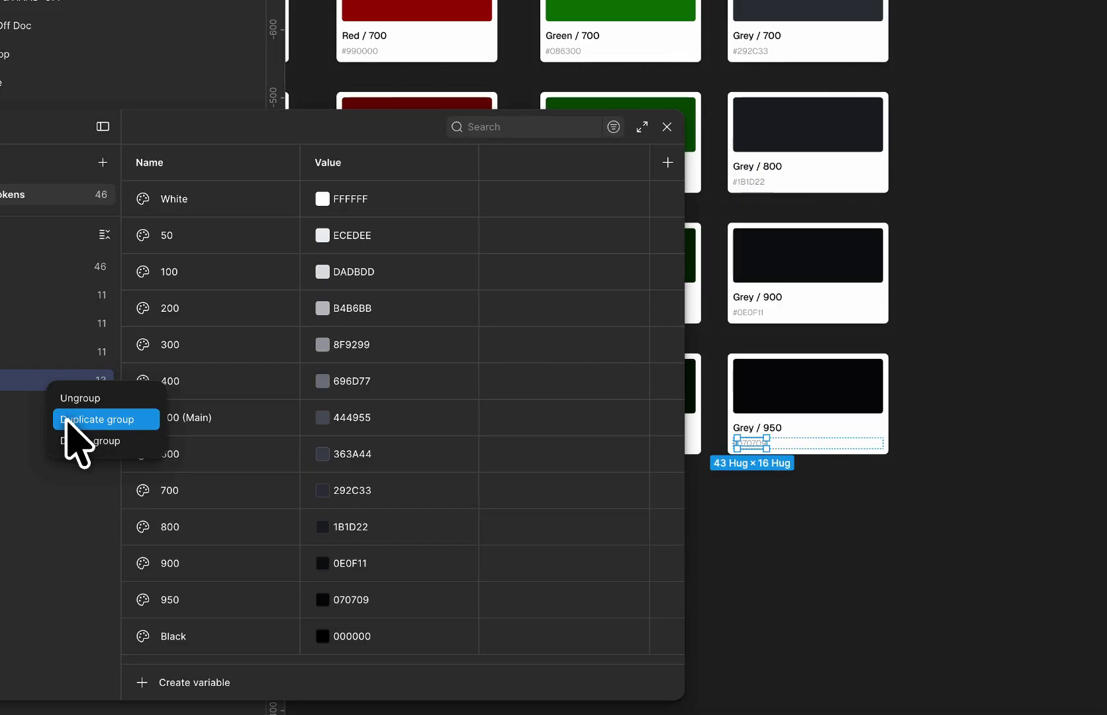
left_click(68, 424)
double_click(66, 413)
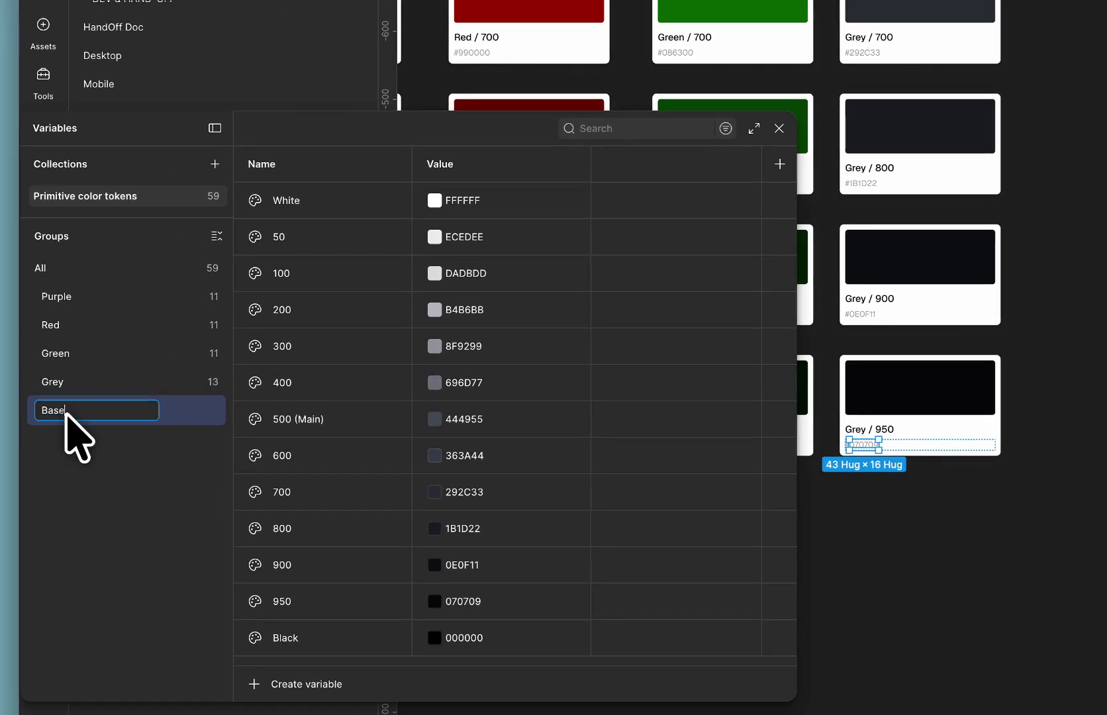
type("Base")
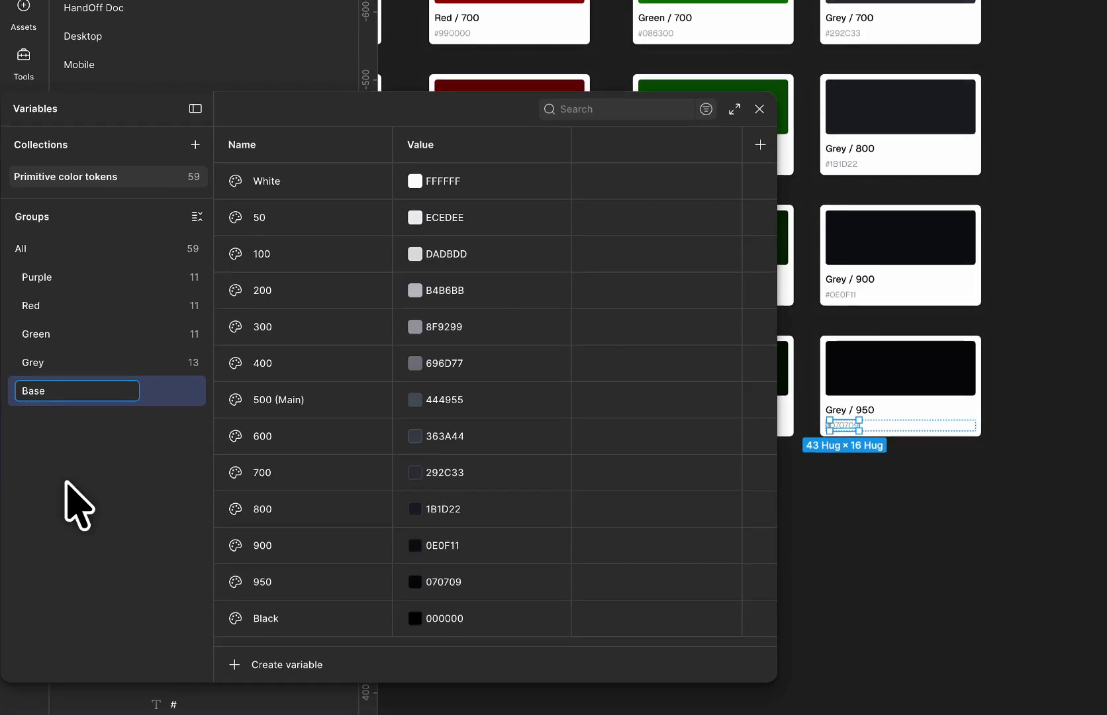
key("Return")
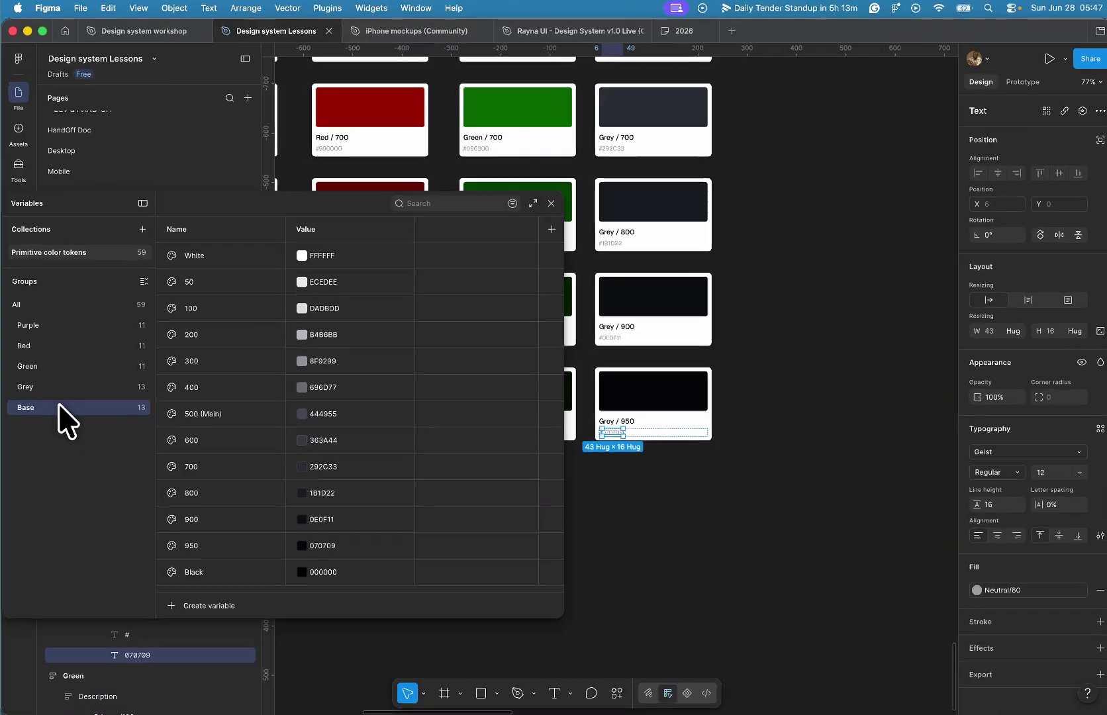
Step: Delete the Base group and go back to the Grey group
right_click(59, 406)
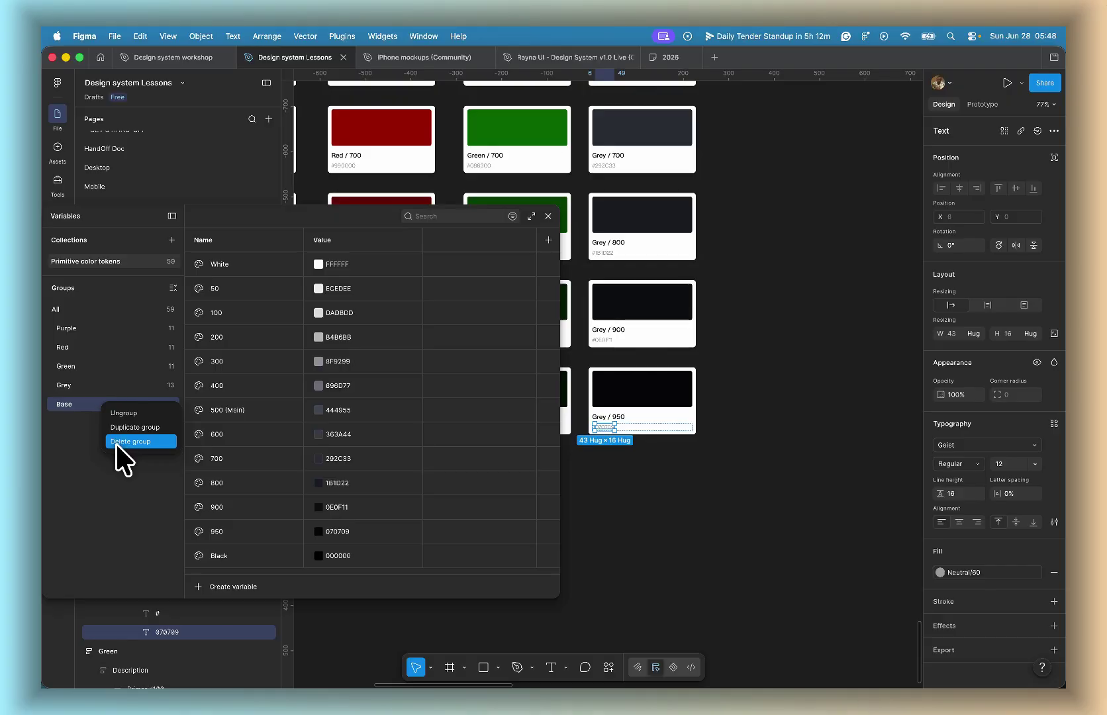
left_click(116, 441)
left_click(132, 384)
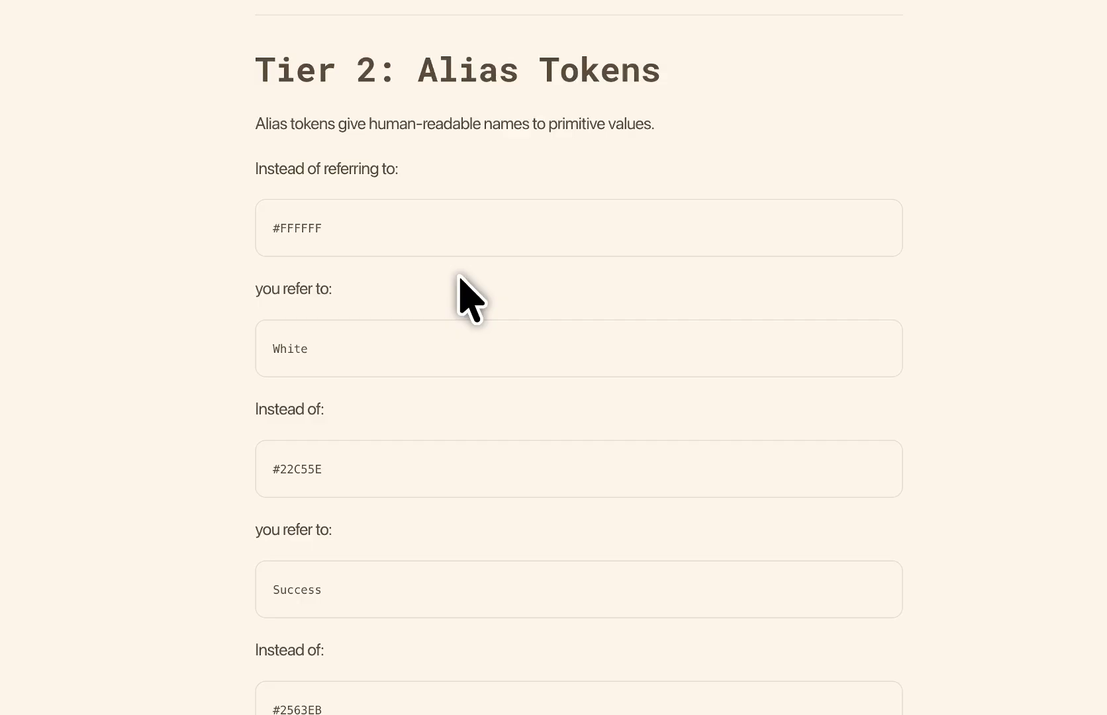
Step: Read the Tier 2: Alias Tokens section of the lesson document, comparing the raw hex codes with their alias names
left_click_drag(323, 226, 265, 226)
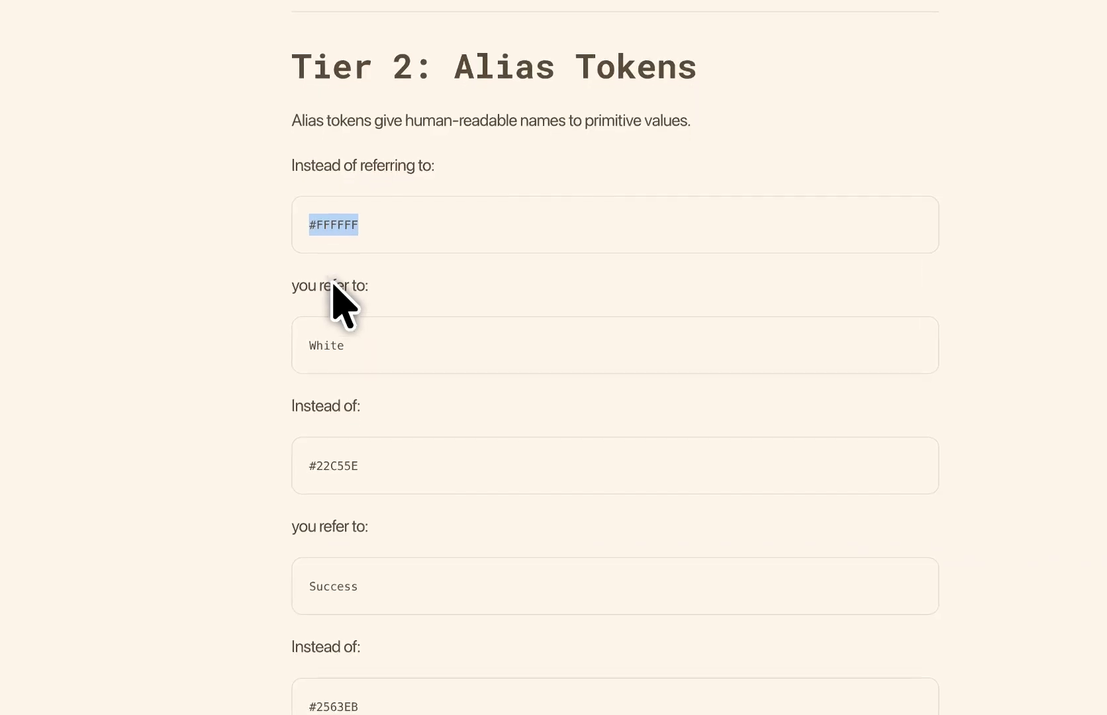
left_click(337, 339)
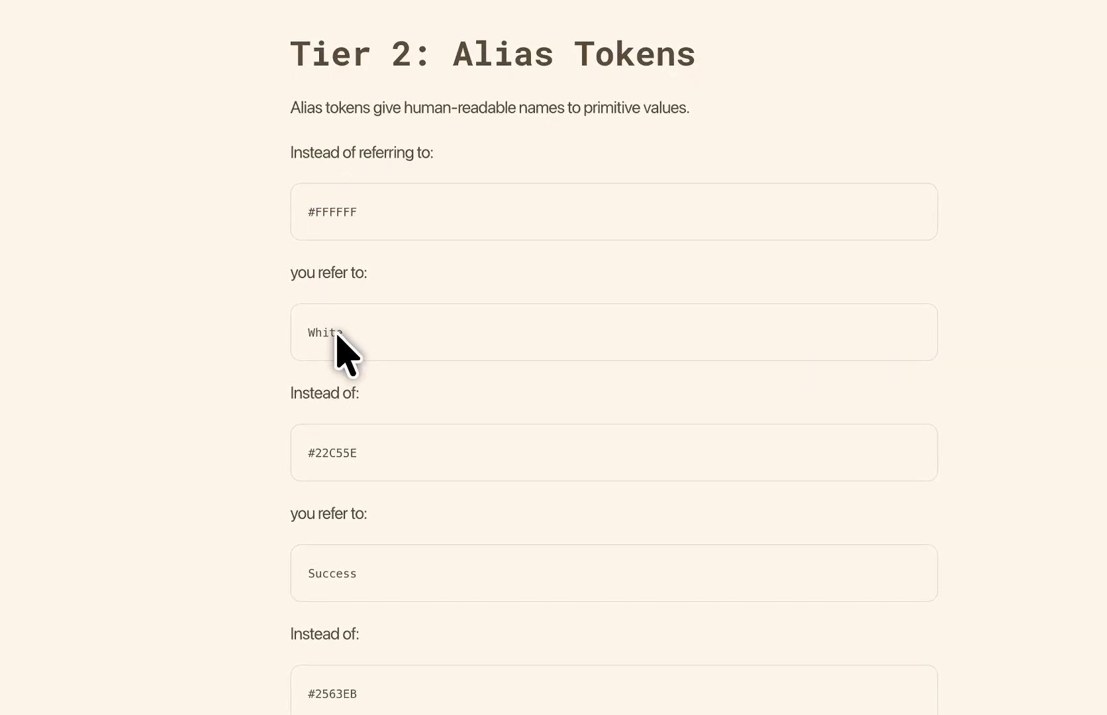
scroll(336, 353, "down", 3)
left_click_drag(358, 326, 303, 326)
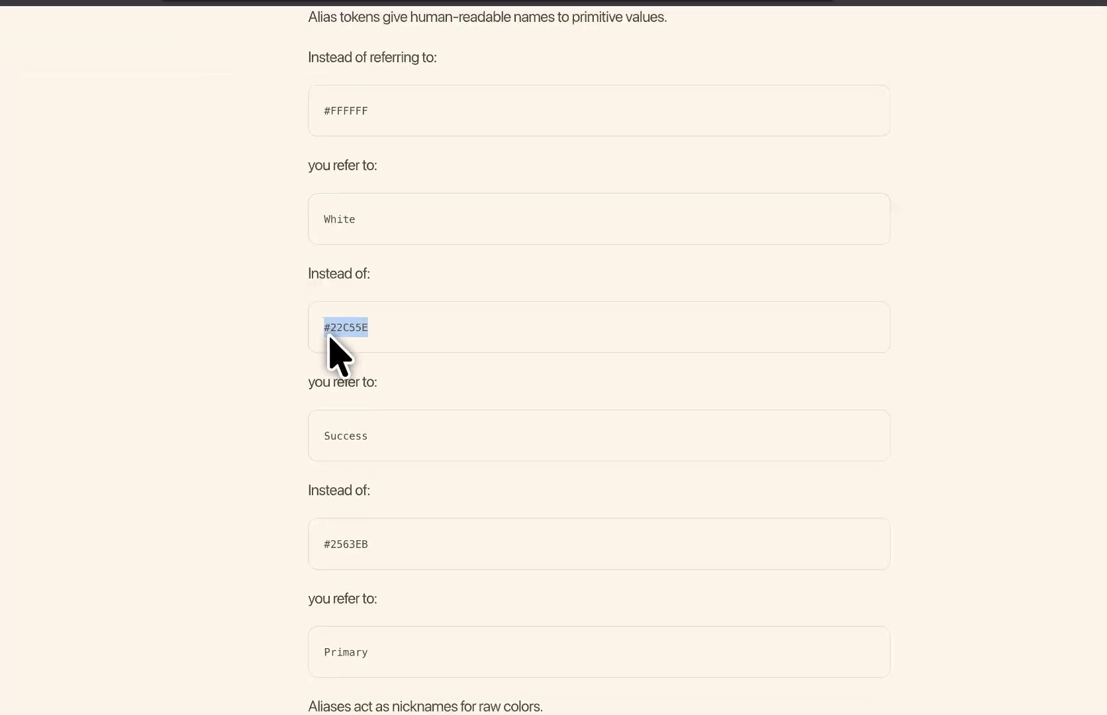
scroll(321, 348, "down", 1)
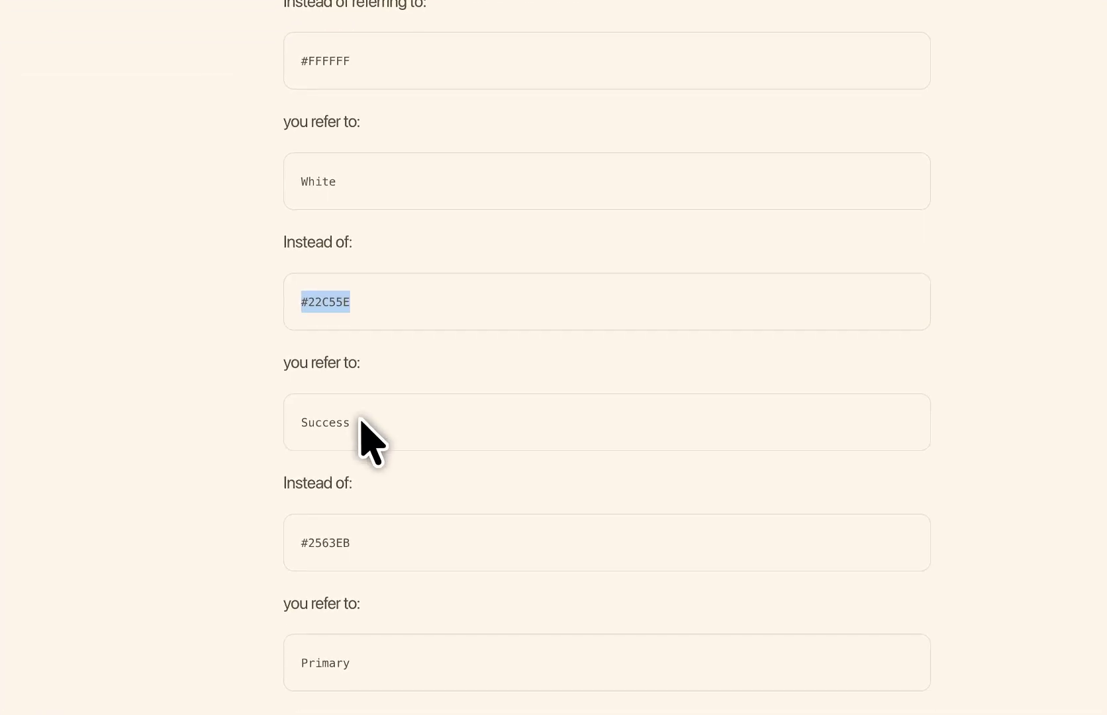
left_click_drag(361, 419, 315, 420)
left_click(260, 425)
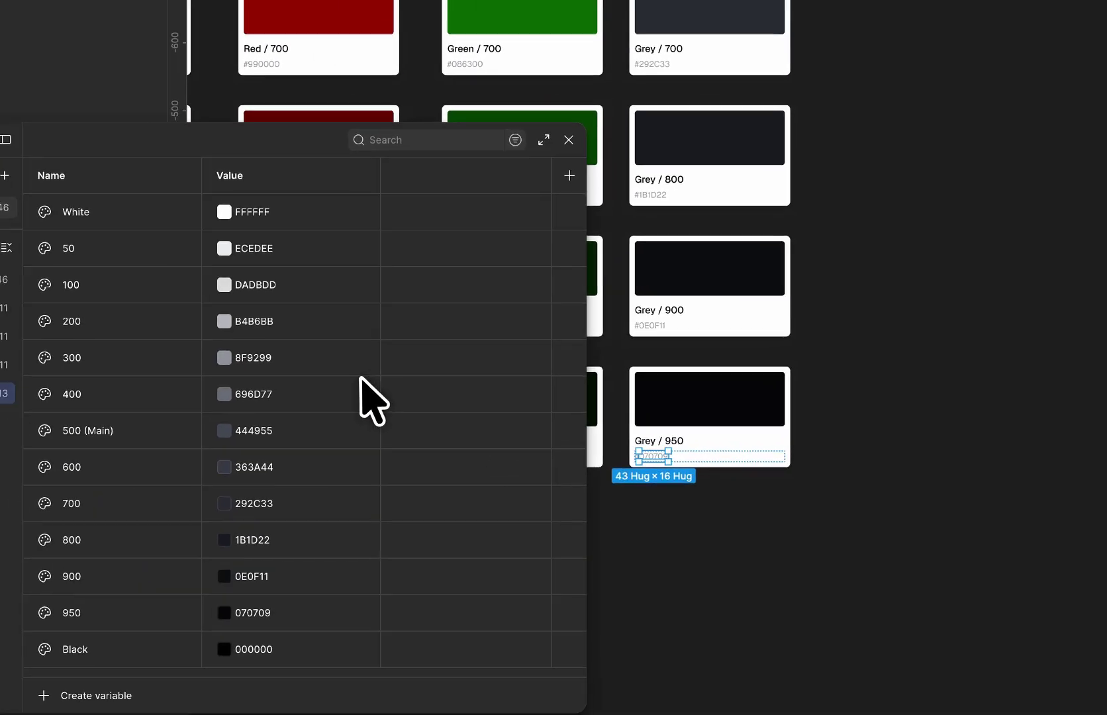
Step: Close the variables window and review the Purple, Red, Green and Grey swatch columns on the canvas
left_click(568, 139)
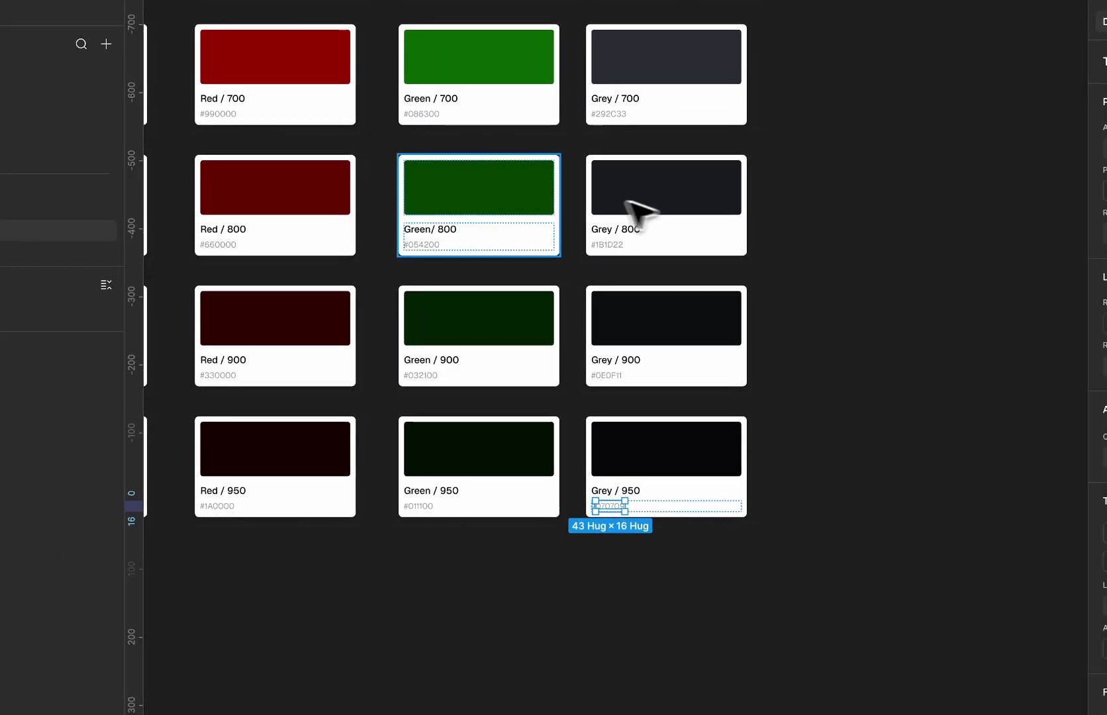
left_click(785, 210)
scroll(785, 211, "down", 3)
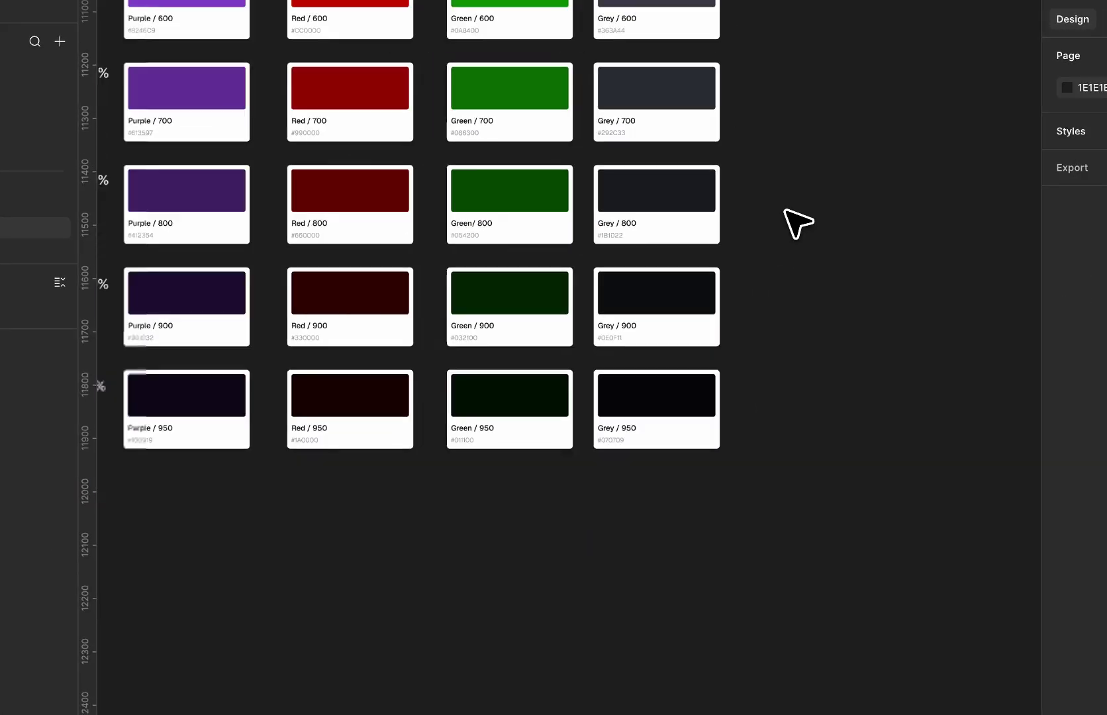
scroll(785, 211, "up", 8)
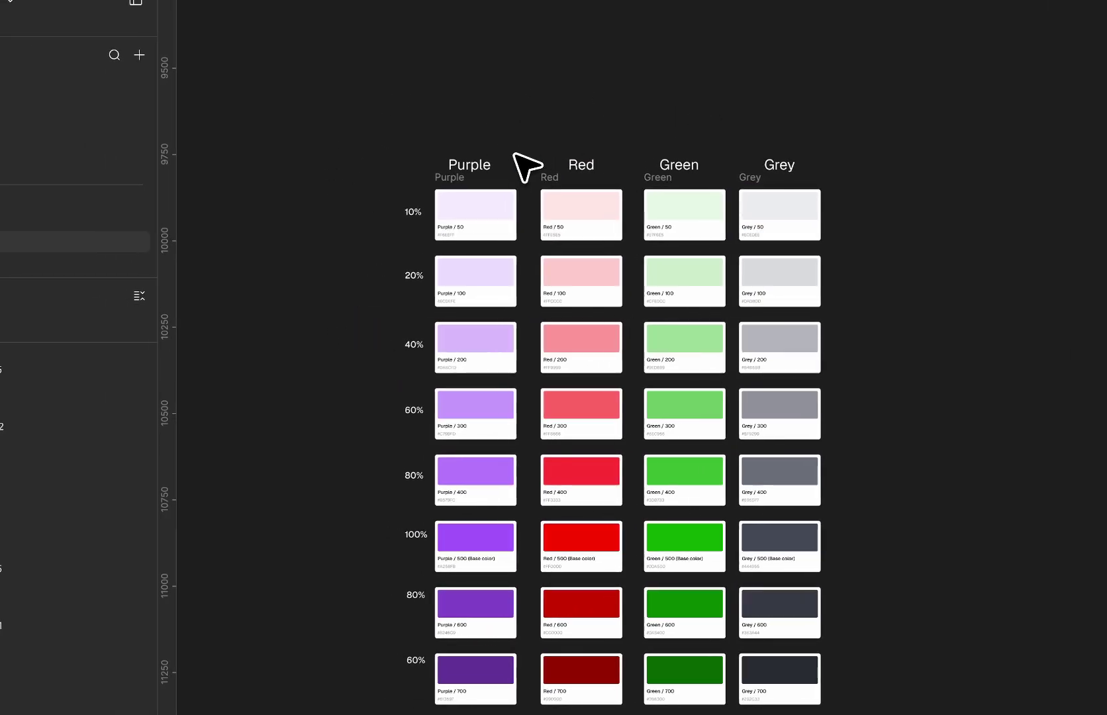
scroll(458, 100, "up", 5)
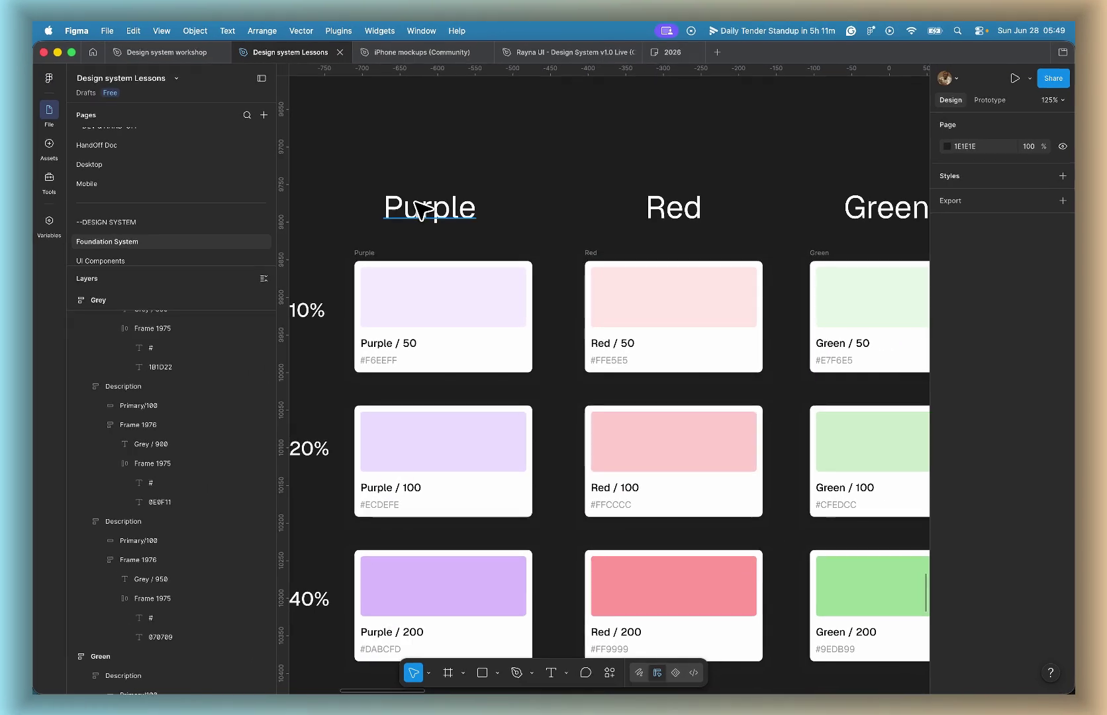
scroll(401, 178, "down", 5)
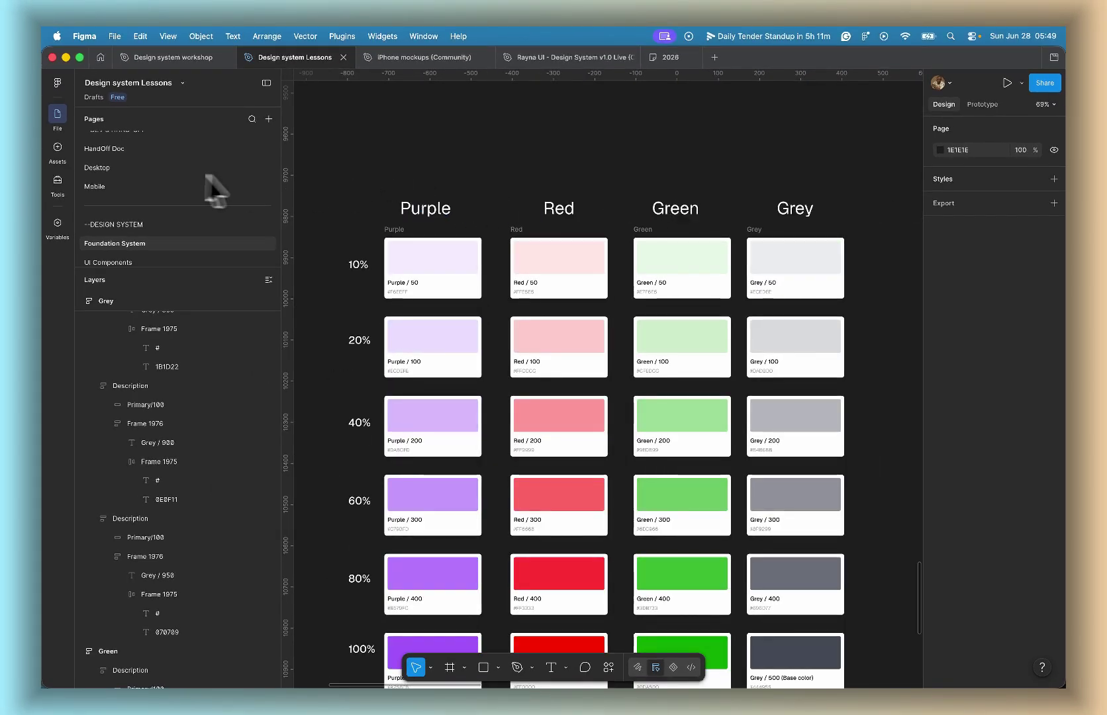
Step: Check the color groups in the primitive collection, then create a second variable collection named Alias color tokens and close the variables window
left_click(55, 225)
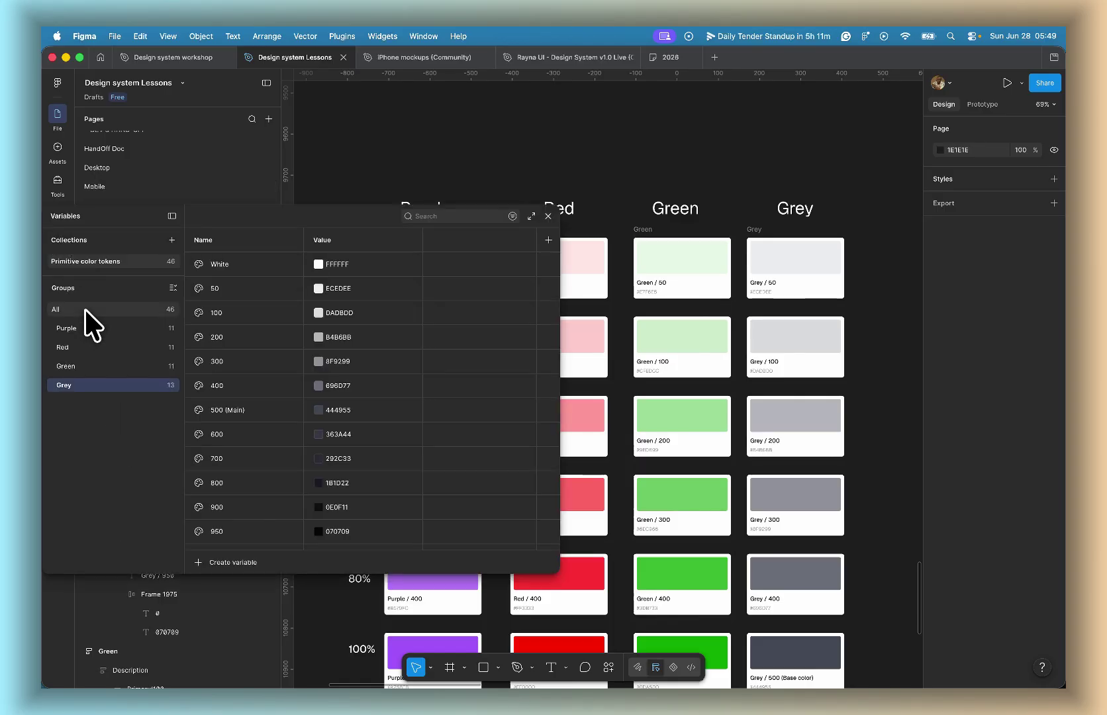
left_click(86, 326)
left_click(85, 344)
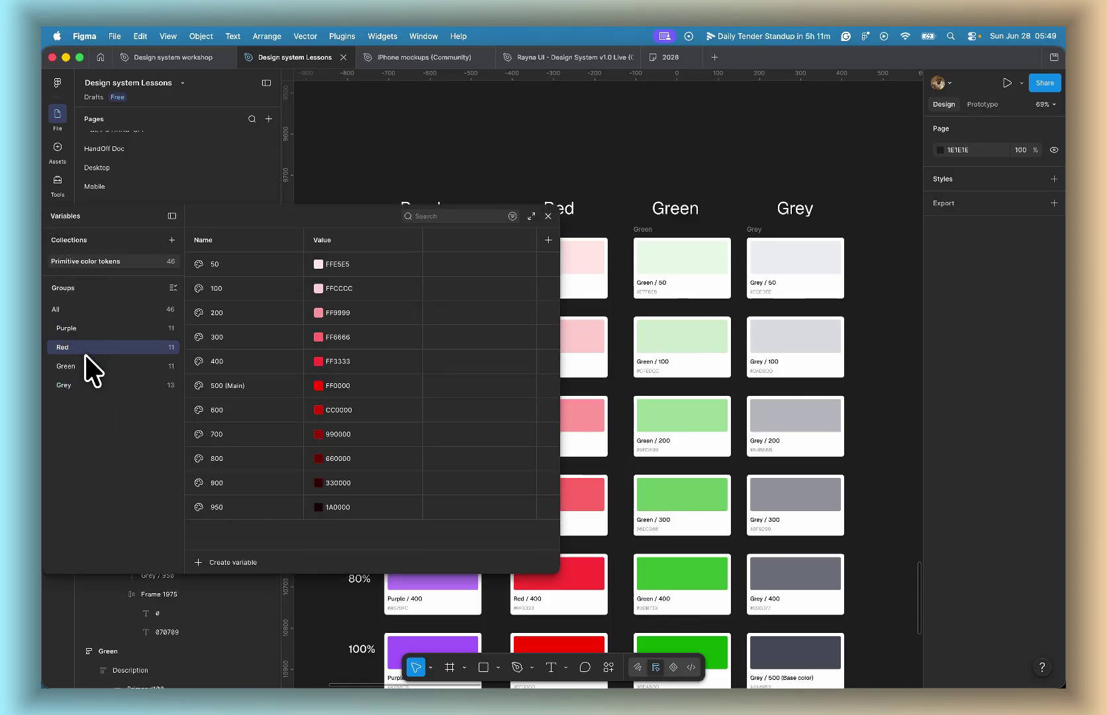
left_click(84, 365)
left_click(86, 383)
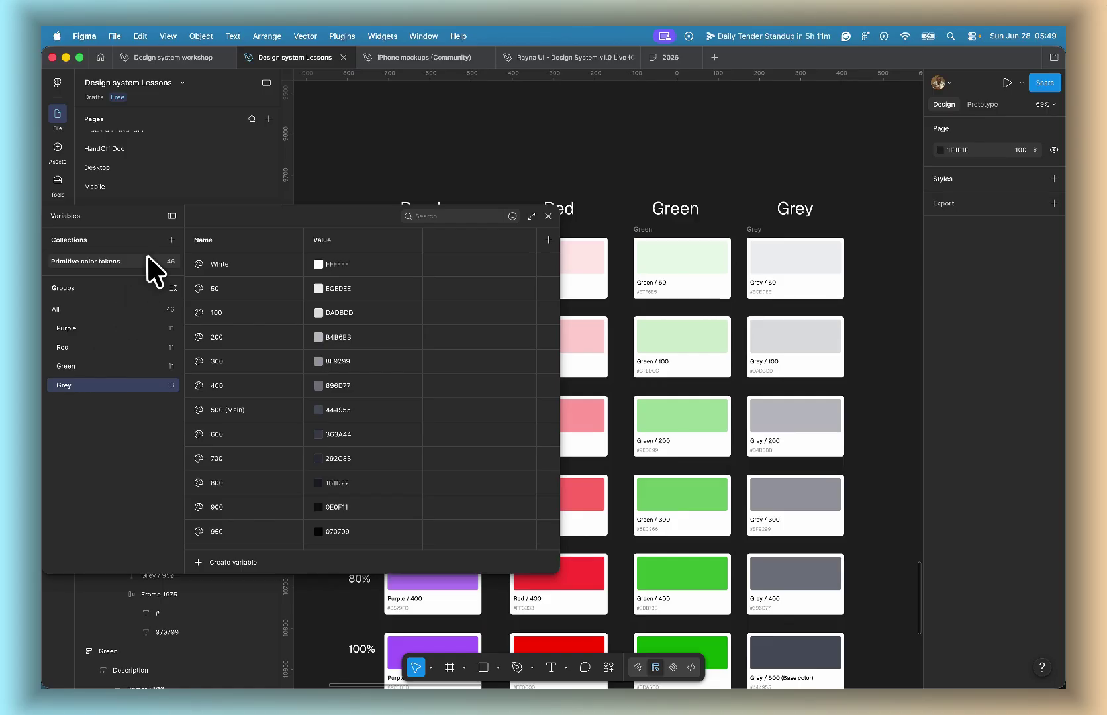
left_click(170, 240)
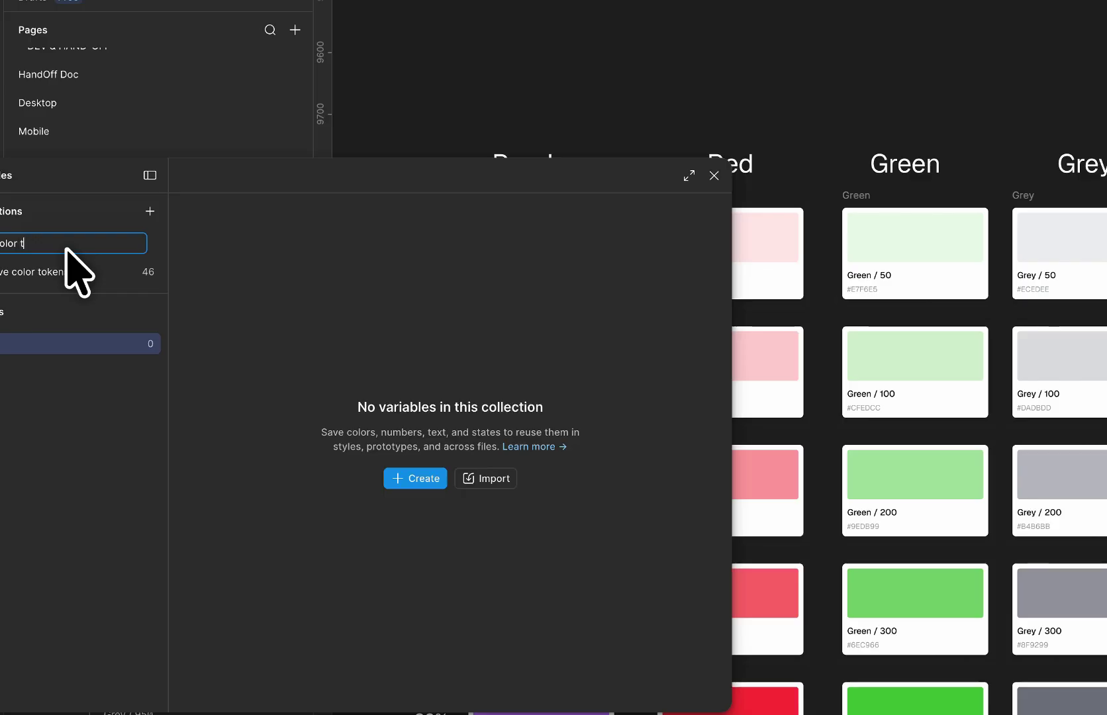
type("ns")
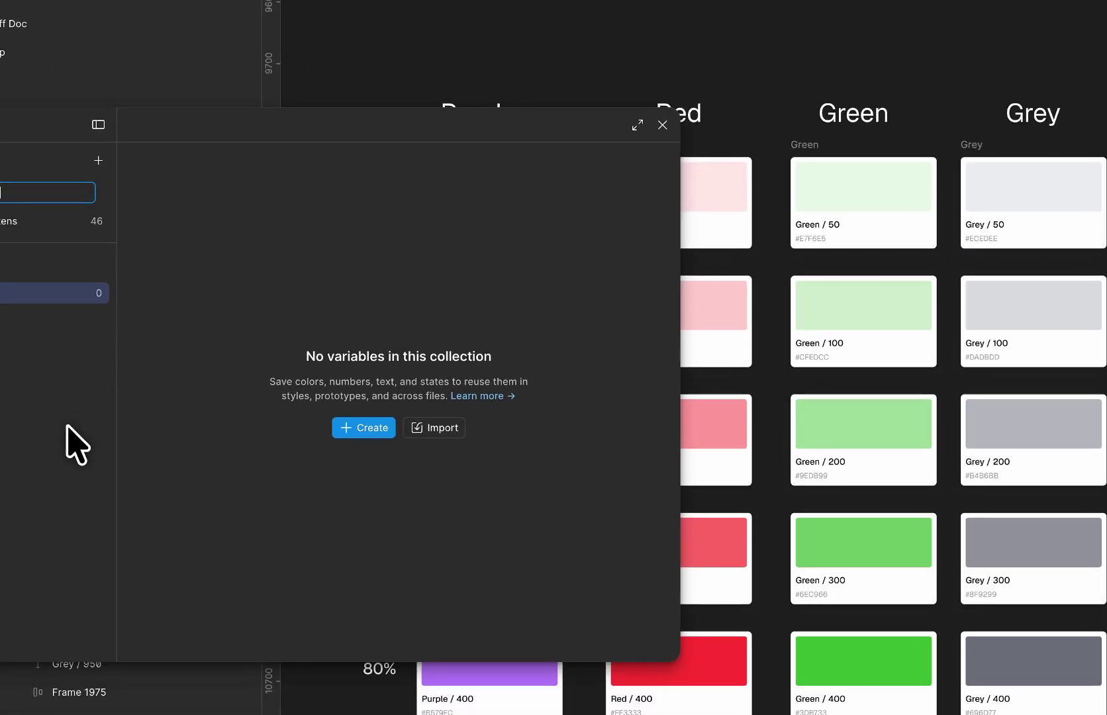
key("Return")
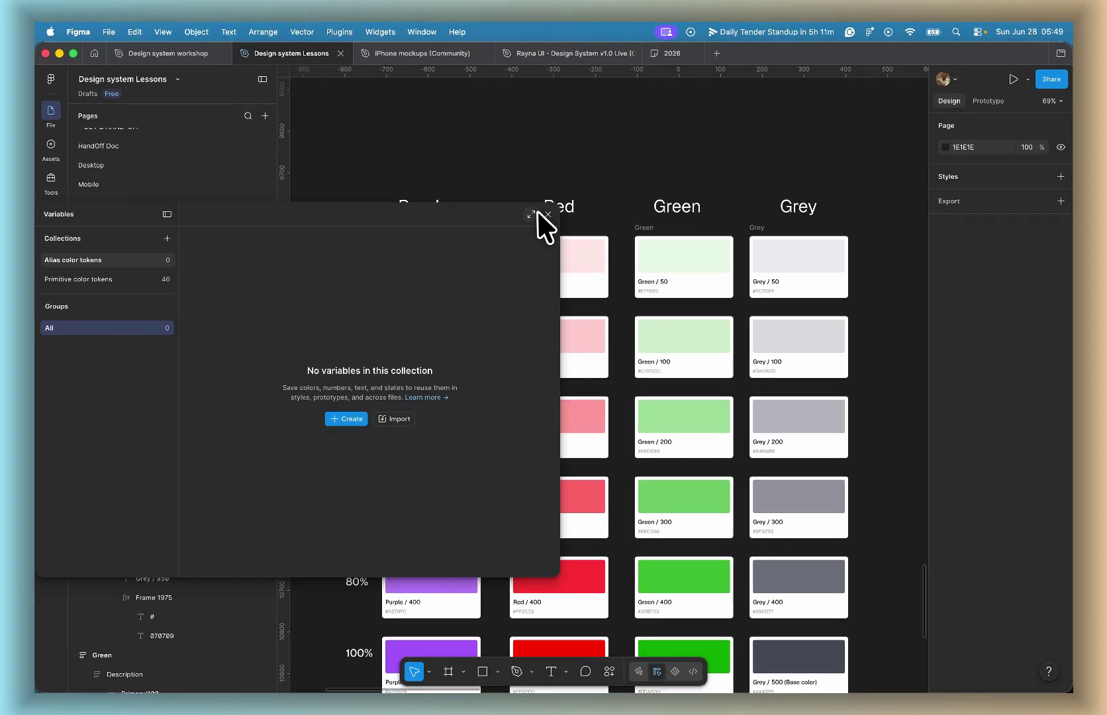
left_click(549, 215)
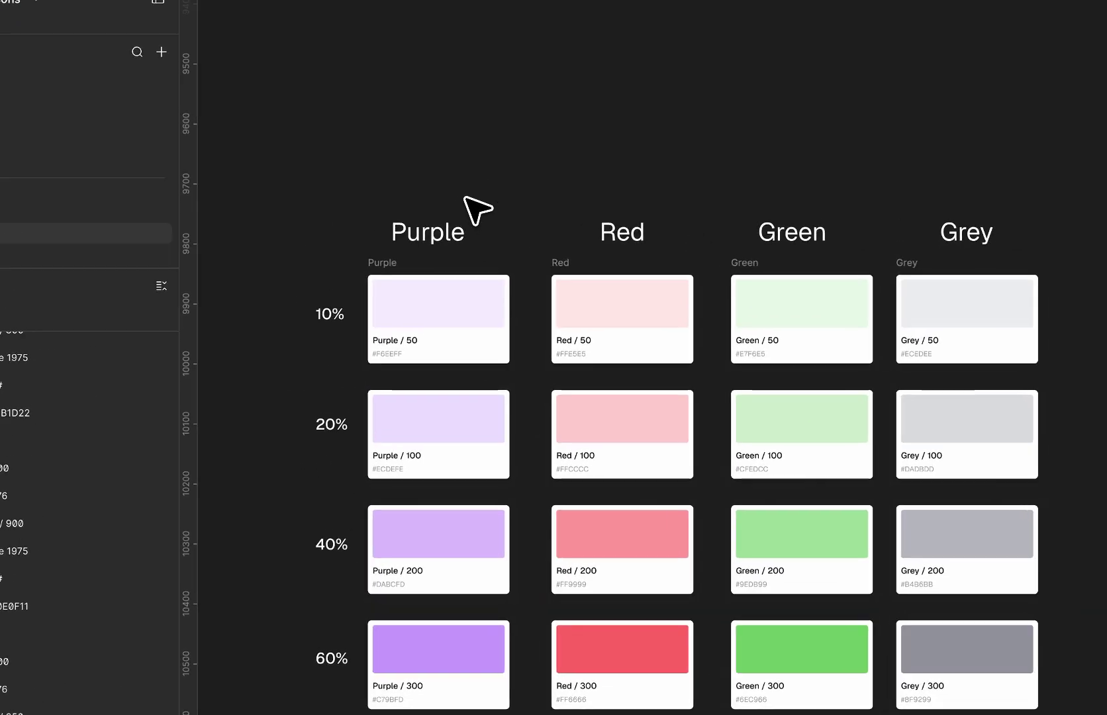
Step: Duplicate the Purple heading above itself, change the copy's text to Primary and center it over the Purple column
left_click_drag(441, 225, 444, 137)
double_click(440, 136)
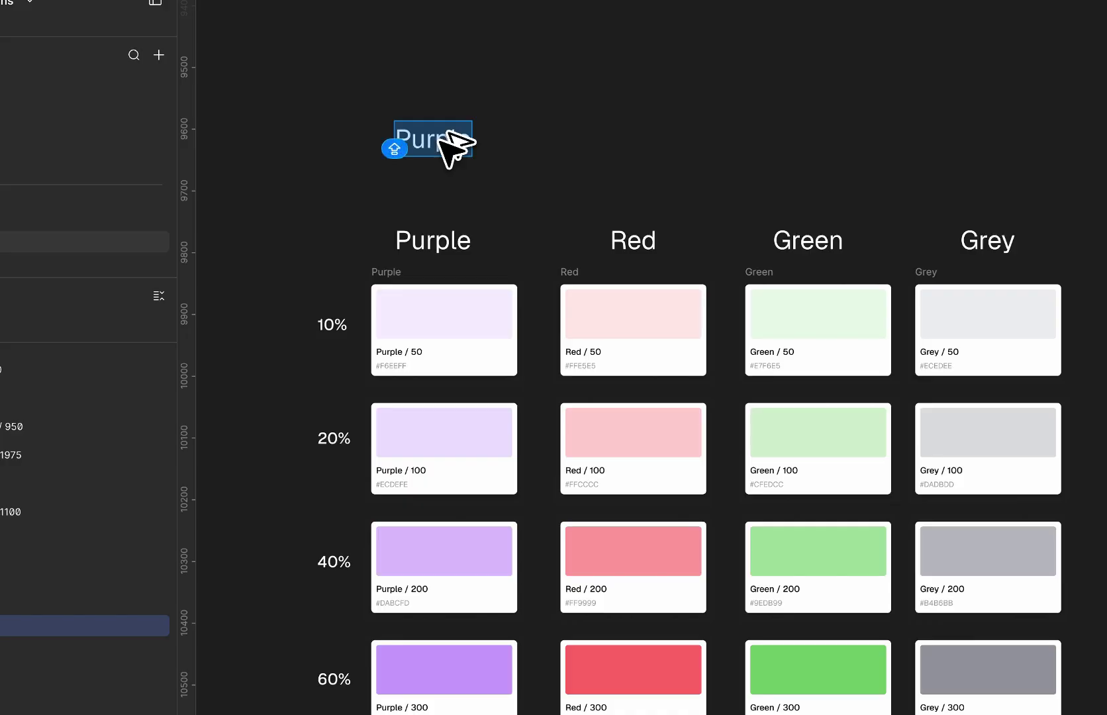
type("Primary")
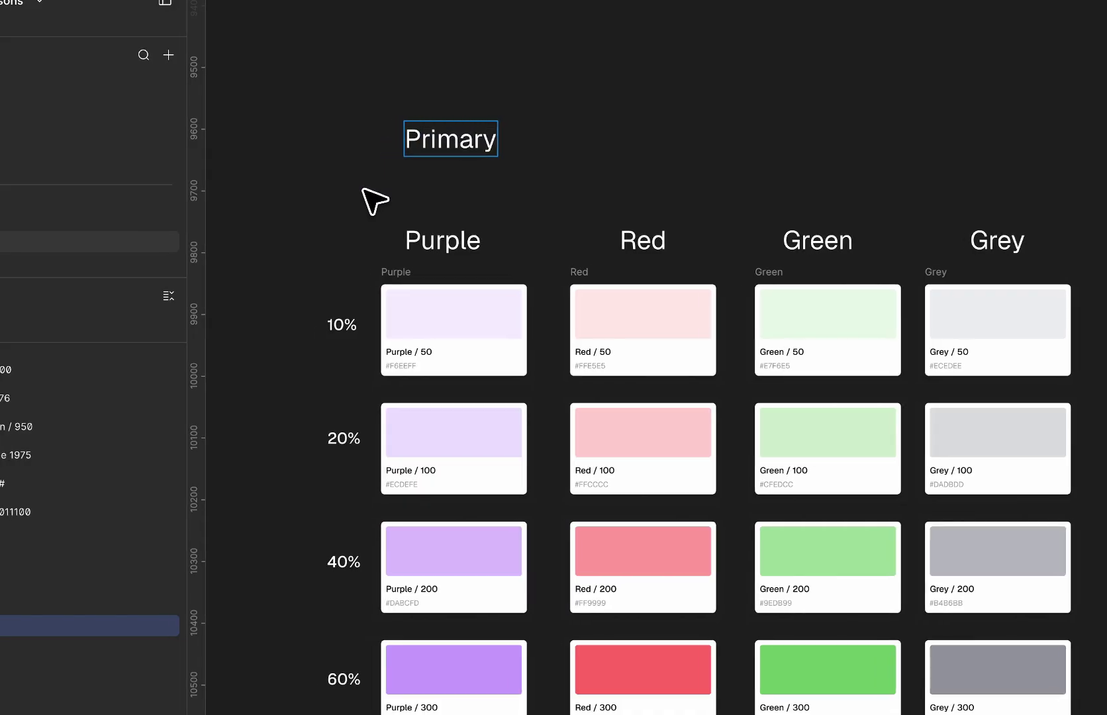
key("Escape")
left_click(411, 174)
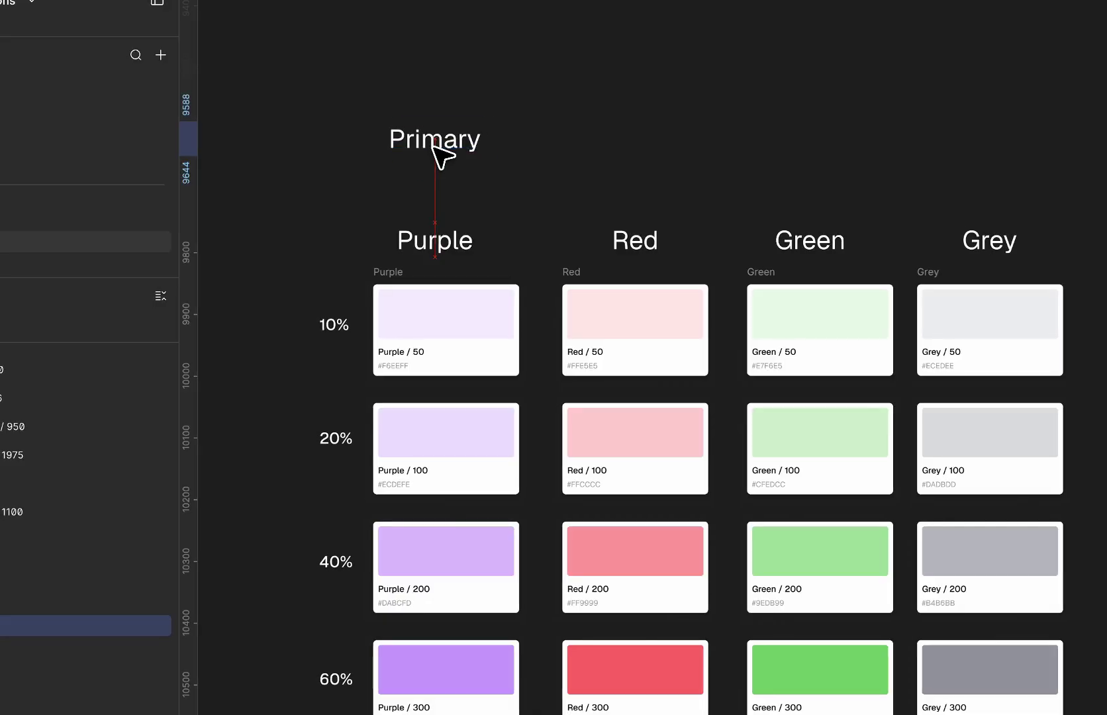
left_click(439, 146)
left_click(427, 244)
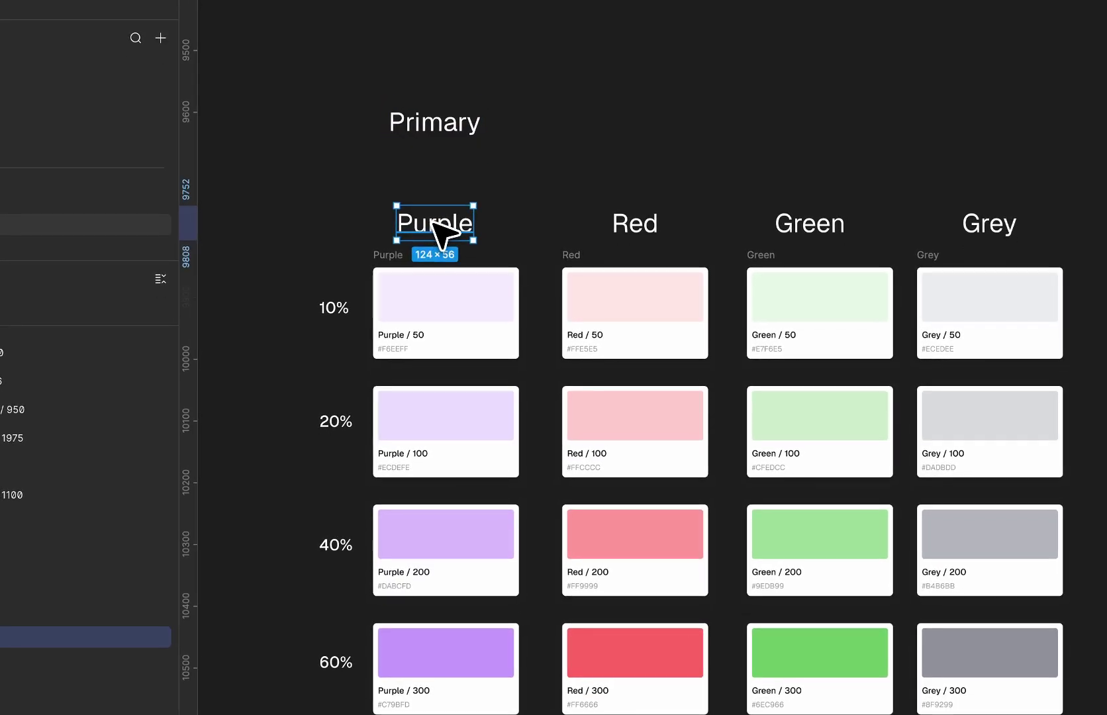
Step: Duplicate the Primary heading over the Red column and change the copy's text to Error
left_click(457, 126)
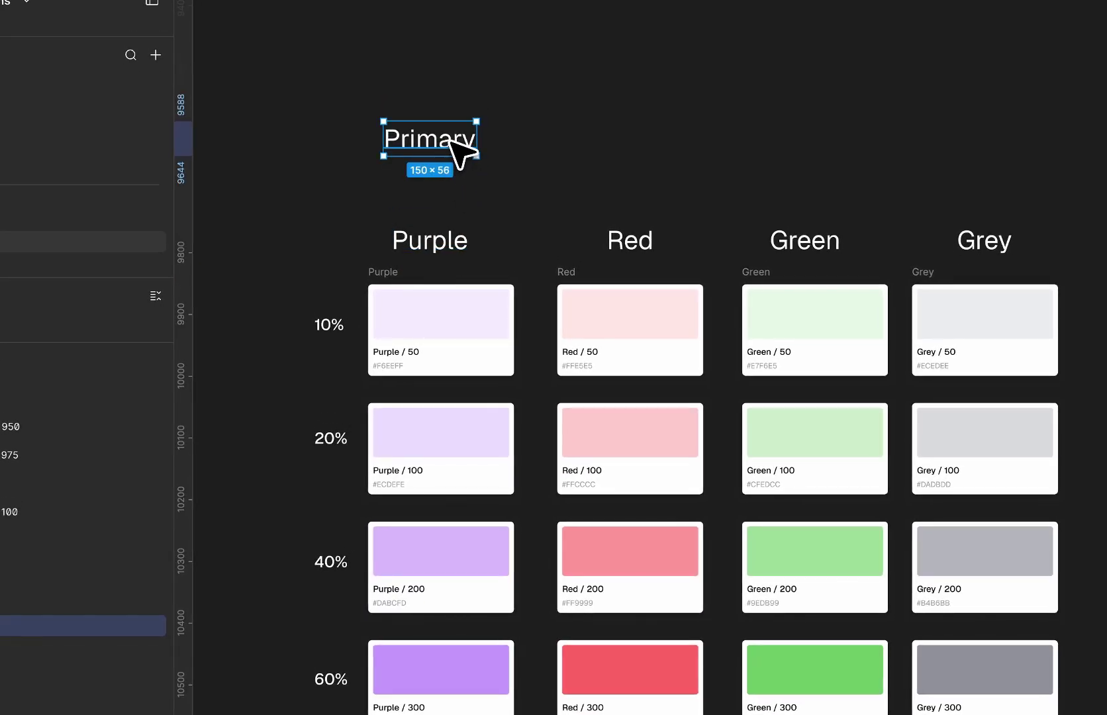
left_click_drag(457, 142, 613, 142)
double_click(613, 142)
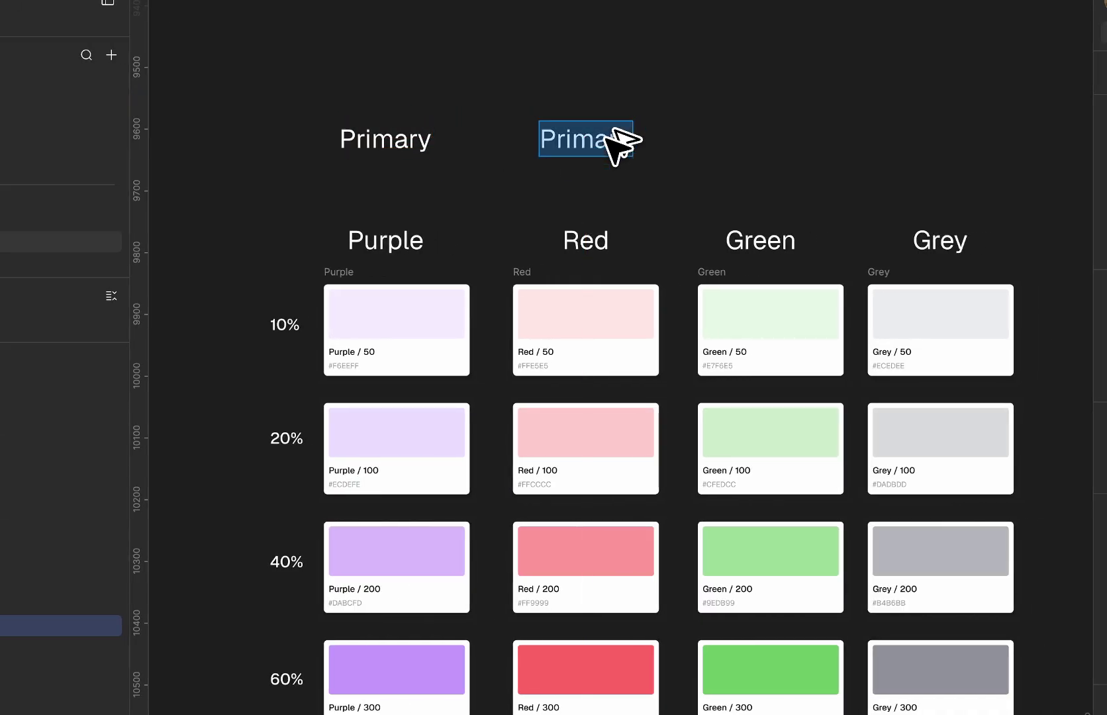
type("Error")
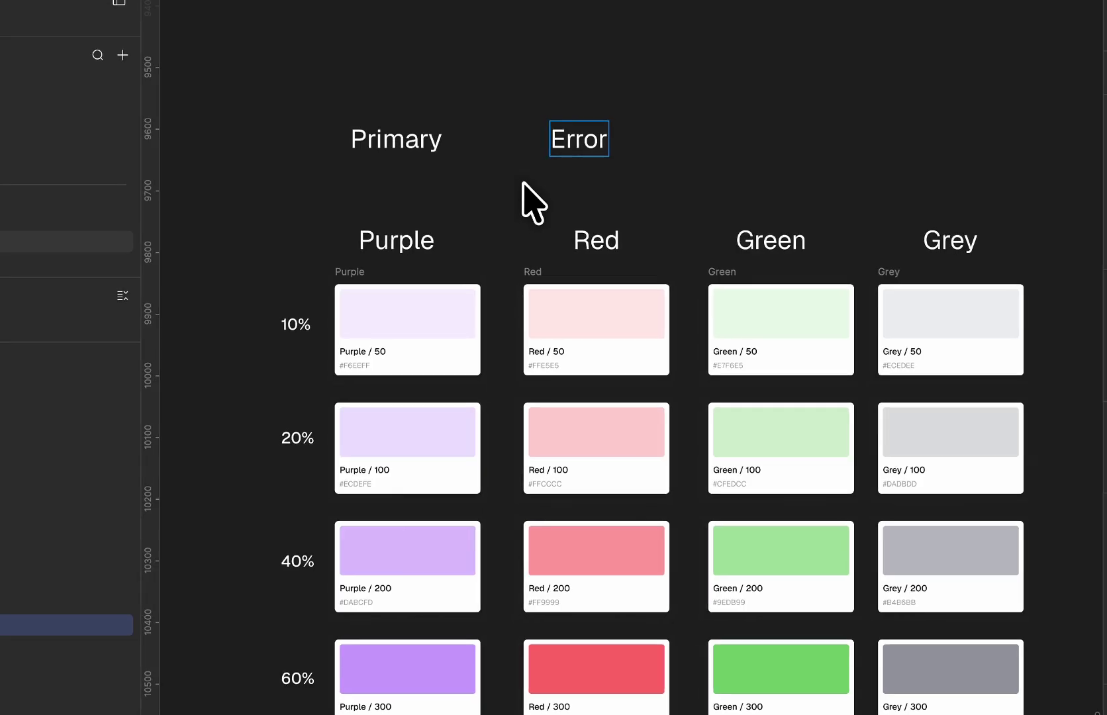
key("Escape")
left_click_drag(575, 173, 583, 172)
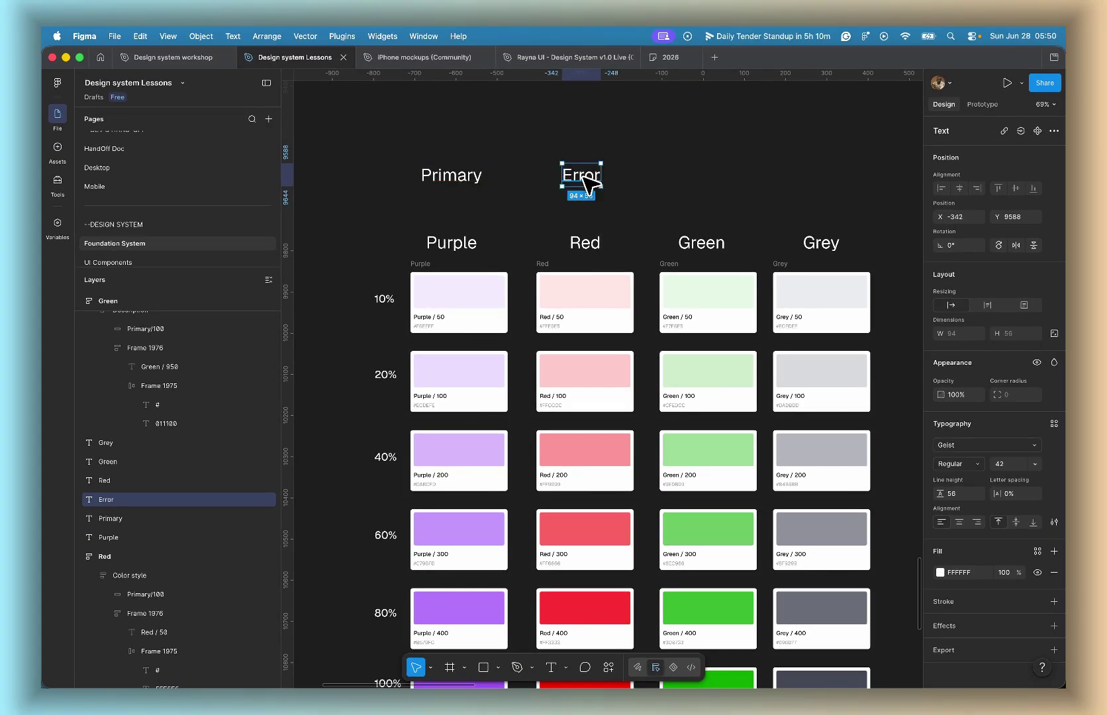
left_click(544, 218)
Step: Duplicate the Error heading over the Green column, change the copy's text to Success and center it above Green
scroll(541, 219, "right", 2)
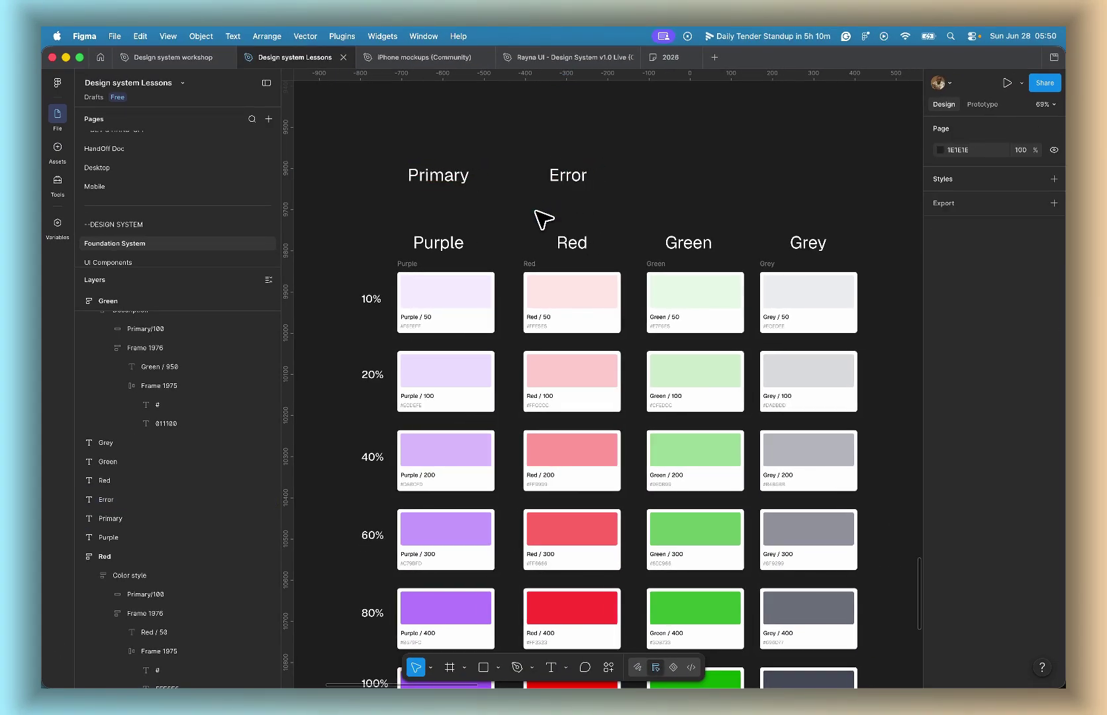
left_click(568, 178)
left_click_drag(568, 180, 689, 176)
double_click(690, 176)
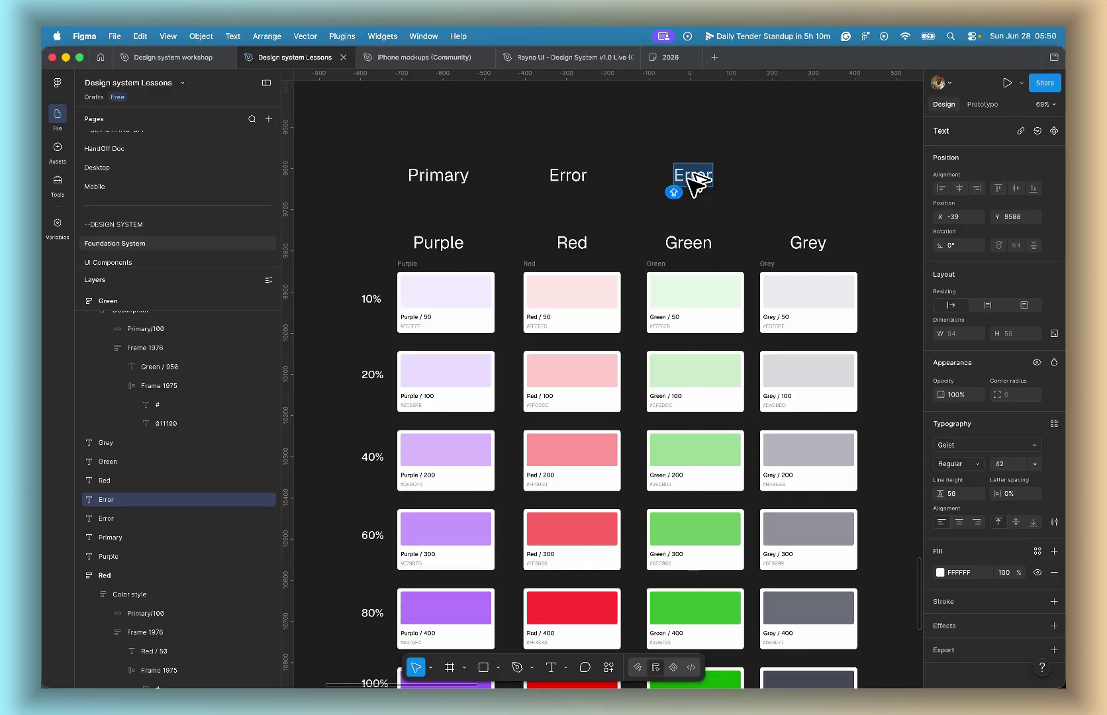
type("Success")
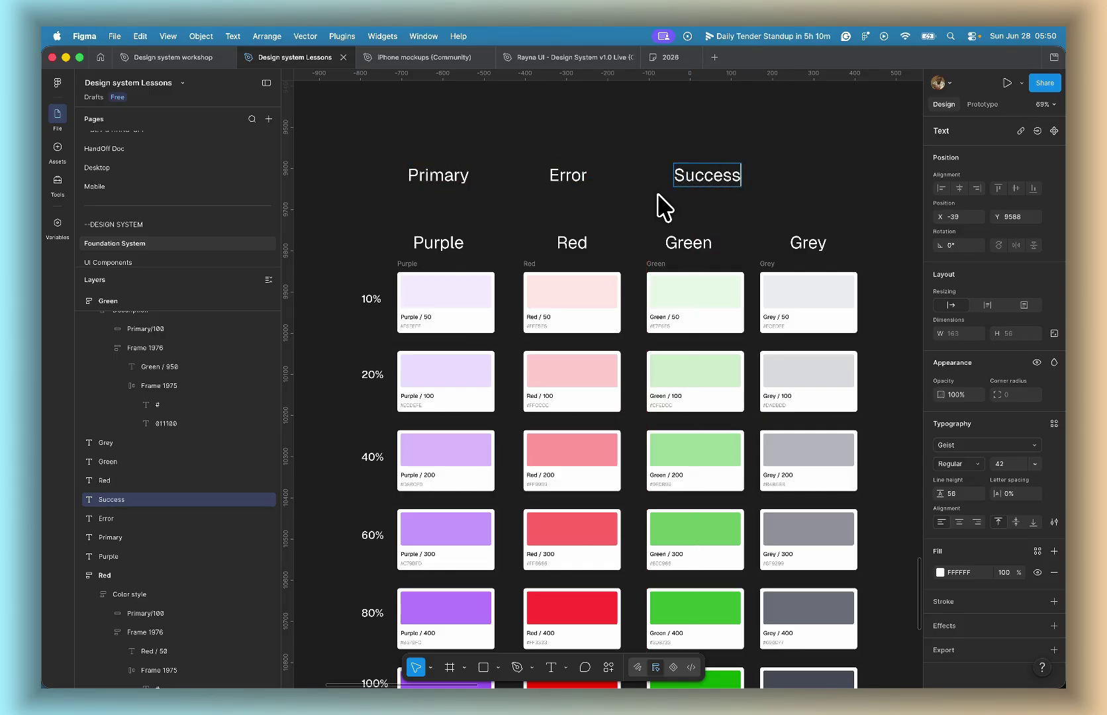
key("Escape")
left_click_drag(706, 180, 725, 144)
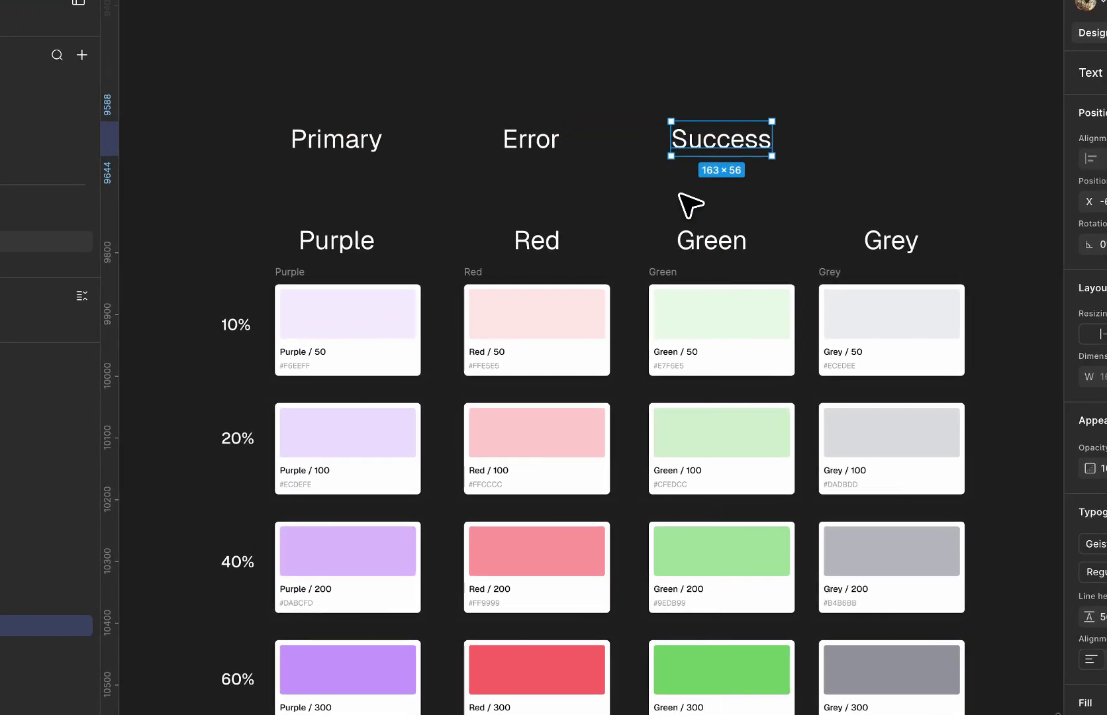
left_click(689, 205)
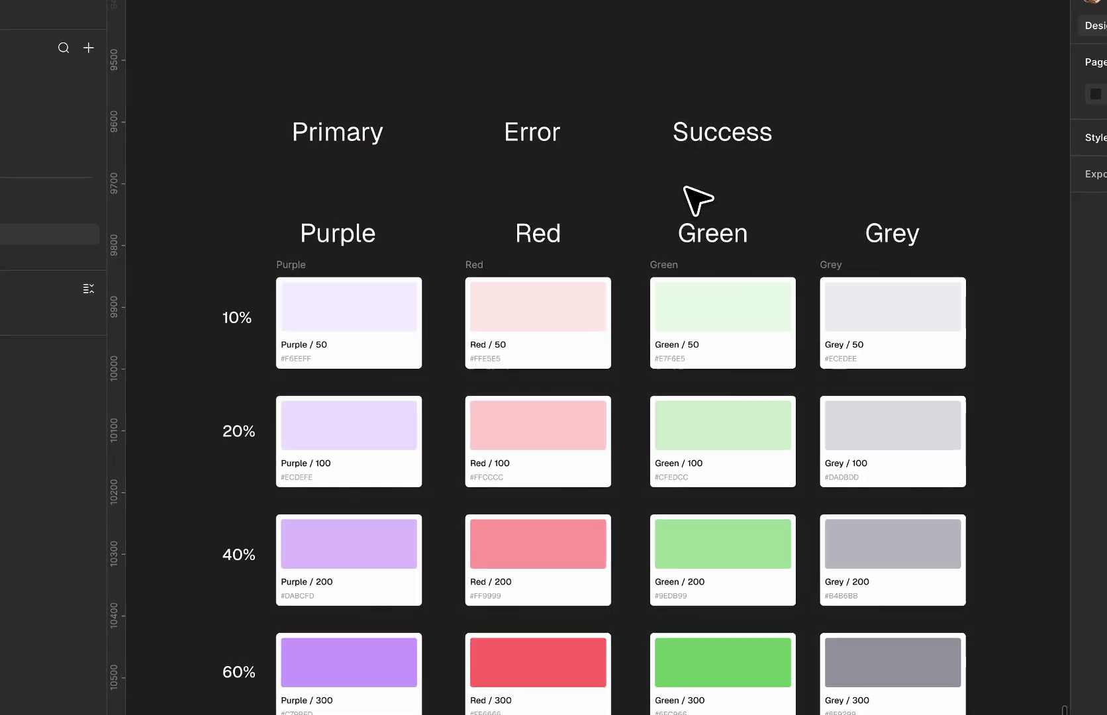
Step: Duplicate the Success heading over the Grey column and change the copy's text to Neutrals
left_click(736, 150)
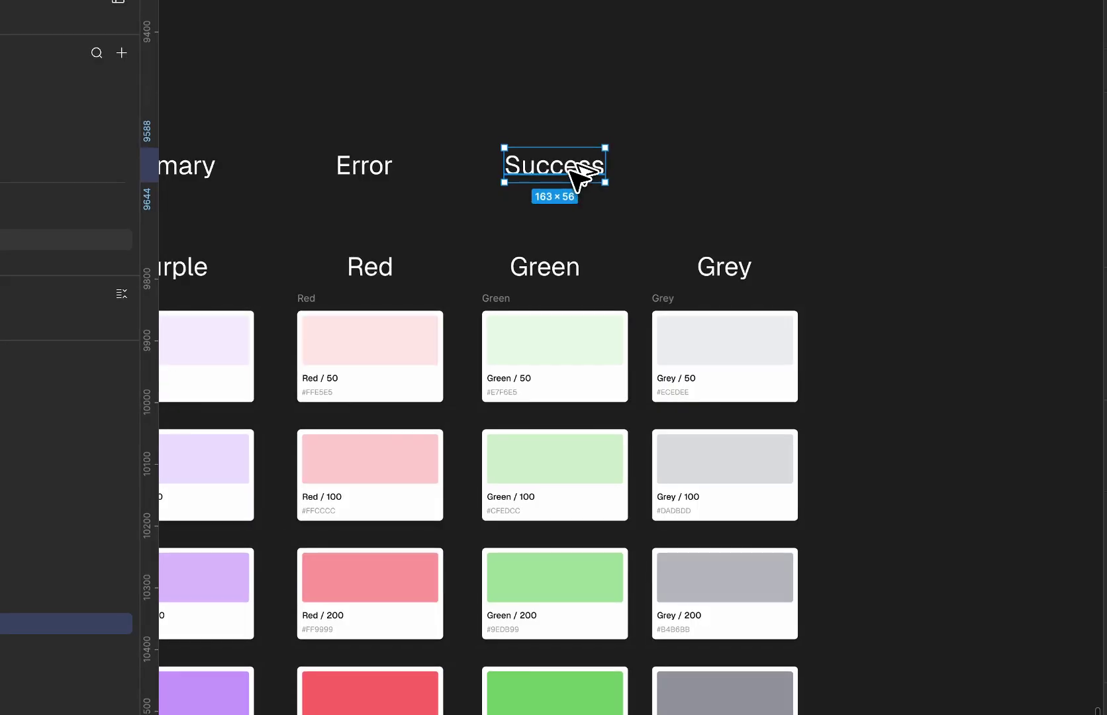
left_click_drag(578, 175, 699, 168)
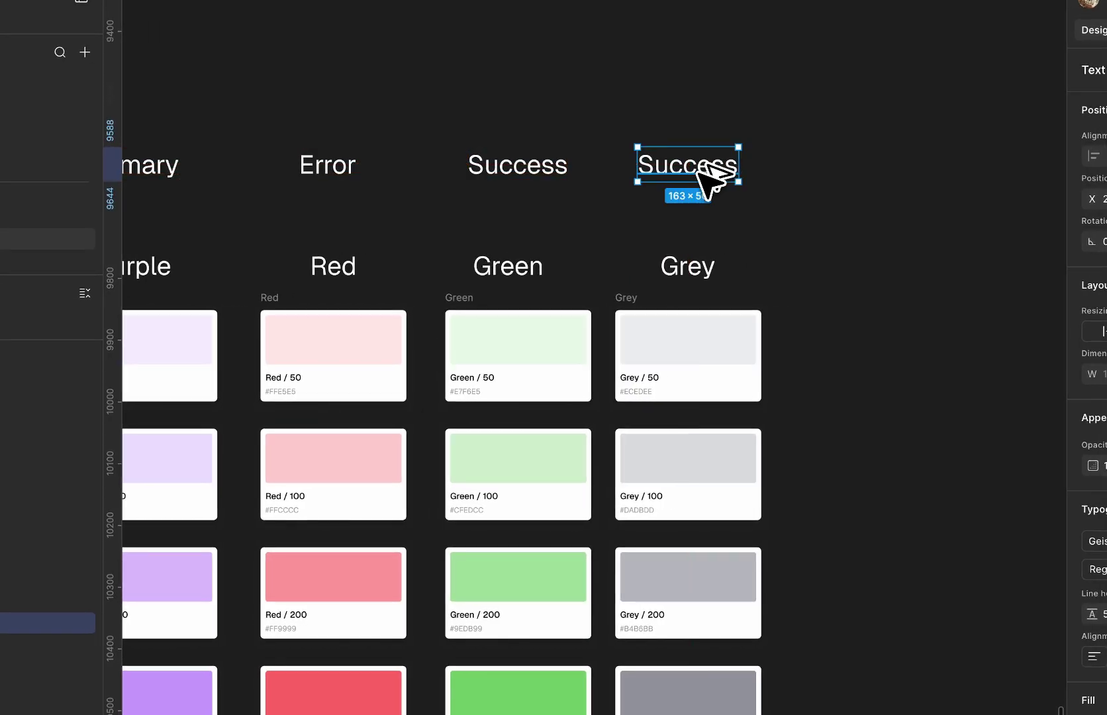
double_click(698, 169)
type("N")
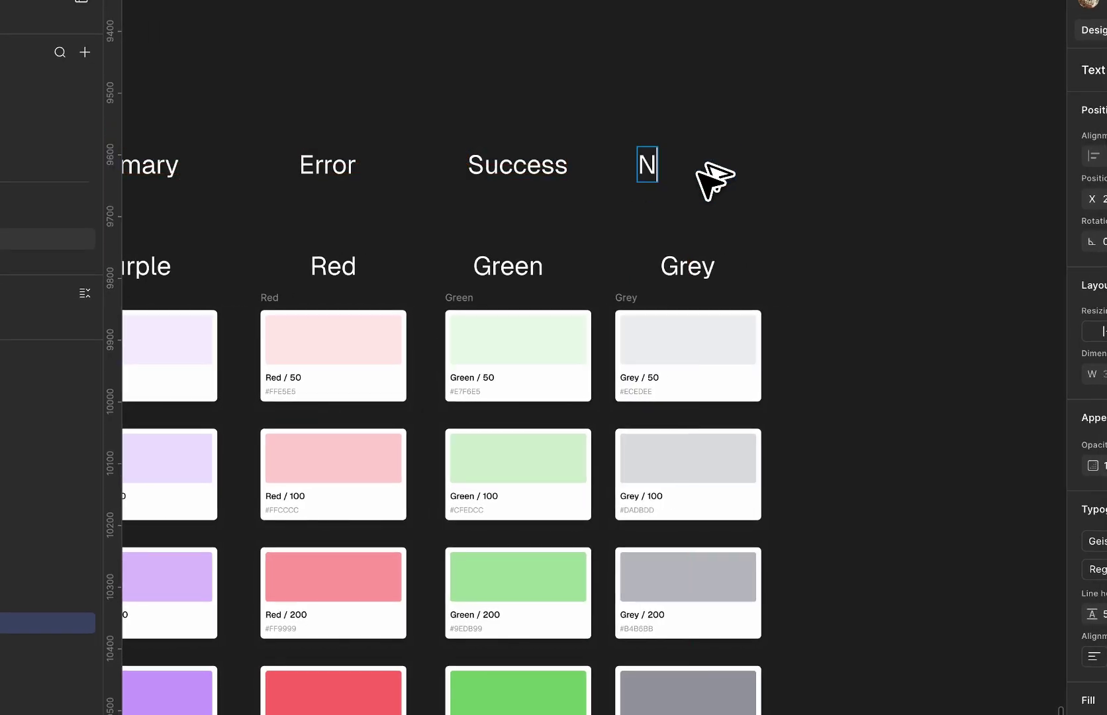
type("eutral")
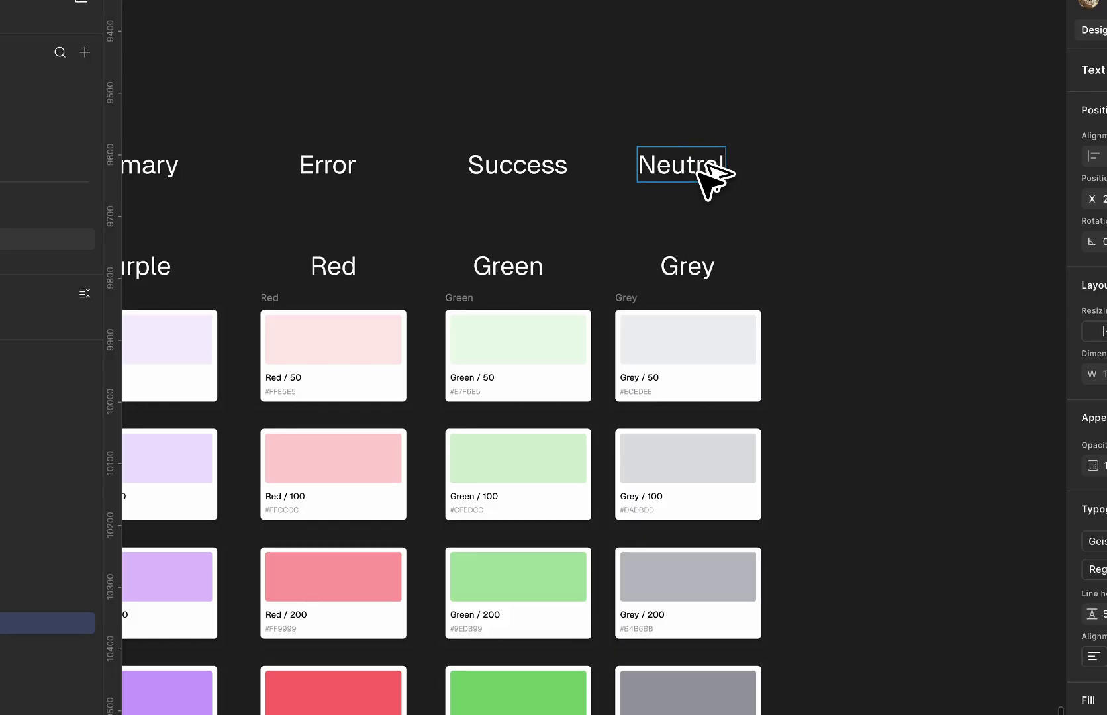
type("s")
key("Escape")
key("Escape")
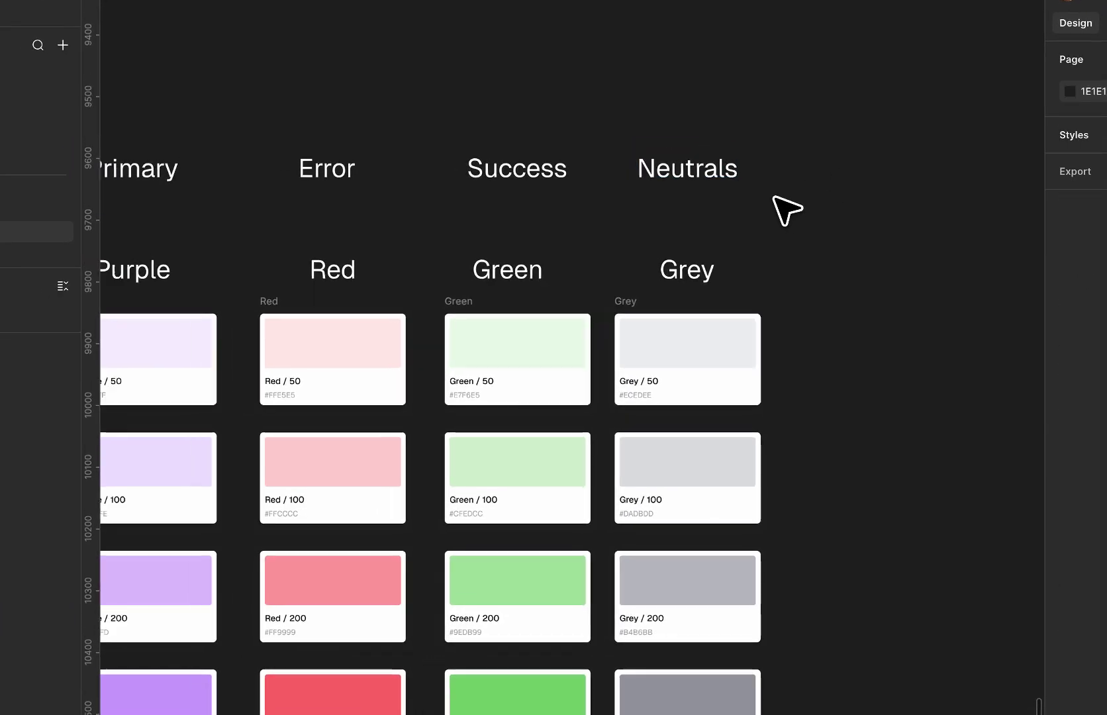
Step: Review the Primary, Error, Success and Neutrals headings by selecting all four together, then clear the selection
scroll(773, 197, "left", 2)
scroll(773, 197, "up", 1)
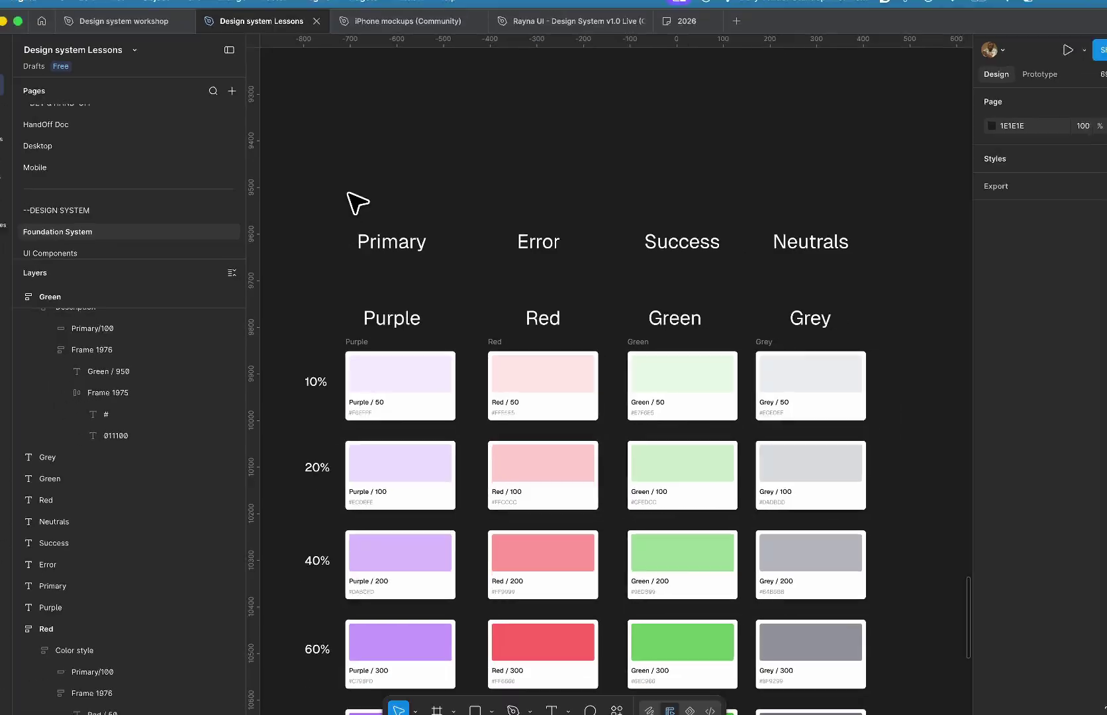
left_click_drag(349, 194, 872, 271)
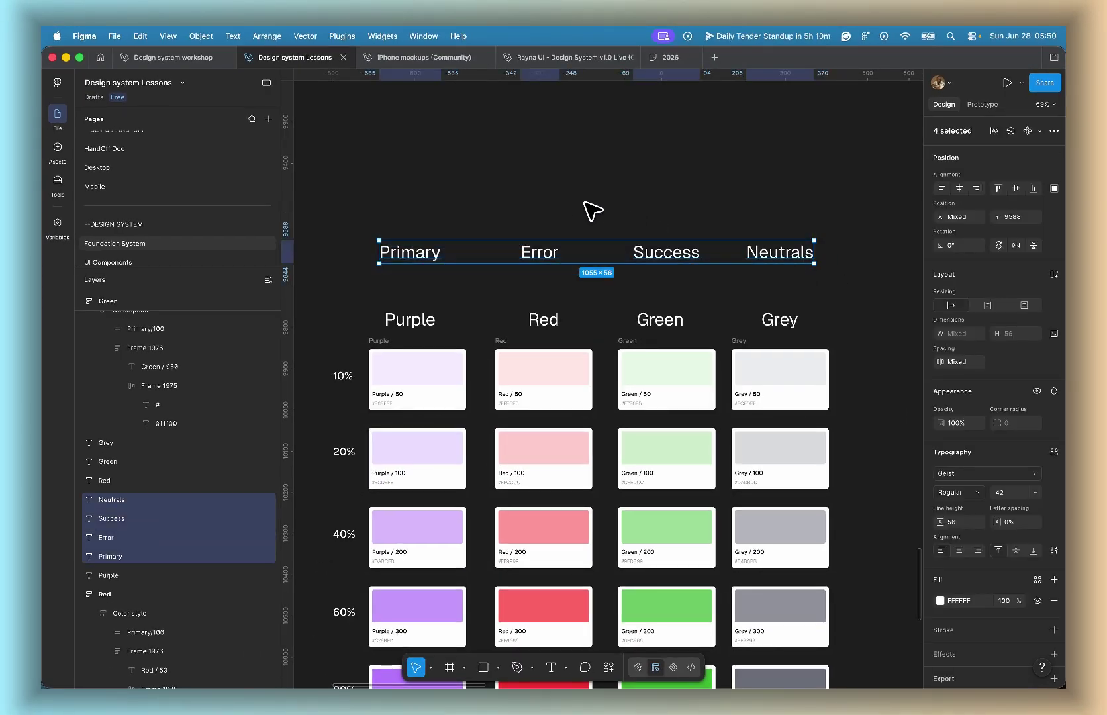
left_click(437, 189)
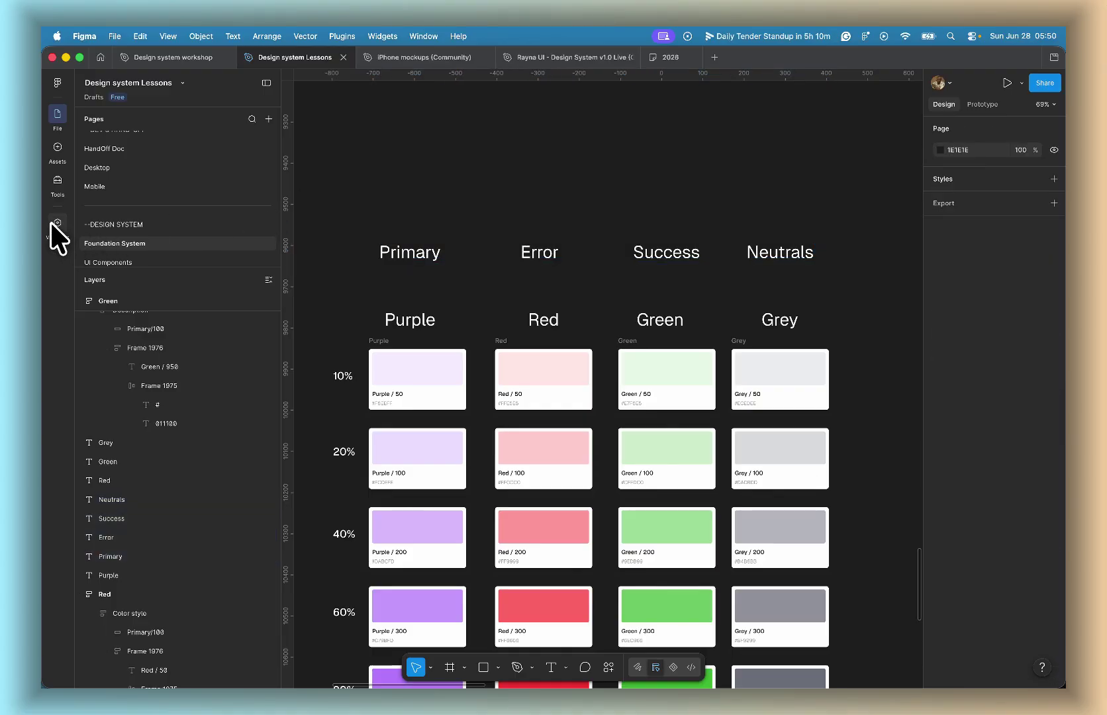
Step: Open the choice of variable types for the empty Alias color tokens collection
left_click(52, 222)
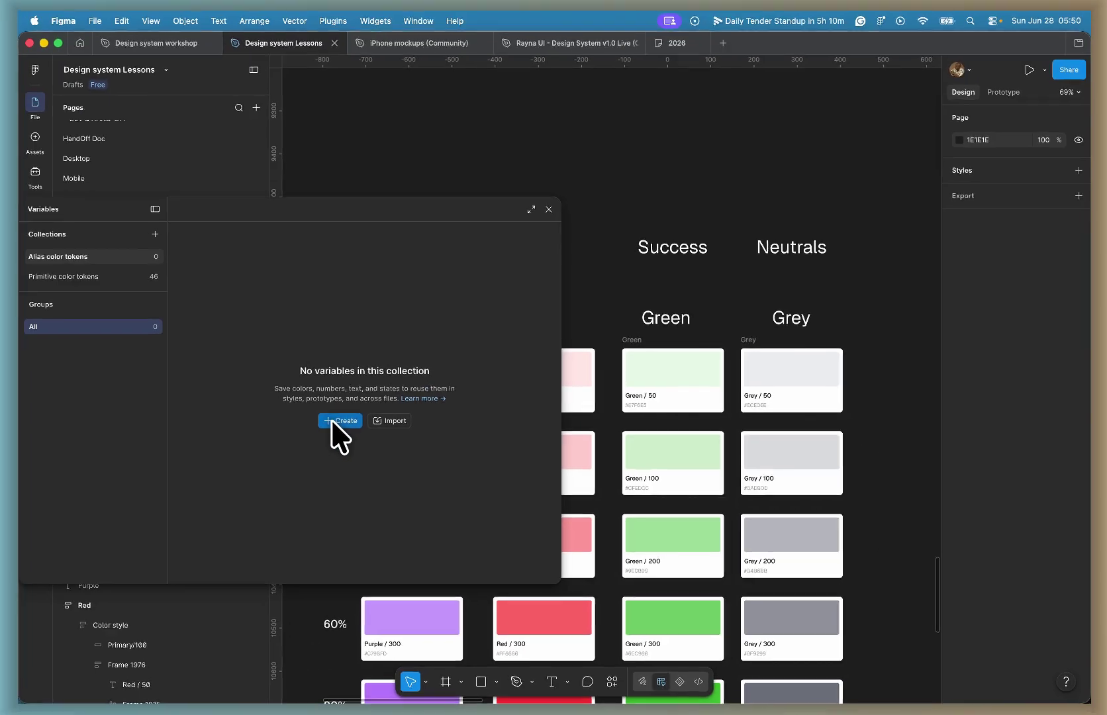
left_click(306, 437)
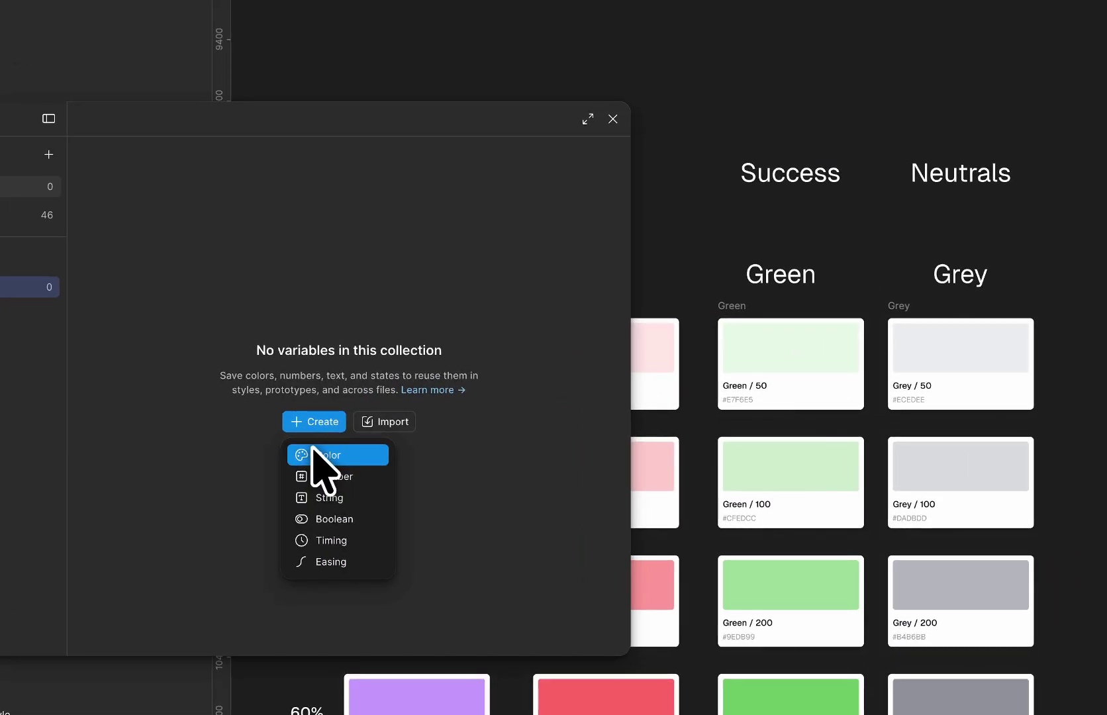
Step: Switch to the Design system workshop file and compare its Alias collection with the Primitives collection's Purple group and full variable list
mouse_move(98, 50)
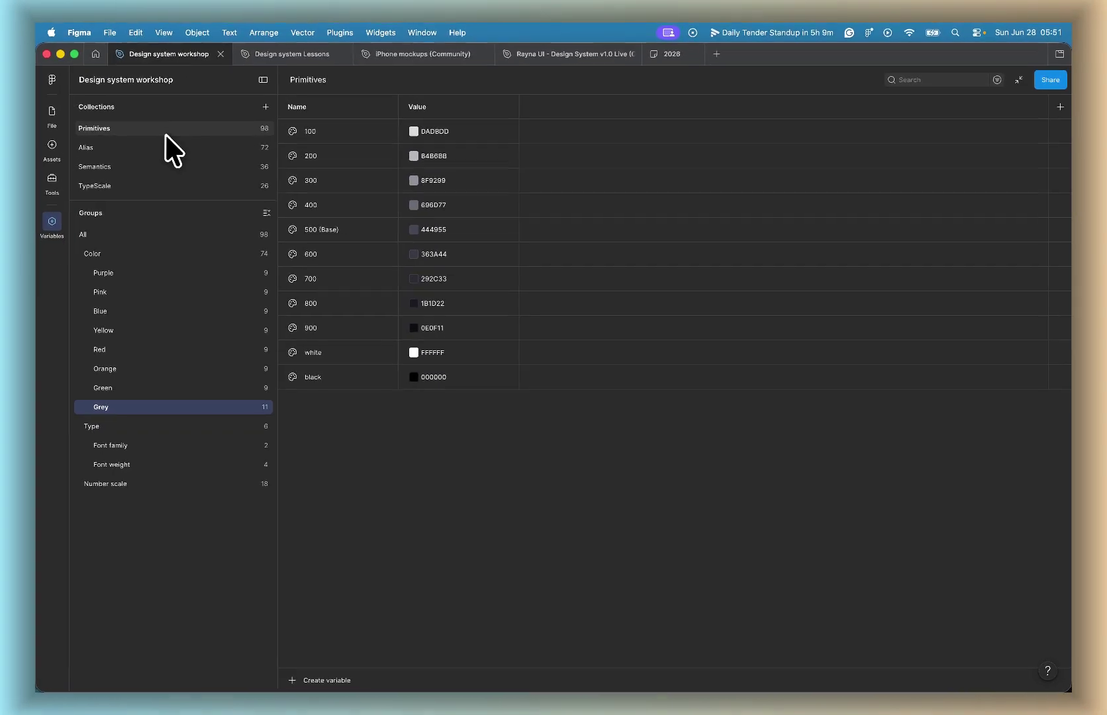
left_click(141, 148)
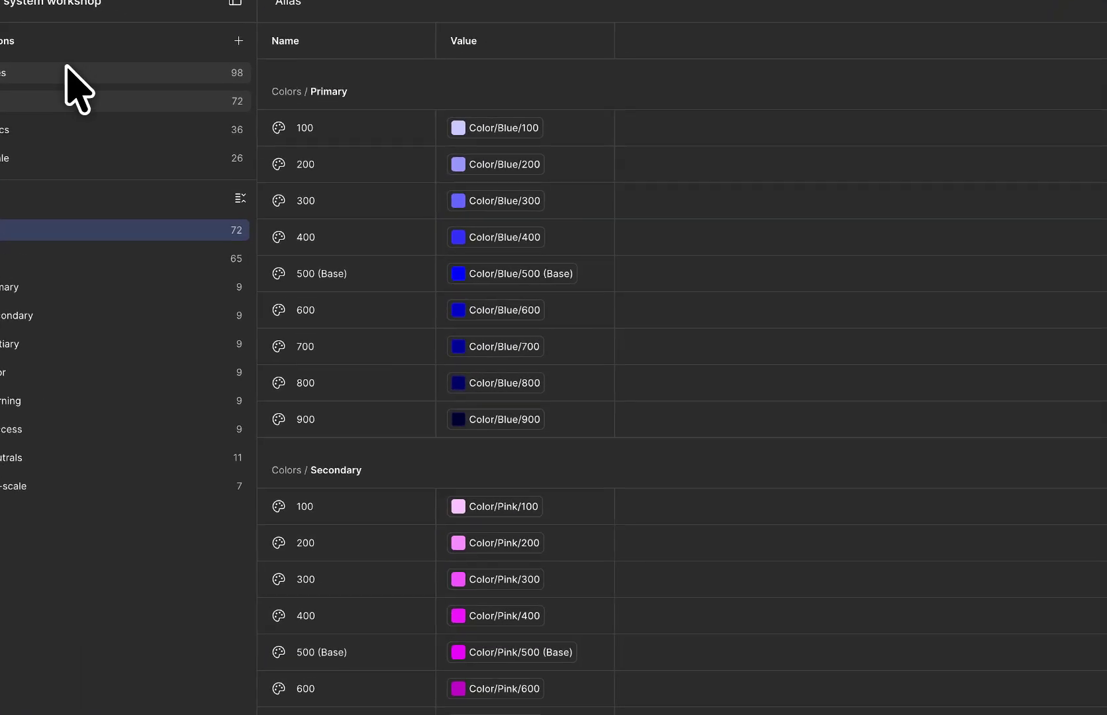
left_click(154, 127)
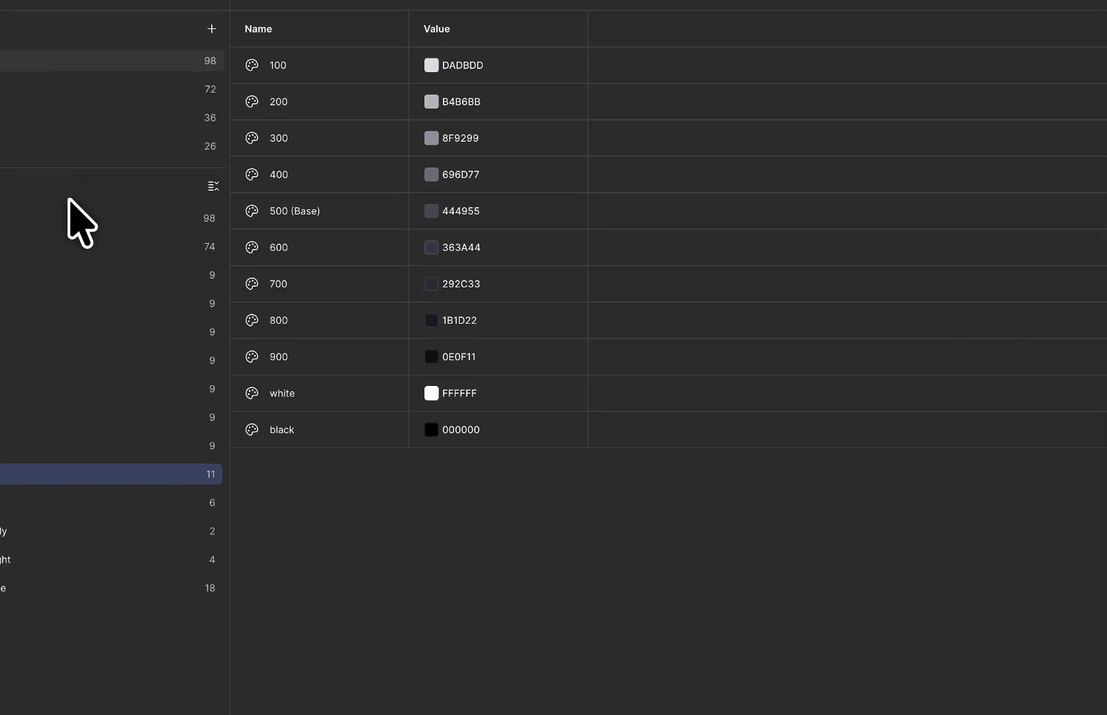
left_click(75, 279)
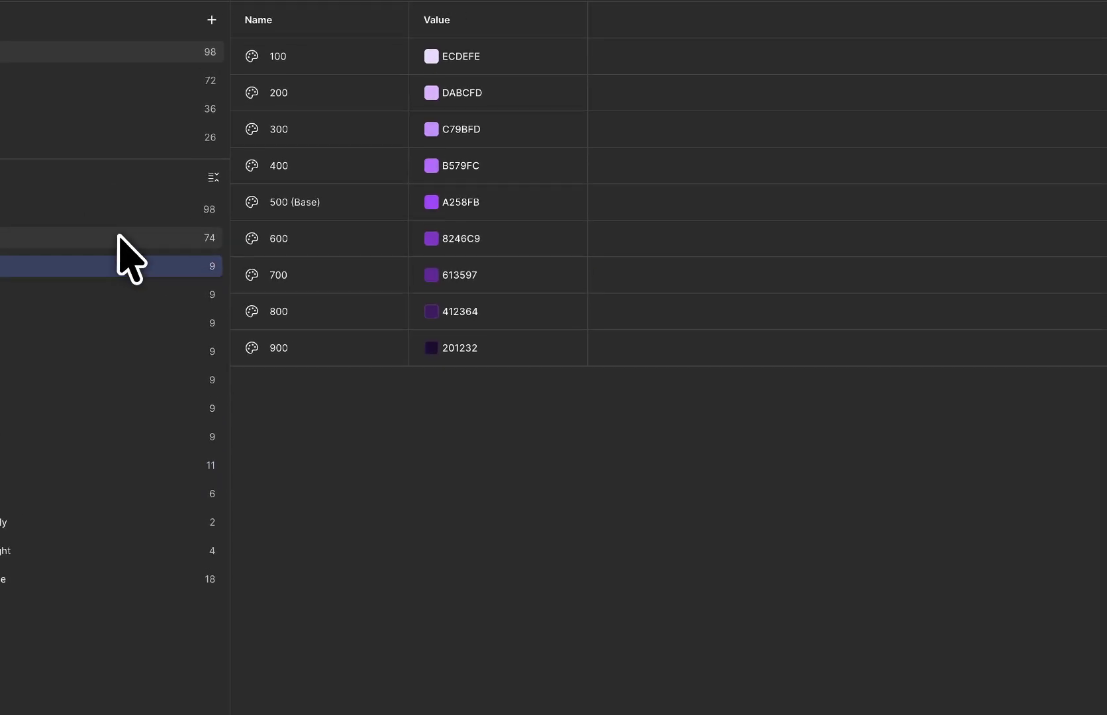
left_click(154, 213)
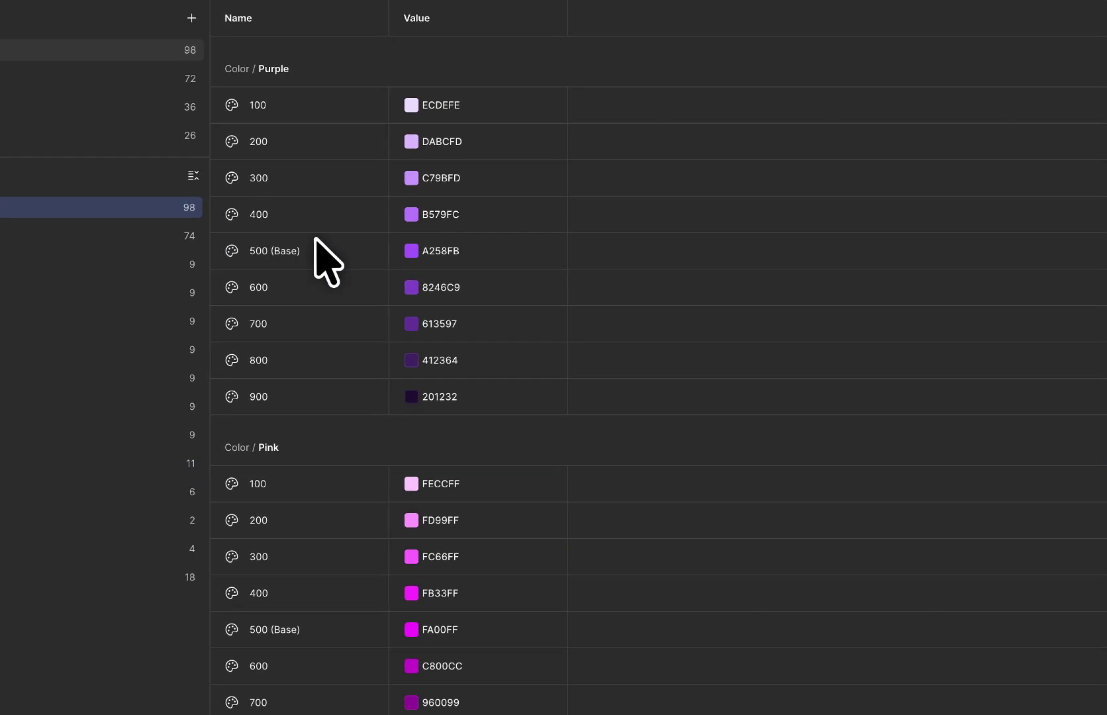
Step: Examine the Primitives color groups, then the workshop's Alias groups Primary, Secondary, Warning, Success and Neutrals with their primitive references
scroll(336, 247, "down", 3)
scroll(314, 297, "down", 12)
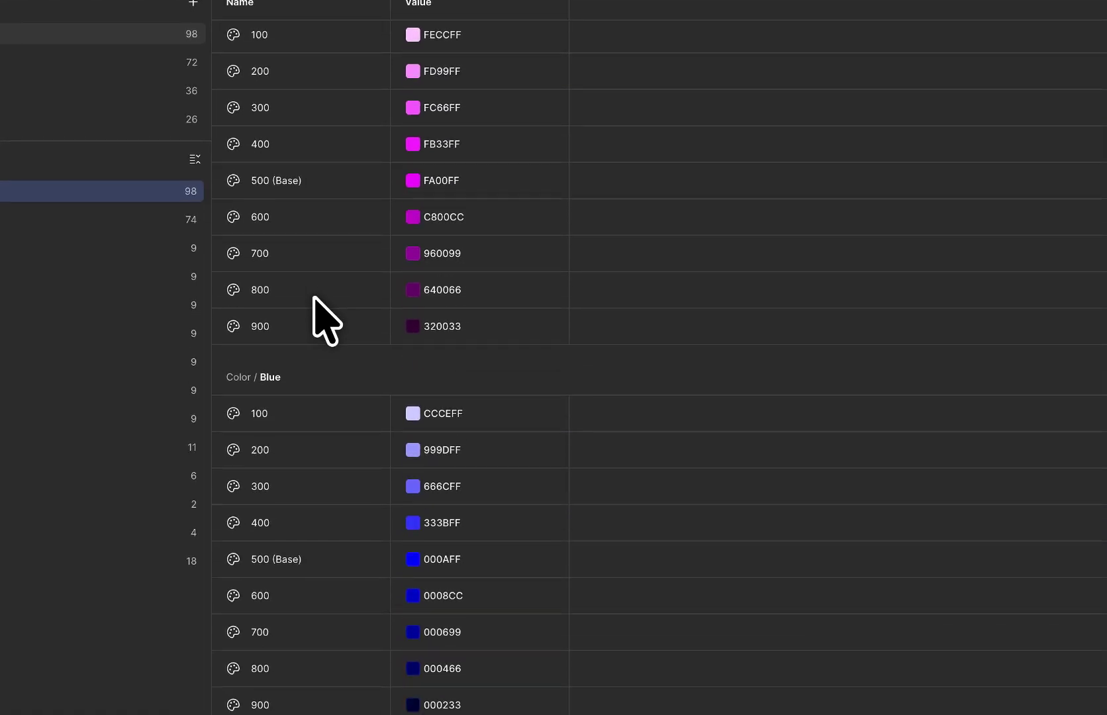
scroll(314, 296, "down", 5)
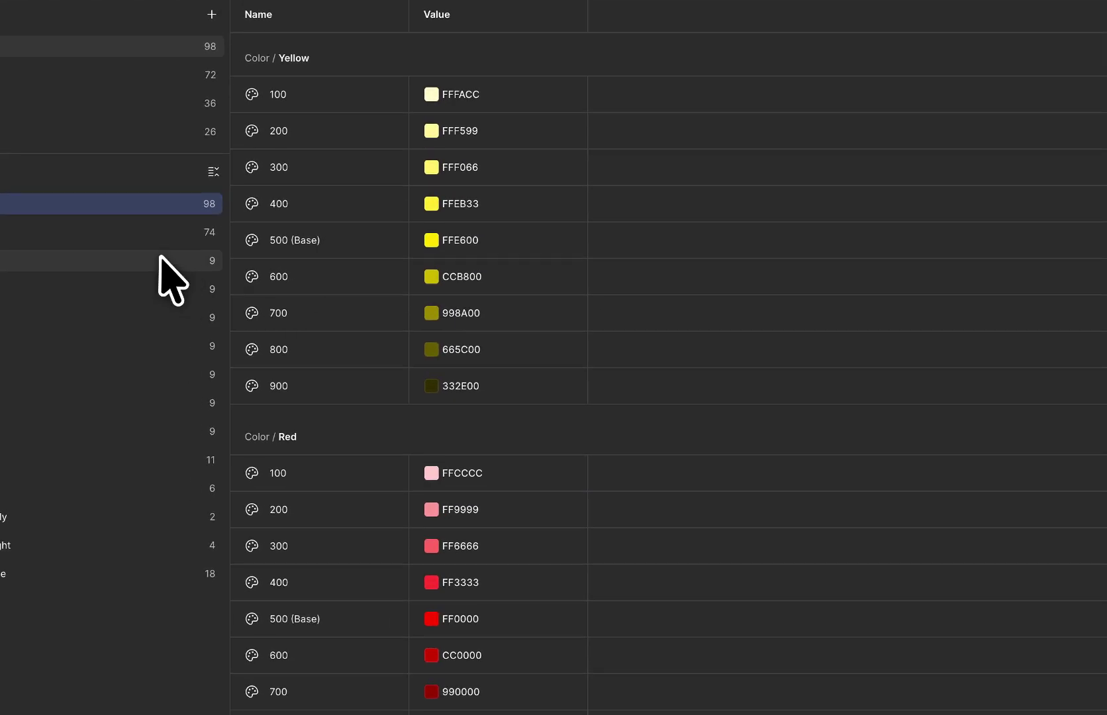
left_click(68, 104)
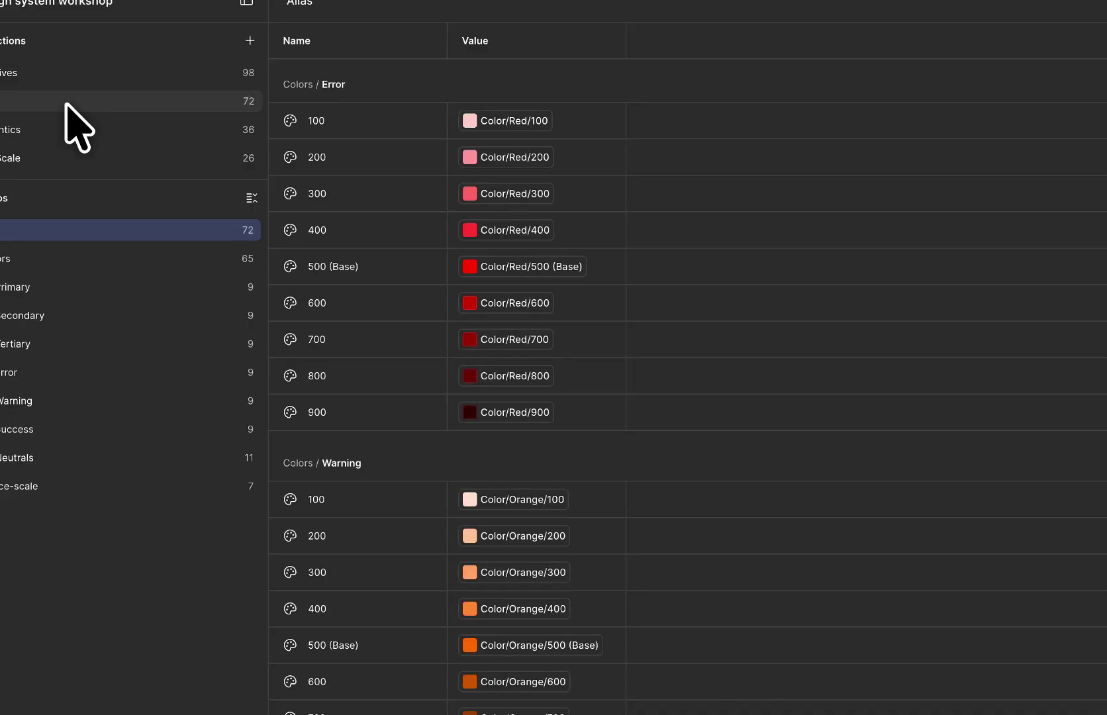
left_click(69, 260)
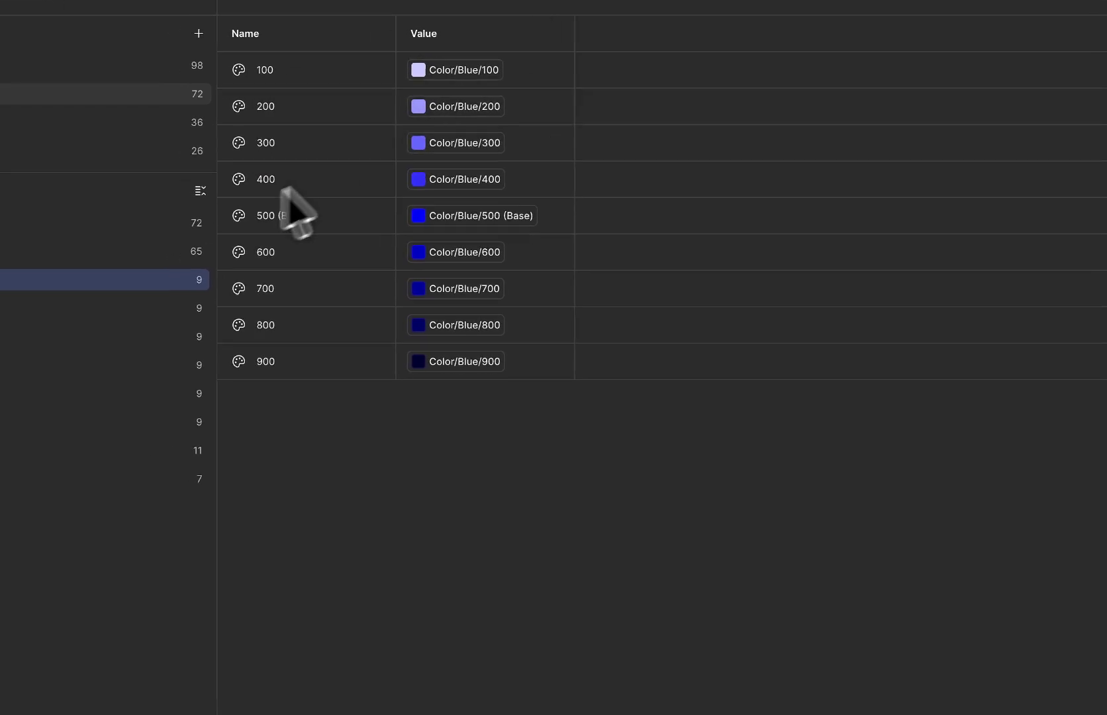
left_click(22, 313)
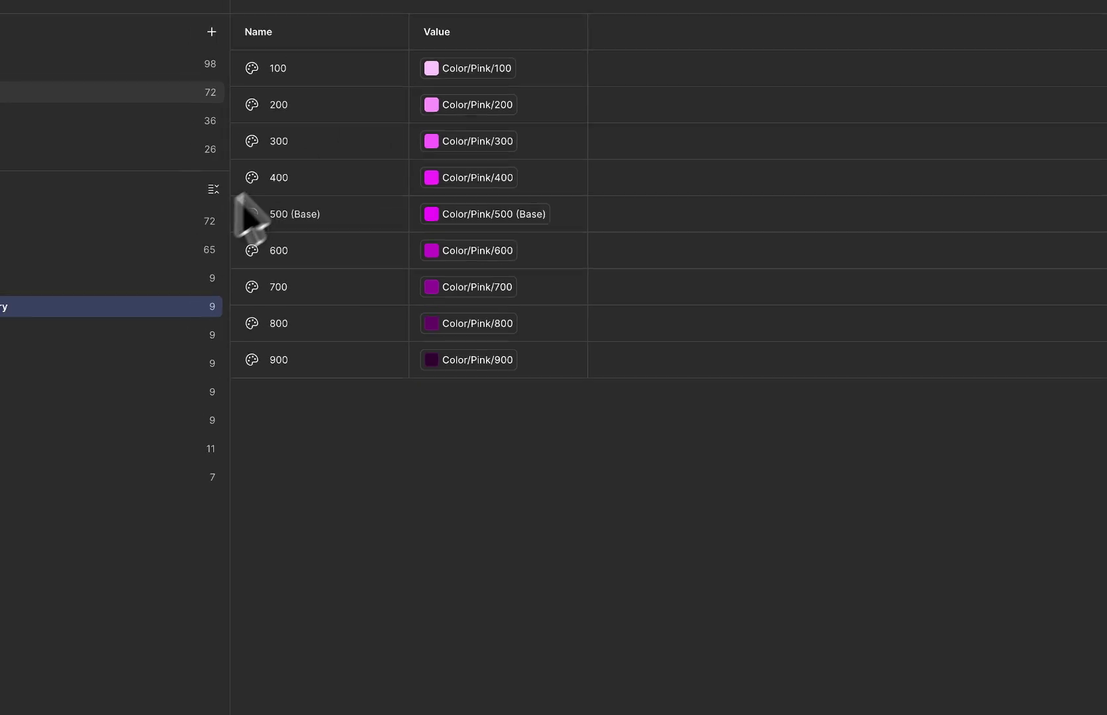
left_click(25, 392)
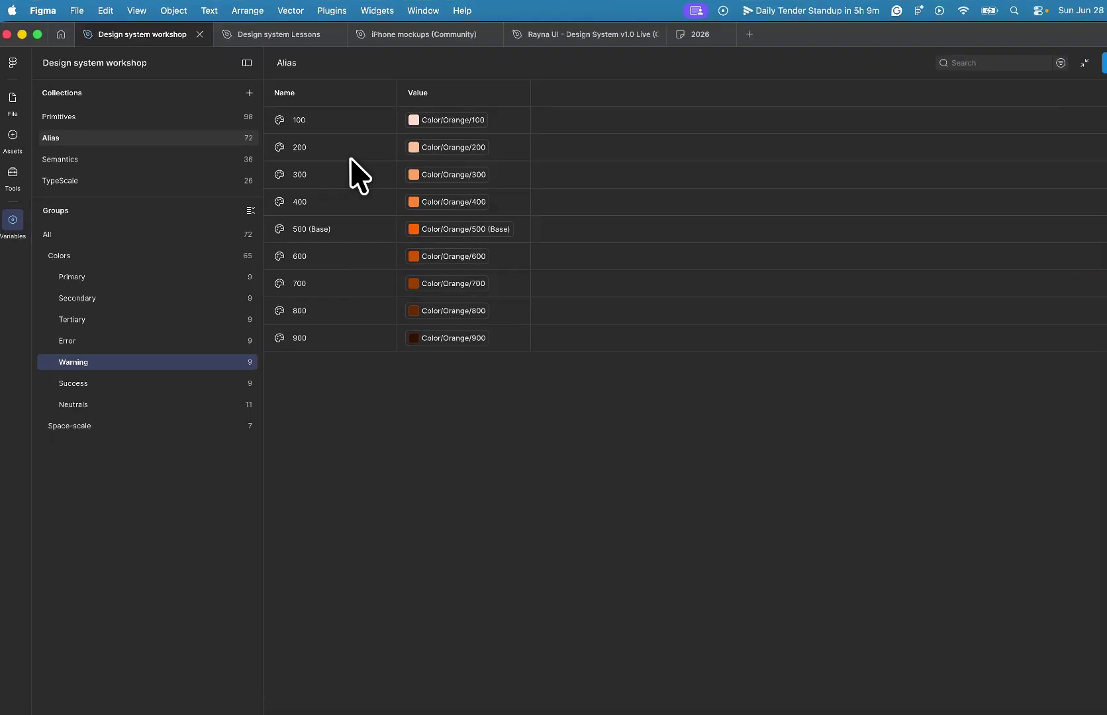
left_click(147, 385)
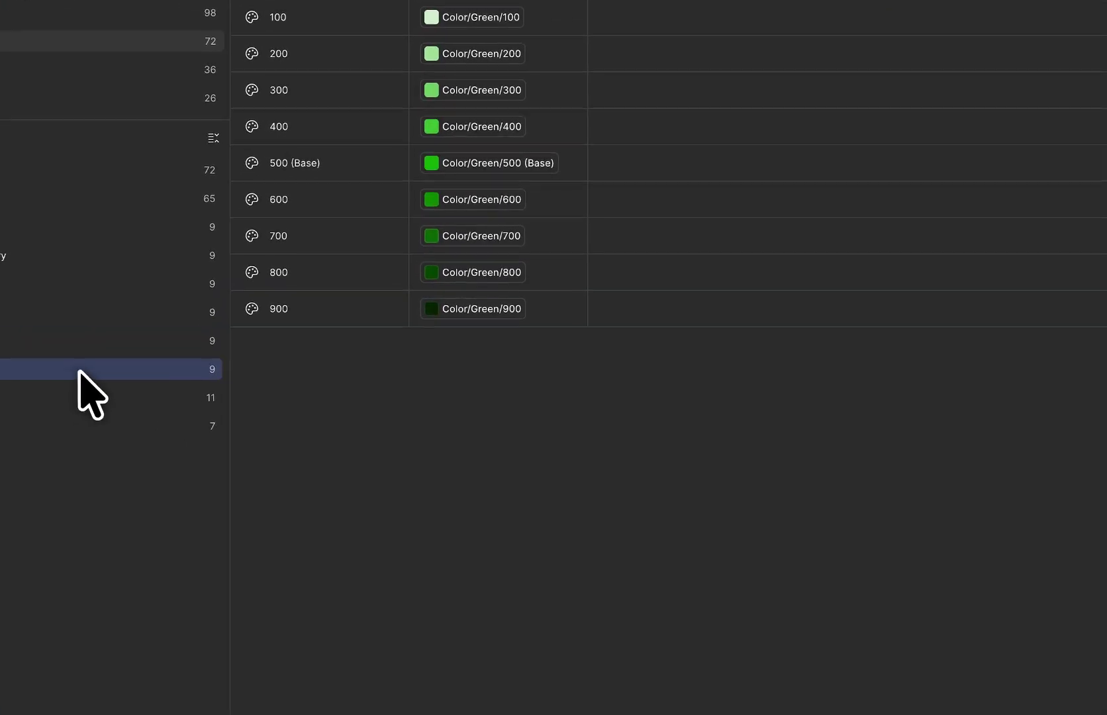
left_click(124, 396)
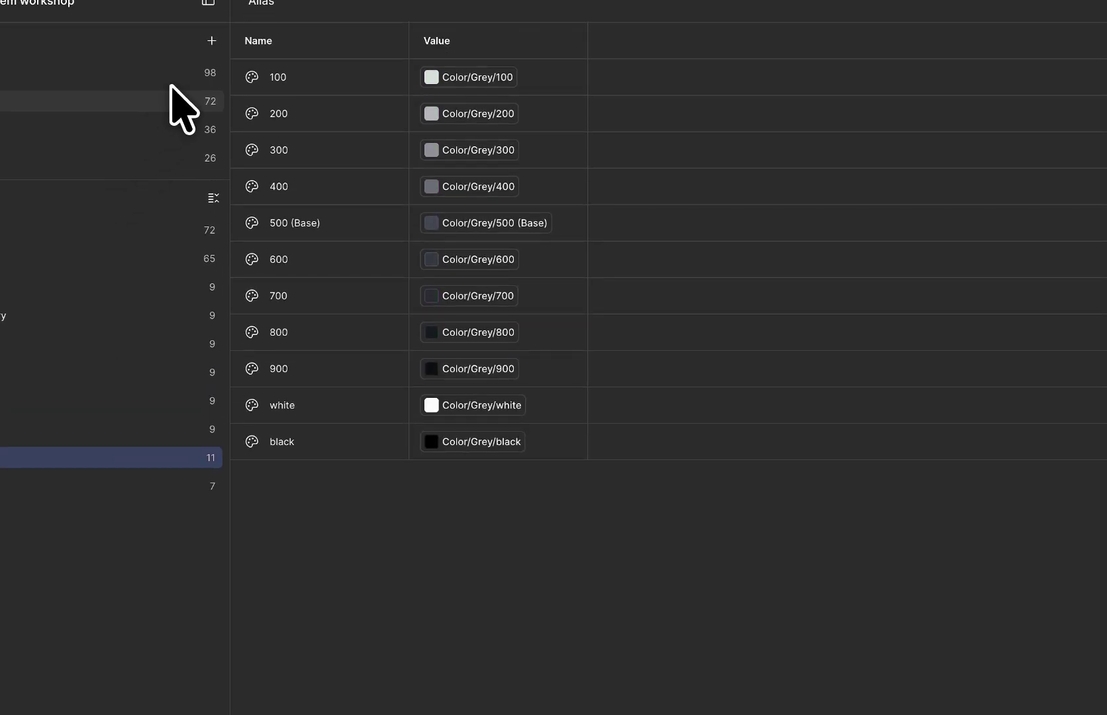
Step: Switch back to the Design system Lessons file, check its Primitive color tokens collection, and return to the Alias color tokens collection
mouse_move(266, 43)
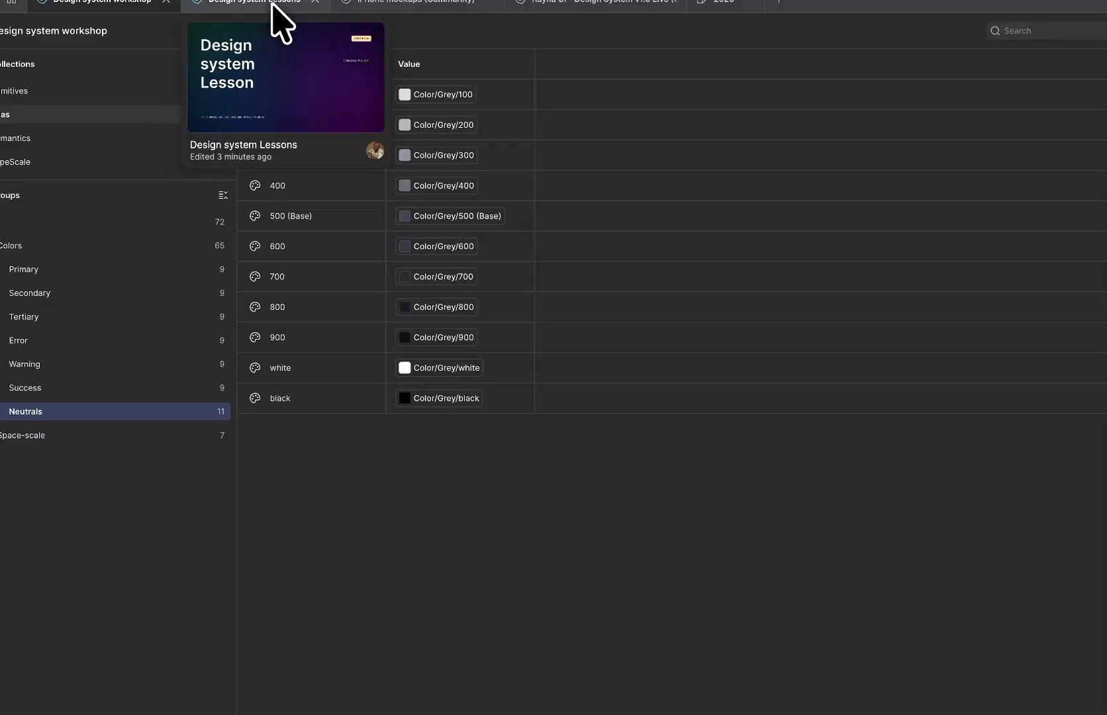
left_click(266, 44)
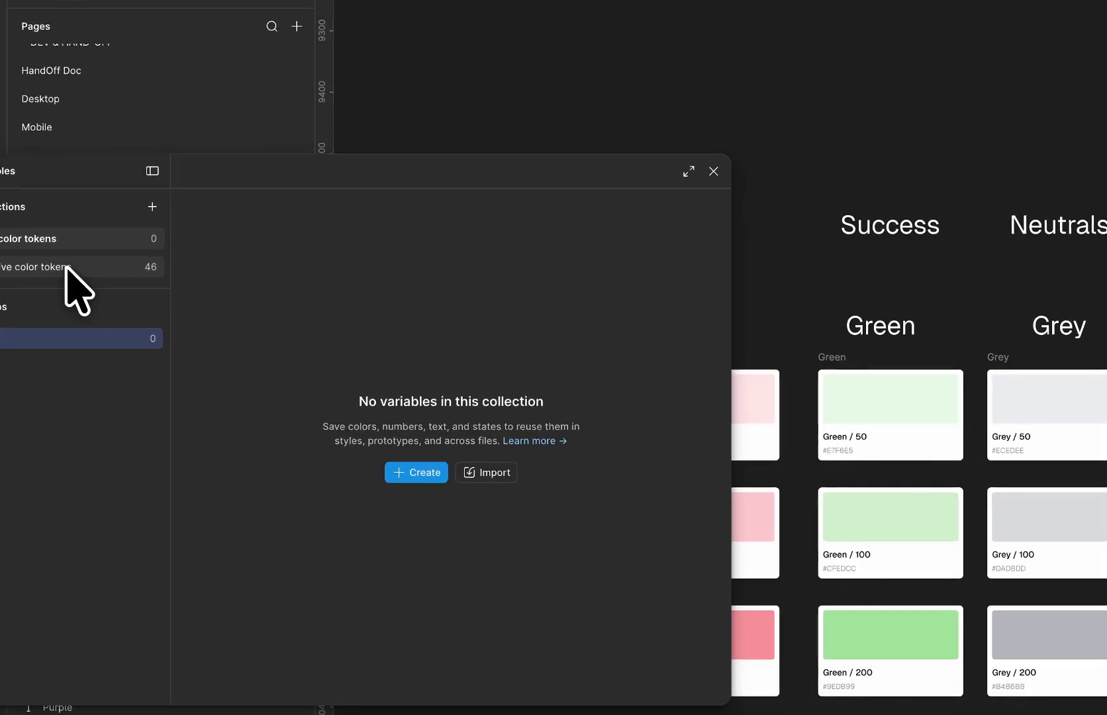
left_click(114, 280)
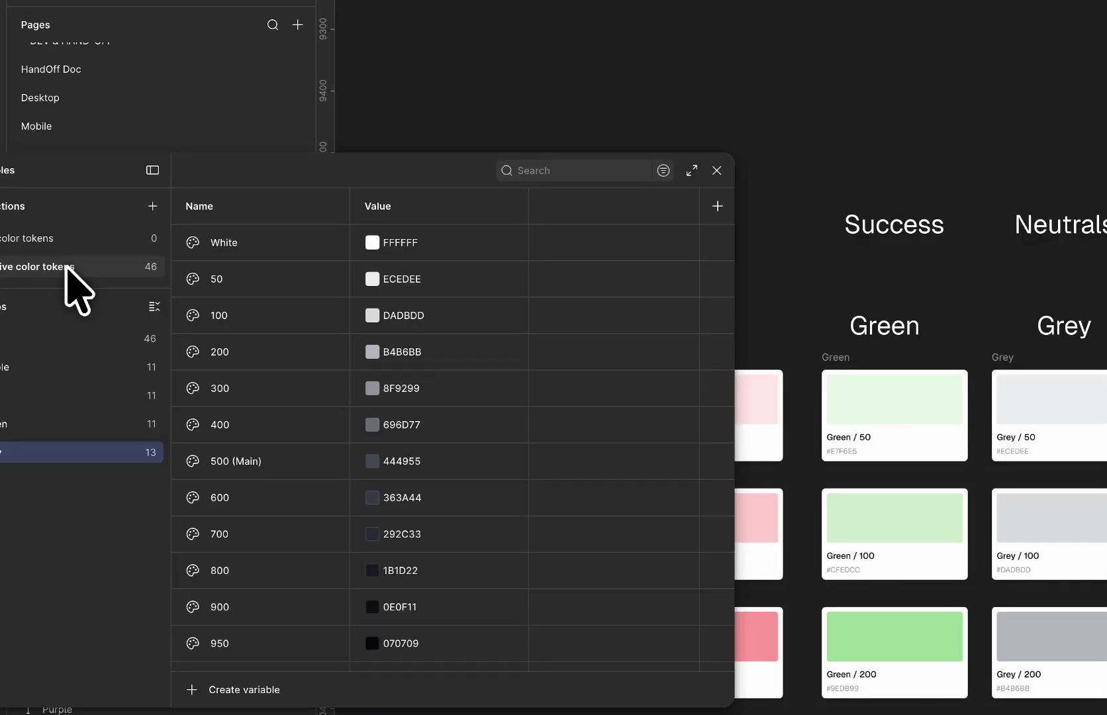
right_click(66, 268)
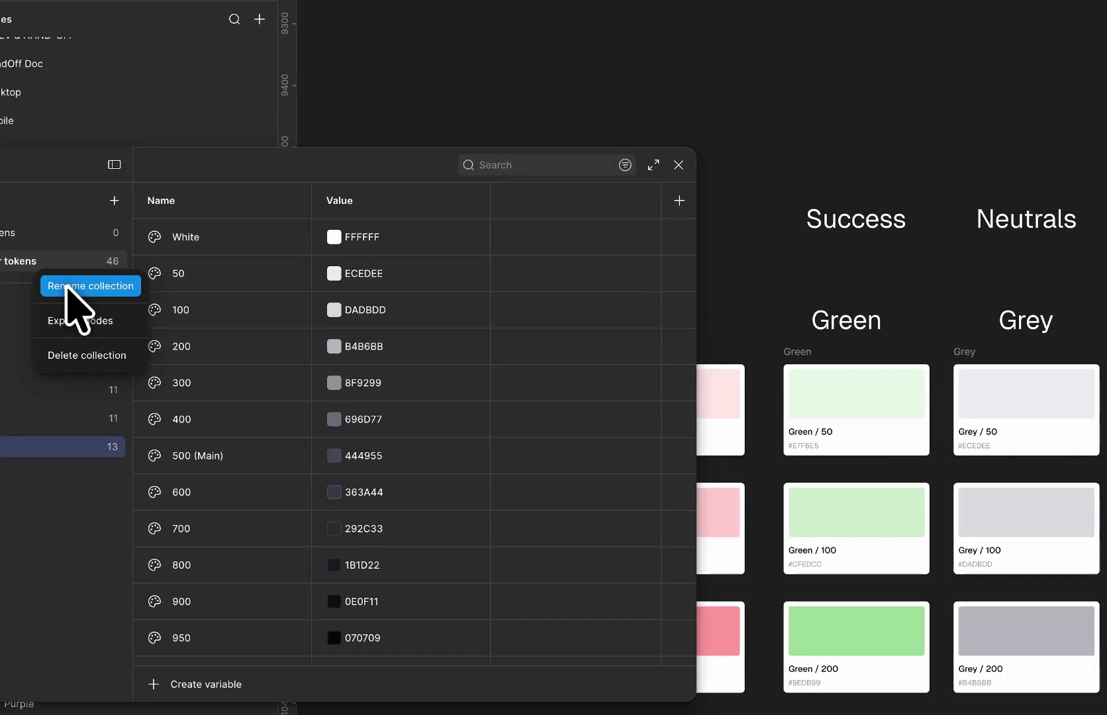
left_click(28, 232)
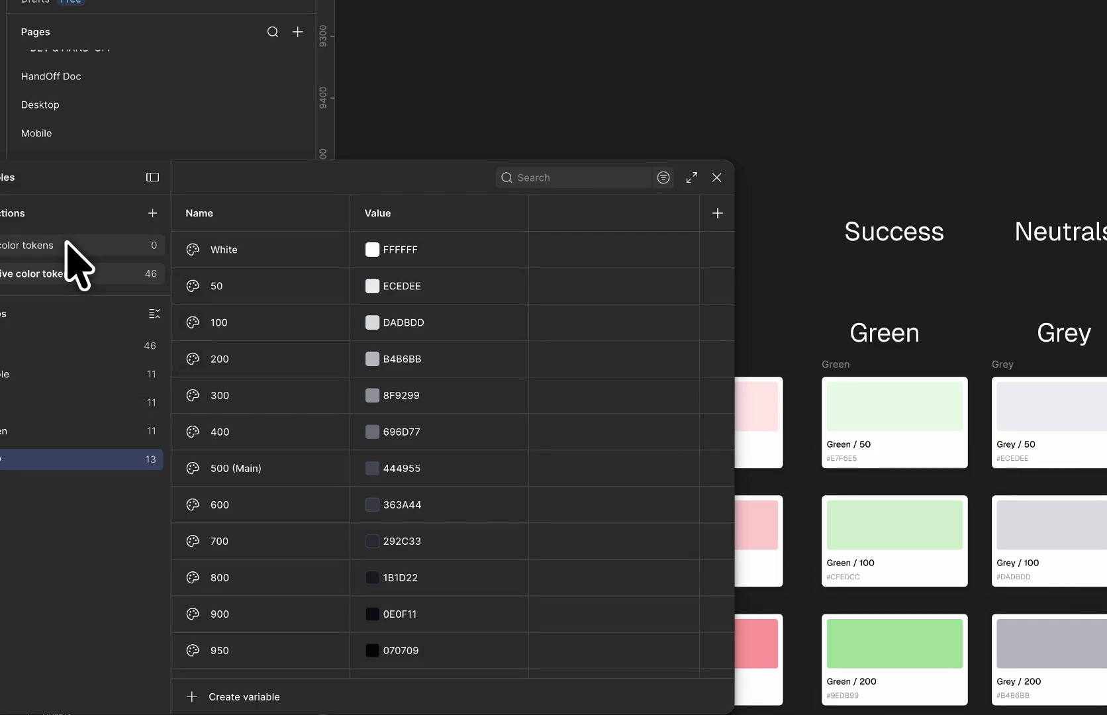
left_click(66, 244)
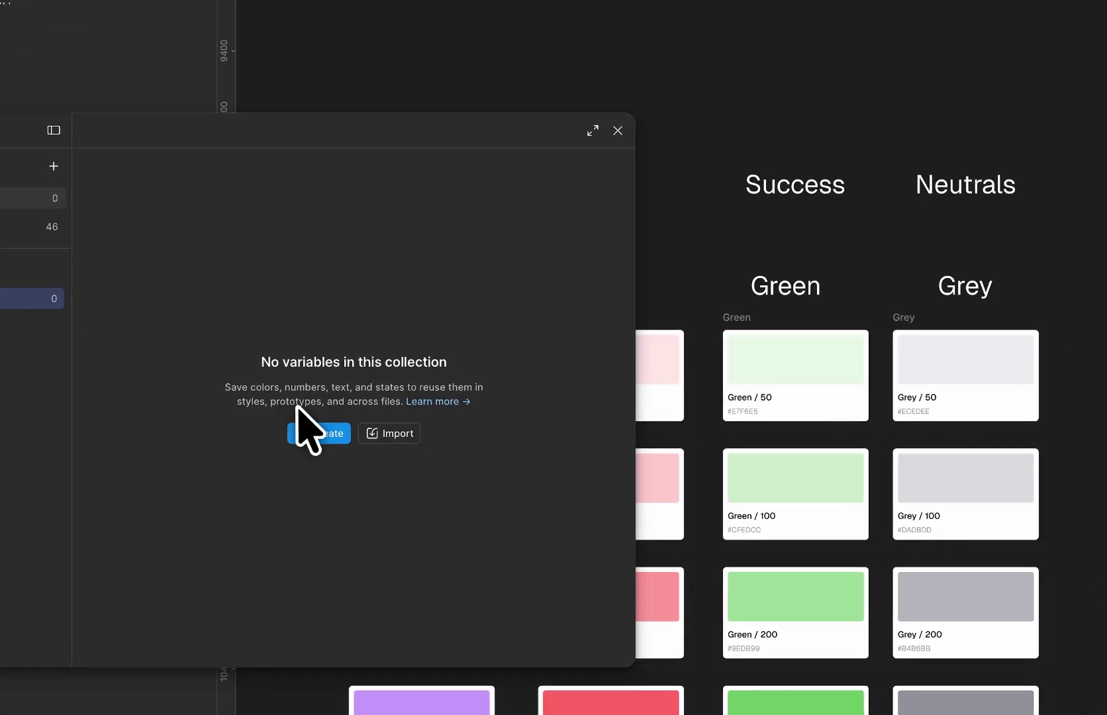
Step: Create a color variable named Primary/100 in the empty Alias color tokens collection
left_click(318, 433)
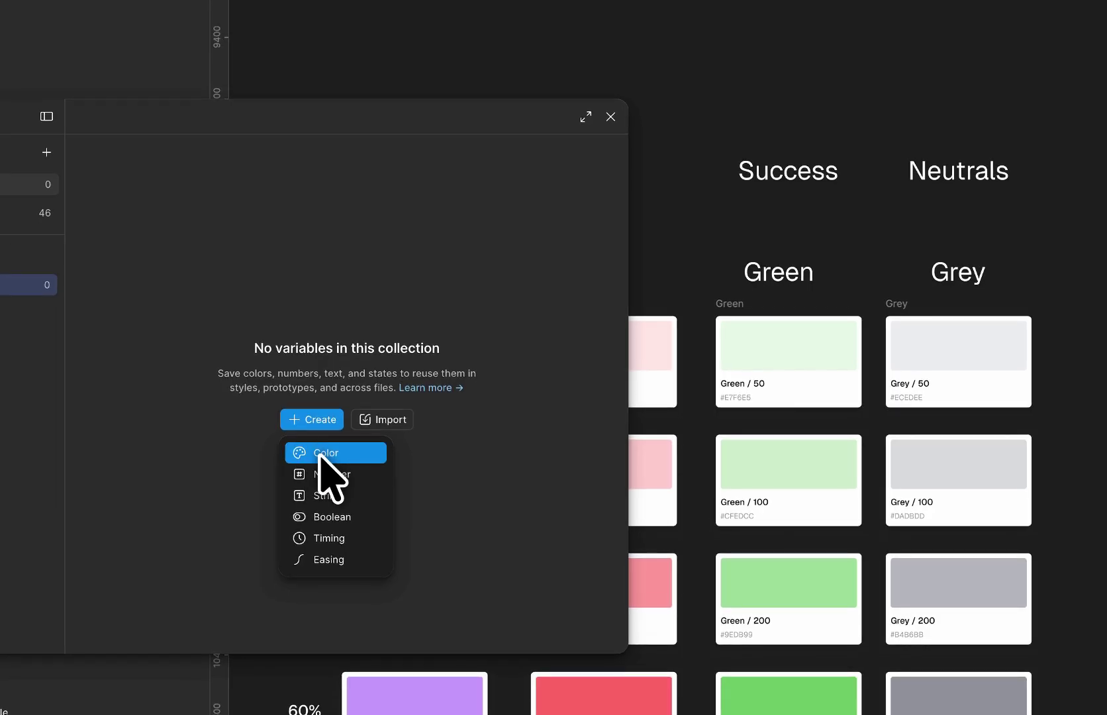
left_click(322, 454)
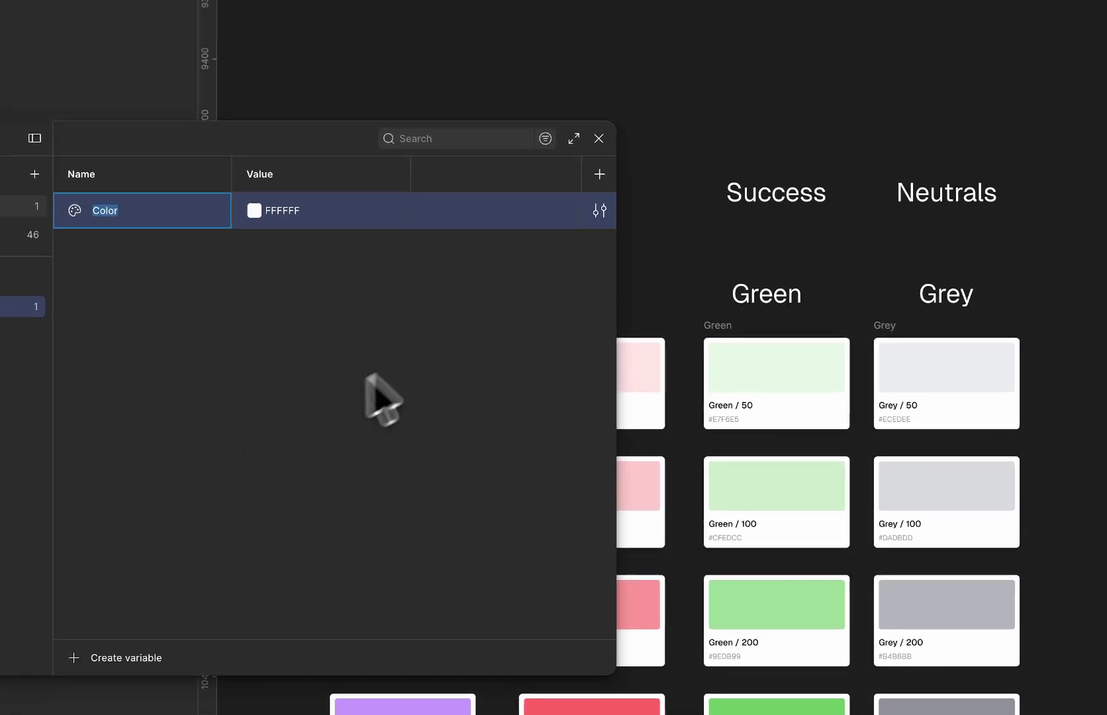
scroll(593, 316, "left", 10)
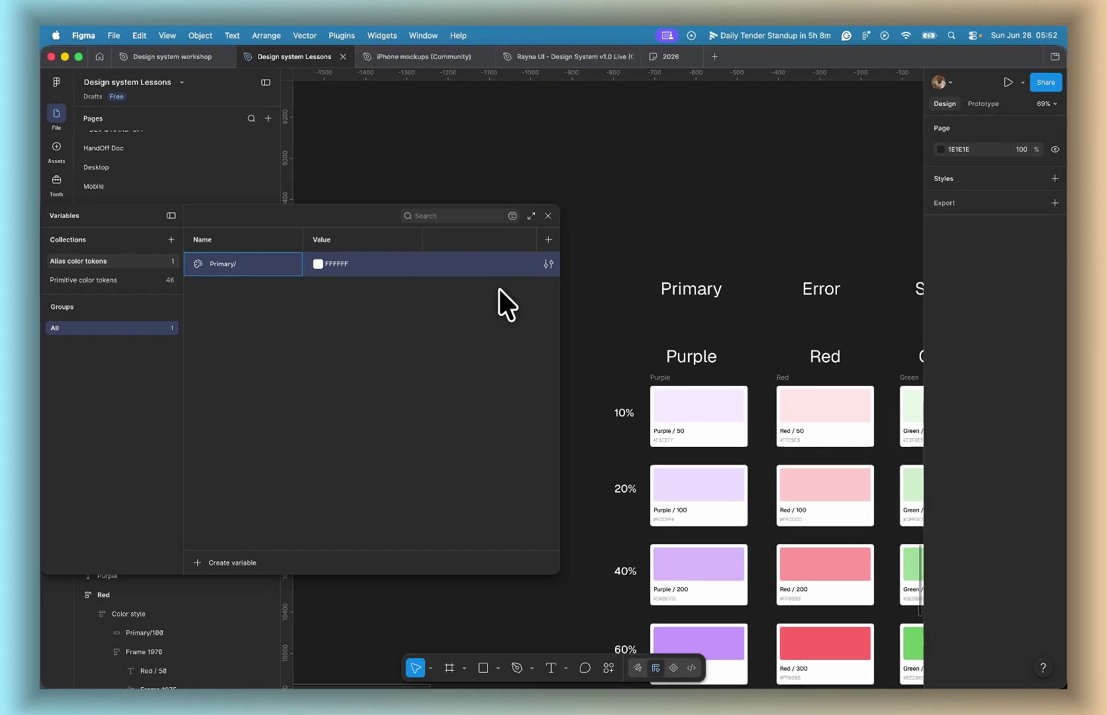
type("00")
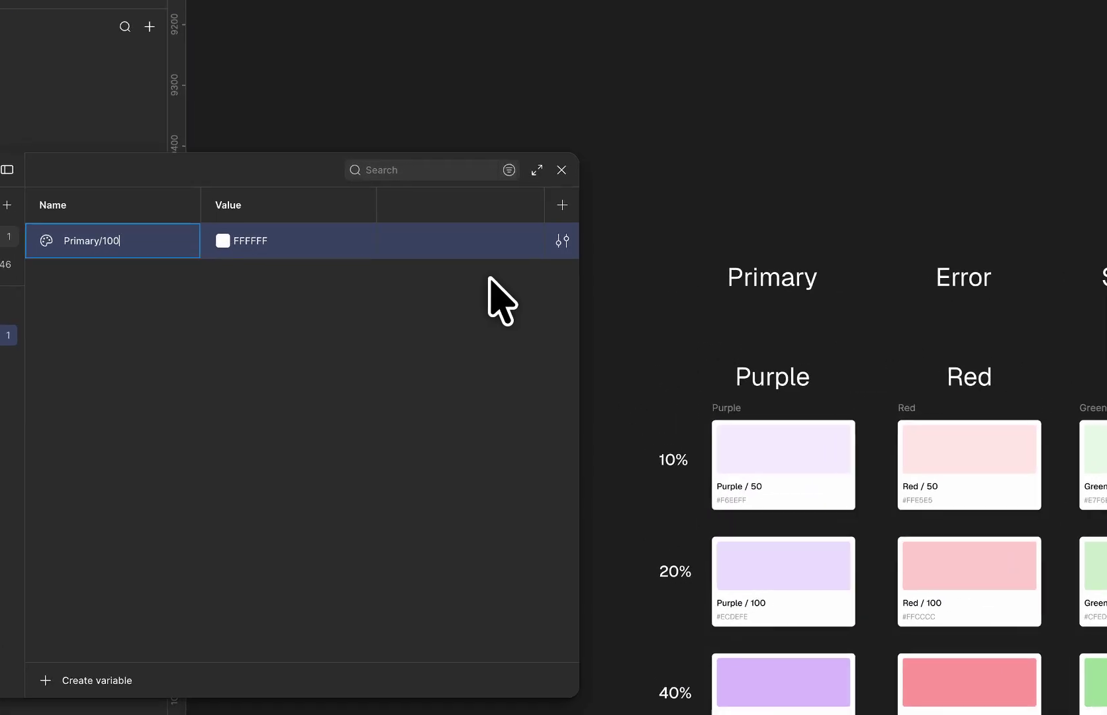
key("Return")
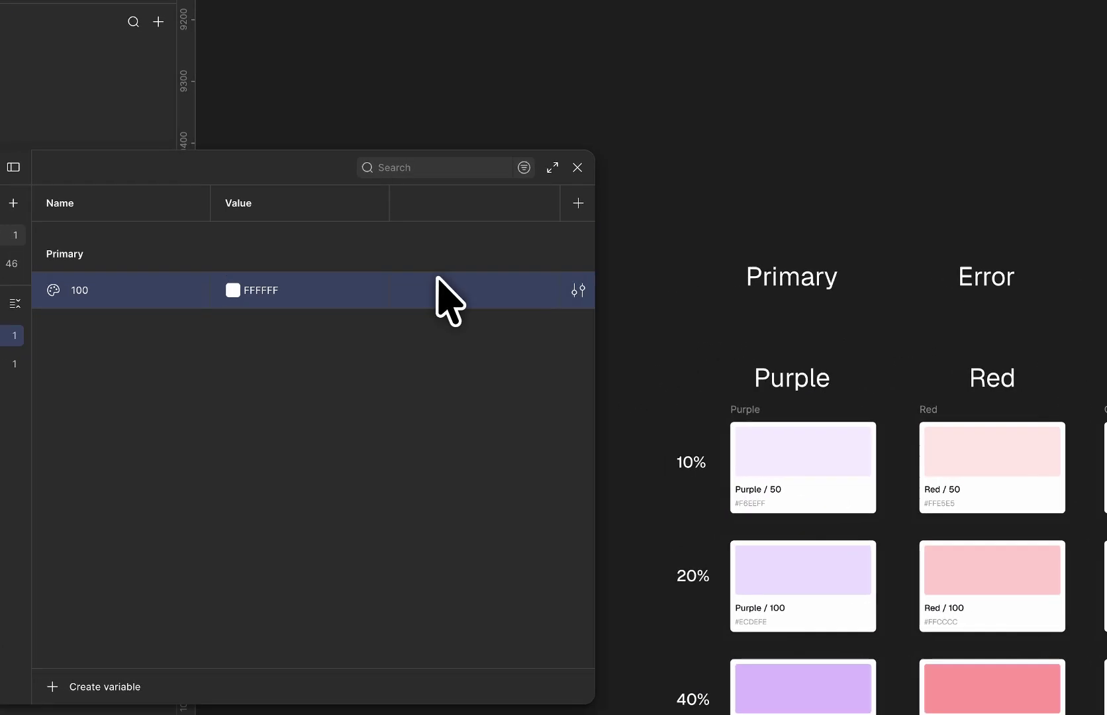
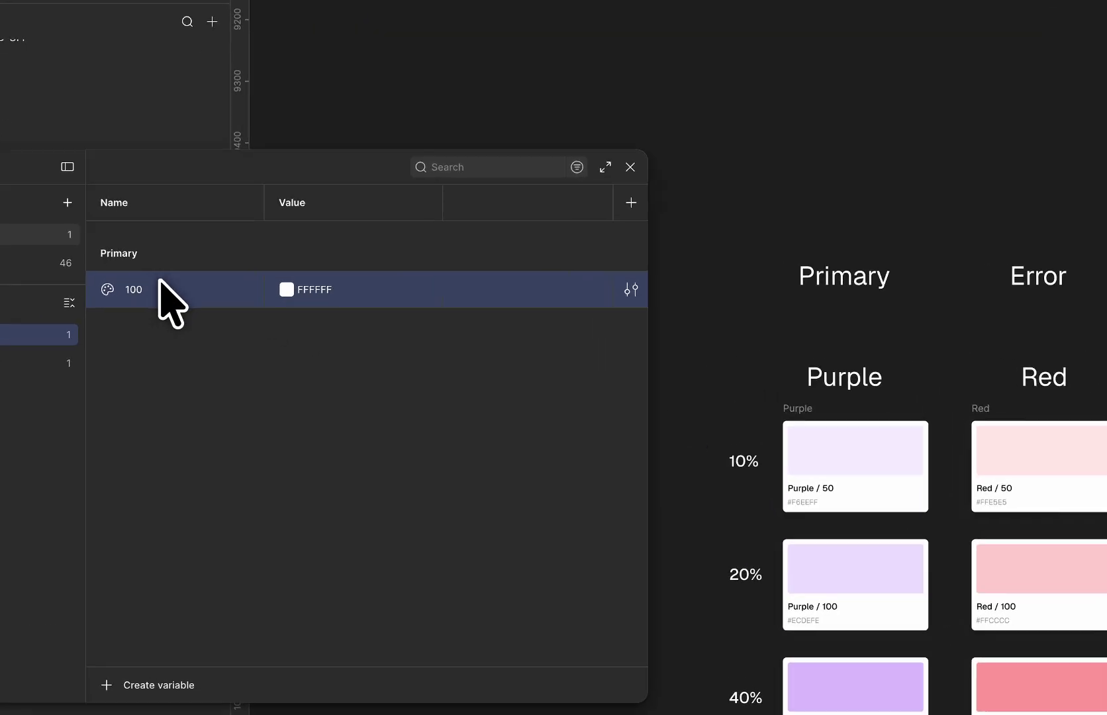
Step: Duplicate the 100 variable in the Primary group ten times so the group holds eleven color variables
key("ctrl+d")
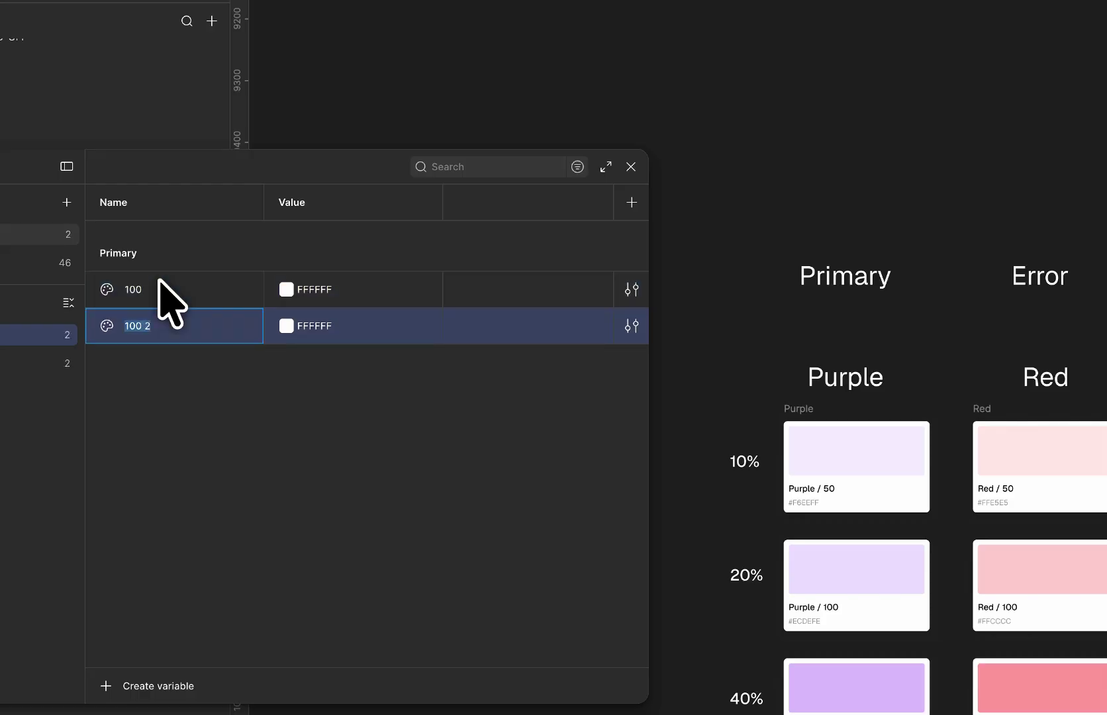
key("ctrl+d")
key("ctrl+d")
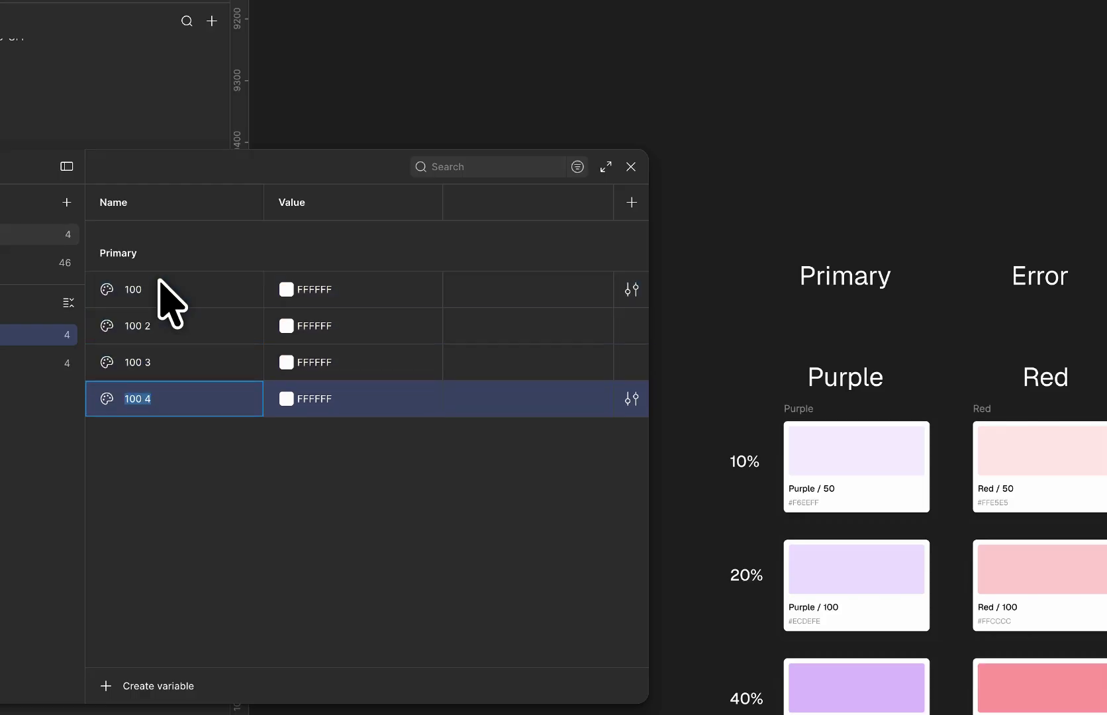
key("ctrl+d")
key("ctrl+d")
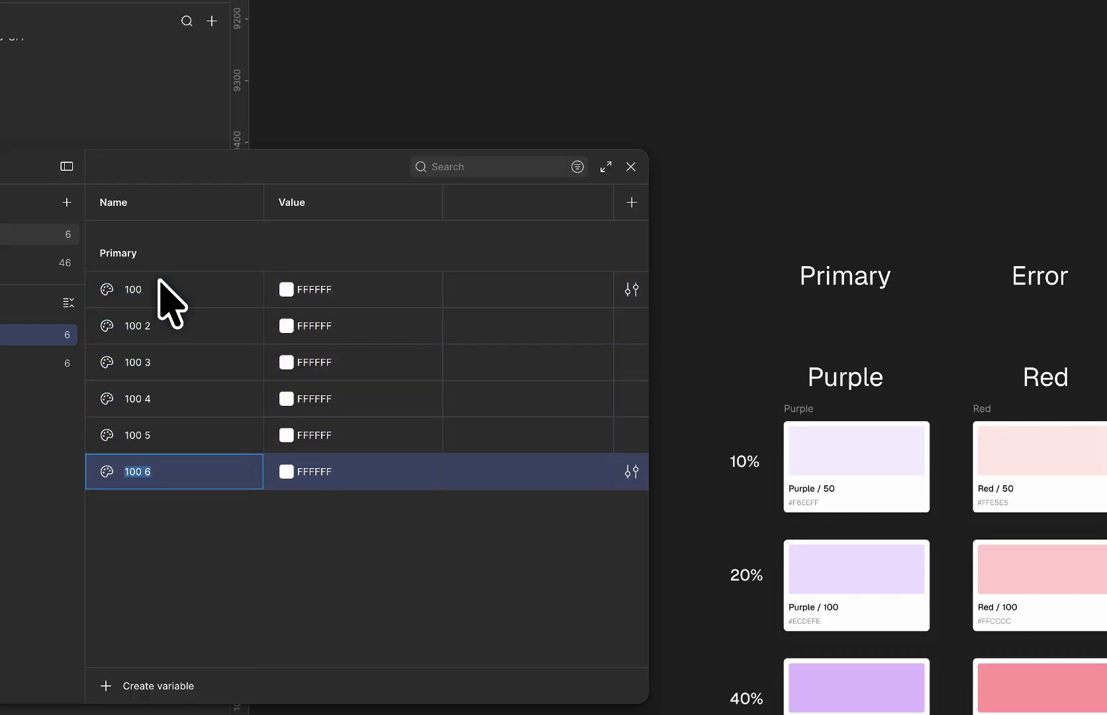
key("ctrl+d")
key("ctrl+d")
key("ctrl+d")
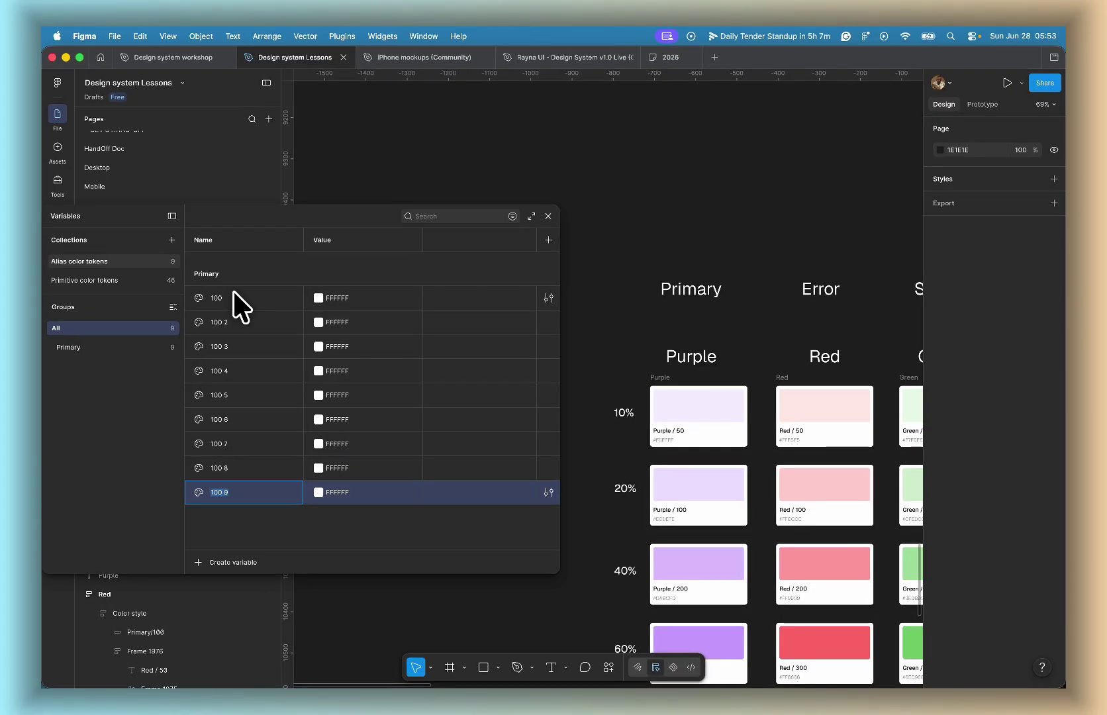
key("ctrl+d")
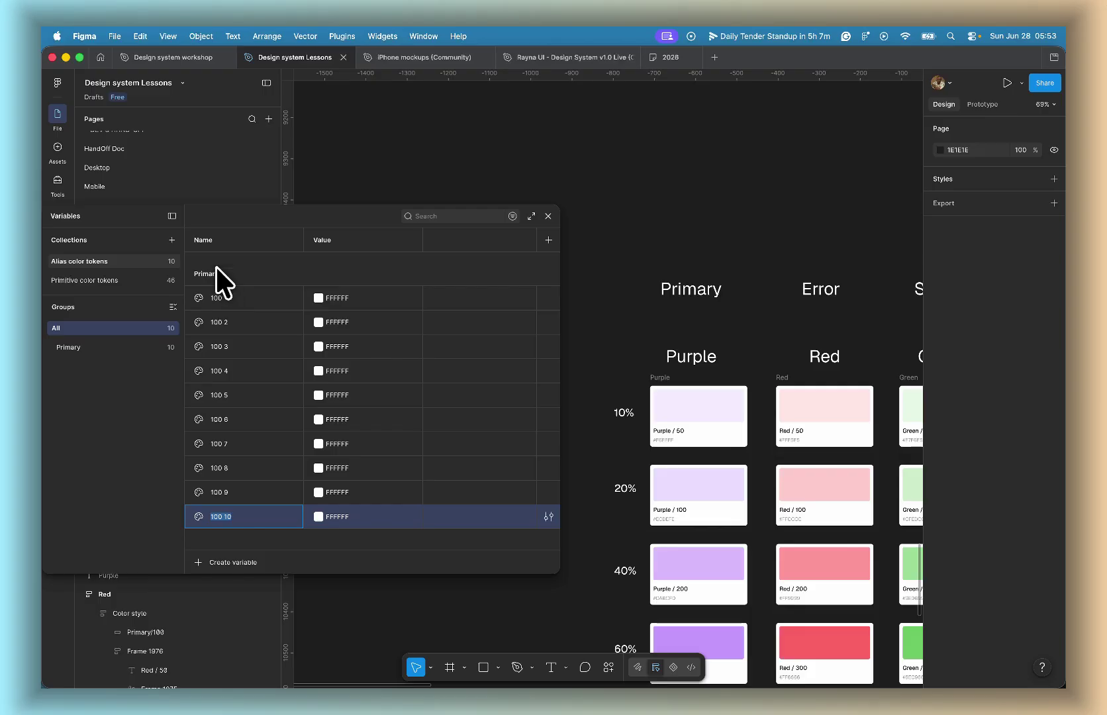
left_click(215, 294)
key("super+d")
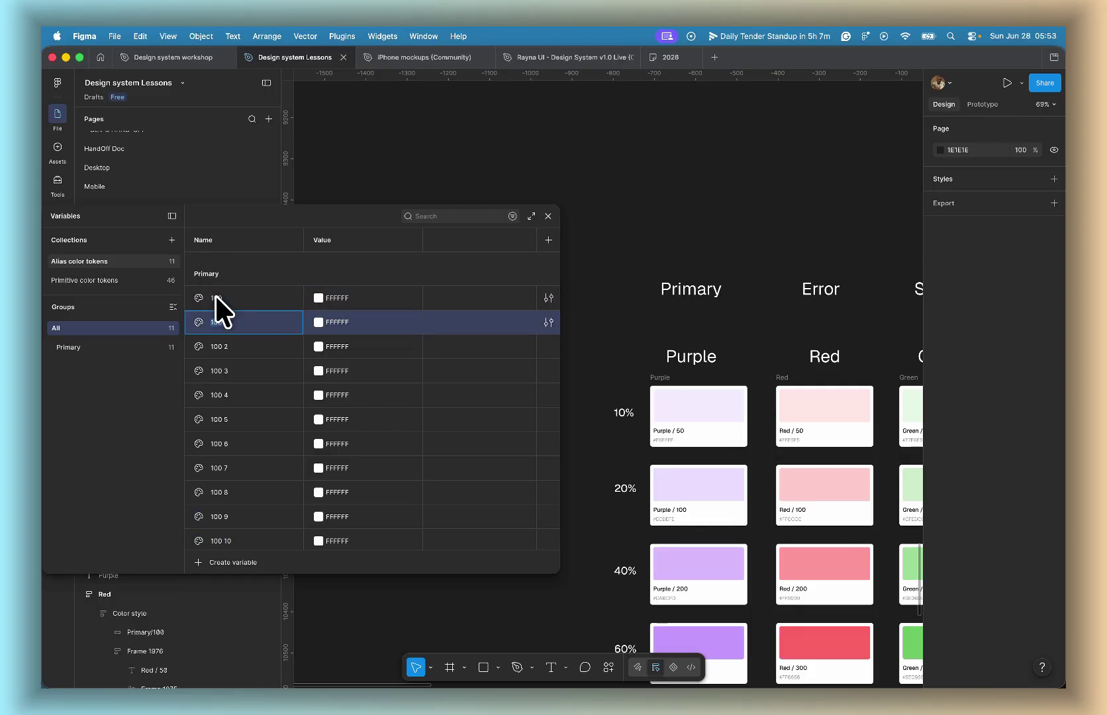
Step: Rename the first five Primary variables 50, 100, 200, 300 and 400 in order
left_click(215, 295)
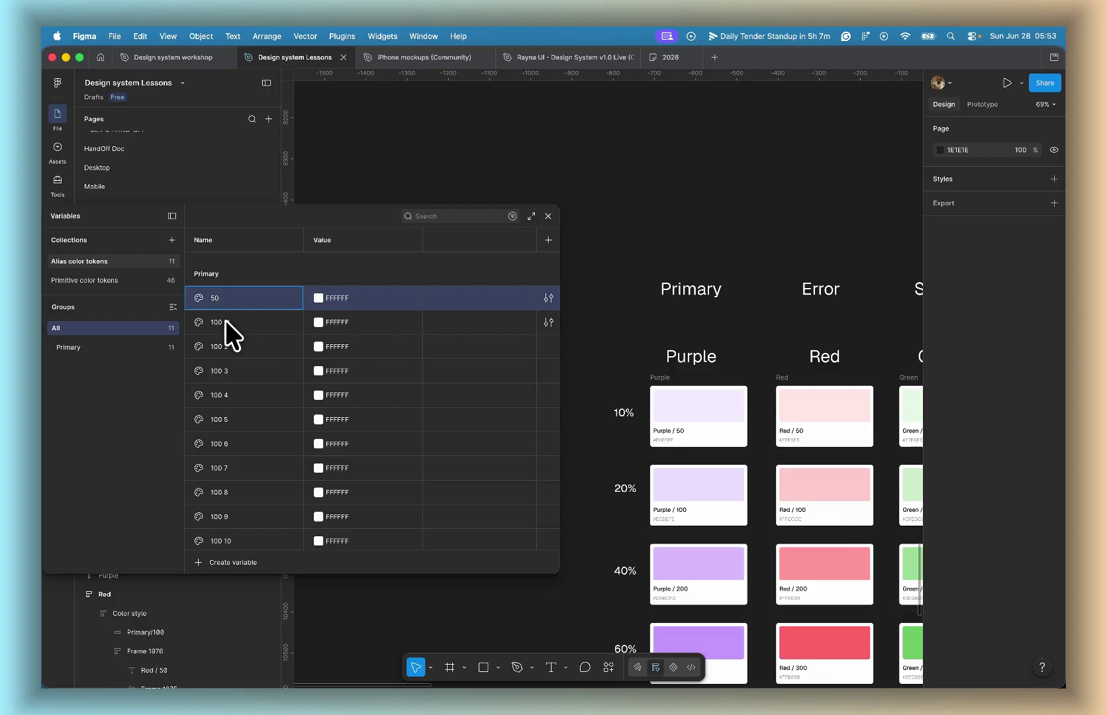
type("50")
double_click(225, 320)
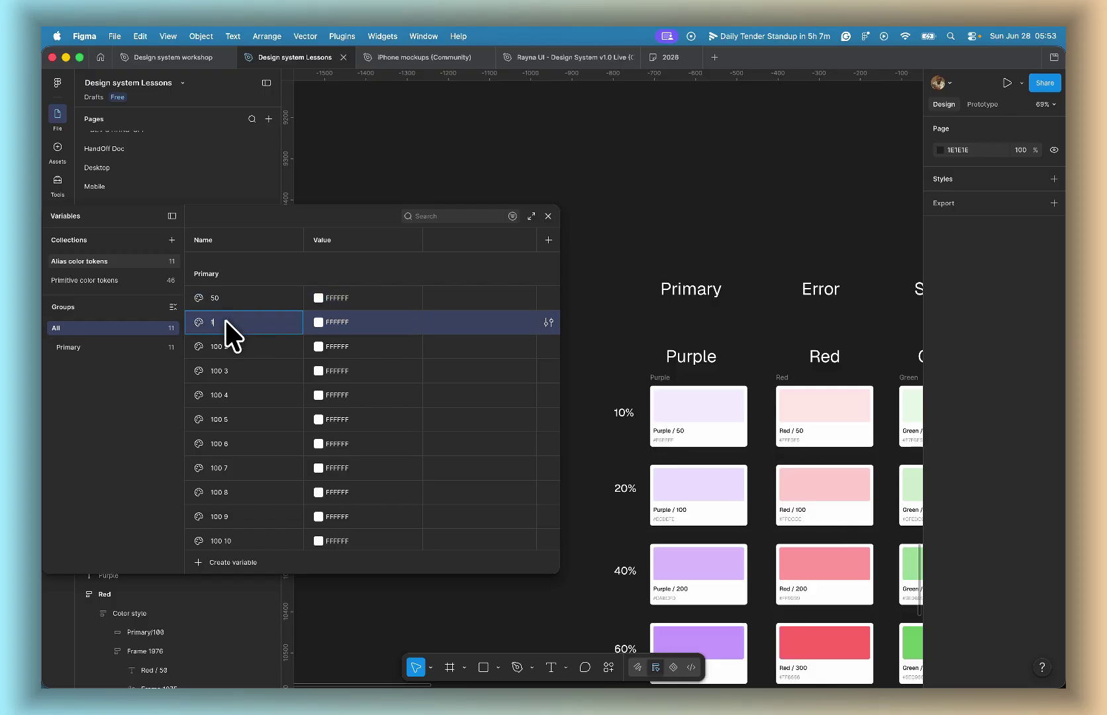
double_click(230, 340)
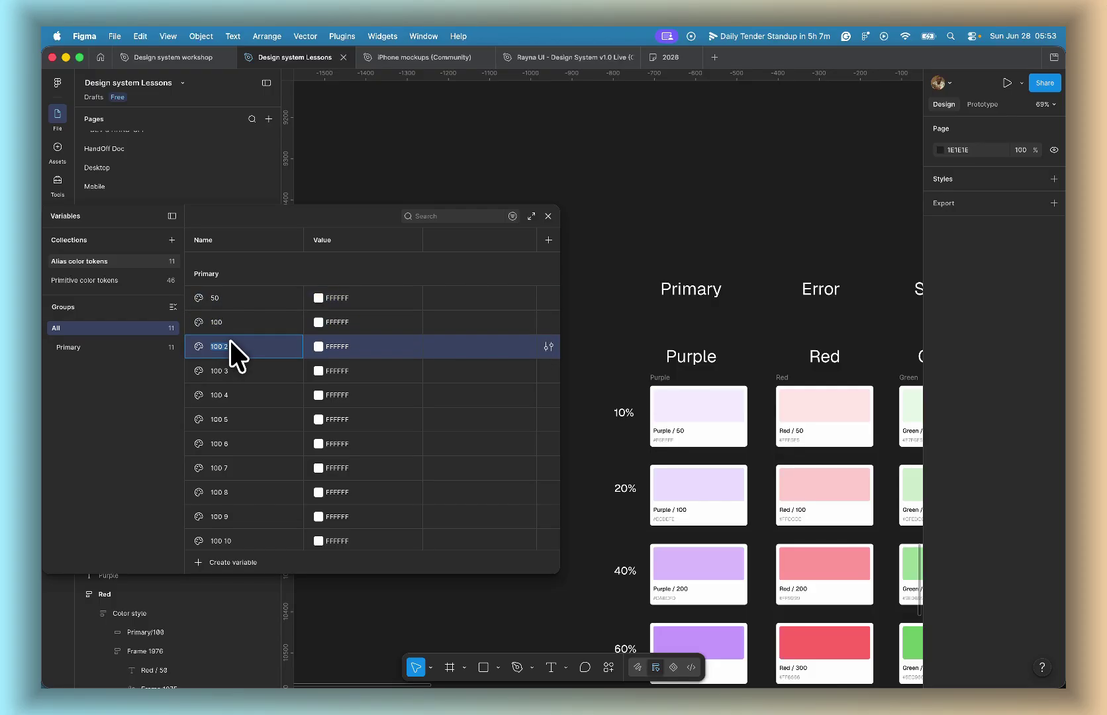
double_click(221, 371)
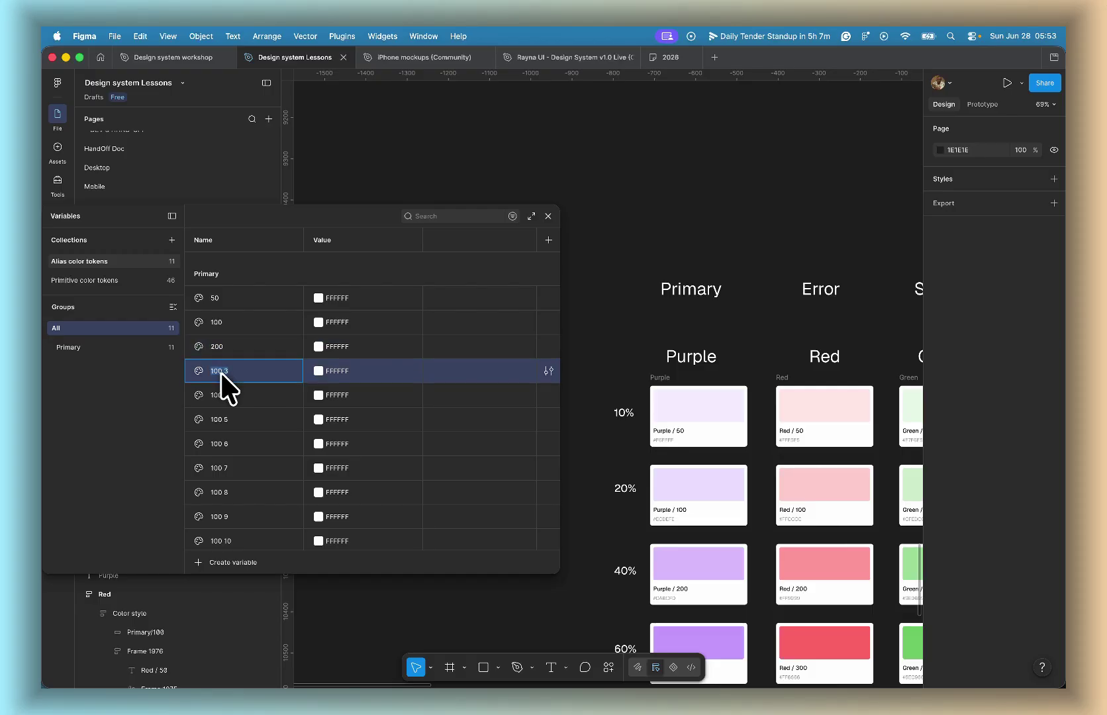
type("300")
double_click(221, 395)
type("400")
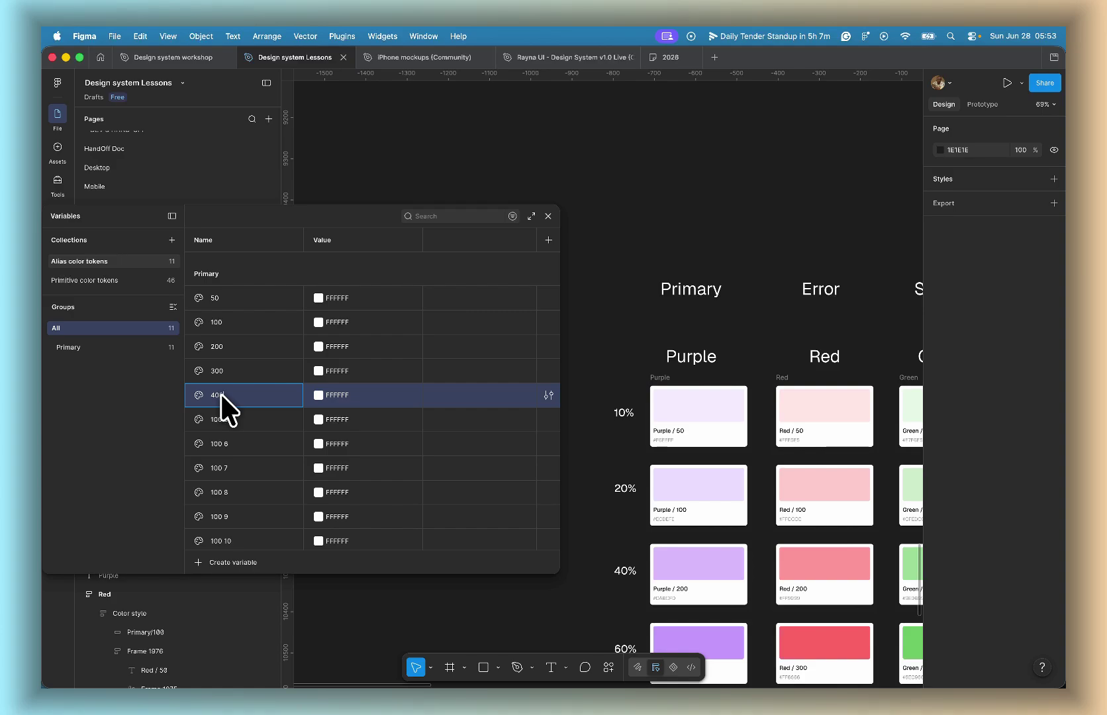
Step: Rename the sixth, seventh and eighth Primary variables 500 (main), 600 and 70
double_click(221, 420)
type("5")
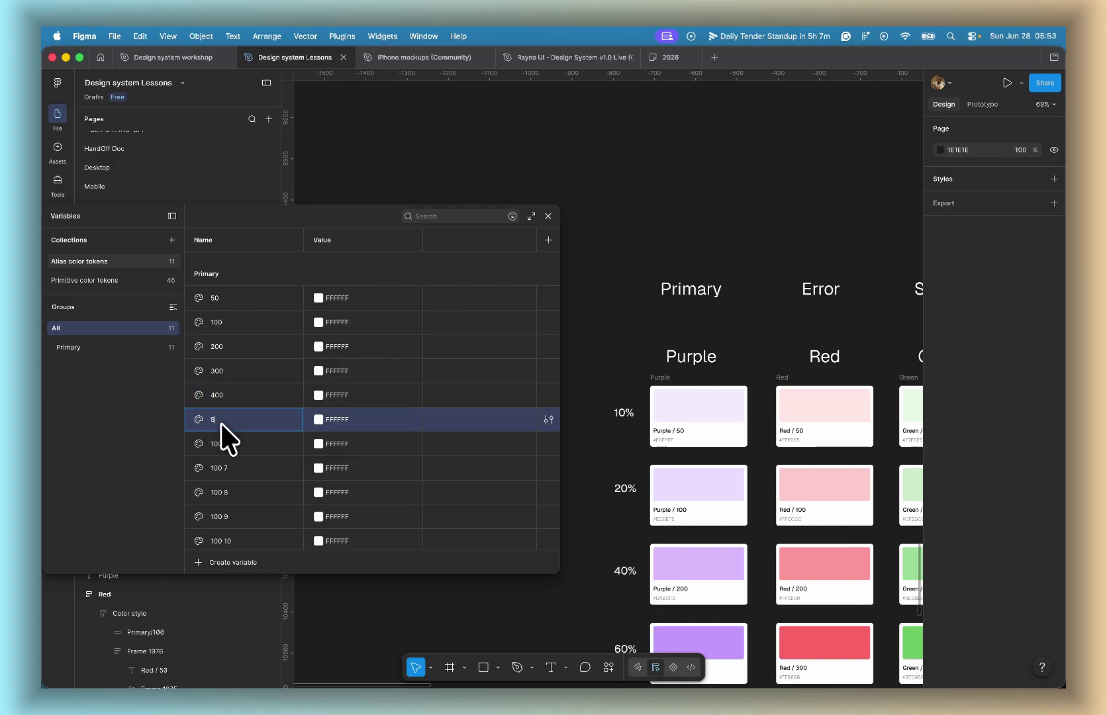
type("00")
left_click(231, 437)
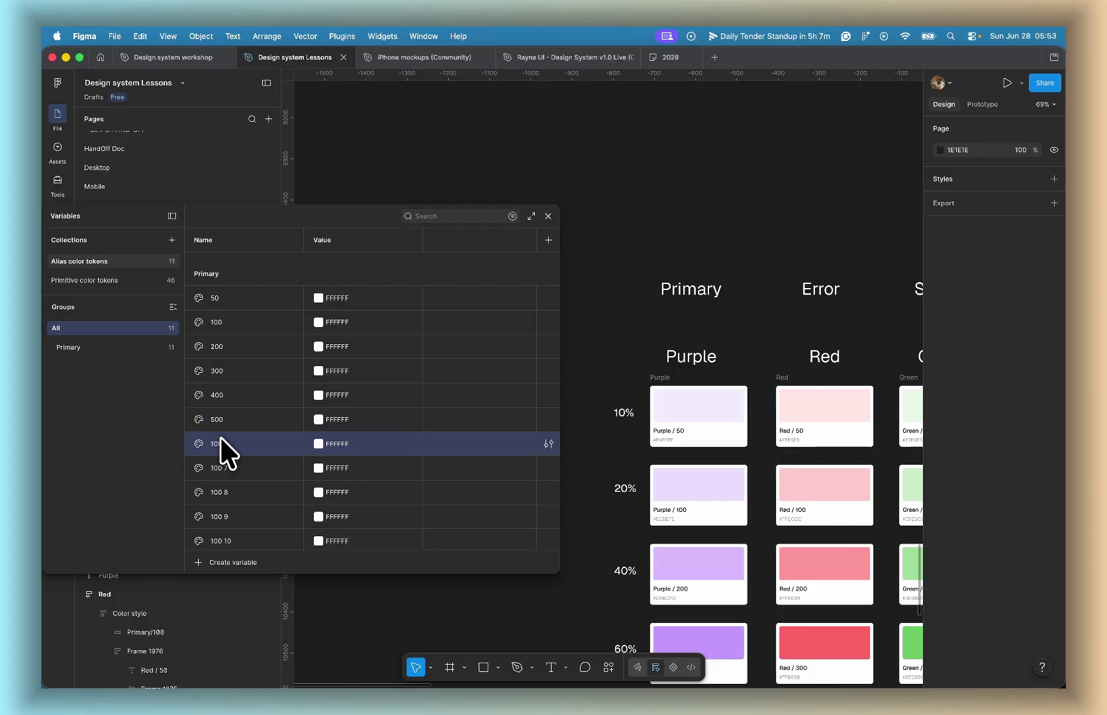
double_click(220, 437)
type("600")
double_click(225, 419)
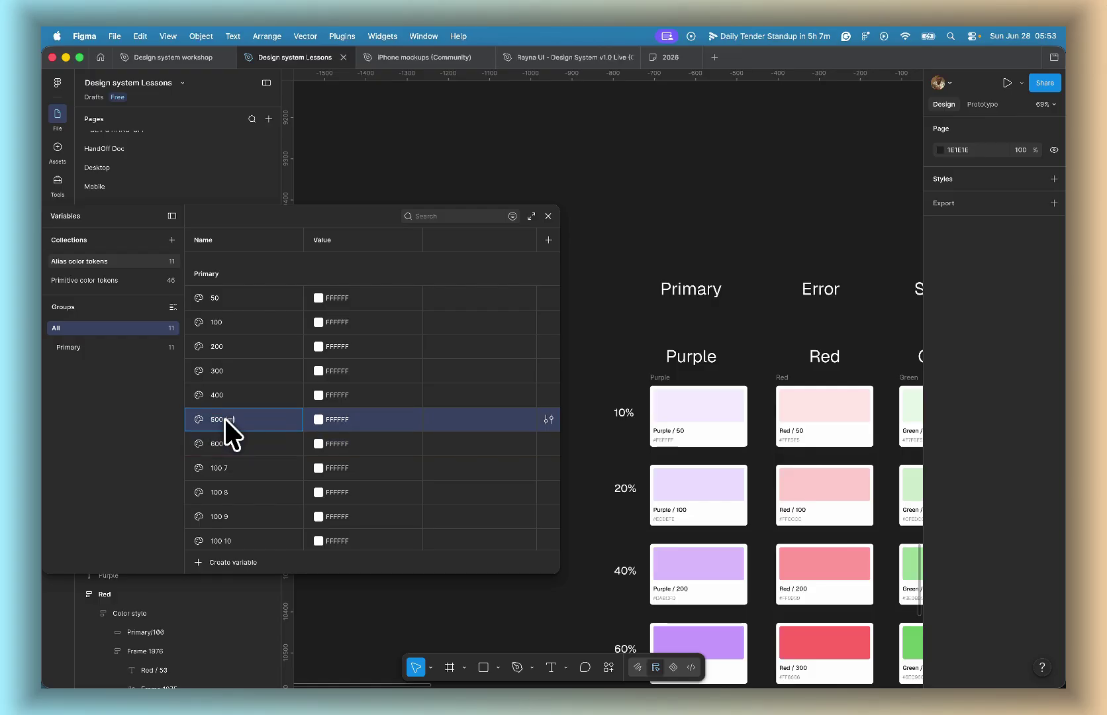
type("(main)")
left_click(214, 468)
double_click(225, 467)
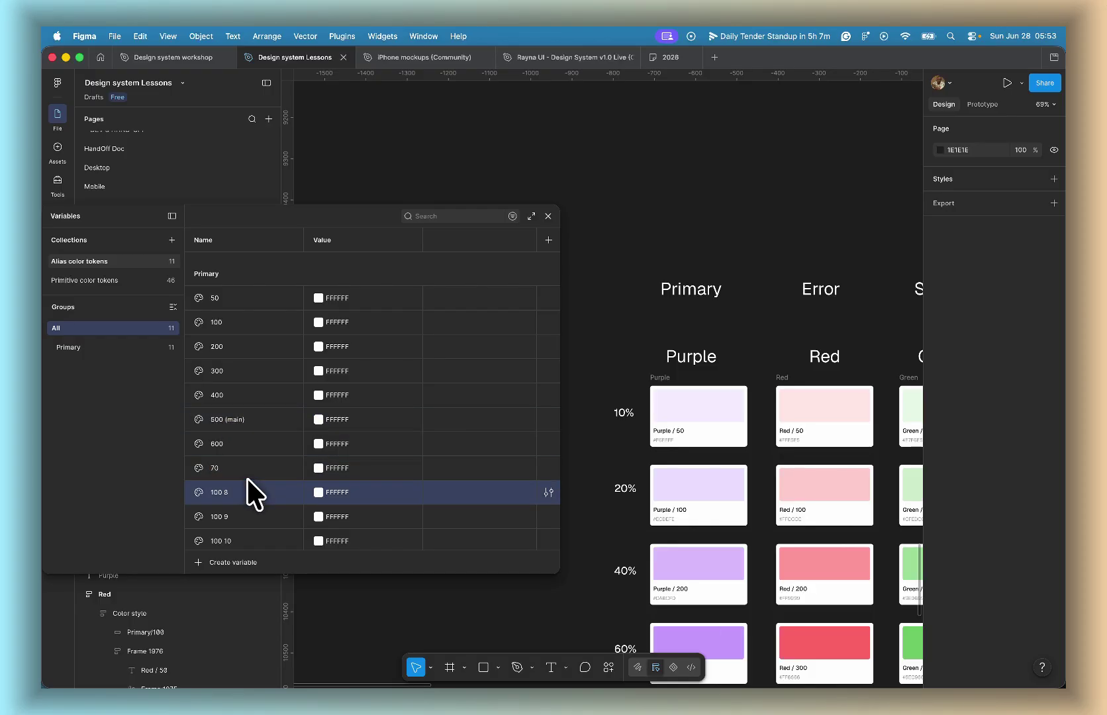
Step: Rename the last four variables in the Primary group 700, 800, 900 and 950 in order
double_click(214, 468)
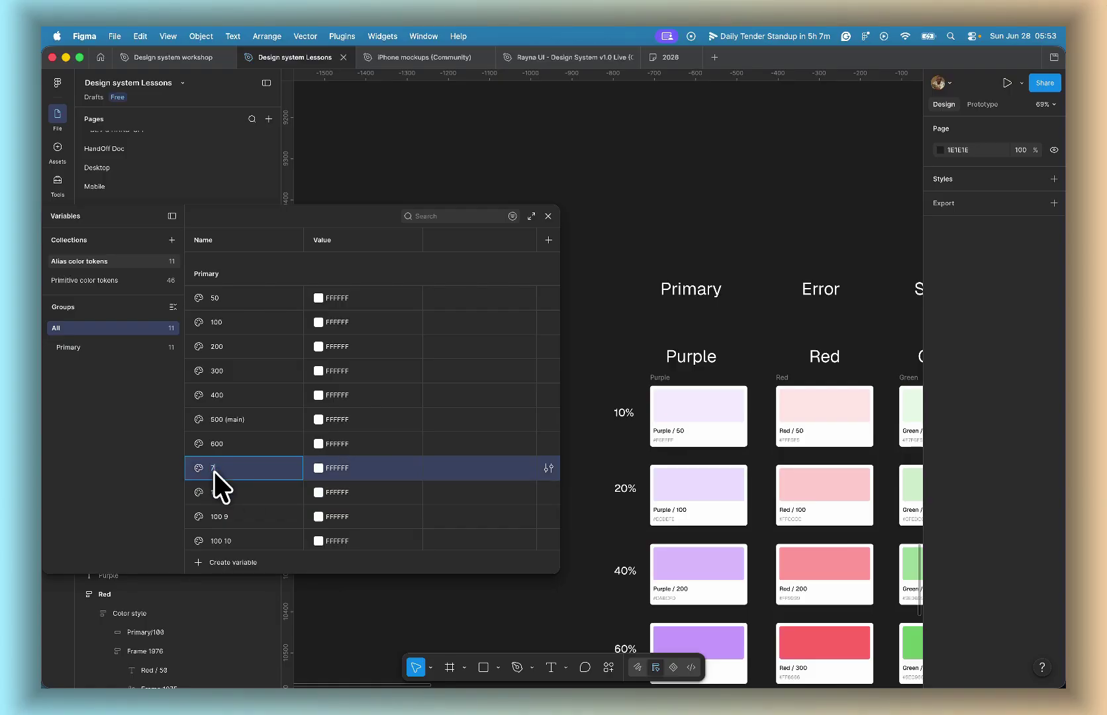
double_click(225, 493)
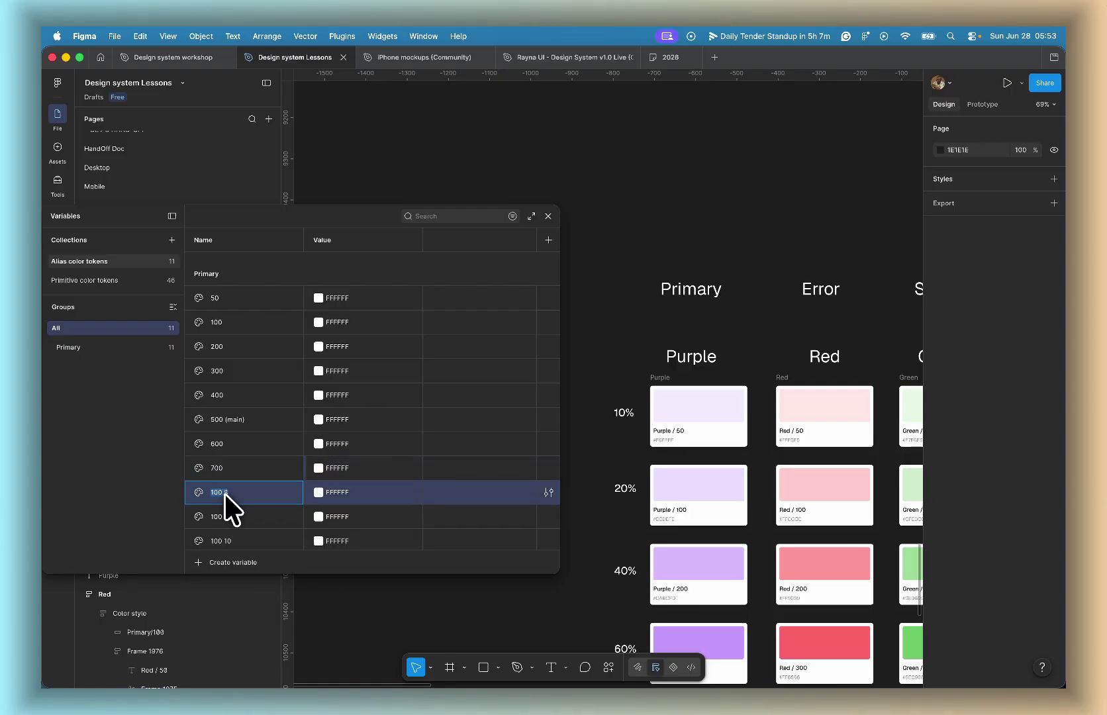
type("800")
double_click(220, 508)
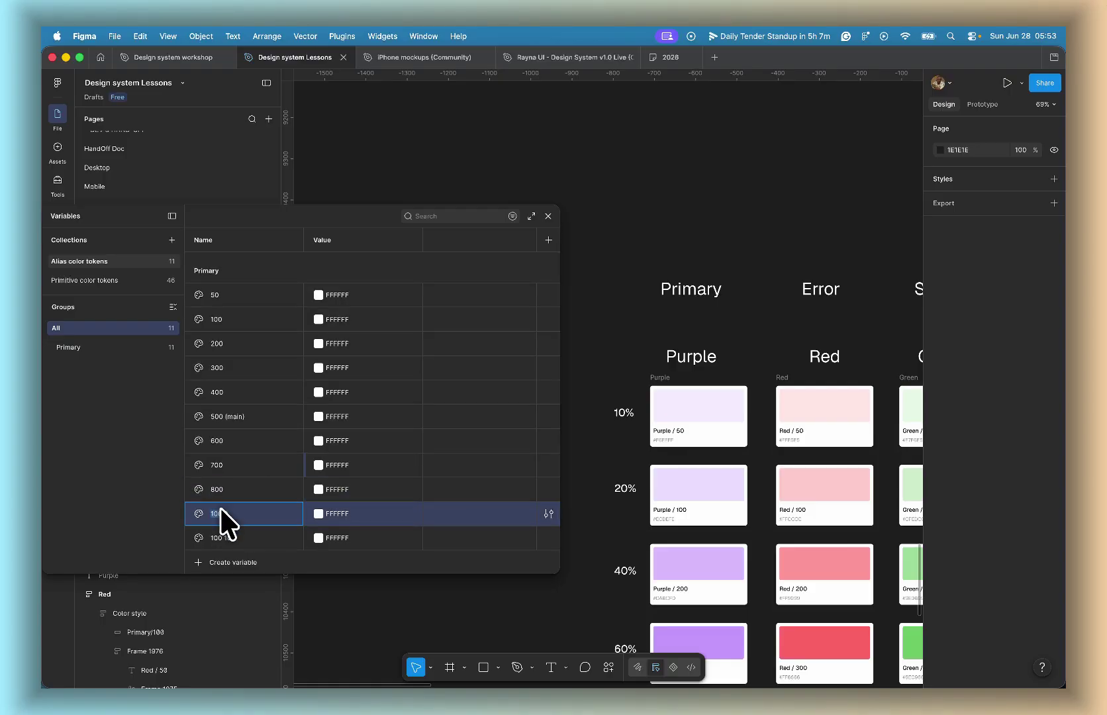
type("900")
double_click(214, 538)
type("950")
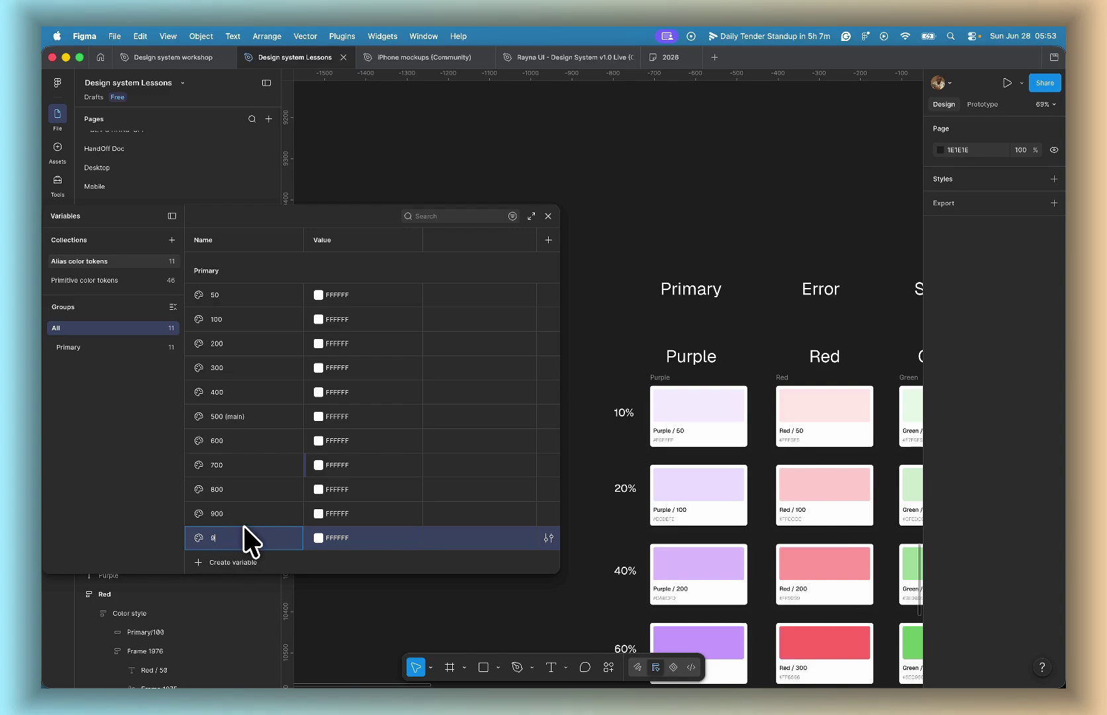
Step: Examine the canvas swatch scales that pair Primary, Error, Success and Neutrals with Purple, Red, Green and Grey
left_click(318, 417)
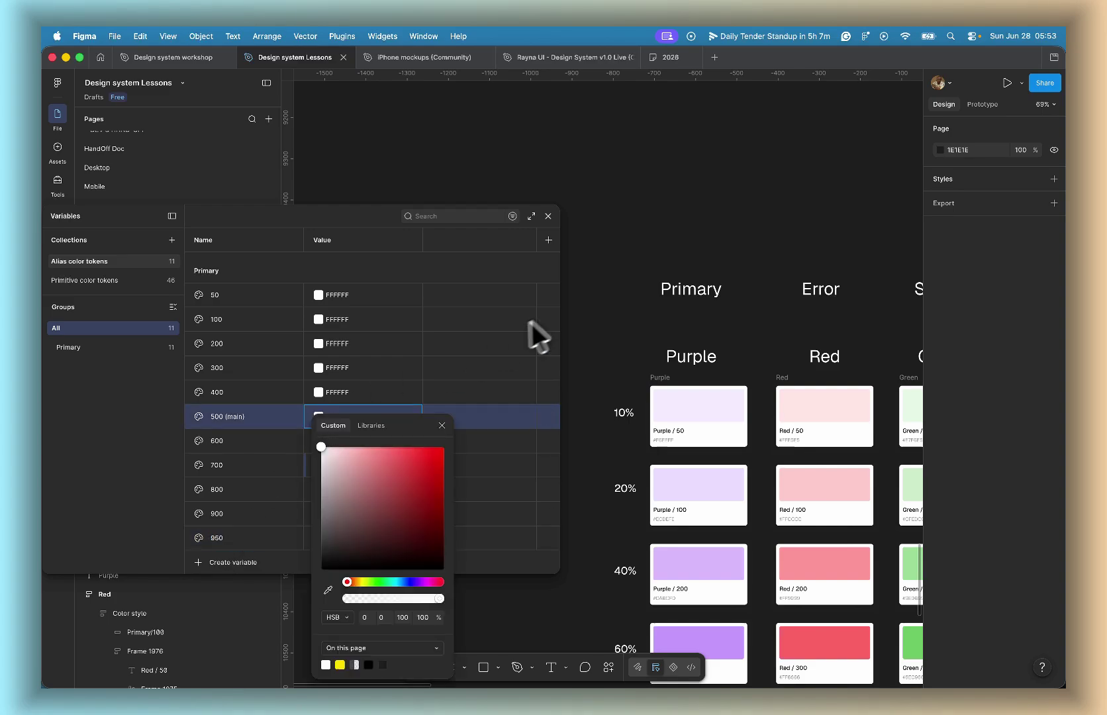
left_click(595, 319)
scroll(622, 419, "down", 4)
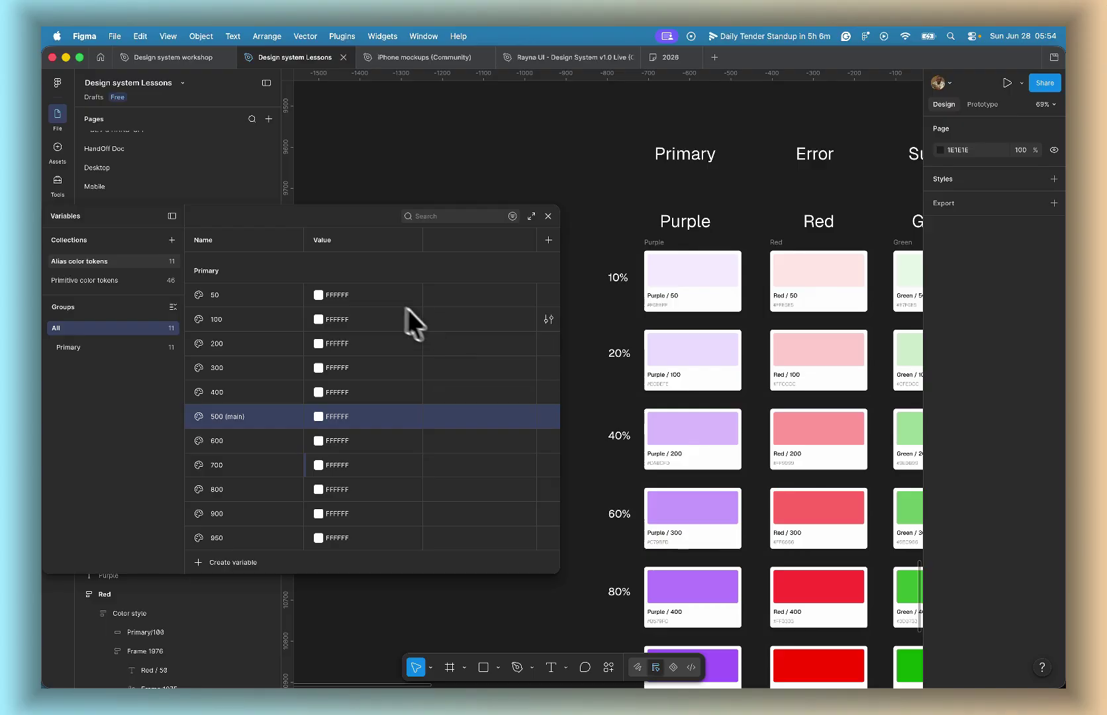
scroll(712, 291, "right", 2)
scroll(712, 292, "down", 1)
scroll(714, 286, "down", 5)
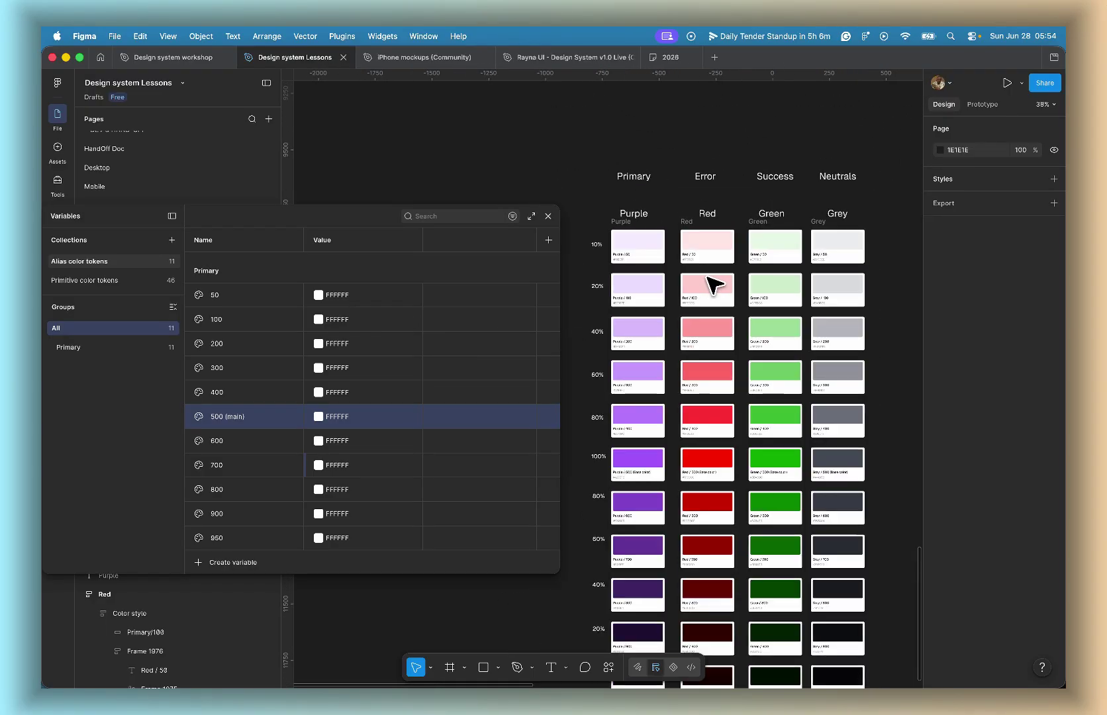
scroll(629, 317, "down", 5)
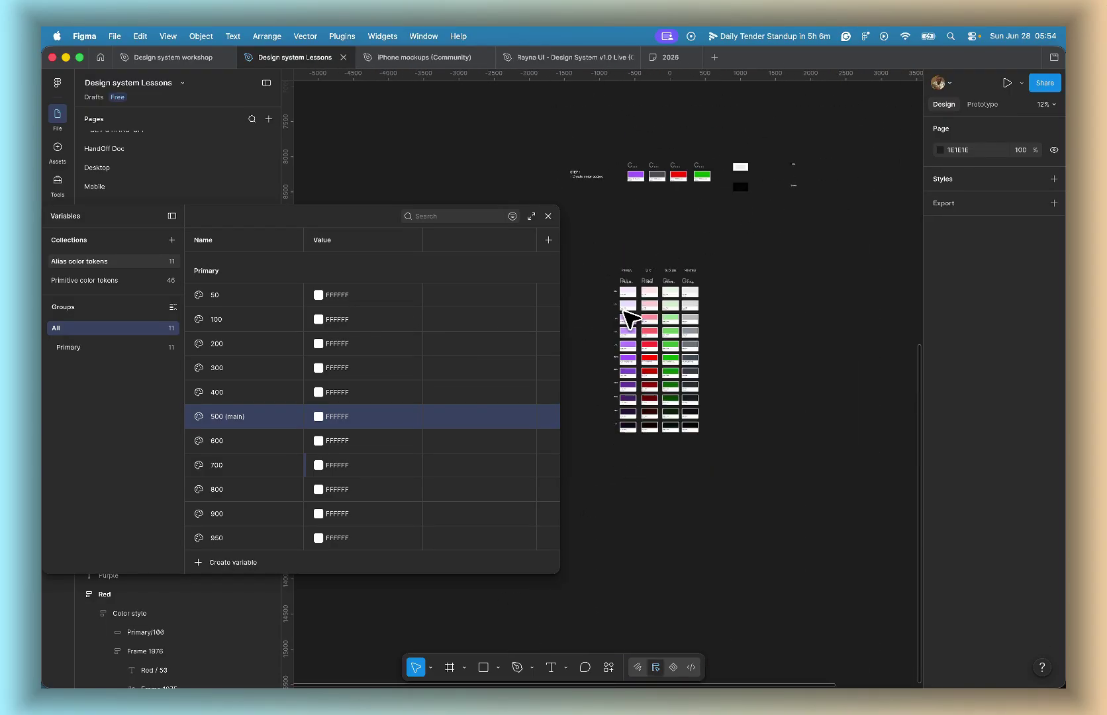
scroll(628, 317, "right", 6)
scroll(628, 317, "down", 2)
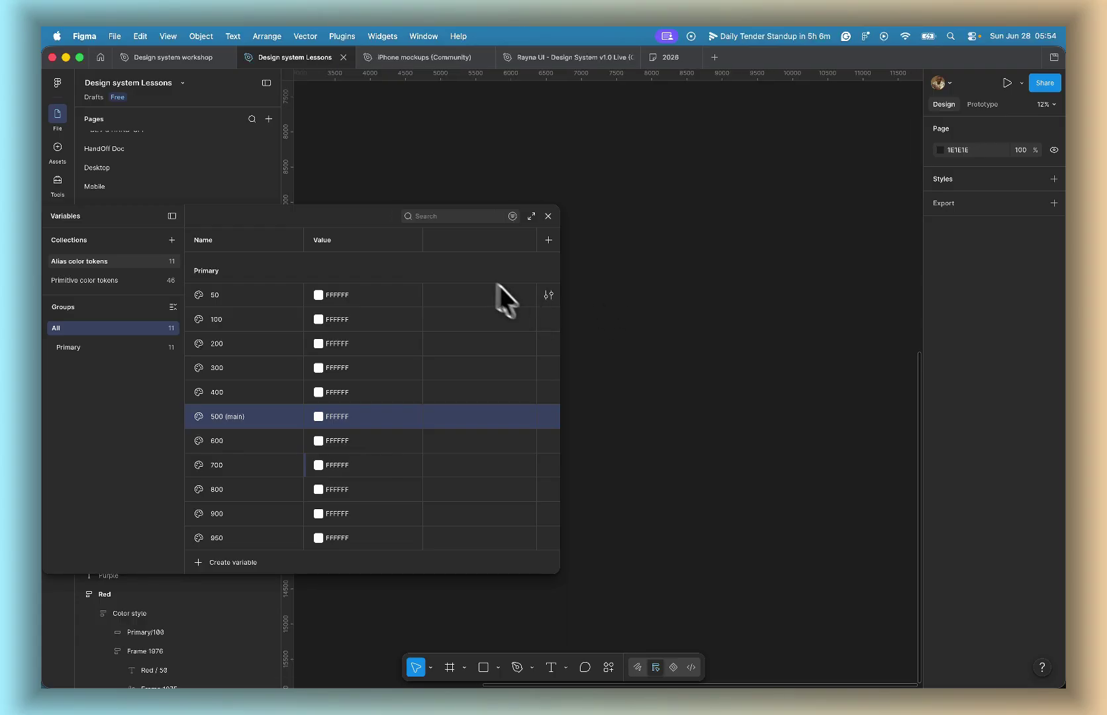
Step: Expand the variables window to full view and link the Primary 50 variable to the primitive Purple/50
left_click(532, 216)
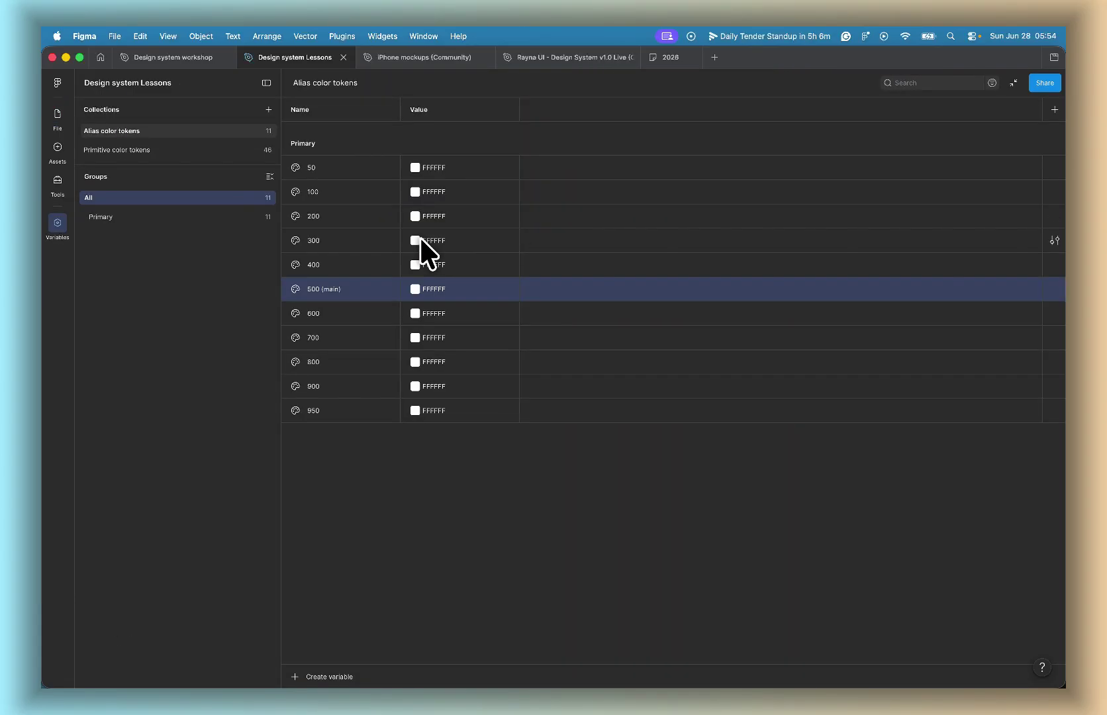
left_click(414, 168)
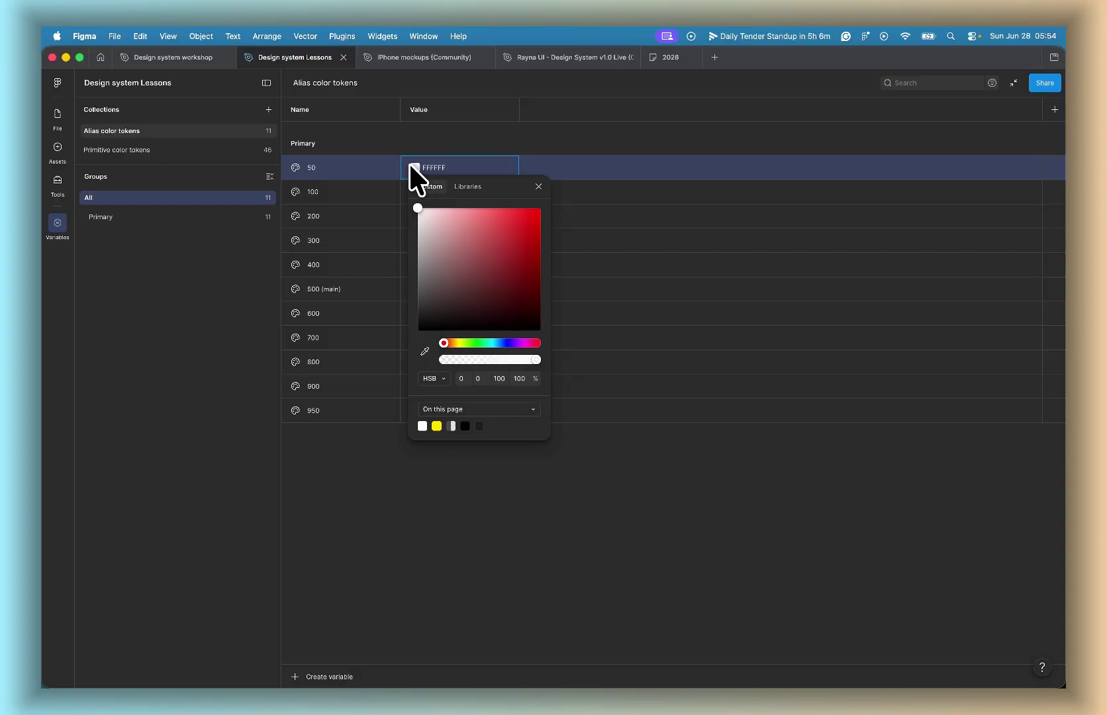
left_click(398, 163)
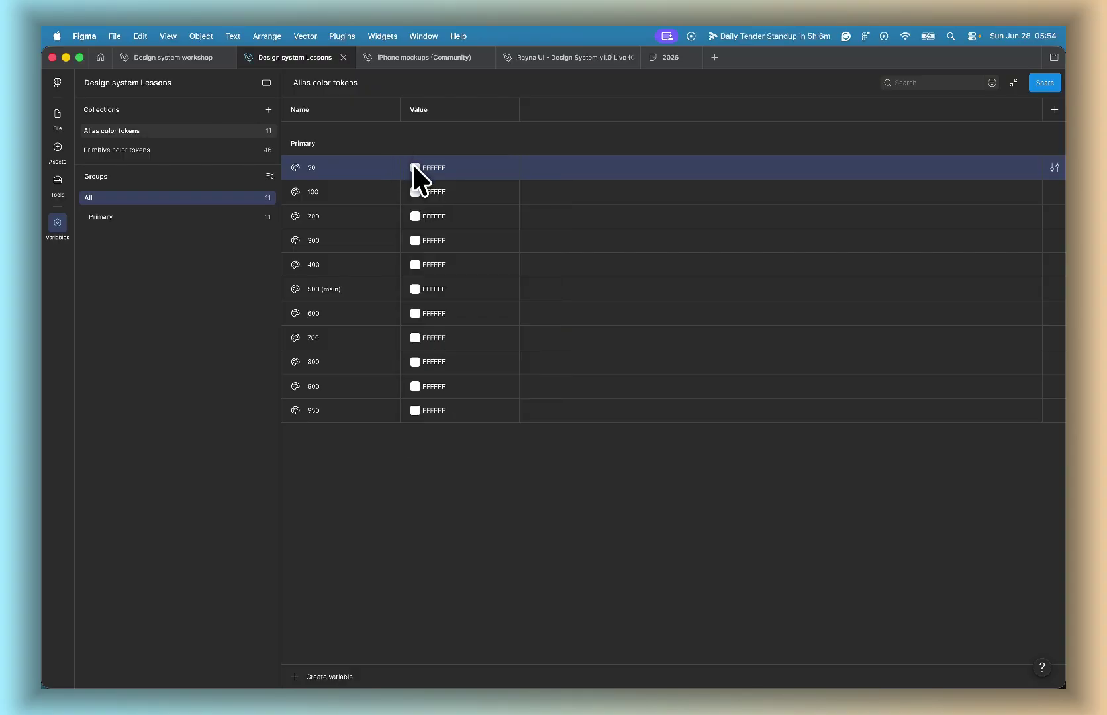
left_click(413, 166)
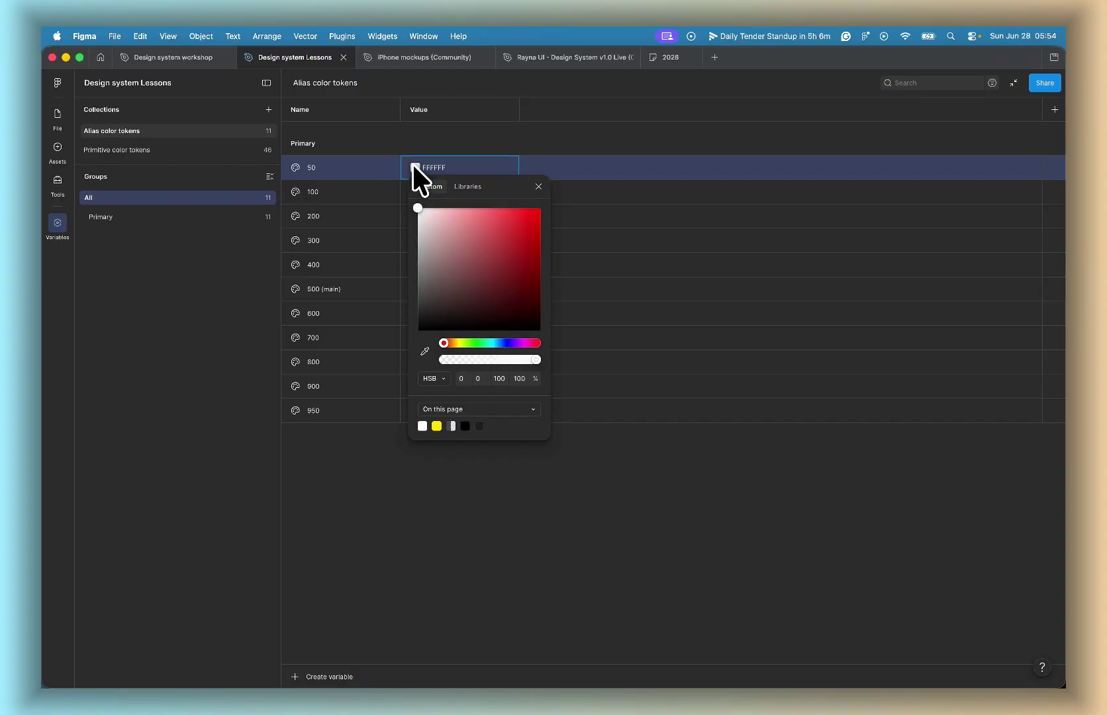
left_click(457, 184)
scroll(439, 307, "down", 5)
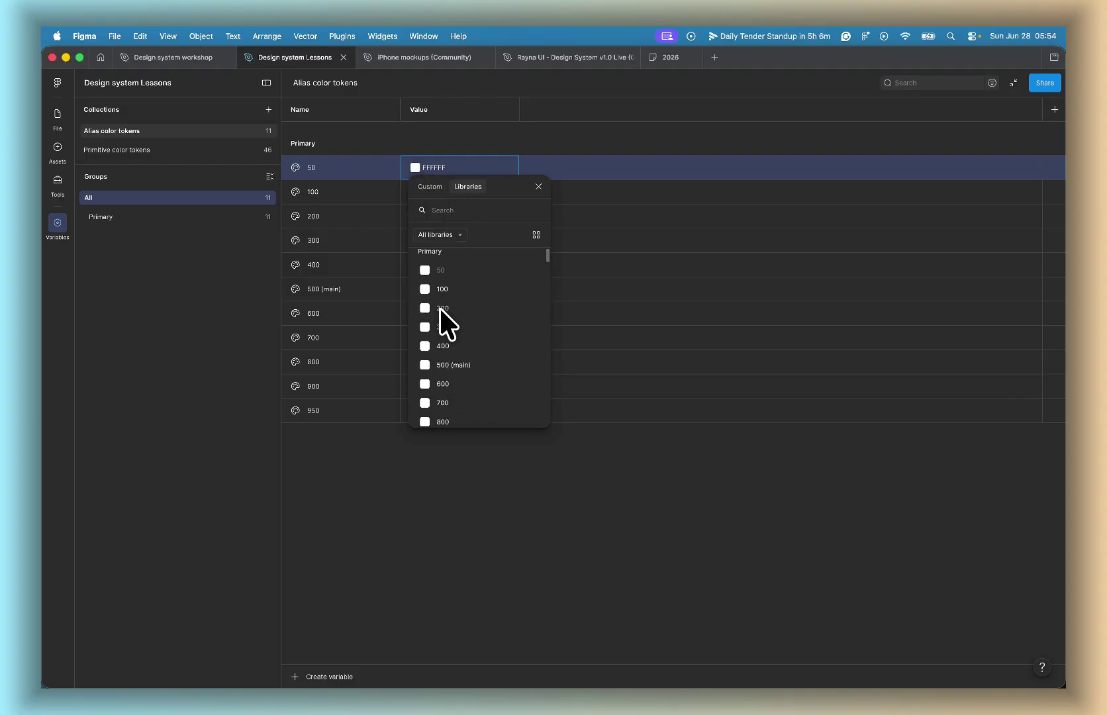
scroll(439, 307, "up", 5)
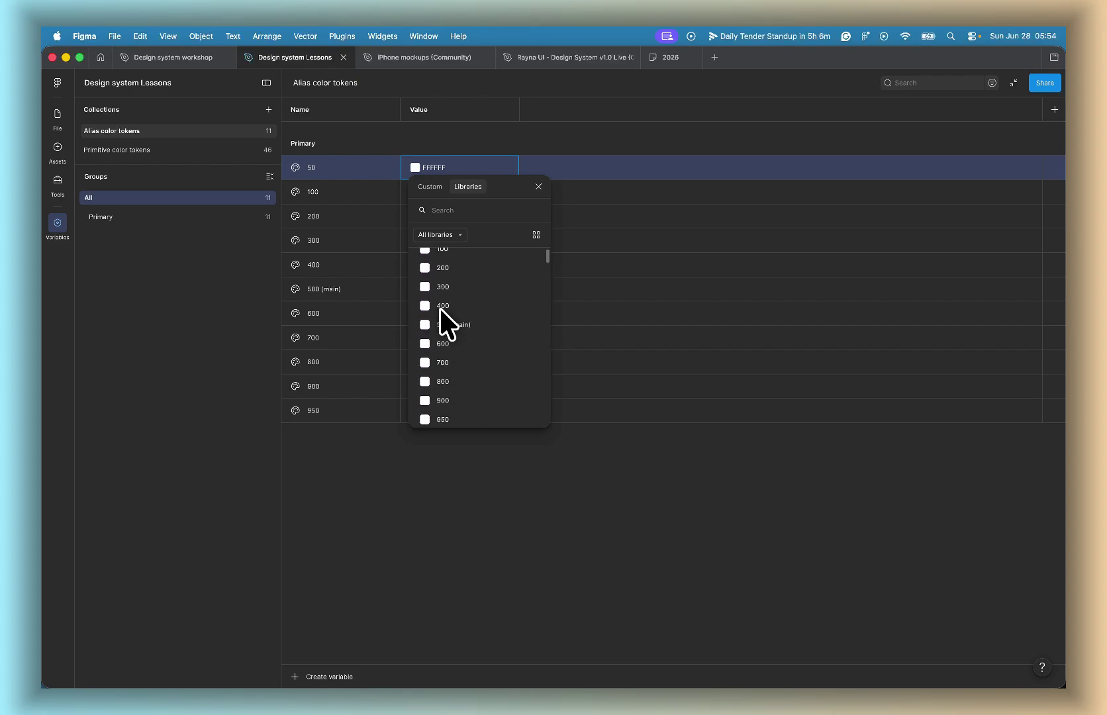
scroll(440, 309, "down", 2)
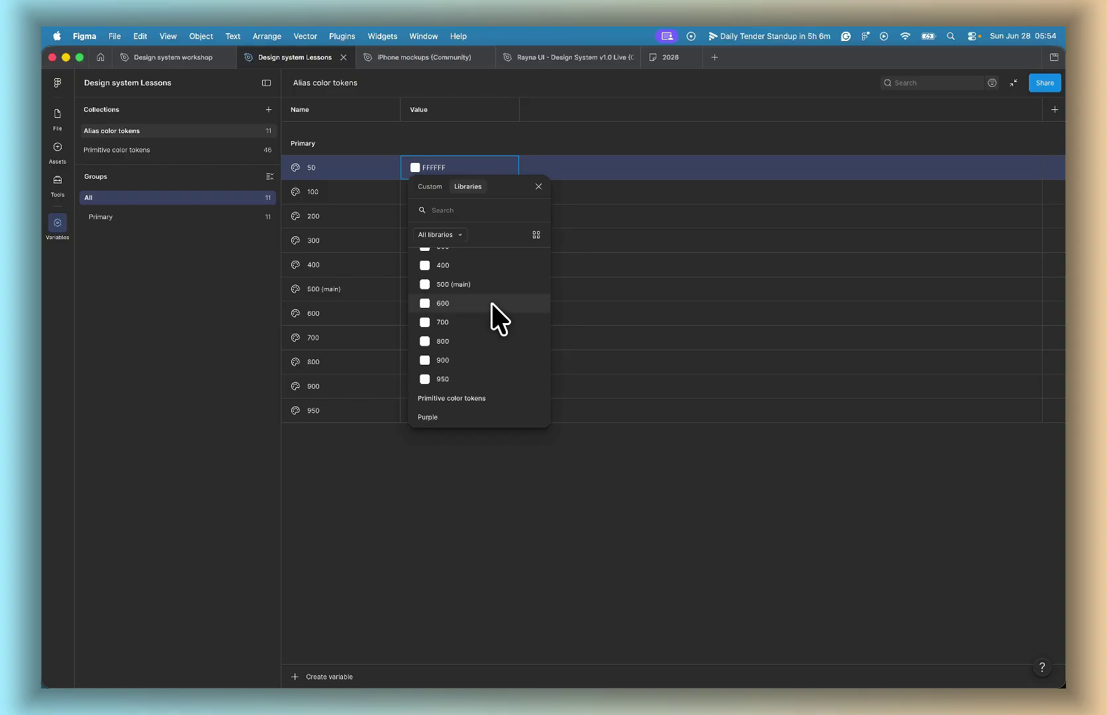
scroll(490, 308, "down", 4)
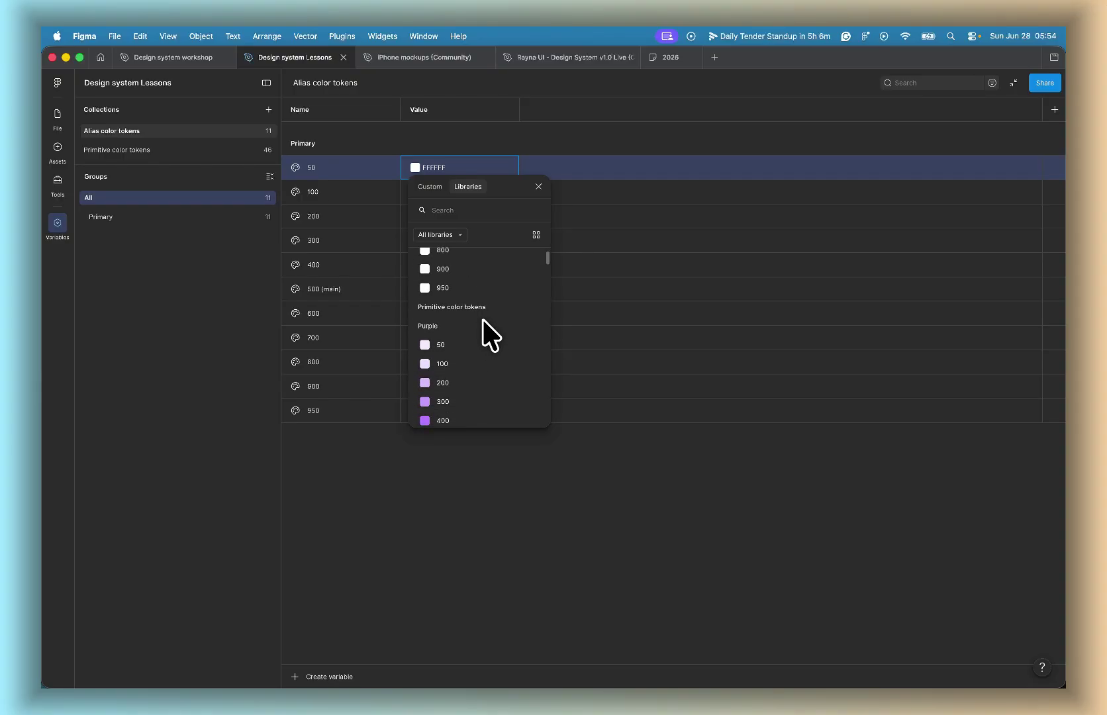
left_click(445, 350)
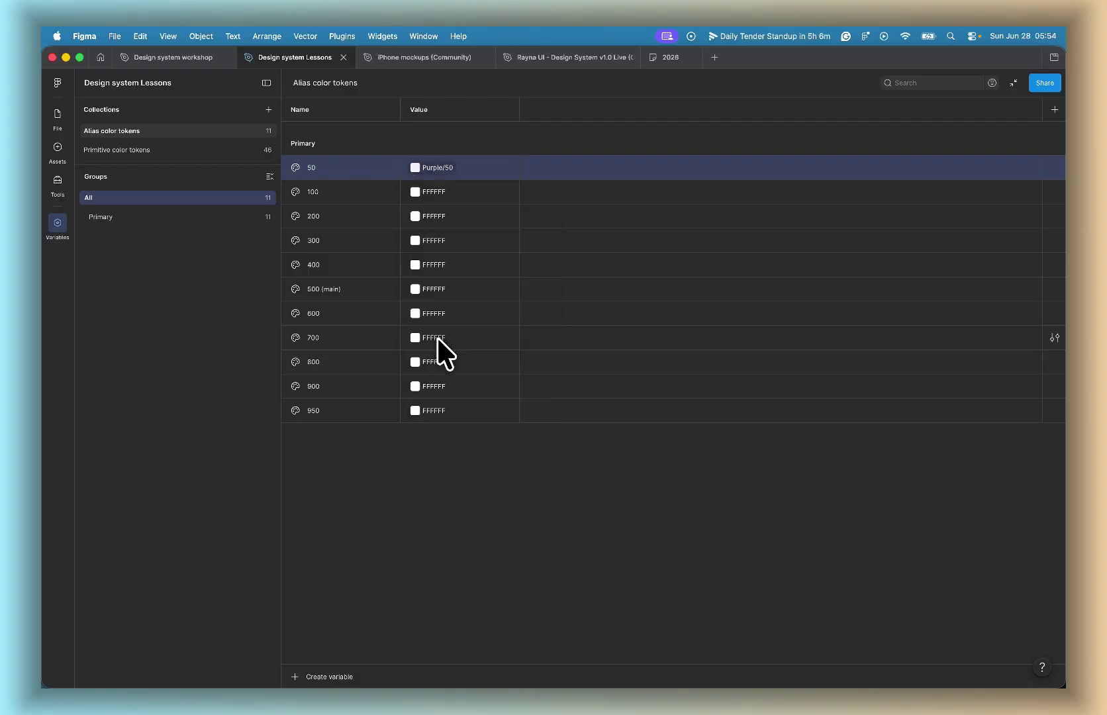
Step: Link the Primary 100 variable's value to the primitive color token Purple/100
left_click(414, 192)
left_click(461, 211)
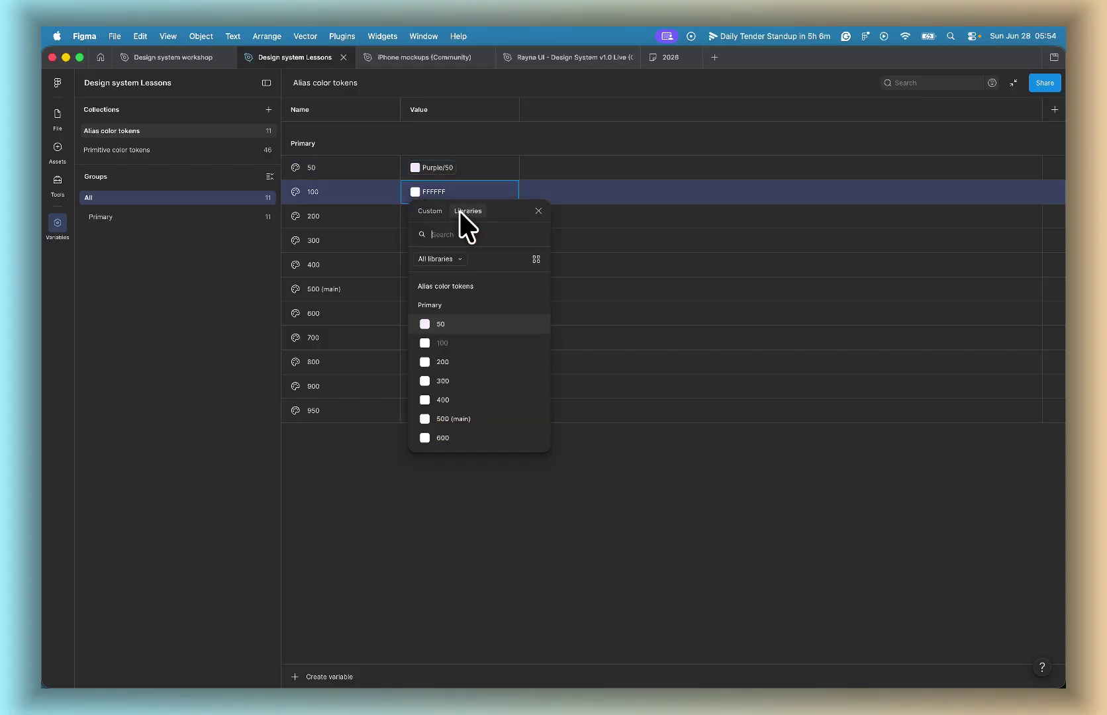
scroll(452, 335, "down", 5)
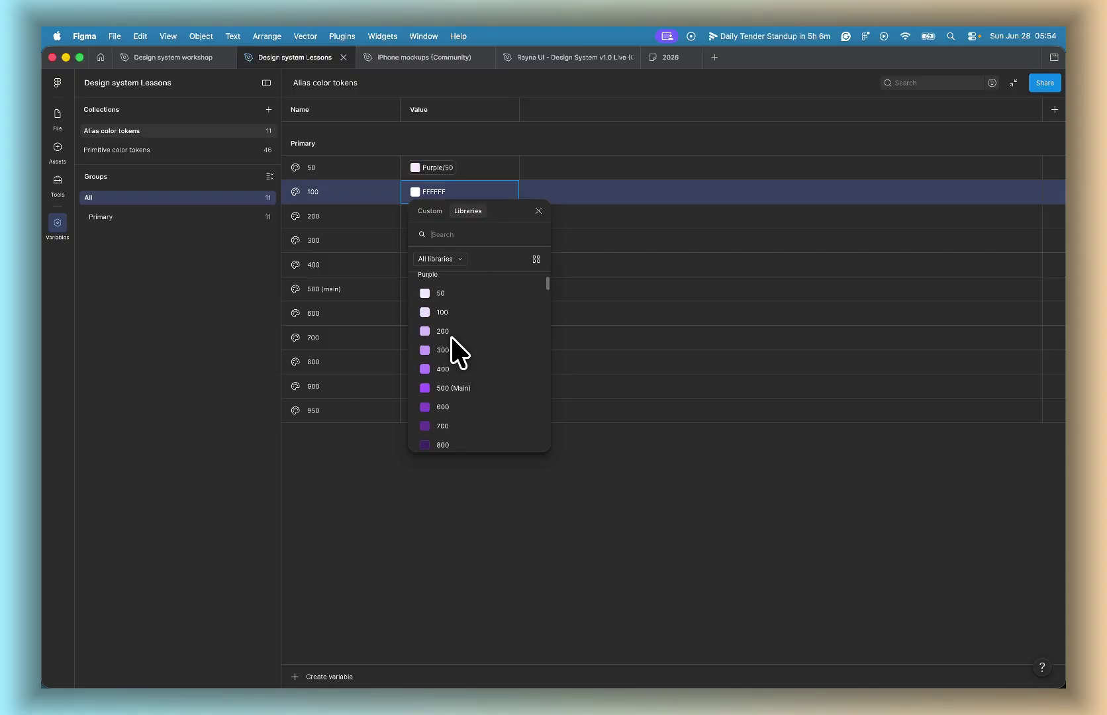
left_click(460, 312)
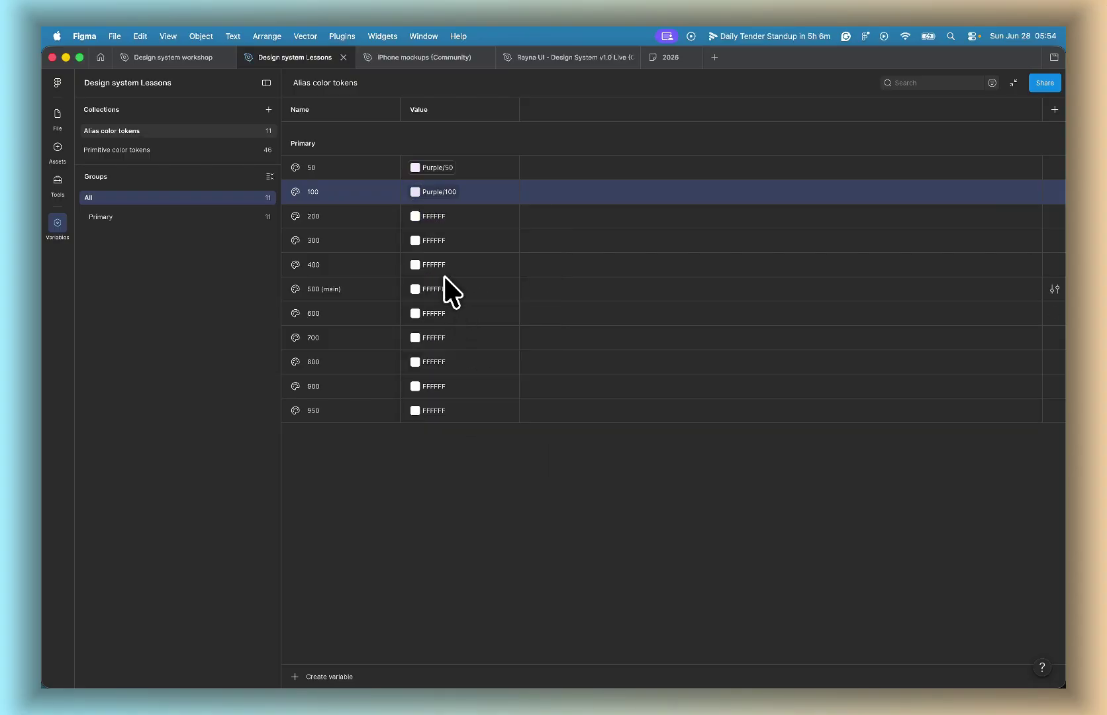
Step: Link the Primary 200 variable's value to the primitive color token Purple/200
left_click(414, 215)
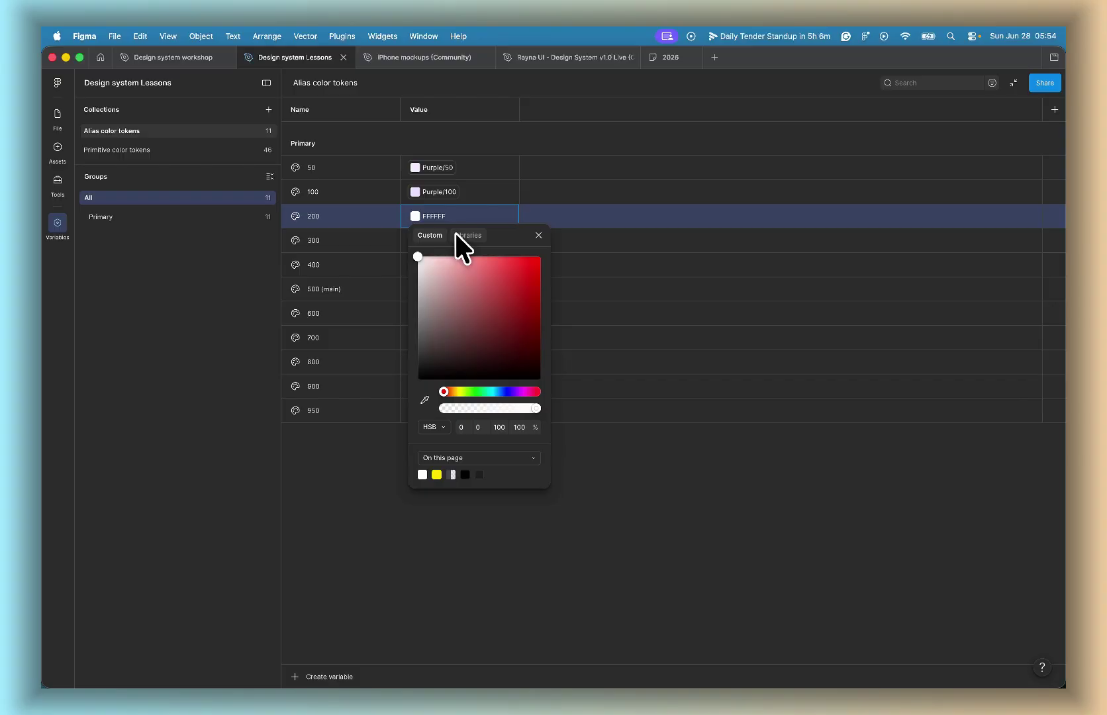
left_click(455, 233)
scroll(469, 346, "down", 5)
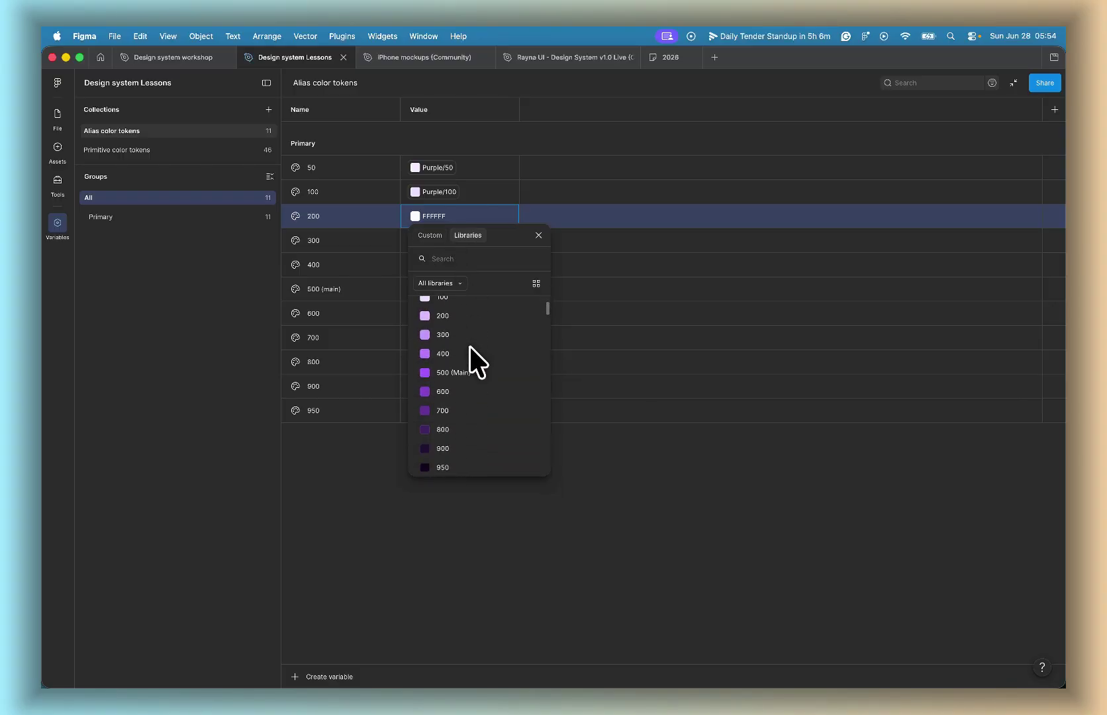
scroll(470, 346, "up", 1)
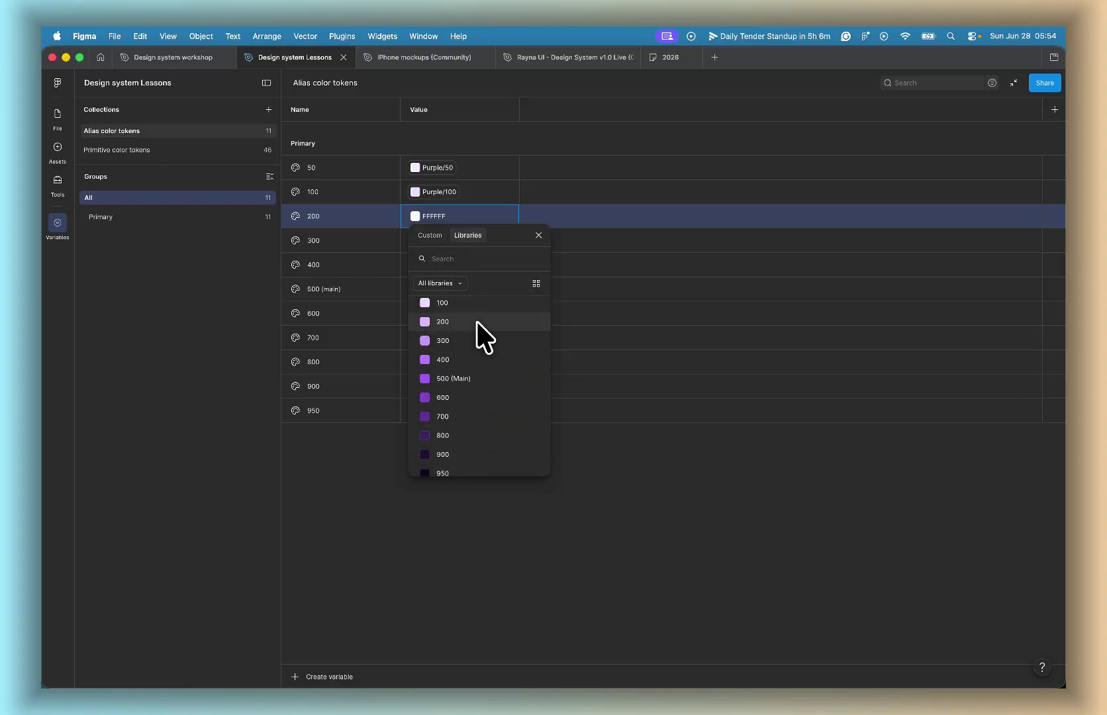
left_click(477, 321)
Step: Link the Primary 300 variable's value to the primitive color token Purple/300
left_click(414, 241)
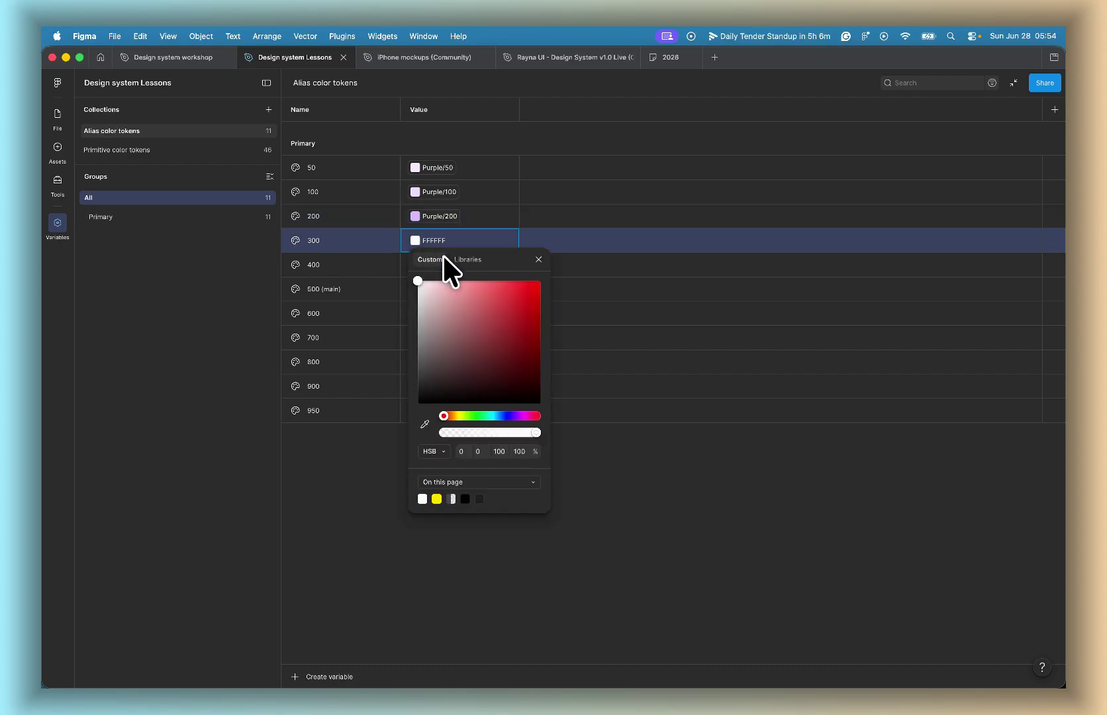
left_click(460, 258)
scroll(455, 356, "down", 5)
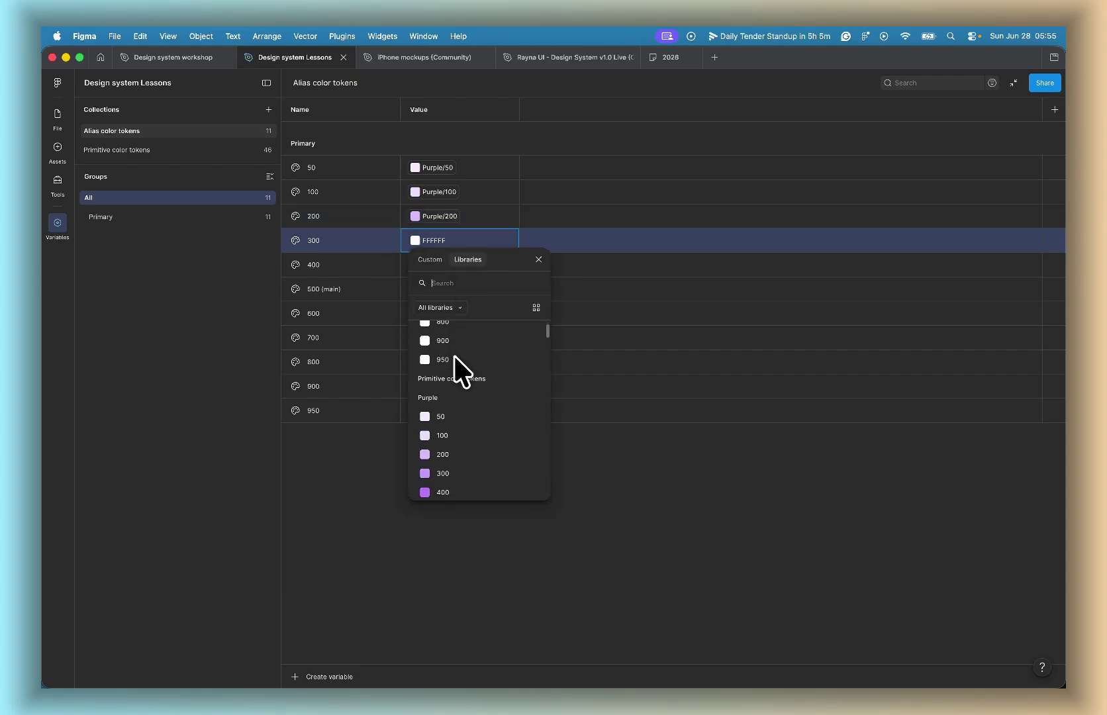
scroll(454, 355, "down", 2)
left_click(447, 381)
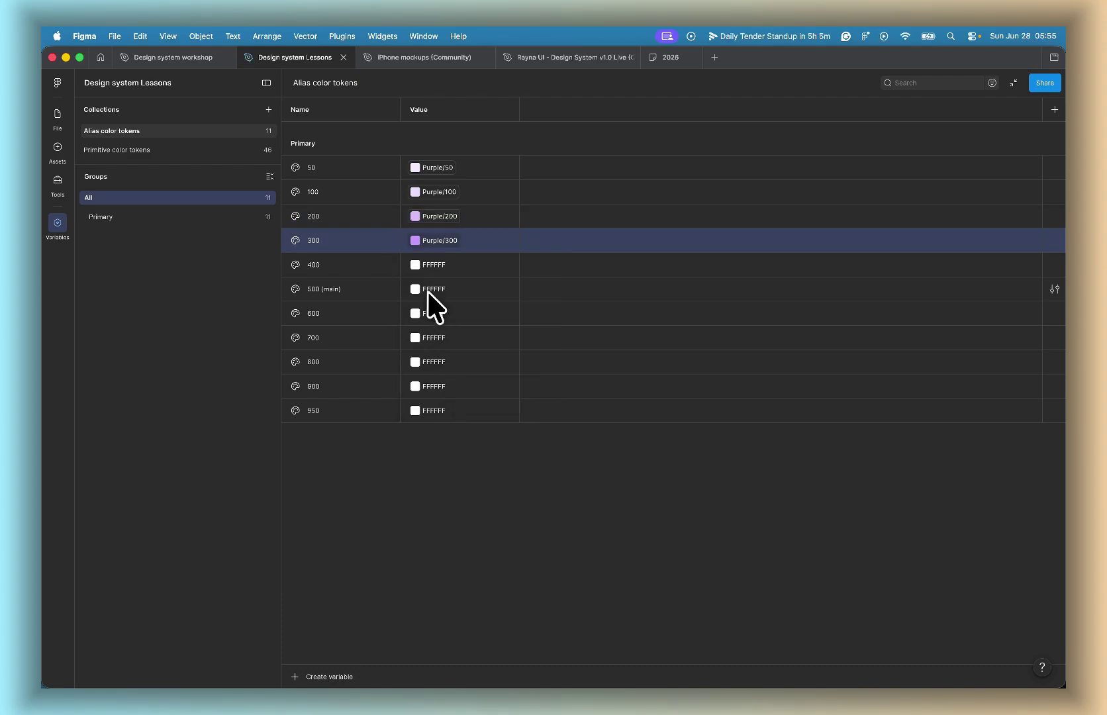
Step: Link the Primary 400 variable's value to the primitive color token Purple/400
left_click(412, 261)
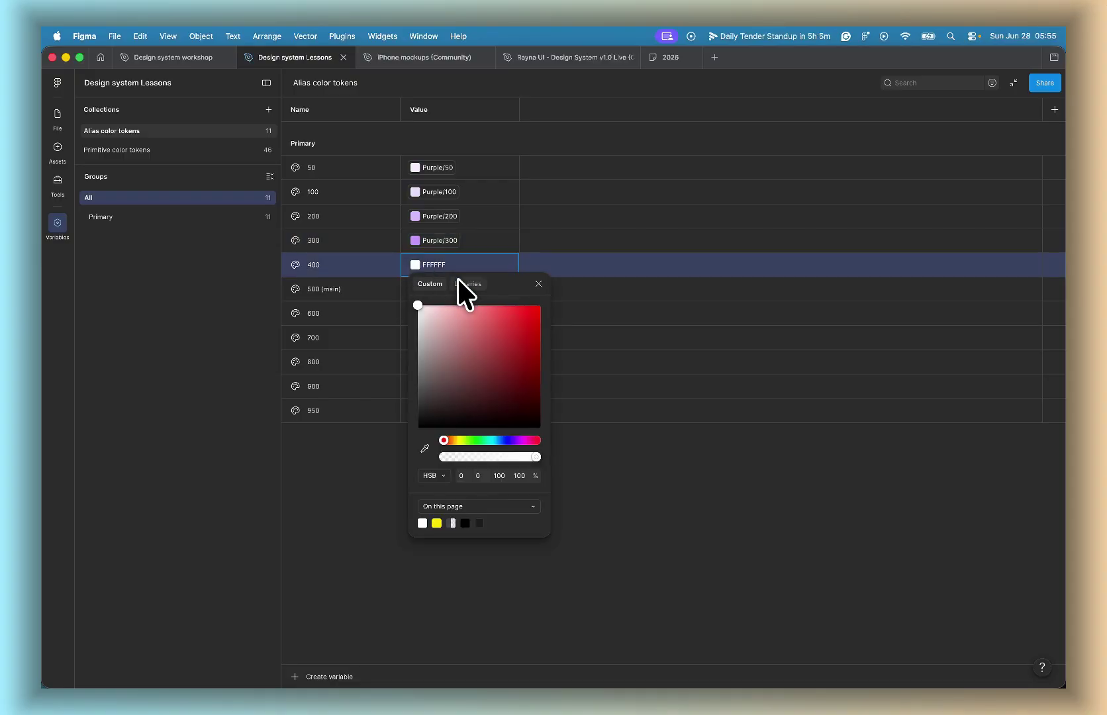
left_click(458, 278)
scroll(444, 398, "down", 5)
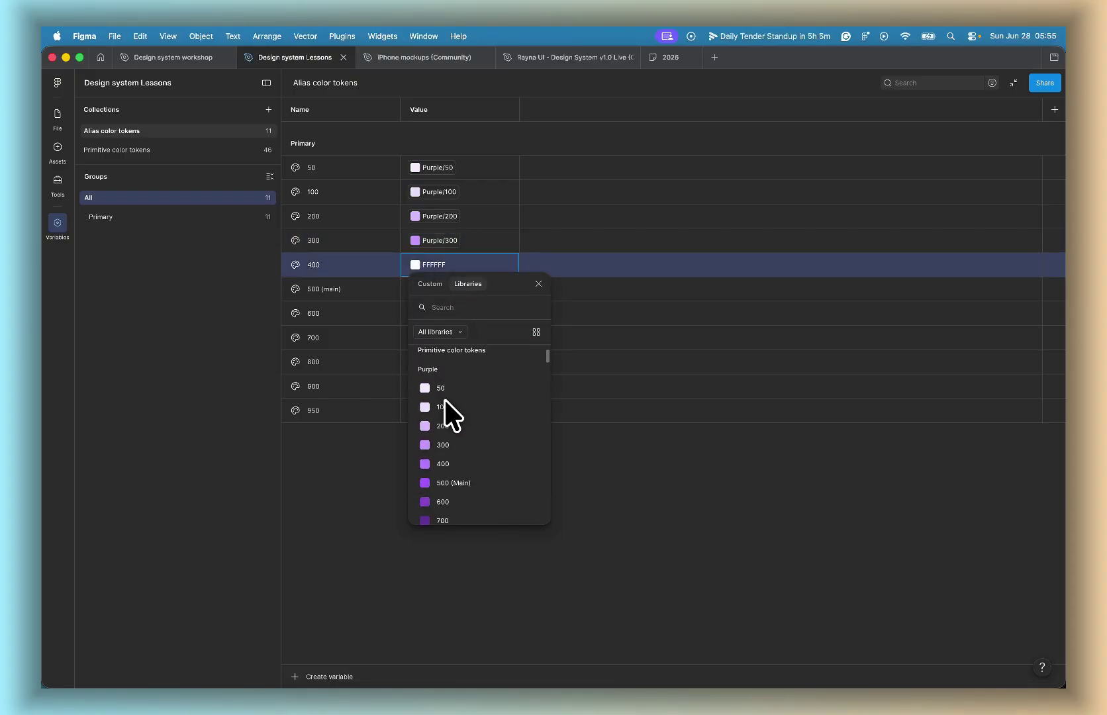
scroll(445, 399, "down", 2)
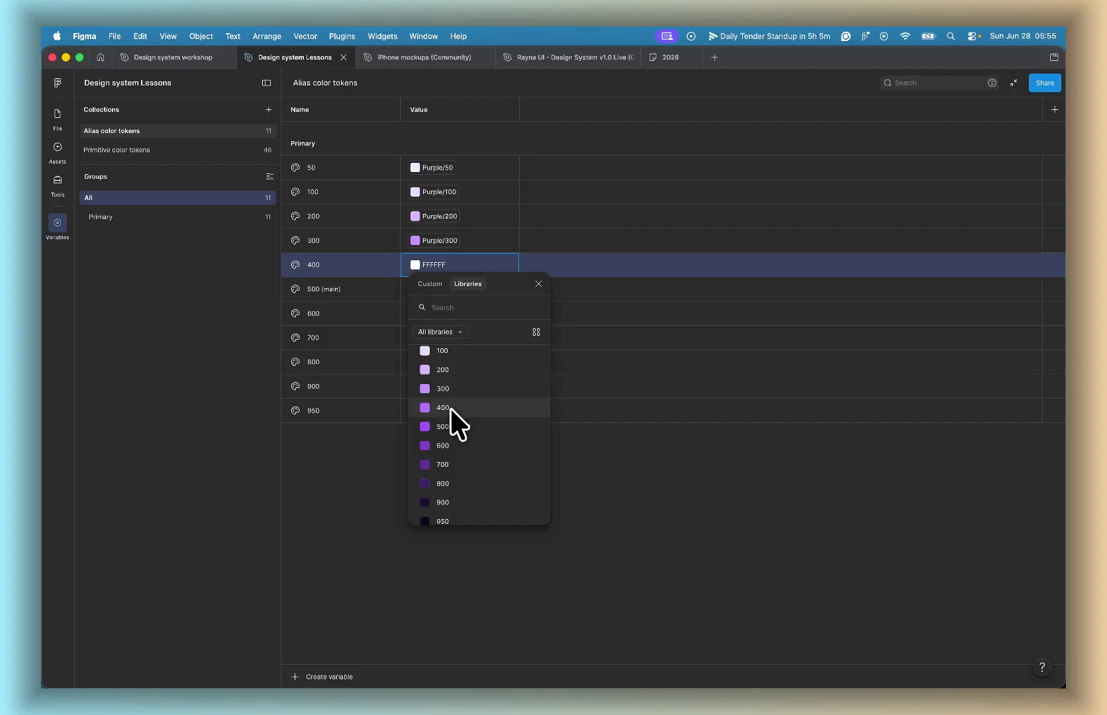
left_click(454, 407)
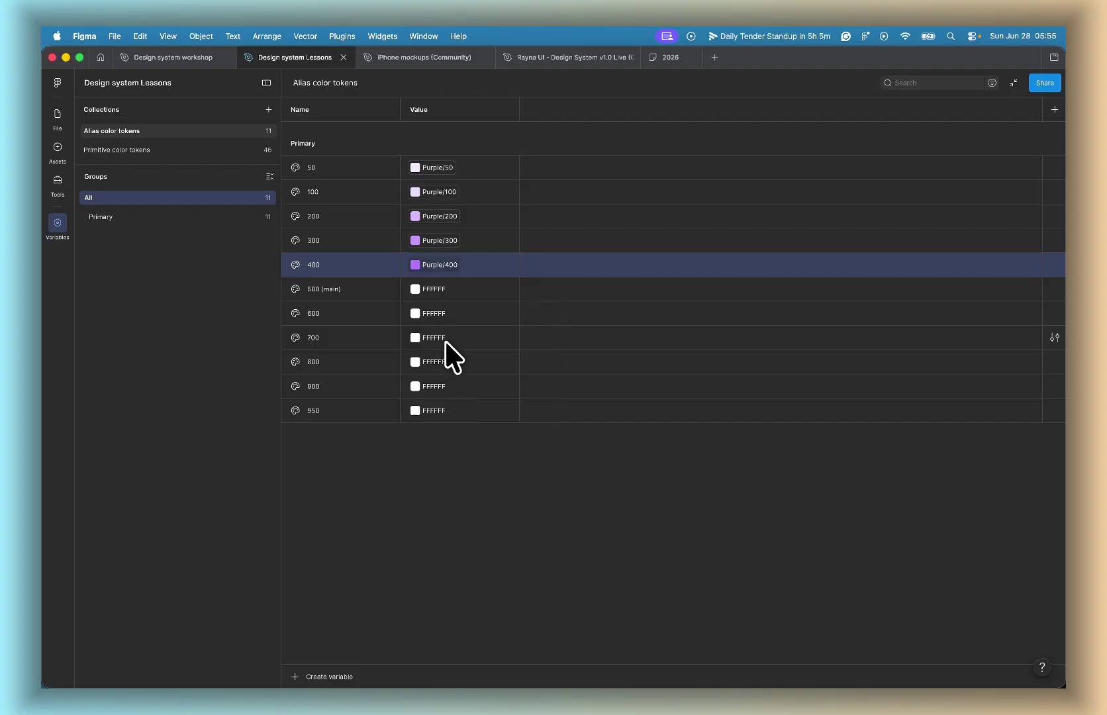
Step: Link the Primary 500 (main) variable's value to the primitive color token Purple/500 (Main)
left_click(411, 288)
left_click(455, 306)
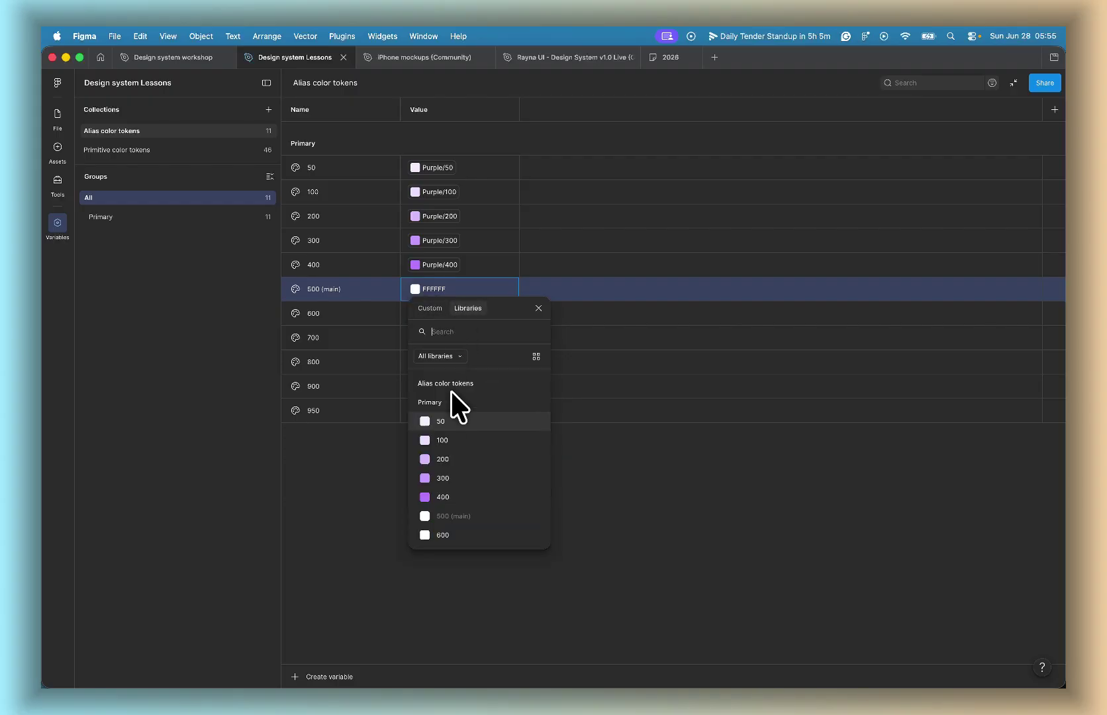
scroll(452, 397, "down", 8)
scroll(447, 431, "down", 2)
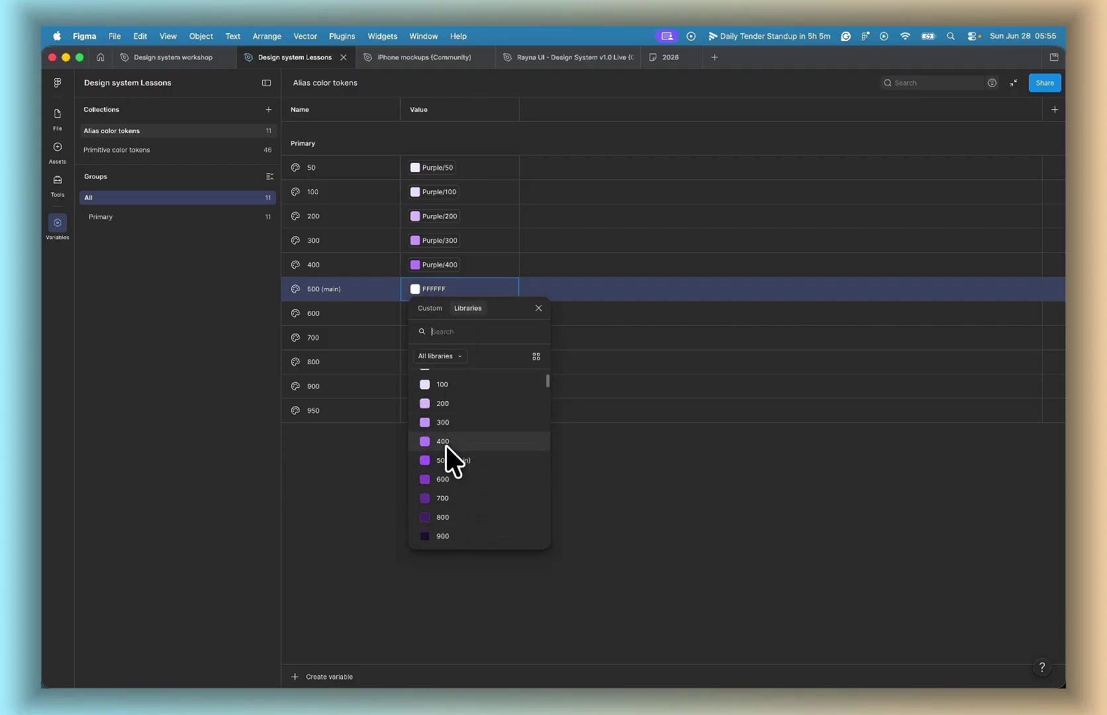
left_click(448, 457)
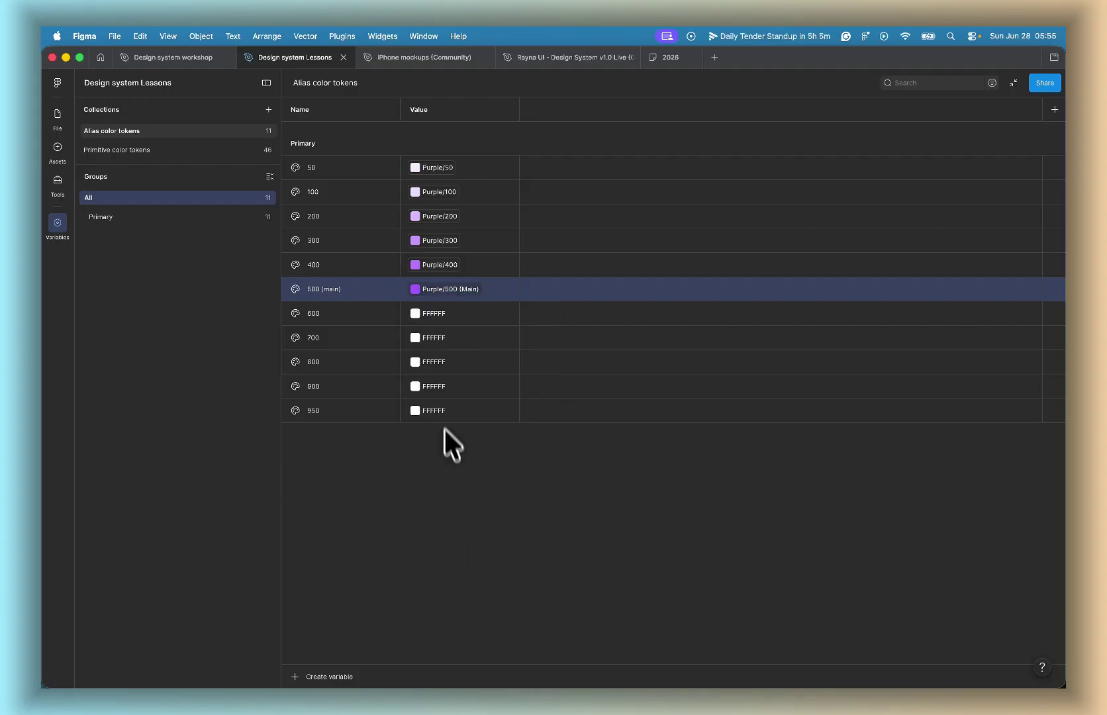
Step: Link the Primary 600 variable's value to the primitive color token Purple/600
left_click(415, 313)
left_click(468, 331)
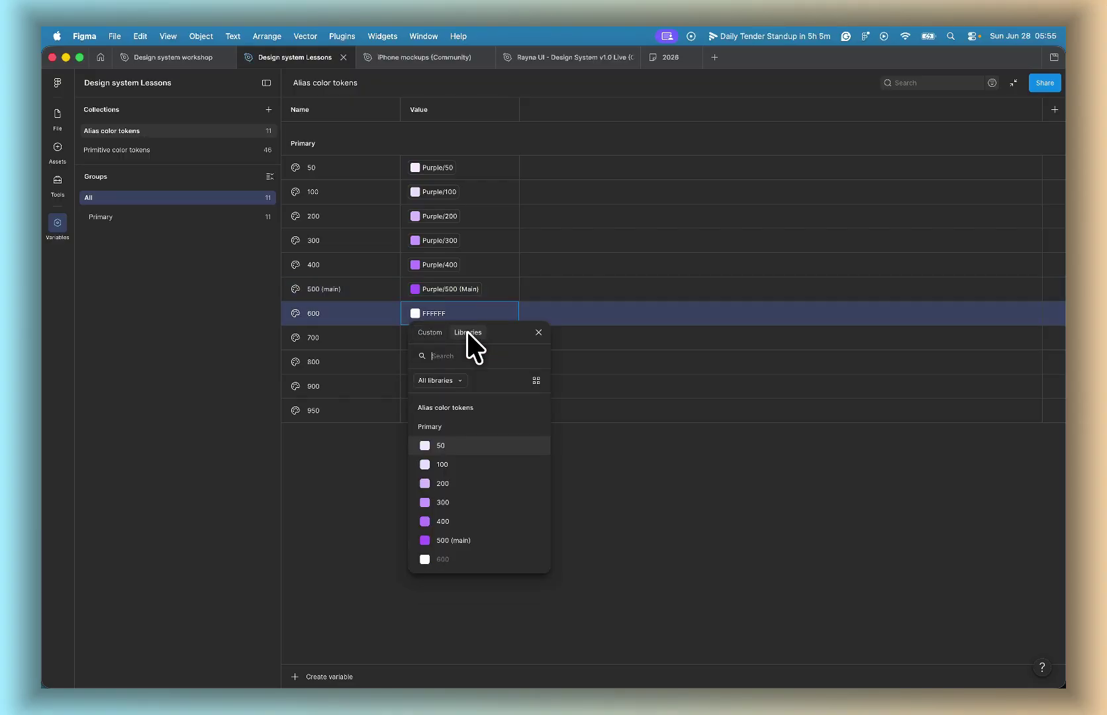
scroll(457, 457, "down", 6)
scroll(454, 449, "down", 3)
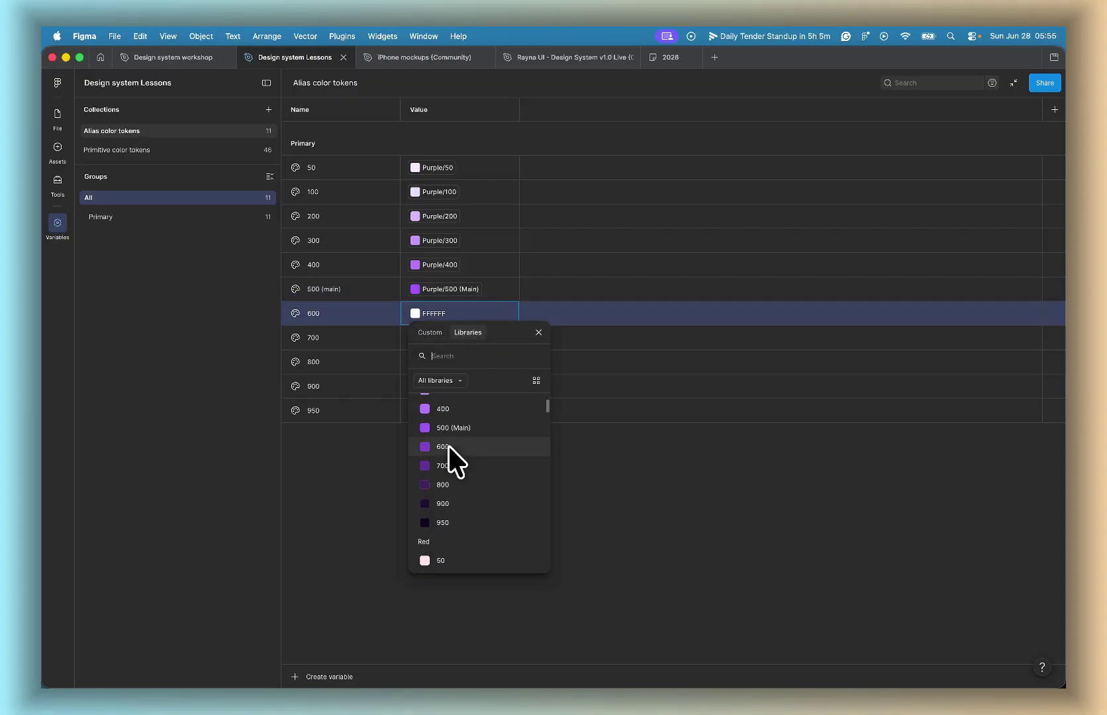
left_click(447, 440)
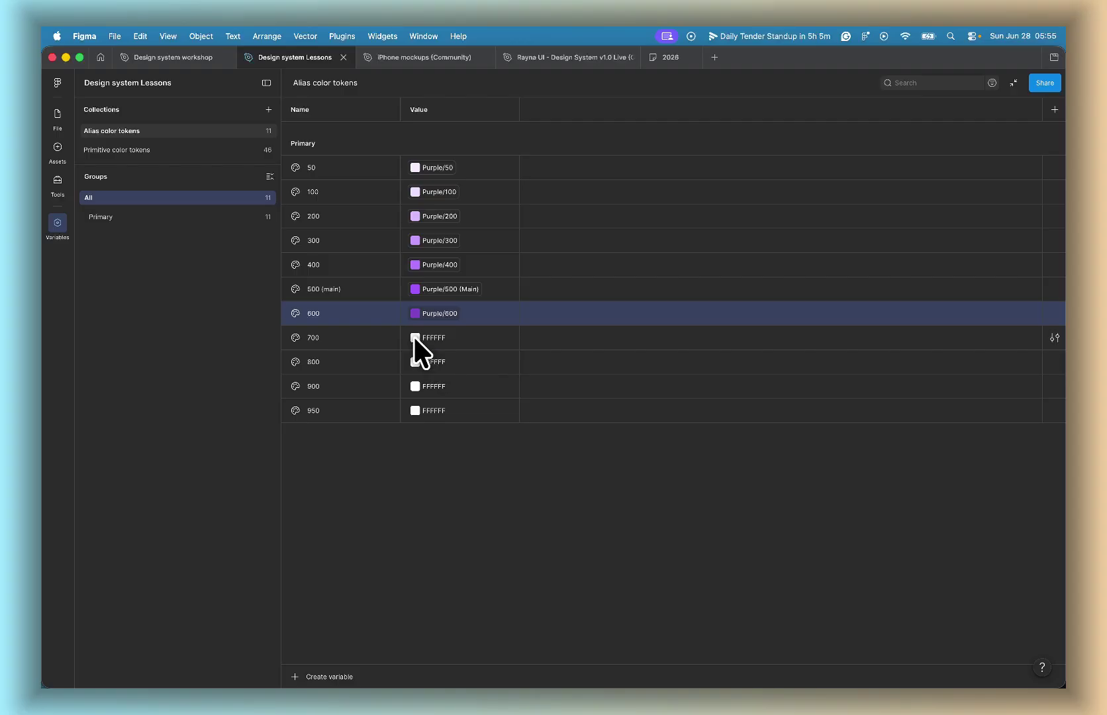
Step: Link the Primary 700 variable's value to the primitive color token Purple/700
left_click(414, 337)
left_click(465, 355)
scroll(453, 458, "down", 5)
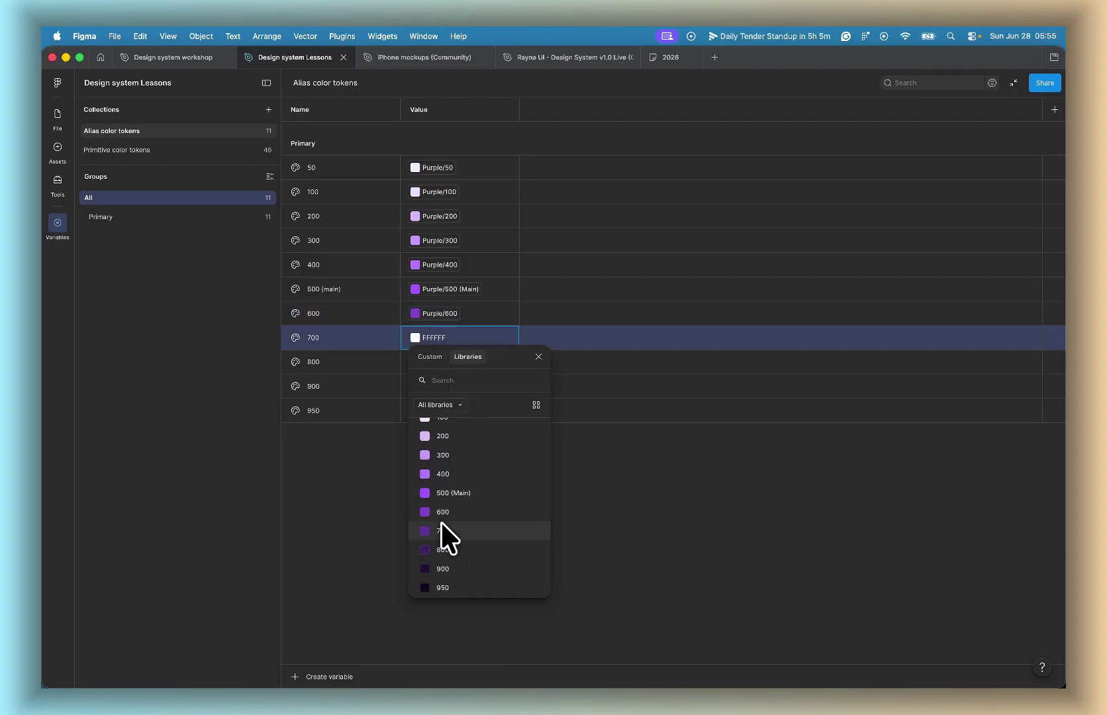
left_click(442, 530)
Step: Link the Primary 800 variable's value to the primitive color token Purple/800
left_click(414, 359)
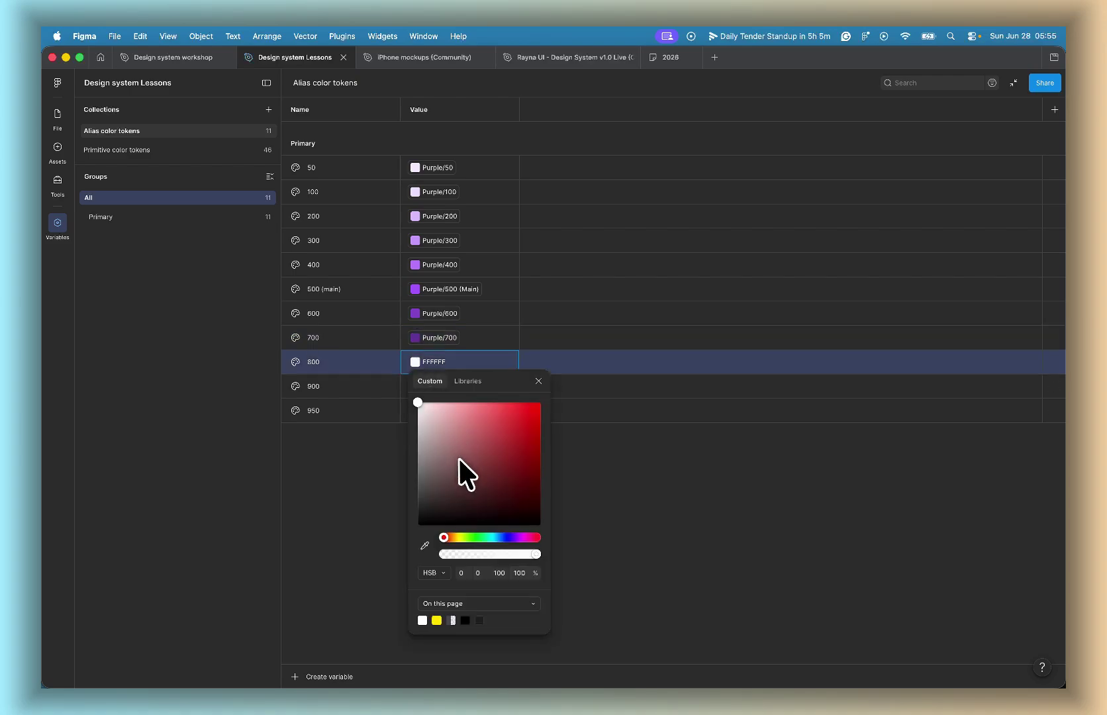
left_click(471, 373)
scroll(468, 448, "down", 5)
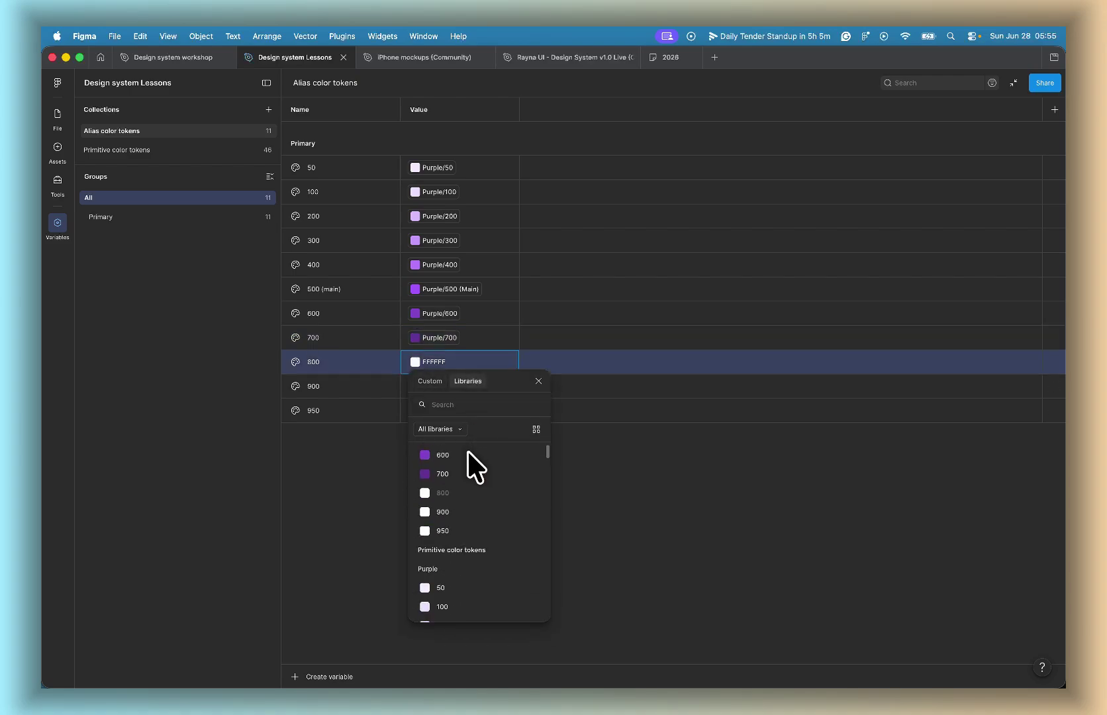
scroll(465, 461, "down", 2)
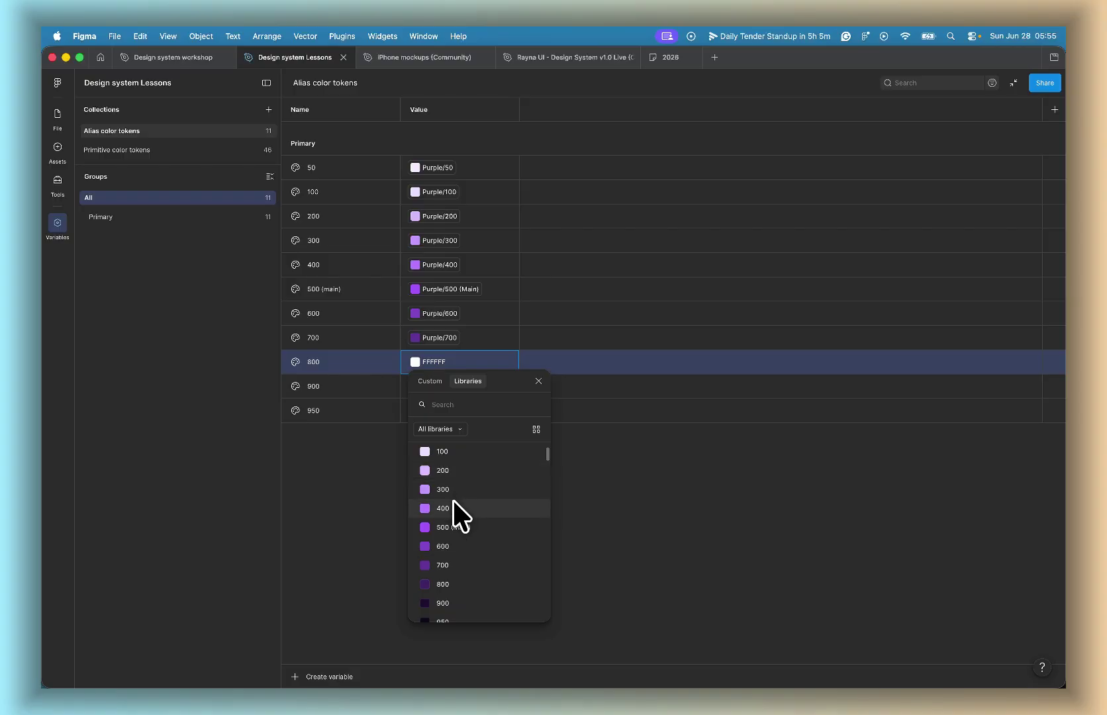
left_click(451, 581)
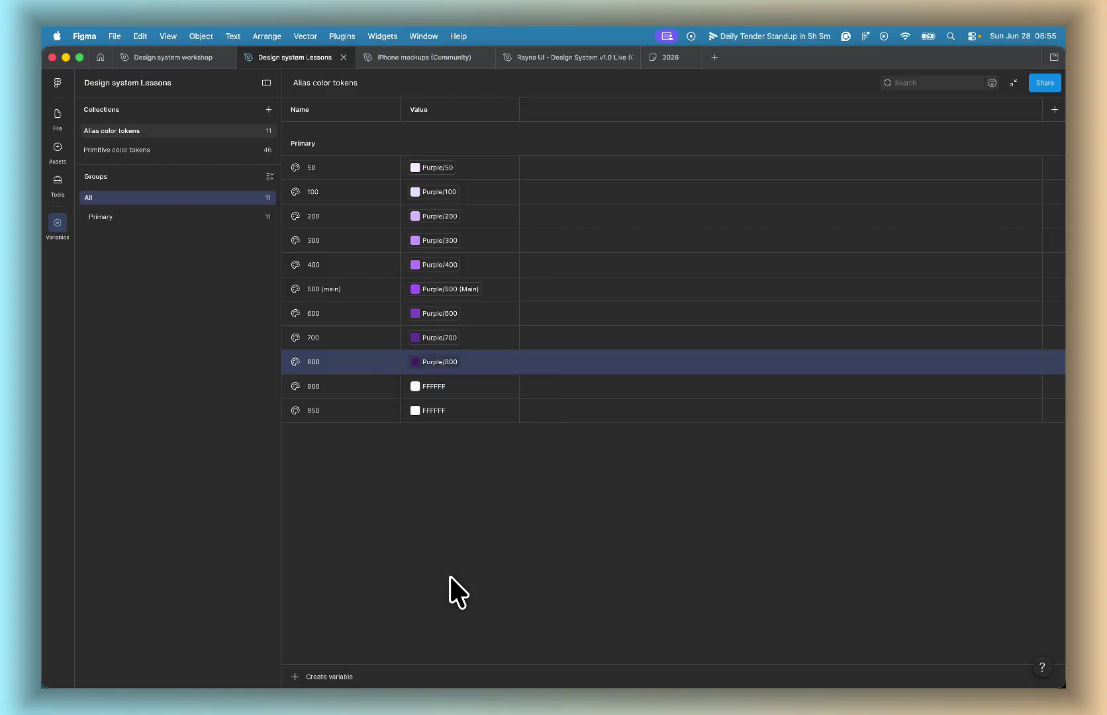
Step: Link the Primary 900 variable's value to the primitive color token Purple/900
left_click(412, 384)
left_click(460, 404)
scroll(450, 497, "down", 5)
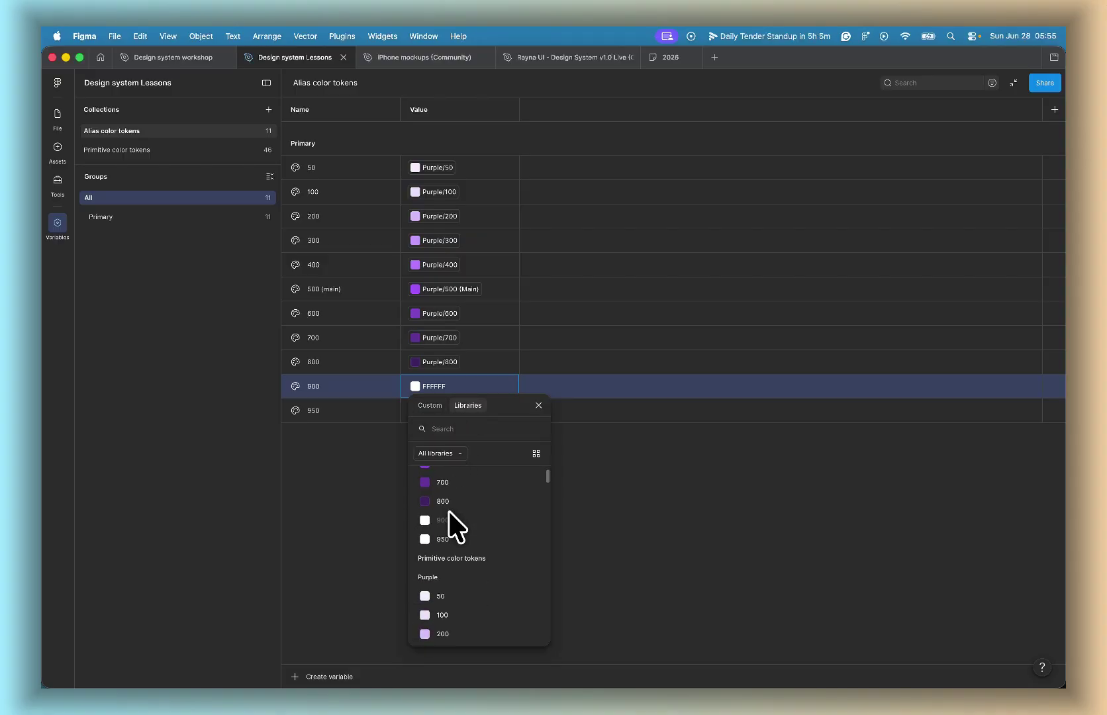
scroll(448, 511, "down", 5)
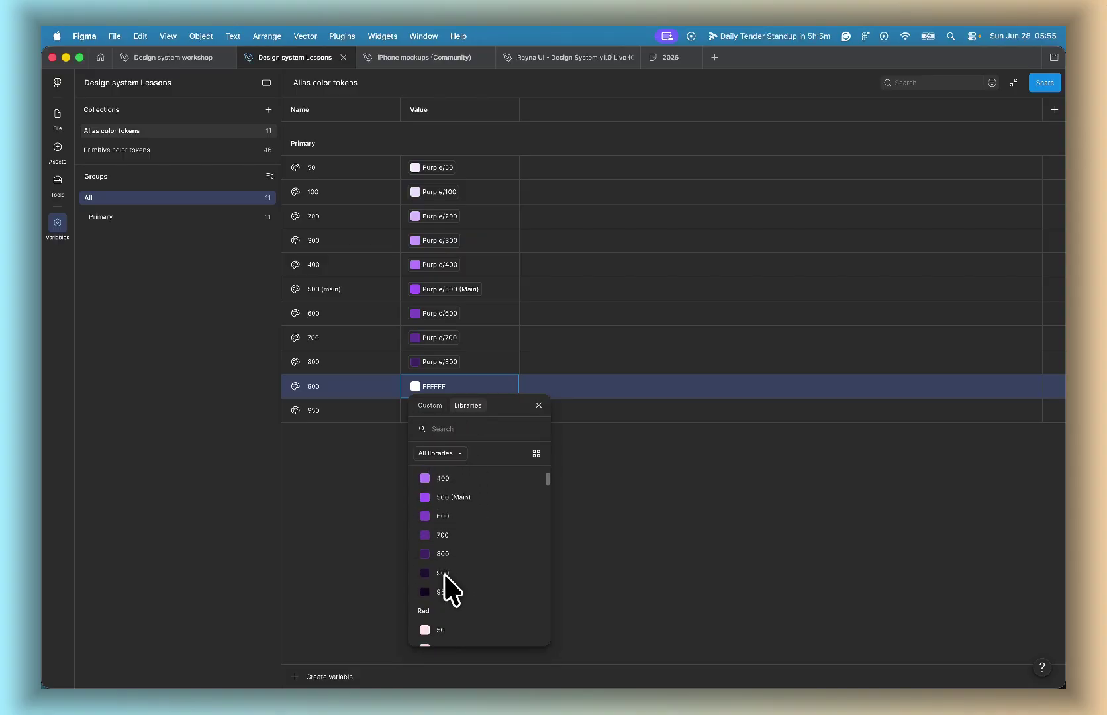
left_click(456, 569)
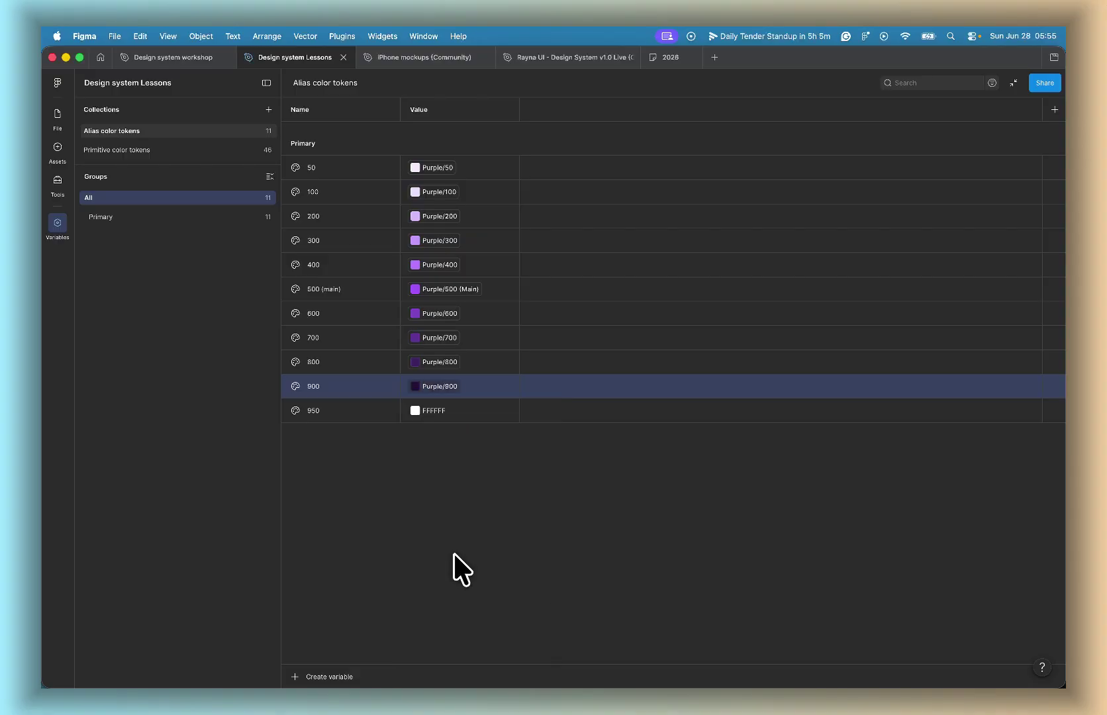
Step: Link the Primary 950 variable's value to the primitive color token Purple/950
left_click(414, 410)
left_click(466, 426)
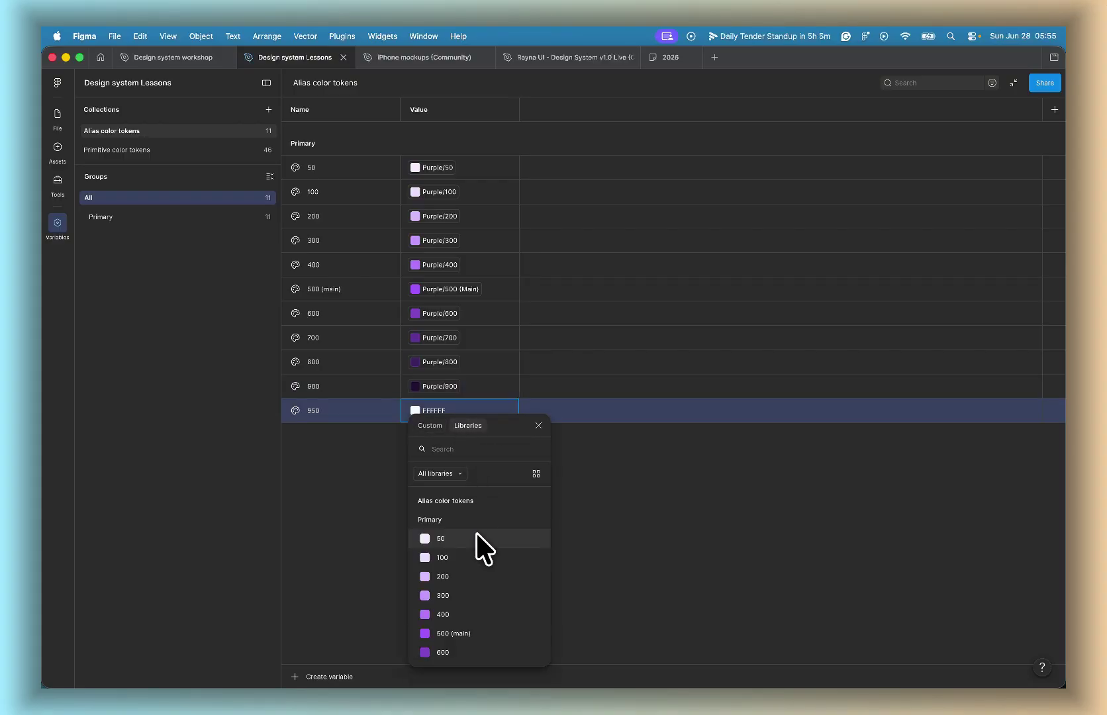
scroll(476, 536, "down", 10)
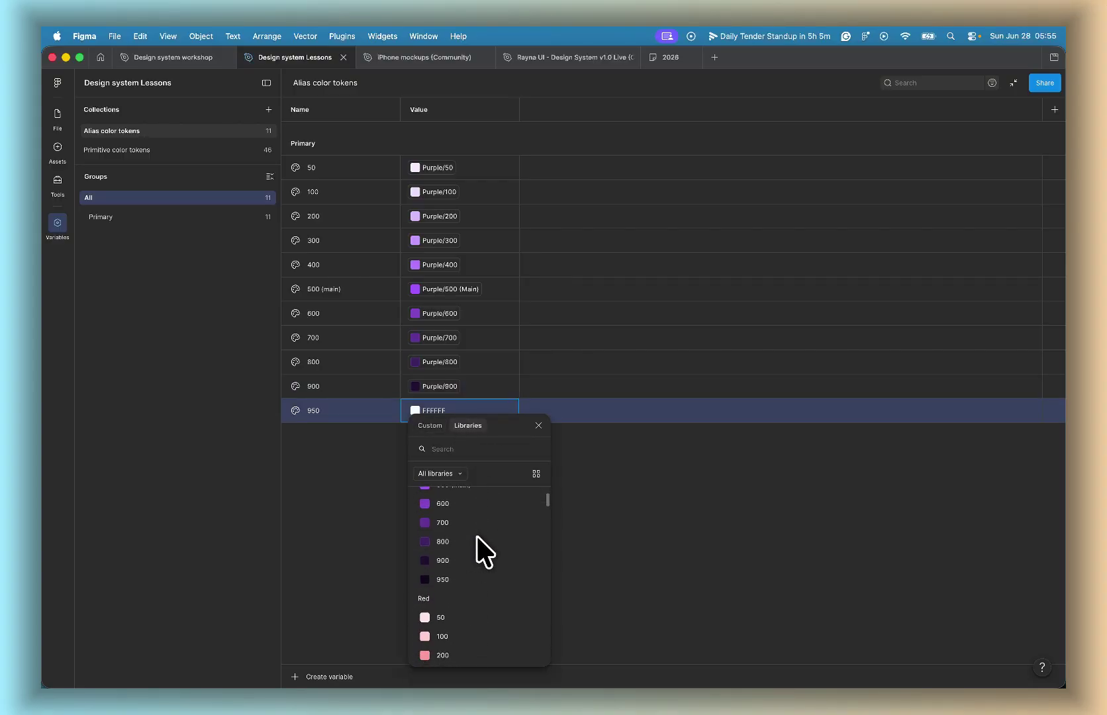
left_click(459, 560)
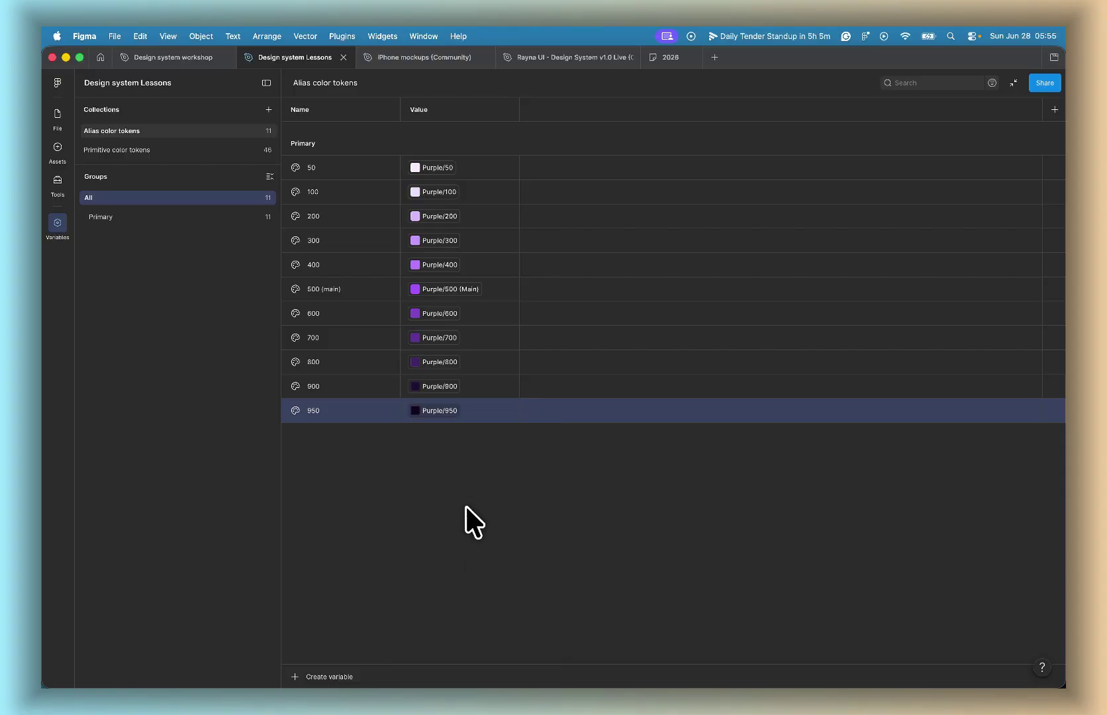
left_click(476, 465)
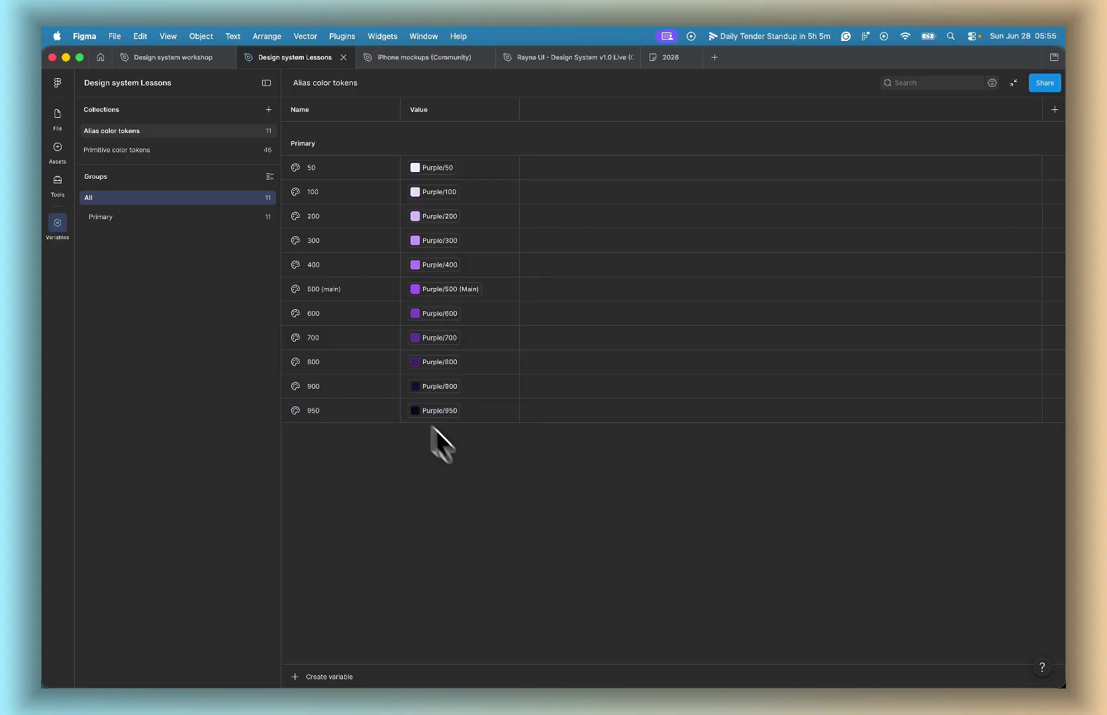
Step: Duplicate the Primary group in the Alias color tokens collection and rename the copy Neutrals
left_click(230, 149)
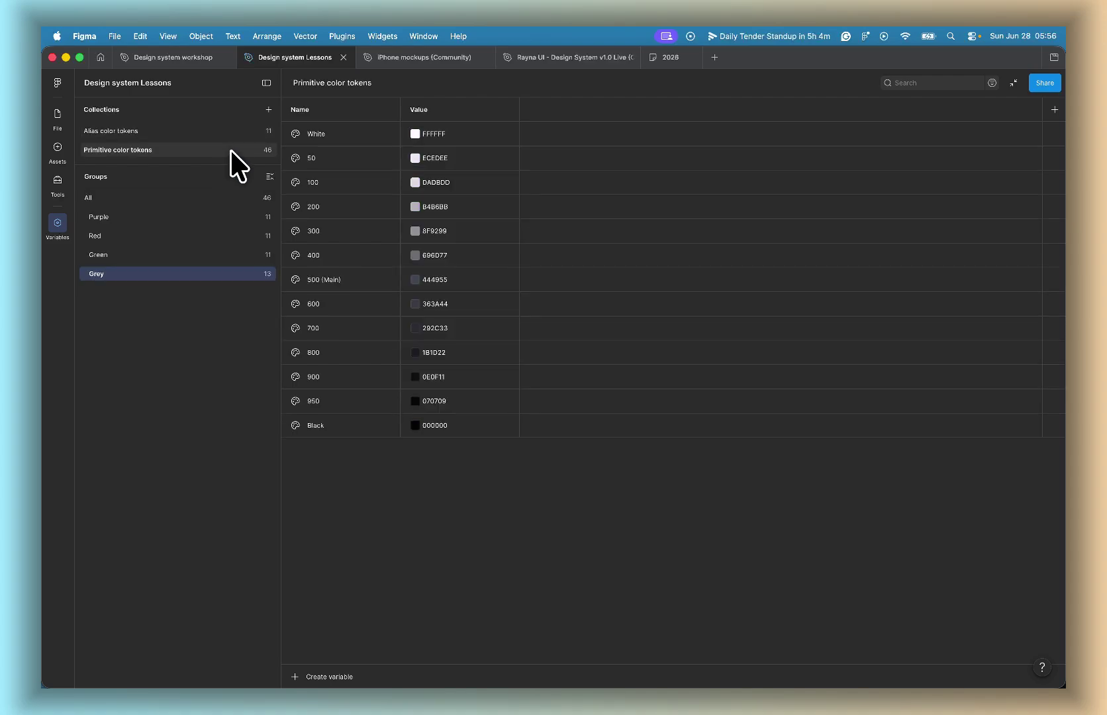
left_click(188, 129)
left_click(169, 217)
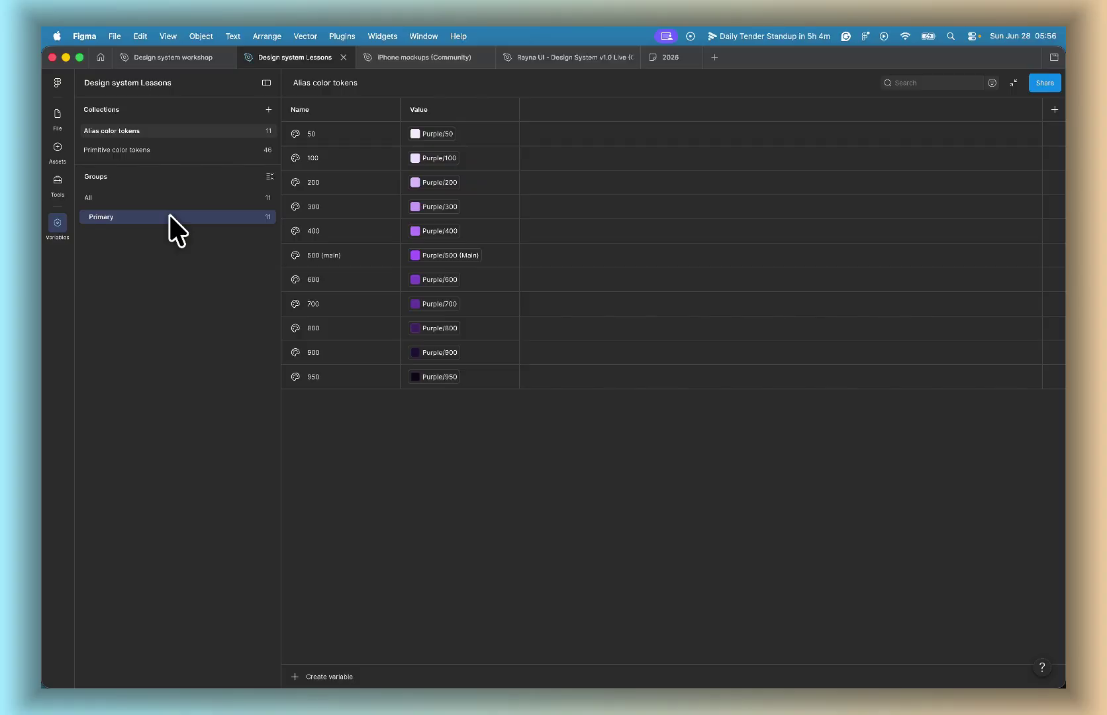
right_click(170, 216)
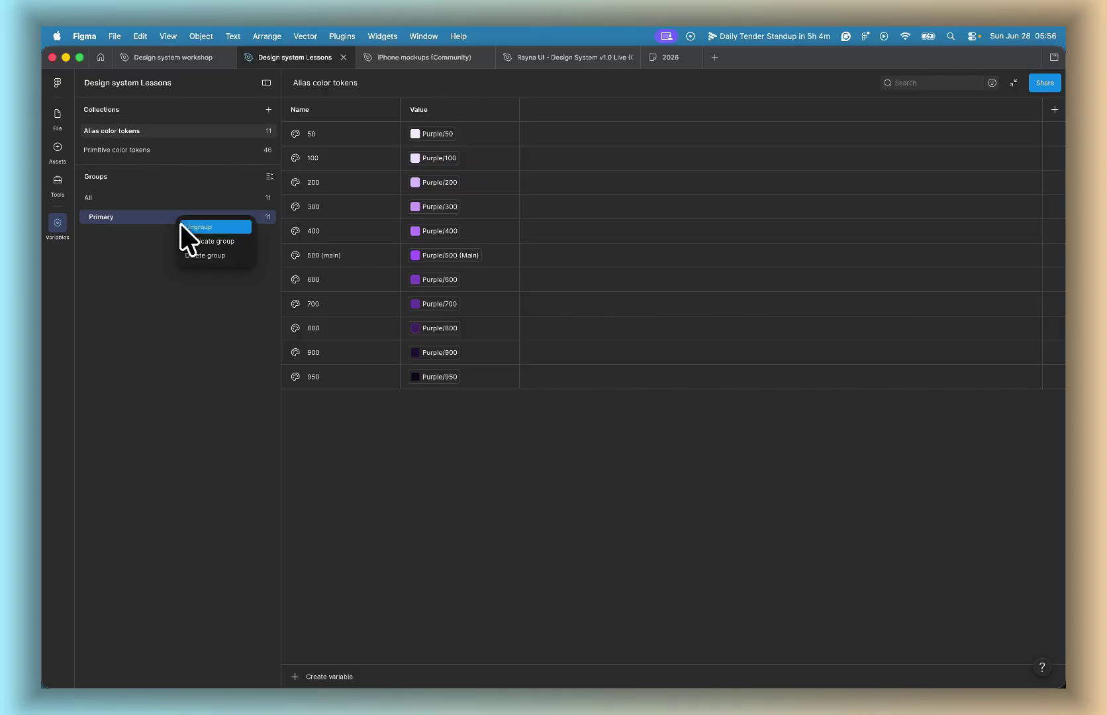
left_click(196, 242)
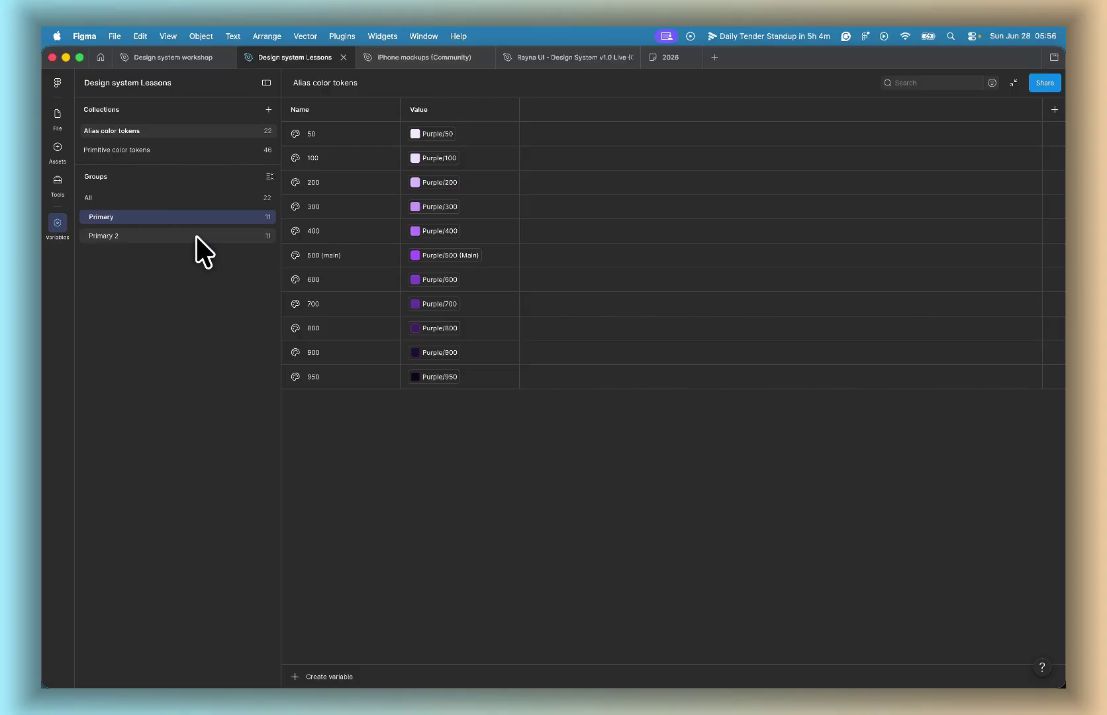
left_click(115, 235)
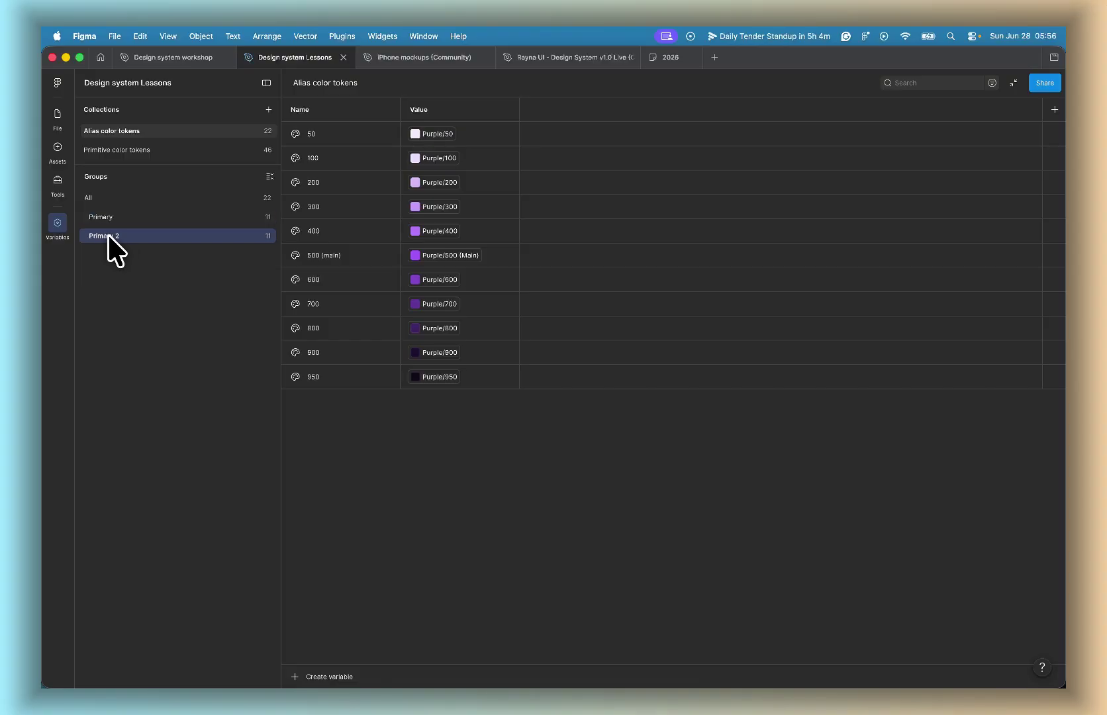
double_click(102, 235)
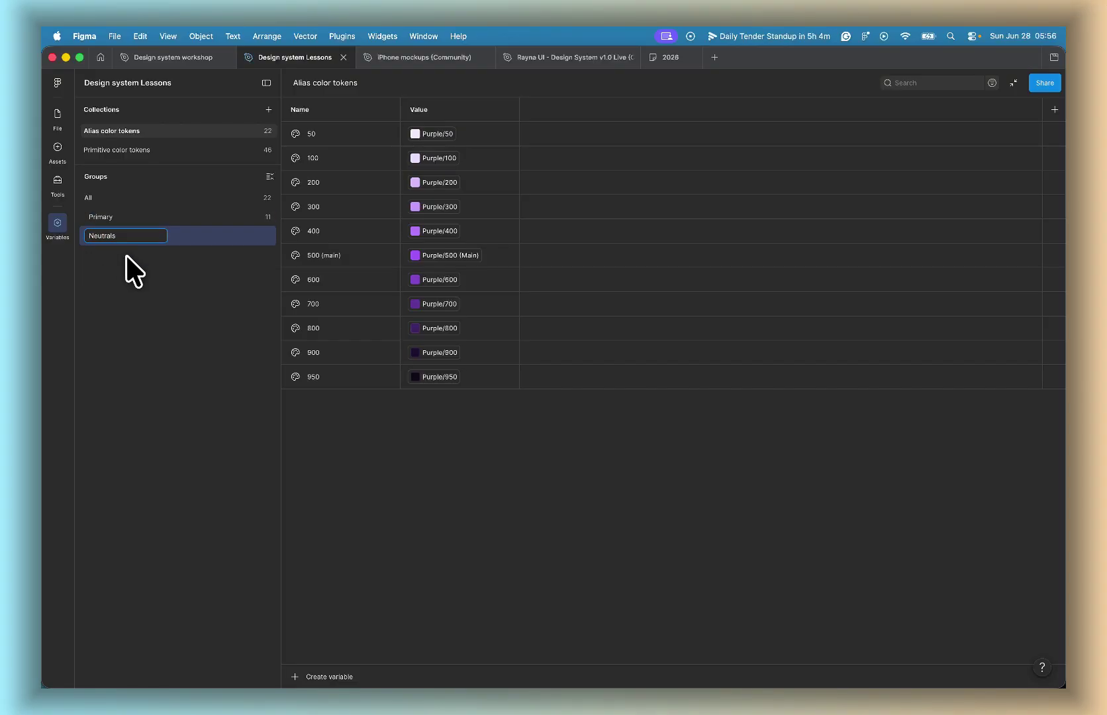
key("Return")
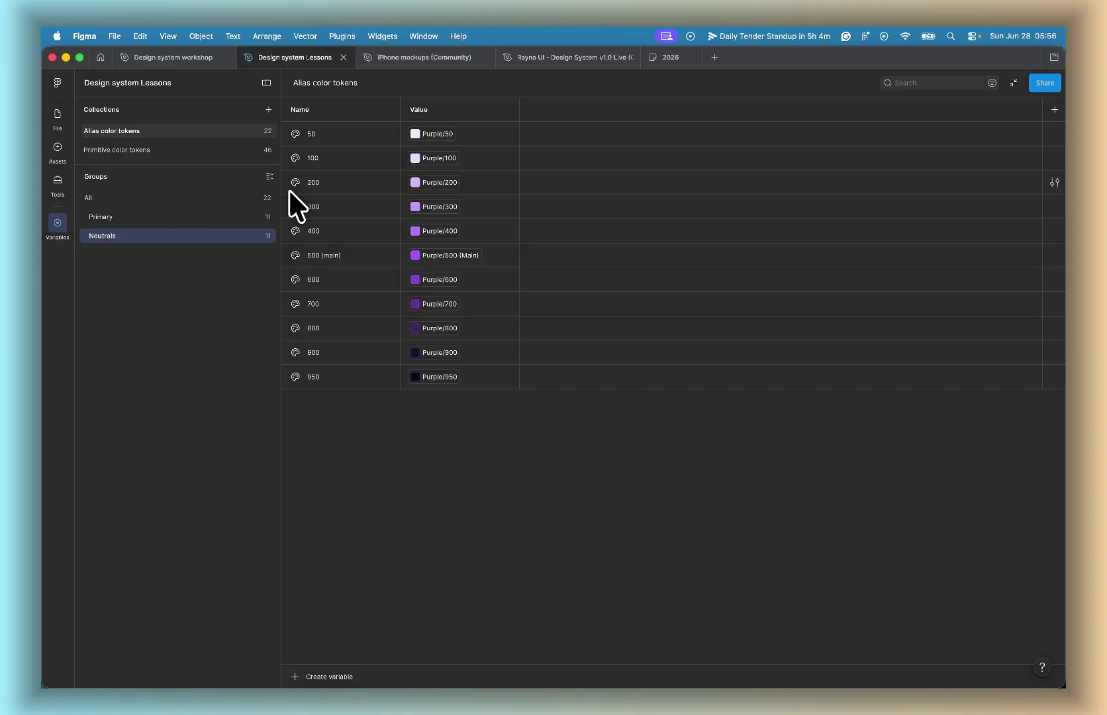
Step: Link the Neutrals 50 variable's value to the primitive color token Grey/50
left_click(417, 134)
scroll(439, 277, "down", 10)
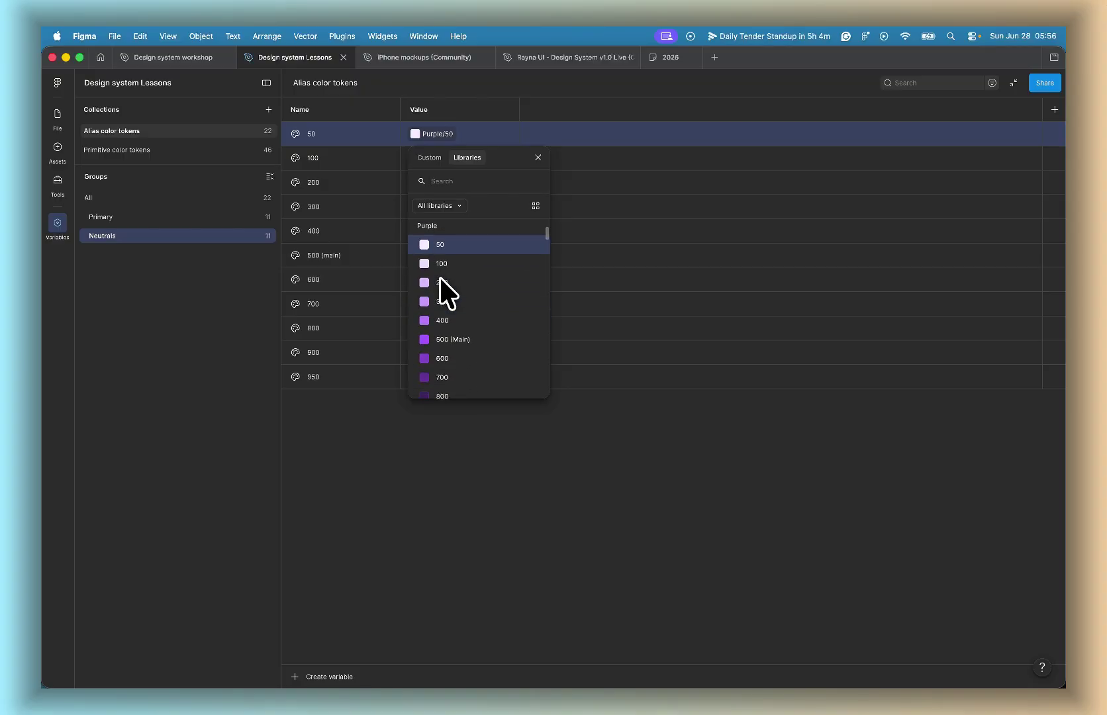
scroll(439, 277, "down", 8)
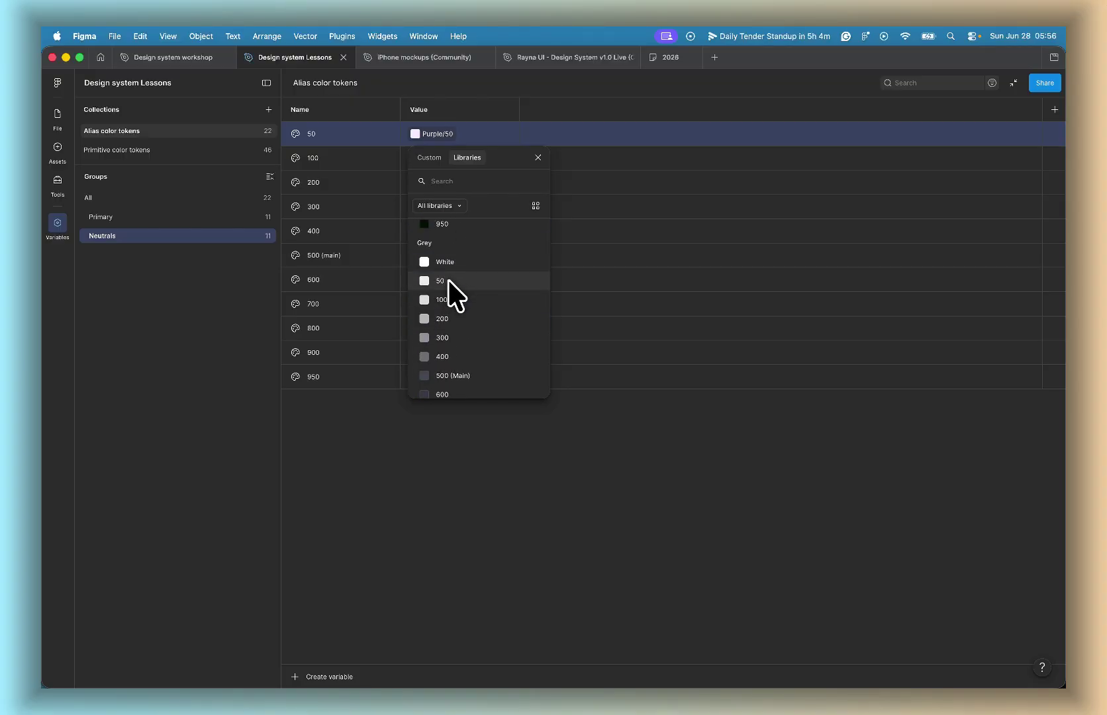
left_click(448, 280)
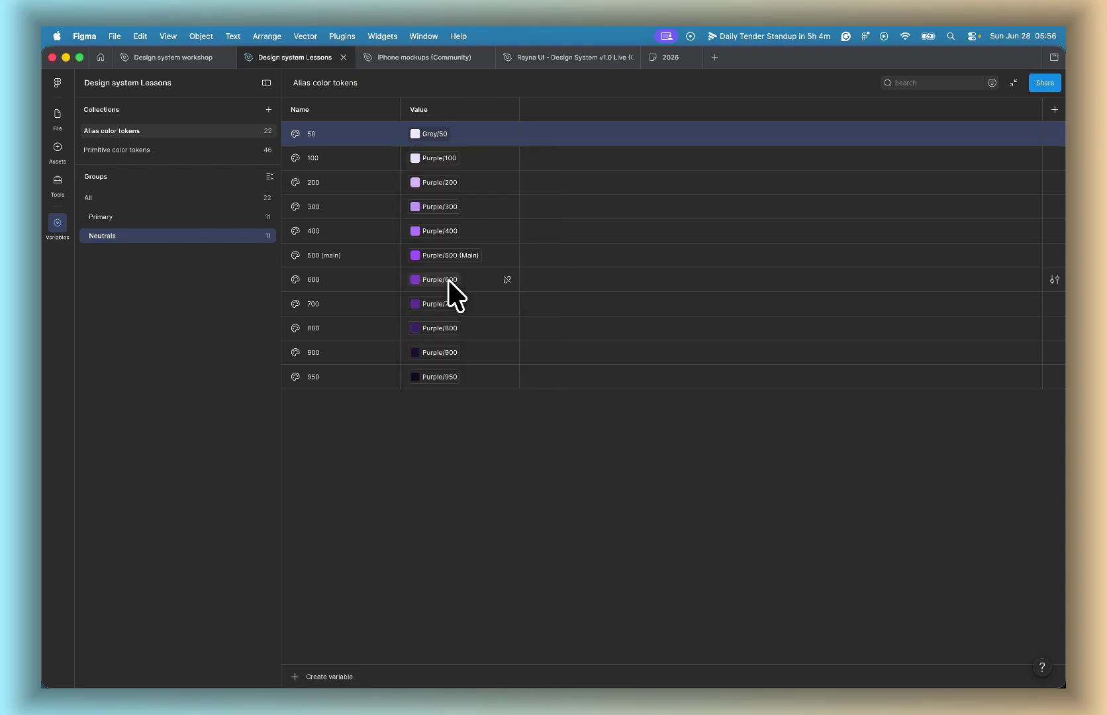
Step: Link the Neutrals 100 variable's value to the primitive color token Grey/100
left_click(446, 160)
scroll(454, 357, "up", 10)
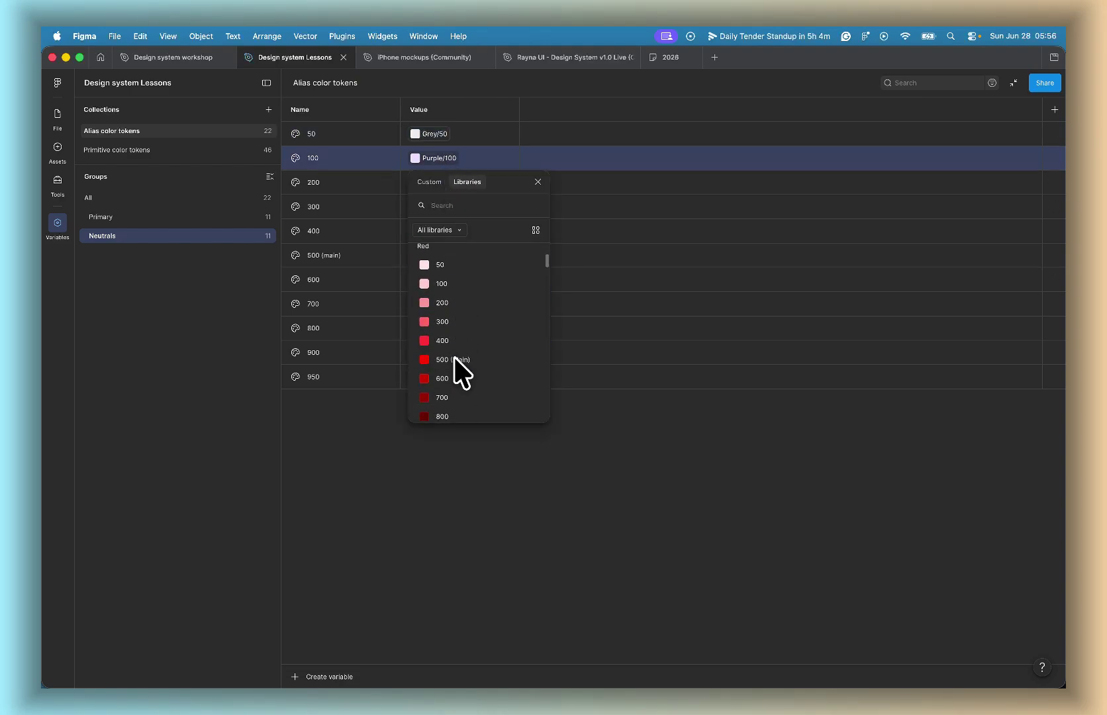
scroll(454, 357, "down", 8)
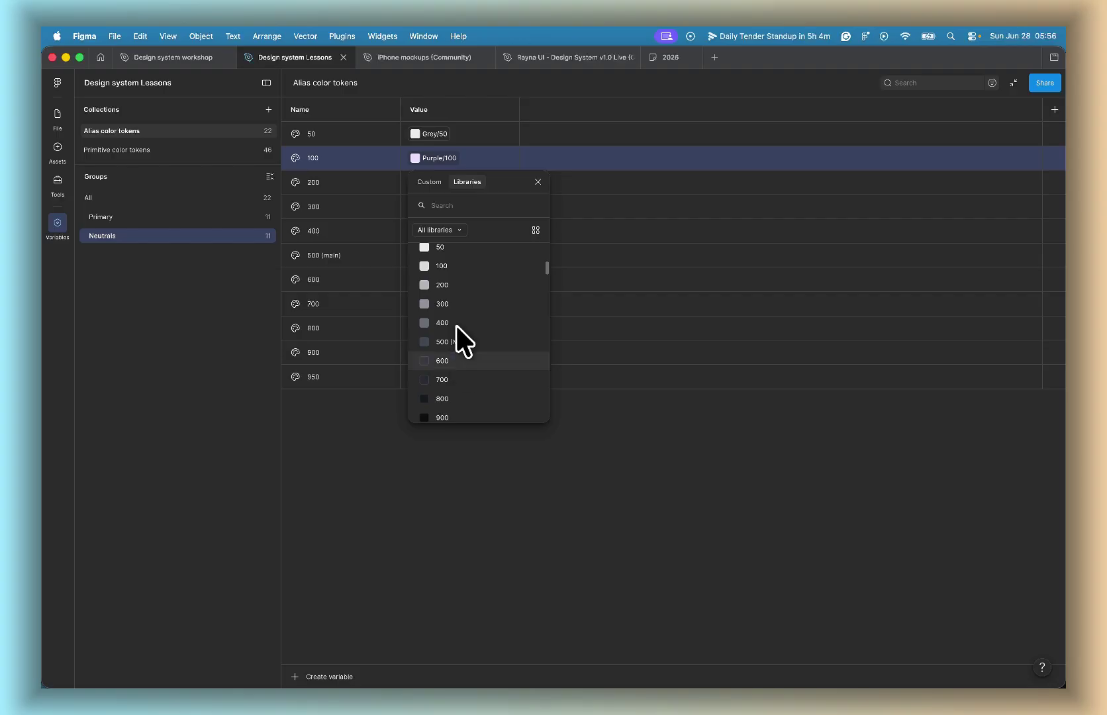
left_click(462, 259)
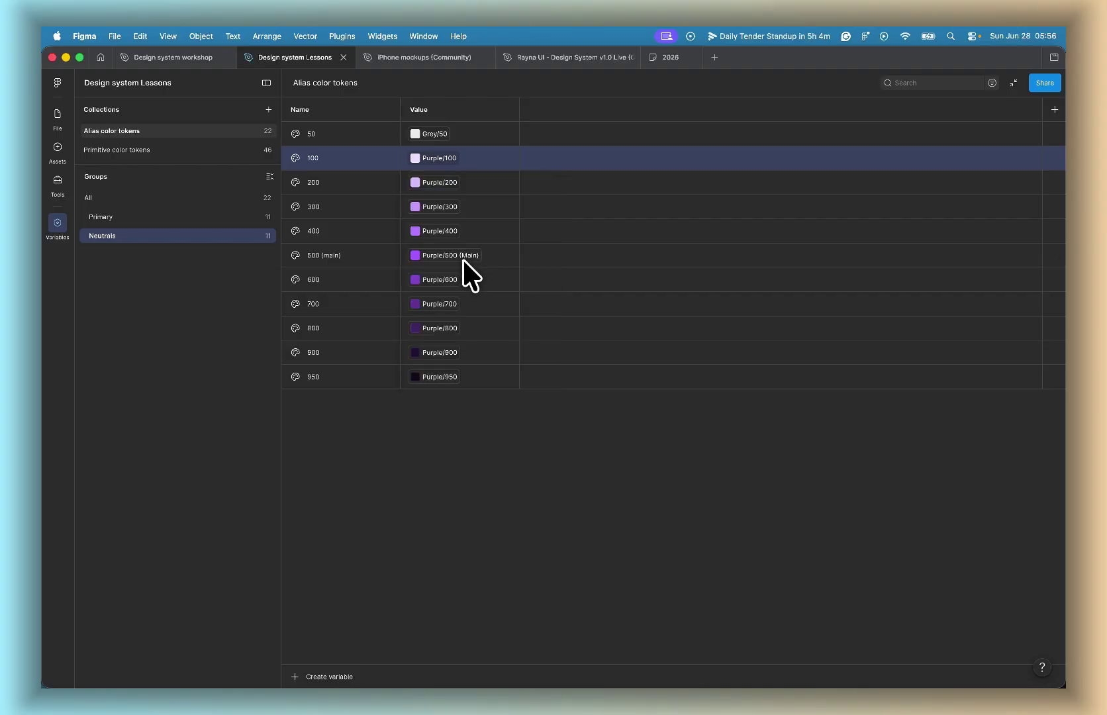
Step: Link the Neutrals 200 variable's value to the primitive color token Grey/200
left_click(446, 184)
scroll(455, 358, "up", 10)
scroll(454, 358, "down", 6)
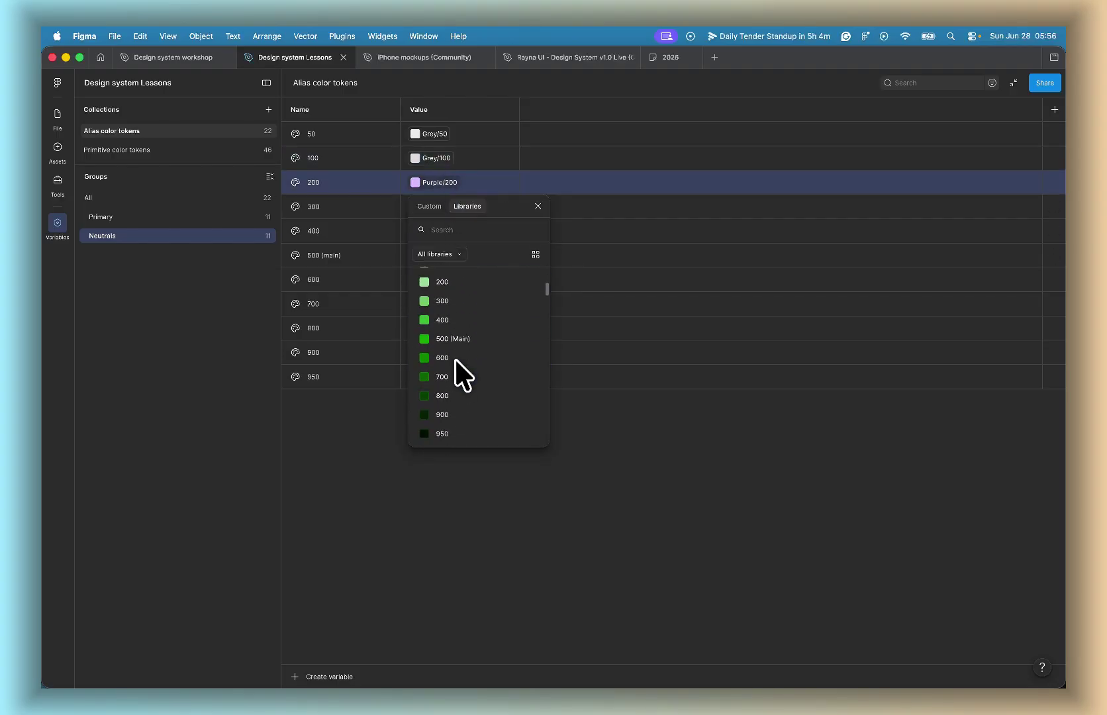
scroll(455, 359, "down", 2)
left_click(442, 353)
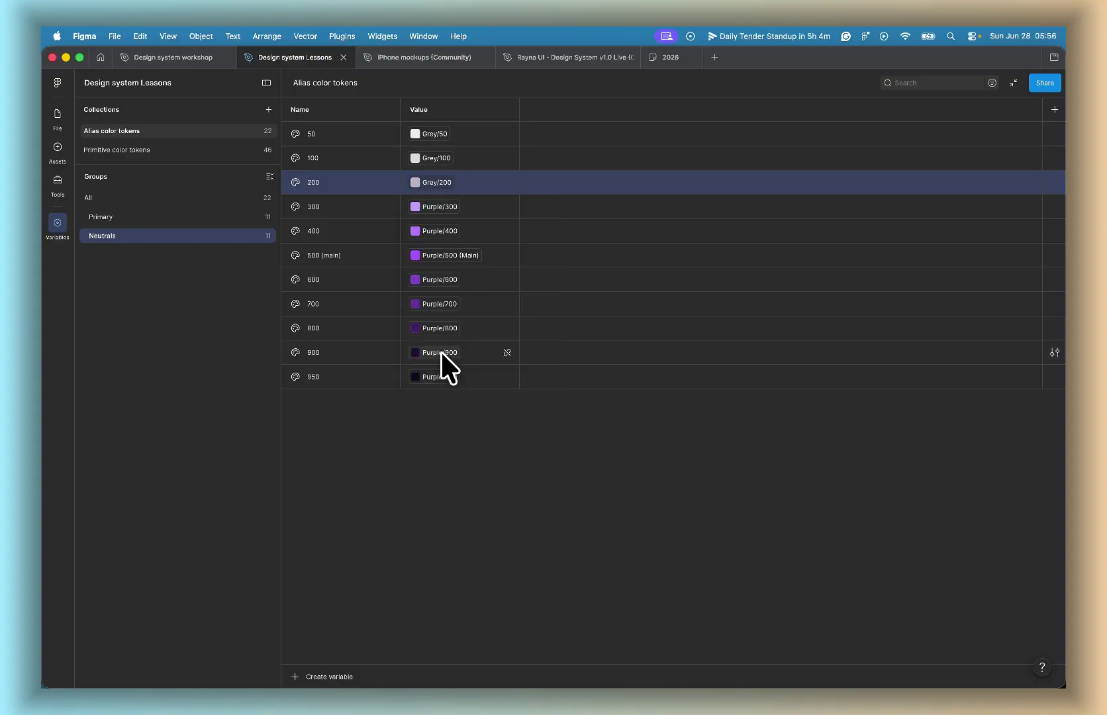
Step: Link the Neutrals 300 variable's value to the primitive color token Grey/300
left_click(439, 201)
scroll(452, 389, "up", 8)
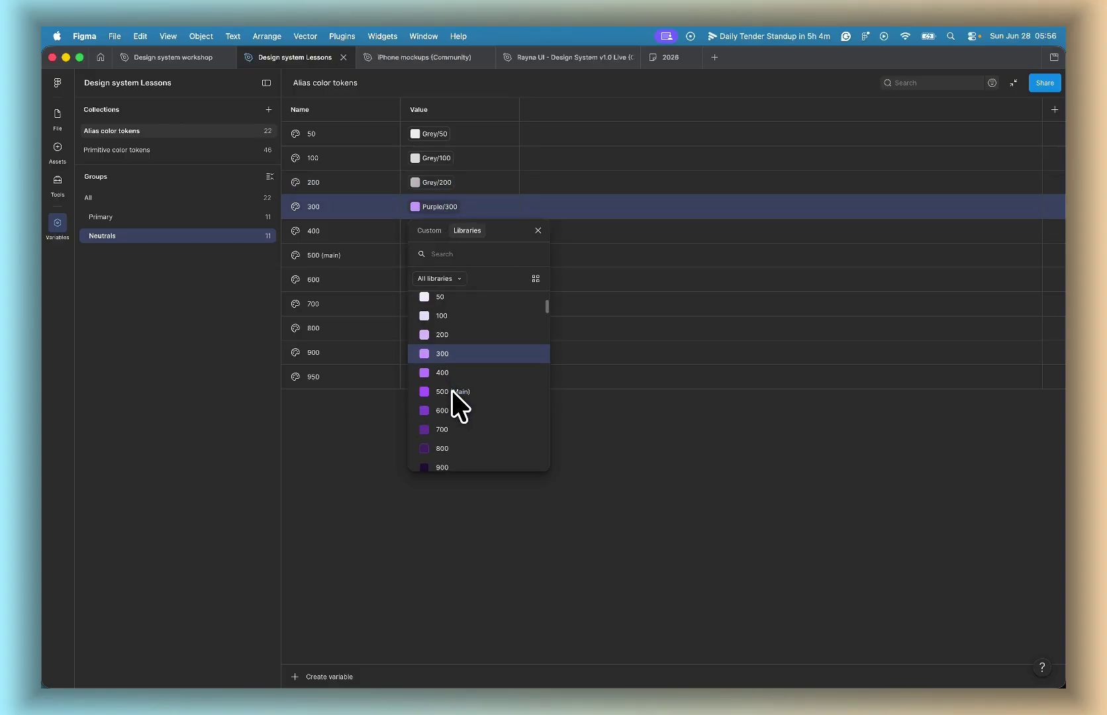
scroll(451, 390, "down", 9)
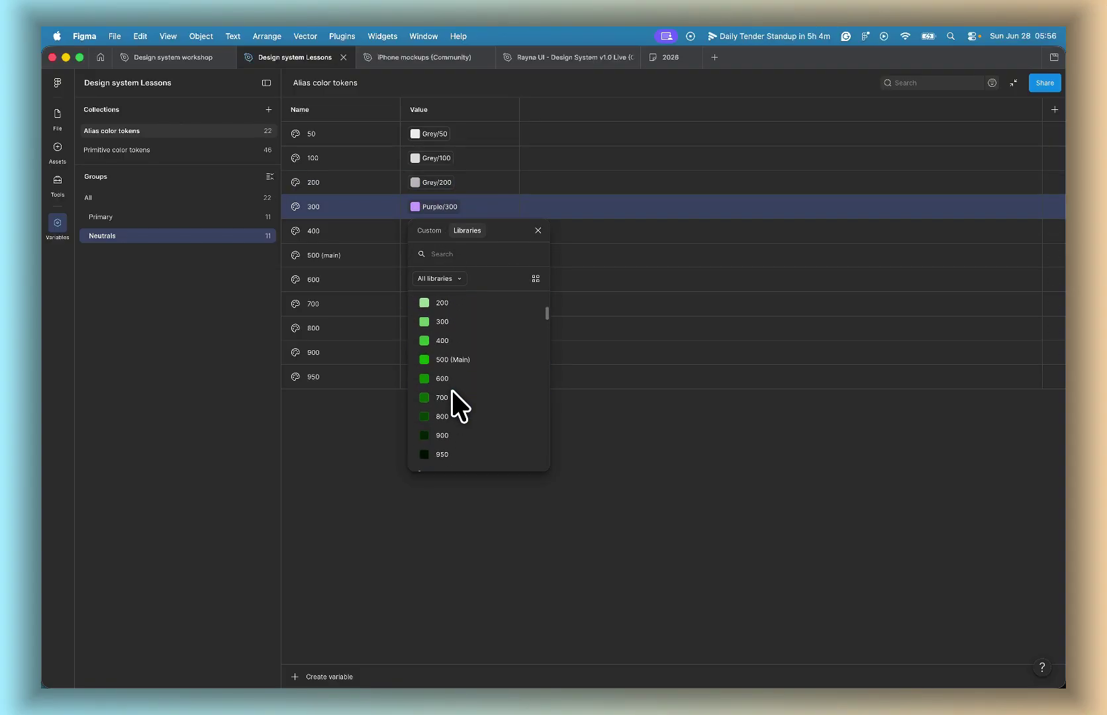
scroll(452, 389, "down", 2)
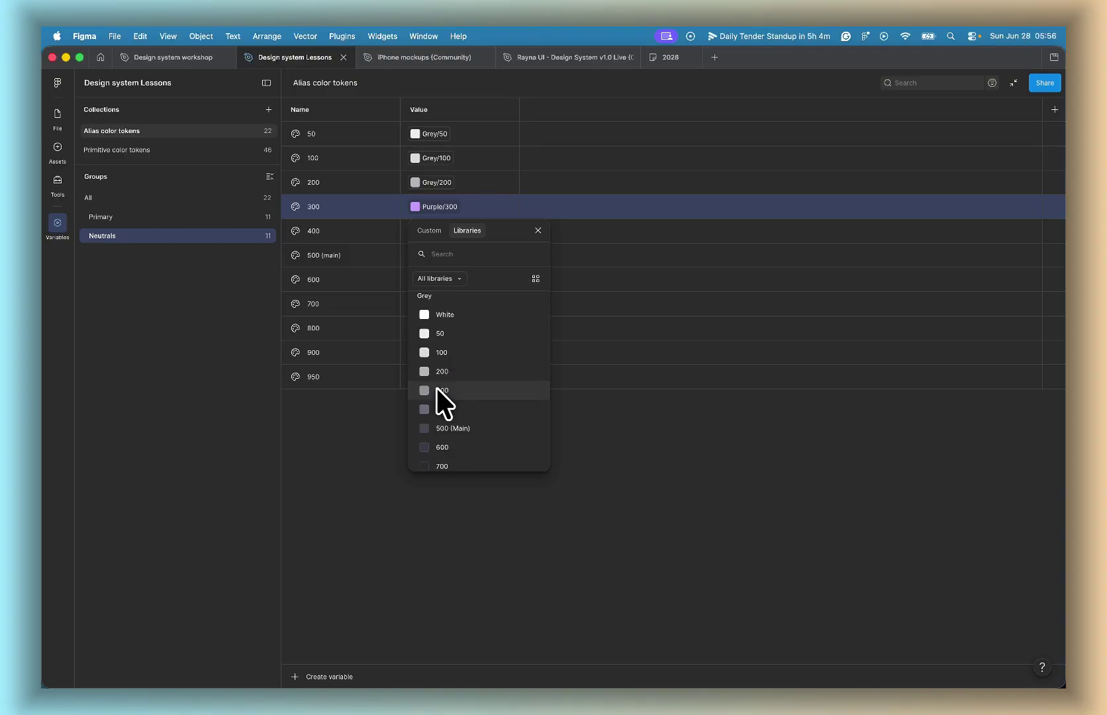
left_click(437, 390)
Step: Link the Neutrals 400 variable's value to the primitive color token Grey/400
left_click(437, 226)
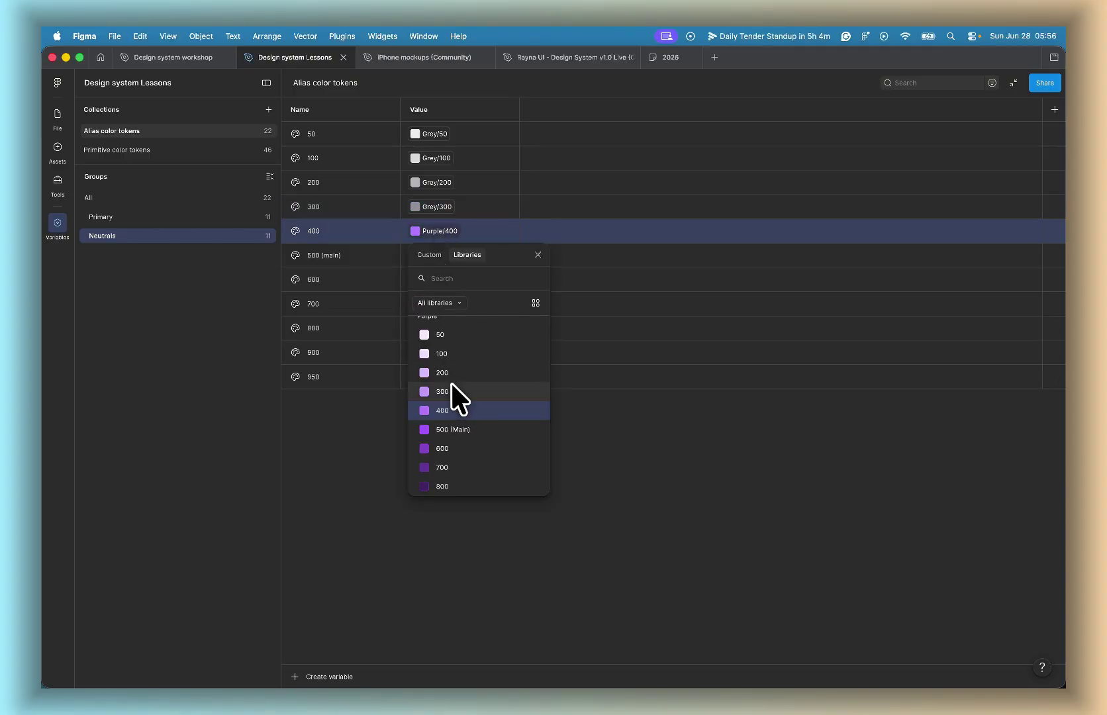
scroll(452, 392, "up", 8)
scroll(452, 392, "down", 3)
scroll(452, 392, "down", 5)
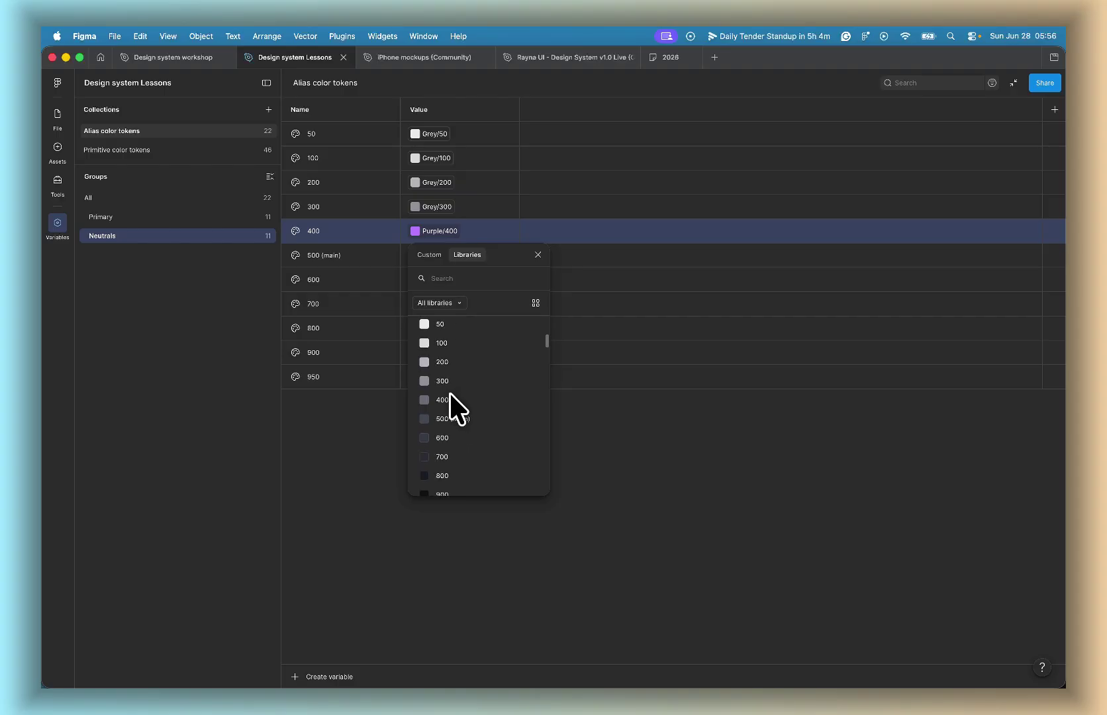
left_click(437, 398)
Step: Link the Neutrals 500 (main) variable's value to the primitive color token Grey/500 (Main)
left_click(443, 255)
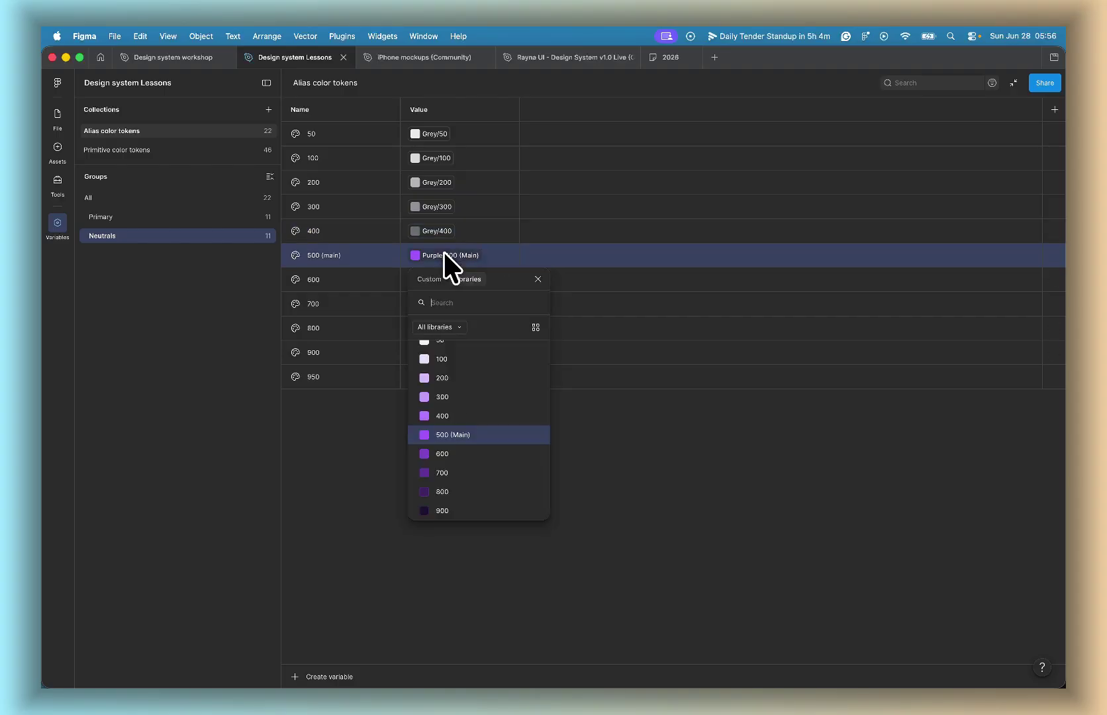
scroll(459, 405, "up", 6)
scroll(460, 407, "down", 4)
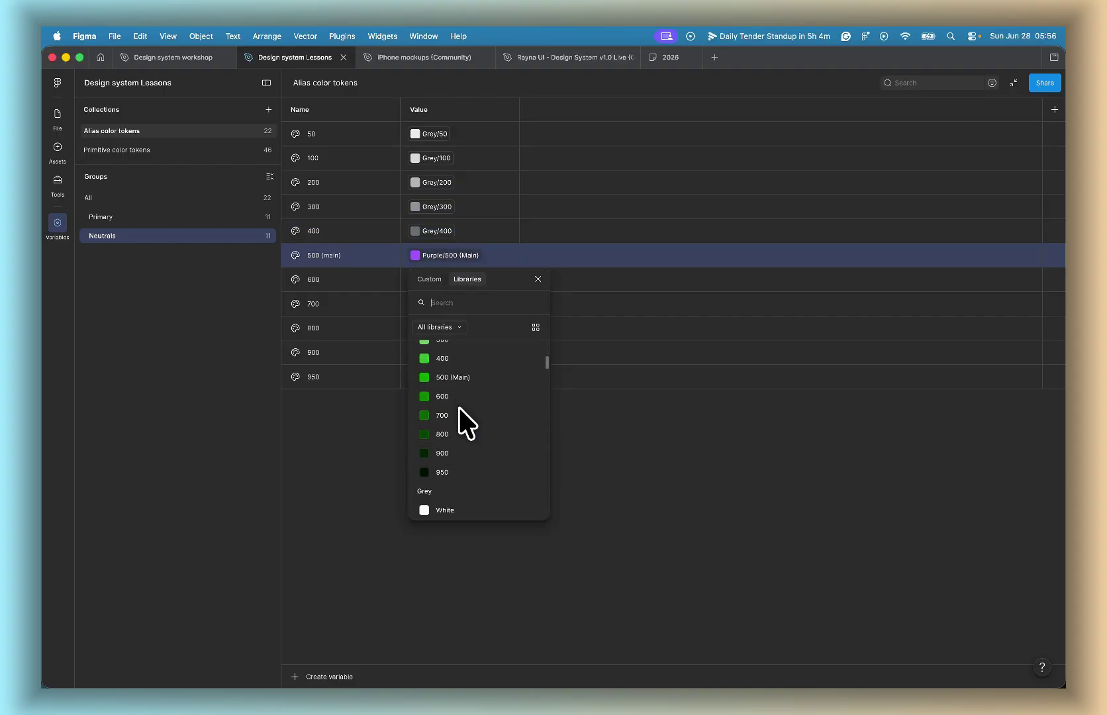
type("500")
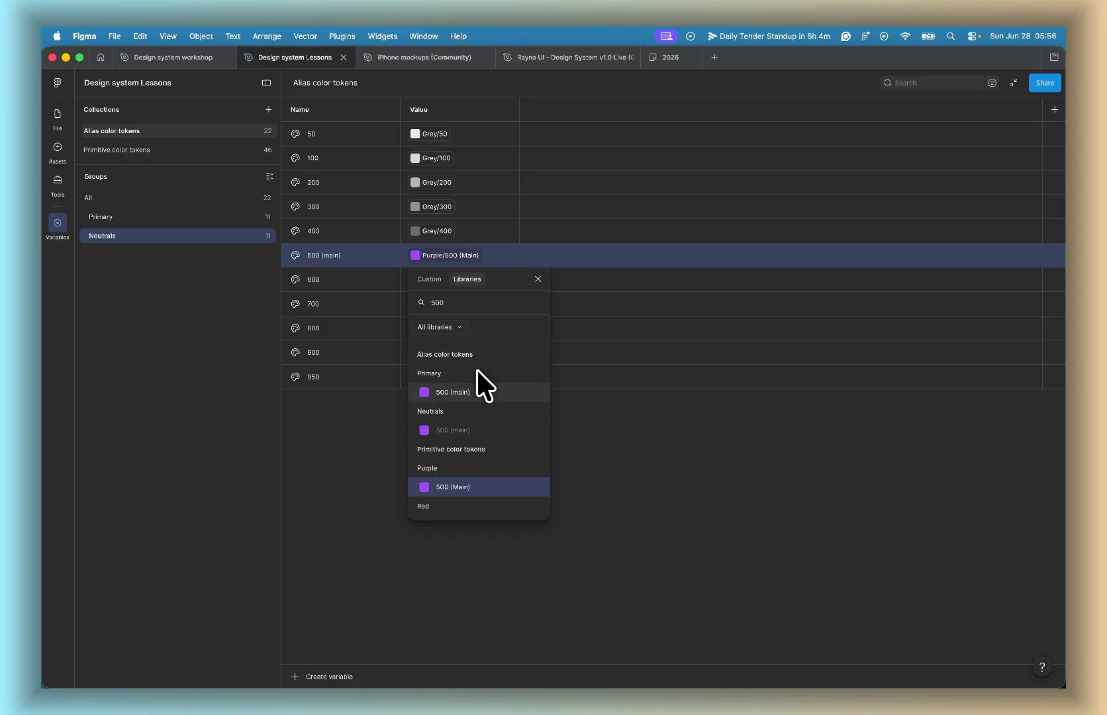
scroll(460, 450, "down", 3)
left_click(455, 478)
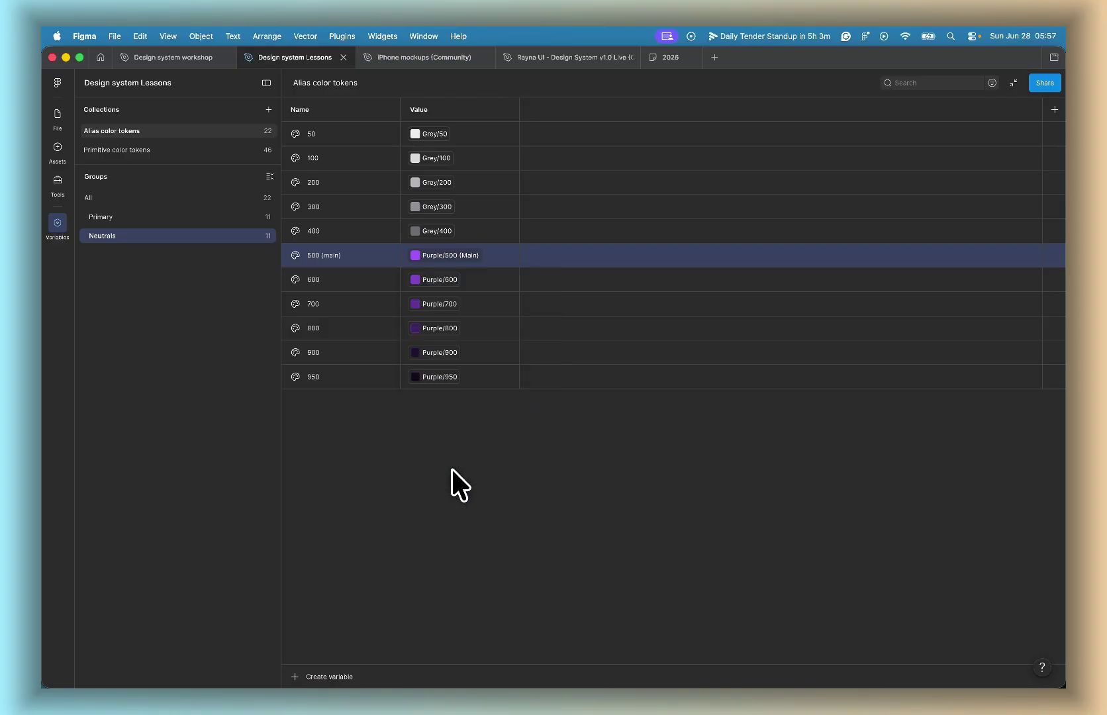
Step: Link the Neutrals 600 variable's value to the primitive color token Grey/600
left_click(453, 280)
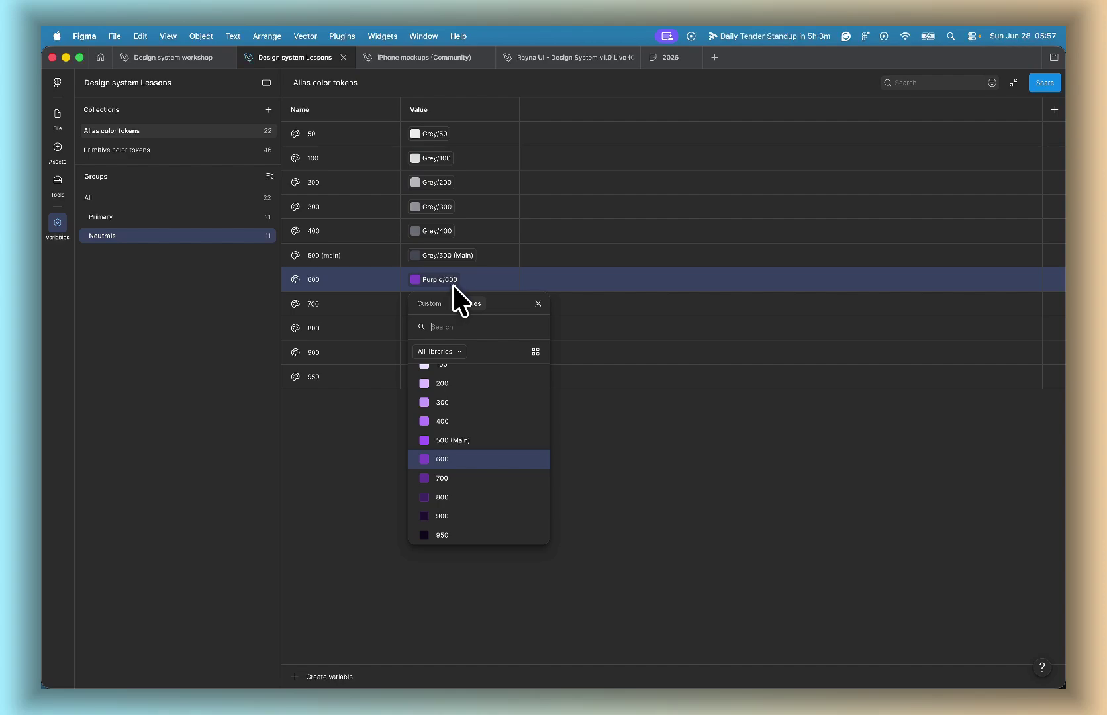
type("60")
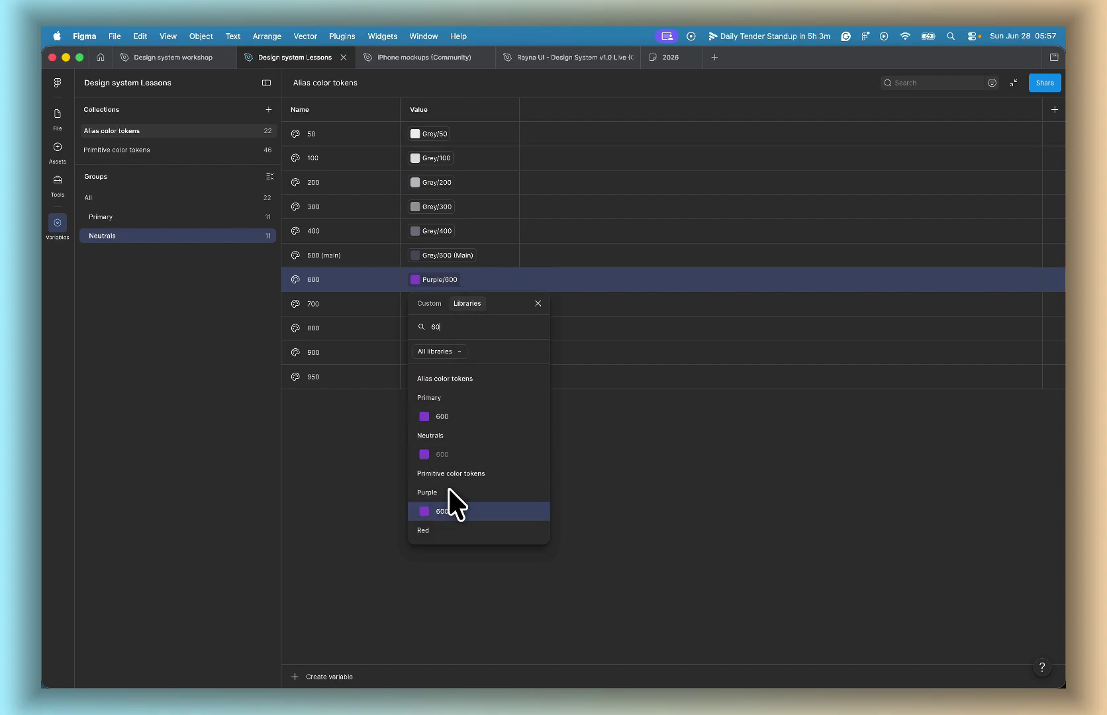
scroll(453, 482, "down", 5)
left_click(461, 425)
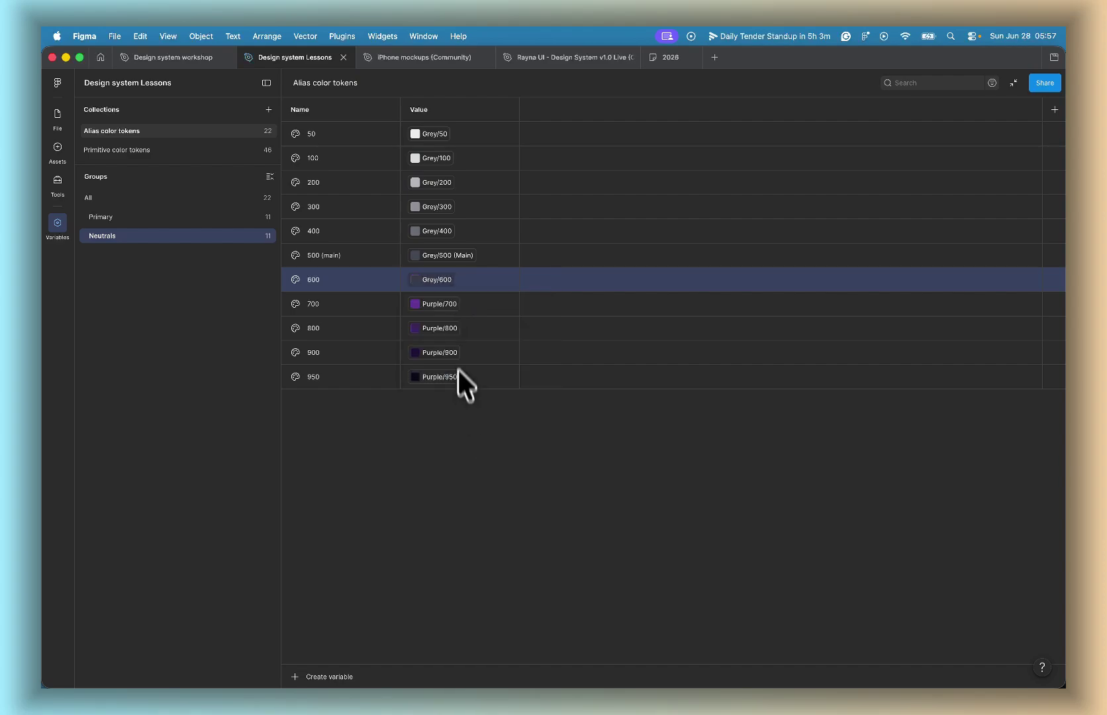
Step: Link the Neutrals 700 variable's value to the primitive color token Grey/700
left_click(450, 306)
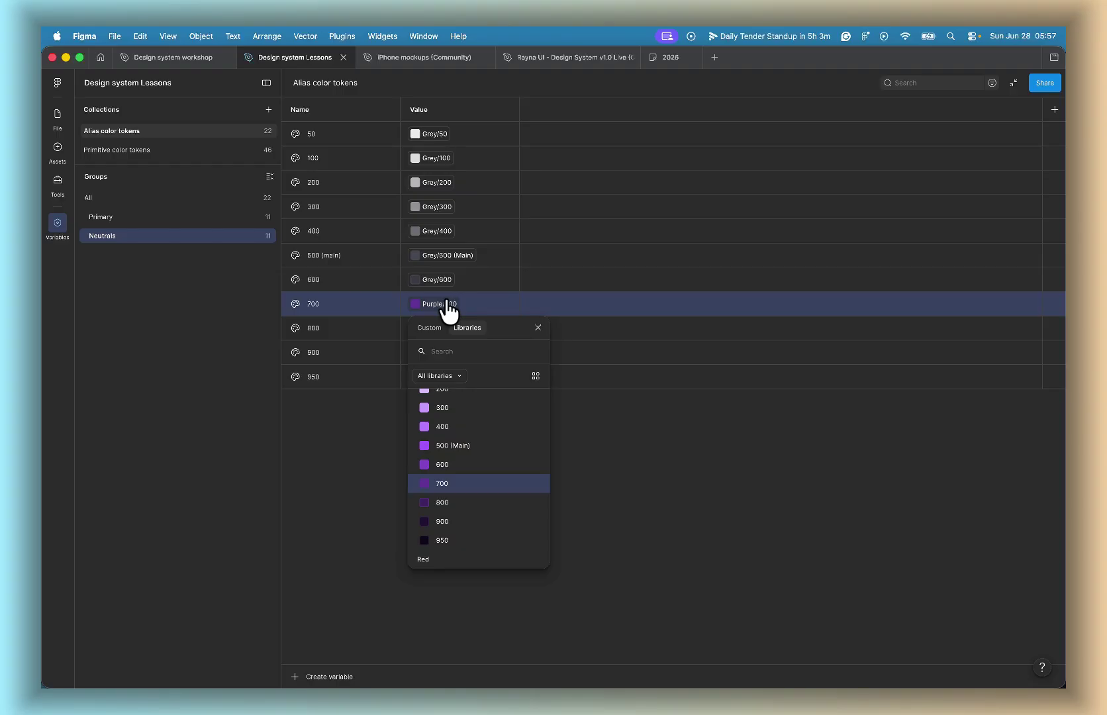
type("grey 700")
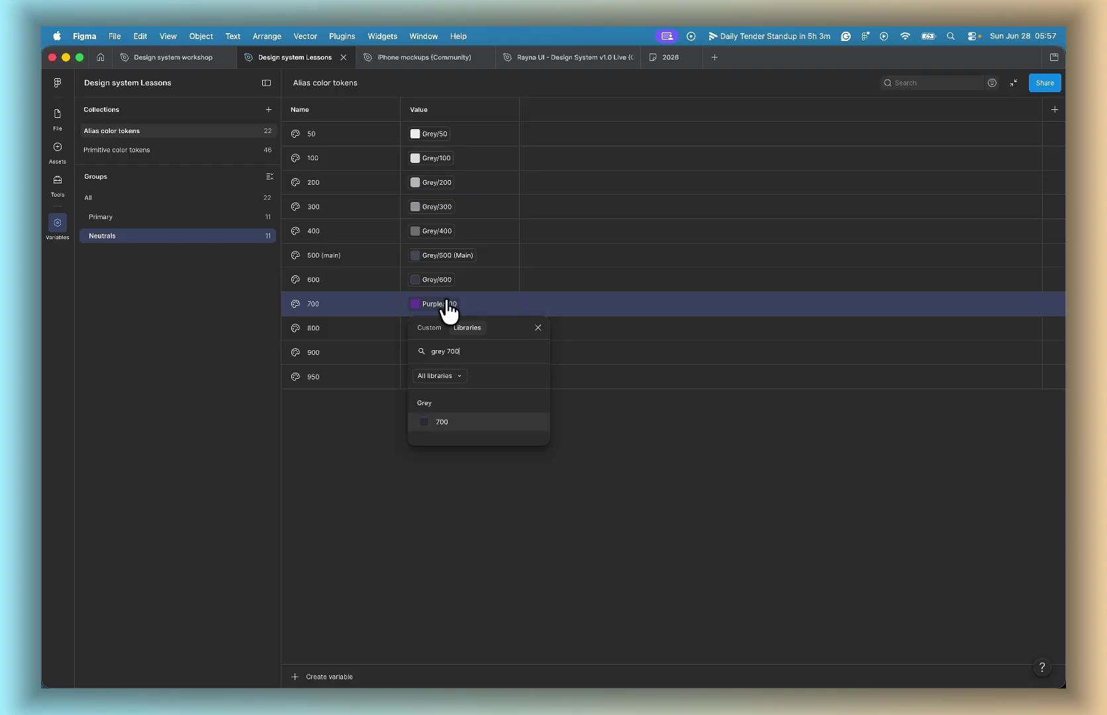
left_click(441, 421)
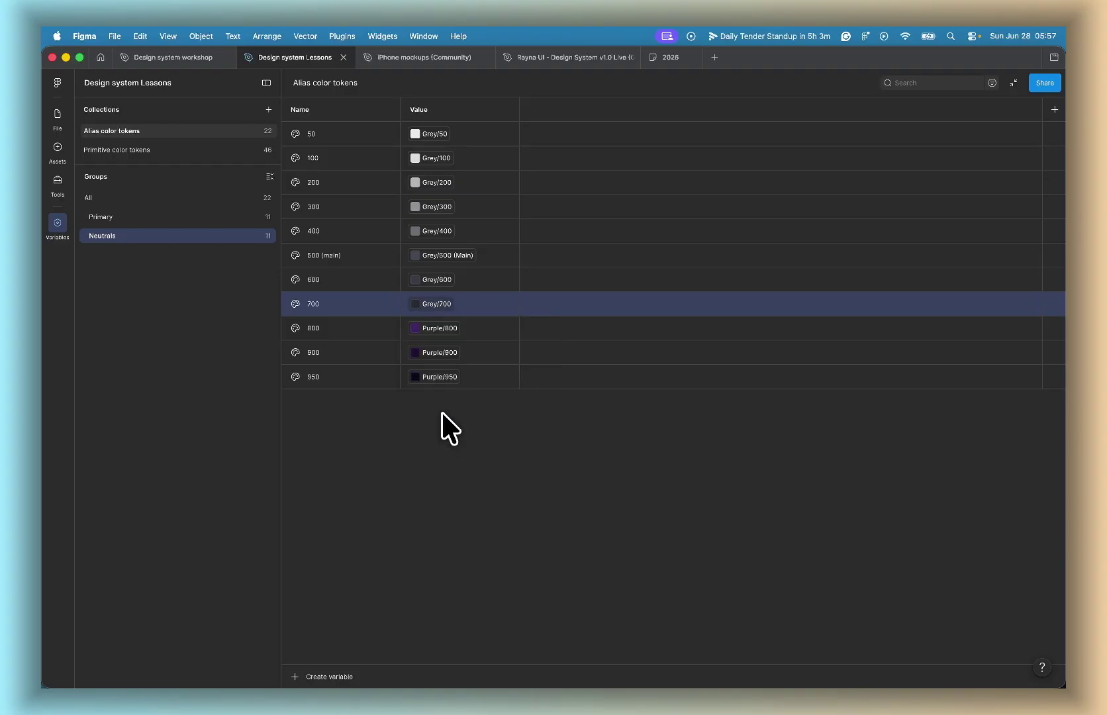
Step: Link the Neutrals 800 variable's value to the primitive color token Grey/800
left_click(447, 329)
type("grey 800")
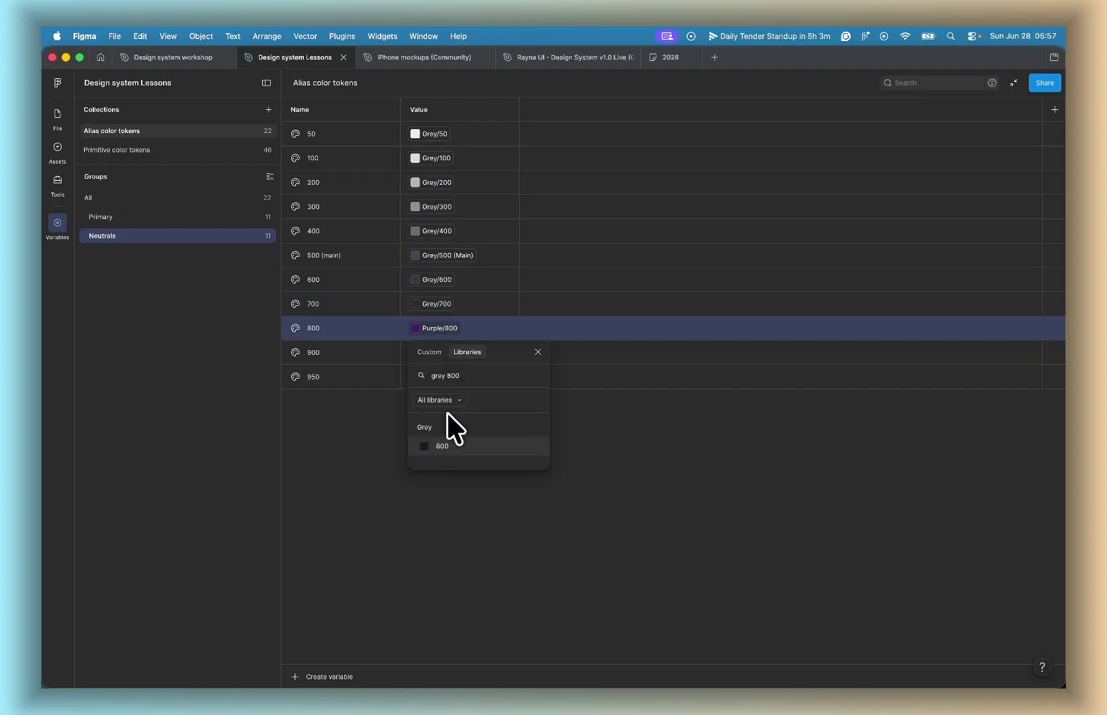
left_click(444, 442)
Step: Link the Neutrals 900 variable's value to the primitive color token Grey/900
left_click(451, 353)
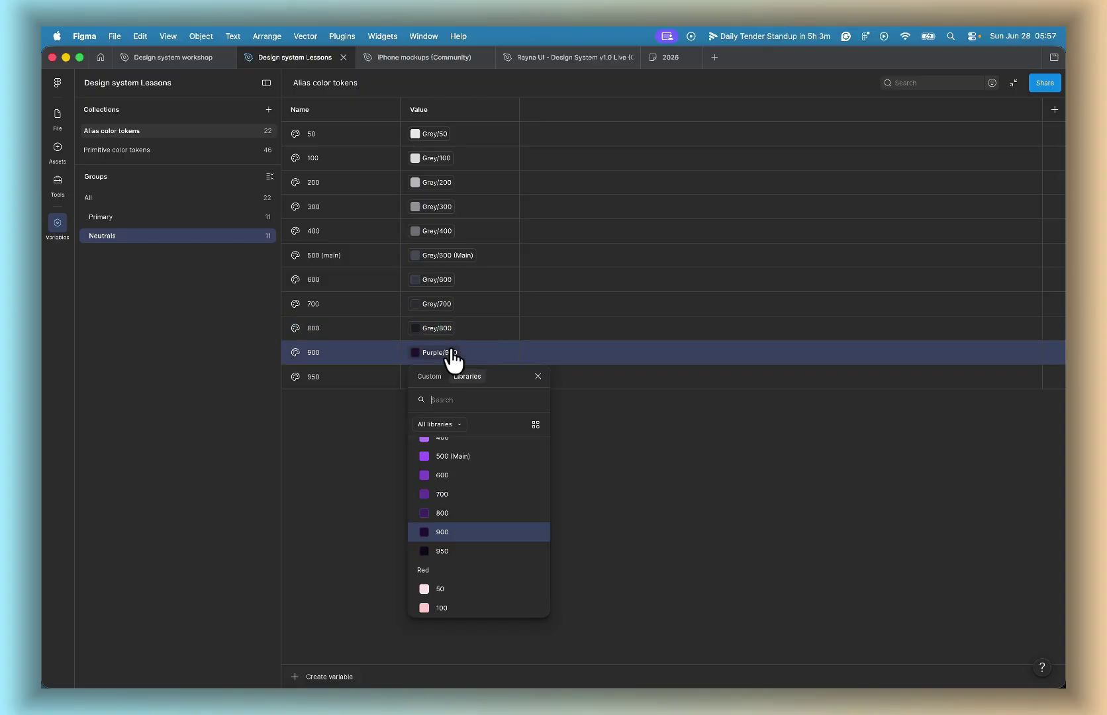
type("grey")
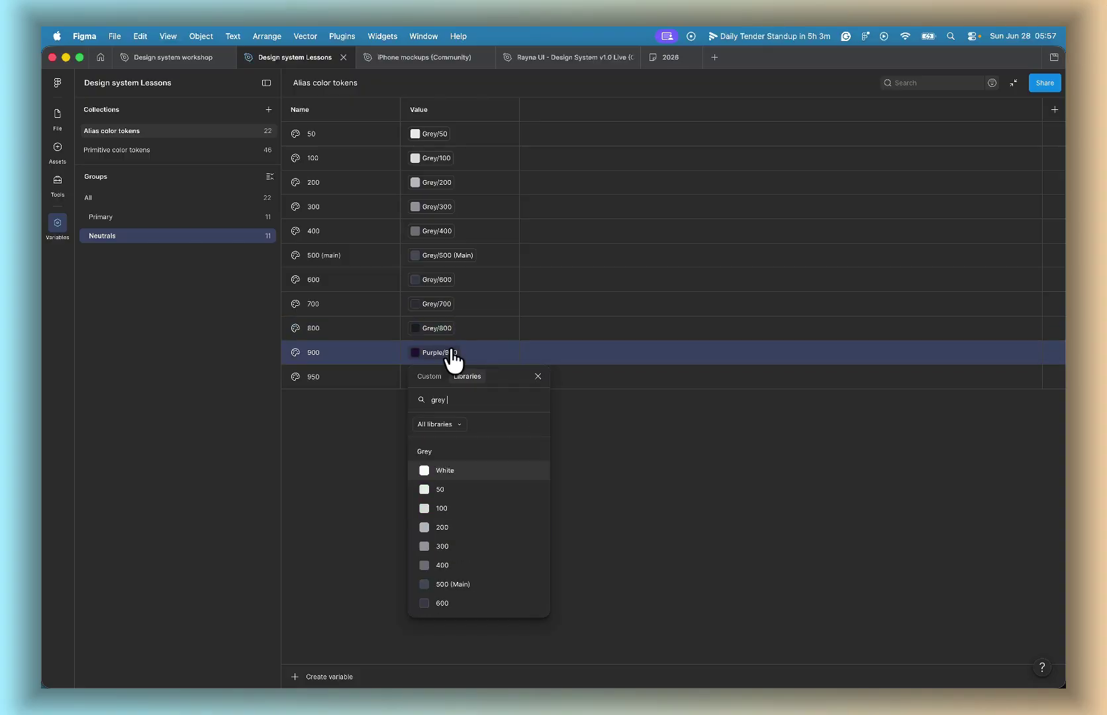
type(" 90")
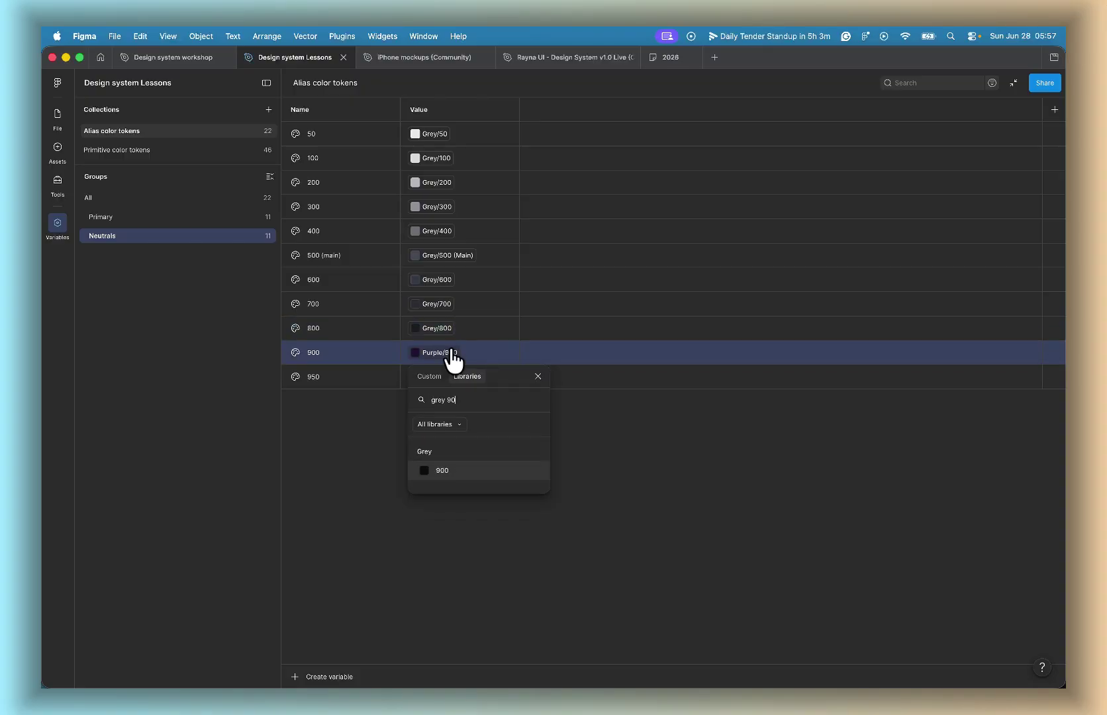
left_click(446, 469)
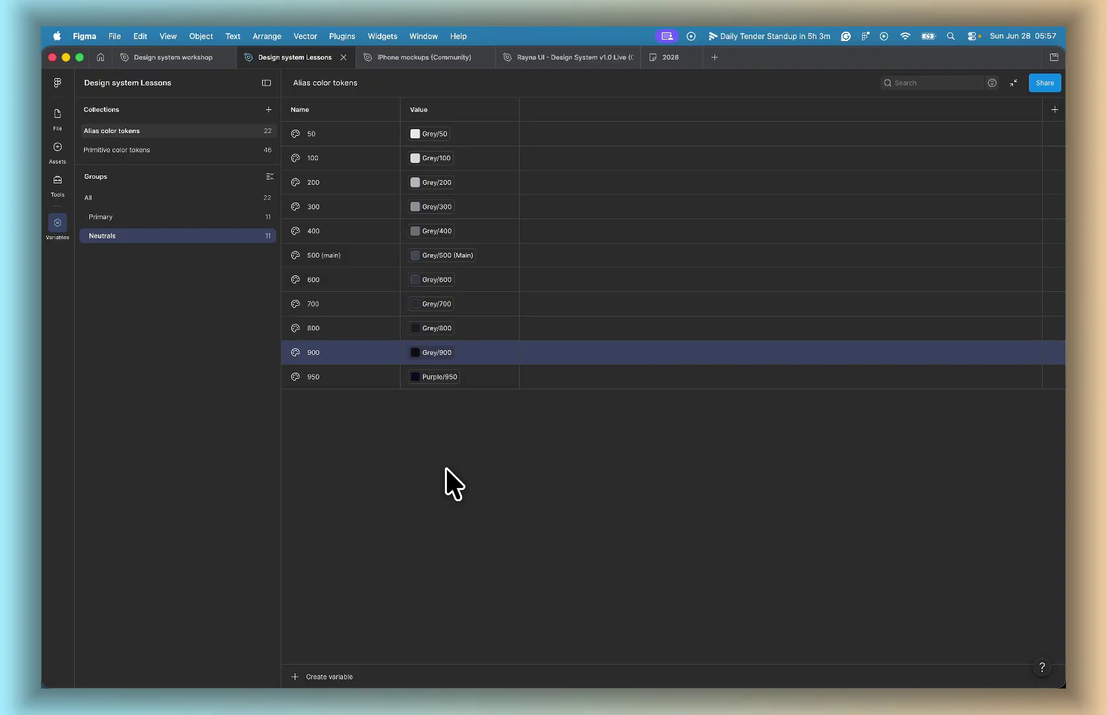
Step: Link the Neutrals 950 variable's value to the primitive color token Grey/950
left_click(451, 381)
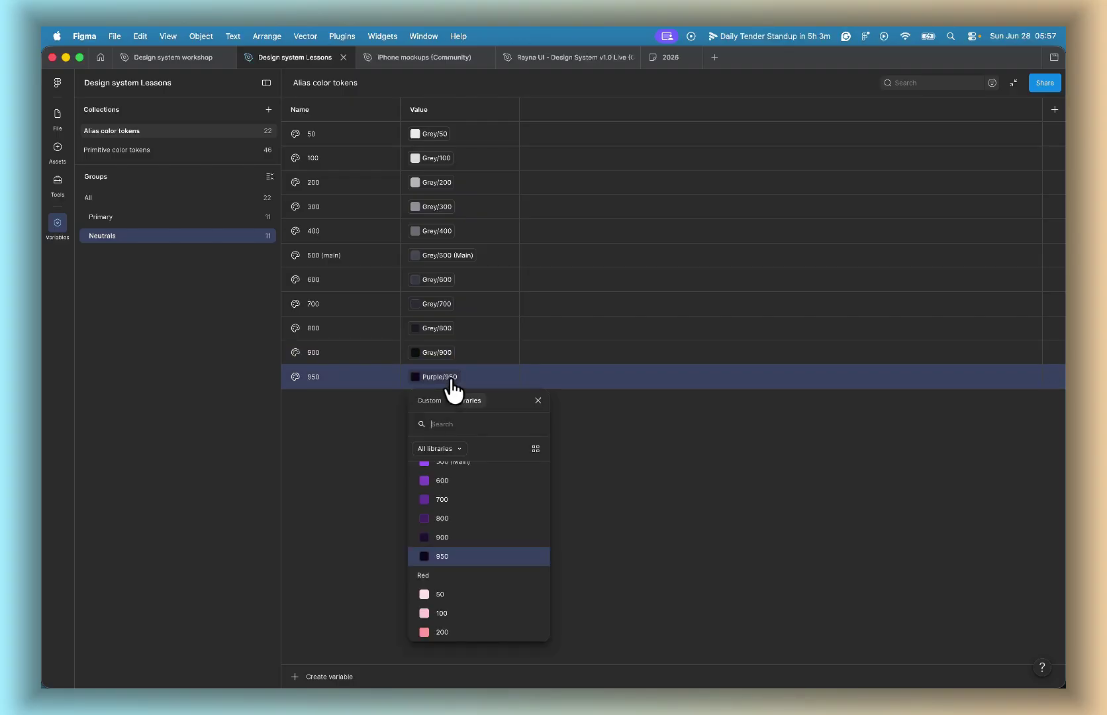
type("grey")
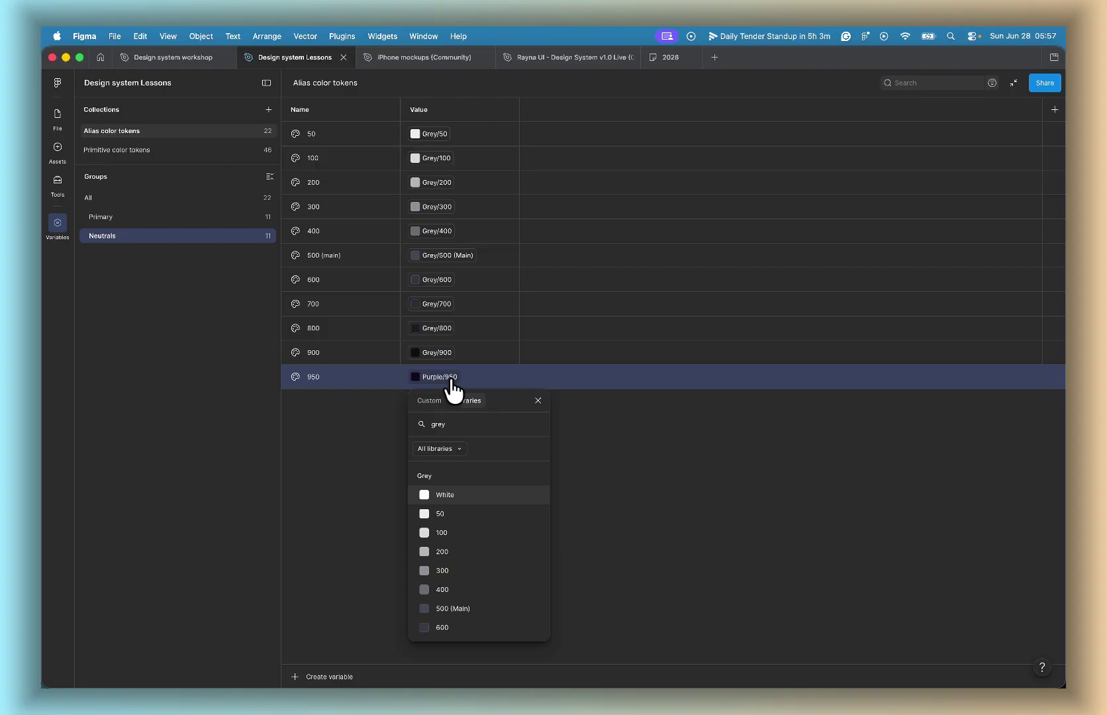
type(" 950")
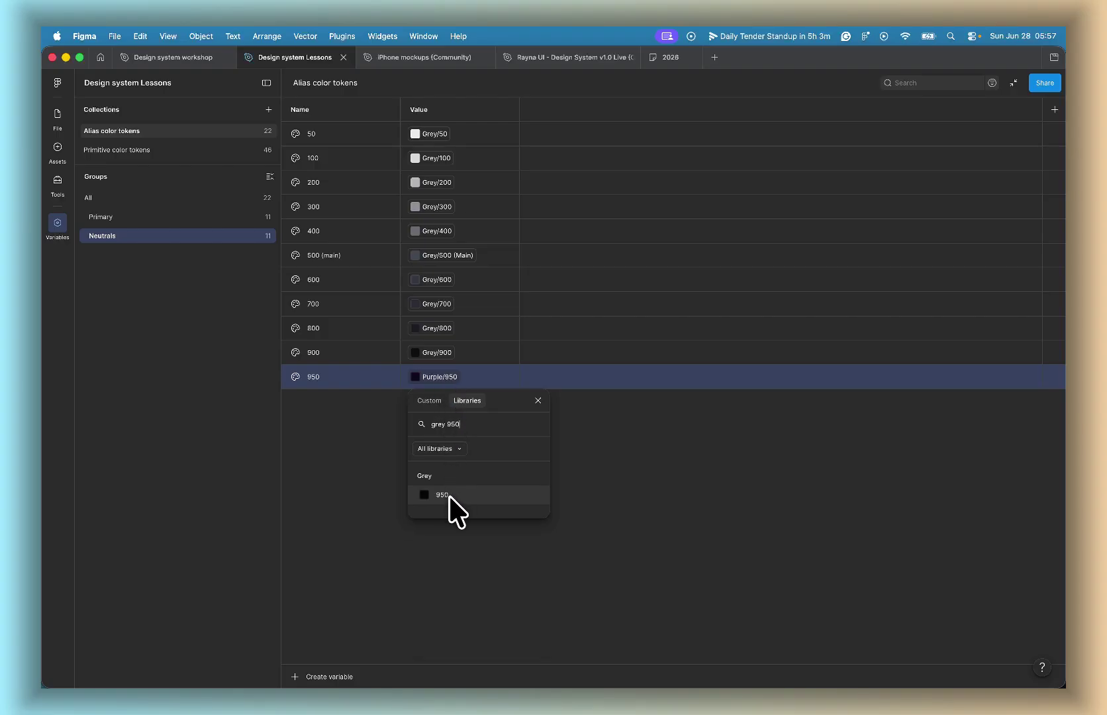
left_click(448, 495)
left_click(428, 468)
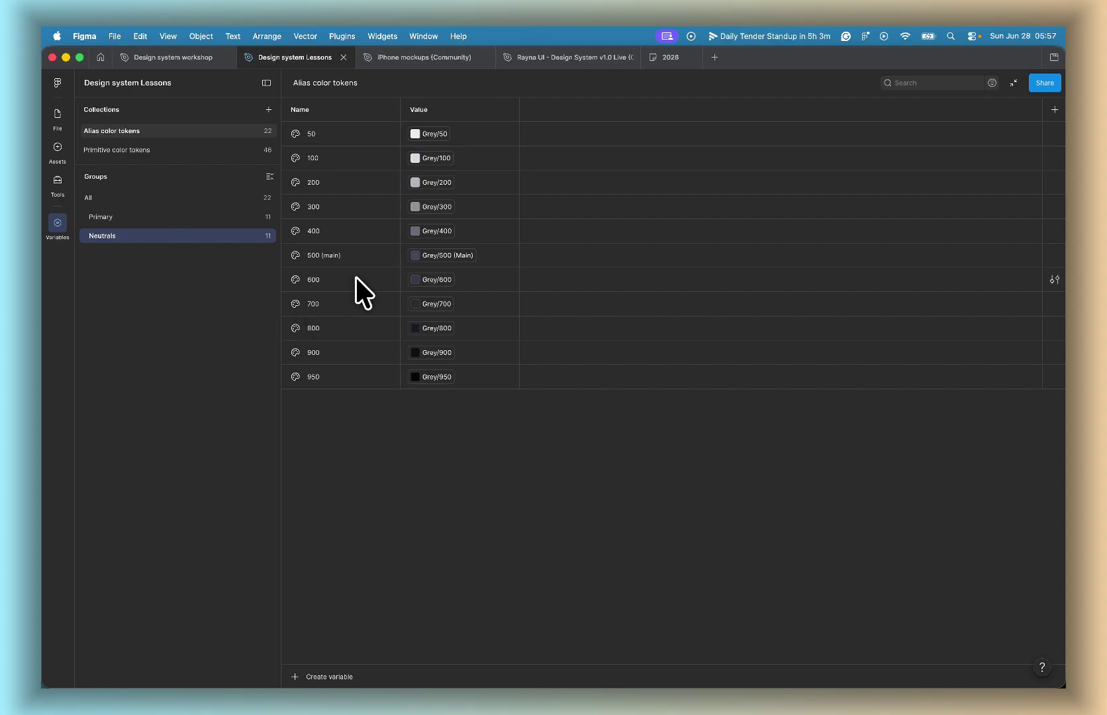
Step: Duplicate the Neutrals group in Alias color tokens and rename the copy Base
right_click(208, 235)
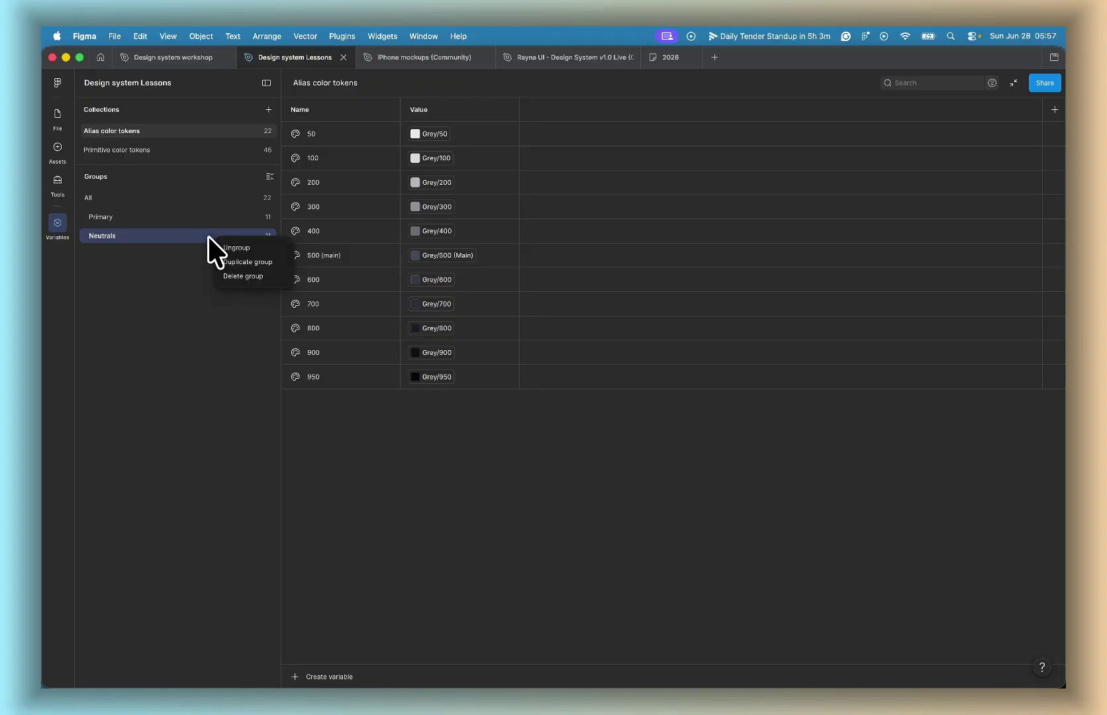
left_click(240, 260)
double_click(102, 249)
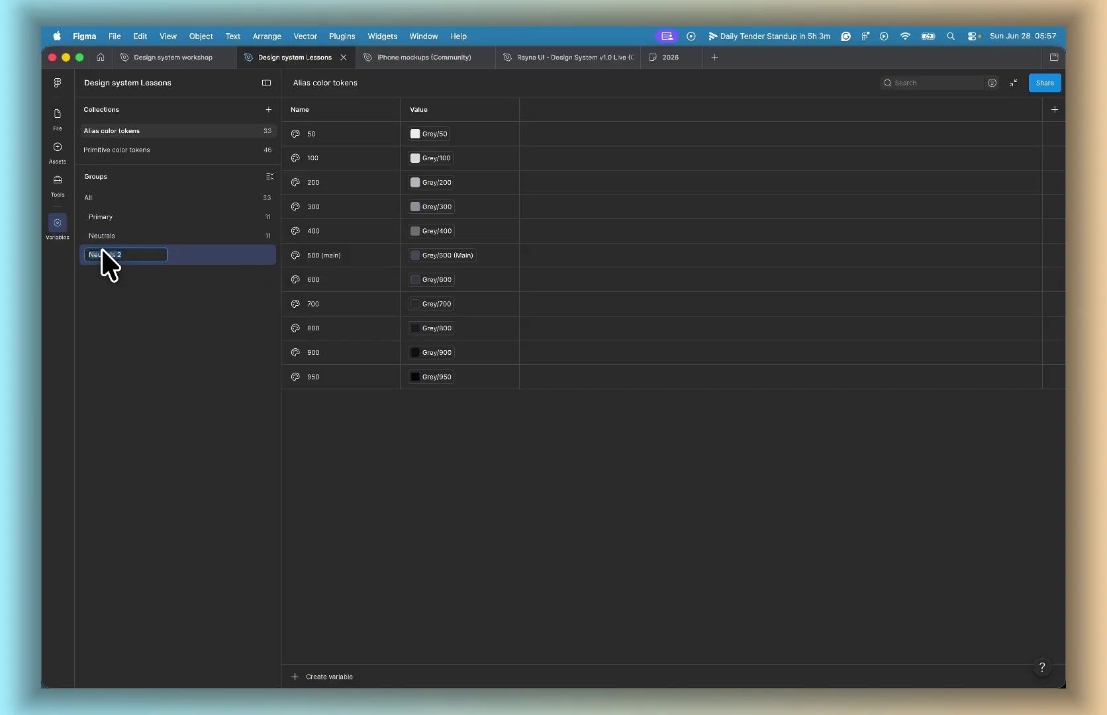
type("Base")
key("Return")
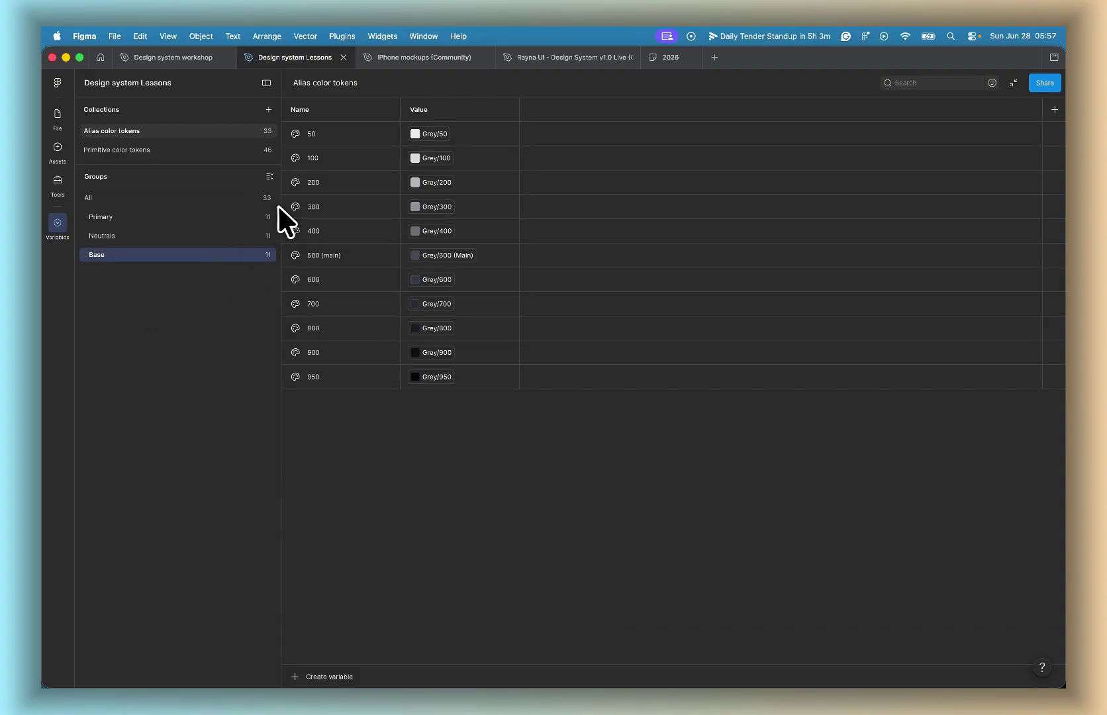
Step: Rename the Base group's 50 variable to white and link its value to the primitive color token Grey/White
left_click(307, 132)
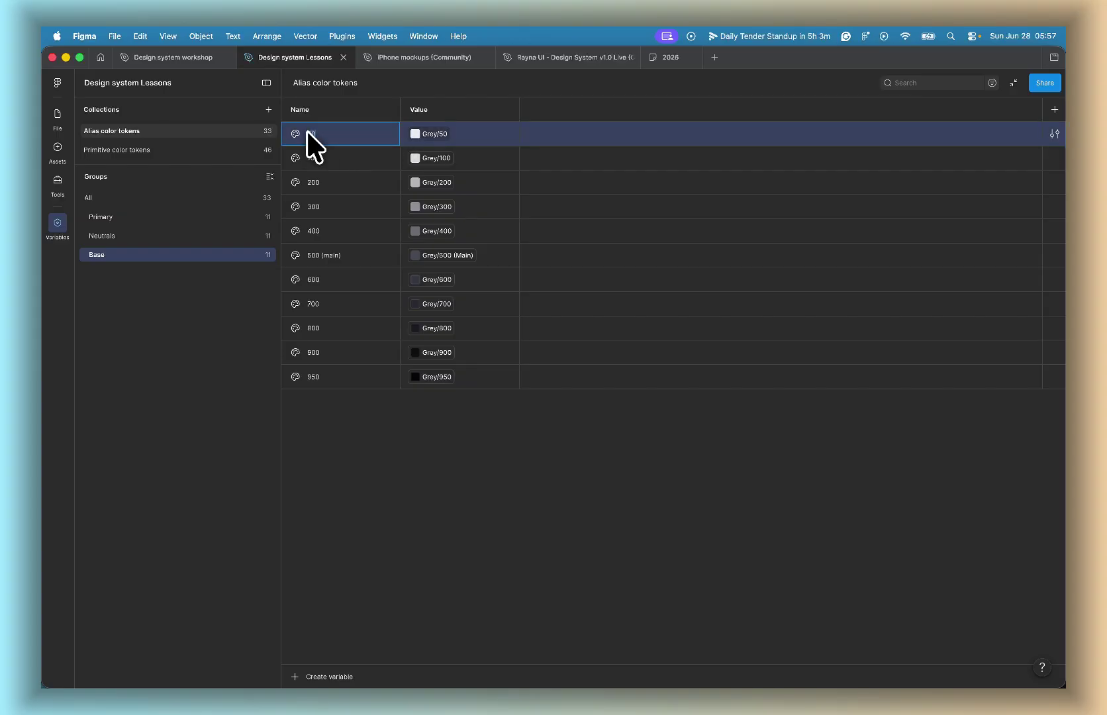
type("white")
left_click(439, 133)
type("wh")
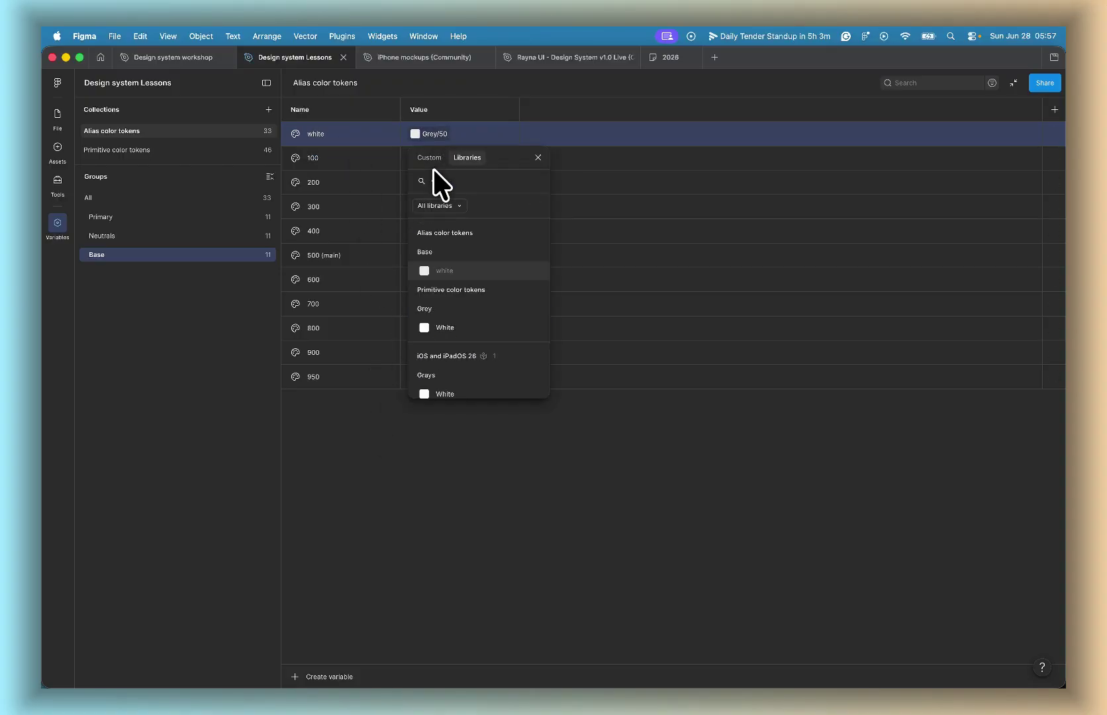
type("ite")
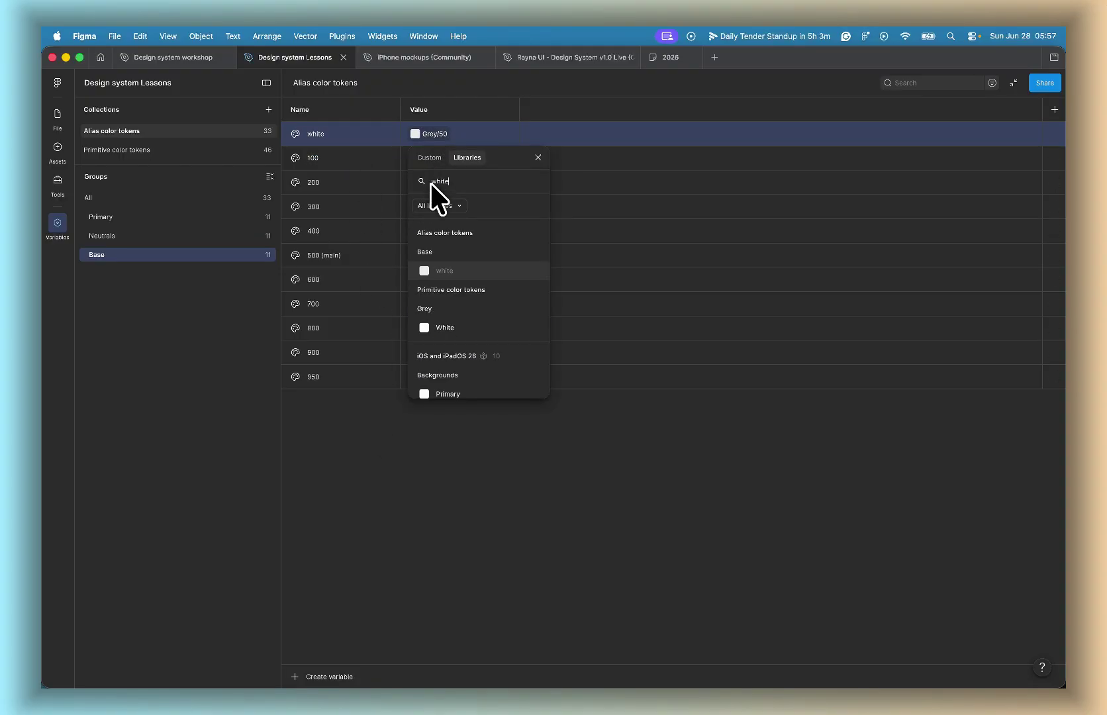
left_click(447, 326)
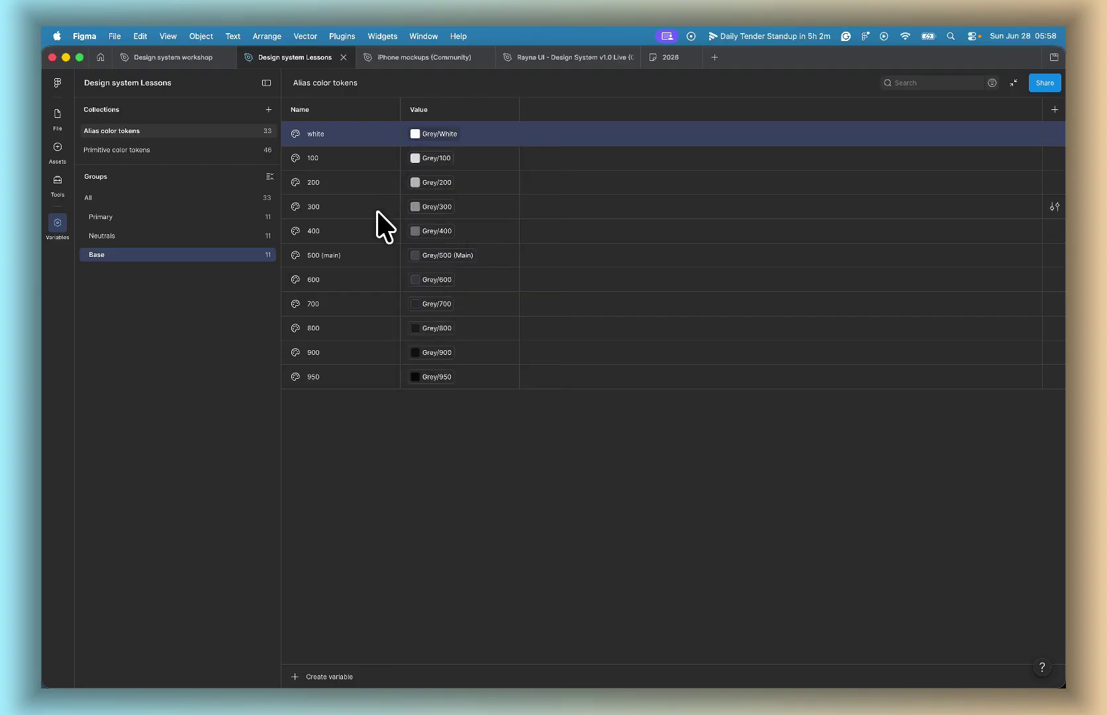
Step: Delete the variables 100 through 900 from the Base group
left_click(368, 156)
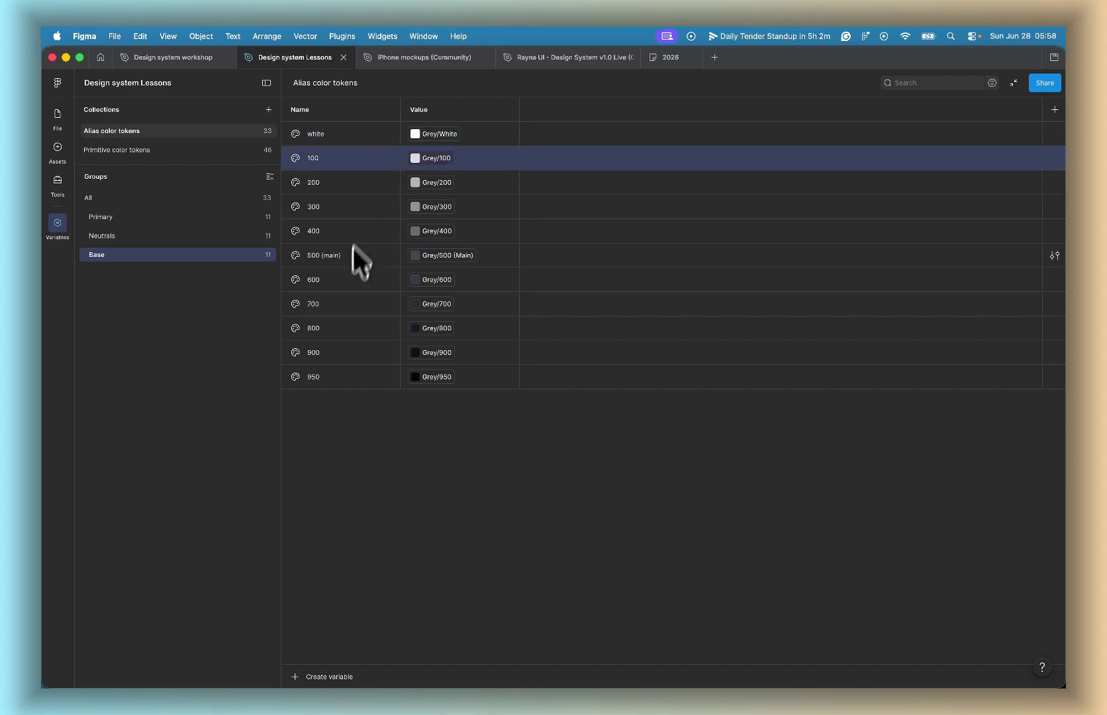
left_click(342, 344, "shift")
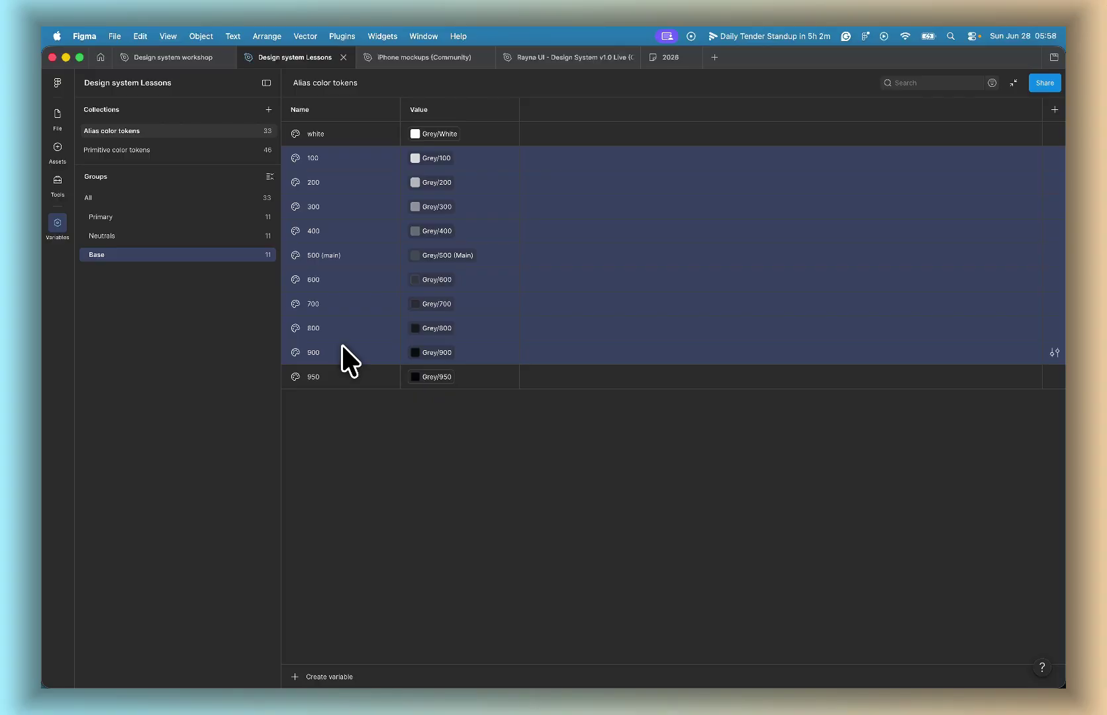
right_click(374, 274)
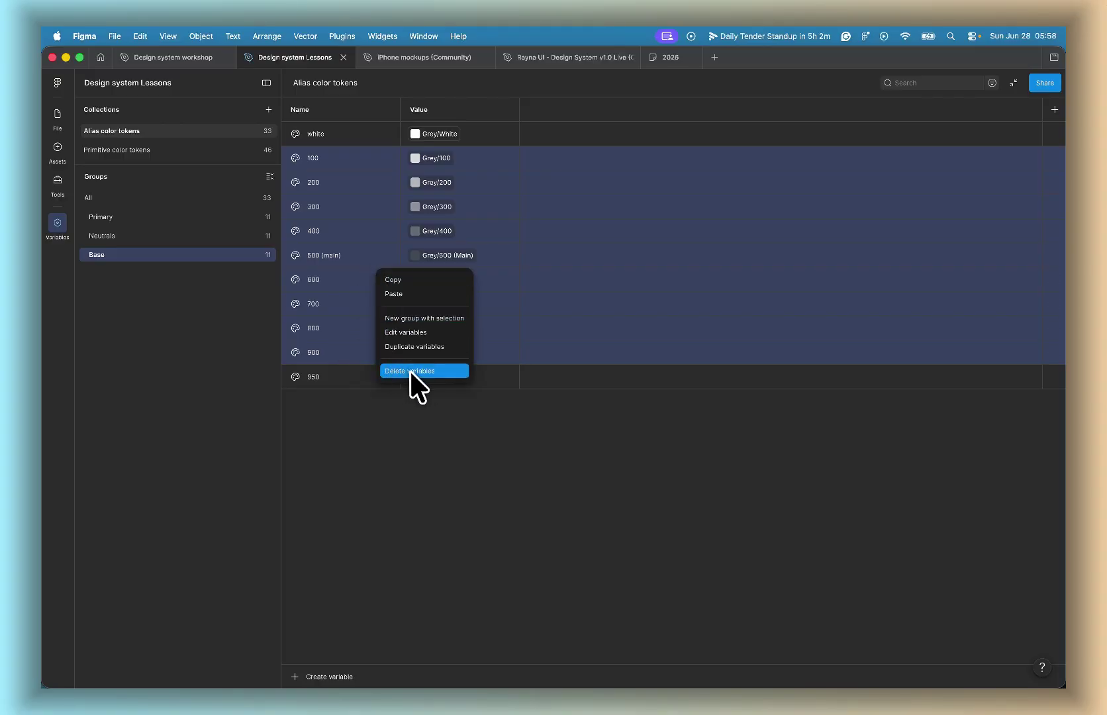
left_click(429, 368)
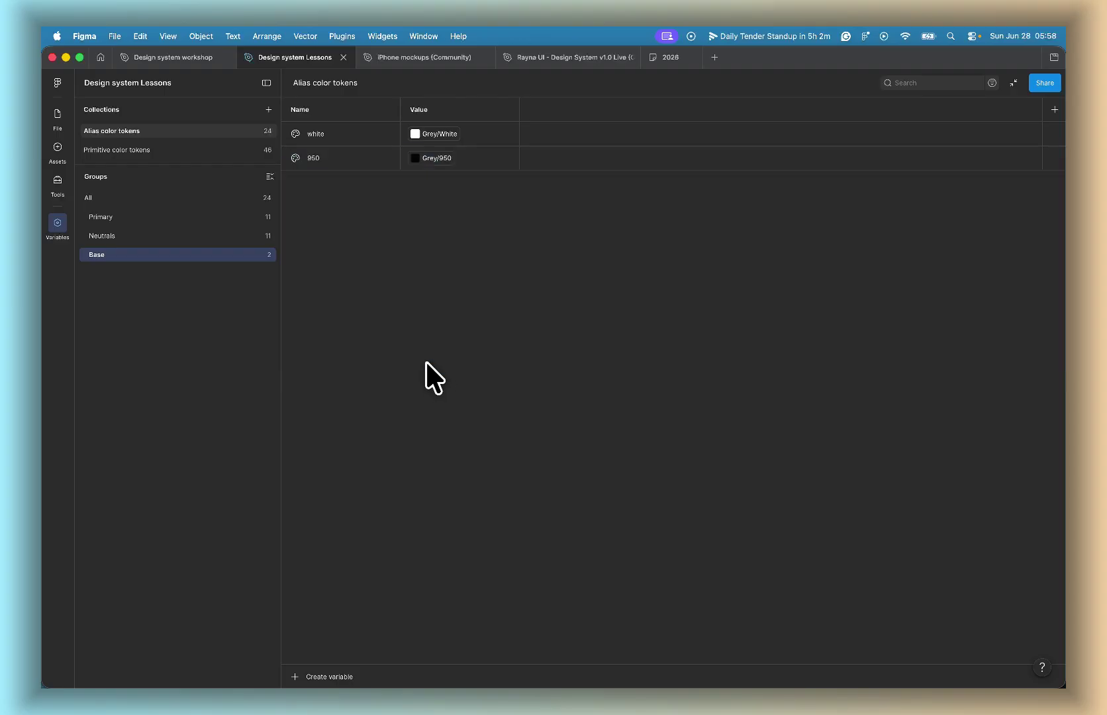
Step: Rename the Base group's 950 variable to Black and link its value to the primitive color token Grey/Black
left_click(309, 155)
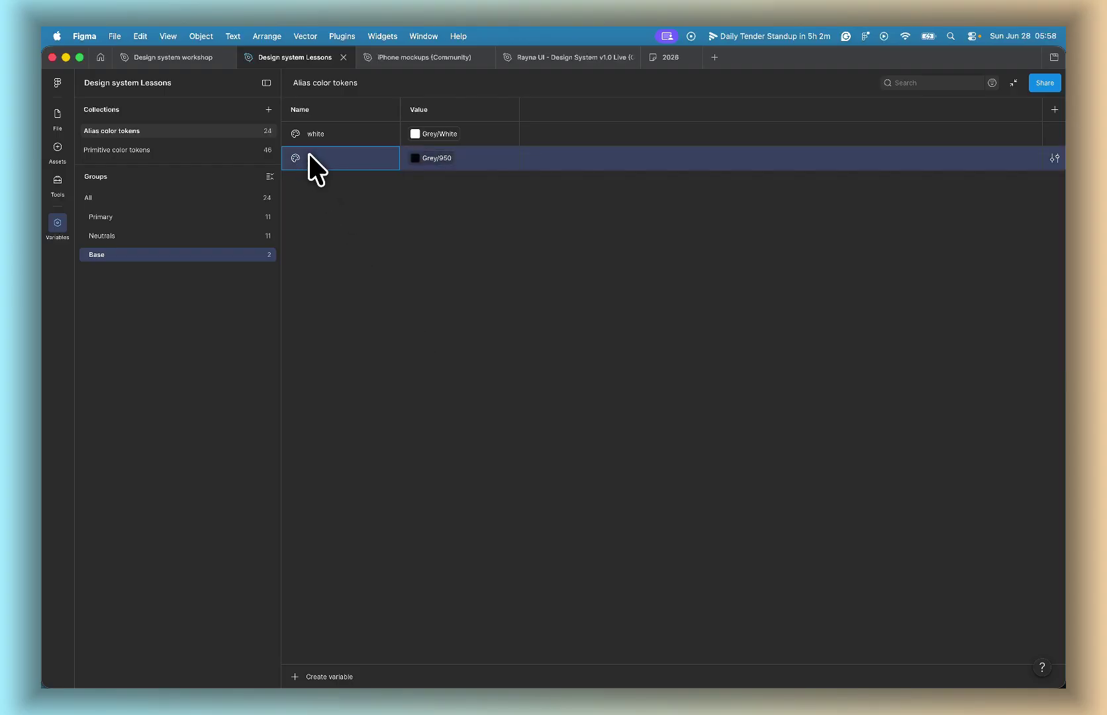
type("Black")
left_click(432, 159)
type("black")
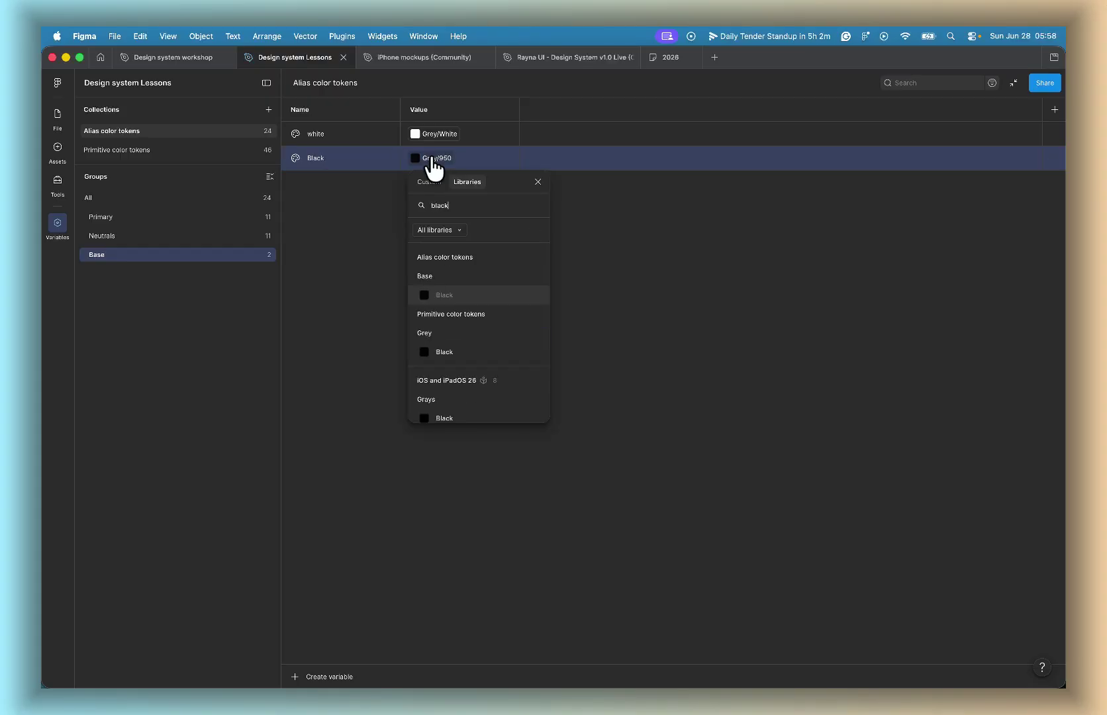
left_click(447, 352)
left_click(432, 279)
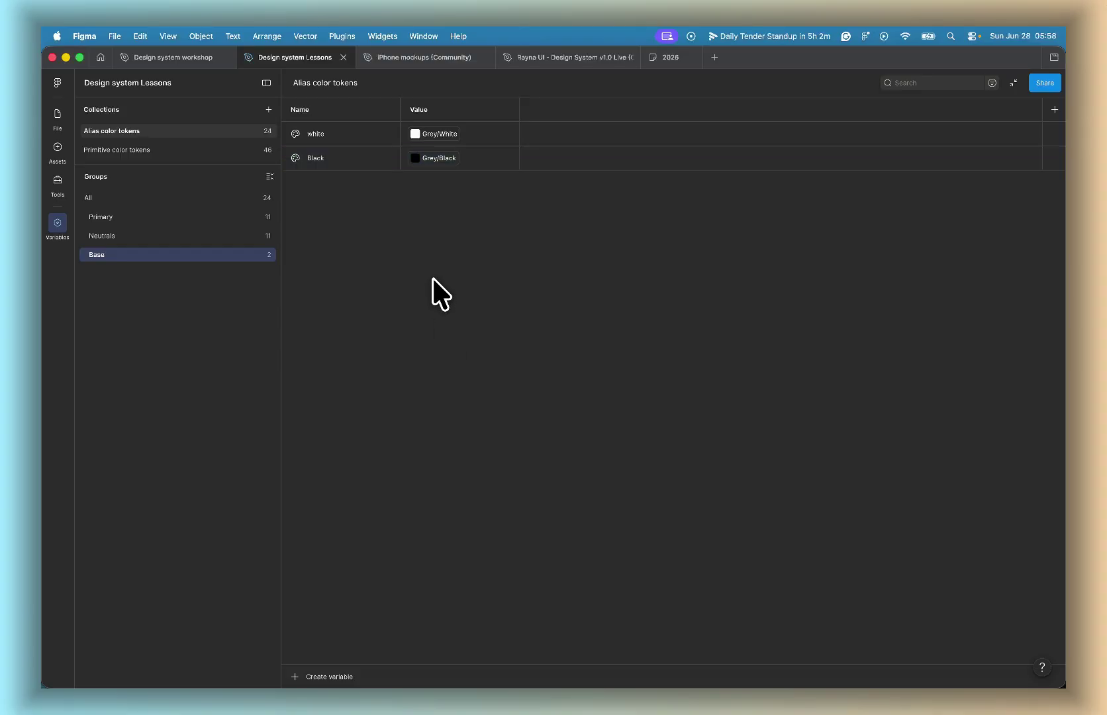
left_click(203, 235)
left_click(204, 255)
left_click(235, 235)
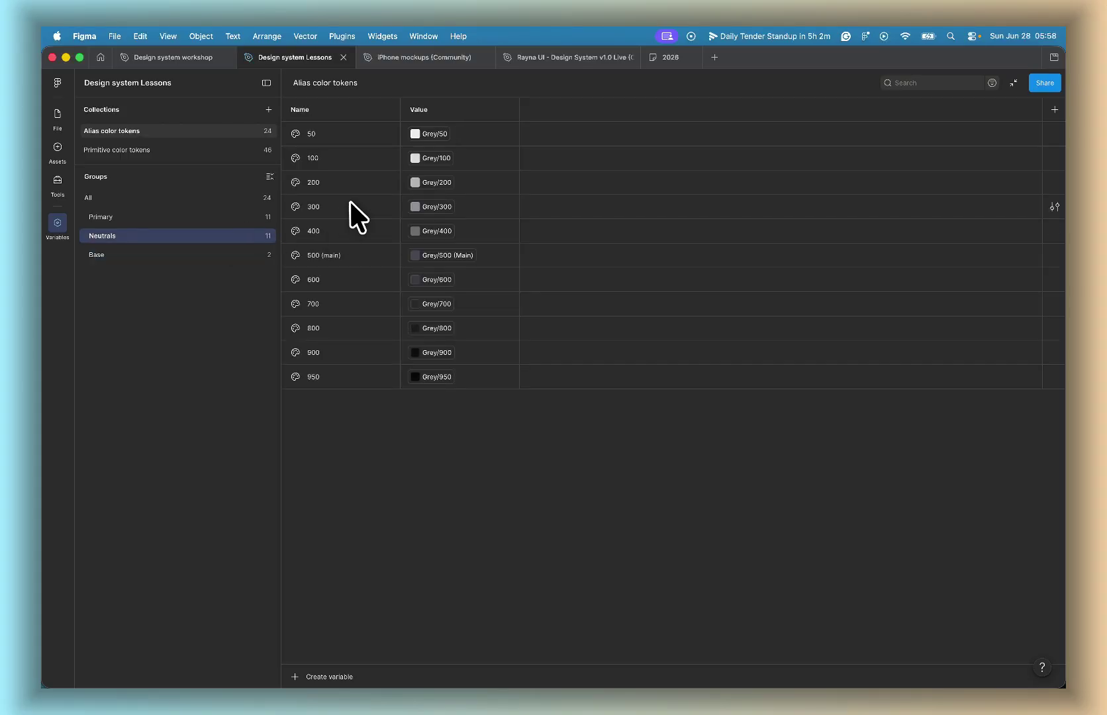
left_click(205, 255)
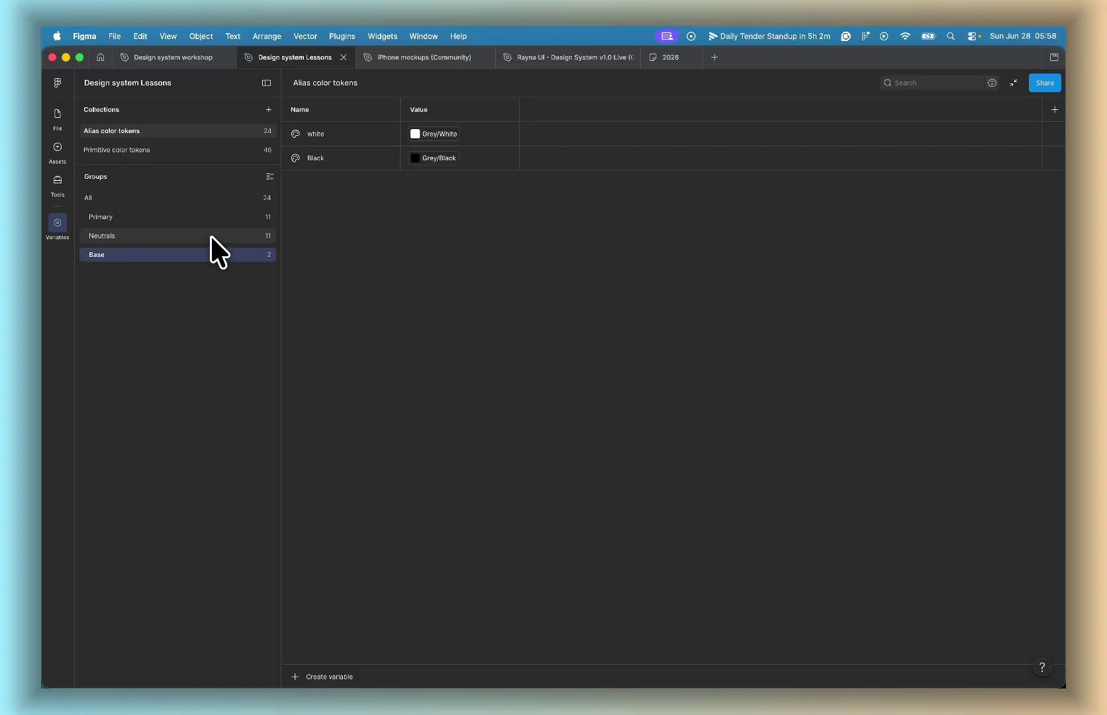
Step: Duplicate the Neutrals group in the Alias color tokens collection
left_click(210, 235)
right_click(209, 235)
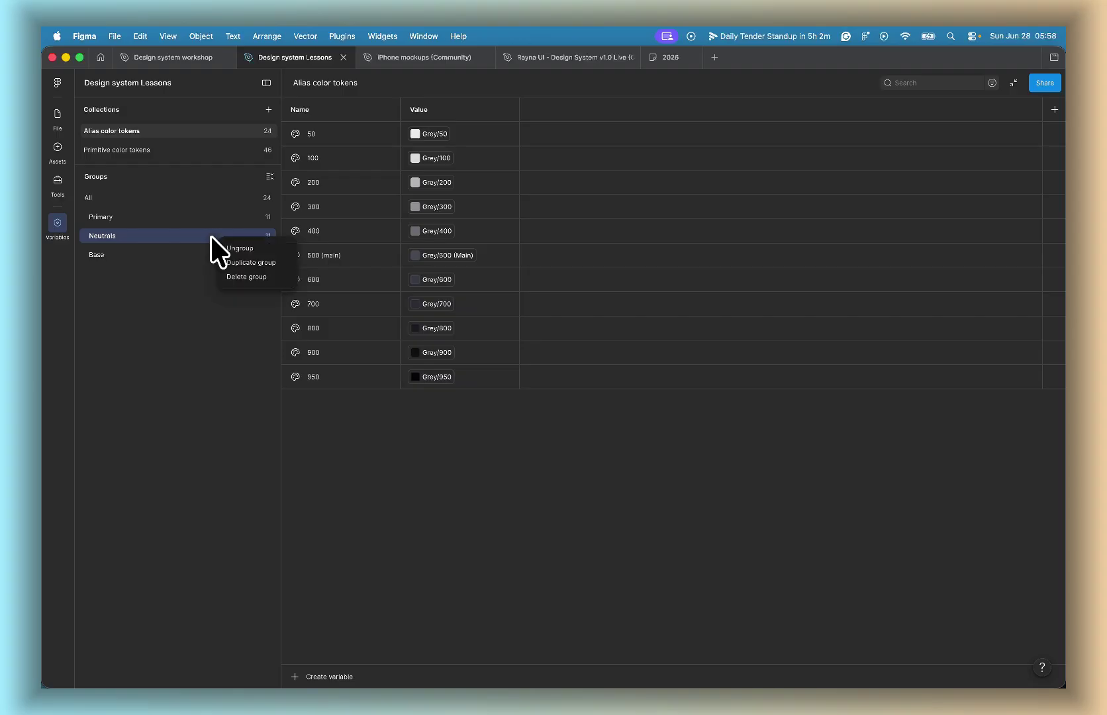
left_click(233, 263)
double_click(104, 254)
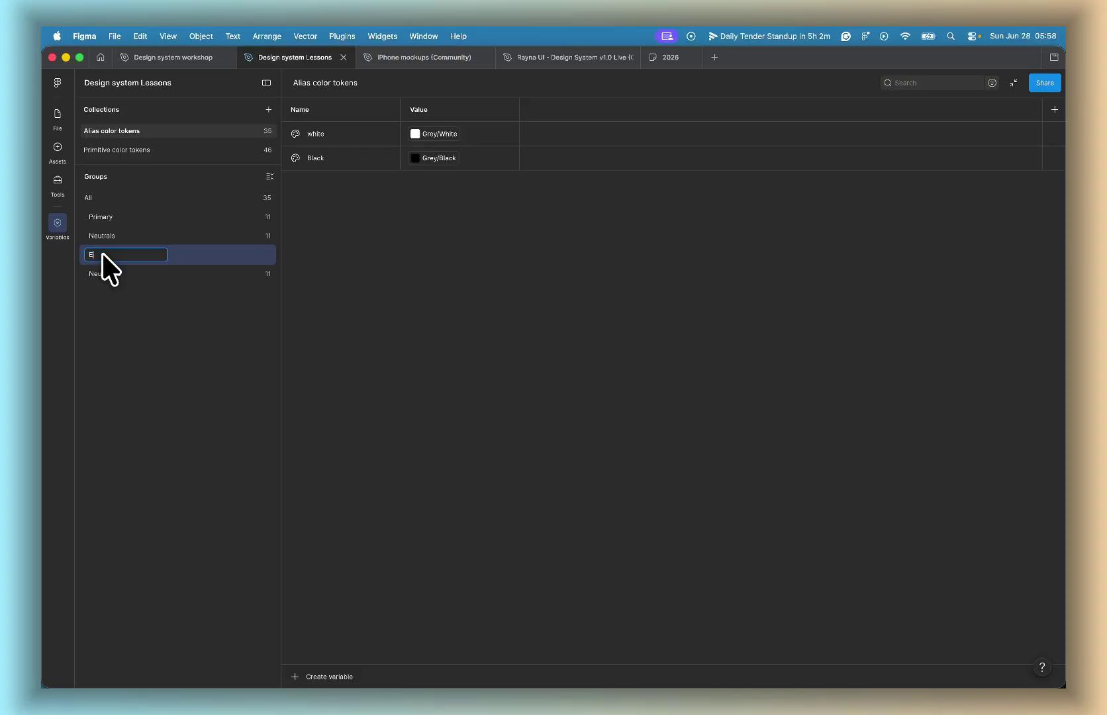
type("Base")
key("Return")
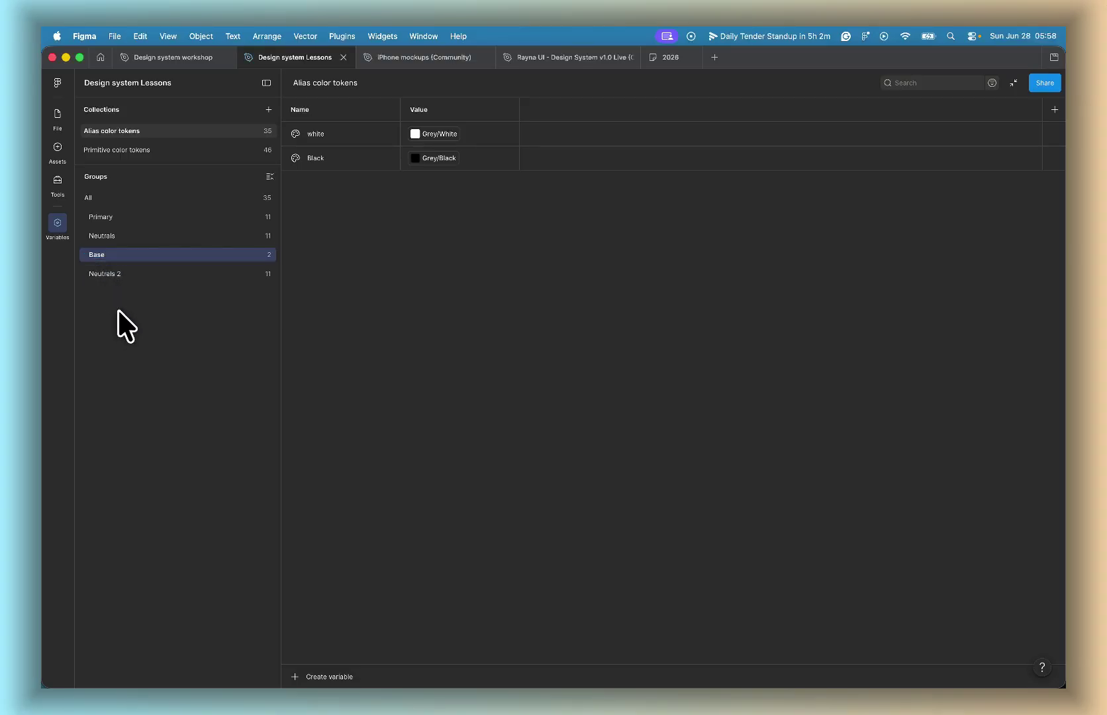
right_click(143, 249)
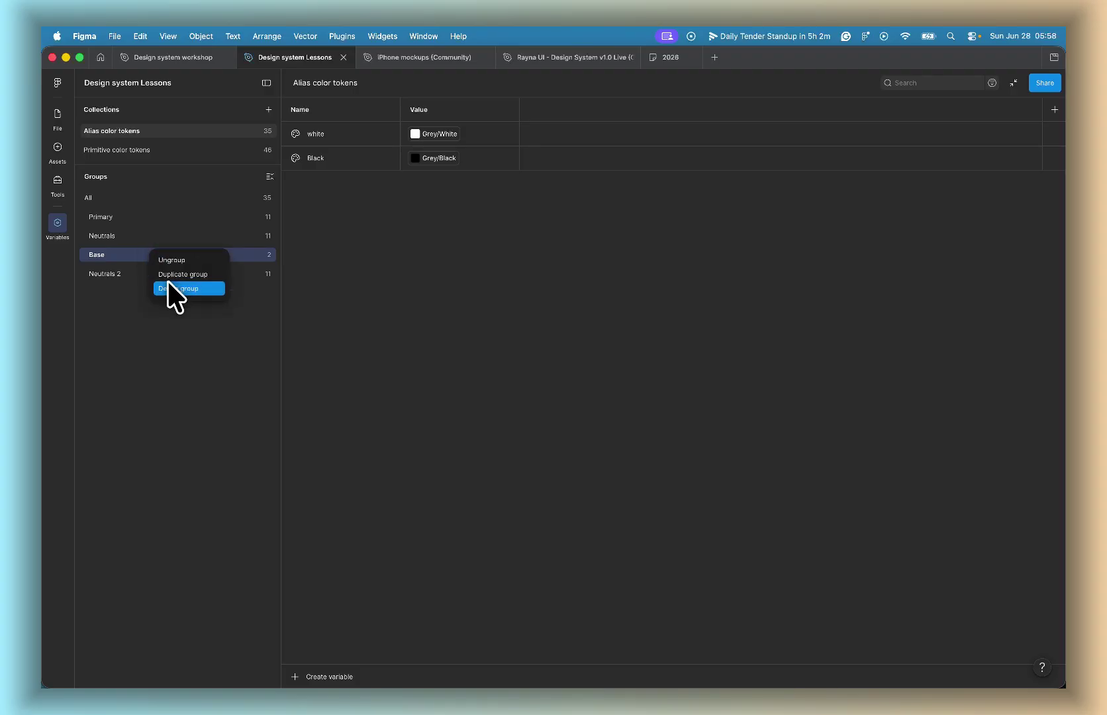
left_click(173, 289)
left_click(165, 233)
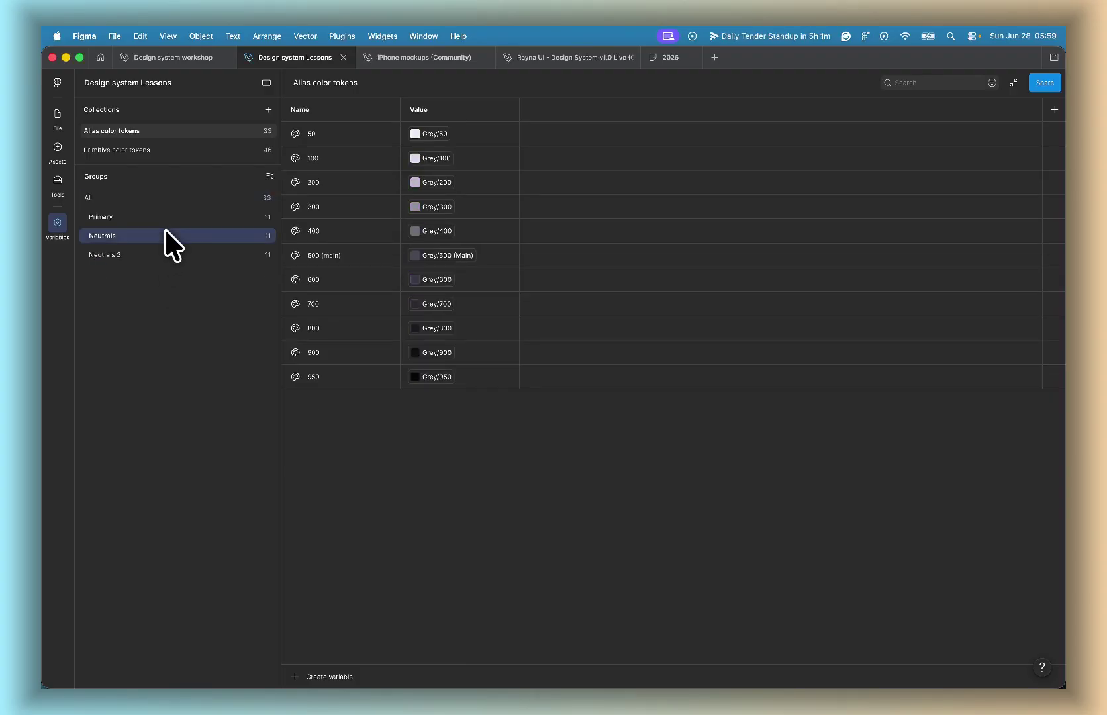
left_click(156, 245)
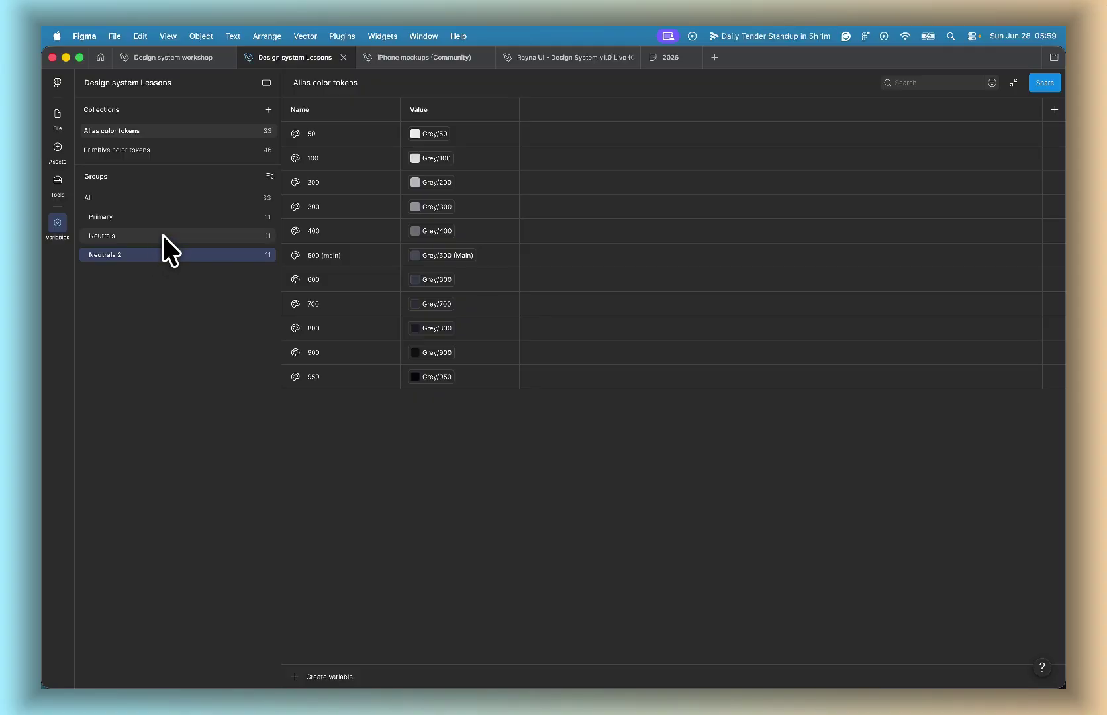
key("super+z")
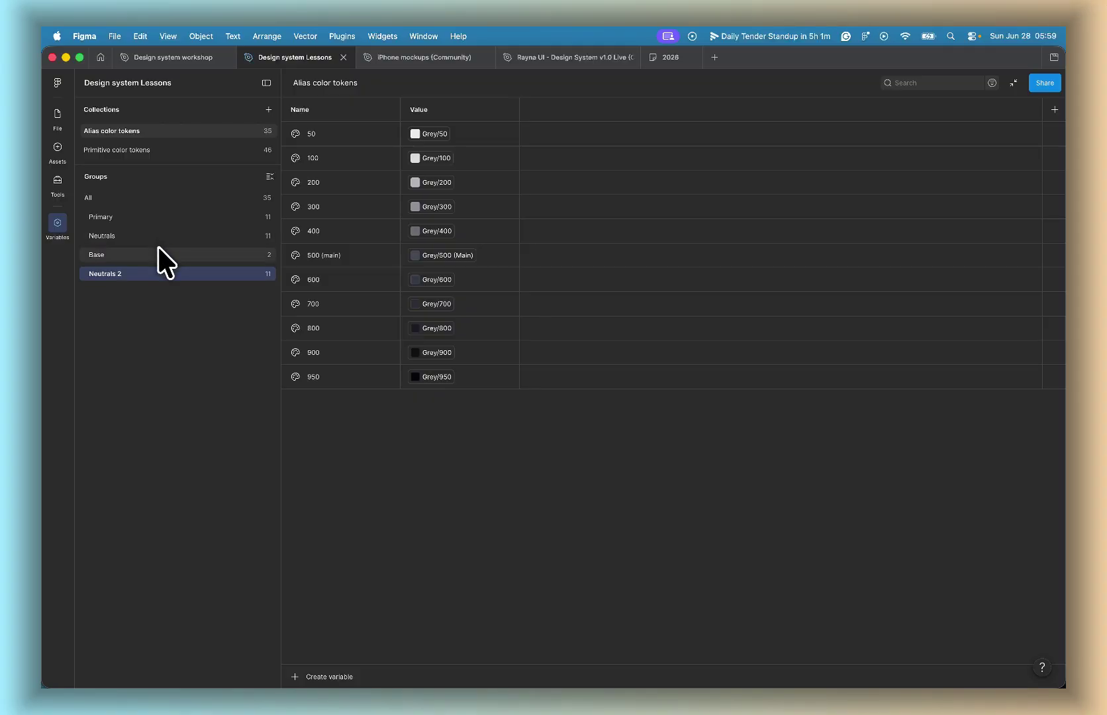
Step: Rename the duplicated Neutrals 2 group to Error
left_click(157, 256)
left_click(121, 271)
double_click(119, 271)
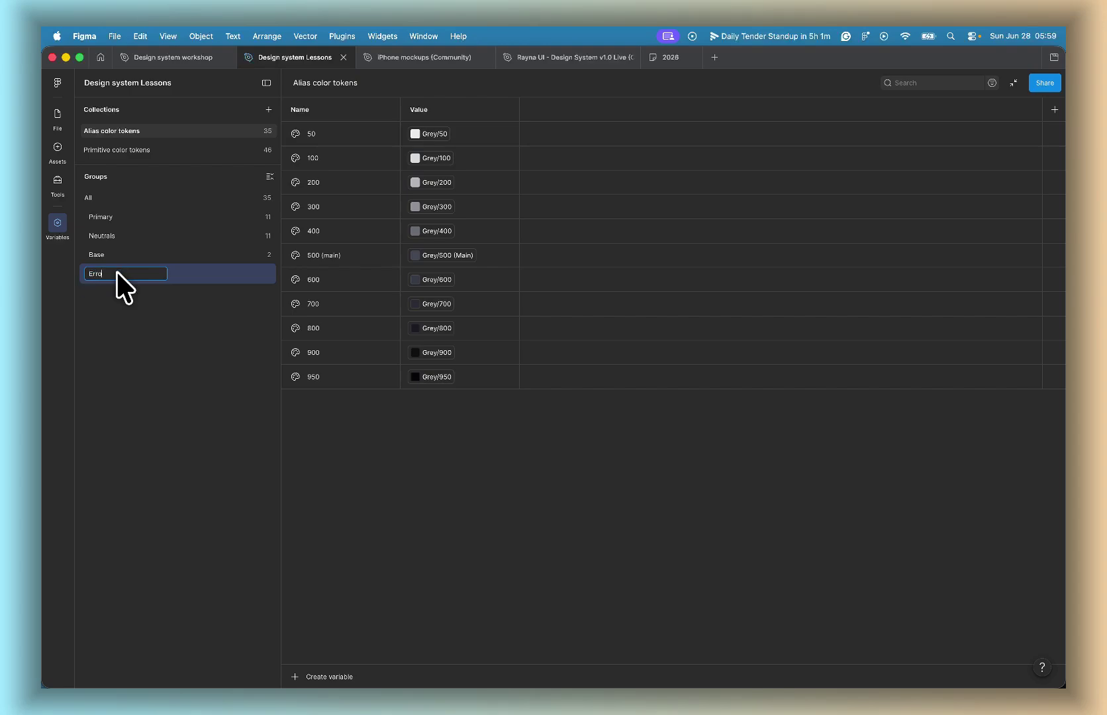
type("Error")
key("Return")
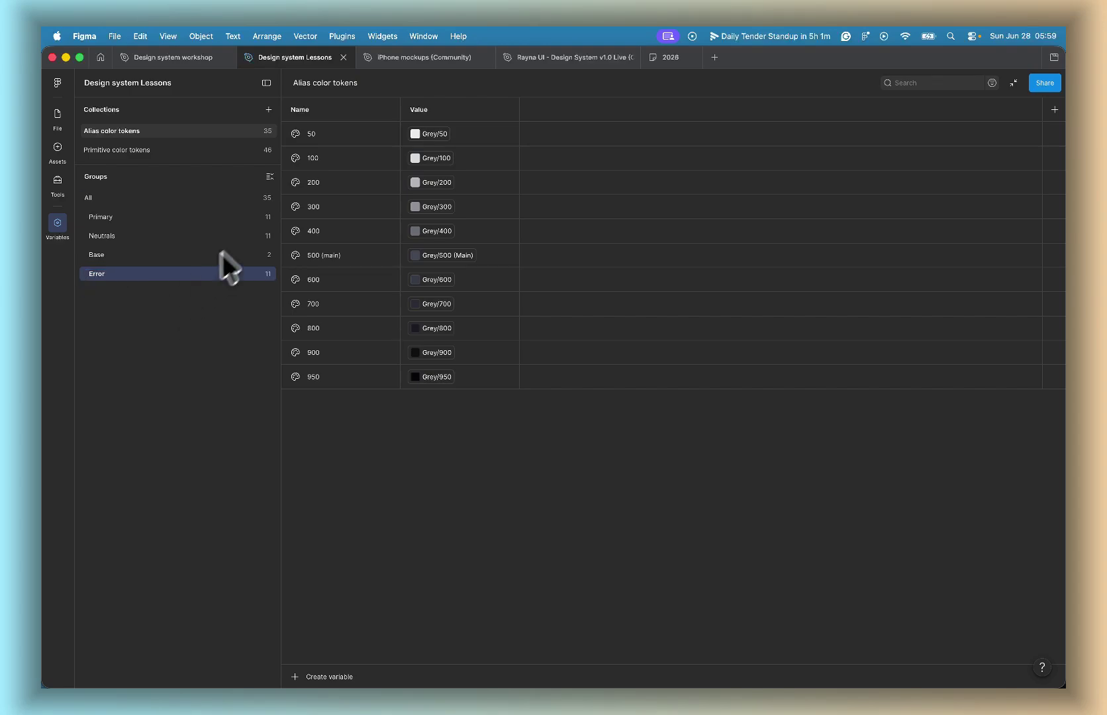
Step: Link the Error group's 50, 100 and 200 variables to the primitive tokens Red/50, Red/100 and Red/200
left_click(415, 135)
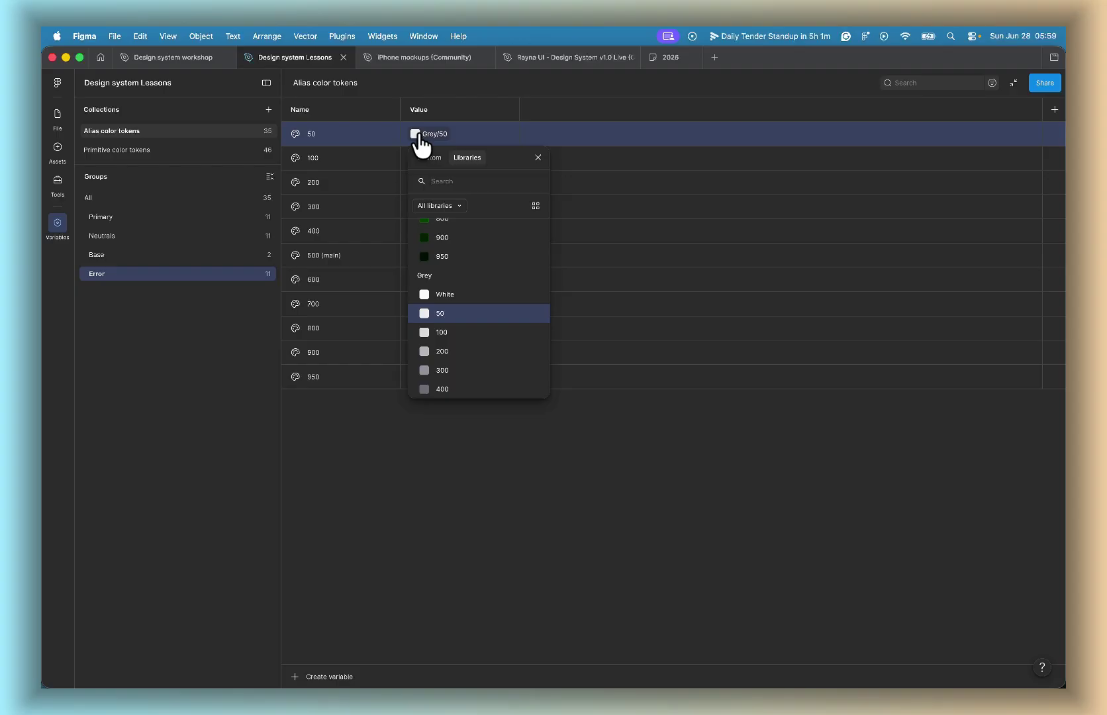
type("red")
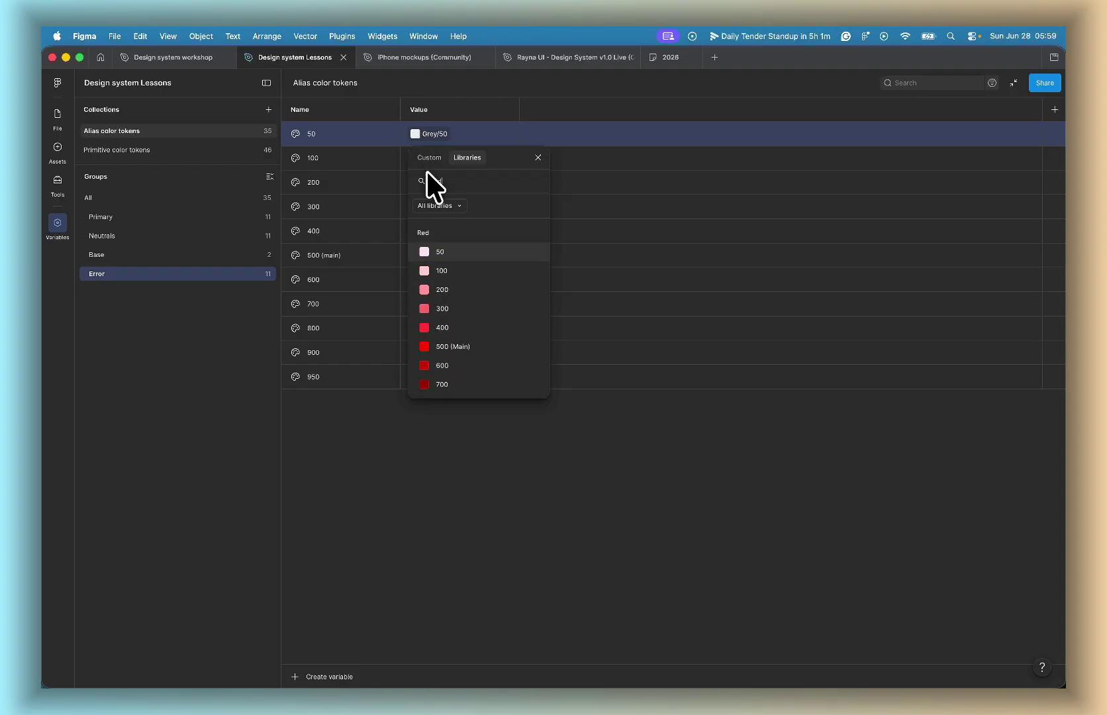
left_click(440, 251)
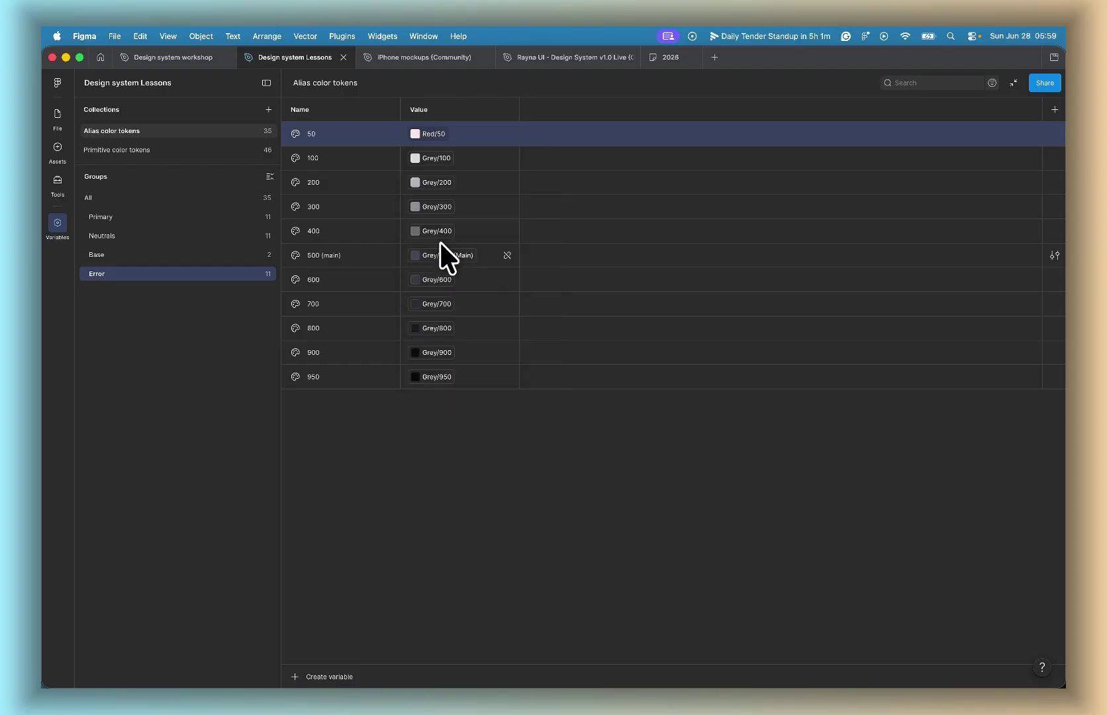
left_click(447, 162)
type("red")
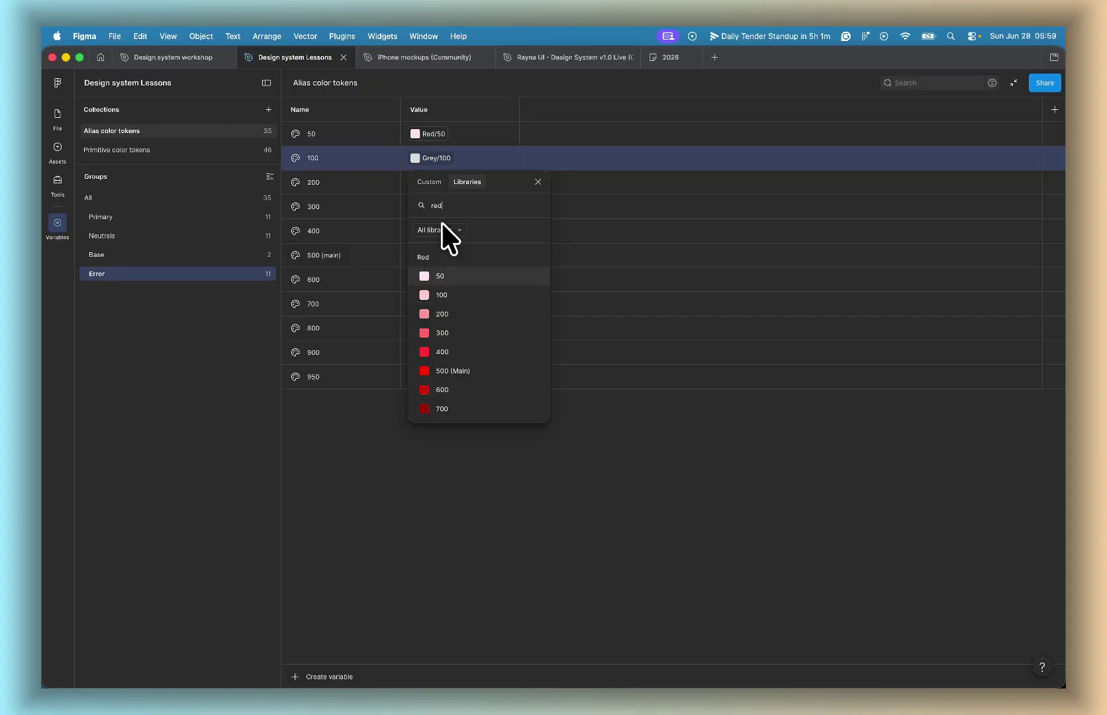
left_click(441, 295)
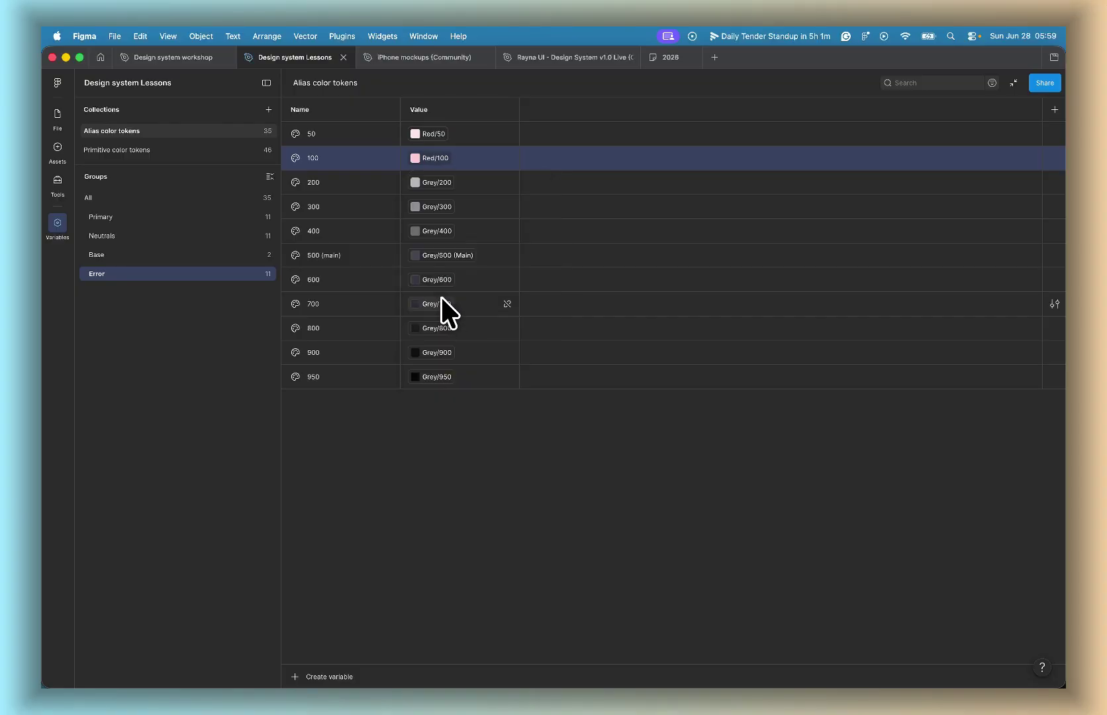
left_click(442, 181)
type("red")
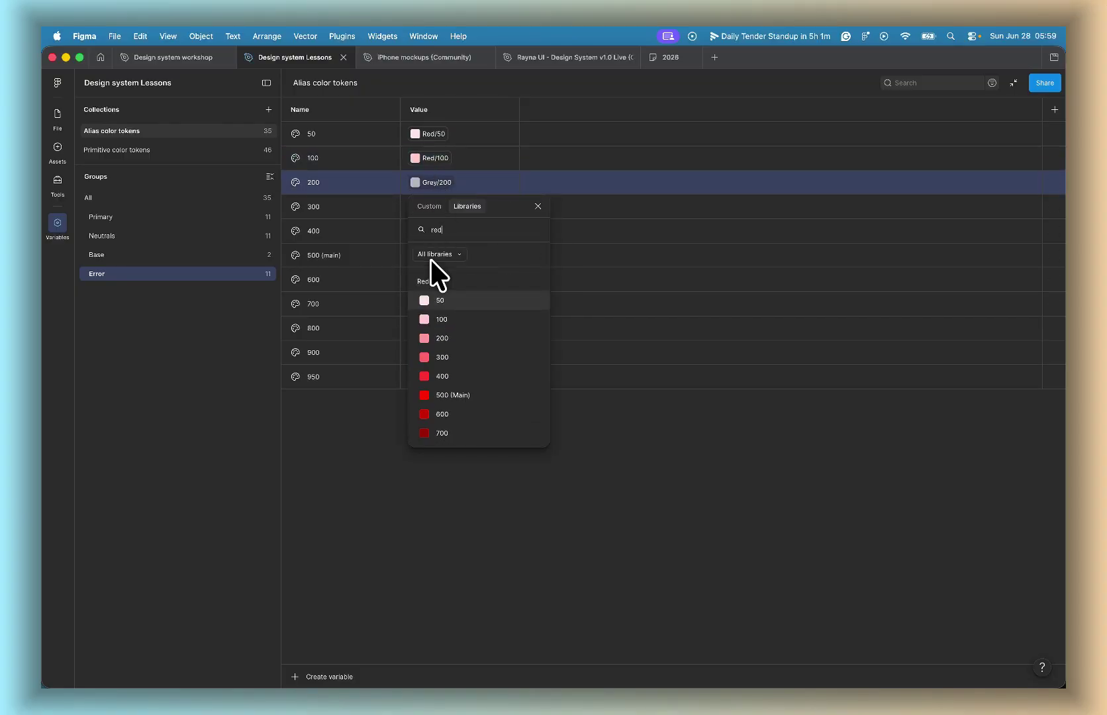
left_click(444, 338)
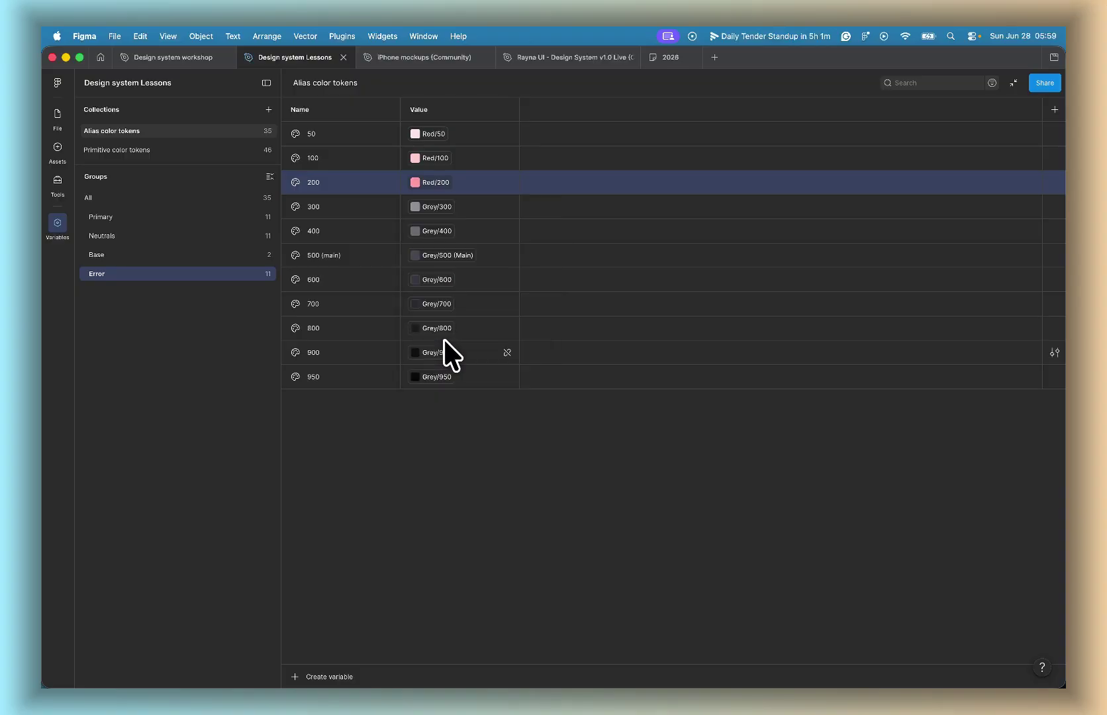
Step: Link the Error group's 300, 400 and 500 (main) variables to the primitive tokens Red/300, Red/400 and Red/500 (Main)
left_click(439, 206)
type("red")
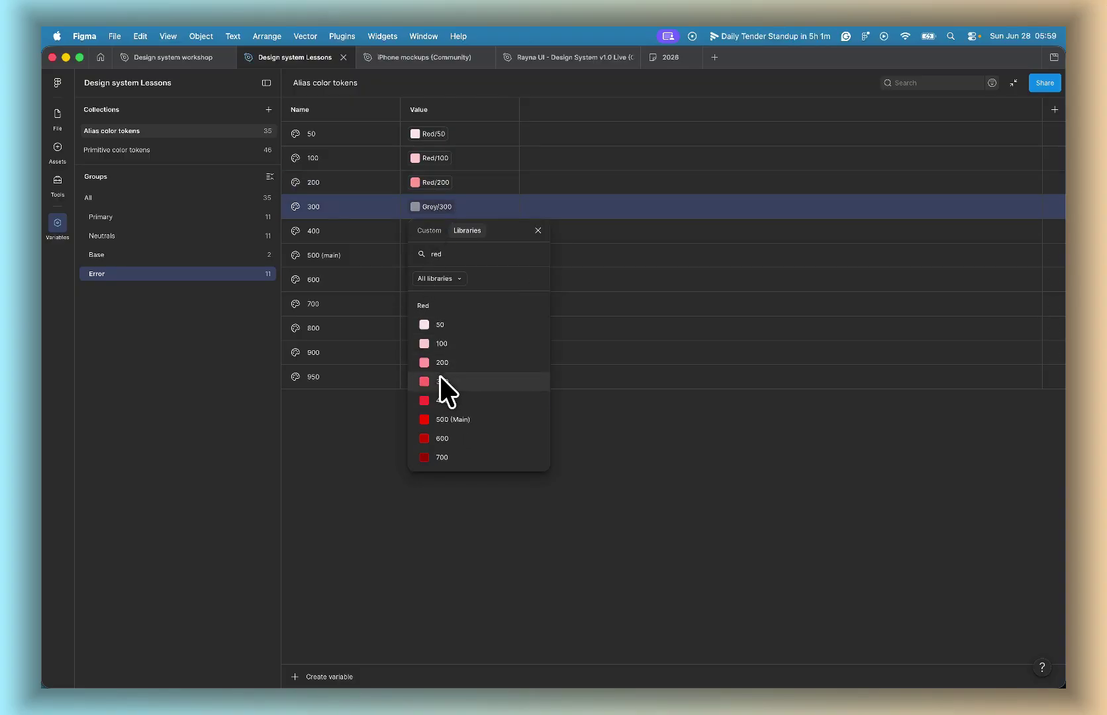
left_click(440, 379)
left_click(447, 231)
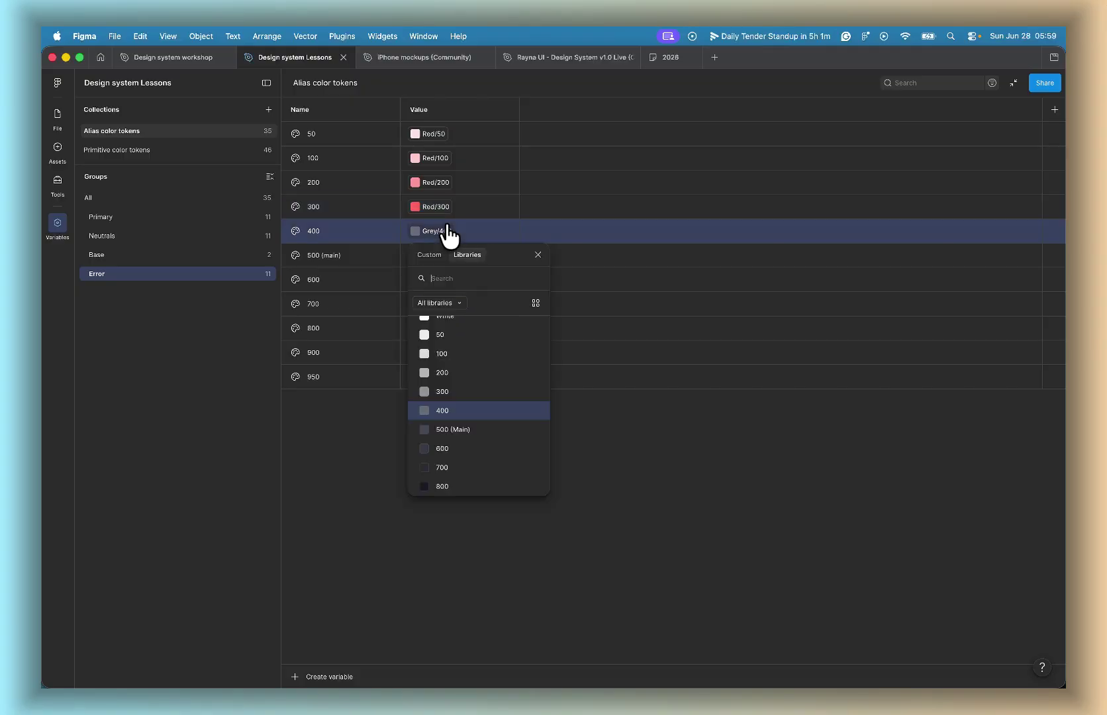
type("red")
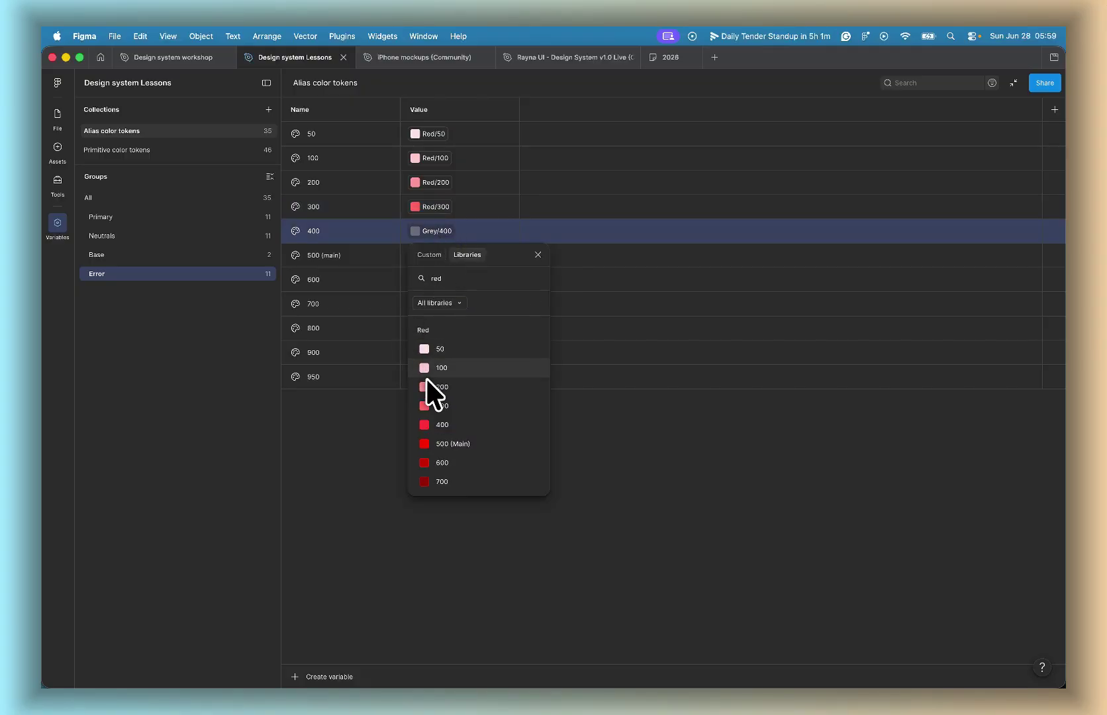
left_click(433, 424)
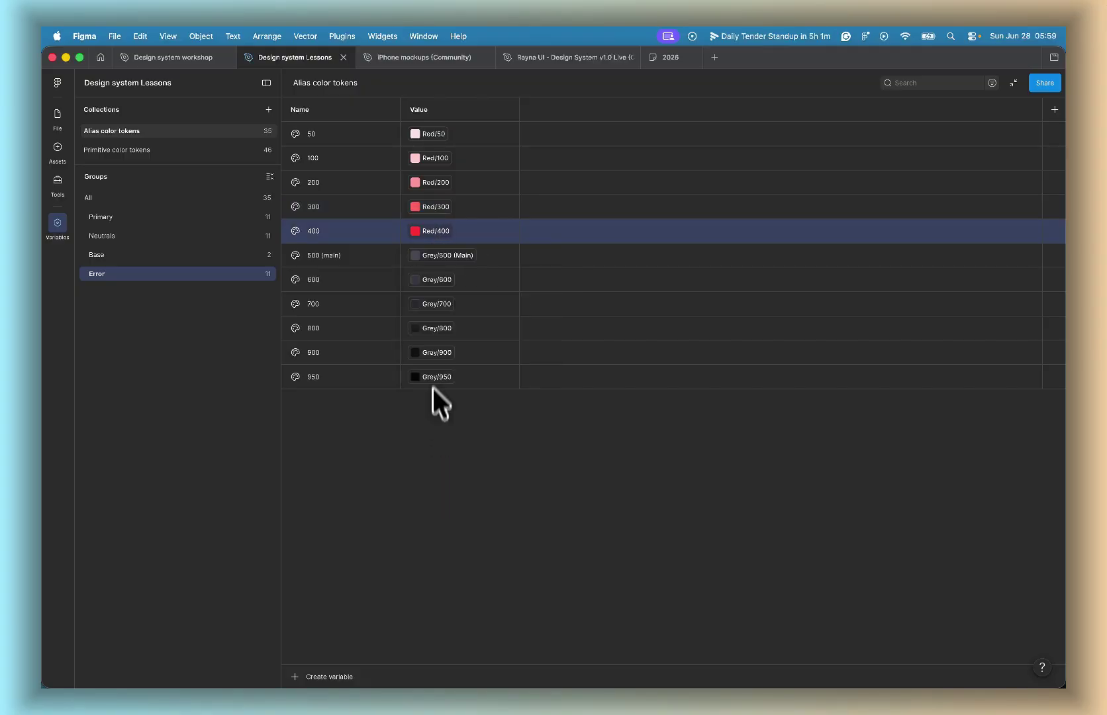
left_click(450, 255)
type("red")
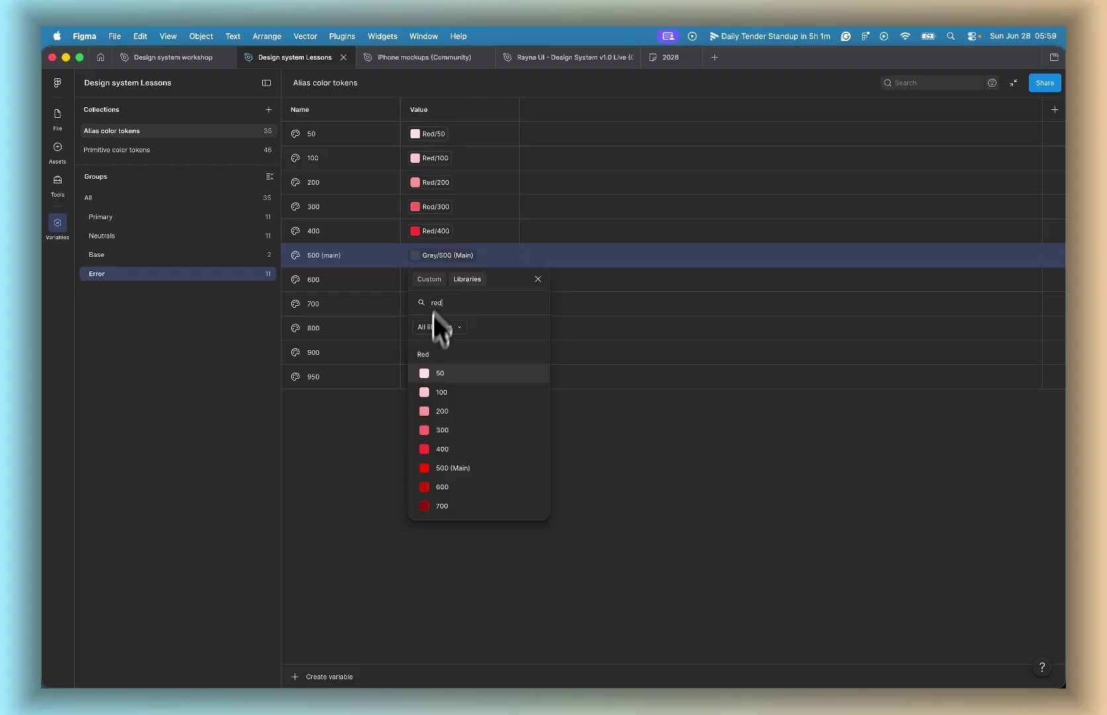
left_click(450, 468)
Step: Link the Error group's 600 and 700 variables to the primitive tokens Red/600 and Red/700
left_click(442, 280)
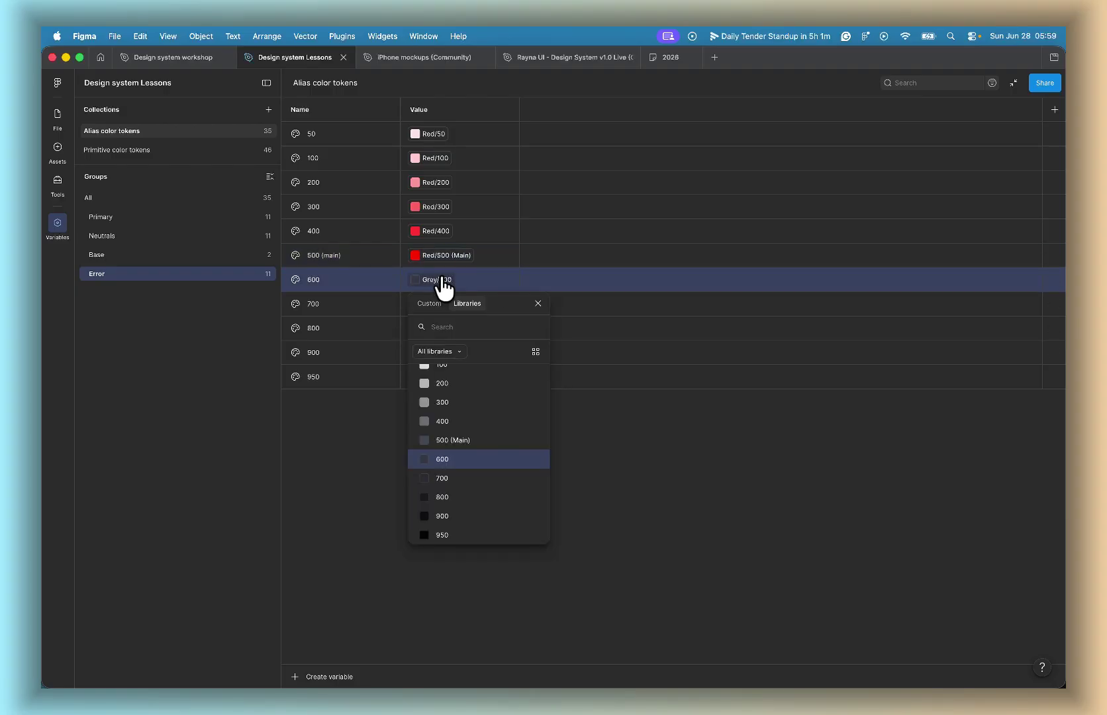
type("red")
left_click(433, 506)
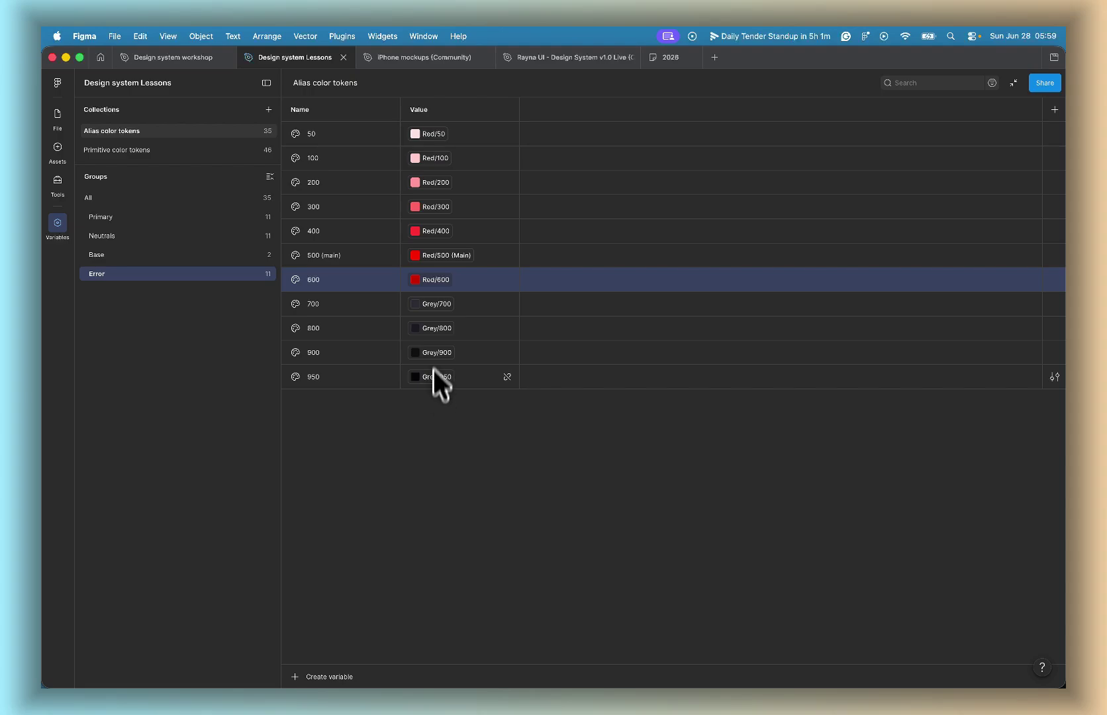
left_click(443, 305)
type("red")
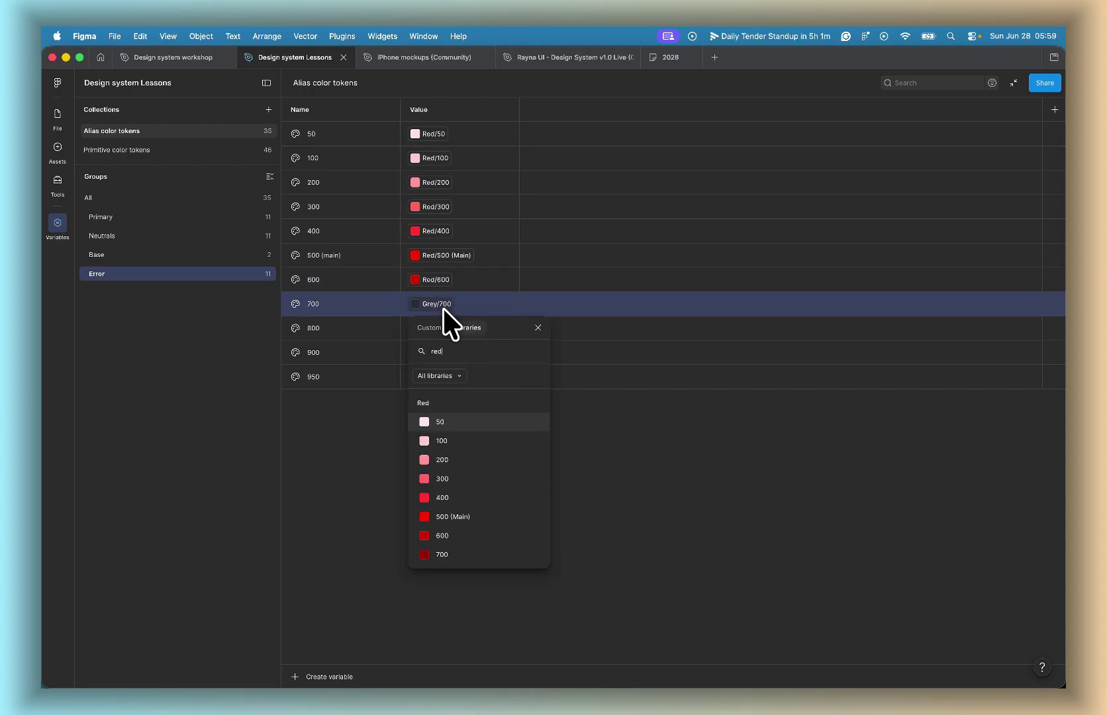
left_click(444, 554)
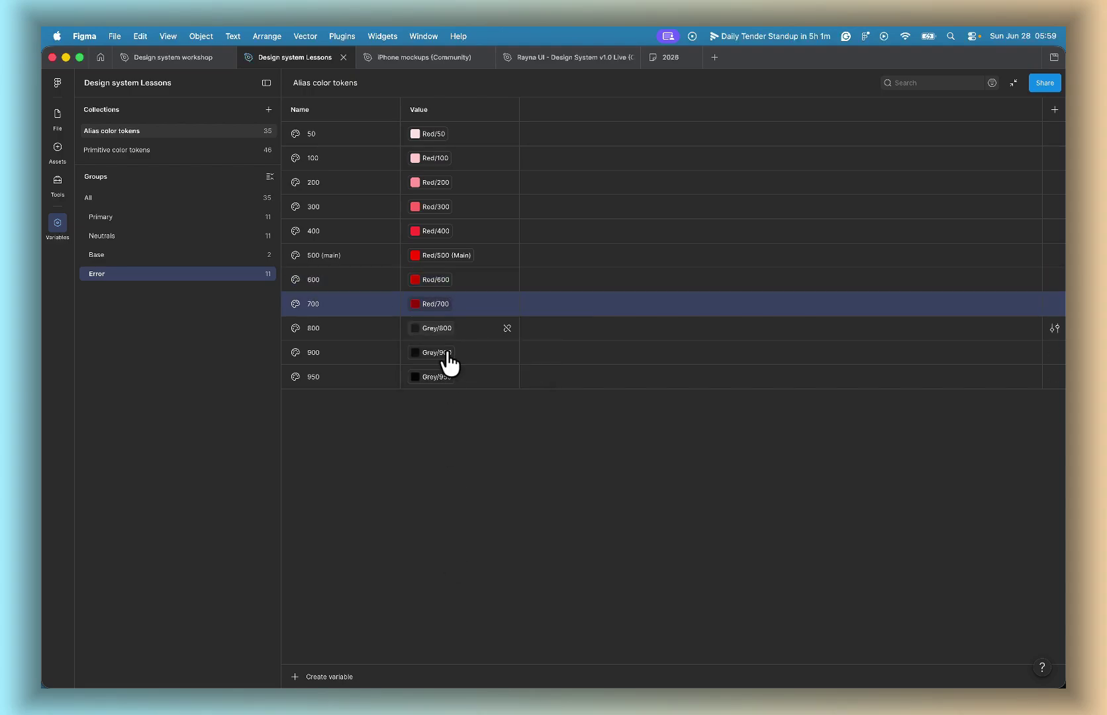
Step: Link the Error group's 800 and 900 variables to the primitive tokens Red/800 and Red/900
left_click(436, 328)
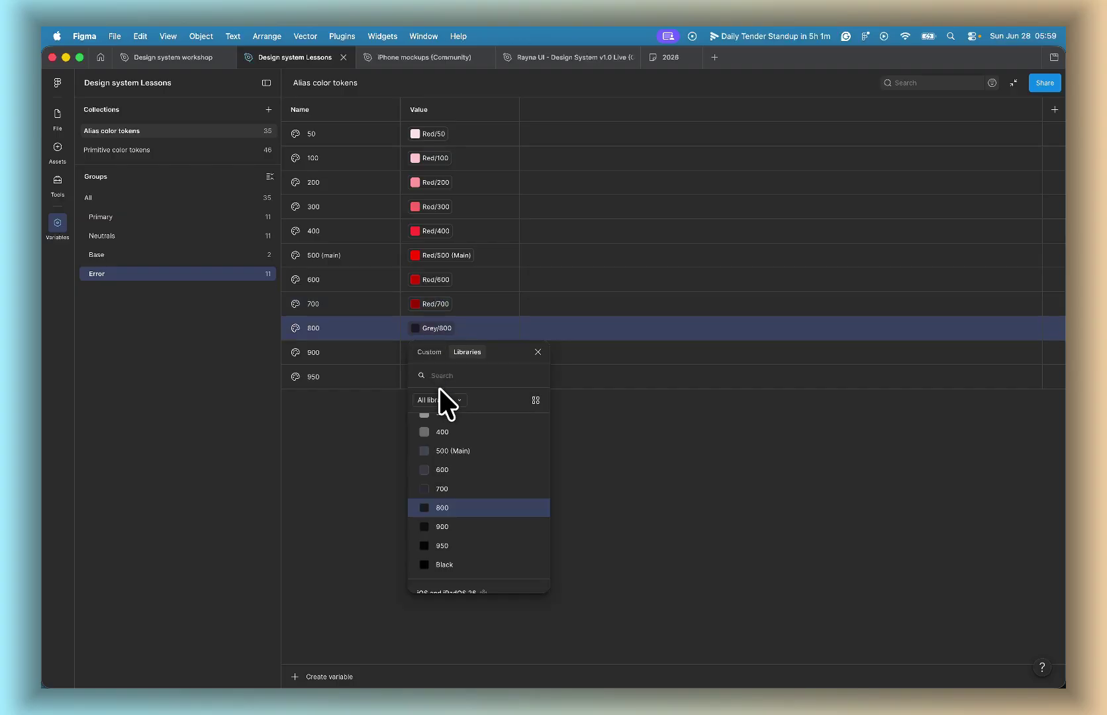
type("red 8")
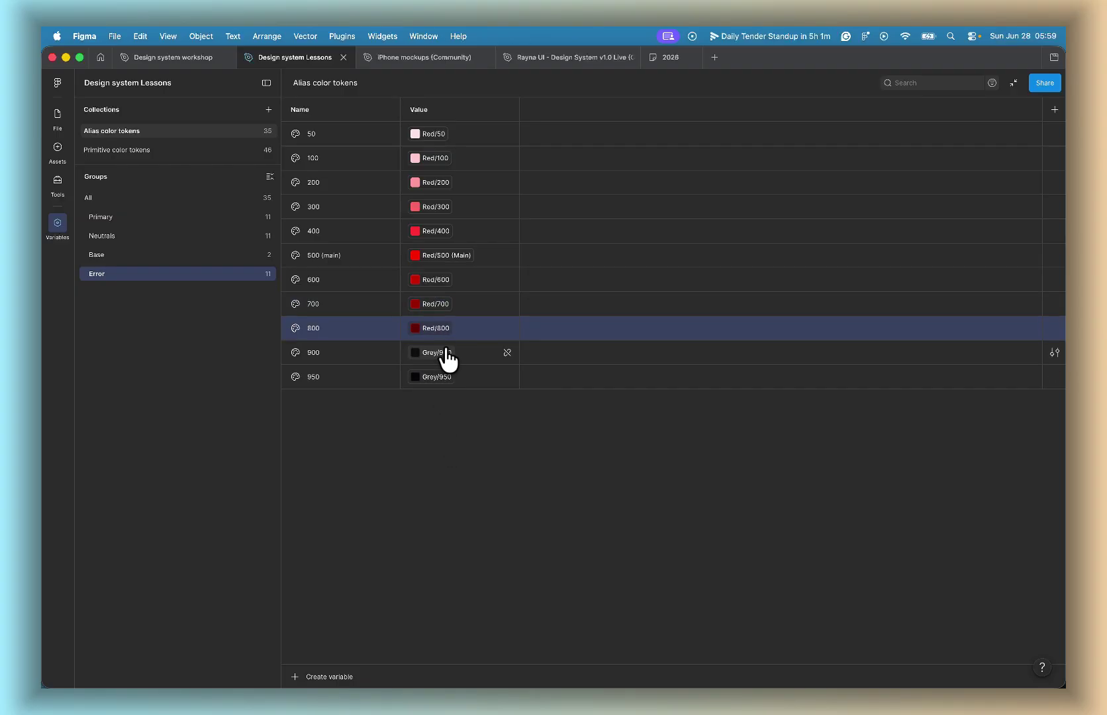
left_click(448, 353)
type("red 9")
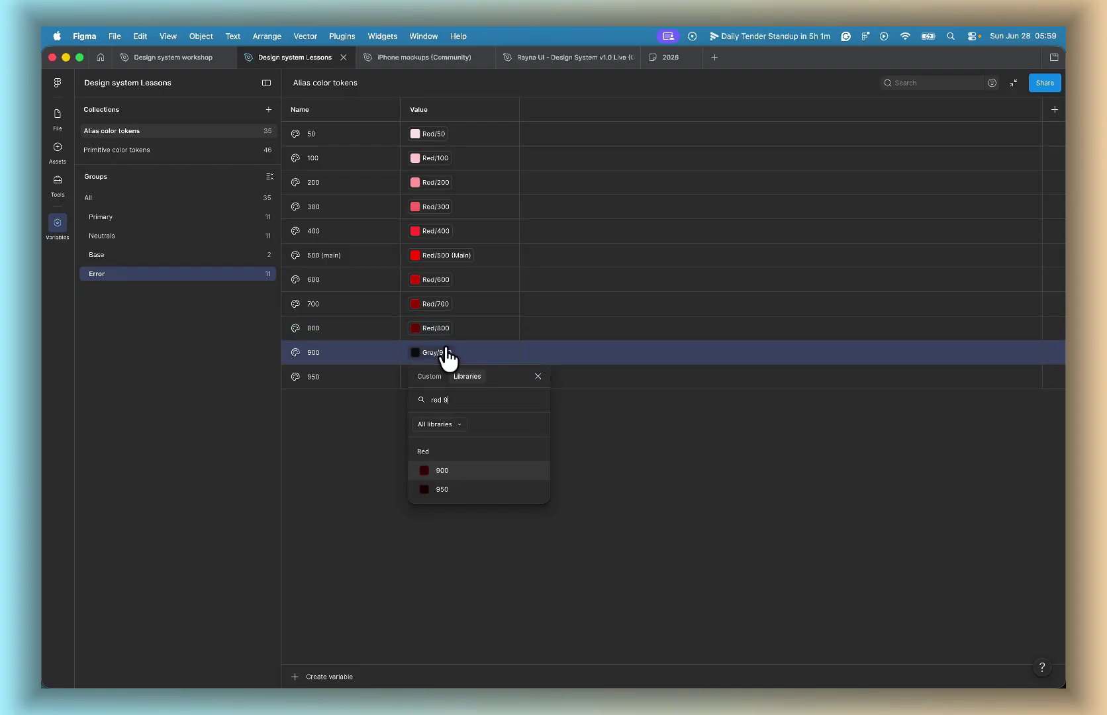
left_click(451, 468)
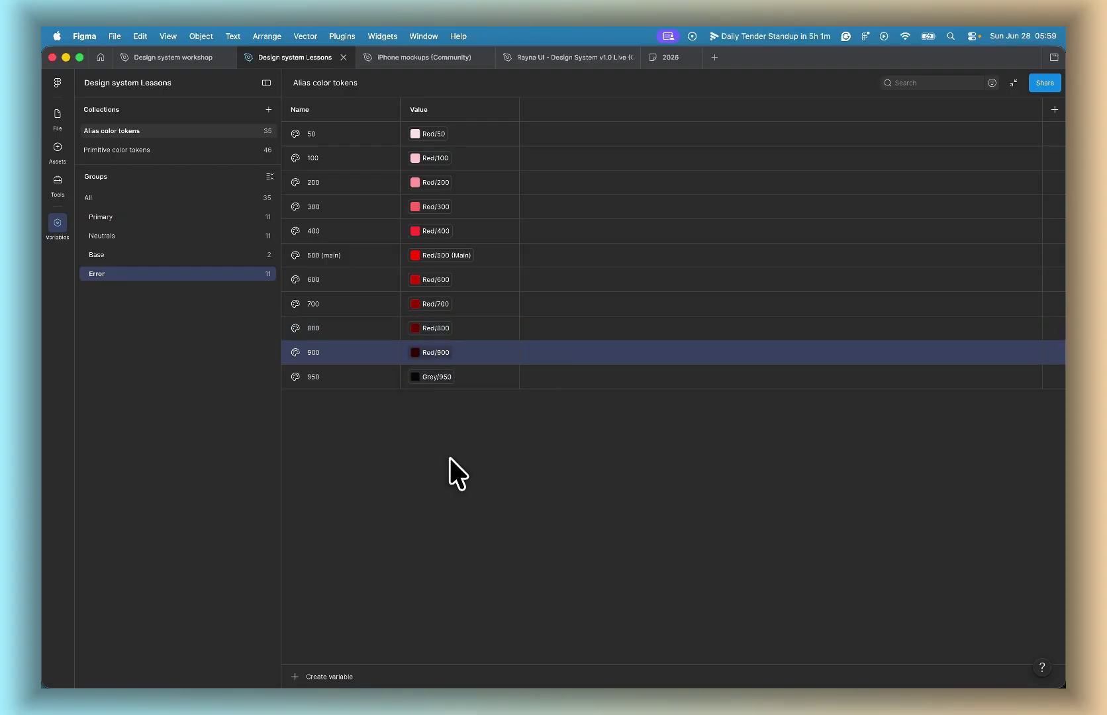
Step: Link the Error group's 950 variable to the primitive token Red/950 and move the group between Primary and Neutrals
left_click(443, 379)
type("red")
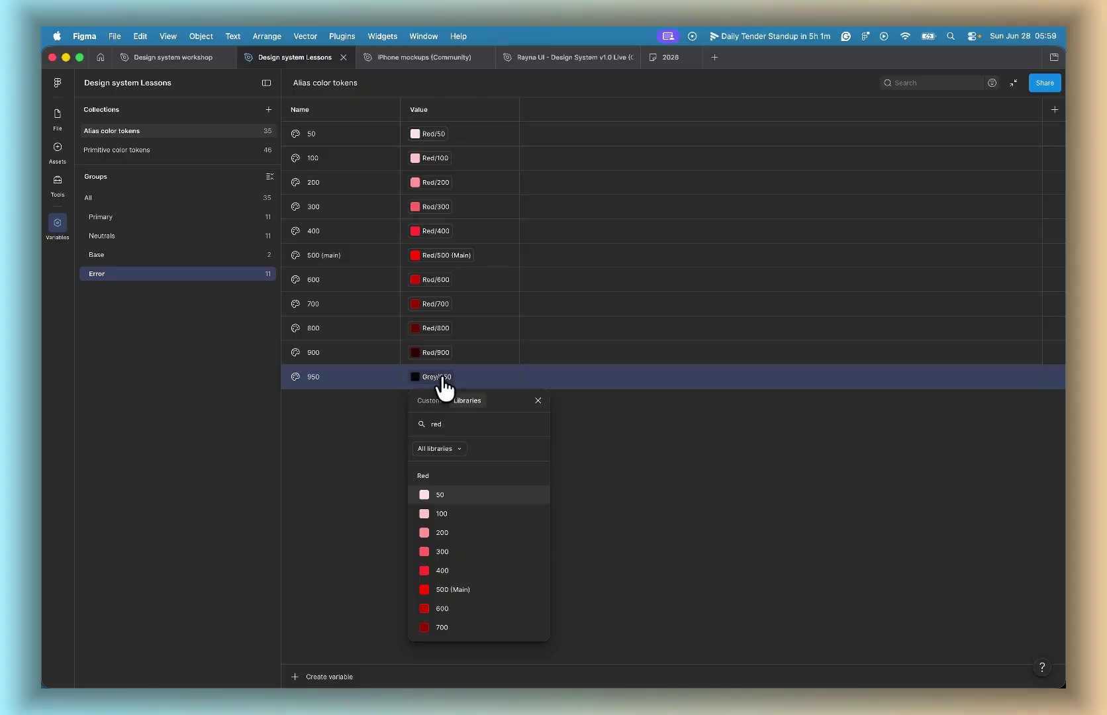
type(" 9")
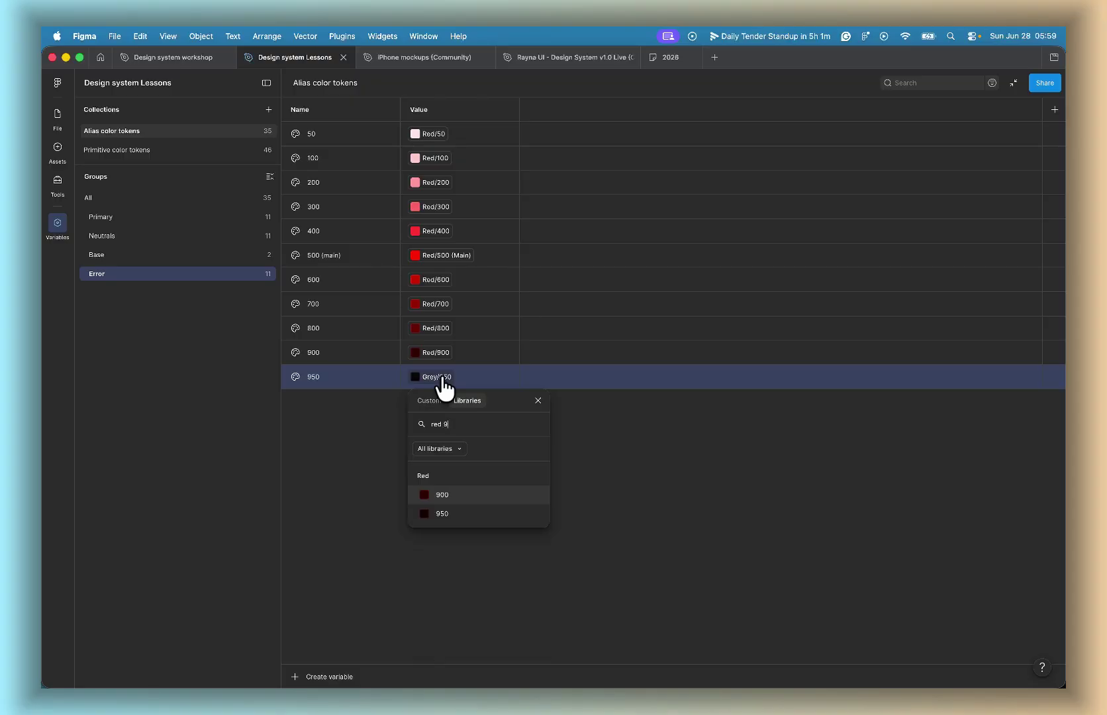
left_click(444, 513)
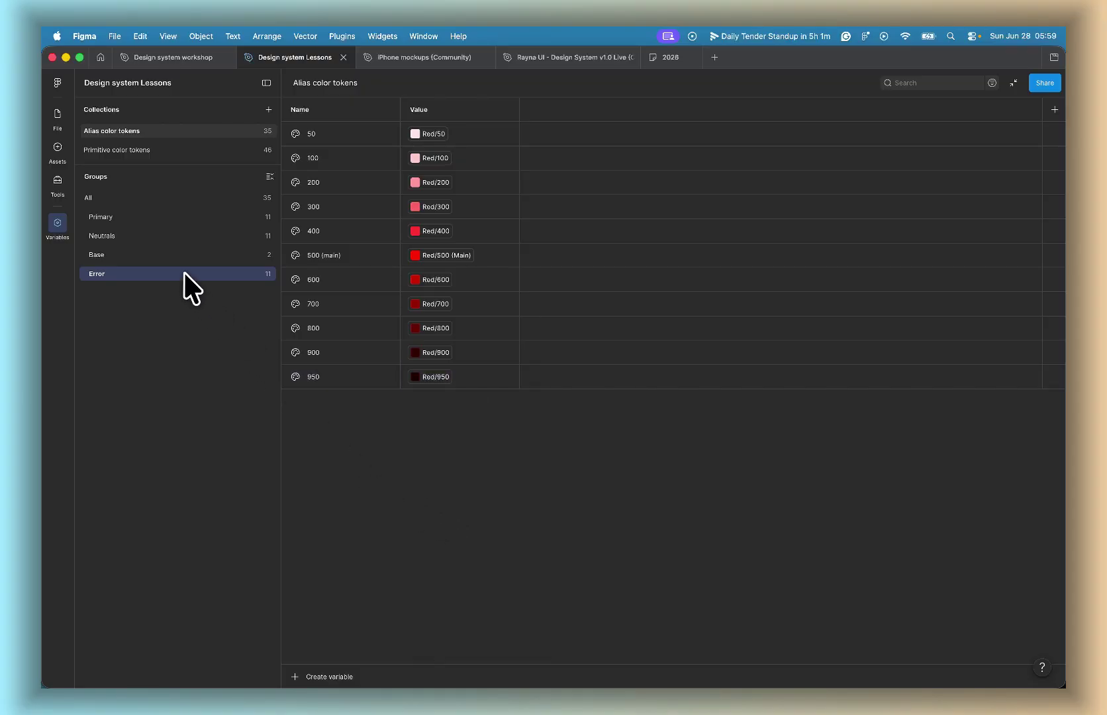
left_click_drag(184, 272, 178, 222)
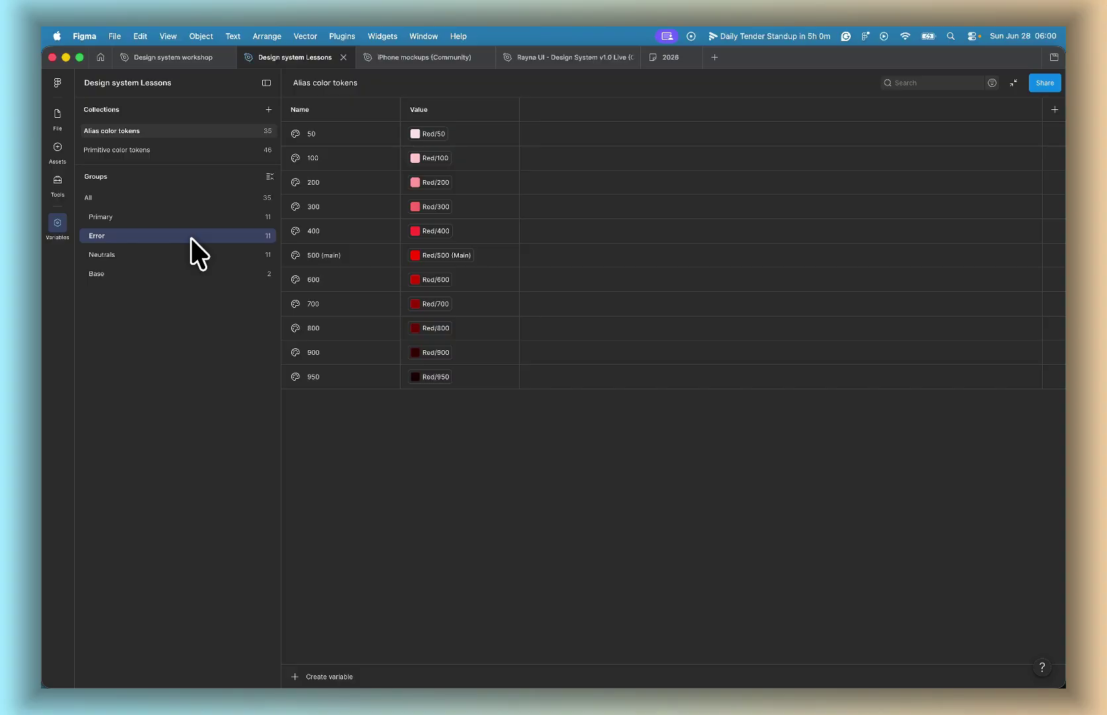
Step: Duplicate the Error group, rename the copy Success and move it between Error and Neutrals
right_click(190, 237)
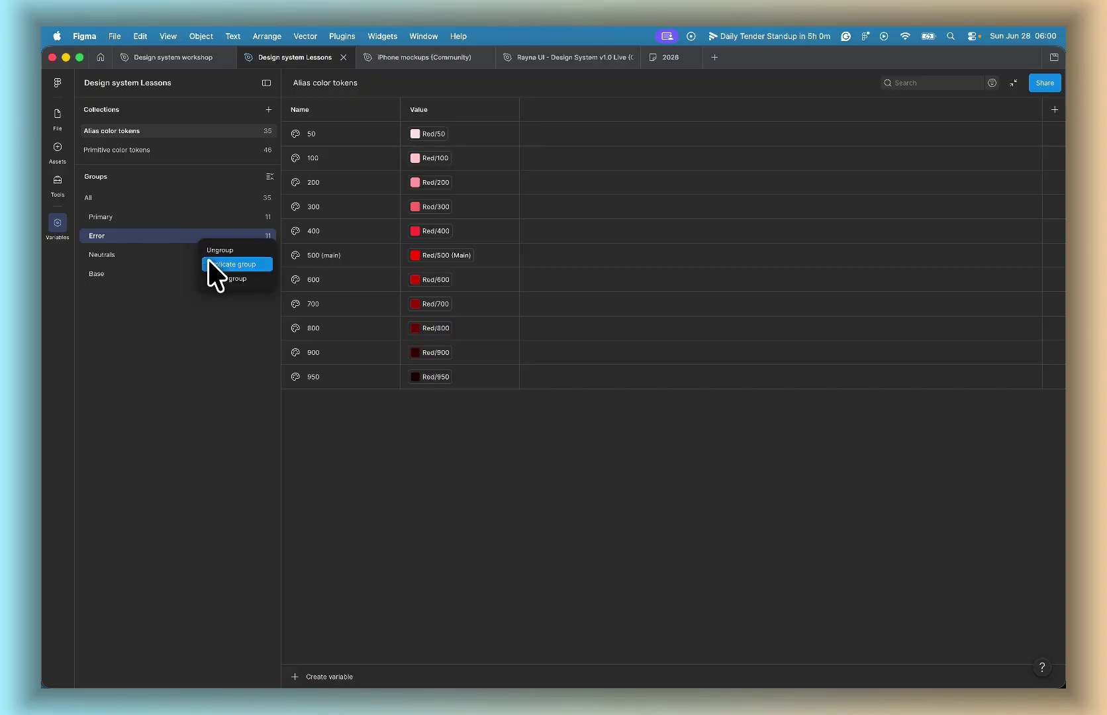
left_click(208, 259)
double_click(123, 288)
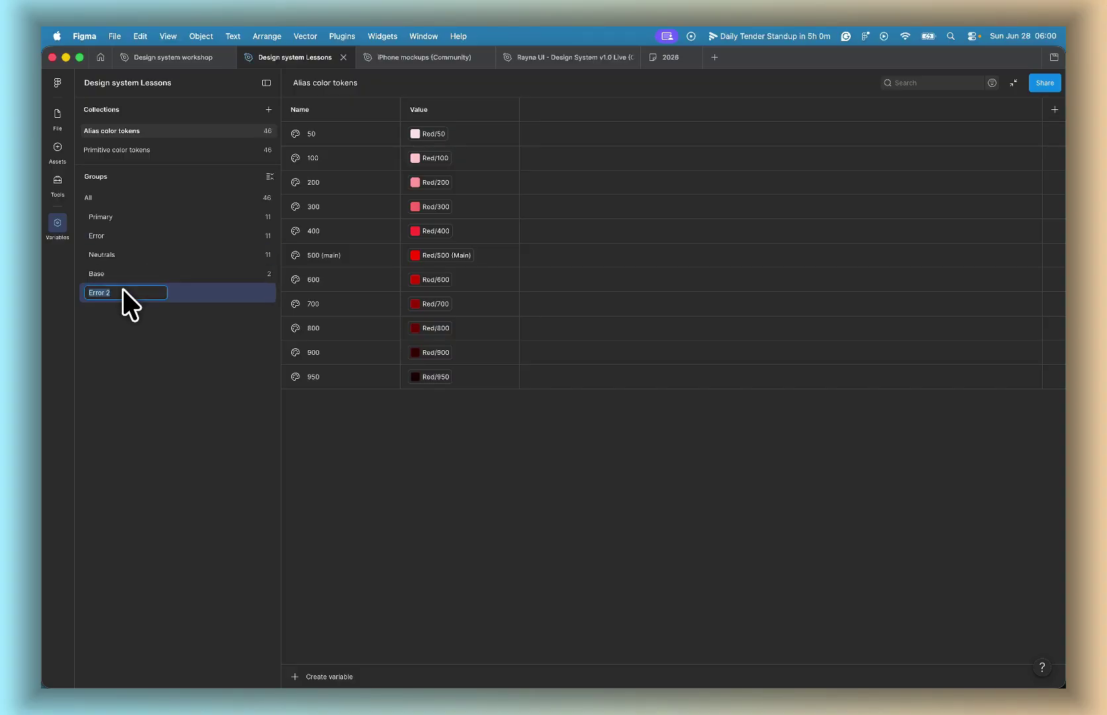
type("Success")
key("Return")
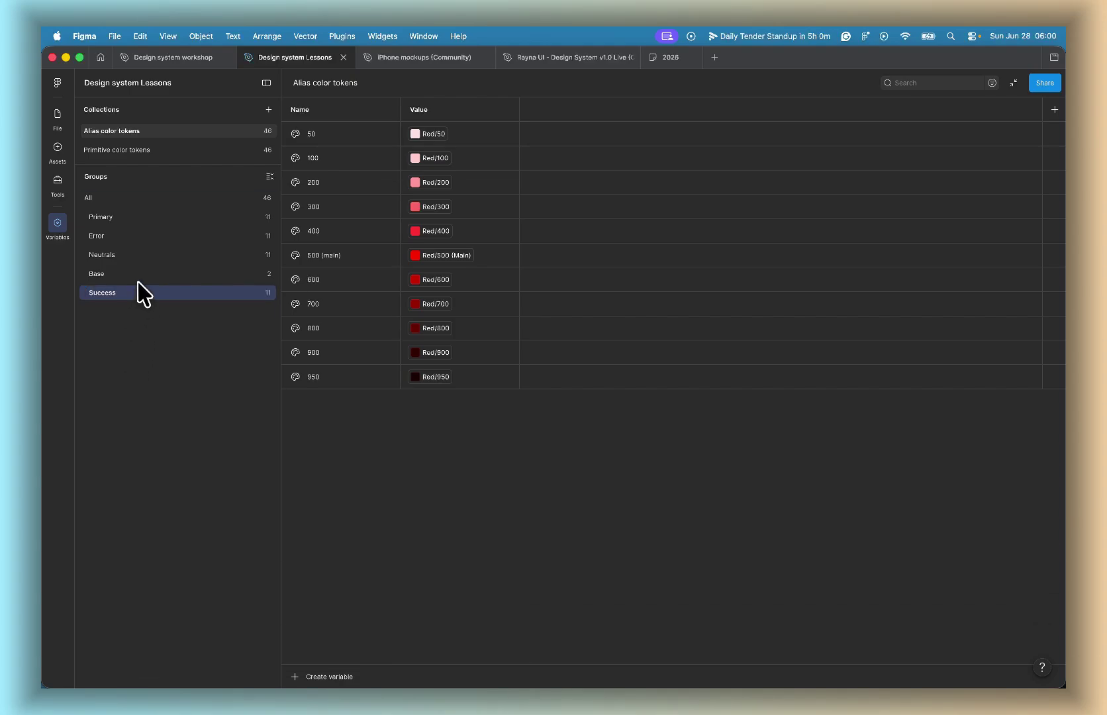
left_click_drag(137, 290, 138, 248)
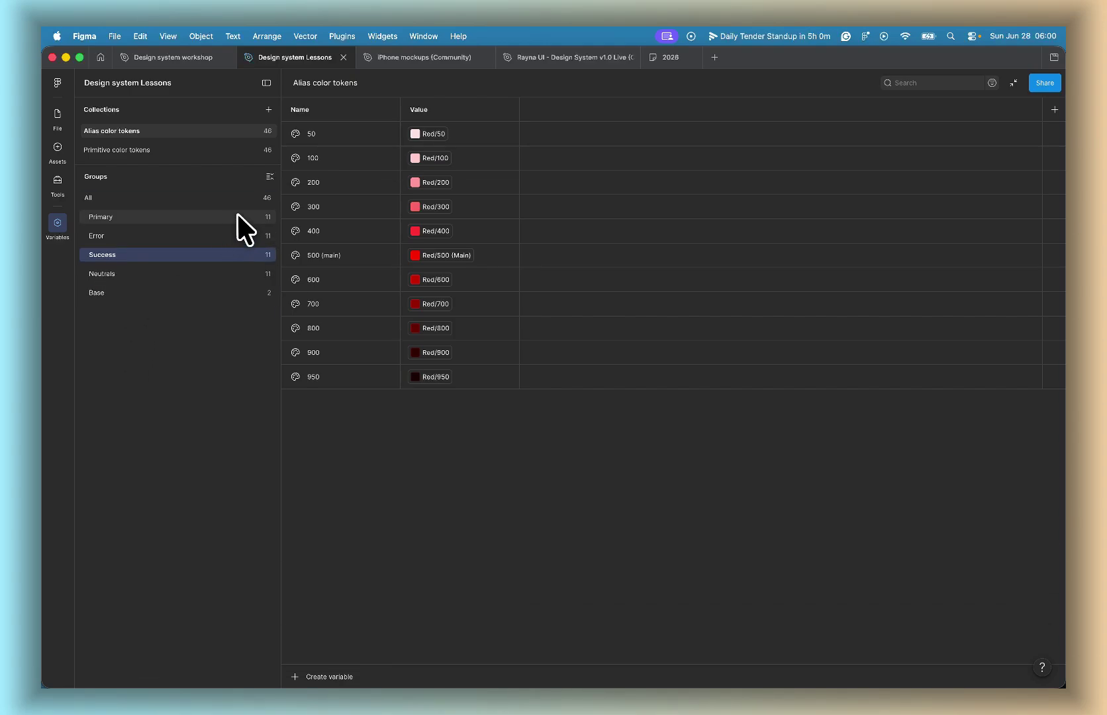
Step: Link the Success group's 50 and 100 variables to the primitive tokens Green/50 and Green/100
left_click(414, 136)
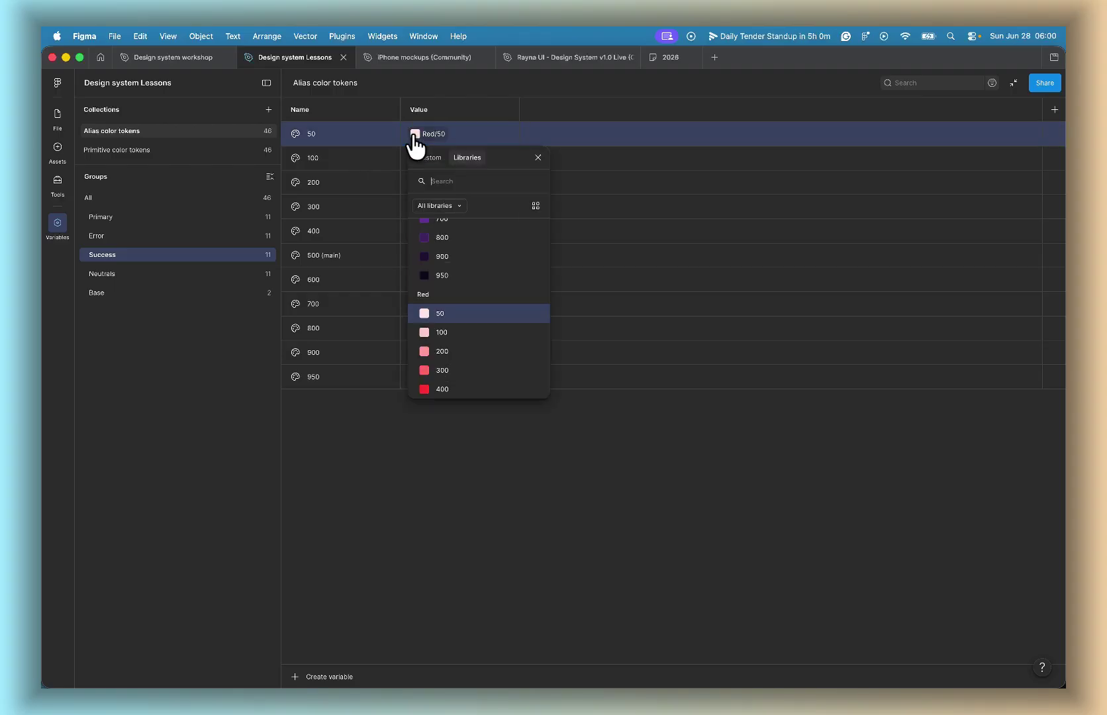
type("gree")
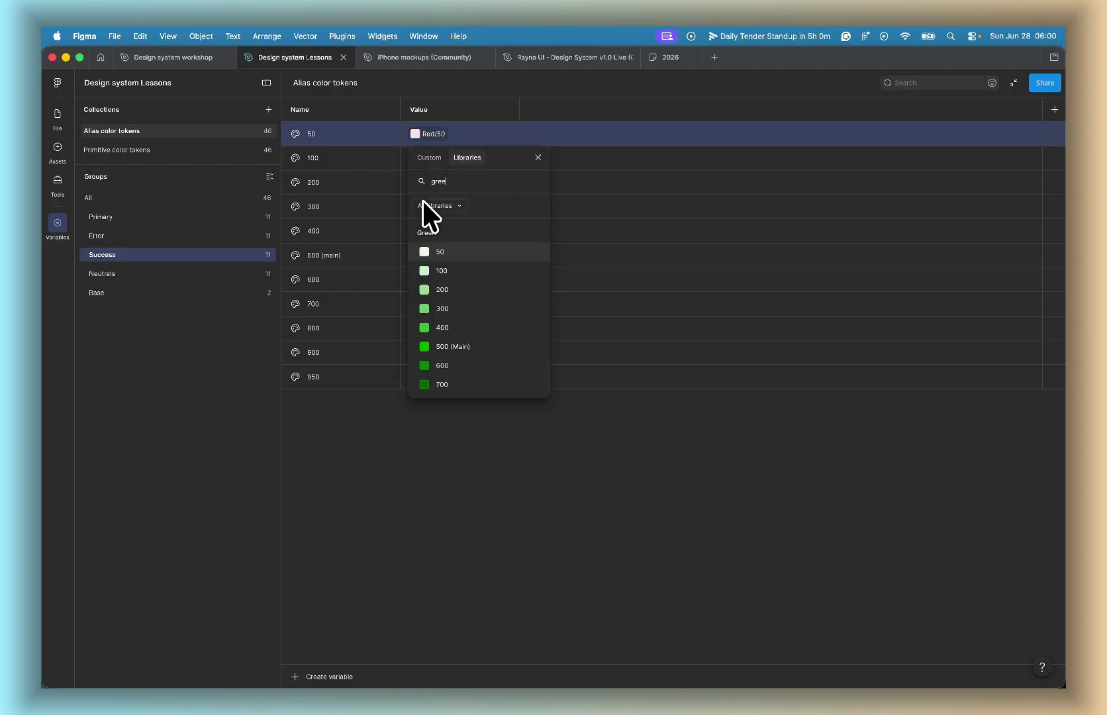
left_click(448, 254)
left_click(433, 159)
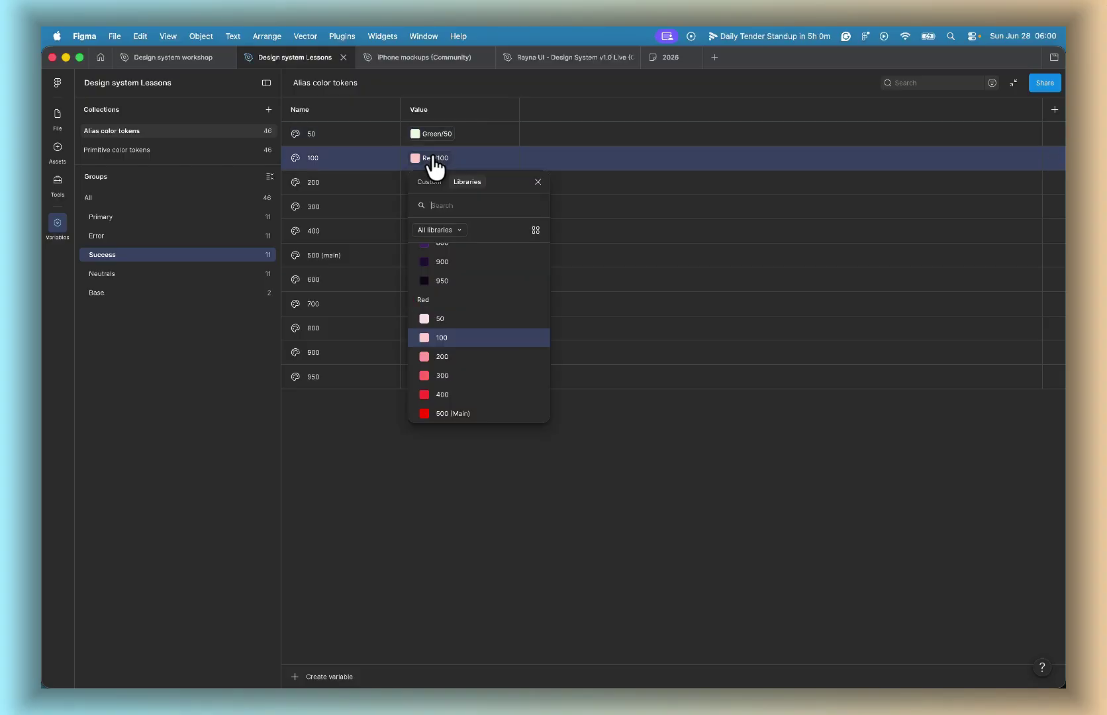
type("gr")
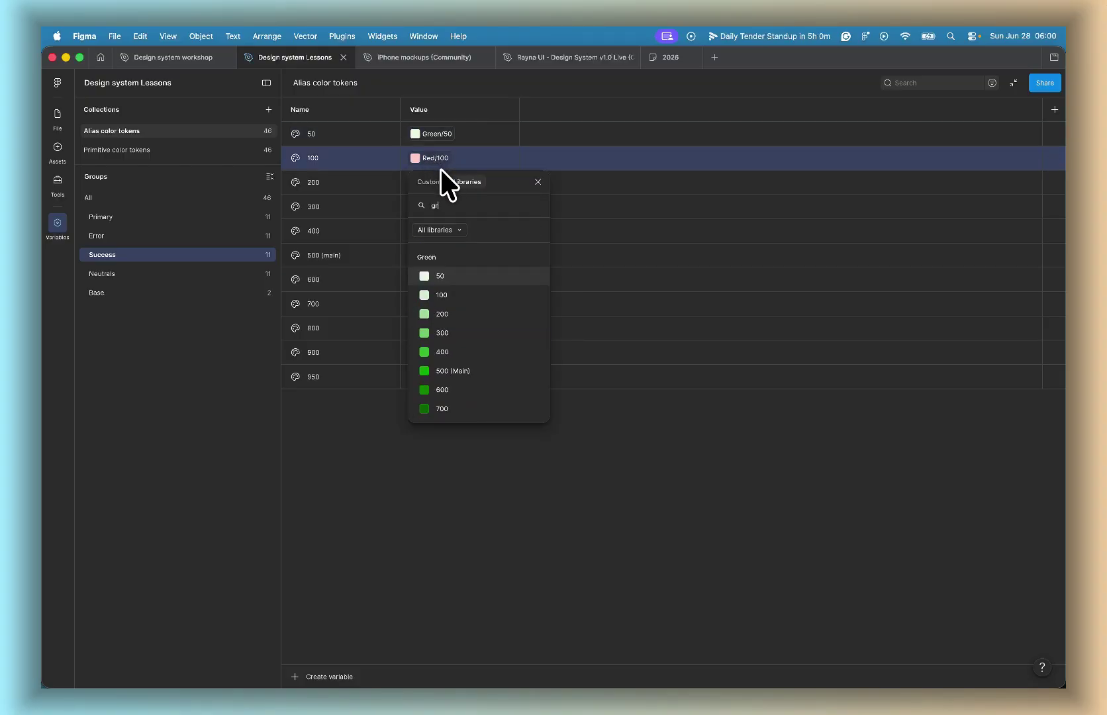
type("e")
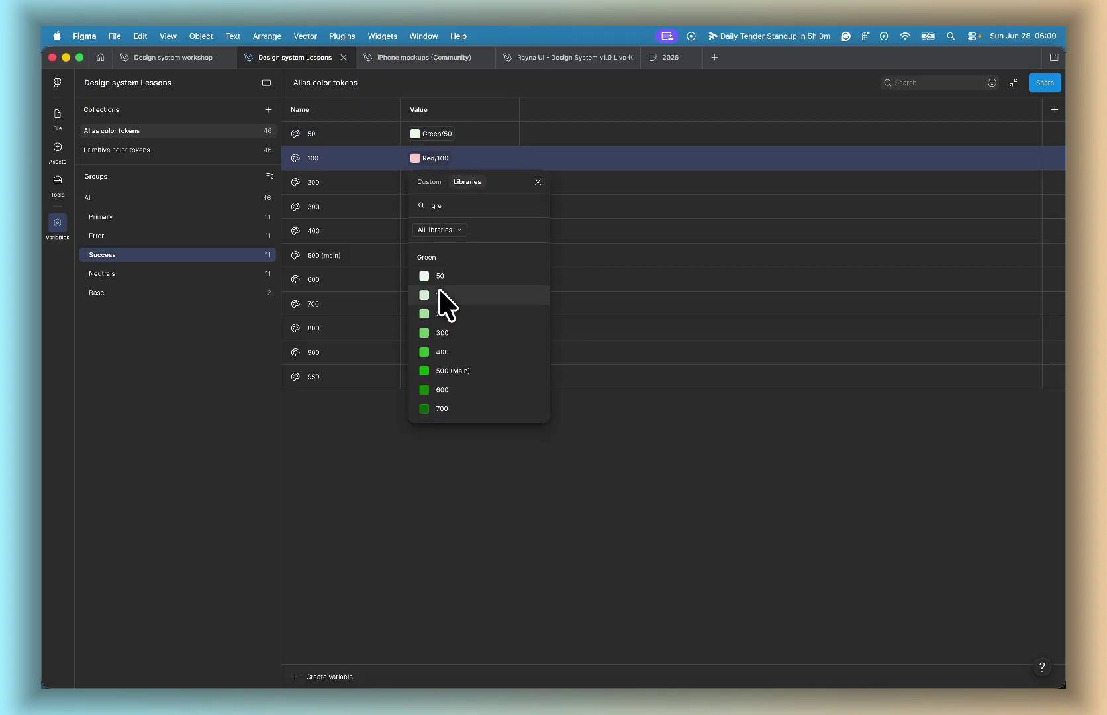
left_click(440, 292)
Step: Link the Success group's 200 and 300 variables to the primitive tokens Green/200 and Green/300
left_click(441, 185)
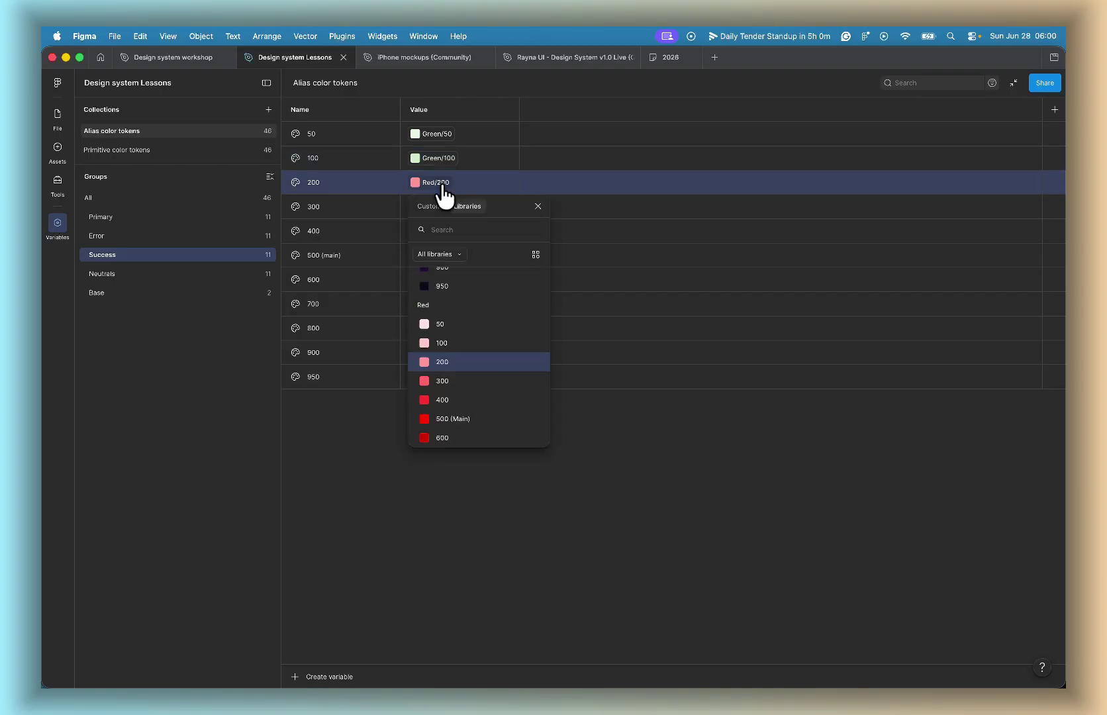
type("gree")
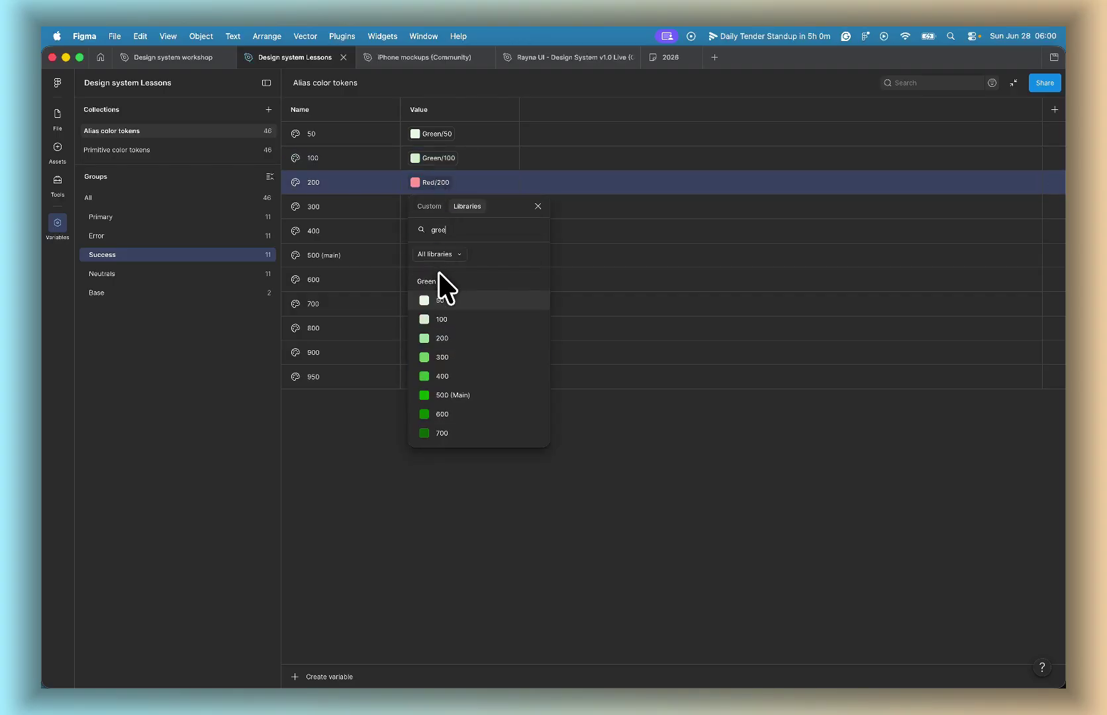
left_click(441, 338)
left_click(444, 207)
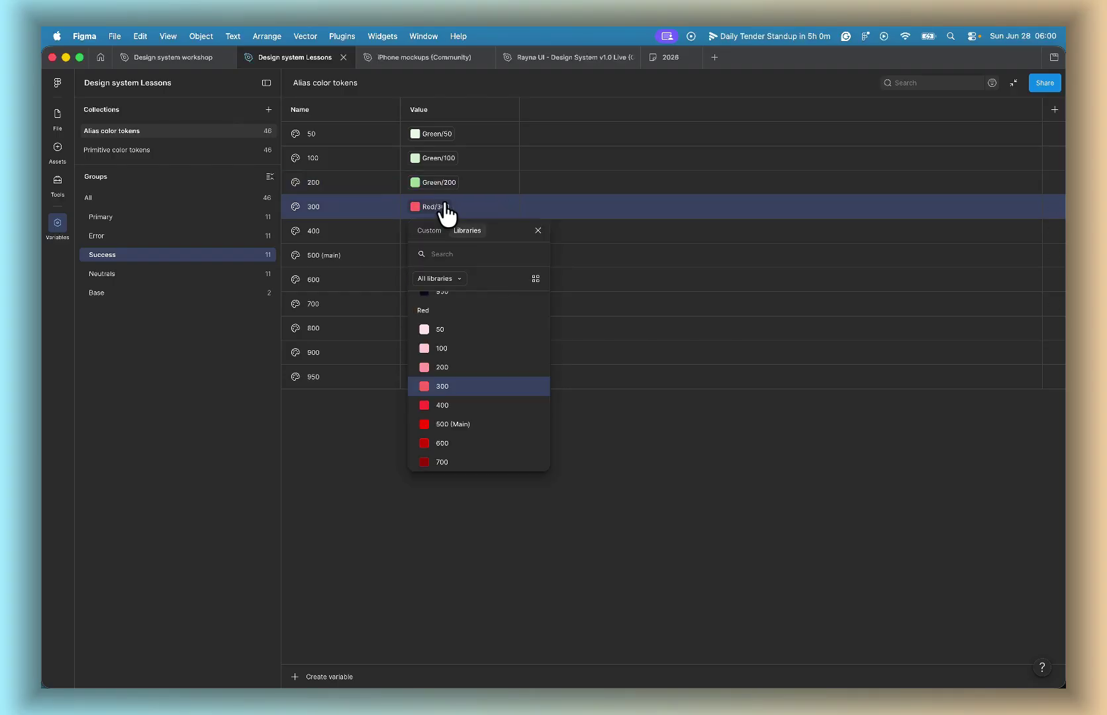
type("green 5")
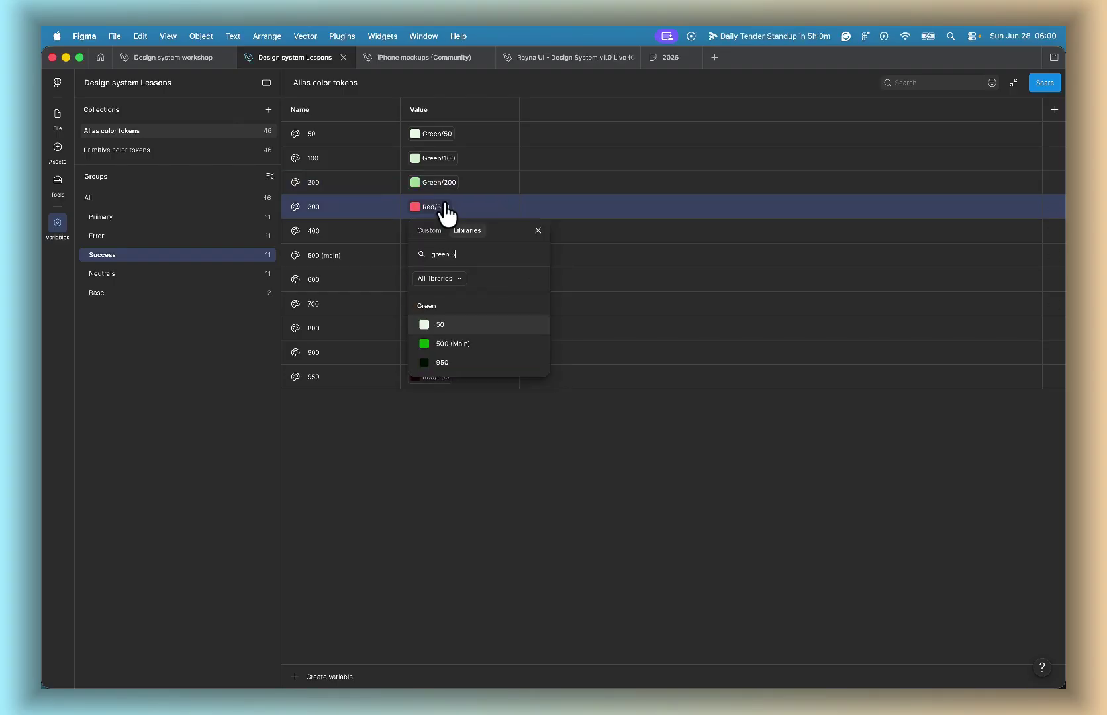
key("BackSpace")
type("3")
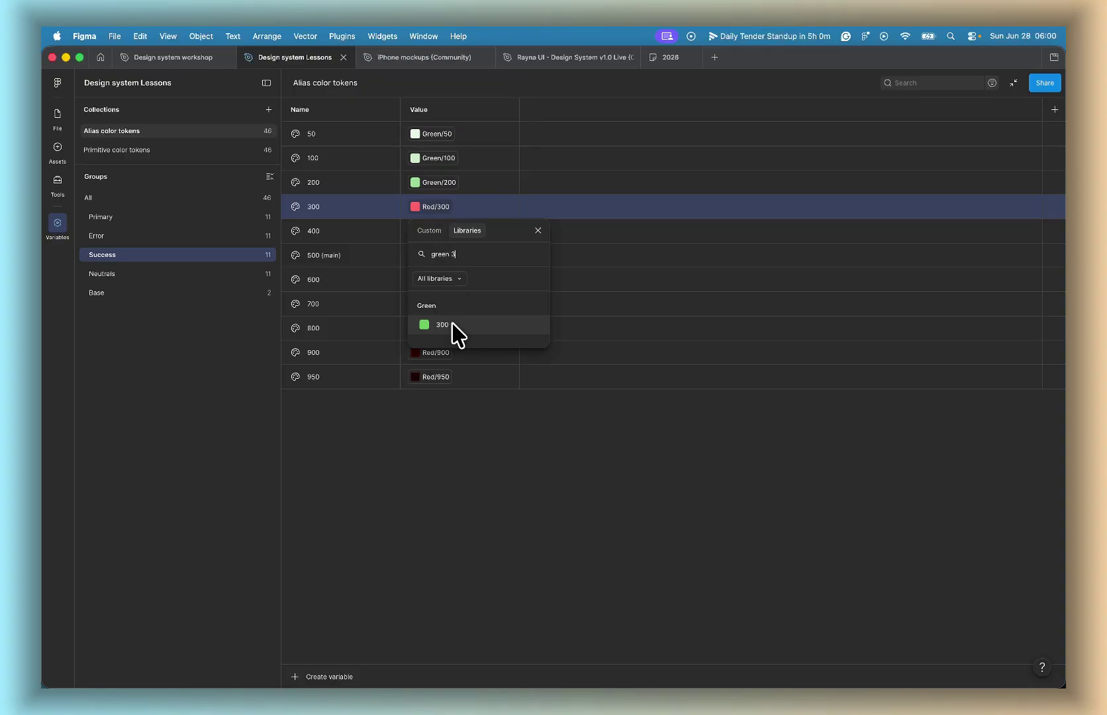
left_click(453, 324)
Step: Link the Success group's 400 and 500 (main) variables to the primitive tokens Green/400 and Green/500 (Main)
left_click(436, 231)
type("gree")
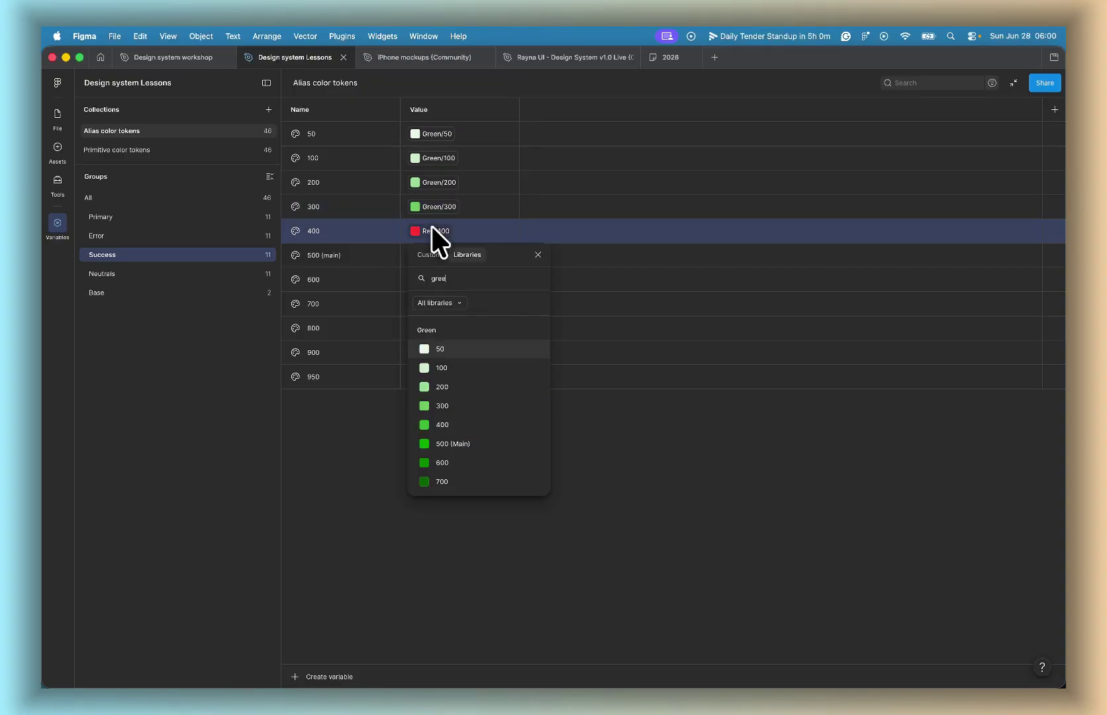
left_click(445, 425)
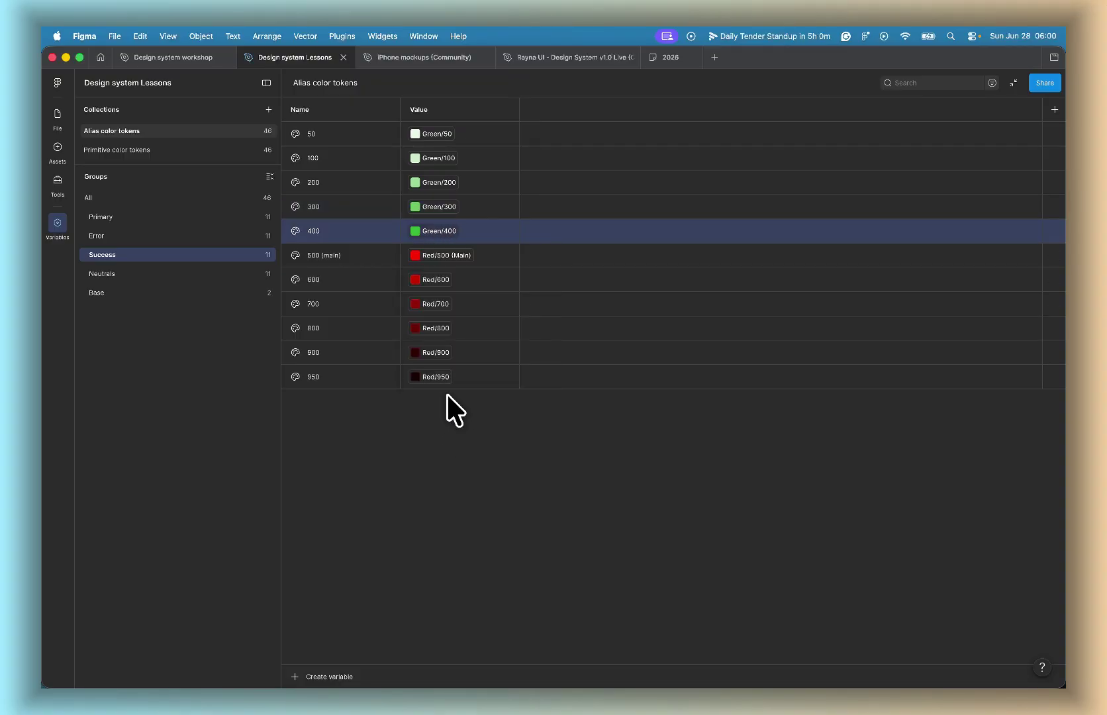
left_click(449, 256)
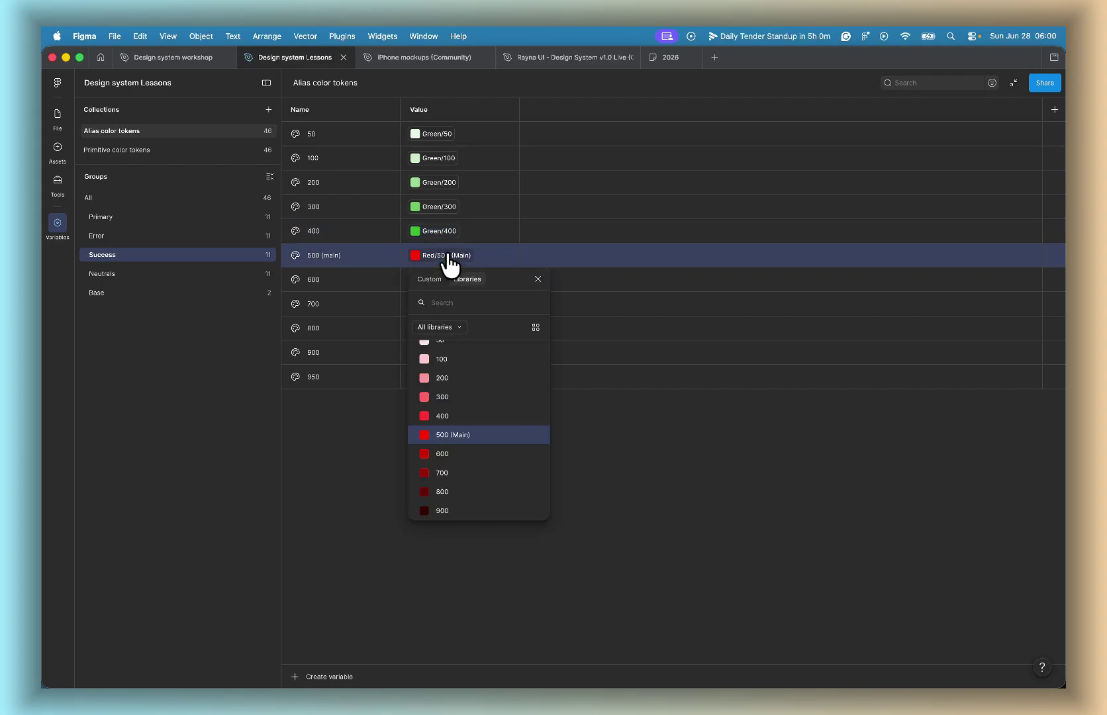
type("green 5")
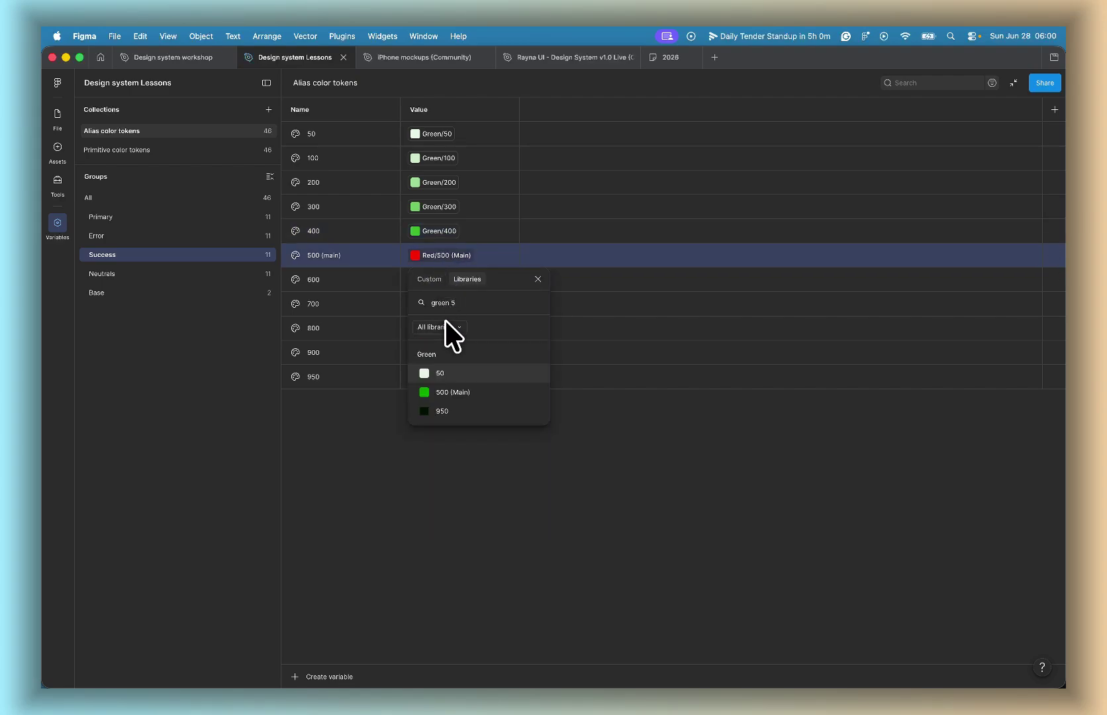
left_click(451, 392)
Step: Link the Success group's 600 and 700 variables to the primitive tokens Green/600 and Green/700
left_click(437, 281)
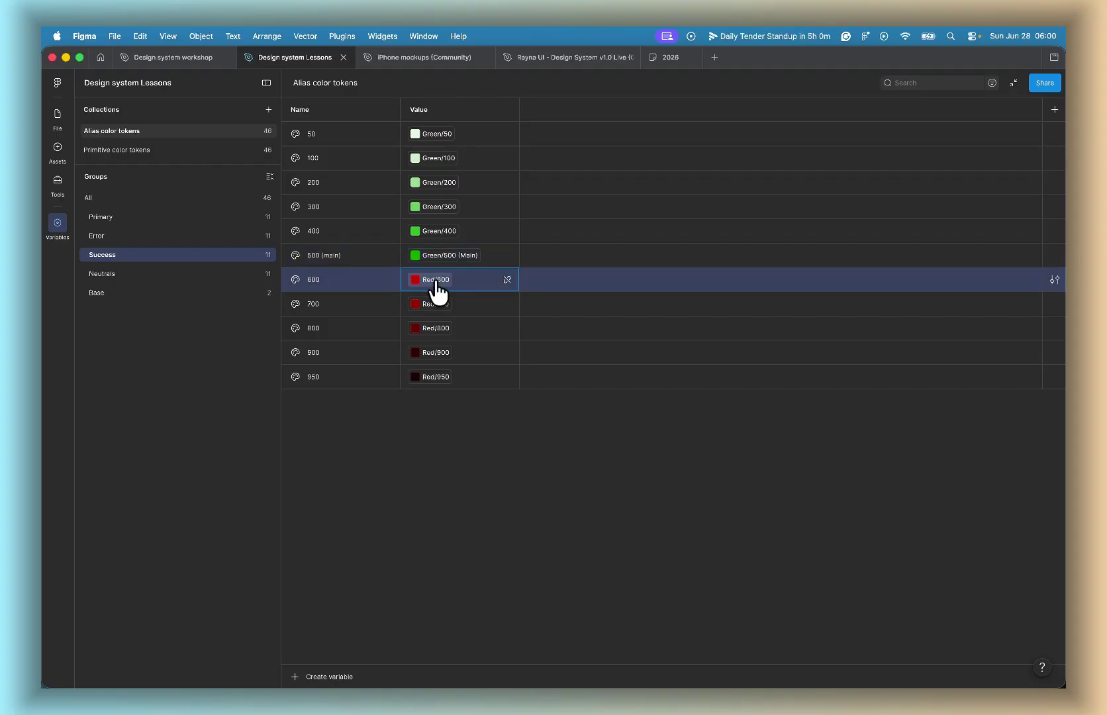
type("green 6")
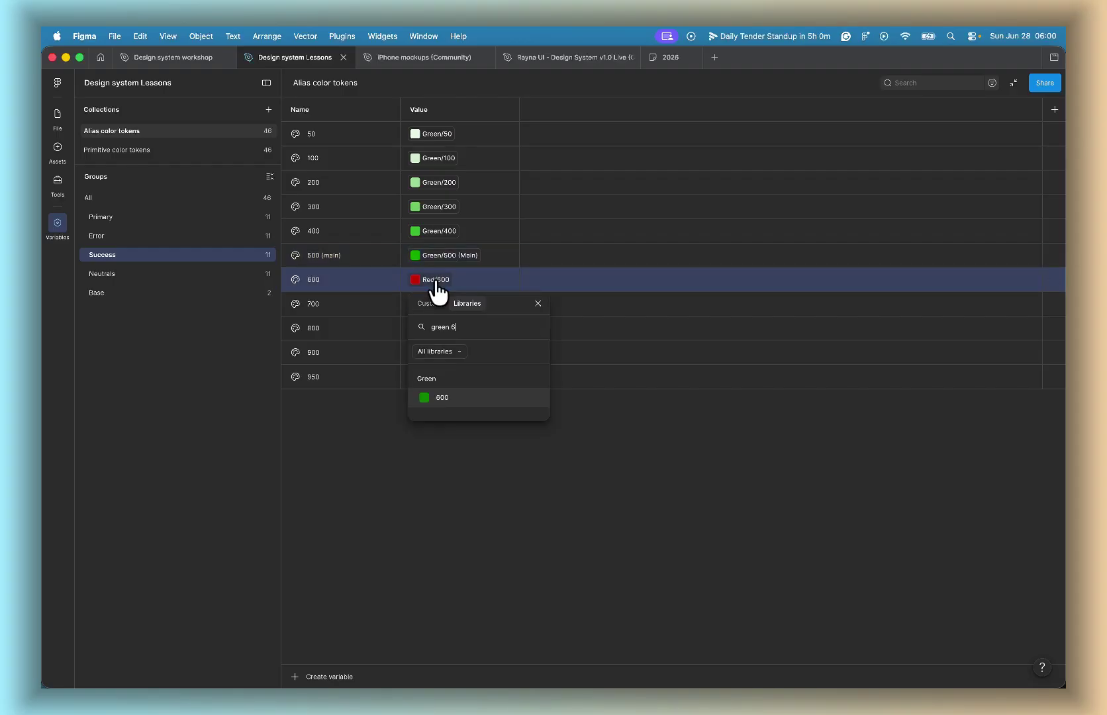
left_click(446, 396)
left_click(437, 305)
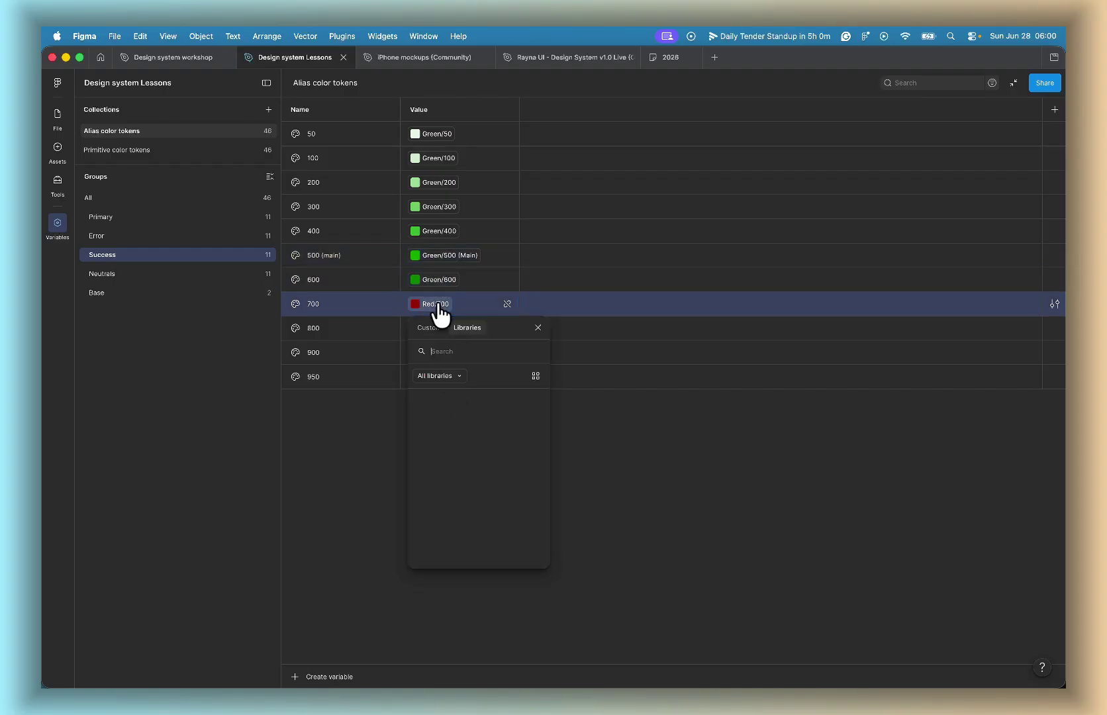
type("green 7")
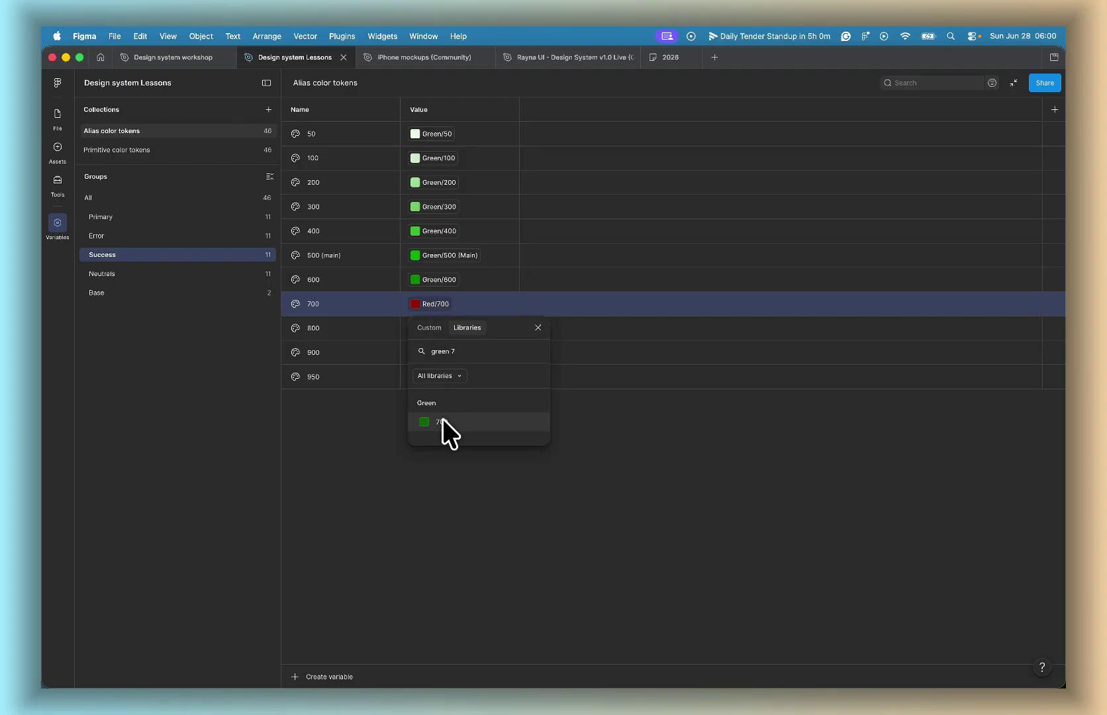
left_click(441, 421)
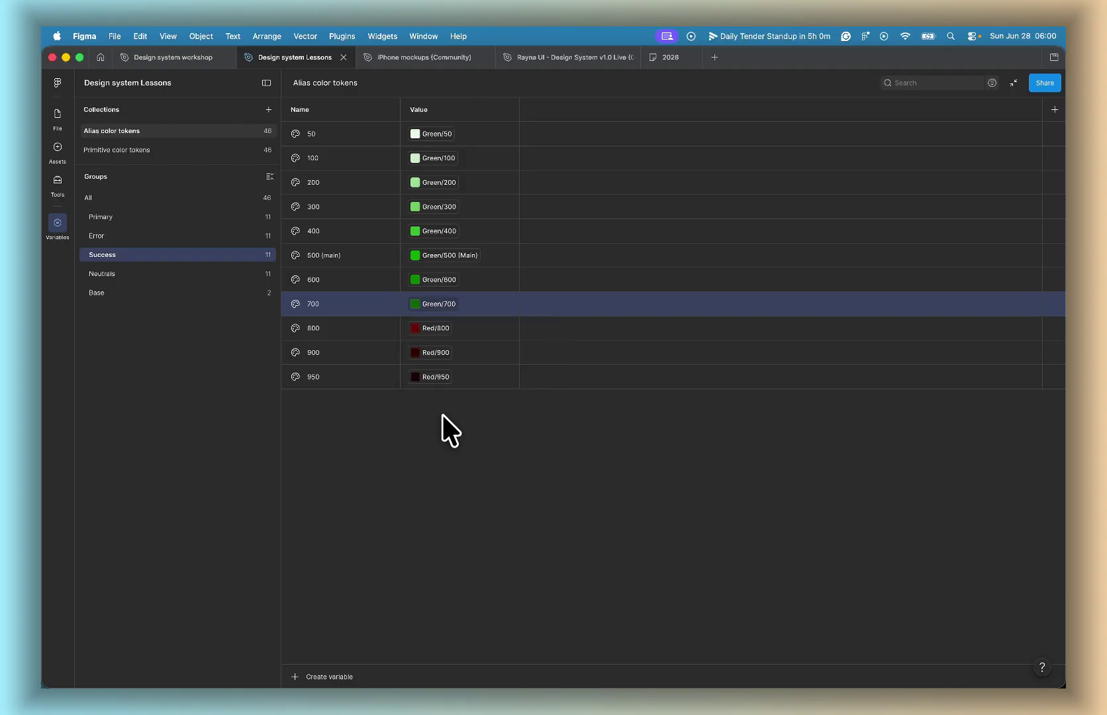
Step: Link the Success group's 800 and 900 variables to the primitive tokens Green/800 and Green/900
left_click(440, 328)
type("green")
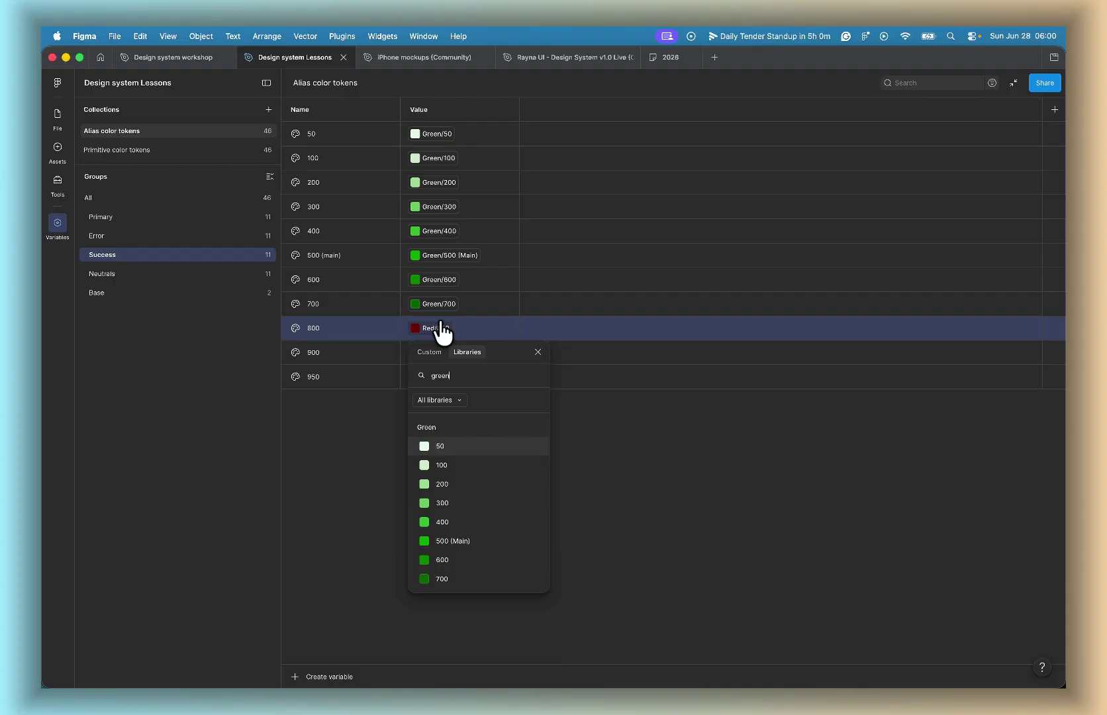
type(" 8")
left_click(451, 443)
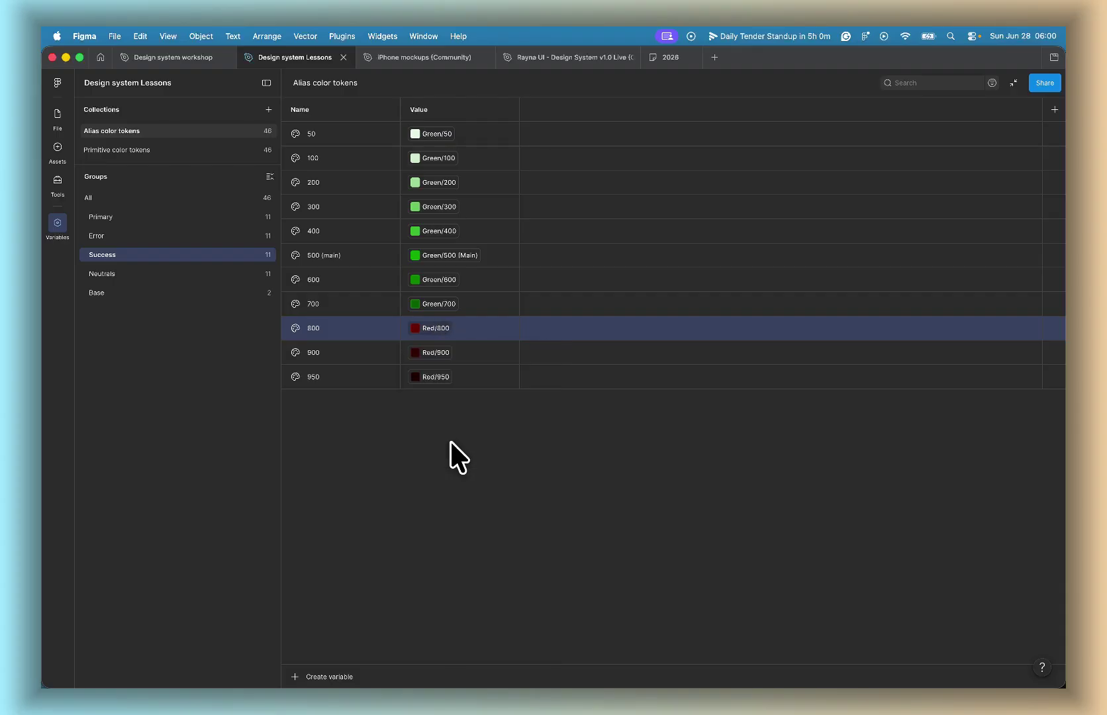
left_click(443, 356)
type("grr")
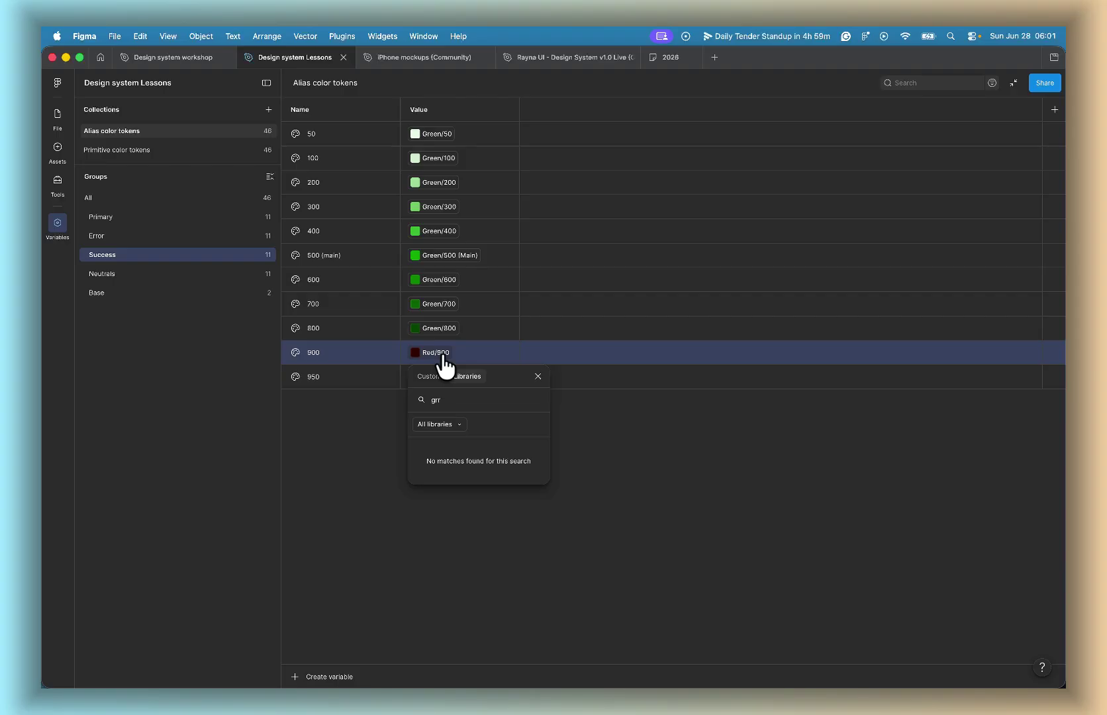
key("BackSpace")
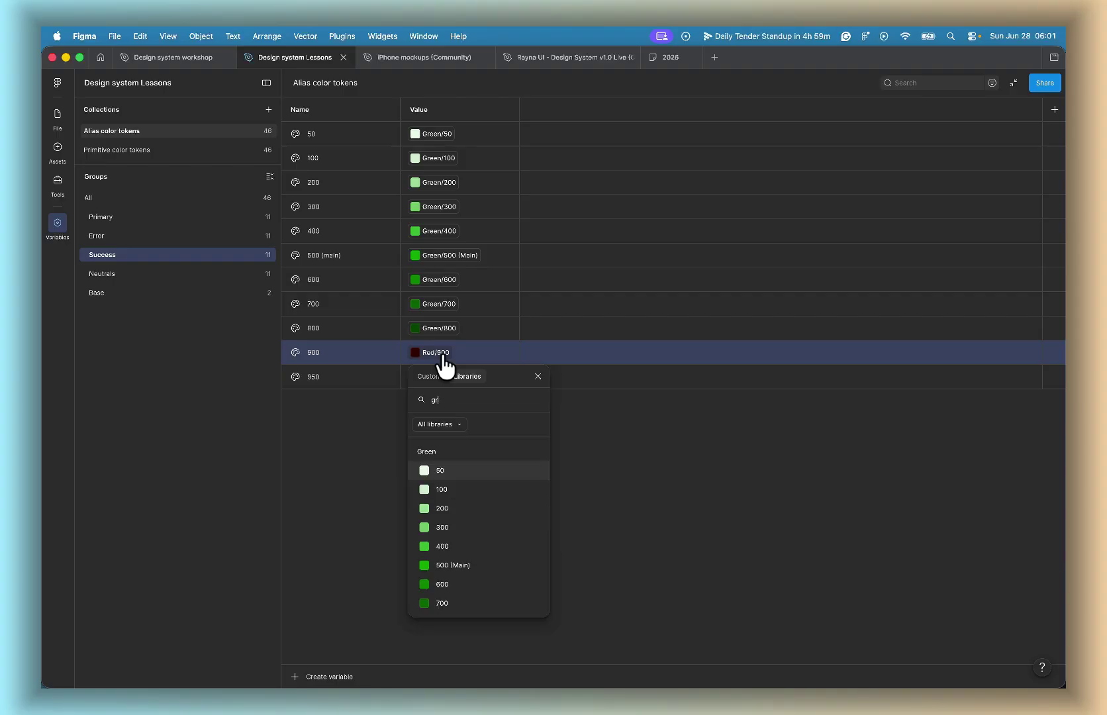
type("e")
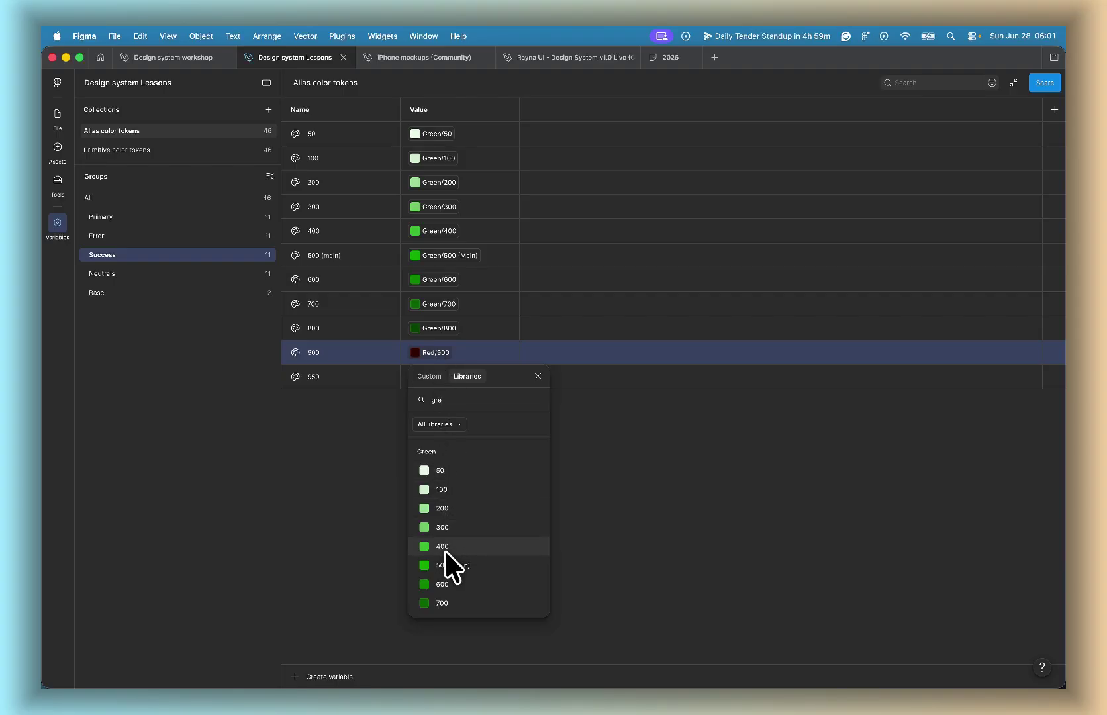
scroll(445, 550, "down", 1)
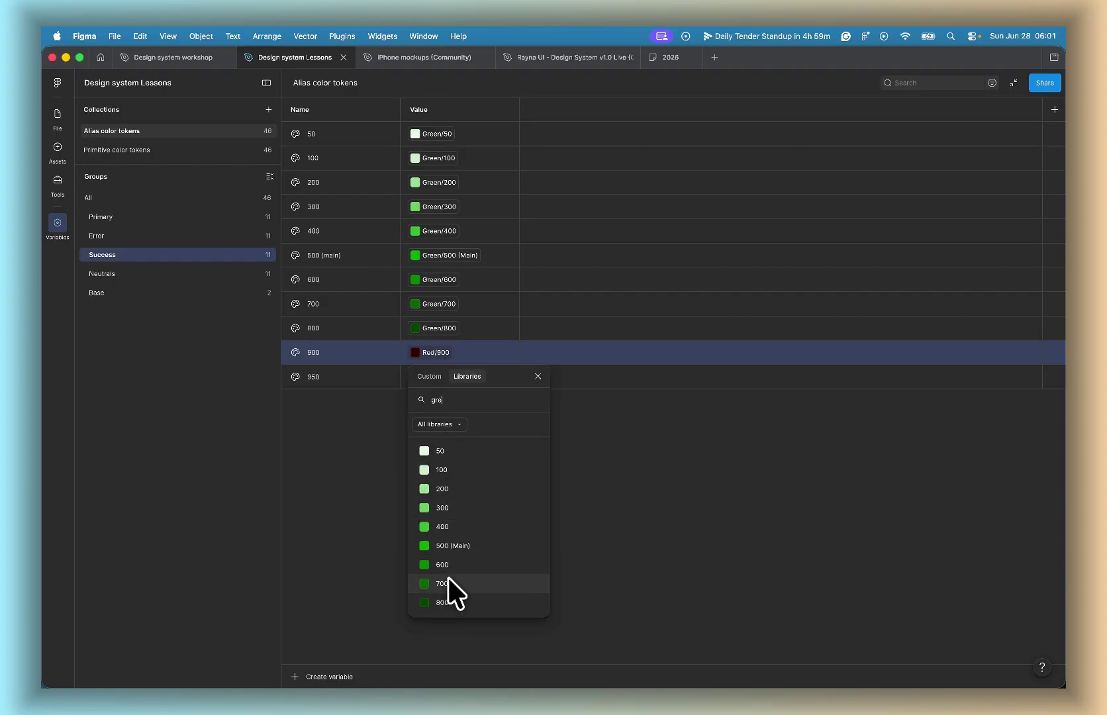
scroll(447, 593, "down", 2)
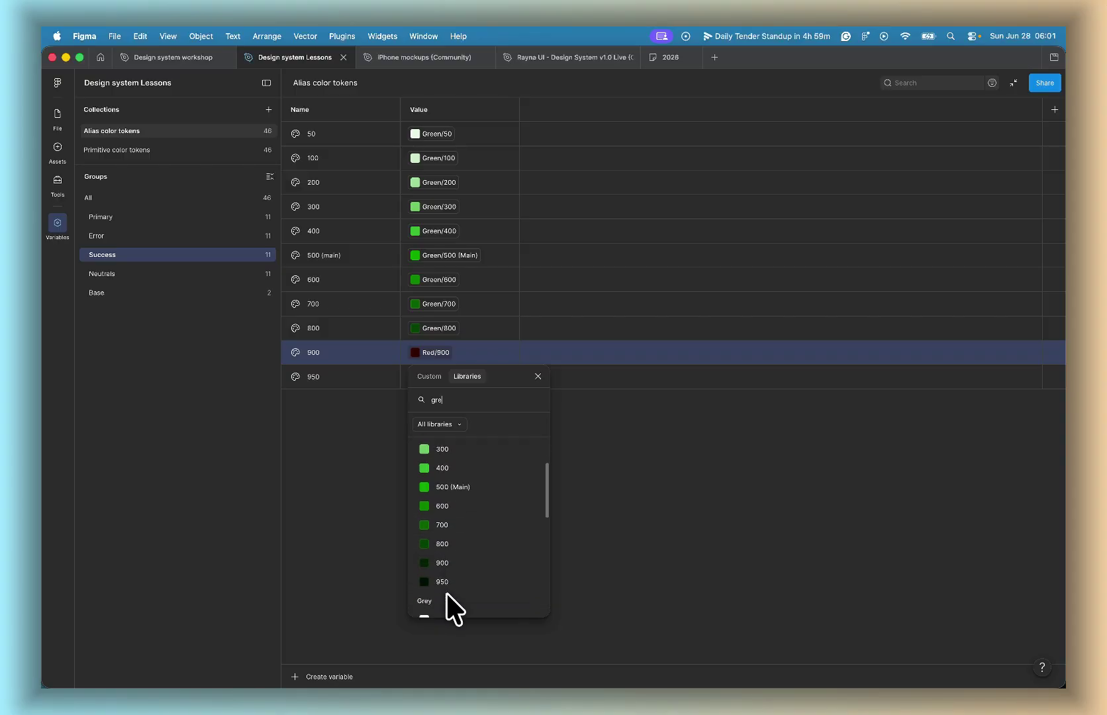
left_click(461, 559)
Step: Link the Success group's 950 variable to the primitive token Green/950 and display the Error group's variables
left_click(437, 376)
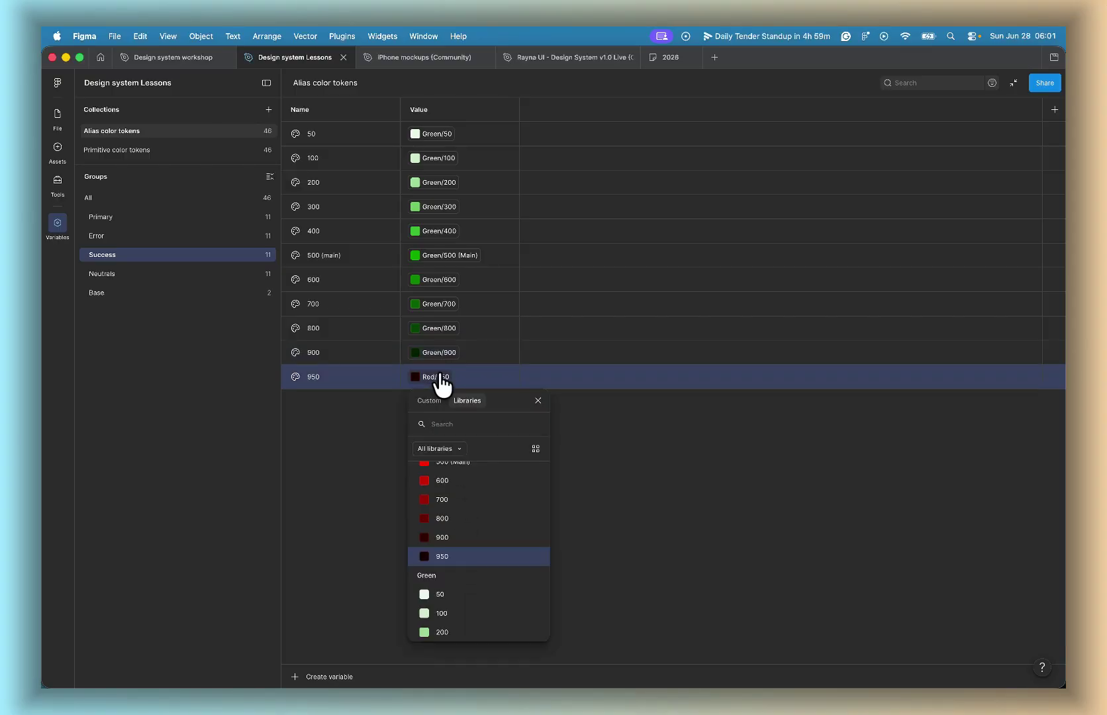
type("green")
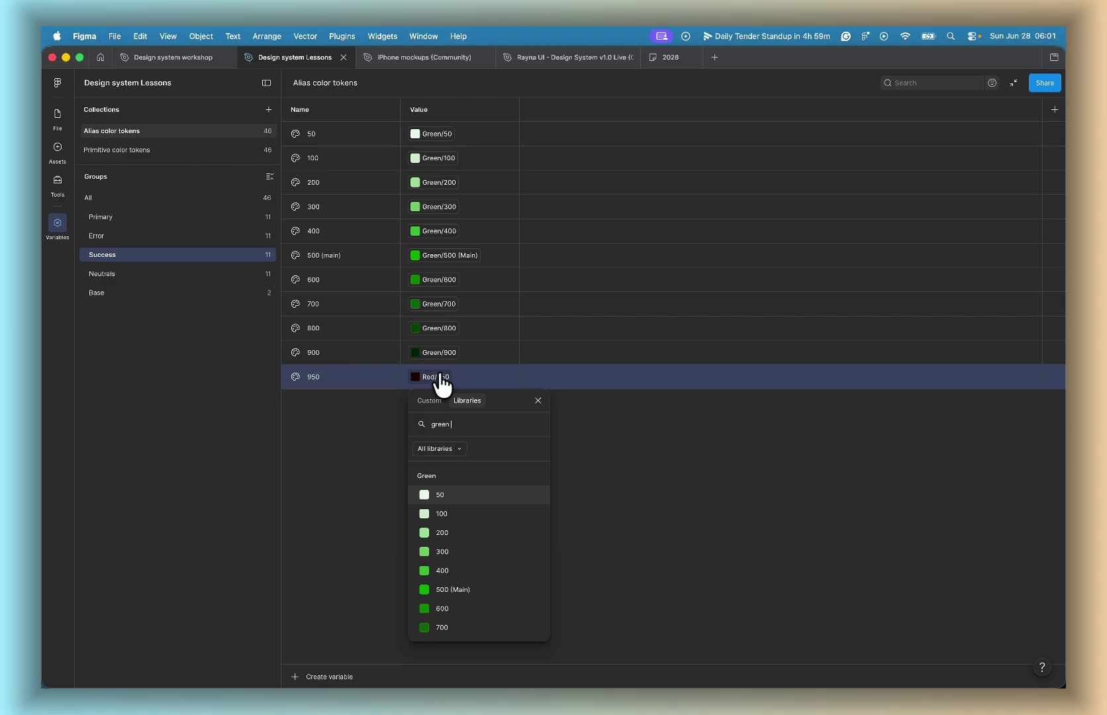
type(" 95")
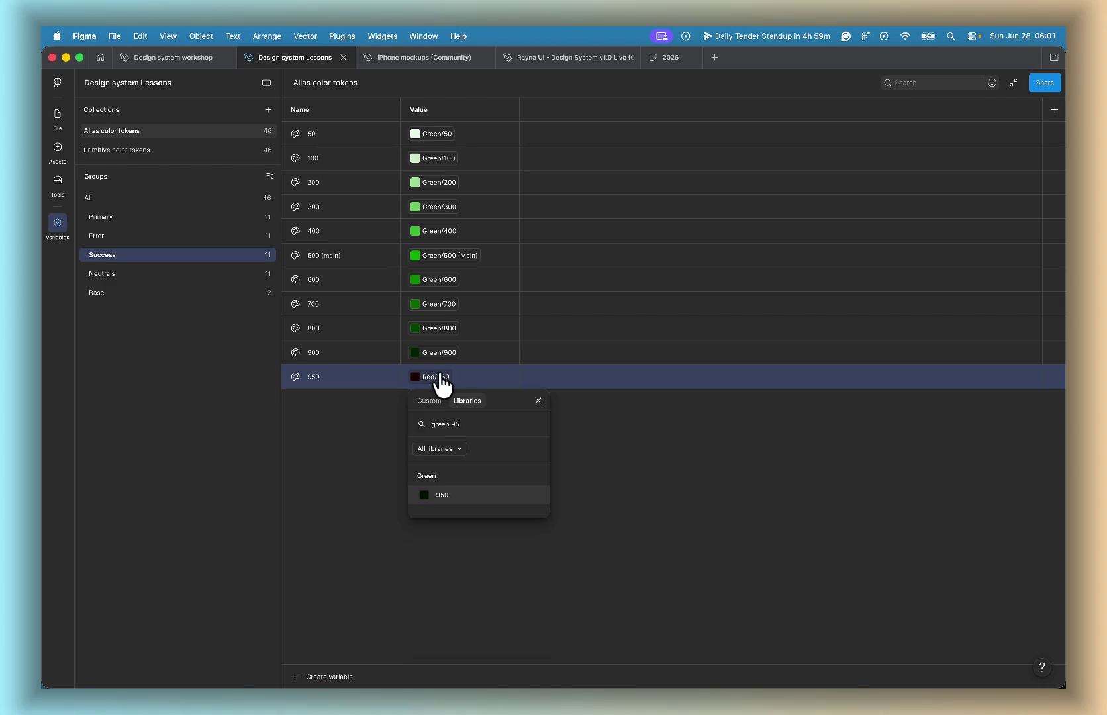
left_click(449, 493)
left_click(418, 477)
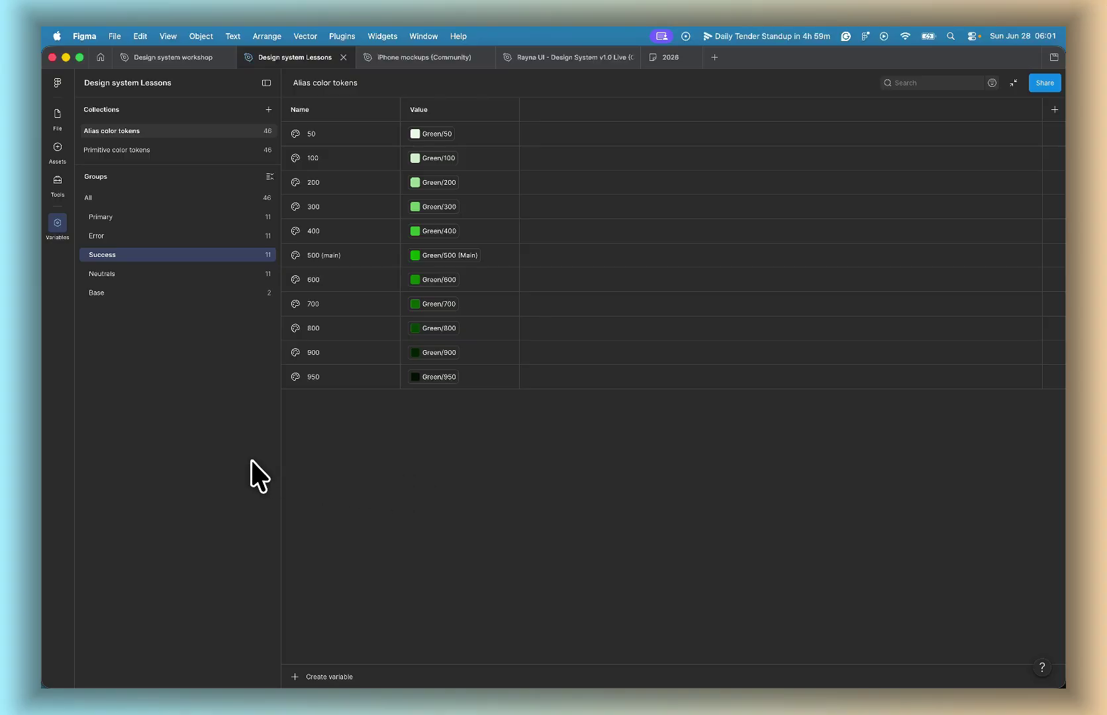
left_click(193, 234)
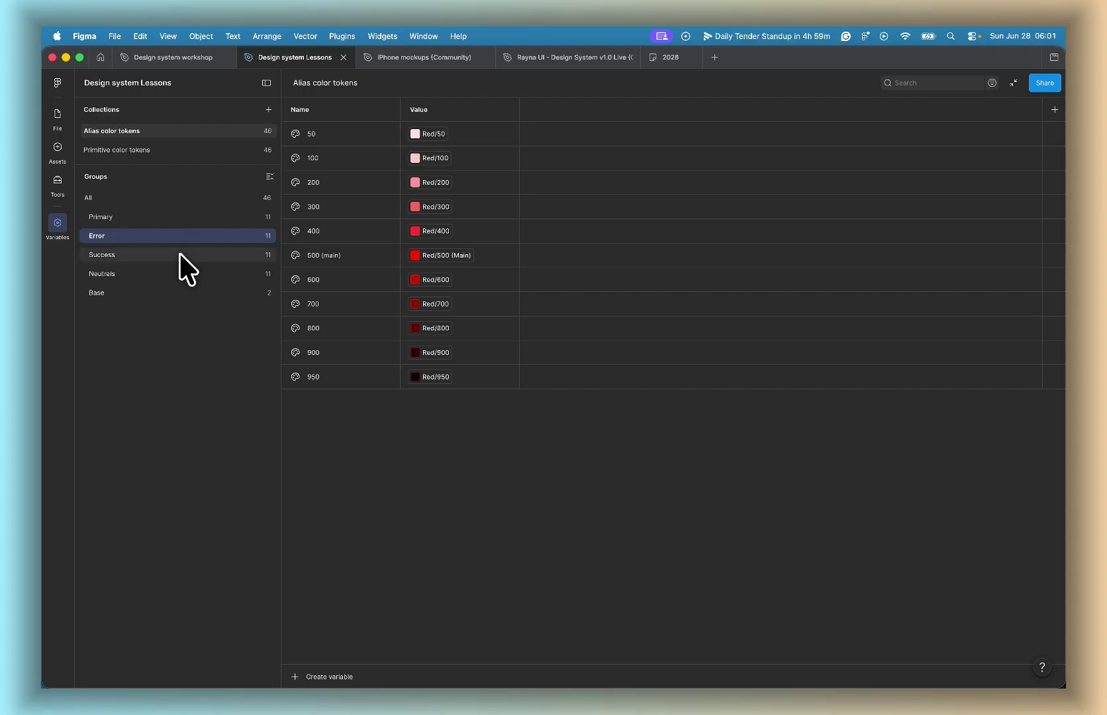
Step: Review the linked variables of the Primary, Error and Success groups, viewing Error and Success together
left_click(179, 254, "shift")
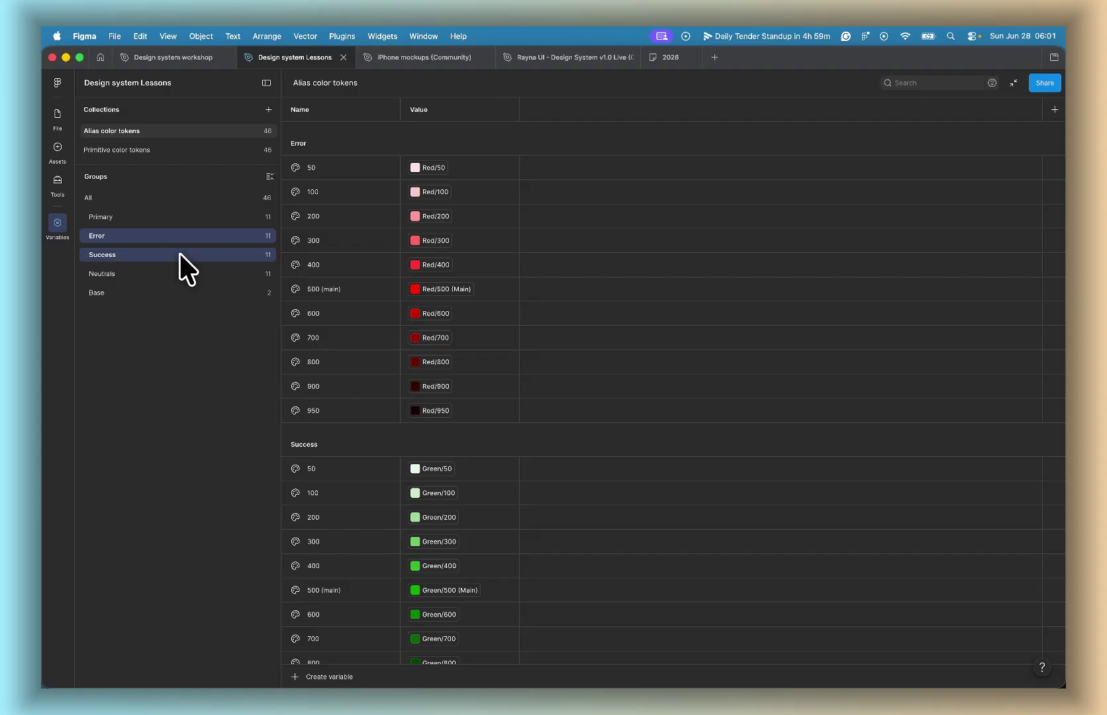
left_click(200, 218)
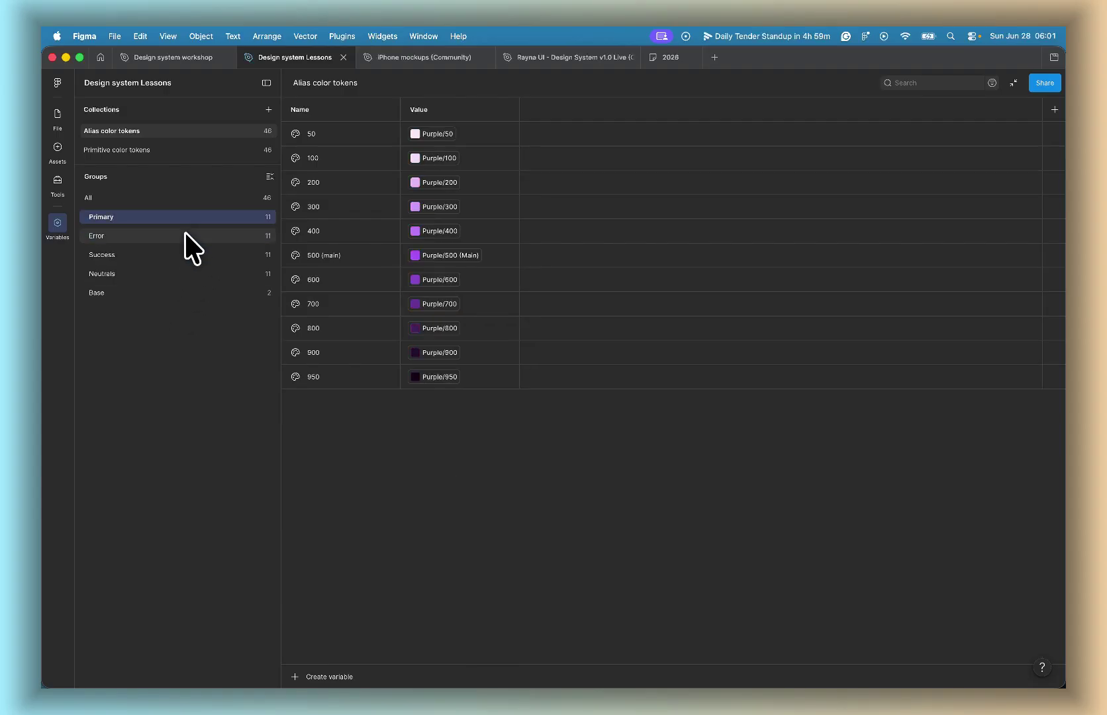
left_click(184, 235)
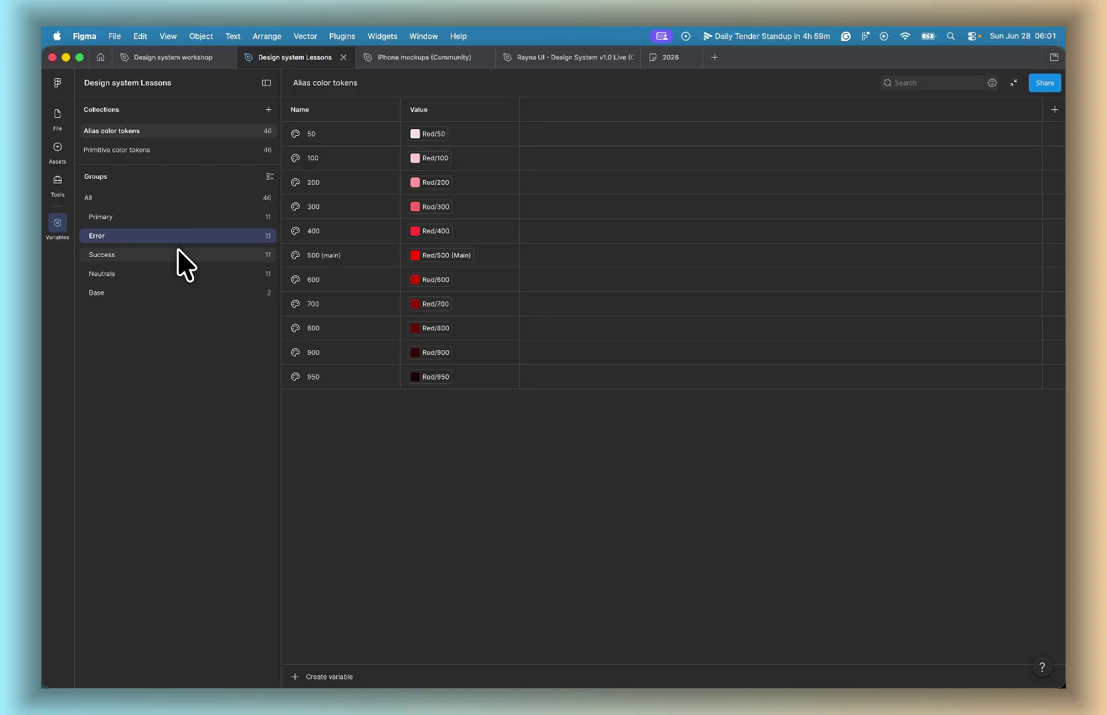
left_click(178, 252, "shift")
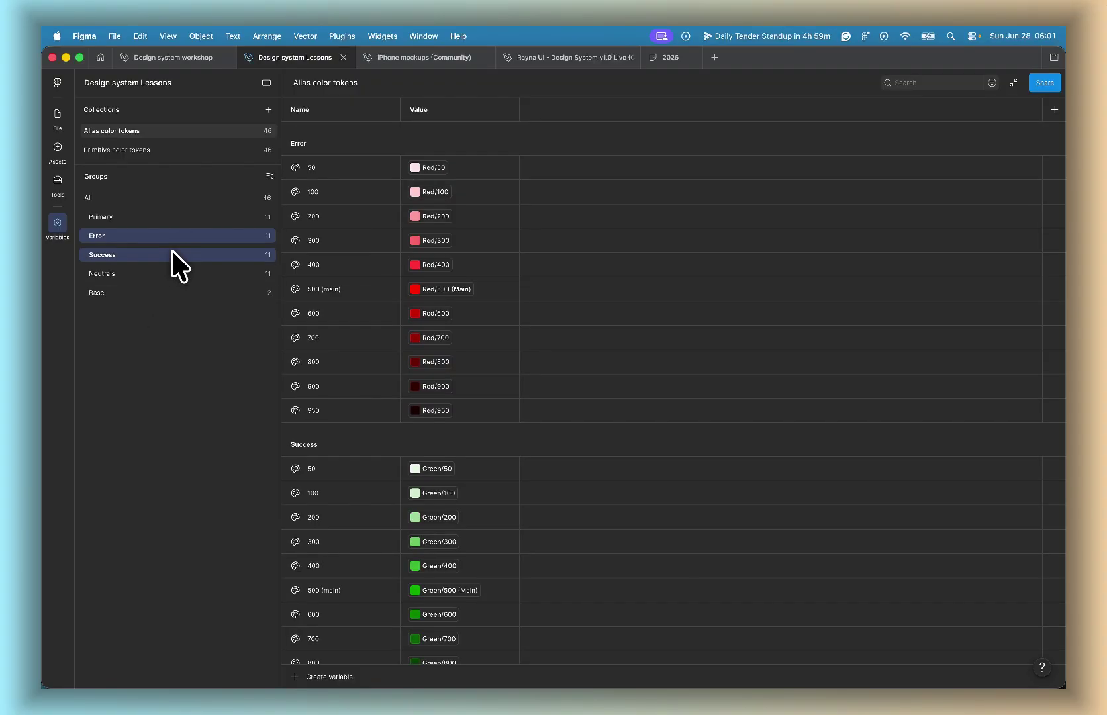
left_click(151, 215)
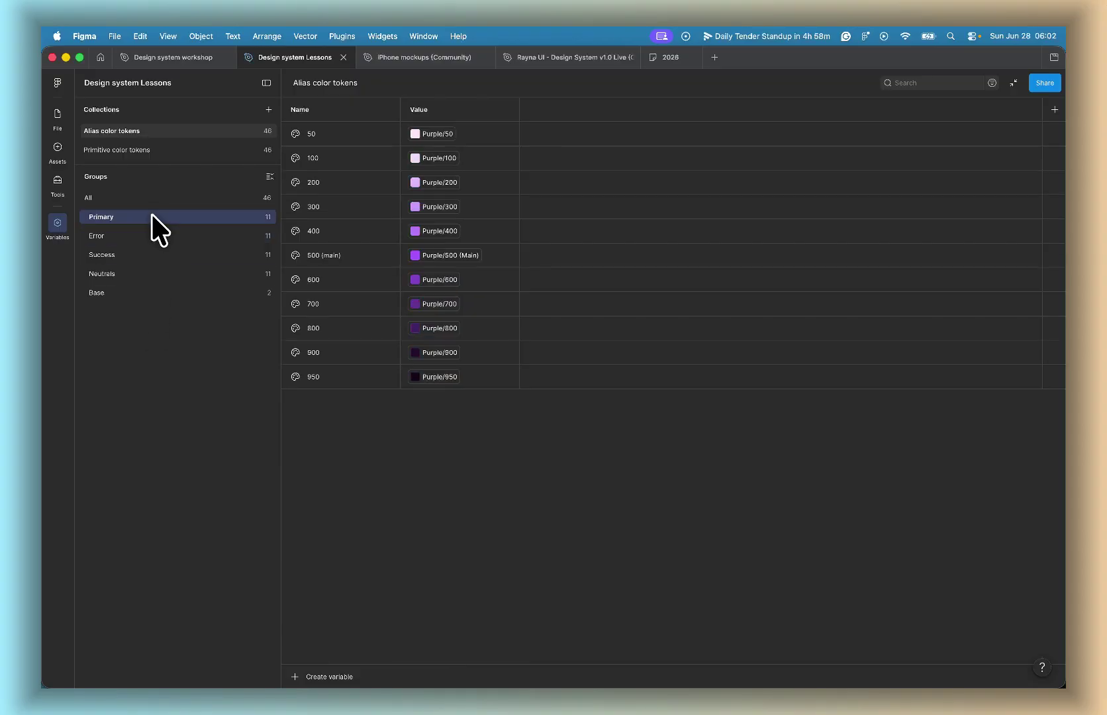
left_click(141, 232)
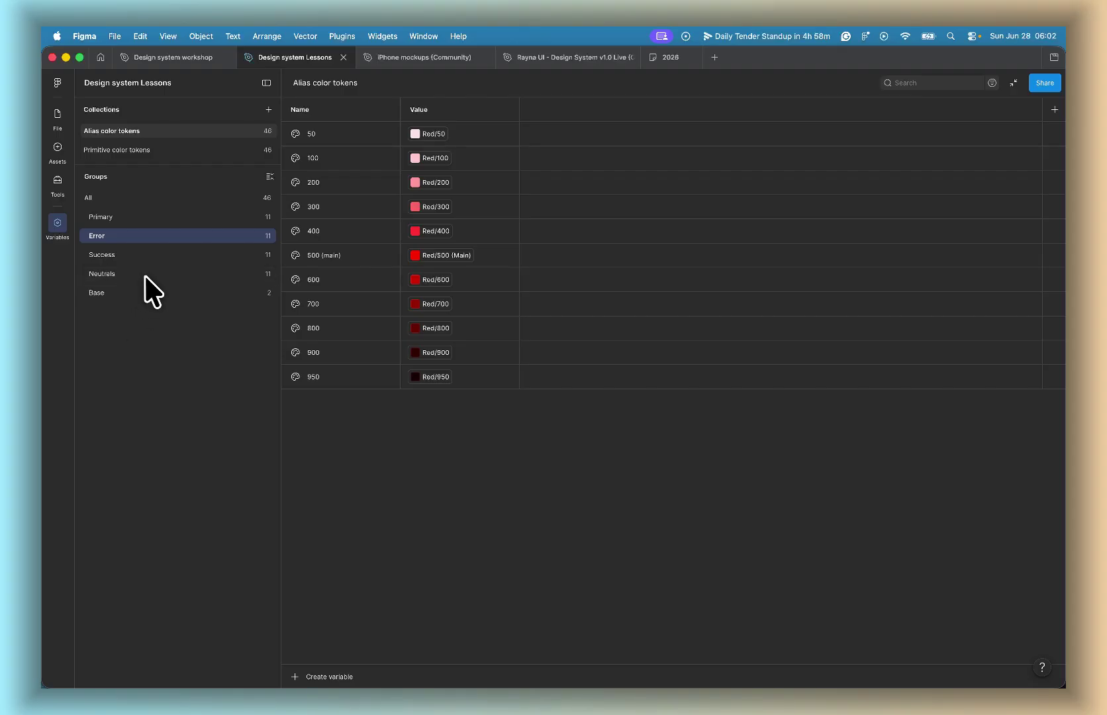
Step: Move the Success group below Neutrals, and select the Error, Neutrals and Success groups together
left_click_drag(157, 257, 155, 303)
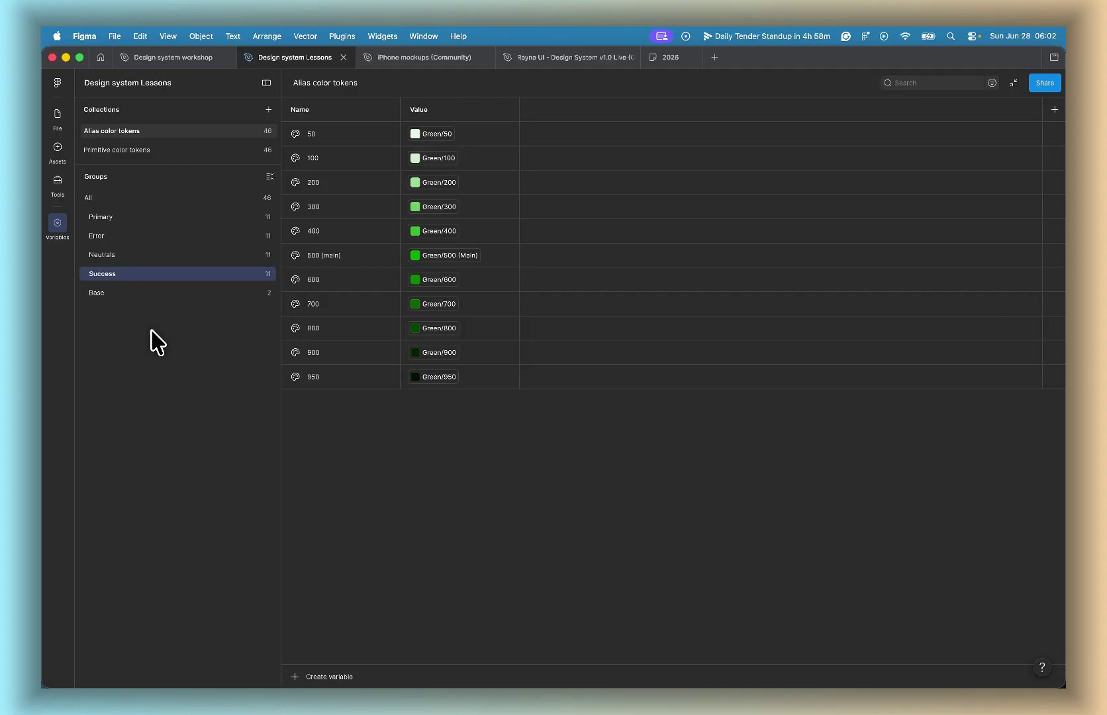
left_click(153, 233)
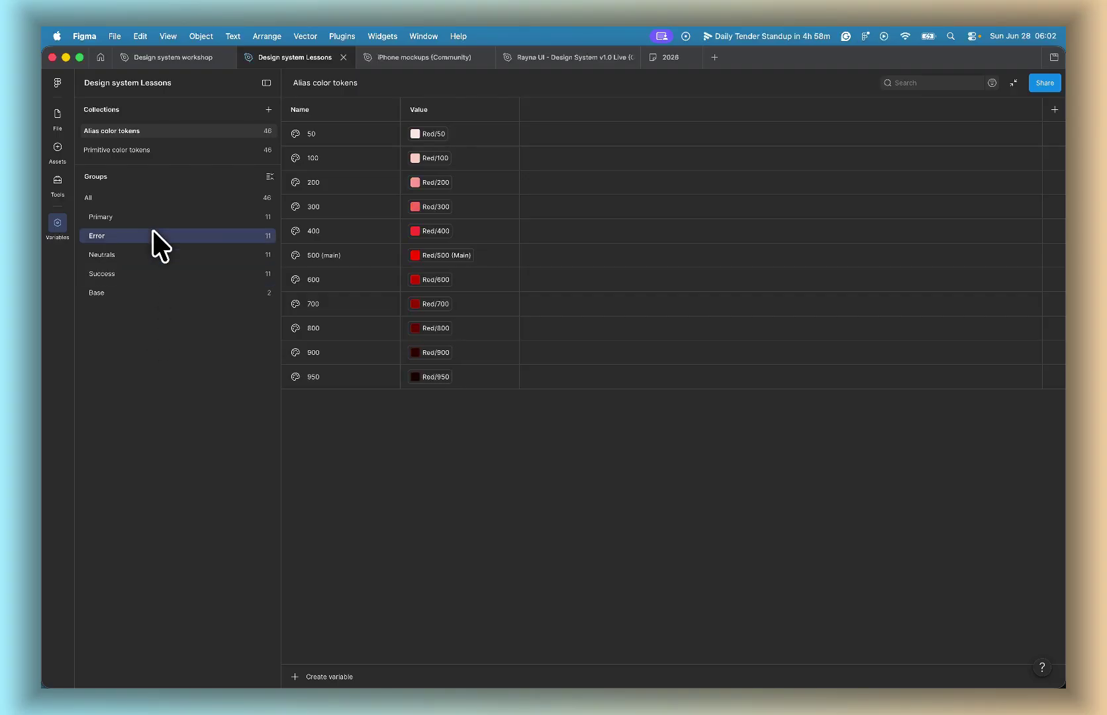
left_click(138, 271, "shift")
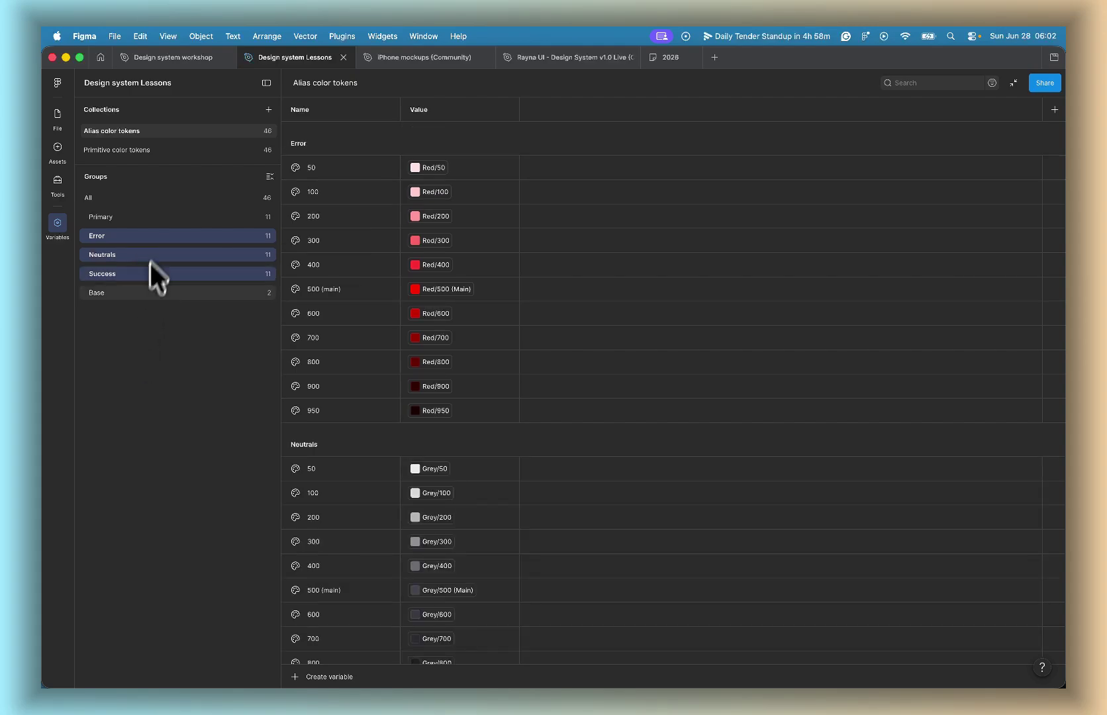
left_click(159, 218)
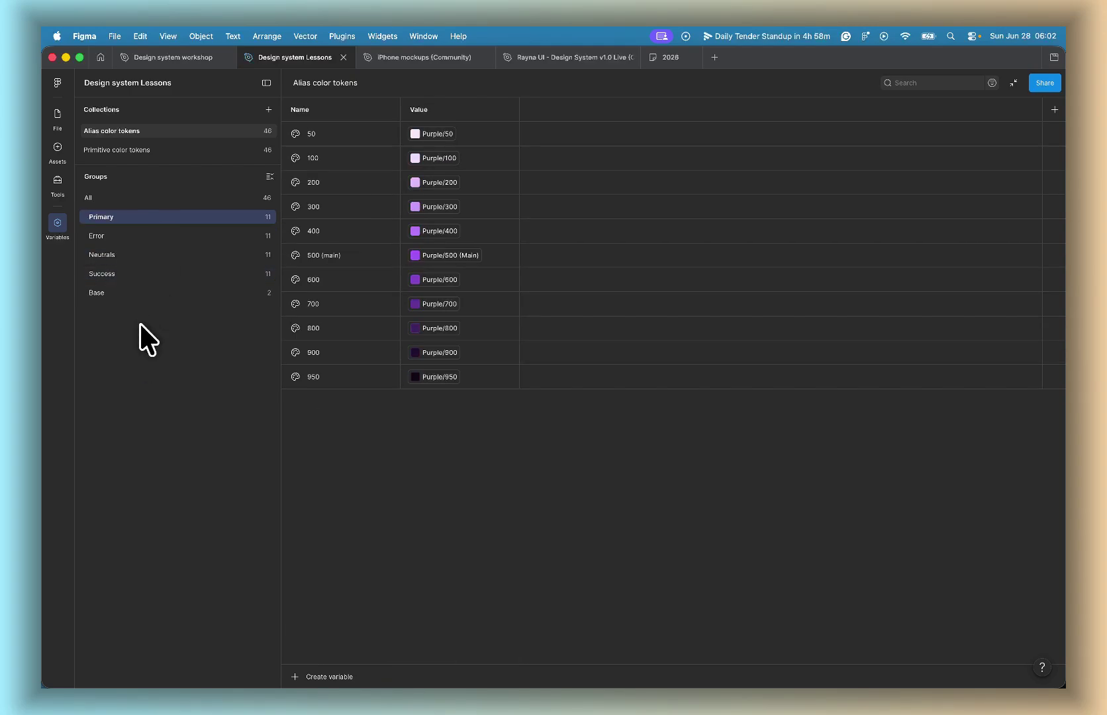
left_click(157, 237)
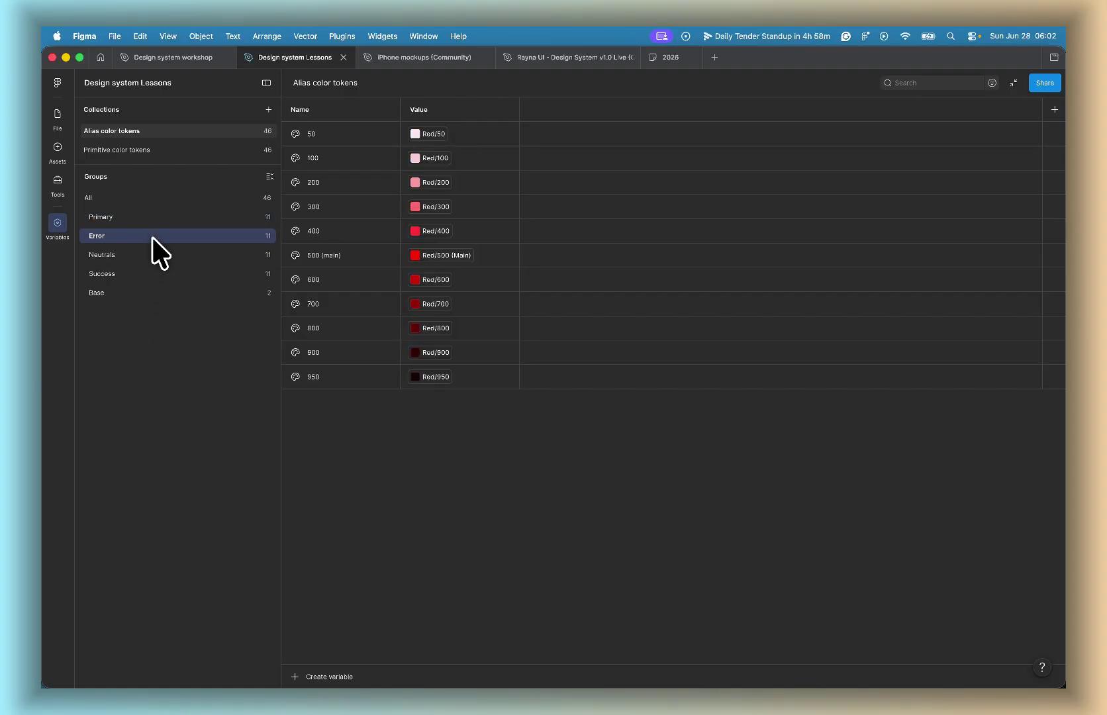
left_click(145, 271, "super")
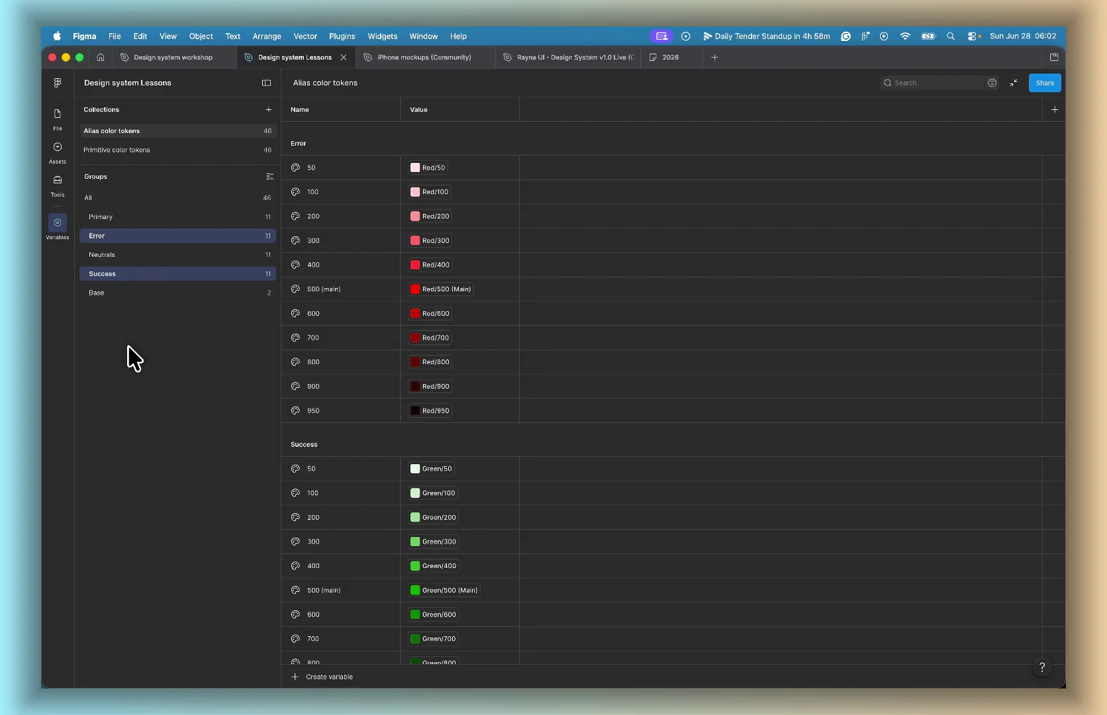
left_click(161, 216)
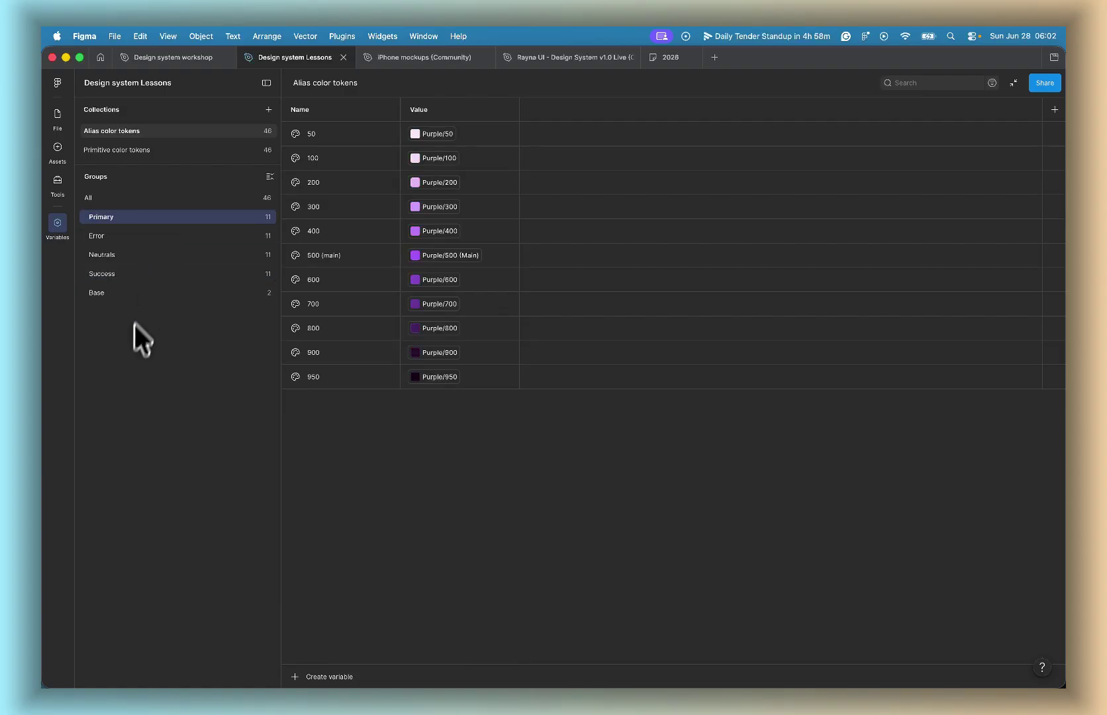
Step: Move the Neutrals group below the Success group in the Alias color tokens collection
left_click(153, 255)
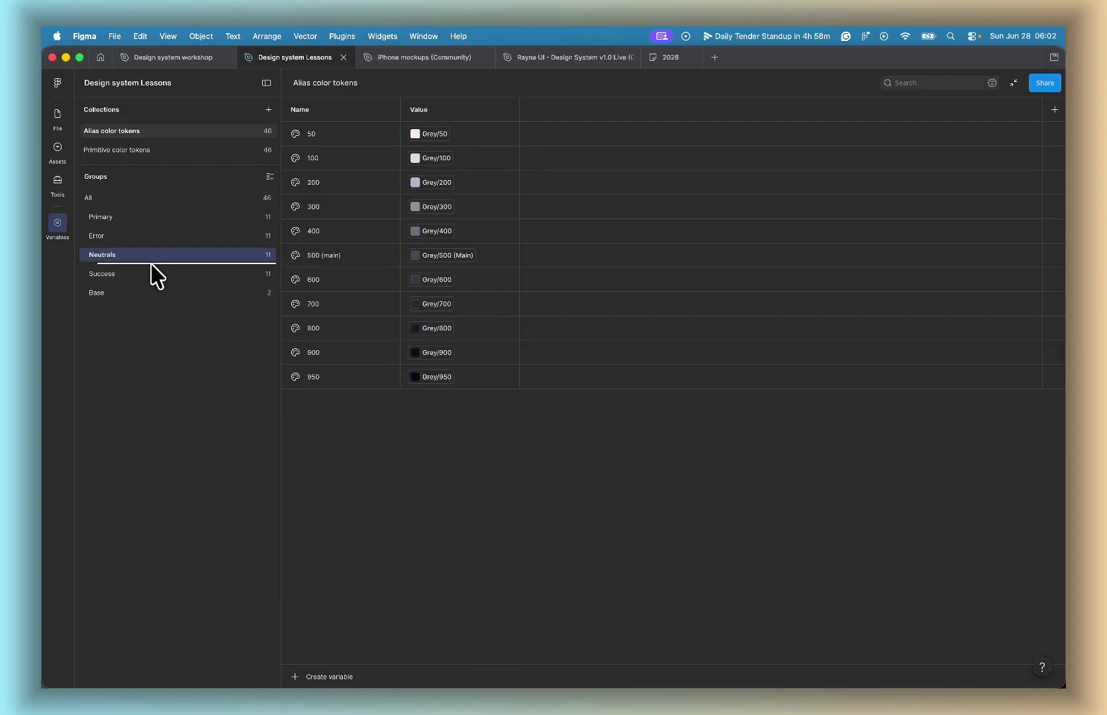
left_click_drag(149, 274, 147, 278)
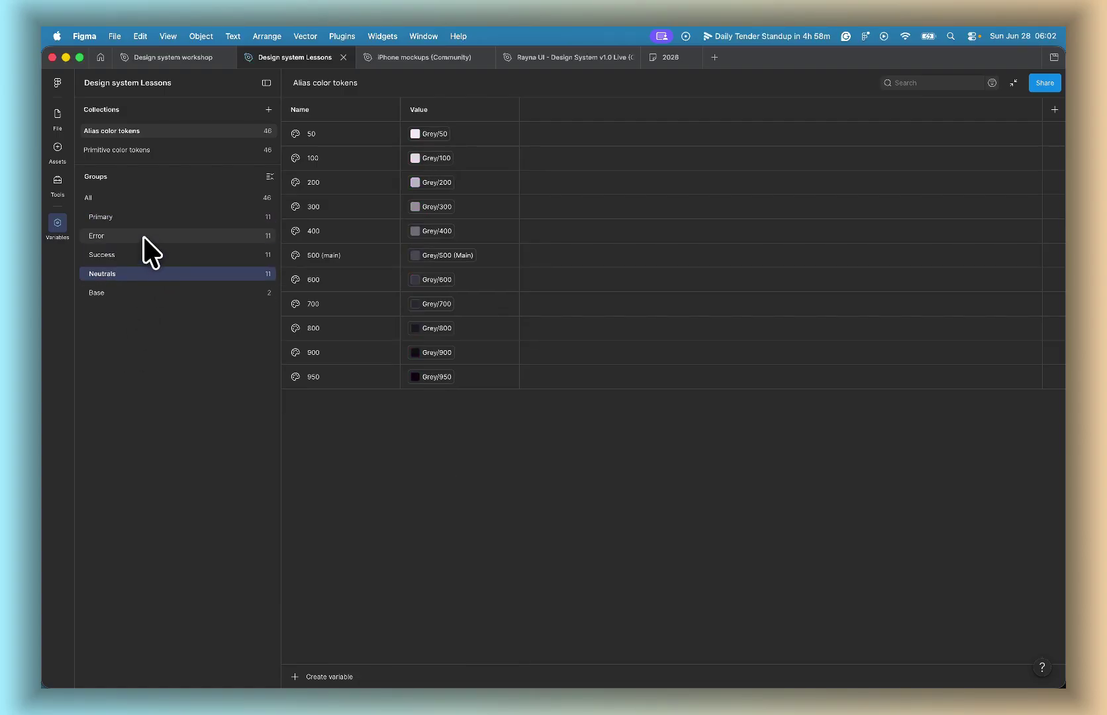
left_click(150, 236)
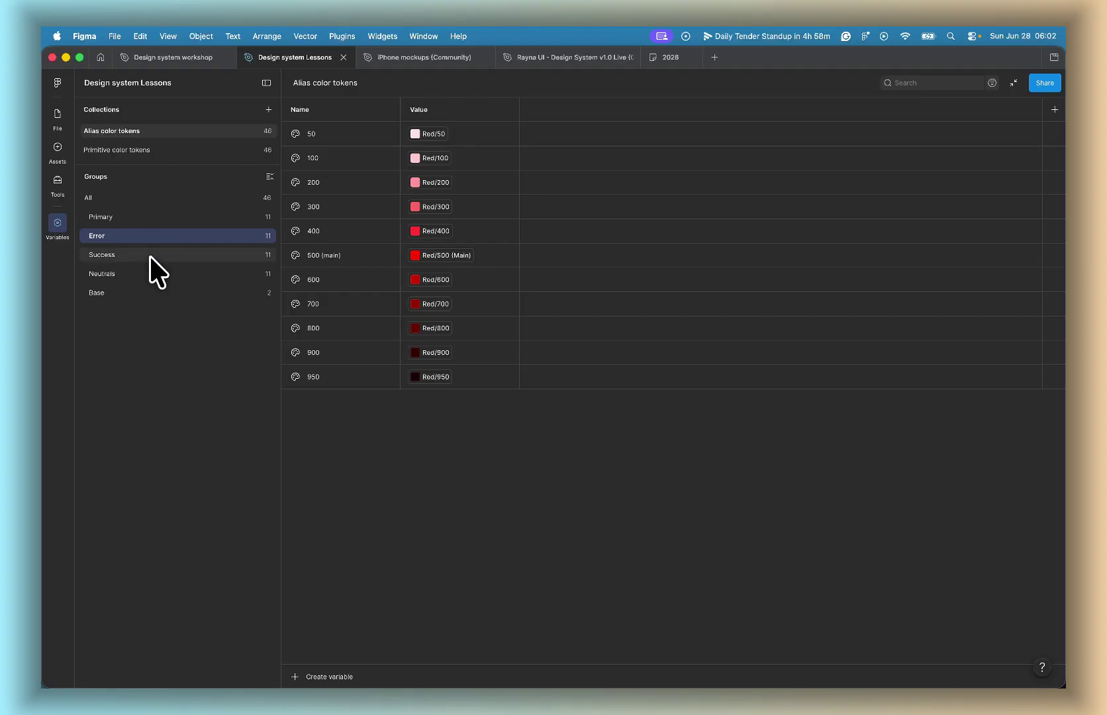
left_click(150, 256, "shift")
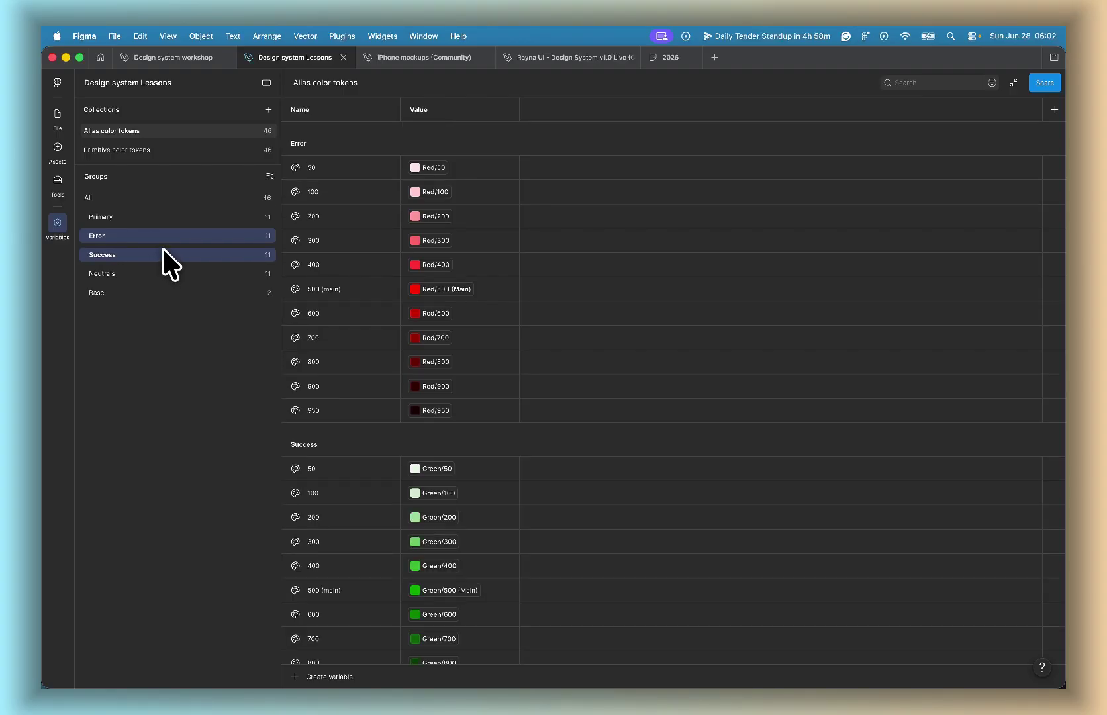
right_click(163, 249)
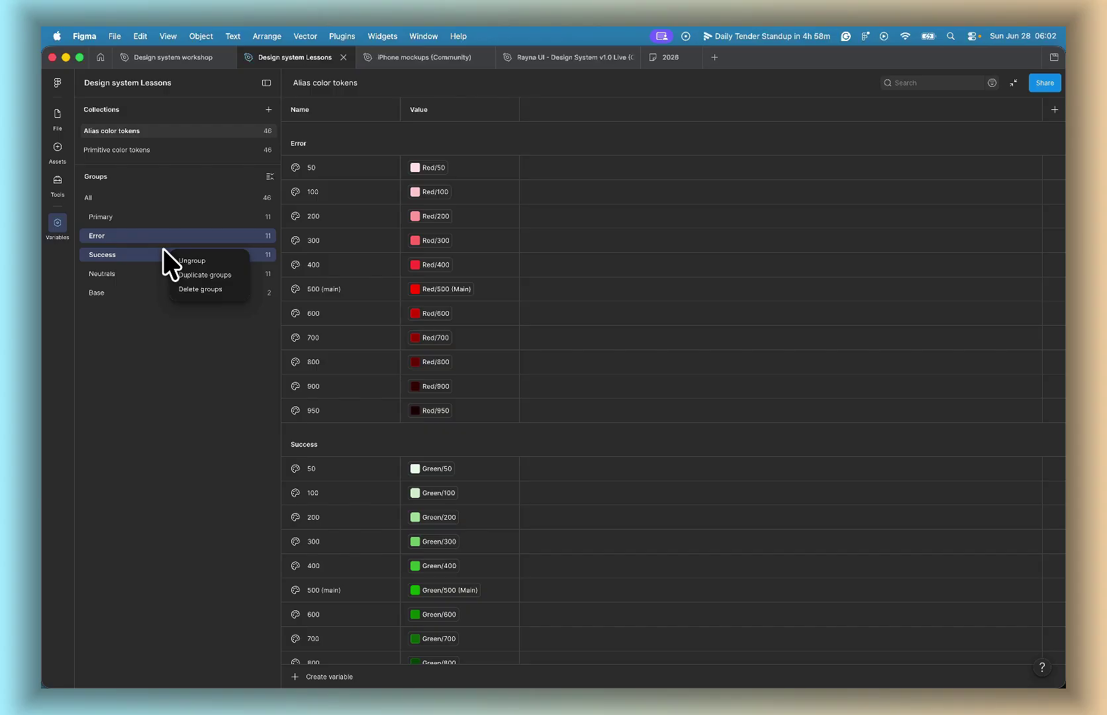
left_click(126, 345)
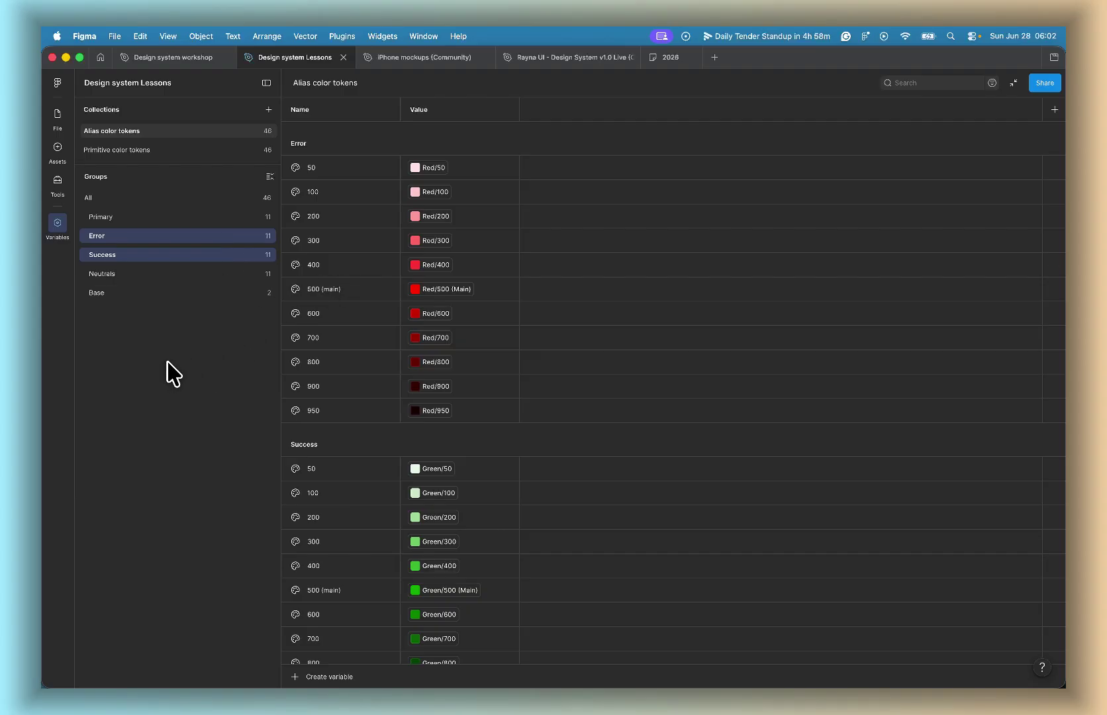
Step: Create a color variable named "State colors/50" in the Alias color tokens collection
left_click(239, 197)
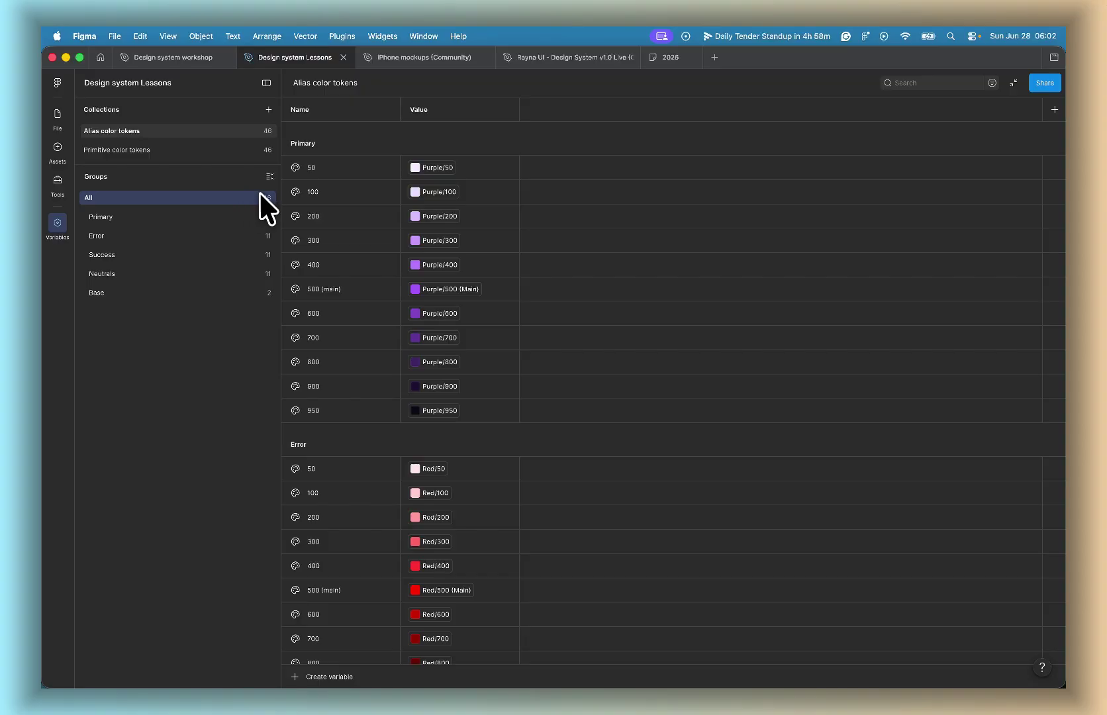
scroll(317, 183, "down", 10)
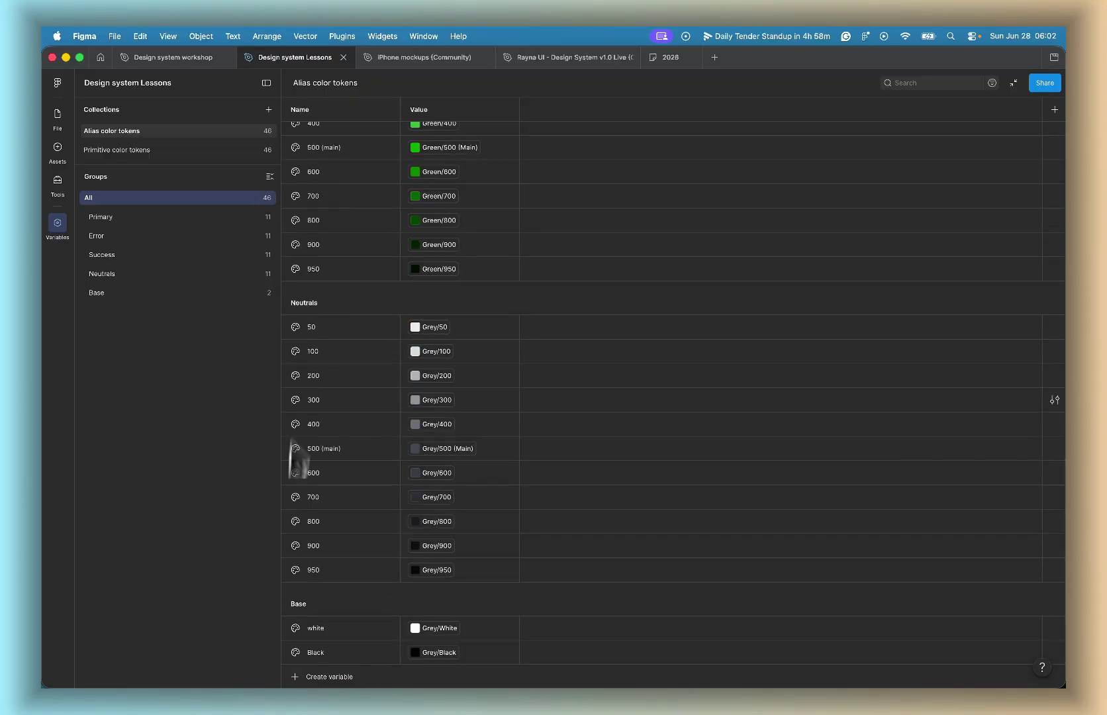
left_click(321, 675)
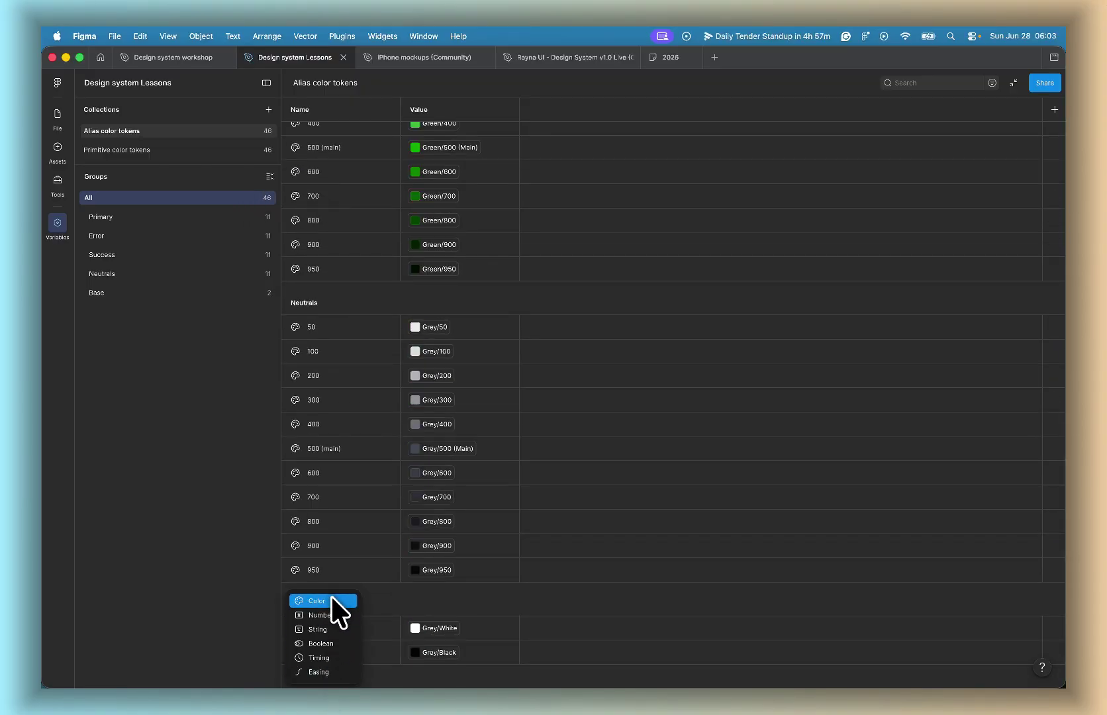
left_click(331, 600)
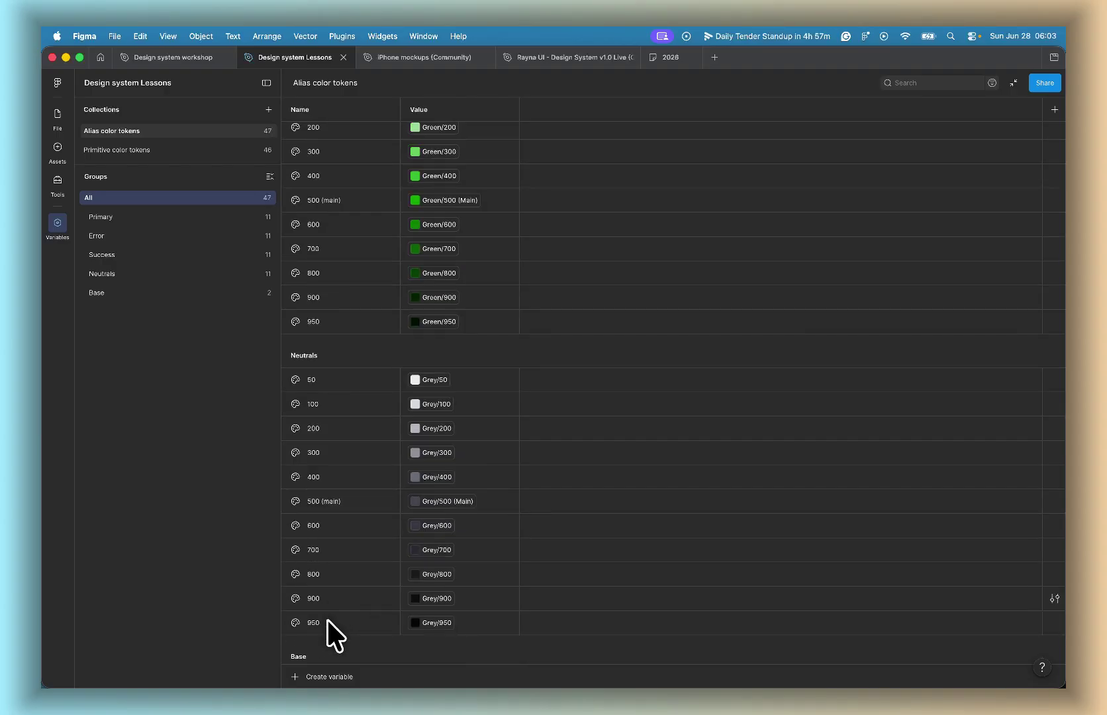
scroll(341, 629, "down", 2)
scroll(343, 625, "up", 5)
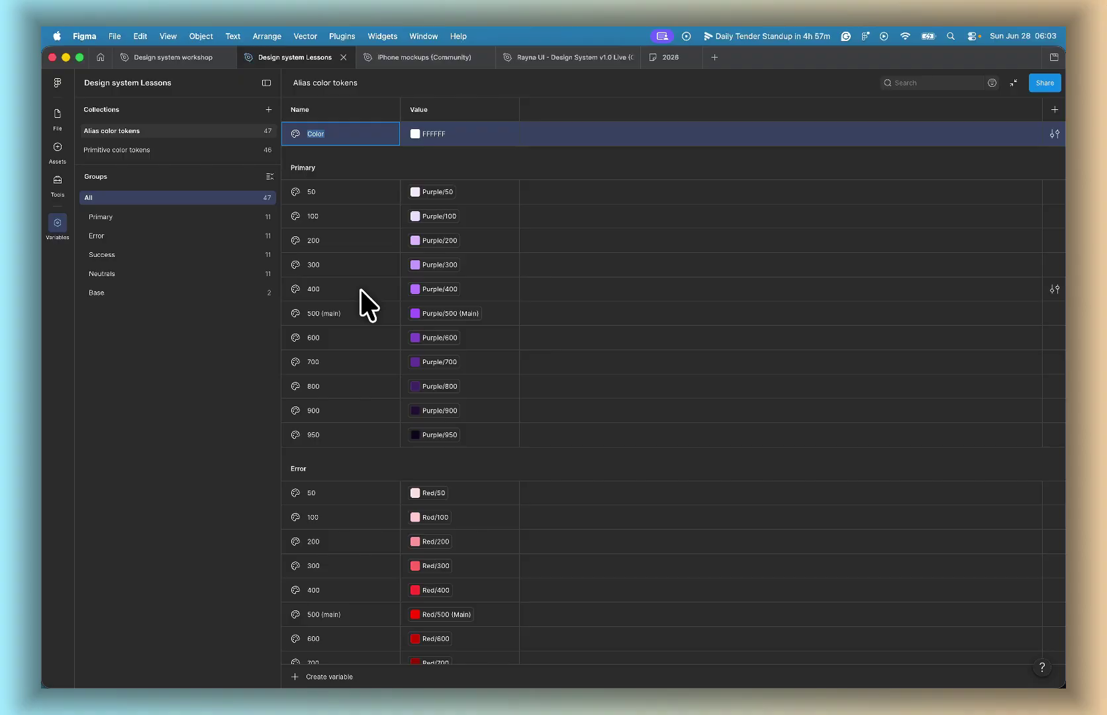
type("Sta")
type("olors")
key("BackSpace")
key("BackSpace")
type("lors")
type("/50")
key("Return")
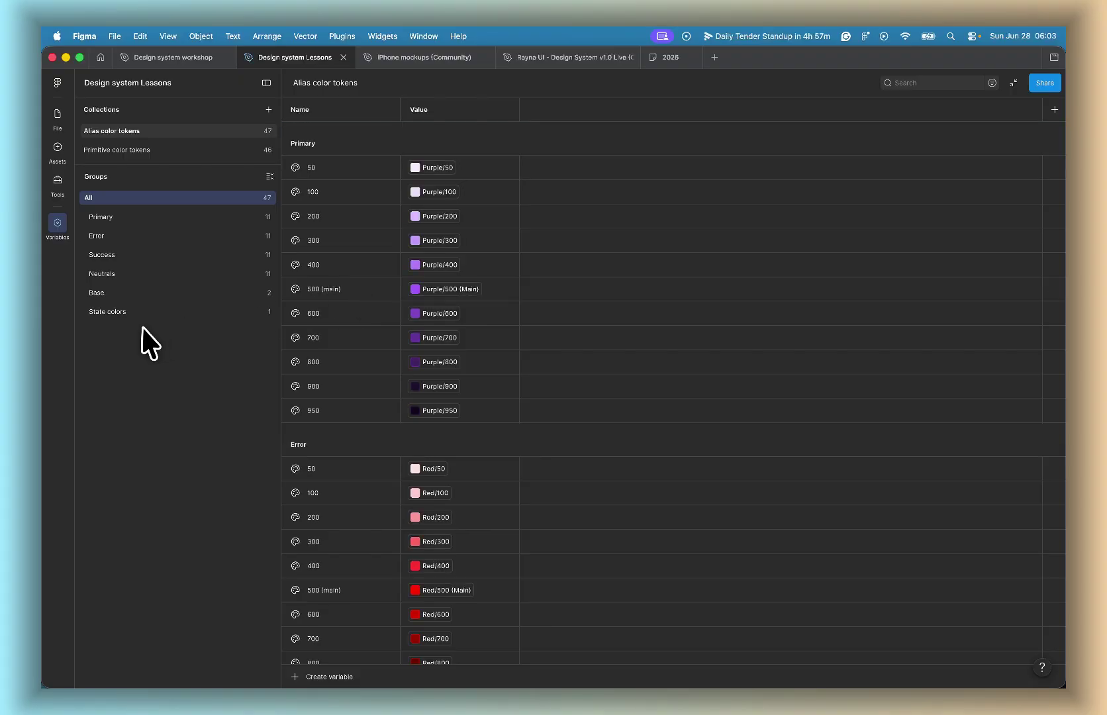
Step: Move the State colors group directly below the Primary group
left_click(129, 308)
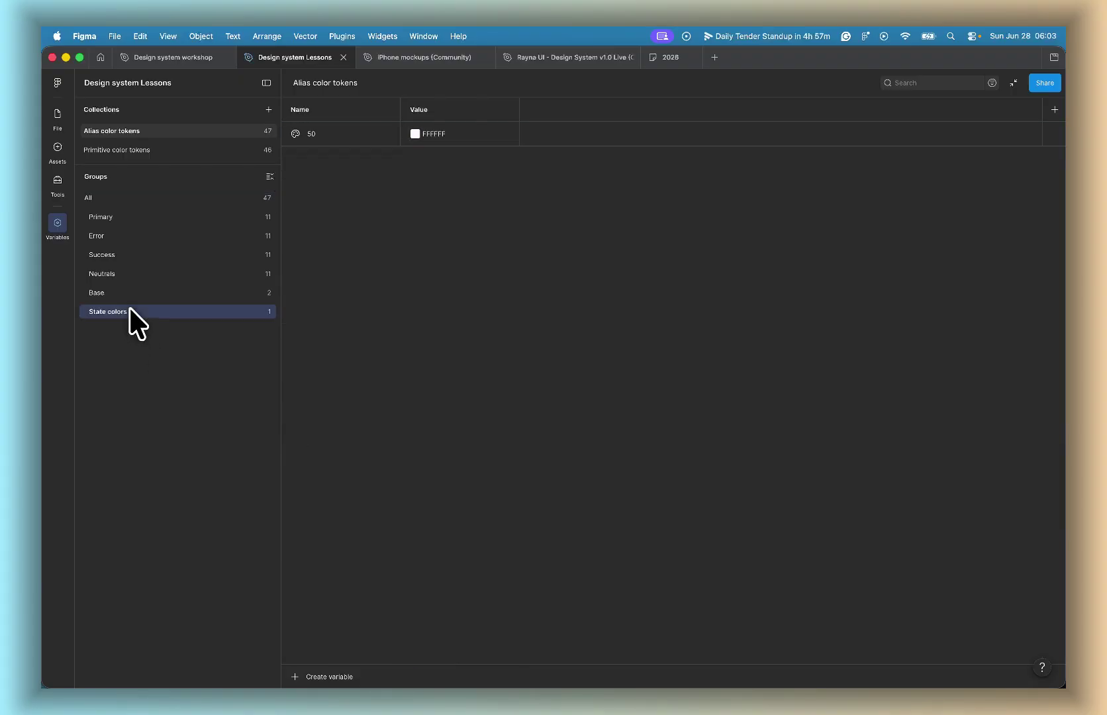
left_click_drag(130, 309, 133, 227)
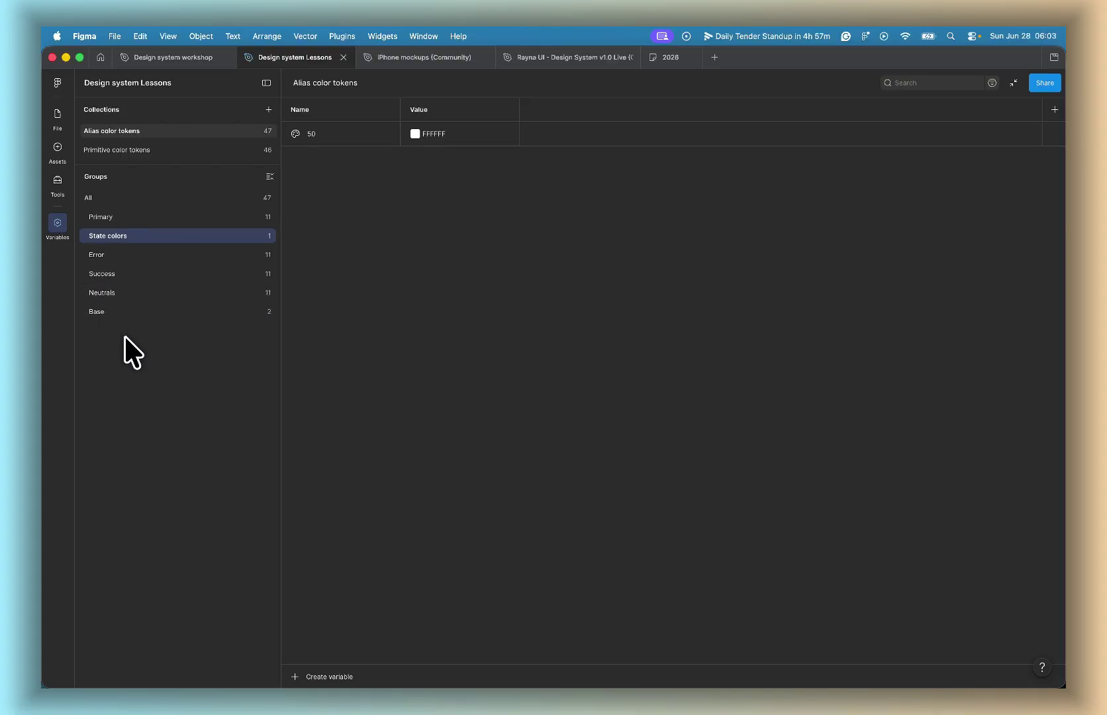
Step: Nest the Error and Success groups inside the State colors group and expand it to show both
left_click(132, 254)
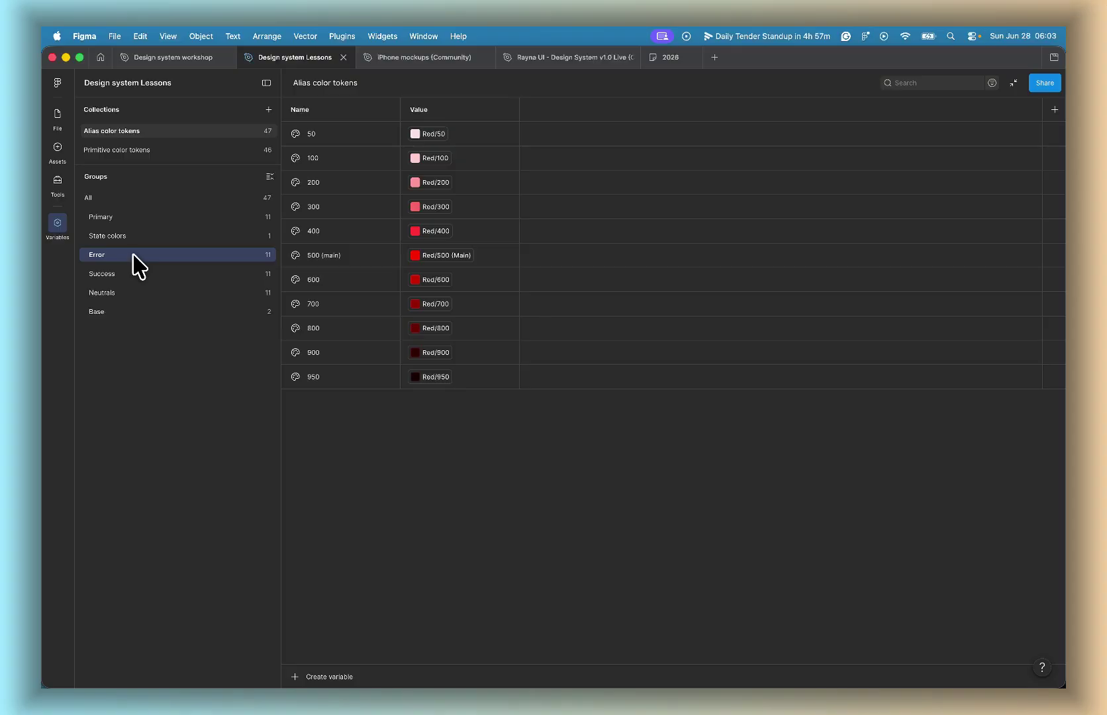
left_click_drag(131, 253, 135, 235)
left_click(73, 235)
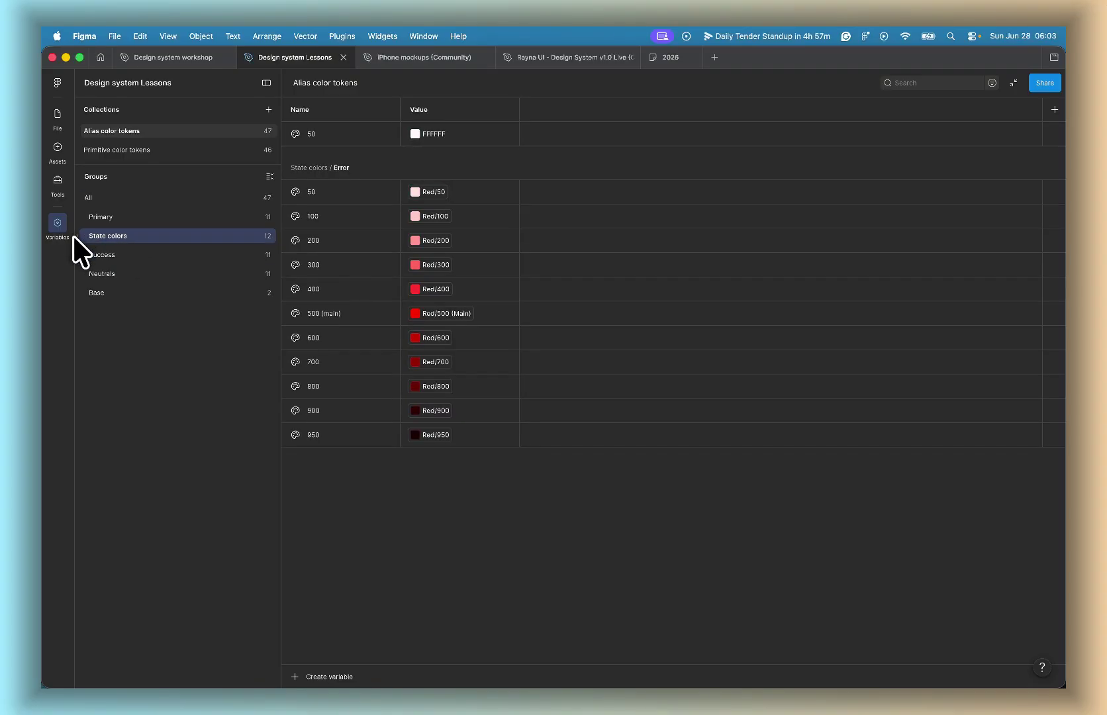
left_click_drag(102, 253, 107, 236)
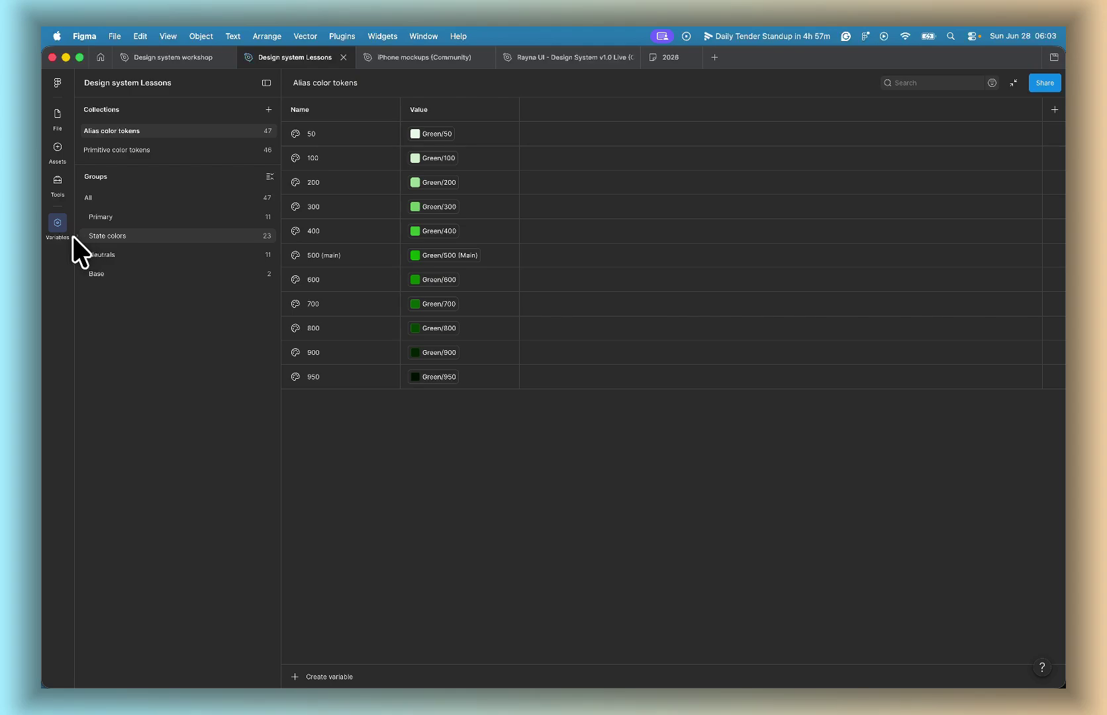
left_click(76, 236)
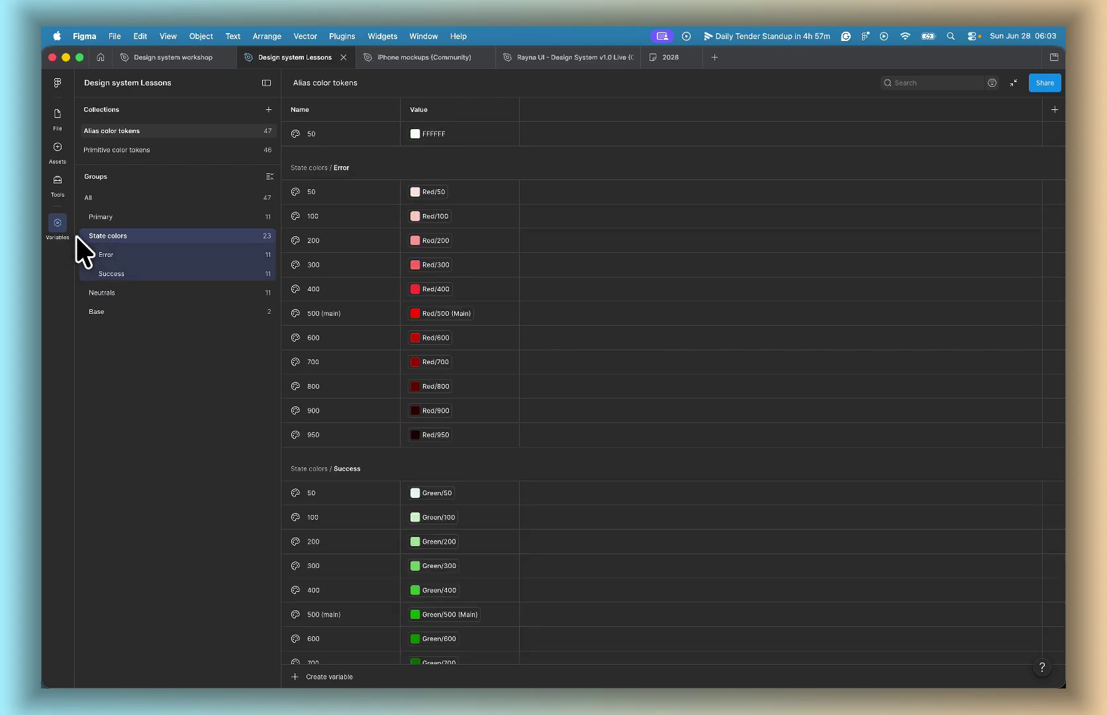
Step: Delete the placeholder variable 50 with value FFFFFF from the State colors group
left_click(334, 135)
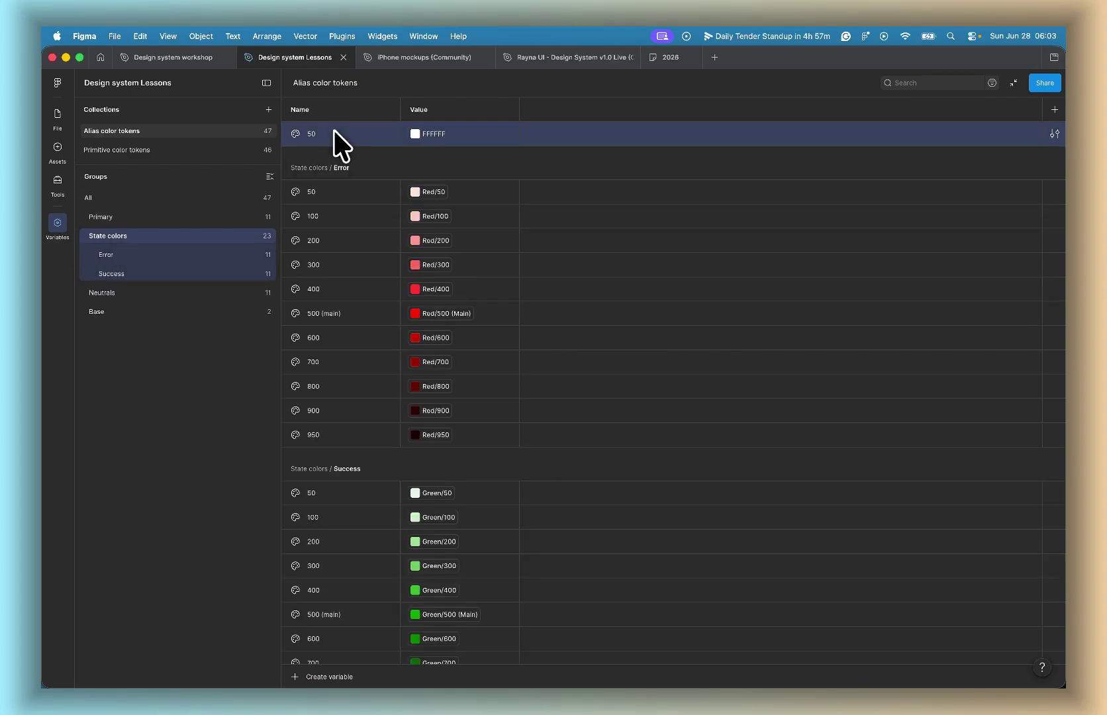
right_click(333, 130)
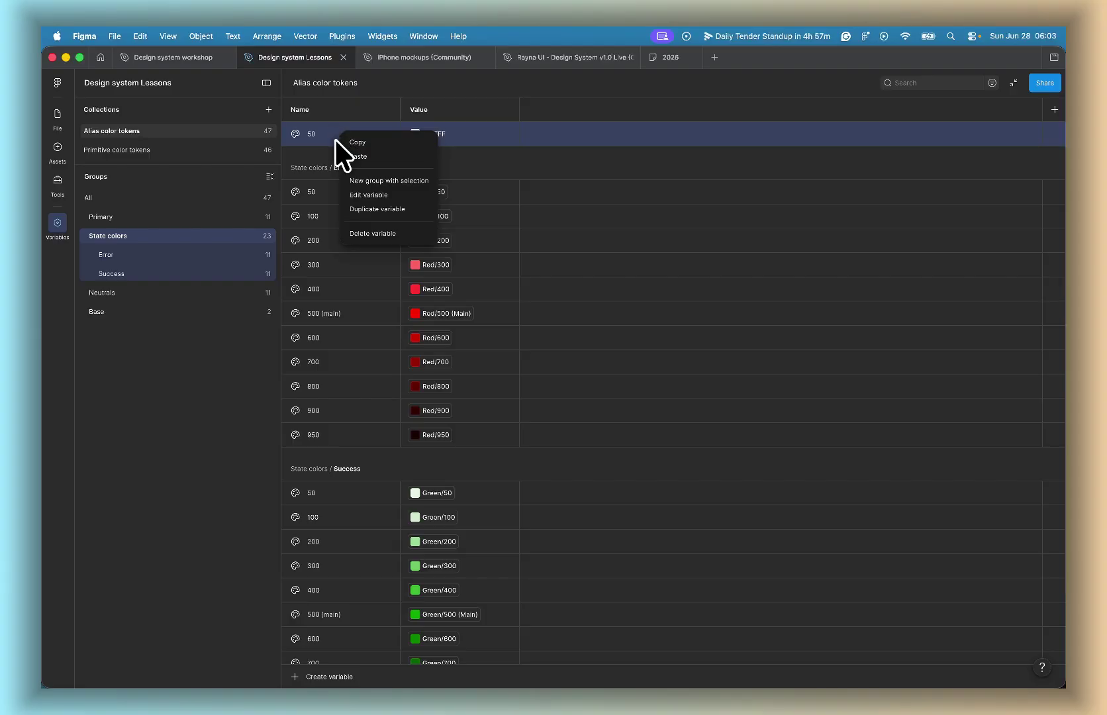
left_click(355, 233)
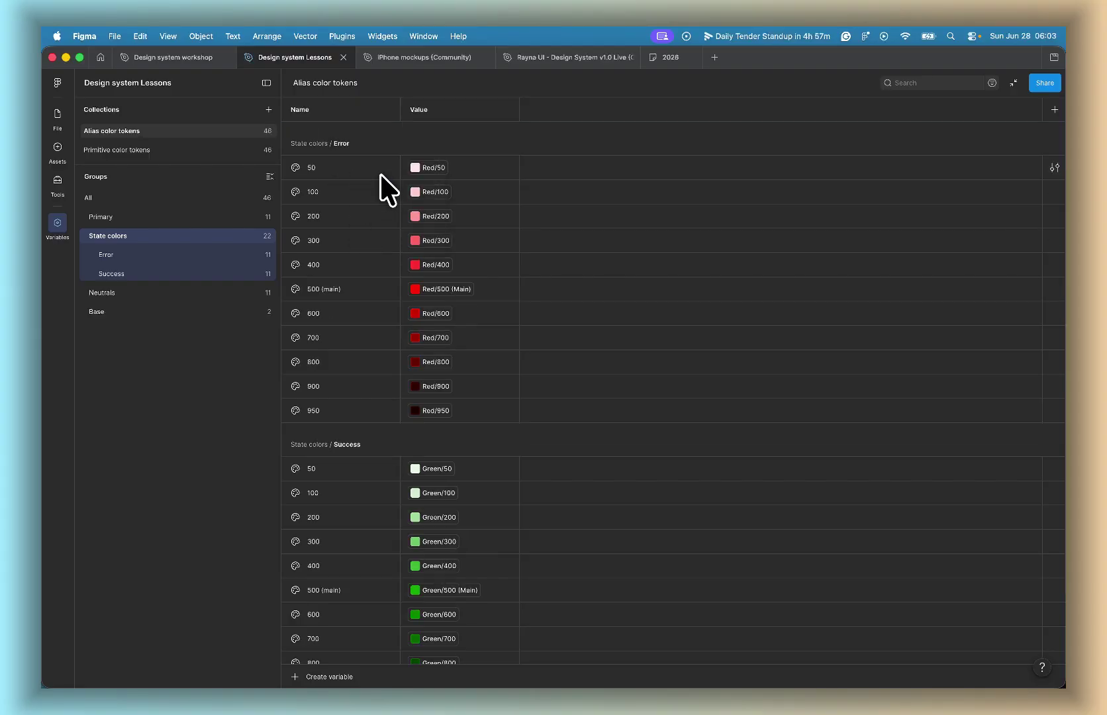
Step: Review the Error and Success tokens under State colors, collapse that group, and look through all alias color tokens
scroll(372, 199, "down", 2)
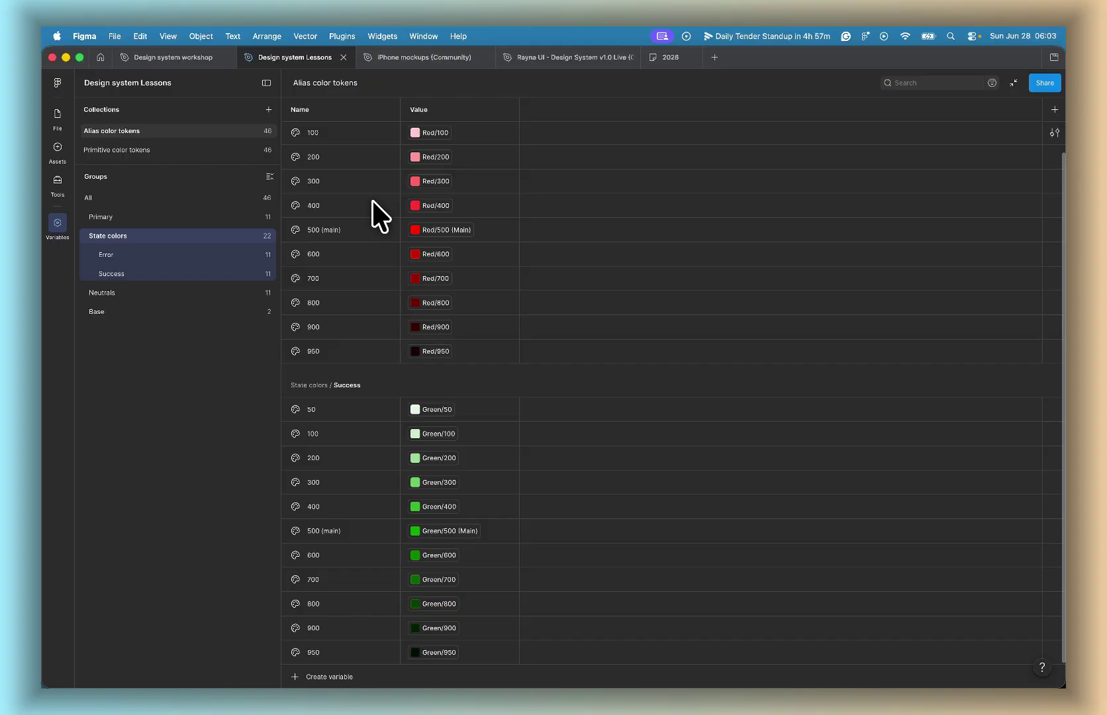
scroll(372, 200, "up", 2)
scroll(372, 201, "down", 3)
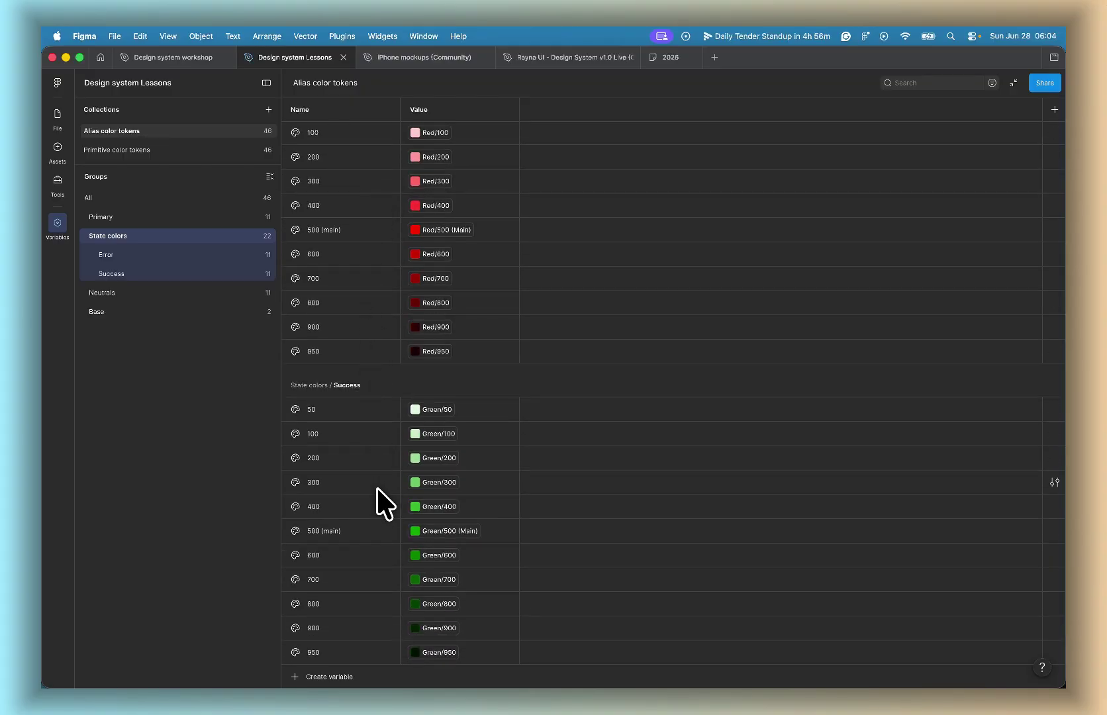
scroll(397, 430, "up", 1)
scroll(393, 395, "up", 1)
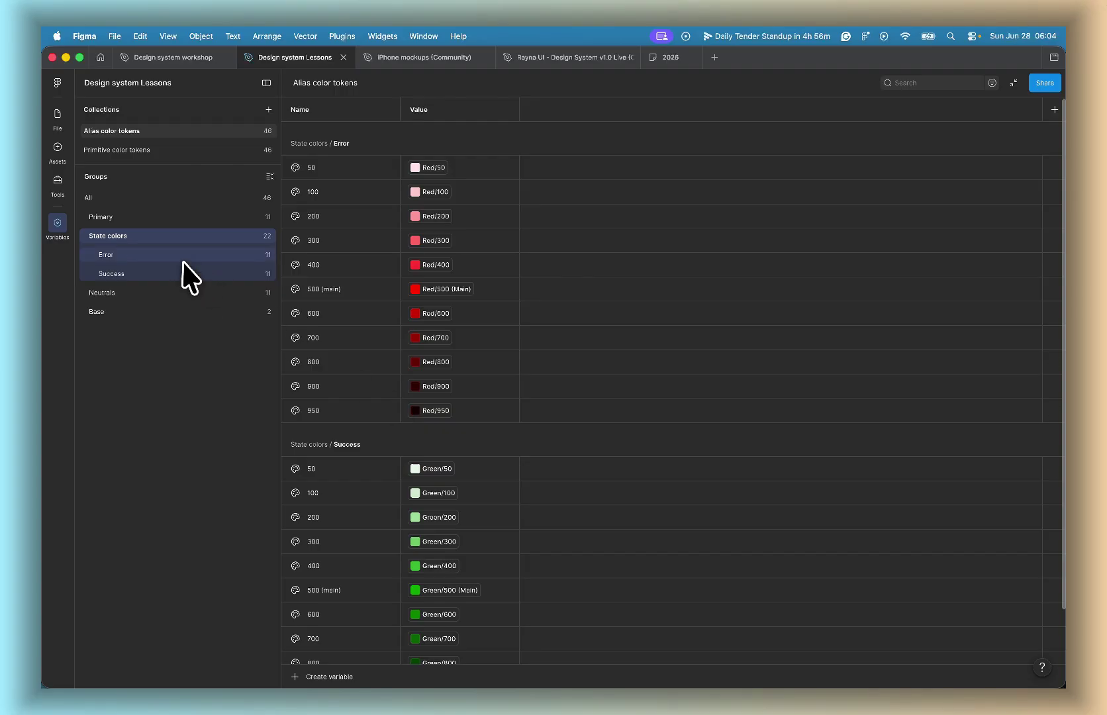
left_click(75, 235)
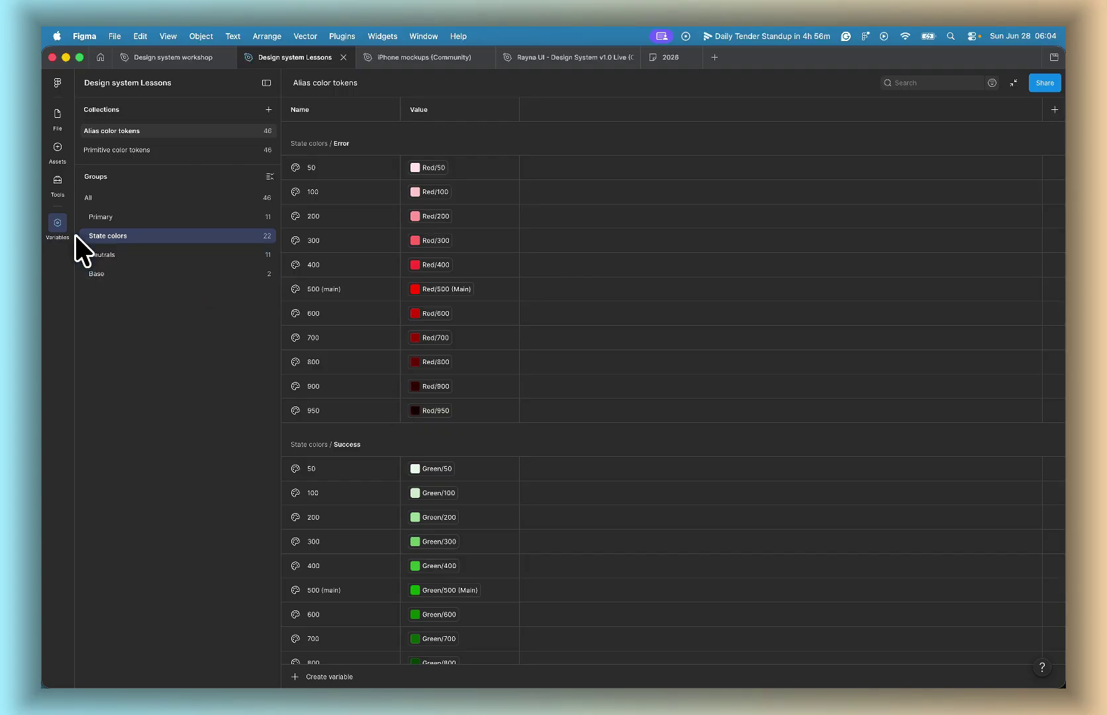
left_click(161, 197)
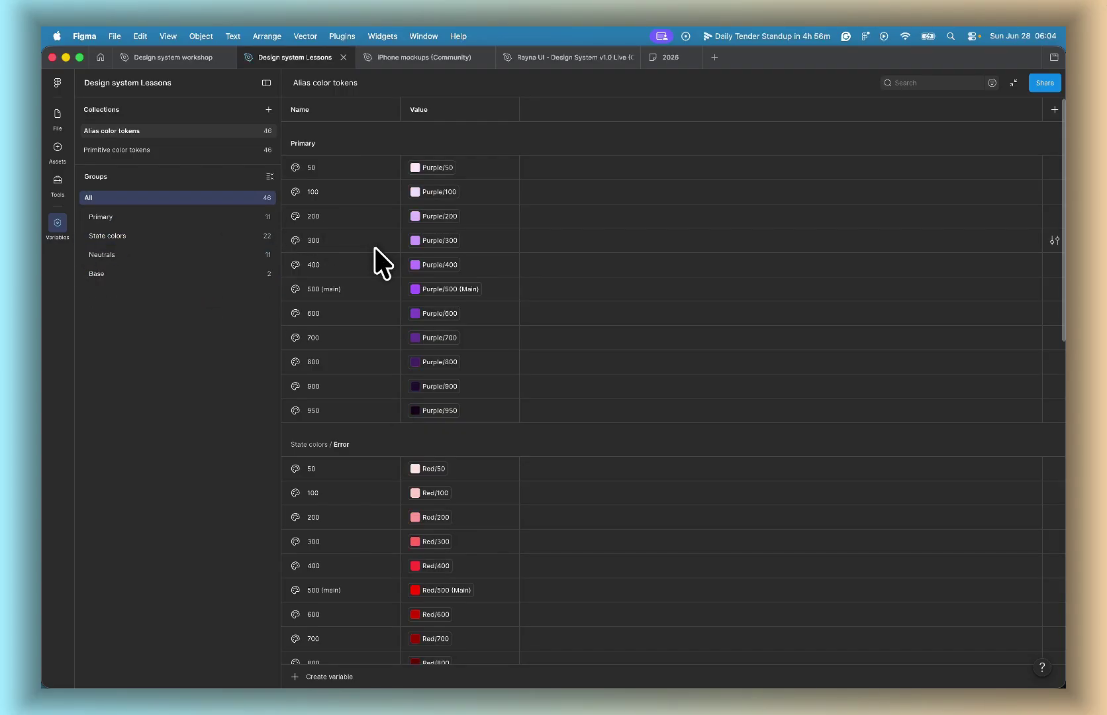
scroll(381, 264, "down", 4)
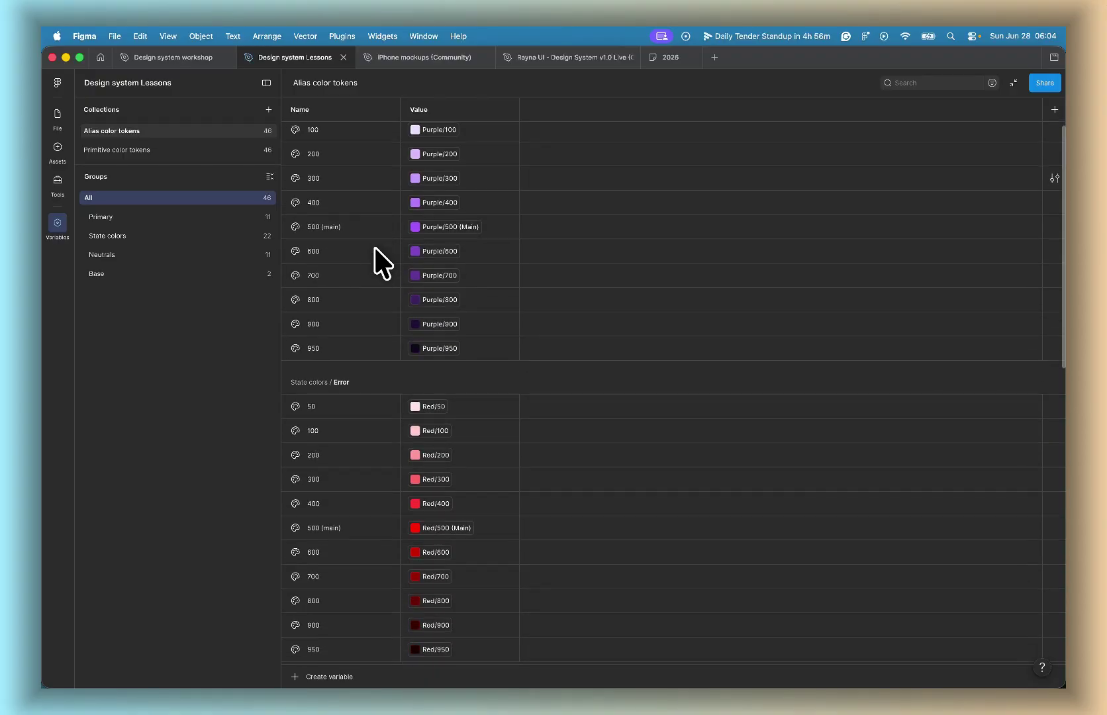
scroll(373, 260, "up", 4)
scroll(362, 293, "down", 10)
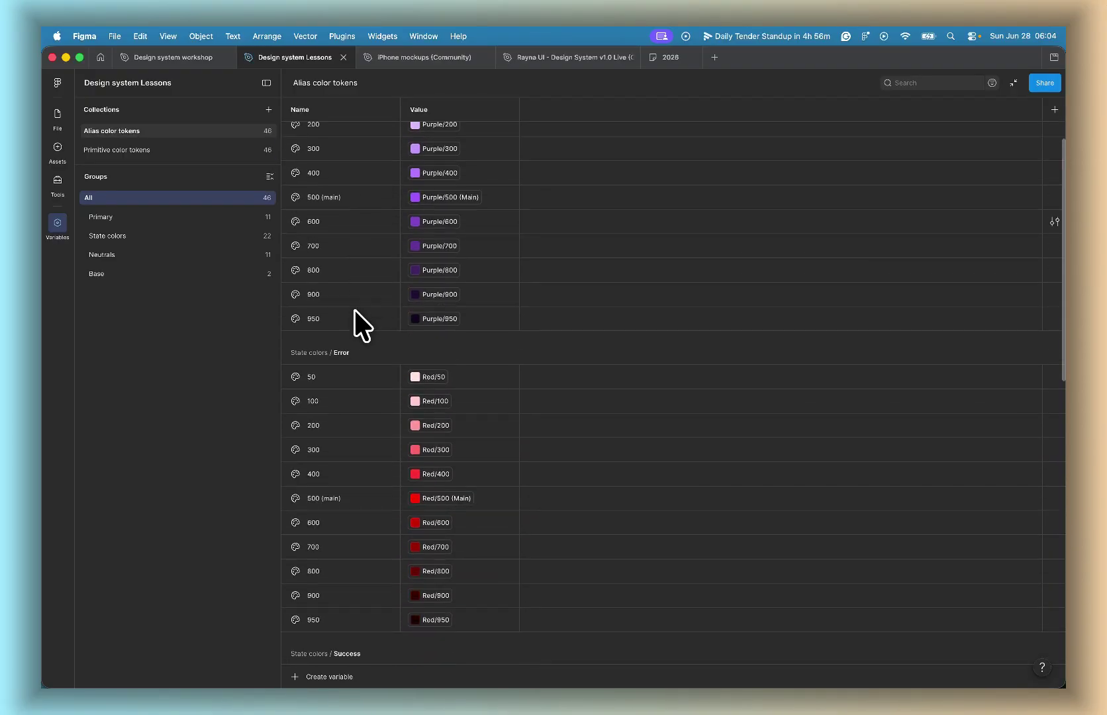
scroll(355, 377, "down", 14)
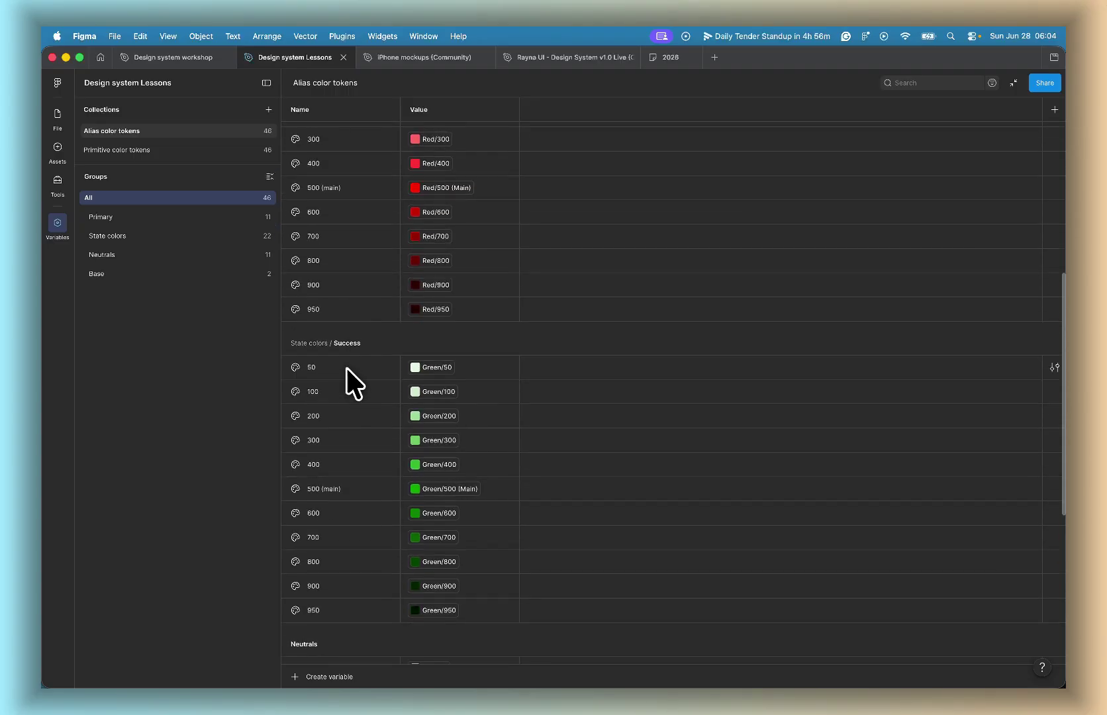
scroll(358, 449, "down", 2)
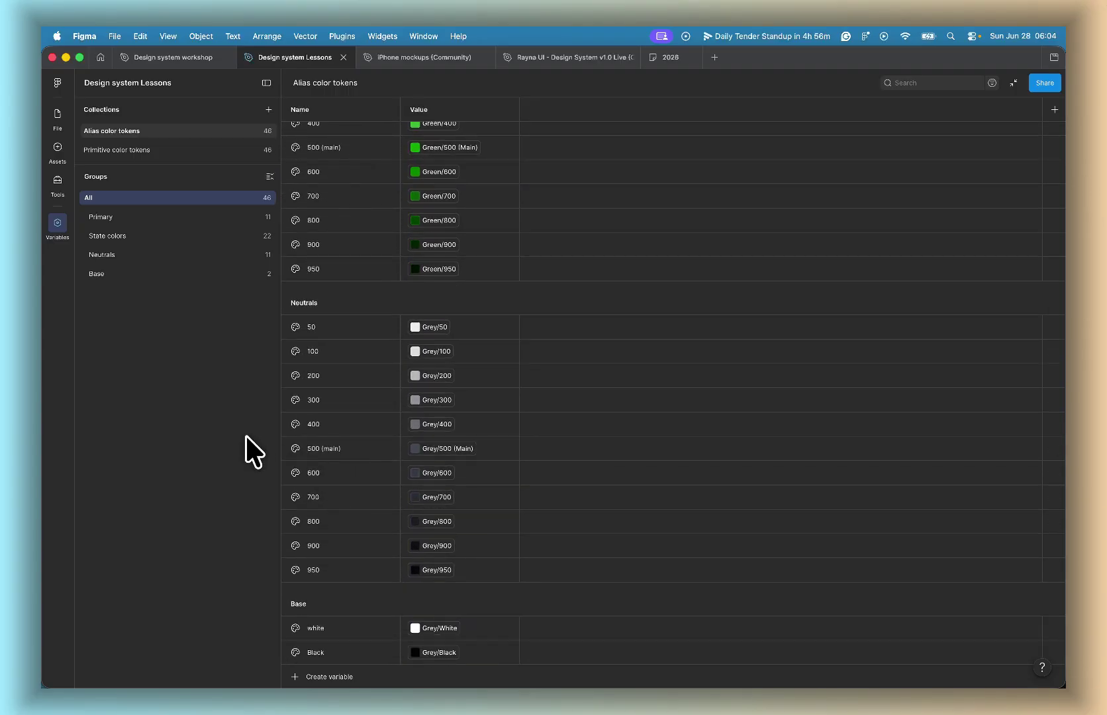
Step: Switch to the browser article on design tokens and read the alias examples, Common Alias Categories and the Tier 3: Semantic Tokens example
key("ctrl+Right")
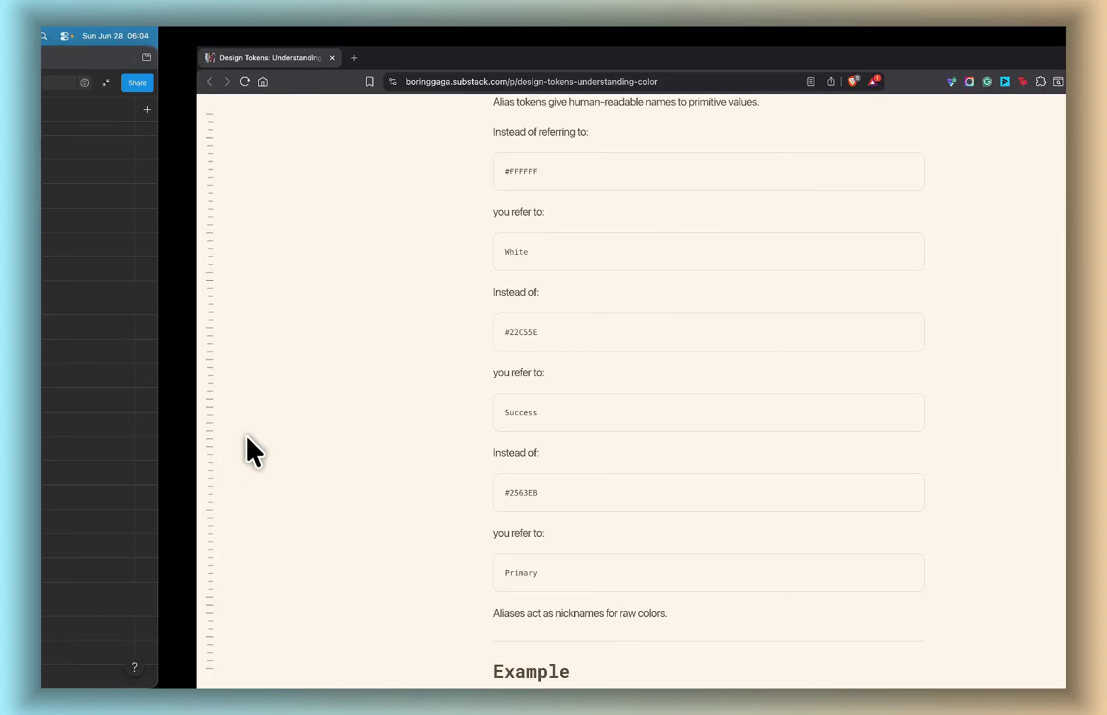
scroll(366, 469, "down", 6)
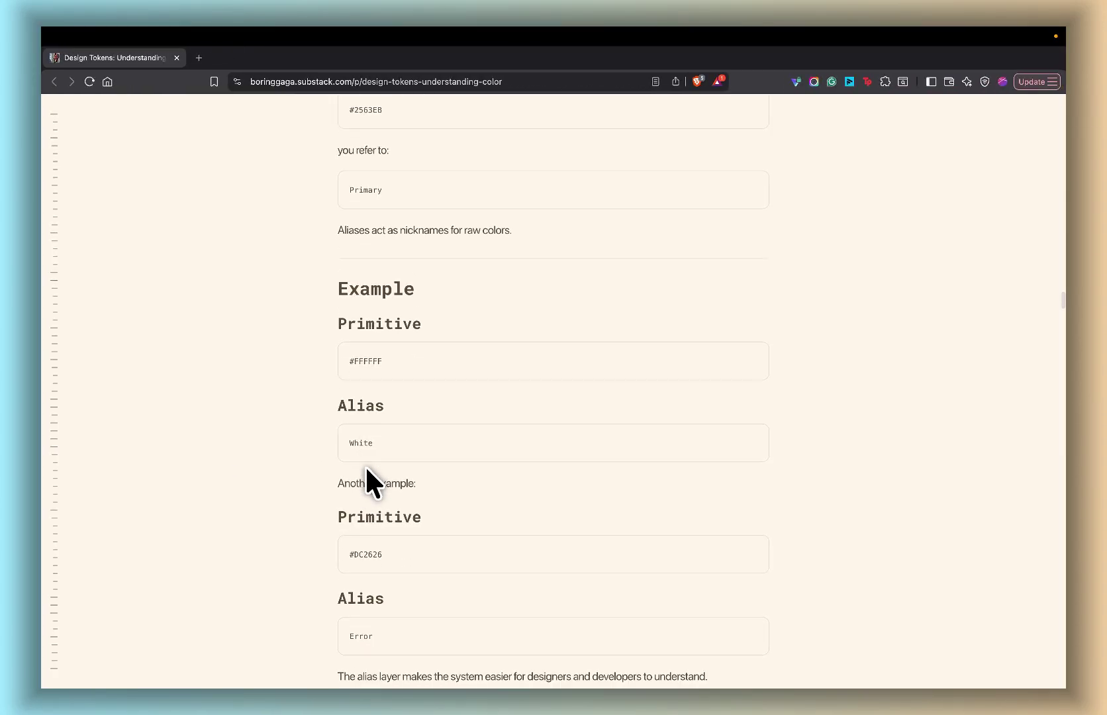
scroll(366, 469, "down", 7)
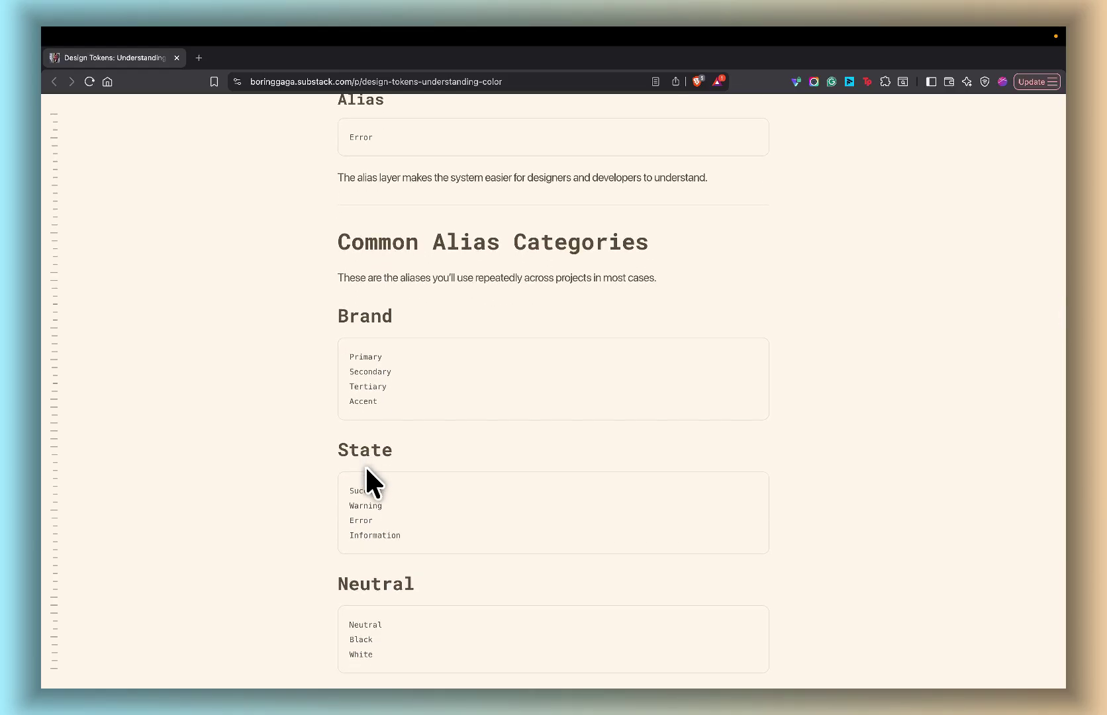
scroll(366, 469, "down", 1)
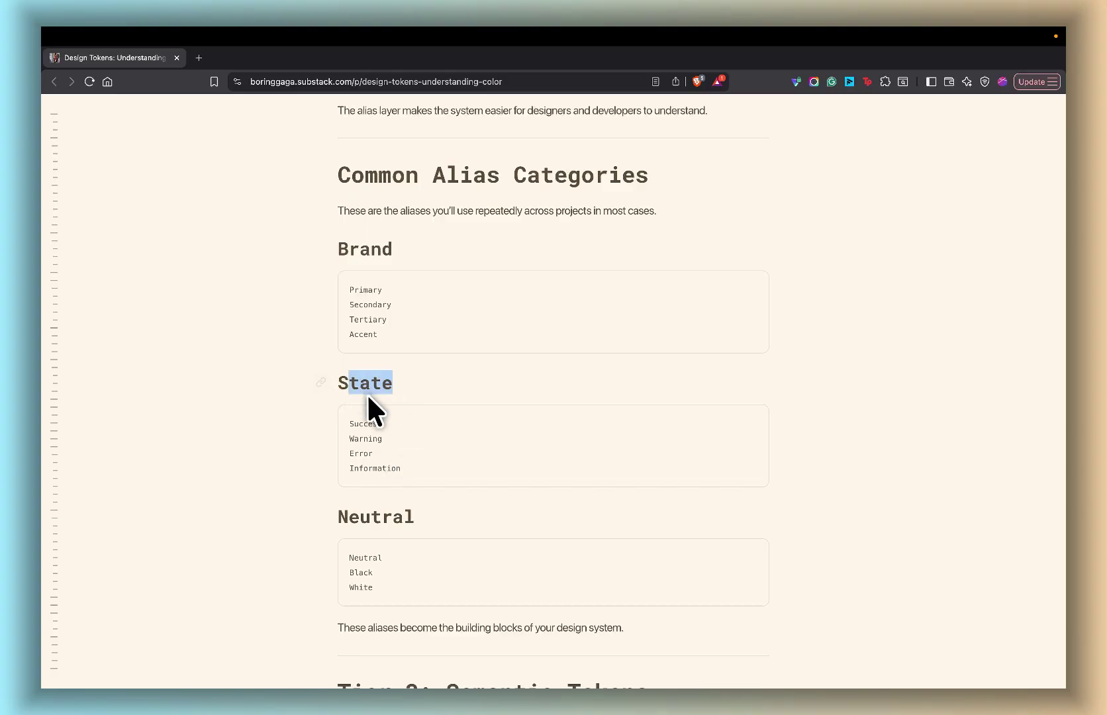
left_click(390, 464)
scroll(390, 464, "down", 3)
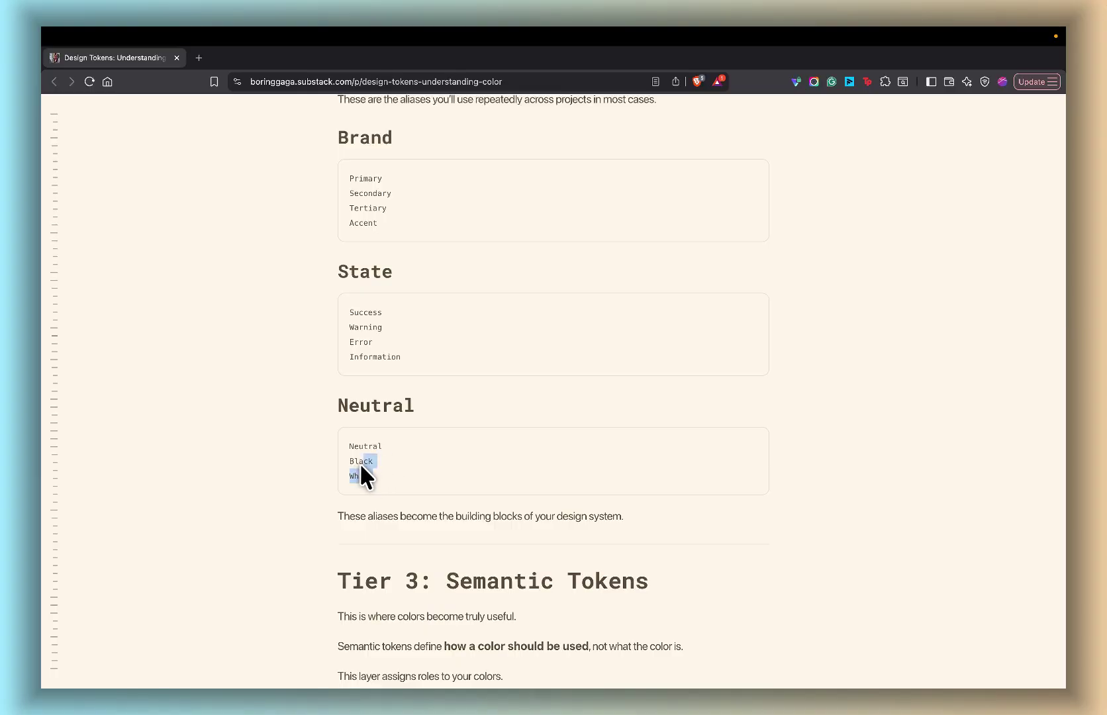
left_click_drag(354, 463, 401, 459)
left_click(401, 457)
scroll(401, 452, "up", 1)
scroll(400, 455, "down", 10)
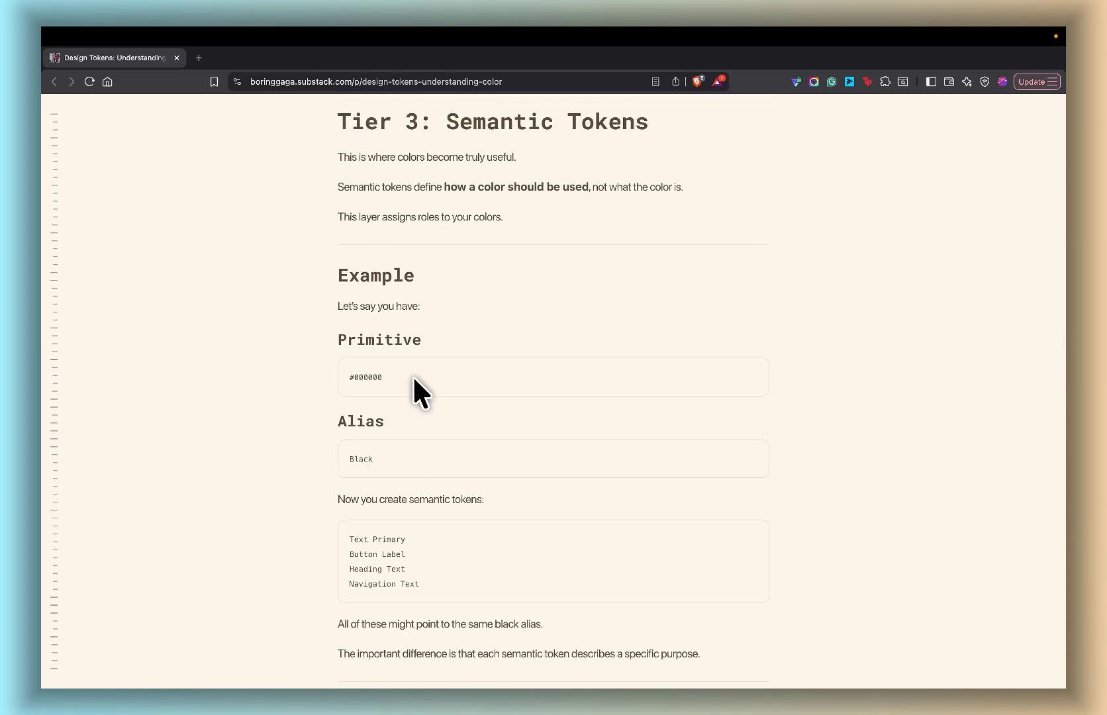
scroll(414, 379, "down", 3)
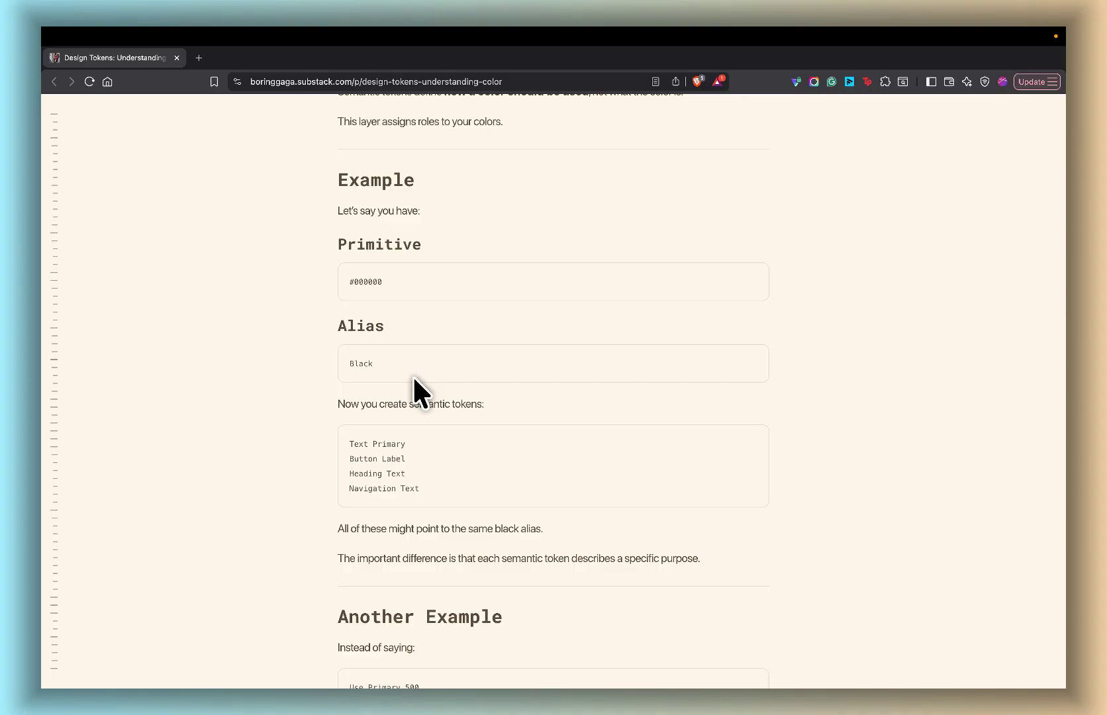
Step: Return to Figma and compare the Primitive color tokens collection with the Alias color tokens collection, ending on the primitives
key("ctrl+Left")
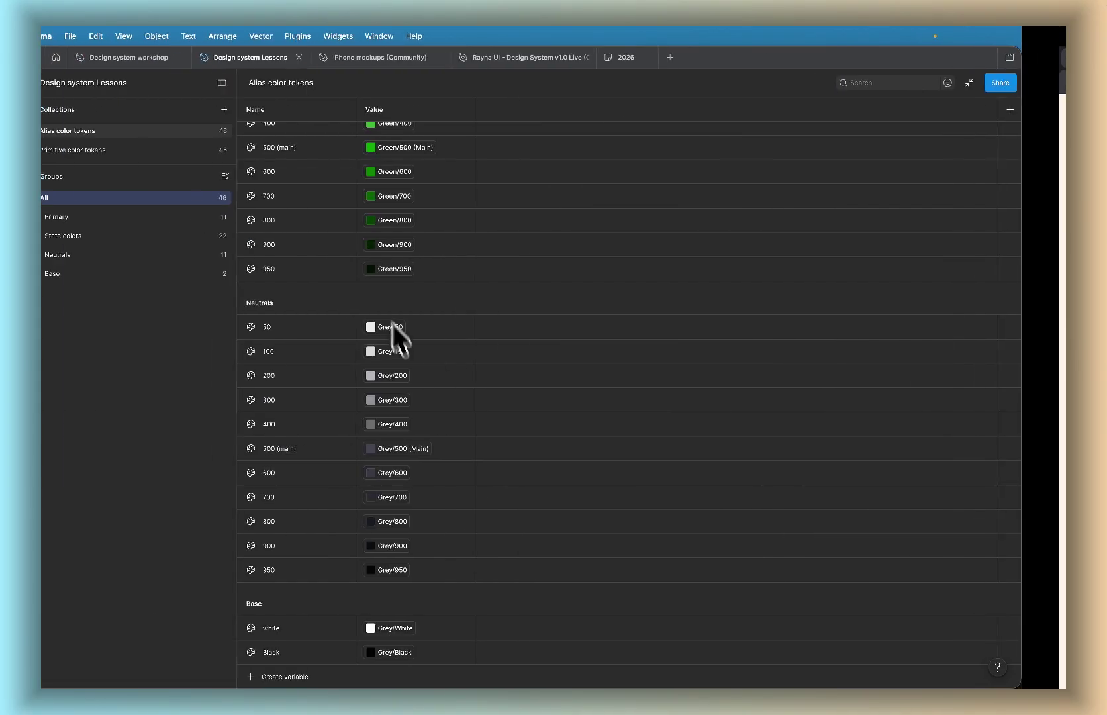
left_click(163, 151)
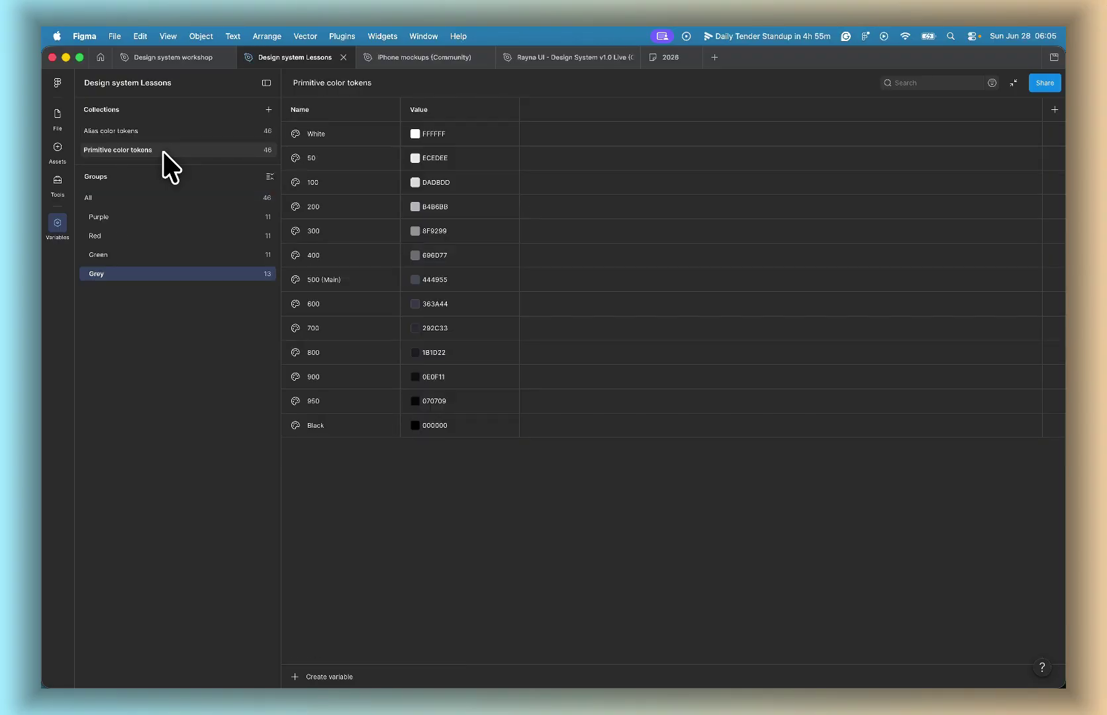
left_click(173, 131)
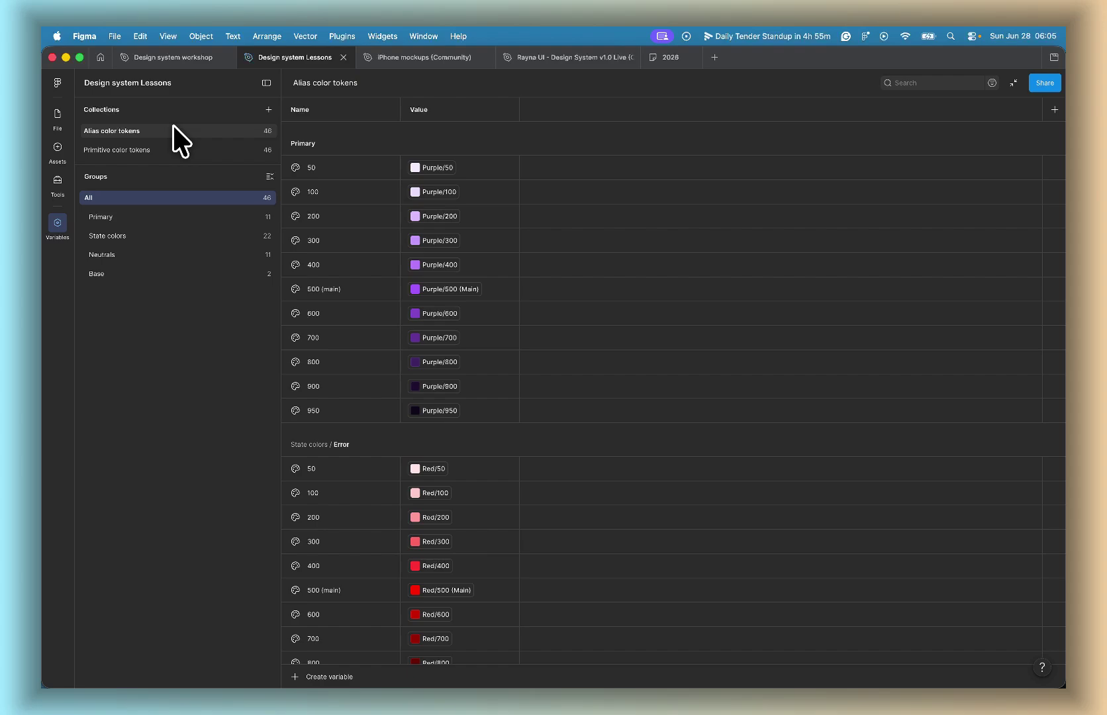
left_click(163, 142)
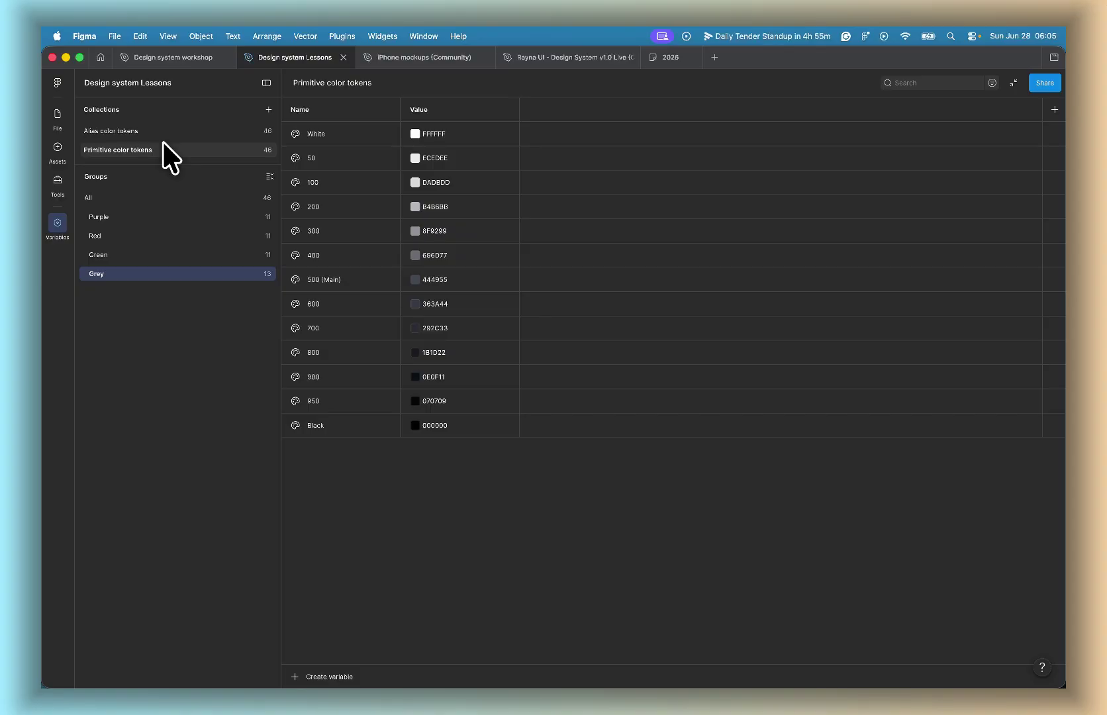
right_click(178, 146)
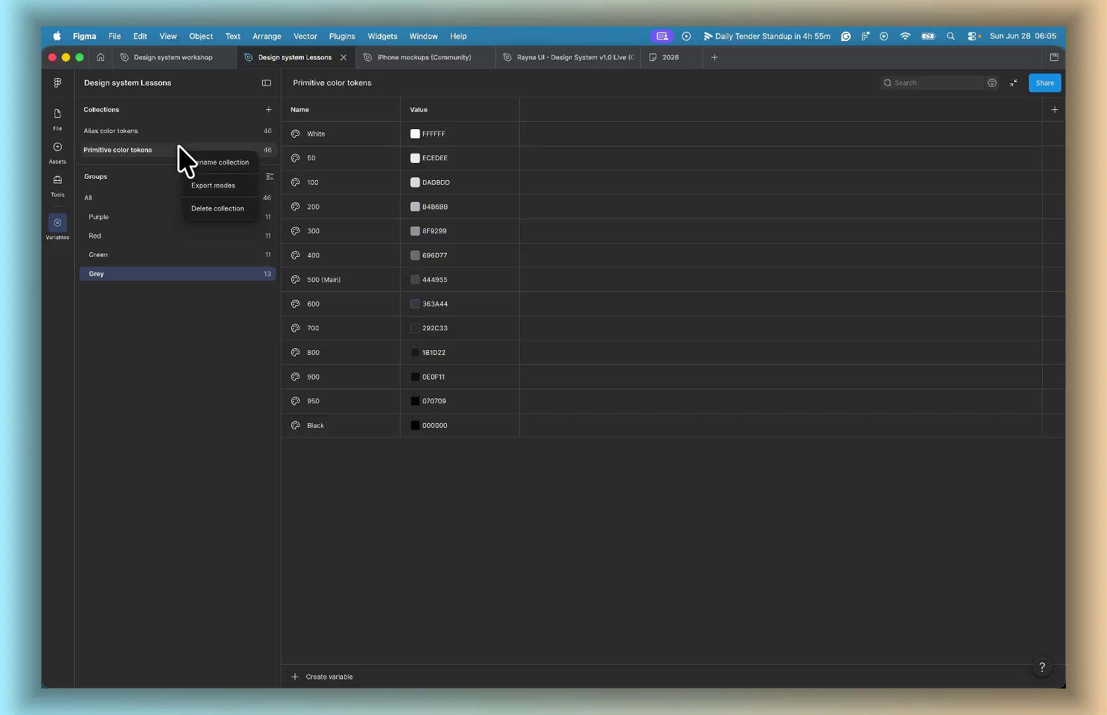
left_click(149, 358)
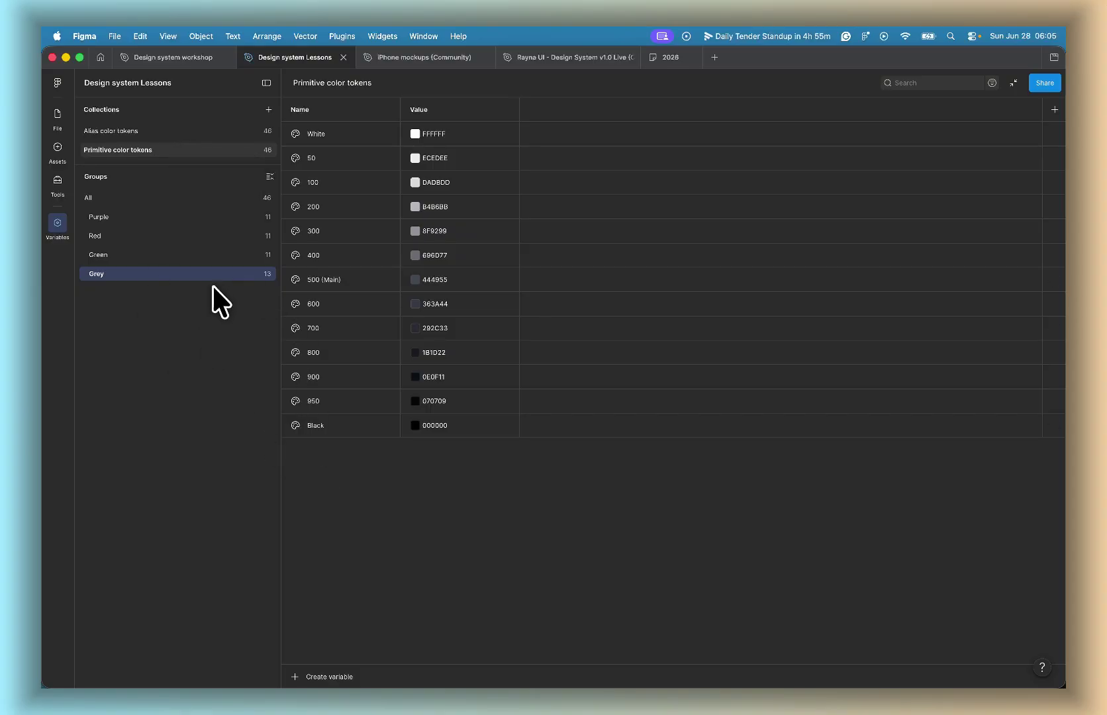
Step: Show all groups of the Primitive color tokens collection and try to select its variables from Purple 50 to Grey Black
left_click(198, 197)
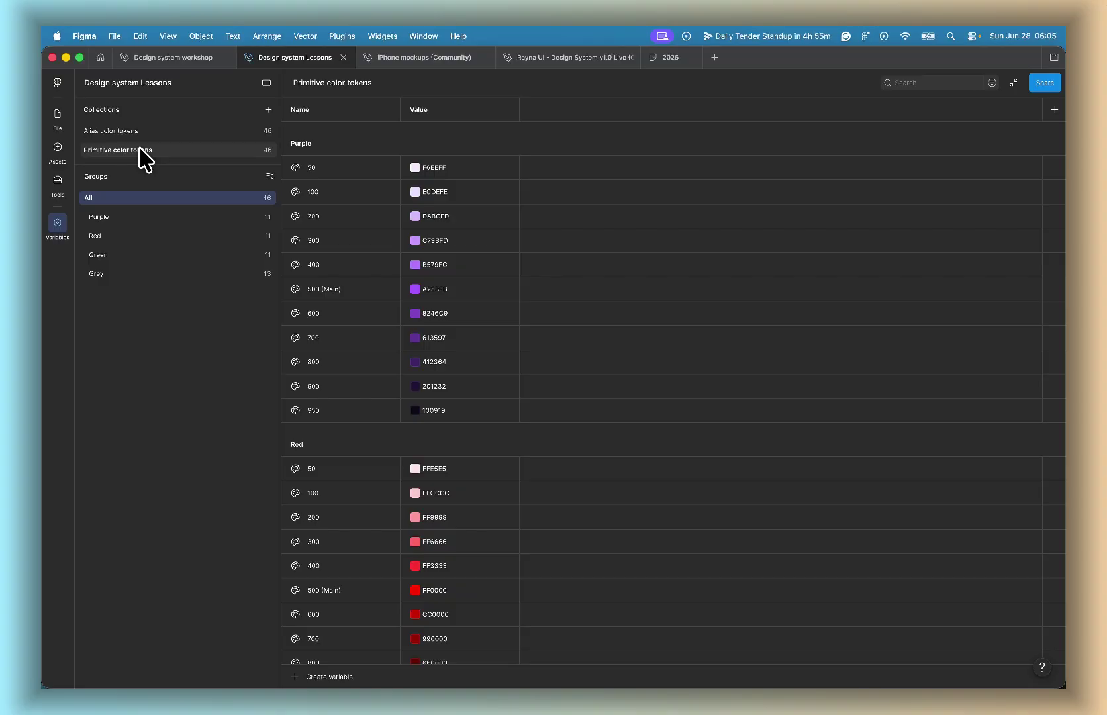
left_click_drag(139, 147, 138, 151)
left_click(317, 165)
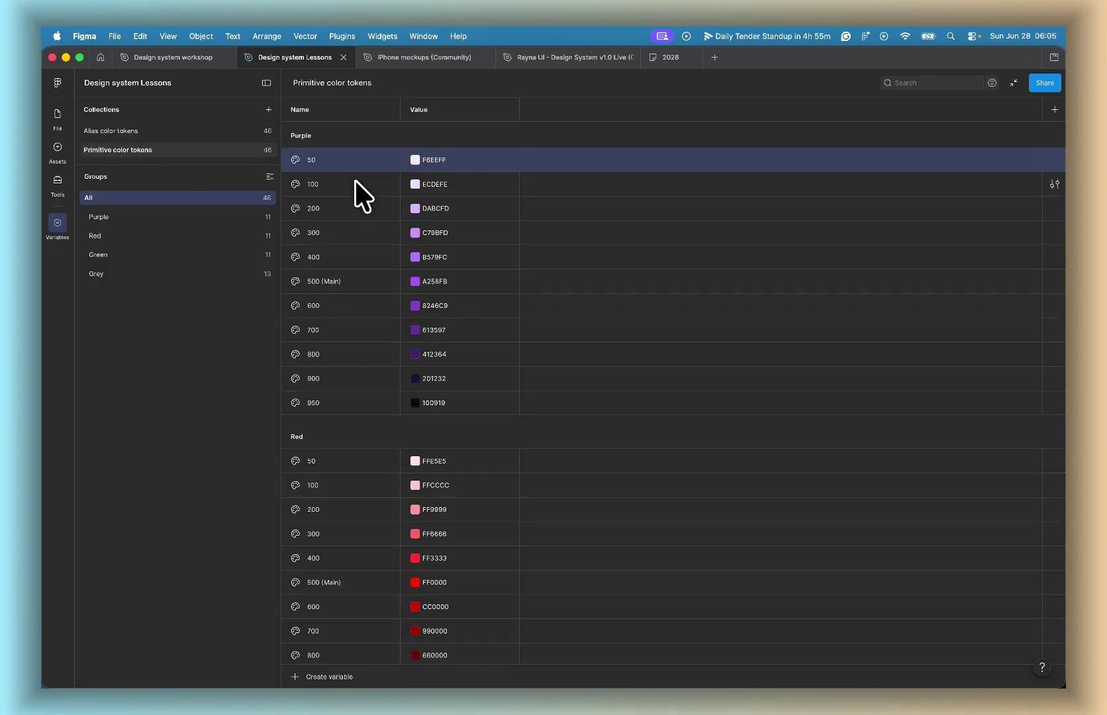
scroll(355, 180, "down", 10)
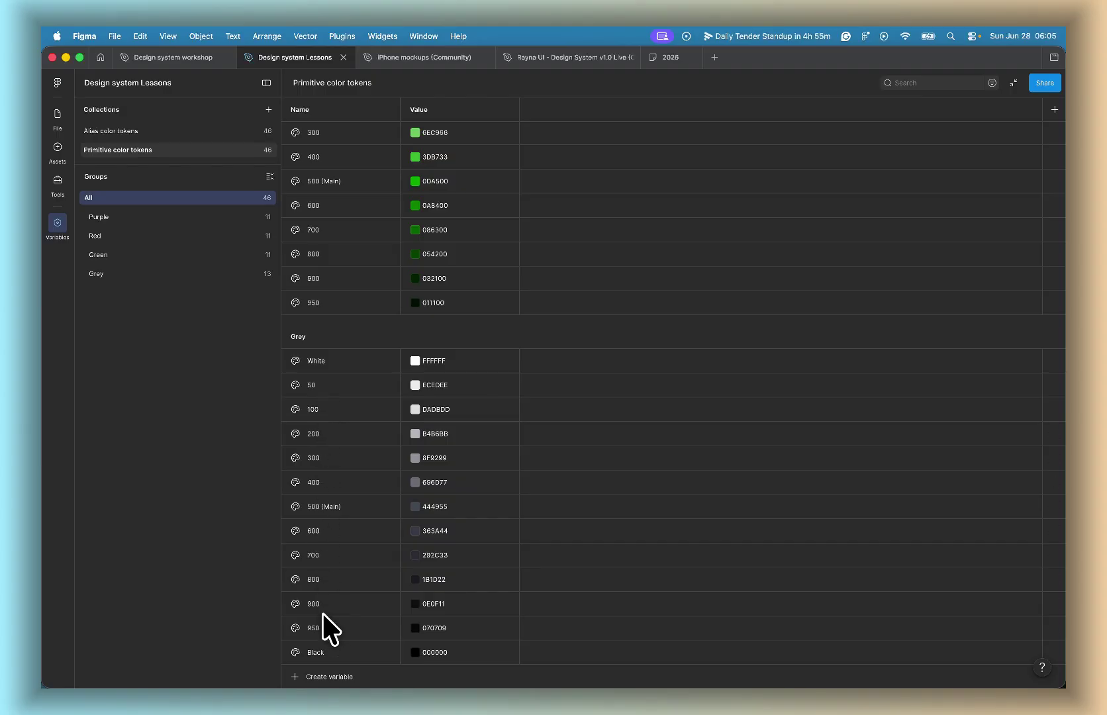
left_click(324, 651, "shift")
scroll(366, 494, "up", 10)
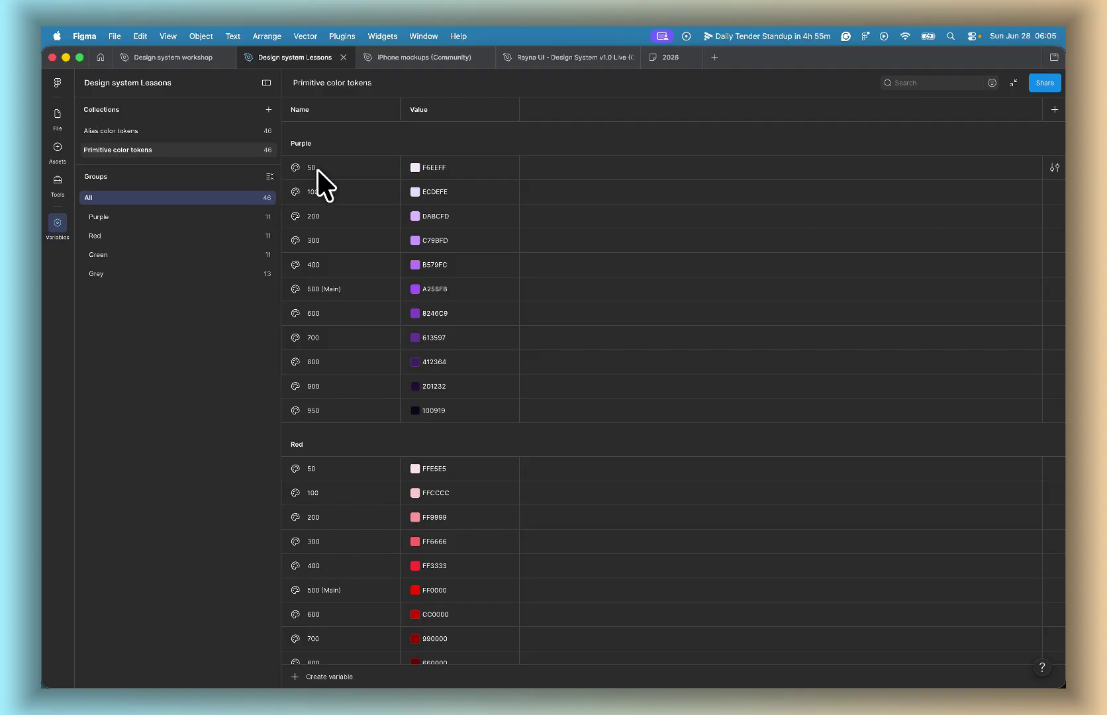
Step: Select every primitive variable from Purple 50 through Grey Black and open their shared color scope settings for editing
left_click(319, 167)
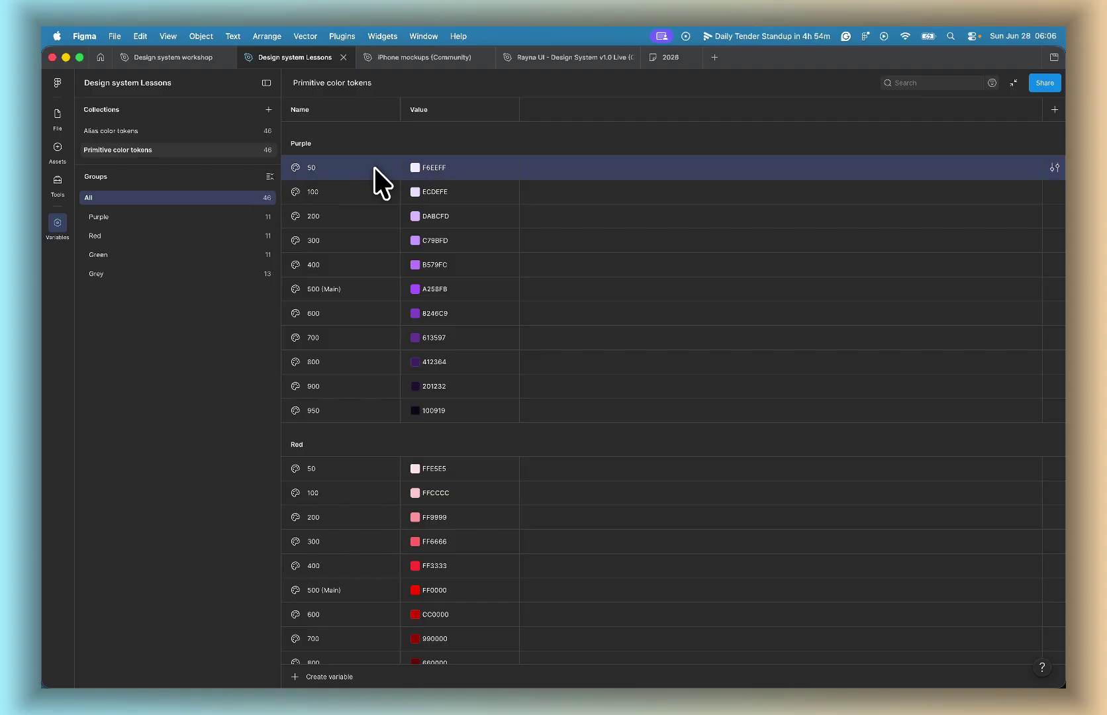
scroll(371, 278, "down", 10)
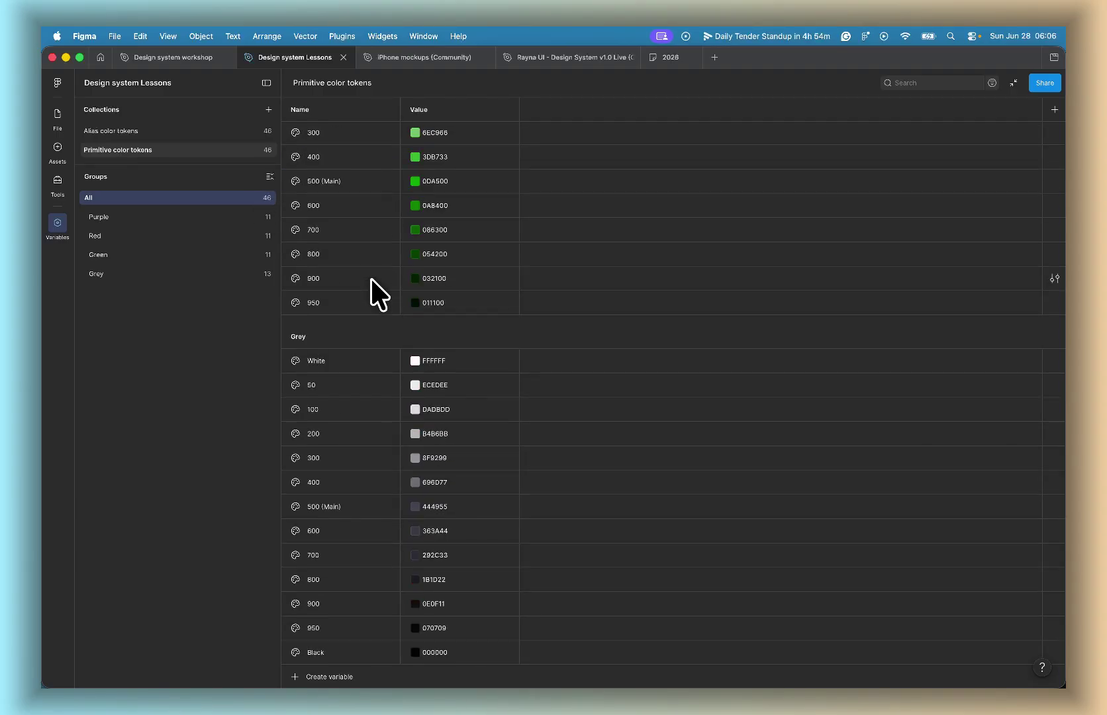
left_click(328, 652, "shift")
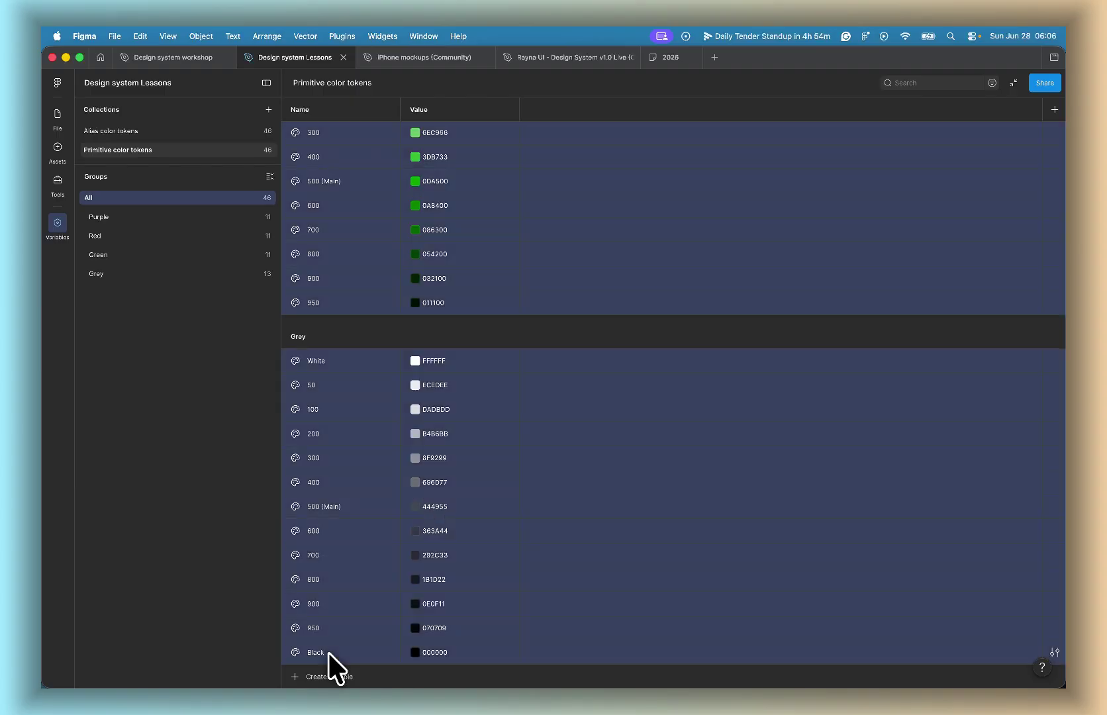
scroll(363, 603, "up", 10)
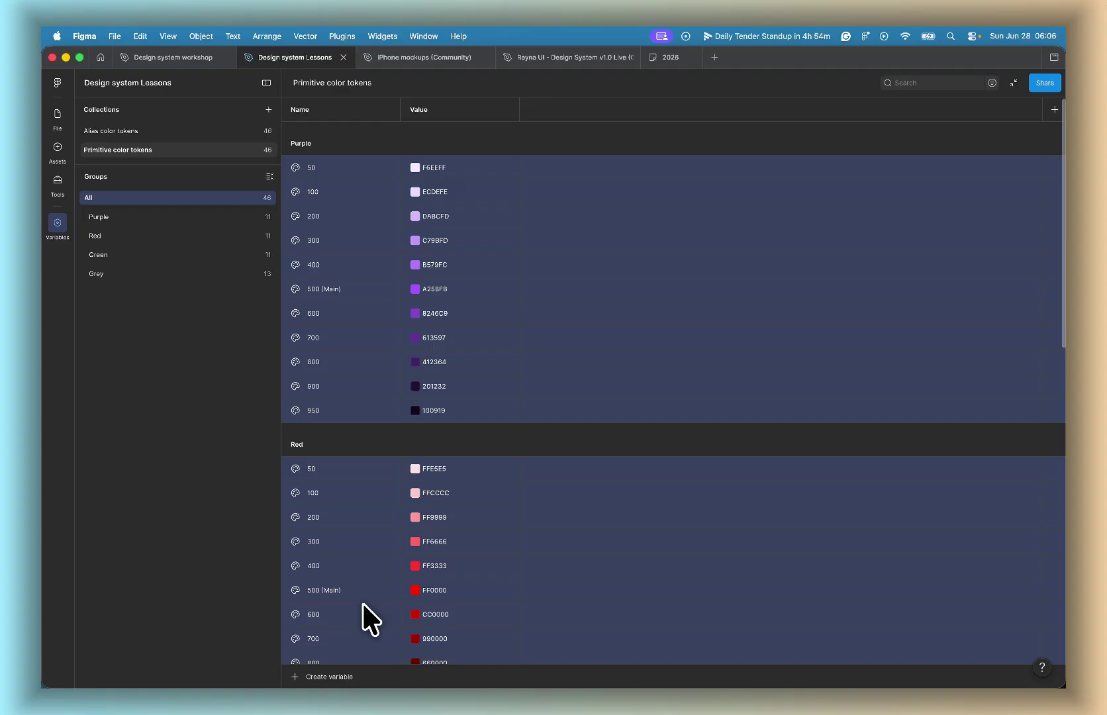
scroll(363, 604, "down", 10)
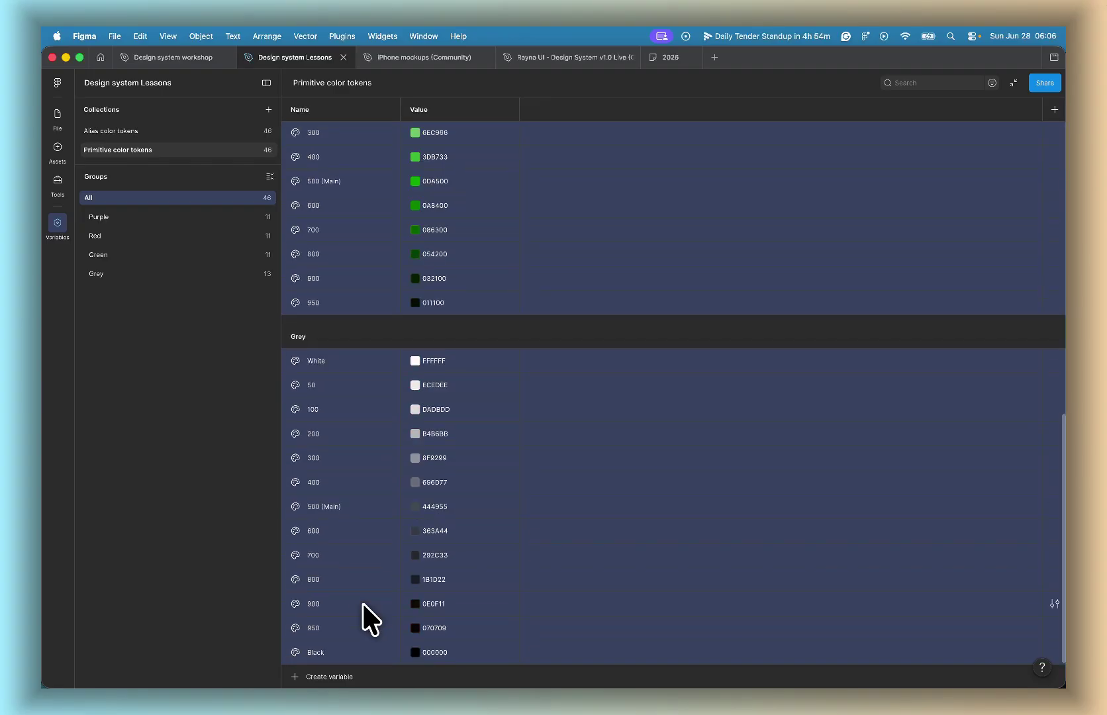
right_click(363, 602)
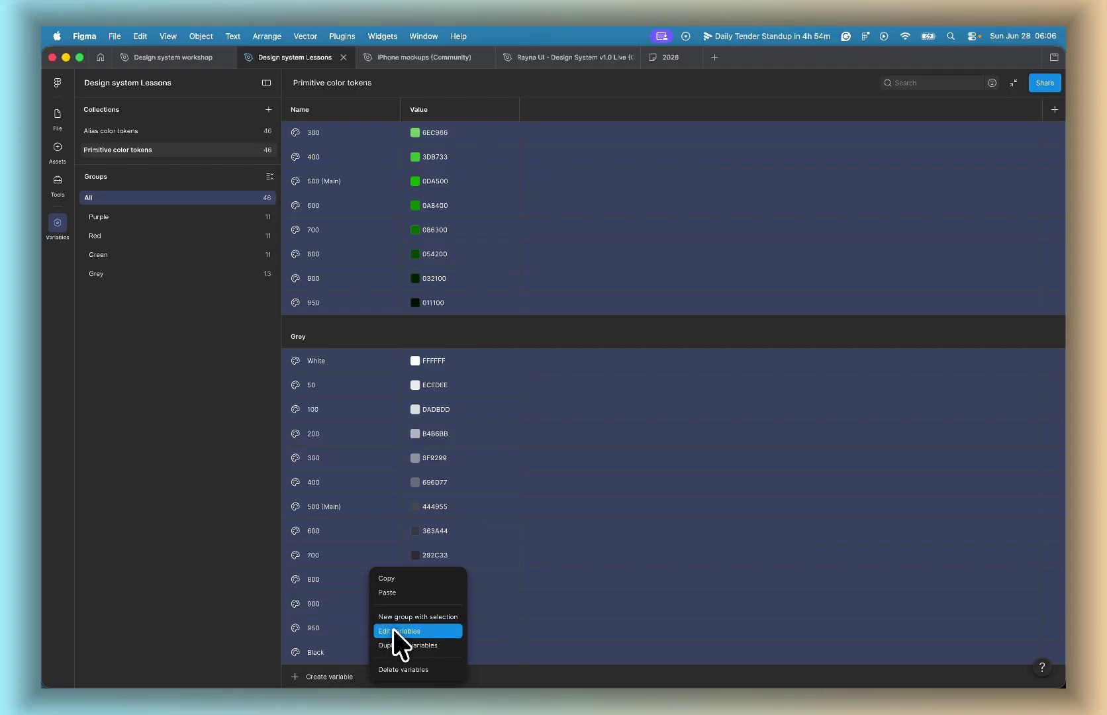
left_click(434, 629)
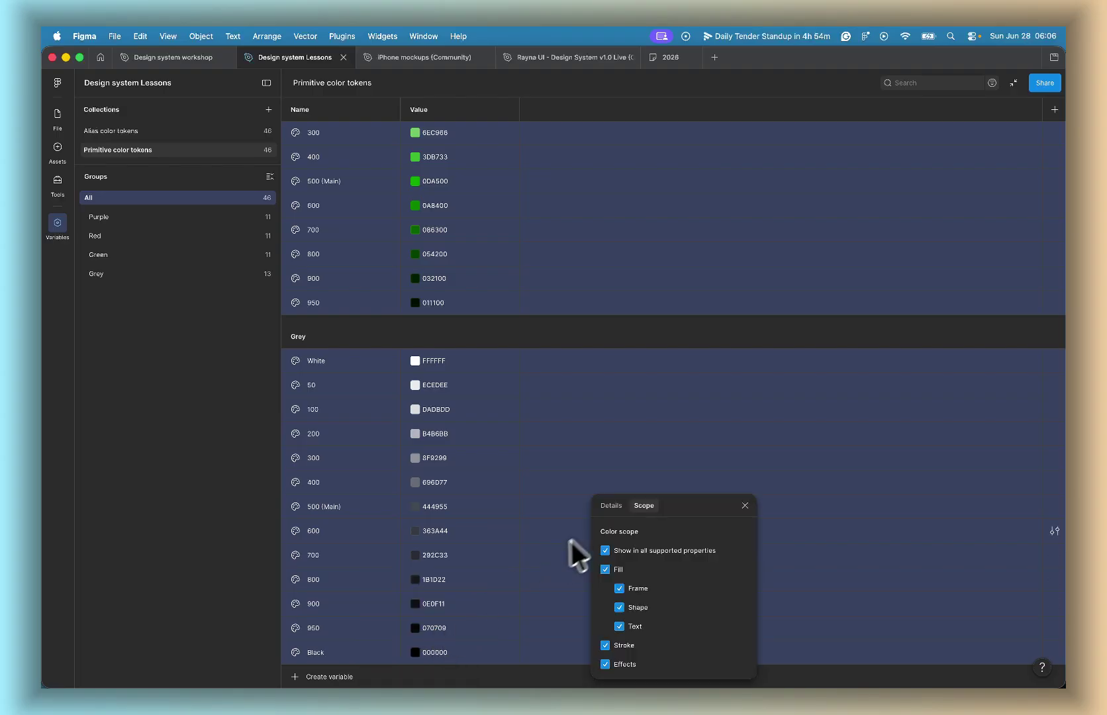
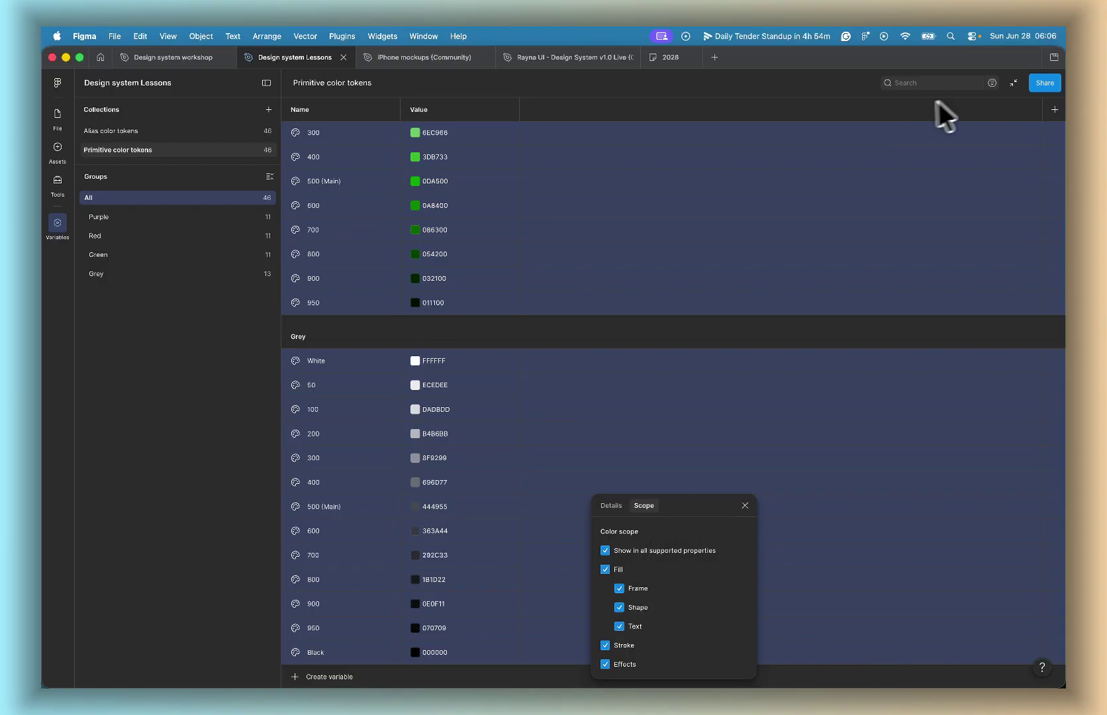
Step: Shrink the variables view to a floating window and draw a rectangle about 727 × 372 on the empty canvas beside the color swatches
left_click(1006, 77)
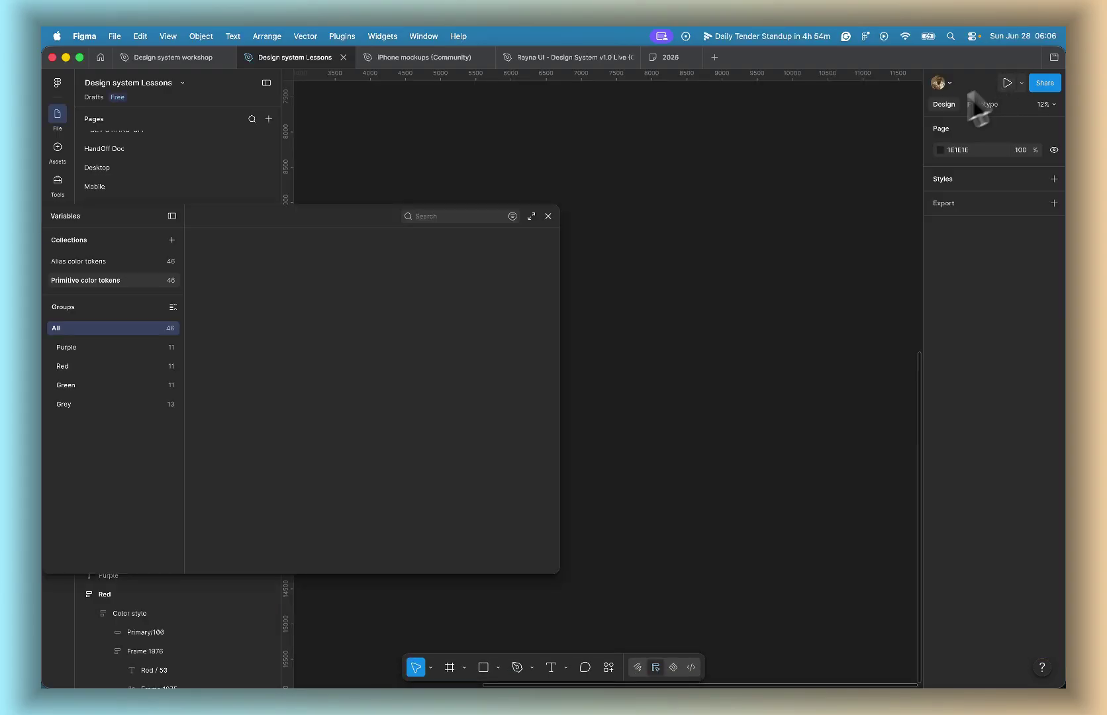
scroll(641, 299, "left", 10)
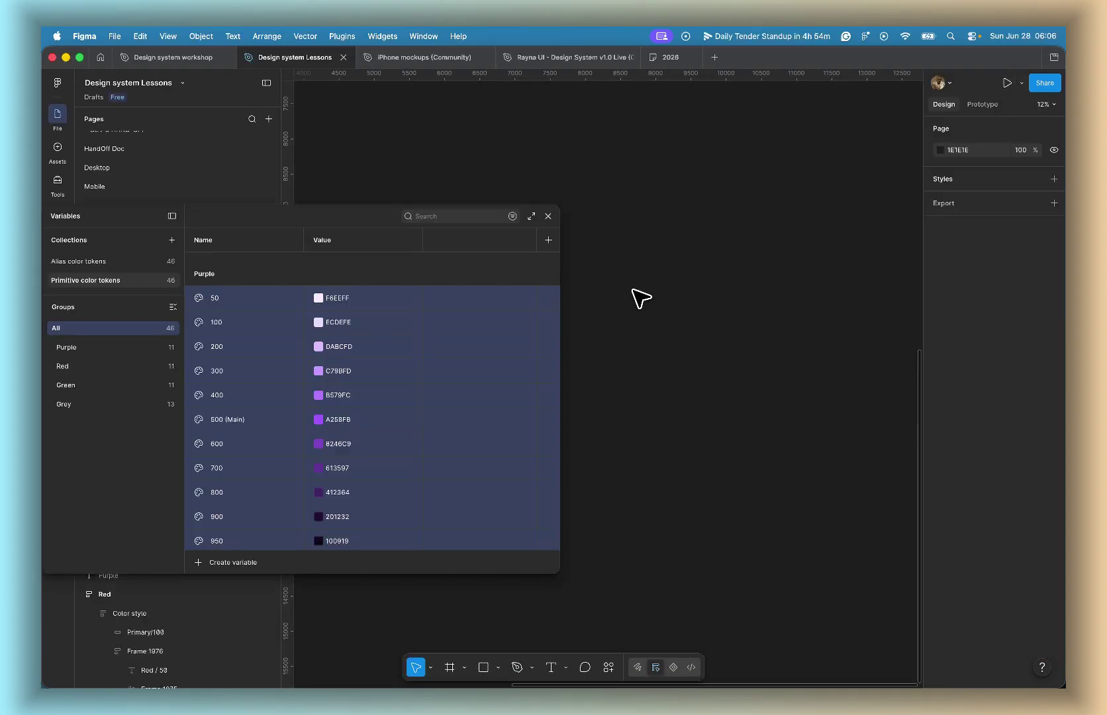
scroll(641, 298, "up", 5, "ctrl")
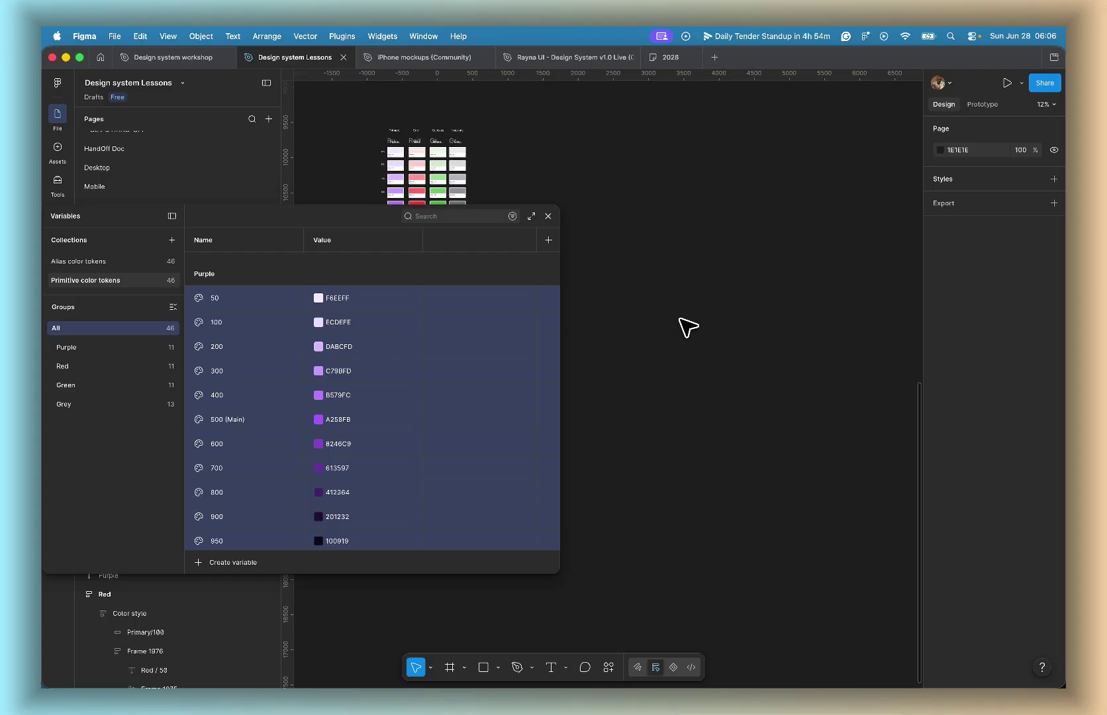
scroll(687, 324, "down", 5)
key("r")
left_click_drag(660, 306, 760, 357)
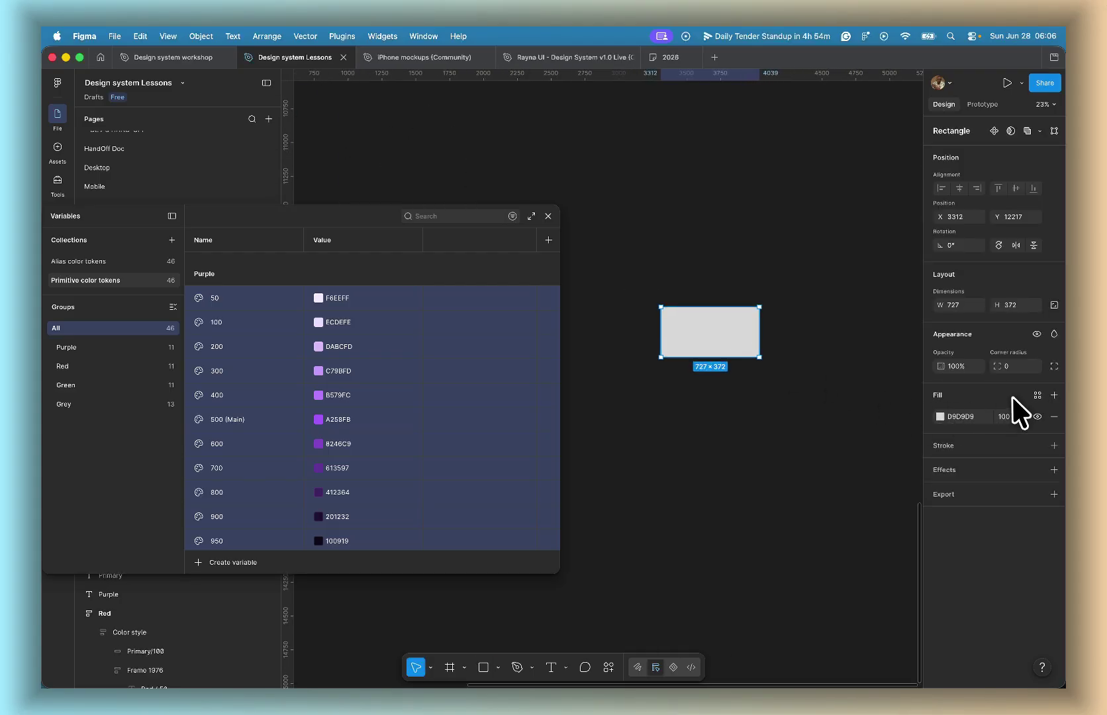
Step: Open the library colors for the rectangle's fill, switch them to grid view, and look through the alias and primitive color tokens
left_click(1036, 396)
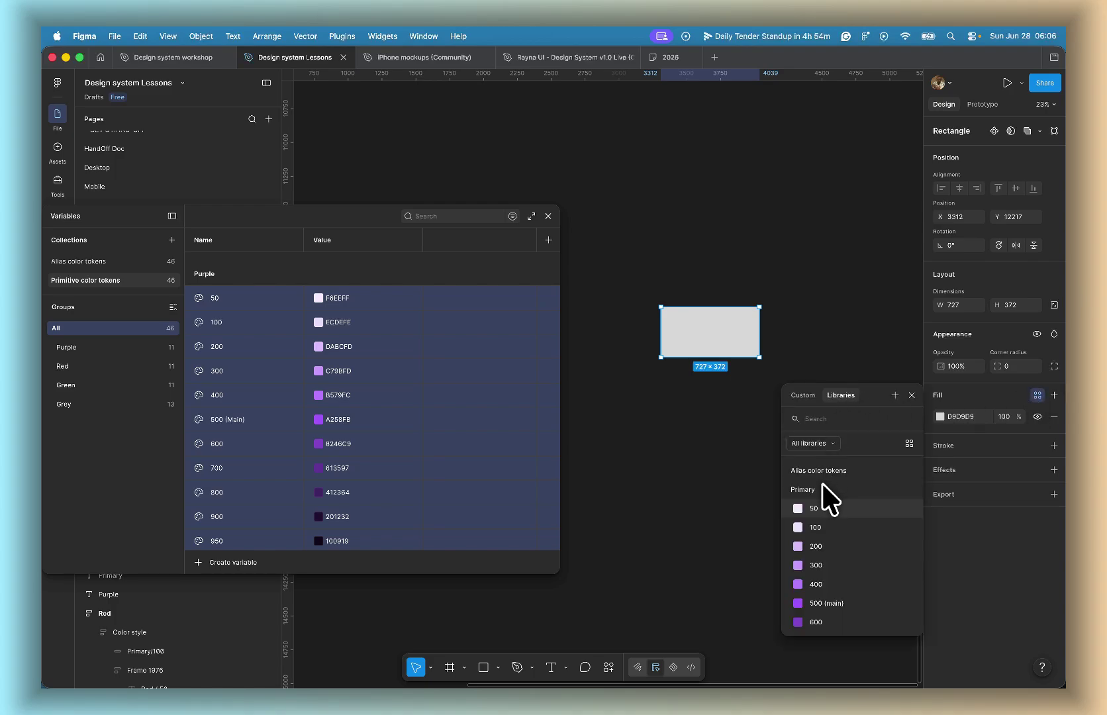
scroll(821, 492, "down", 10)
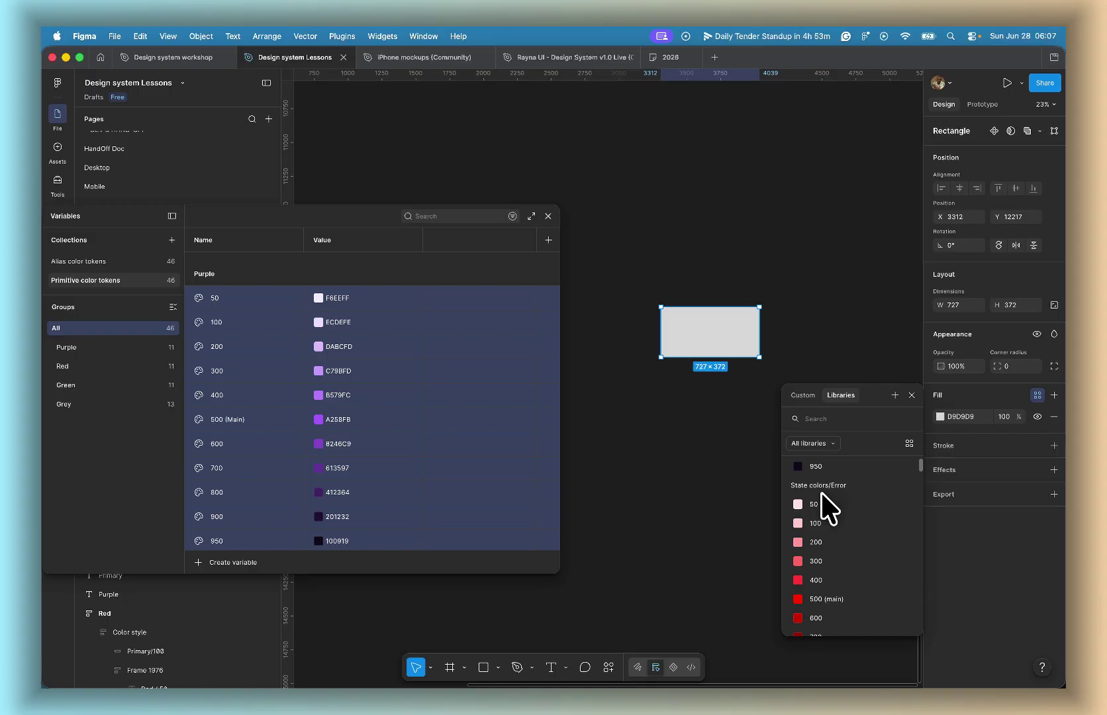
scroll(821, 492, "down", 15)
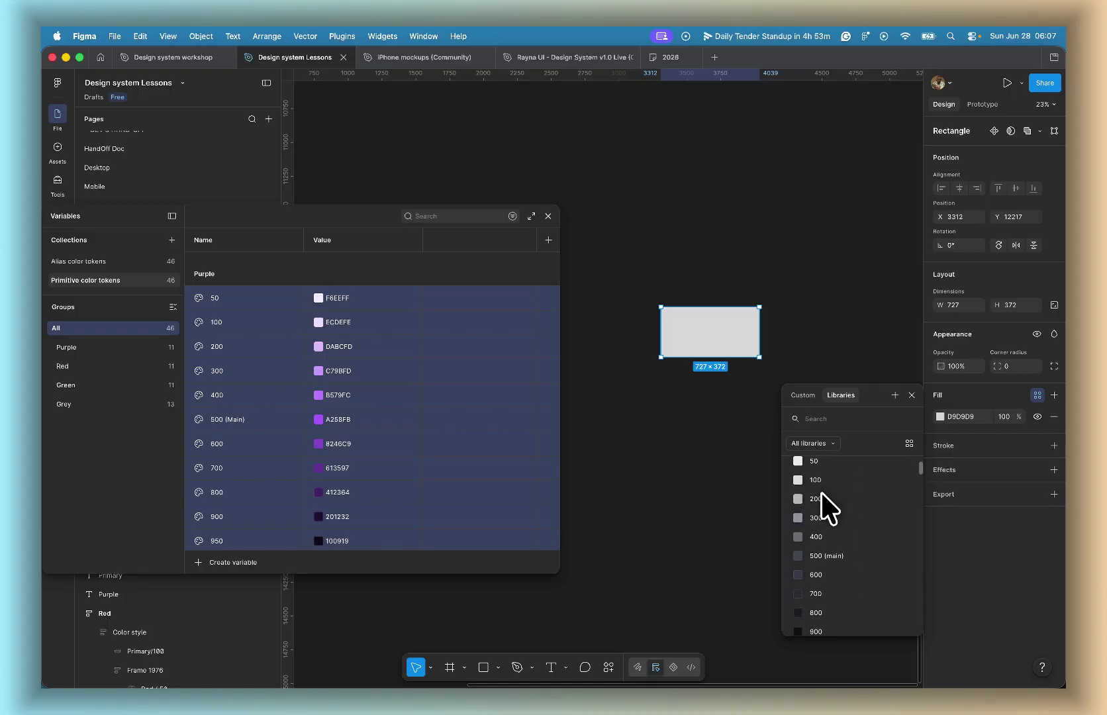
left_click(909, 443)
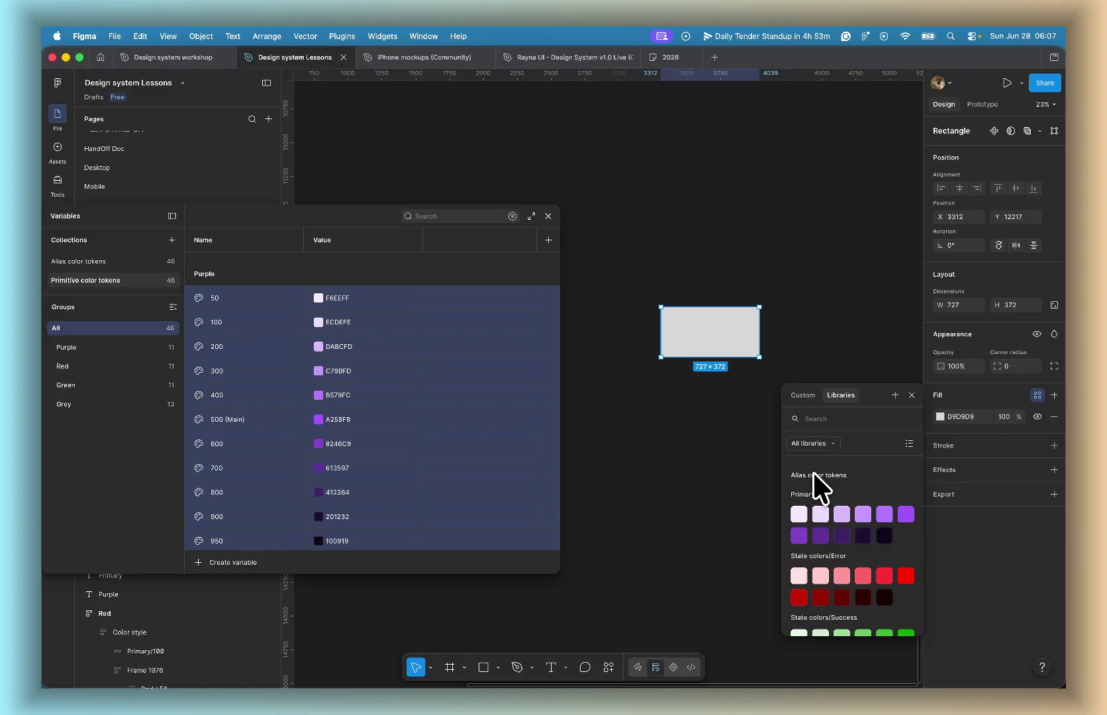
scroll(826, 516, "down", 15)
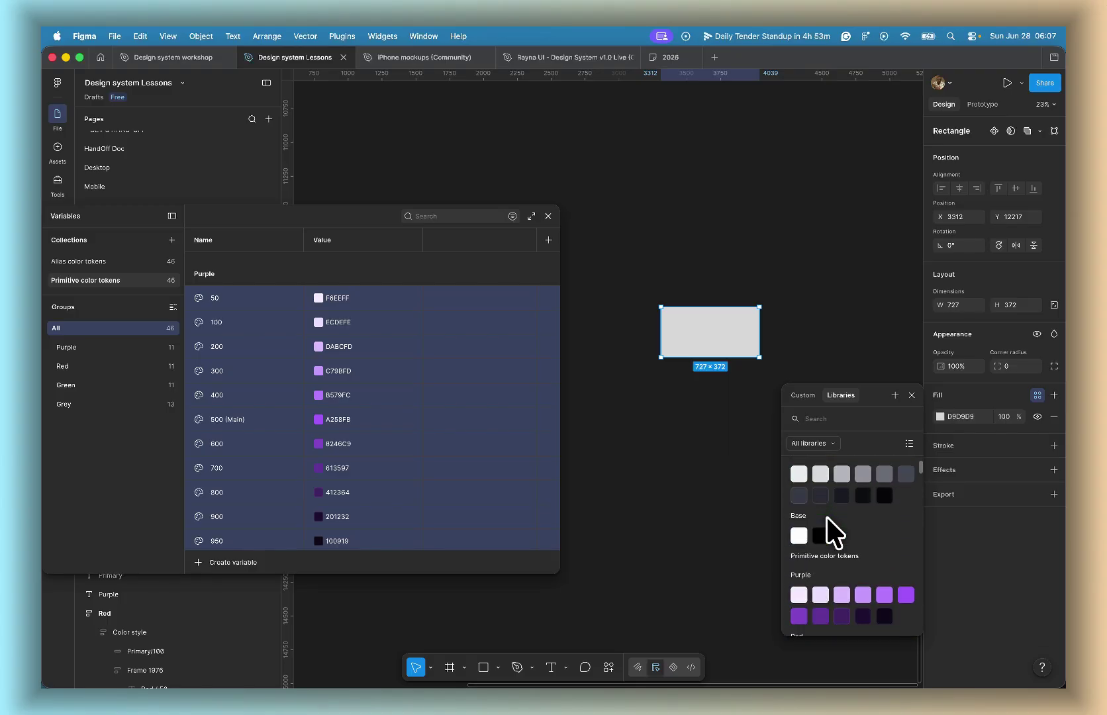
scroll(830, 560, "down", 2)
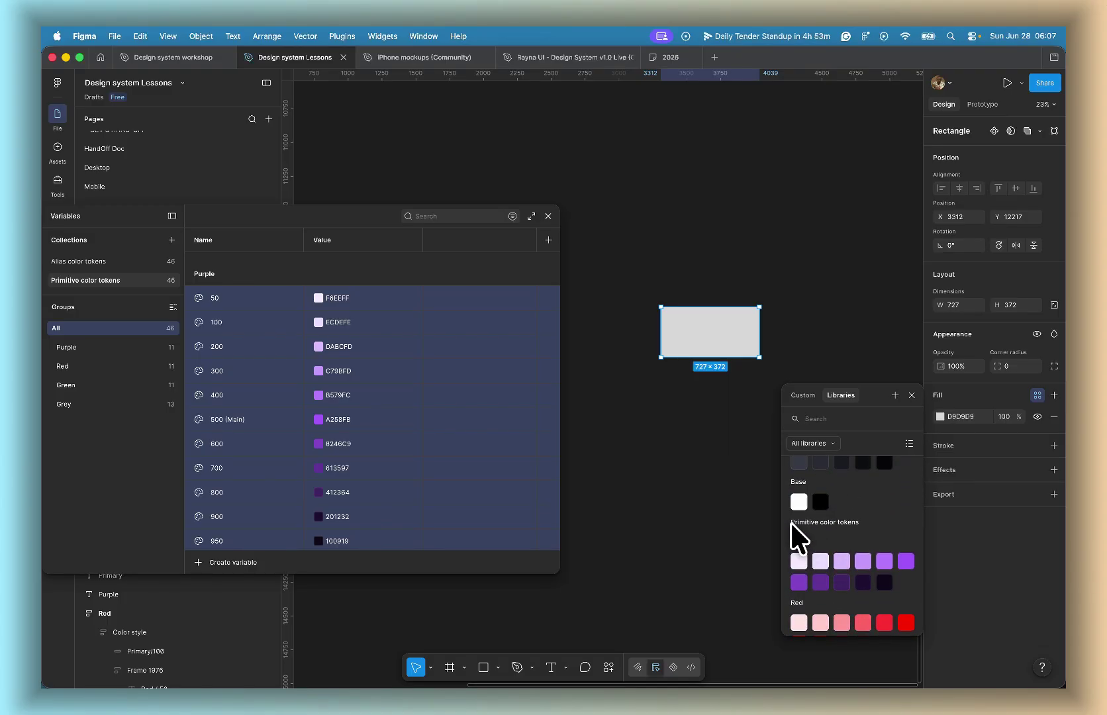
Step: Fill the rectangle with the primitive token Purple/50 and switch the fill to Purple/900
scroll(827, 529, "down", 1)
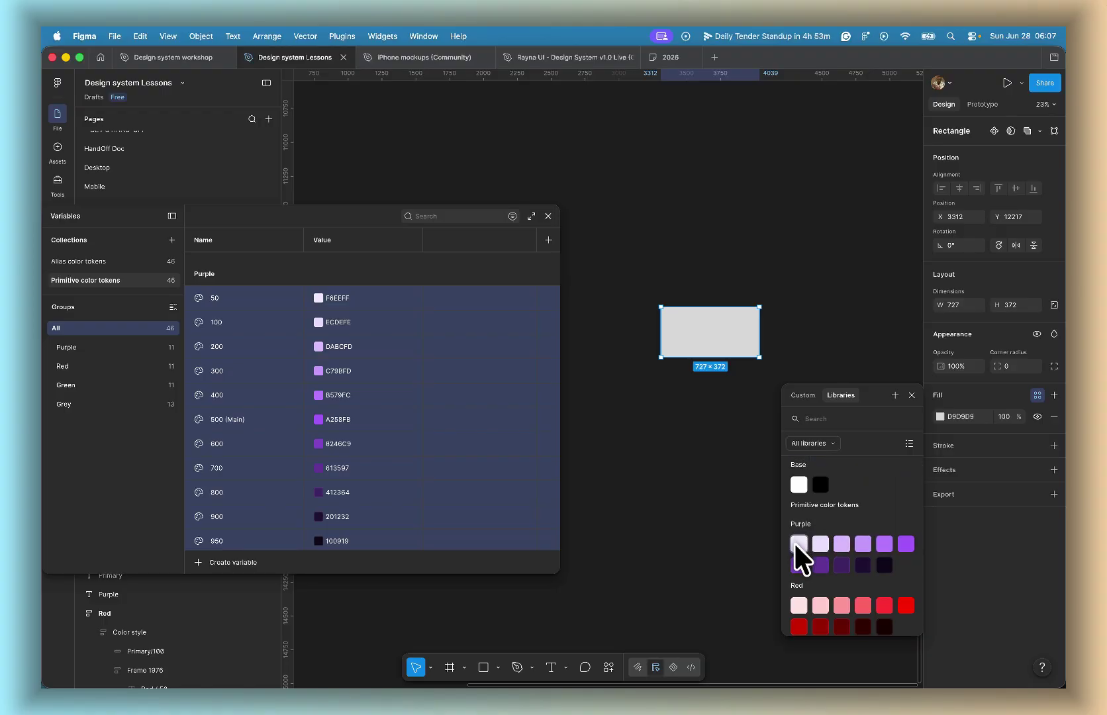
left_click(799, 544)
left_click(967, 416)
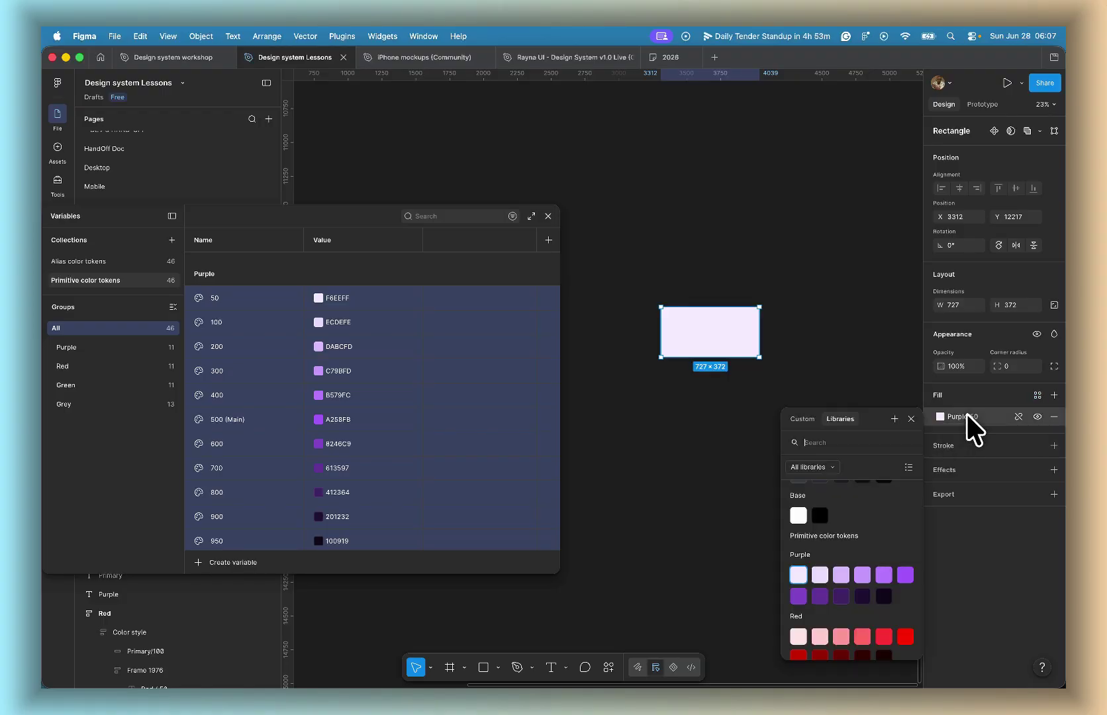
left_click(862, 595)
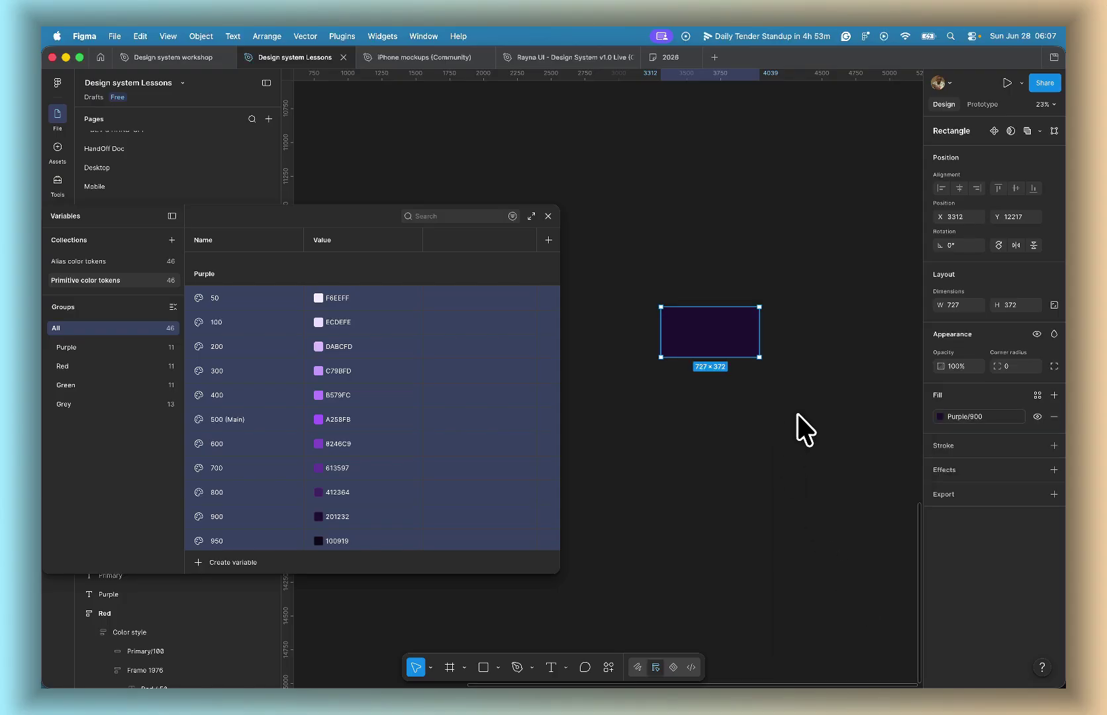
Step: Replace the rectangle's fill with alias tokens from the Primary group, trying Primary/800 and settling on Primary/900
left_click(964, 416)
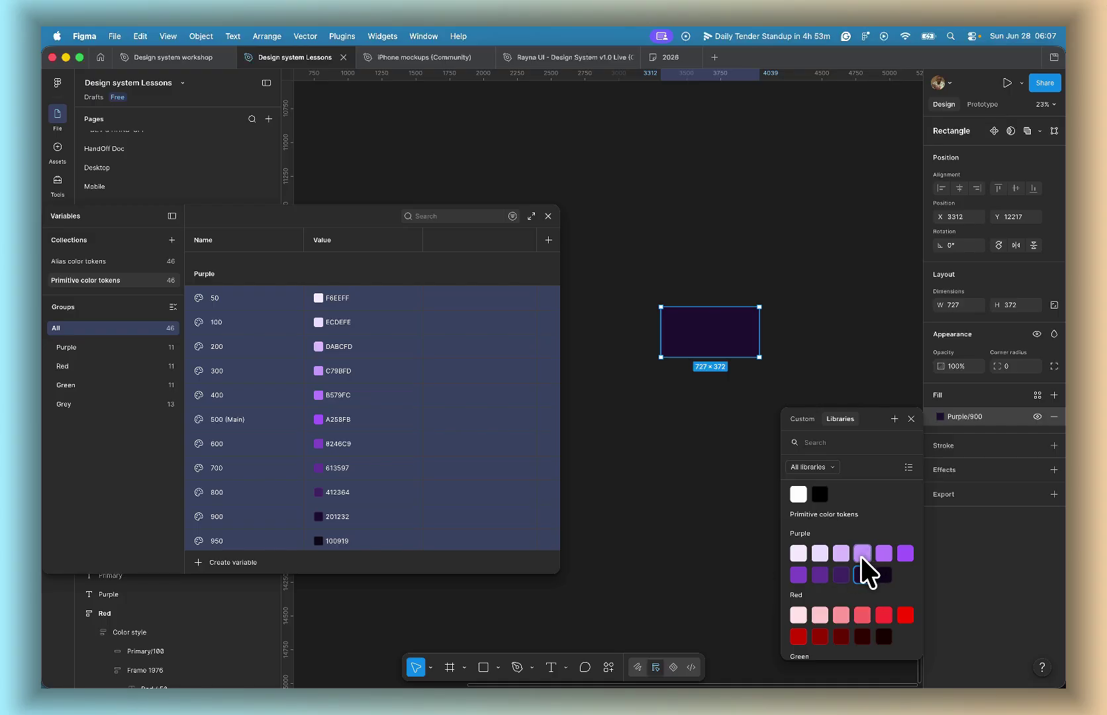
scroll(859, 556, "up", 10)
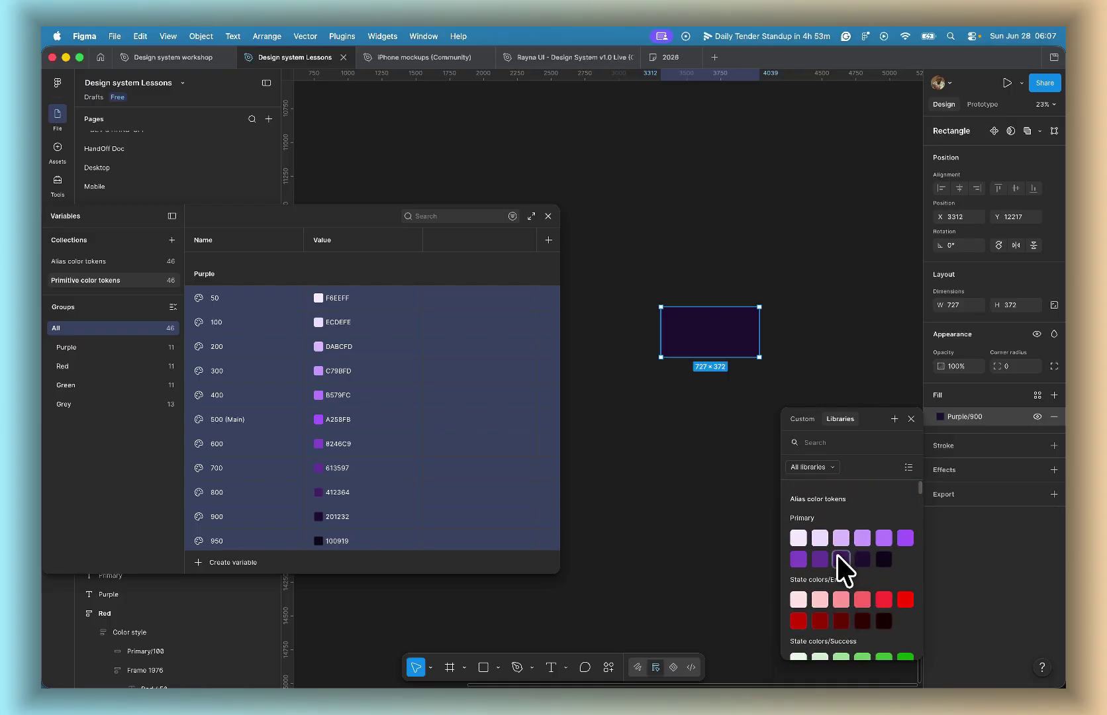
left_click(836, 556)
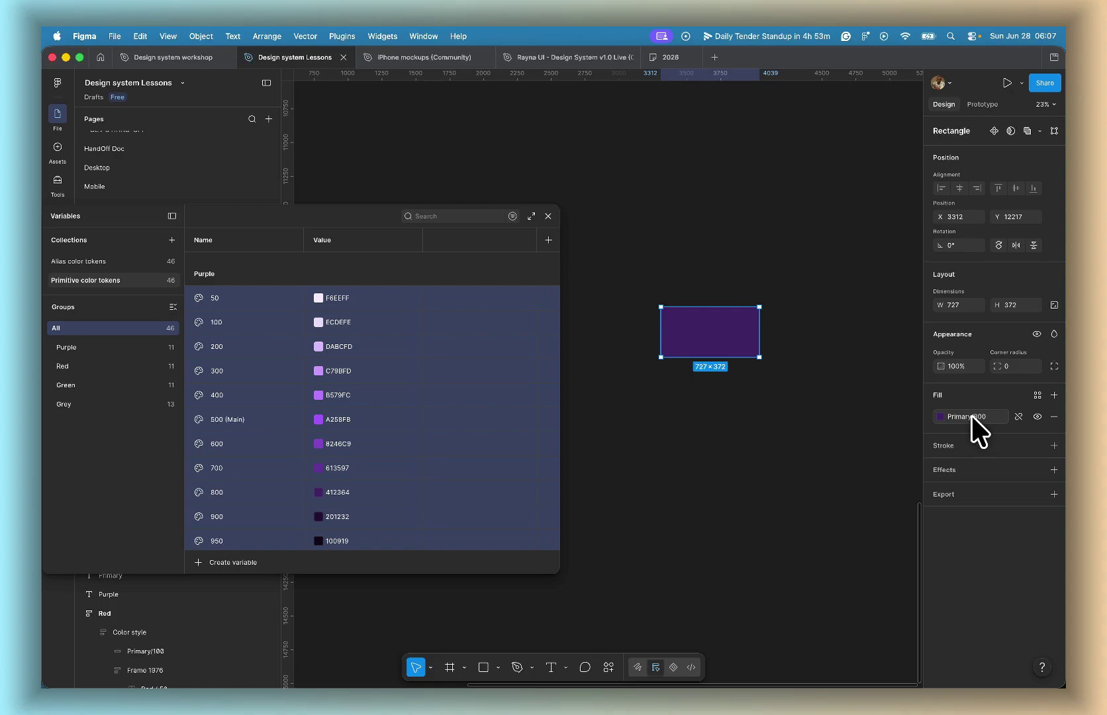
left_click(971, 415)
left_click(860, 560)
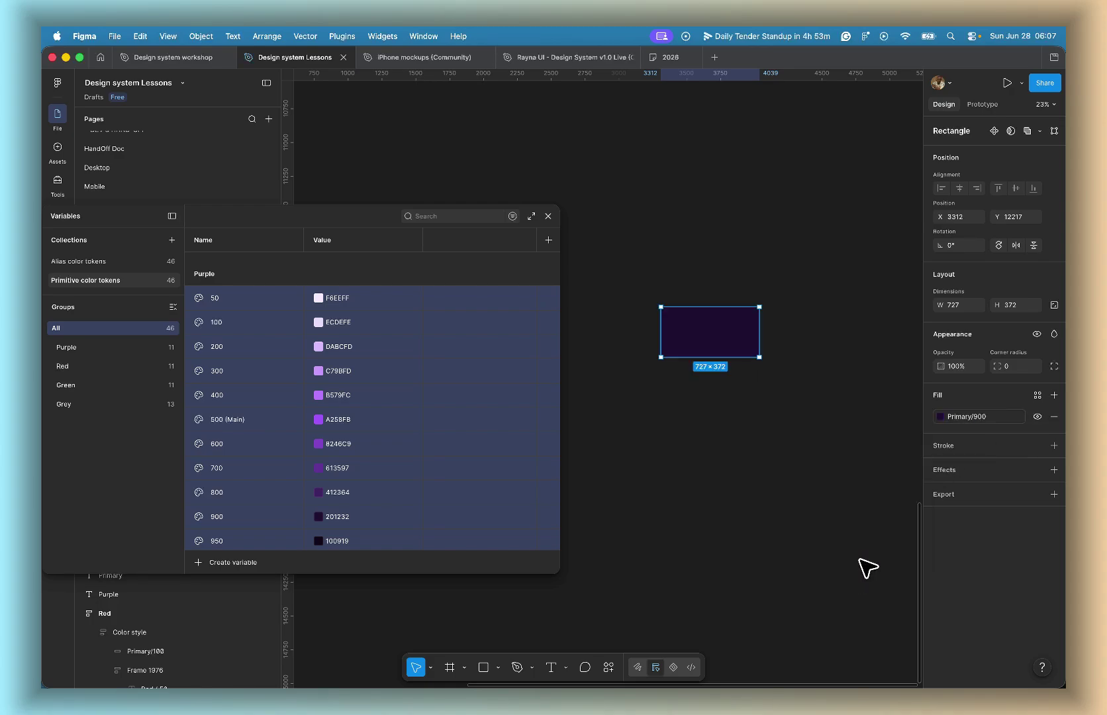
Step: Expand the variables view and turn off showing in all supported properties for all selected primitive color variables
left_click(531, 216)
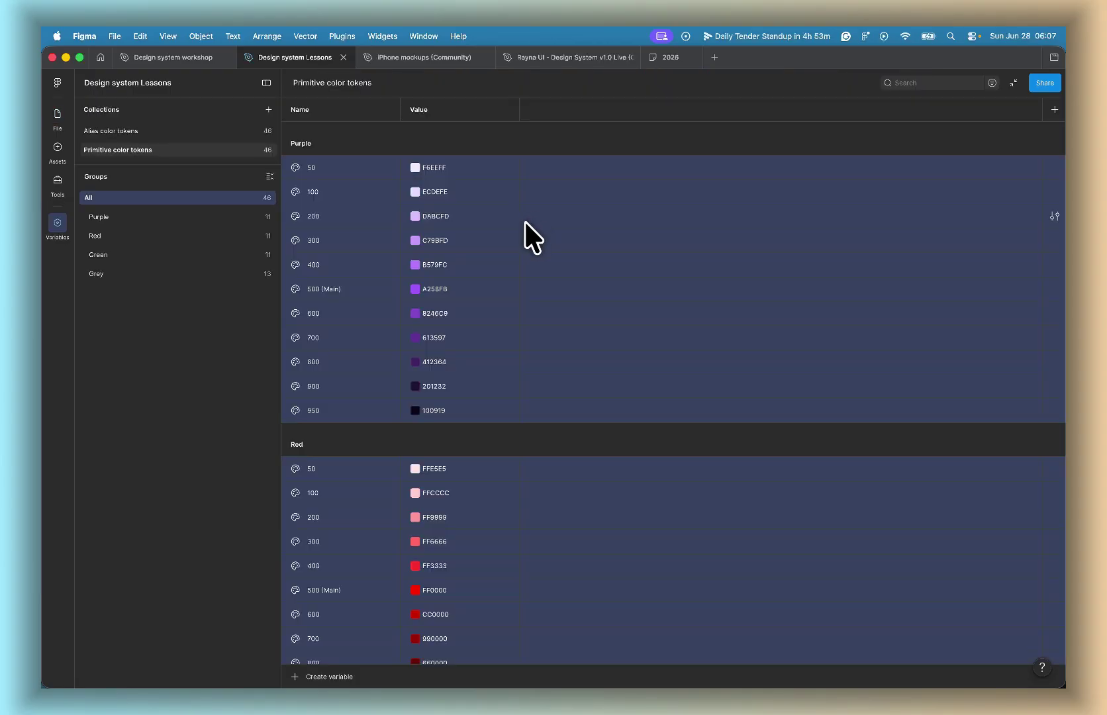
right_click(438, 290)
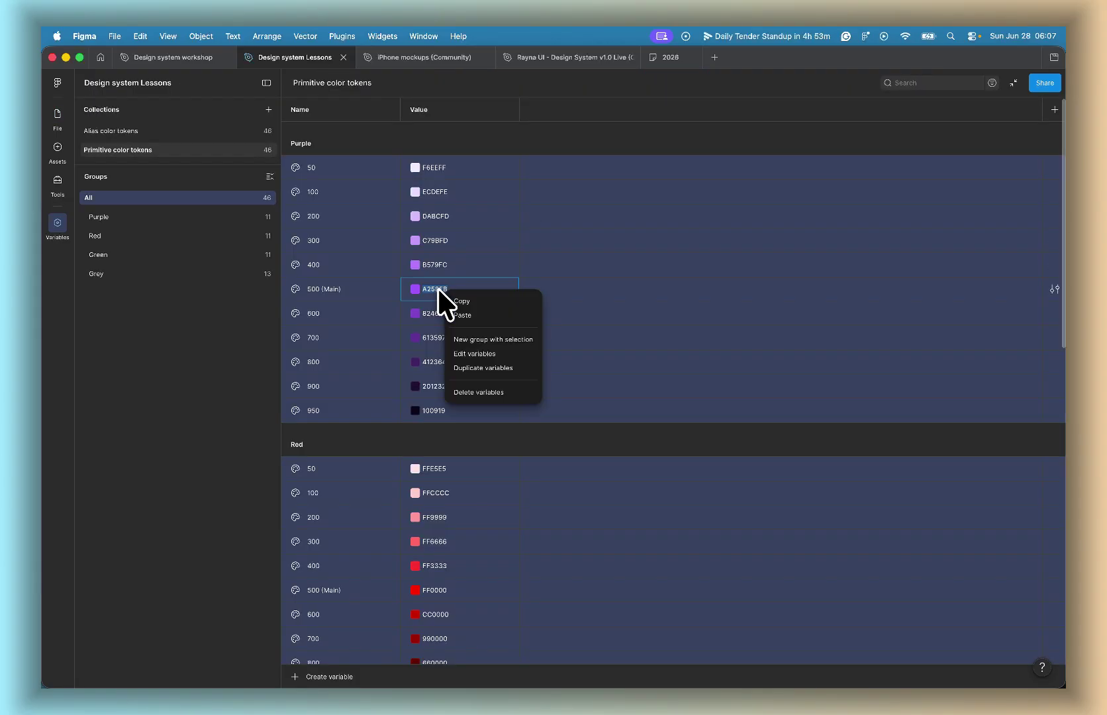
left_click(480, 353)
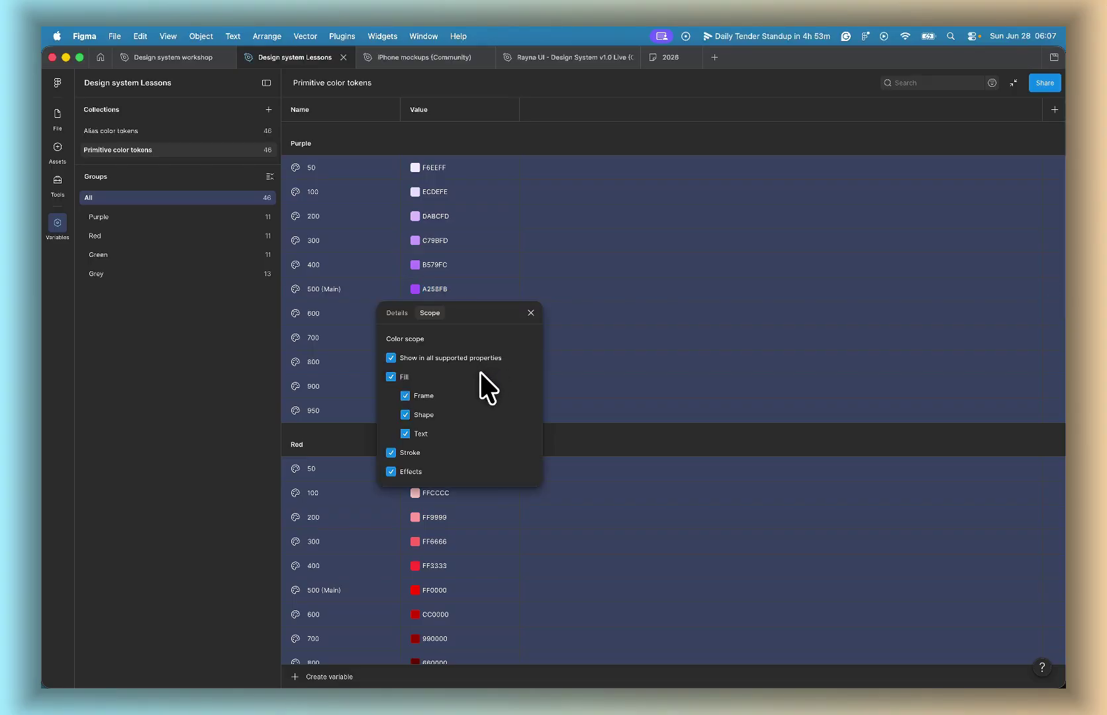
left_click(391, 356)
left_click(527, 303)
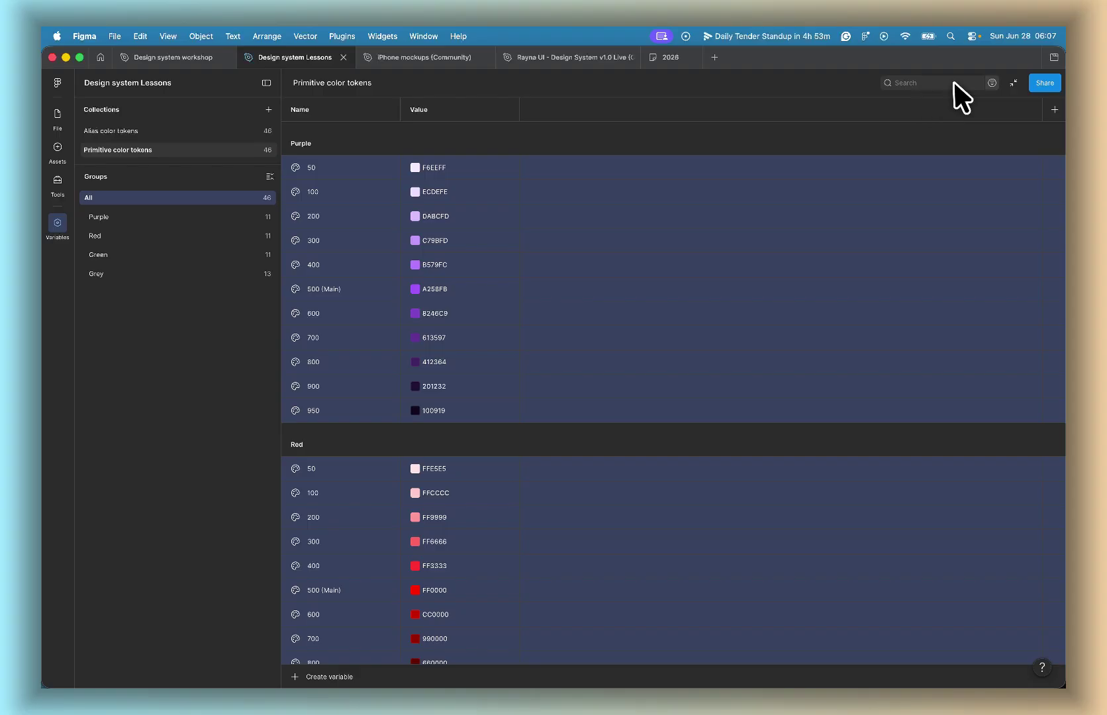
Step: Shrink the variables view, reopen the library colors for the rectangle's fill, and limit them to those created in this file
left_click(1012, 81)
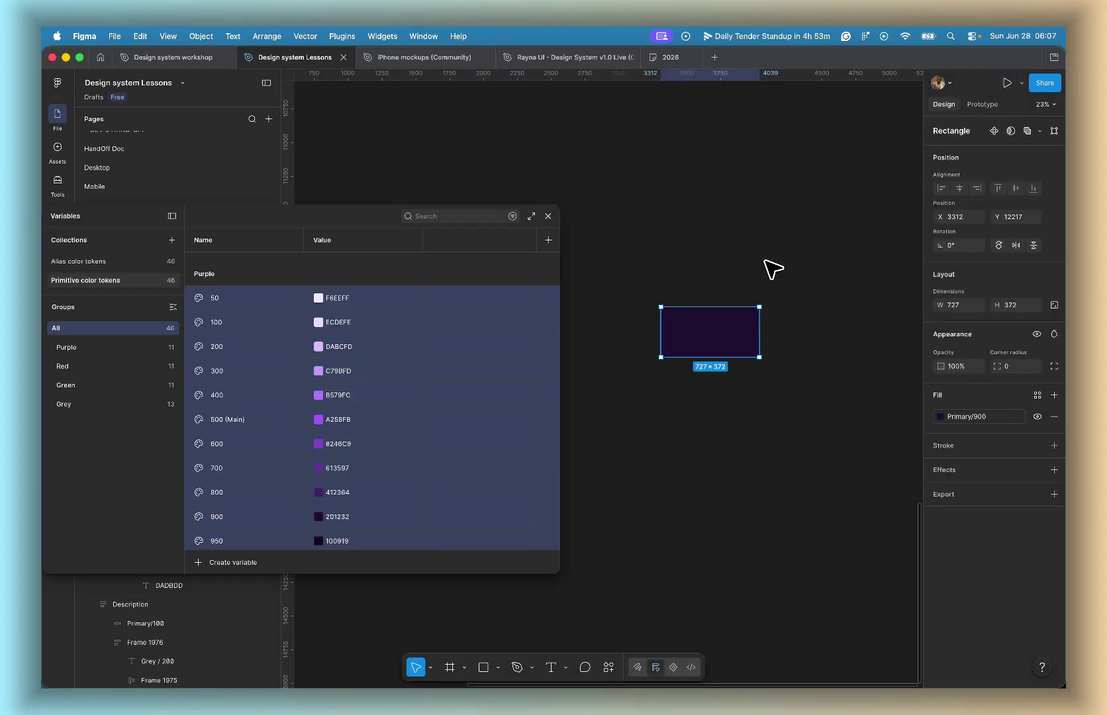
left_click(771, 349)
left_click(737, 345)
left_click(971, 417)
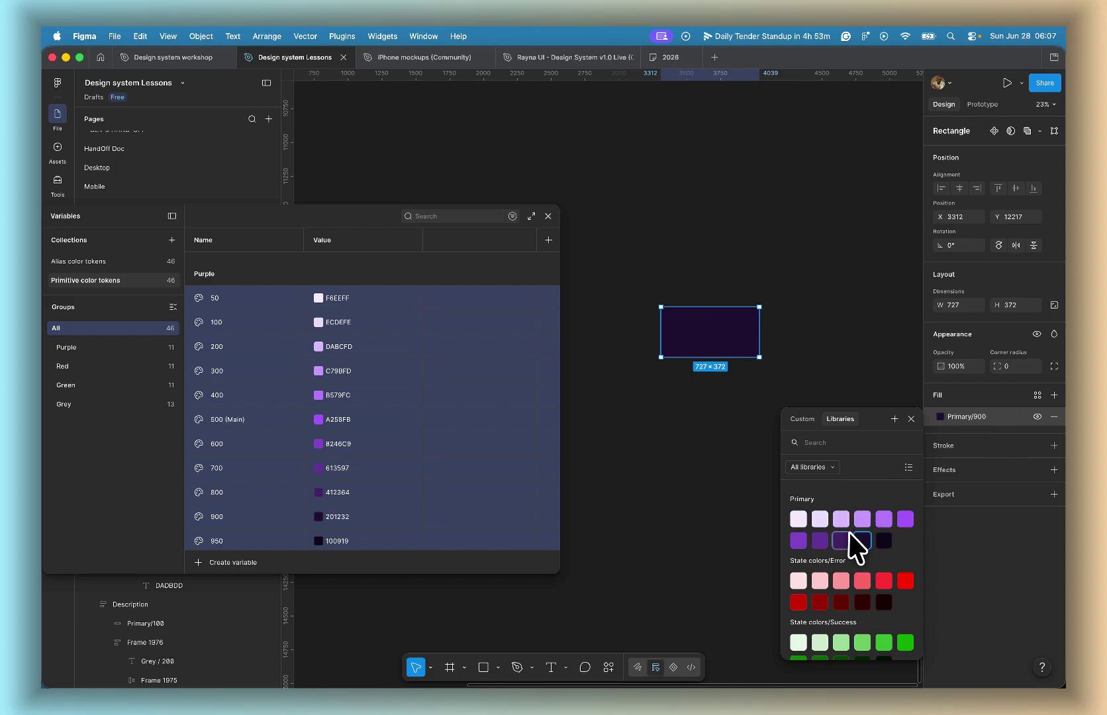
scroll(844, 540, "up", 10)
scroll(842, 538, "down", 5)
left_click(829, 469)
left_click(829, 486)
Step: Examine which token groups are offered for the rectangle's fill, from Primary to Base, and close the color picker
scroll(833, 521, "down", 3)
scroll(834, 520, "up", 4)
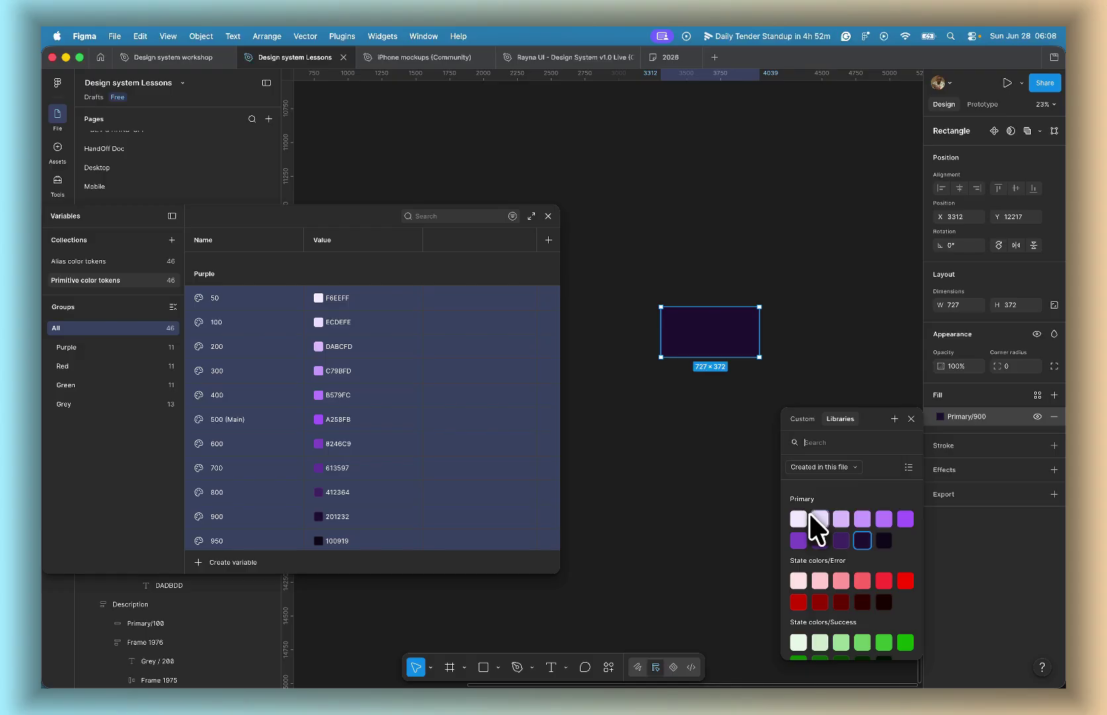
scroll(832, 560, "down", 3)
scroll(833, 559, "up", 3)
scroll(832, 560, "down", 3)
scroll(832, 558, "up", 3)
scroll(800, 555, "down", 4)
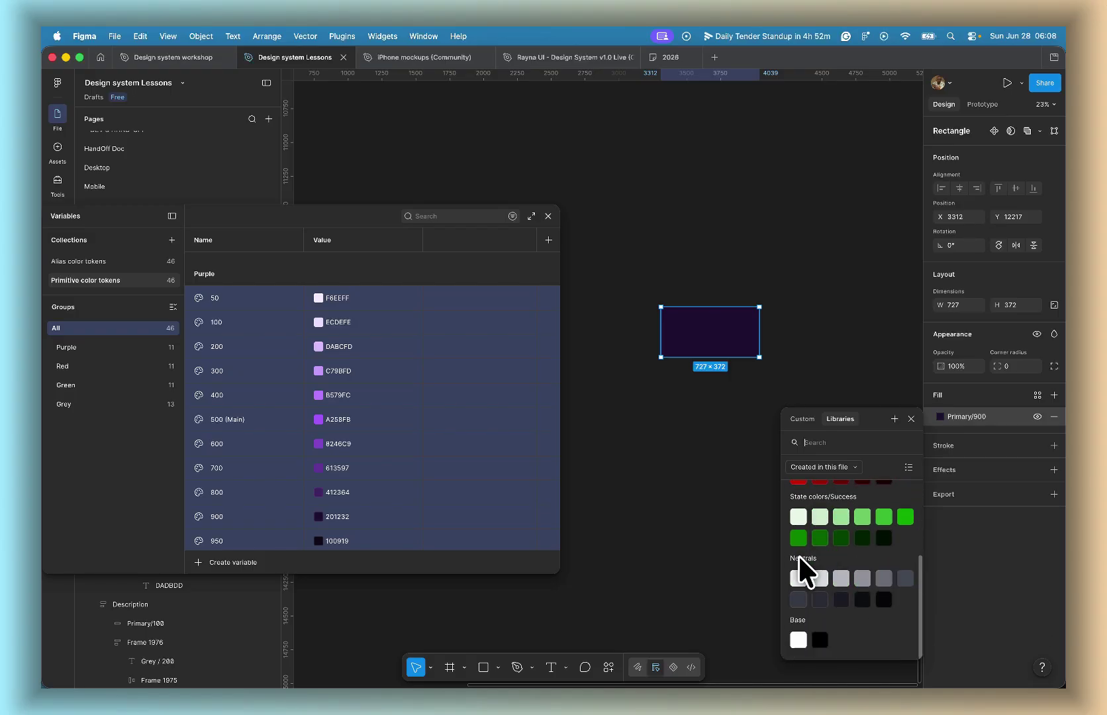
scroll(805, 558, "up", 3)
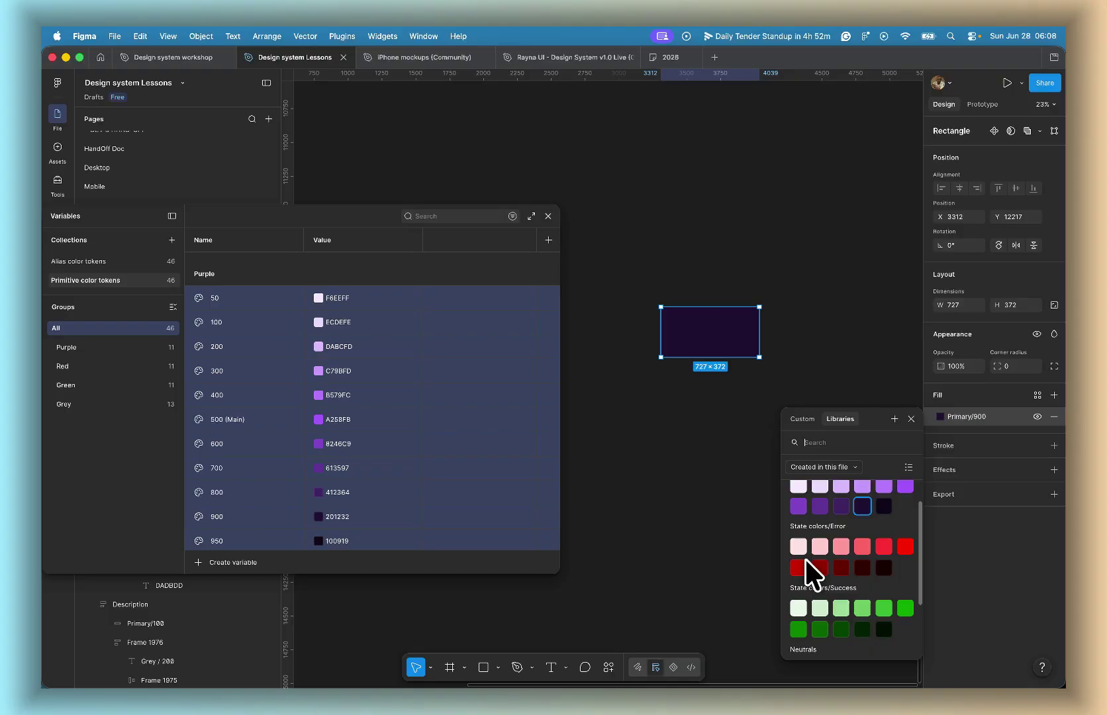
scroll(805, 558, "up", 1)
scroll(805, 558, "down", 3)
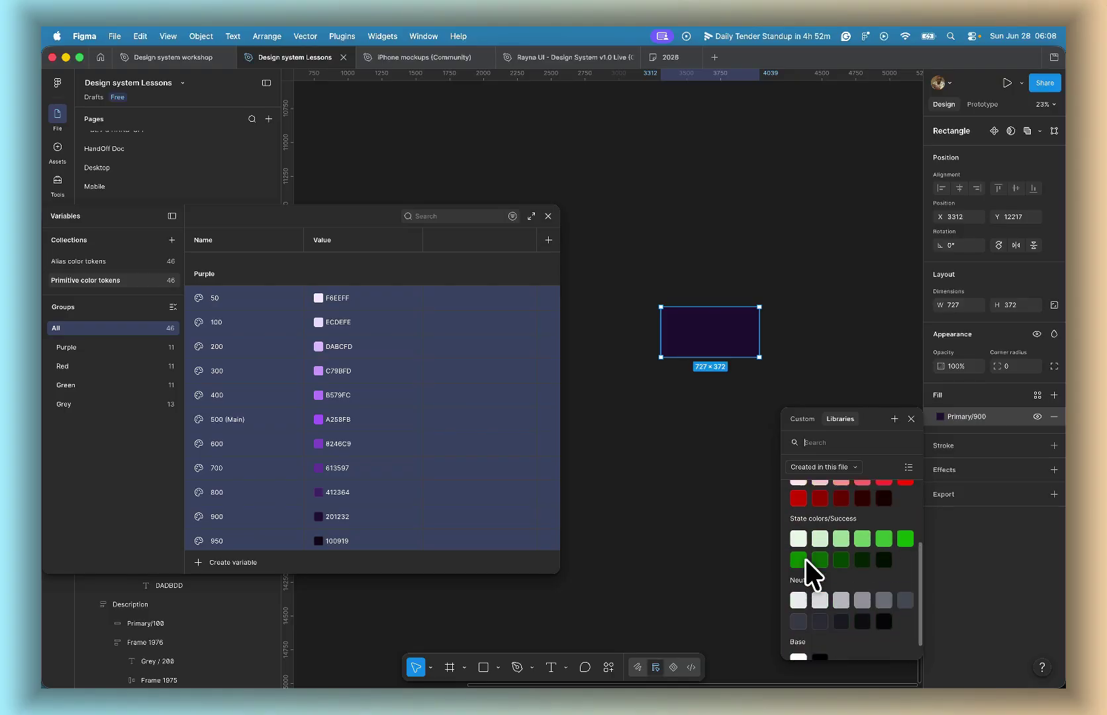
scroll(805, 558, "up", 3)
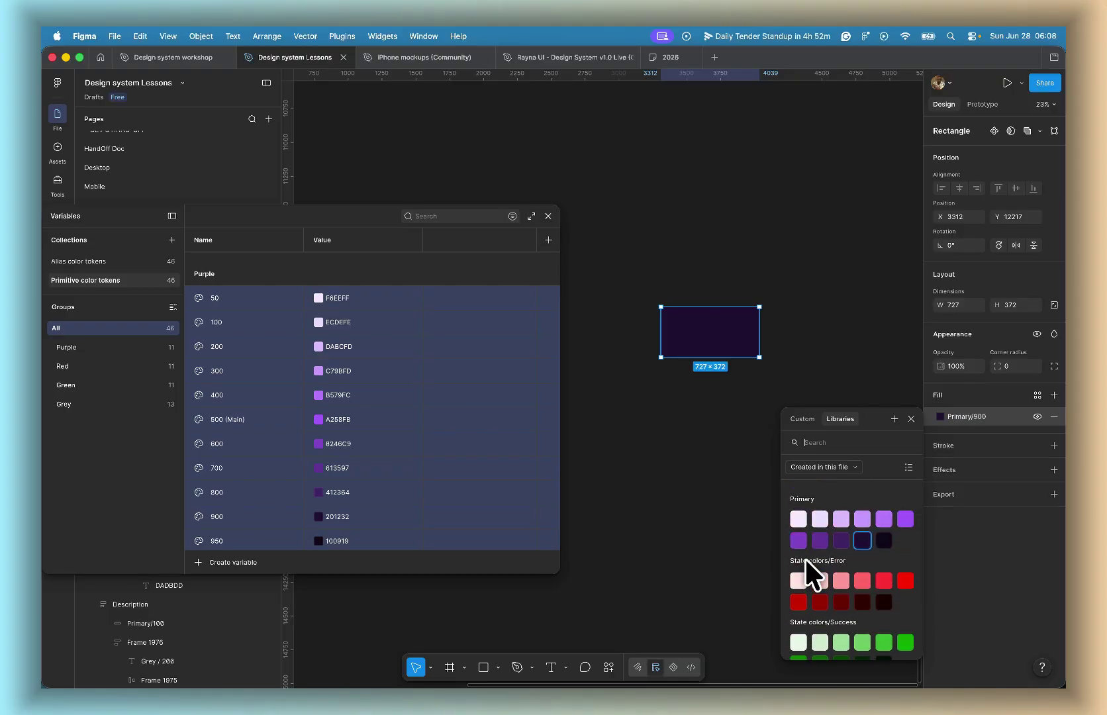
left_click(911, 419)
left_click(717, 448)
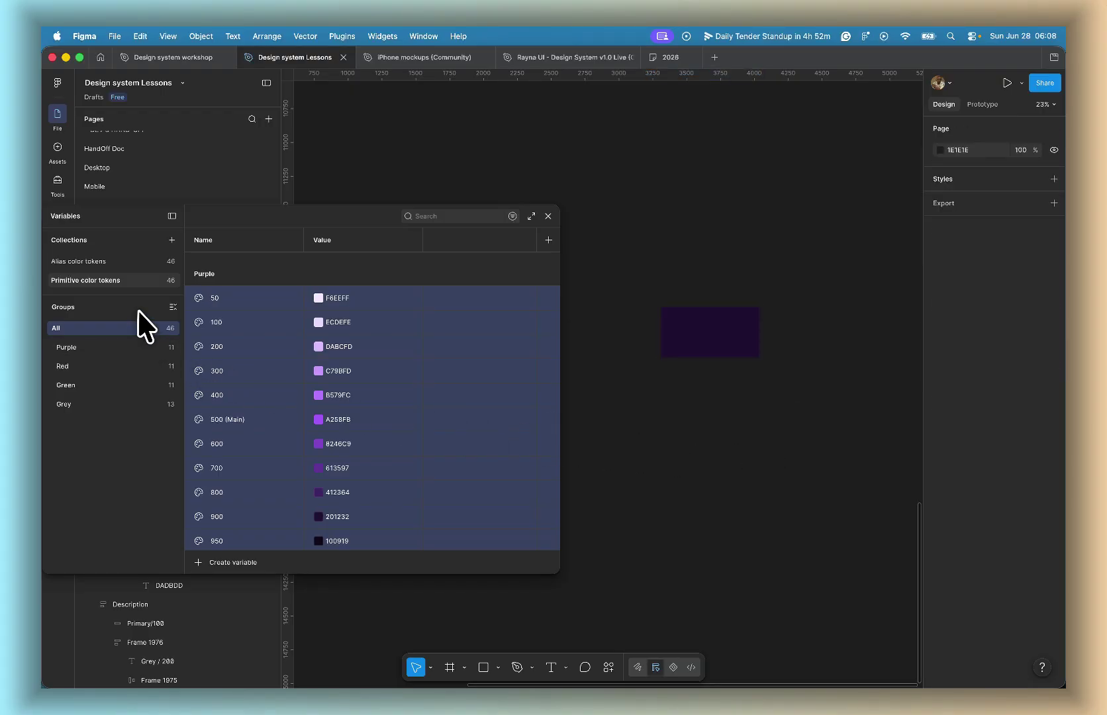
Step: Show the Alias color tokens collection in the expanded variables view and select the Primary 50 variable
left_click(144, 260)
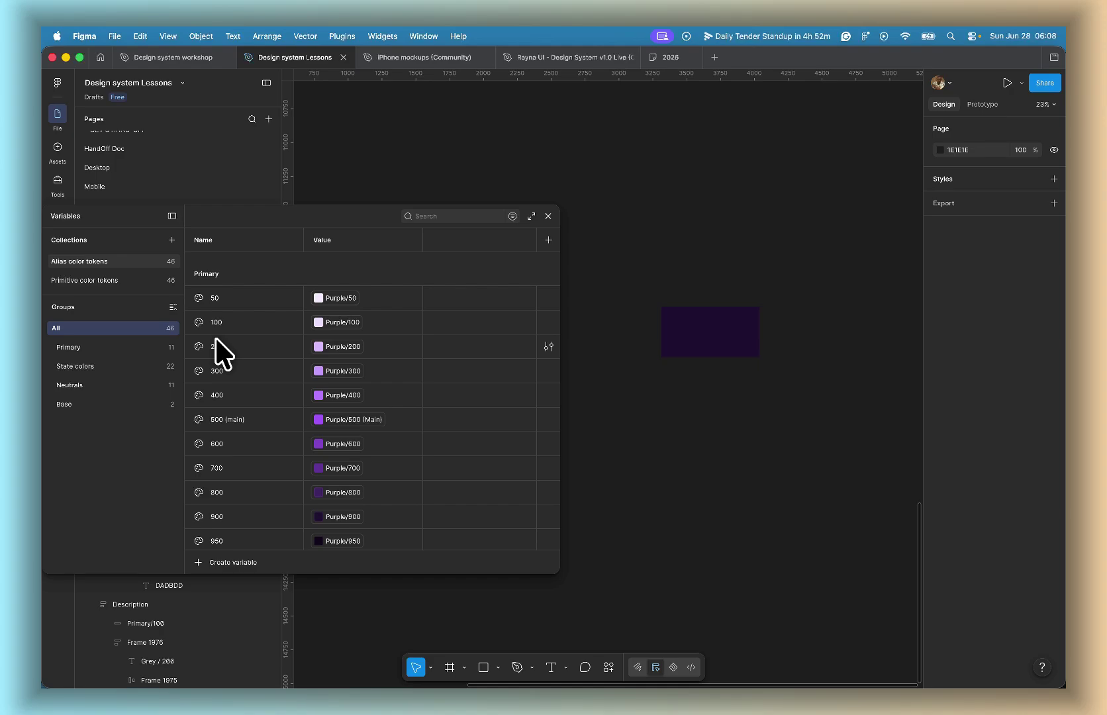
left_click(530, 217)
left_click(352, 166)
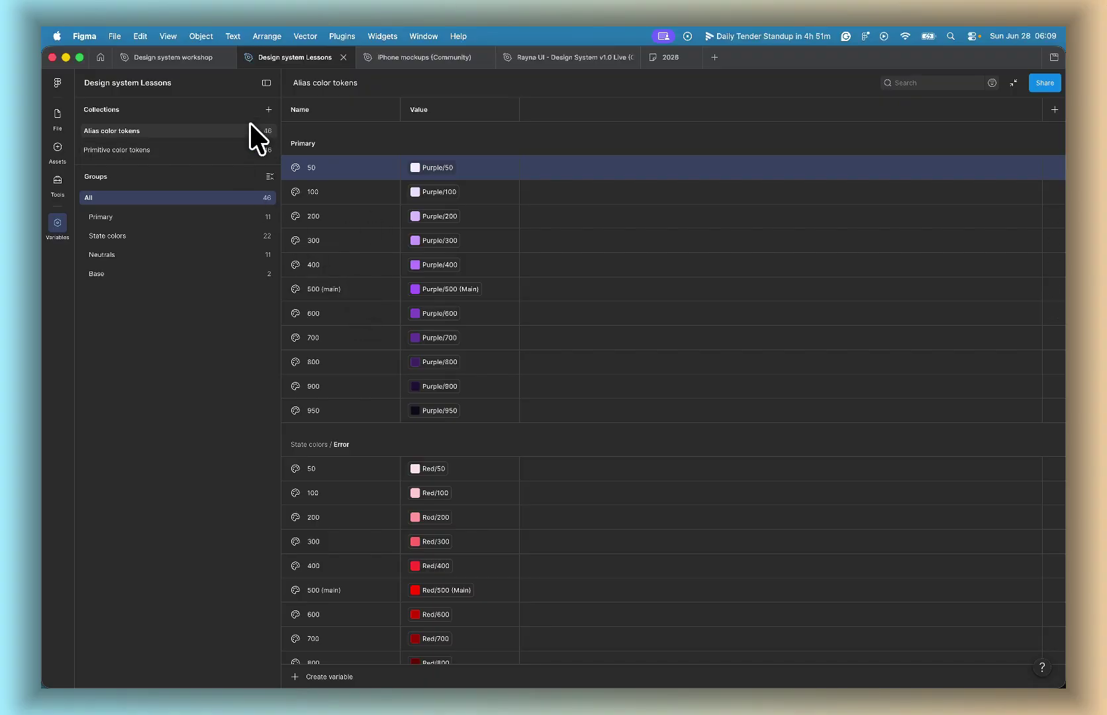
Step: Create a variable collection named Semantic and start it with a color variable
left_click(267, 109)
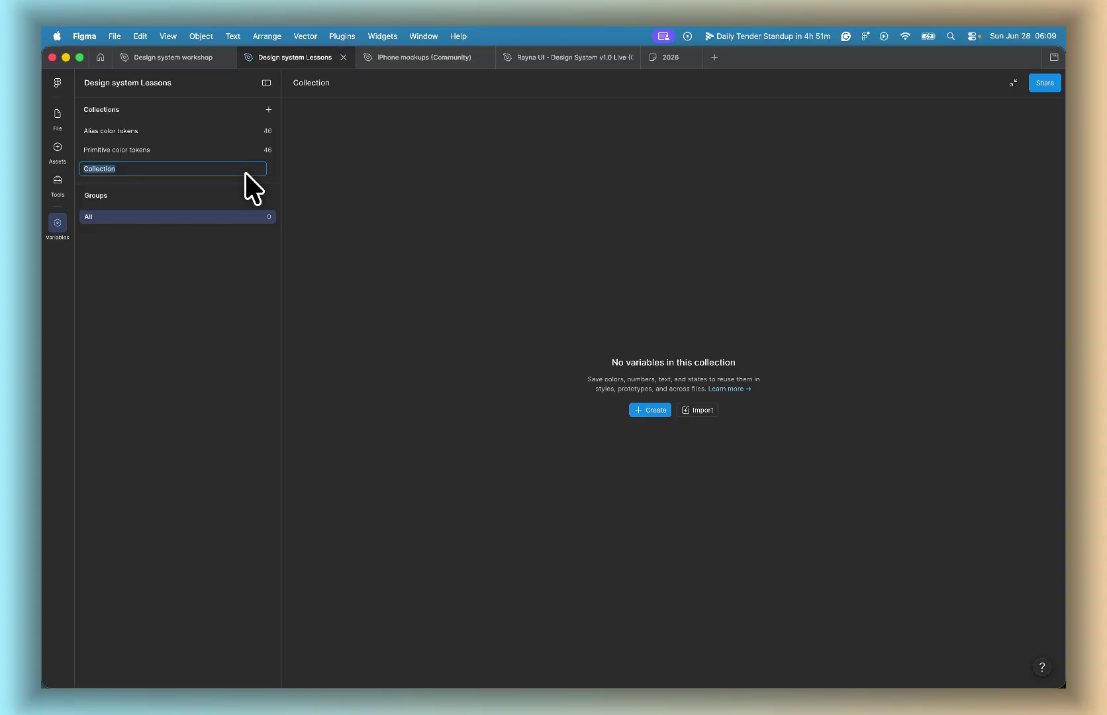
type("Semantic colors")
key("BackSpace")
key("BackSpace")
key("BackSpace")
key("BackSpace")
key("BackSpace")
key("BackSpace")
left_click(643, 408)
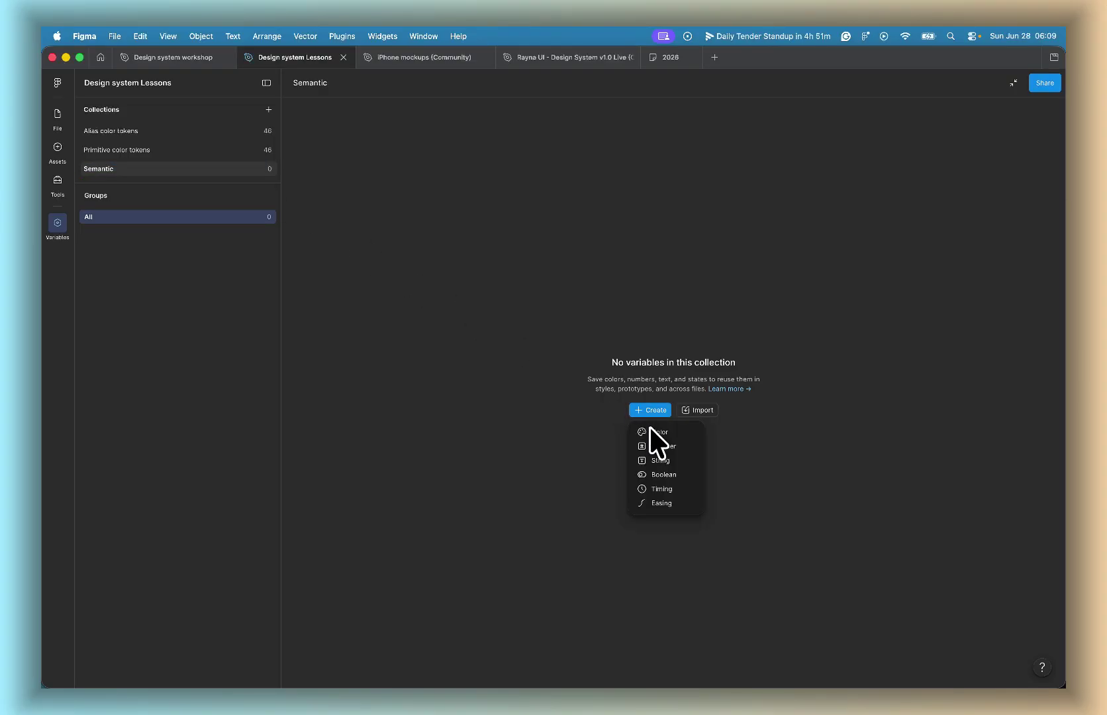
left_click(652, 429)
Step: Switch to the design tokens article in the browser and read about semantic token examples and two-tier versus three-tier architecture
key("ctrl+Right")
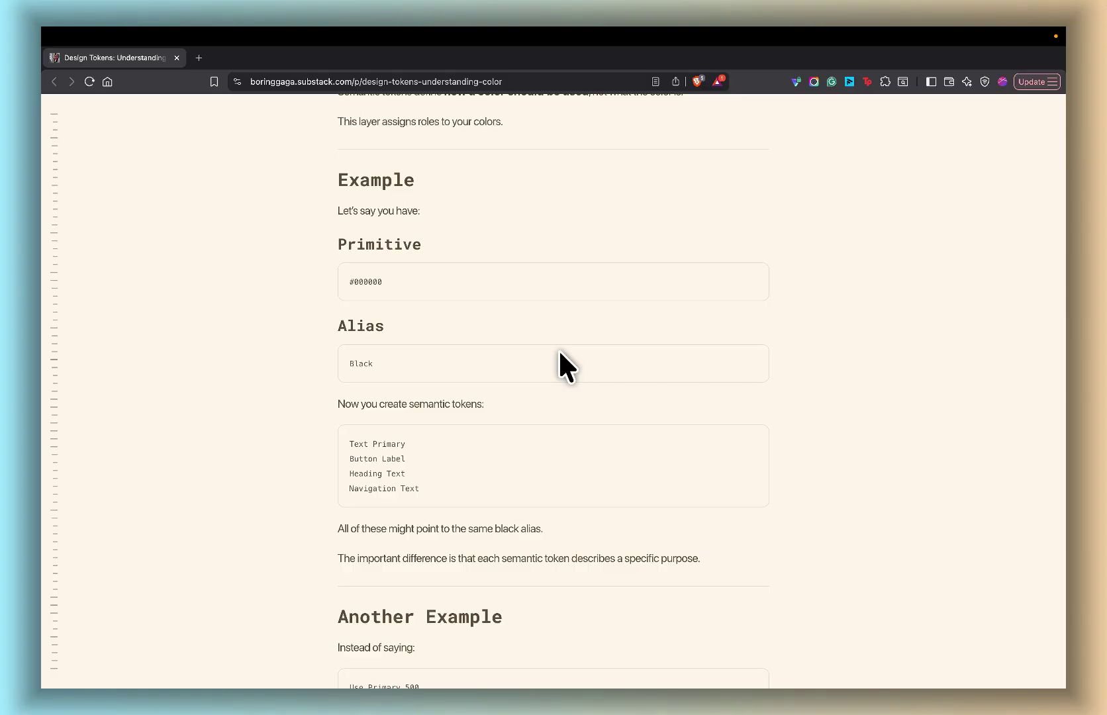
scroll(559, 353, "down", 5)
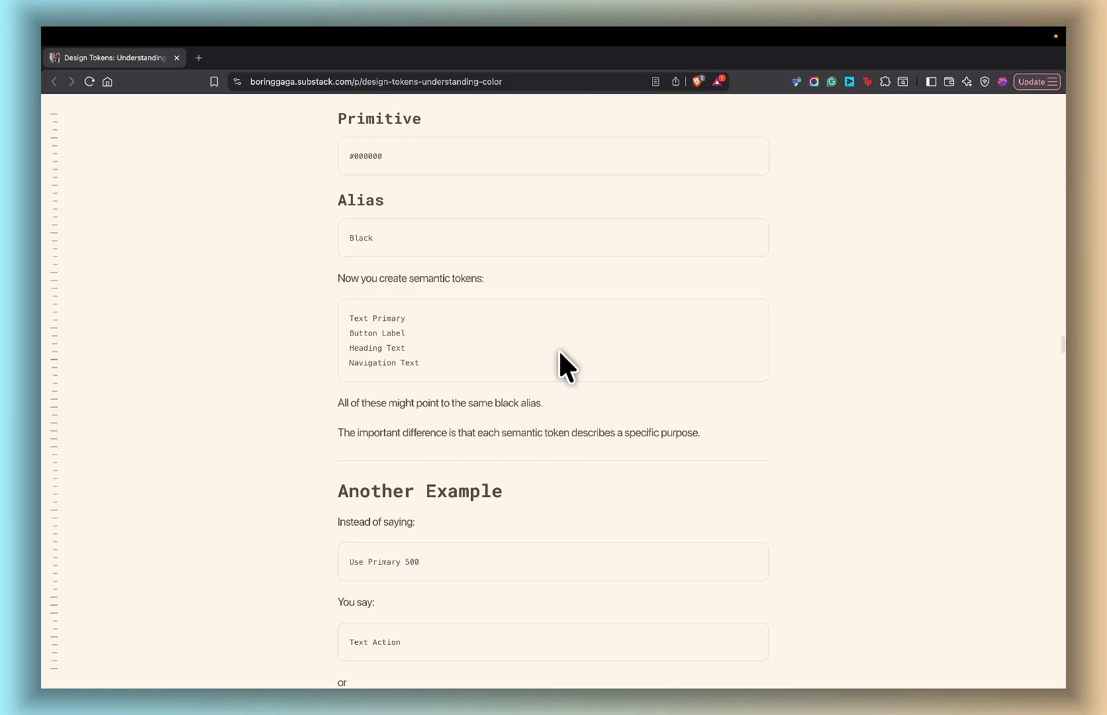
scroll(560, 353, "down", 15)
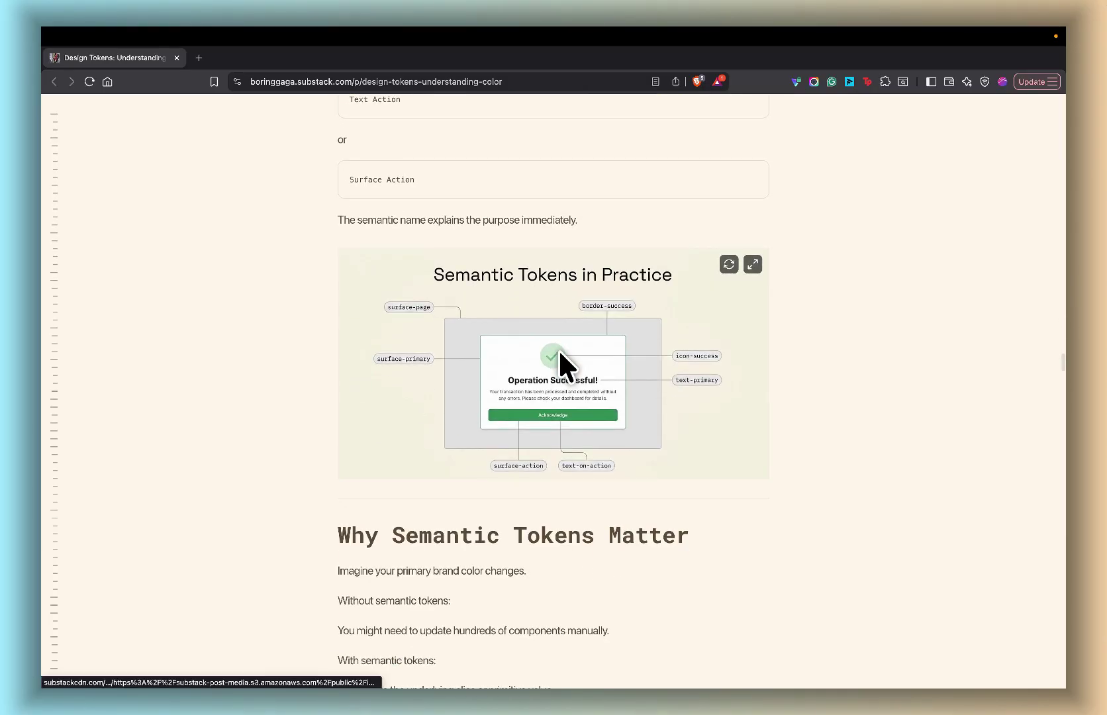
scroll(560, 366, "down", 20)
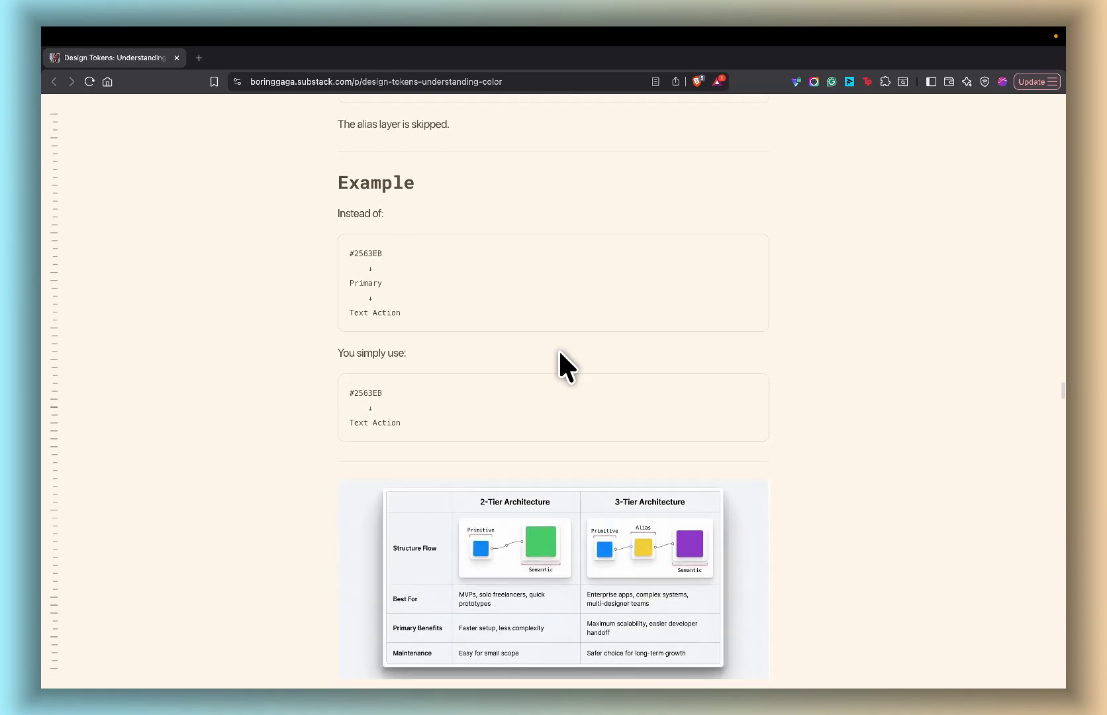
scroll(559, 353, "down", 12)
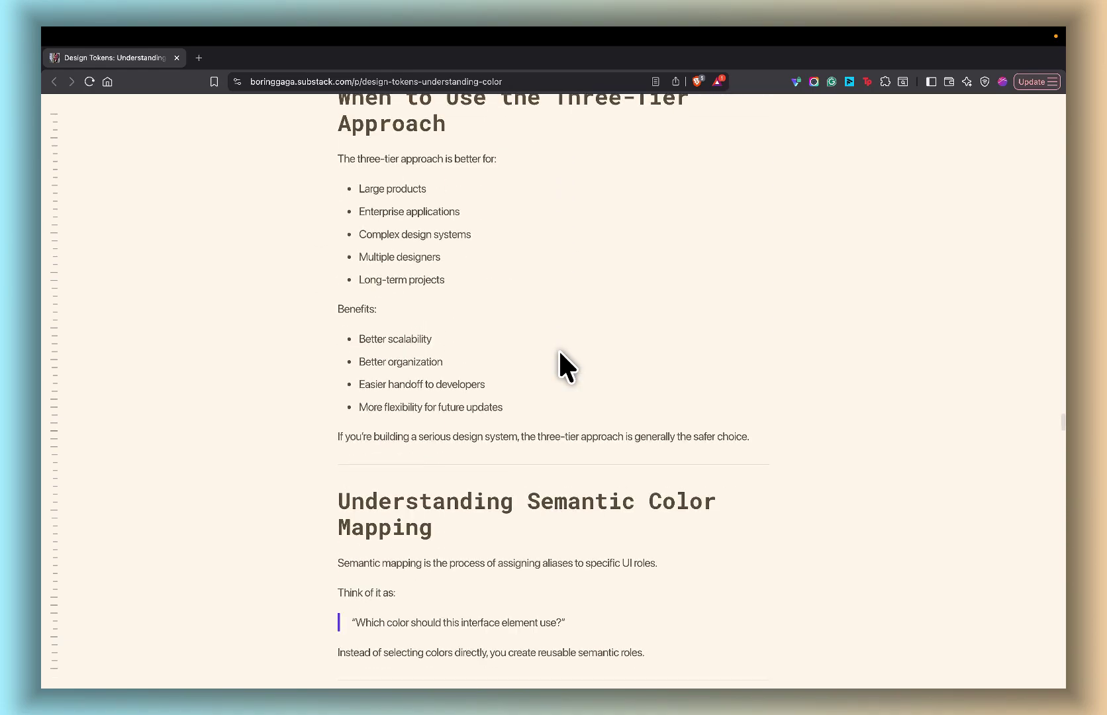
Step: Examine the article's essential semantic categories for text, surface, icons and borders, including the common surface tokens
scroll(558, 348, "down", 5)
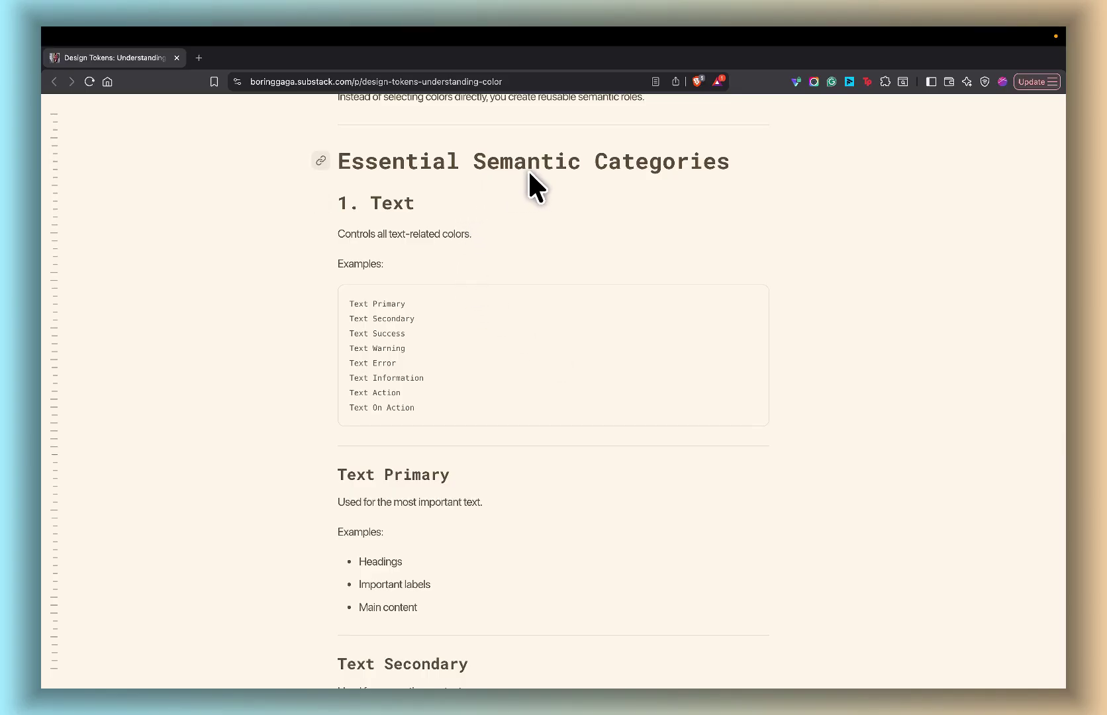
scroll(407, 298, "down", 5)
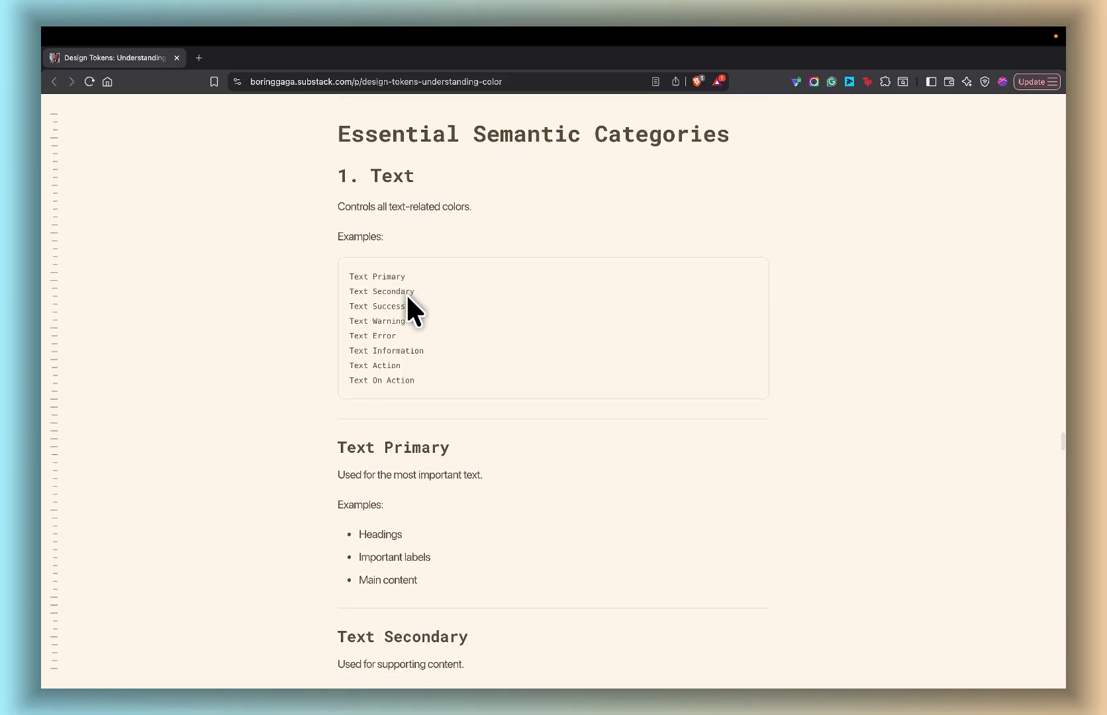
scroll(406, 297, "down", 20)
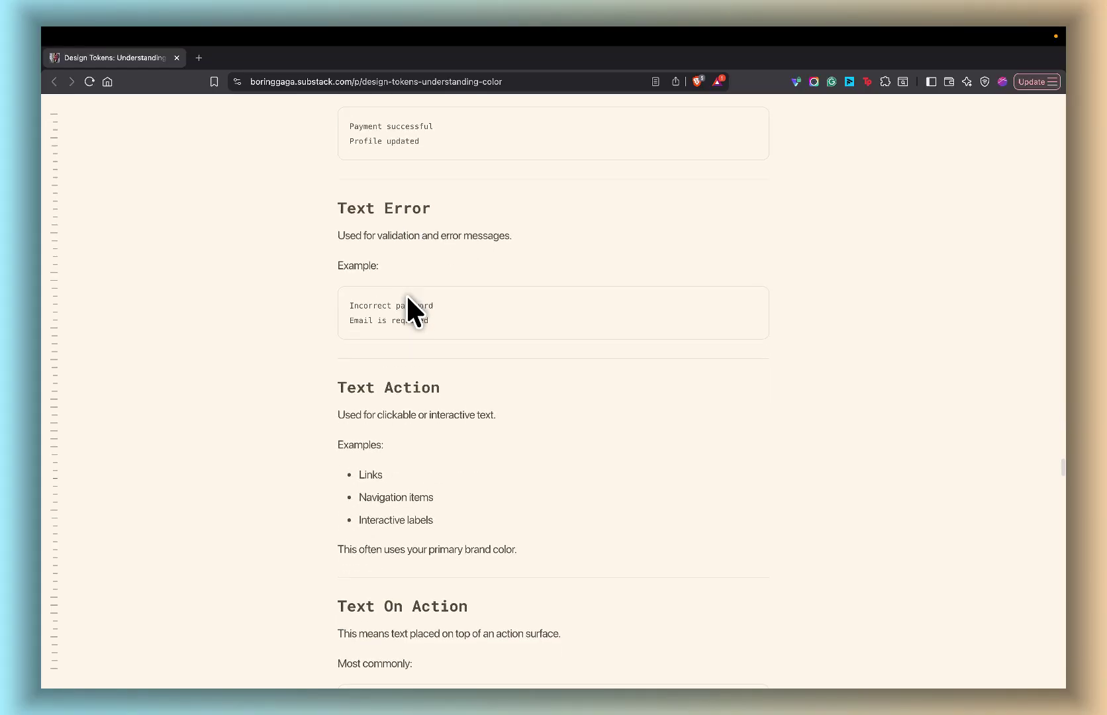
scroll(406, 294, "down", 10)
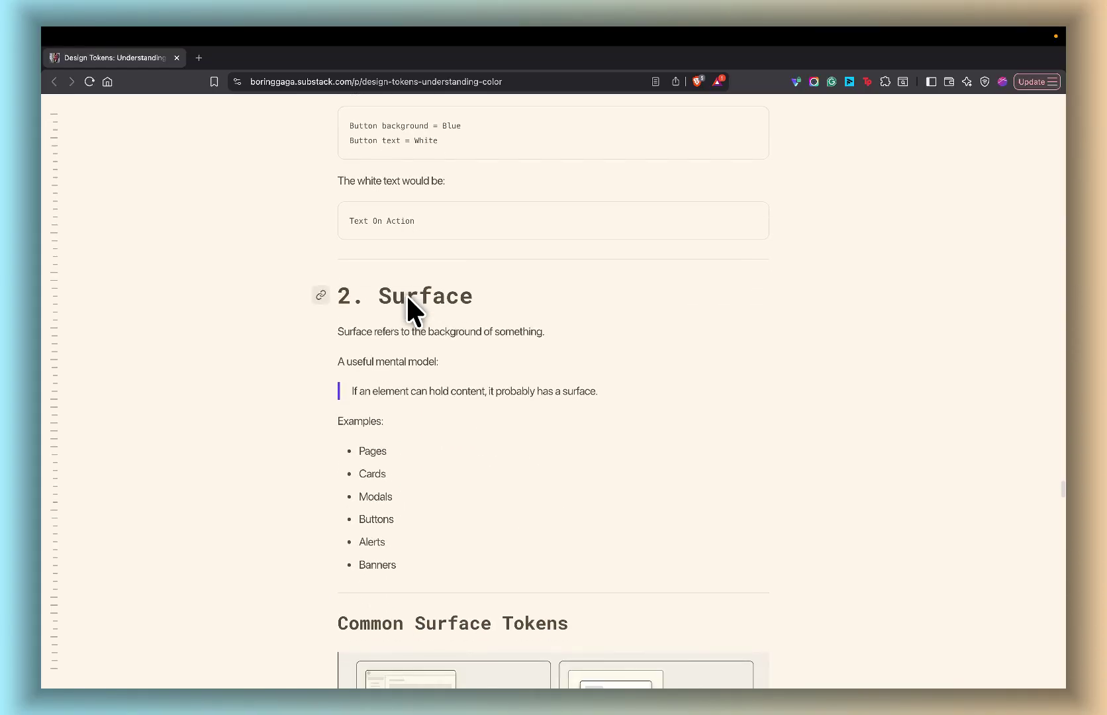
scroll(406, 294, "down", 20)
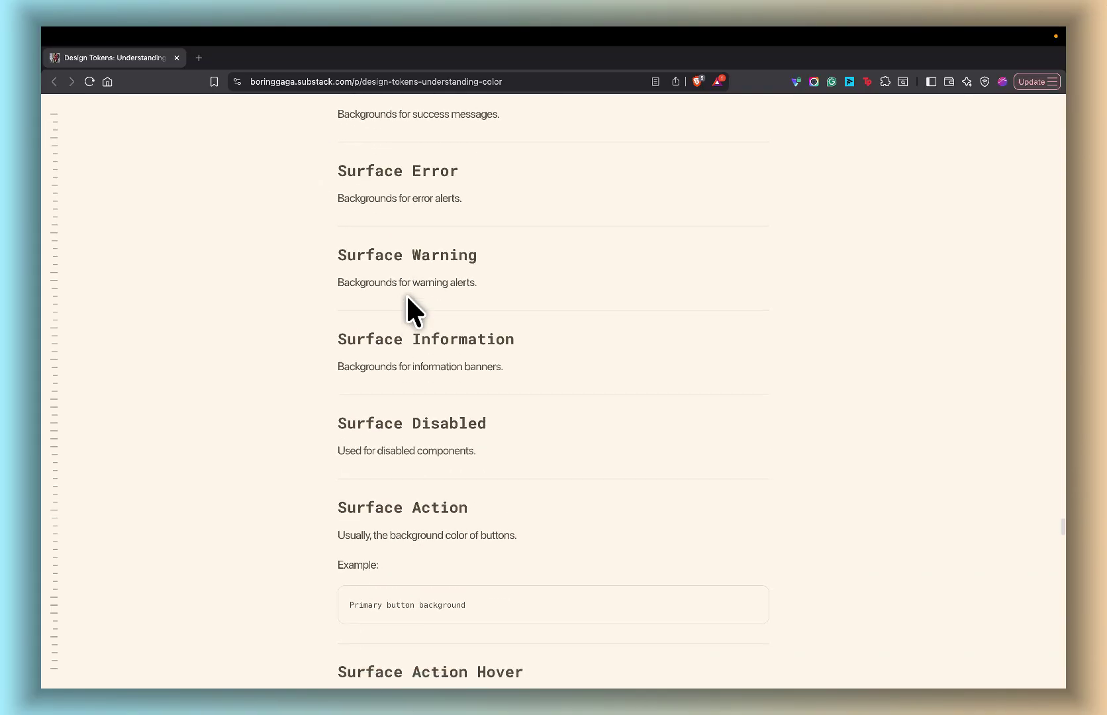
scroll(406, 294, "down", 7)
scroll(410, 351, "down", 7)
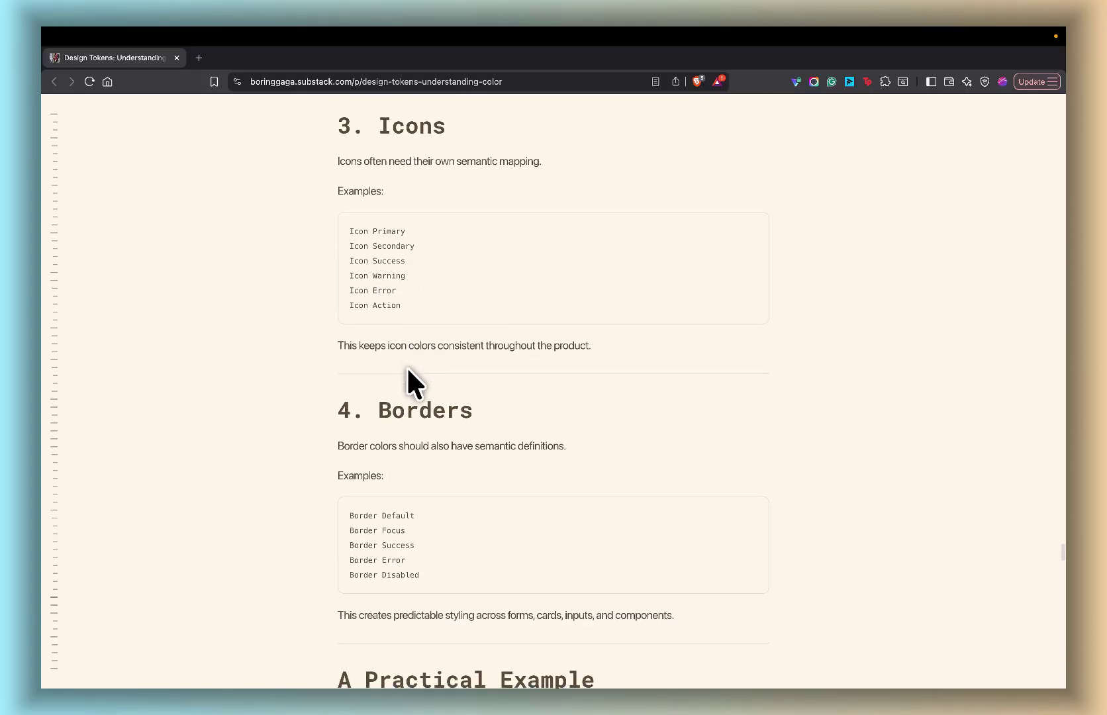
scroll(406, 437, "up", 10)
scroll(406, 440, "up", 15)
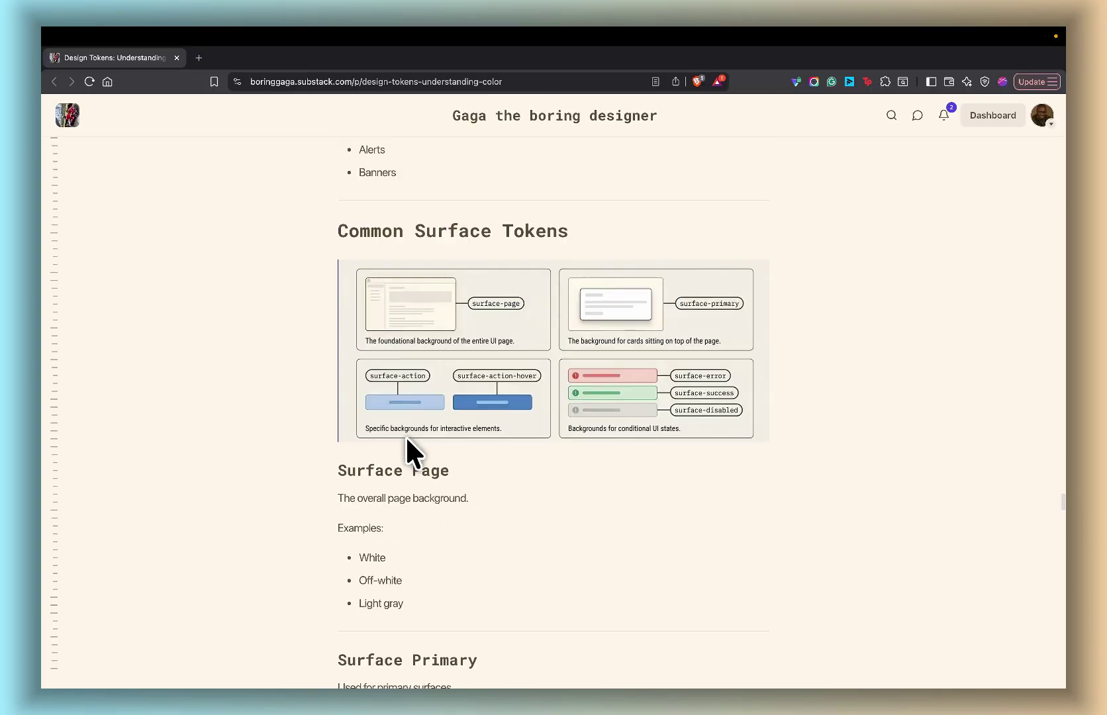
Step: Find the article's list of text token examples and return to Figma's Semantic collection
scroll(407, 439, "up", 8)
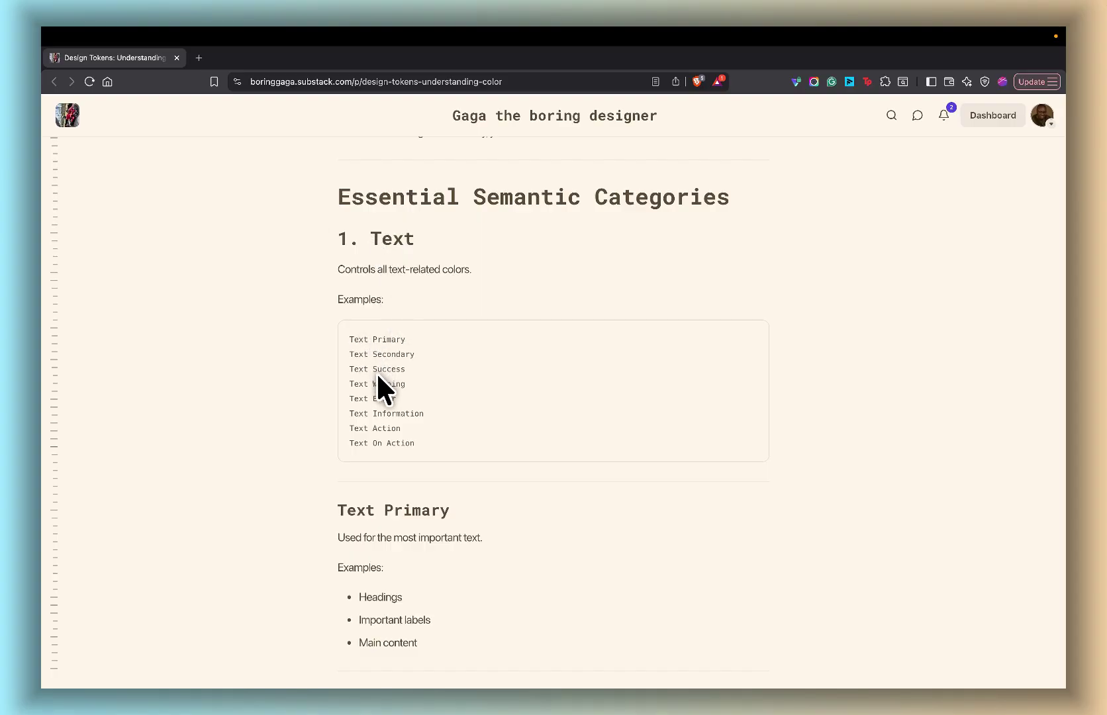
key("ctrl+Left")
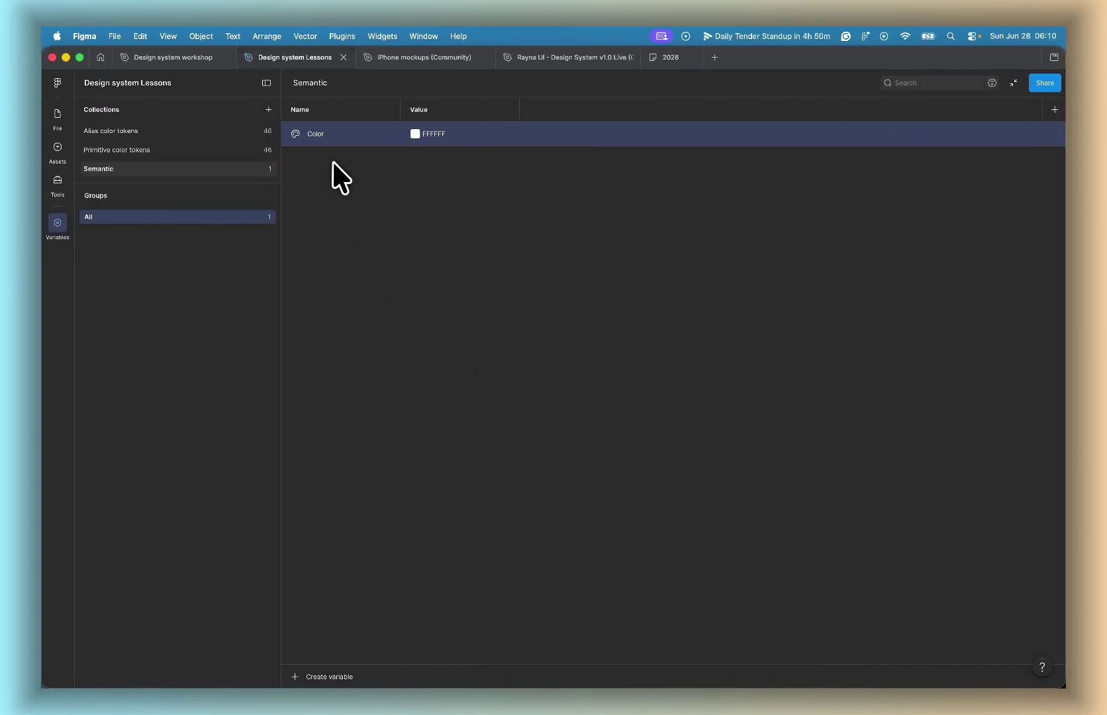
double_click(313, 133)
type("Text")
key("Return")
key("ctrl+Right")
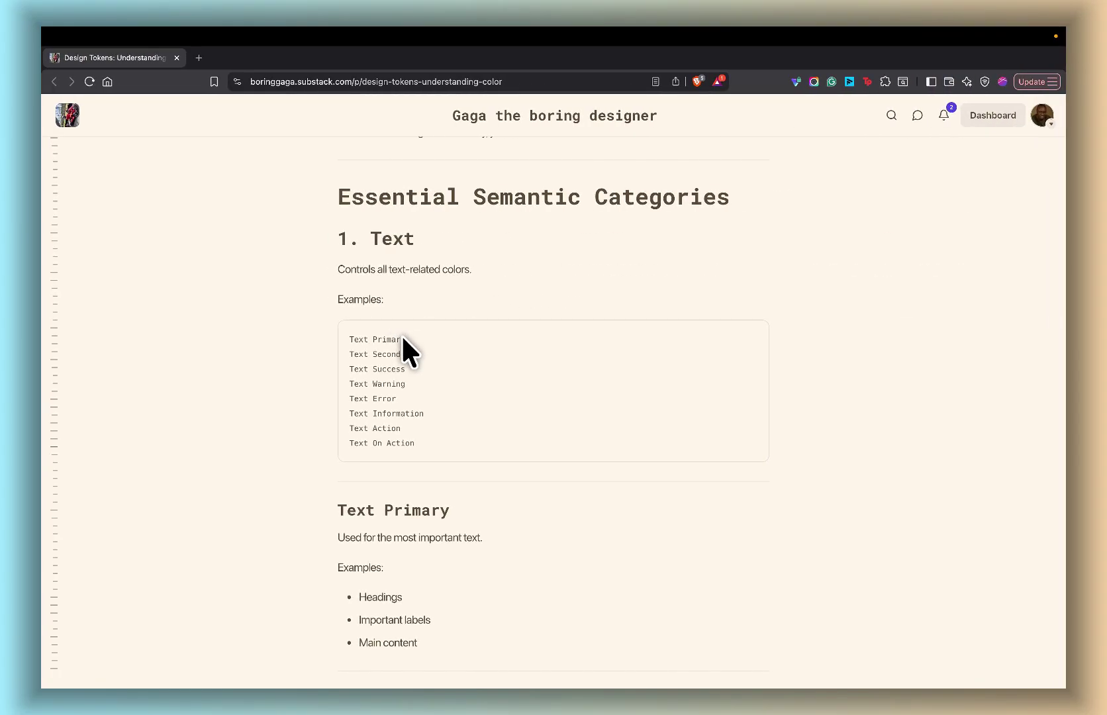
key("ctrl+Left")
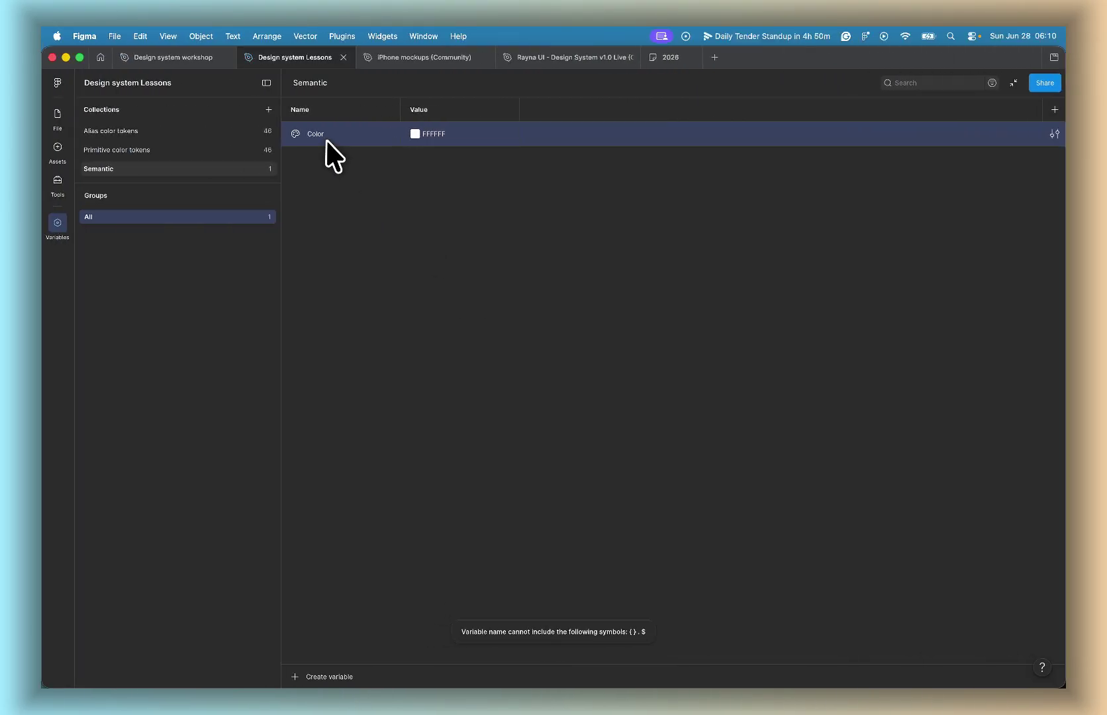
Step: Rename the Semantic collection's color variable as Text/Primary
double_click(319, 135)
type("Text/P")
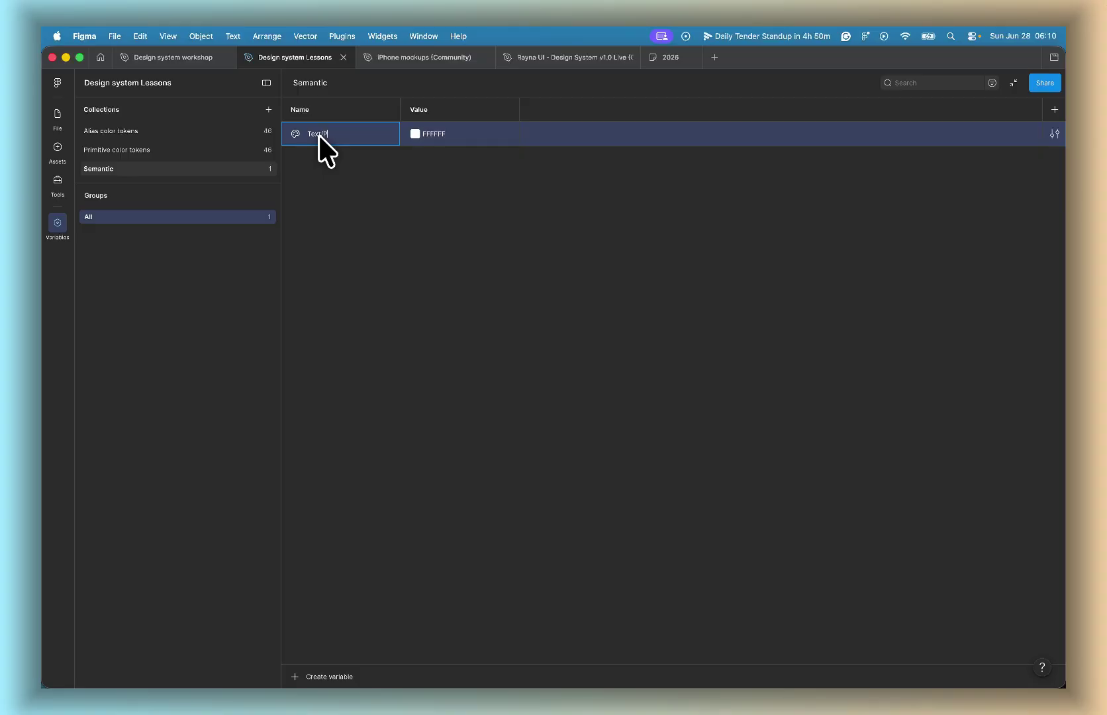
type("rimary")
key("Return")
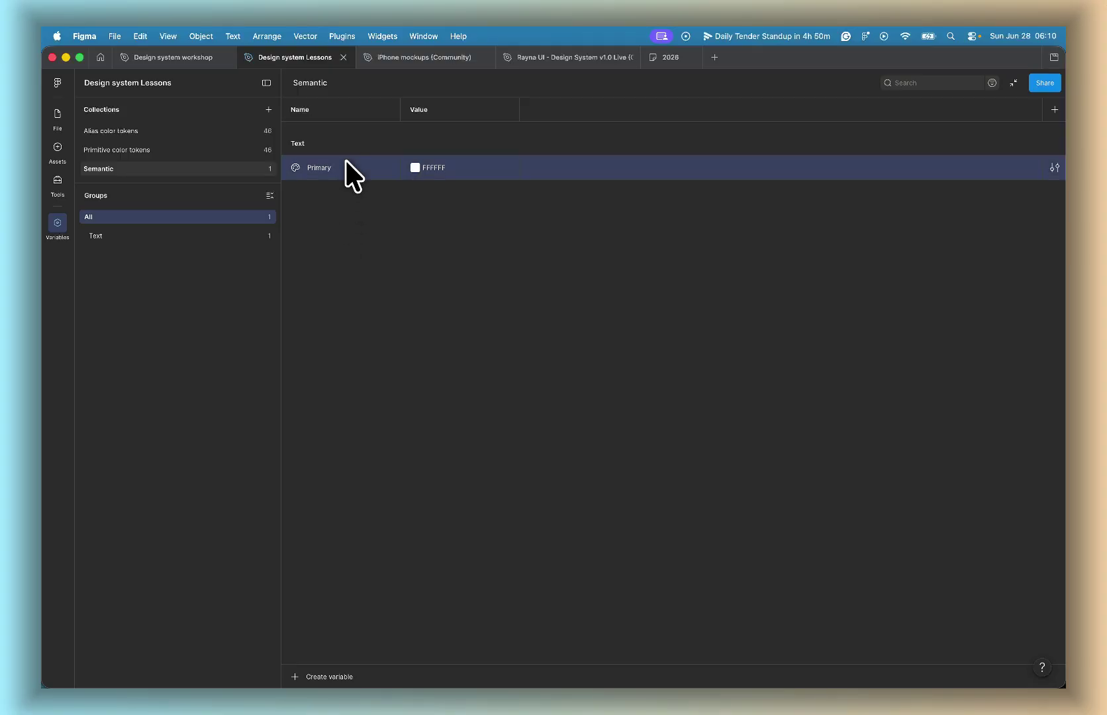
Step: In the Text group, duplicate the Primary color variable and duplicate its copy as well
left_click(238, 236)
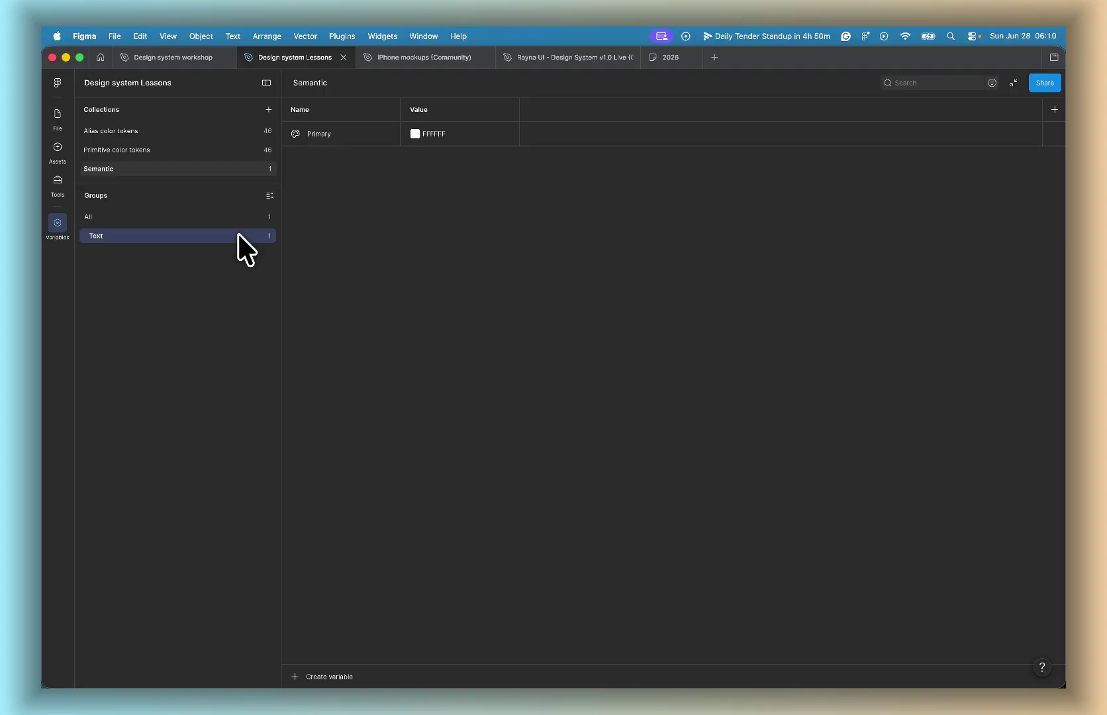
left_click(324, 131)
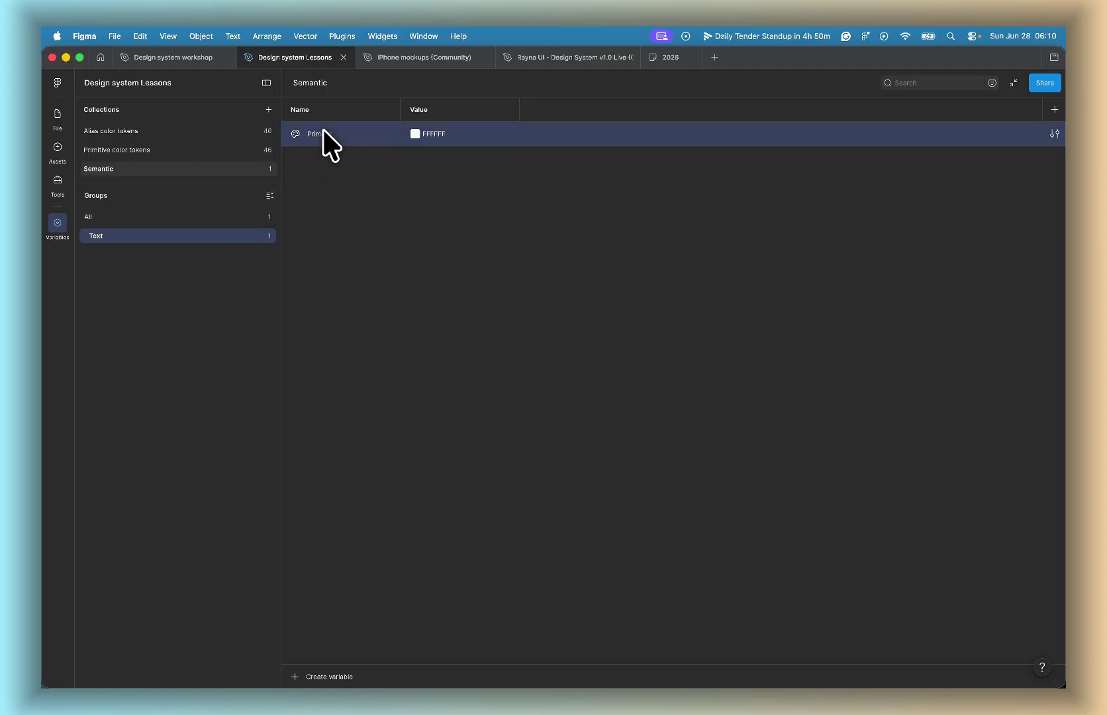
right_click(324, 133)
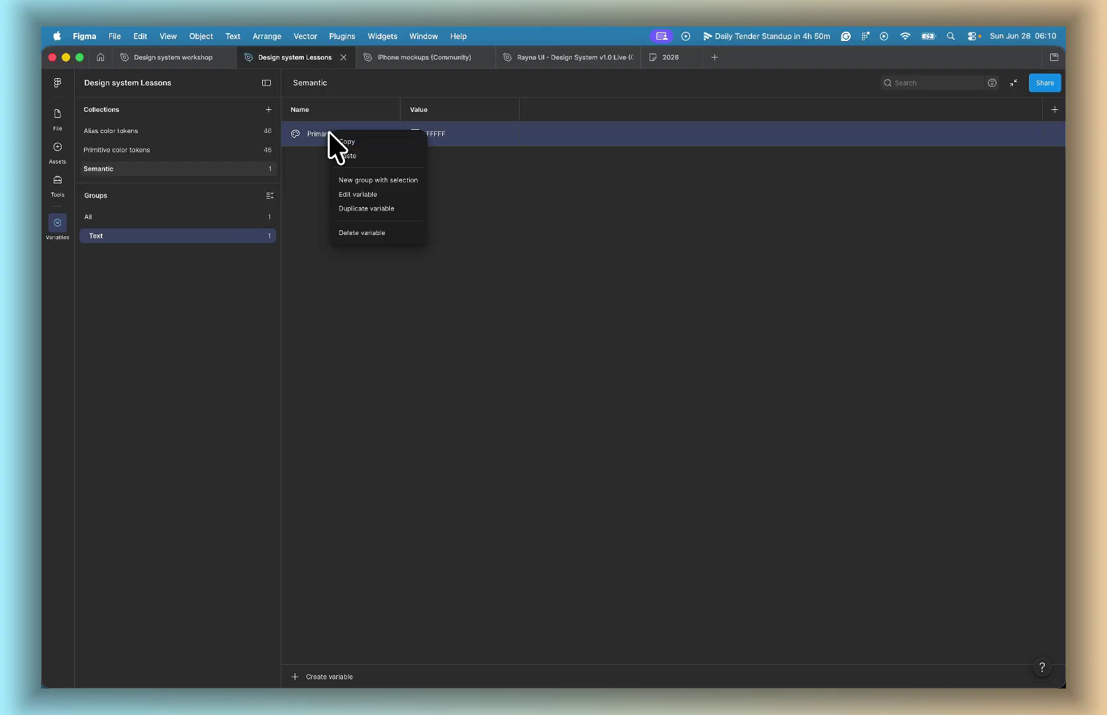
left_click(342, 205)
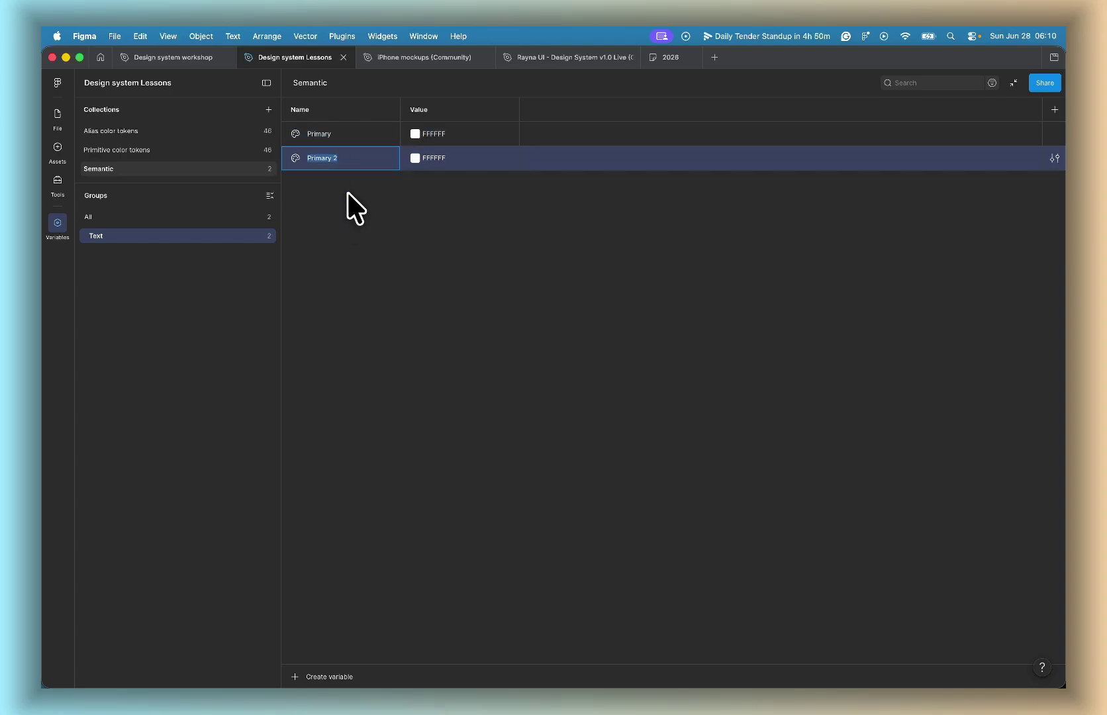
left_click(356, 165)
left_click(444, 205)
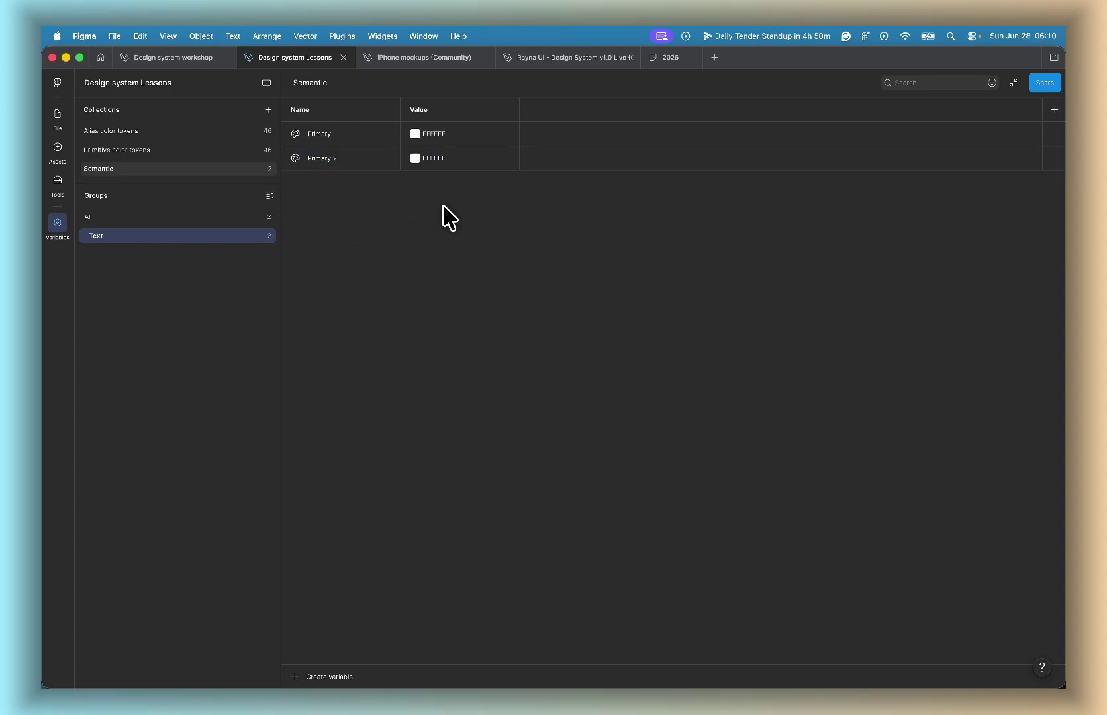
left_click(382, 153)
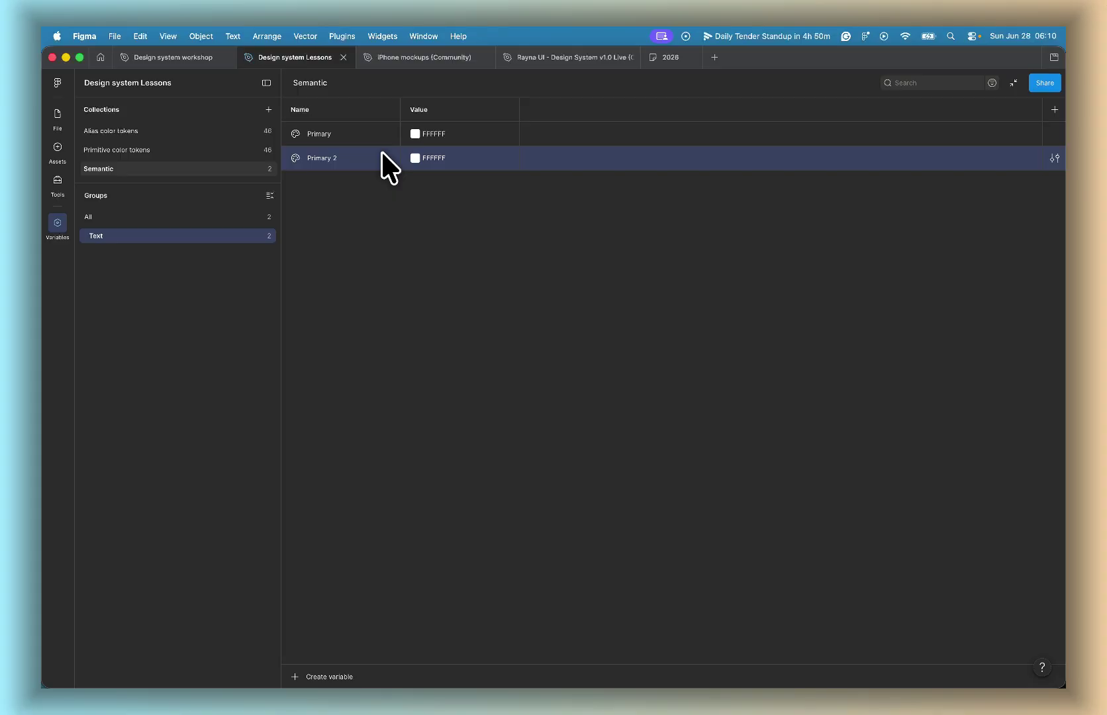
right_click(382, 152)
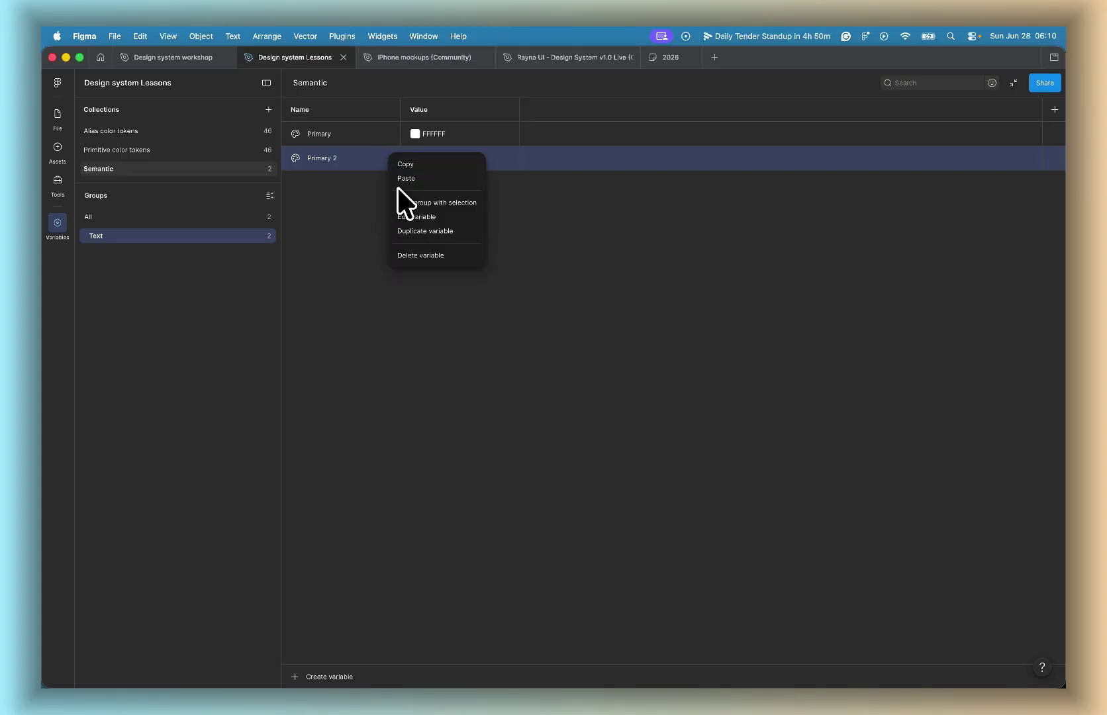
left_click(418, 227)
key("Return")
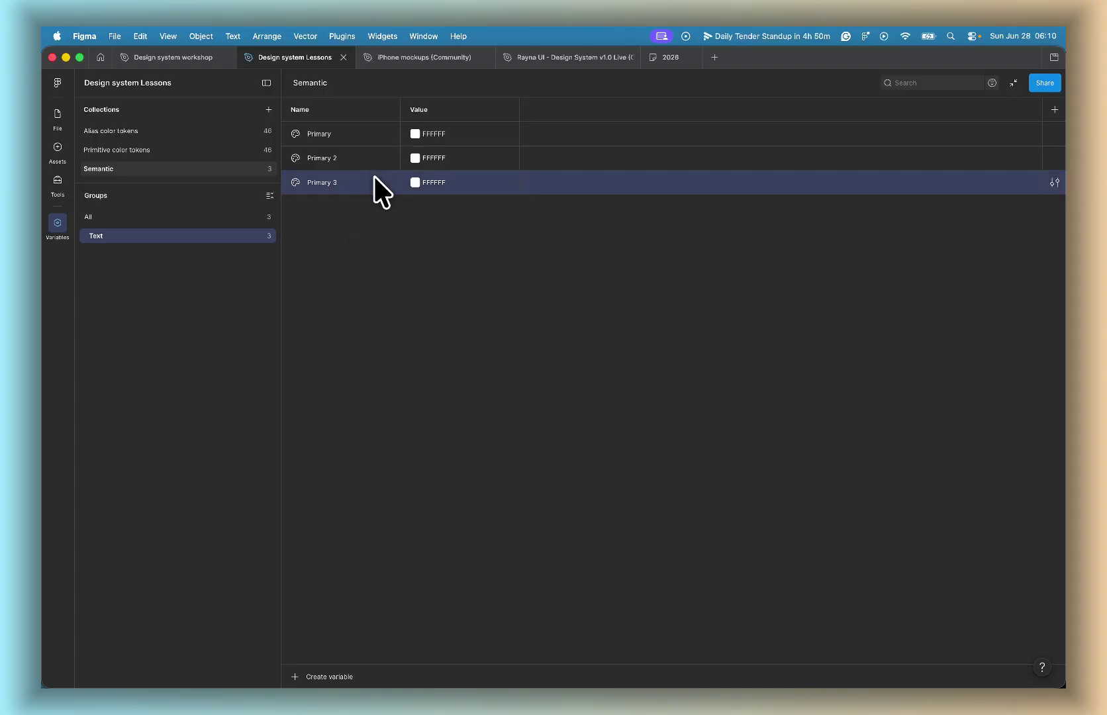
Step: Check the article's text token list and rename the first copy of Primary in Figma's Text group as secondary
key("ctrl+Right")
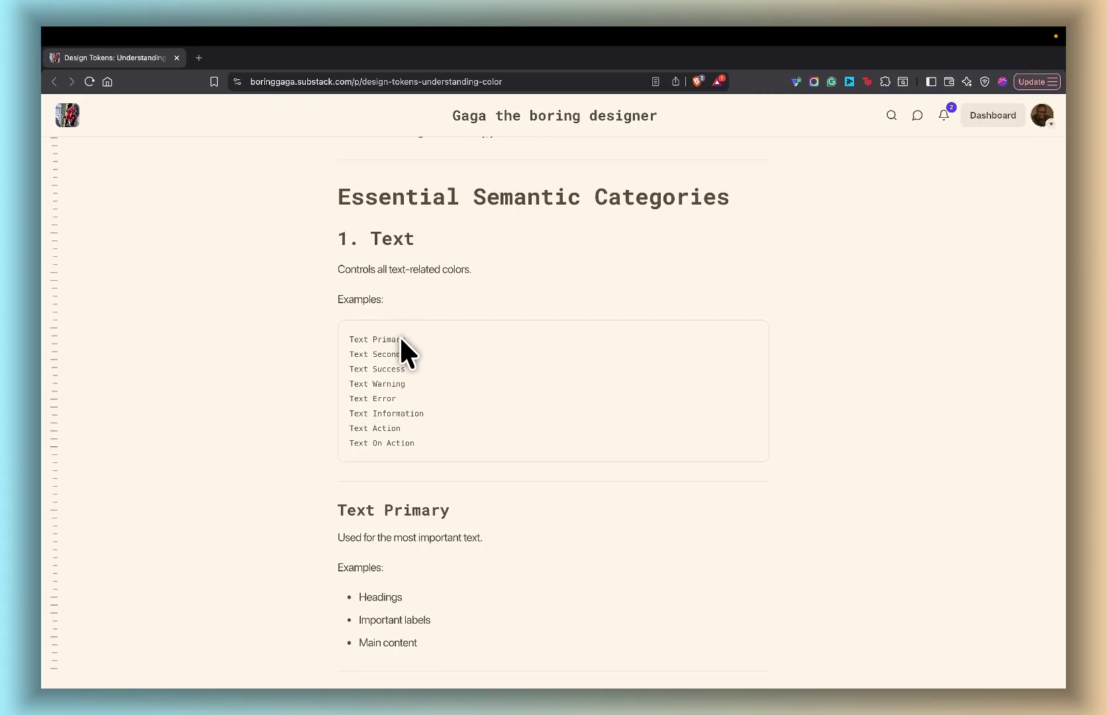
key("ctrl+Left")
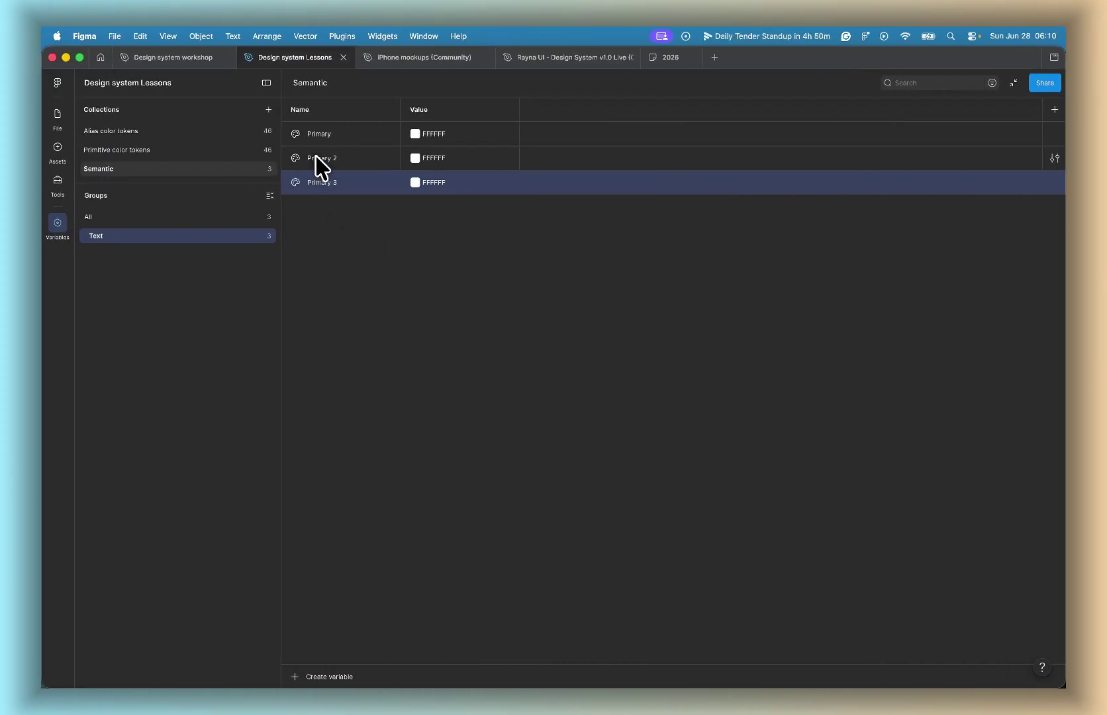
double_click(315, 158)
type("Seco")
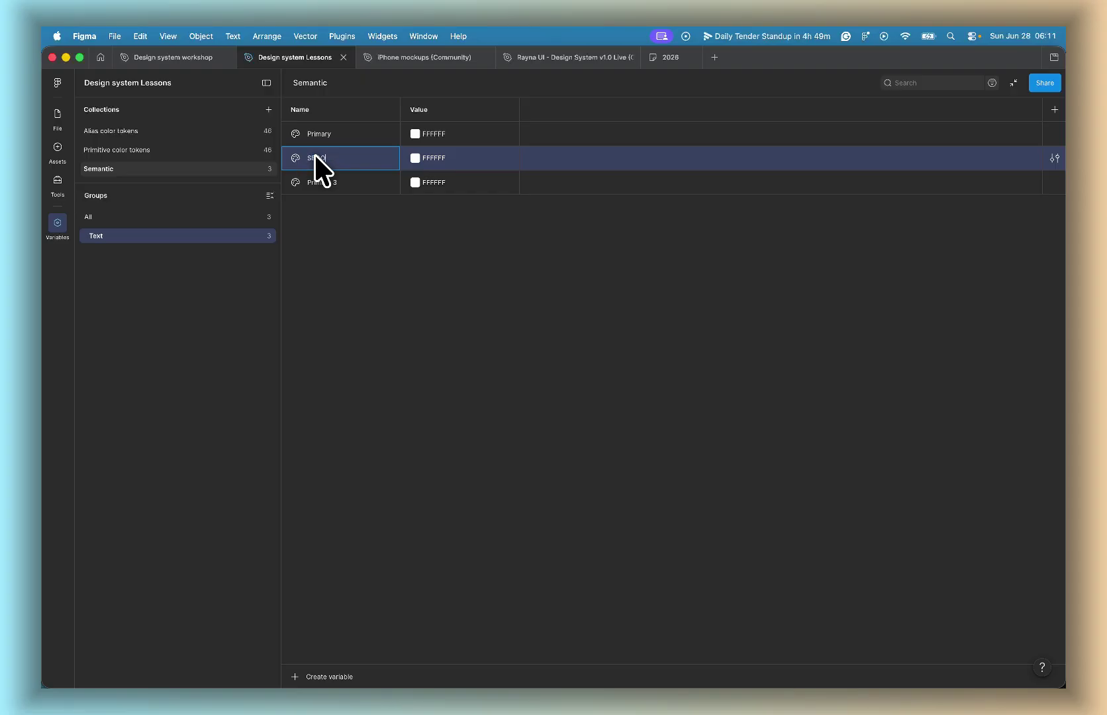
type("NDARY")
key("super+a")
type("secondar")
Step: Rename the second copy of Primary in the Text group as success, following the article's text token list
key("ctrl+Right")
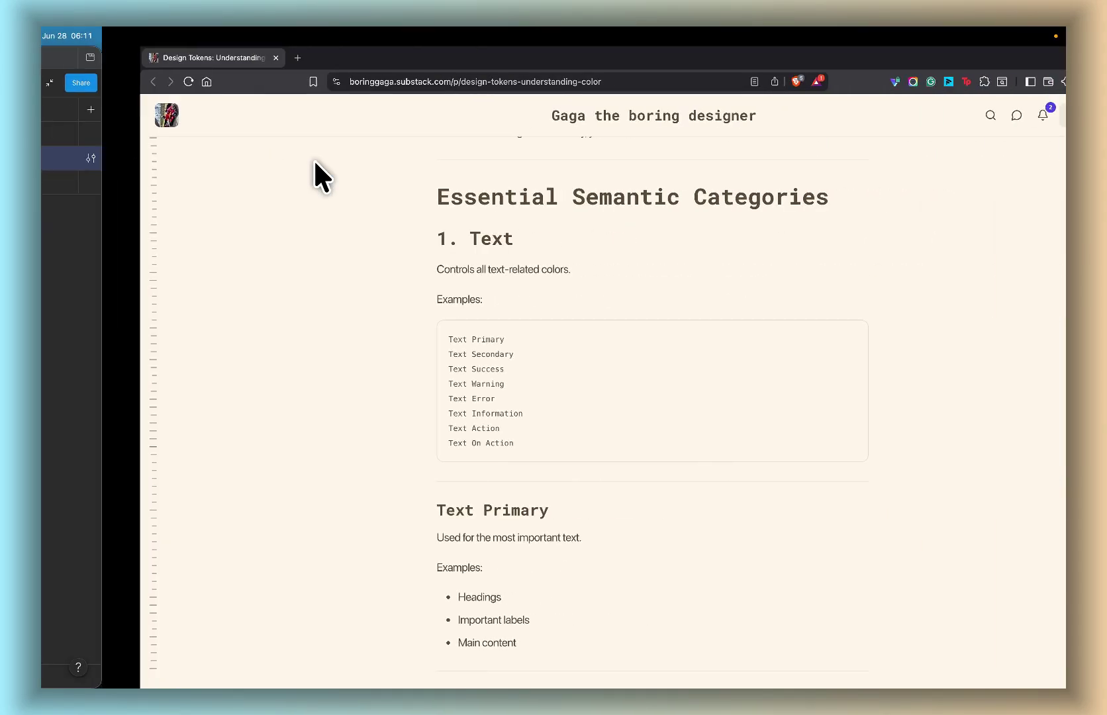
key("ctrl+Left")
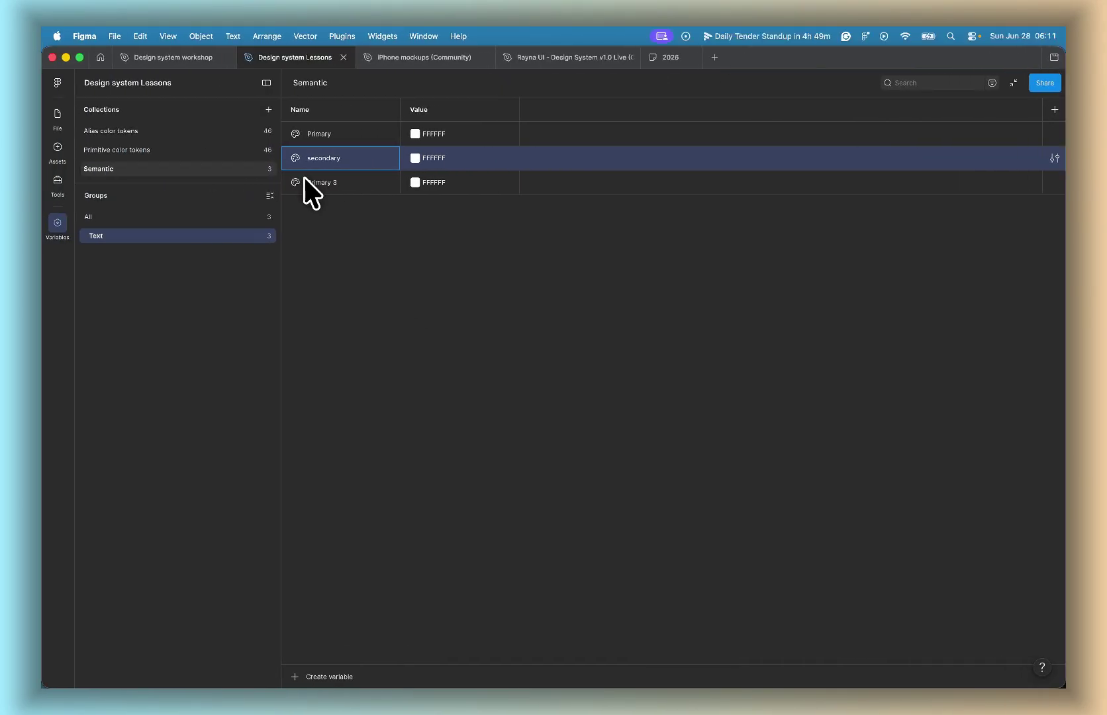
double_click(306, 182)
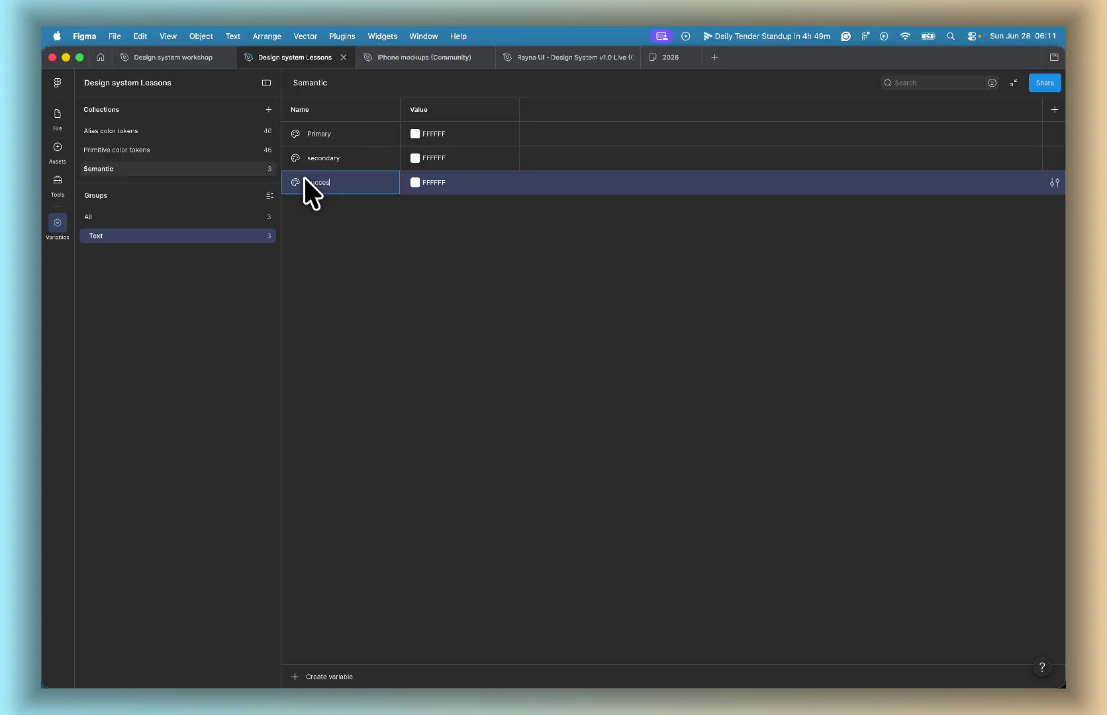
type("succes")
key("ctrl+Right")
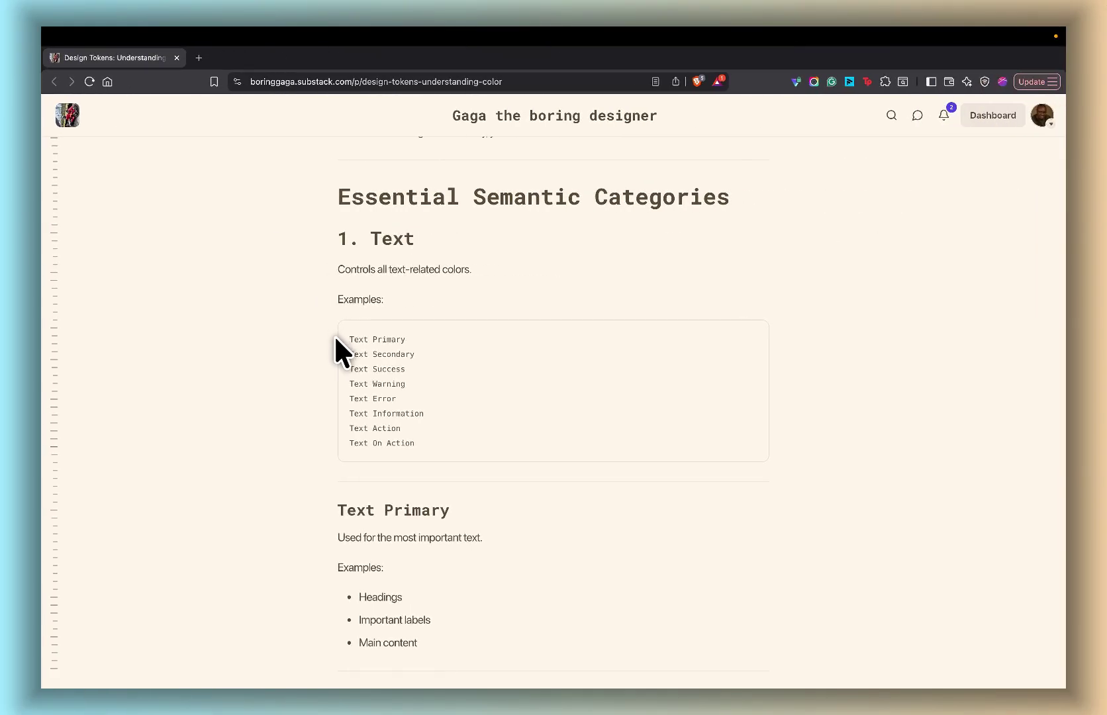
key("ctrl+Left")
left_click(338, 225)
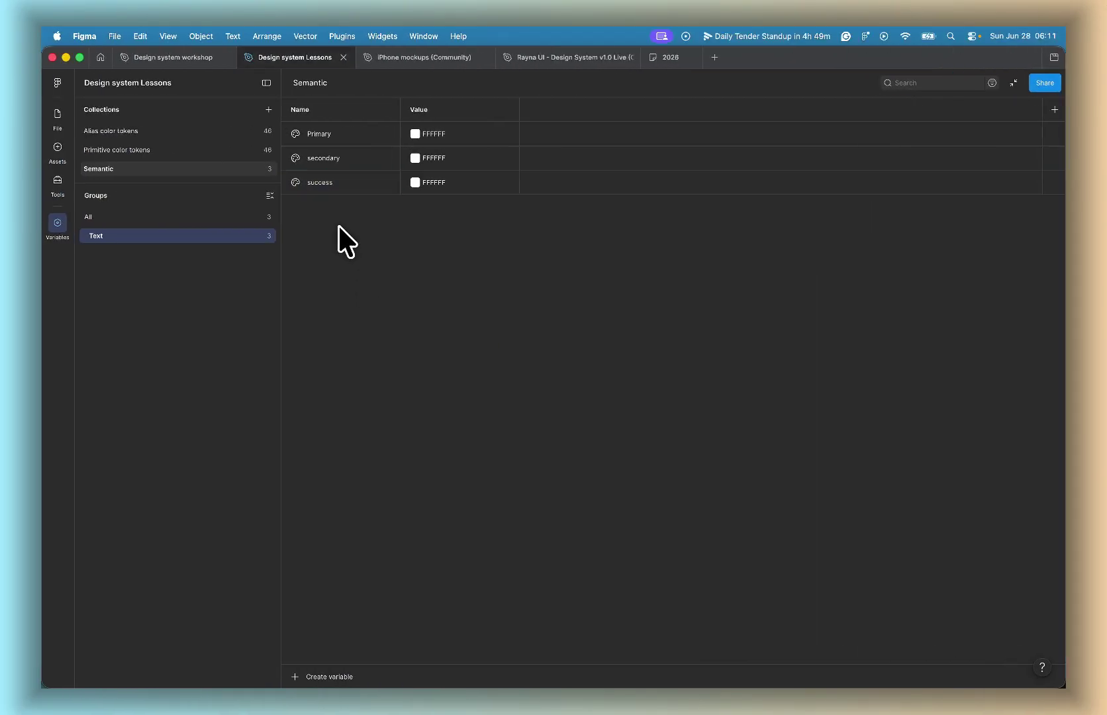
Step: Duplicate the success variable and rename the copy as warning, following the article's text token list
left_click(358, 177)
right_click(359, 177)
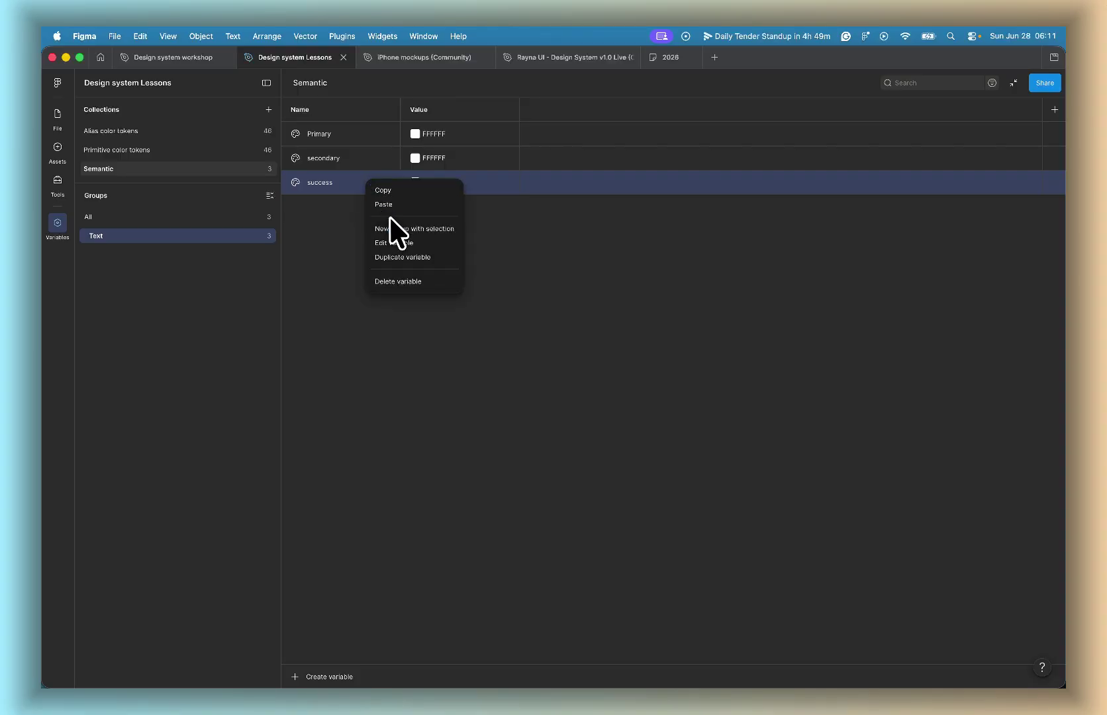
left_click(394, 256)
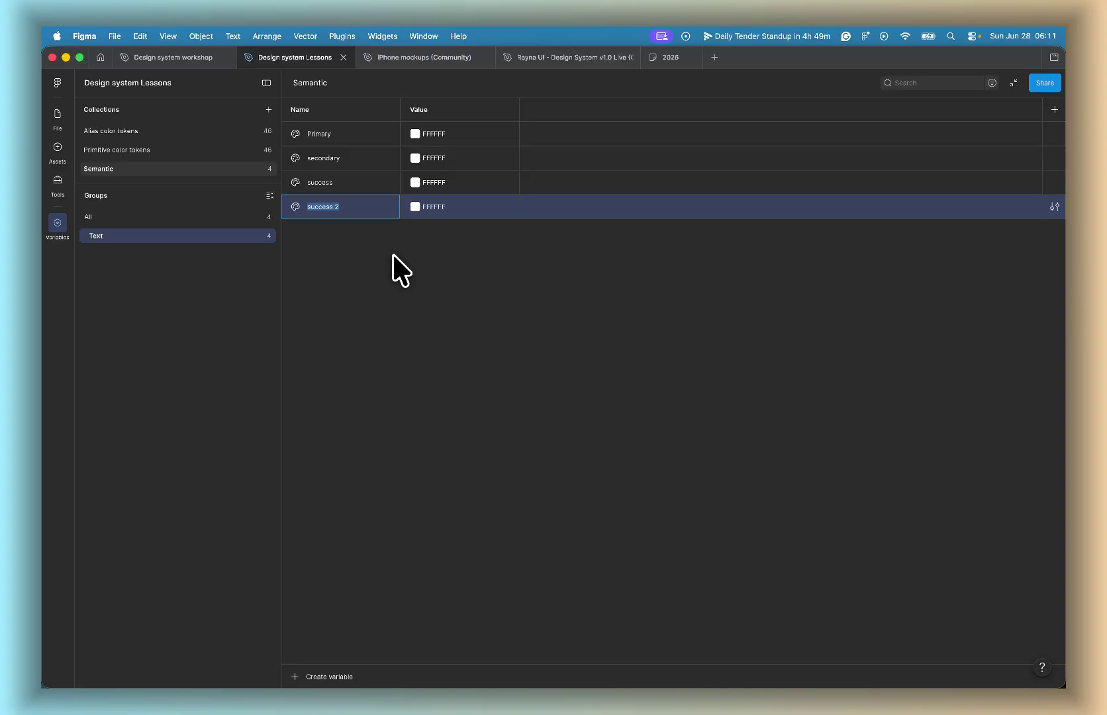
key("ctrl+Right")
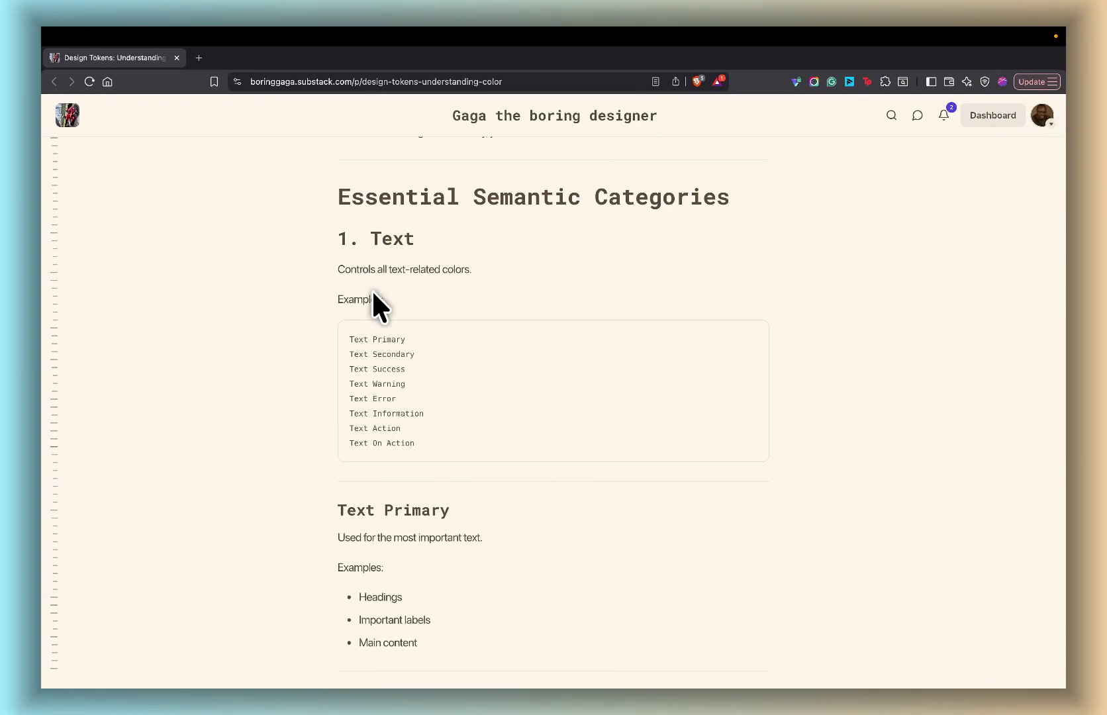
key("ctrl+Left")
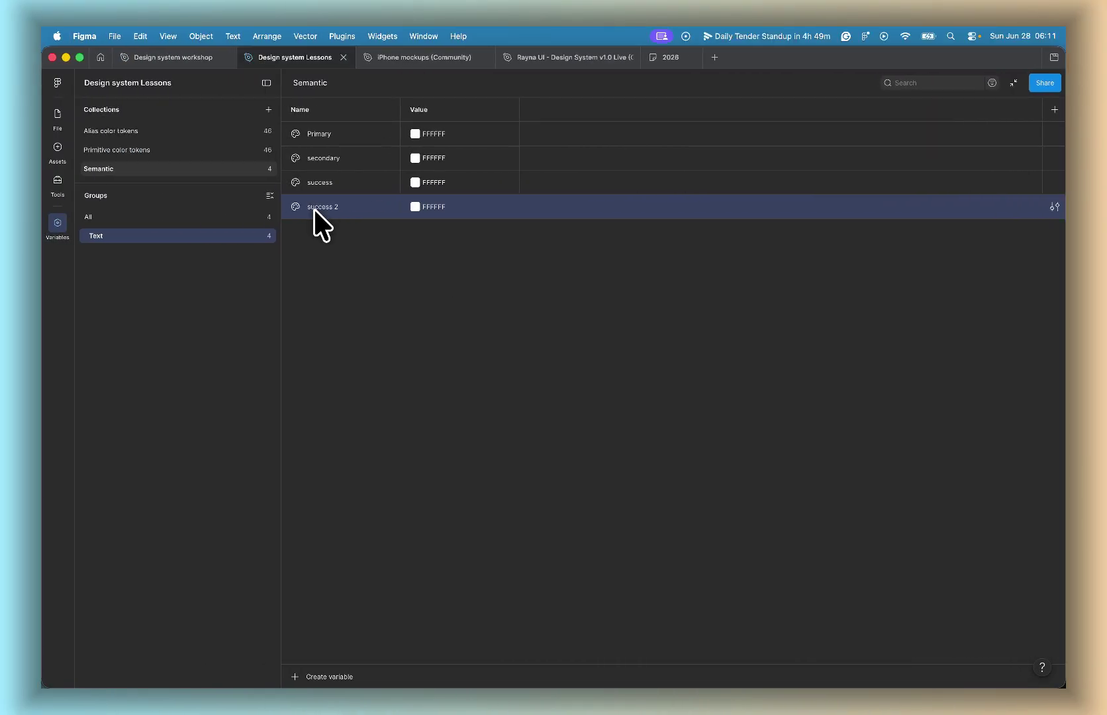
double_click(327, 205)
type("warning")
left_click(316, 249)
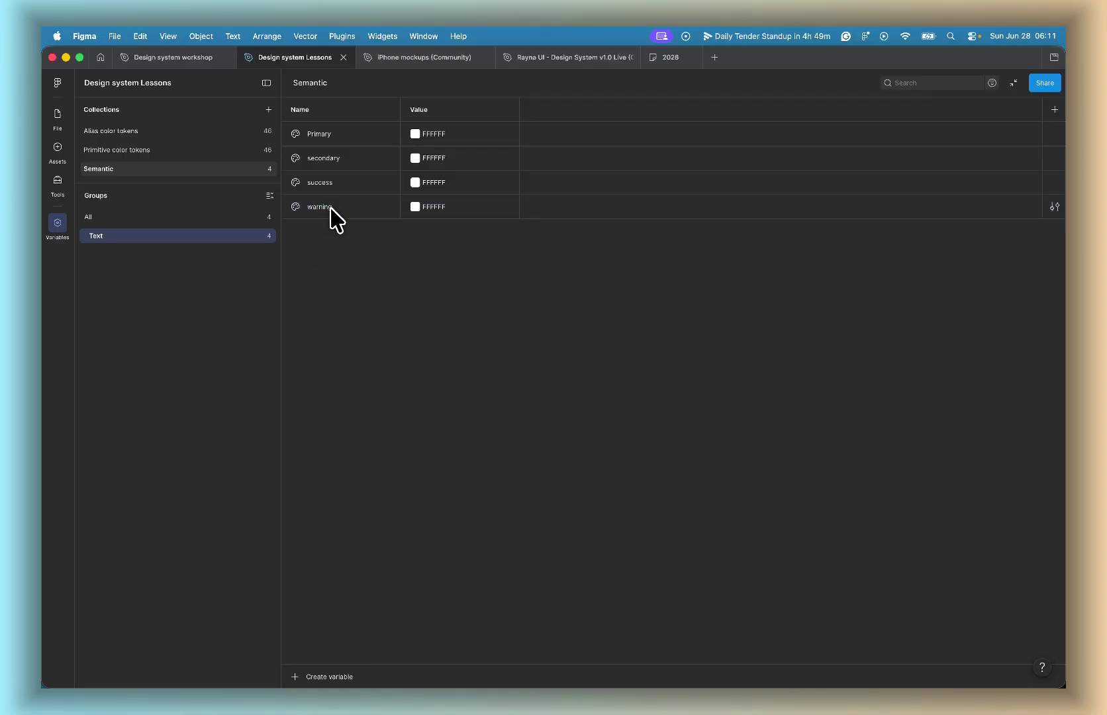
Step: Duplicate the warning variable and name the copy error, checking it against the article's text token list
left_click(329, 208)
right_click(329, 206)
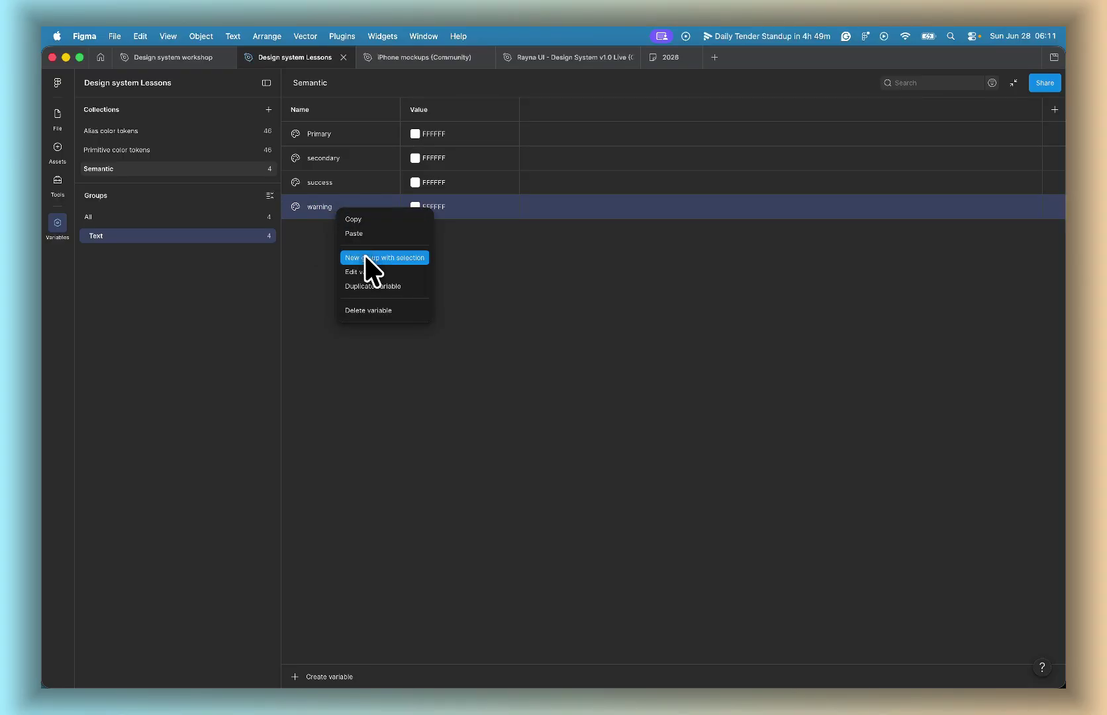
left_click(382, 286)
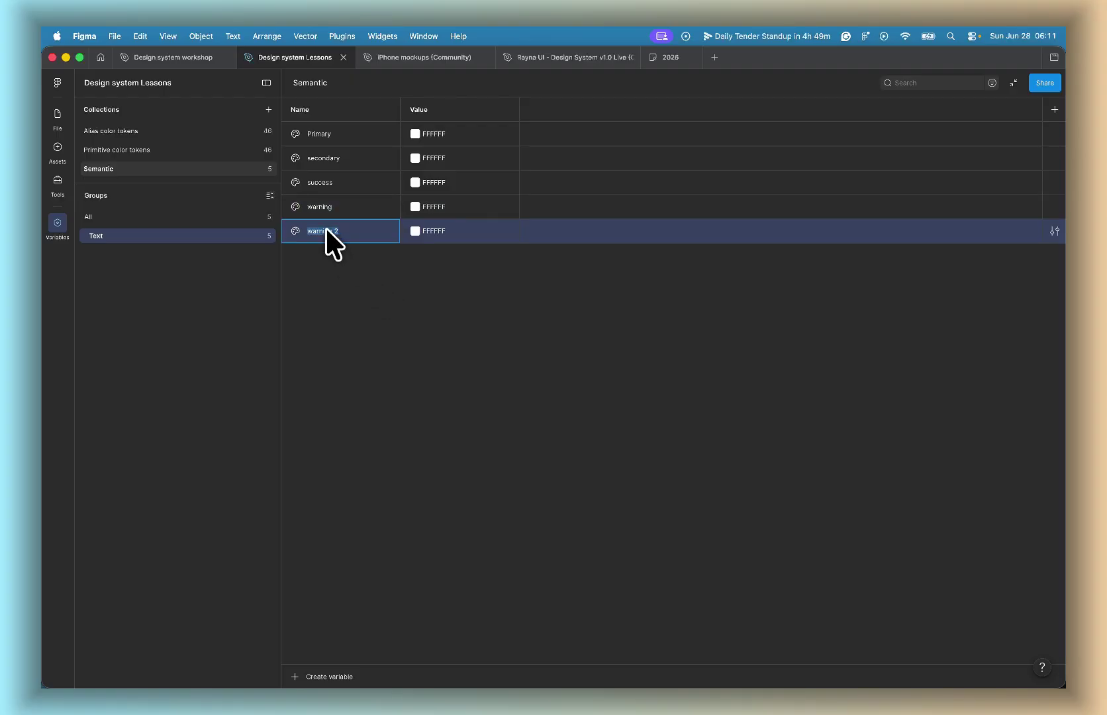
type("error")
key("ctrl+Right")
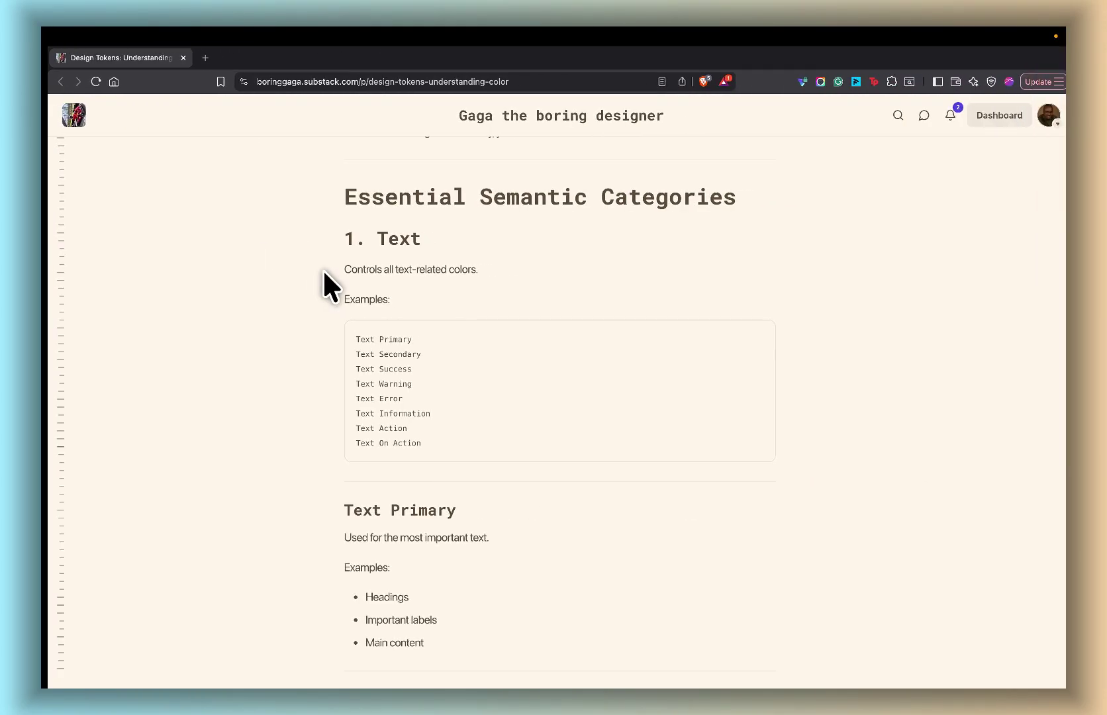
key("ctrl+Left")
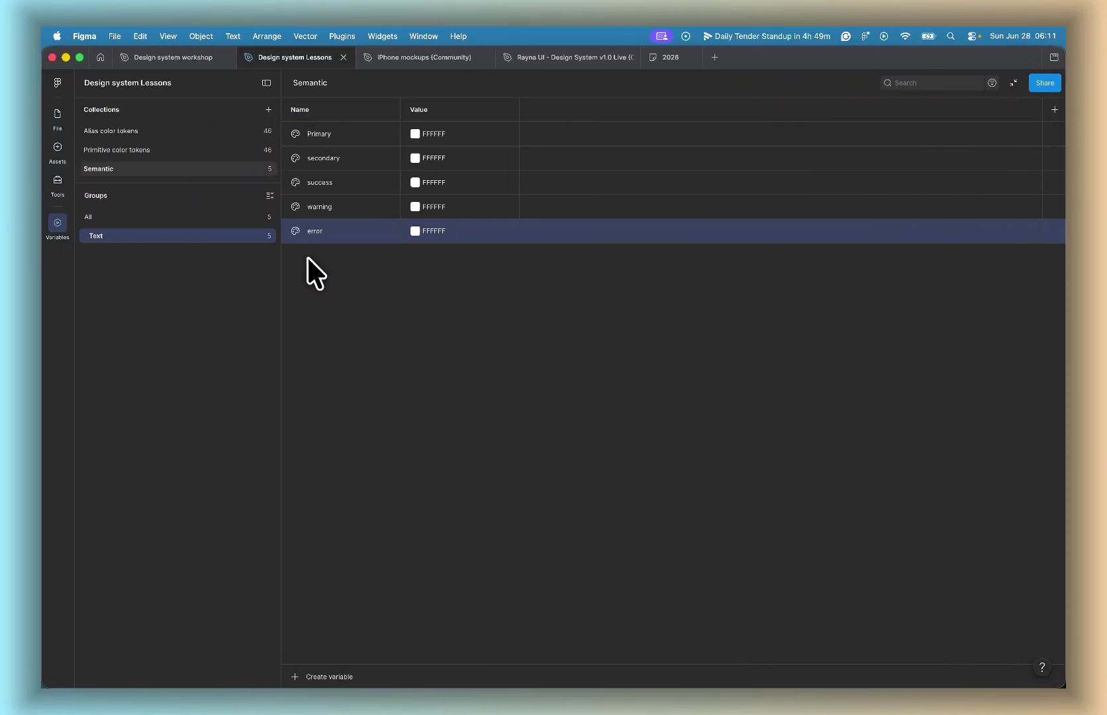
key("Return")
Step: Duplicate the error variable and rename the copy as action, checking the article's text token list
right_click(345, 230)
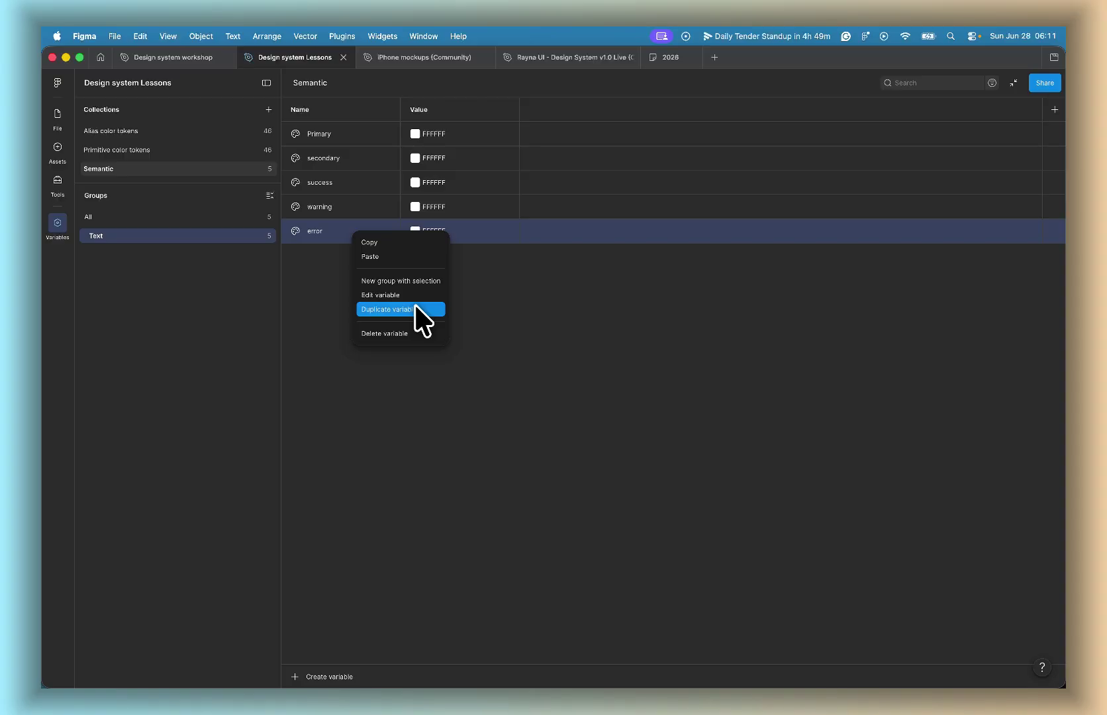
left_click(398, 310)
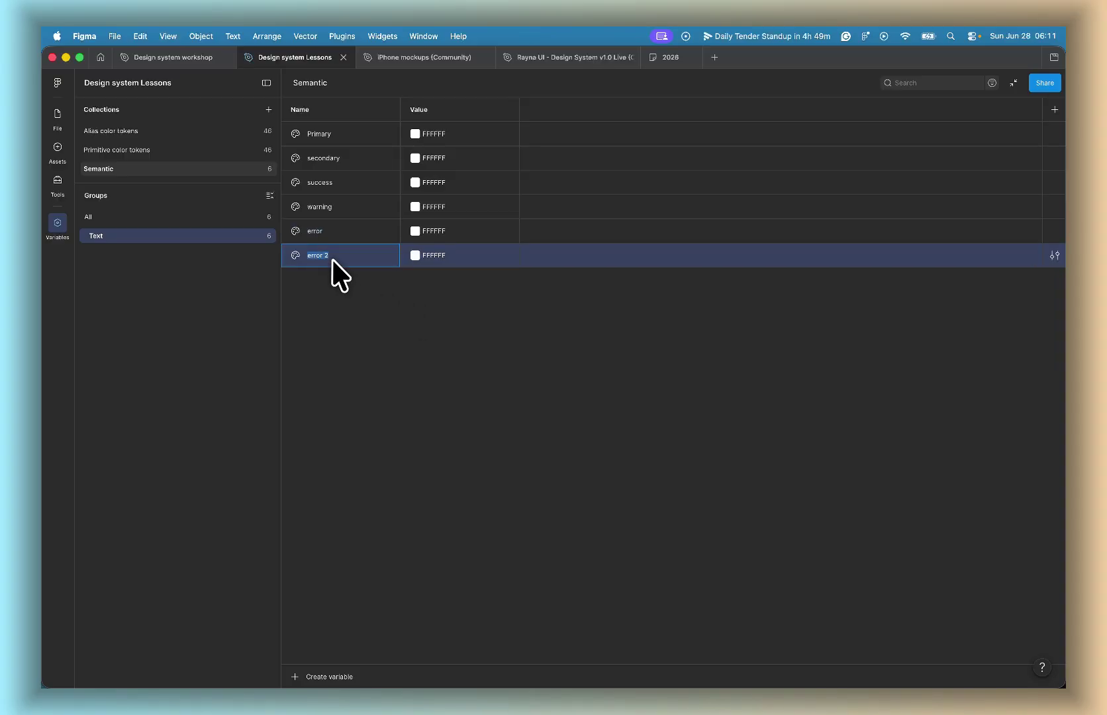
key("ctrl+Right")
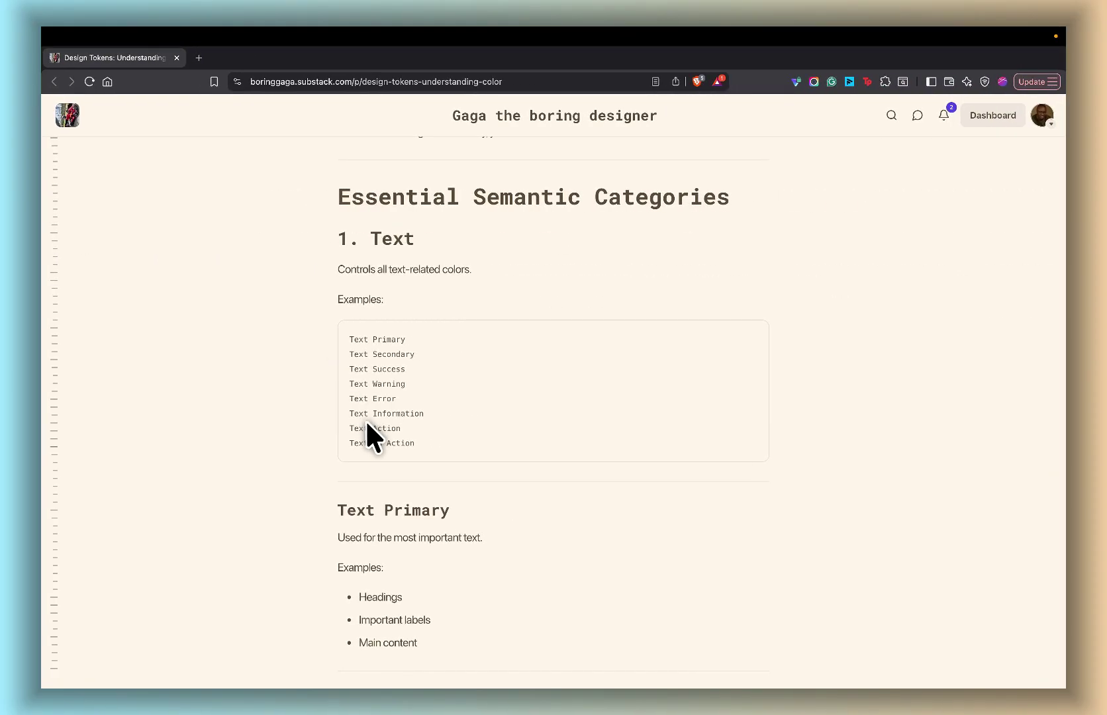
key("ctrl+Left")
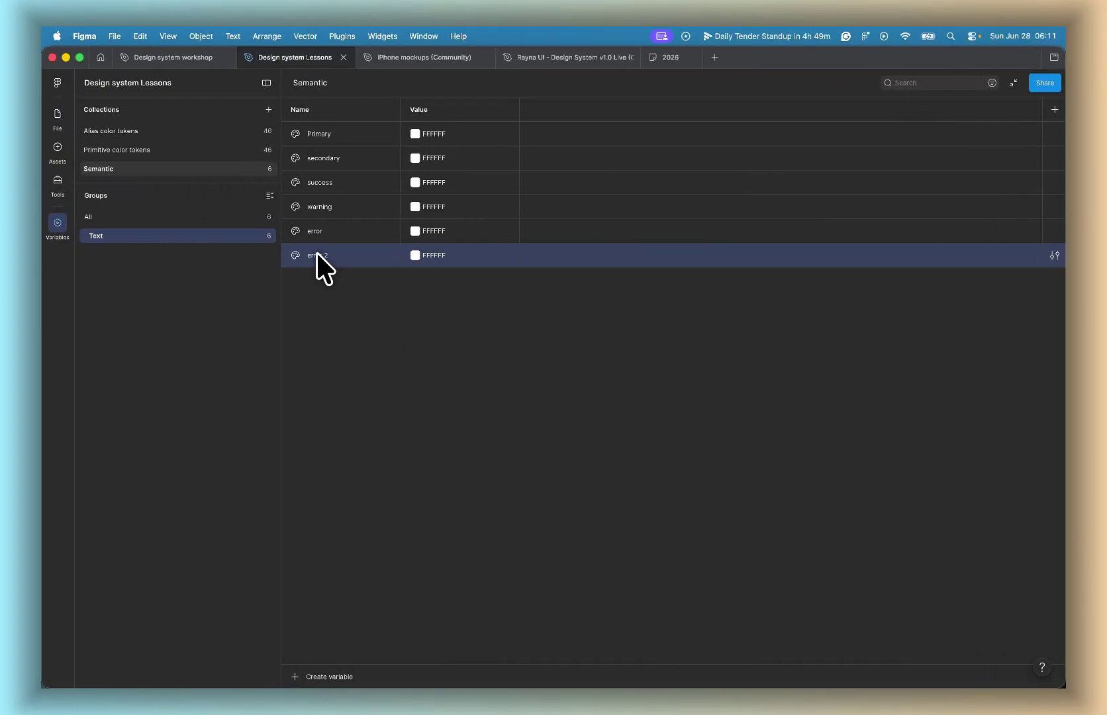
double_click(316, 254)
left_click(325, 323)
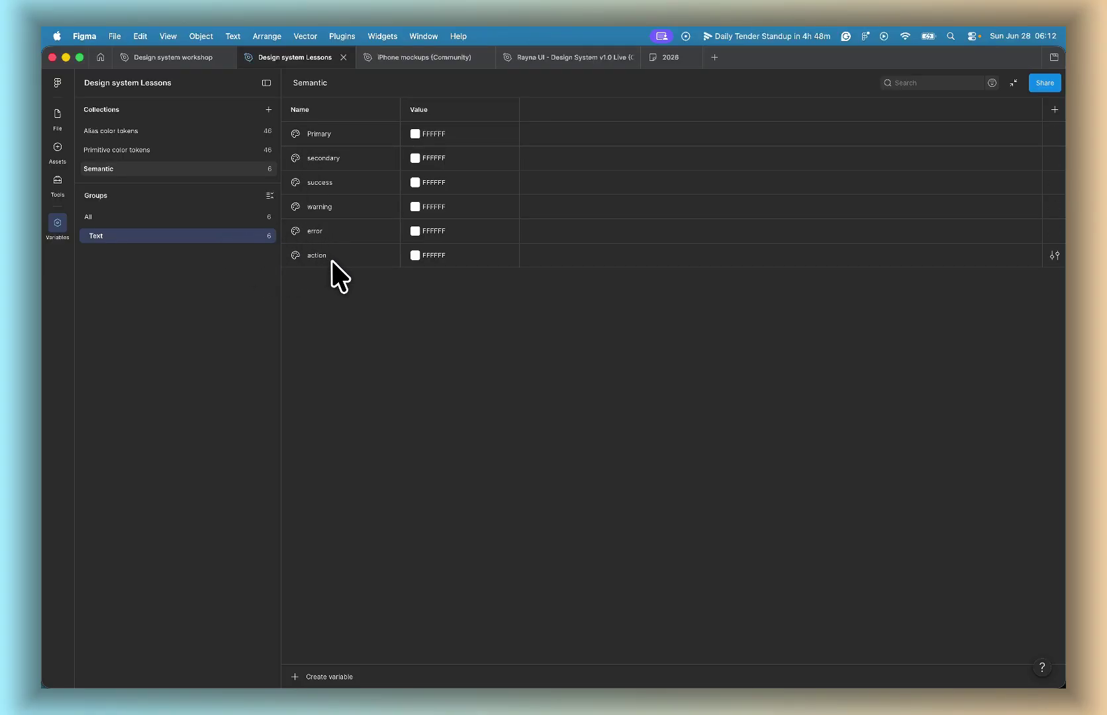
Step: Review the article's text token list and its Text Action and Text On Action explanations, then return to Figma
key("ctrl+Right")
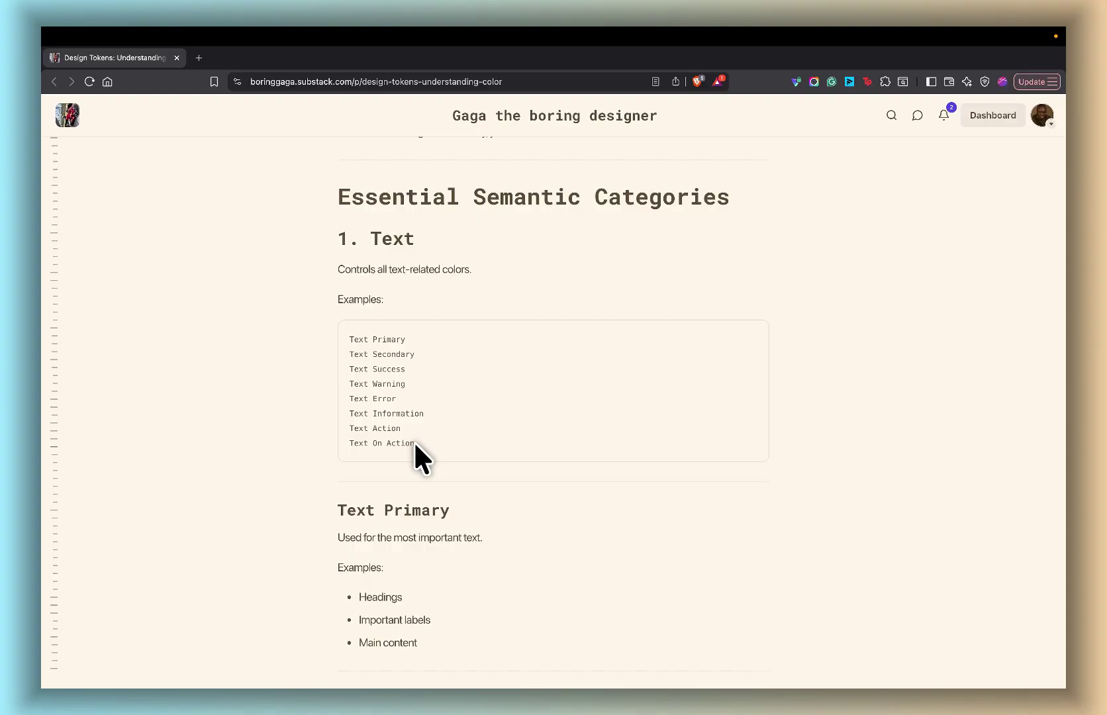
scroll(439, 437, "down", 9)
scroll(439, 422, "down", 4)
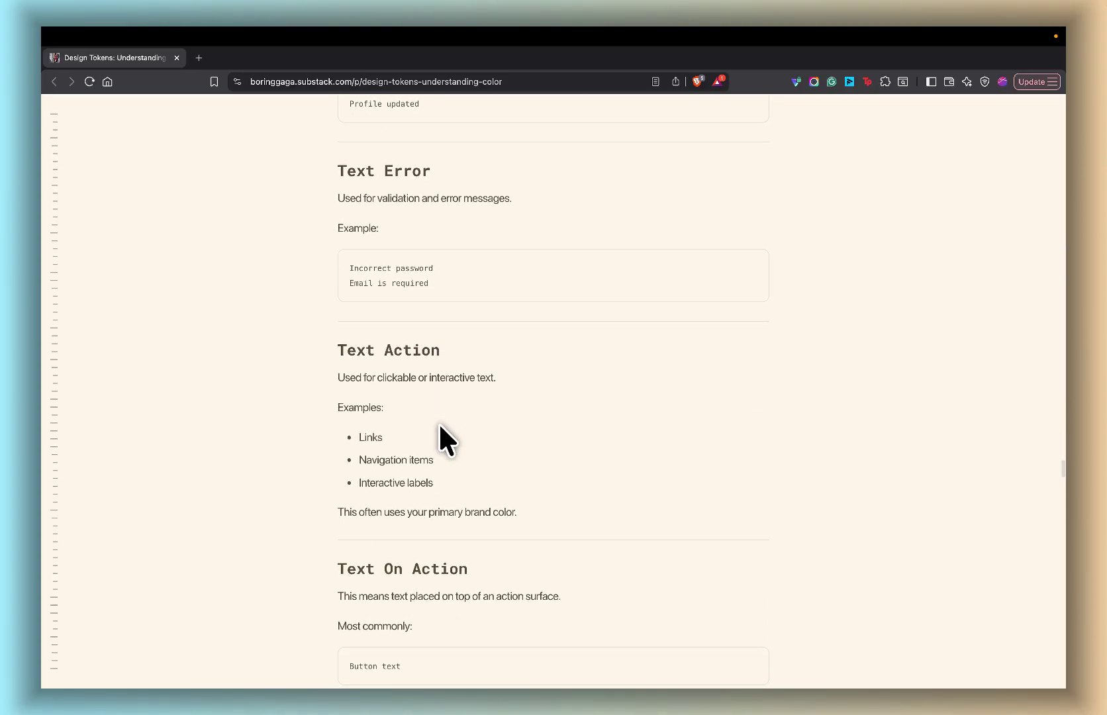
scroll(438, 422, "up", 20)
scroll(439, 422, "up", 1)
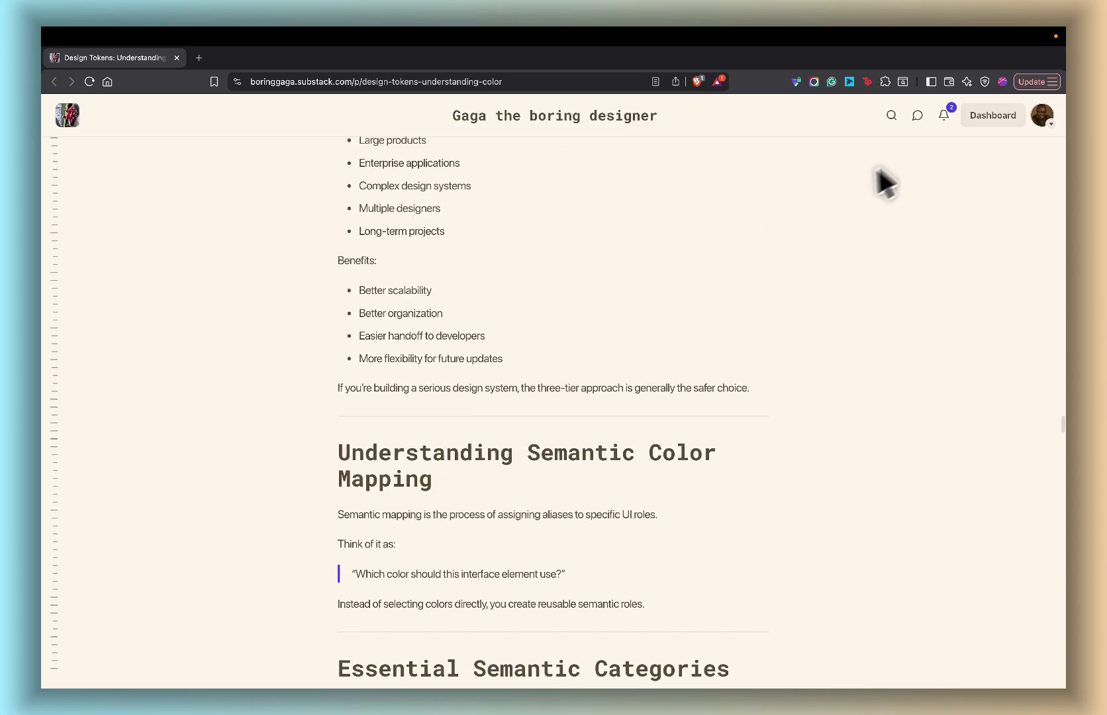
scroll(1000, 122, "up", 5)
scroll(1000, 130, "up", 4)
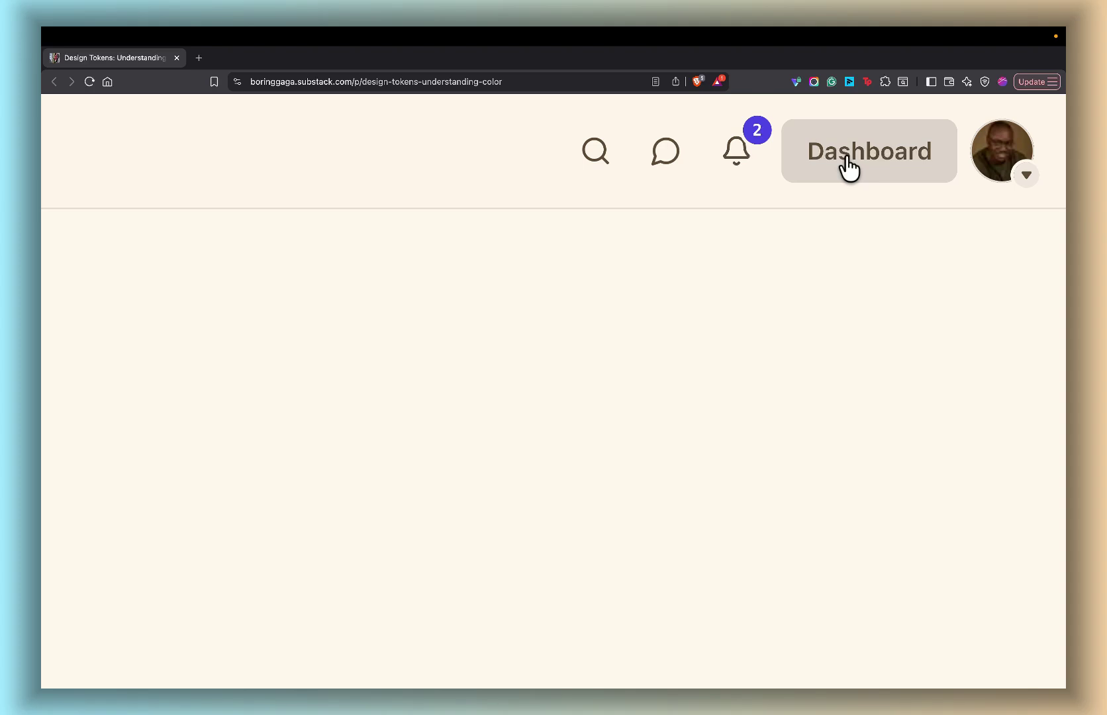
scroll(757, 247, "down", 4)
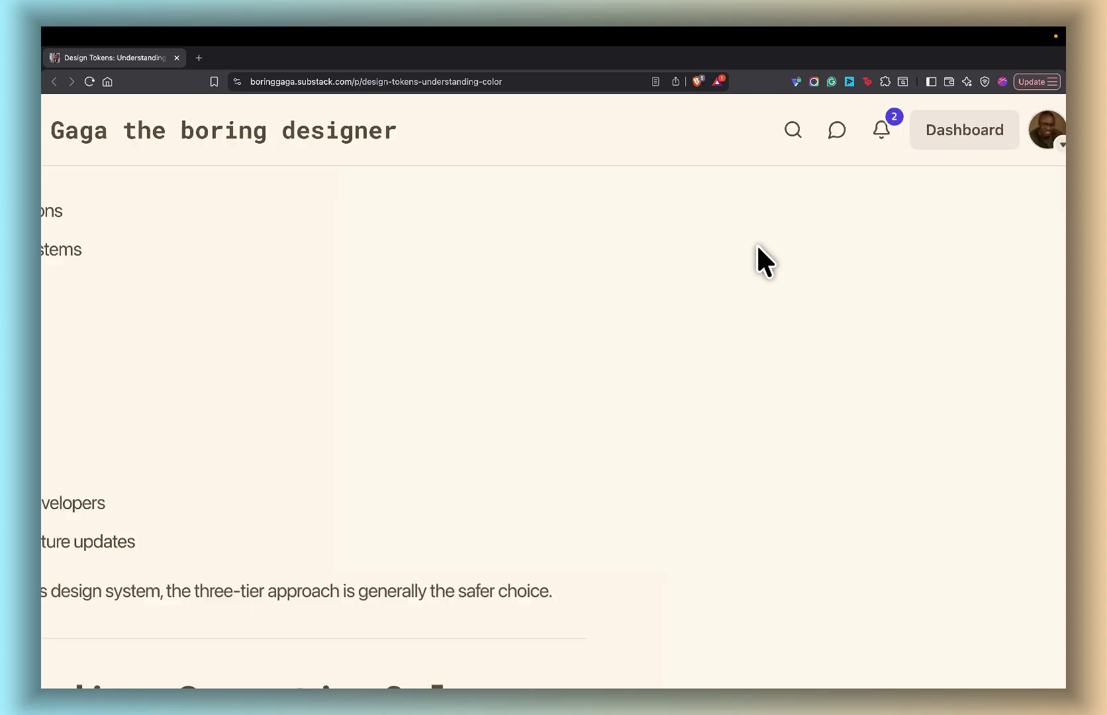
scroll(758, 247, "down", 3)
key("ctrl+Left")
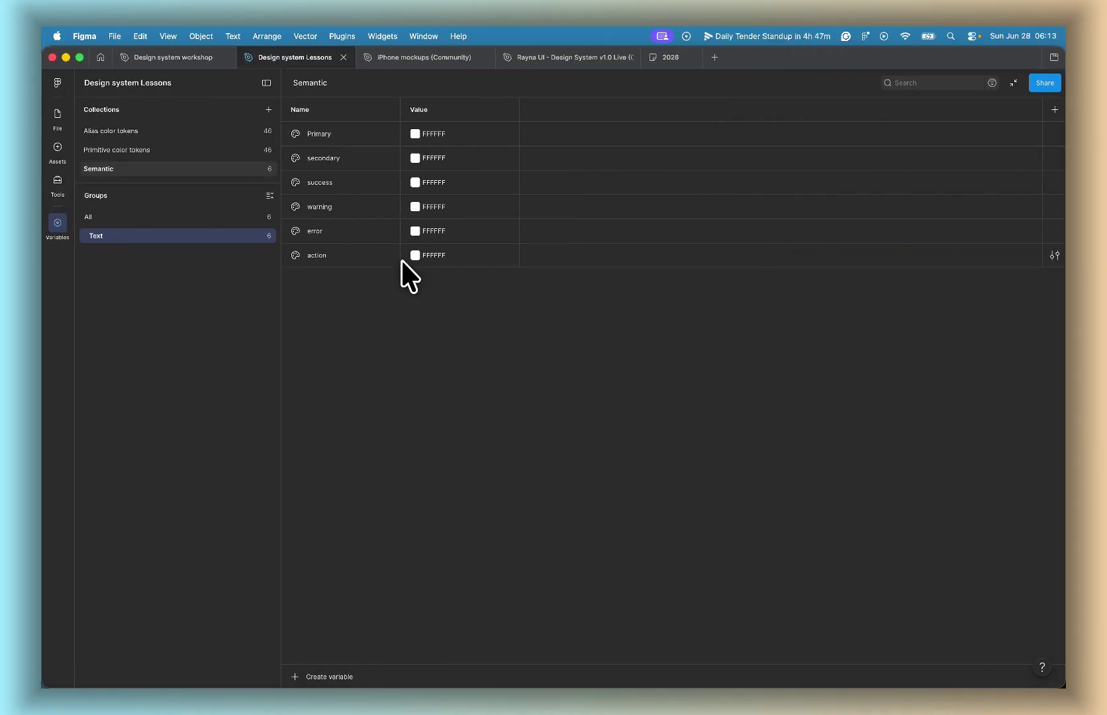
Step: Duplicate the action variable in the Text group and name the copy on-acton
left_click(326, 260)
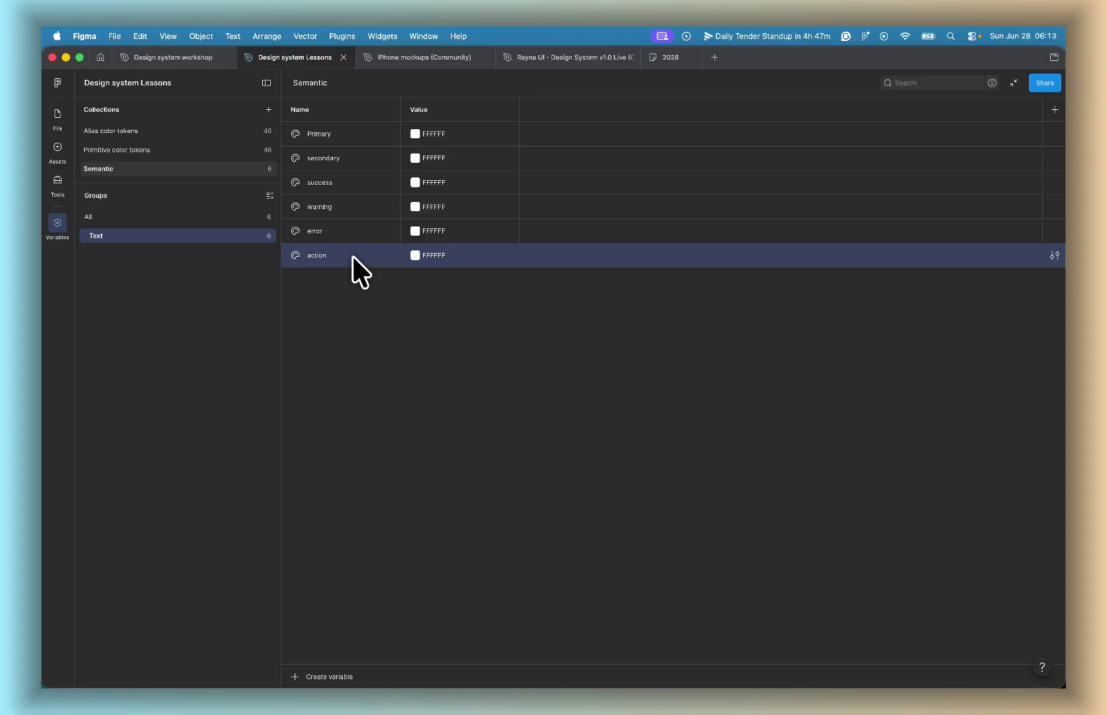
right_click(353, 255)
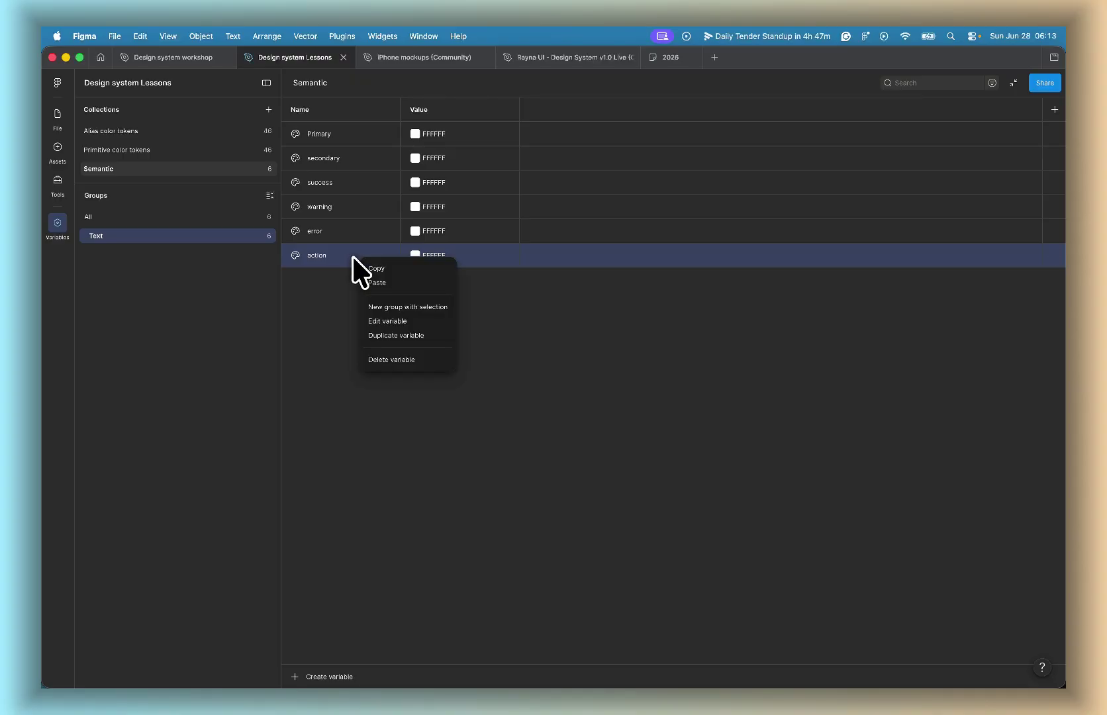
left_click(378, 331)
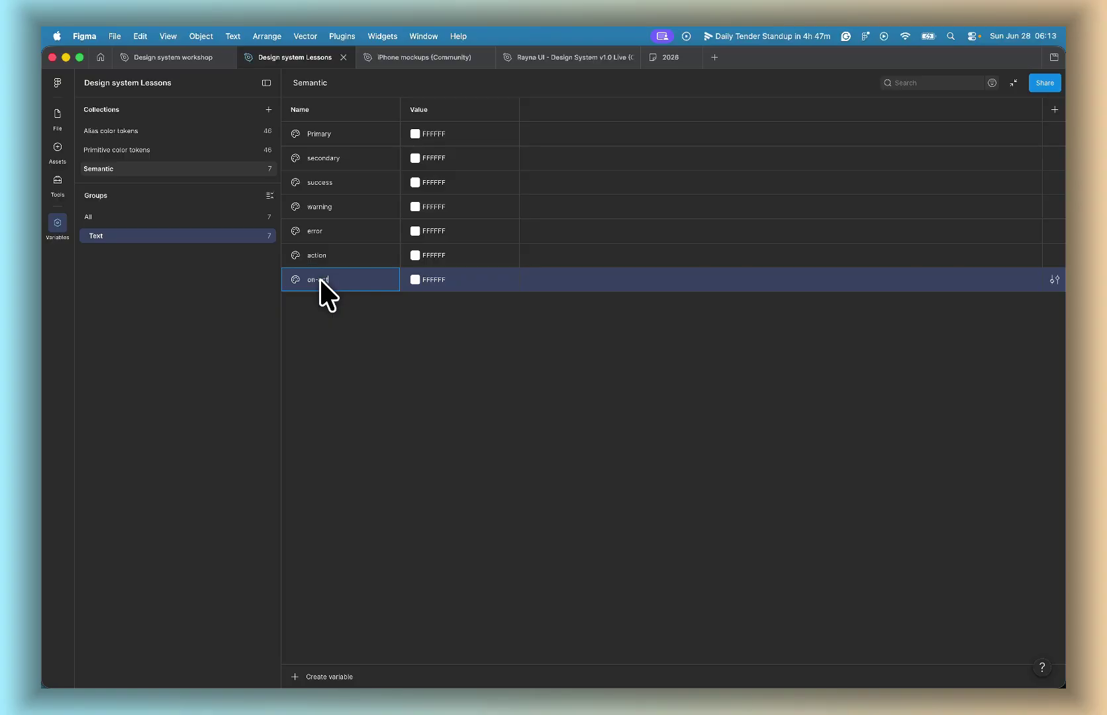
type("on-acton")
key("Return")
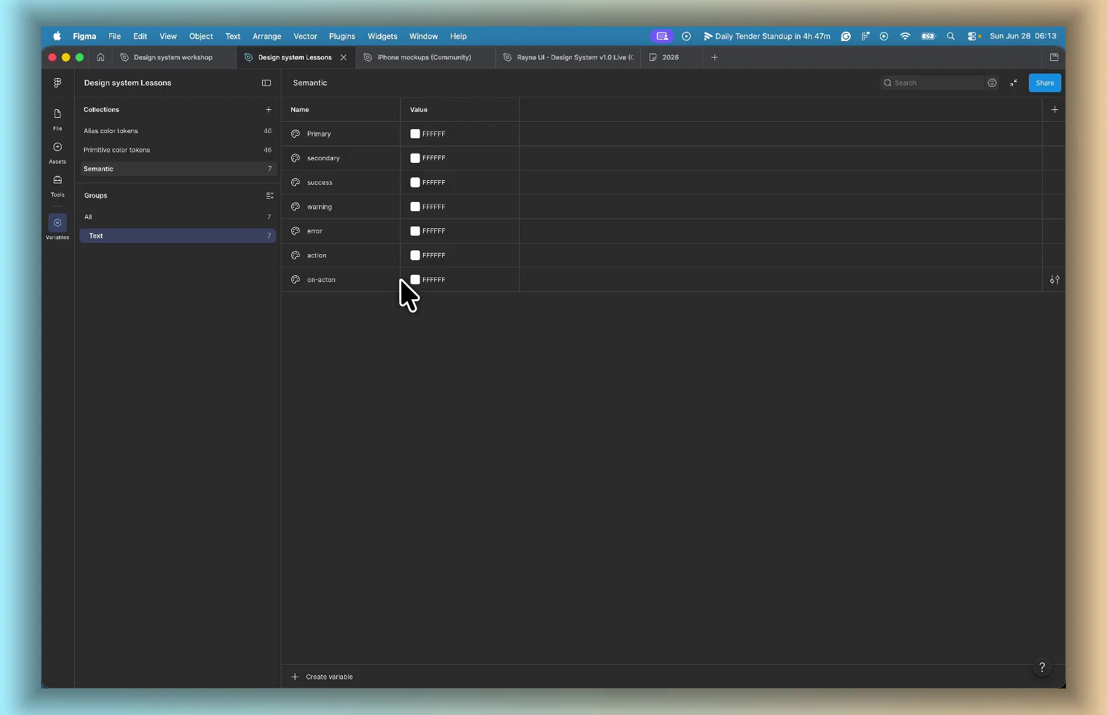
Step: Link the Primary text variable to the alias color token Neutrals/800
left_click(414, 134)
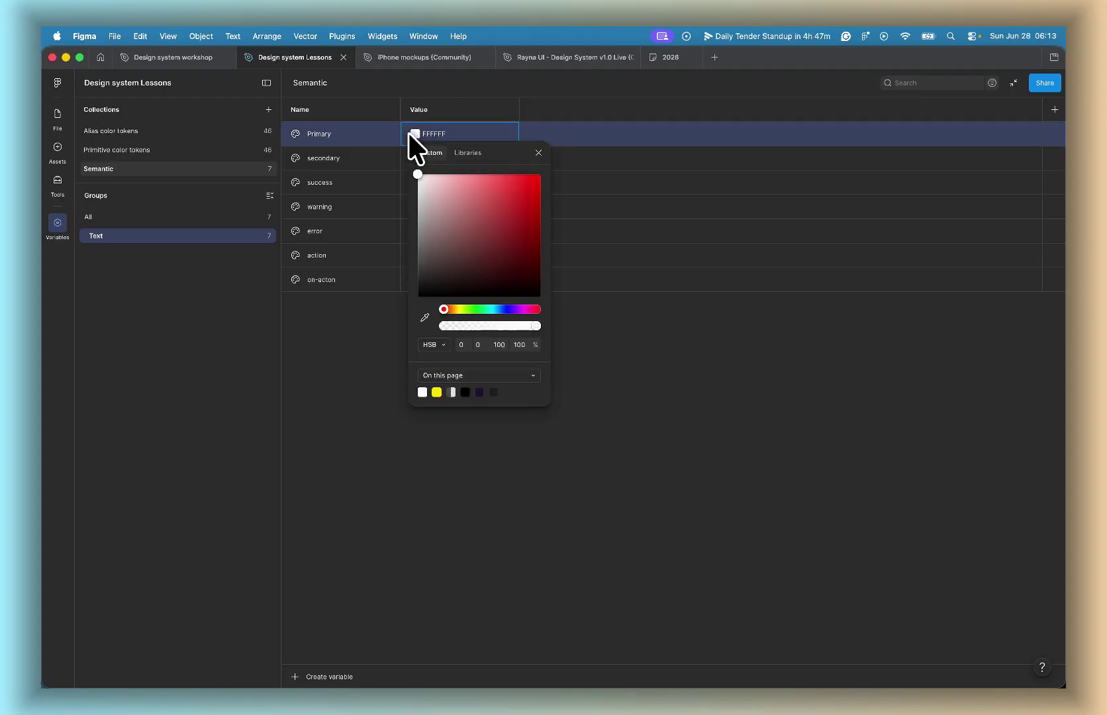
left_click(464, 153)
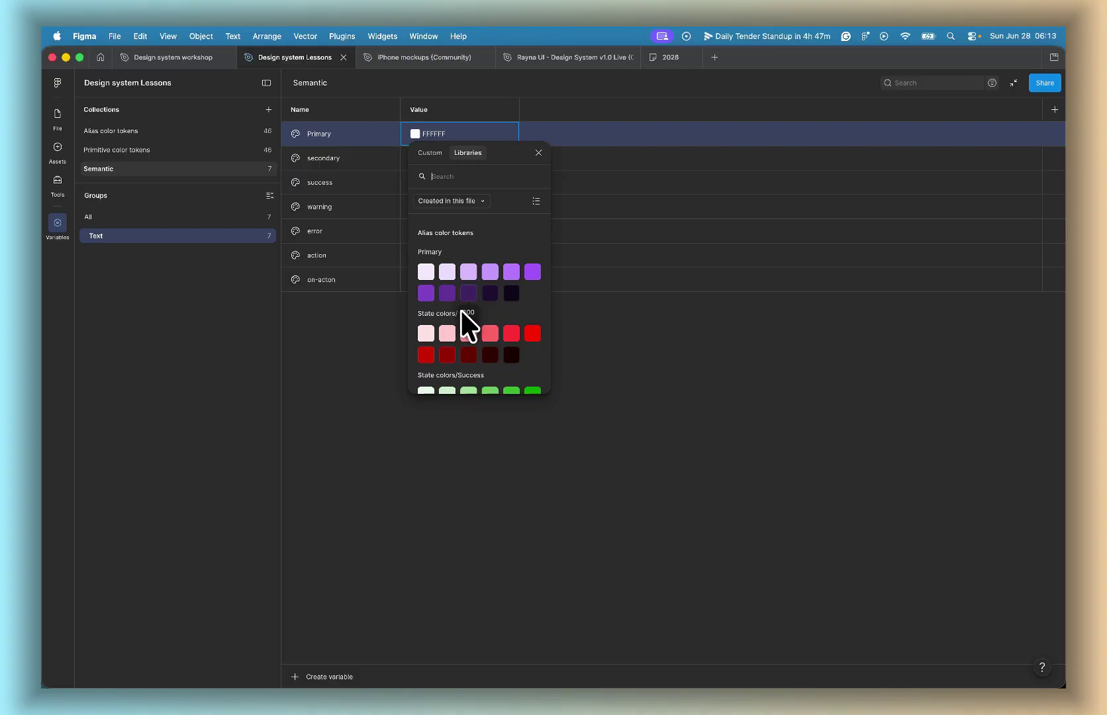
scroll(464, 311, "down", 5)
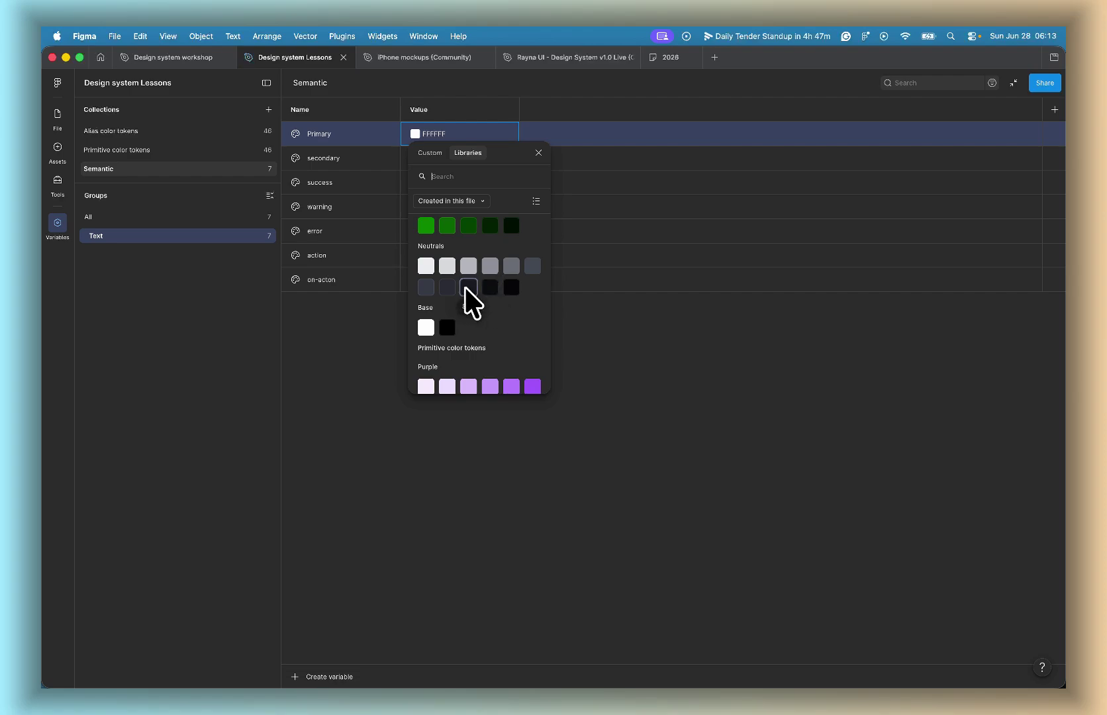
left_click(467, 287)
Step: Link the secondary text variable to the alias color token Neutrals/500 (main)
left_click(411, 157)
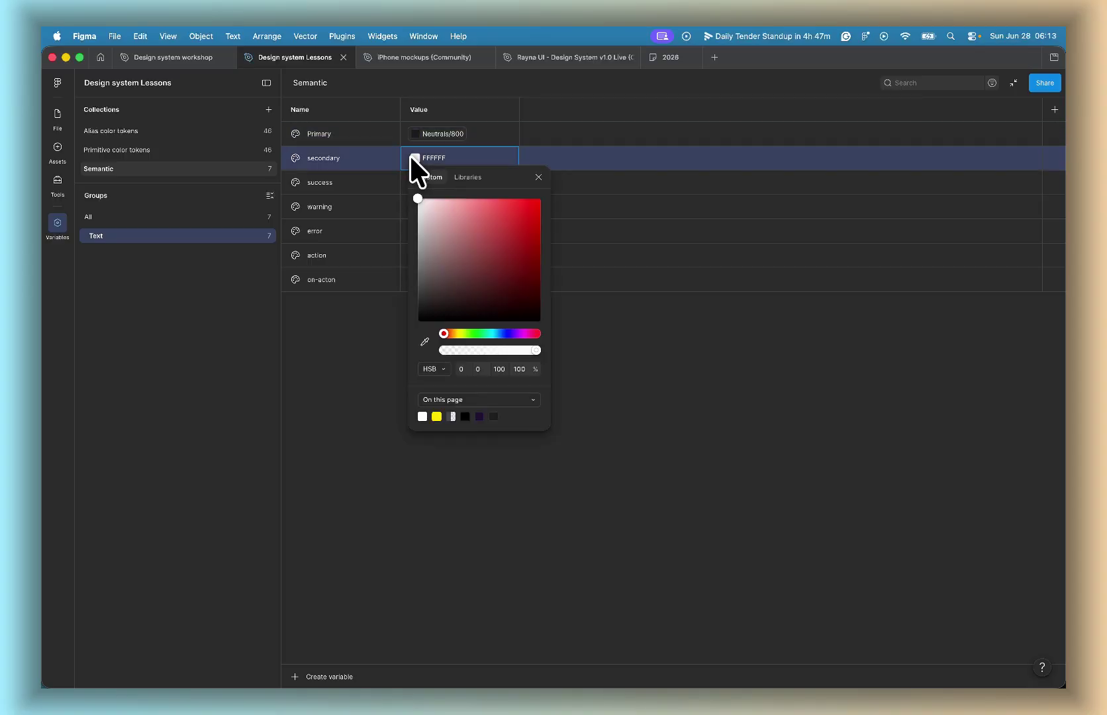
left_click(467, 177)
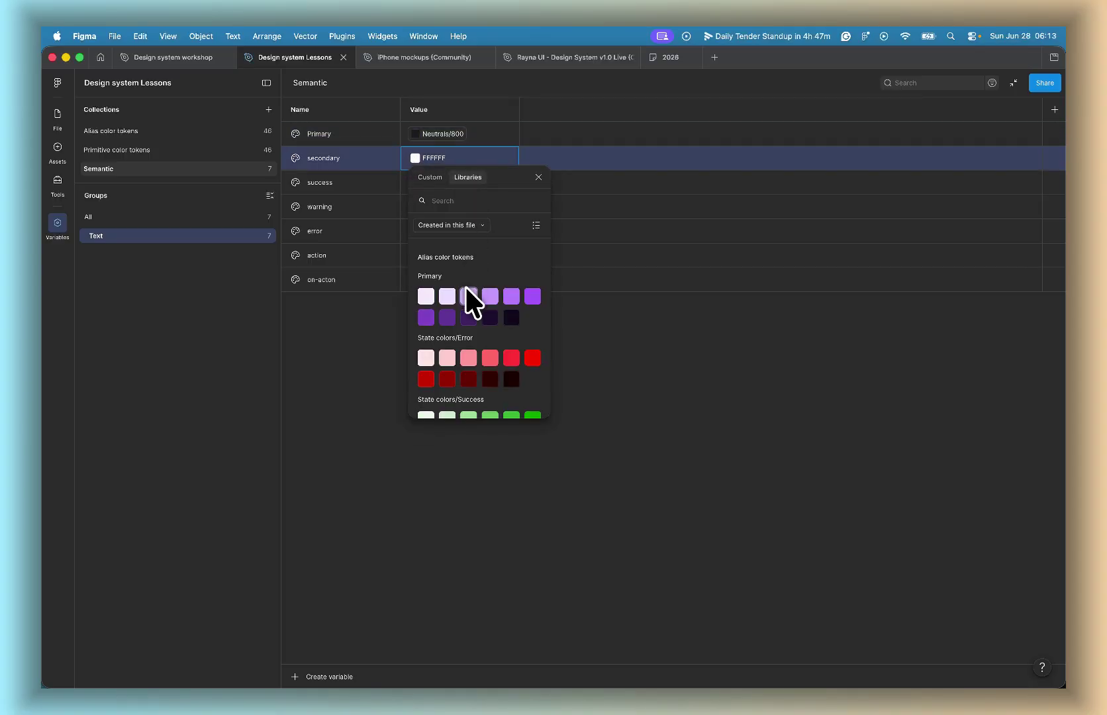
scroll(465, 290, "down", 5)
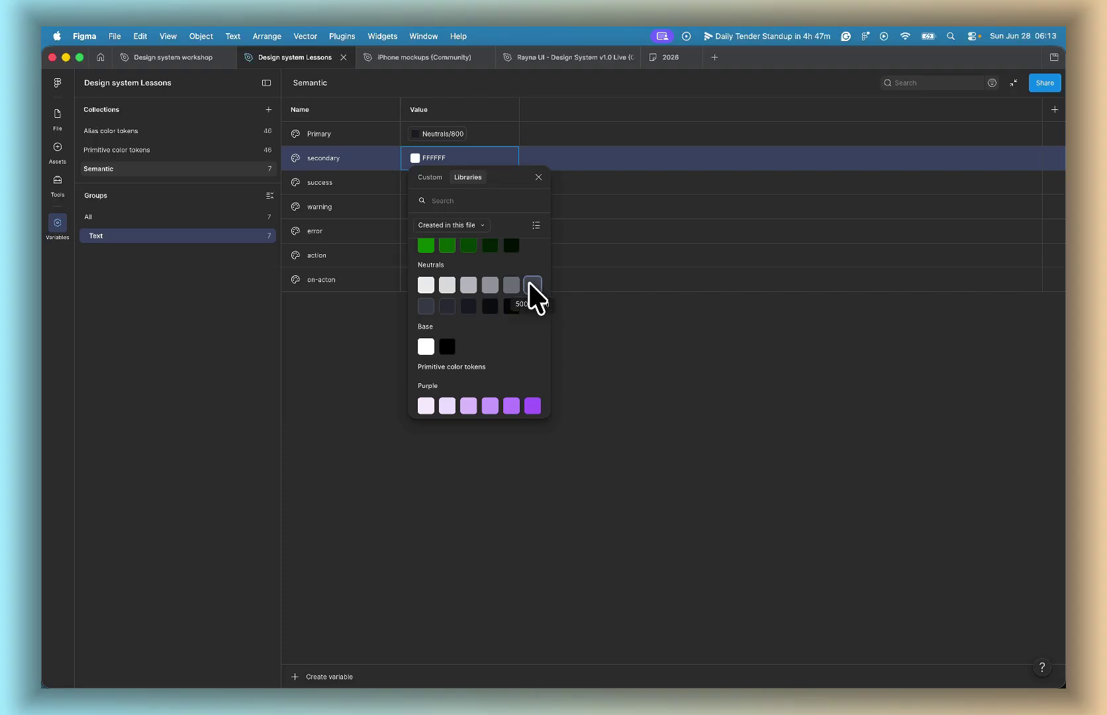
left_click(532, 285)
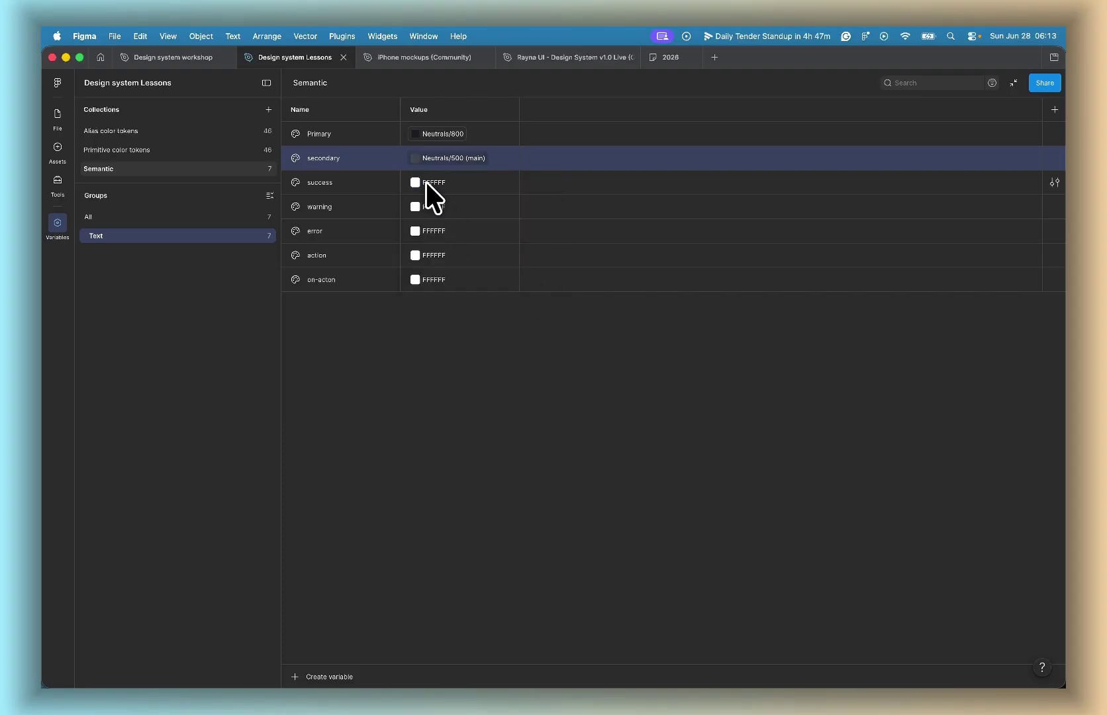
Step: Link the success text variable to the alias color token State colors/Success/600
left_click(408, 182)
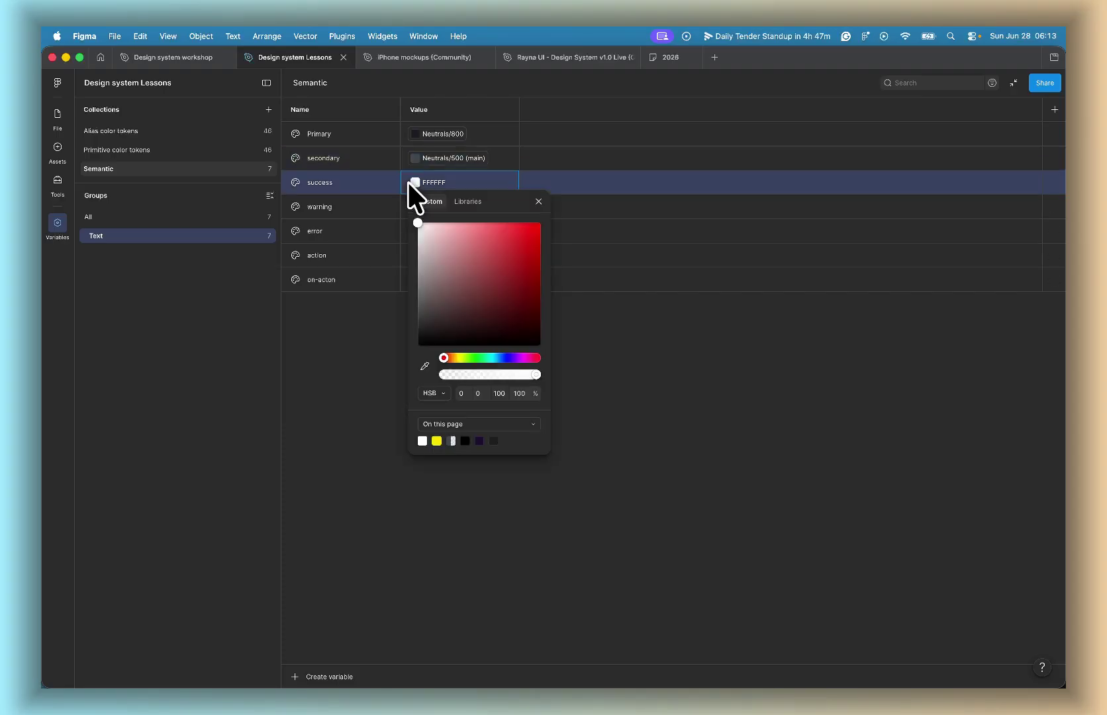
left_click(457, 201)
scroll(469, 327, "down", 3)
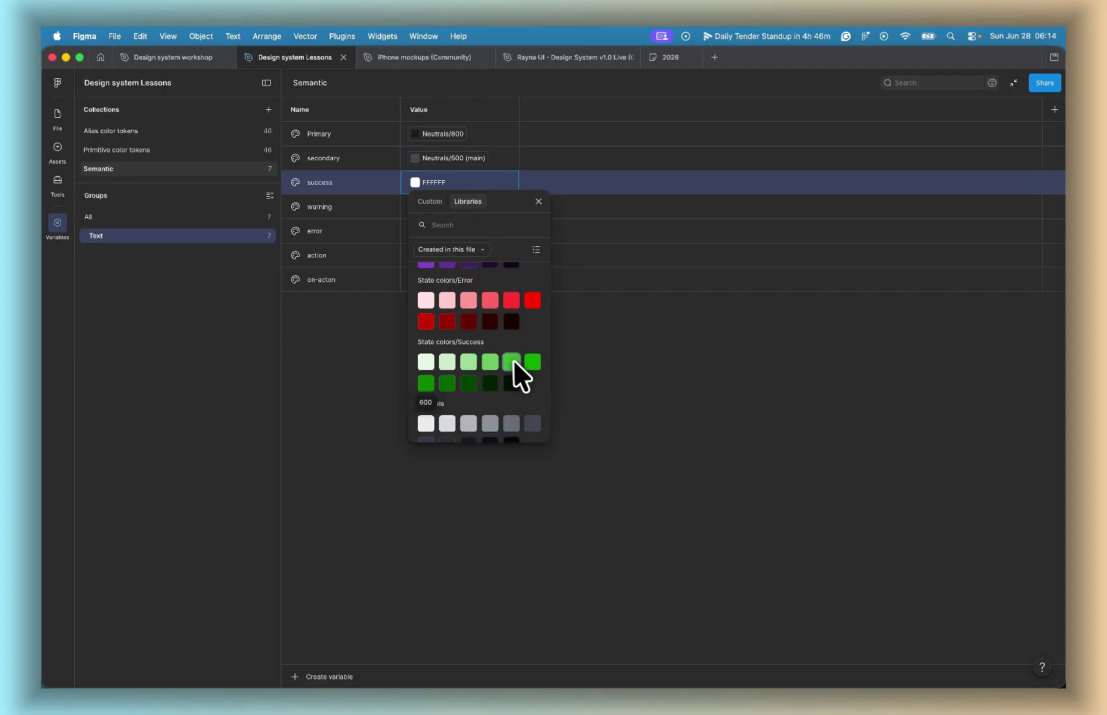
left_click(425, 384)
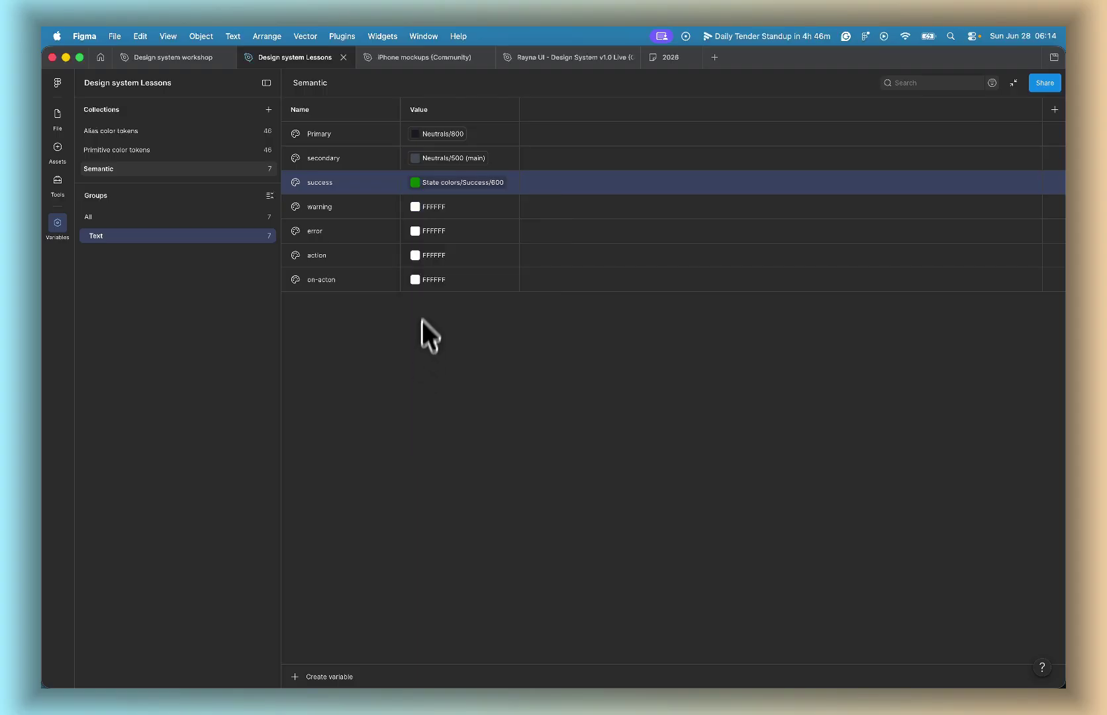
Step: Look through the file's library colors for a shade suitable for the warning text variable, leaving its value unassigned
left_click(414, 205)
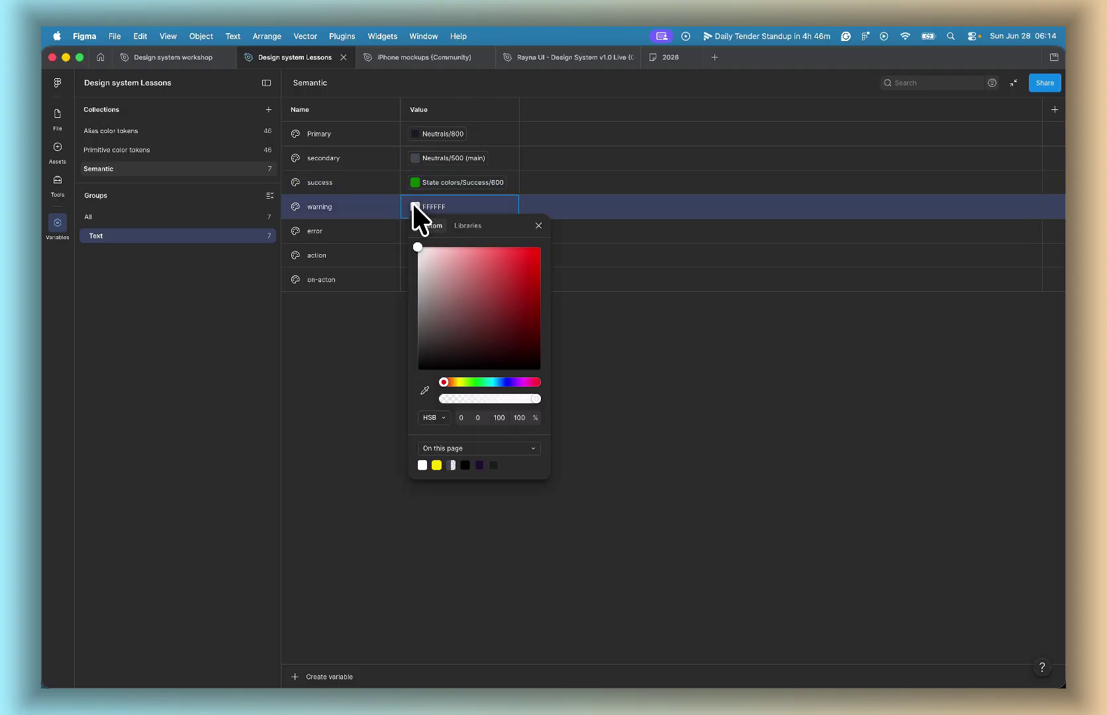
left_click(466, 225)
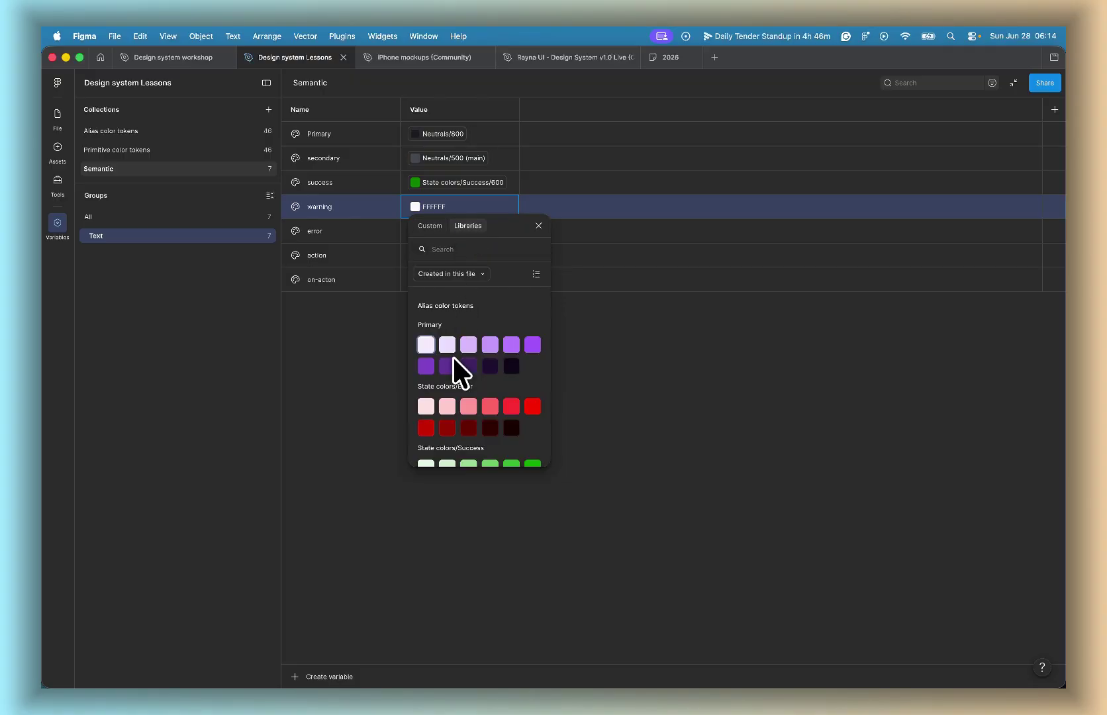
scroll(452, 370, "down", 4)
scroll(452, 371, "up", 1)
scroll(453, 370, "down", 4)
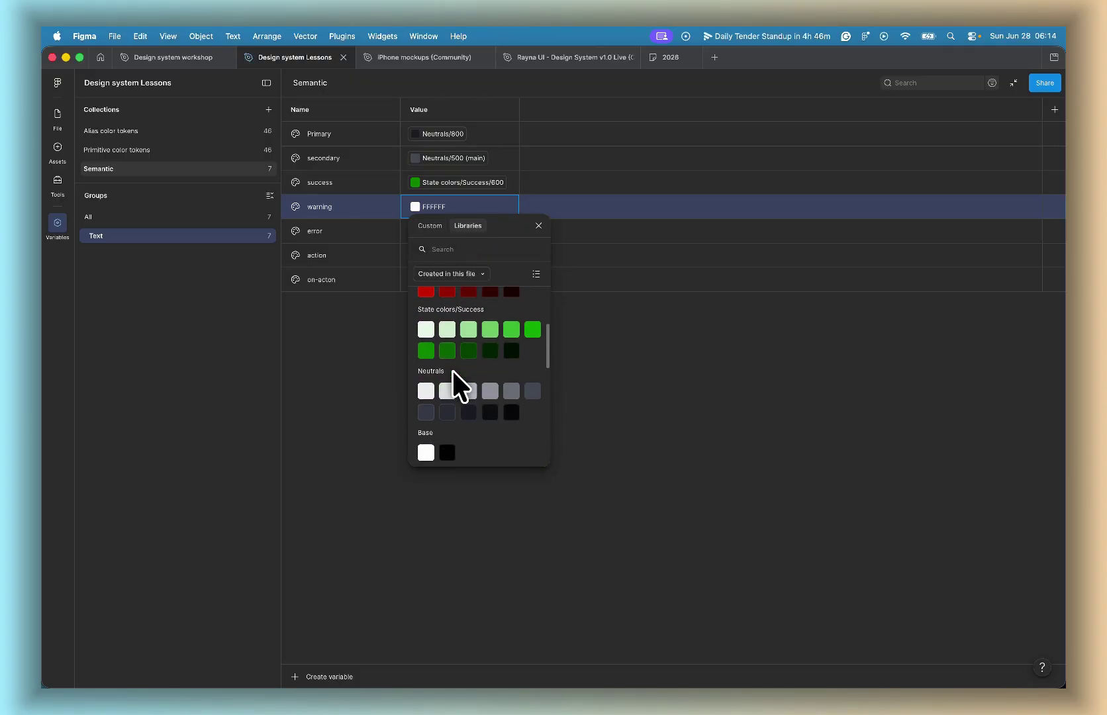
scroll(452, 370, "down", 6)
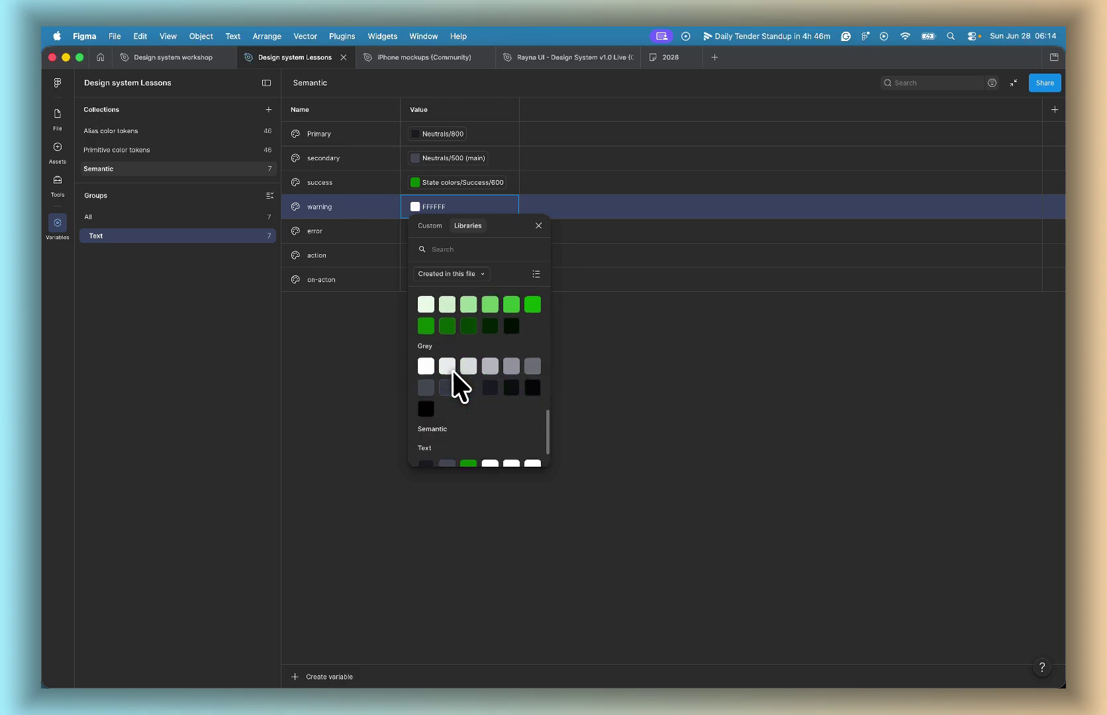
scroll(452, 370, "up", 6)
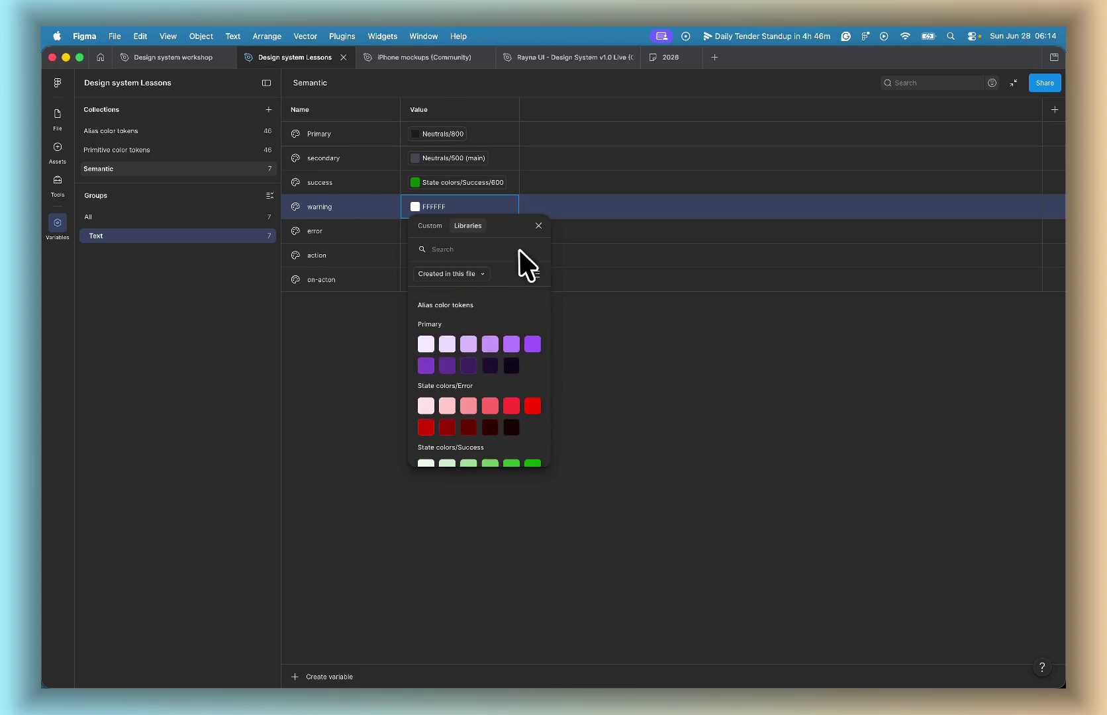
left_click(538, 225)
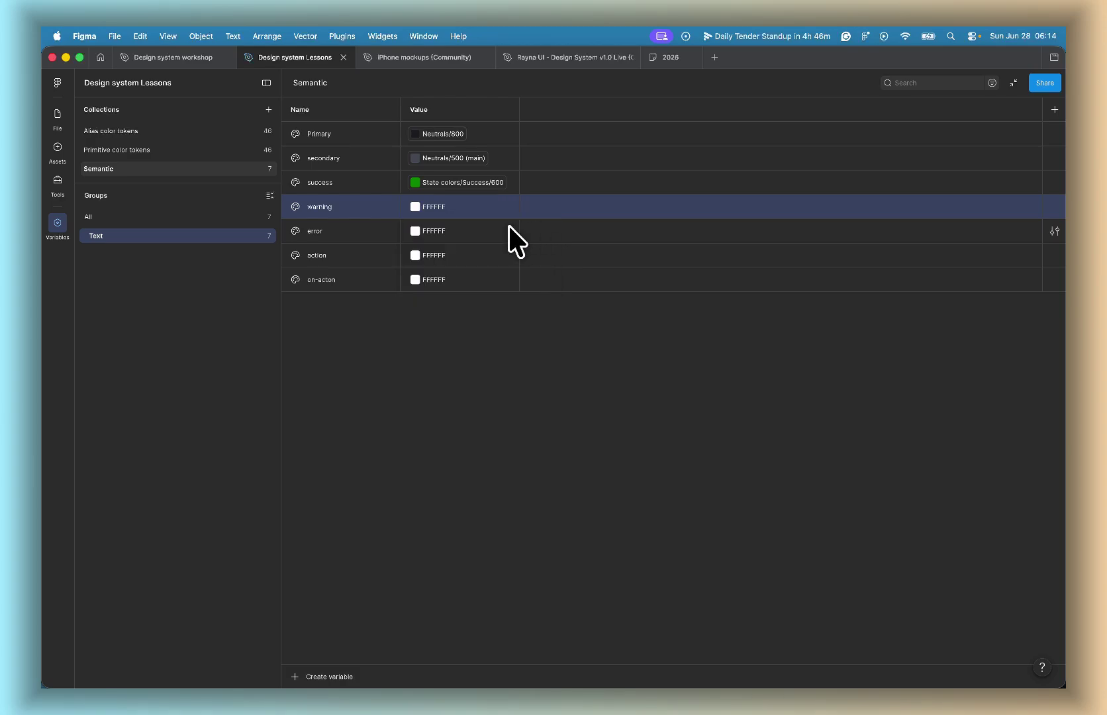
Step: Link the error text variable to the alias color token State colors/Error/600
left_click(415, 230)
left_click(463, 250)
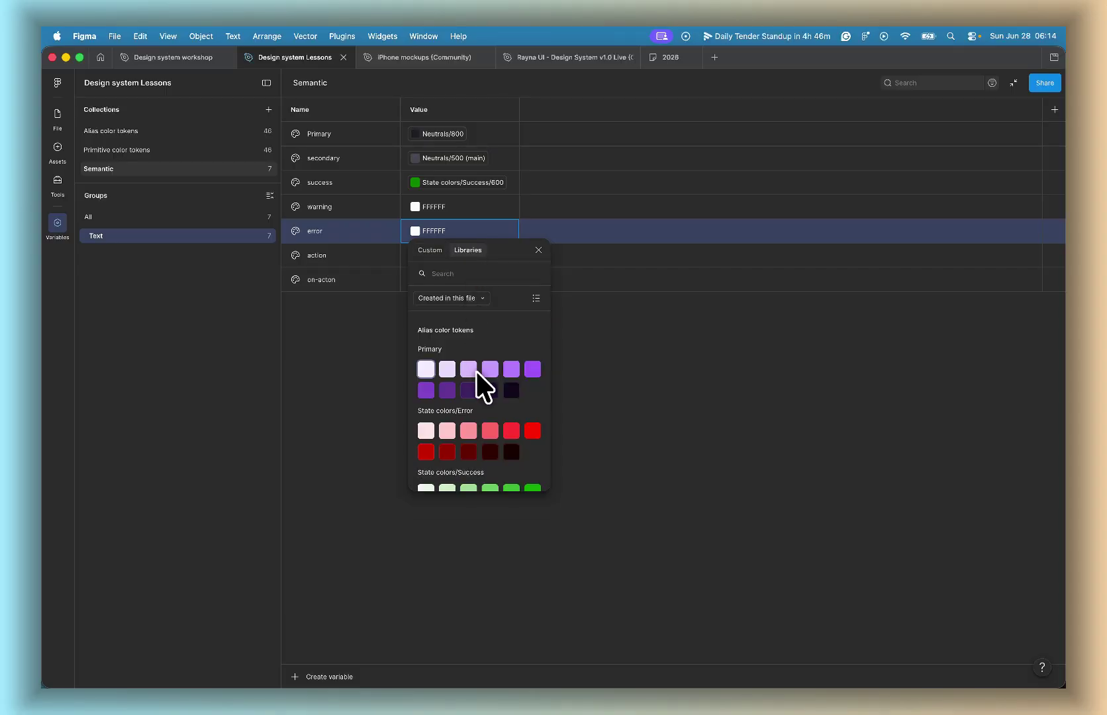
scroll(475, 370, "down", 1)
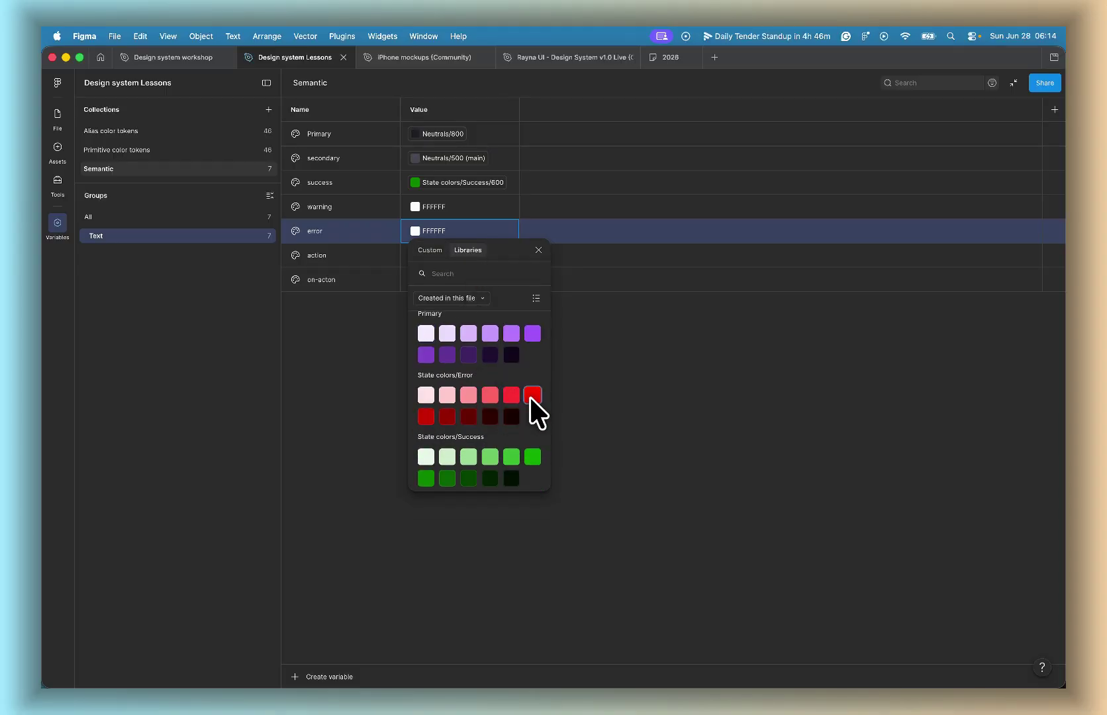
left_click(424, 415)
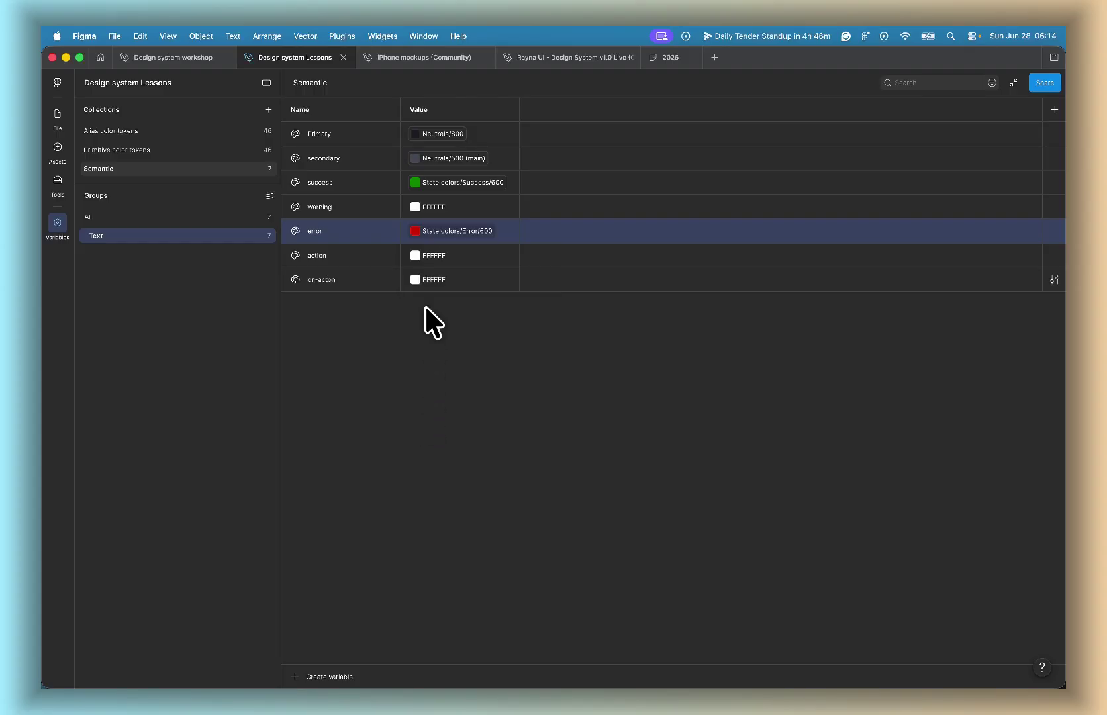
Step: Link the action text variable to the alias color token Primary/500 (main)
left_click(415, 255)
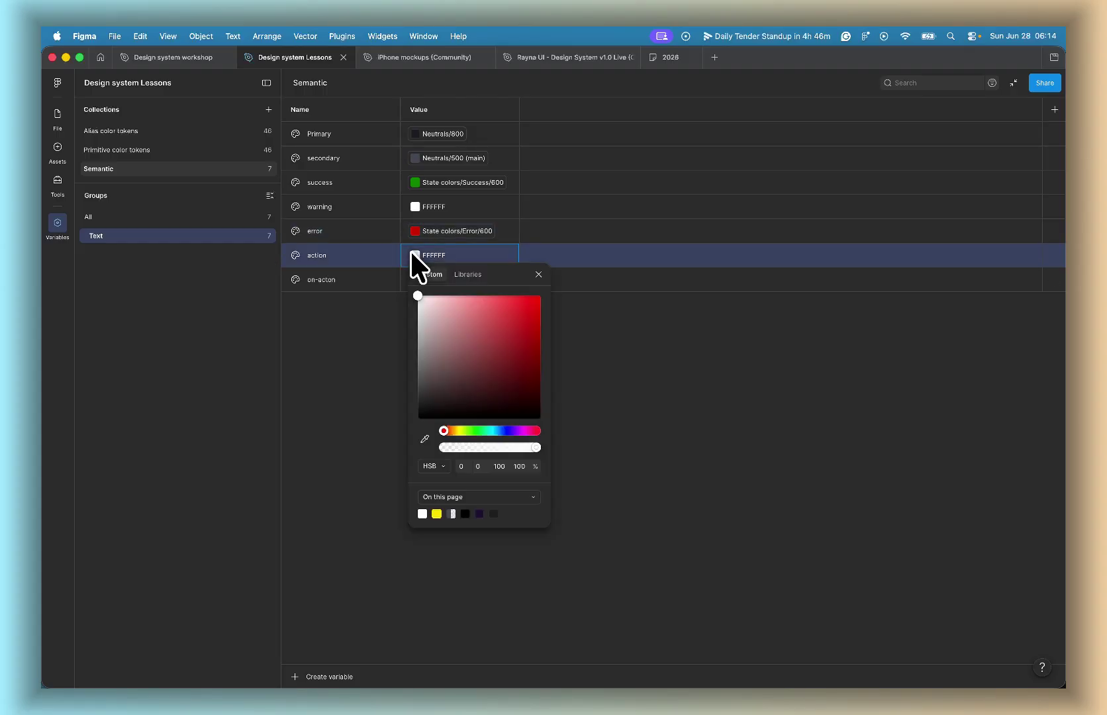
left_click(466, 271)
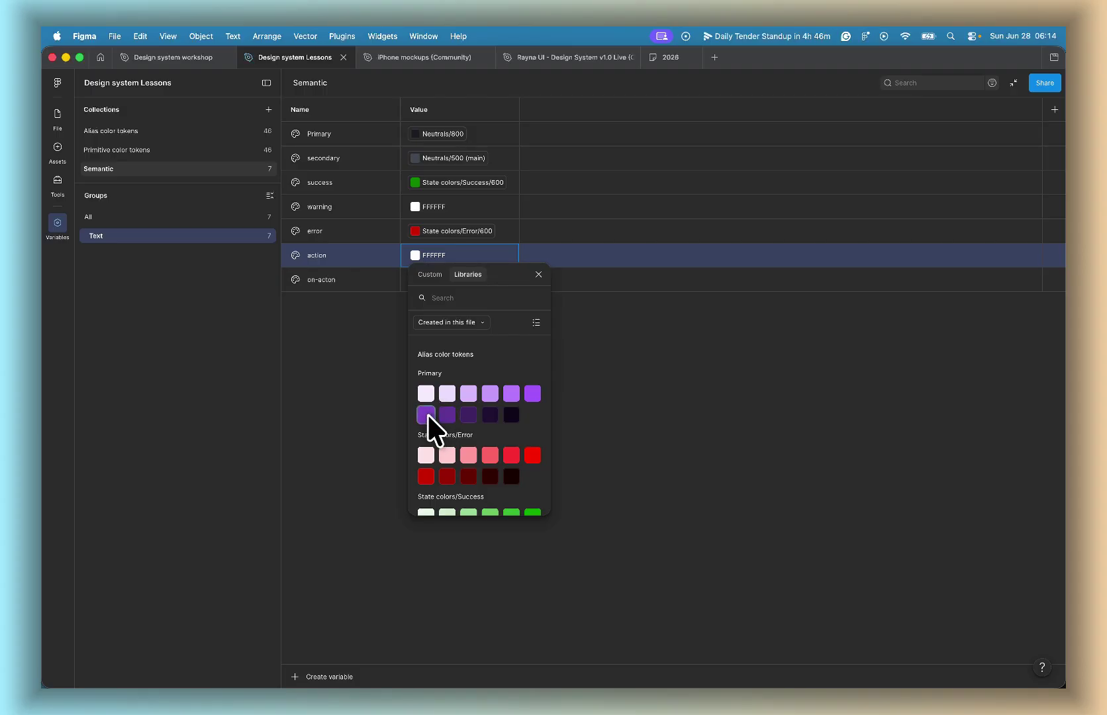
left_click(533, 395)
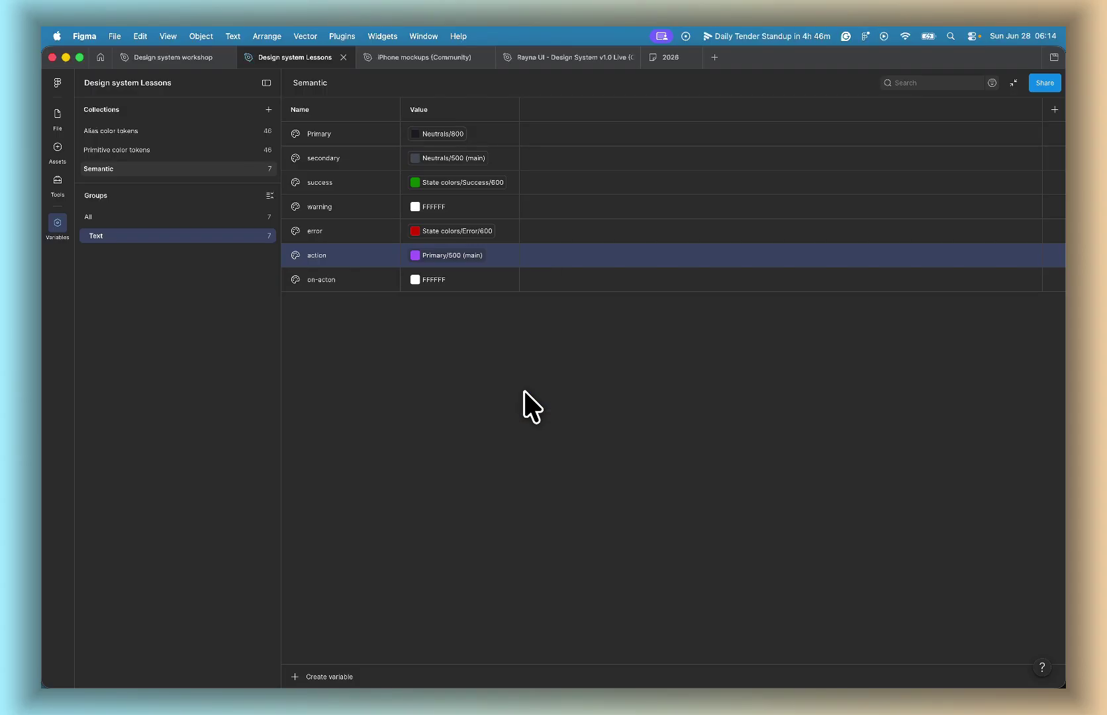
Step: Link the on-acton text variable to the alias color token Primary/50
left_click(415, 280)
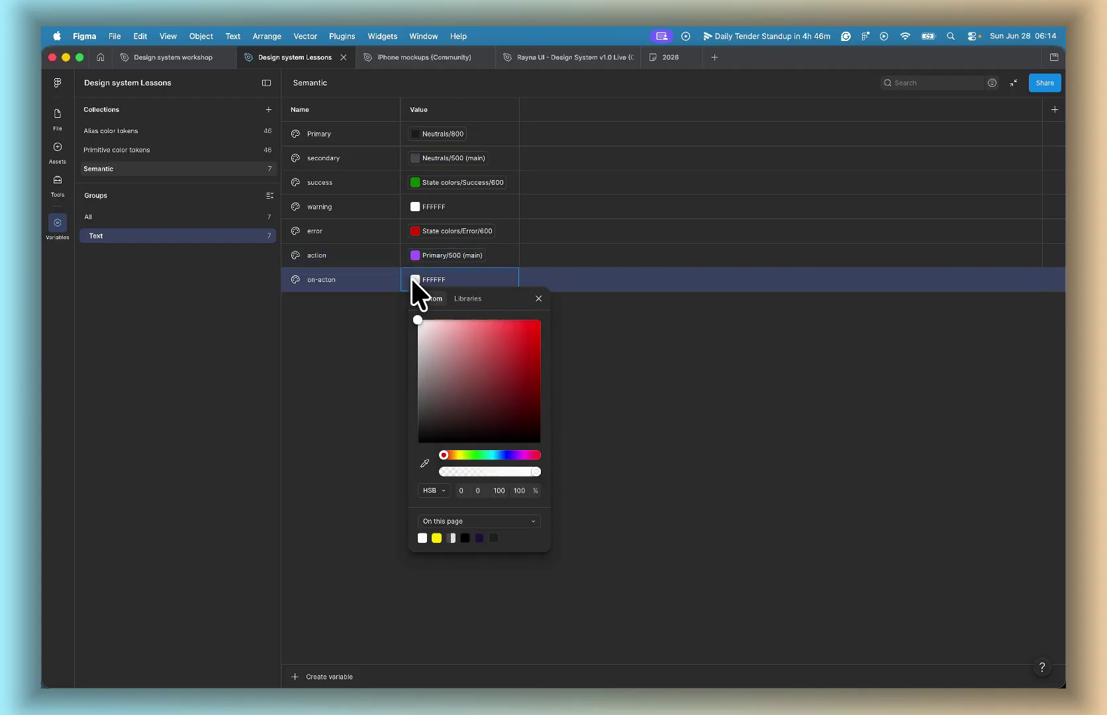
left_click(469, 298)
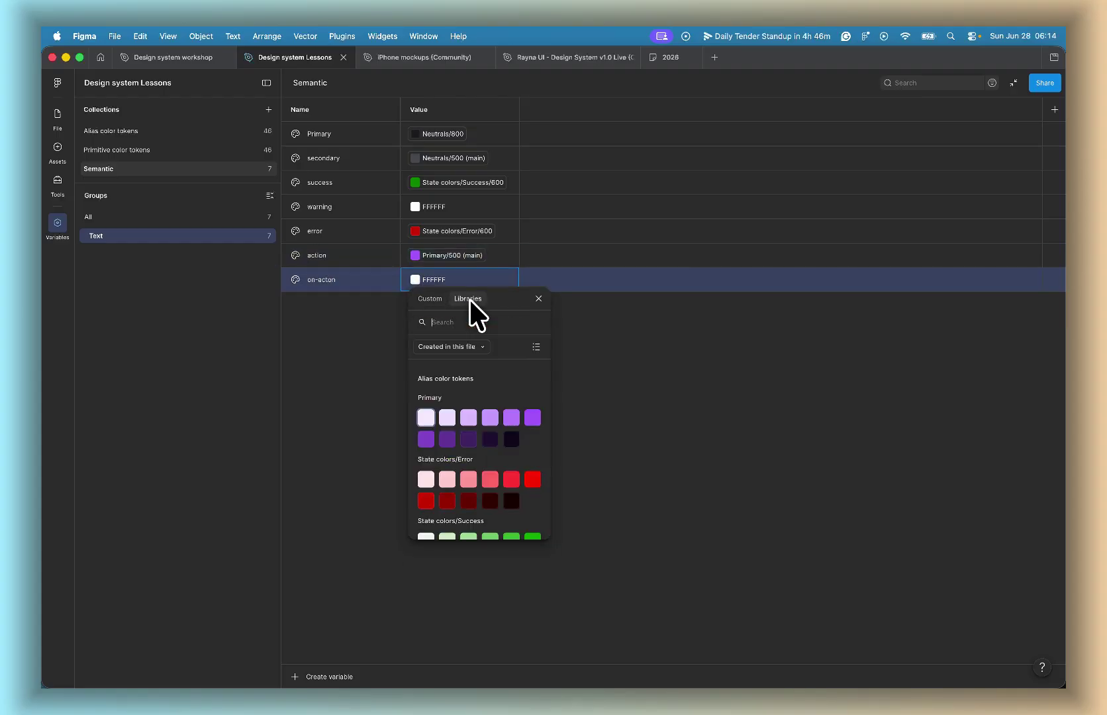
left_click(426, 417)
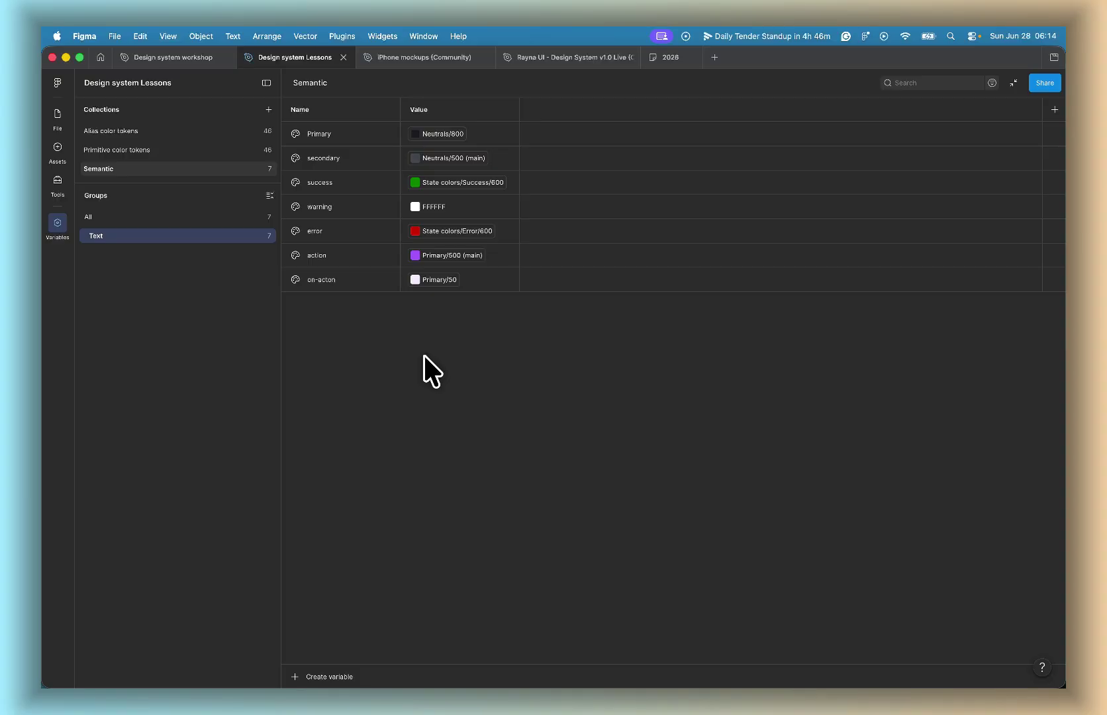
Step: Duplicate the Text group in the Semantic collection and rename the copy Surface
key("ctrl+Right")
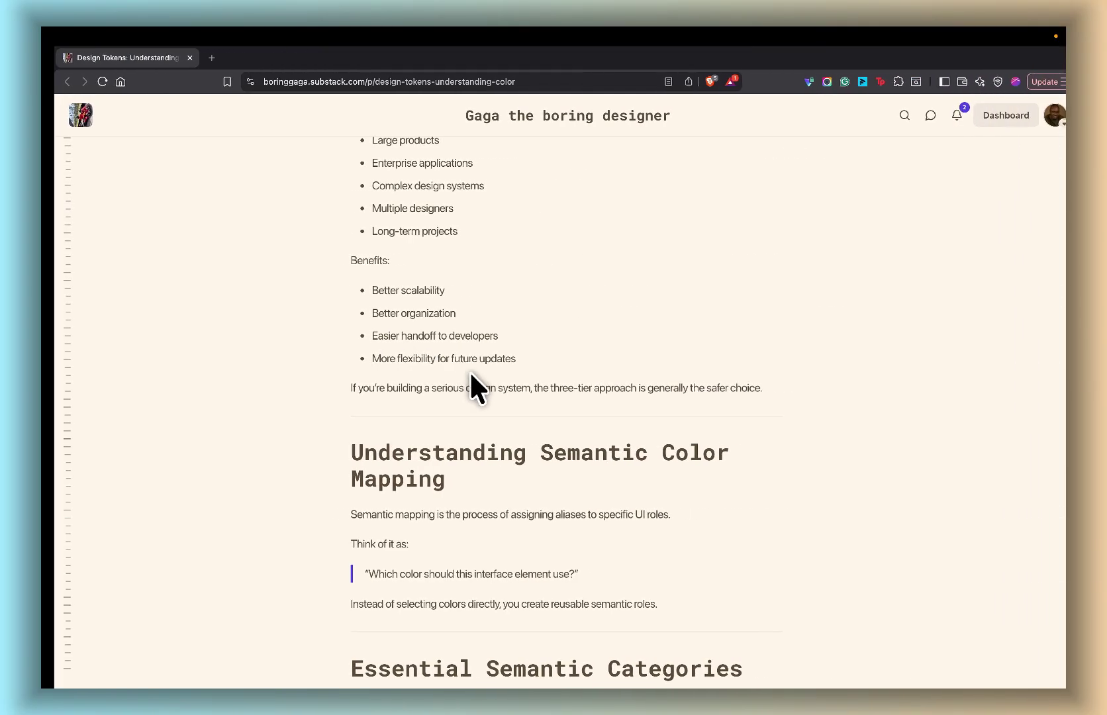
key("ctrl+Left")
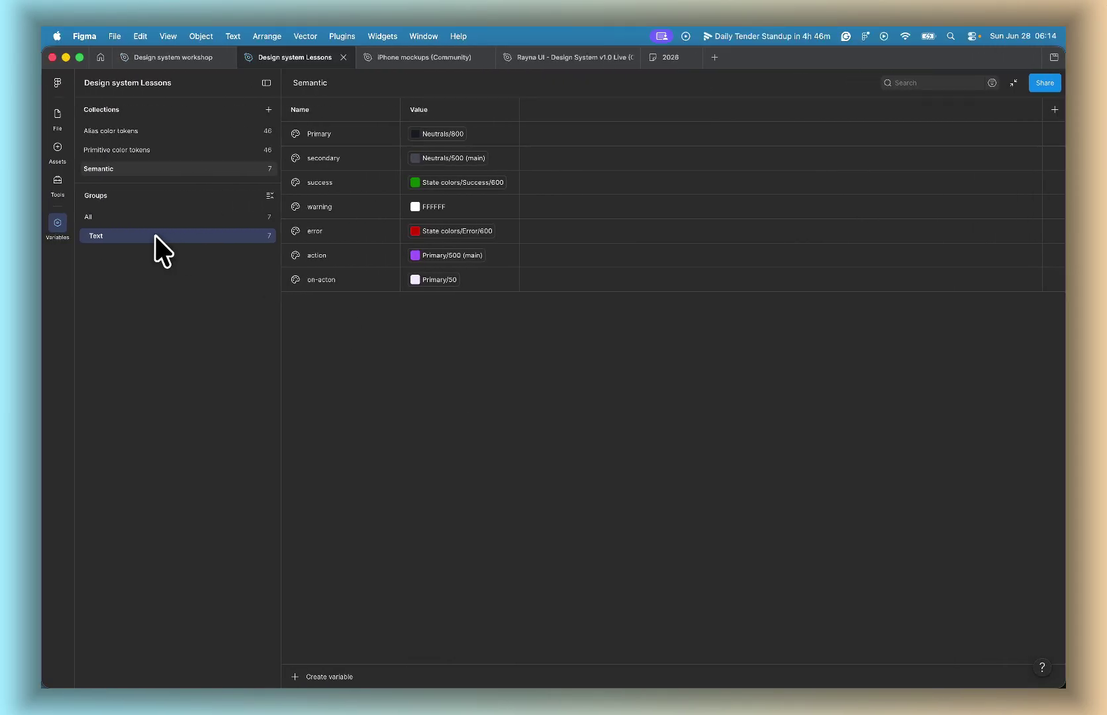
right_click(150, 234)
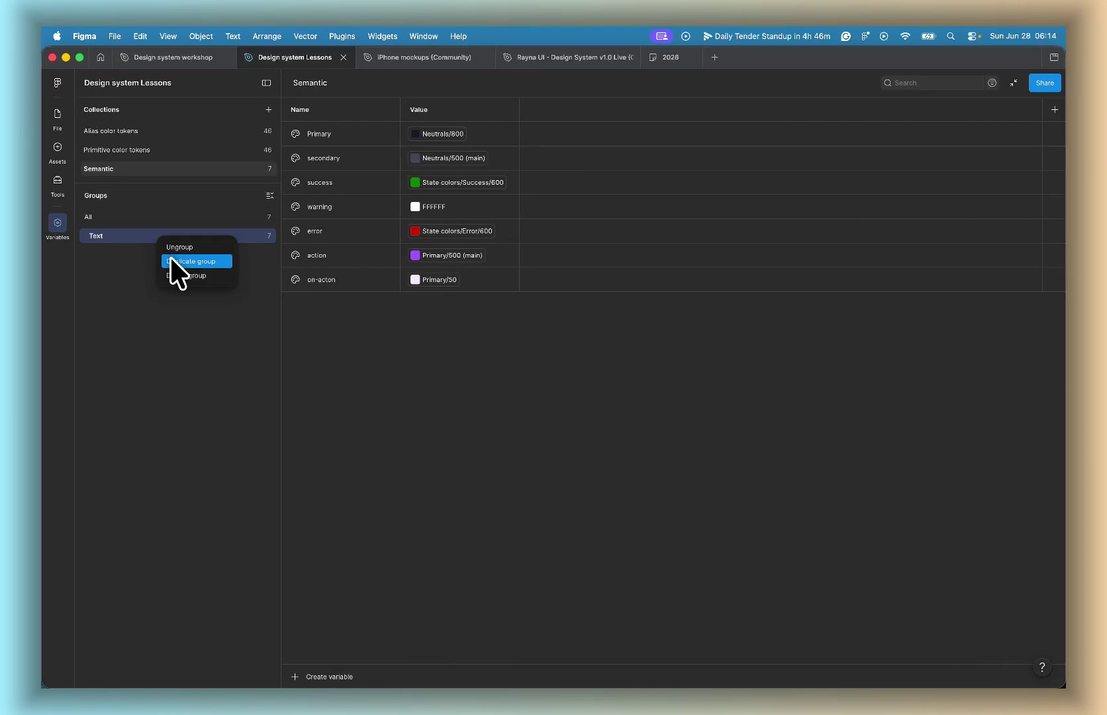
left_click(171, 260)
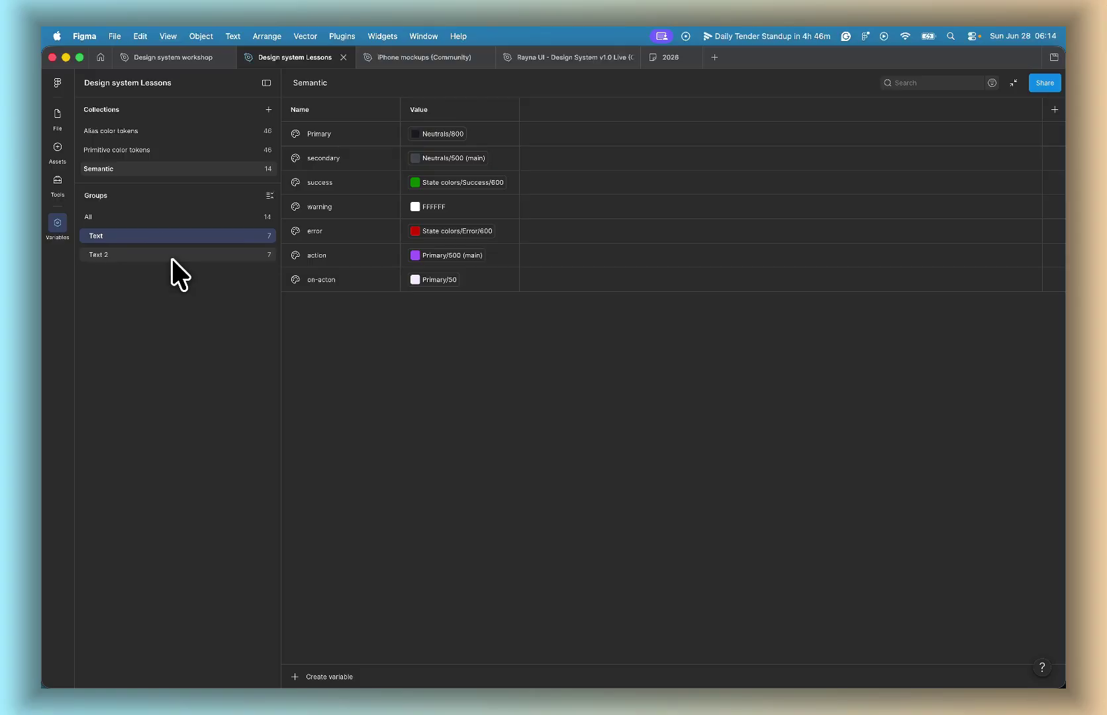
double_click(101, 254)
type("Sur")
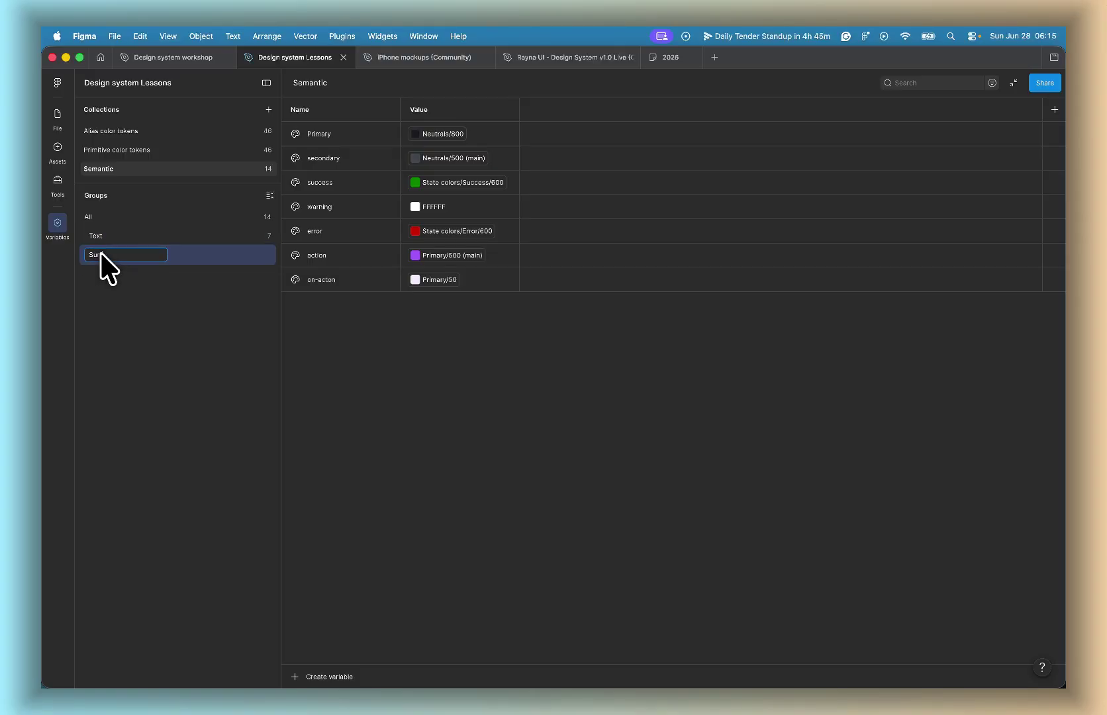
type("face")
Step: Switch to the design tokens article in the browser and read its Surface section, including the common surface tokens
key("ctrl+Right")
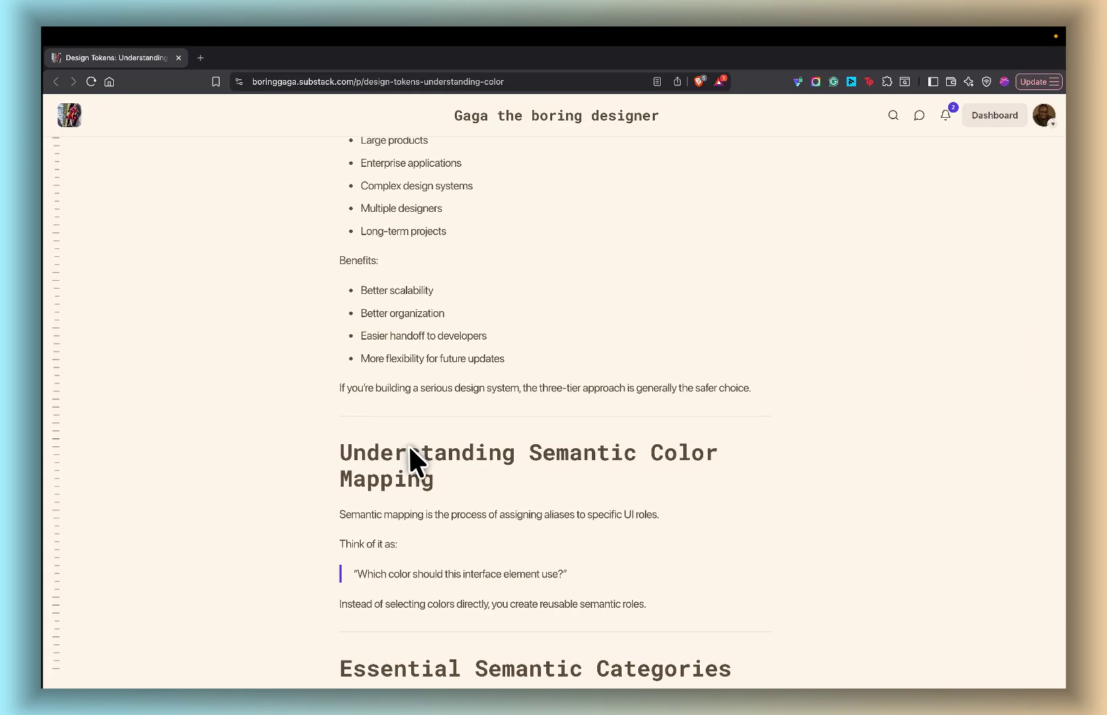
scroll(437, 415, "up", 3)
scroll(437, 414, "down", 12)
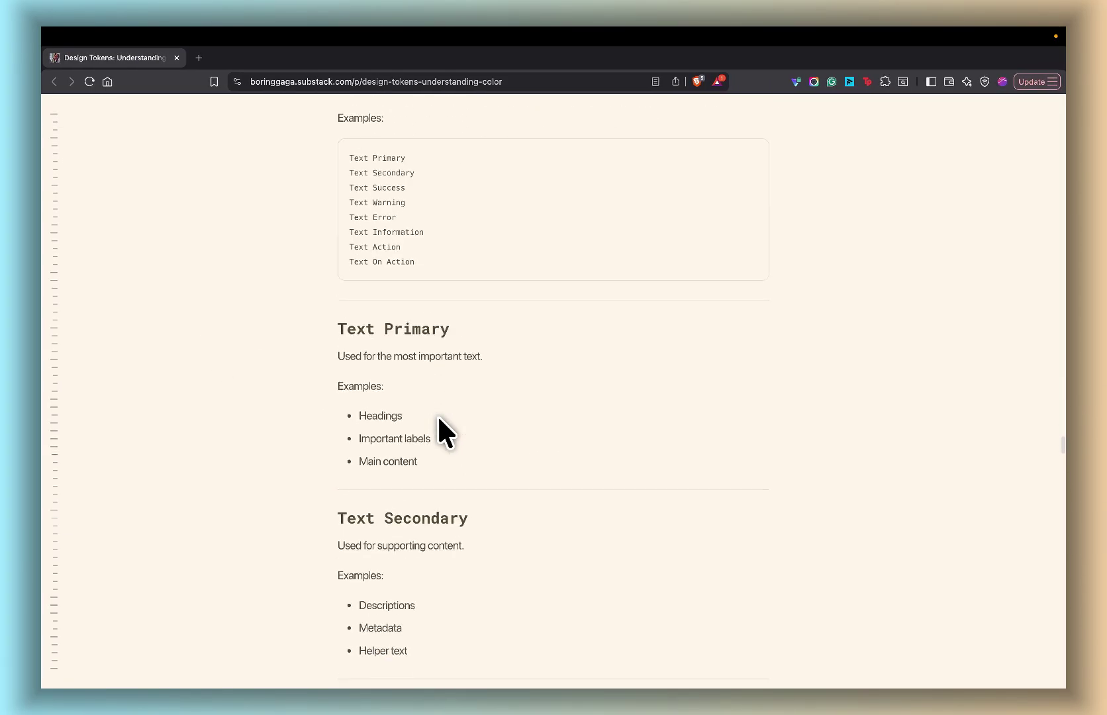
scroll(438, 418, "down", 8)
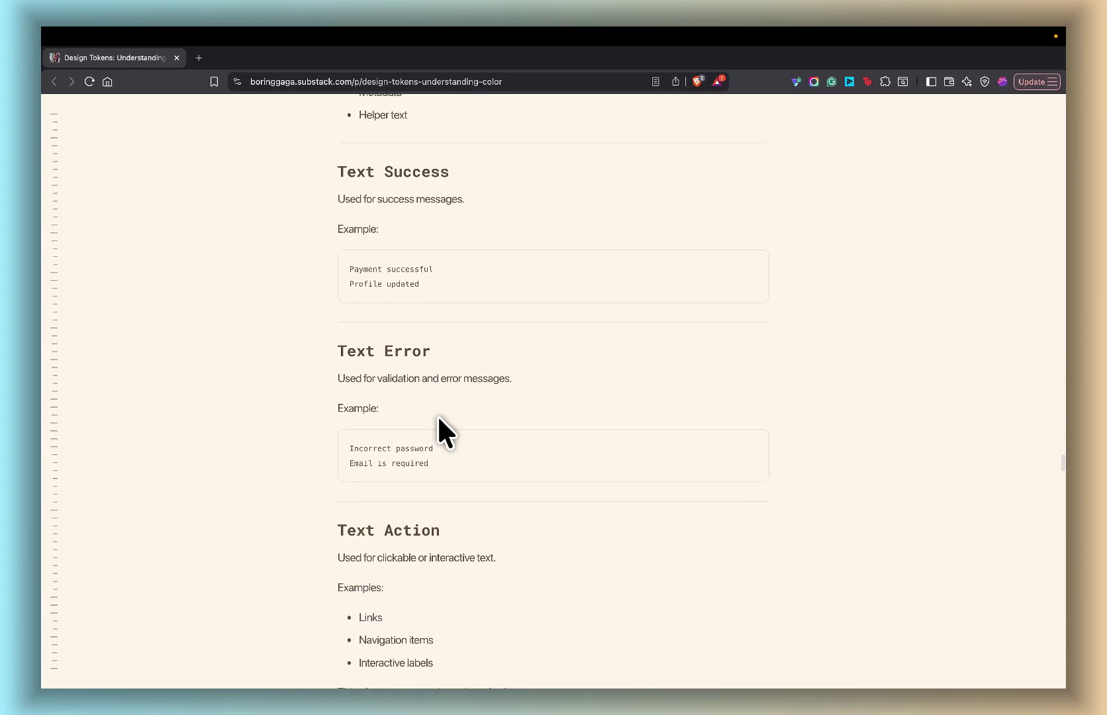
scroll(438, 418, "down", 8)
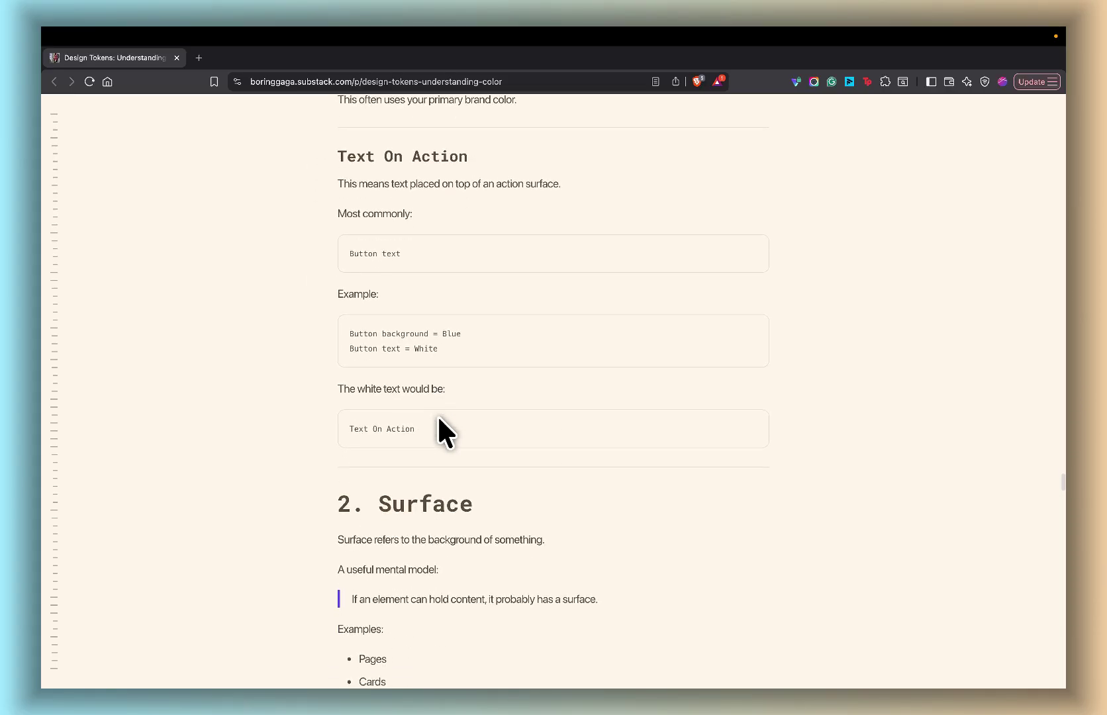
scroll(438, 418, "down", 6)
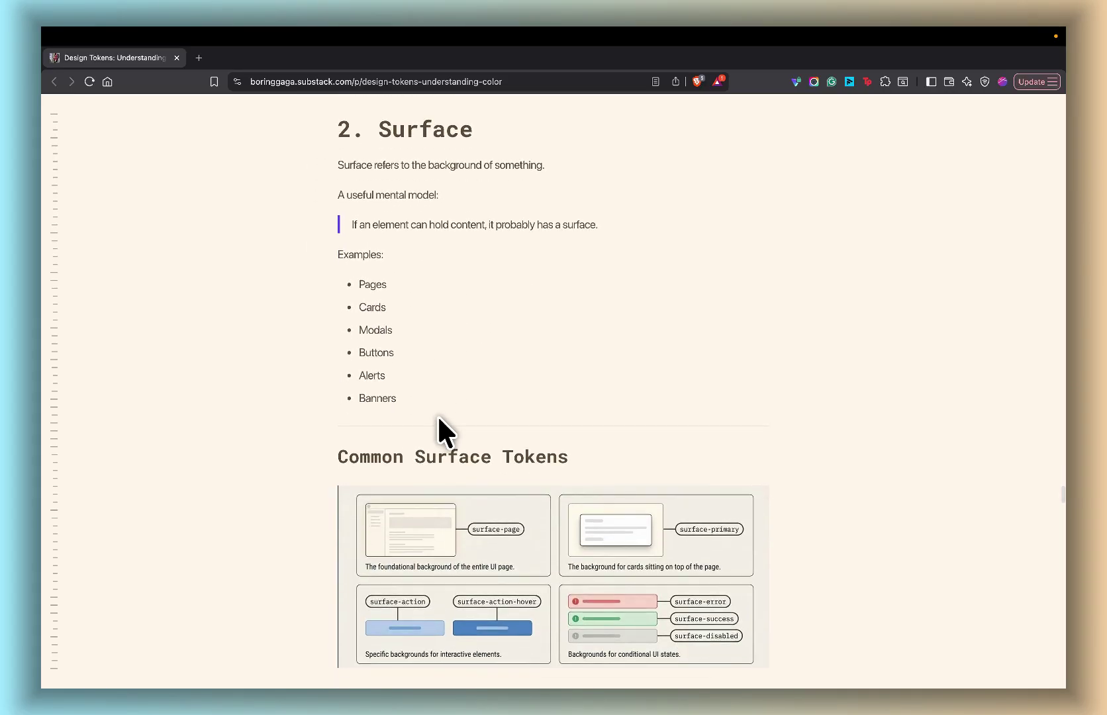
scroll(438, 419, "down", 7)
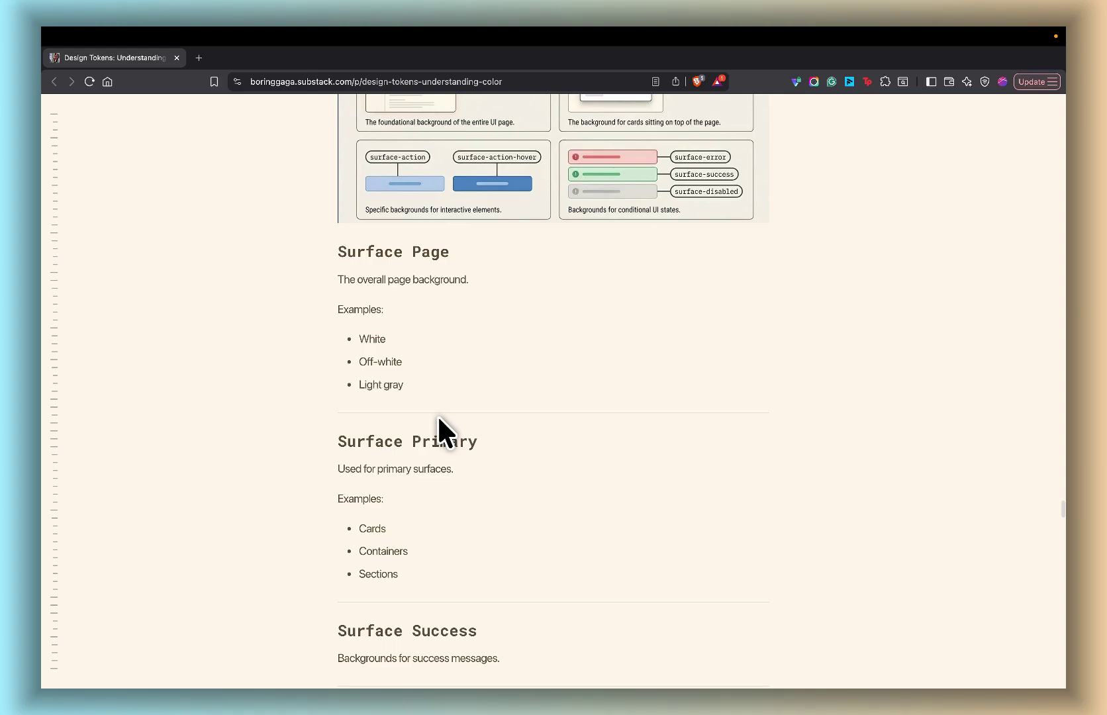
scroll(438, 418, "down", 2)
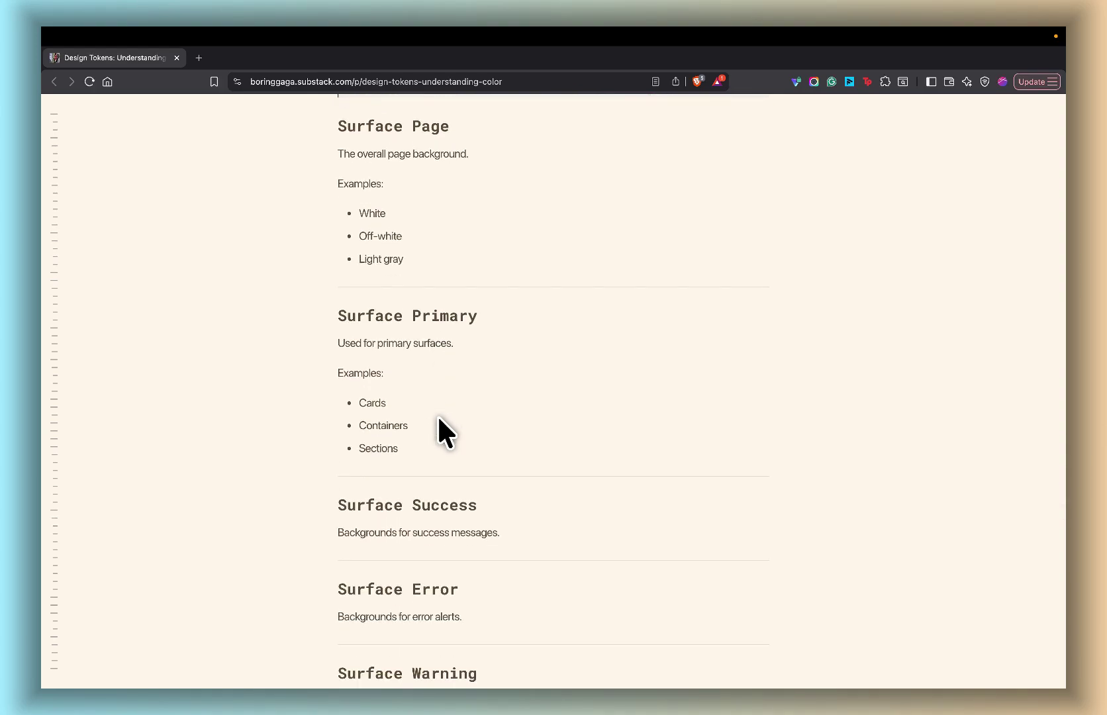
Step: Switch back to Figma and link the Surface group's Primary variable to the alias color token Neutrals/100
key("ctrl+Left")
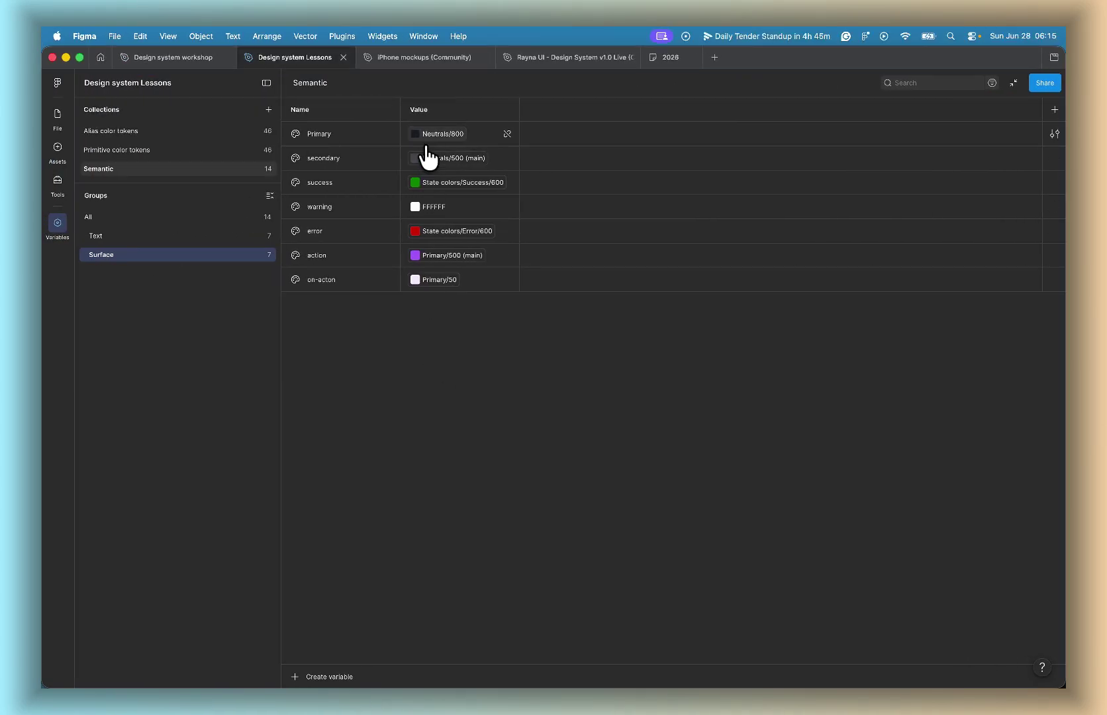
left_click(438, 135)
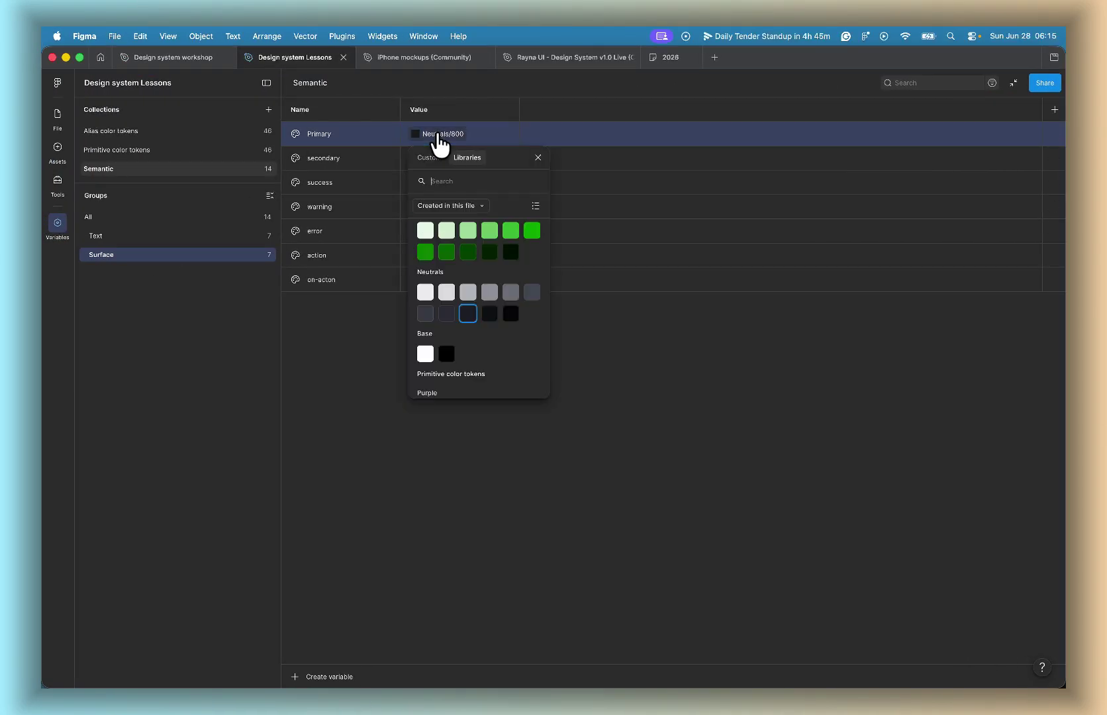
left_click(447, 292)
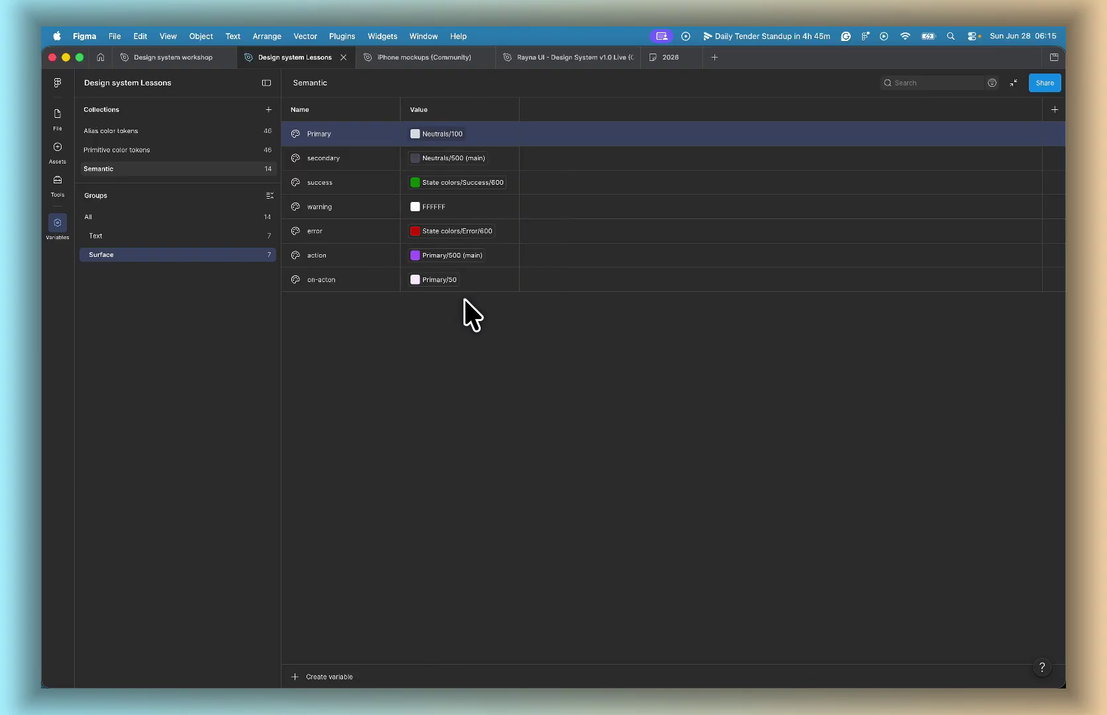
Step: Check the surface token names in the article and rename the Surface group's secondary variable to Page
key("ctrl+Right")
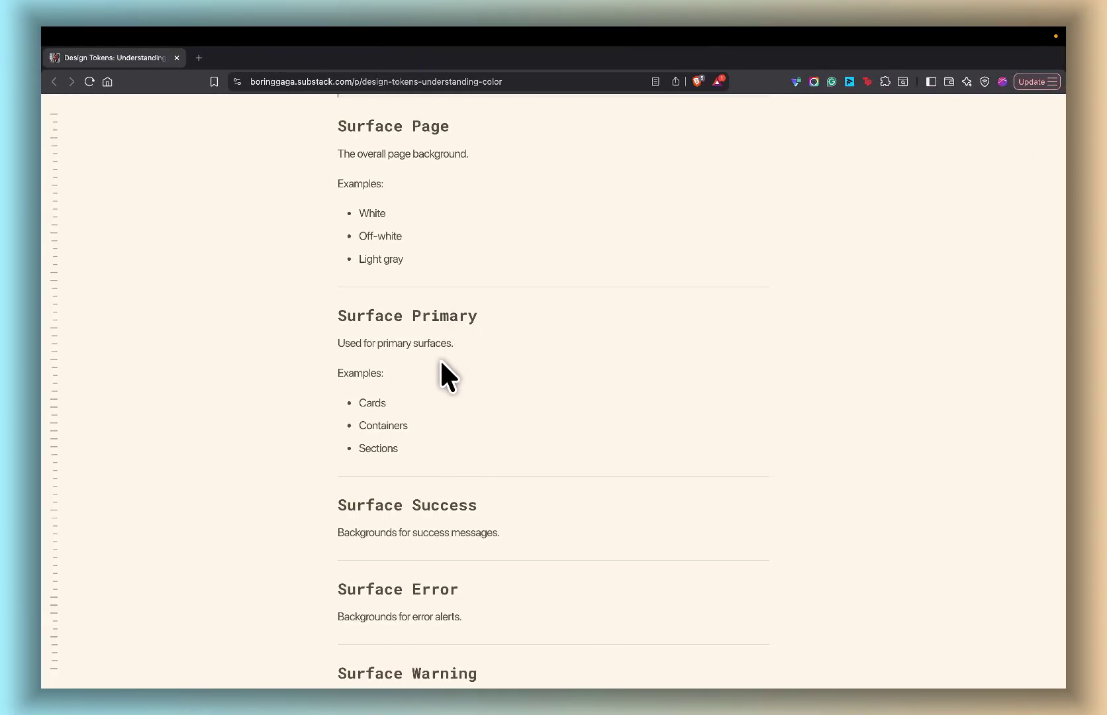
key("ctrl+Left")
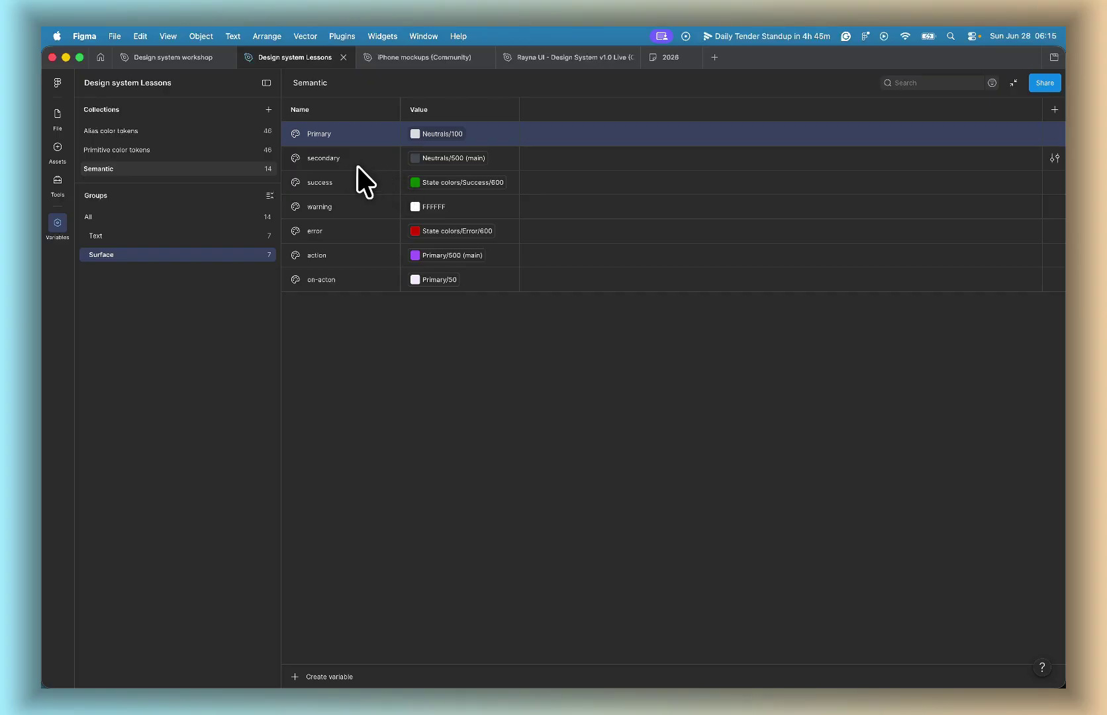
double_click(329, 158)
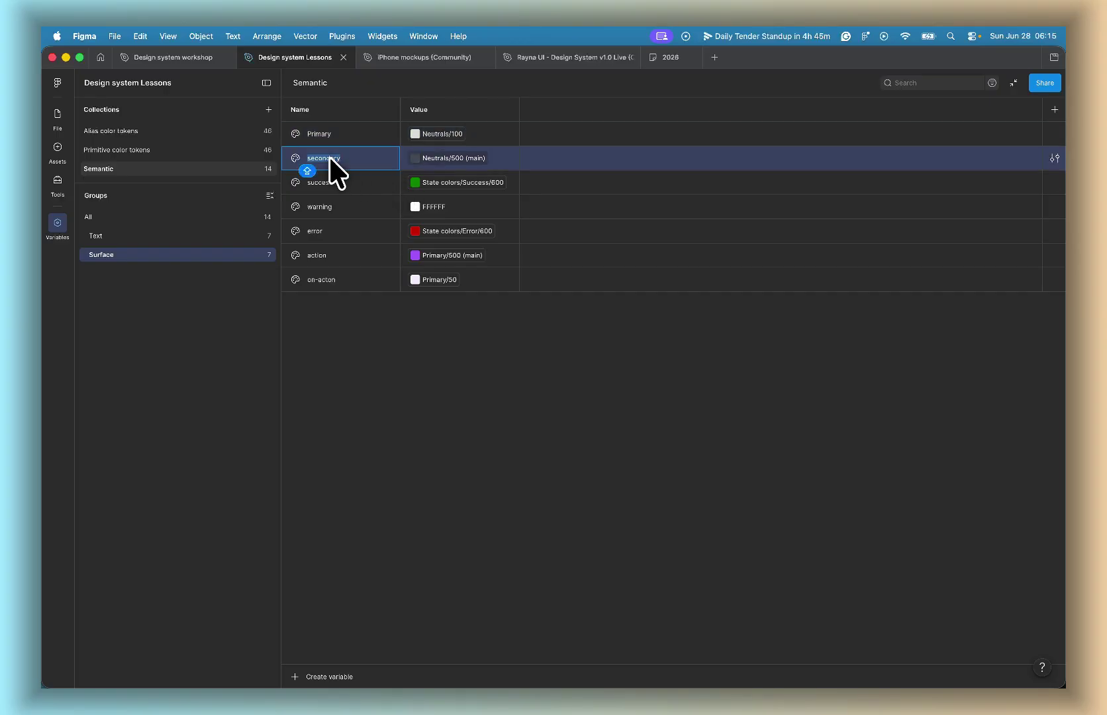
type("Page")
Step: Check the article's Surface Page guidance and link the Page variable to the alias color token Base/white
key("ctrl+Right")
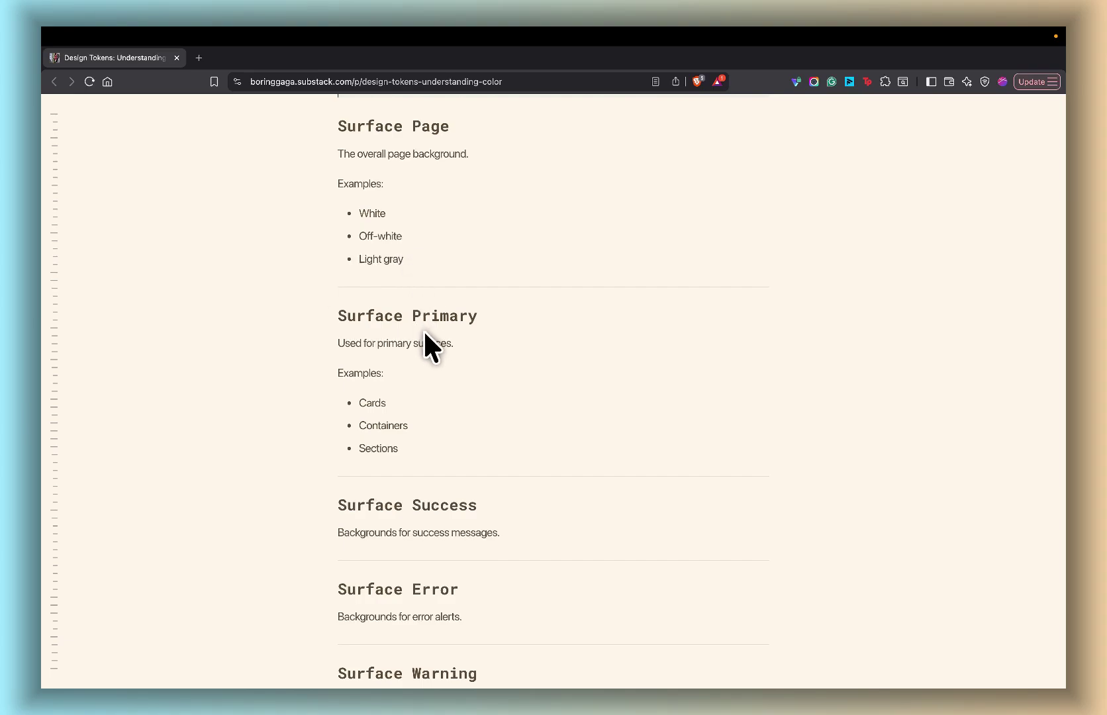
key("ctrl+Left")
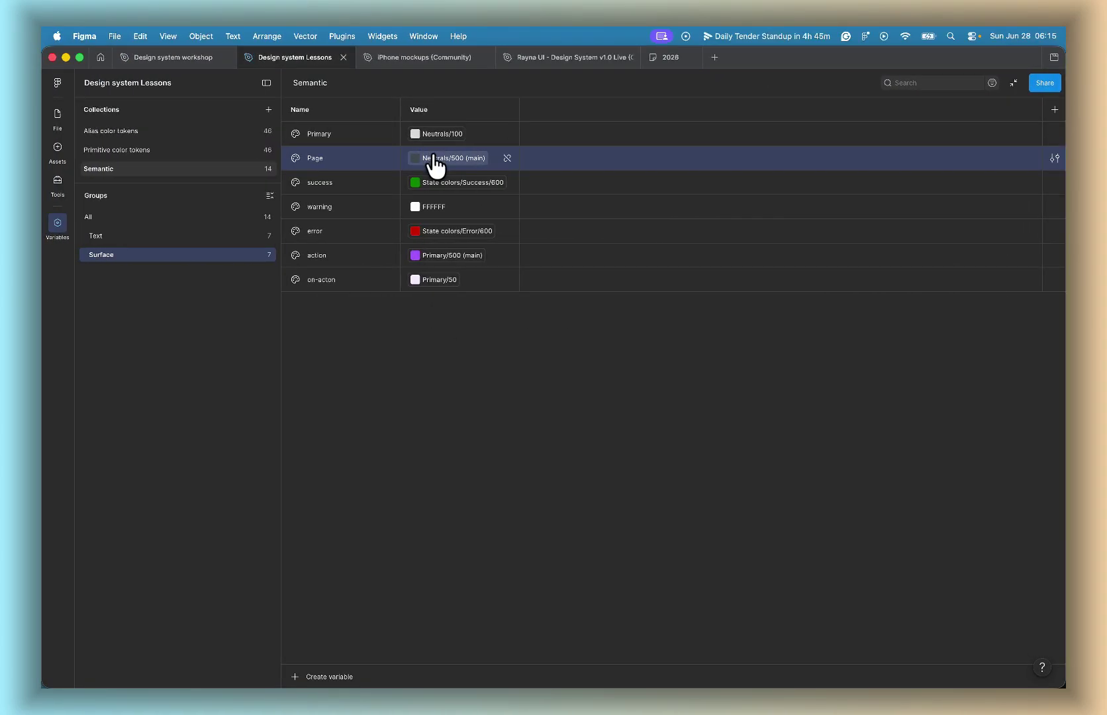
left_click(423, 158)
scroll(444, 351, "down", 2)
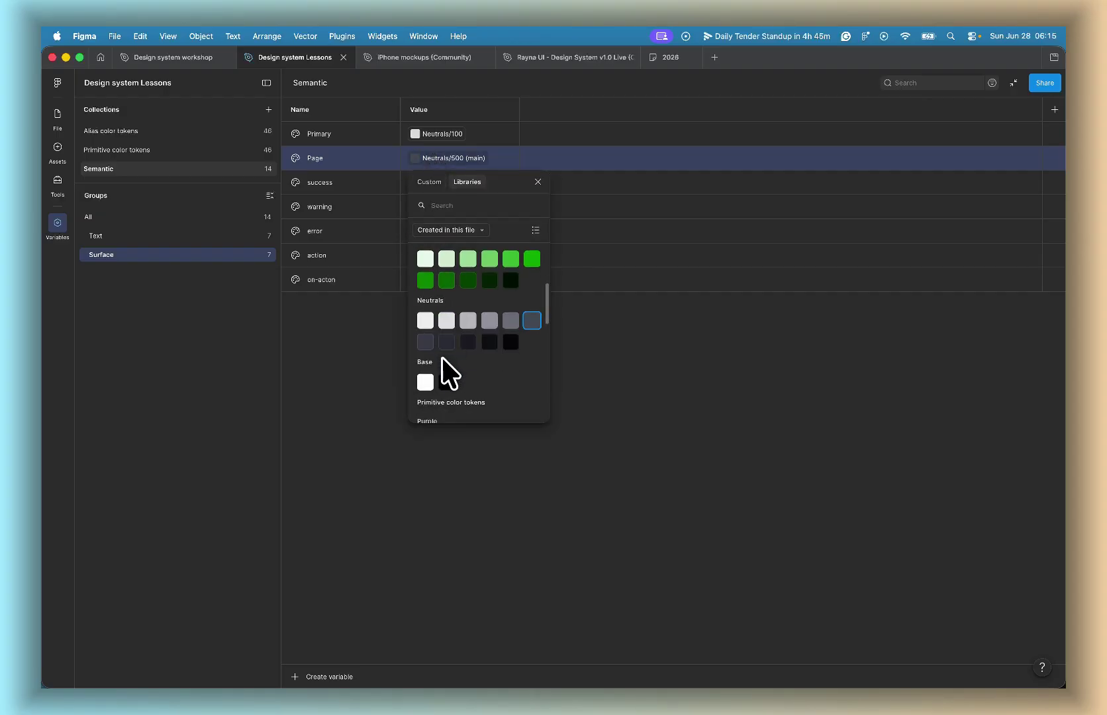
left_click(422, 376)
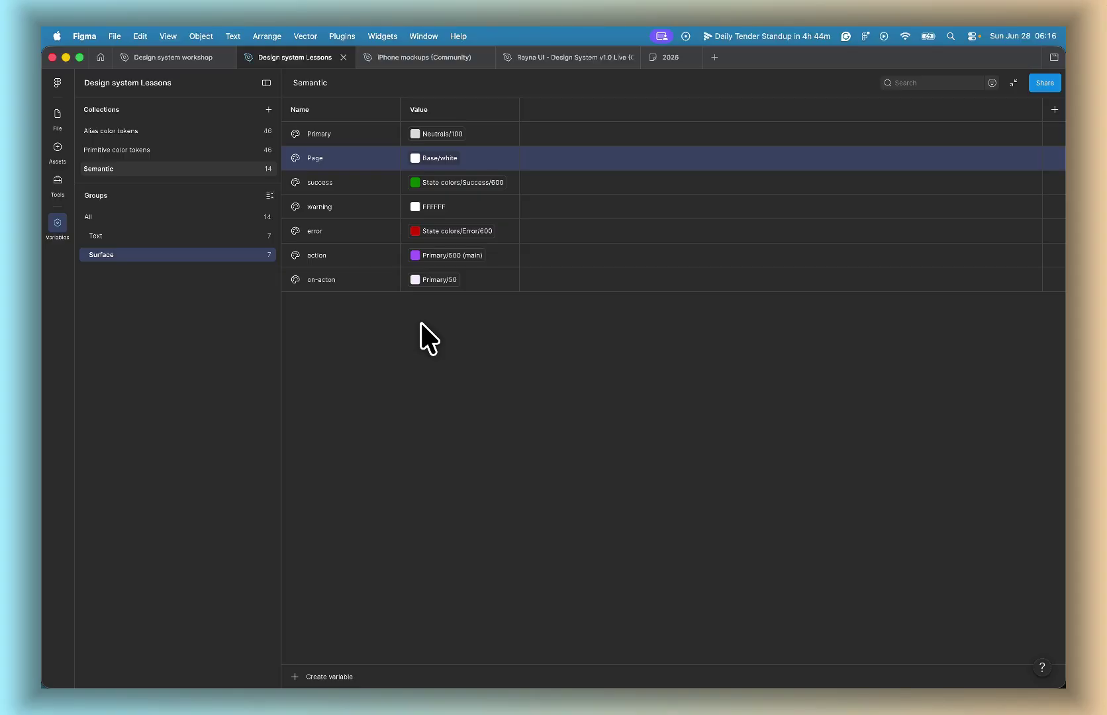
Step: Link the surface success variable to State colors/Success/100 and the surface error variable to State colors/Error/100
key("ctrl+Right")
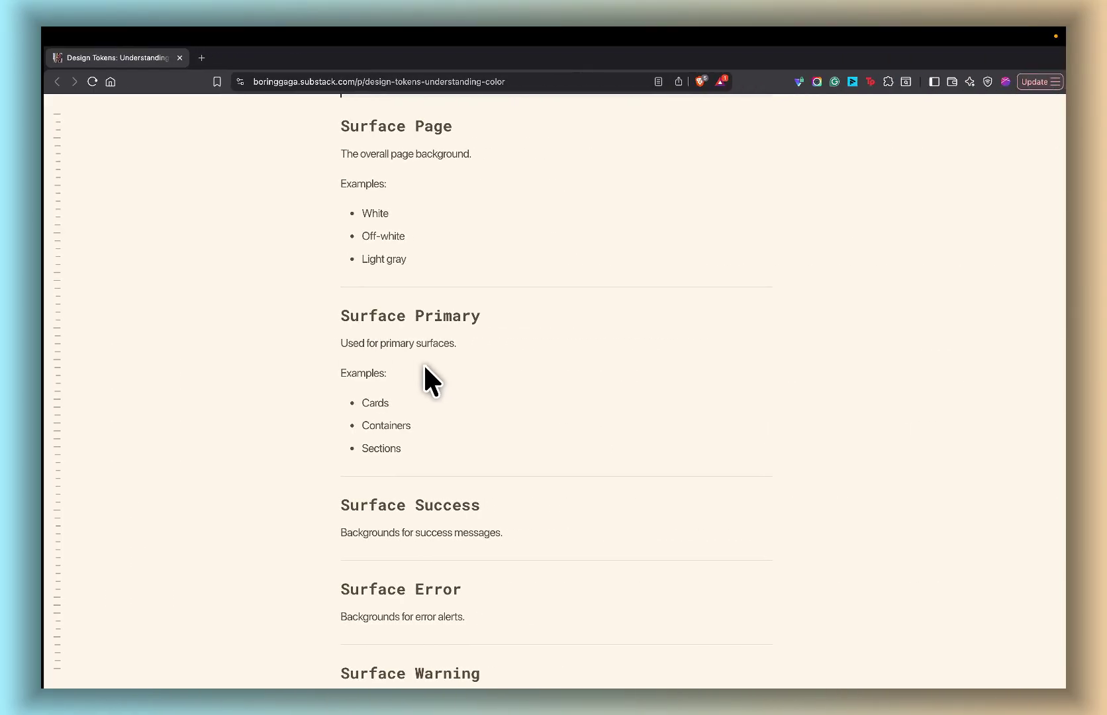
key("ctrl+Left")
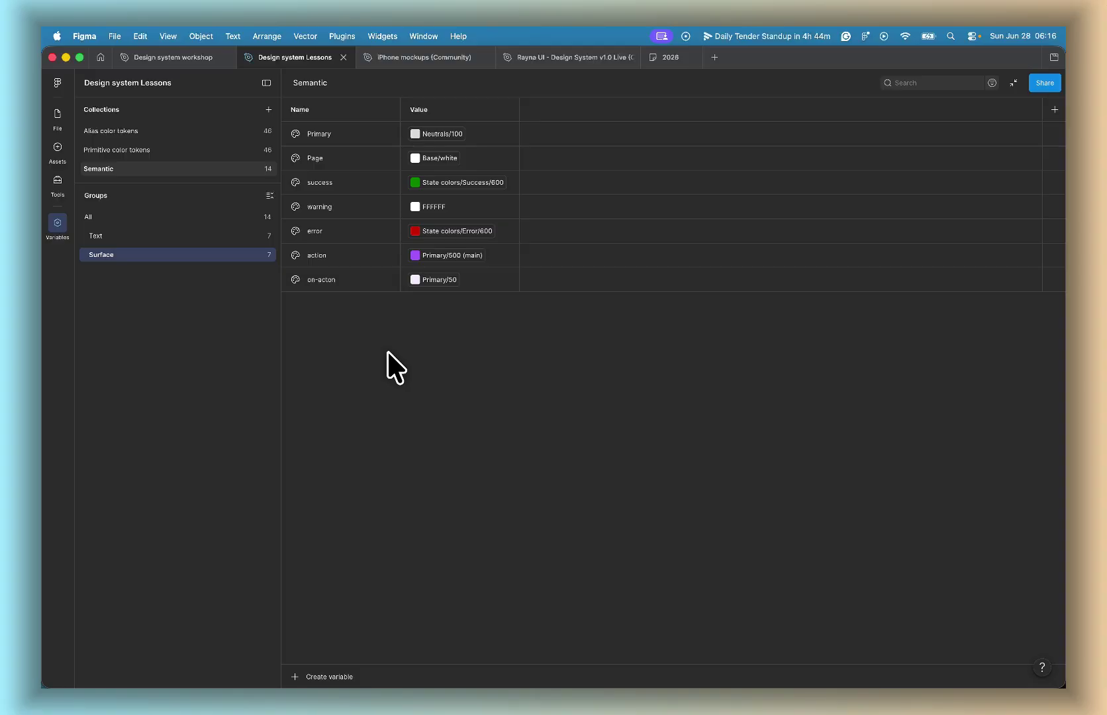
left_click(468, 185)
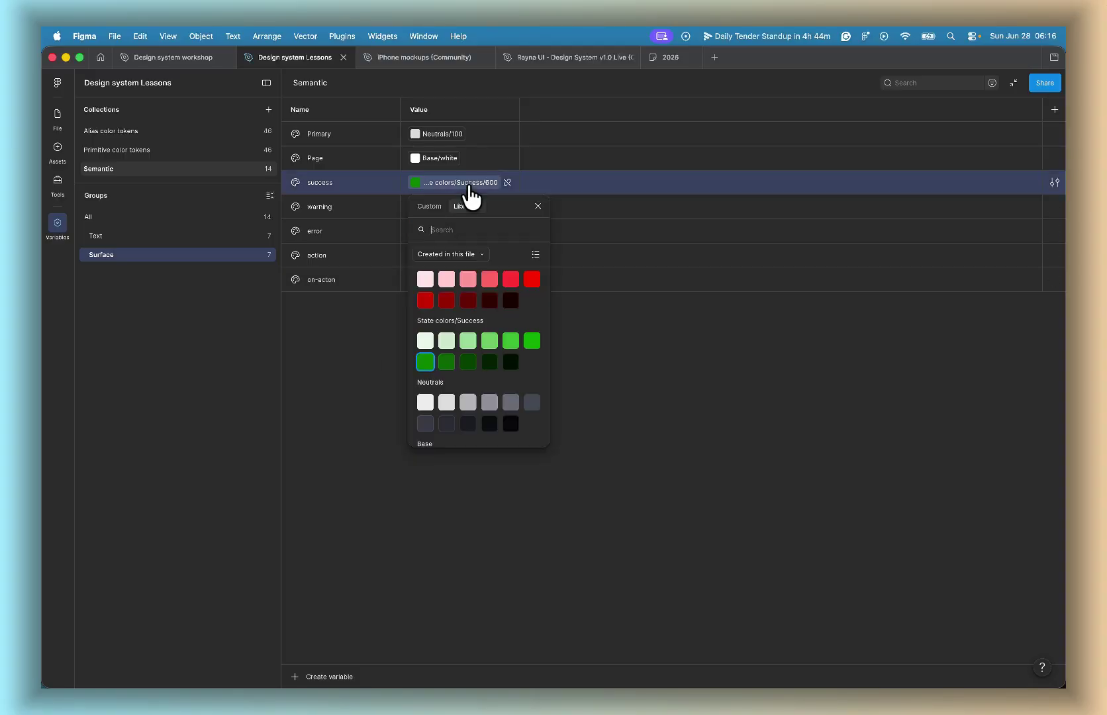
left_click(435, 336)
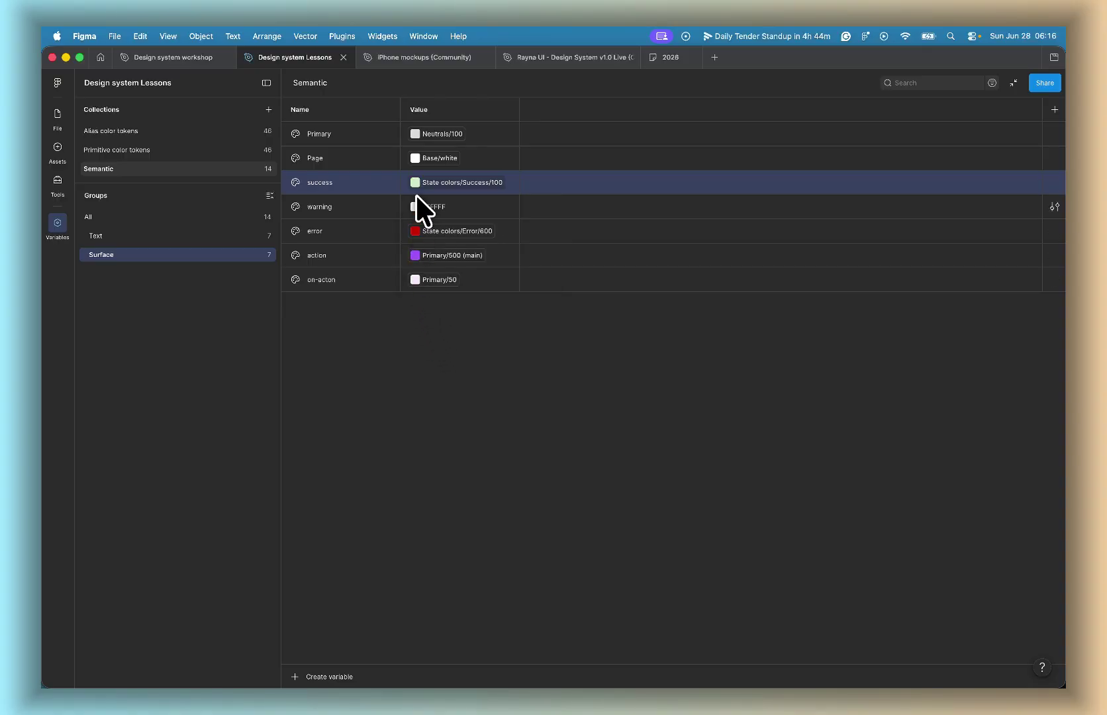
left_click(465, 233)
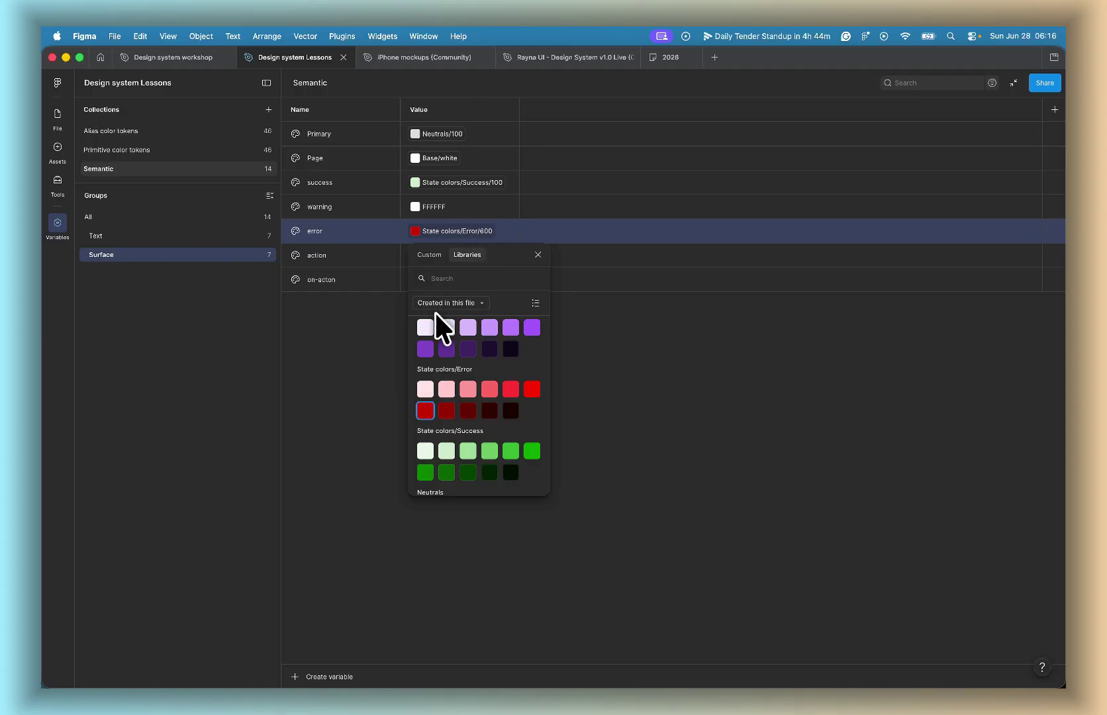
left_click(445, 388)
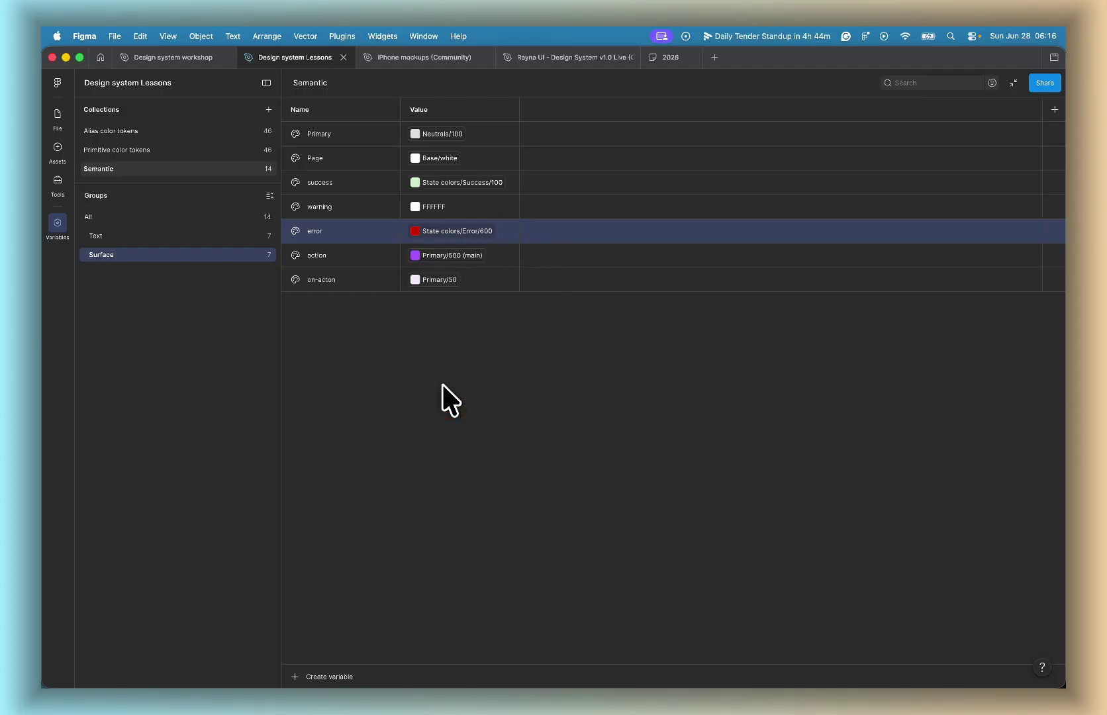
Step: Check the article's Surface Action guidance and link the Surface group's action variable to the alias color token Primary/600
left_click(456, 258)
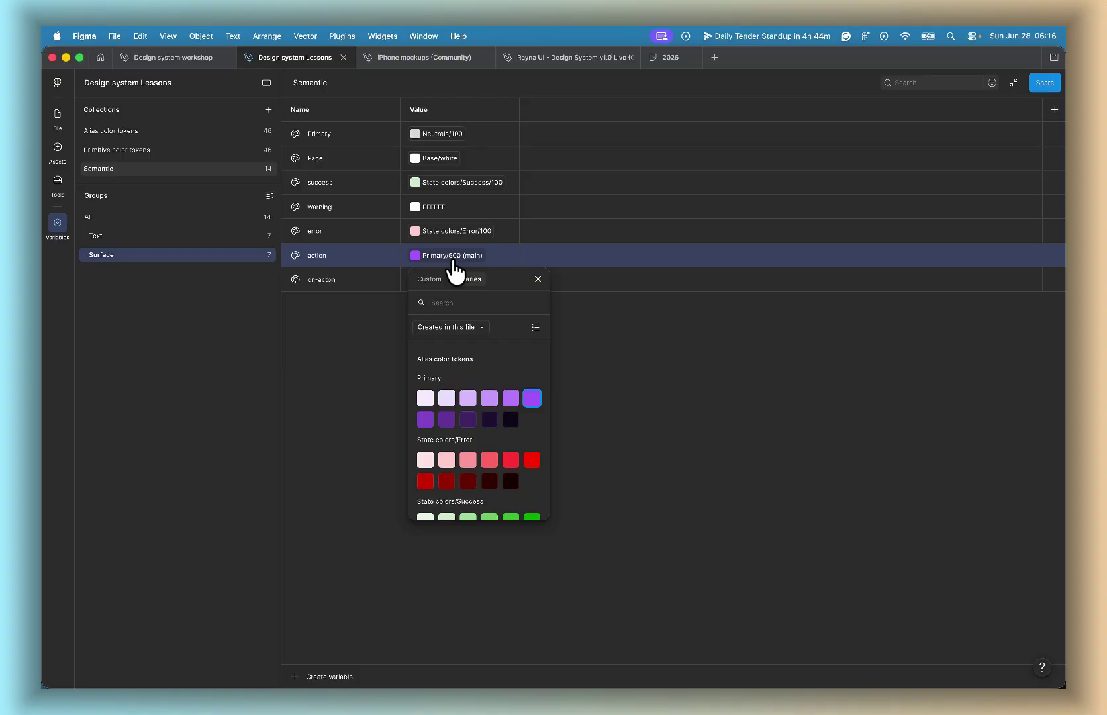
key("ctrl+Right")
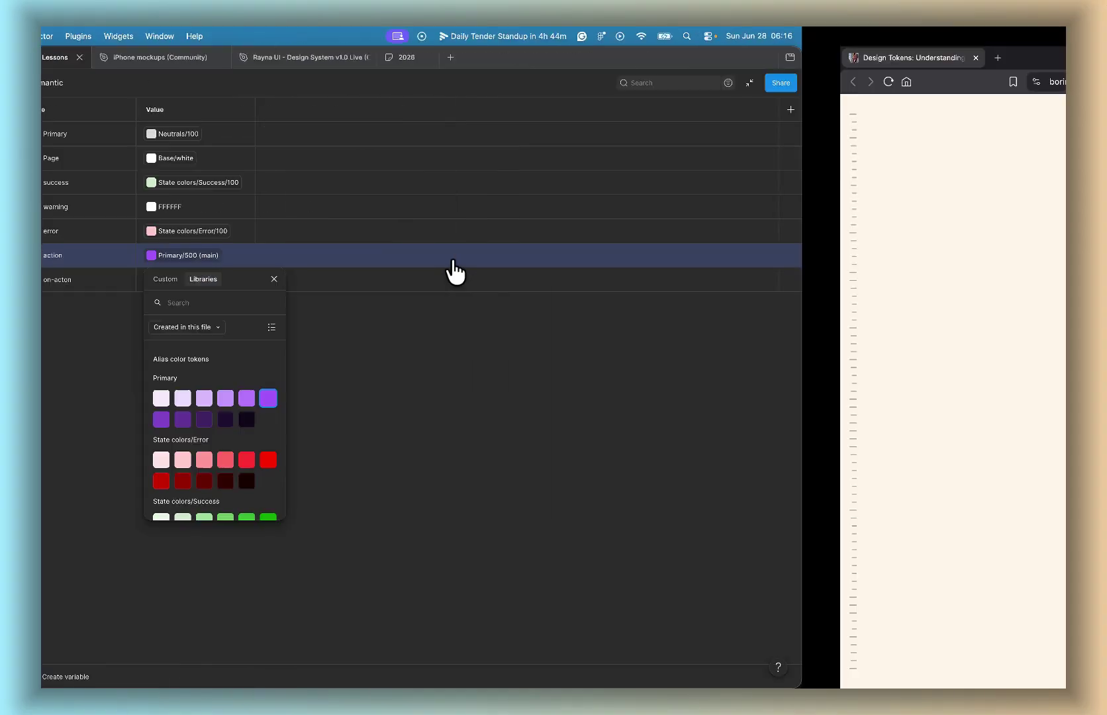
scroll(433, 424, "down", 2)
scroll(433, 430, "down", 10)
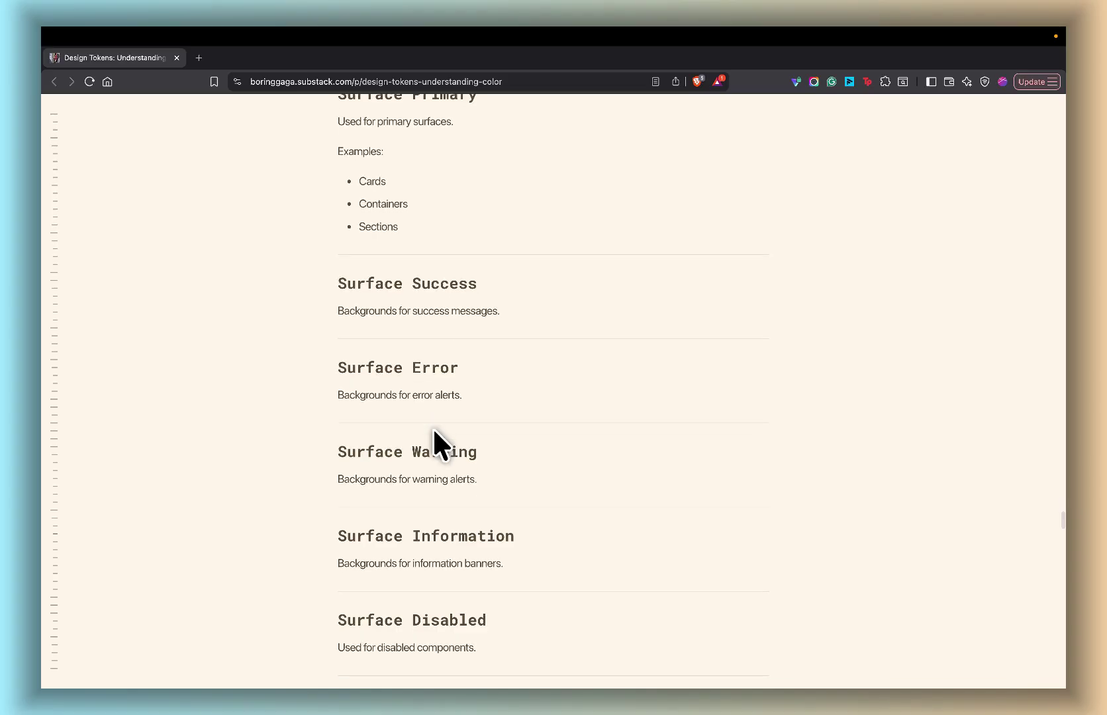
scroll(441, 416, "down", 3)
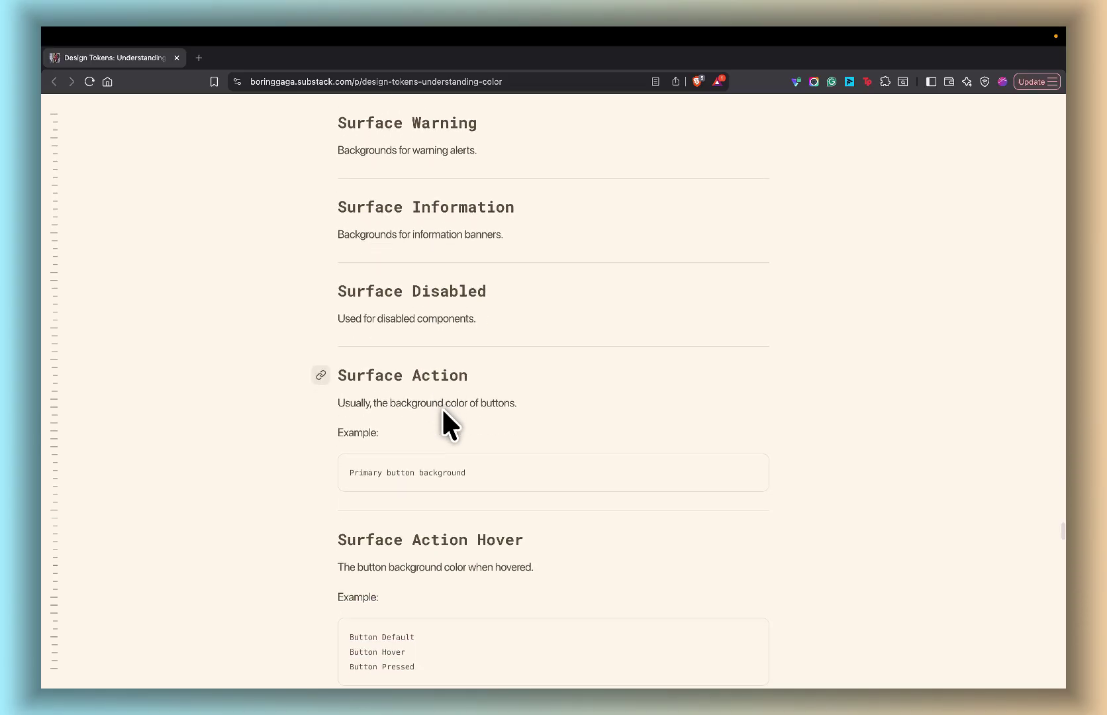
key("ctrl+Left")
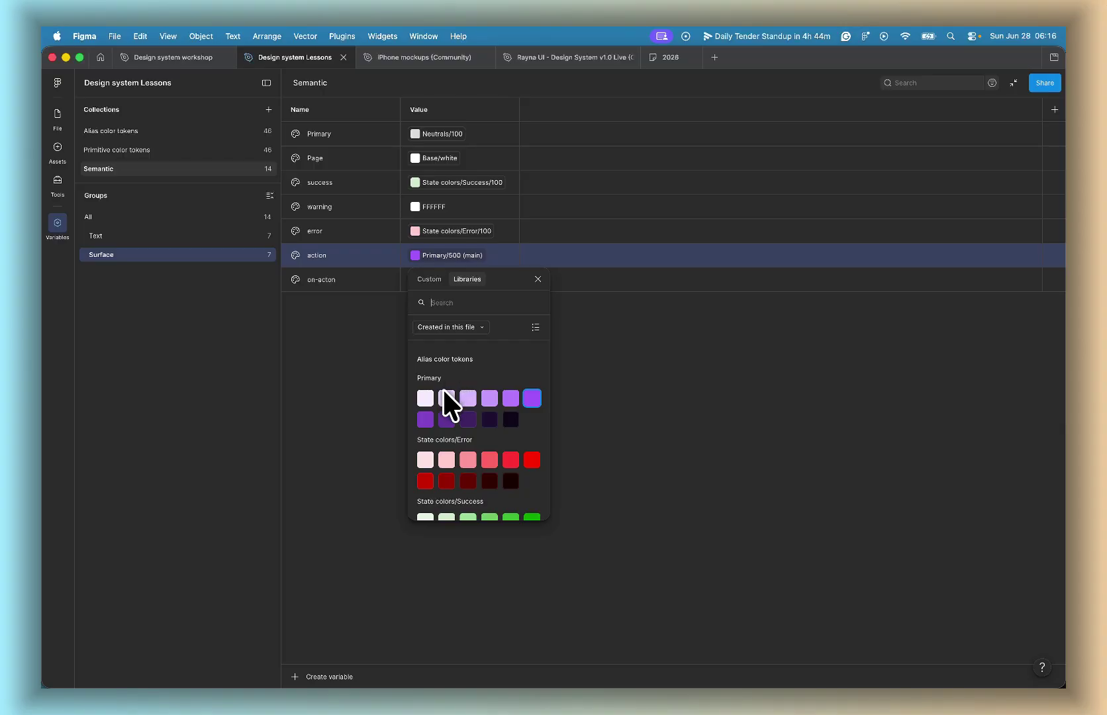
left_click(424, 420)
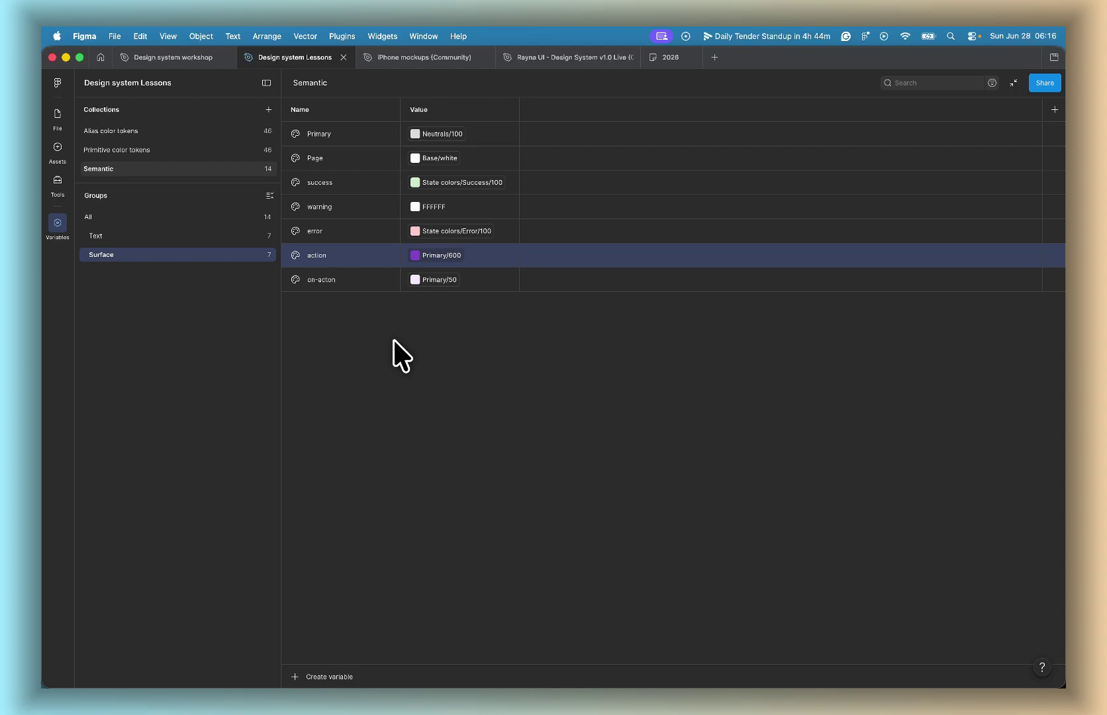
Step: Check the article's Surface Action Hover section and rename the Surface group's on-acton variable to action-hover
double_click(329, 279)
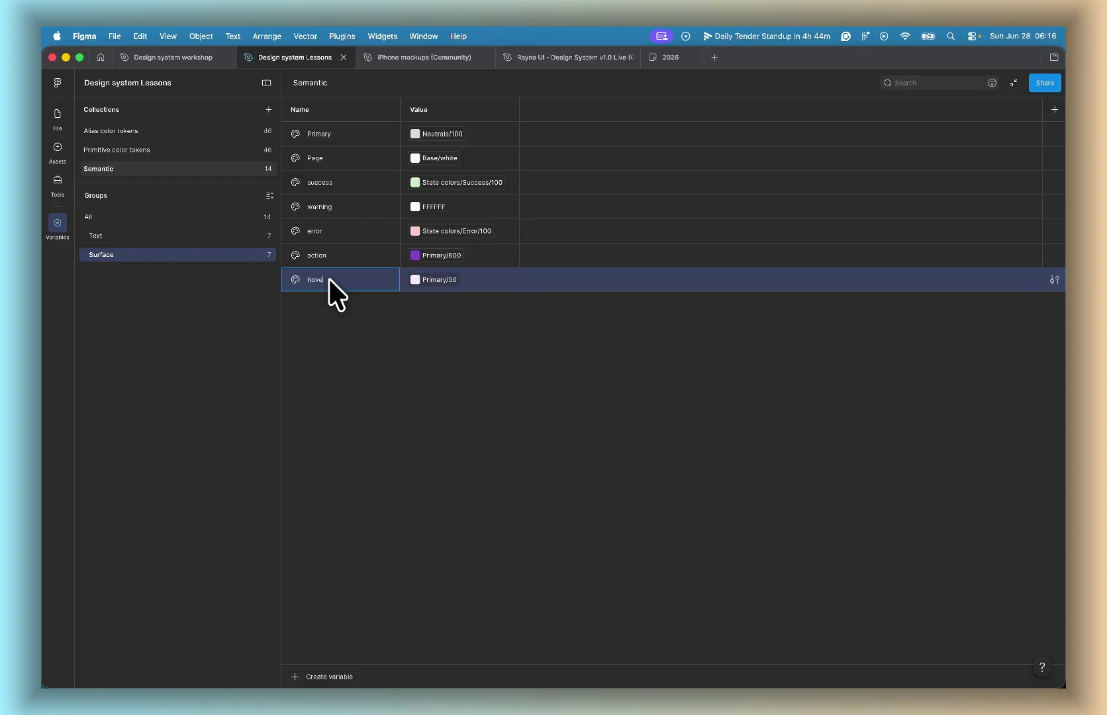
key("ctrl+Right")
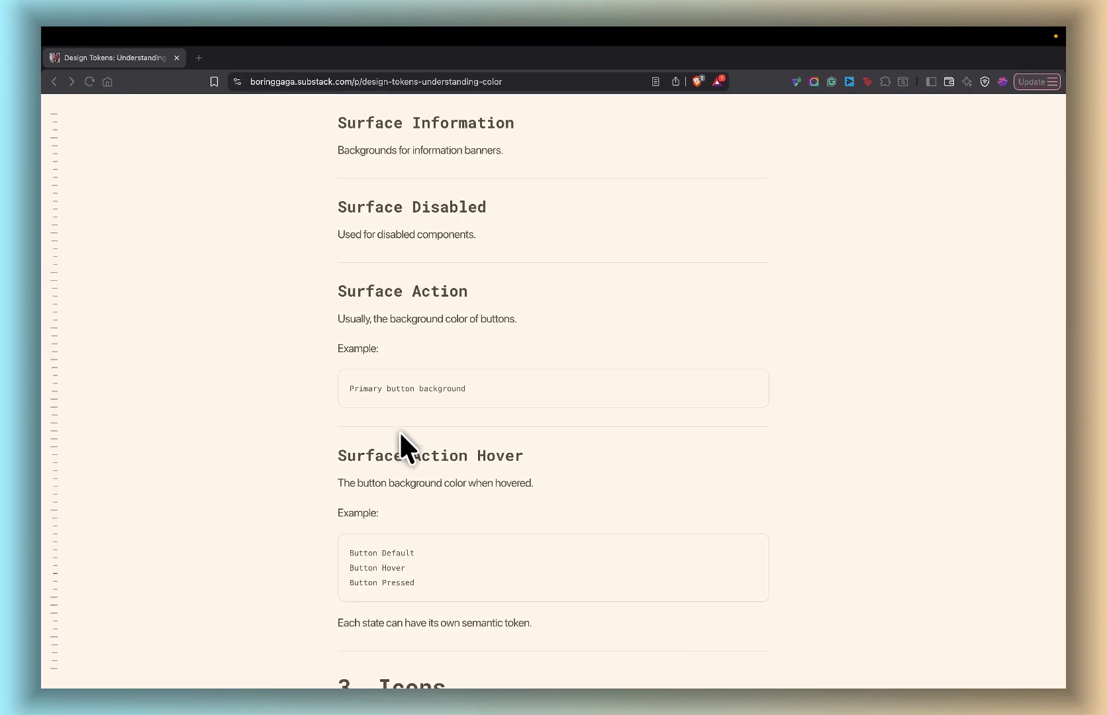
scroll(401, 434, "down", 1)
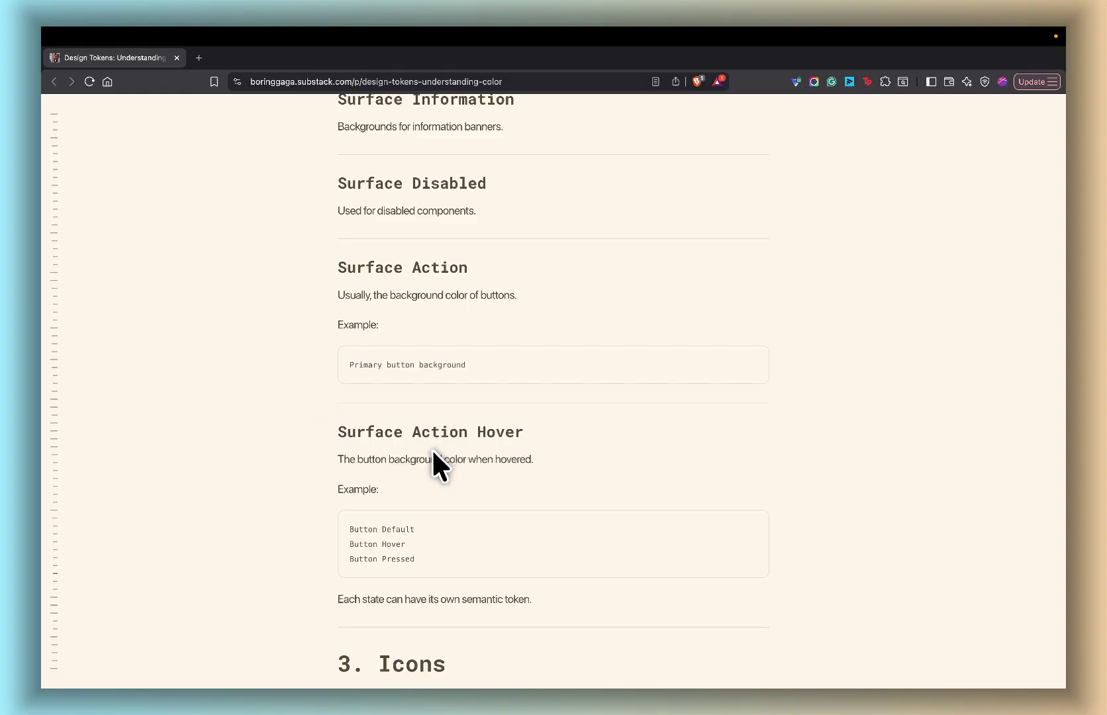
scroll(436, 452, "down", 2)
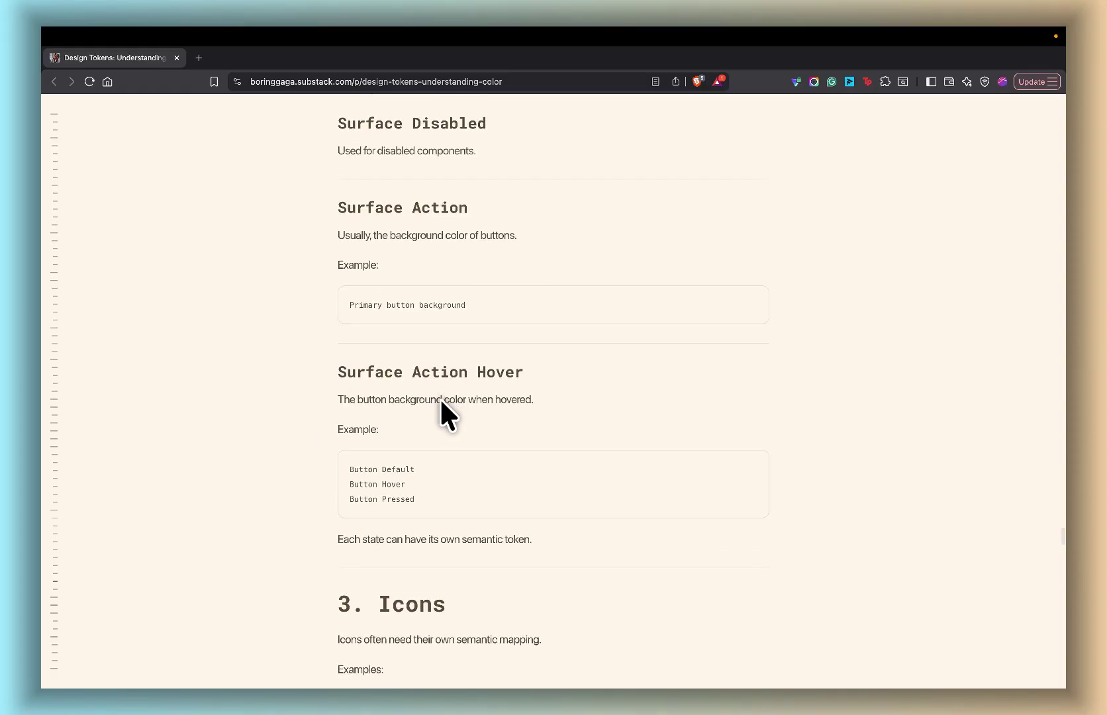
key("ctrl+Left")
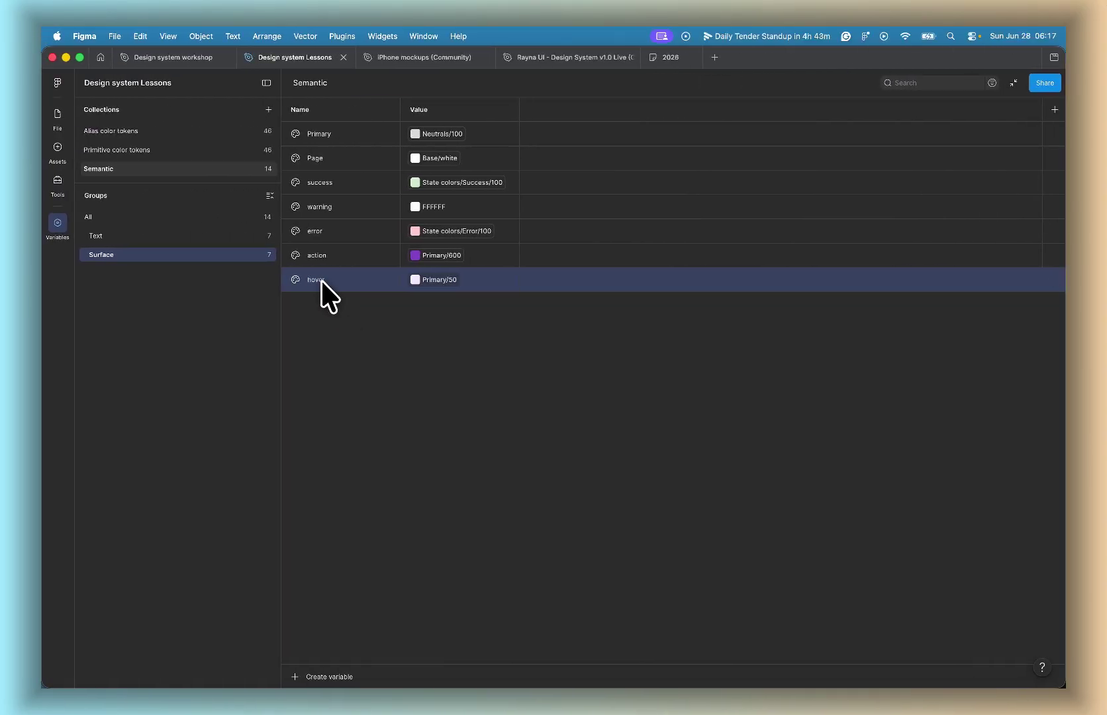
double_click(312, 279)
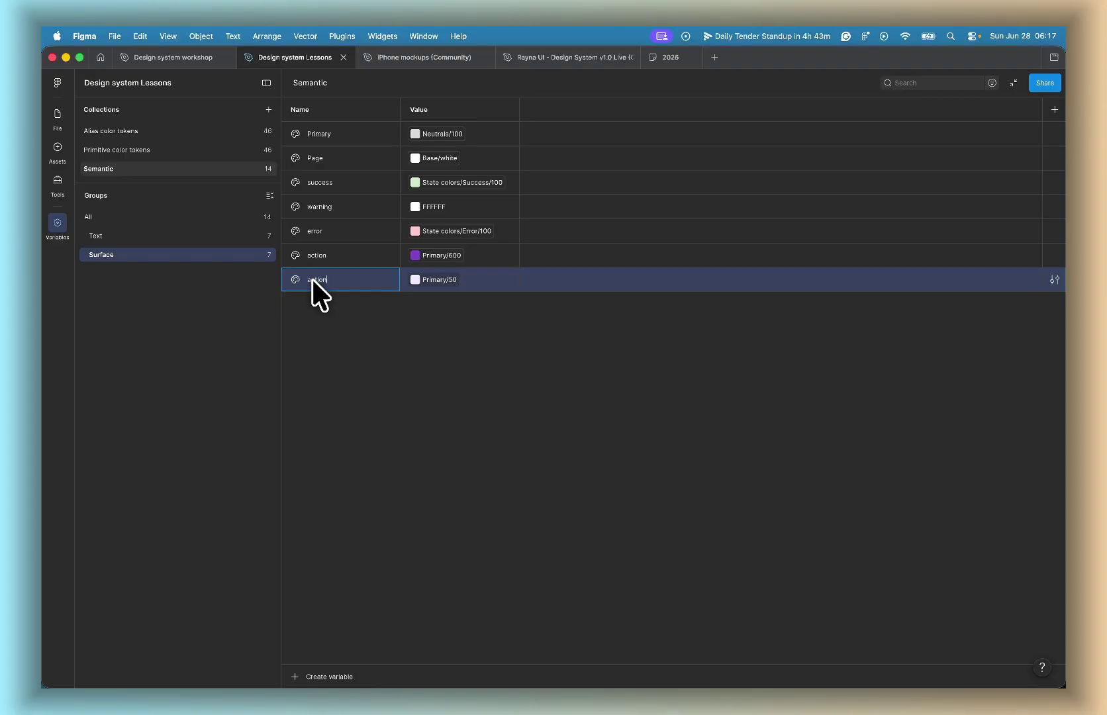
type("action-over")
left_click(355, 274)
right_click(355, 274)
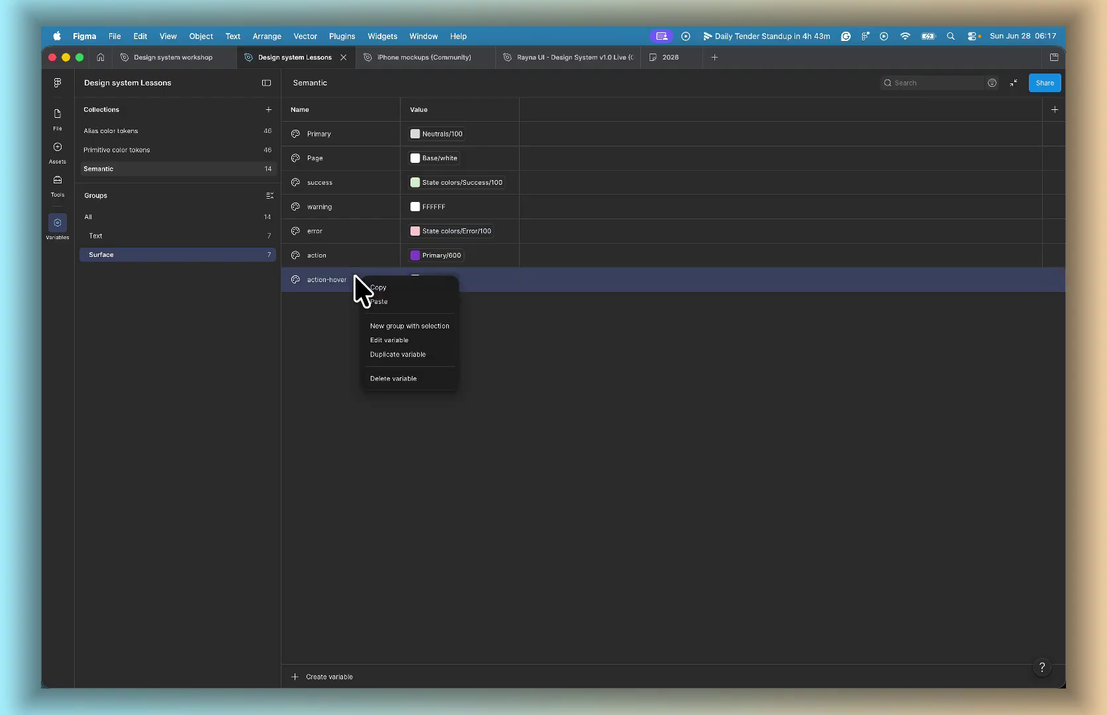
left_click(385, 339)
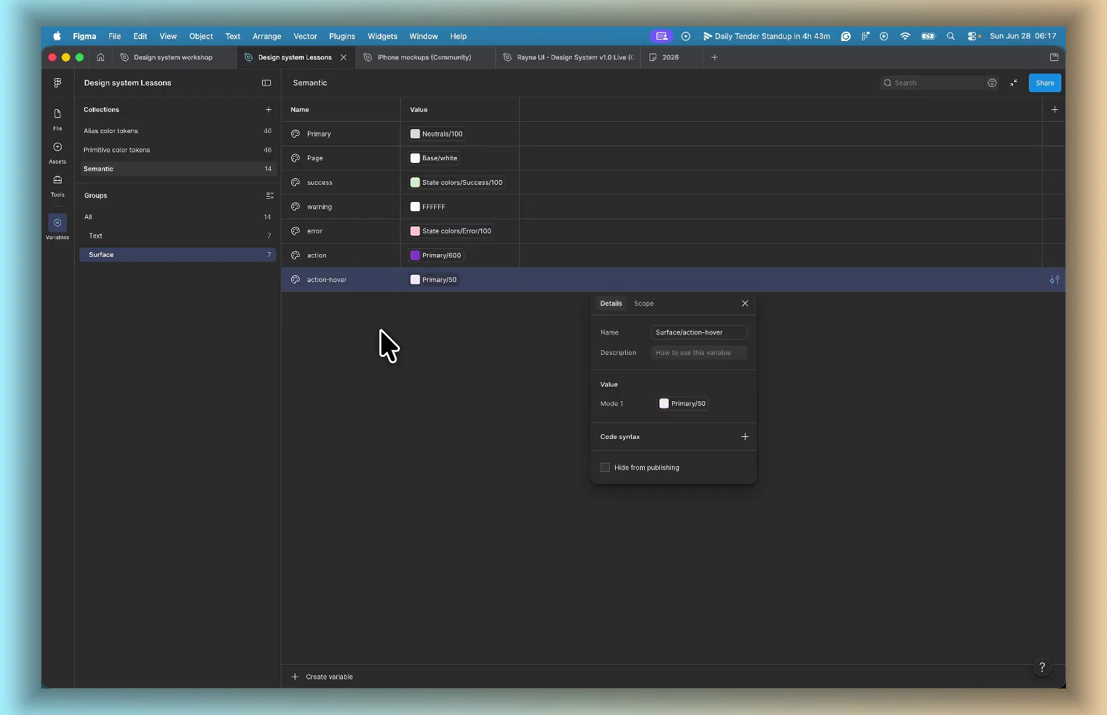
left_click(745, 303)
Step: Duplicate the action-hover variable in the Surface group and name the copy action-pressed
right_click(332, 279)
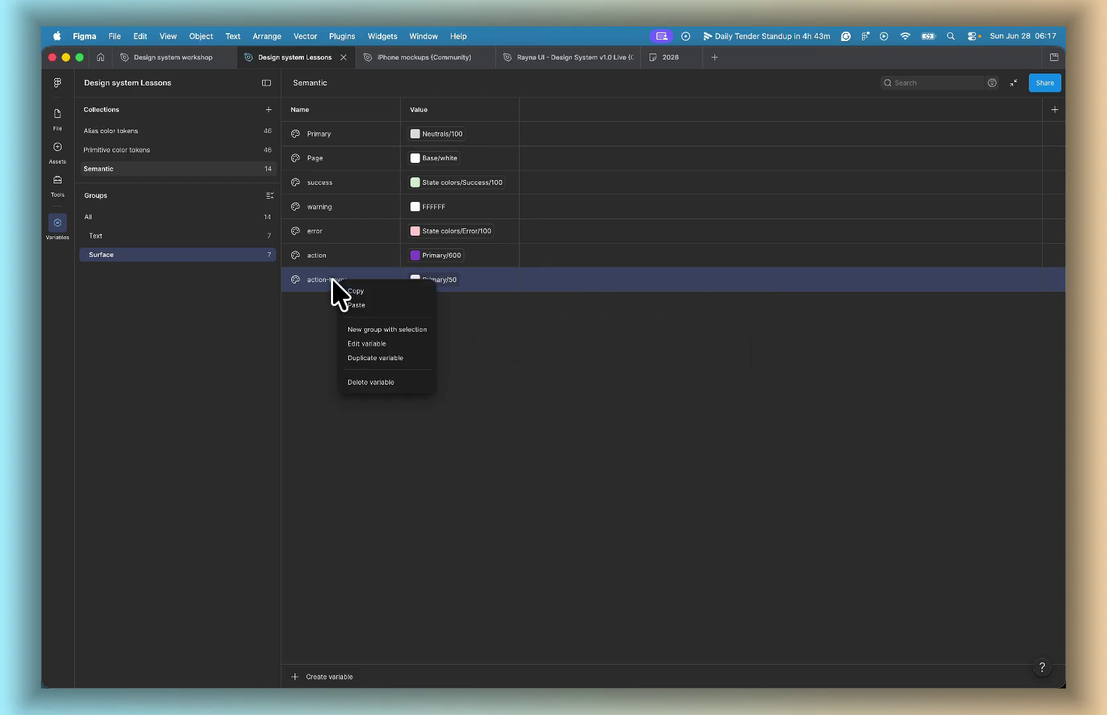
left_click(357, 357)
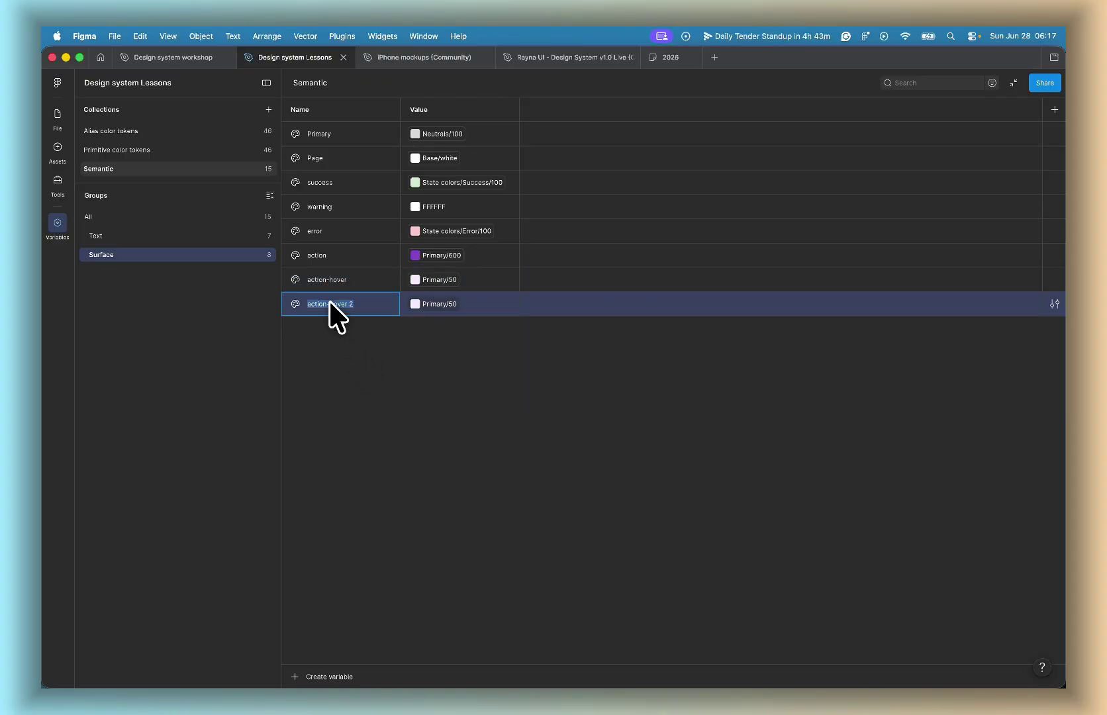
key("BackSpace")
key("BackSpace")
key("BackSpace")
key("BackSpace")
type("pressed")
Step: Link the surface action-hover variable to Primary/800 and the action-pressed variable to Primary/950
left_click(449, 281)
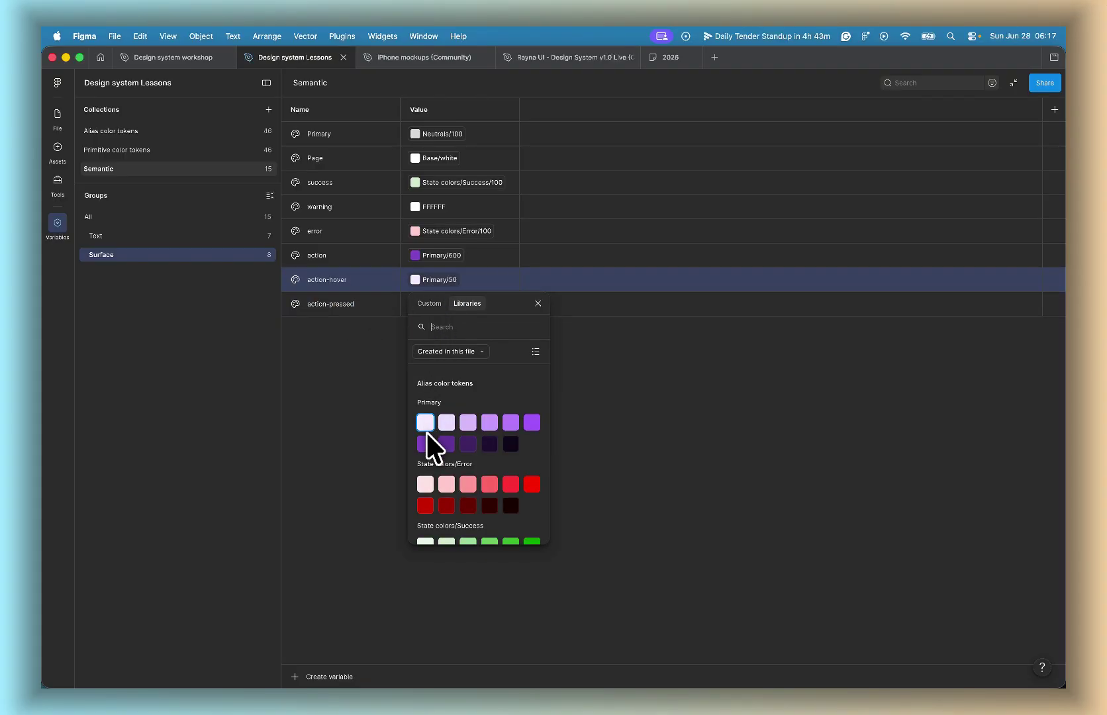
left_click(466, 438)
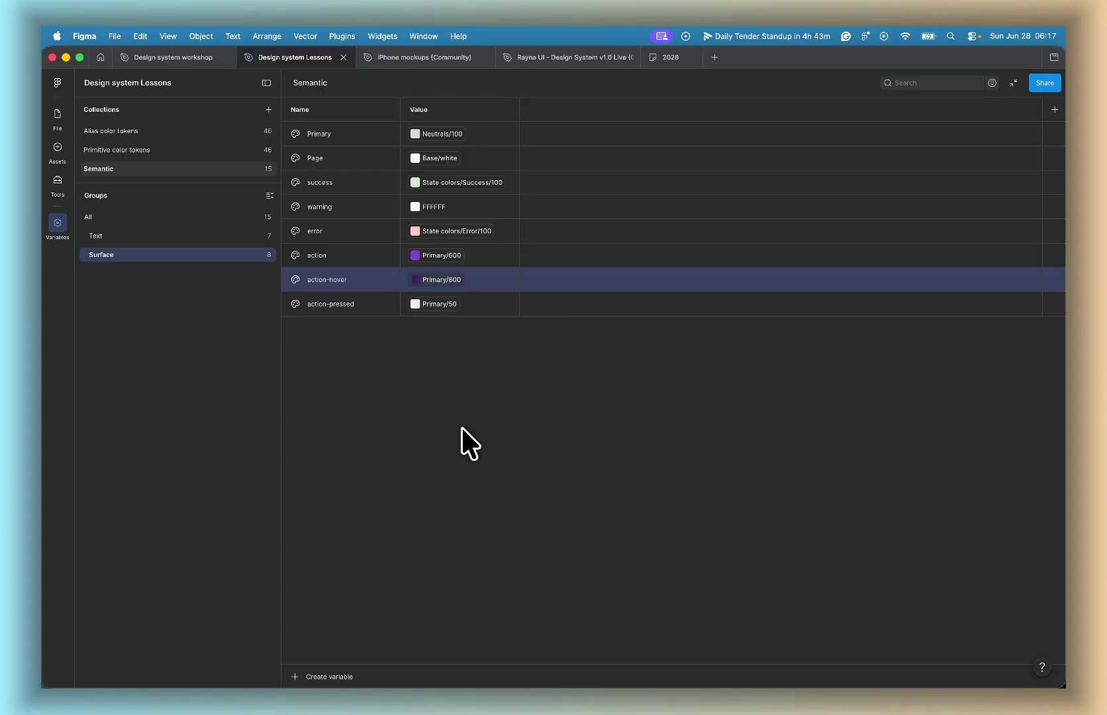
left_click(449, 305)
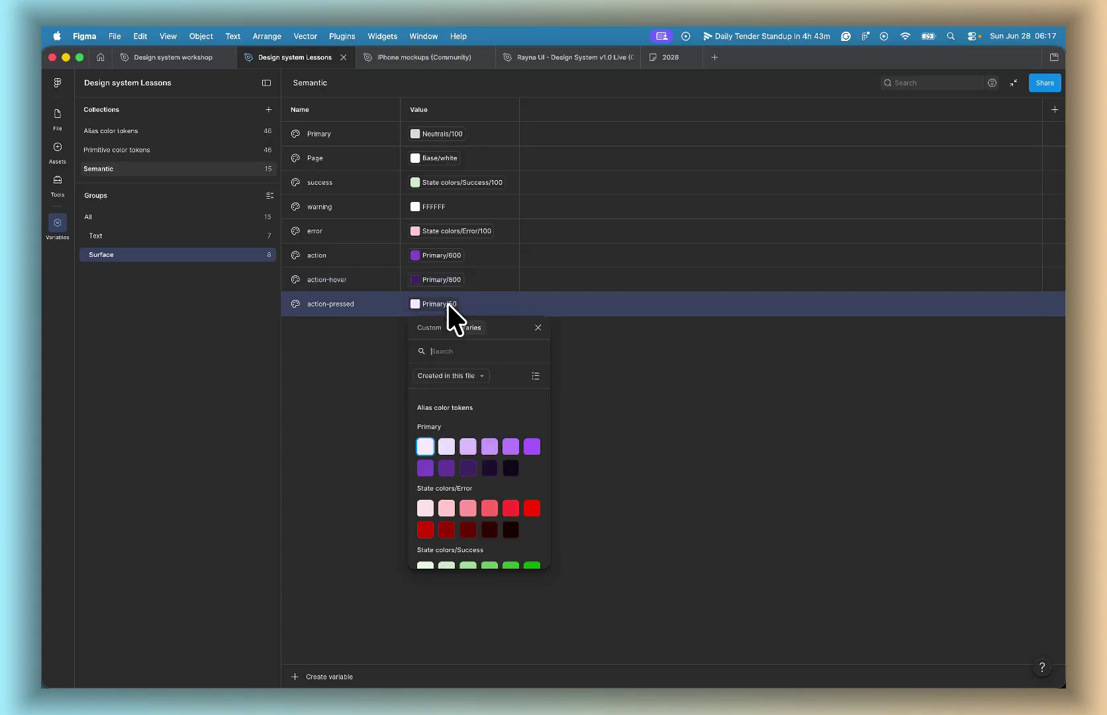
left_click(504, 463)
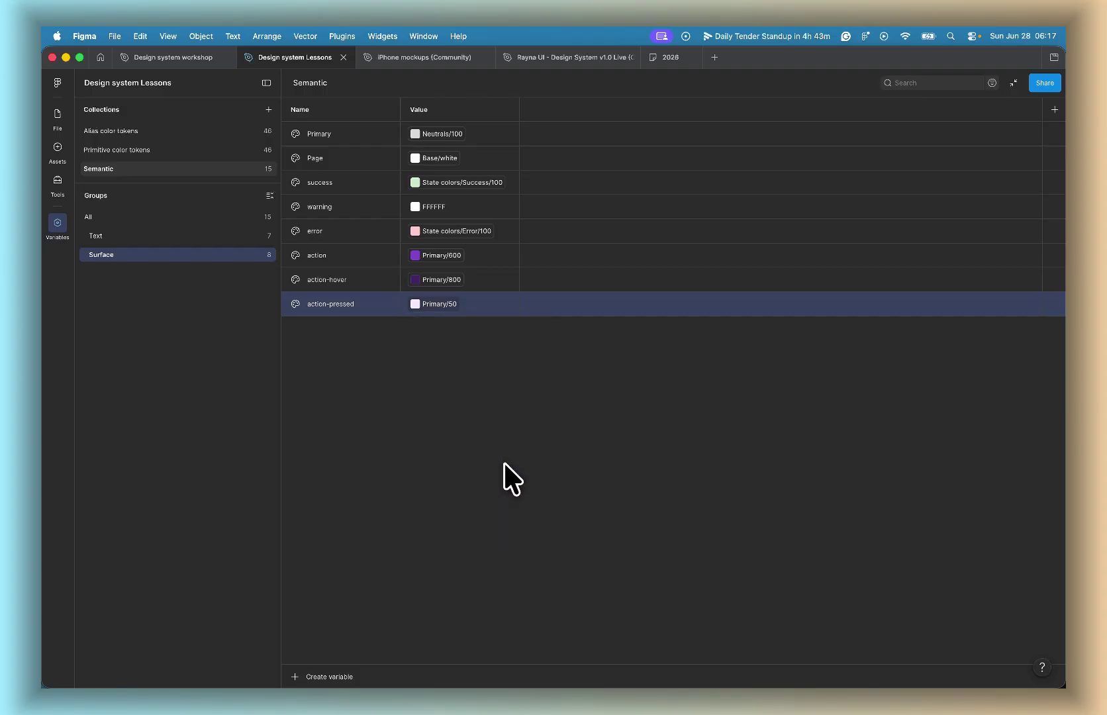
left_click(457, 412)
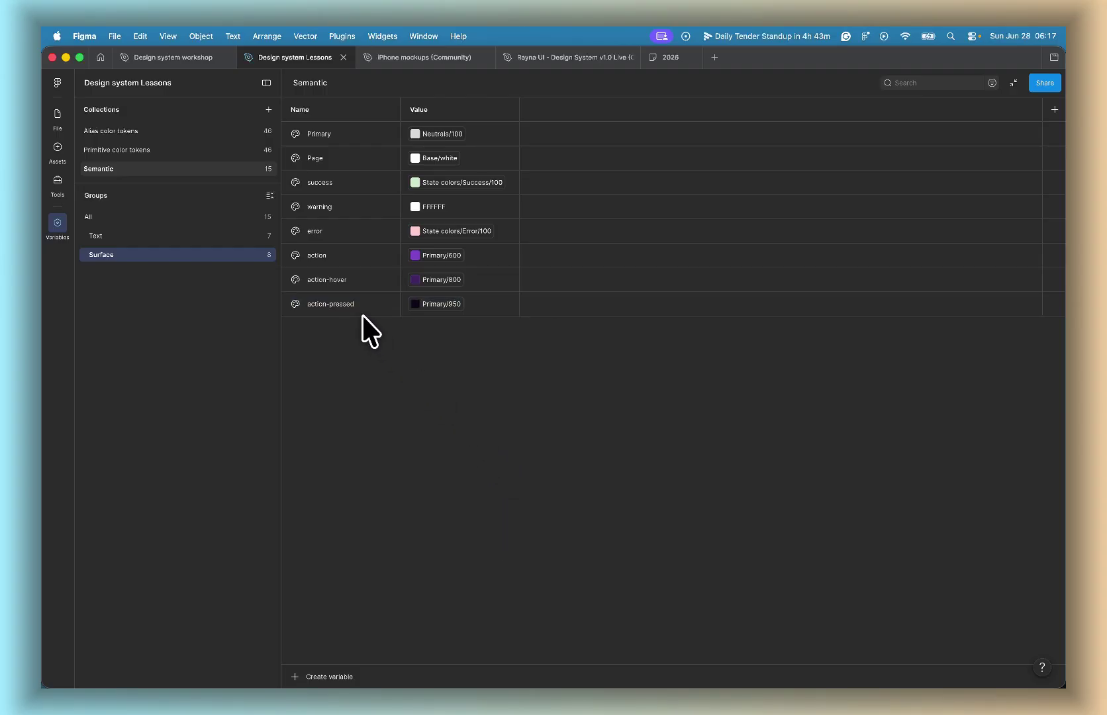
left_click(1008, 81)
scroll(675, 312, "down", 1)
scroll(675, 311, "right", 1)
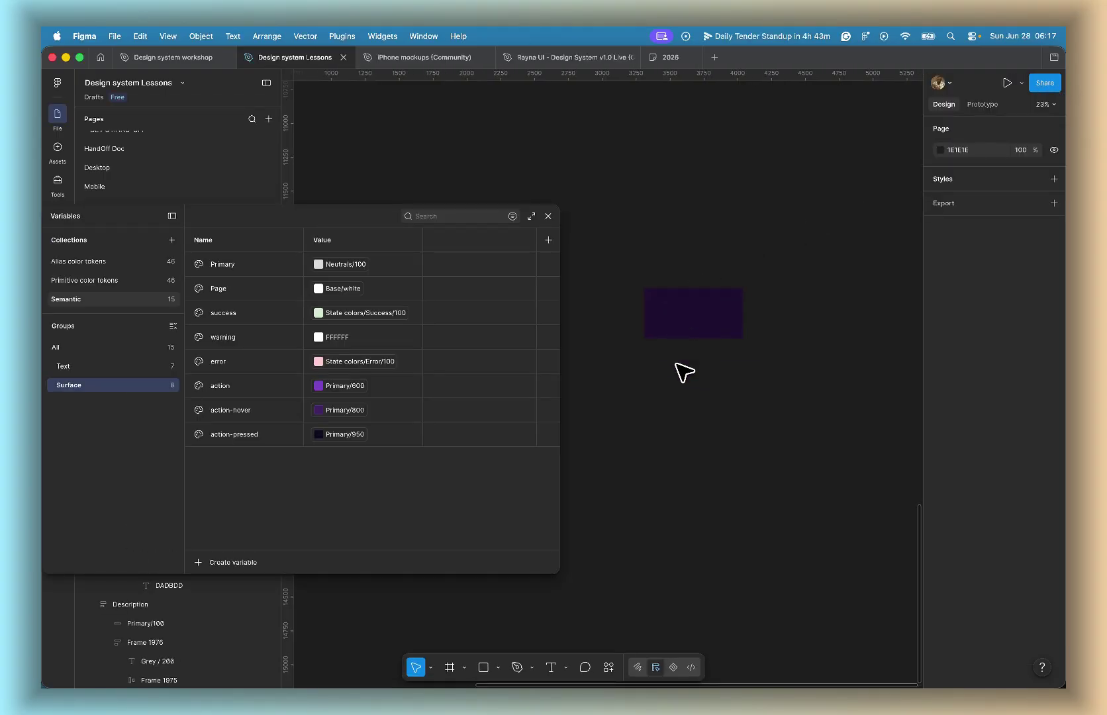
key("t")
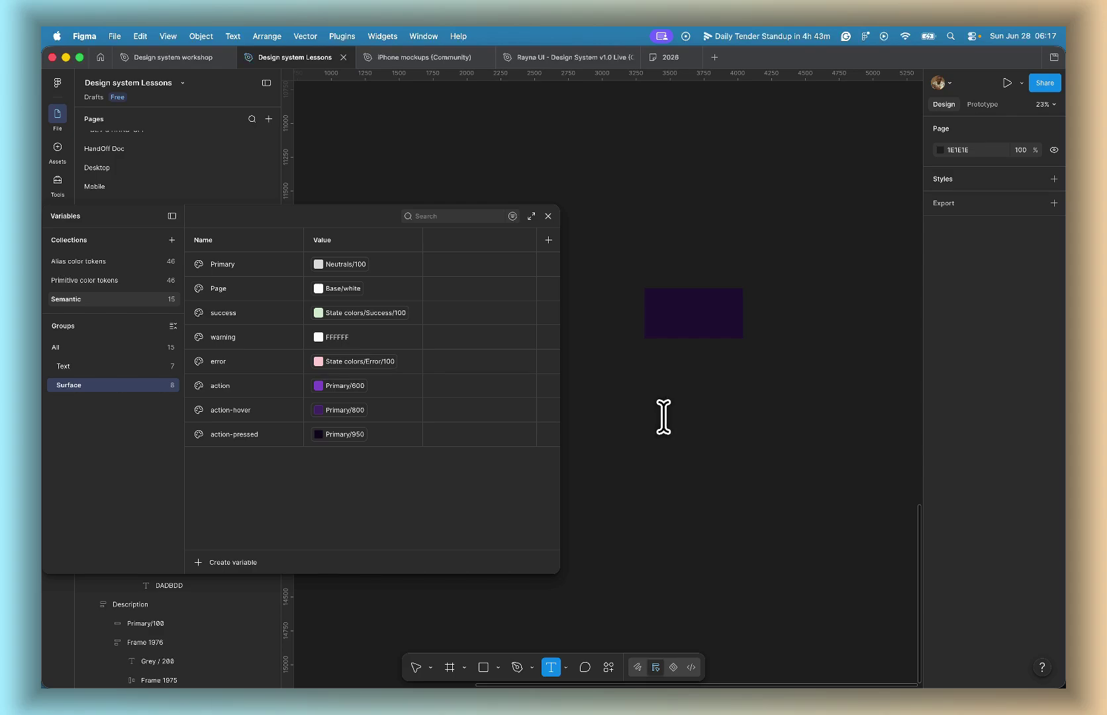
left_click(664, 417)
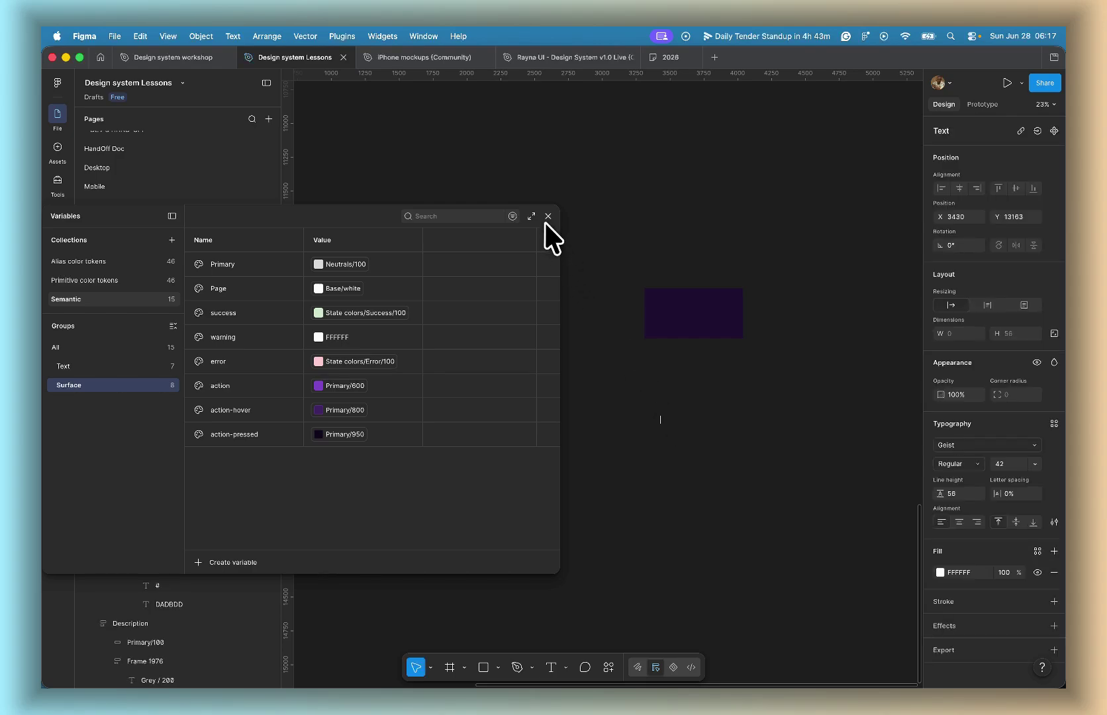
left_click(621, 351)
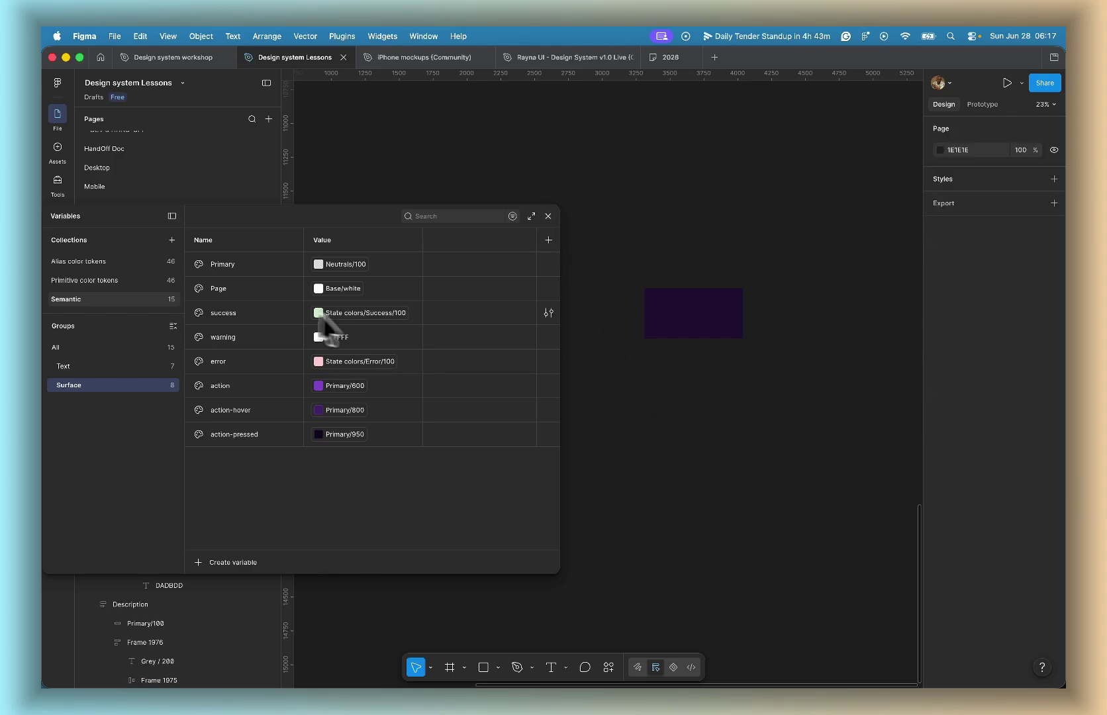
Step: Review the Alias color tokens collection and the primitive colors its variables link to
left_click(105, 261)
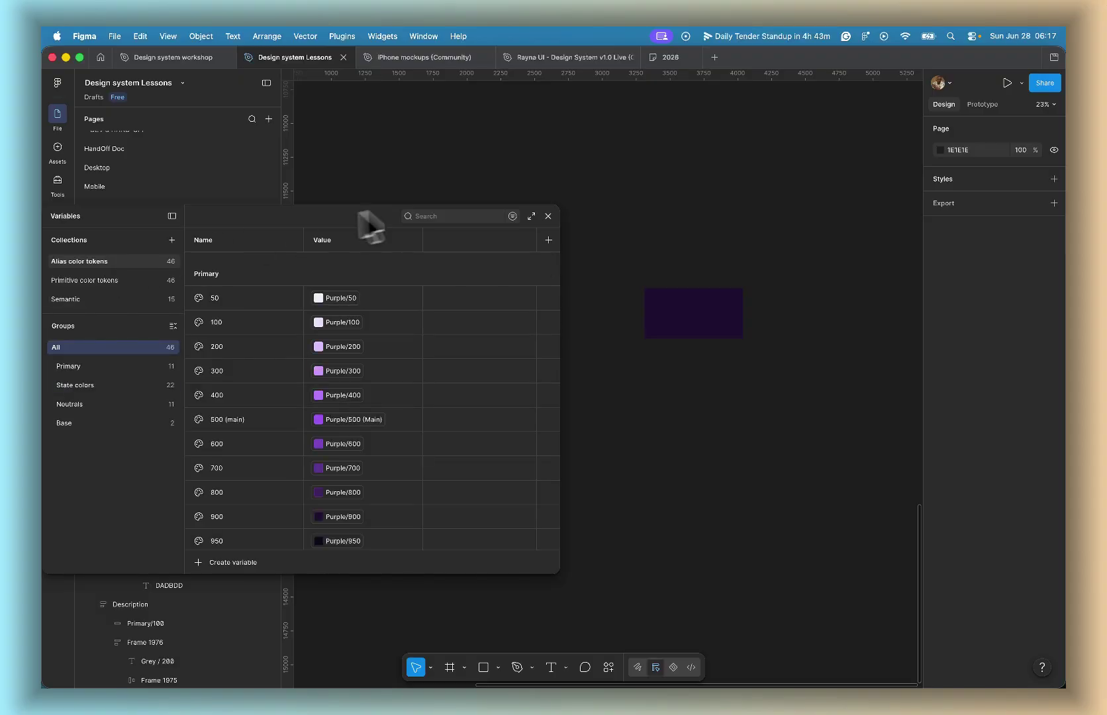
left_click(532, 216)
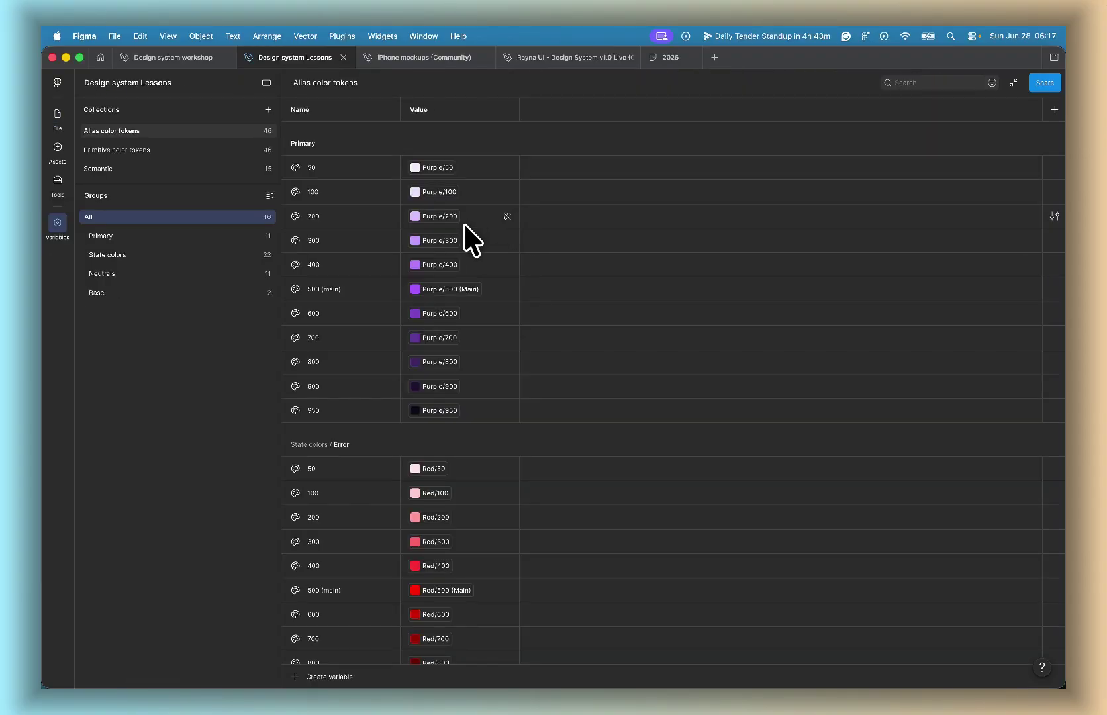
left_click(1009, 83)
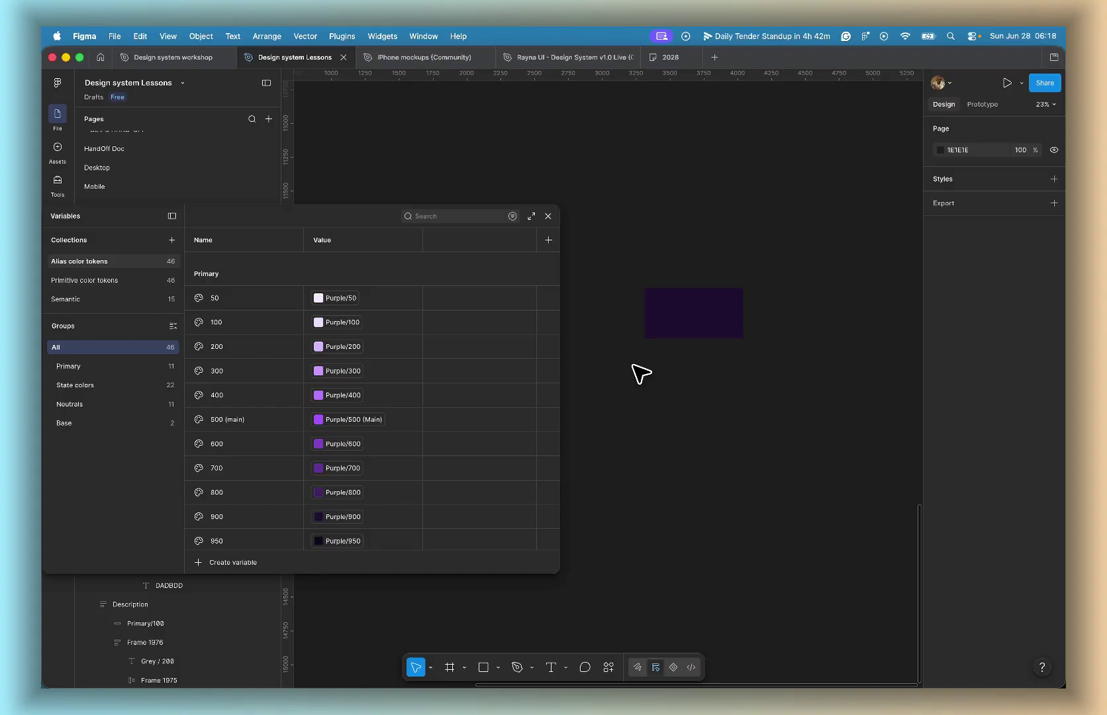
Step: Close the variables window and add a text layer reading "Book a call" on the canvas below the dark purple rectangle
left_click(548, 217)
scroll(529, 331, "down", 3)
scroll(530, 332, "right", 2)
scroll(521, 365, "up", 4)
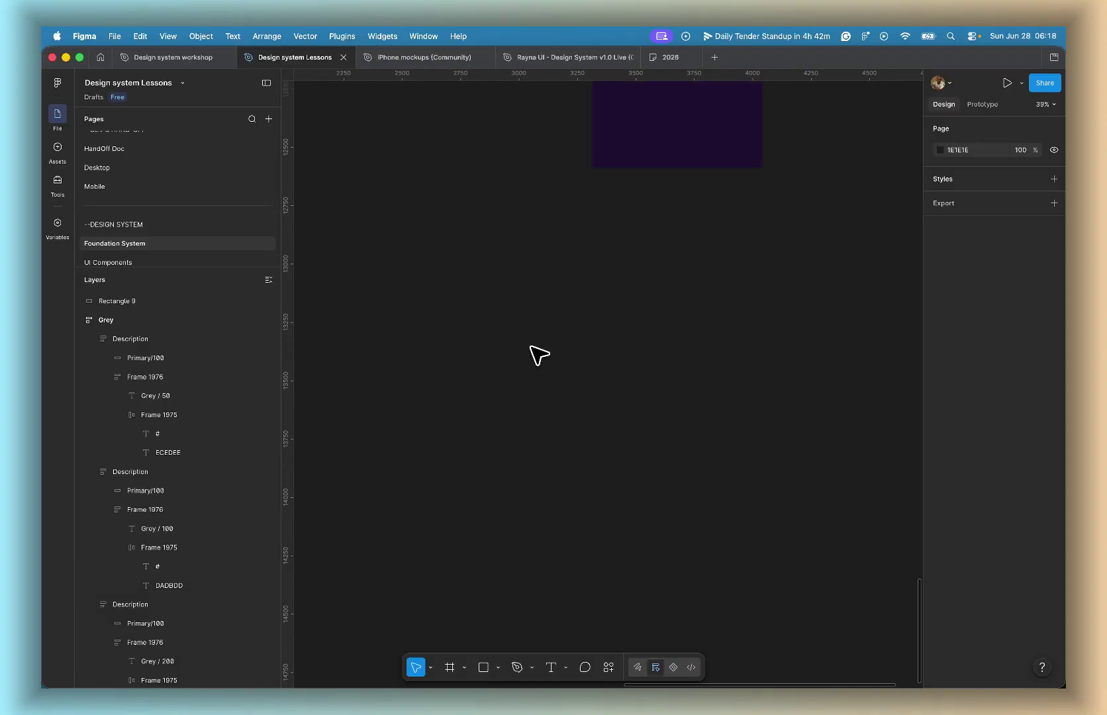
key("t")
left_click(553, 325)
key("Caps_Lock")
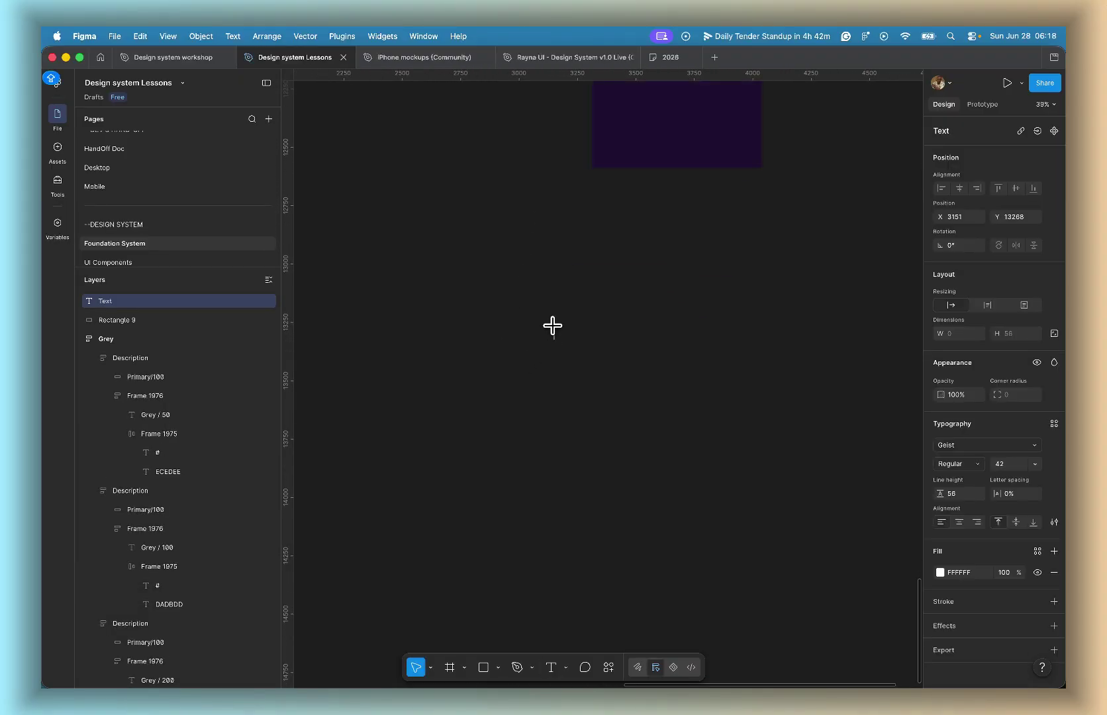
type("Demo")
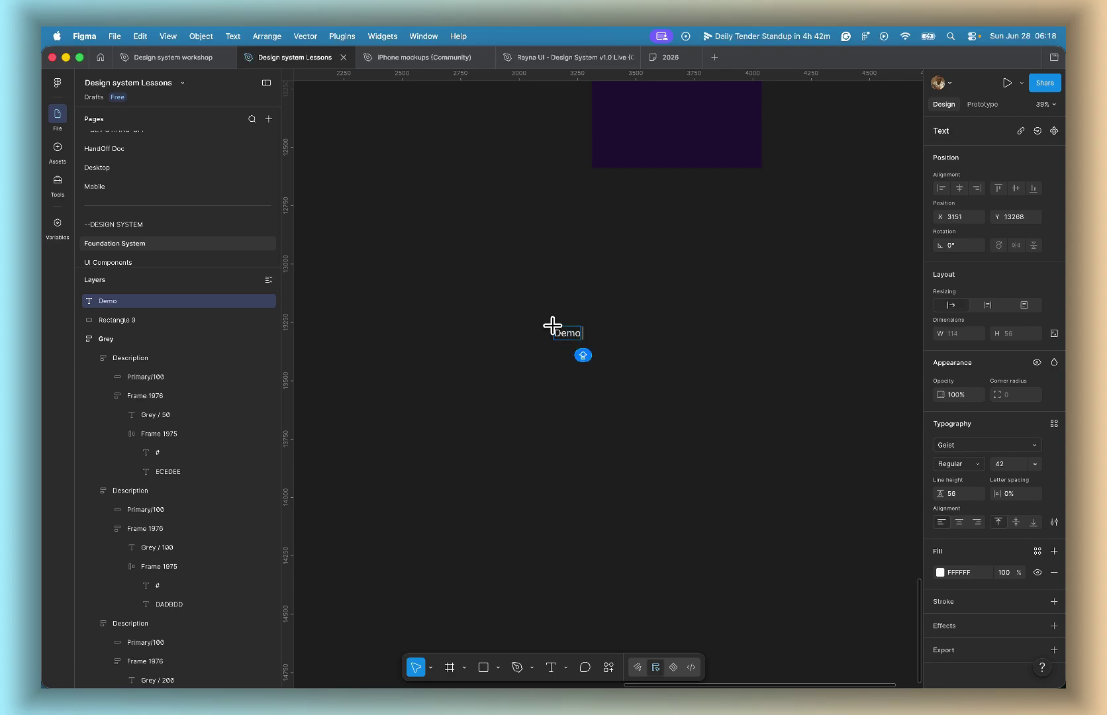
type(" Name")
key("BackSpace")
key("BackSpace")
key("BackSpace")
key("BackSpace")
key("BackSpace")
key("super+a")
type("Book a call")
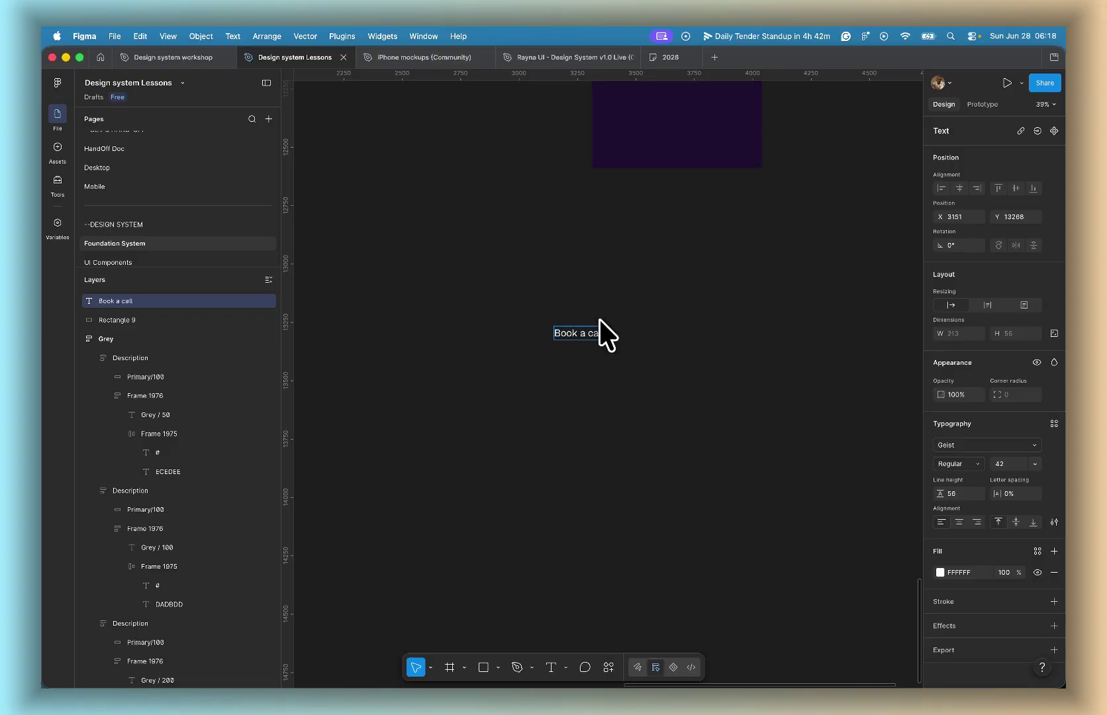
key("Escape")
Step: Wrap the "Book a call" text in an auto layout frame with 24 horizontal and 12 vertical padding
scroll(588, 339, "up", 5)
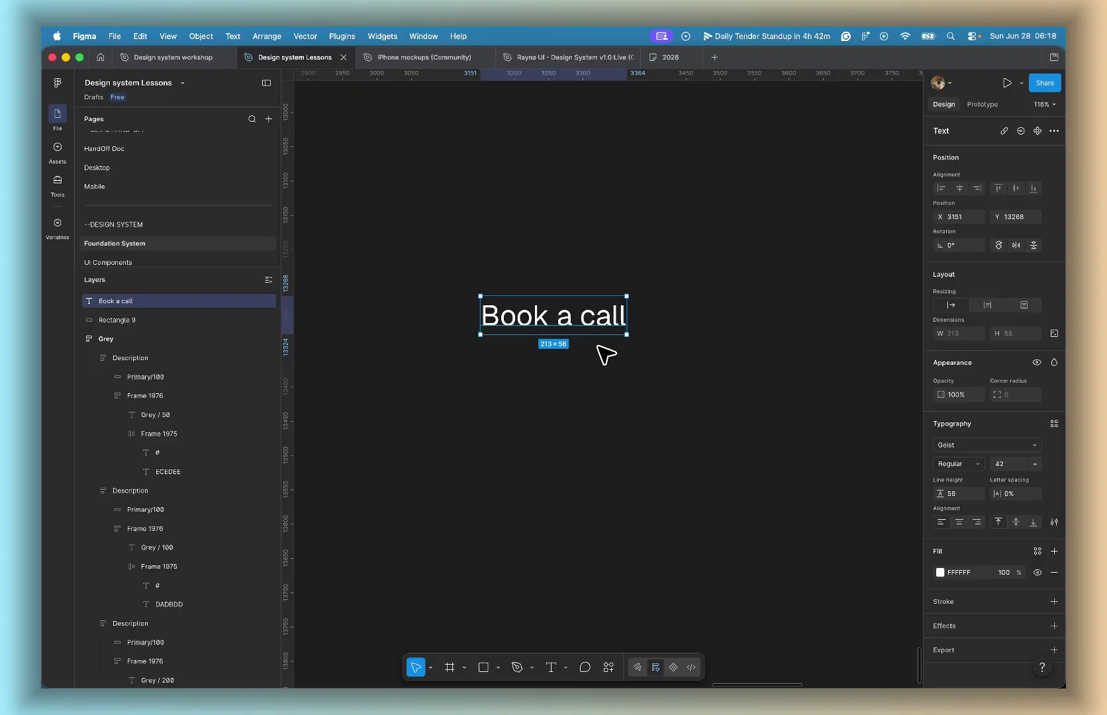
key("shift+a")
scroll(606, 354, "down", 4)
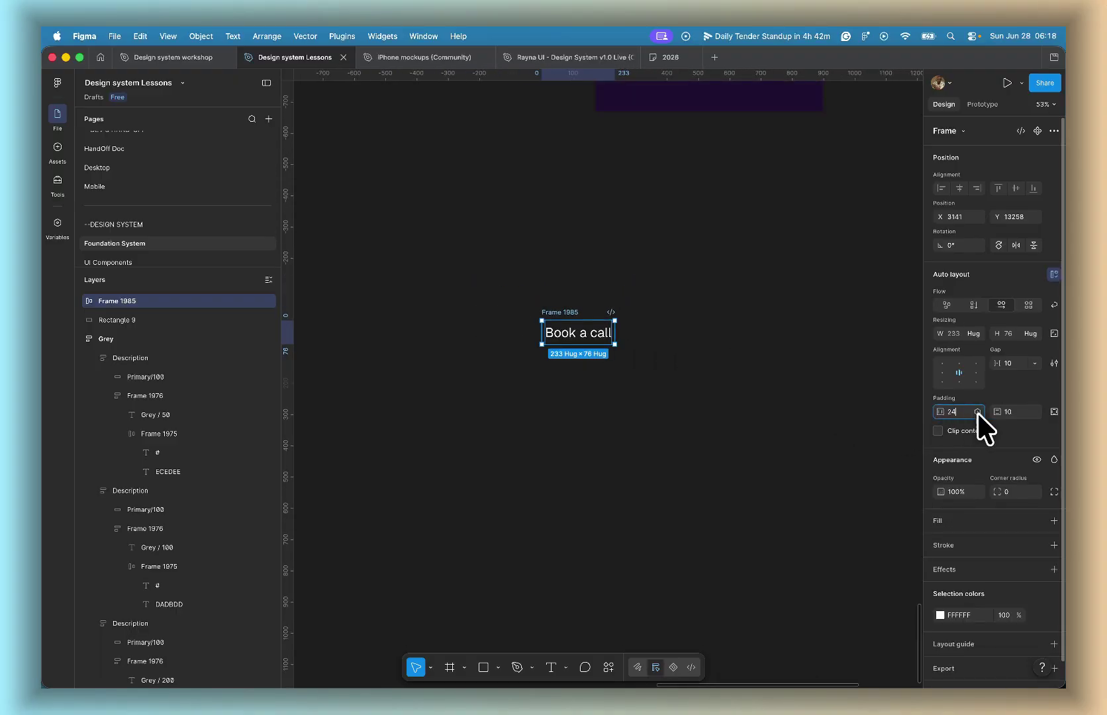
left_click(1011, 412)
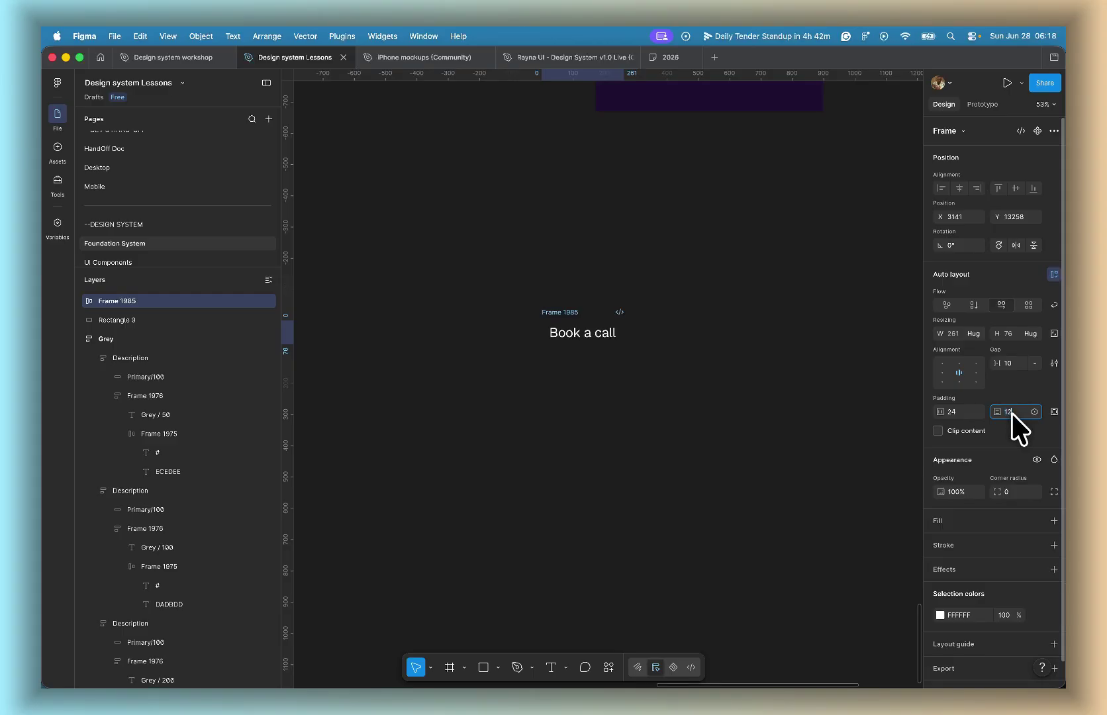
type("12")
Step: Set the corner radius of the frame around the "Book a call" text to 8
left_click(1002, 492)
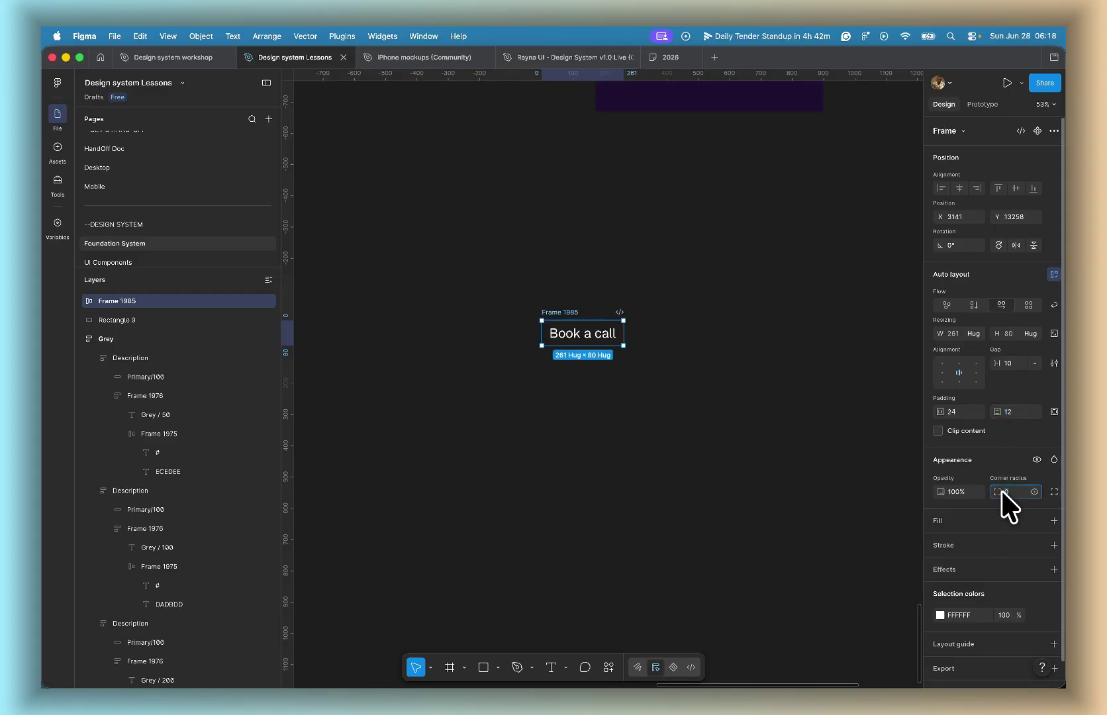
type("8")
key("Return")
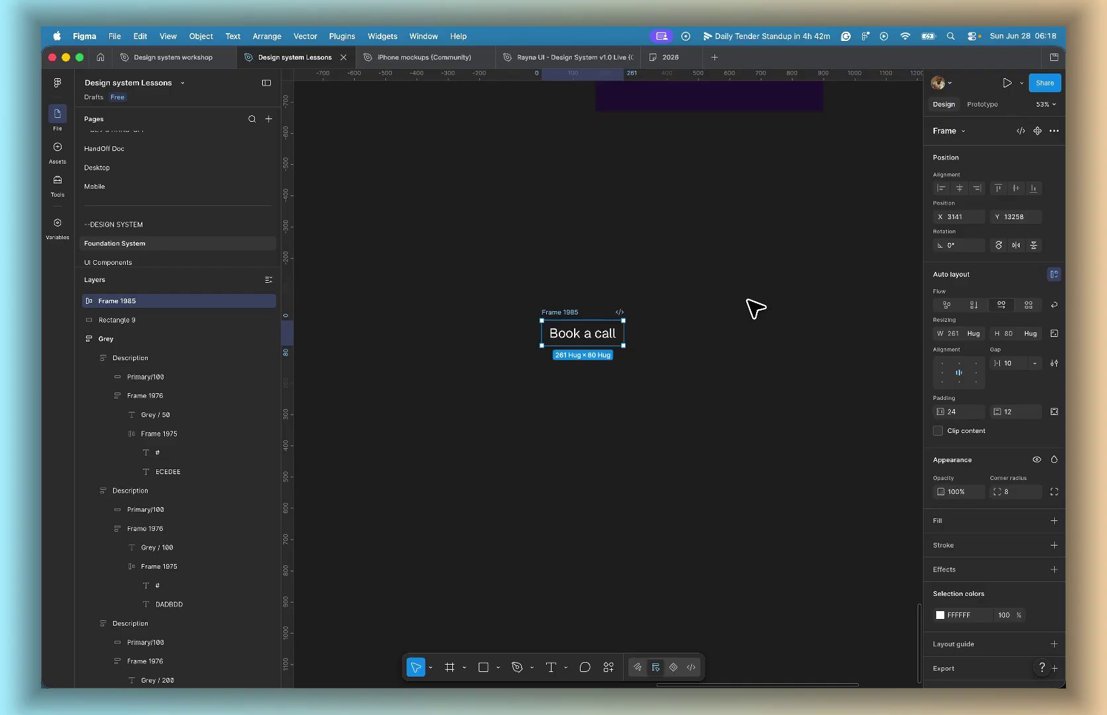
left_click(618, 302)
scroll(616, 301, "up", 5)
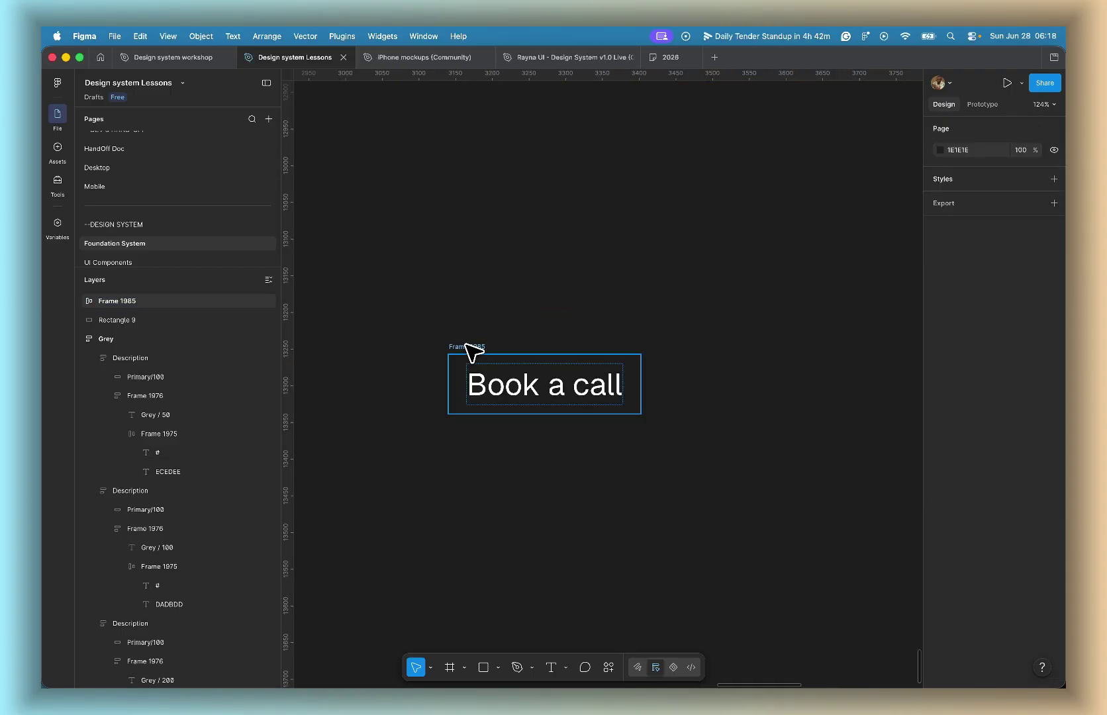
left_click(471, 351)
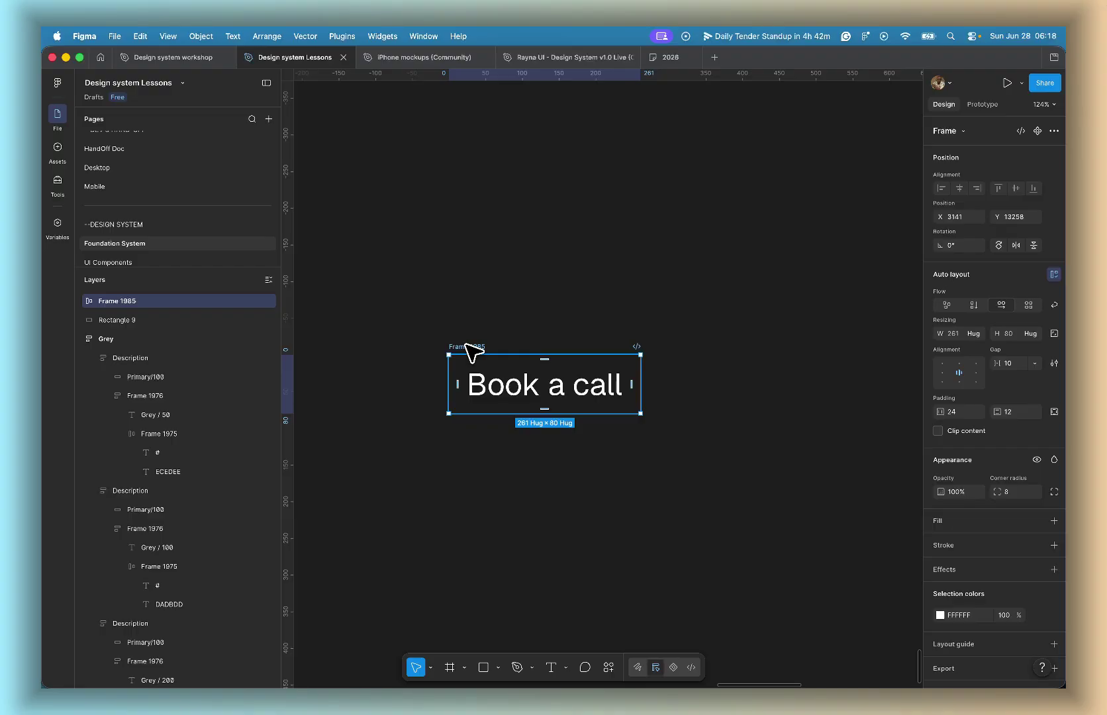
key("t")
key("r")
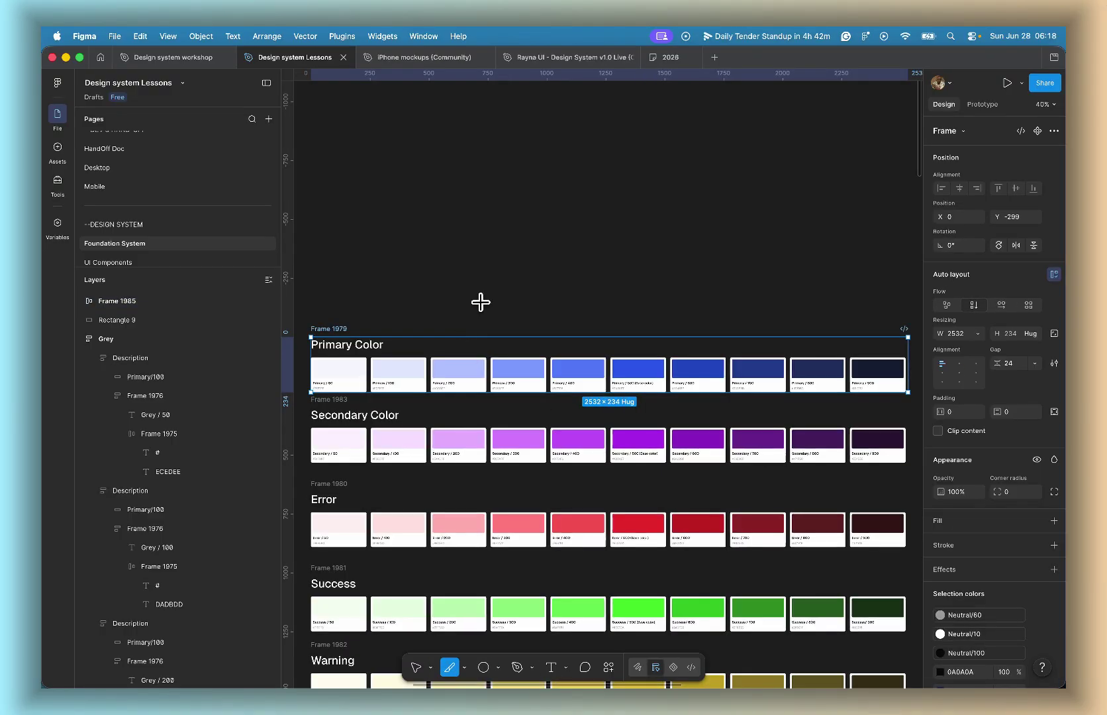
key("v")
scroll(480, 301, "down", 10)
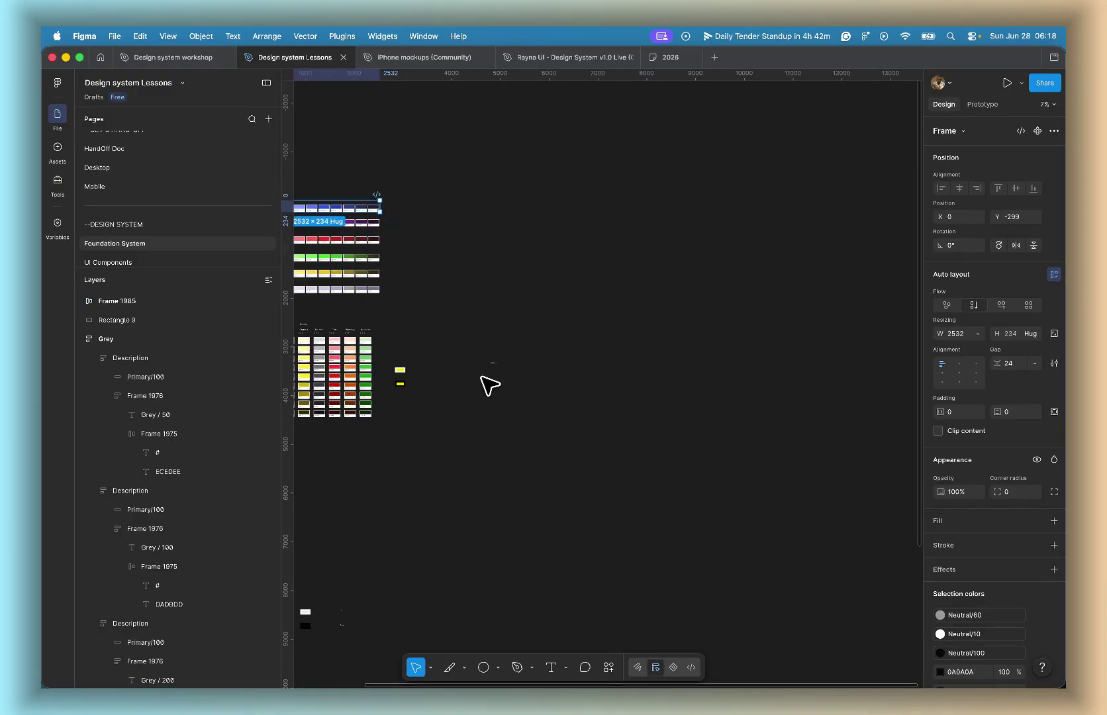
scroll(490, 385, "down", 5)
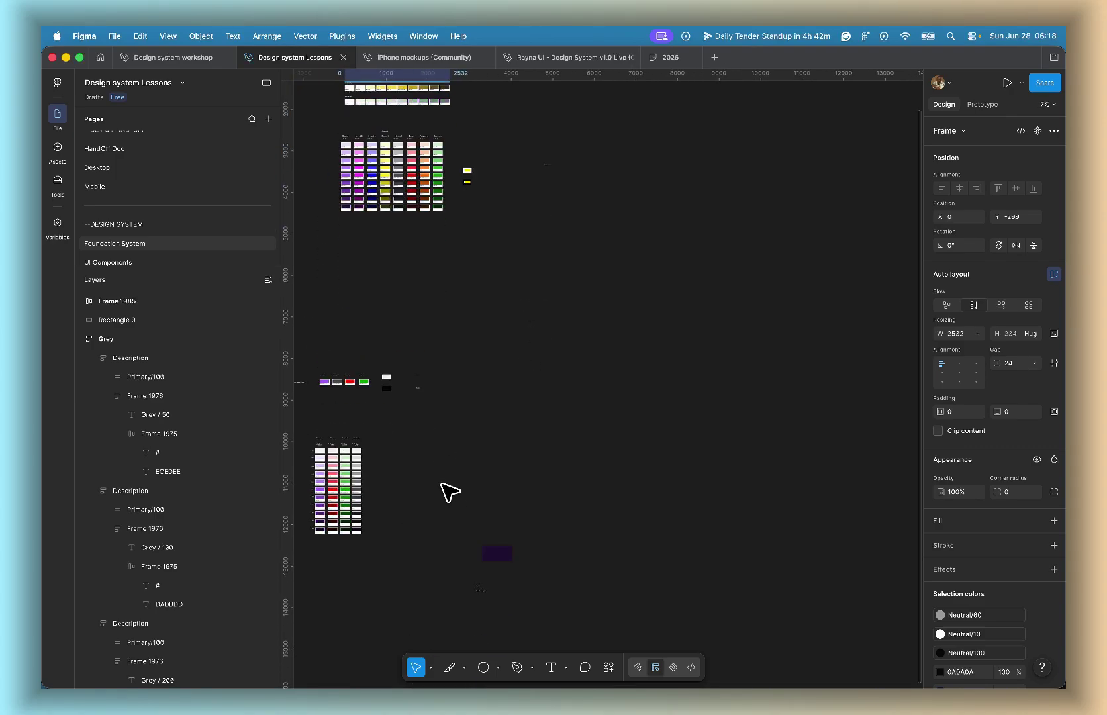
scroll(452, 514, "down", 3)
scroll(517, 569, "up", 10)
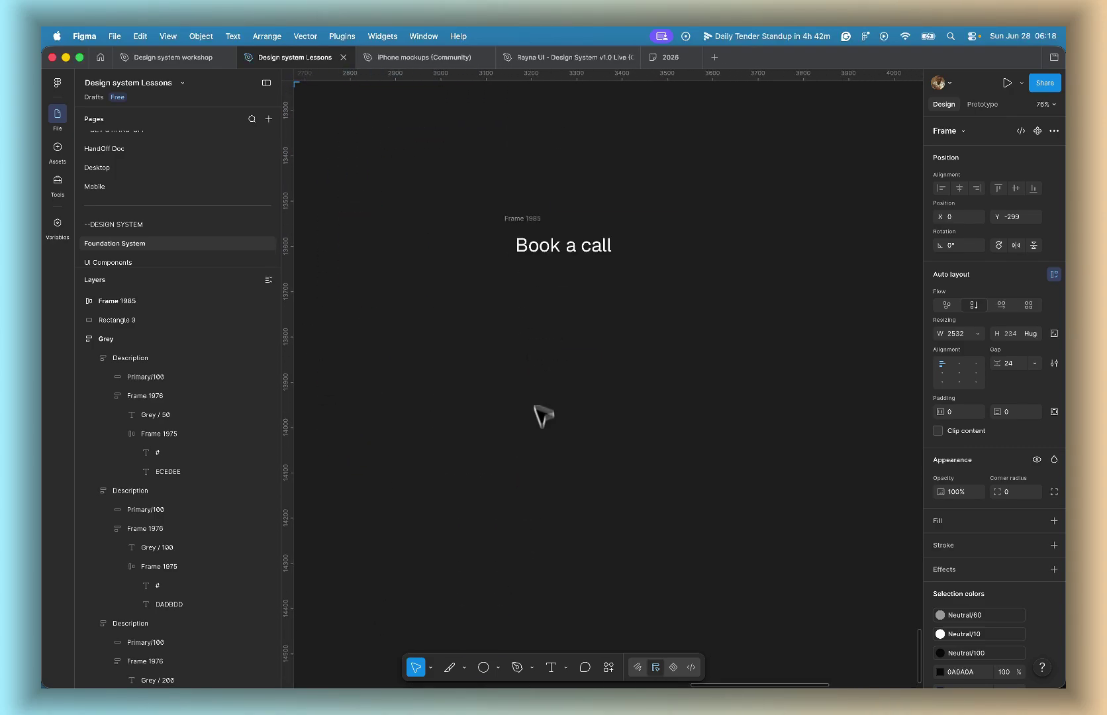
Step: Rename the auto layout frame around the "Book a call" text as Button
left_click(524, 219)
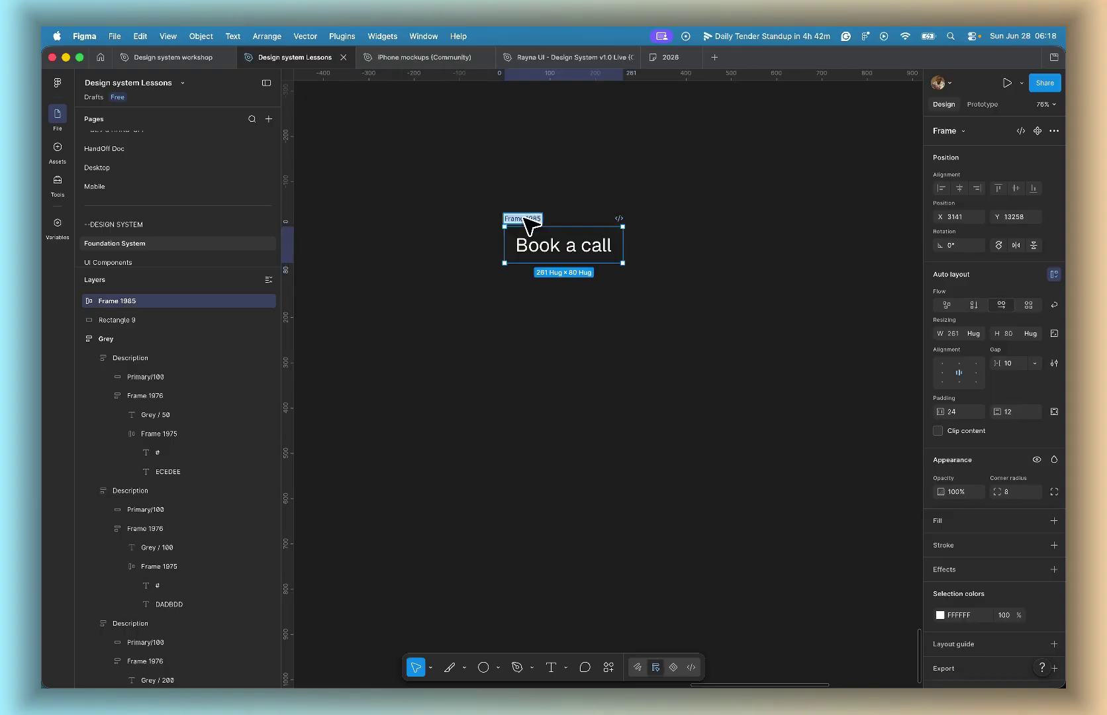
type("But")
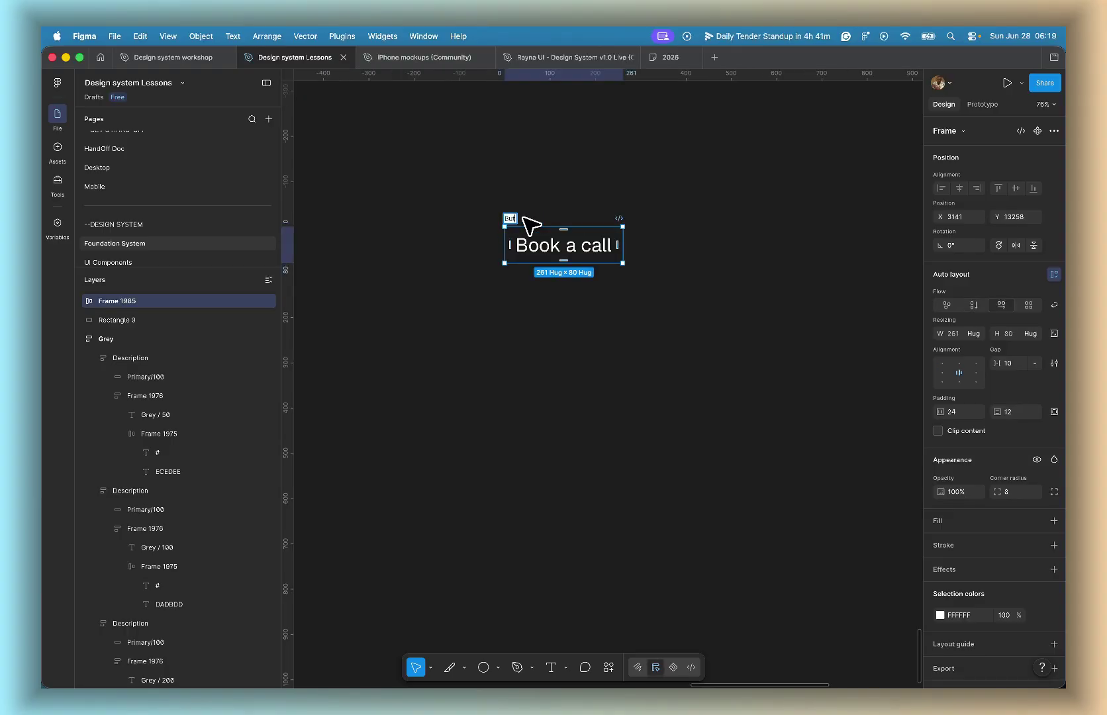
type("ton")
left_click(400, 314)
Step: Open the library colors for the Button frame's fill and show them as a named list
scroll(563, 290, "up", 6)
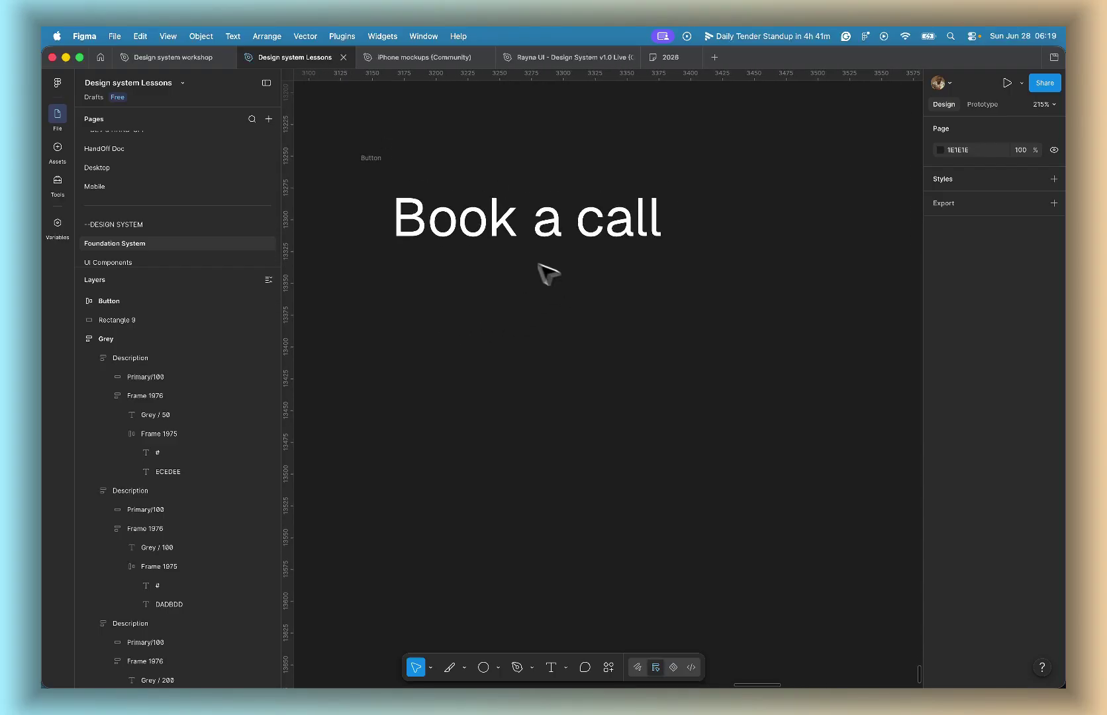
left_click(372, 167)
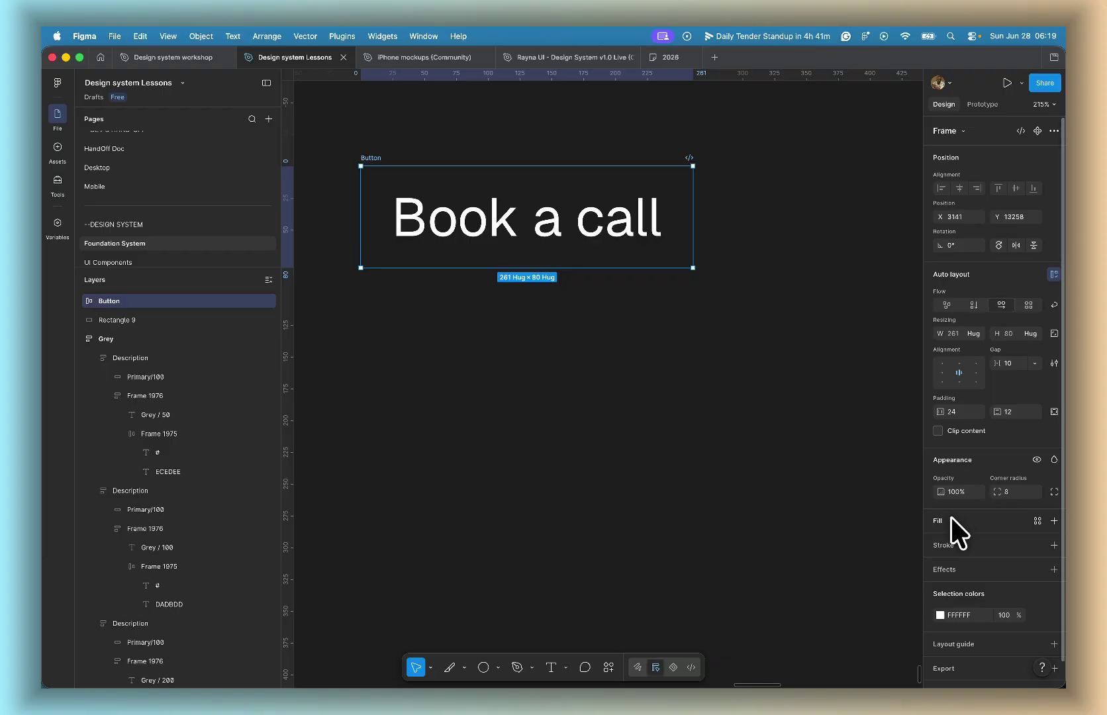
left_click(1030, 518)
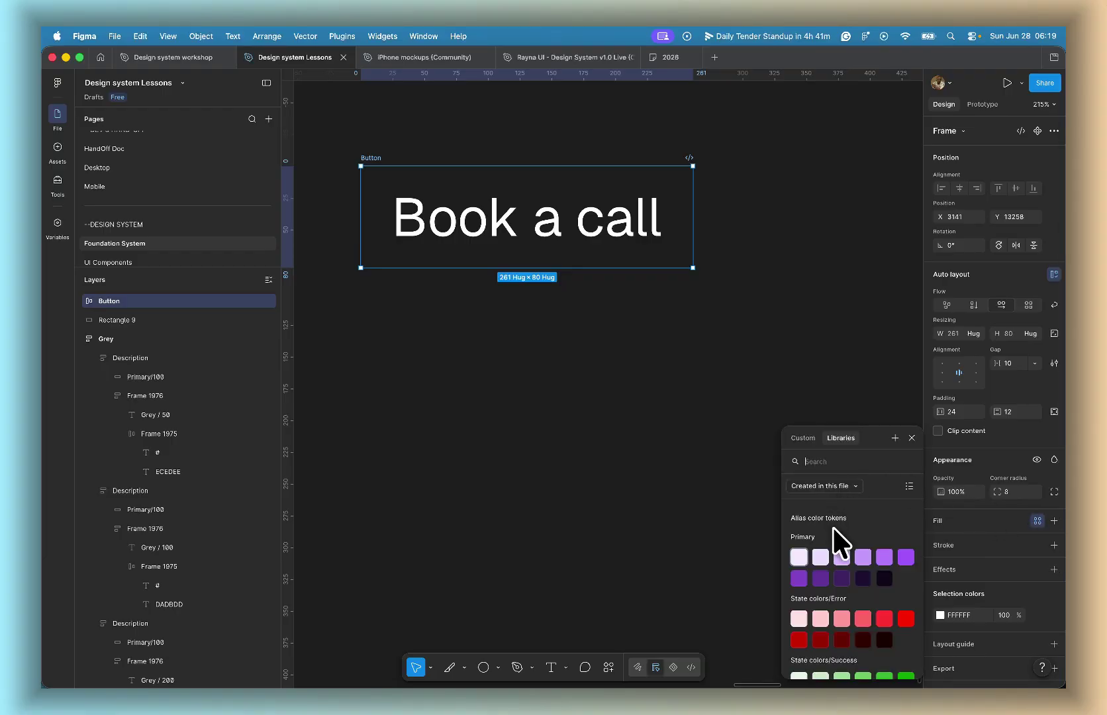
scroll(832, 528, "down", 2)
scroll(832, 527, "up", 2)
scroll(819, 531, "down", 5)
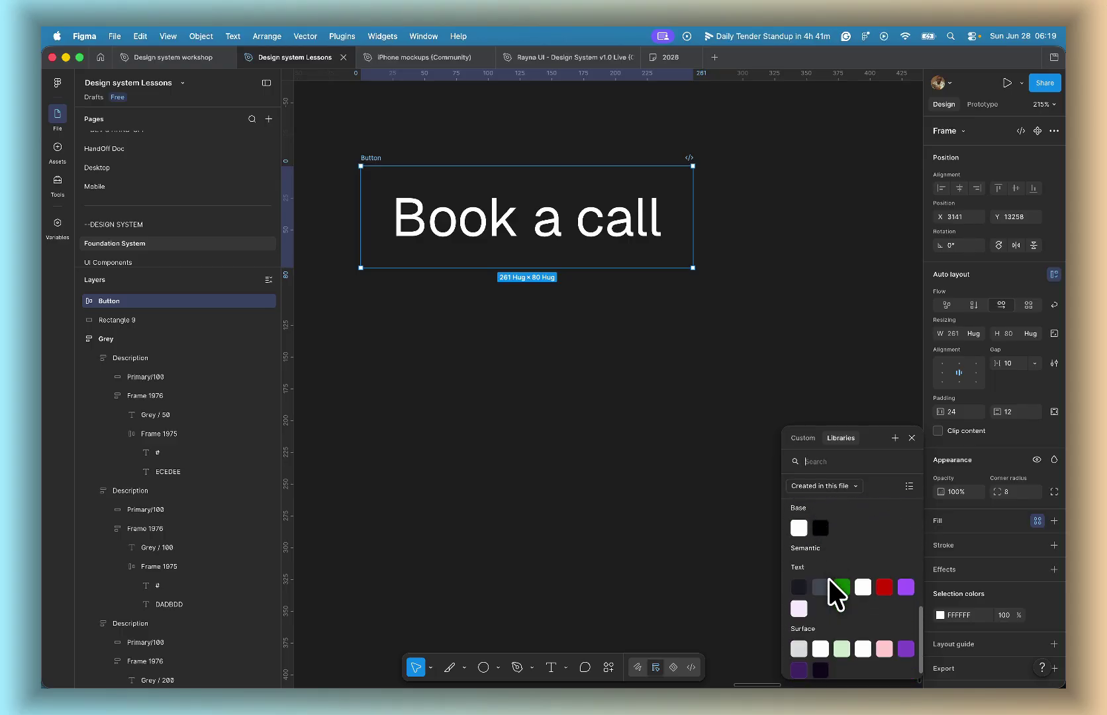
scroll(828, 578, "down", 1)
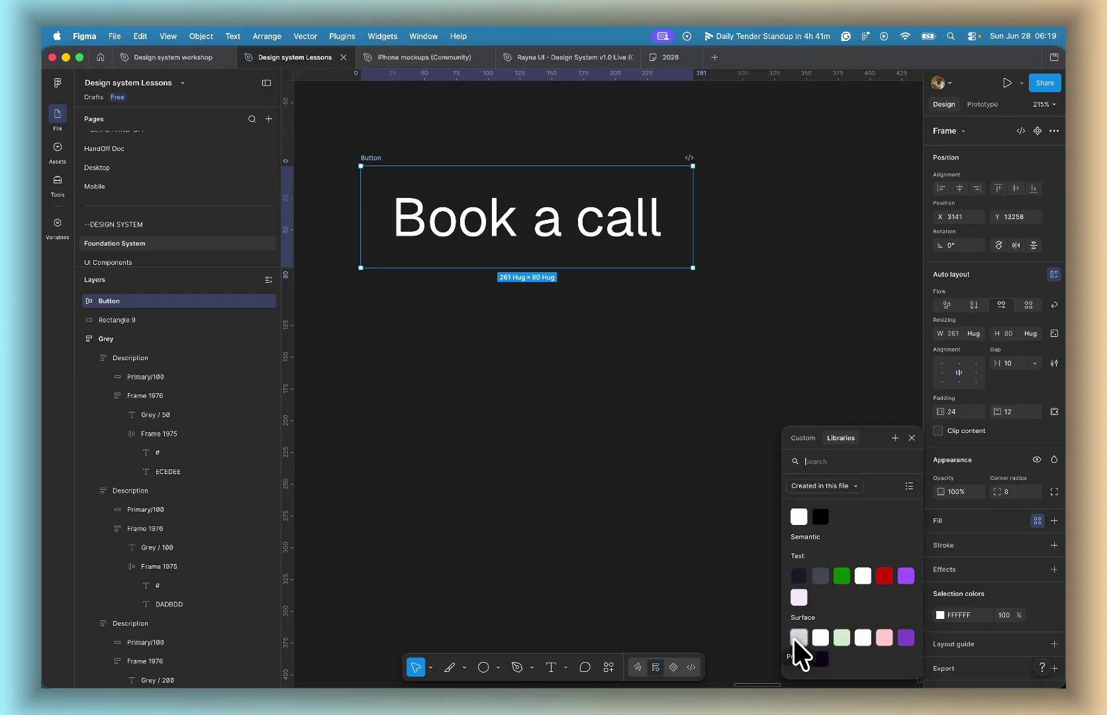
left_click(905, 484)
Step: Fill the Button frame with the action variable from the Semantic collection's Surface group
scroll(854, 569, "down", 8)
scroll(847, 580, "down", 10)
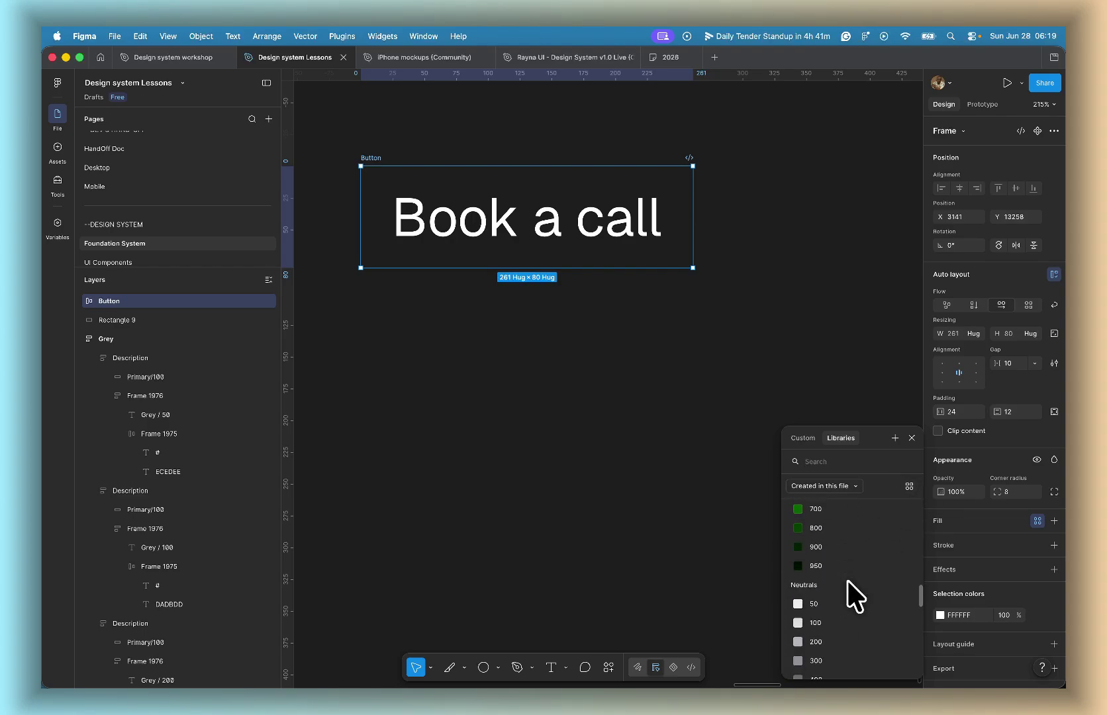
scroll(848, 580, "down", 4)
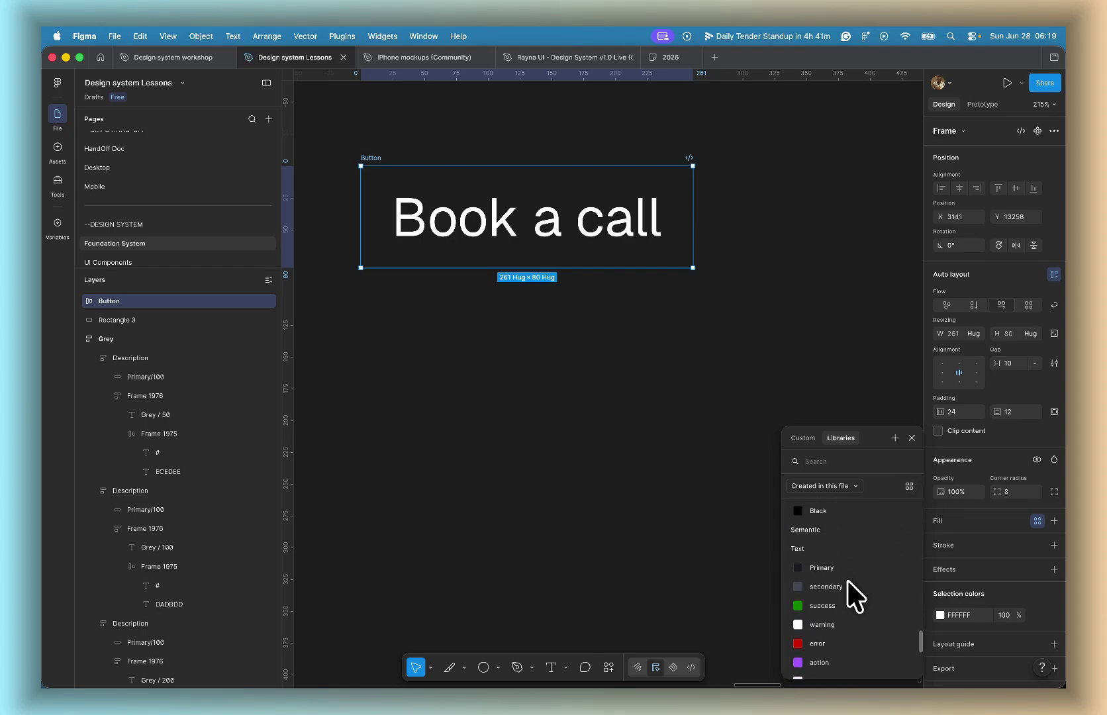
scroll(848, 580, "down", 1)
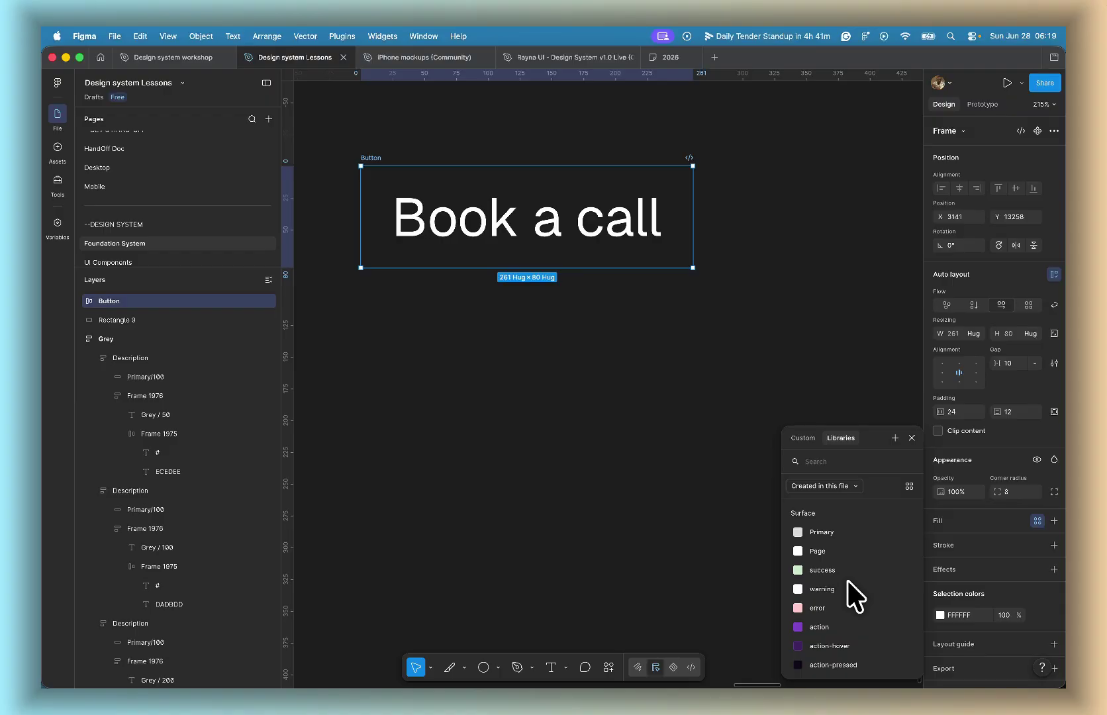
left_click(823, 624)
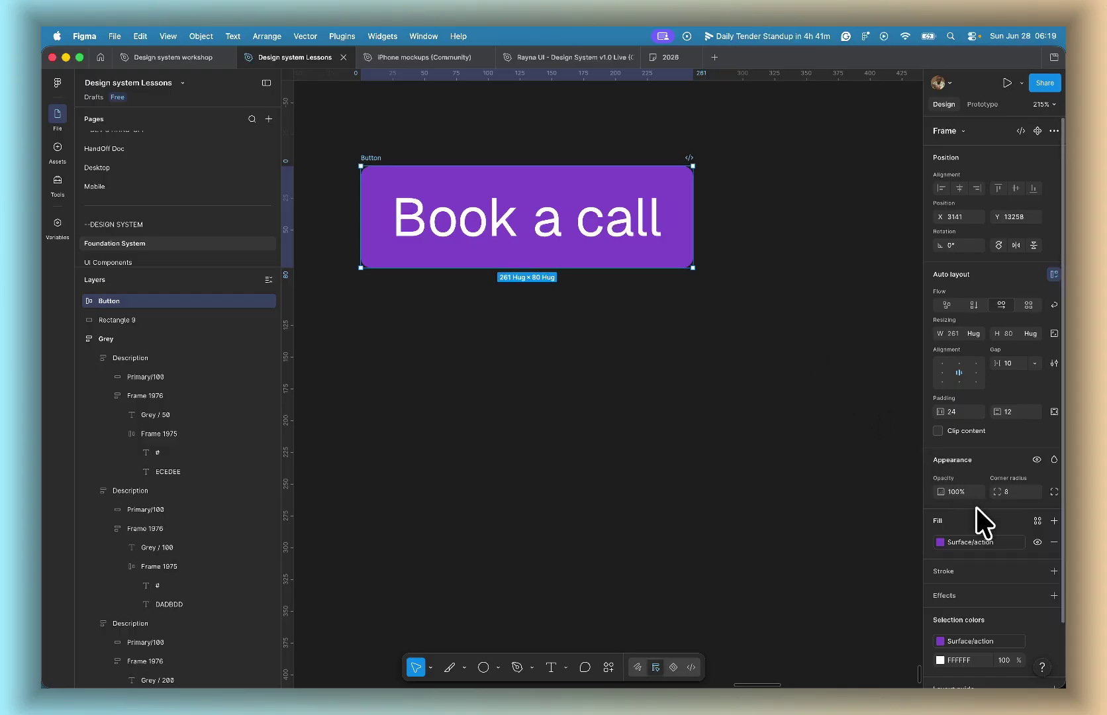
scroll(975, 506, "down", 1)
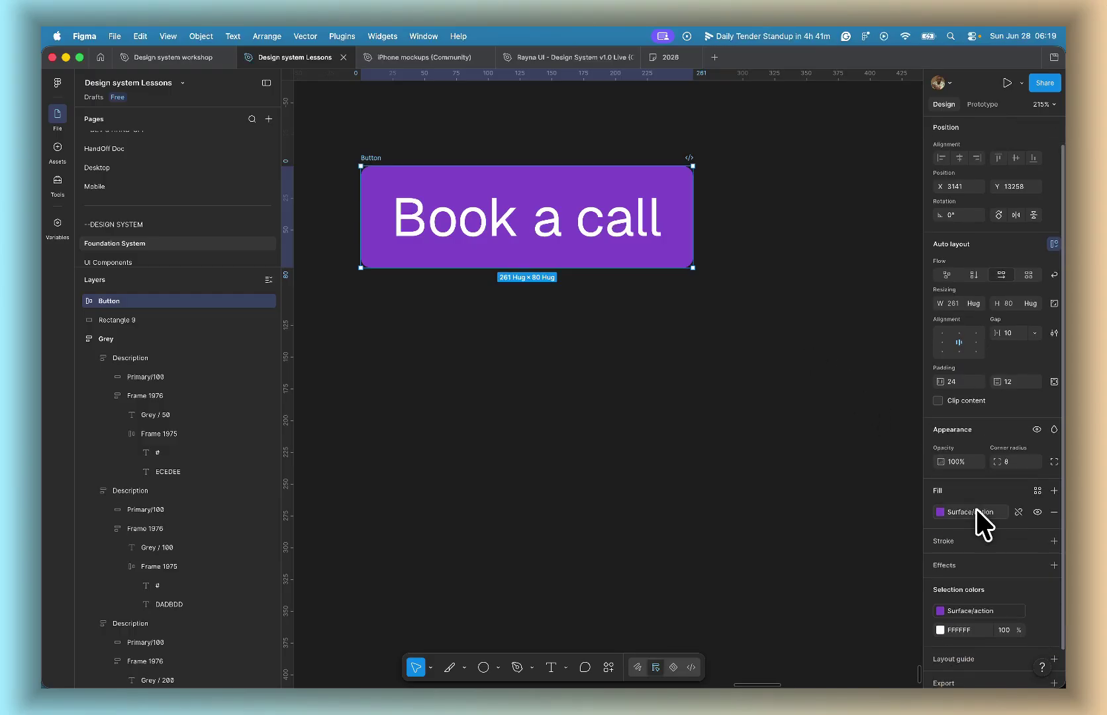
Step: Examine which library color variables are offered for the fill of the "Book a call" text
double_click(638, 229)
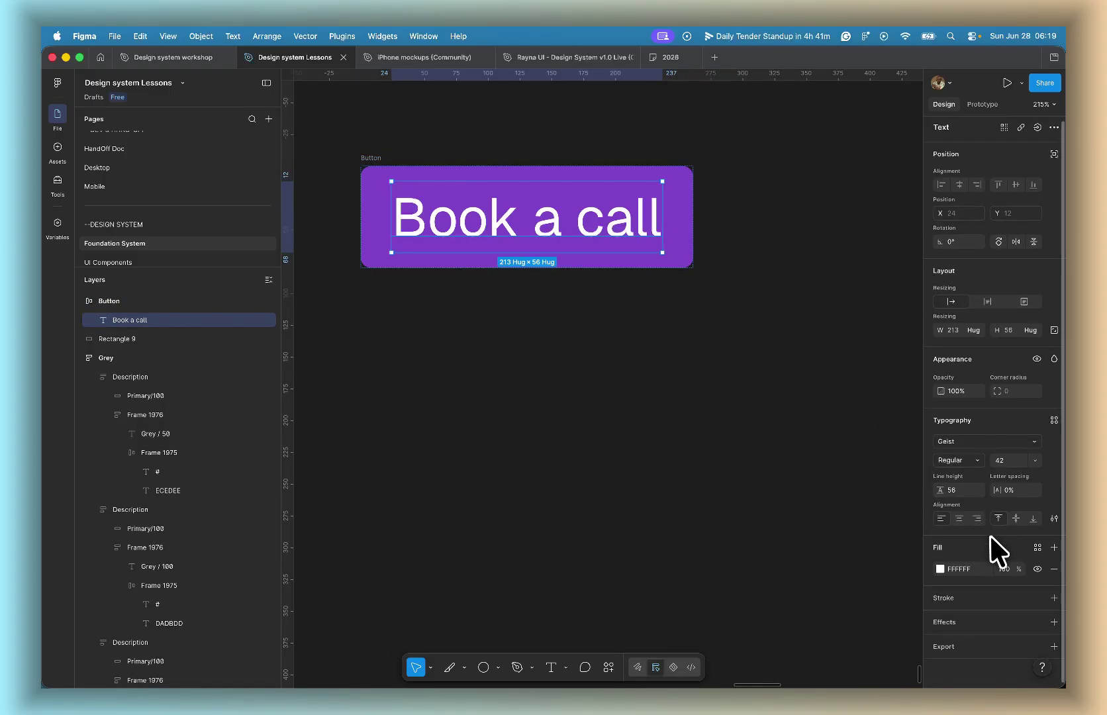
left_click(1033, 546)
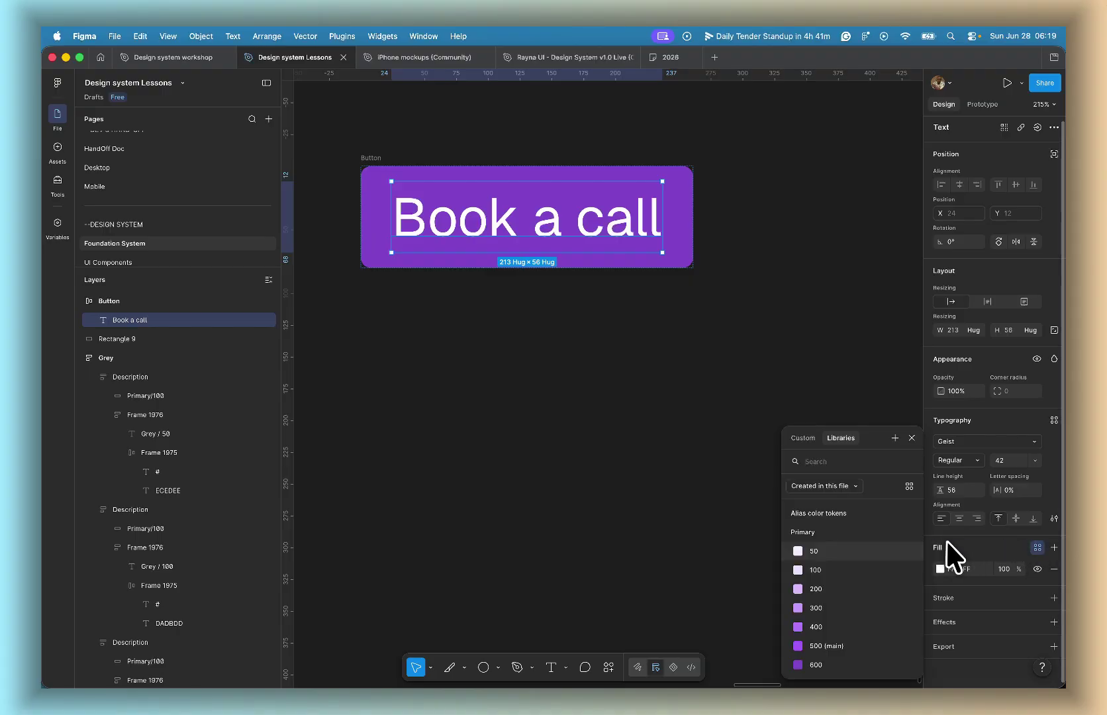
scroll(847, 567, "down", 10)
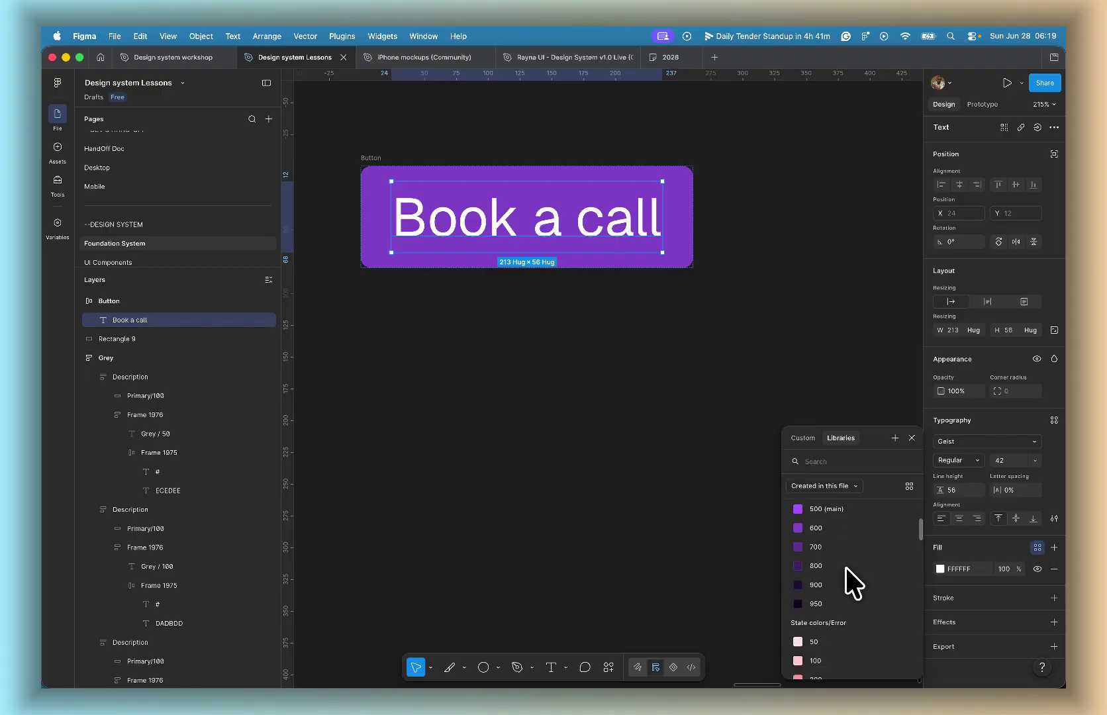
scroll(846, 567, "down", 10)
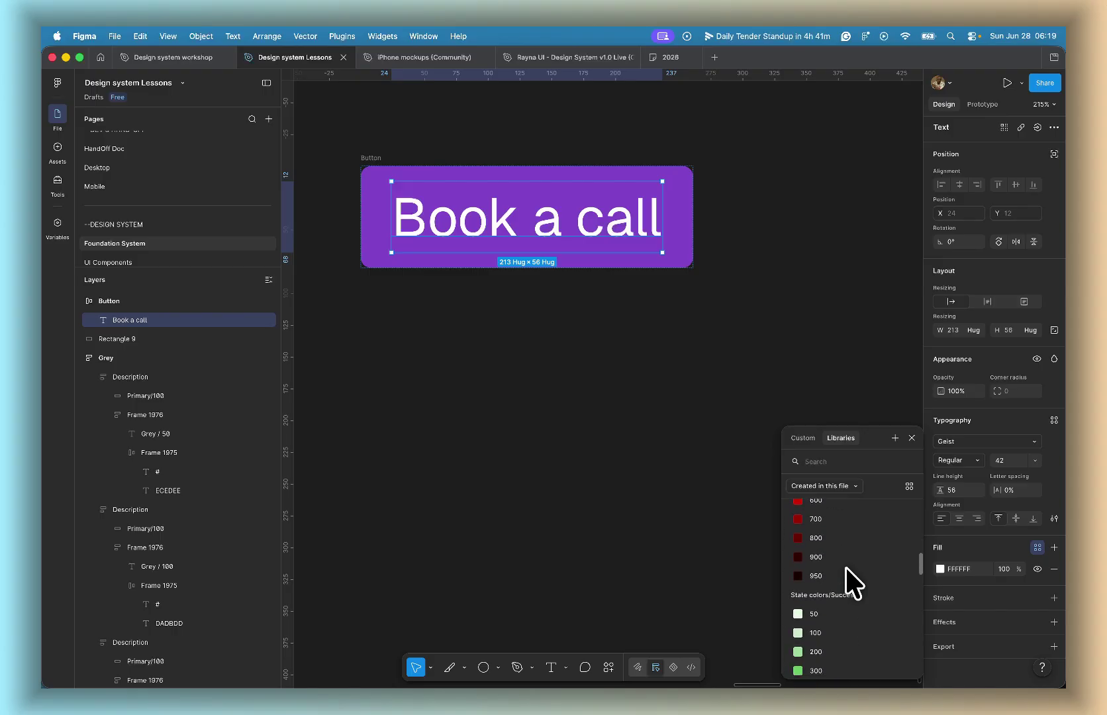
left_click(912, 438)
left_click(588, 387)
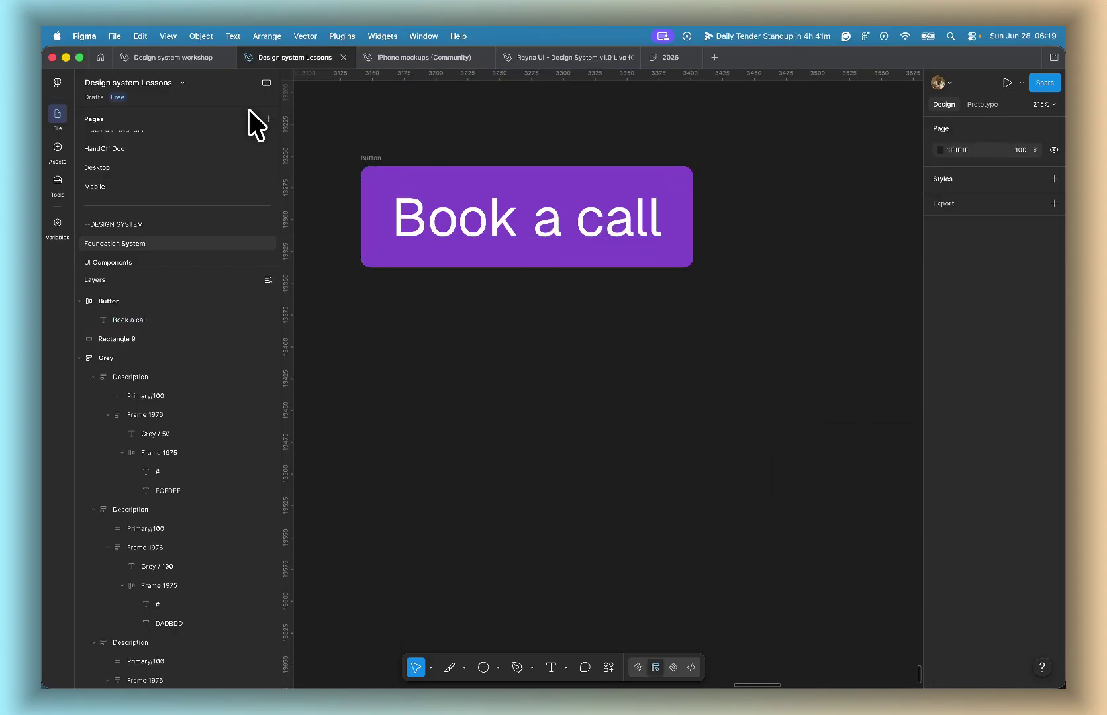
Step: Exclude frame fills from the color scope of all variables in the Semantic collection's Text group
left_click(55, 220)
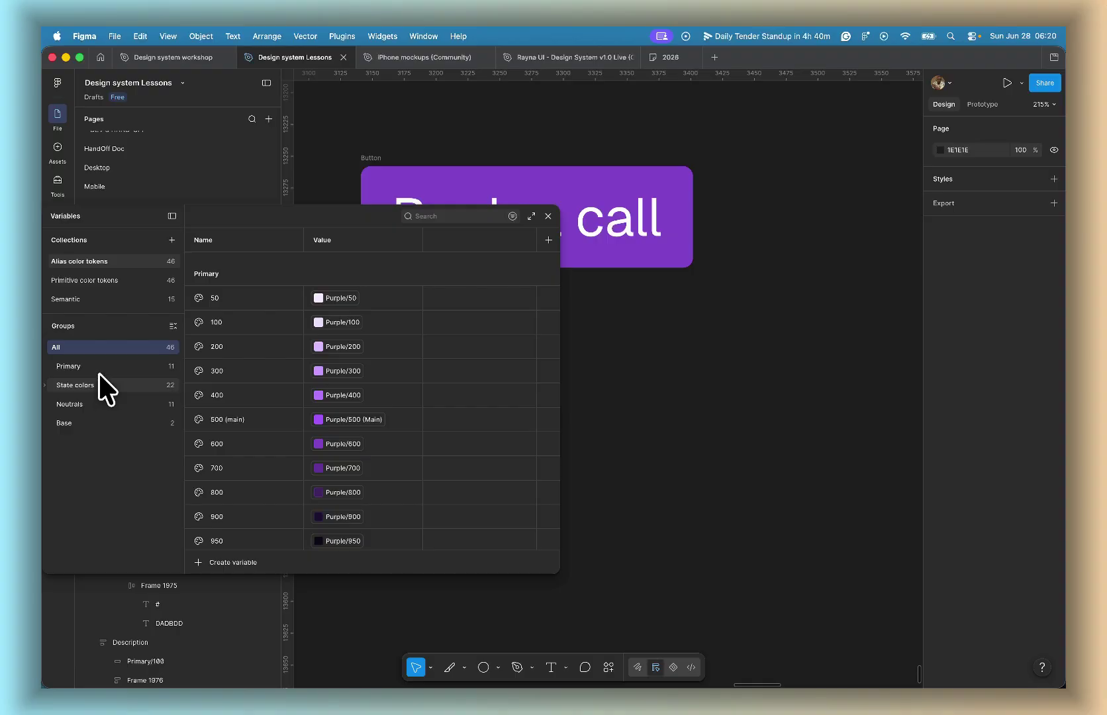
left_click(112, 298)
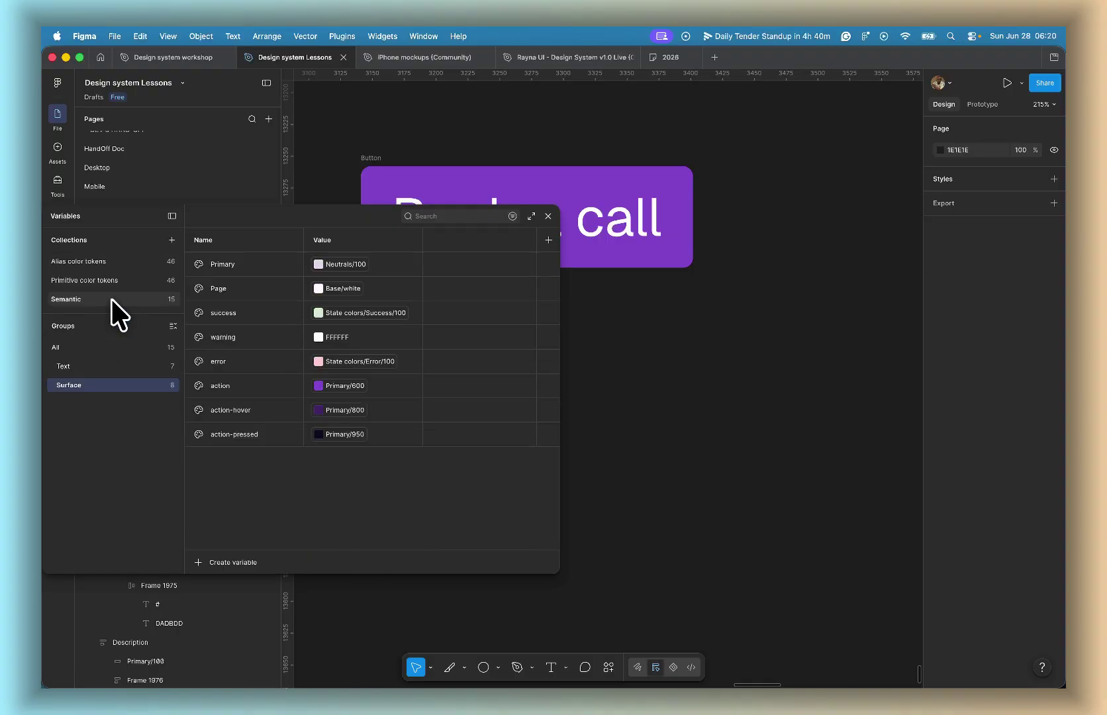
left_click(103, 366)
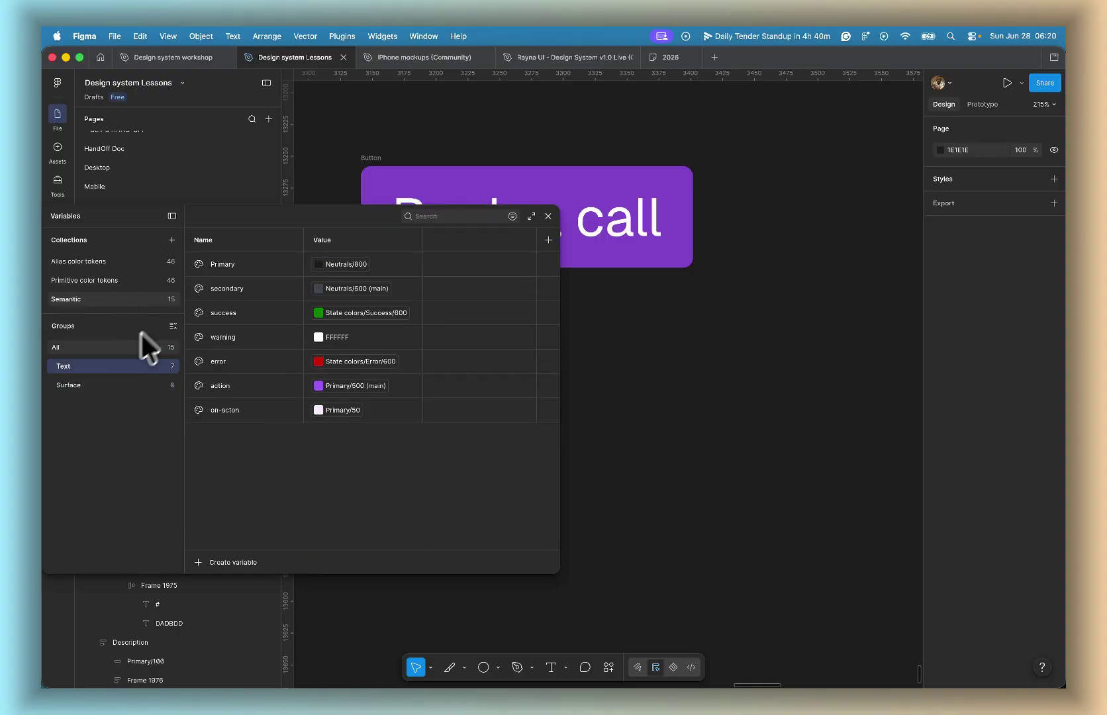
left_click(232, 265)
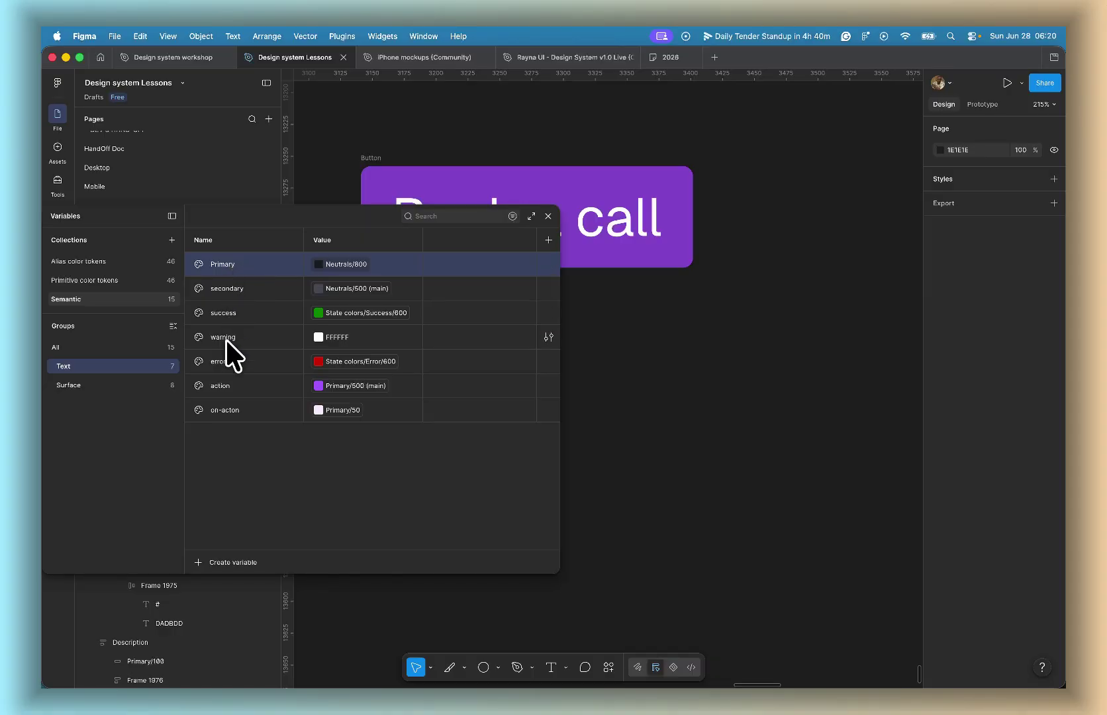
left_click(222, 409, "shift")
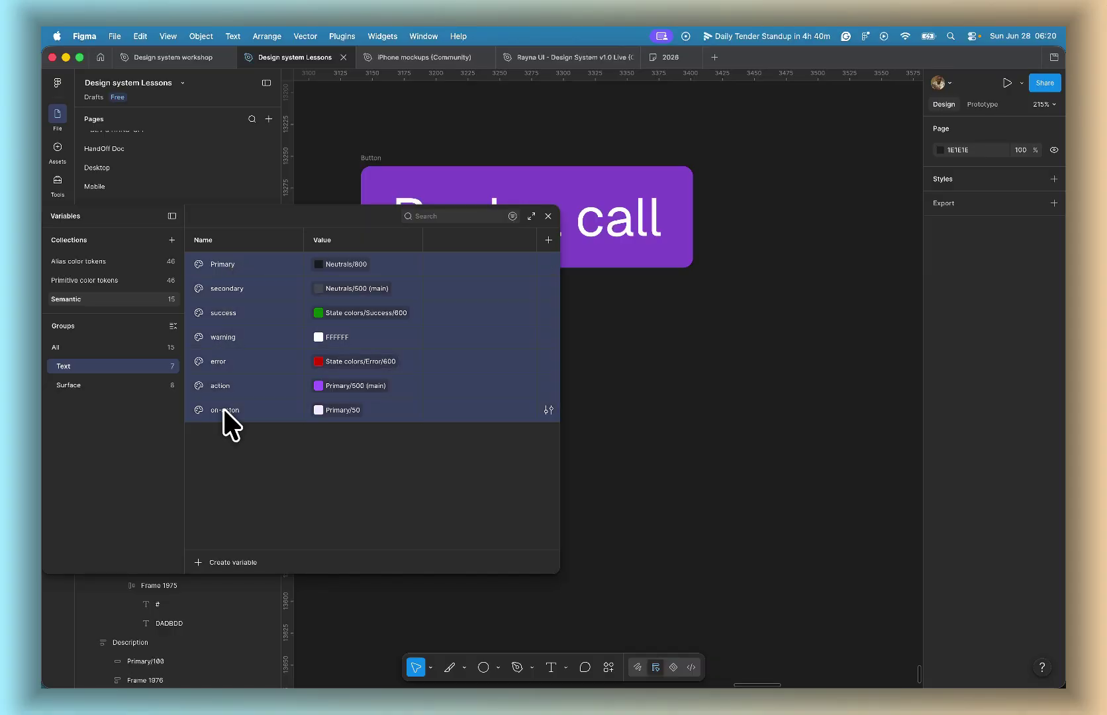
right_click(268, 361)
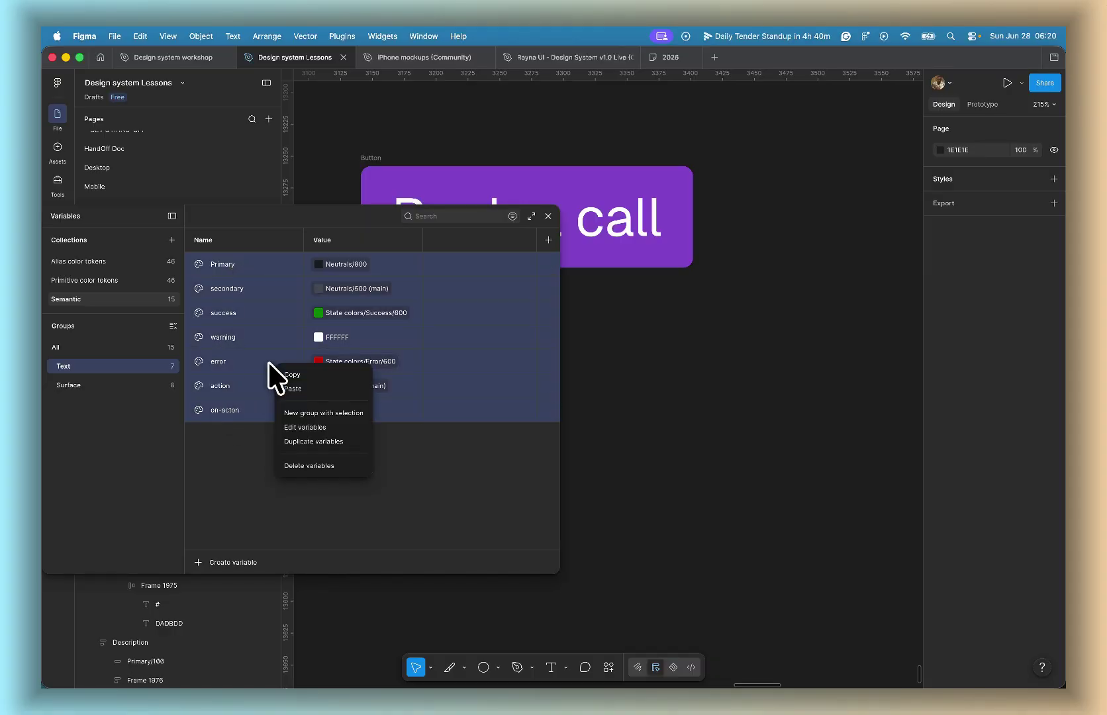
left_click(310, 427)
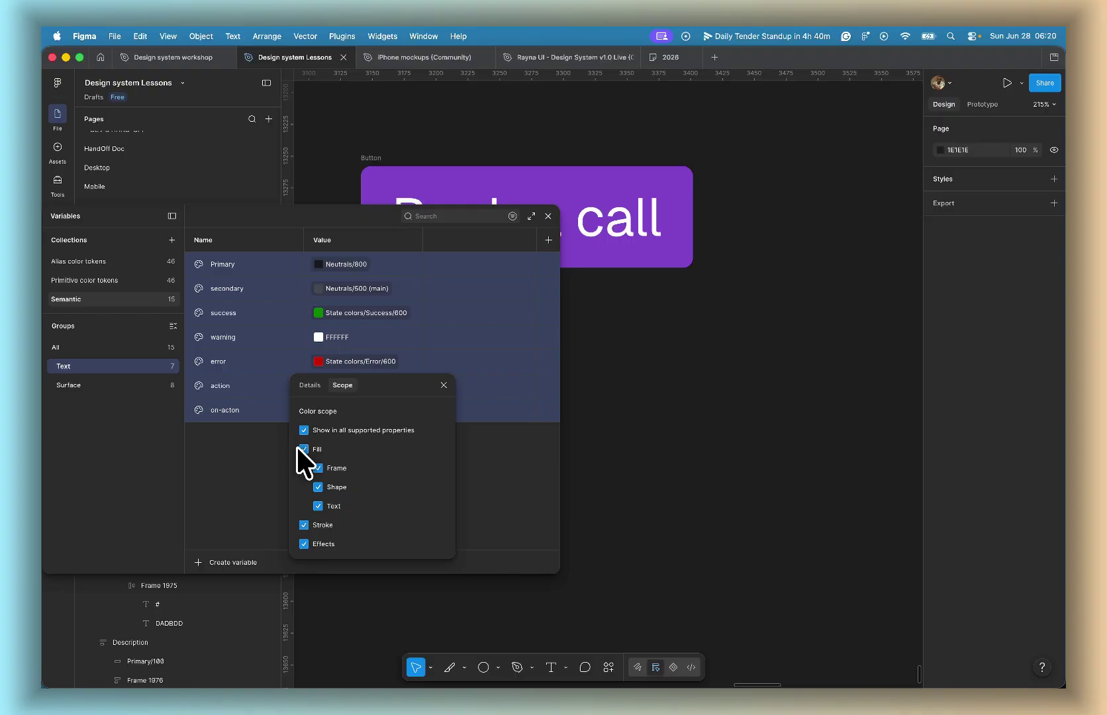
left_click(315, 467)
left_click(443, 385)
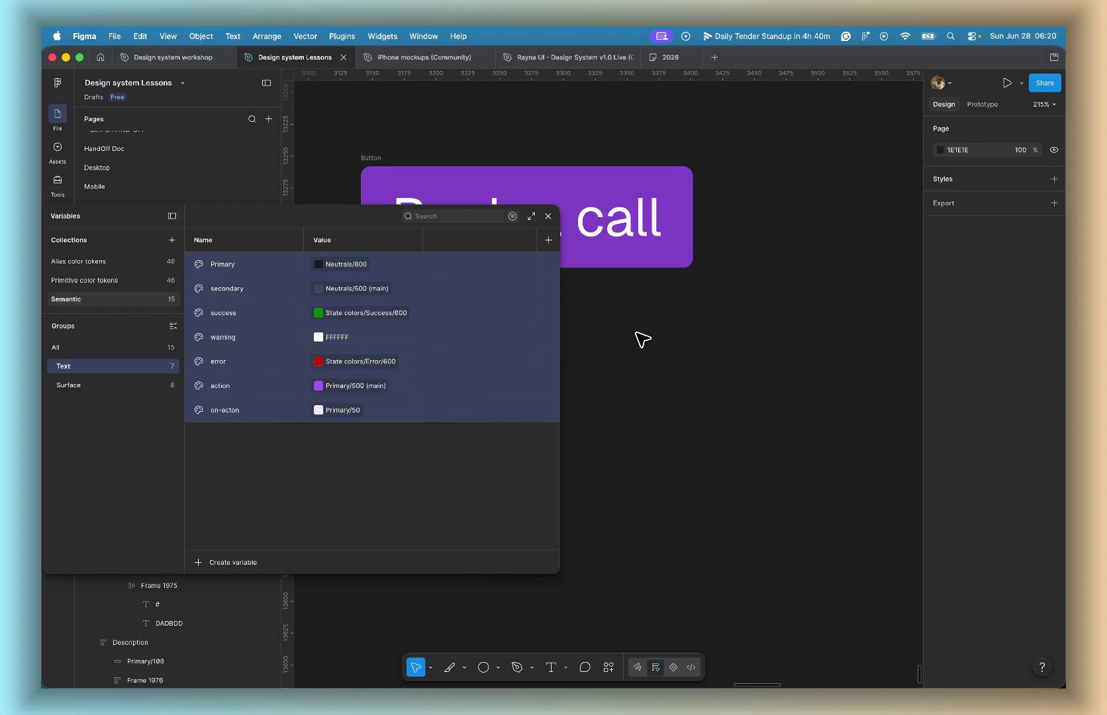
left_click(541, 212)
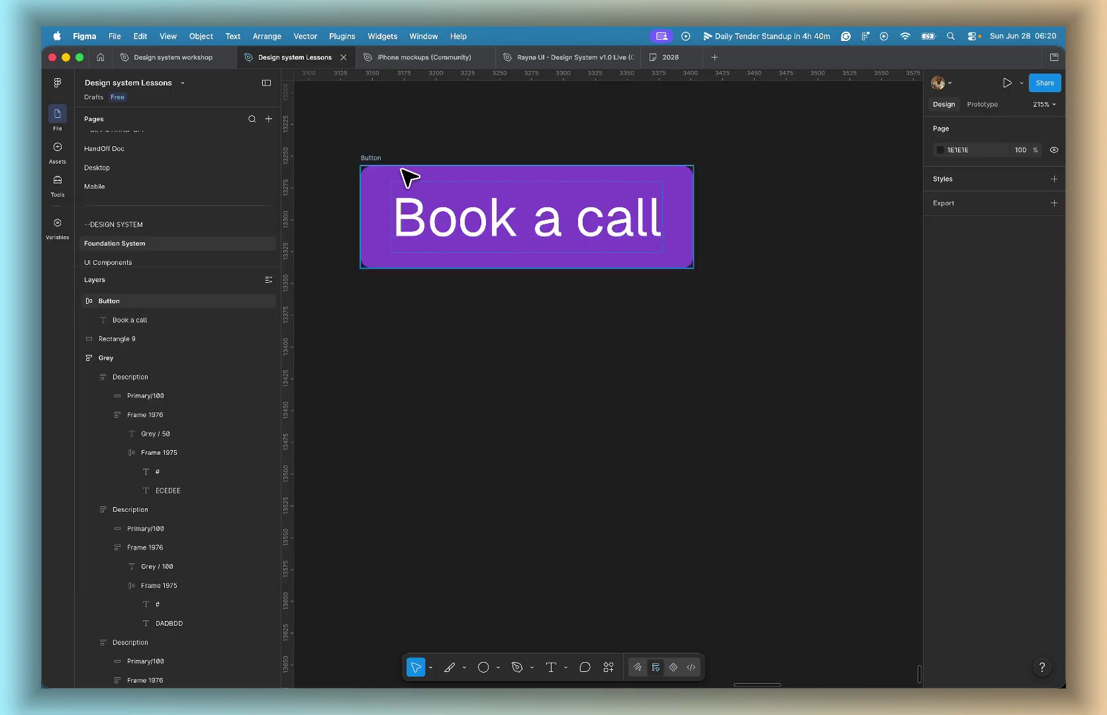
Step: Examine which library color variables are offered for the Button frame's fill
left_click(405, 179)
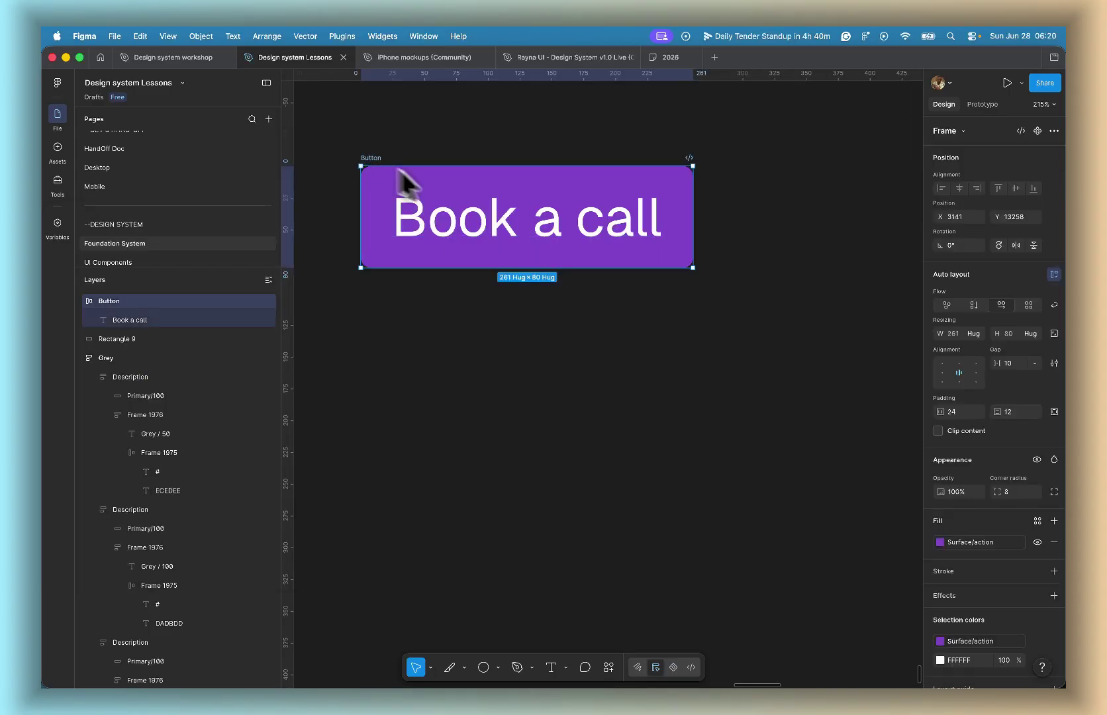
left_click(954, 543)
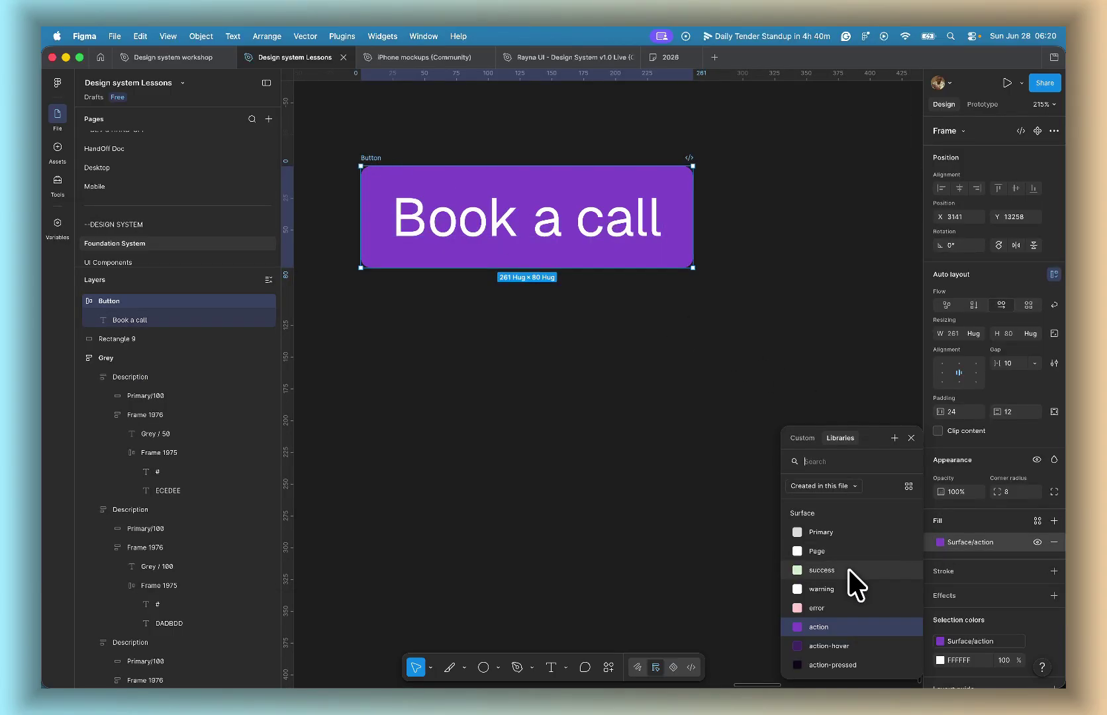
scroll(849, 568, "down", 10)
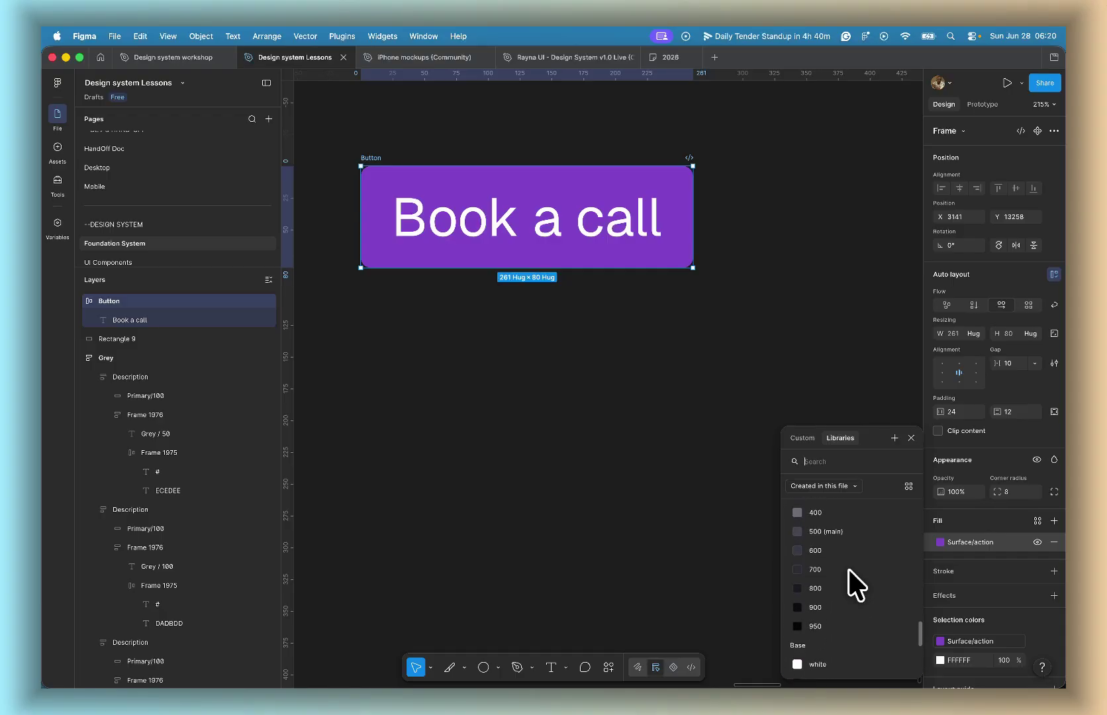
scroll(848, 568, "down", 10)
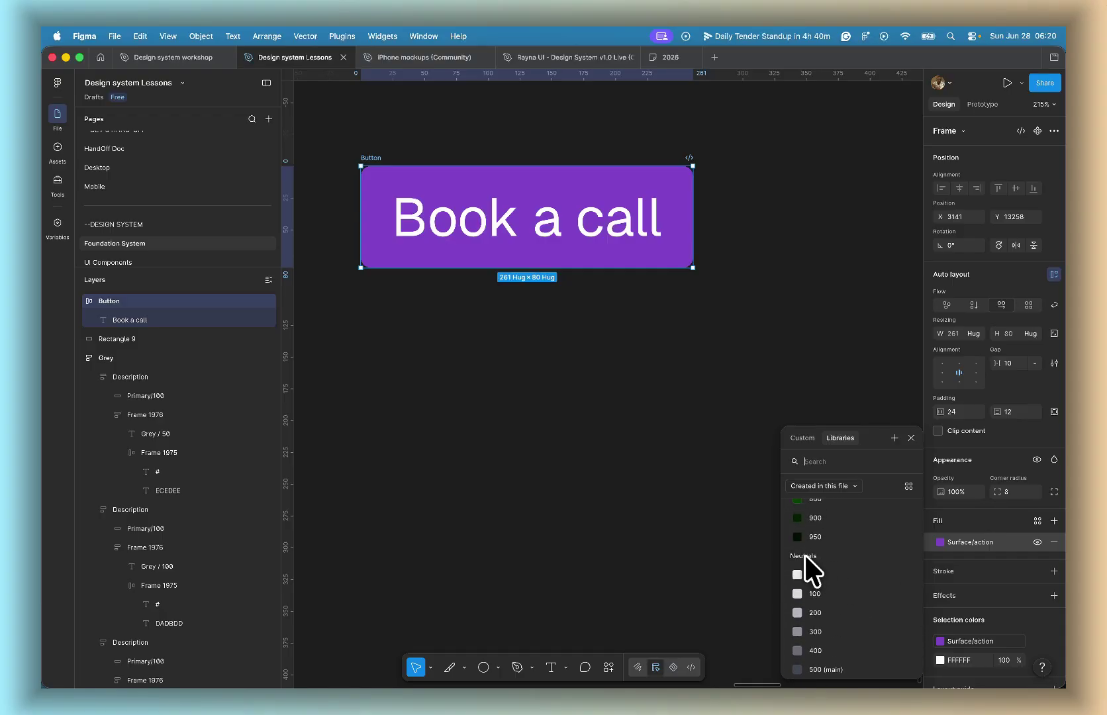
scroll(806, 553, "down", 10)
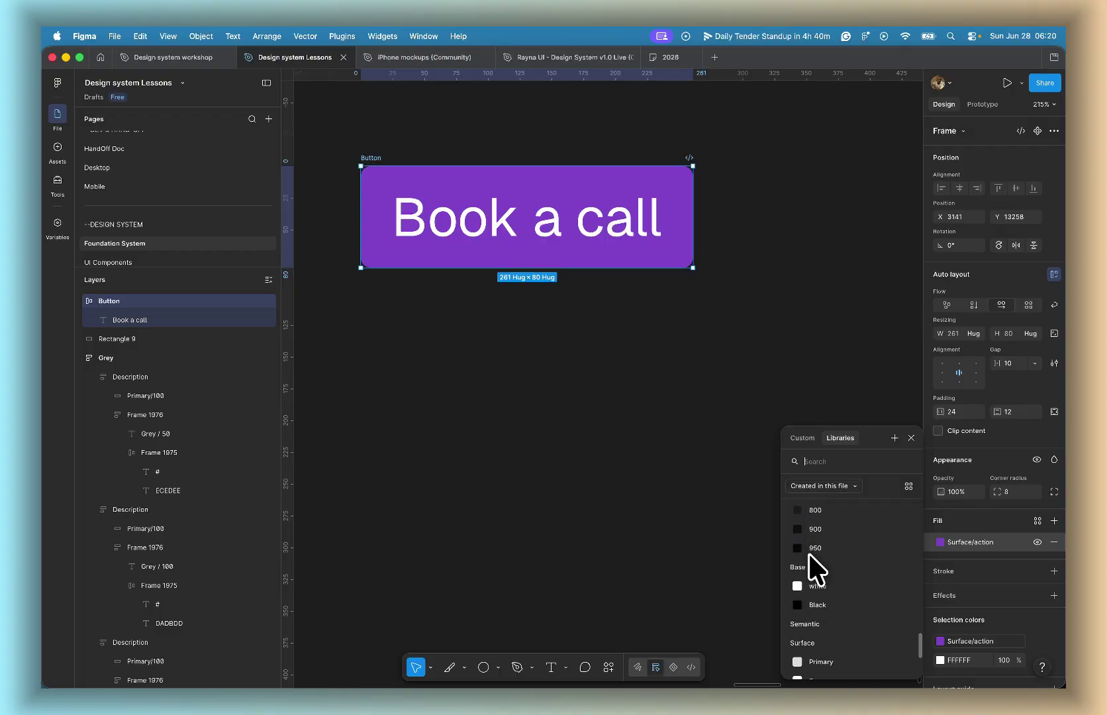
scroll(804, 579, "down", 1)
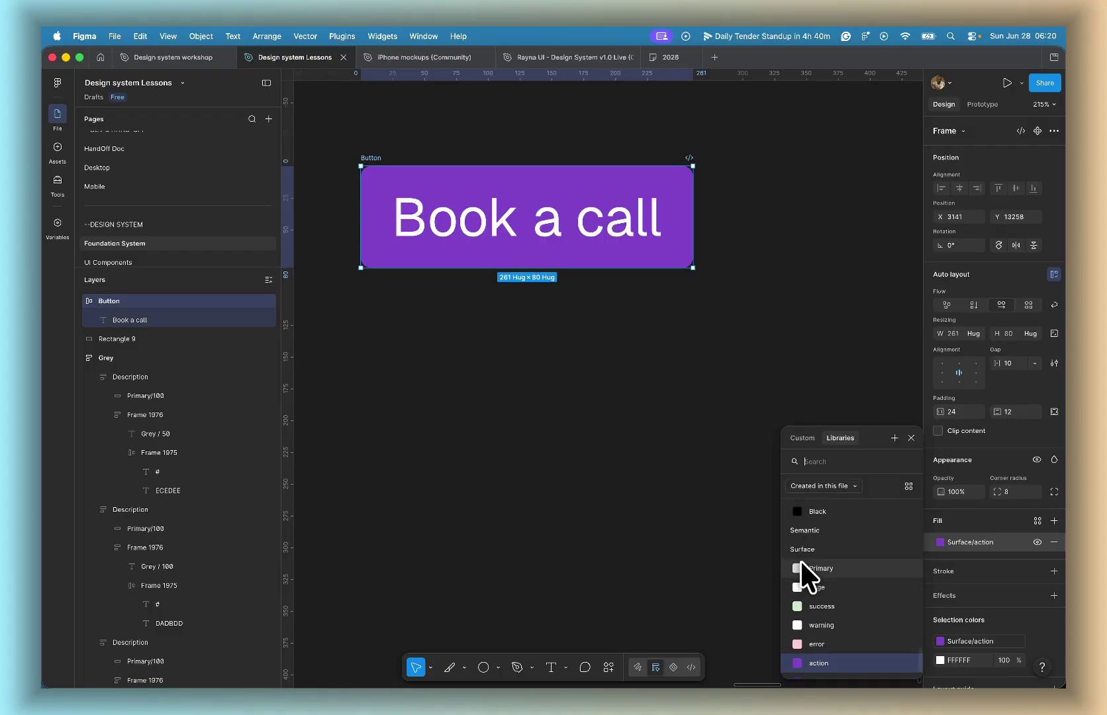
scroll(809, 537, "down", 2)
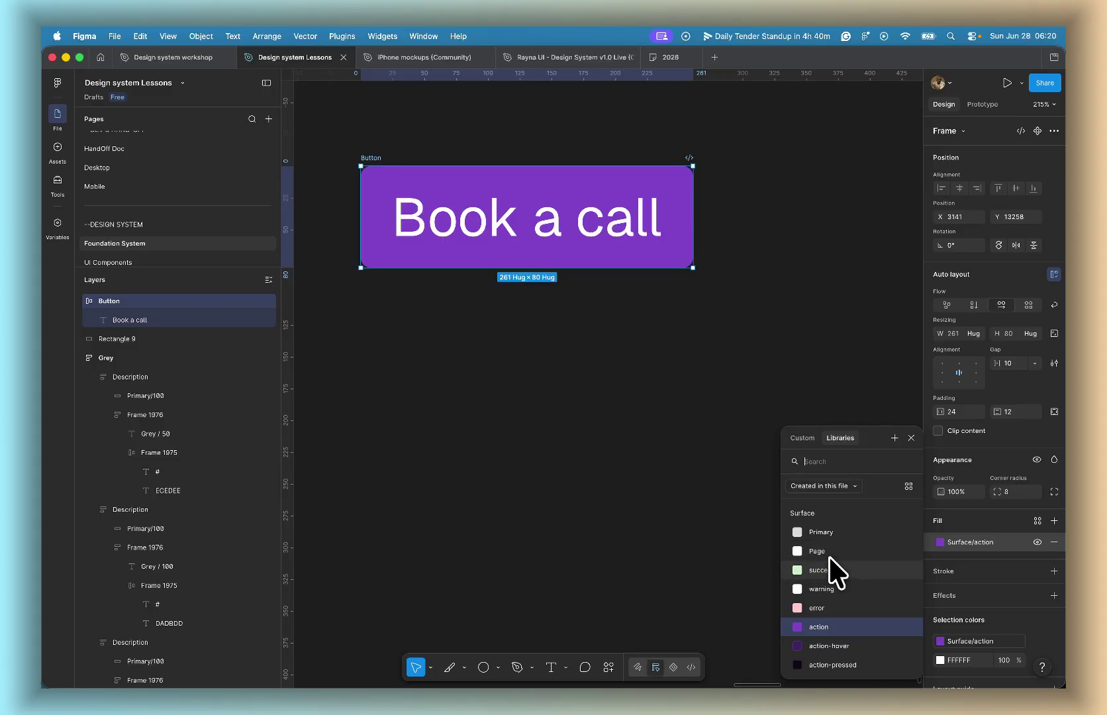
left_click(654, 347)
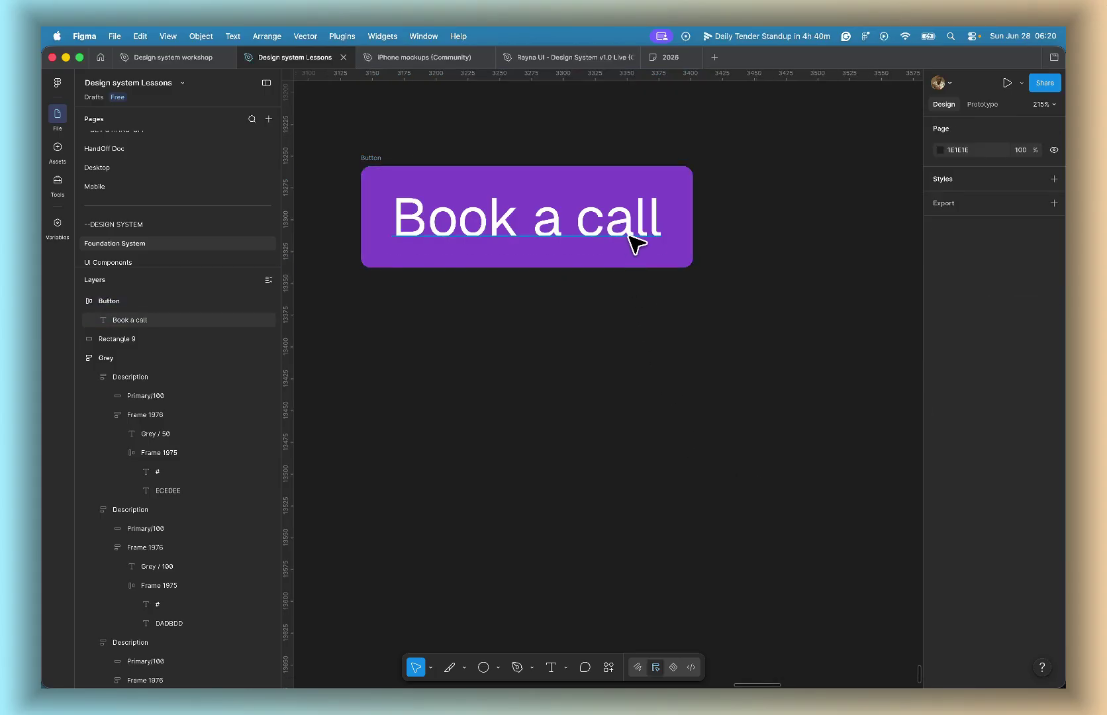
Step: Fill the "Book a call" text with the on-acton variable from the Semantic collection's Text group
left_click(628, 235)
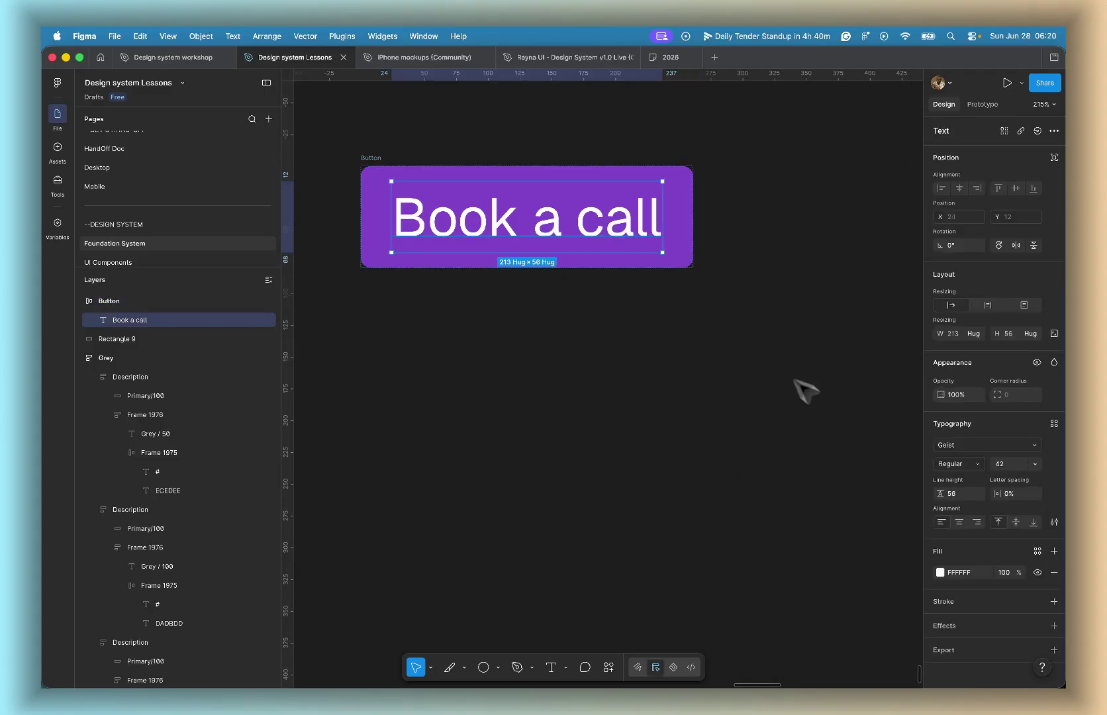
left_click(1035, 551)
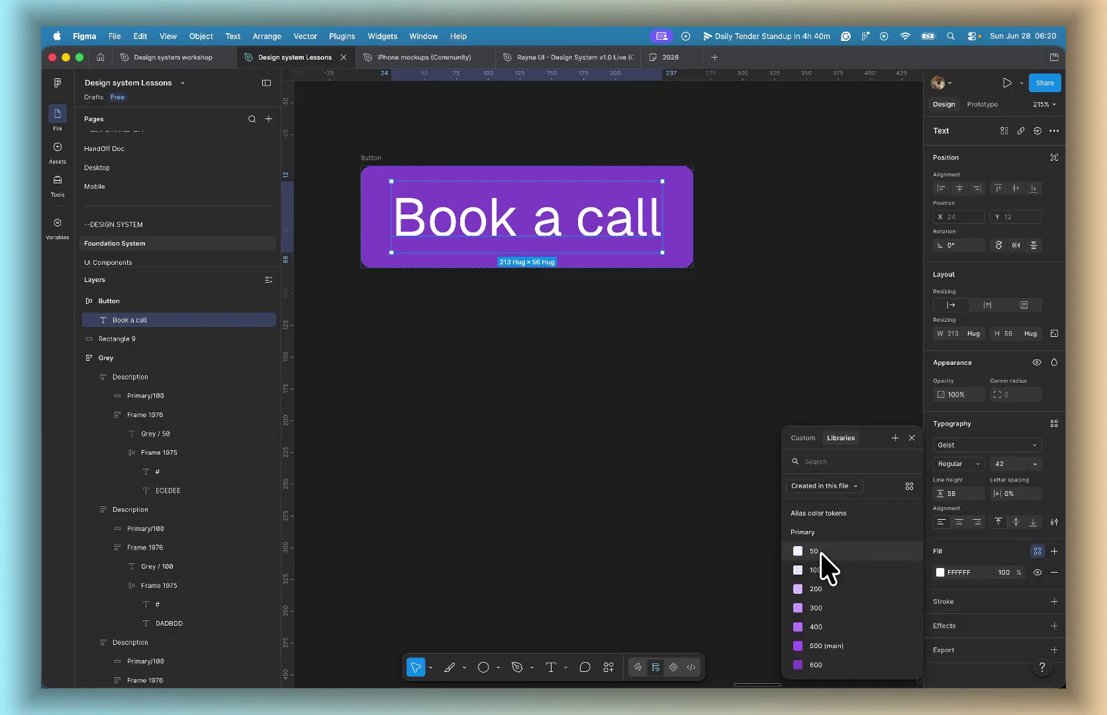
scroll(822, 552, "down", 15)
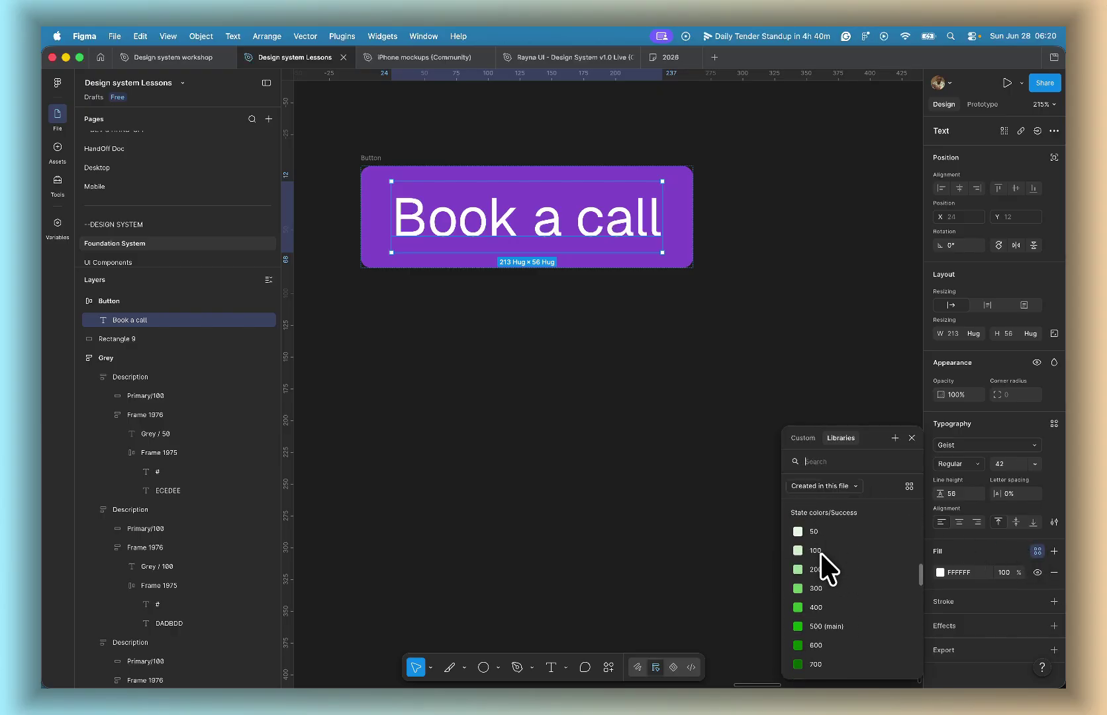
scroll(821, 552, "down", 8)
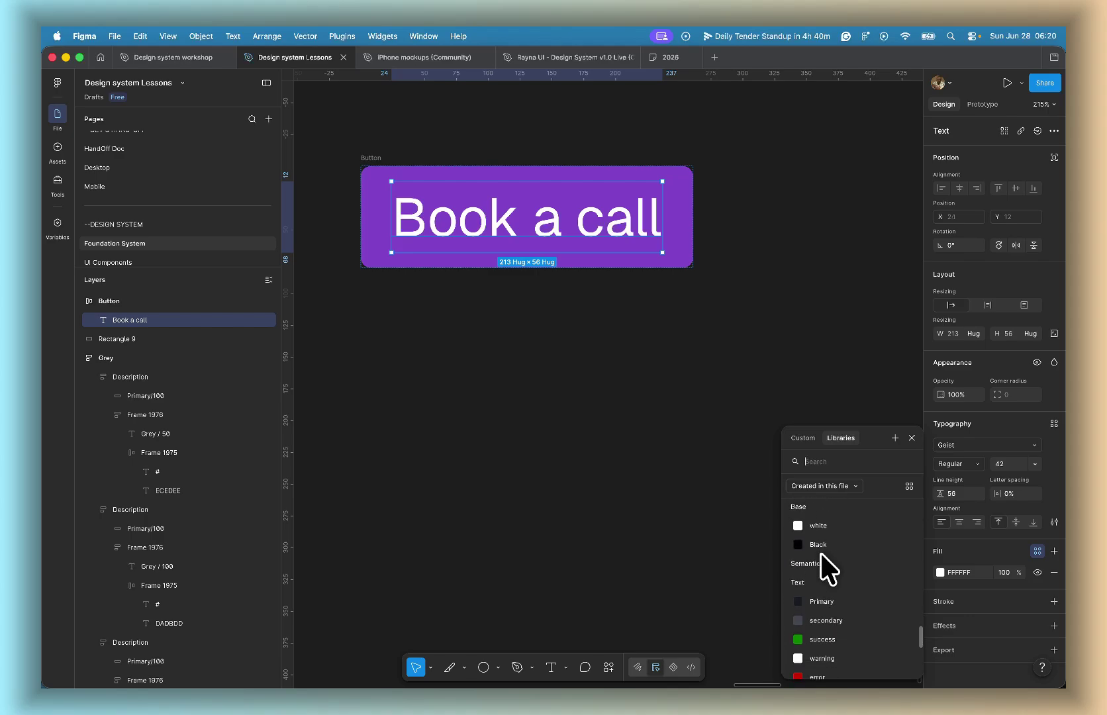
scroll(821, 552, "down", 3)
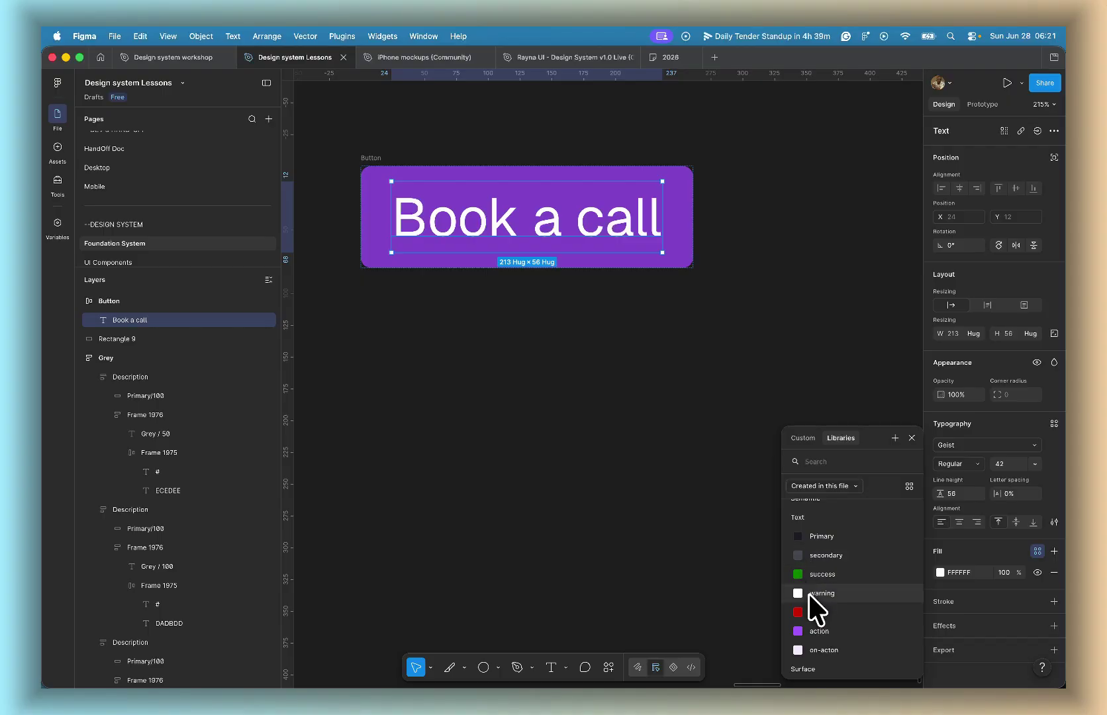
scroll(809, 593, "down", 1)
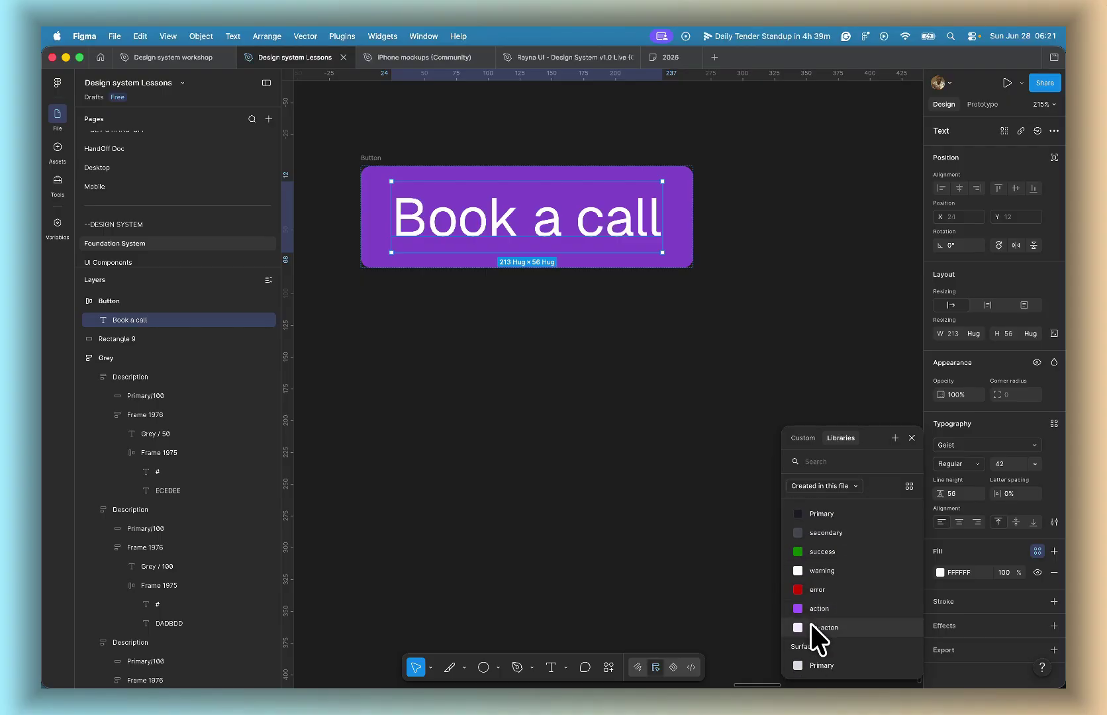
left_click(811, 626)
left_click(756, 491)
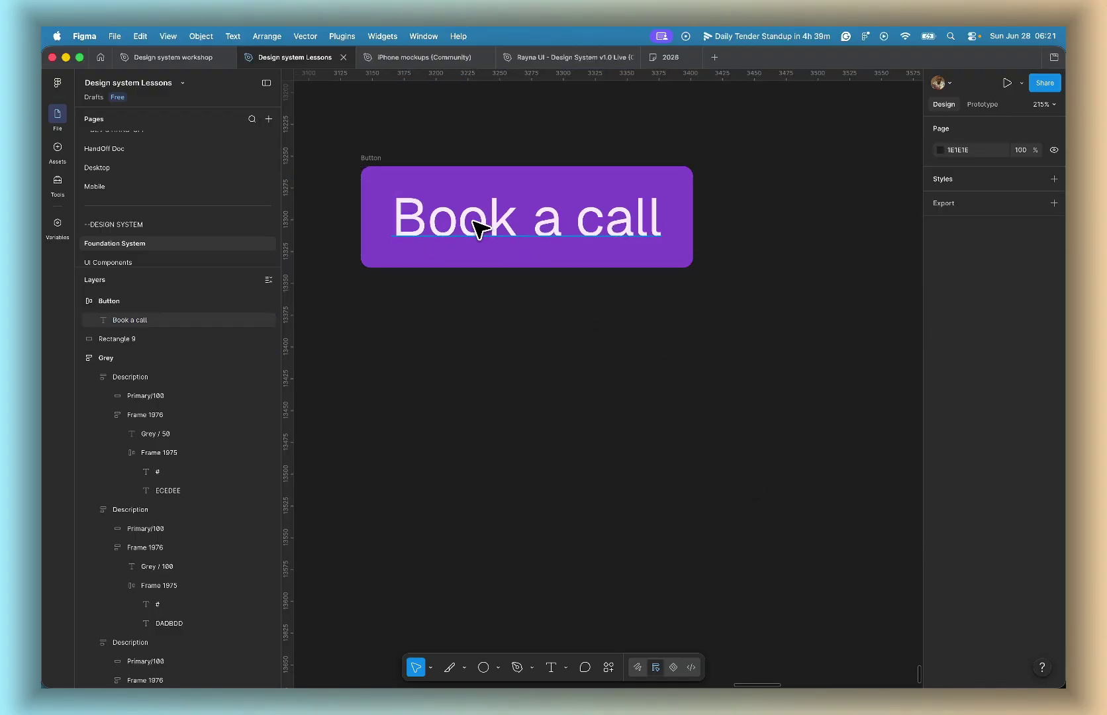
Step: Duplicate the Button frame directly below the original, aligned with it
left_click(460, 206)
left_click(417, 151)
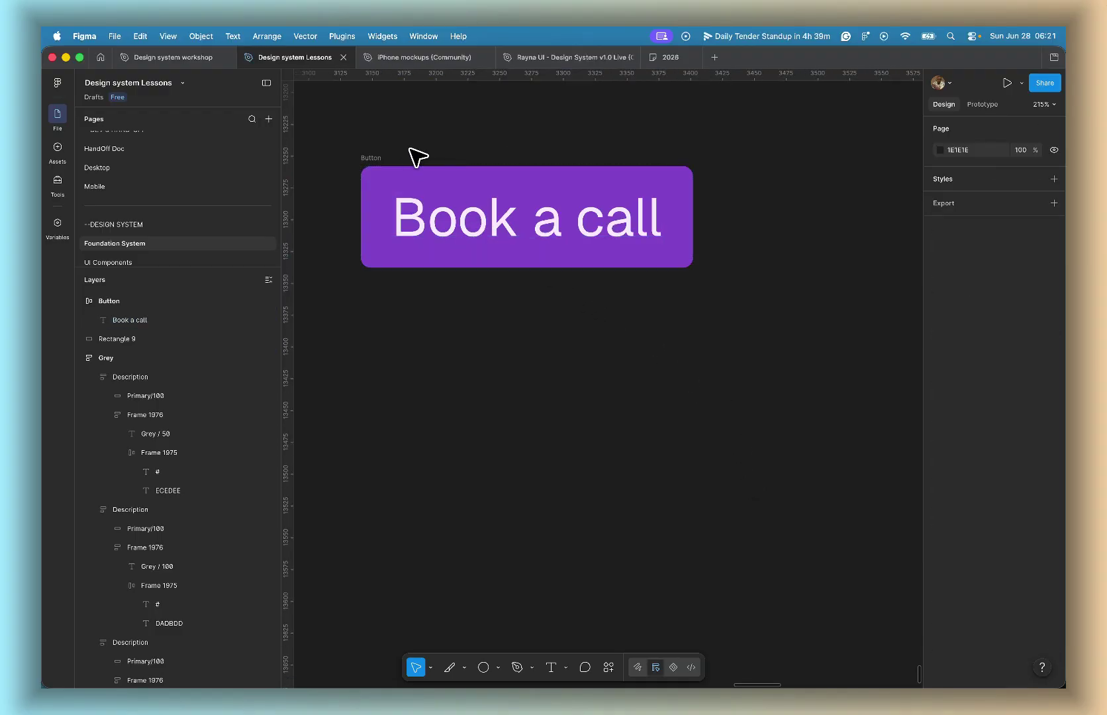
left_click(376, 159)
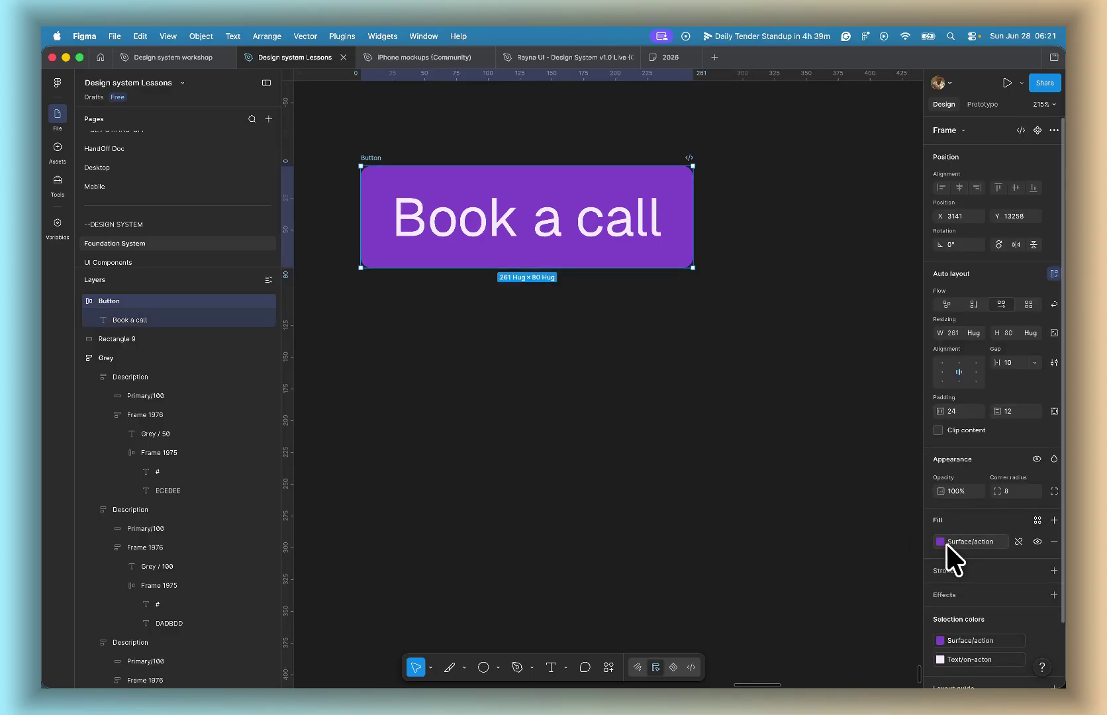
scroll(946, 543, "down", 2)
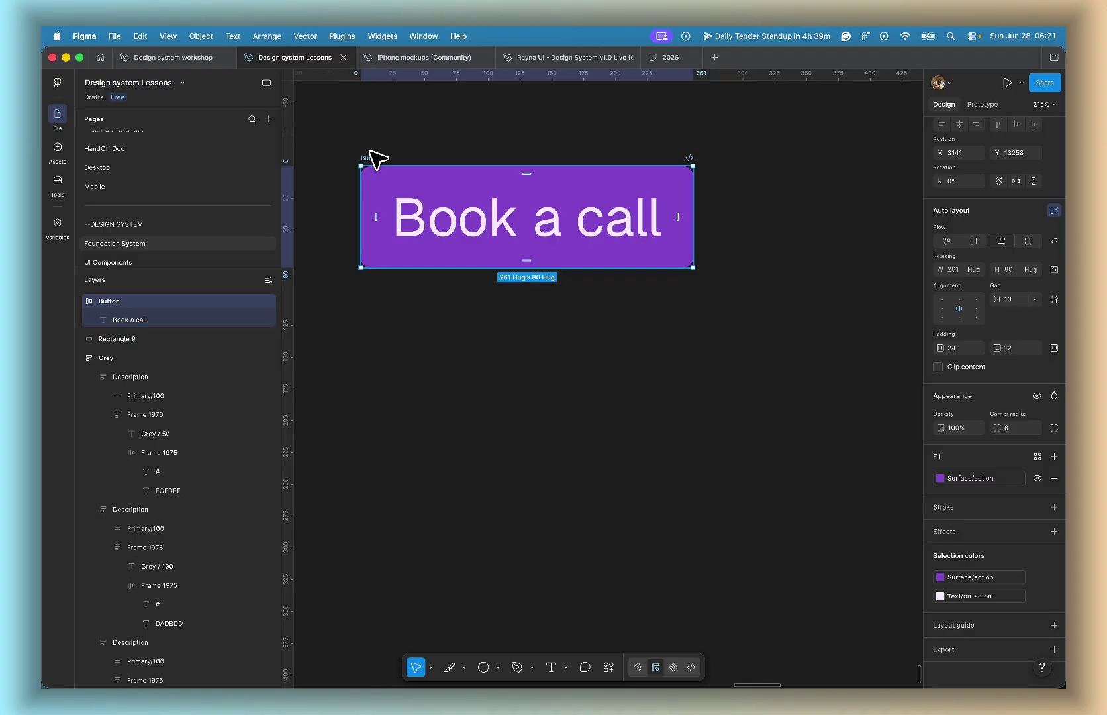
left_click_drag(372, 154, 377, 308)
Step: Change the lower Button's Surface/action color to the action-hover variable
left_click(944, 578)
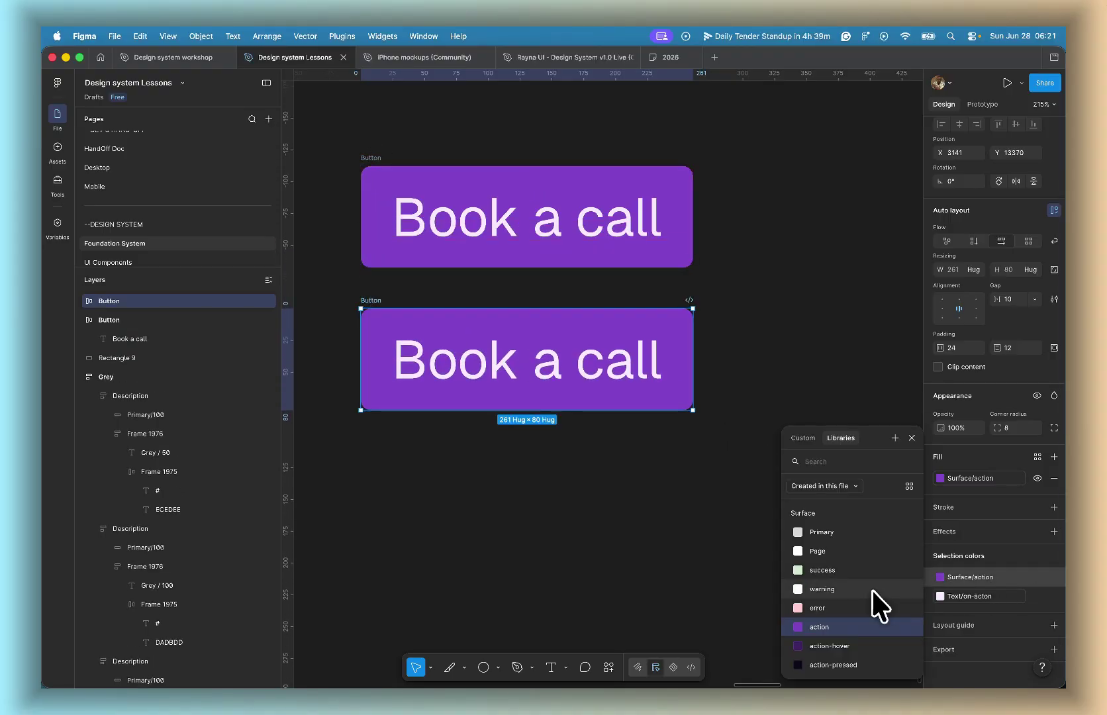
left_click(827, 645)
left_click(732, 515)
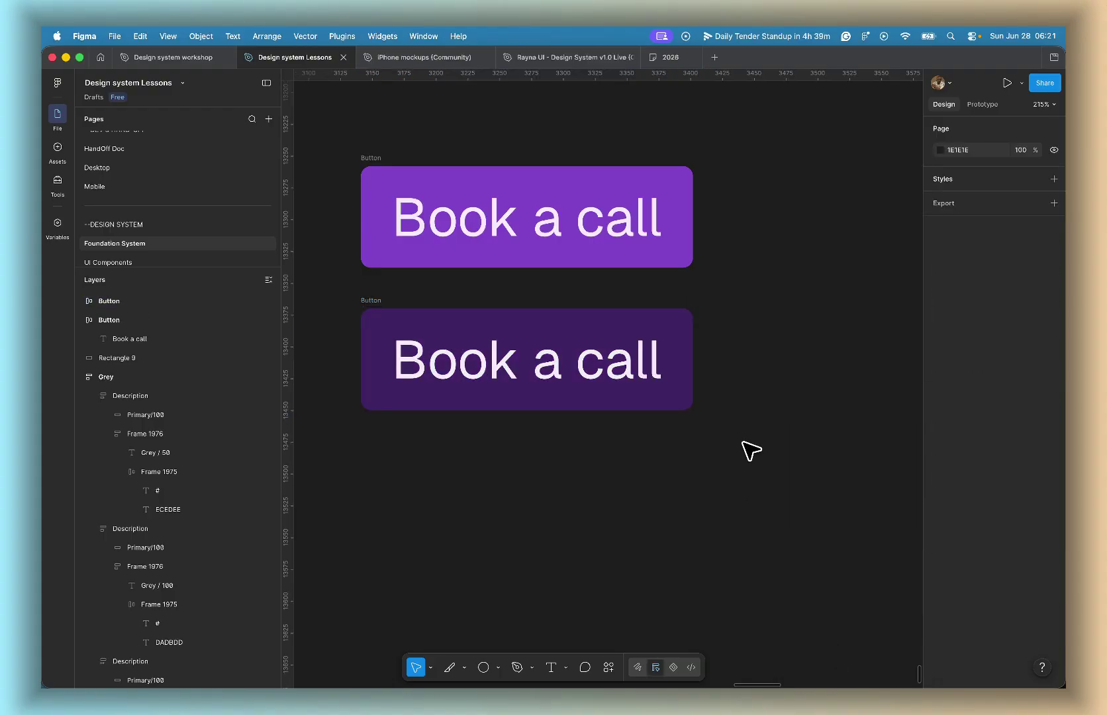
double_click(636, 377)
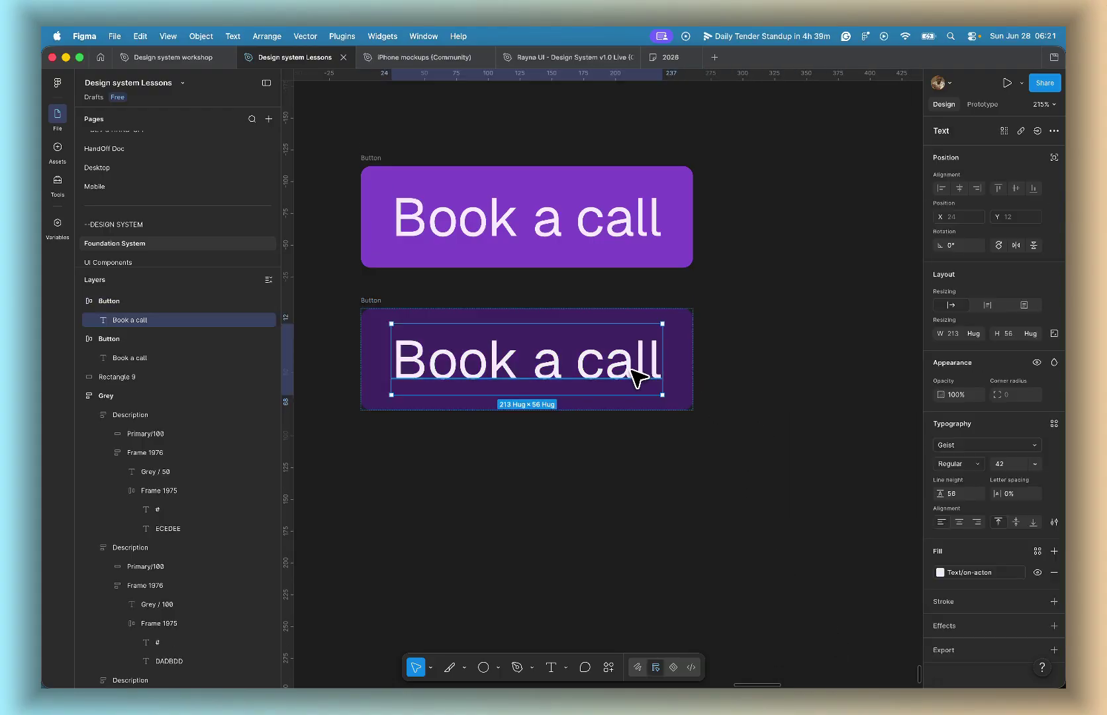
left_click(731, 356)
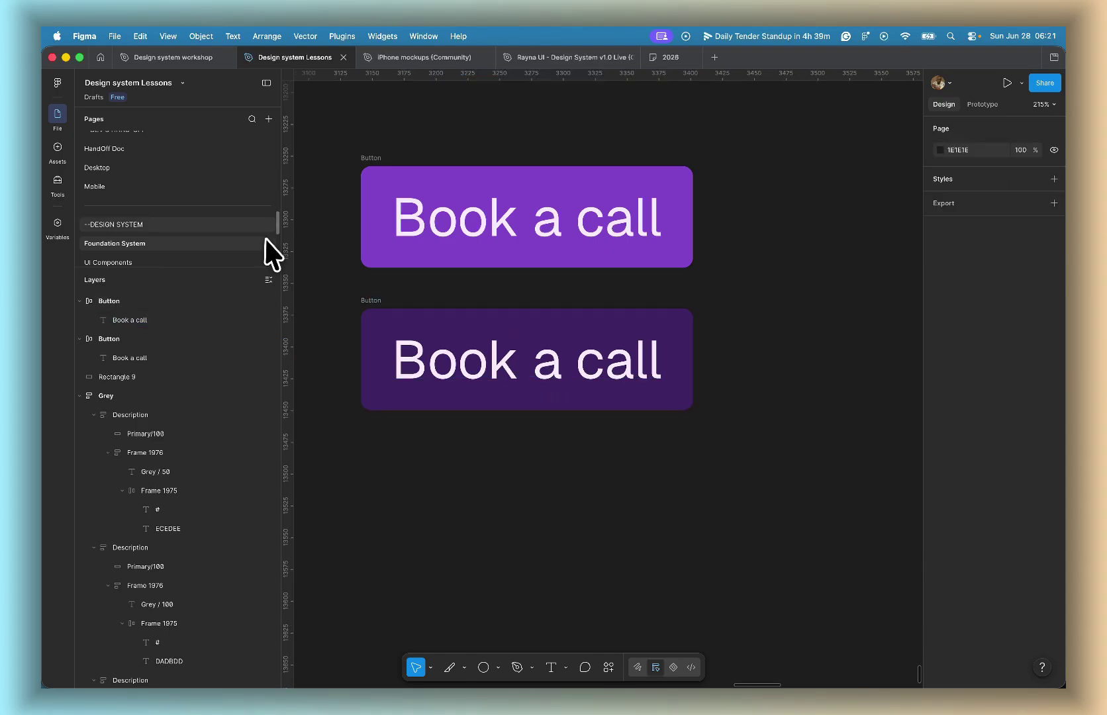
Step: Rename the on-acton variable in the Semantic collection's Text group to on-action
left_click(53, 226)
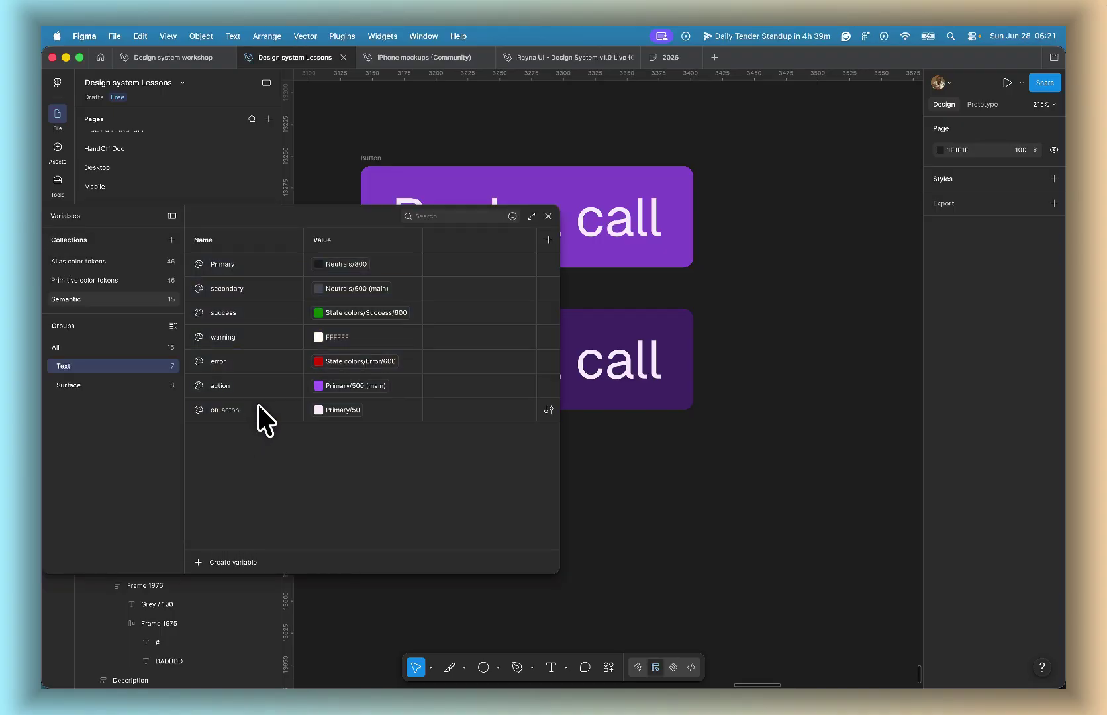
left_click(257, 405)
double_click(233, 409)
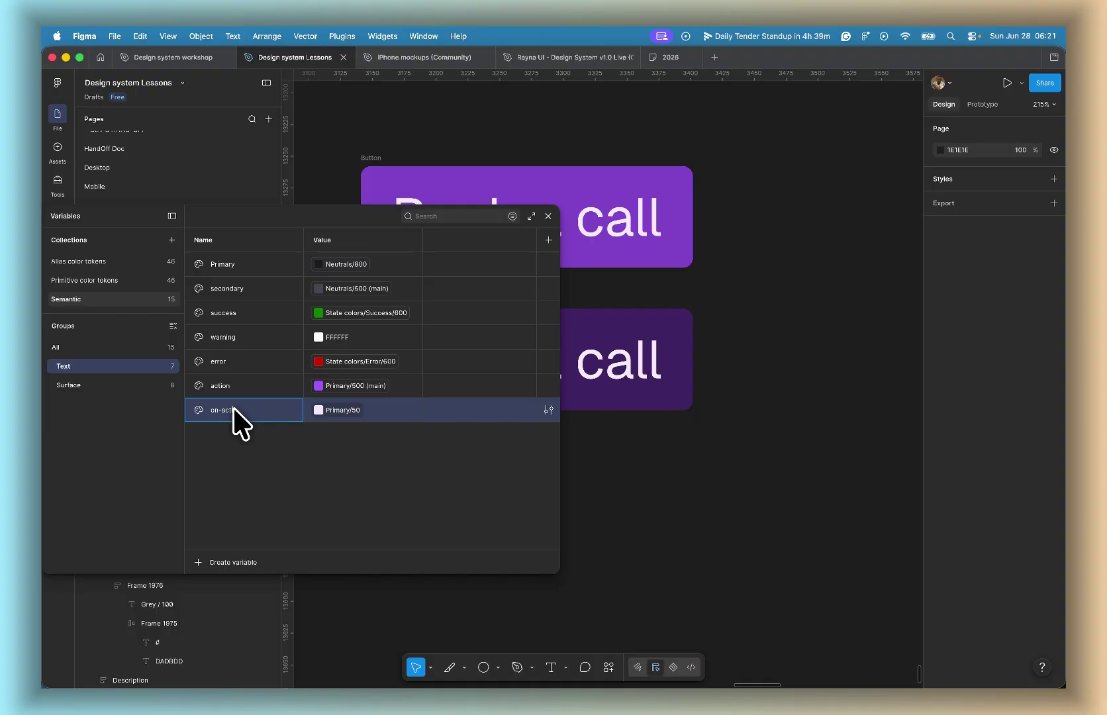
left_click(232, 454)
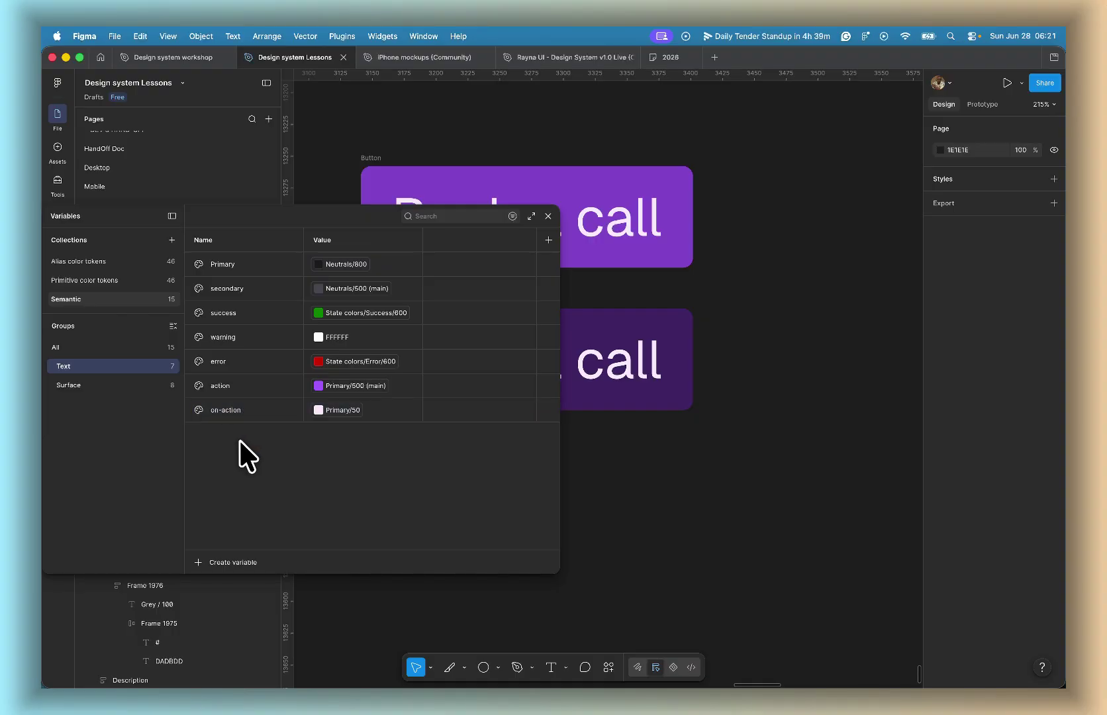
Step: Duplicate the on-action variable in the Semantic collection's Text group, name the copy on-hover, and set its value to Primary/200
left_click(262, 406)
right_click(263, 406)
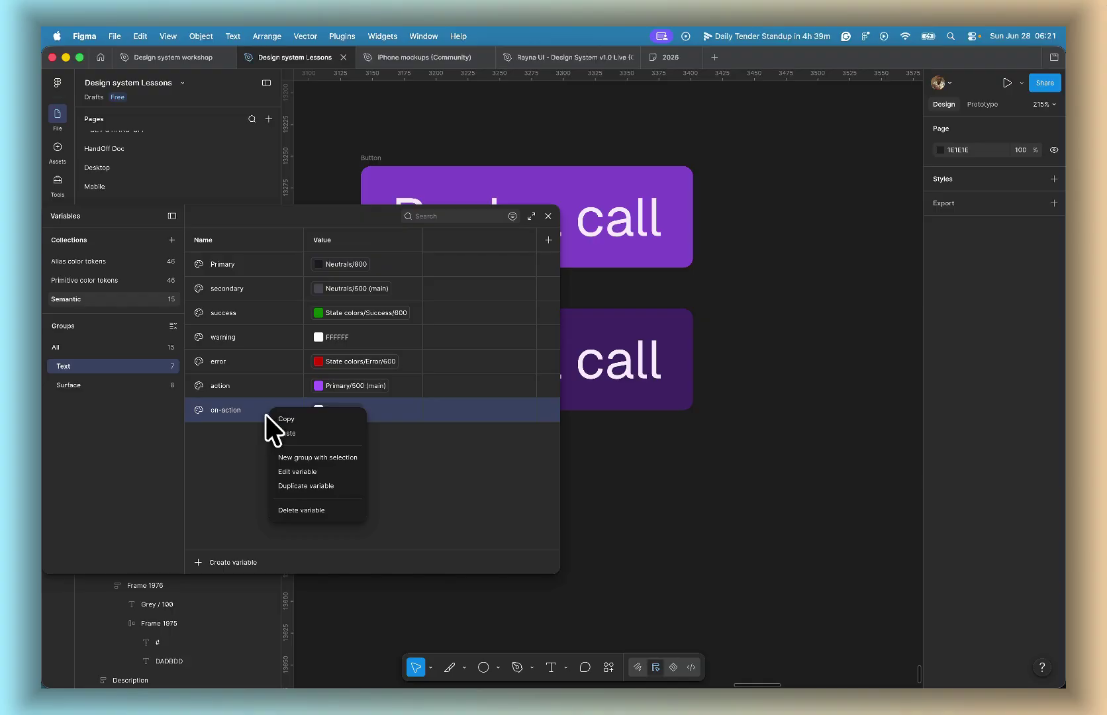
left_click(285, 482)
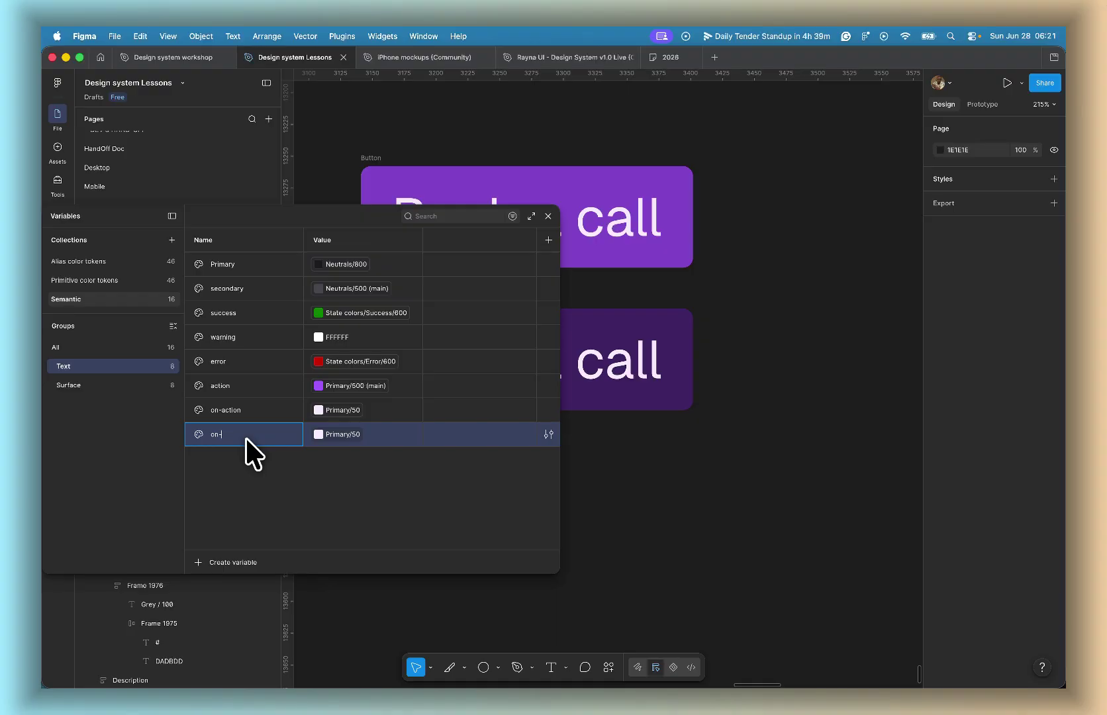
type("on-hover")
left_click(335, 435)
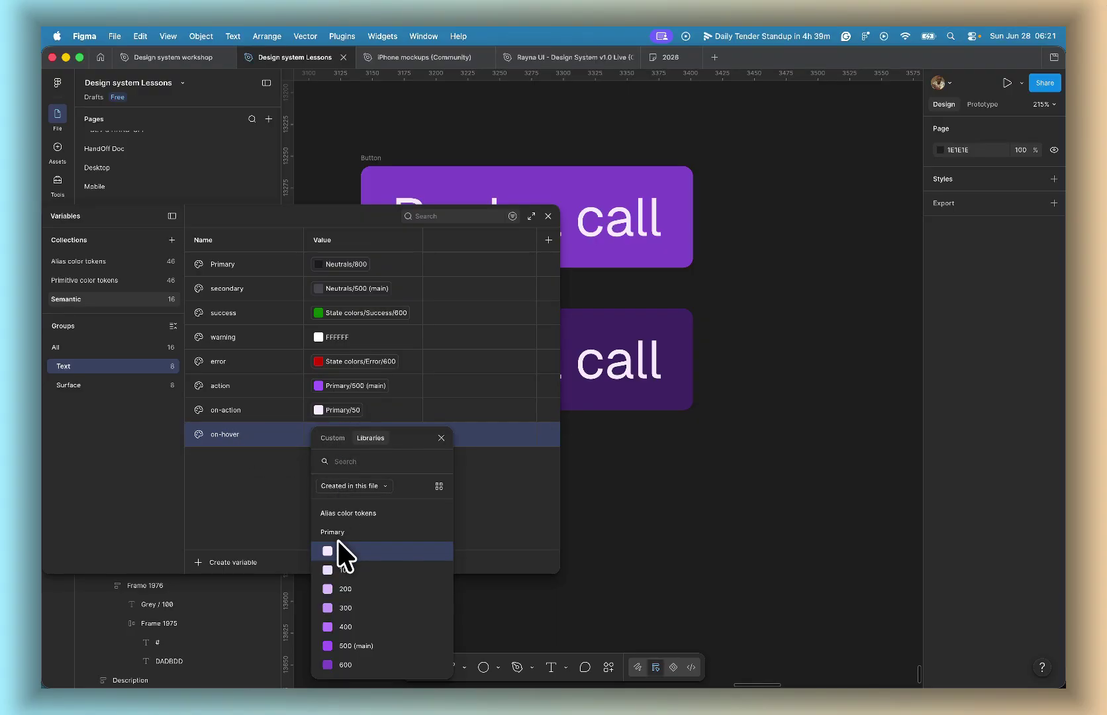
left_click(342, 584)
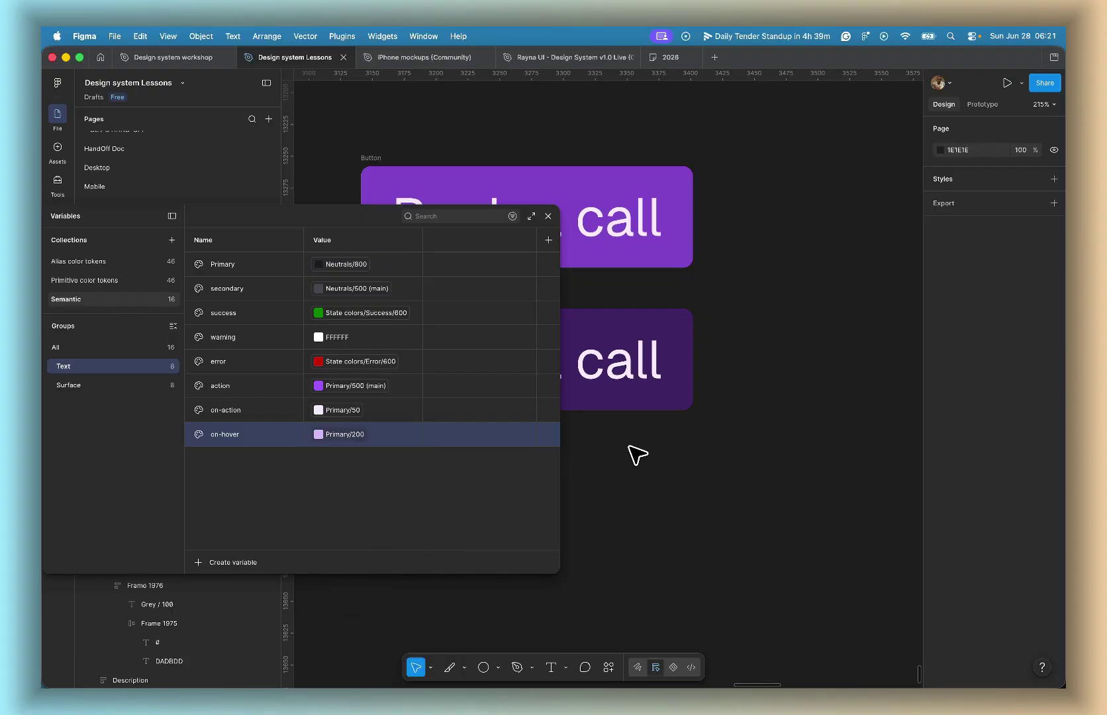
left_click(547, 216)
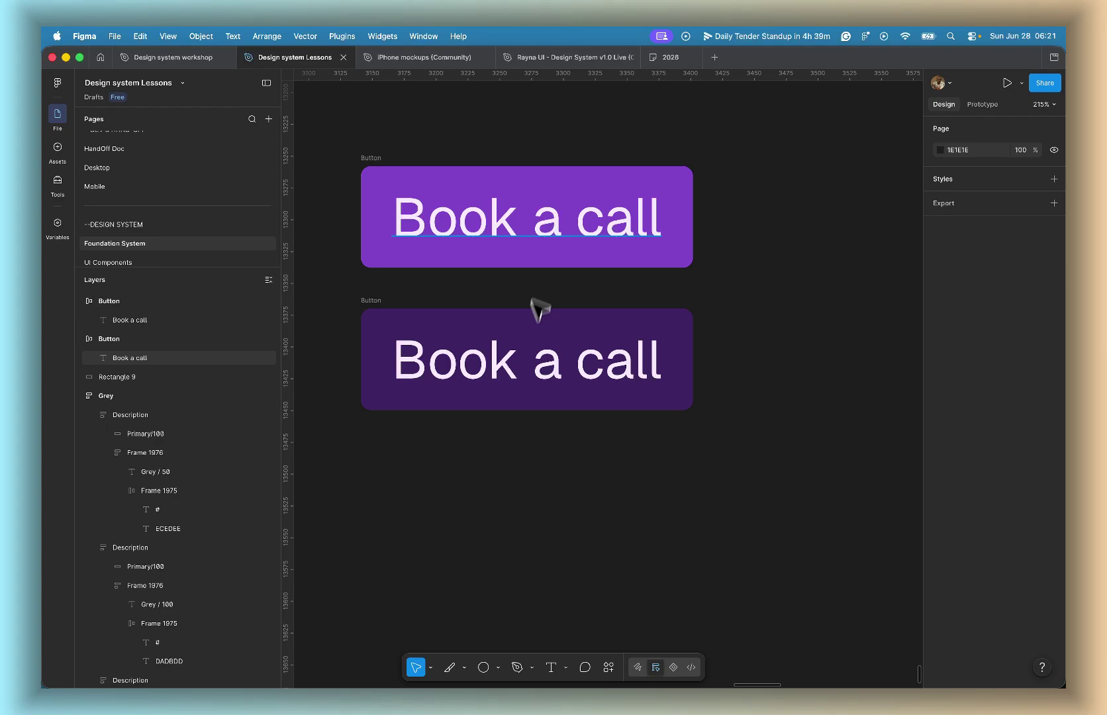
Step: Change the fill of the lower button's "Book a call" text to the on-hover variable
left_click(529, 369)
left_click(960, 568)
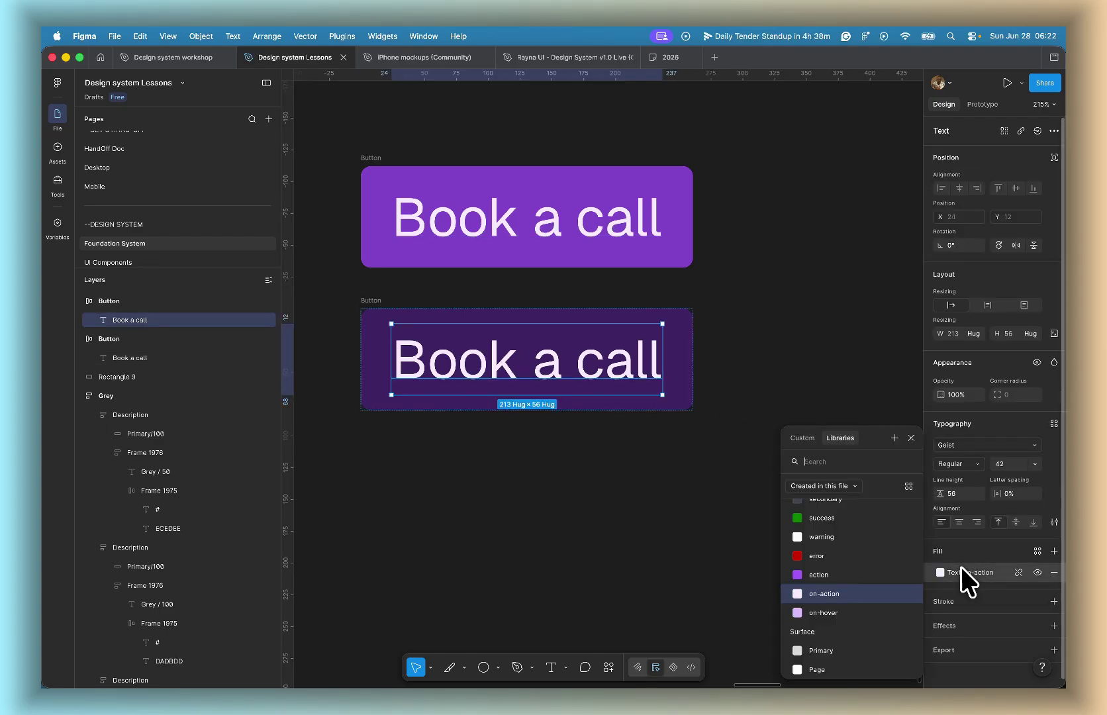
left_click(823, 612)
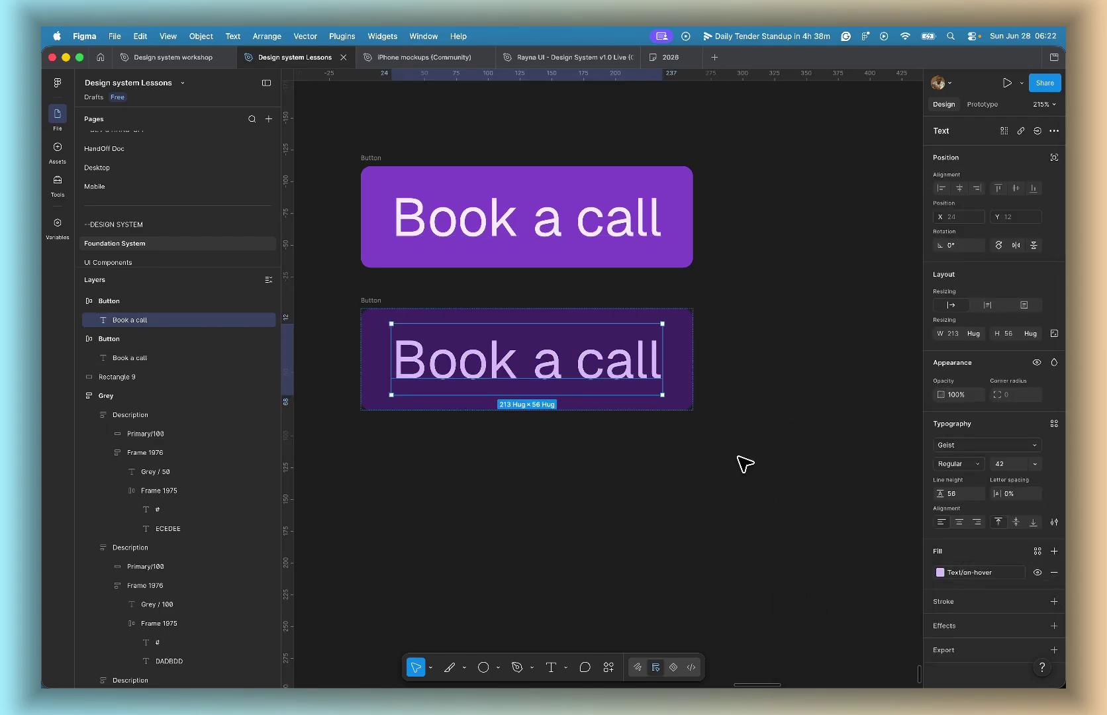
left_click(745, 463)
scroll(742, 470, "down", 5)
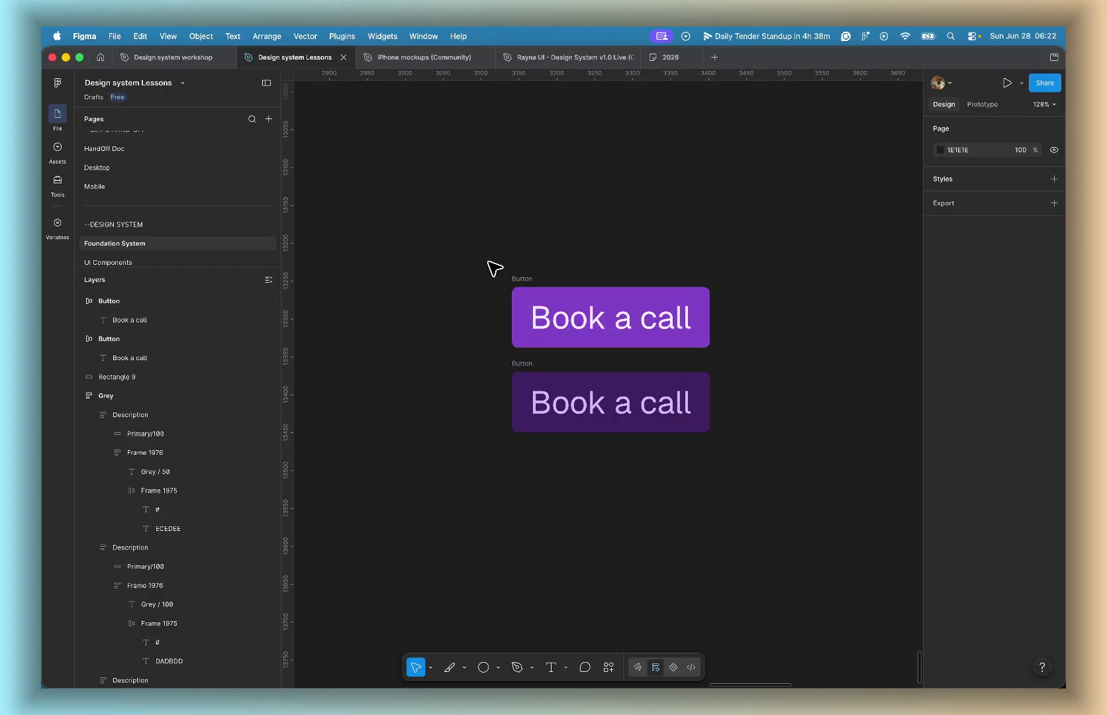
left_click_drag(494, 268, 765, 454)
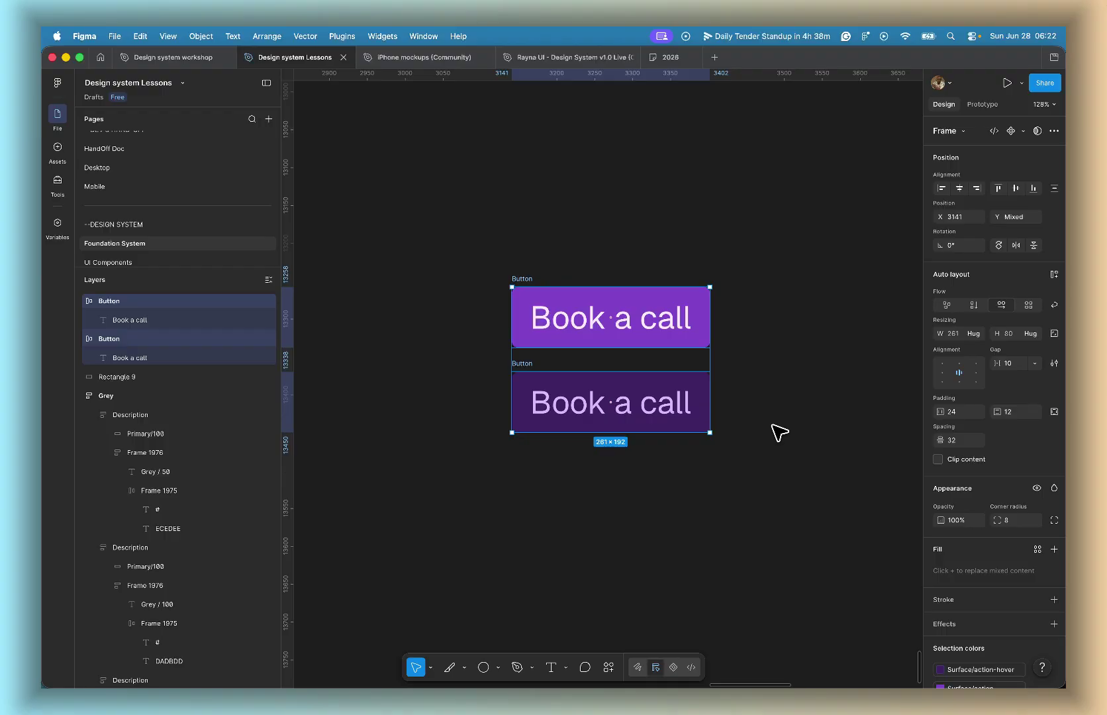
left_click(780, 434)
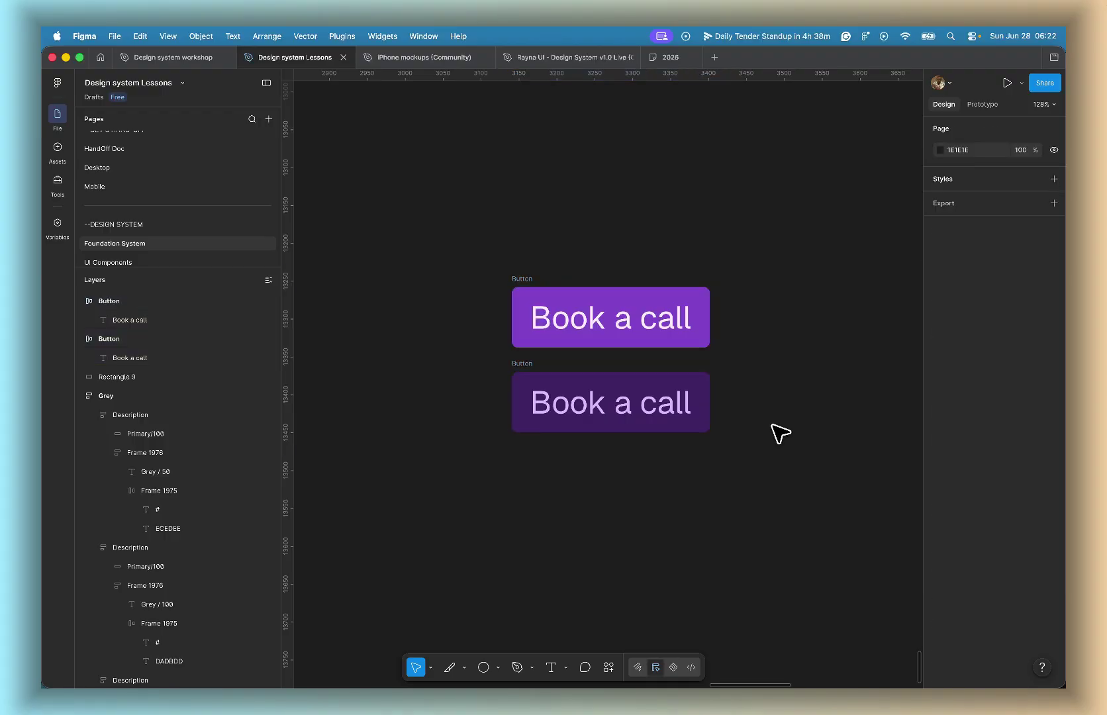
Step: Switch to the Substack design tokens article in the browser and review its Icons, Borders and Semantic Layer sections
key("ctrl+Right")
scroll(574, 503, "down", 3)
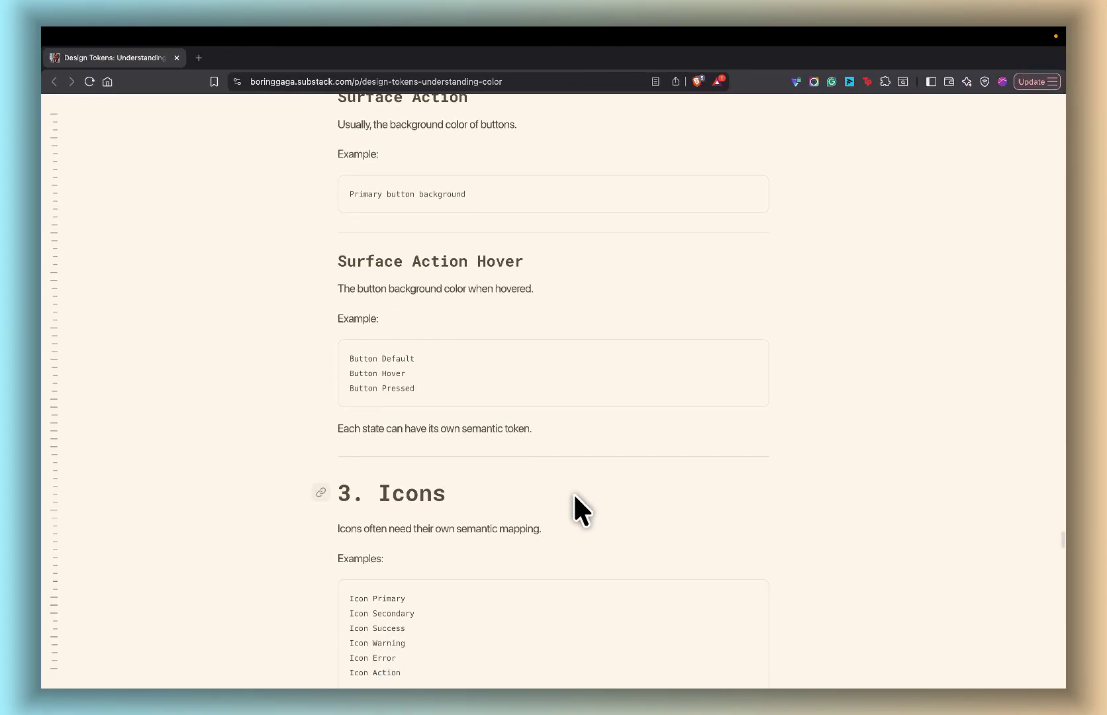
scroll(574, 494, "down", 3)
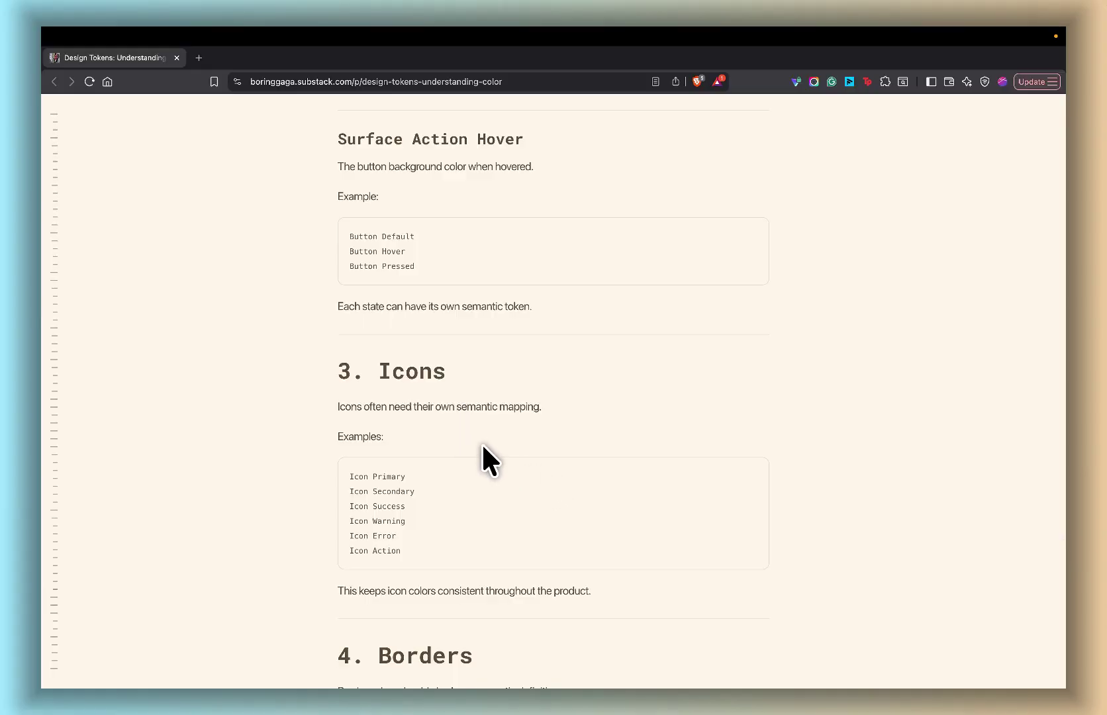
scroll(482, 456, "down", 15)
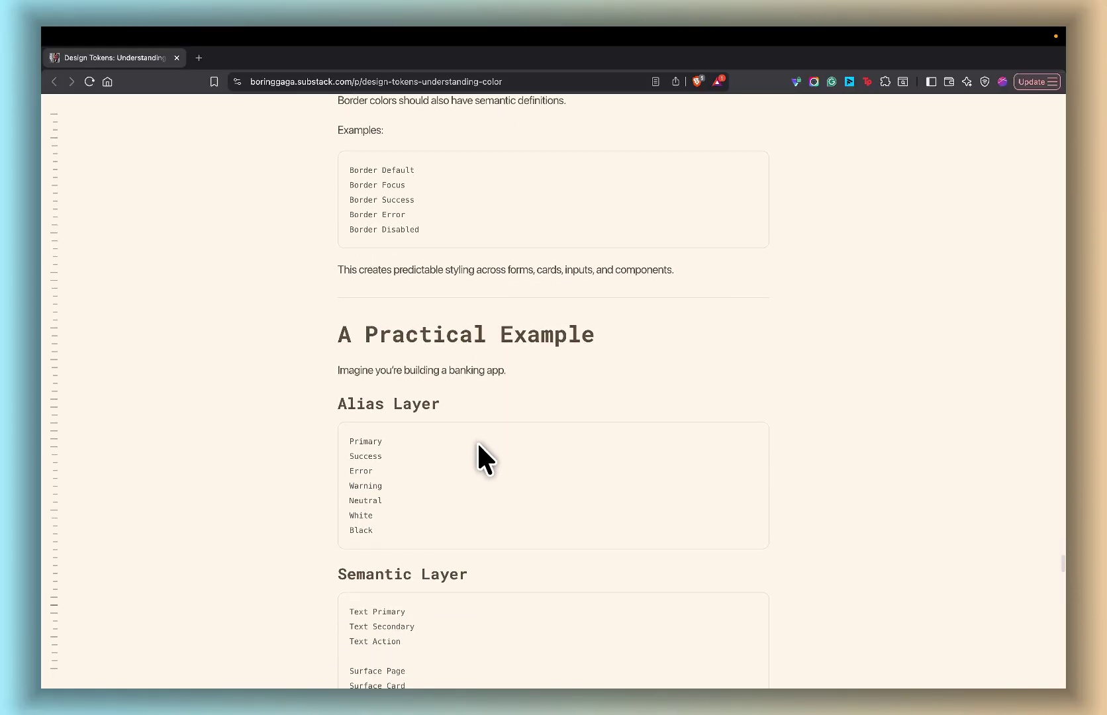
scroll(457, 424, "down", 8)
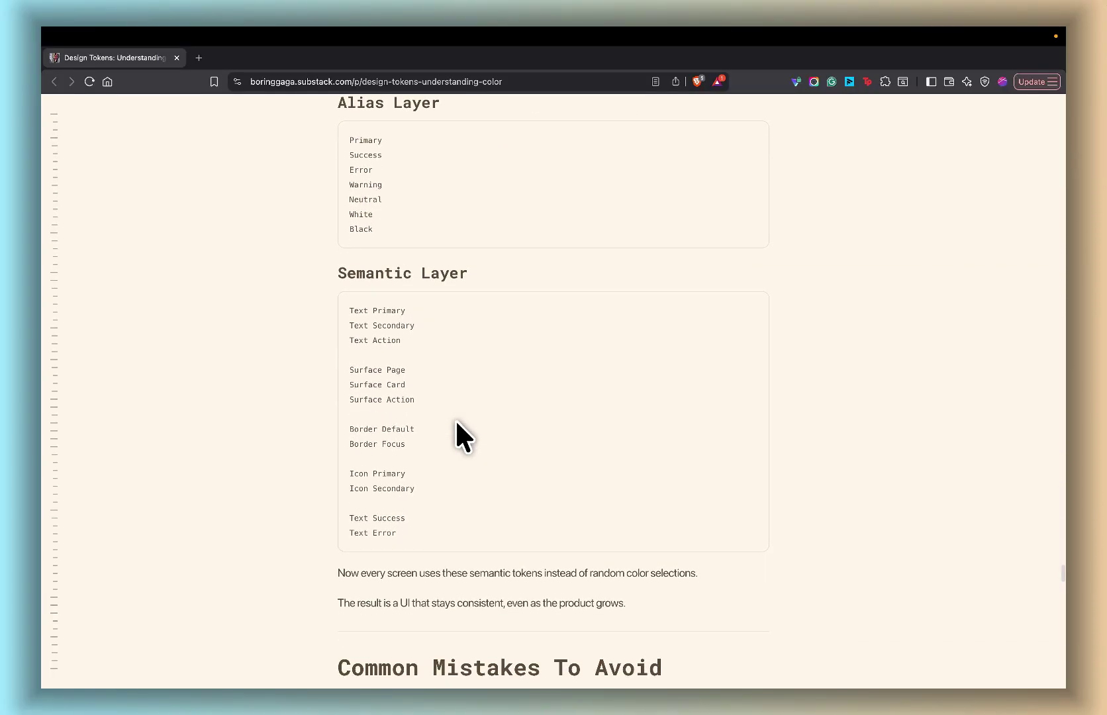
scroll(467, 302, "up", 11)
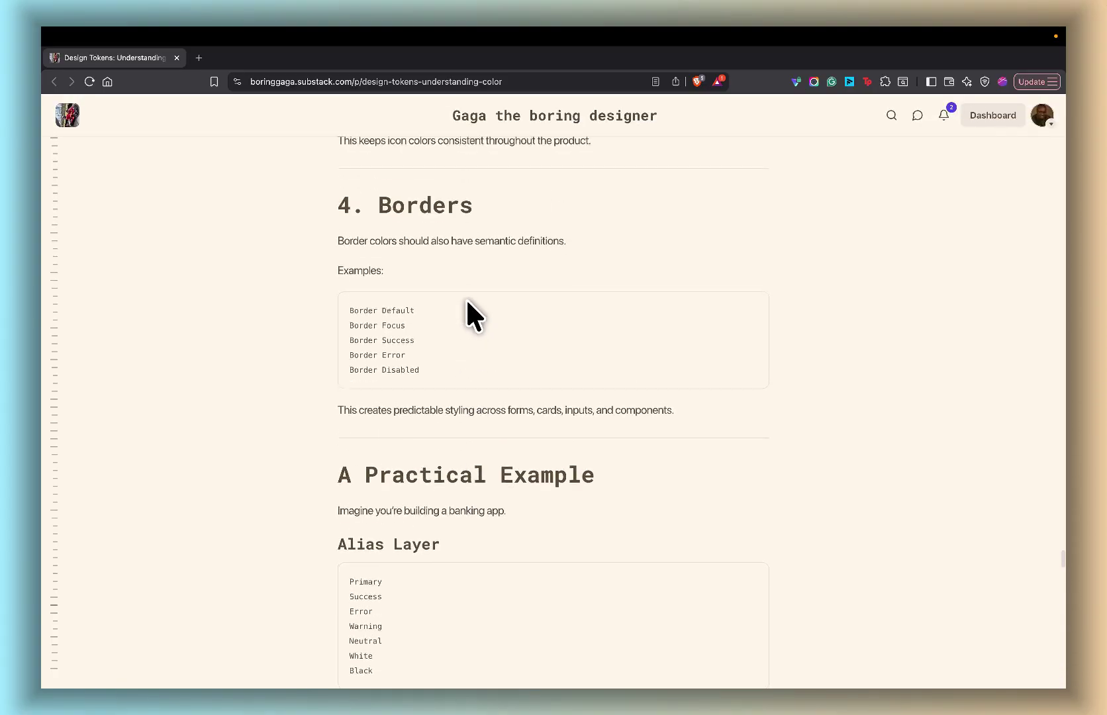
scroll(467, 314, "up", 1)
key("ctrl+Left")
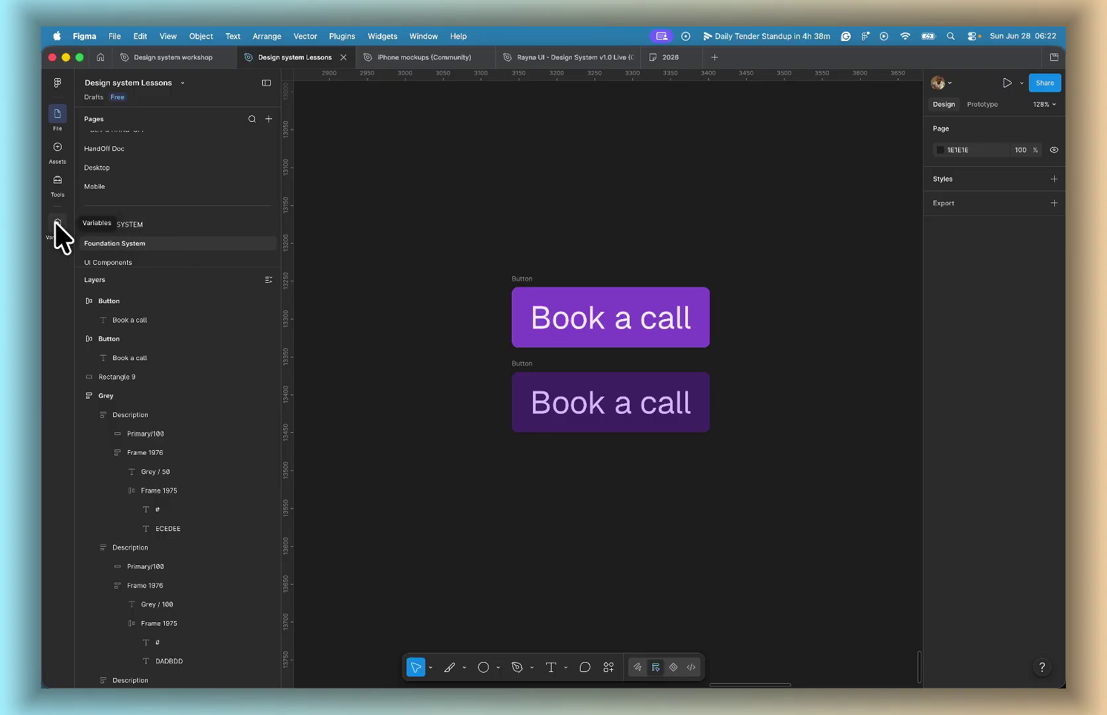
Step: Move the Primitive color tokens collection above Alias color tokens in the Figma variables and open it
left_click(57, 223)
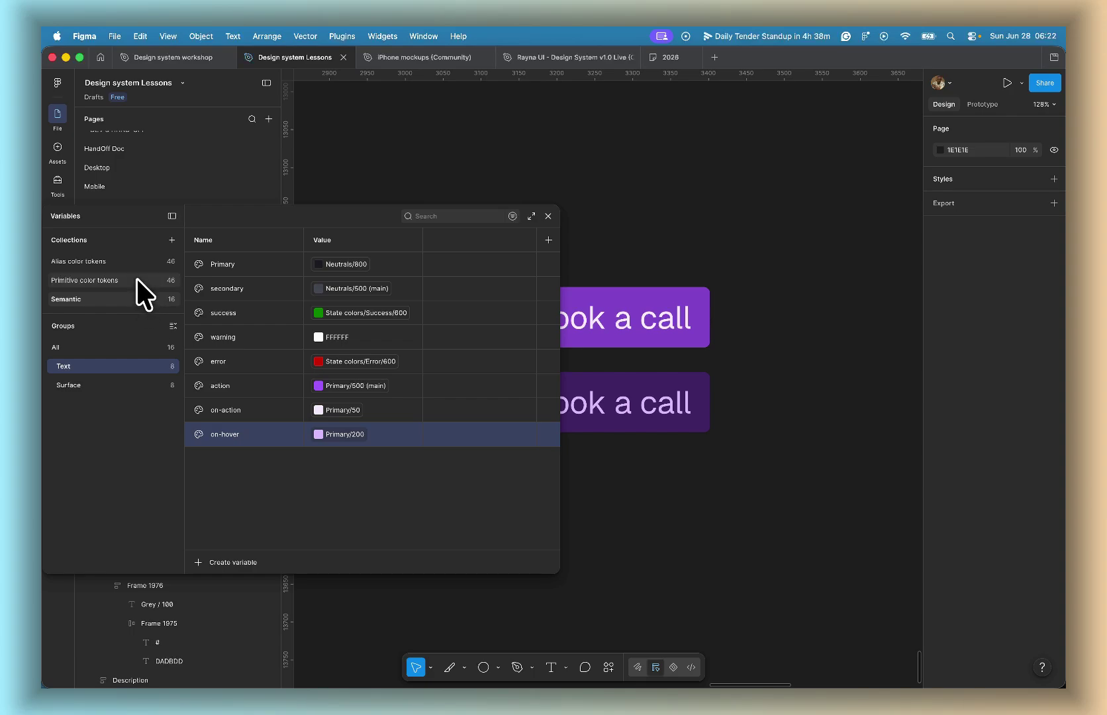
left_click_drag(136, 277, 133, 254)
left_click(127, 259)
Step: Review the variables in the Primitive and Alias color tokens collections and in the Semantic collection's Surface and Text groups
scroll(279, 315, "down", 10)
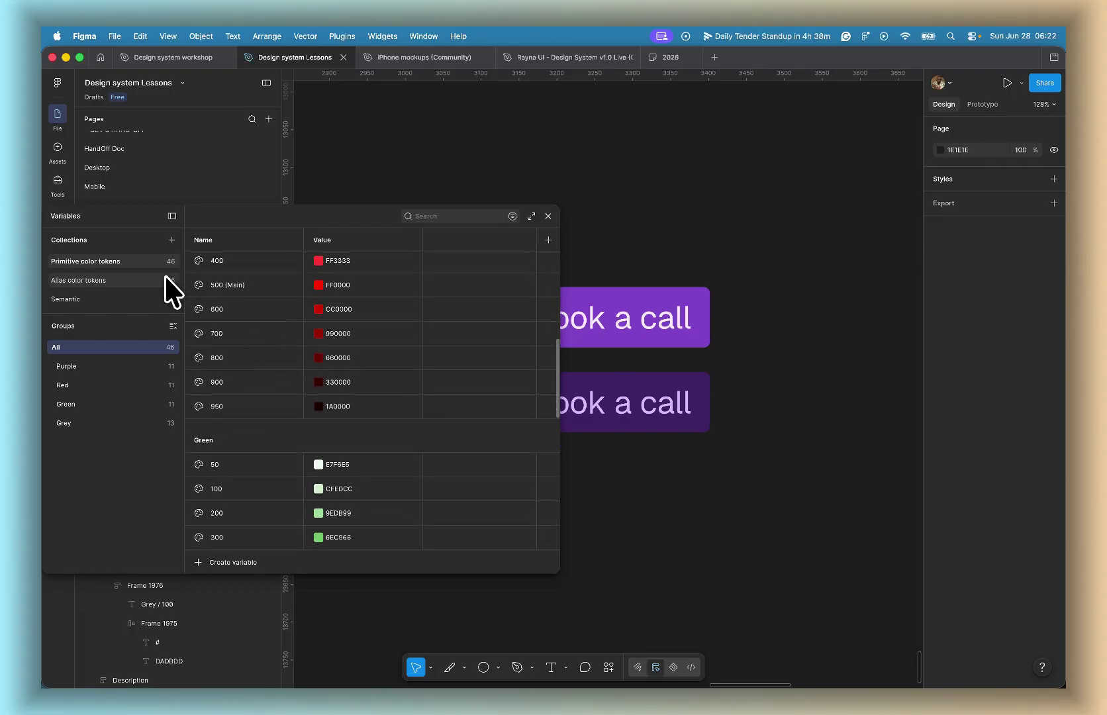
left_click(131, 274)
scroll(253, 350, "up", 6)
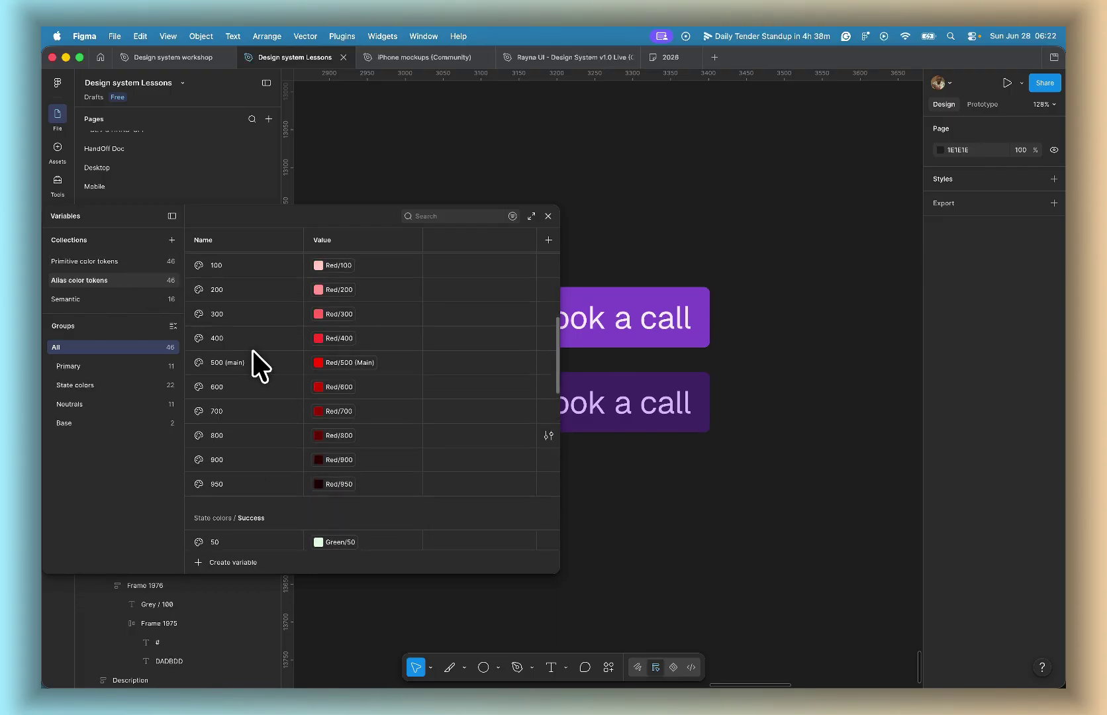
scroll(252, 350, "down", 9)
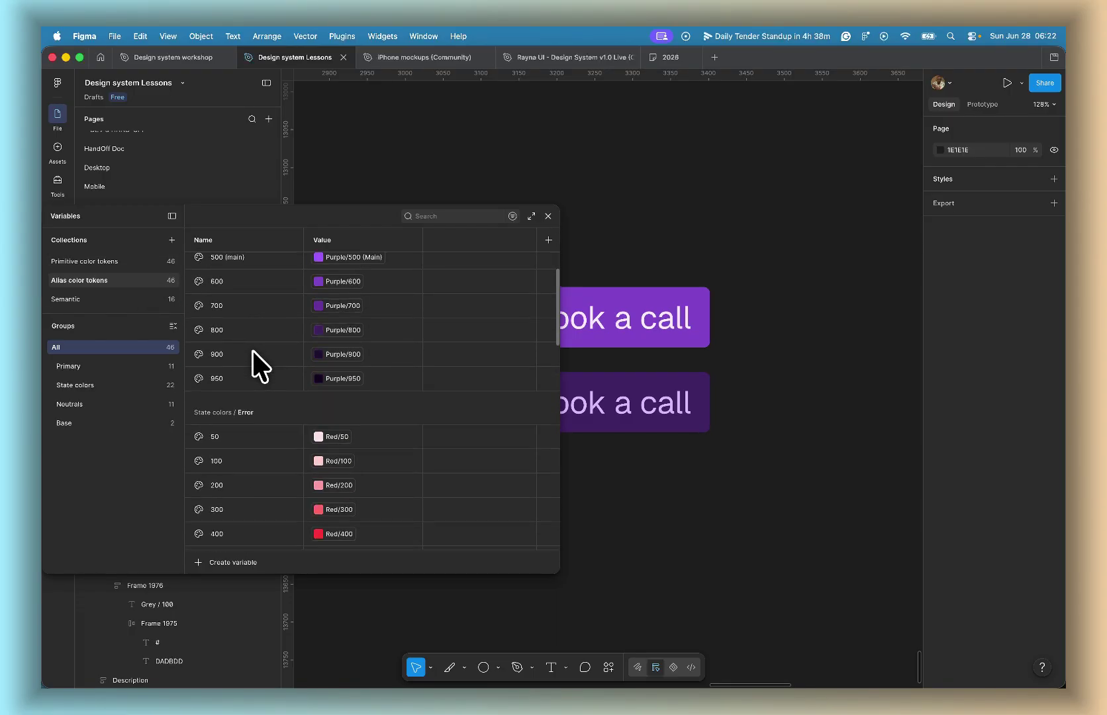
left_click(140, 298)
left_click(123, 384)
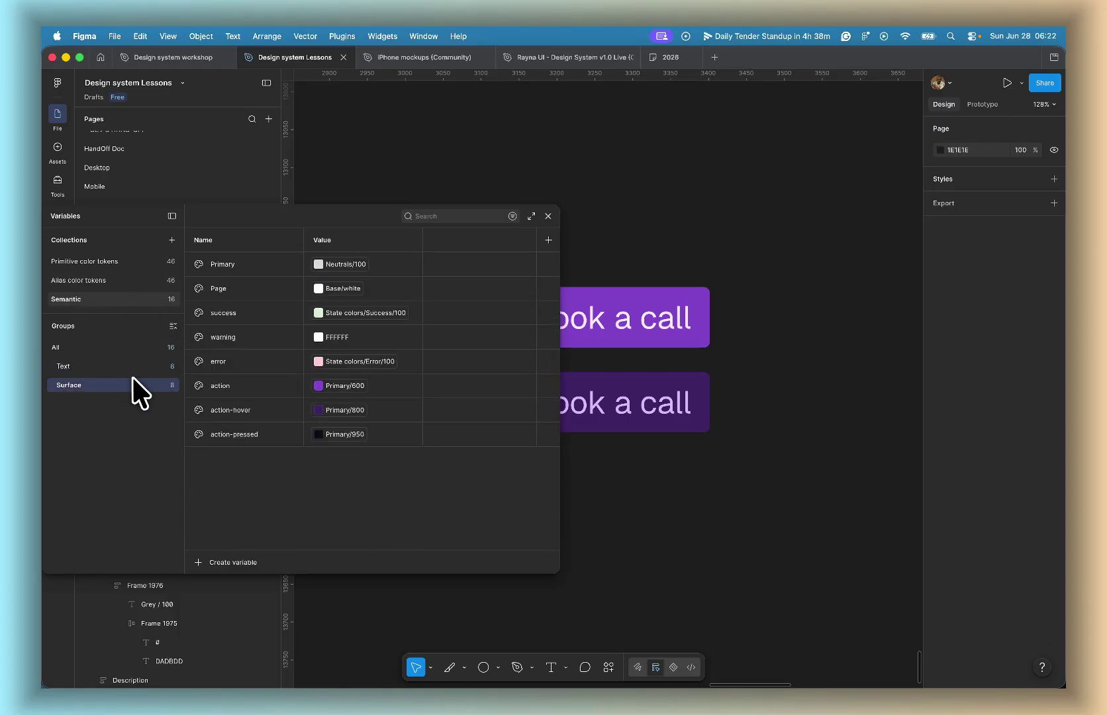
left_click(124, 364)
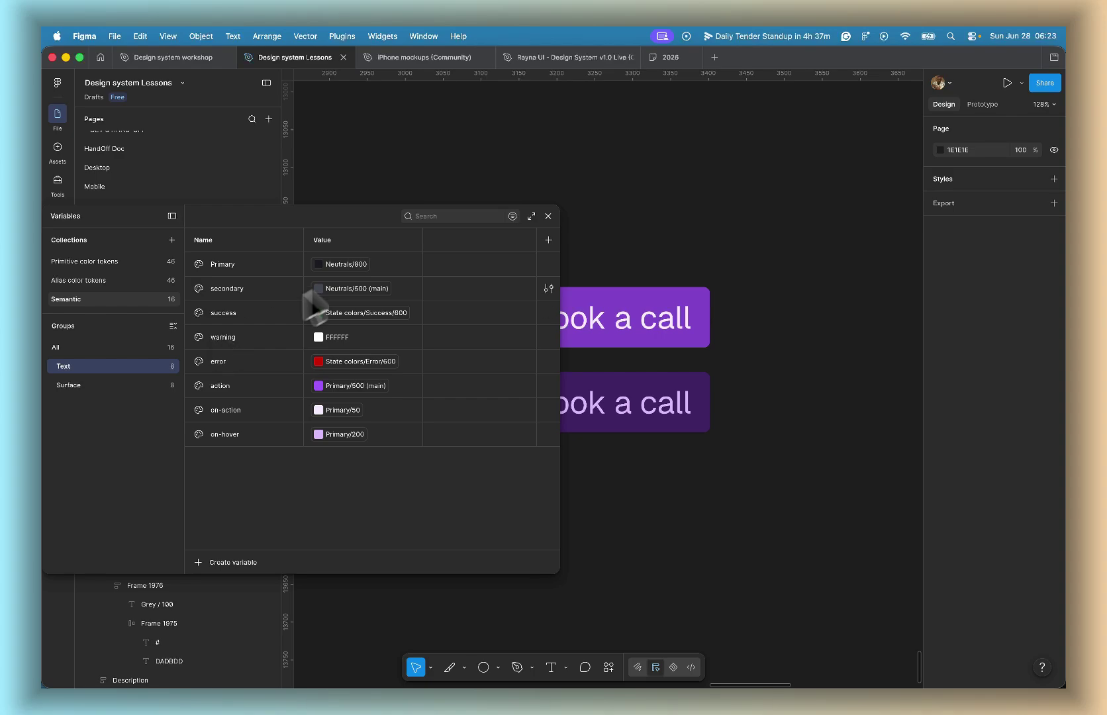
left_click(544, 212)
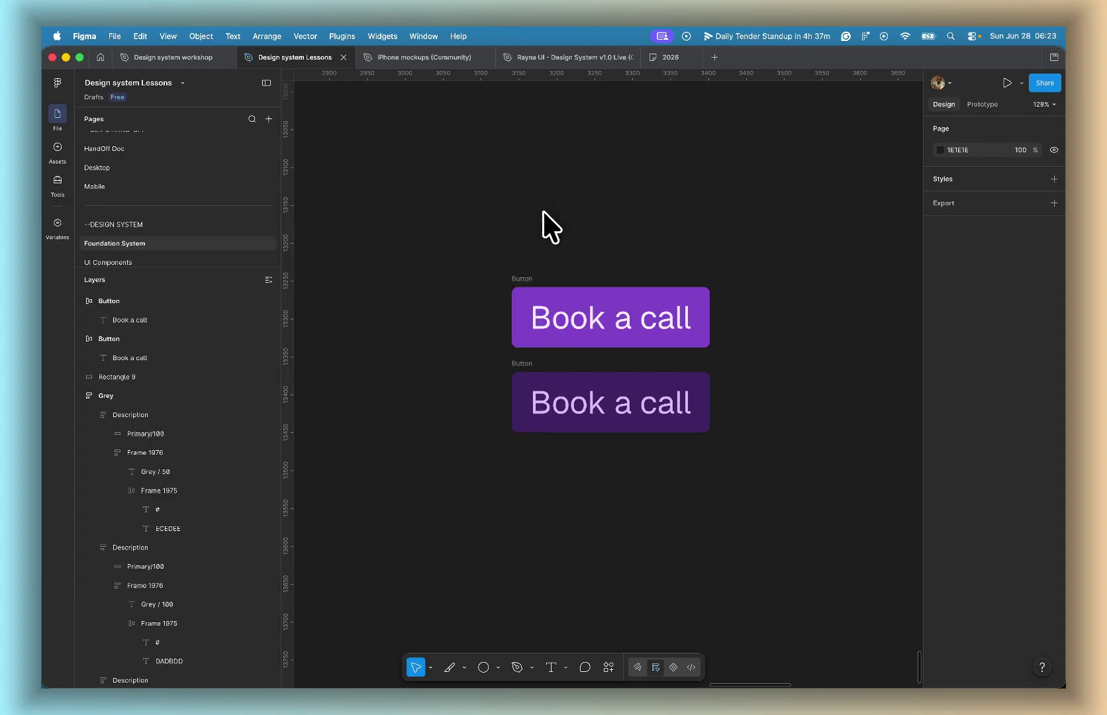